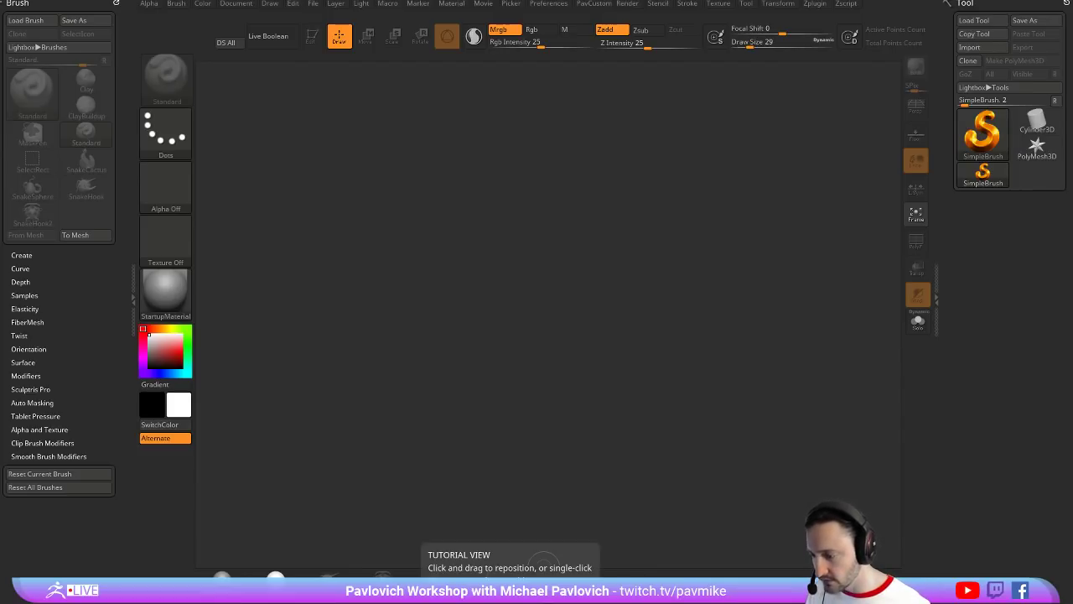
Switch to File Explorer, go up from Week00 to the exported "all" folder, and search it for *.mp4 files
{"action": "left_click_drag", "start_coordinate": [491, 602], "coordinate": [268, 28]}
{"action": "scroll", "coordinate": [381, 429], "scroll_direction": "down", "scroll_amount": 1}
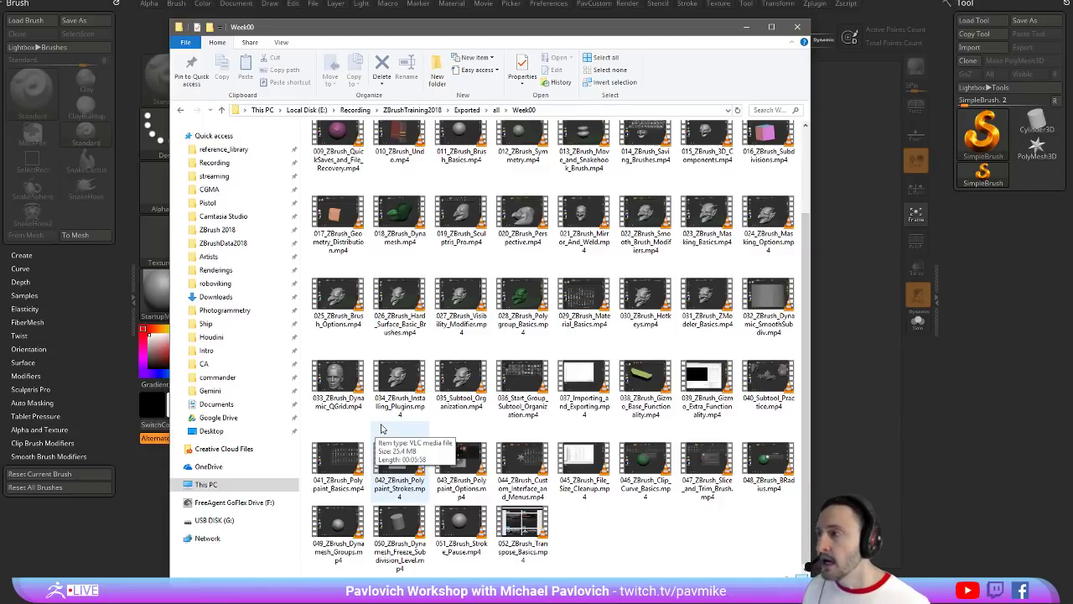
{"action": "left_click", "coordinate": [495, 110]}
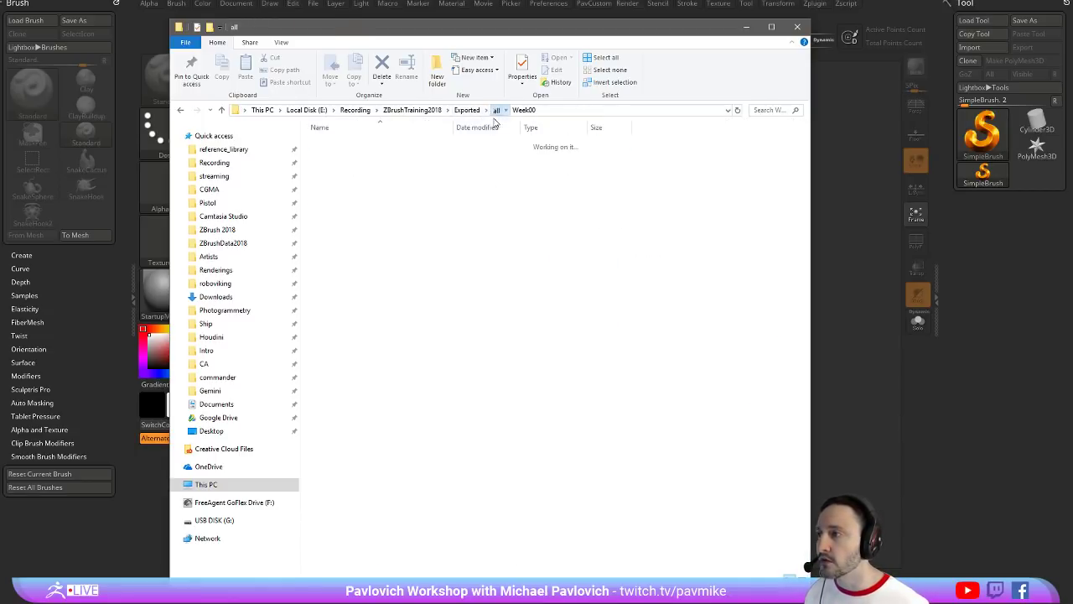
{"action": "left_click", "coordinate": [758, 109]}
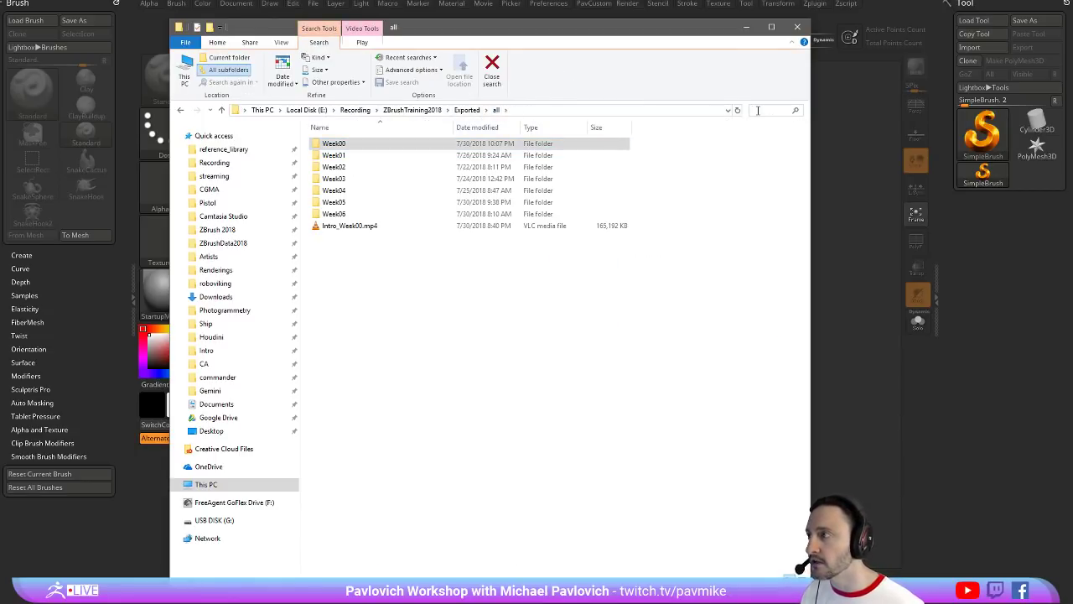
{"action": "type", "text": "*.mp"}
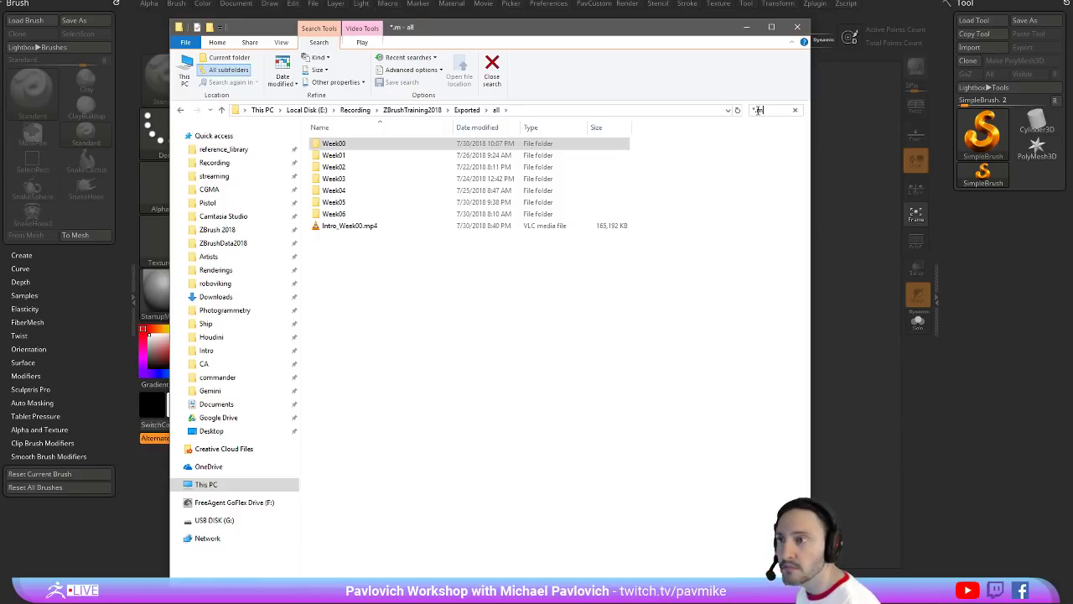
{"action": "type", "text": "3"}
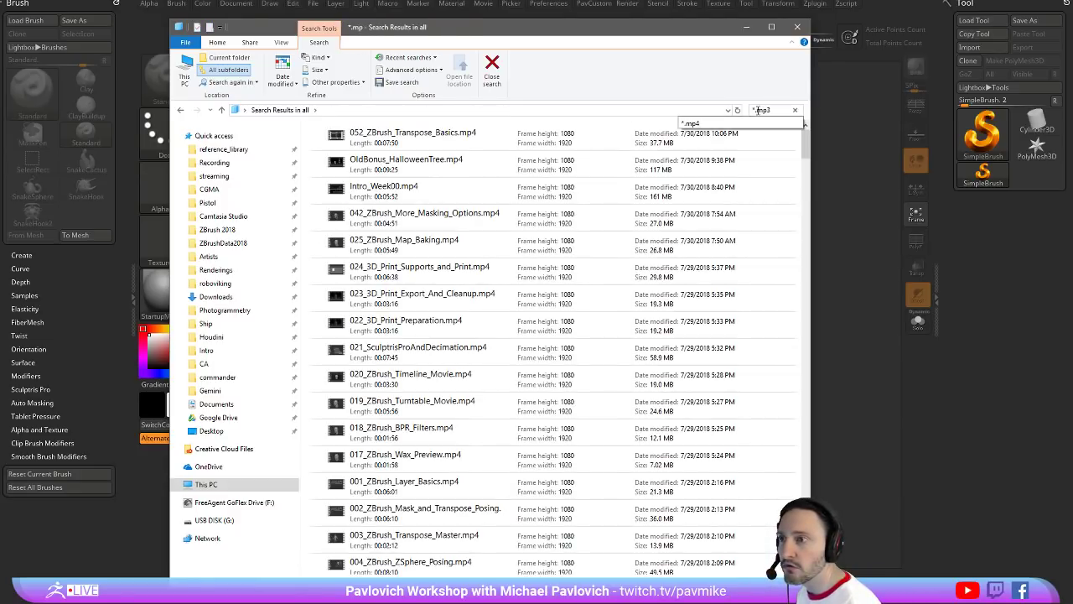
{"action": "key", "text": "BackSpace"}
{"action": "type", "text": "4"}
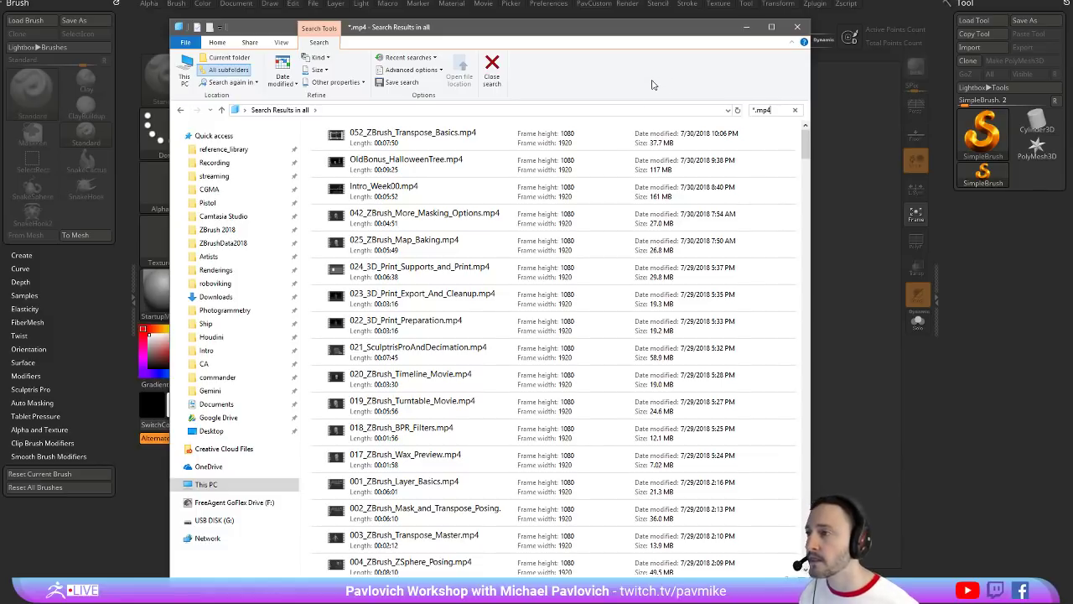
Select all the found videos and check their combined properties, including the video details
{"action": "left_click", "coordinate": [450, 141]}
{"action": "key", "text": "ctrl+a"}
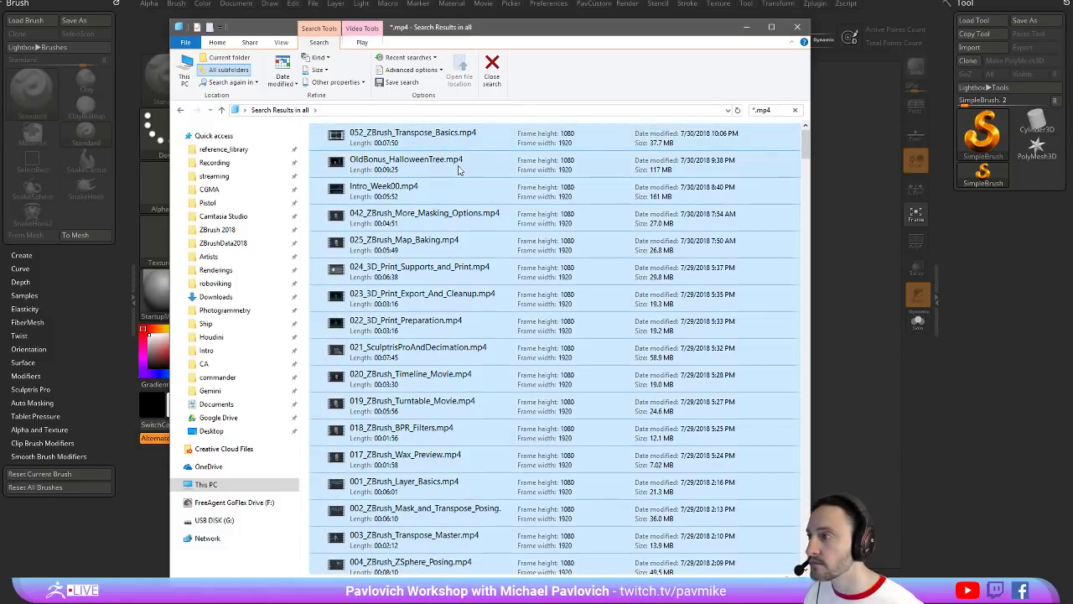
{"action": "right_click", "coordinate": [458, 168]}
{"action": "left_click", "coordinate": [368, 374]}
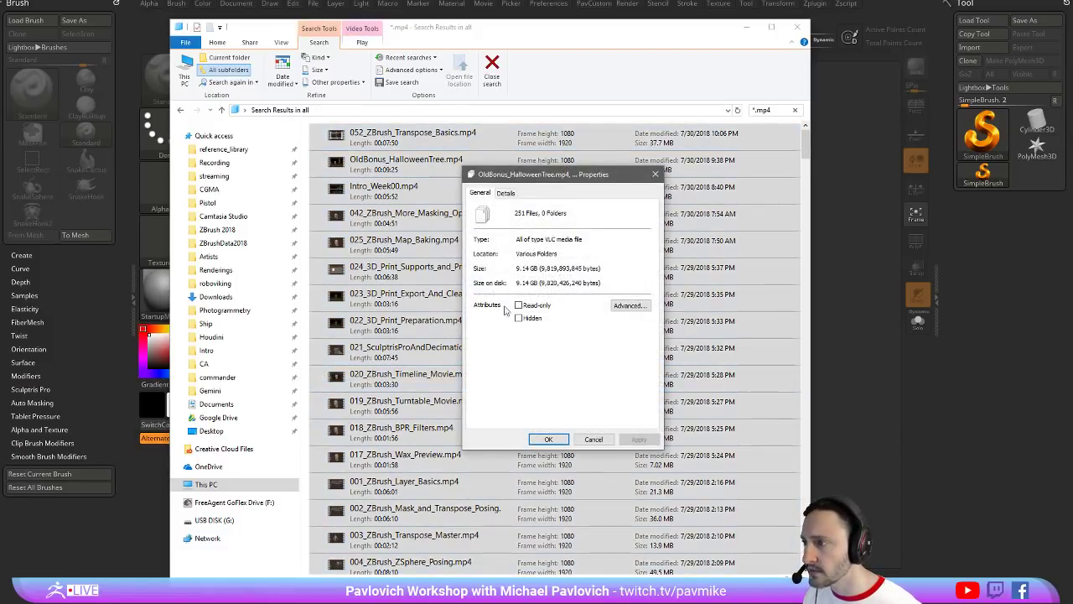
{"action": "left_click", "coordinate": [506, 193]}
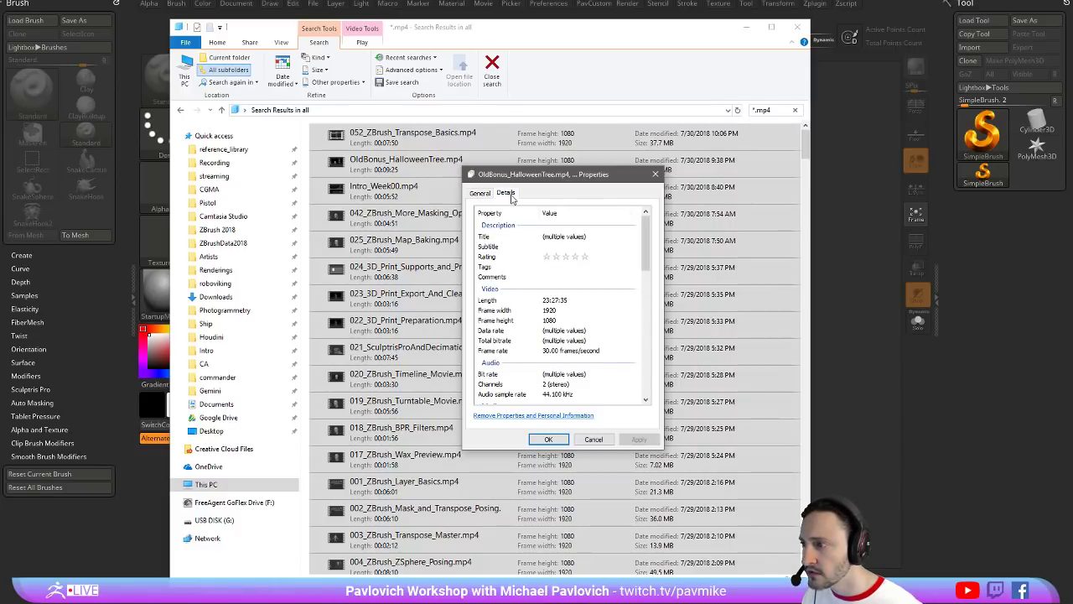
{"action": "left_click", "coordinate": [655, 175]}
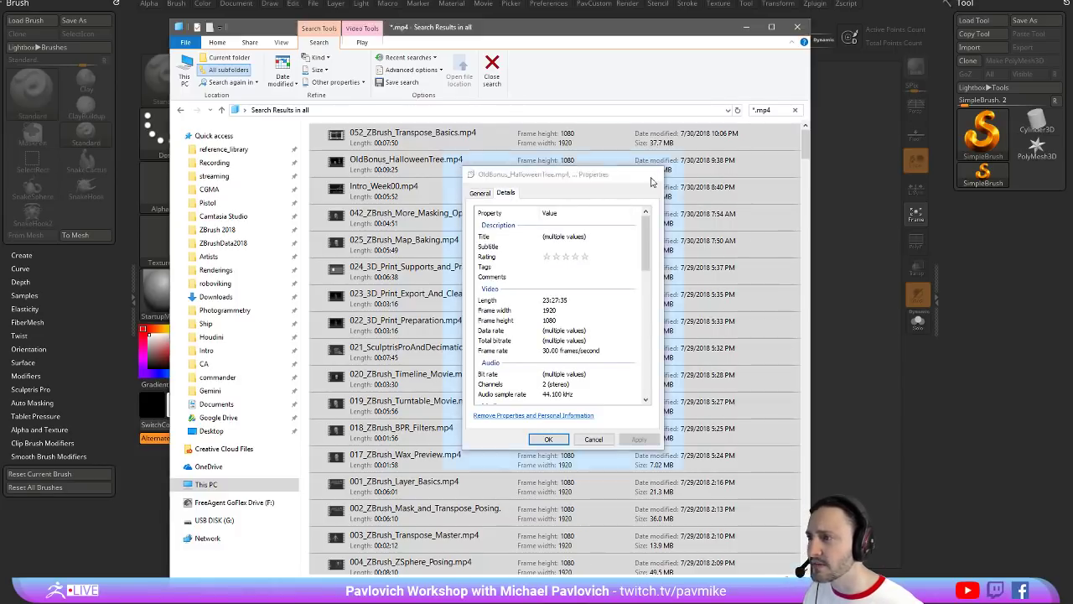
Skim the whole list of found videos and view the Streaming Topics document before returning to ZBrush
{"action": "scroll", "coordinate": [656, 270], "scroll_direction": "down", "scroll_amount": 15}
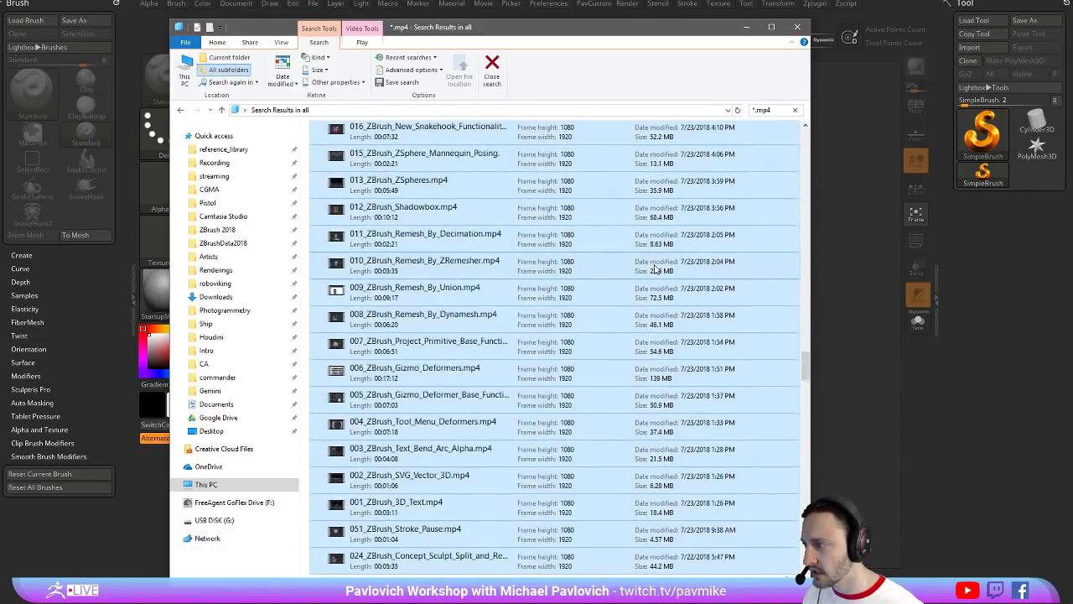
{"action": "scroll", "coordinate": [656, 270], "scroll_direction": "down", "scroll_amount": 20}
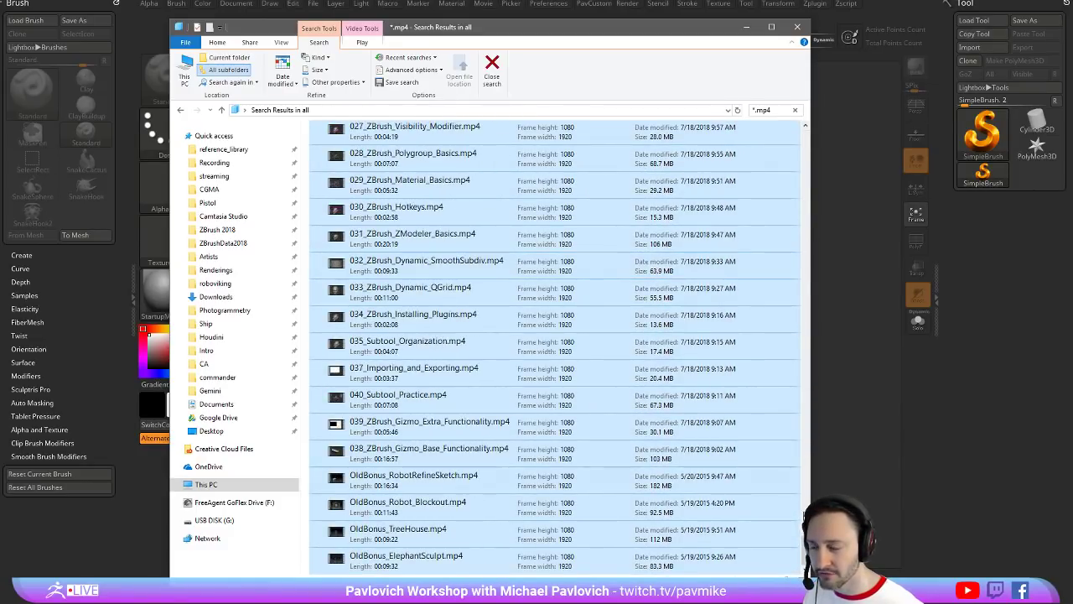
{"action": "left_click_drag", "start_coordinate": [803, 549], "coordinate": [805, 143]}
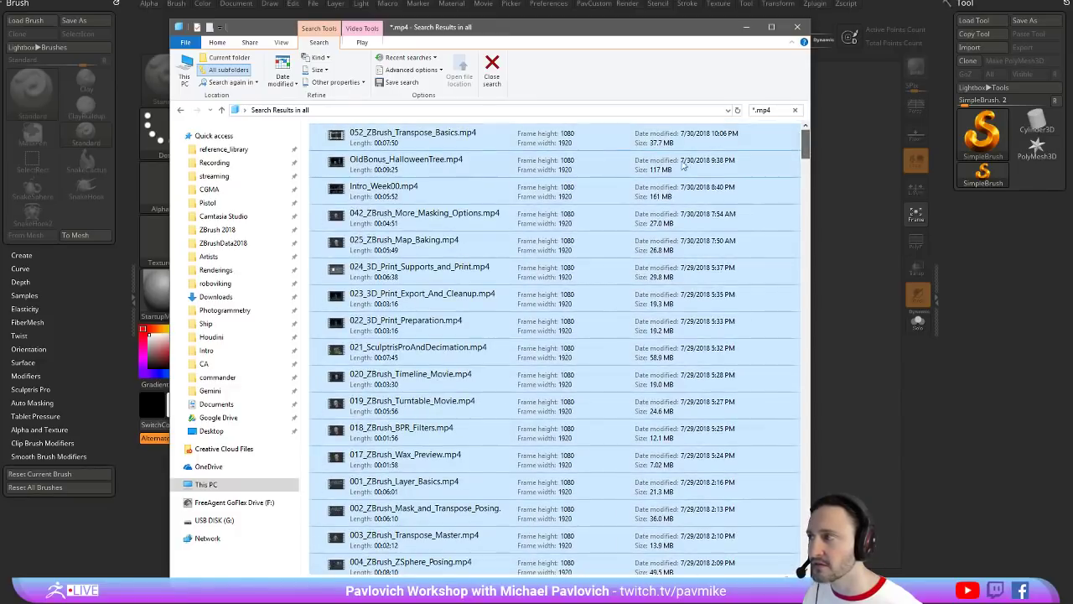
{"action": "left_click", "coordinate": [449, 3]}
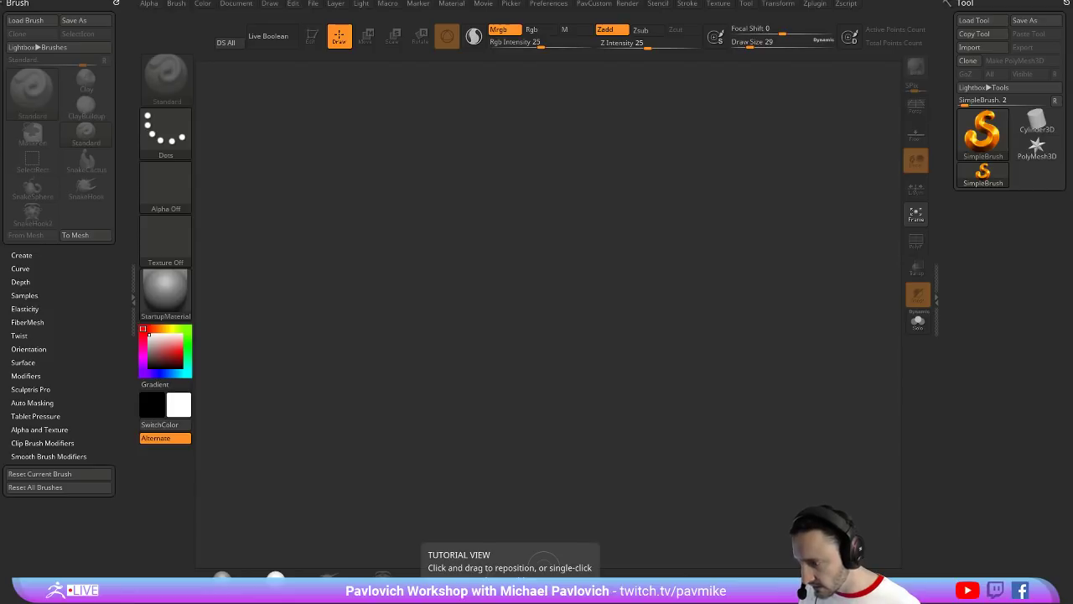
{"action": "left_click_drag", "start_coordinate": [327, 602], "coordinate": [225, 148]}
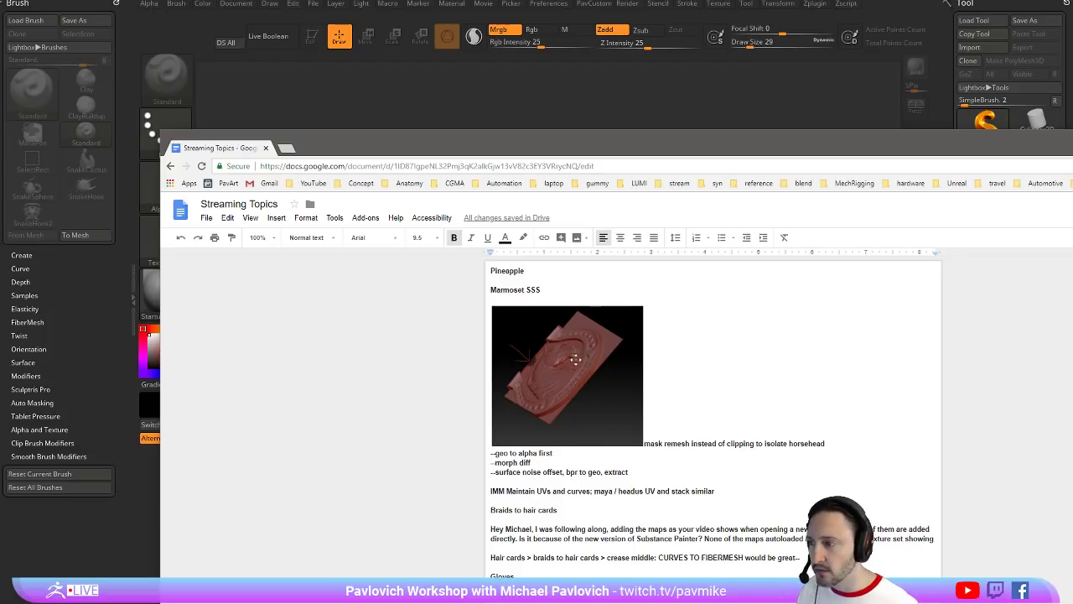
{"action": "key", "text": "alt+Tab"}
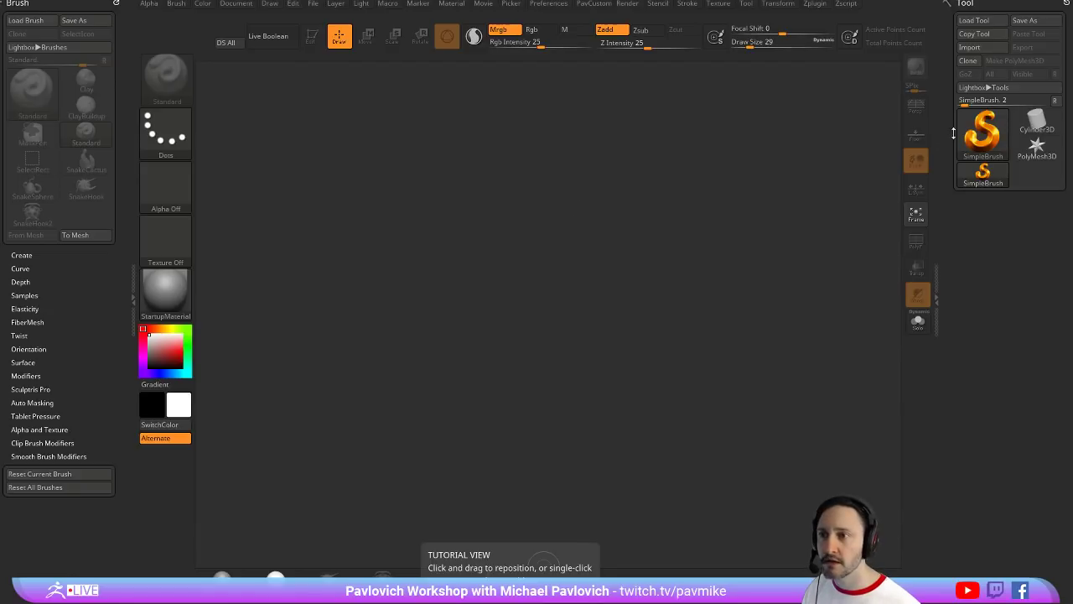
With the draw size at 44, draw a PolyMesh3D star on the canvas, make it editable and turn on PolyFrame
{"action": "key", "text": "s"}
{"action": "left_click_drag", "start_coordinate": [541, 308], "coordinate": [546, 311]}
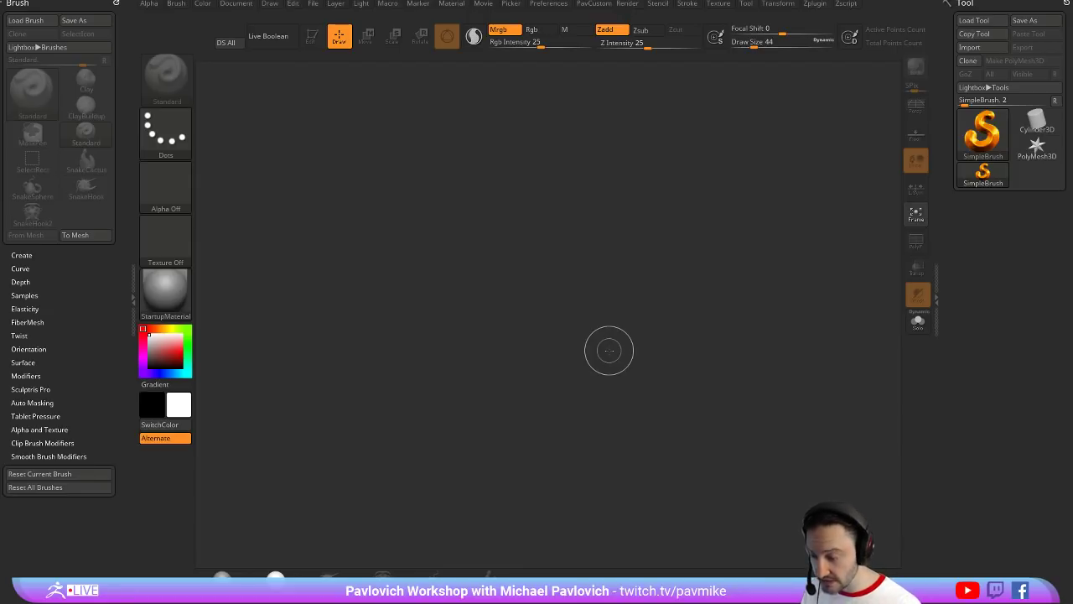
{"action": "left_click", "coordinate": [983, 134]}
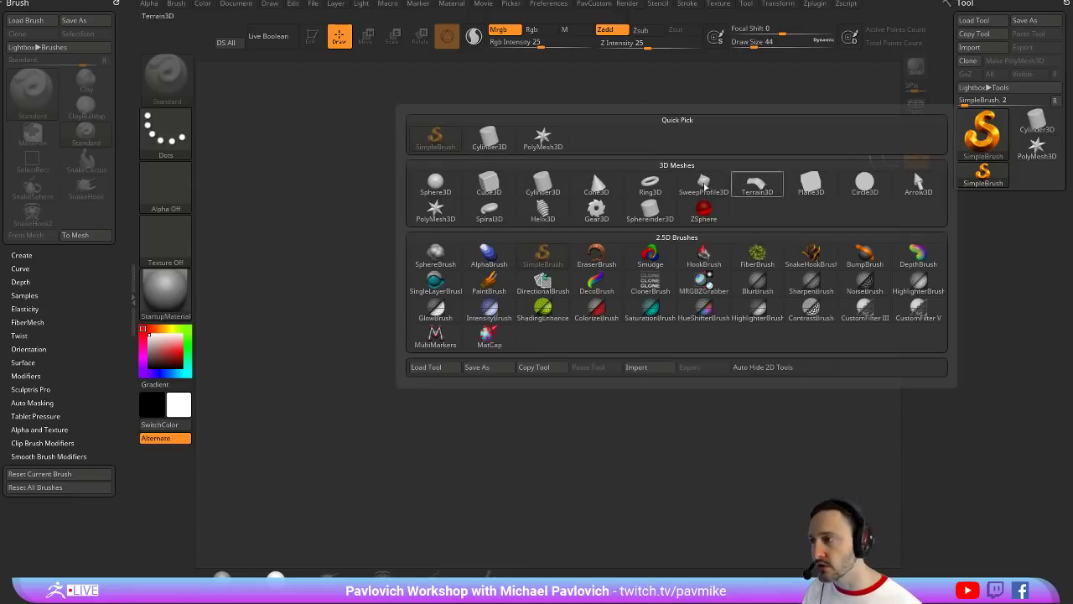
{"action": "left_click", "coordinate": [435, 210]}
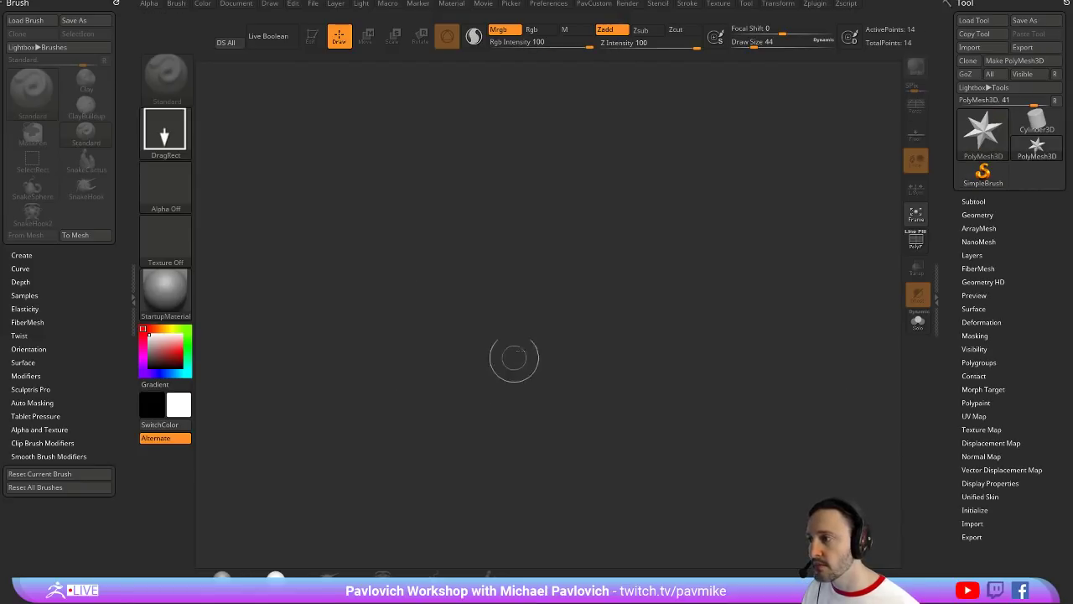
{"action": "left_click_drag", "start_coordinate": [511, 355], "coordinate": [557, 423]}
{"action": "left_click", "coordinate": [311, 36]}
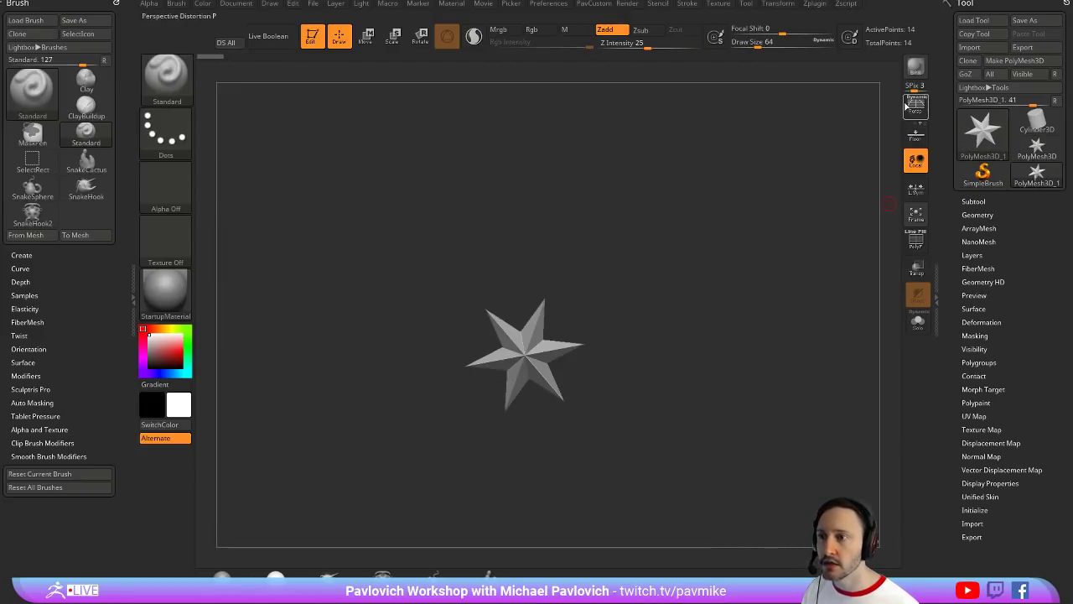
{"action": "left_click", "coordinate": [916, 241]}
{"action": "mouse_move", "coordinate": [751, 246]}
{"action": "left_mouse_down", "text": "shift"}
{"action": "mouse_move", "coordinate": [764, 299]}
{"action": "mouse_move", "coordinate": [755, 232]}
{"action": "left_mouse_up", "text": "shift"}
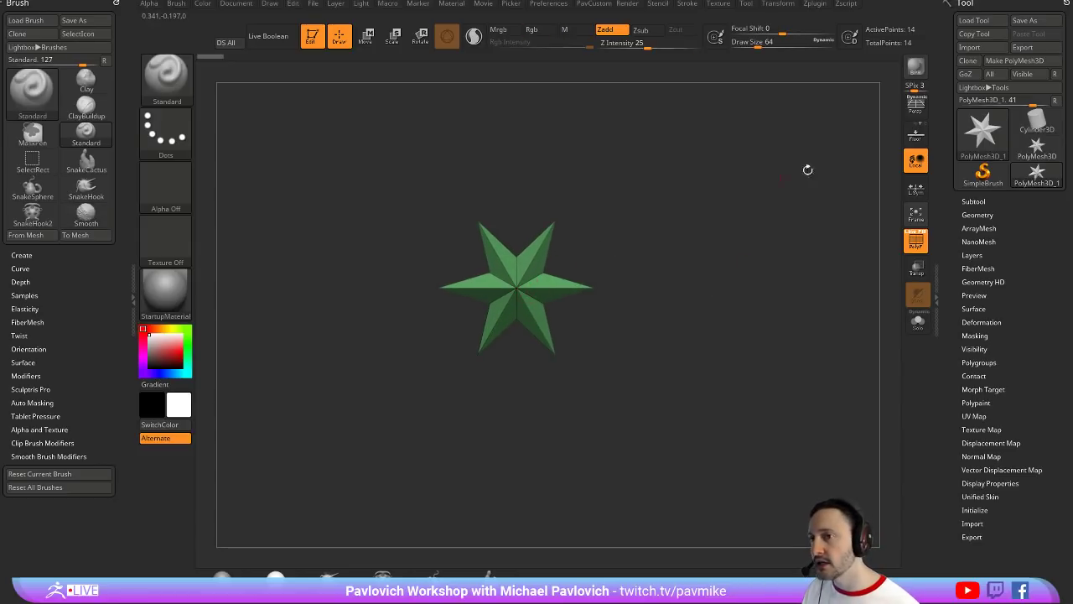
Reinitialize the star mesh as a QCube
{"action": "mouse_move", "coordinate": [987, 153]}
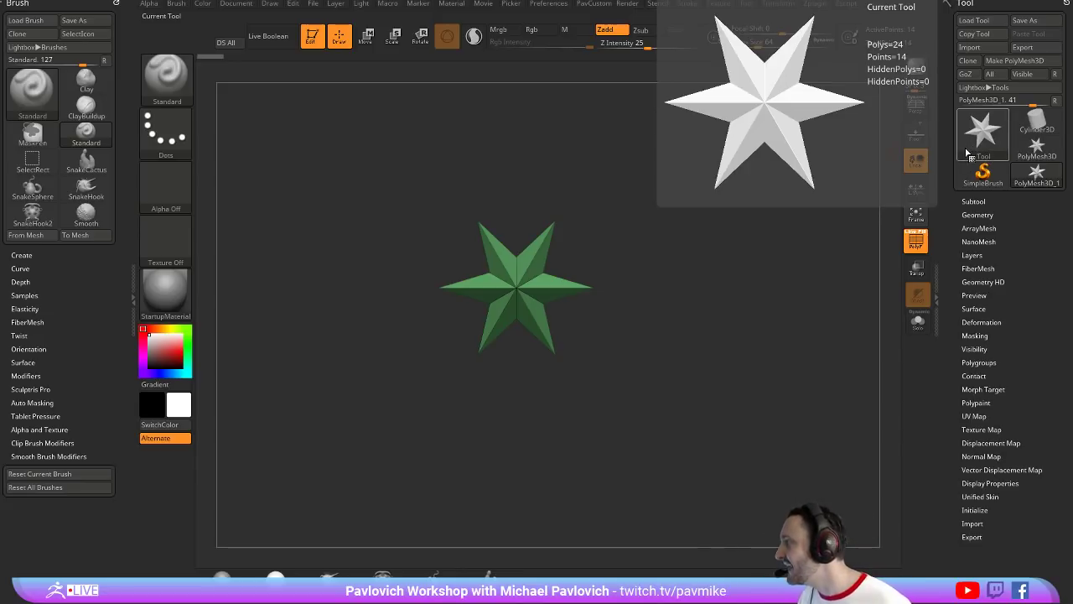
{"action": "left_click_drag", "start_coordinate": [743, 285], "coordinate": [843, 282]}
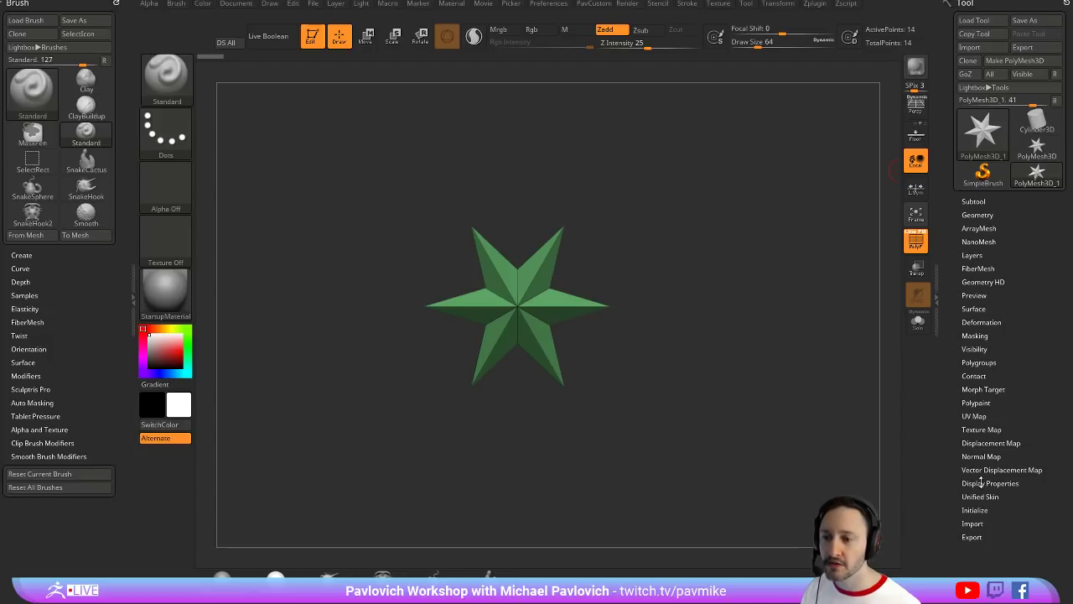
{"action": "left_click", "coordinate": [974, 510]}
{"action": "left_click", "coordinate": [973, 502]}
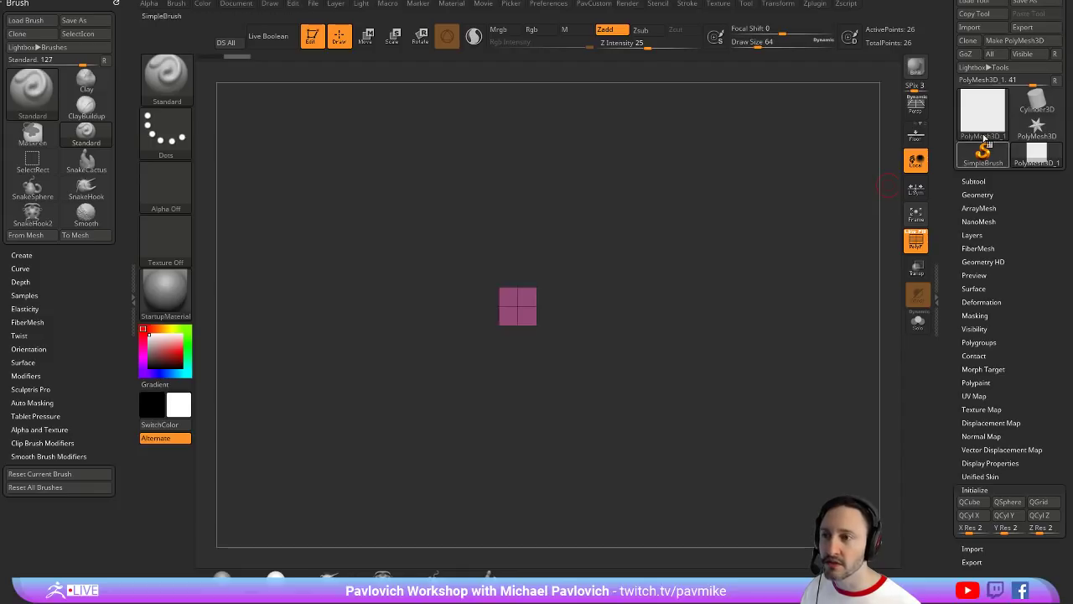
{"action": "right_click_drag", "start_coordinate": [791, 297], "coordinate": [841, 411], "text": "ctrl"}
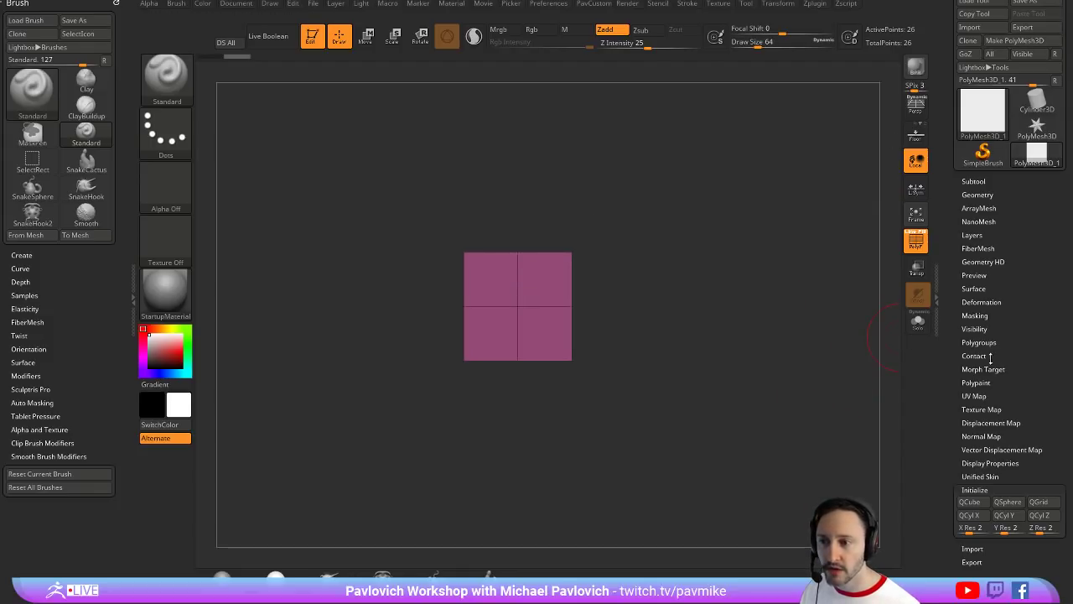
Show the floor grid and move the cube along the X axis until it sits beside the grid
{"action": "left_click", "coordinate": [981, 302]}
{"action": "left_click_drag", "start_coordinate": [876, 352], "coordinate": [757, 237], "text": "alt"}
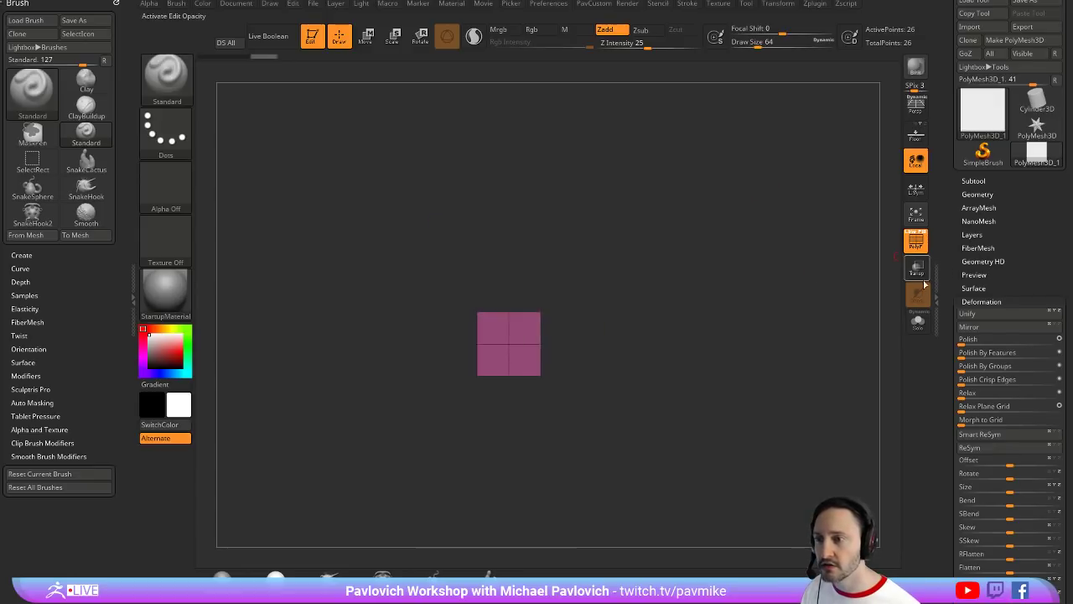
{"action": "left_click", "coordinate": [915, 134]}
{"action": "left_click_drag", "start_coordinate": [718, 257], "coordinate": [649, 303]}
{"action": "key", "text": "w"}
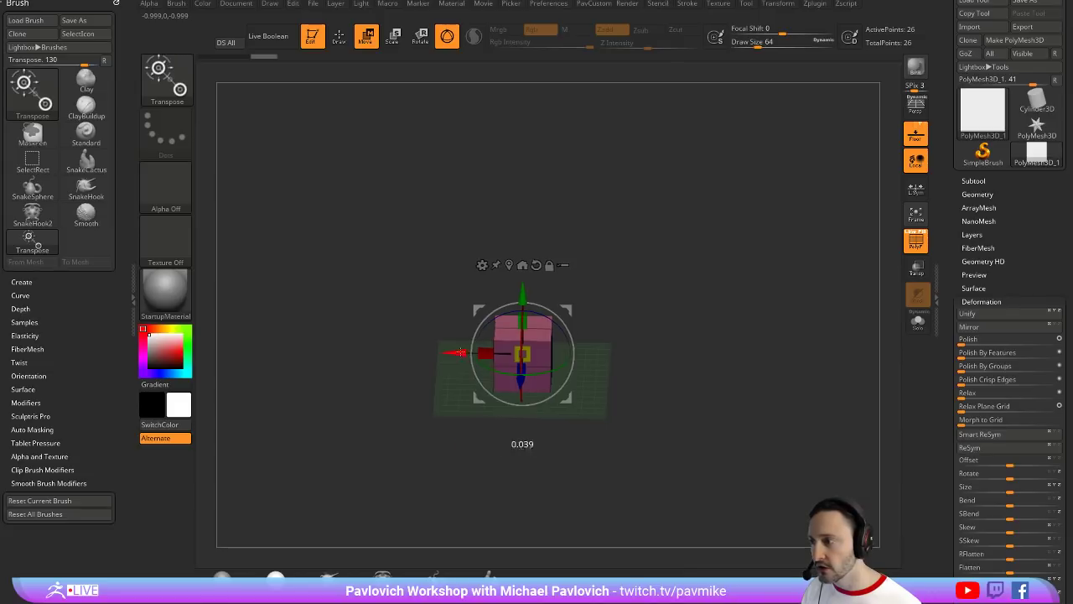
{"action": "left_click_drag", "start_coordinate": [458, 382], "coordinate": [665, 383]}
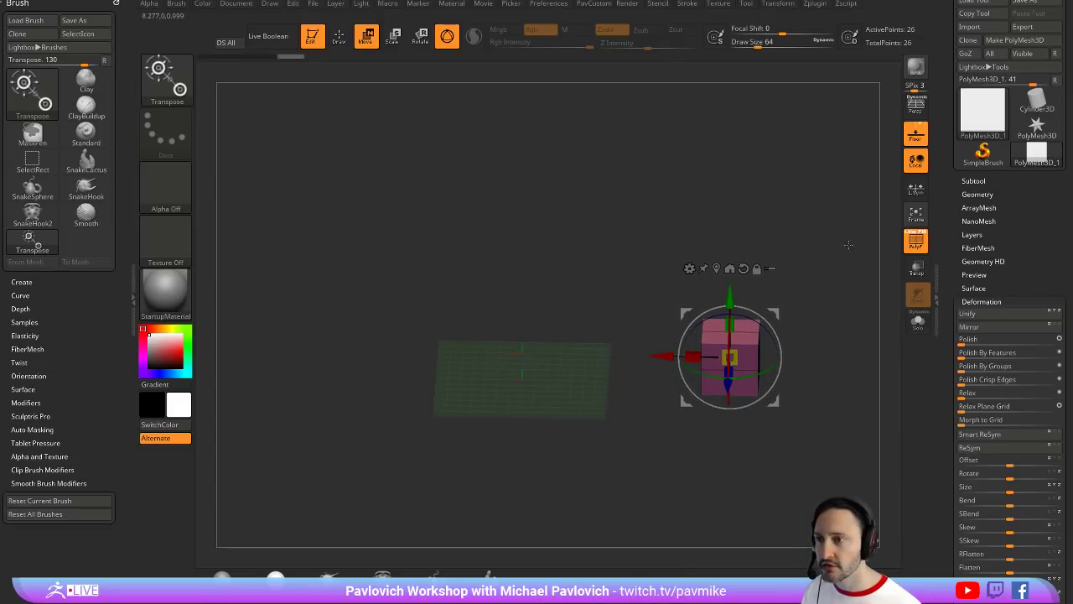
Mirror and weld the cube across X to create a matching cube on the other side of the grid
{"action": "key", "text": "3"}
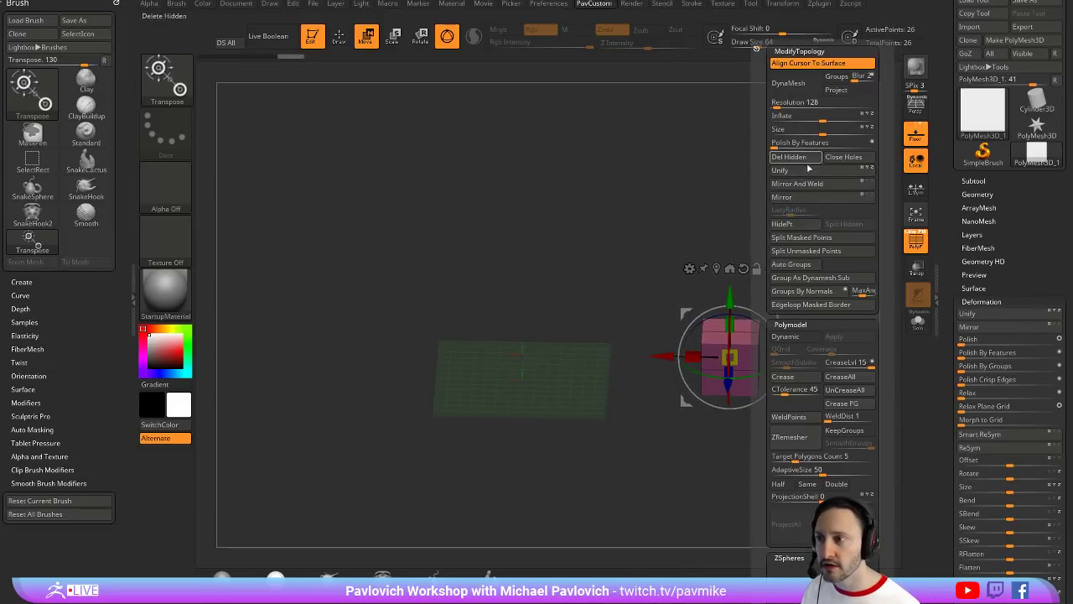
{"action": "left_click", "coordinate": [805, 171]}
{"action": "left_click", "coordinate": [801, 186]}
{"action": "left_click_drag", "start_coordinate": [804, 234], "coordinate": [806, 239], "text": "shift"}
Rotate the two mirrored cubes symmetrically by about 27.65 degrees in the front view
{"action": "key", "text": "e"}
{"action": "left_click_drag", "start_coordinate": [737, 316], "coordinate": [717, 292]}
{"action": "key", "text": "ctrl+z"}
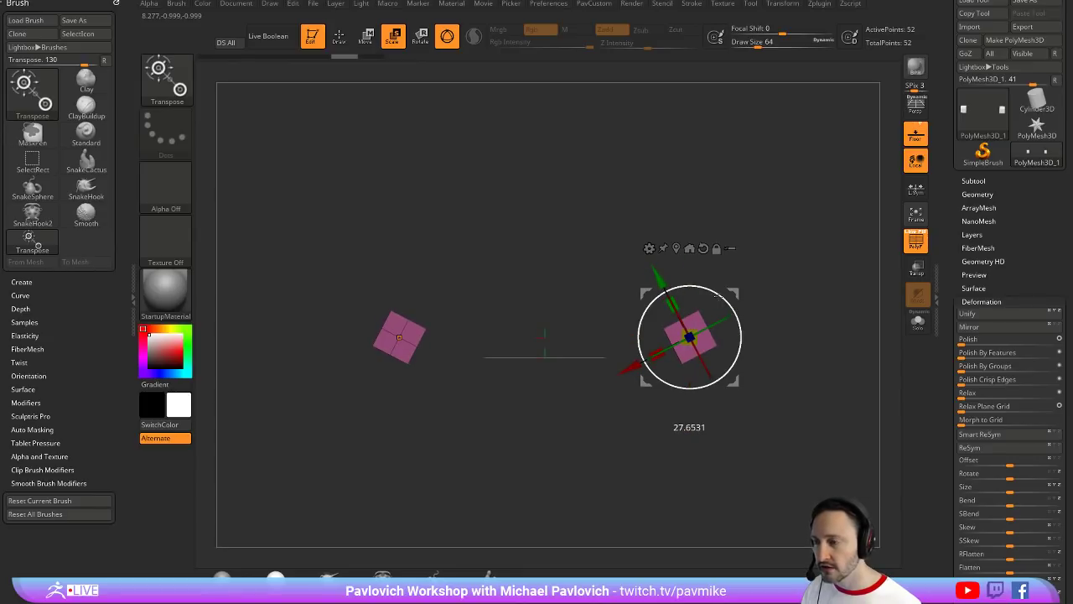
Duplicate the pair of cubes above the originals and apply the SkinShade4 material
{"action": "left_click_drag", "start_coordinate": [722, 292], "coordinate": [729, 159], "text": "ctrl"}
{"action": "left_click", "coordinate": [275, 575]}
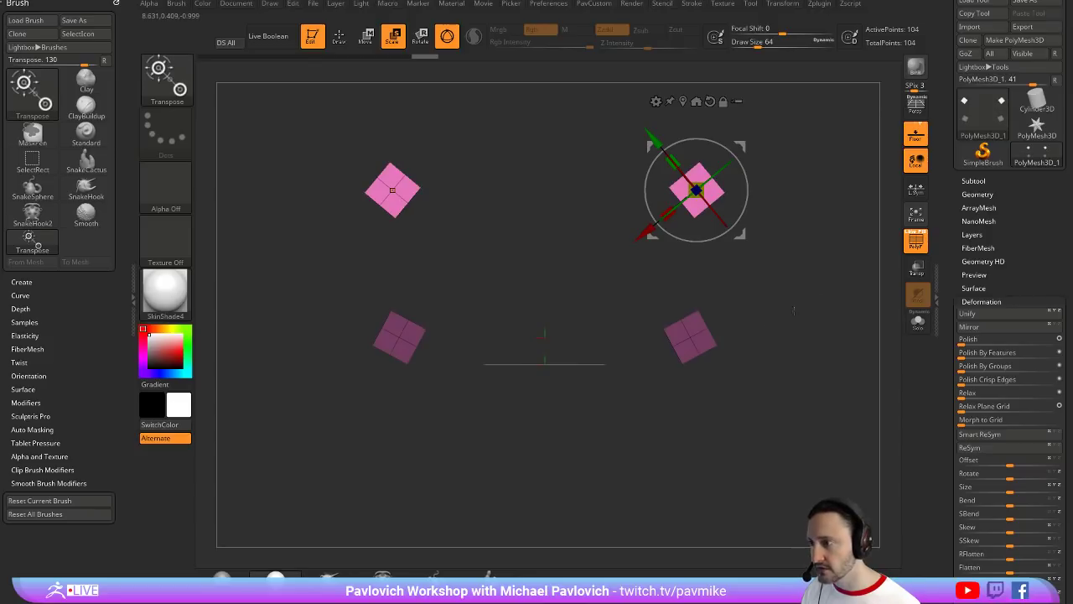
{"action": "left_click_drag", "start_coordinate": [809, 160], "coordinate": [765, 250], "text": "alt"}
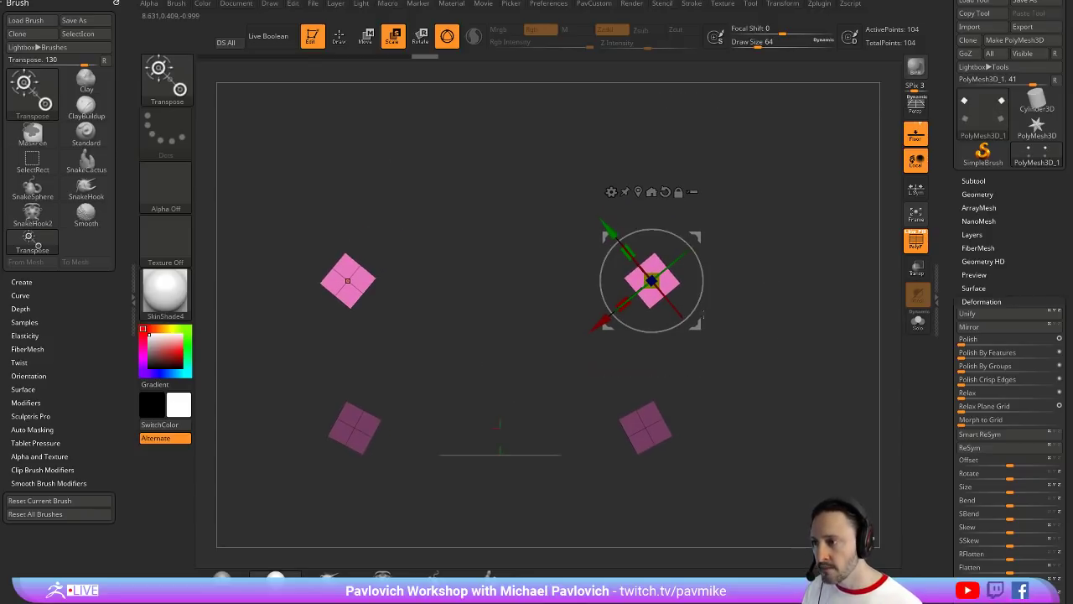
Rotate the duplicated cubes, lower them to just above the original pair, and clear the mask
{"action": "left_click_drag", "start_coordinate": [702, 275], "coordinate": [662, 330]}
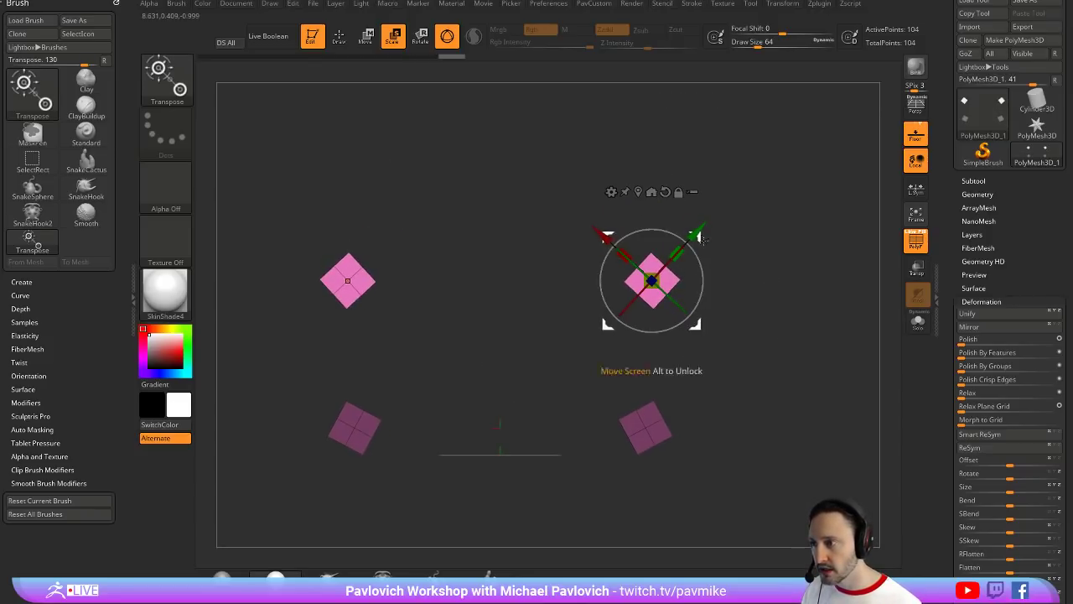
{"action": "mouse_move", "coordinate": [700, 238]}
{"action": "left_mouse_down"}
{"action": "mouse_move", "coordinate": [674, 312]}
{"action": "mouse_move", "coordinate": [660, 317]}
{"action": "mouse_move", "coordinate": [673, 348]}
{"action": "mouse_move", "coordinate": [657, 315]}
{"action": "mouse_move", "coordinate": [675, 309]}
{"action": "left_mouse_up"}
{"action": "key", "text": "ctrl"}
{"action": "left_click_drag", "start_coordinate": [787, 397], "coordinate": [773, 369], "text": "ctrl"}
Leave the transform gizmo for Draw mode and switch to the ZModeler brush
{"action": "key", "text": "q"}
{"action": "left_click_drag", "start_coordinate": [745, 304], "coordinate": [736, 332]}
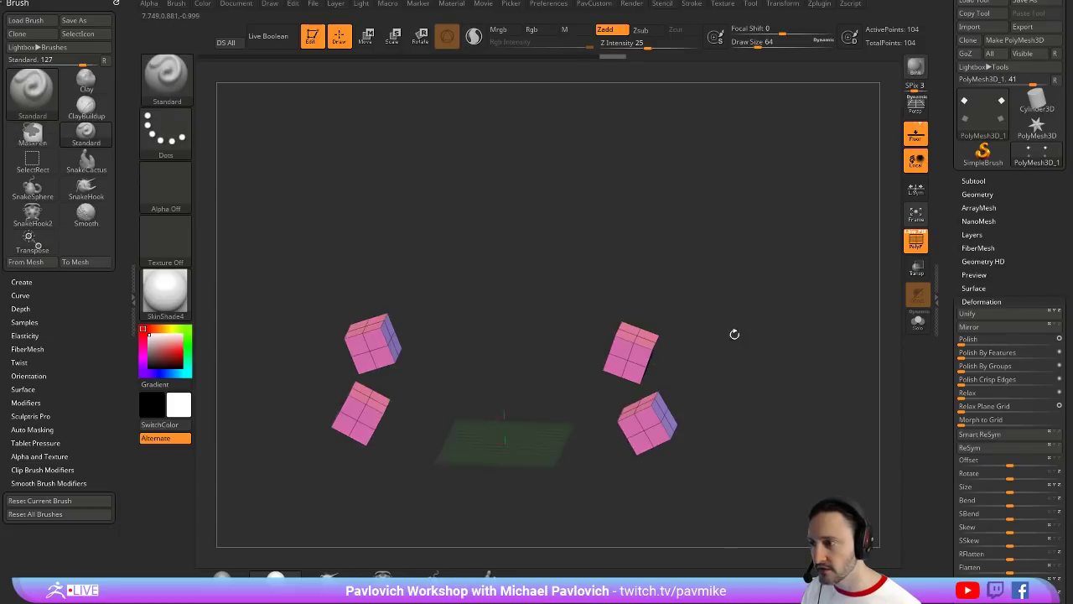
{"action": "key", "text": "b"}
{"action": "key", "text": "z"}
{"action": "key", "text": "m"}
{"action": "left_click_drag", "start_coordinate": [648, 333], "coordinate": [641, 366]}
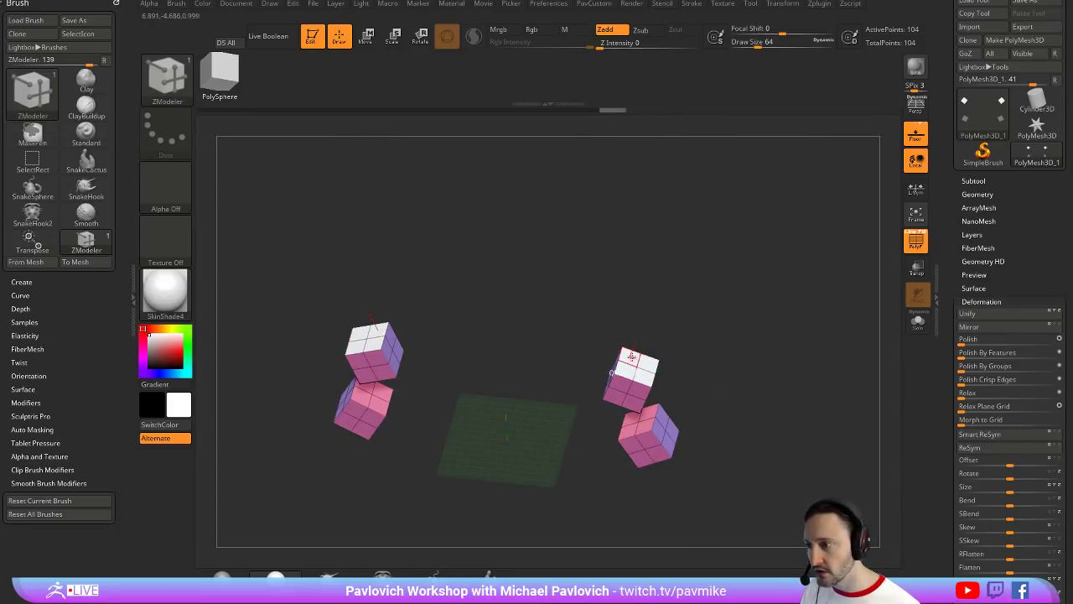
Remove the white faces of the two upper cubes with the ZModeler Delete action targeting Polygroup All
{"action": "key", "text": "space"}
{"action": "left_click", "coordinate": [602, 188]}
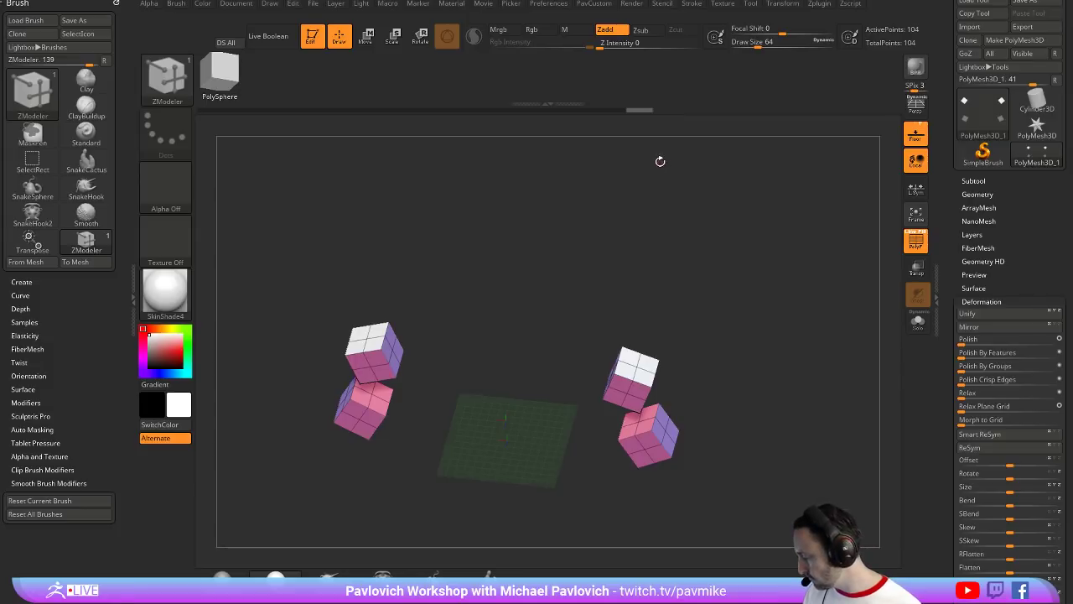
{"action": "key", "text": "b"}
{"action": "key", "text": "z"}
{"action": "key", "text": "m"}
{"action": "key", "text": "space"}
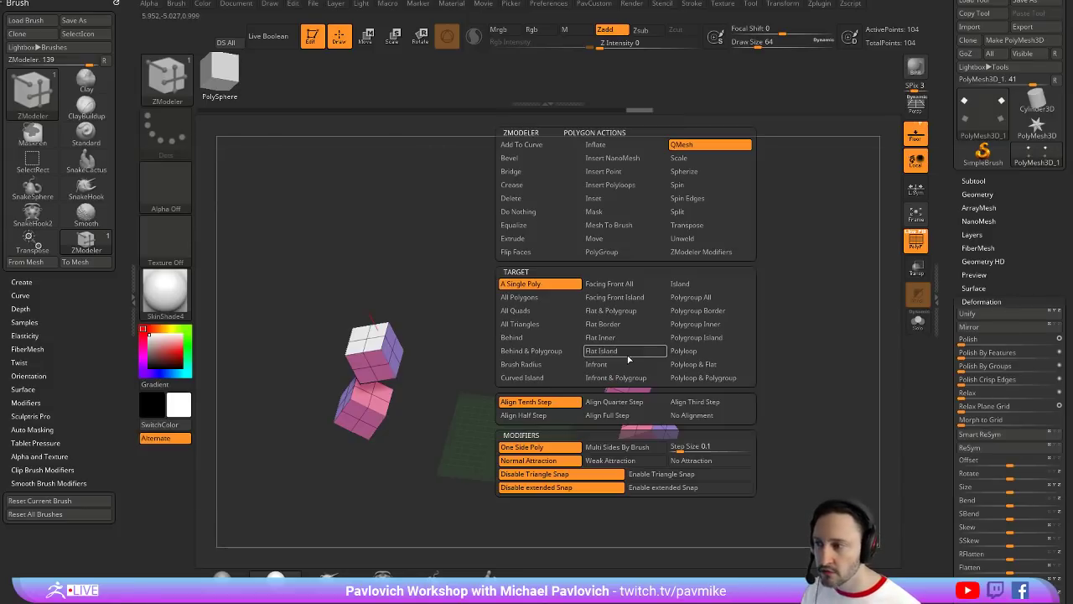
{"action": "left_click", "coordinate": [524, 199]}
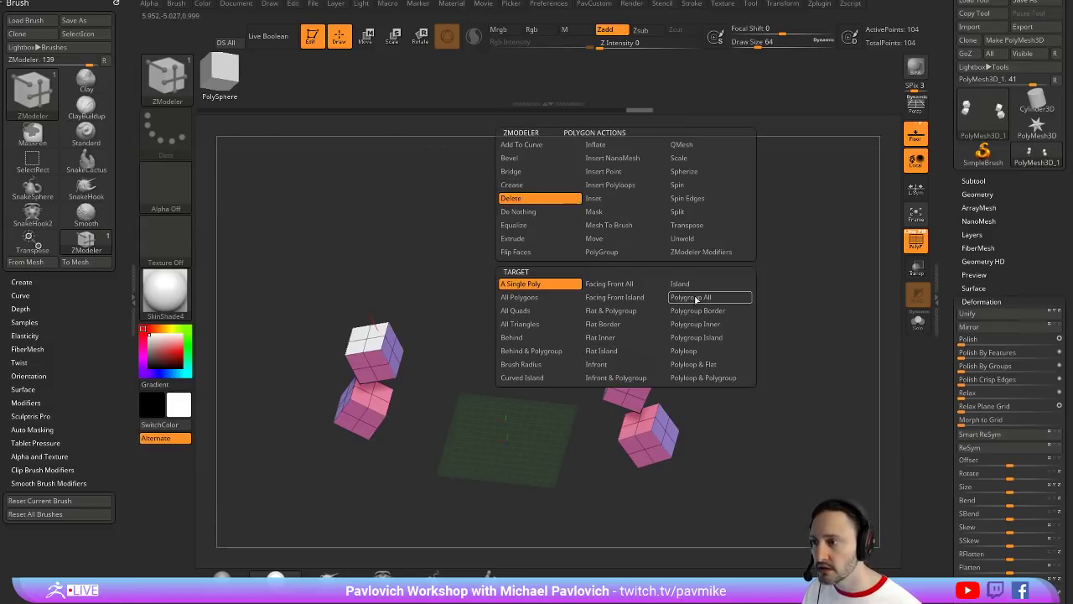
{"action": "left_click", "coordinate": [696, 298]}
{"action": "left_click", "coordinate": [628, 364]}
Bridge the open upper cubes into an arch with Bridge Two Holes, using Circle, Optimal Curvature and Optimal Resolution
{"action": "left_click_drag", "start_coordinate": [703, 327], "coordinate": [600, 372]}
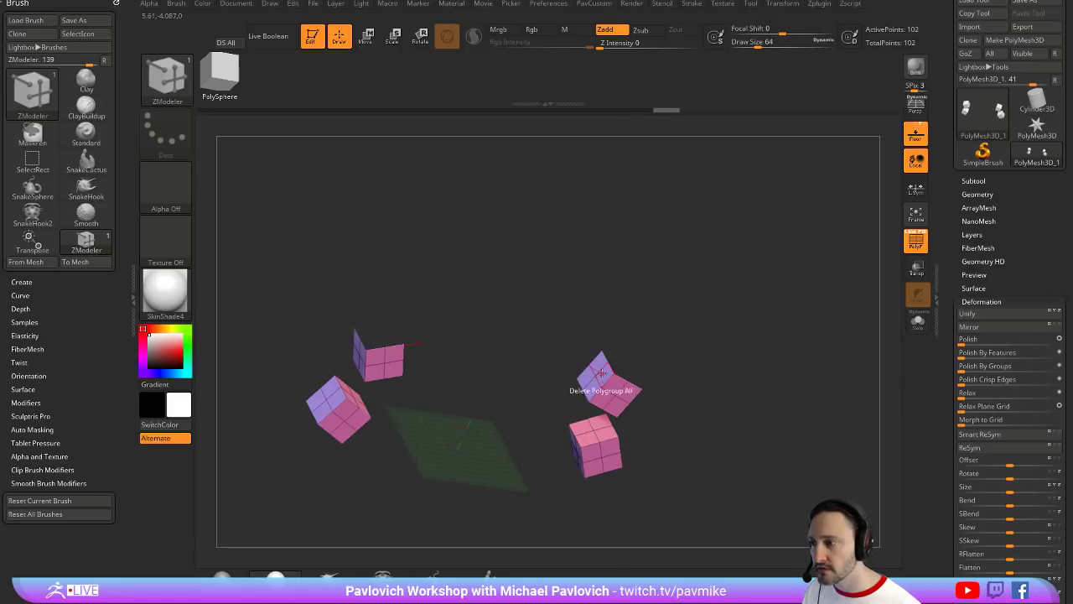
{"action": "key", "text": "space"}
{"action": "left_click", "coordinate": [519, 305]}
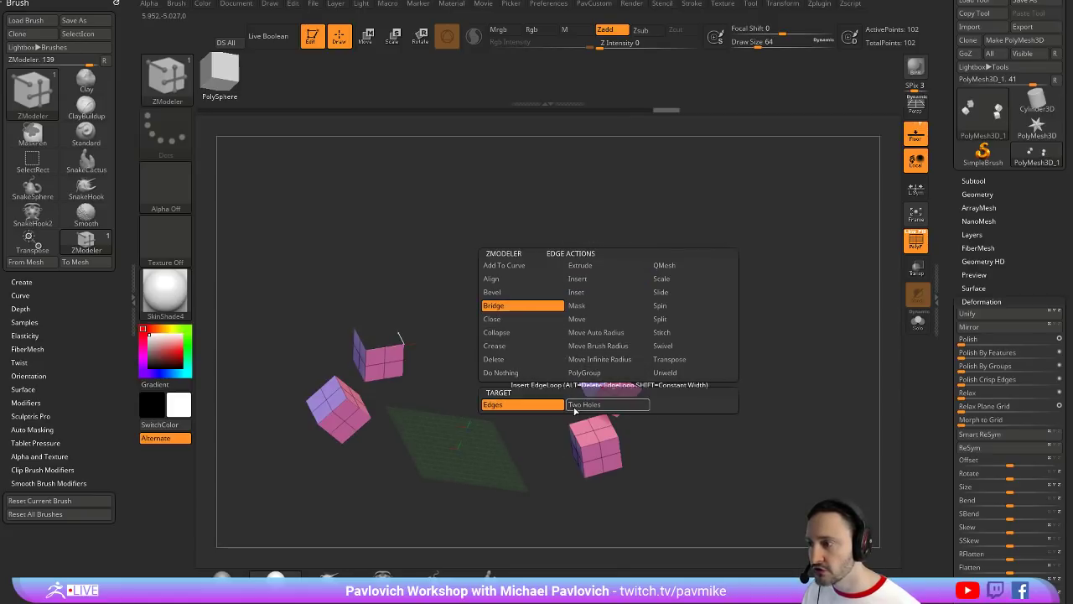
{"action": "left_click", "coordinate": [581, 405]}
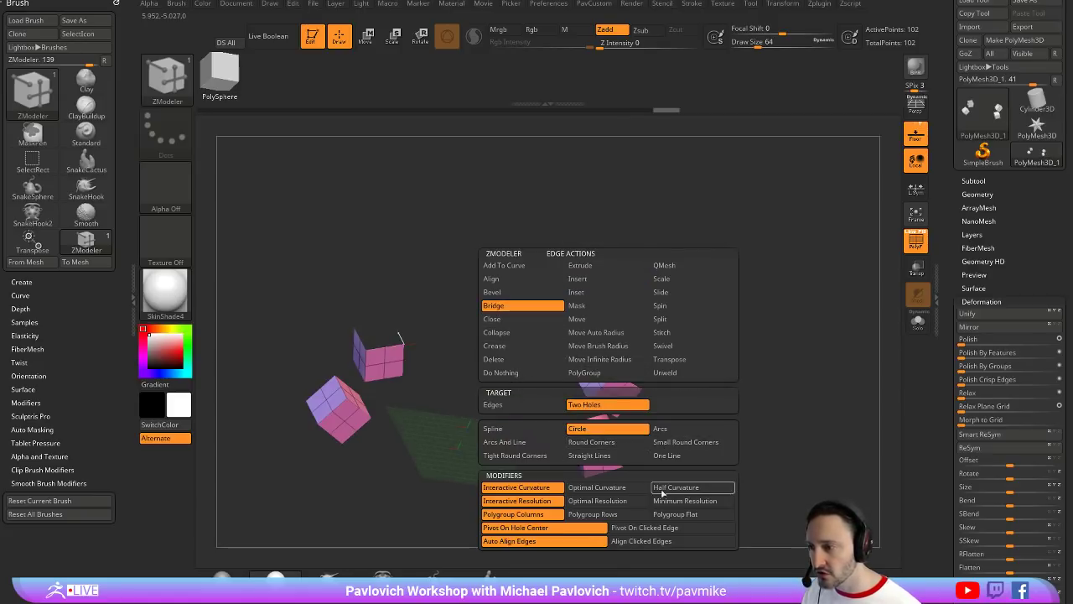
{"action": "left_click", "coordinate": [626, 488]}
{"action": "left_click", "coordinate": [627, 502]}
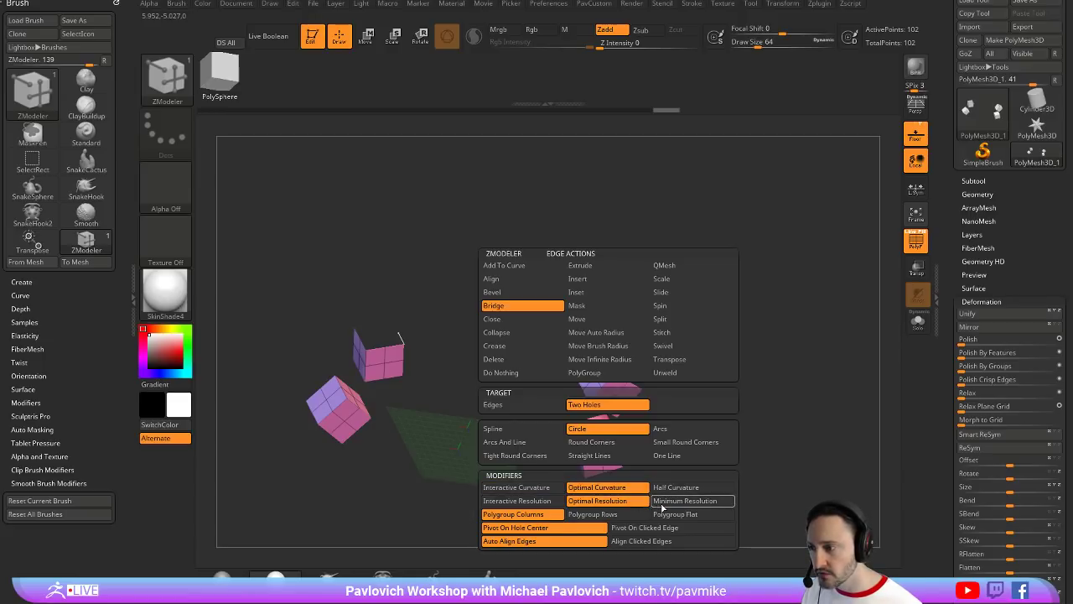
{"action": "key", "text": "space"}
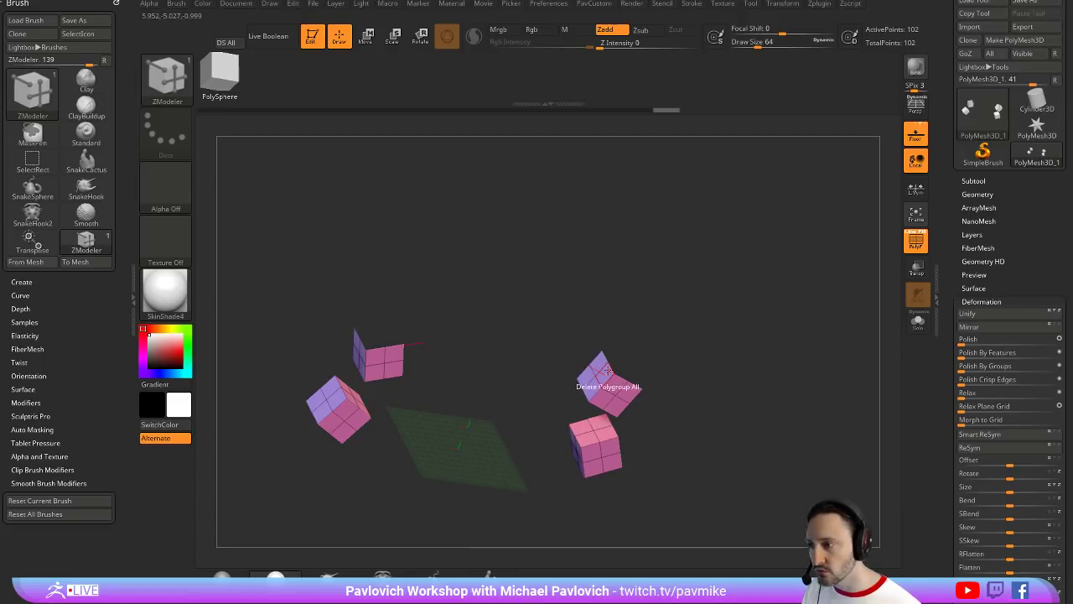
{"action": "left_click_drag", "start_coordinate": [386, 281], "coordinate": [469, 273]}
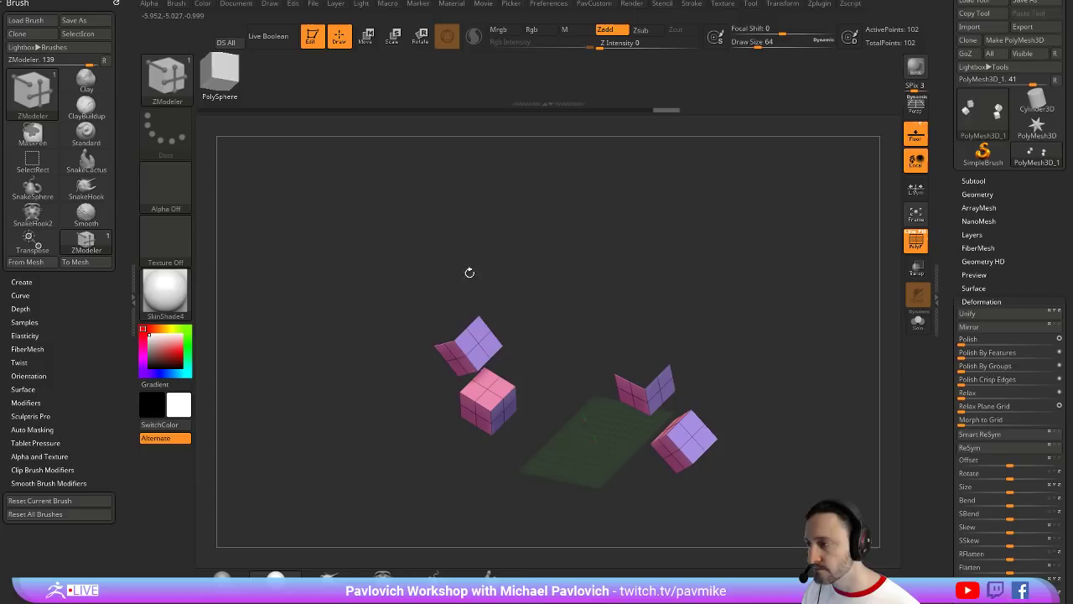
{"action": "left_click", "coordinate": [462, 335]}
Delete the polygroup faces that point at each other between the upper and lower cubes
{"action": "left_click_drag", "start_coordinate": [673, 284], "coordinate": [760, 309], "text": "shift"}
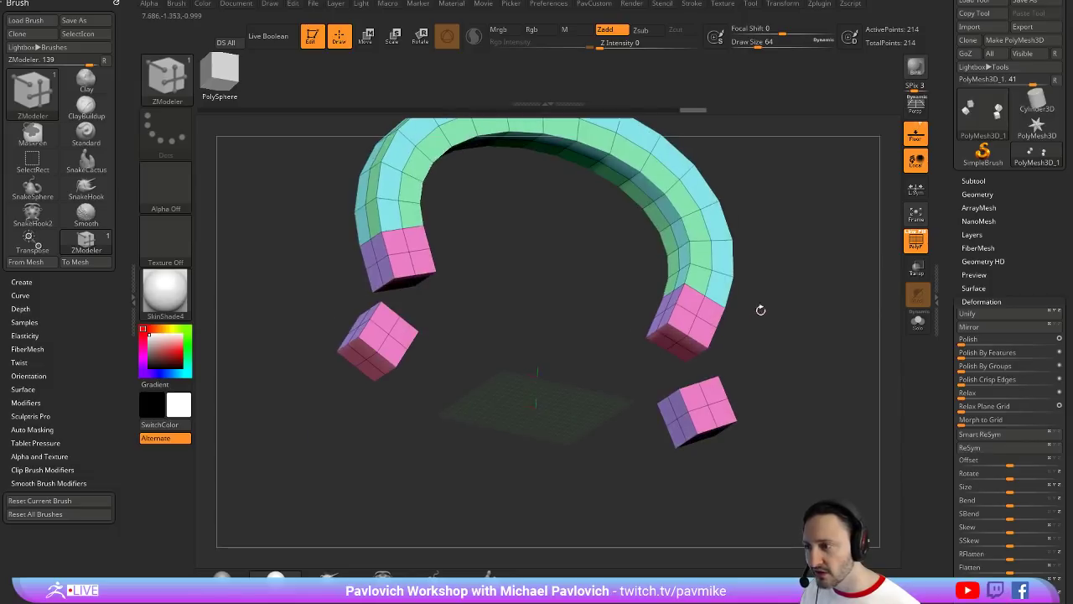
{"action": "left_click", "coordinate": [668, 334]}
{"action": "left_click_drag", "start_coordinate": [741, 347], "coordinate": [698, 403]}
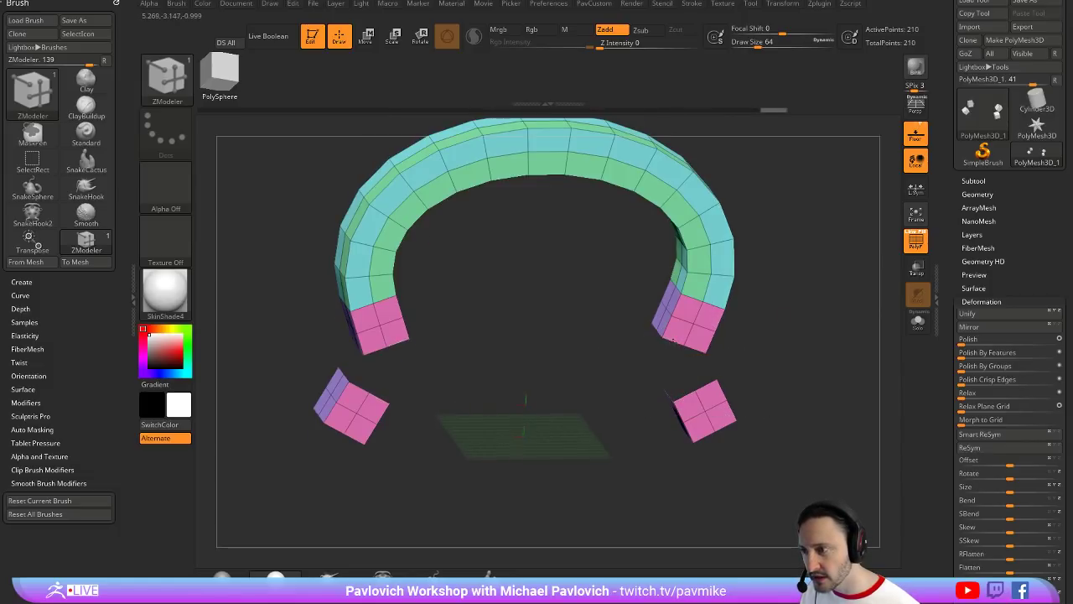
Try a Circle bridge between the open holes of the upper and lower cubes
{"action": "left_click_drag", "start_coordinate": [679, 364], "coordinate": [687, 384]}
{"action": "left_click", "coordinate": [682, 398]}
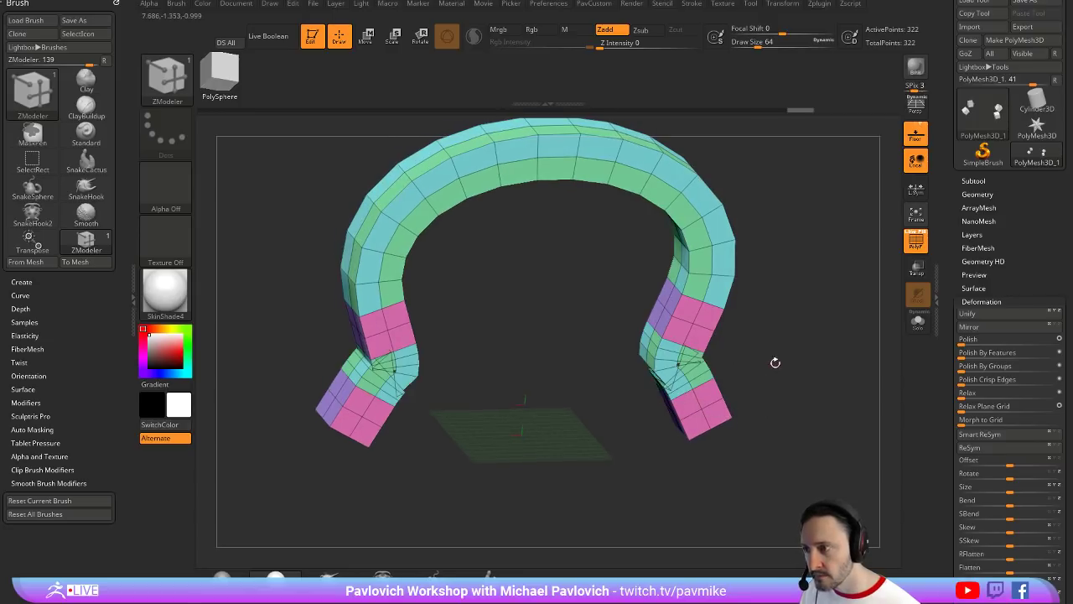
{"action": "key", "text": "ctrl+z"}
Bridge the upper cubes to the lower cubes with a Spline, using Interactive Curvature and Interactive Resolution
{"action": "right_click", "coordinate": [673, 348]}
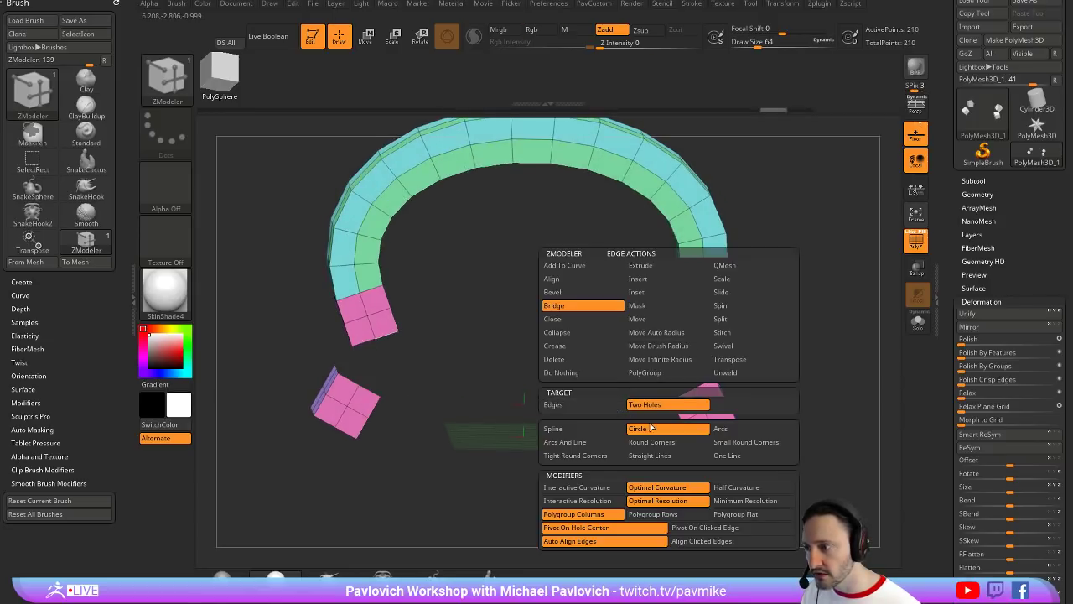
{"action": "left_click", "coordinate": [615, 430]}
{"action": "left_click", "coordinate": [616, 488]}
{"action": "left_click", "coordinate": [616, 500]}
{"action": "left_click_drag", "start_coordinate": [742, 350], "coordinate": [744, 339]}
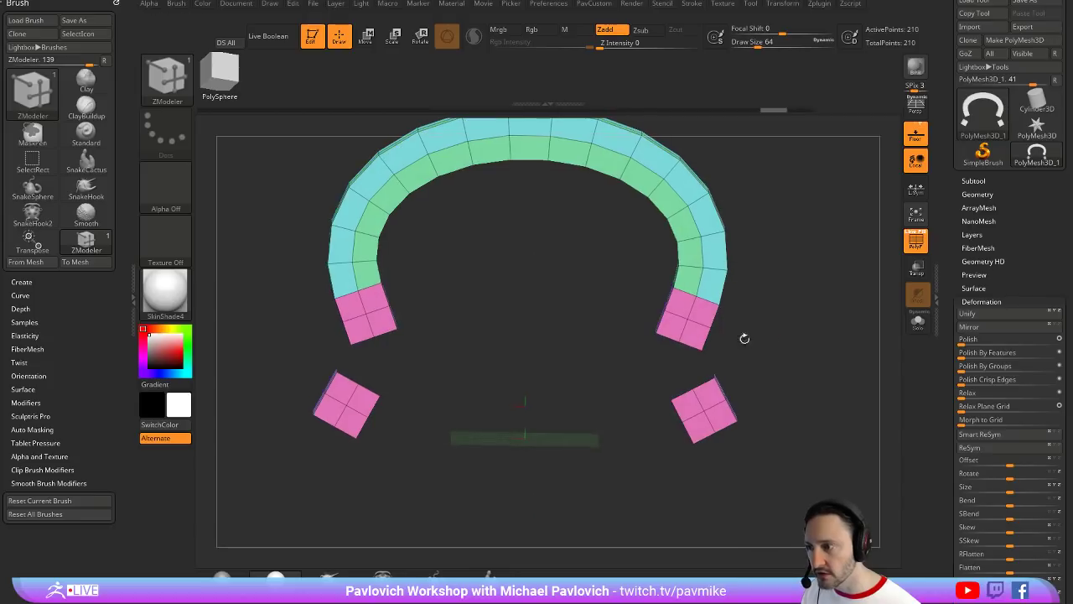
{"action": "left_click_drag", "start_coordinate": [680, 394], "coordinate": [726, 391]}
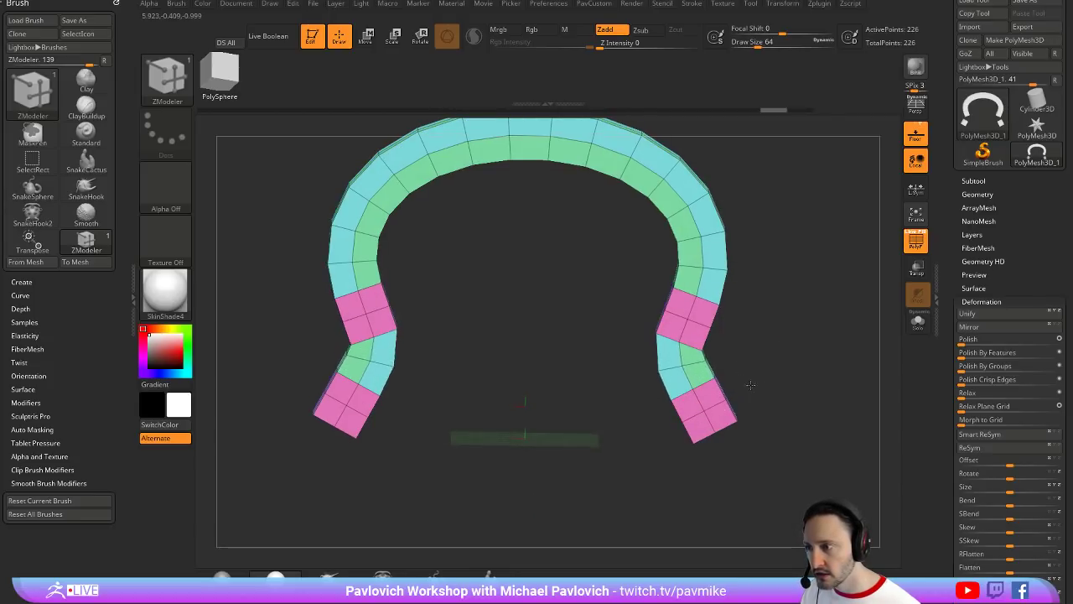
Stretch the whole arch vertically from its top centre with the gizmo, then return to Draw mode
{"action": "left_click_drag", "start_coordinate": [744, 389], "coordinate": [790, 326], "text": "shift"}
{"action": "key", "text": "w"}
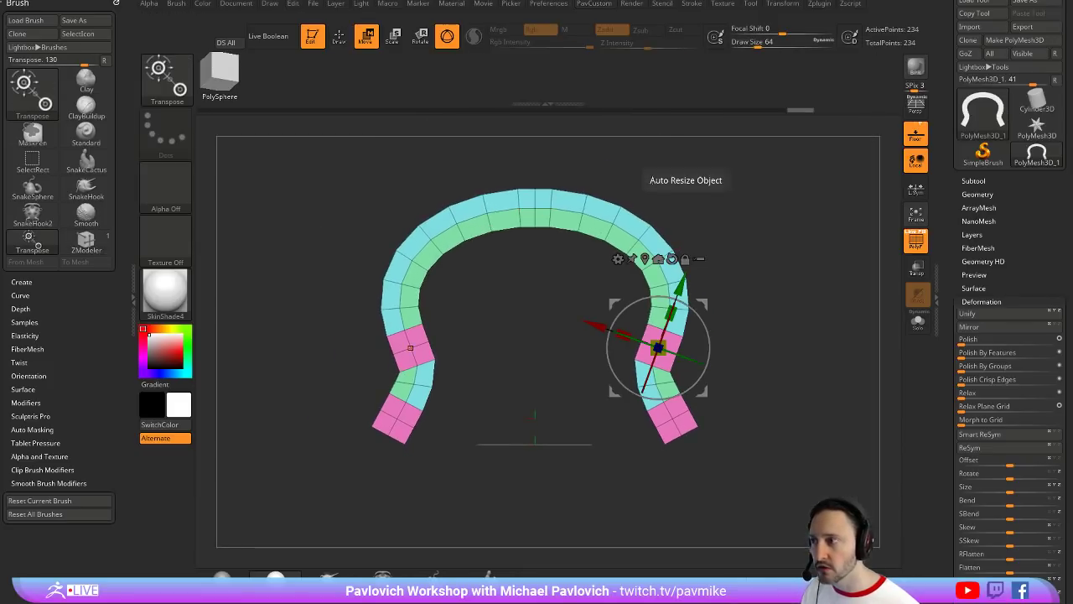
{"action": "key", "text": "q"}
{"action": "key", "text": "w"}
{"action": "left_click", "coordinate": [534, 204]}
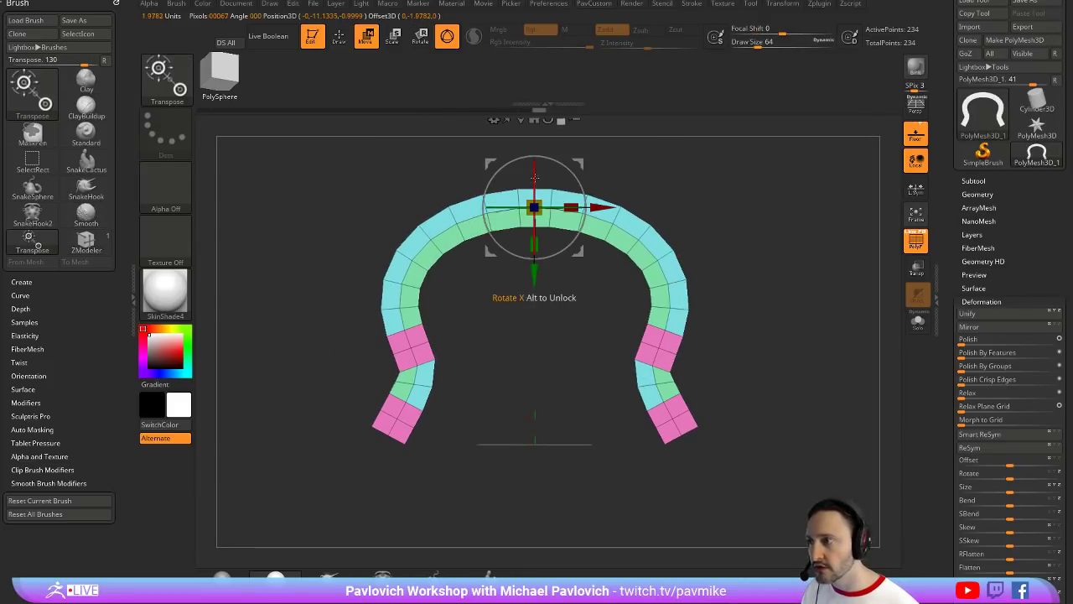
{"action": "left_click_drag", "start_coordinate": [533, 245], "coordinate": [534, 269]}
{"action": "key", "text": "q"}
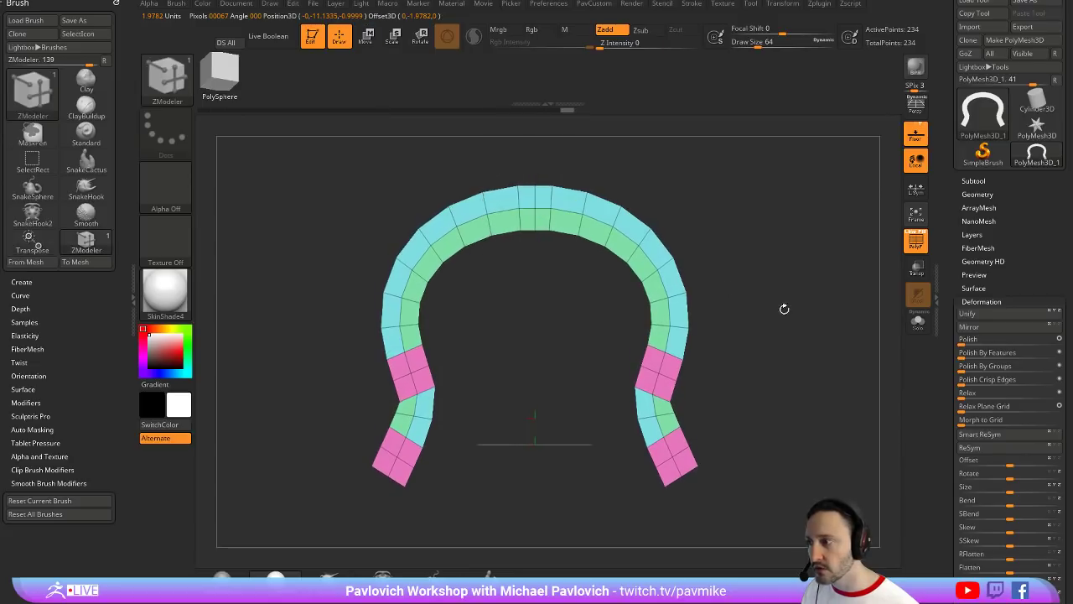
Turn the whole arch into one polygroup and remove its lengthwise middle edge loops with the Insert Single EdgeLoop action
{"action": "mouse_move", "coordinate": [813, 356]}
{"action": "left_mouse_down"}
{"action": "mouse_move", "coordinate": [740, 352]}
{"action": "mouse_move", "coordinate": [804, 345]}
{"action": "left_mouse_up"}
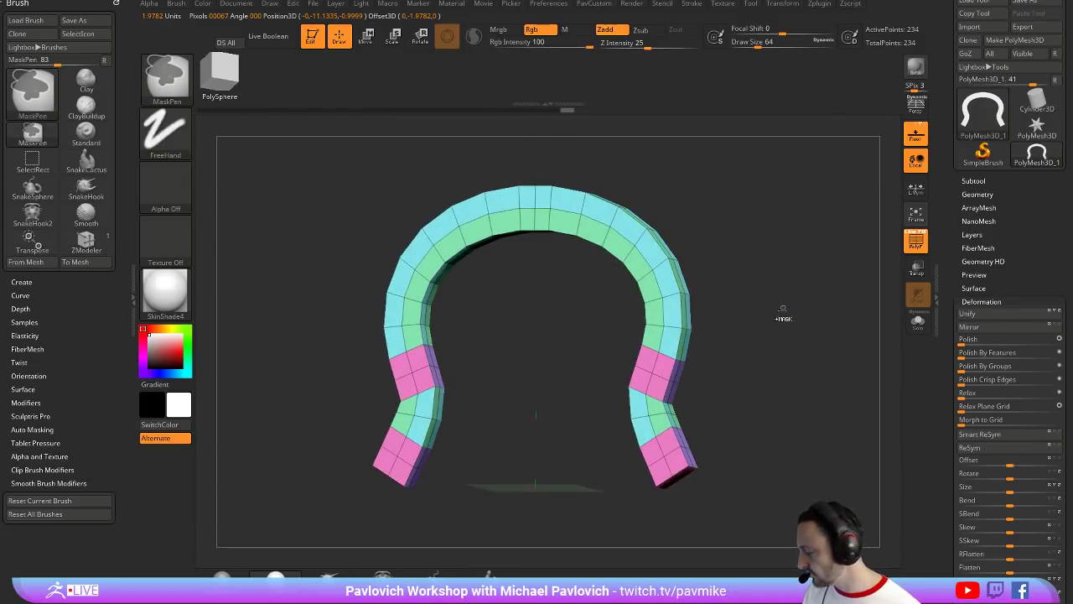
{"action": "key", "text": "ctrl+w"}
{"action": "mouse_move", "coordinate": [782, 308]}
{"action": "left_mouse_down"}
{"action": "mouse_move", "coordinate": [863, 332]}
{"action": "mouse_move", "coordinate": [673, 290]}
{"action": "left_mouse_up"}
{"action": "key", "text": "space"}
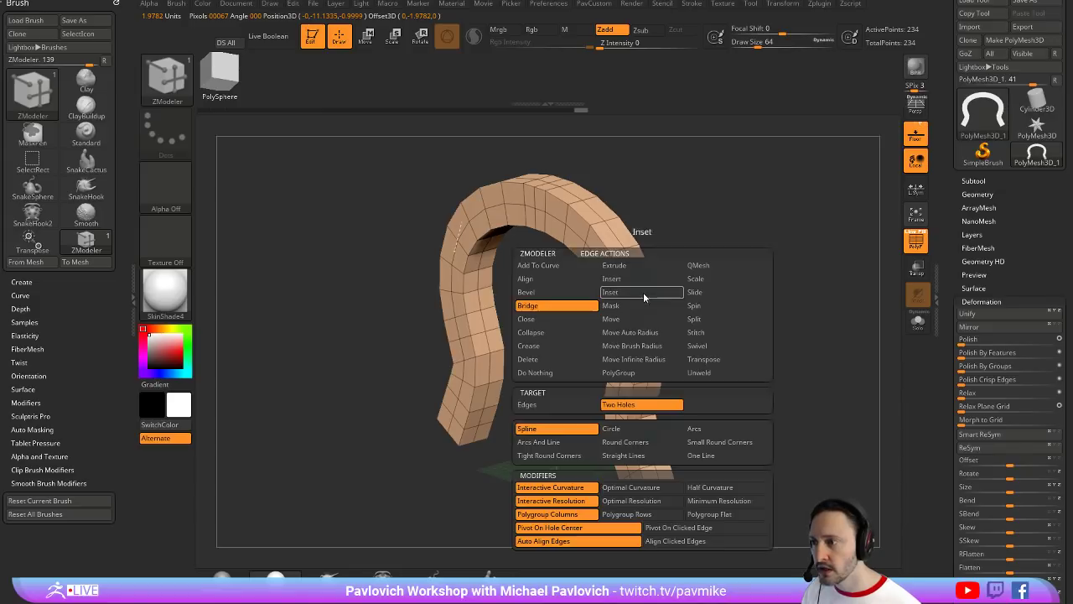
{"action": "left_click", "coordinate": [612, 278]}
{"action": "left_click", "coordinate": [577, 404]}
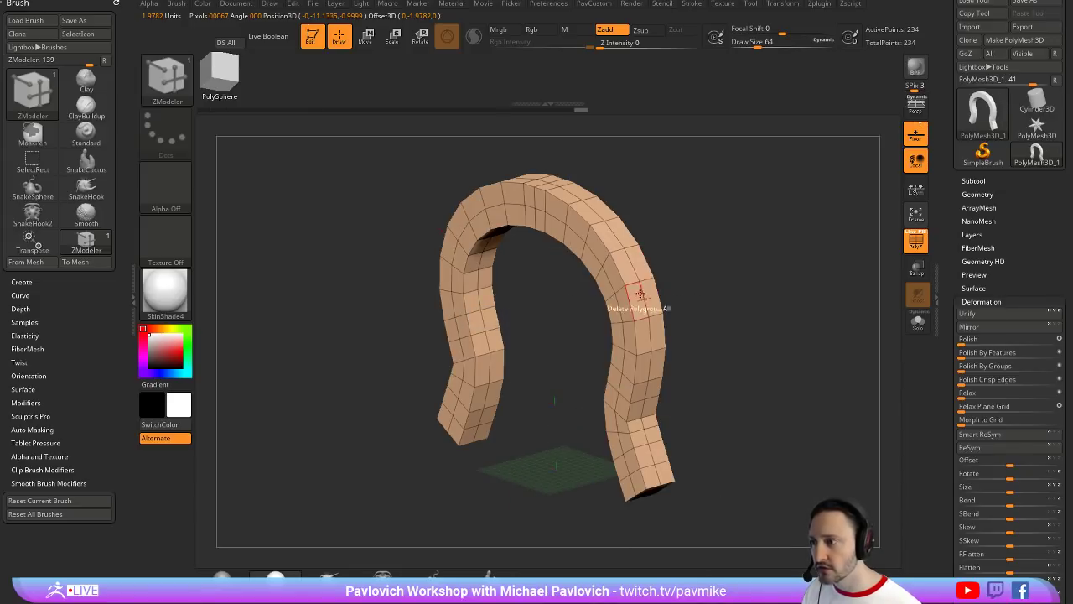
{"action": "left_click", "coordinate": [627, 320], "text": "alt"}
{"action": "mouse_move", "coordinate": [785, 289]}
{"action": "left_mouse_down", "text": "shift"}
{"action": "mouse_move", "coordinate": [767, 310]}
{"action": "mouse_move", "coordinate": [778, 324]}
{"action": "mouse_move", "coordinate": [793, 306]}
{"action": "left_mouse_up", "text": "shift"}
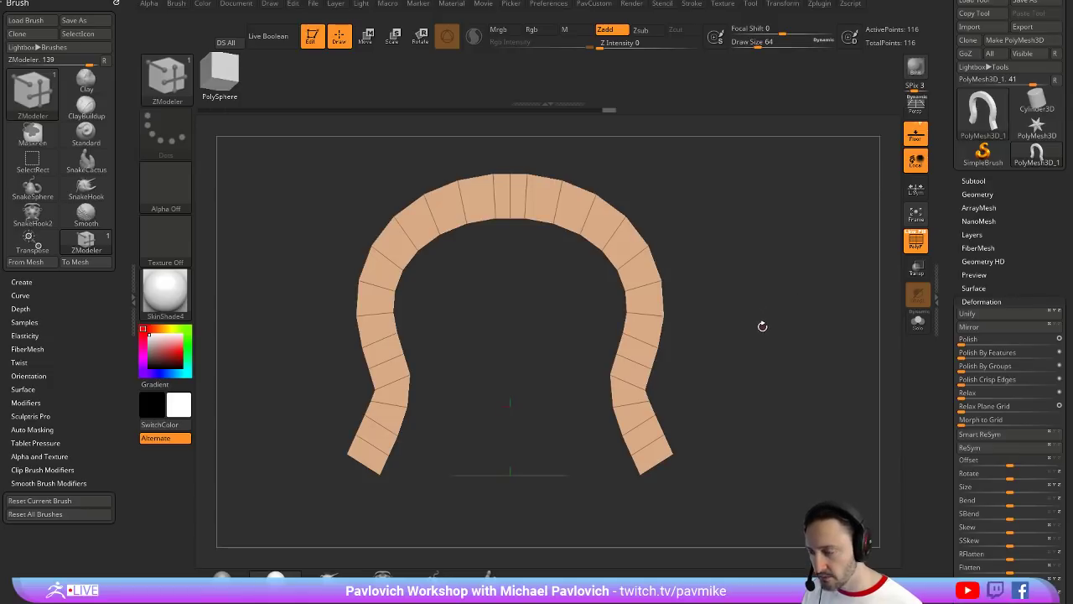
Set the polygon action to Mask and use MaskLasso to mask the arch except for its two leg ends
{"action": "left_click_drag", "start_coordinate": [738, 334], "coordinate": [626, 363]}
{"action": "key", "text": "space"}
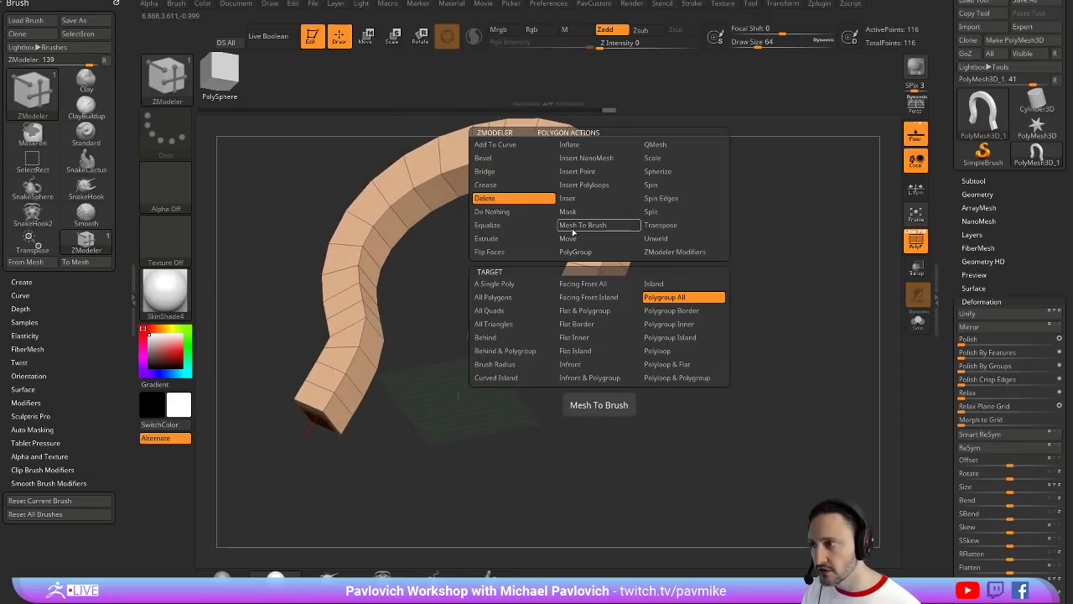
{"action": "left_click", "coordinate": [599, 212]}
{"action": "left_click_drag", "start_coordinate": [688, 294], "coordinate": [647, 350], "text": "shift"}
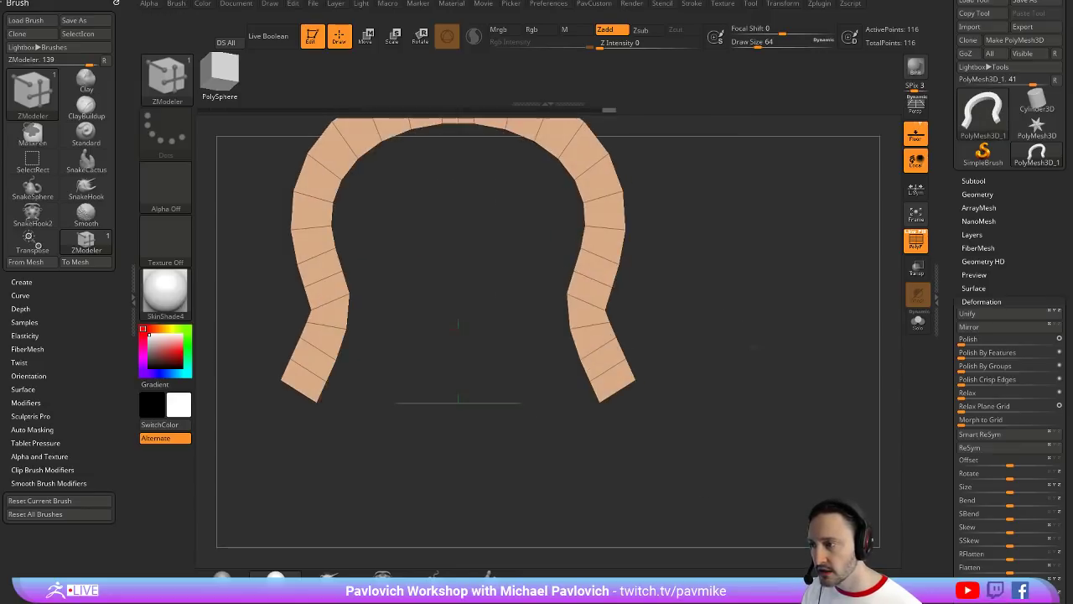
{"action": "left_click", "coordinate": [171, 84], "text": "ctrl"}
{"action": "left_click", "coordinate": [341, 143]}
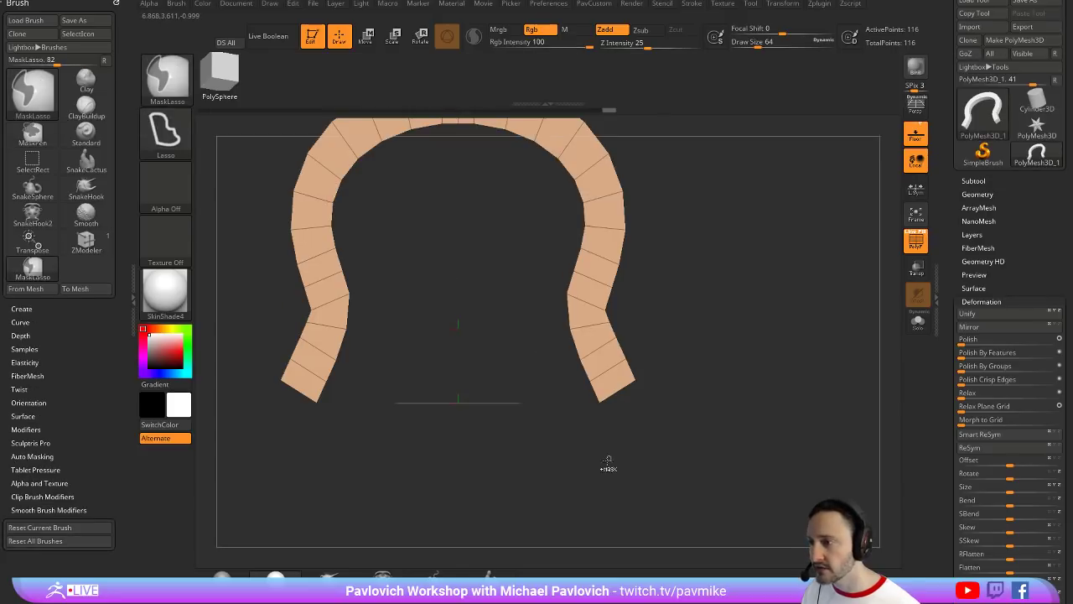
{"action": "mouse_move", "coordinate": [637, 419]}
{"action": "left_mouse_down", "text": "ctrl"}
{"action": "mouse_move", "coordinate": [620, 337]}
{"action": "mouse_move", "coordinate": [536, 348]}
{"action": "mouse_move", "coordinate": [644, 391]}
{"action": "left_mouse_up", "text": "ctrl"}
Enable Local Symmetry, scale the unmasked leg ends along X to about 1.13, and clear the mask
{"action": "key", "text": "w"}
{"action": "left_click", "coordinate": [620, 387]}
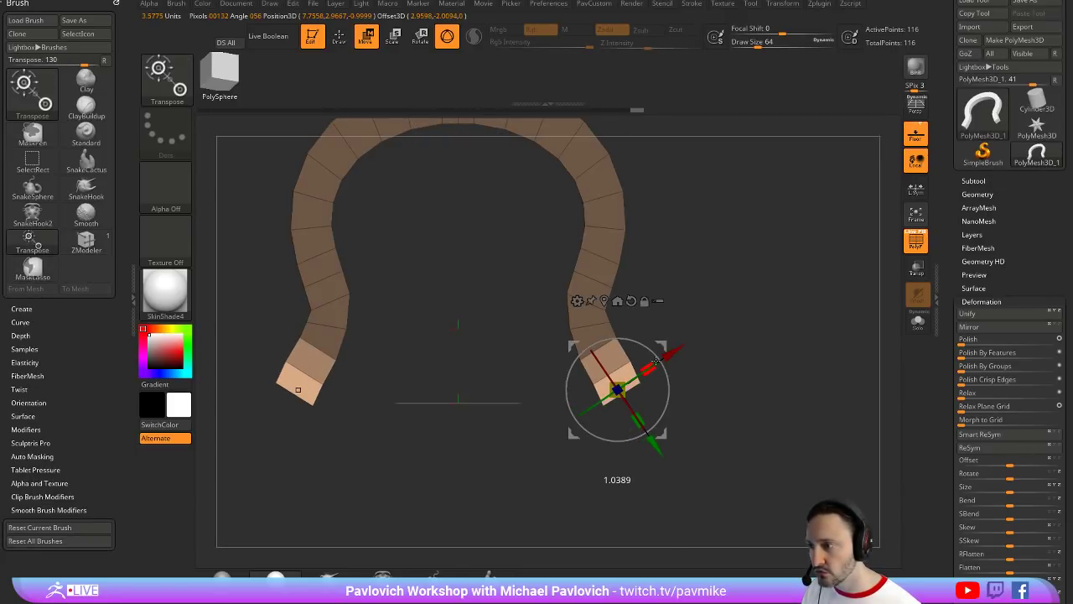
{"action": "left_click", "coordinate": [916, 188]}
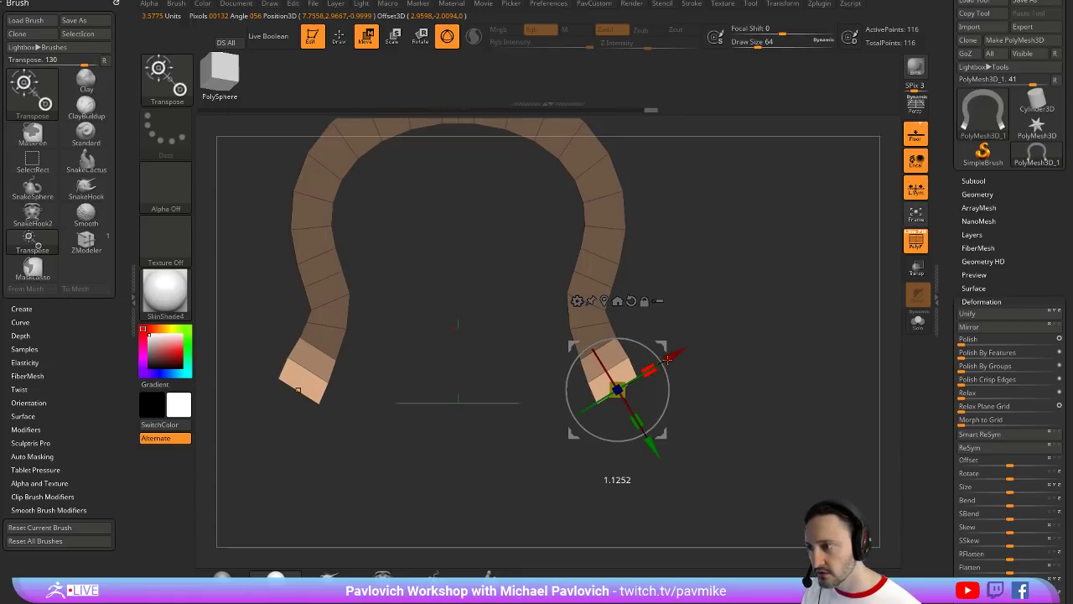
{"action": "left_click_drag", "start_coordinate": [671, 345], "coordinate": [627, 324], "text": "ctrl"}
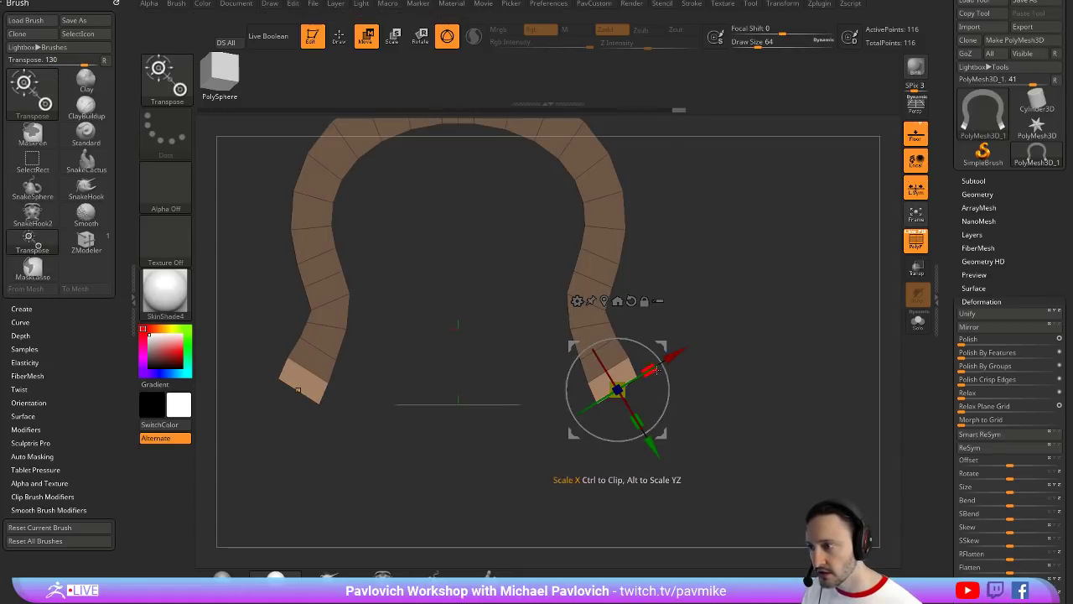
{"action": "mouse_move", "coordinate": [767, 296]}
{"action": "left_mouse_down", "text": "ctrl"}
{"action": "mouse_move", "coordinate": [788, 303]}
{"action": "mouse_move", "coordinate": [766, 296]}
{"action": "left_mouse_up", "text": "ctrl"}
{"action": "key", "text": "q"}
Split the arch into polygroups by face direction with Groups By Normals
{"action": "key", "text": "space"}
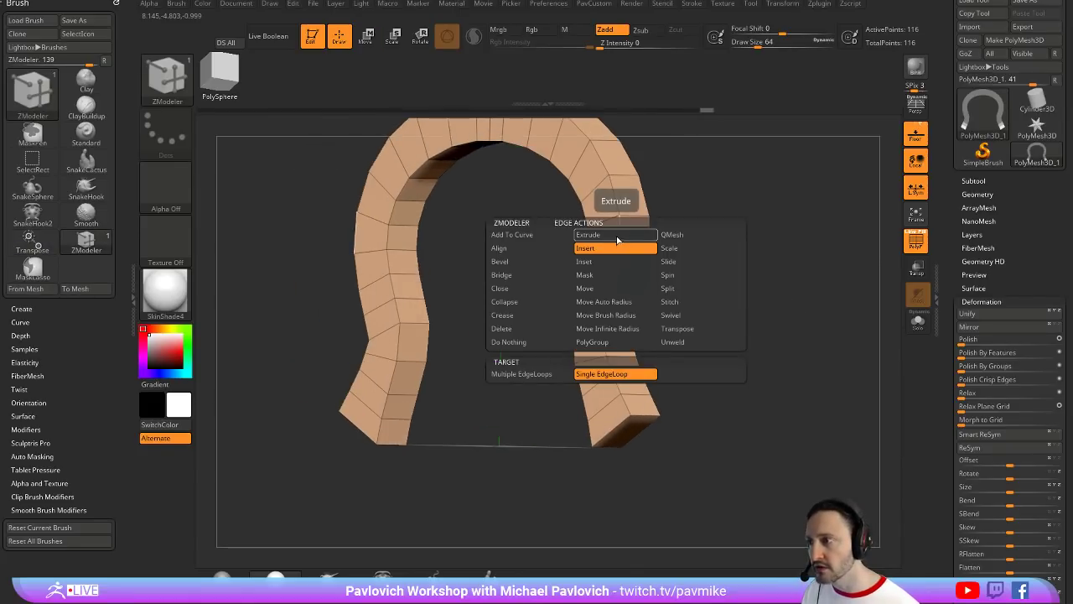
{"action": "left_click_drag", "start_coordinate": [702, 213], "coordinate": [746, 214]}
{"action": "left_click_drag", "start_coordinate": [813, 272], "coordinate": [798, 265]}
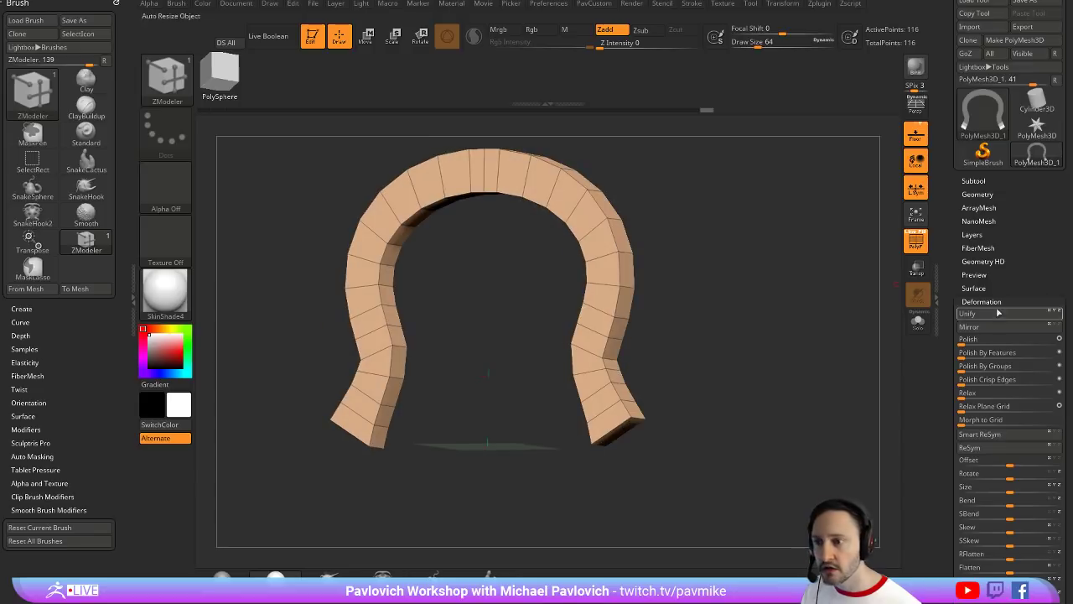
{"action": "left_click", "coordinate": [977, 300]}
{"action": "left_click", "coordinate": [978, 339]}
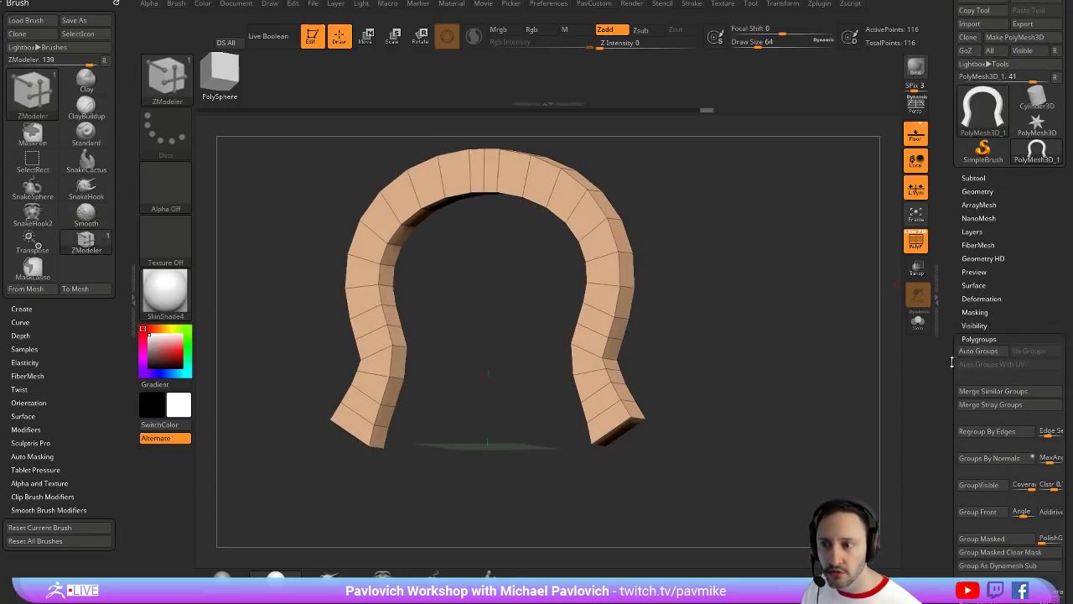
{"action": "left_click", "coordinate": [990, 429]}
{"action": "mouse_move", "coordinate": [767, 335]}
{"action": "left_mouse_down"}
{"action": "mouse_move", "coordinate": [670, 332]}
{"action": "mouse_move", "coordinate": [761, 327]}
{"action": "left_mouse_up"}
Inset the arch's front-facing polygroup as one continuous area, using Inset with Polygroup All and Inset Region
{"action": "key", "text": "space"}
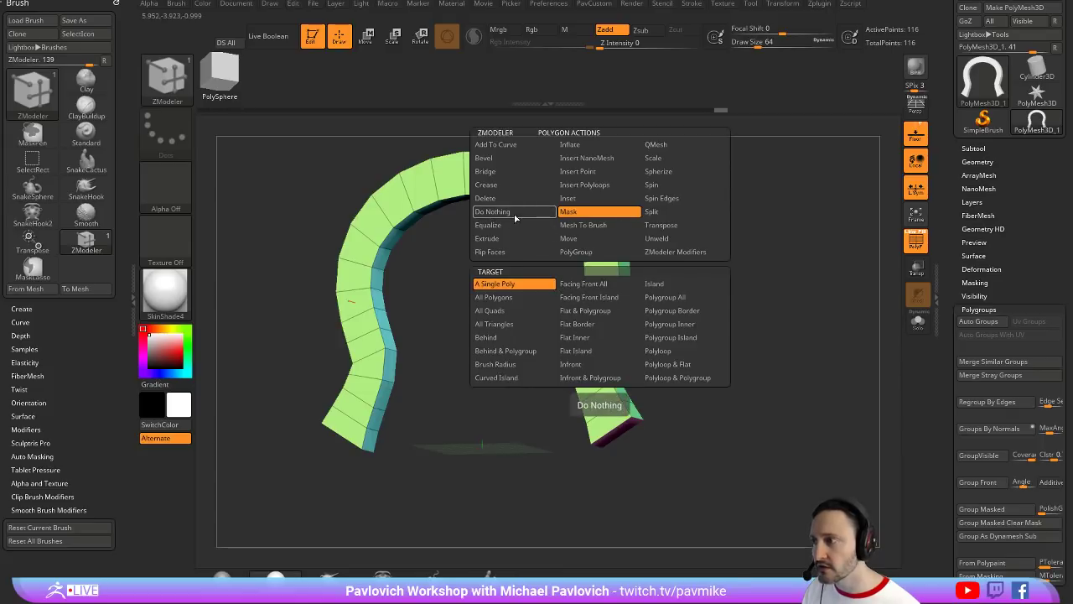
{"action": "left_click", "coordinate": [597, 198]}
{"action": "left_click", "coordinate": [671, 297]}
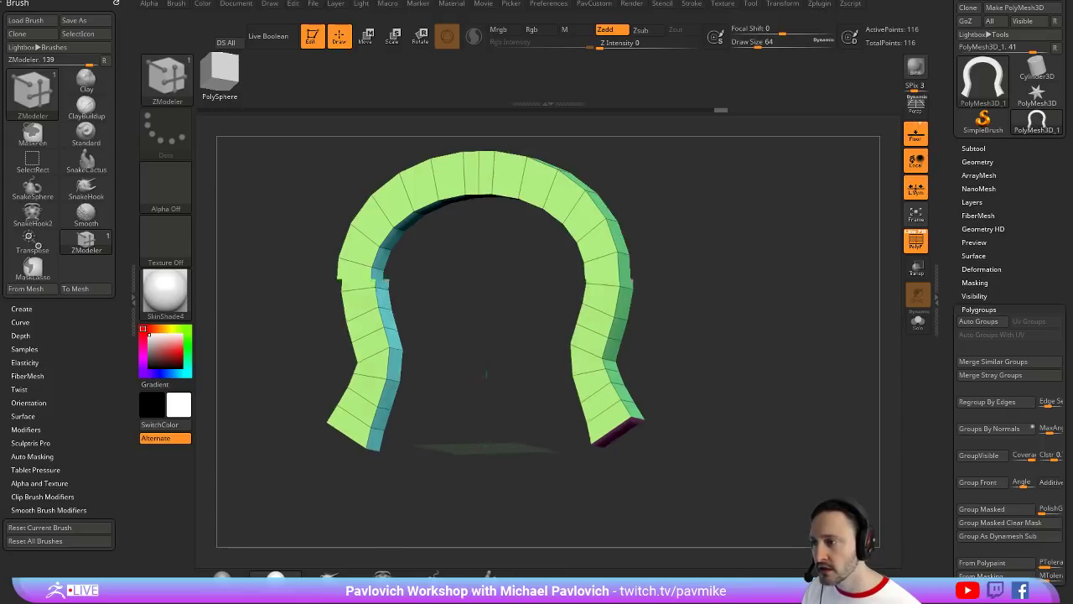
{"action": "left_click", "coordinate": [604, 276]}
{"action": "key", "text": "ctrl+z"}
{"action": "key", "text": "space"}
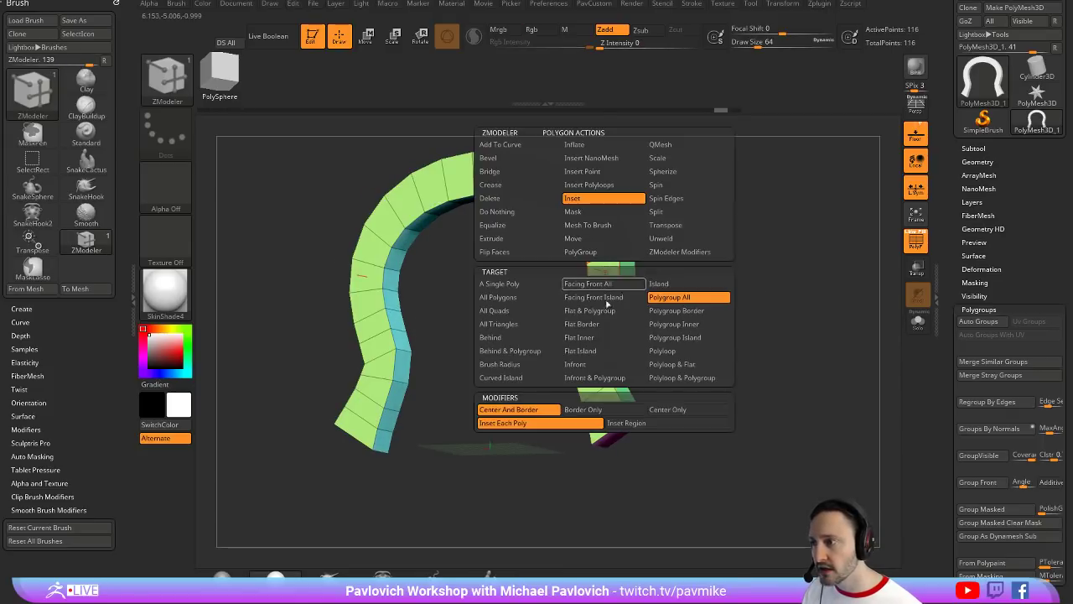
{"action": "left_click", "coordinate": [625, 425]}
{"action": "mouse_move", "coordinate": [601, 275]}
{"action": "left_mouse_down"}
{"action": "mouse_move", "coordinate": [614, 273]}
{"action": "mouse_move", "coordinate": [605, 267]}
{"action": "left_mouse_up"}
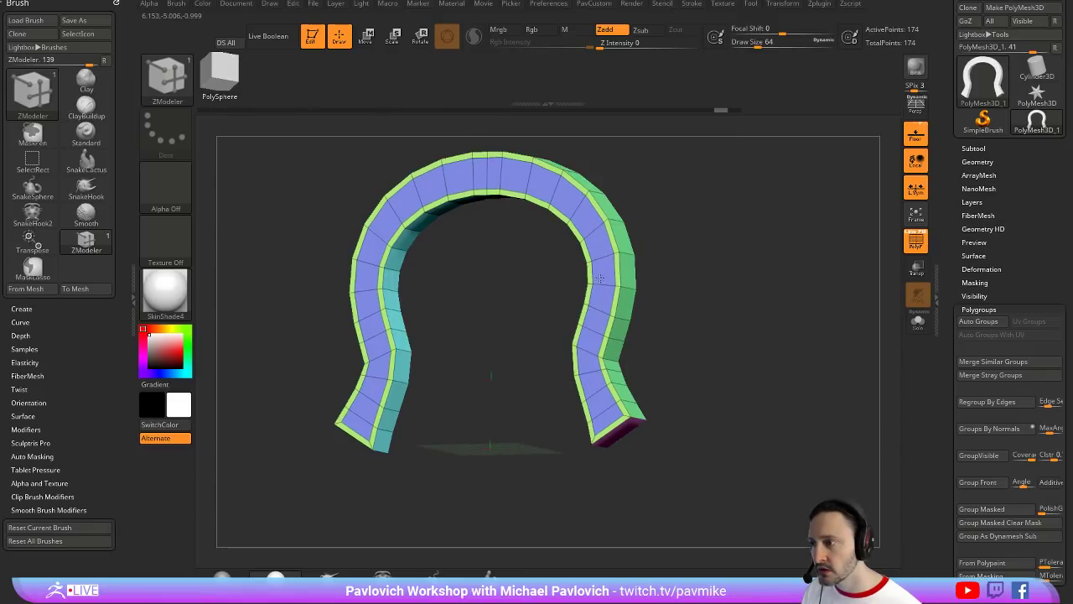
Inset the arch's back-facing polygroup and set the ZModeler polygon action to QMesh with the Polygroup All target
{"action": "right_click_drag", "start_coordinate": [605, 267], "coordinate": [488, 369]}
{"action": "left_click", "coordinate": [583, 276]}
{"action": "key", "text": "space"}
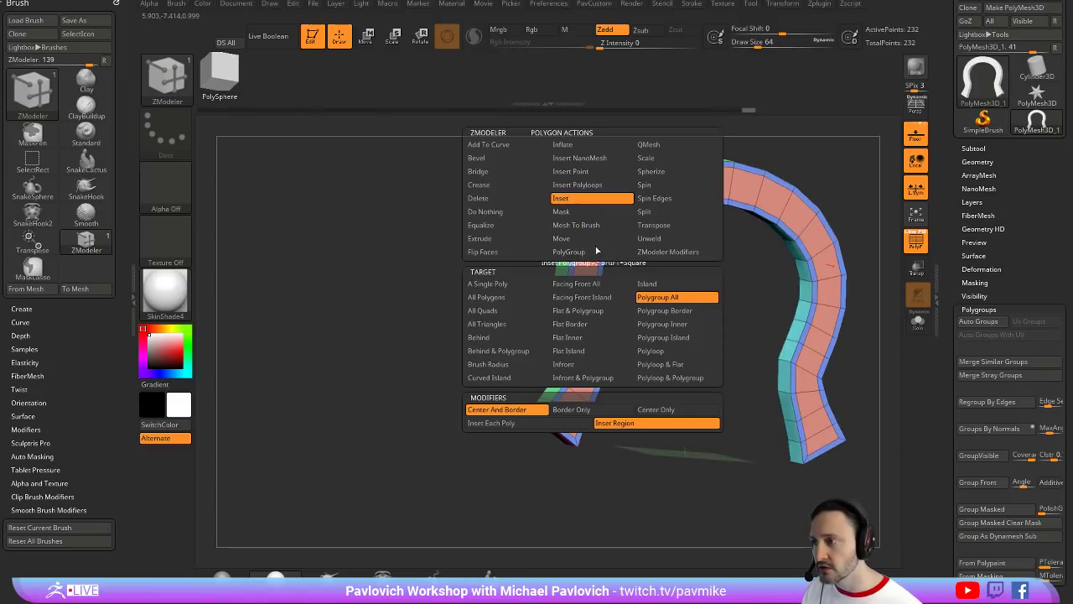
{"action": "left_click", "coordinate": [642, 145]}
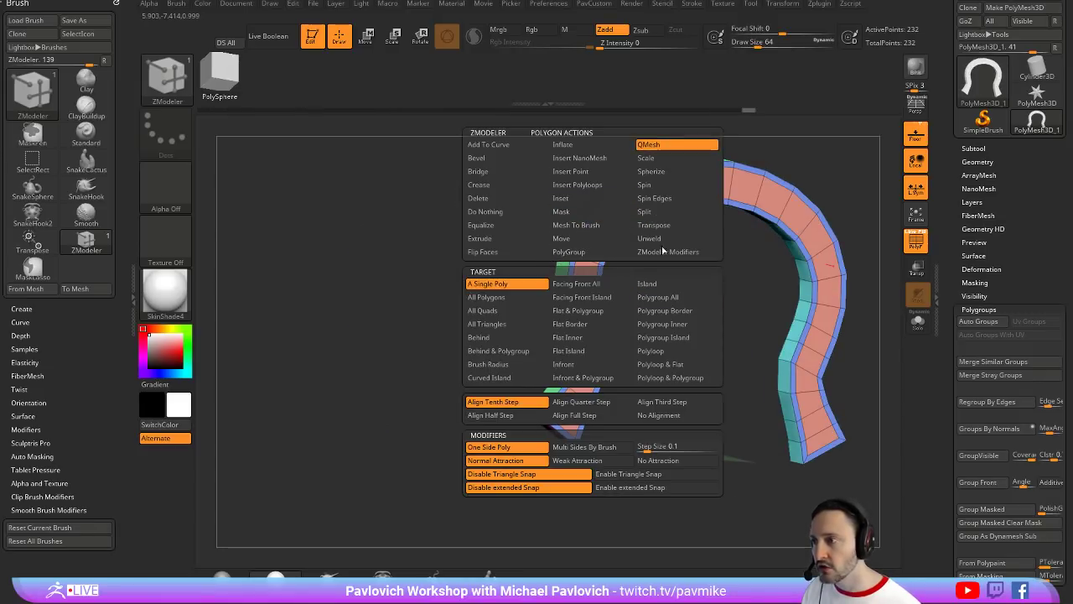
{"action": "left_click", "coordinate": [665, 300]}
Isolate the inset front and back panels, combine them into one polygroup, and show the whole arch again
{"action": "left_click", "coordinate": [577, 277], "text": "ctrl+shift"}
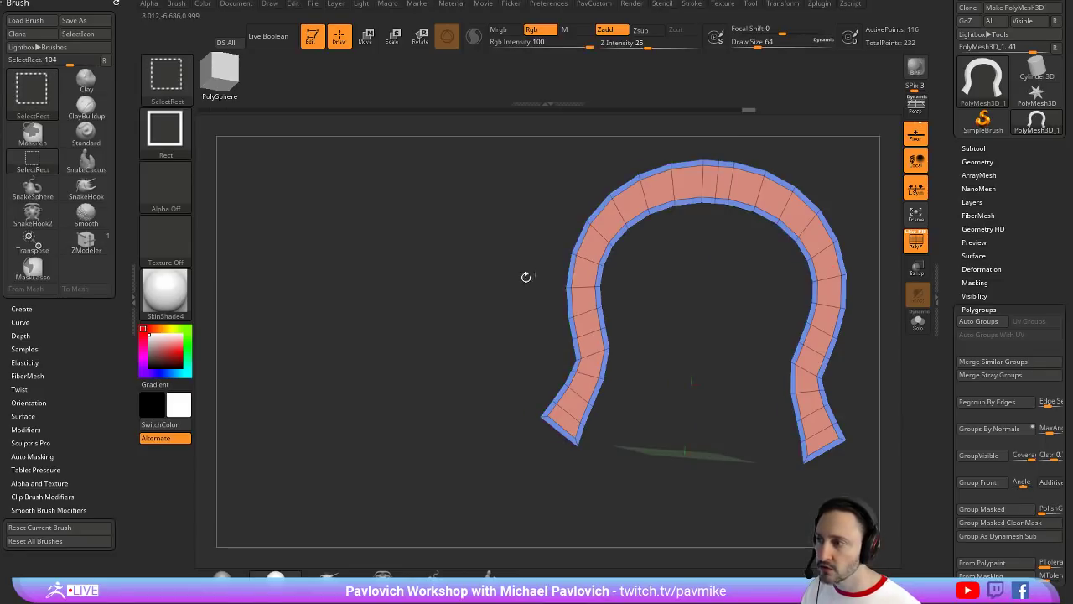
{"action": "right_click_drag", "start_coordinate": [527, 278], "coordinate": [592, 300]}
{"action": "left_click_drag", "start_coordinate": [724, 300], "coordinate": [729, 310], "text": "ctrl+shift"}
{"action": "left_click", "coordinate": [558, 253], "text": "ctrl+shift"}
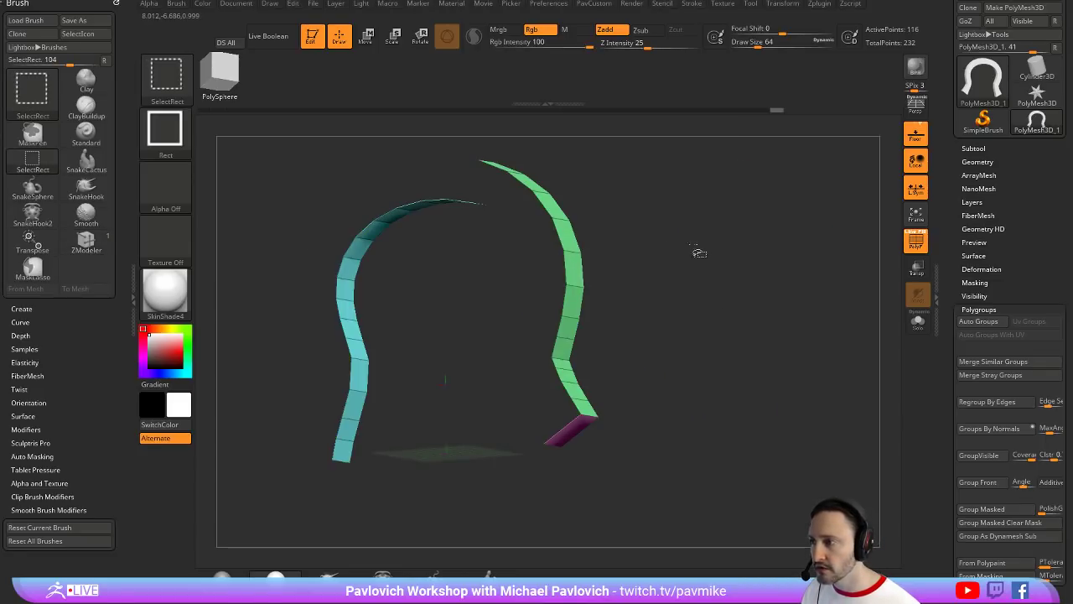
{"action": "left_click_drag", "start_coordinate": [699, 240], "coordinate": [725, 303], "text": "ctrl+shift"}
{"action": "left_click", "coordinate": [559, 252], "text": "ctrl+shift"}
{"action": "left_click", "coordinate": [696, 244], "text": "ctrl+shift"}
{"action": "right_click_drag", "start_coordinate": [697, 244], "coordinate": [678, 251]}
{"action": "key", "text": "ctrl+shift+z"}
{"action": "right_click_drag", "start_coordinate": [834, 226], "coordinate": [867, 195]}
{"action": "key", "text": "ctrl+w"}
{"action": "left_click", "coordinate": [789, 227], "text": "ctrl+shift"}
{"action": "mouse_move", "coordinate": [790, 226]}
{"action": "right_mouse_down"}
{"action": "mouse_move", "coordinate": [772, 227]}
{"action": "mouse_move", "coordinate": [779, 225]}
{"action": "right_mouse_up"}
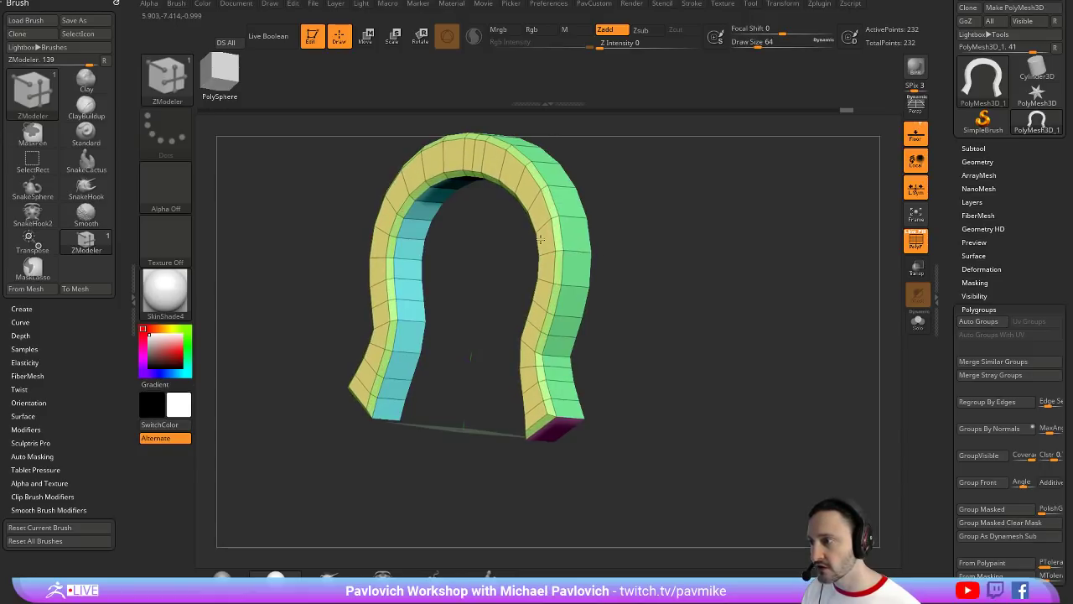
Undo the panel edits, the regrouping and both insets, going back to the arch before any inset
{"action": "right_click_drag", "start_coordinate": [713, 230], "coordinate": [607, 225]}
{"action": "left_click_drag", "start_coordinate": [608, 224], "coordinate": [798, 288]}
{"action": "key", "text": "ctrl+z"}
{"action": "key", "text": "ctrl+z"}
{"action": "left_click", "coordinate": [792, 302], "text": "ctrl+shift"}
{"action": "key", "text": "ctrl+z"}
{"action": "key", "text": "ctrl+z"}
{"action": "key", "text": "ctrl+z"}
{"action": "key", "text": "ctrl+z"}
{"action": "key", "text": "ctrl+z"}
{"action": "key", "text": "ctrl+z"}
{"action": "key", "text": "ctrl+z"}
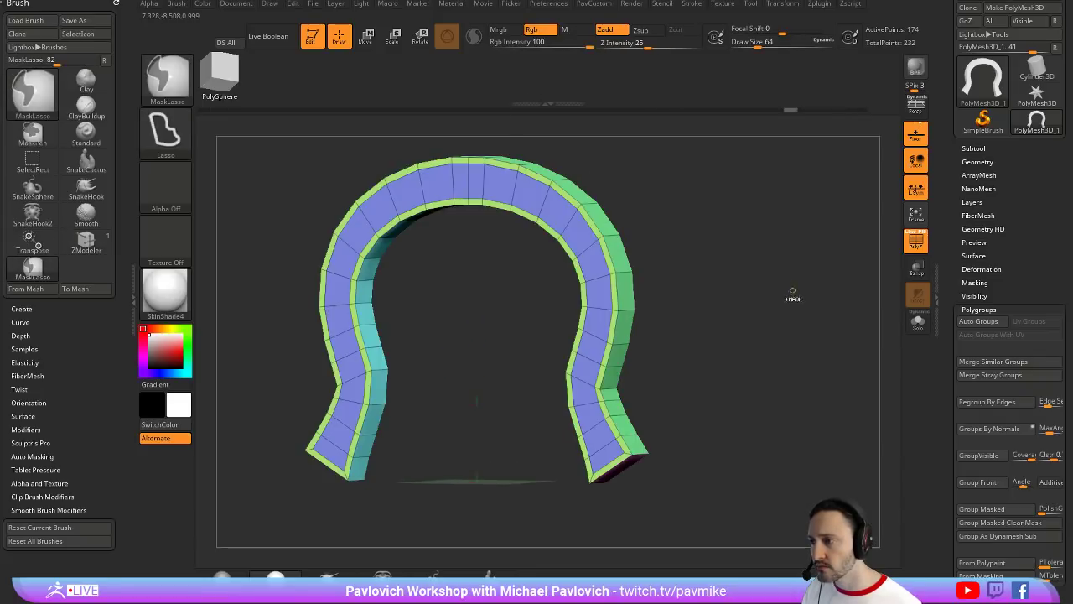
{"action": "key", "text": "ctrl+z"}
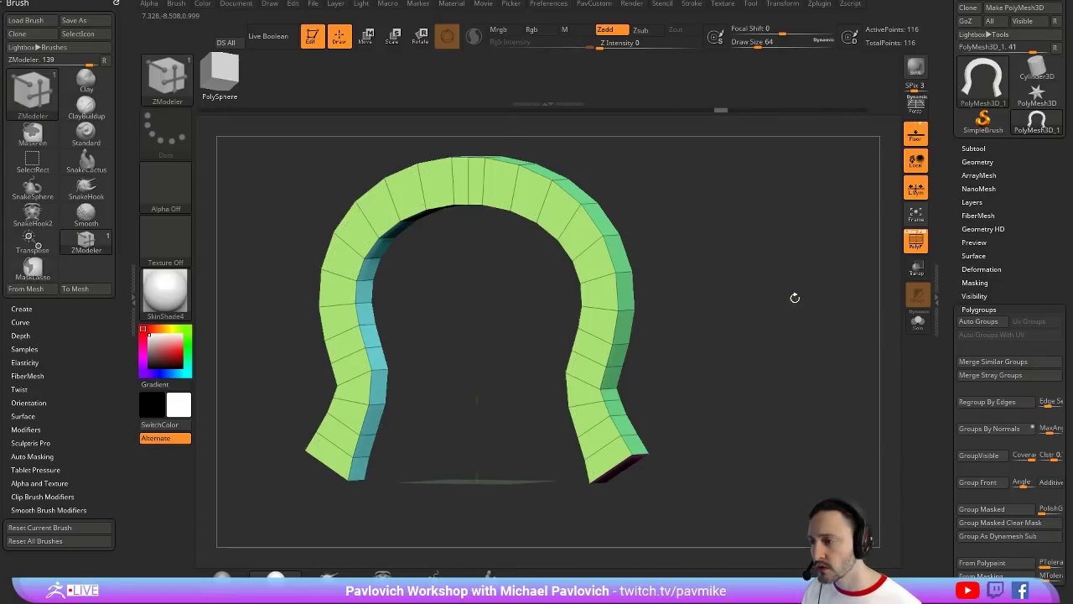
Try to bevel the arch's front edges with the ZModeler edge action Bevel
{"action": "mouse_move", "coordinate": [795, 298]}
{"action": "left_mouse_down"}
{"action": "mouse_move", "coordinate": [637, 286]}
{"action": "mouse_move", "coordinate": [788, 276]}
{"action": "mouse_move", "coordinate": [786, 292]}
{"action": "left_mouse_up"}
{"action": "key", "text": "space"}
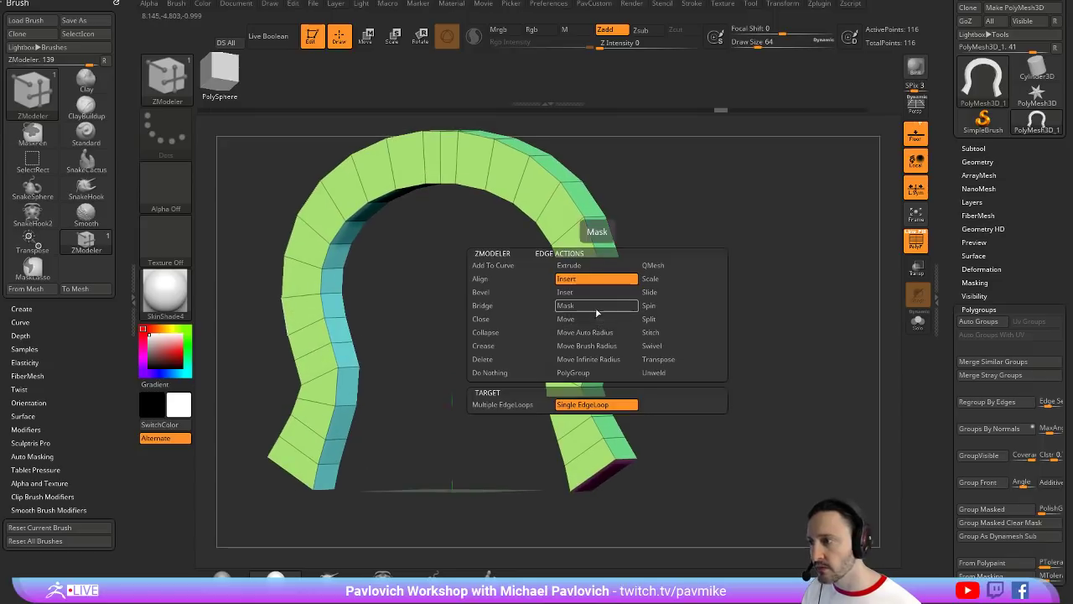
{"action": "left_click", "coordinate": [501, 295]}
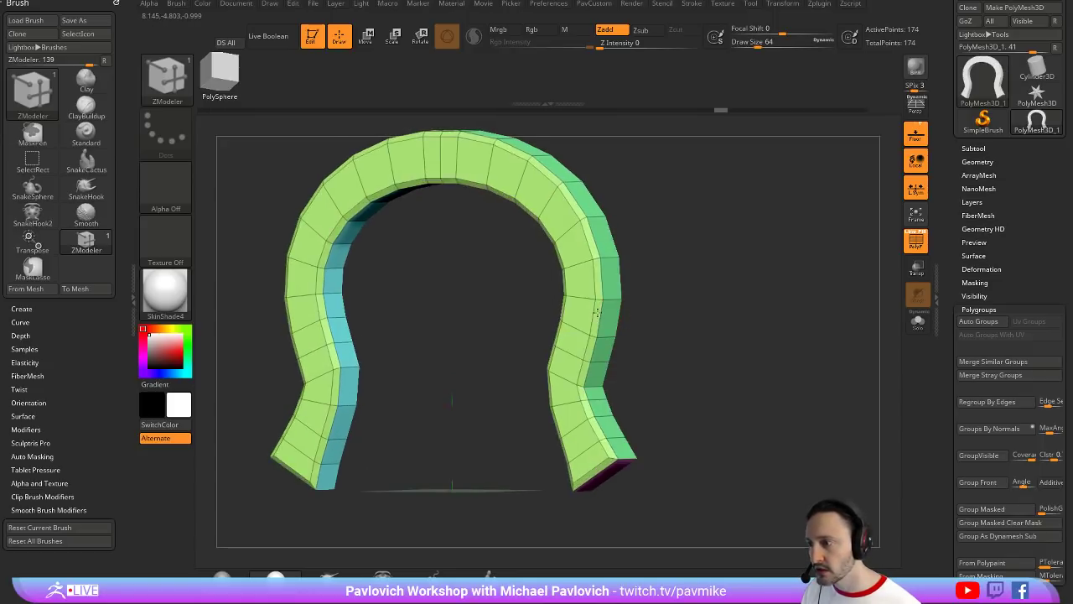
{"action": "left_click_drag", "start_coordinate": [676, 307], "coordinate": [896, 249]}
Reselect the ZModeler brush and crease the arch's sharp edges using a crease tolerance of 45
{"action": "left_click", "coordinate": [974, 307]}
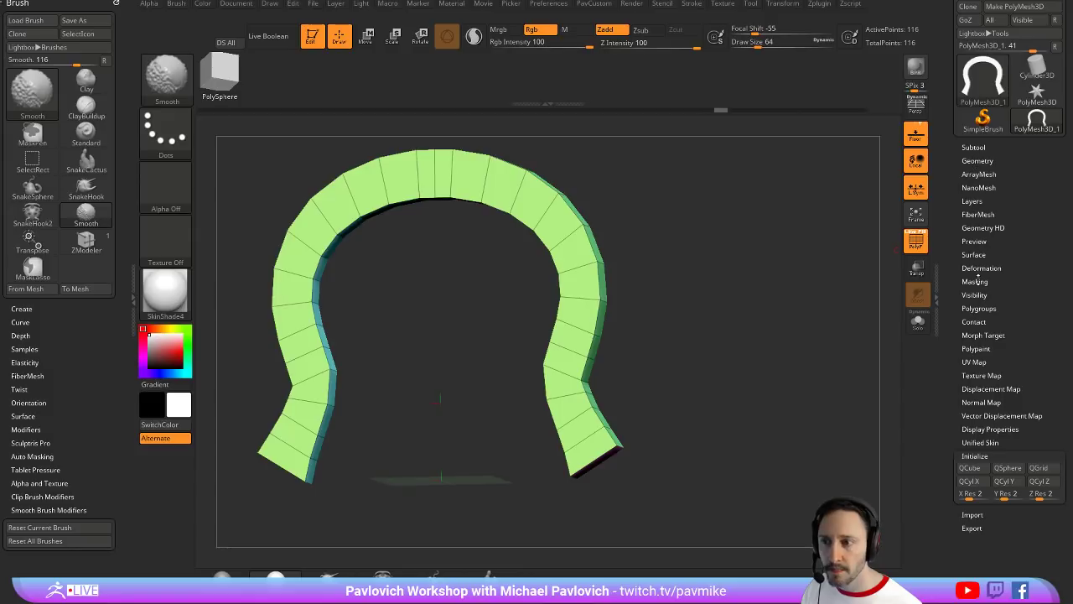
{"action": "left_click", "coordinate": [977, 161]}
{"action": "key", "text": "b"}
{"action": "key", "text": "z"}
{"action": "key", "text": "m"}
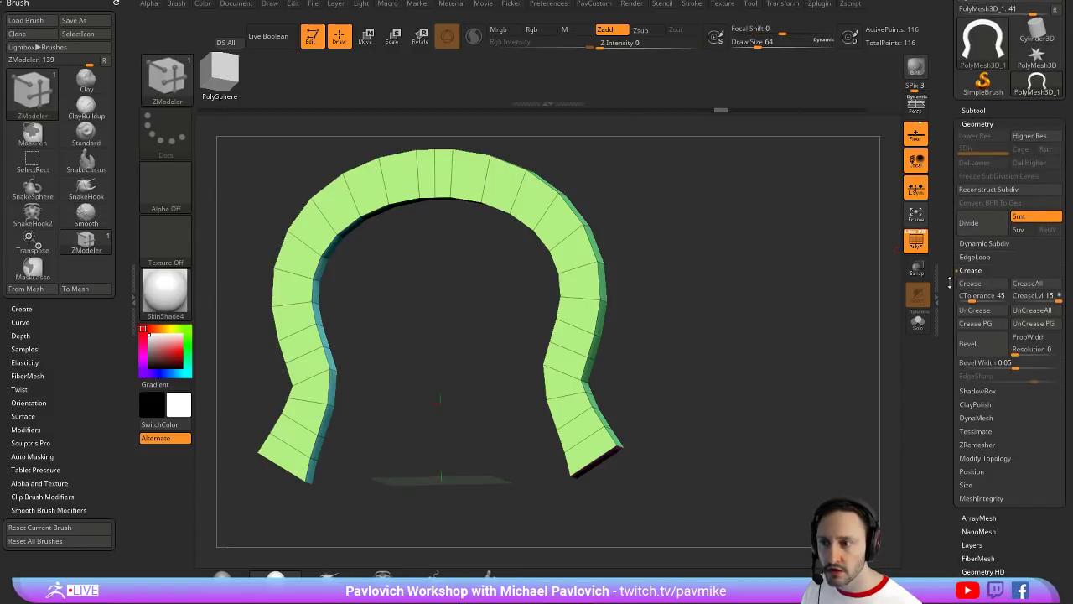
{"action": "left_click", "coordinate": [987, 283]}
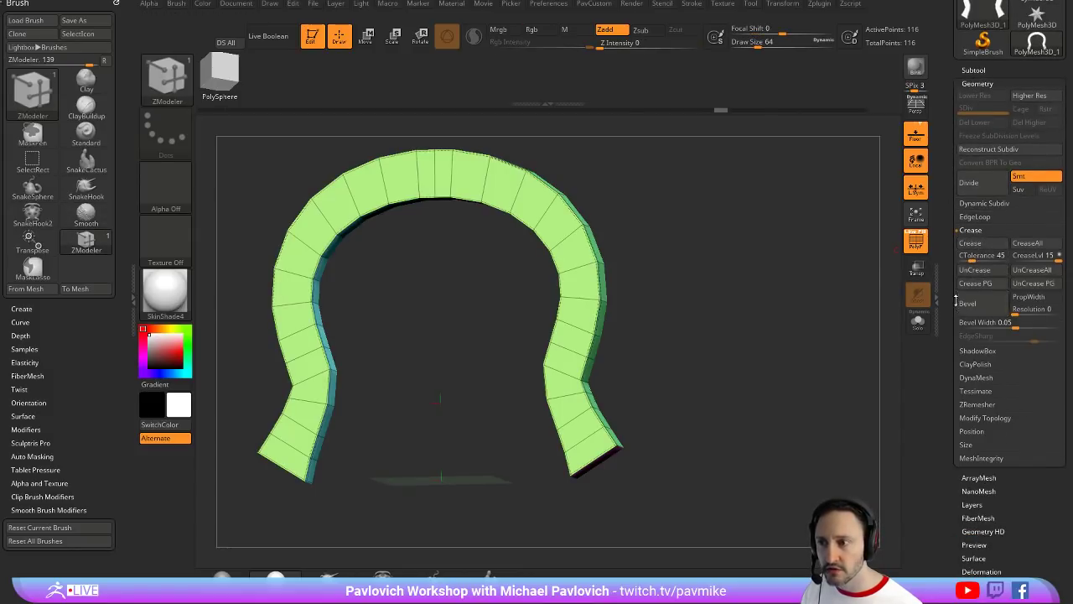
Turn on Dynamic Subdiv for the creased arch
{"action": "left_click", "coordinate": [977, 205], "text": "shift"}
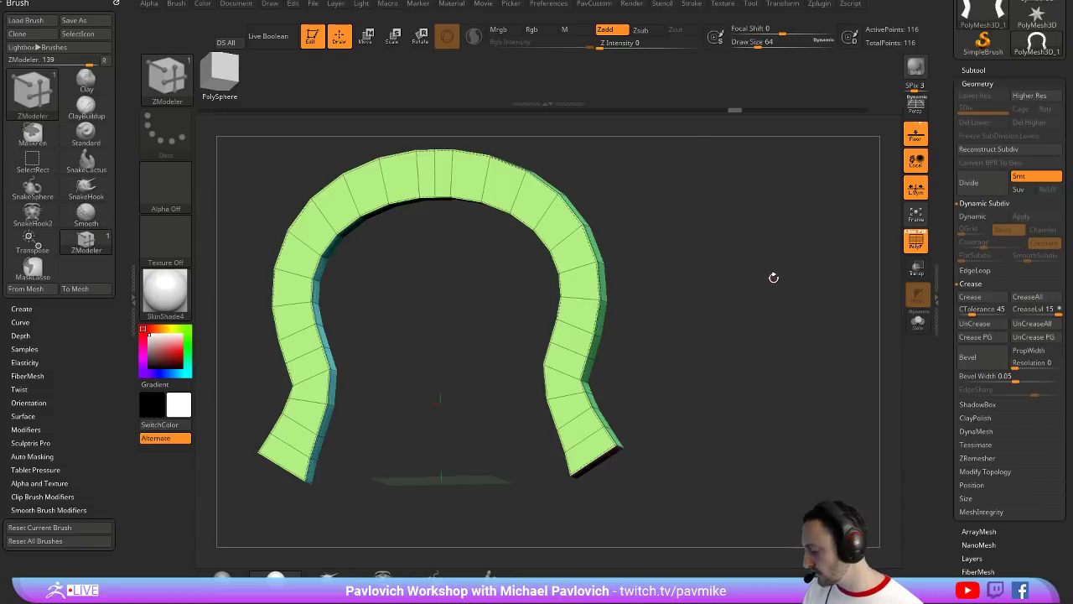
{"action": "key", "text": "d"}
{"action": "left_click", "coordinate": [630, 186]}
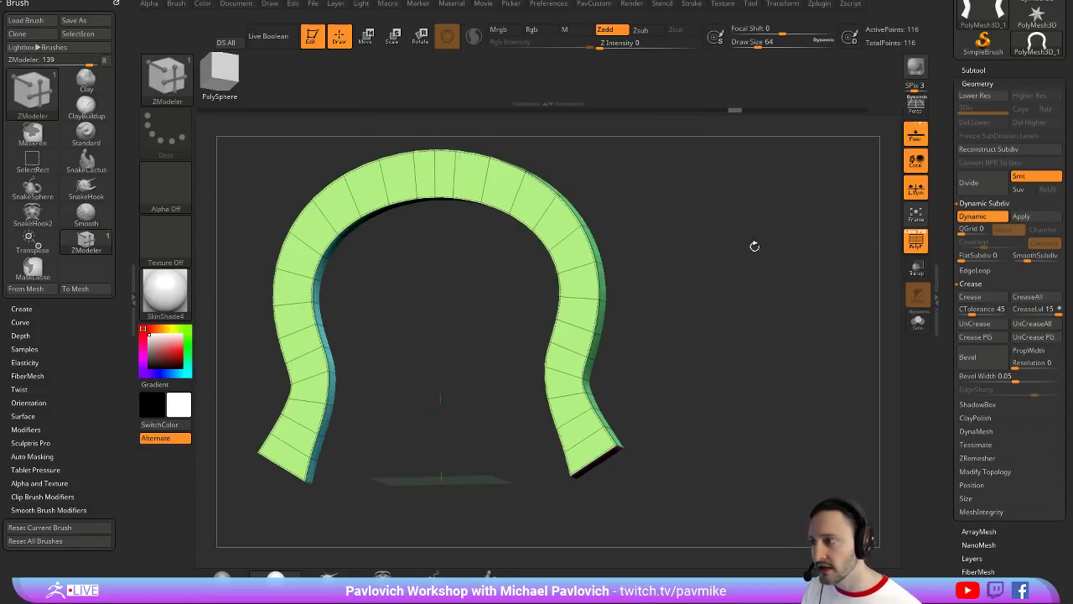
{"action": "left_click_drag", "start_coordinate": [755, 246], "coordinate": [882, 283]}
Set the crease level to 3, raise SmoothSubdiv, and check the softened edges without the polyframe
{"action": "key", "text": "space"}
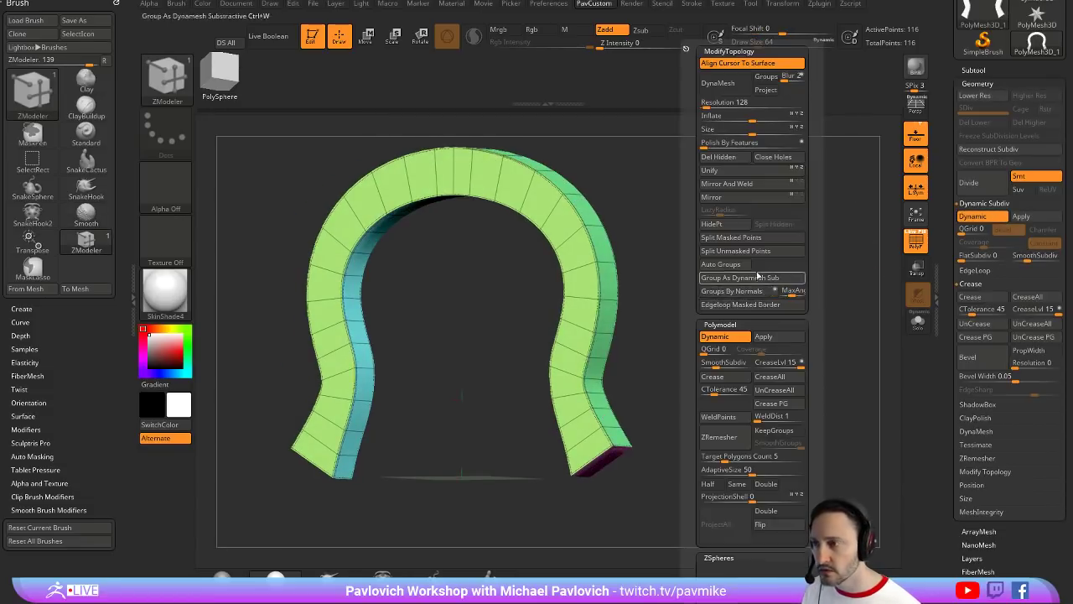
{"action": "left_click_drag", "start_coordinate": [778, 362], "coordinate": [759, 367]}
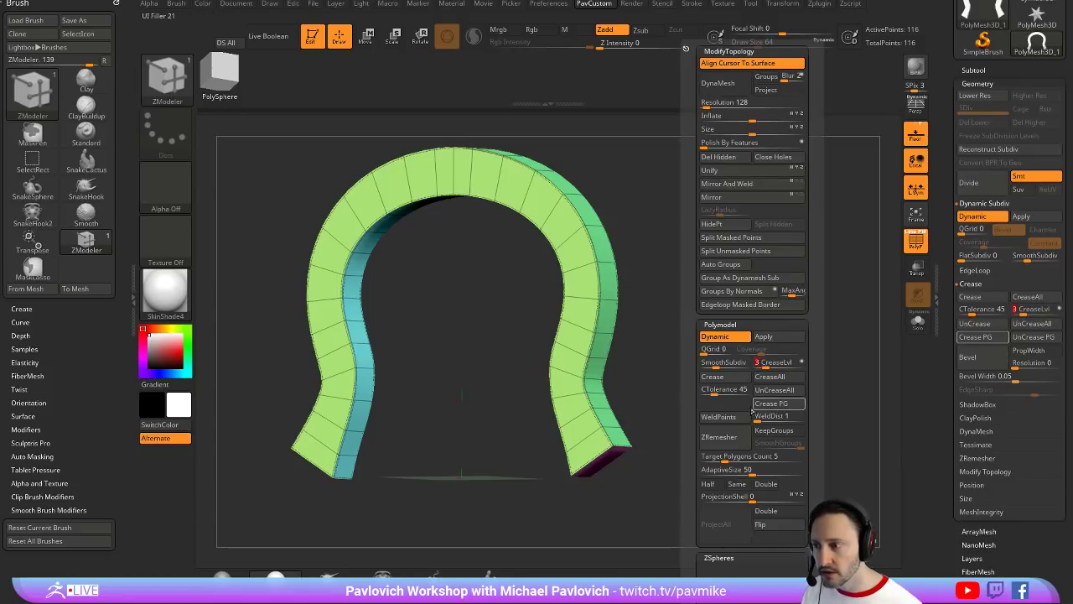
{"action": "left_click_drag", "start_coordinate": [718, 364], "coordinate": [731, 365]}
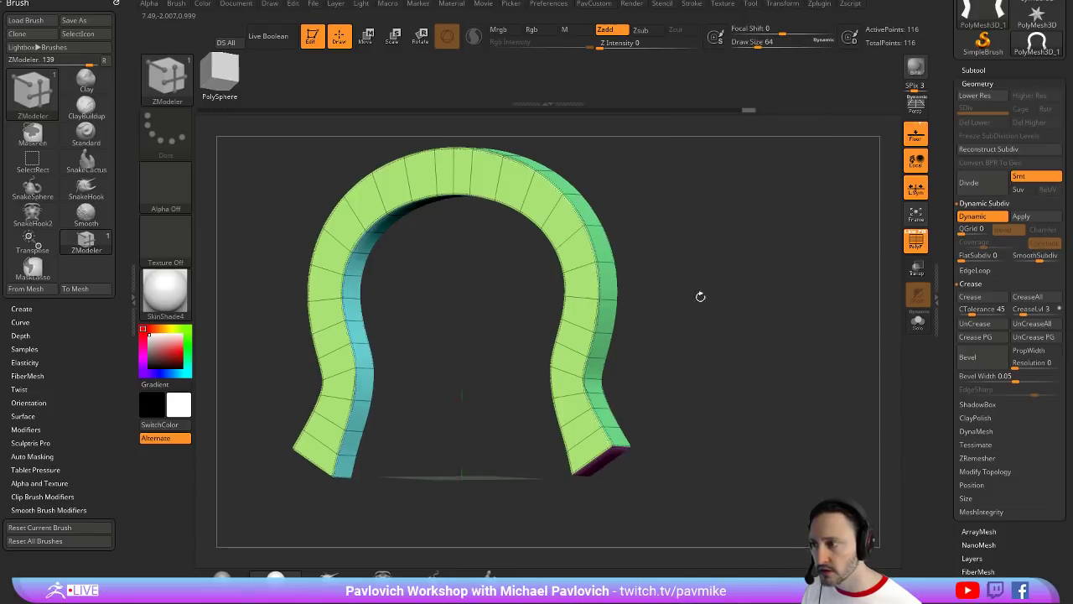
{"action": "left_click", "coordinate": [916, 241]}
{"action": "left_click_drag", "start_coordinate": [754, 268], "coordinate": [799, 295]}
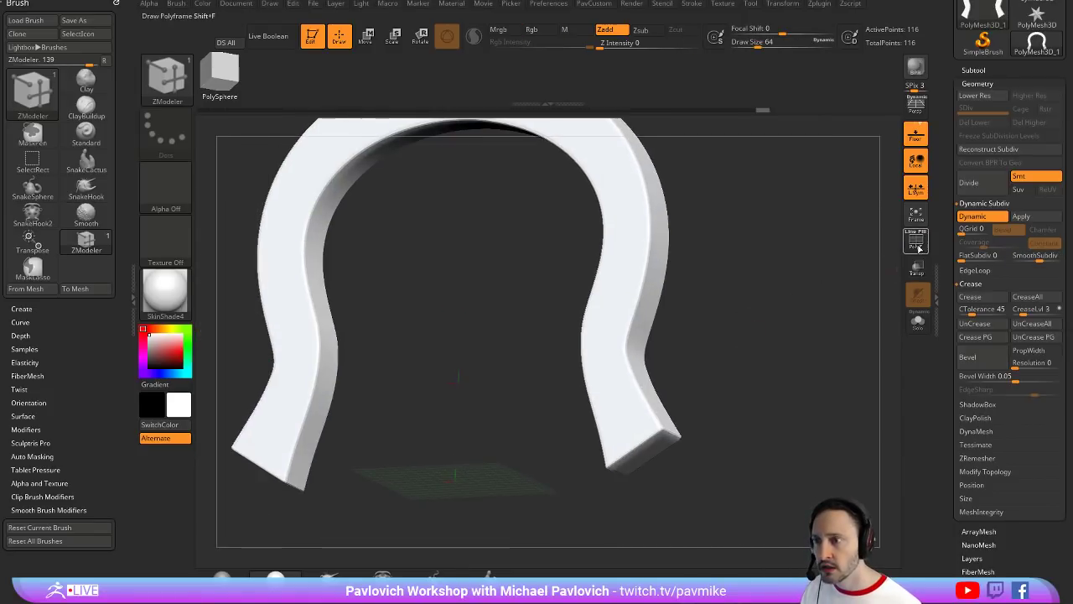
{"action": "left_click", "coordinate": [916, 243]}
{"action": "left_click_drag", "start_coordinate": [806, 332], "coordinate": [825, 290]}
Turn off the subdivision preview and inset the front polygroup twice with Polygroup All, leaving a thin separate band along the arch
{"action": "key", "text": "space"}
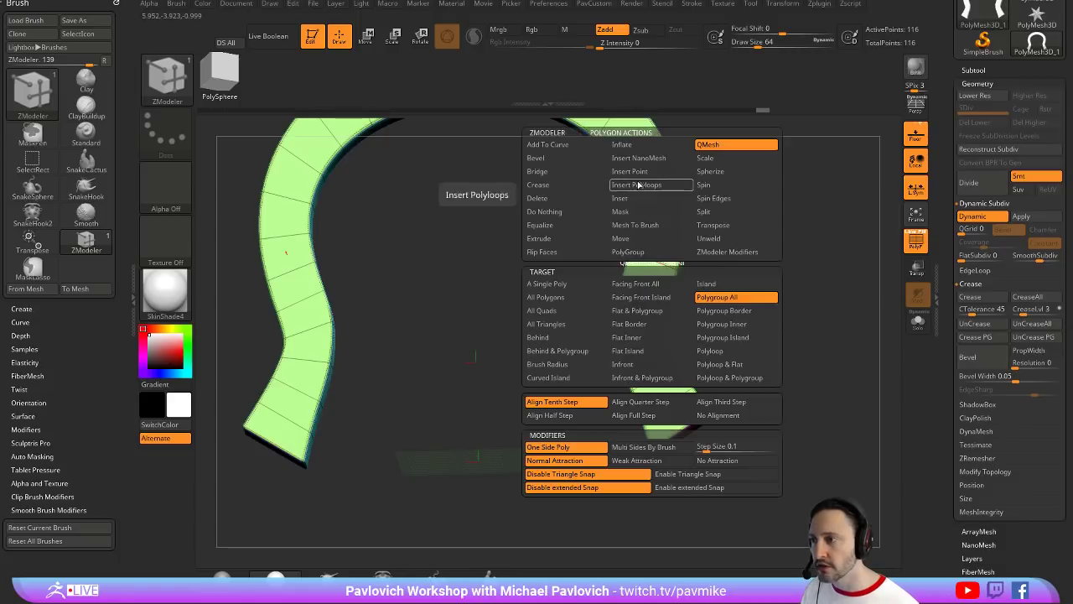
{"action": "left_click", "coordinate": [632, 199]}
{"action": "left_click", "coordinate": [916, 242]}
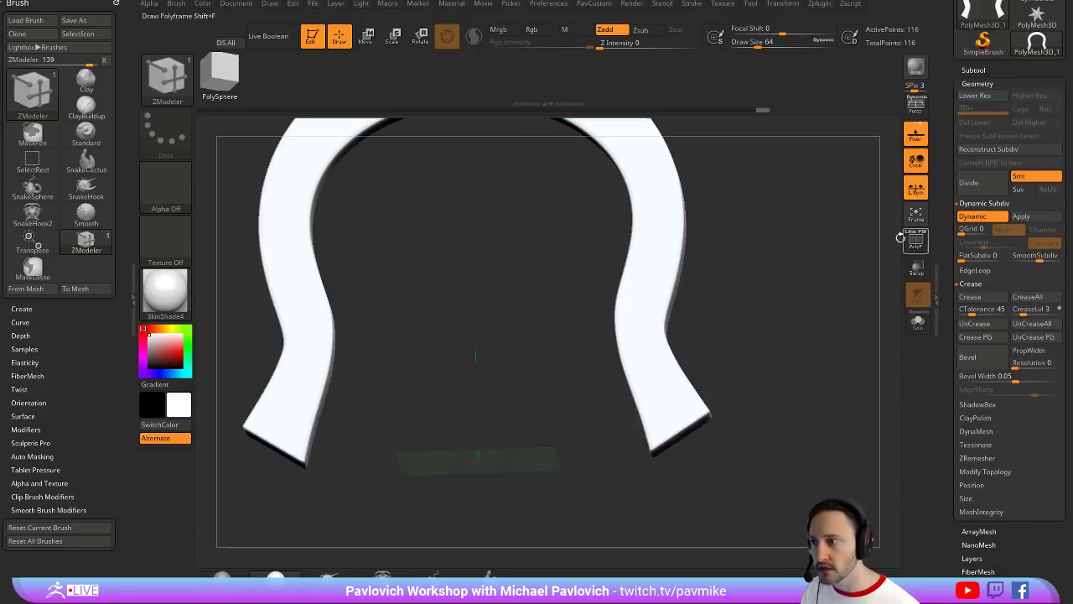
{"action": "left_click_drag", "start_coordinate": [788, 277], "coordinate": [803, 279]}
{"action": "key", "text": "shift+f"}
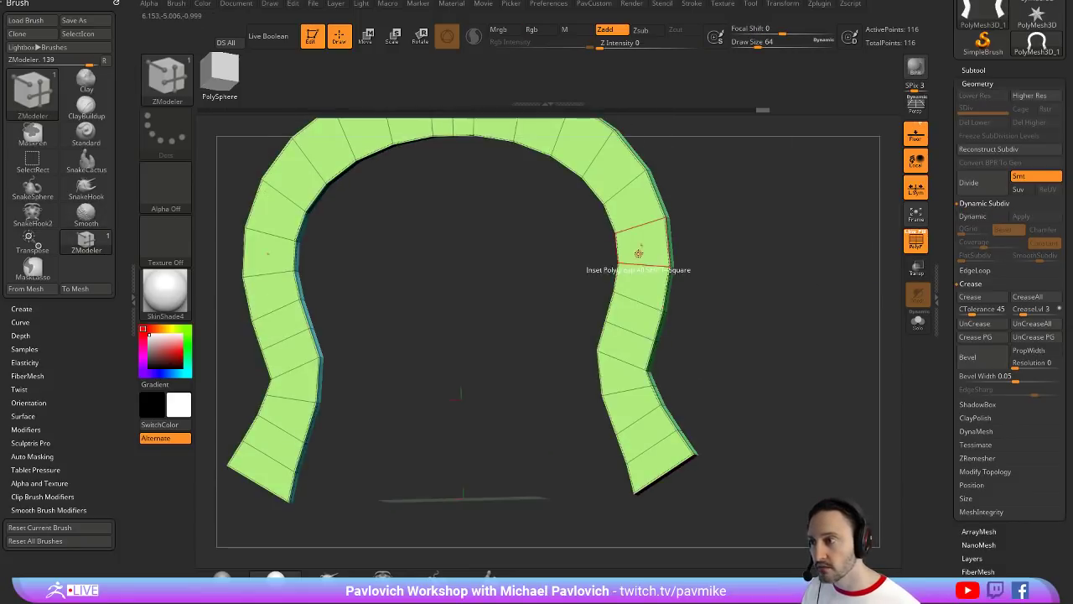
{"action": "mouse_move", "coordinate": [642, 246]}
{"action": "left_mouse_down"}
{"action": "mouse_move", "coordinate": [640, 258]}
{"action": "mouse_move", "coordinate": [643, 241]}
{"action": "left_mouse_up"}
{"action": "key", "text": "ctrl+z"}
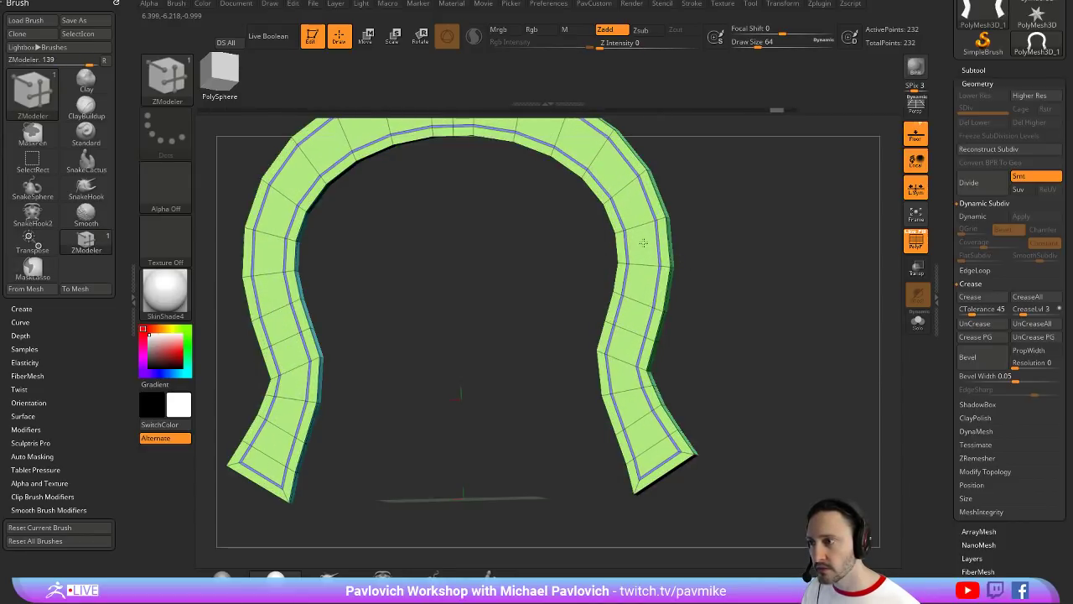
Push the thin blue band inward as a groove using QMesh with the Polygroup Island target
{"action": "key", "text": "space"}
{"action": "left_click", "coordinate": [725, 144]}
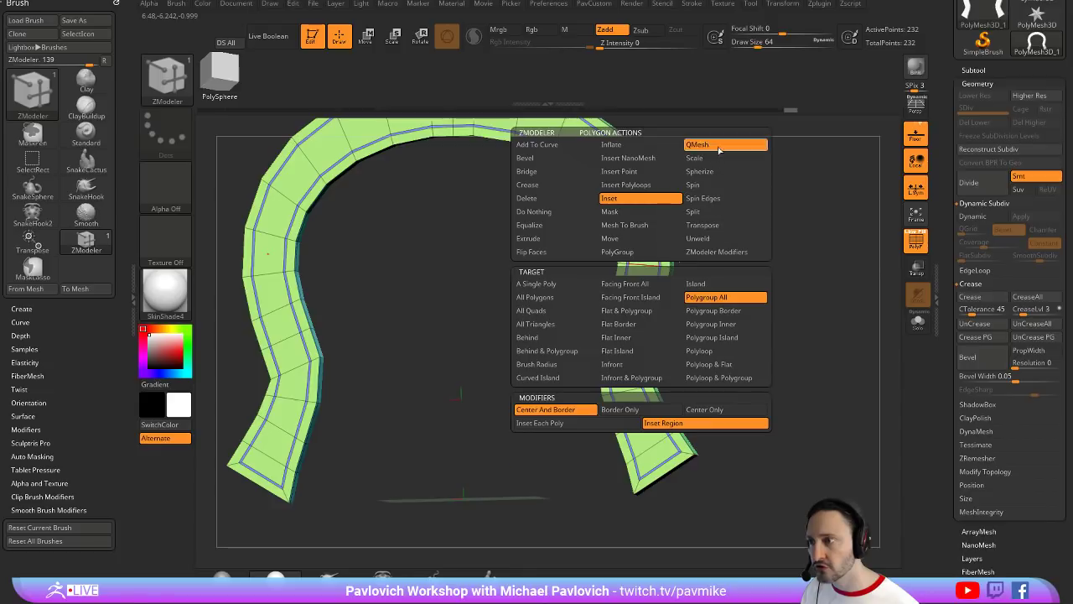
{"action": "left_click", "coordinate": [722, 337]}
{"action": "left_click_drag", "start_coordinate": [793, 290], "coordinate": [650, 264]}
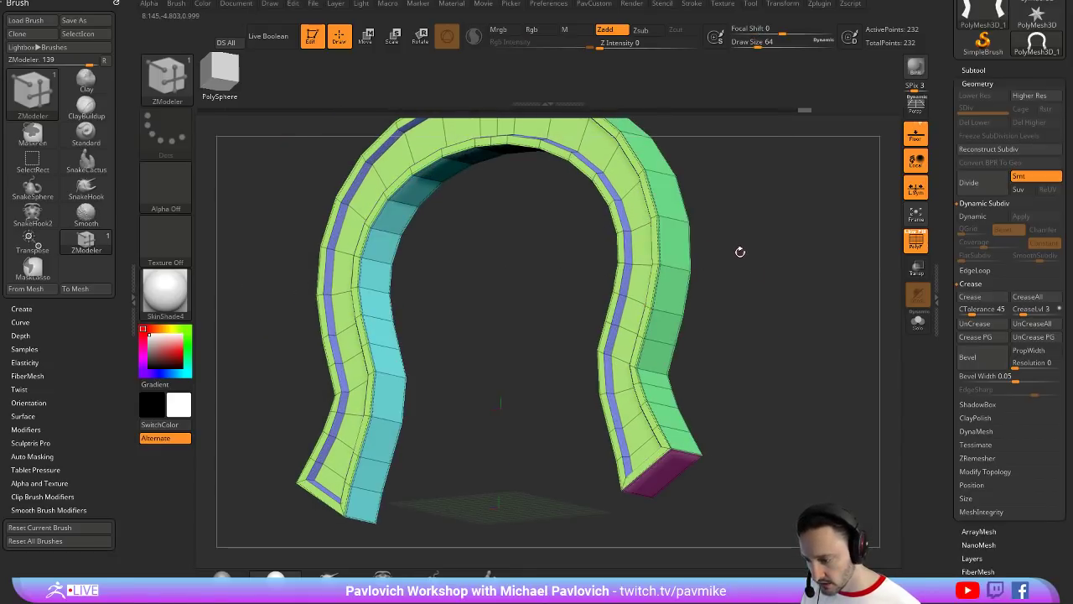
{"action": "left_click_drag", "start_coordinate": [761, 245], "coordinate": [757, 280]}
Flip the horseshoe upside down with the Mirror deformation along Y so its open end faces up
{"action": "key", "text": "w"}
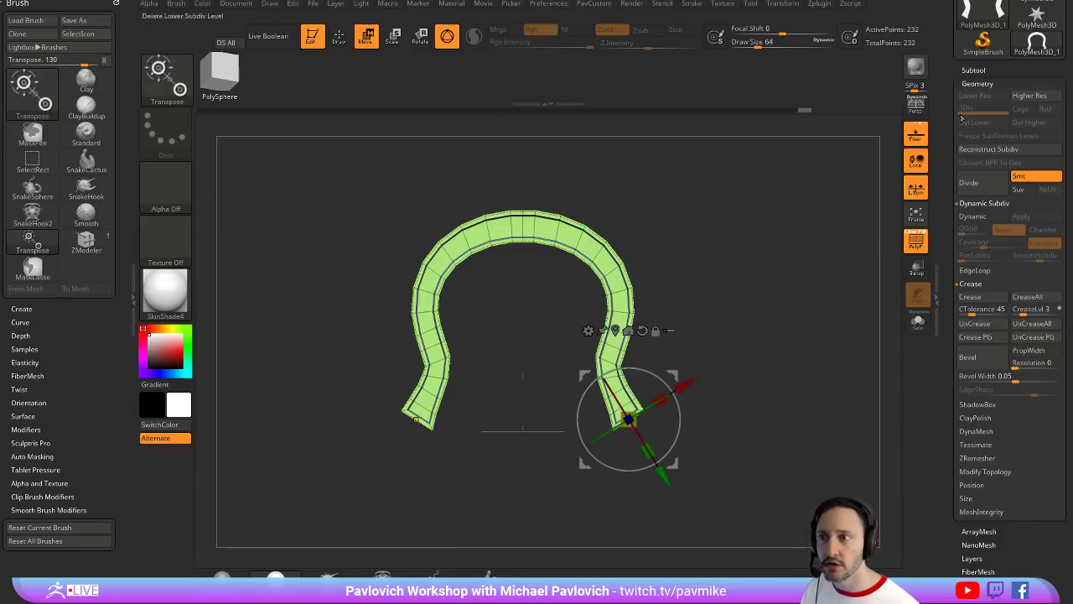
{"action": "left_click", "coordinate": [968, 84]}
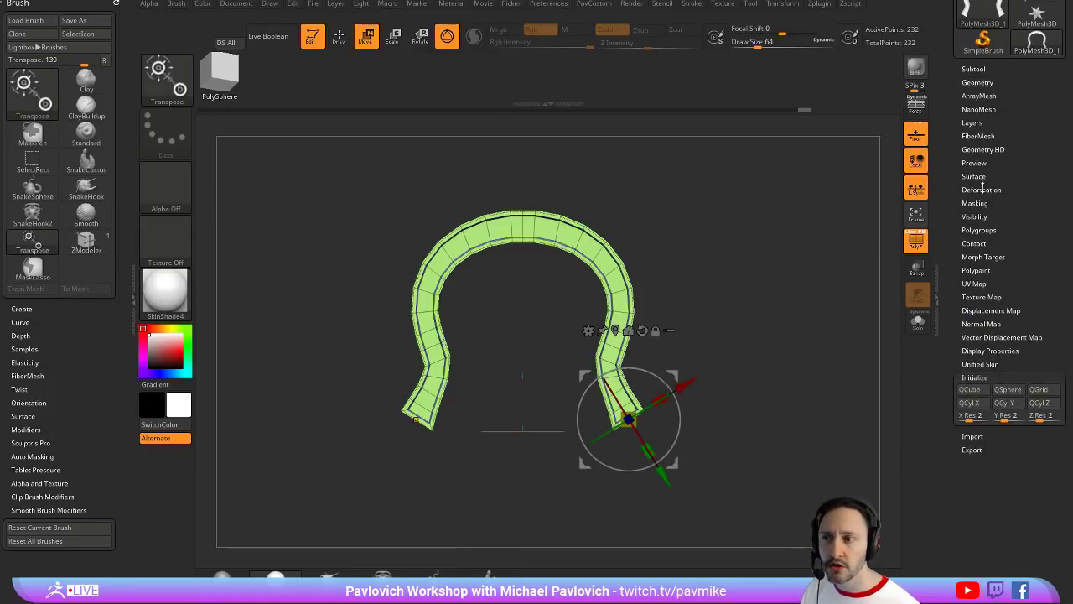
{"action": "left_click", "coordinate": [981, 190]}
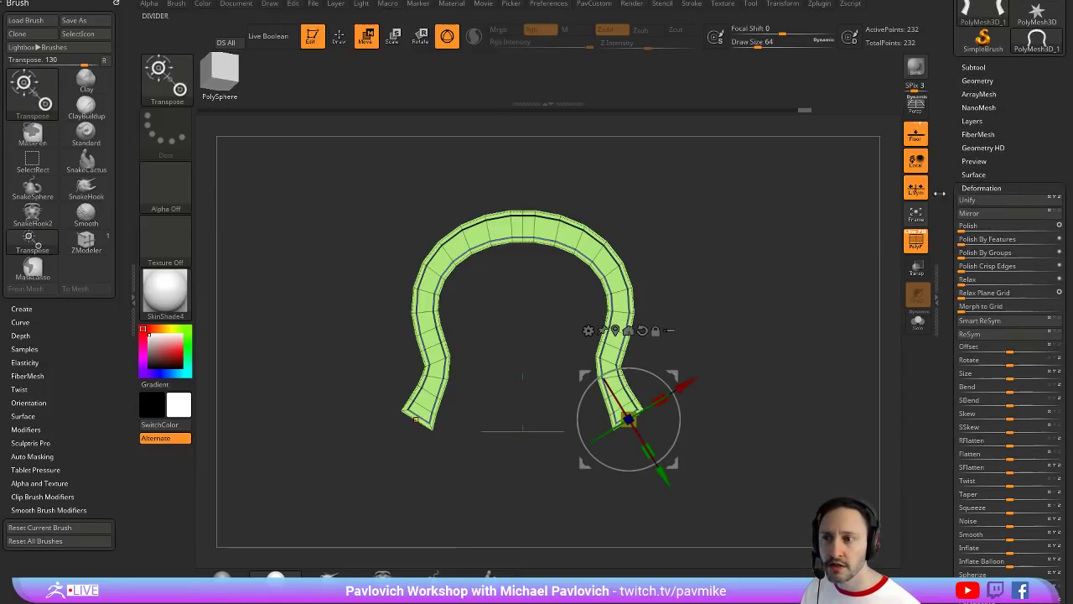
{"action": "left_click", "coordinate": [1055, 213]}
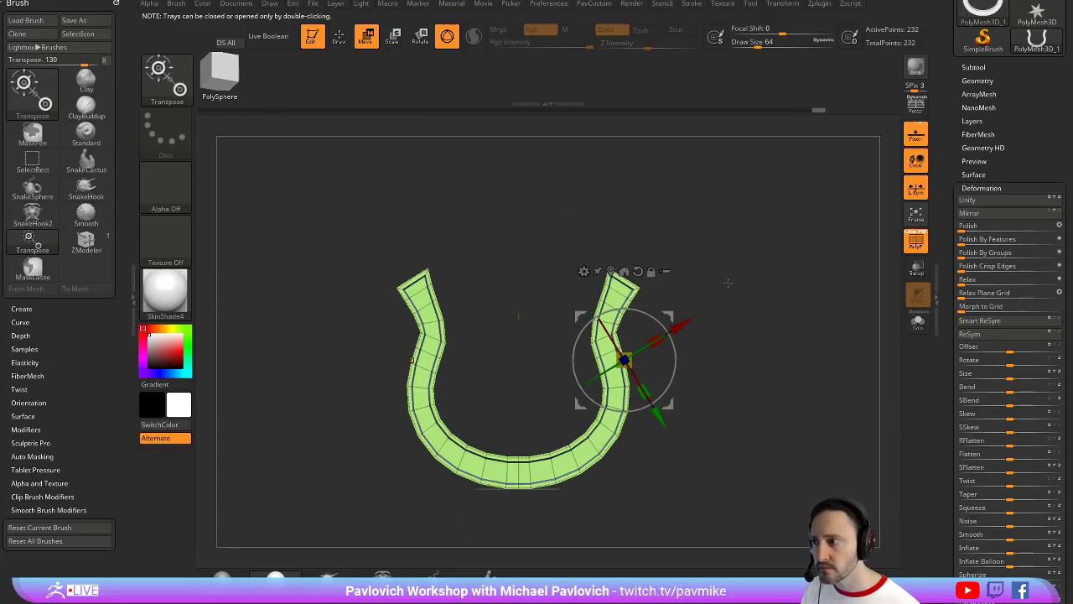
Center the transform gizmo on the horseshoe and move the mesh to the world origin
{"action": "left_click", "coordinate": [611, 272], "text": "alt"}
{"action": "left_click", "coordinate": [604, 301], "text": "alt"}
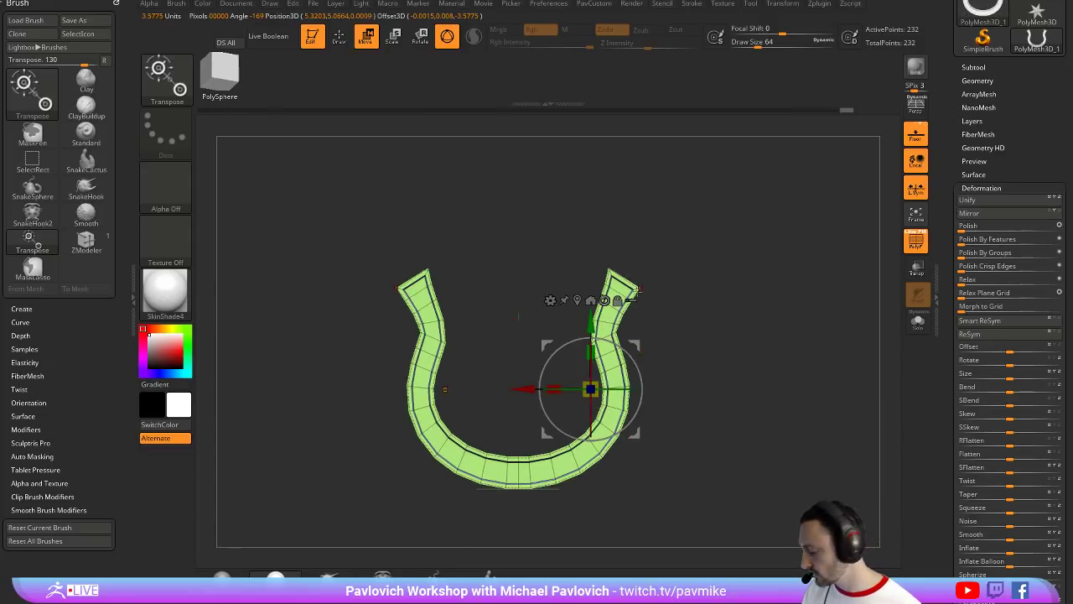
{"action": "left_click", "coordinate": [578, 300]}
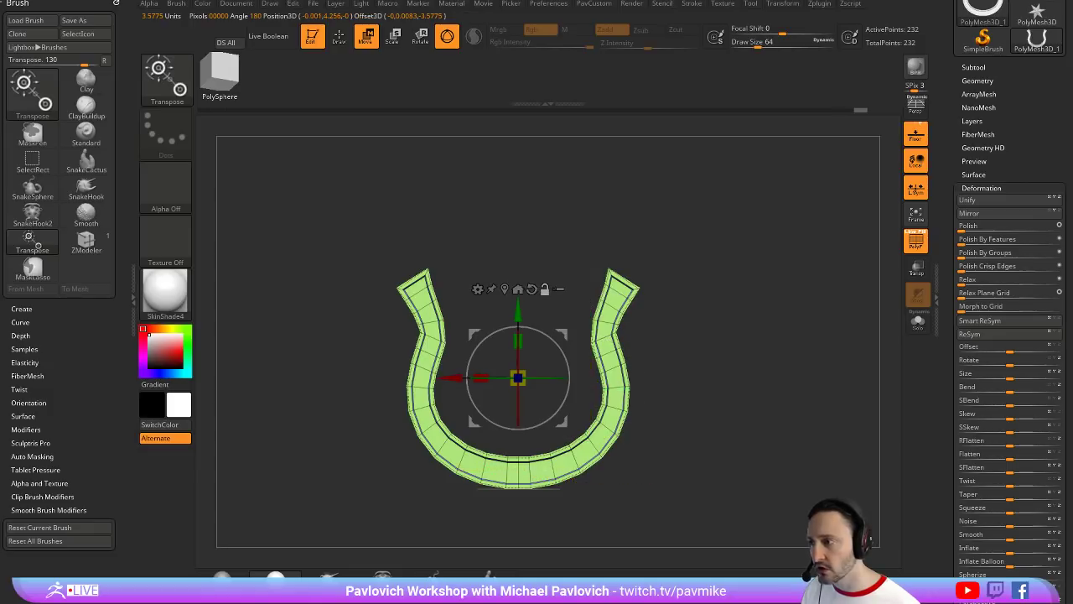
{"action": "left_click", "coordinate": [518, 290]}
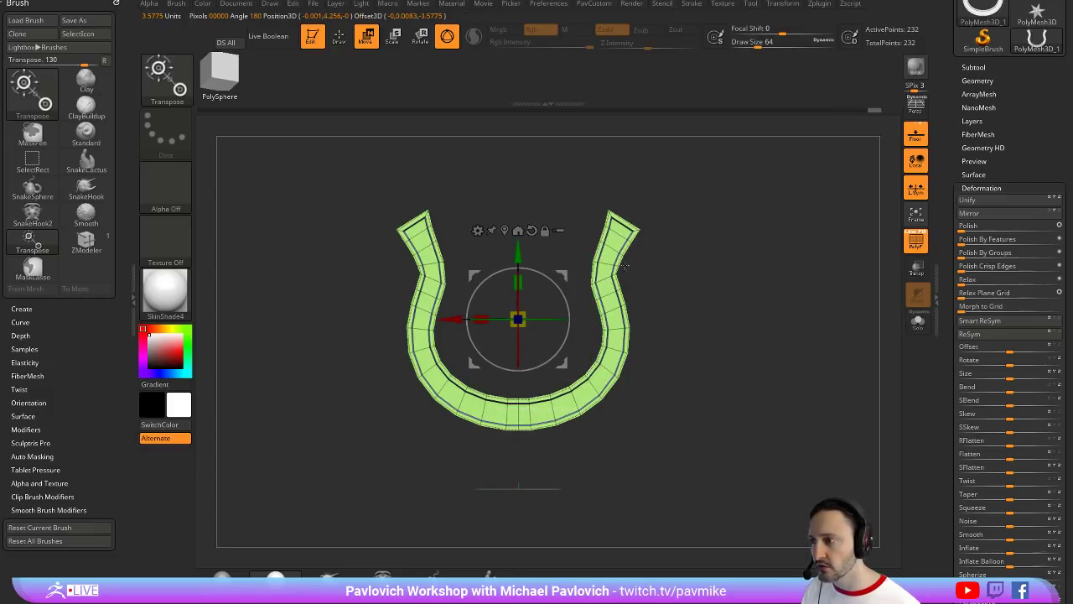
{"action": "mouse_move", "coordinate": [766, 265]}
{"action": "left_mouse_down", "text": "alt"}
{"action": "mouse_move", "coordinate": [767, 299]}
{"action": "mouse_move", "coordinate": [730, 294]}
{"action": "mouse_move", "coordinate": [781, 280]}
{"action": "mouse_move", "coordinate": [773, 266]}
{"action": "mouse_move", "coordinate": [826, 263]}
{"action": "left_mouse_up", "text": "alt"}
Return to Draw mode, set the draw size to 149, and load Dog.ZTL from the Lightbox tools
{"action": "key", "text": "q"}
{"action": "key", "text": "s"}
{"action": "left_click_drag", "start_coordinate": [949, 189], "coordinate": [949, 208]}
{"action": "scroll", "coordinate": [949, 208], "scroll_direction": "up", "scroll_amount": 3}
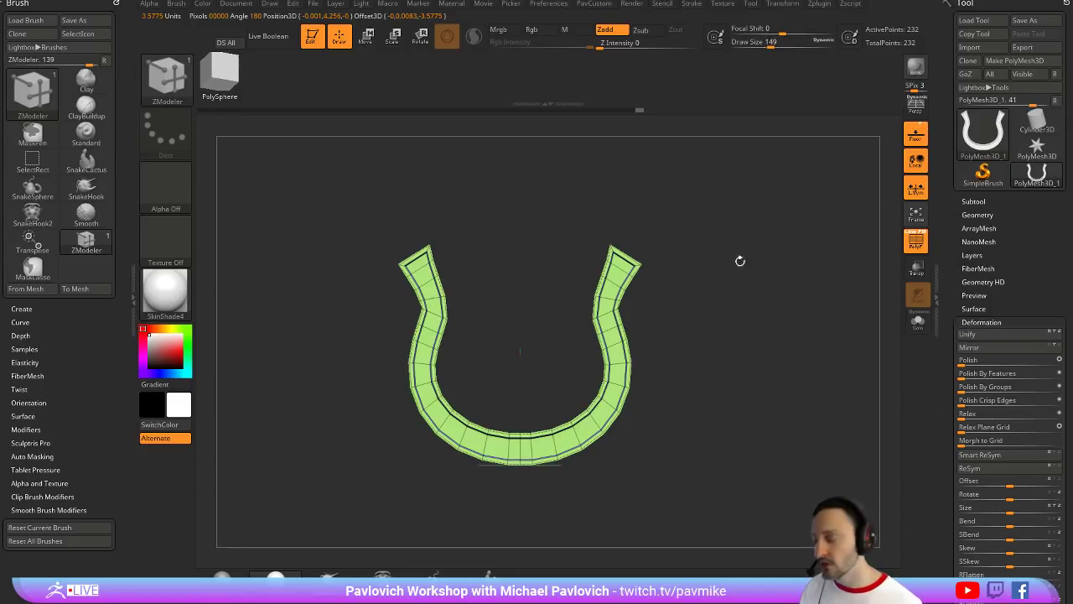
{"action": "key", "text": "comma"}
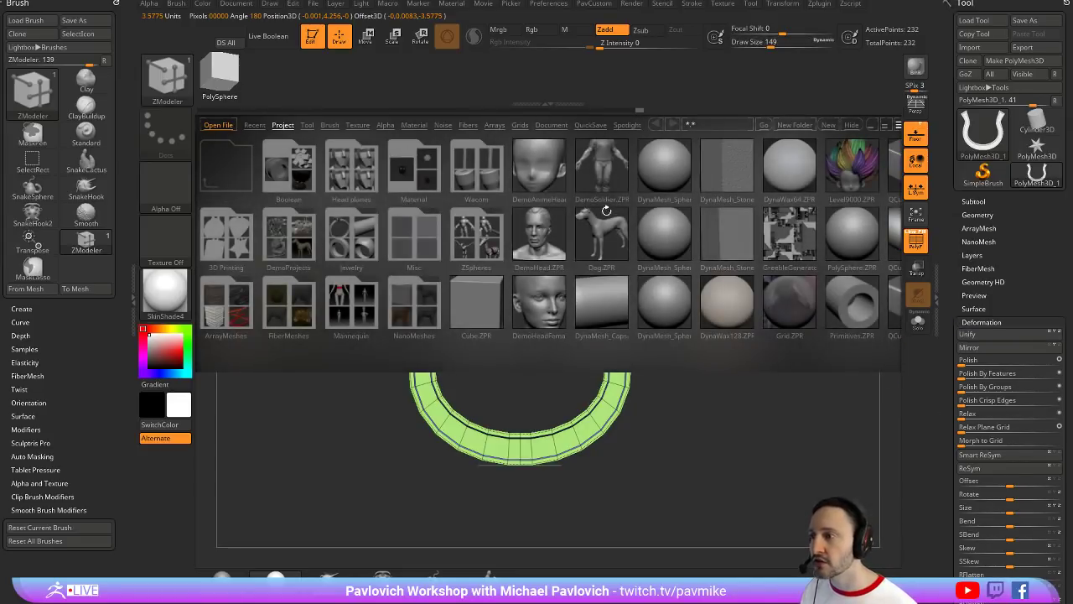
{"action": "left_click", "coordinate": [315, 124]}
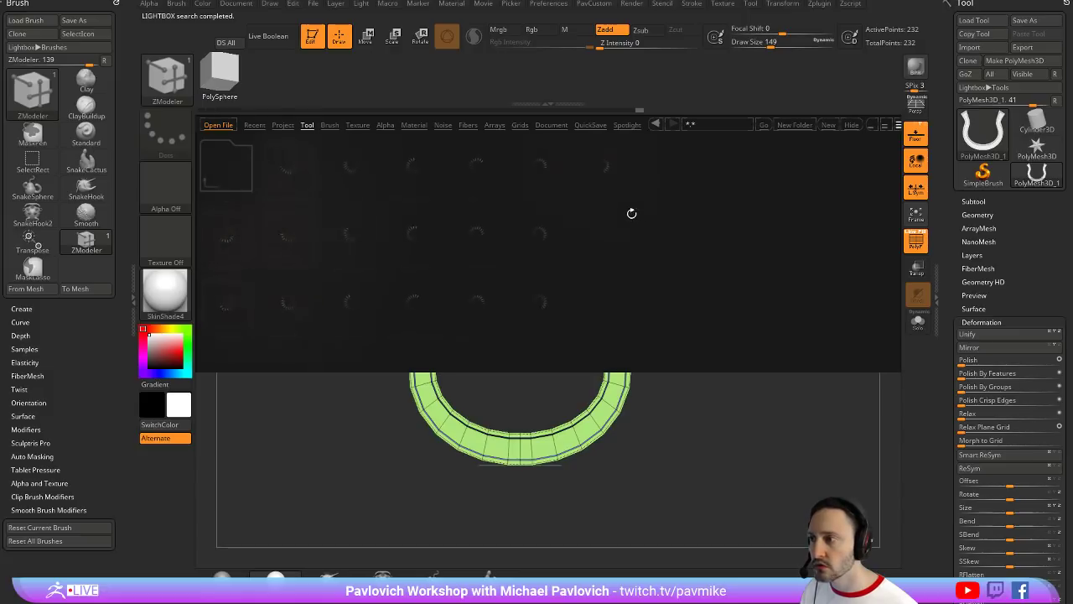
{"action": "double_click", "coordinate": [411, 236]}
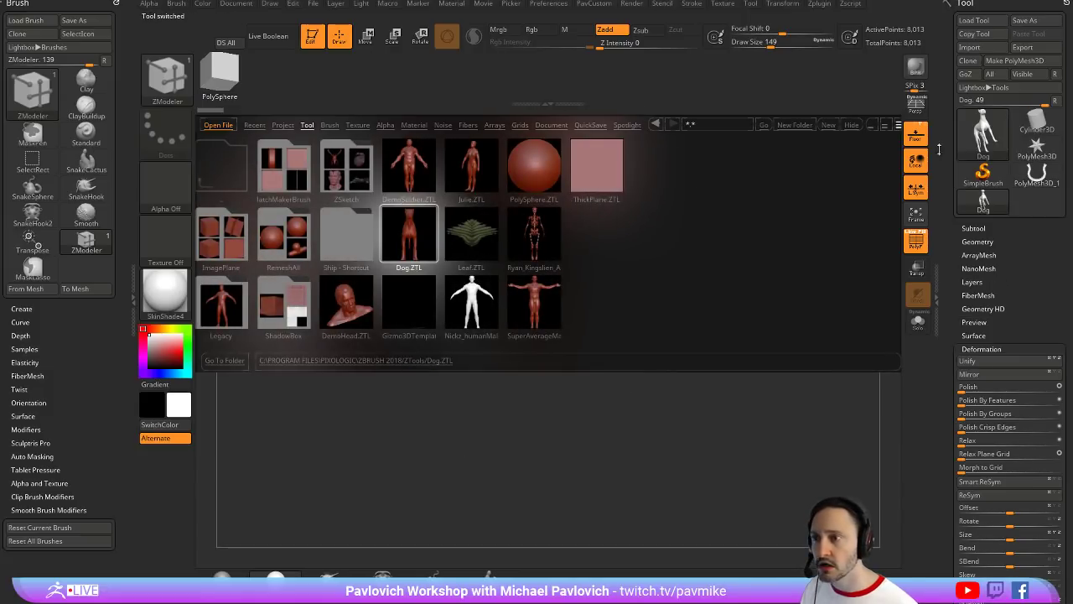
Close Lightbox and trim the dog in side view with the TrimCurve brush so only its head and neck remain
{"action": "key", "text": "comma"}
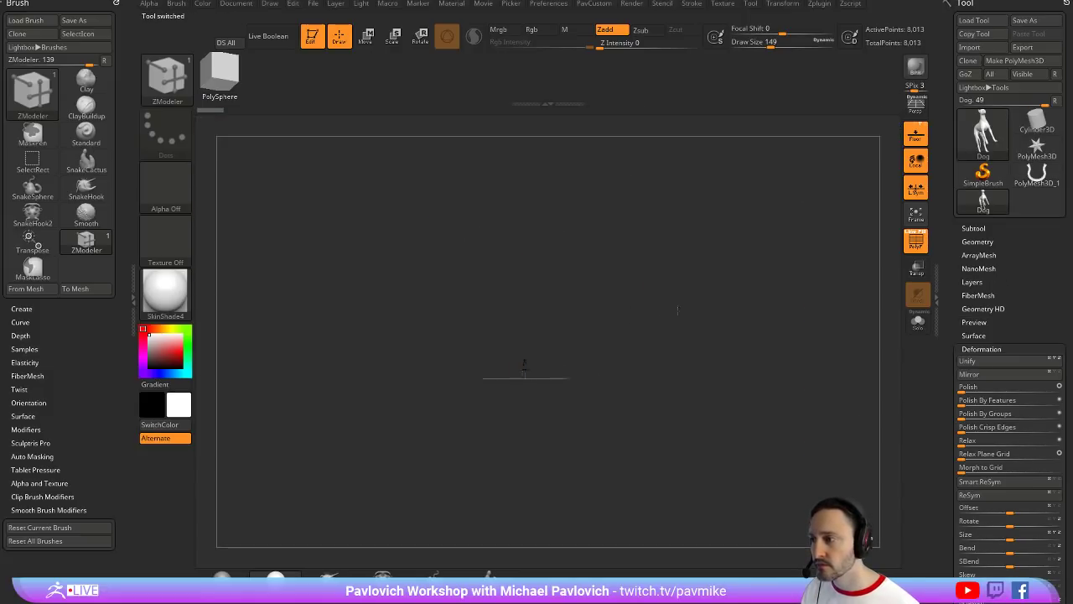
{"action": "key", "text": "f"}
{"action": "left_click_drag", "start_coordinate": [805, 416], "coordinate": [795, 275], "text": "shift"}
{"action": "key", "text": "f"}
{"action": "key", "text": "ctrl+shift"}
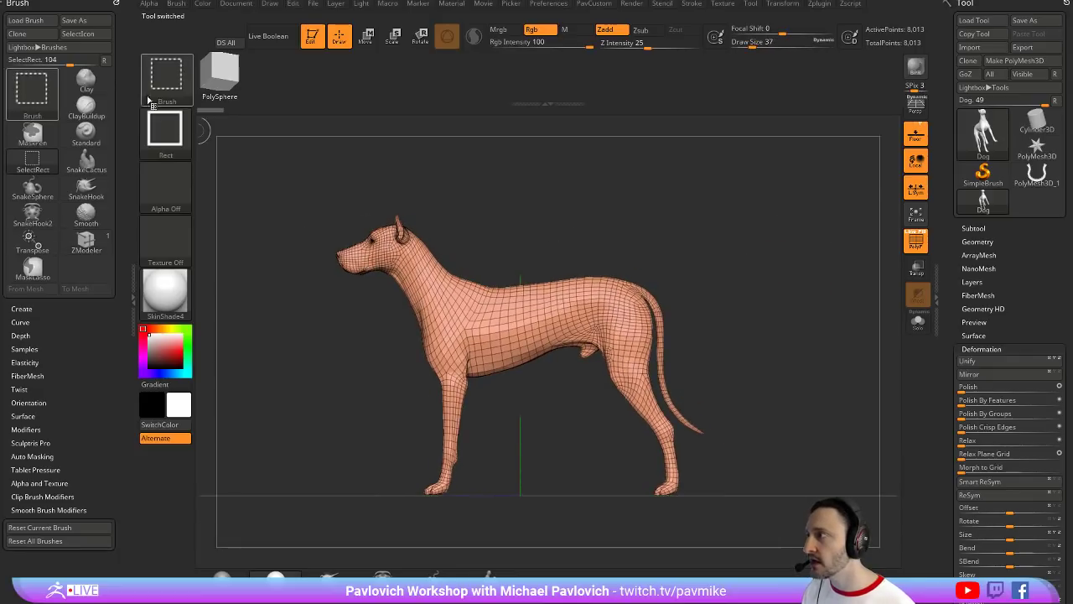
{"action": "left_click", "coordinate": [150, 102]}
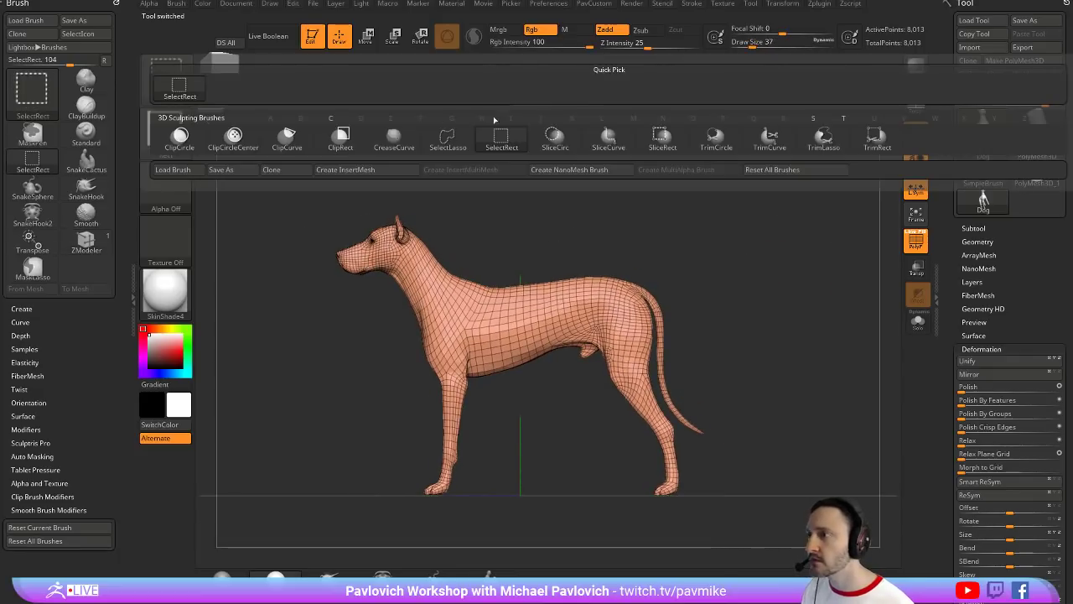
{"action": "left_click", "coordinate": [769, 138]}
{"action": "mouse_move", "coordinate": [695, 120]}
{"action": "left_mouse_down"}
{"action": "mouse_move", "coordinate": [301, 461]}
{"action": "mouse_move", "coordinate": [290, 476]}
{"action": "mouse_move", "coordinate": [301, 476]}
{"action": "left_mouse_up"}
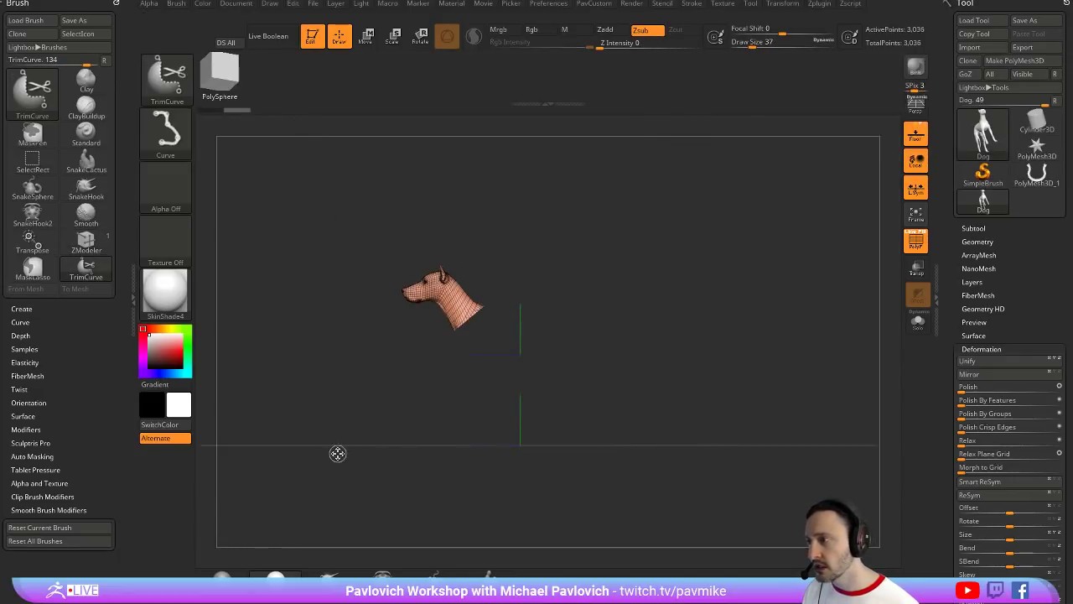
{"action": "key", "text": "f"}
{"action": "mouse_move", "coordinate": [743, 321]}
{"action": "left_mouse_down"}
{"action": "mouse_move", "coordinate": [641, 272]}
{"action": "mouse_move", "coordinate": [717, 295]}
{"action": "mouse_move", "coordinate": [668, 270]}
{"action": "mouse_move", "coordinate": [735, 299]}
{"action": "left_mouse_up"}
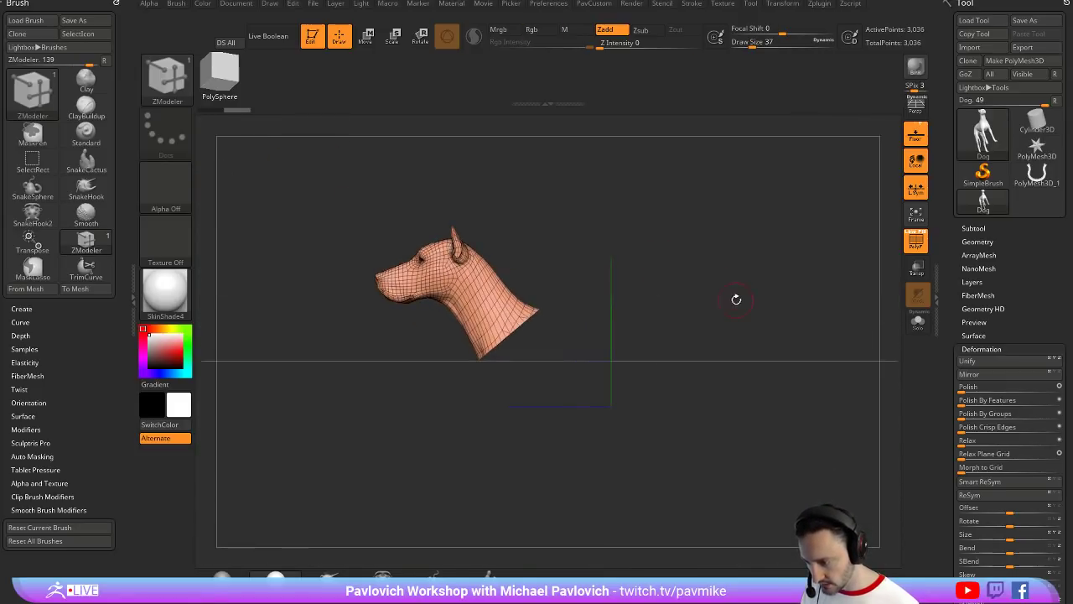
Switch back to the horseshoe tool and append the trimmed dog head to it as a subtool
{"action": "left_click", "coordinate": [1033, 178]}
{"action": "left_click", "coordinate": [973, 228]}
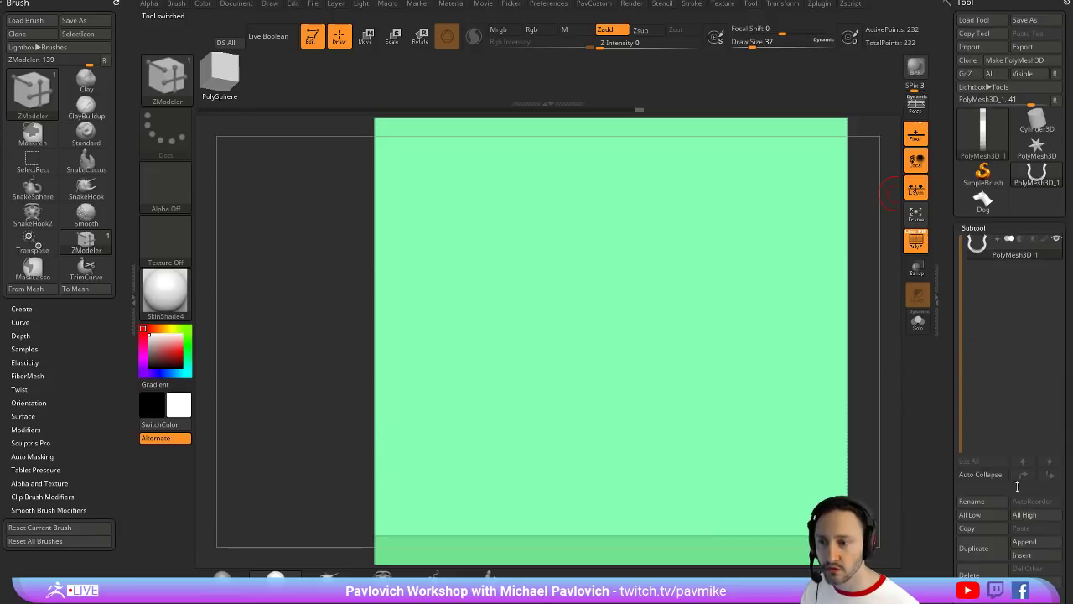
{"action": "left_click", "coordinate": [1023, 541]}
{"action": "left_click", "coordinate": [970, 442]}
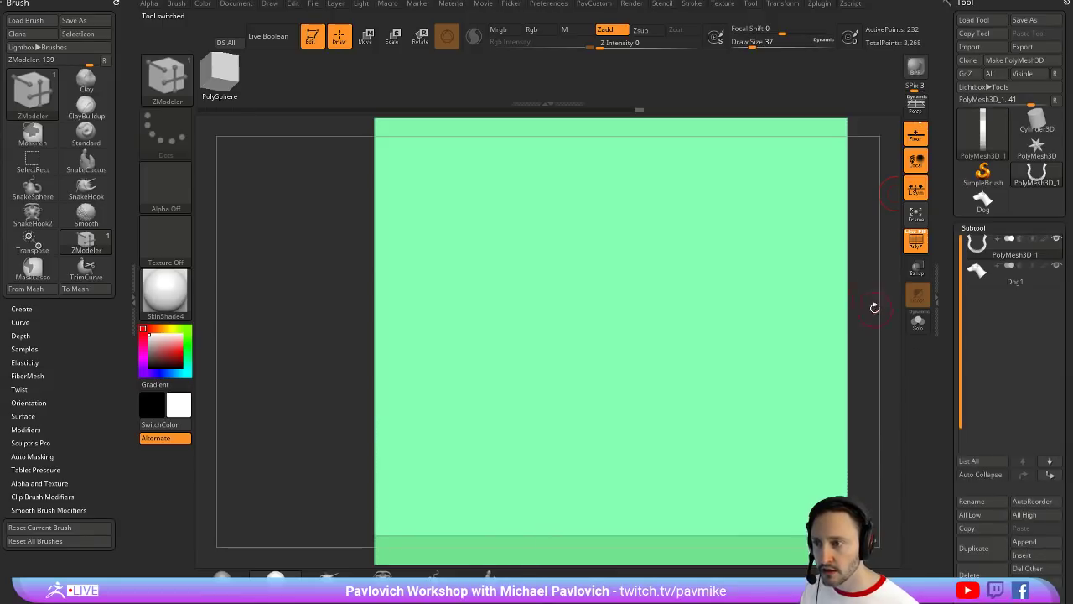
{"action": "left_click_drag", "start_coordinate": [874, 306], "coordinate": [565, 361]}
{"action": "left_click_drag", "start_coordinate": [788, 241], "coordinate": [786, 242], "text": "shift"}
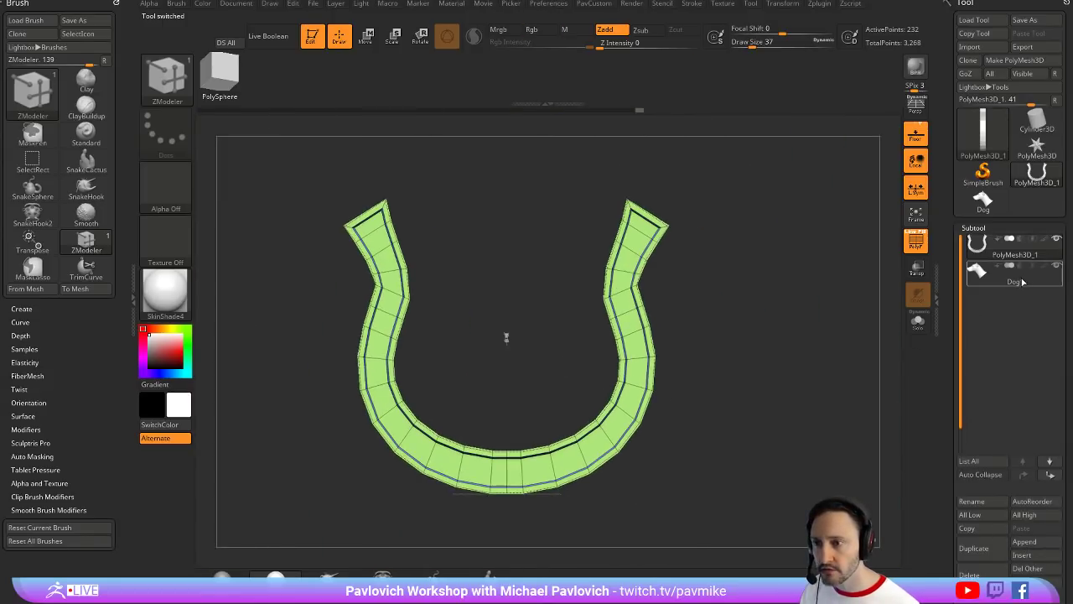
Apply the Unify deformation to the dog head and the horseshoe so their sizes match
{"action": "left_click", "coordinate": [1020, 279]}
{"action": "left_click_drag", "start_coordinate": [947, 309], "coordinate": [952, 294]}
{"action": "left_click", "coordinate": [972, 324]}
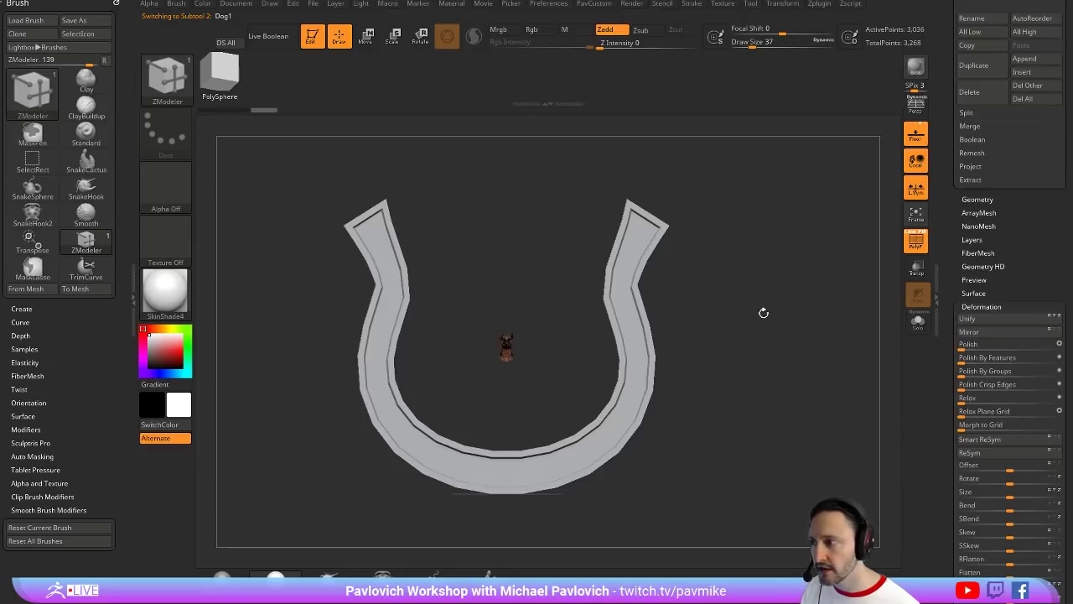
{"action": "mouse_move", "coordinate": [764, 311]}
{"action": "left_mouse_down", "text": "alt"}
{"action": "mouse_move", "coordinate": [780, 311]}
{"action": "mouse_move", "coordinate": [790, 332]}
{"action": "mouse_move", "coordinate": [778, 332]}
{"action": "mouse_move", "coordinate": [780, 367]}
{"action": "left_mouse_up", "text": "alt"}
{"action": "key", "text": "w"}
{"action": "left_click", "coordinate": [668, 319], "text": "alt"}
{"action": "left_click", "coordinate": [995, 321]}
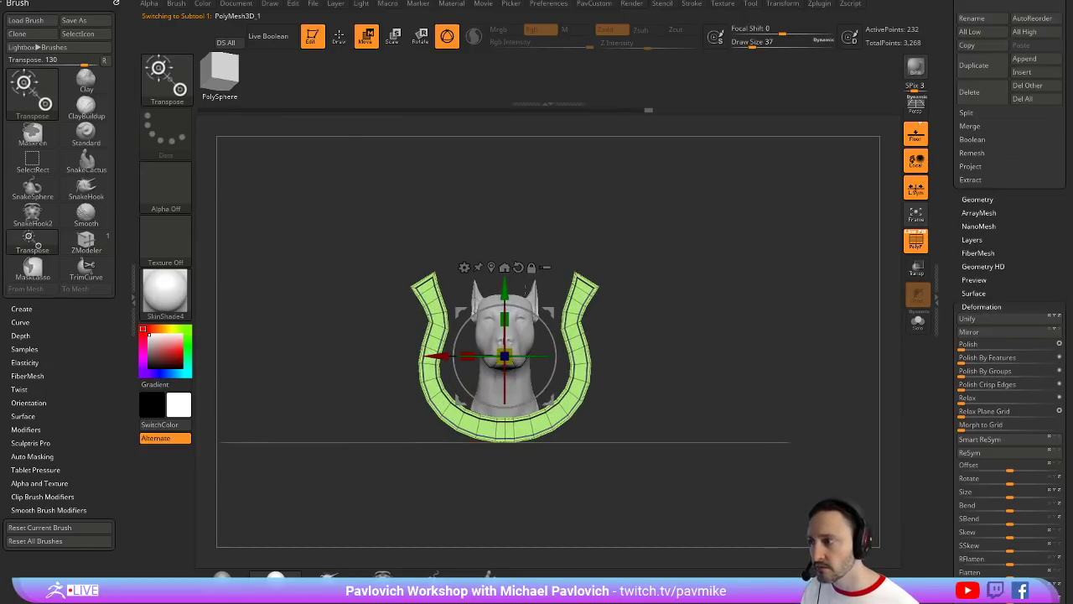
Select the dog head subtool and rotate it 90 degrees about the vertical axis, in profile to the horseshoe's front
{"action": "key", "text": "q"}
{"action": "left_click", "coordinate": [524, 321], "text": "alt"}
{"action": "key", "text": "w"}
{"action": "left_click_drag", "start_coordinate": [693, 276], "coordinate": [668, 379], "text": "alt"}
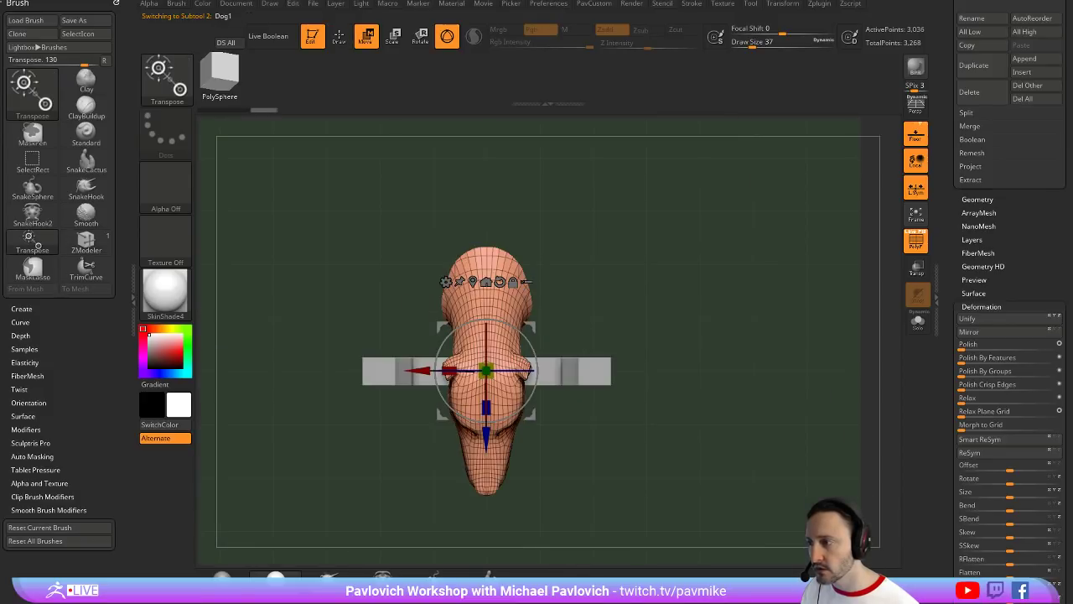
{"action": "left_click_drag", "start_coordinate": [534, 388], "coordinate": [465, 432]}
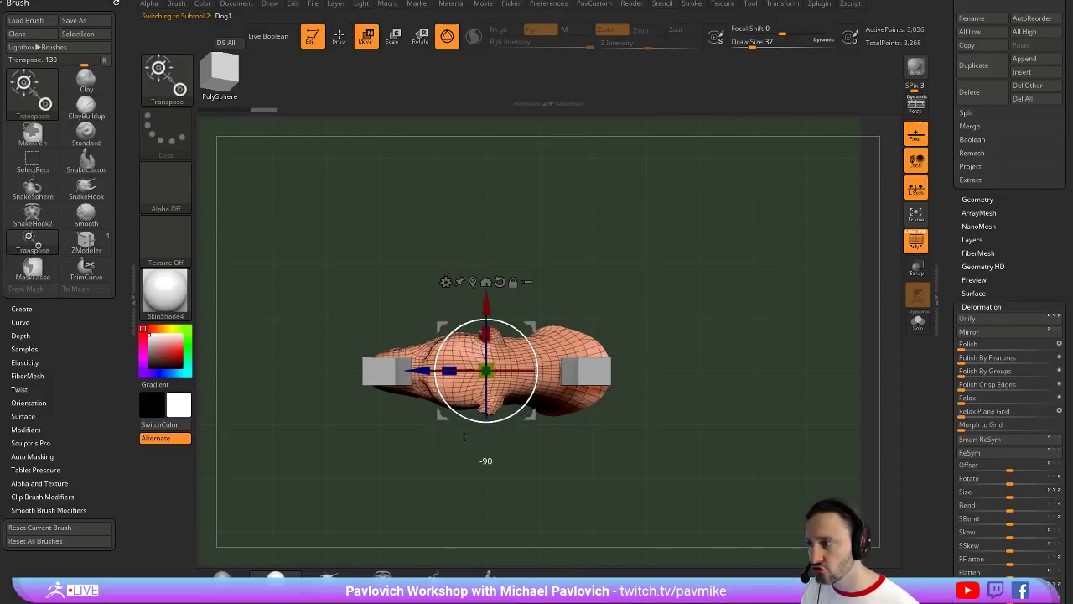
Position the dog head inside the horseshoe's opening with the gizmo and return to Draw mode
{"action": "left_click_drag", "start_coordinate": [536, 494], "coordinate": [538, 419], "text": "shift"}
{"action": "left_click_drag", "start_coordinate": [538, 419], "coordinate": [548, 387], "text": "alt"}
{"action": "left_click_drag", "start_coordinate": [499, 339], "coordinate": [477, 354]}
{"action": "left_click_drag", "start_coordinate": [683, 245], "coordinate": [699, 265], "text": "alt"}
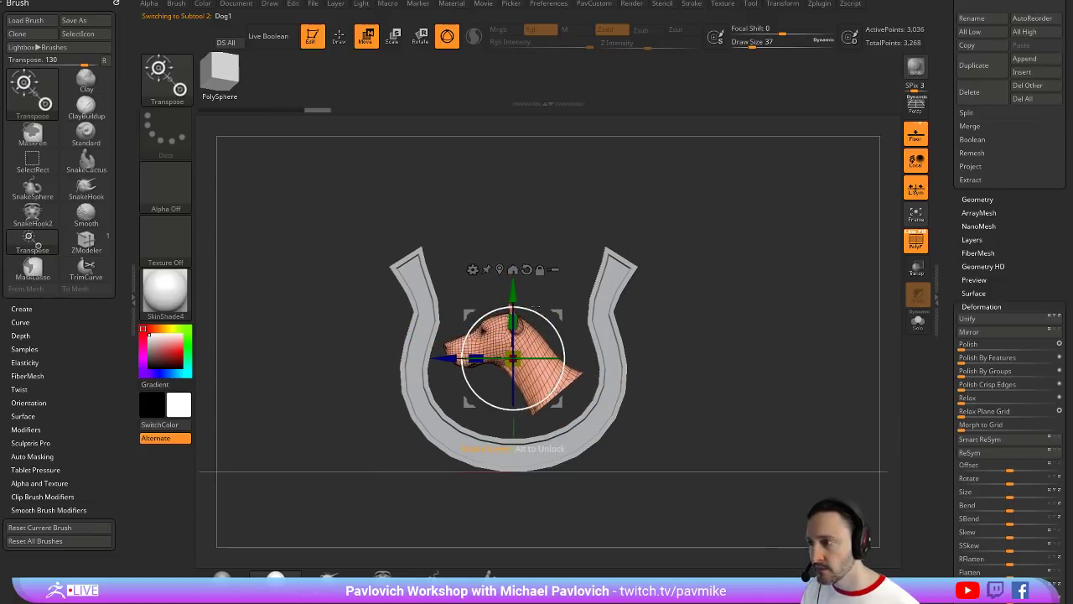
{"action": "mouse_move", "coordinate": [516, 293]}
{"action": "left_mouse_down"}
{"action": "mouse_move", "coordinate": [517, 280]}
{"action": "mouse_move", "coordinate": [563, 305]}
{"action": "left_mouse_up"}
{"action": "key", "text": "q"}
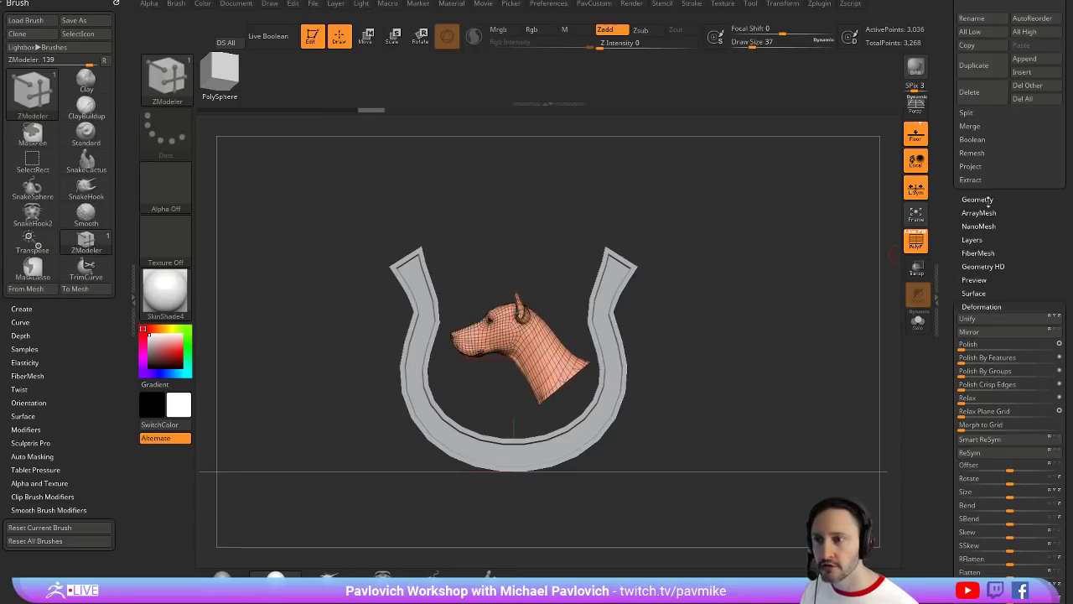
Select the horseshoe, set the draw size to 77, enable its Dynamic Subdivision preview, and hide the polyframe
{"action": "left_click_drag", "start_coordinate": [949, 217], "coordinate": [973, 391]}
{"action": "left_click", "coordinate": [622, 277], "text": "alt"}
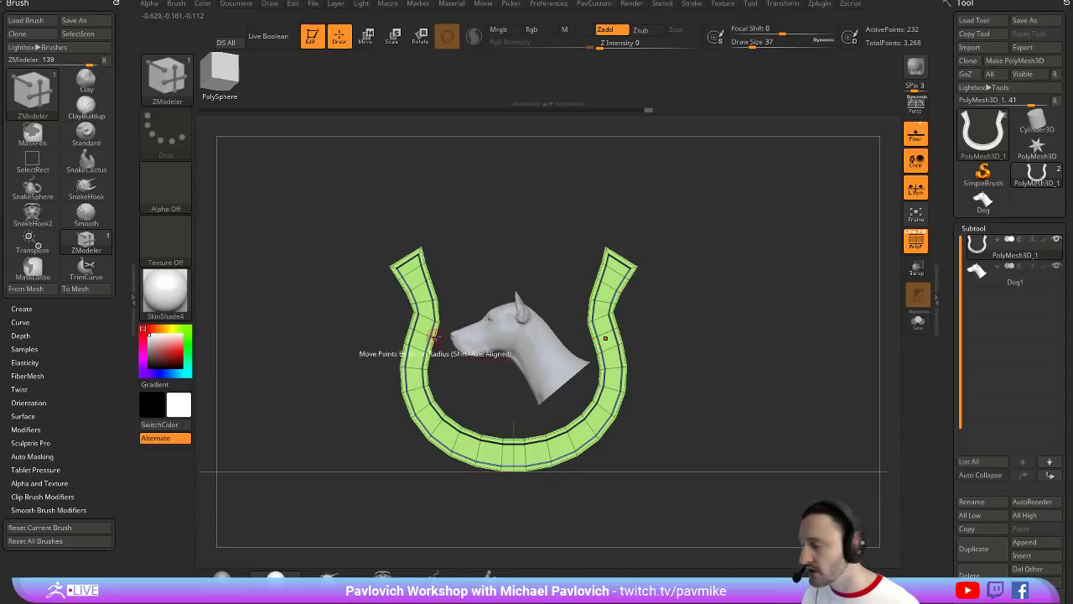
{"action": "key", "text": "s"}
{"action": "left_click_drag", "start_coordinate": [766, 328], "coordinate": [775, 338]}
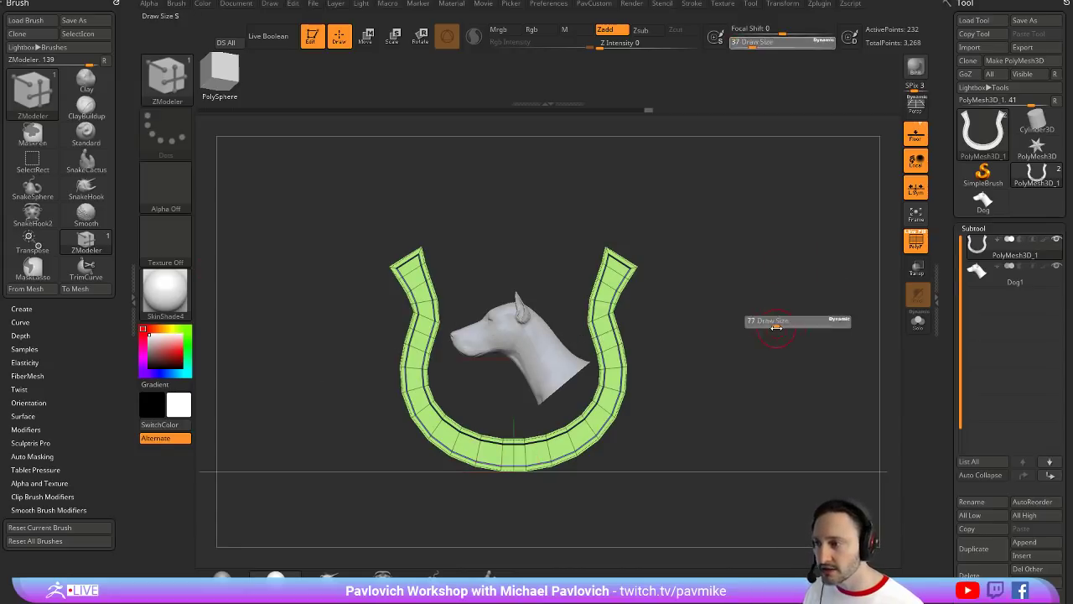
{"action": "key", "text": "d"}
{"action": "left_click", "coordinate": [915, 241]}
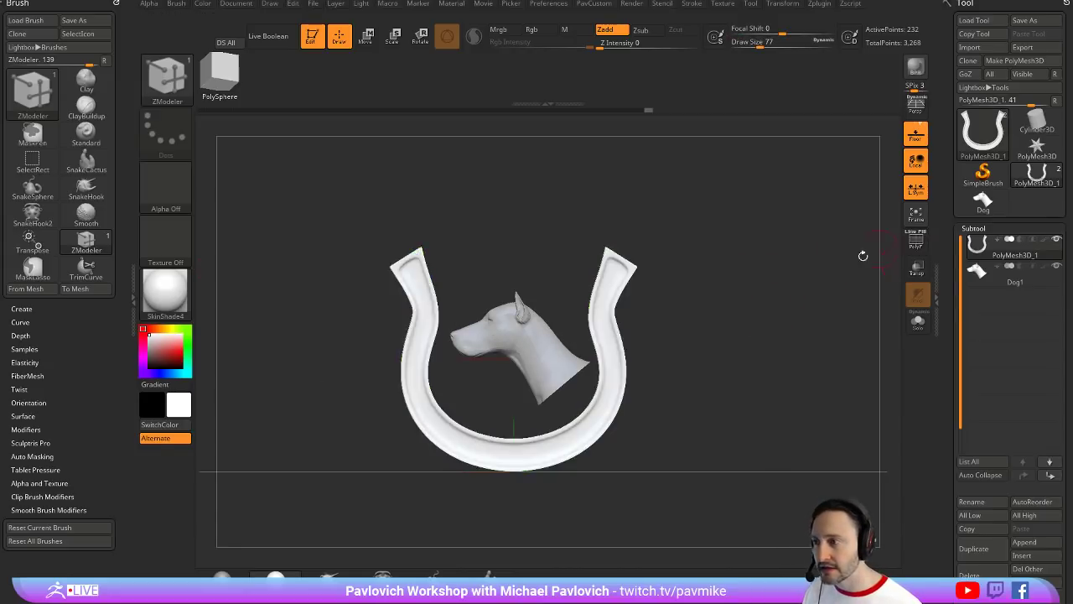
Check the smoothed horseshoe and head from the front, and make the dog head the active subtool
{"action": "left_click_drag", "start_coordinate": [773, 255], "coordinate": [828, 306], "text": "alt"}
{"action": "key", "text": "2"}
{"action": "left_click", "coordinate": [805, 365]}
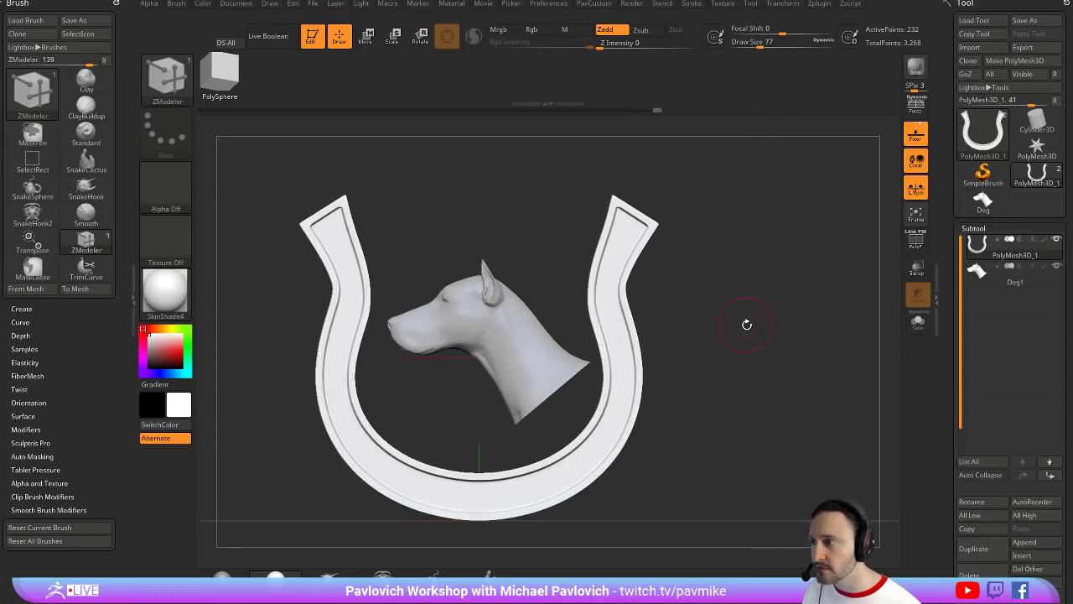
{"action": "mouse_move", "coordinate": [747, 321]}
{"action": "left_mouse_down"}
{"action": "mouse_move", "coordinate": [761, 322]}
{"action": "mouse_move", "coordinate": [755, 331]}
{"action": "left_mouse_up"}
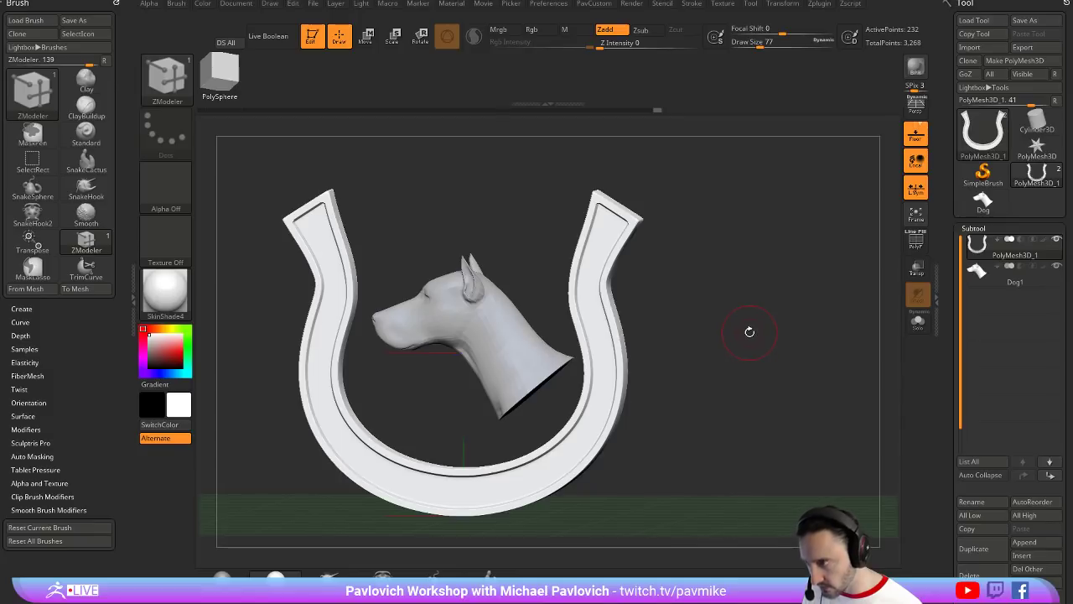
{"action": "left_click_drag", "start_coordinate": [749, 331], "coordinate": [757, 326]}
{"action": "left_click", "coordinate": [537, 373], "text": "alt"}
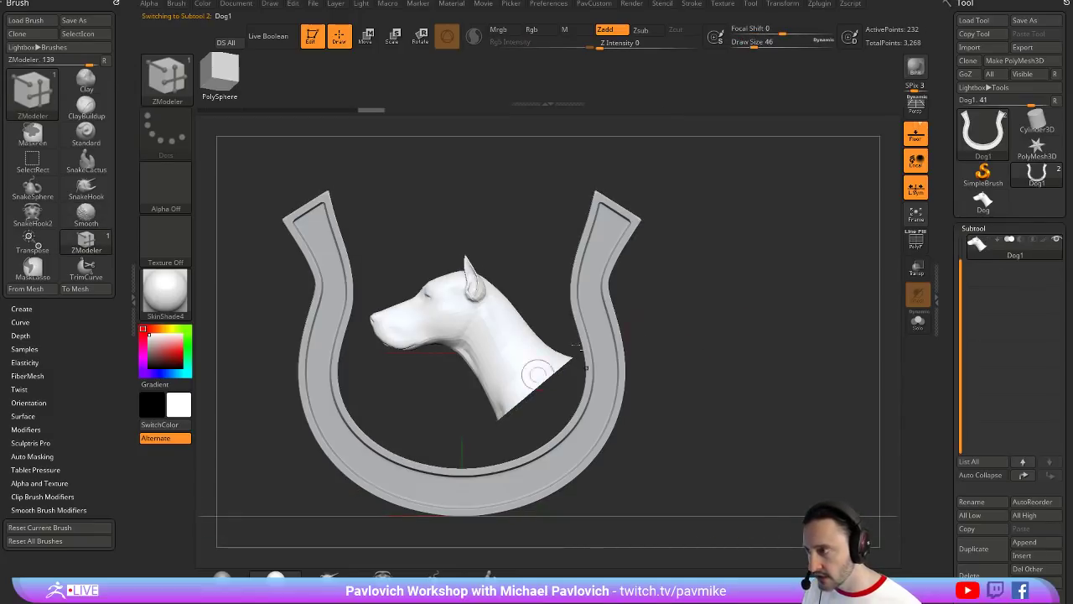
{"action": "left_click_drag", "start_coordinate": [751, 312], "coordinate": [759, 319]}
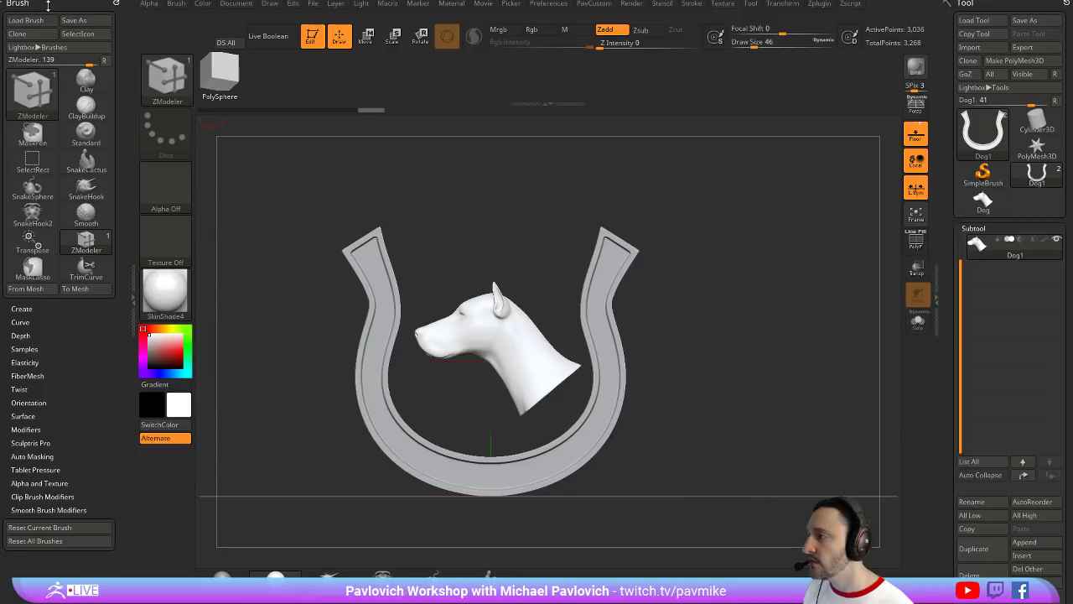
Resize the document to 1024 wide by 1024 high and accept the resize
{"action": "left_click", "coordinate": [240, 7]}
{"action": "left_click", "coordinate": [229, 21]}
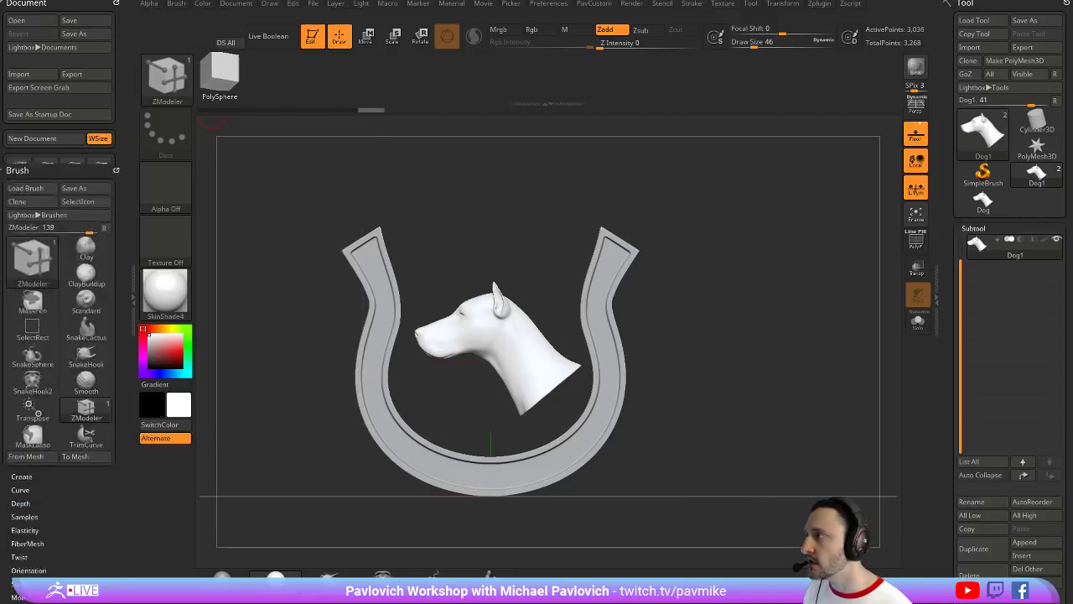
{"action": "left_click", "coordinate": [26, 282]}
{"action": "left_click", "coordinate": [88, 263]}
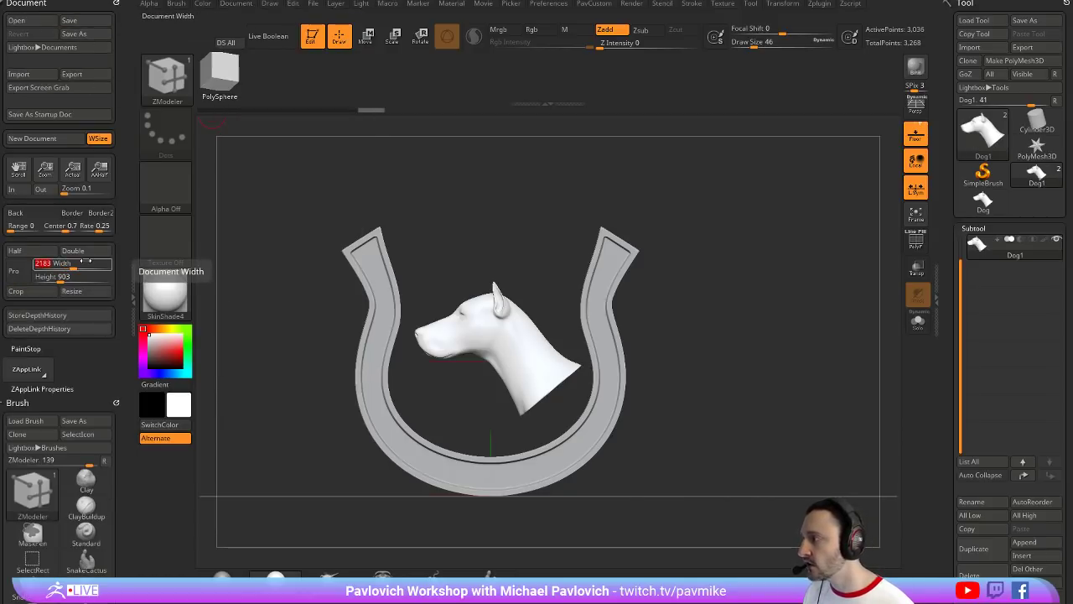
{"action": "type", "text": "1024"}
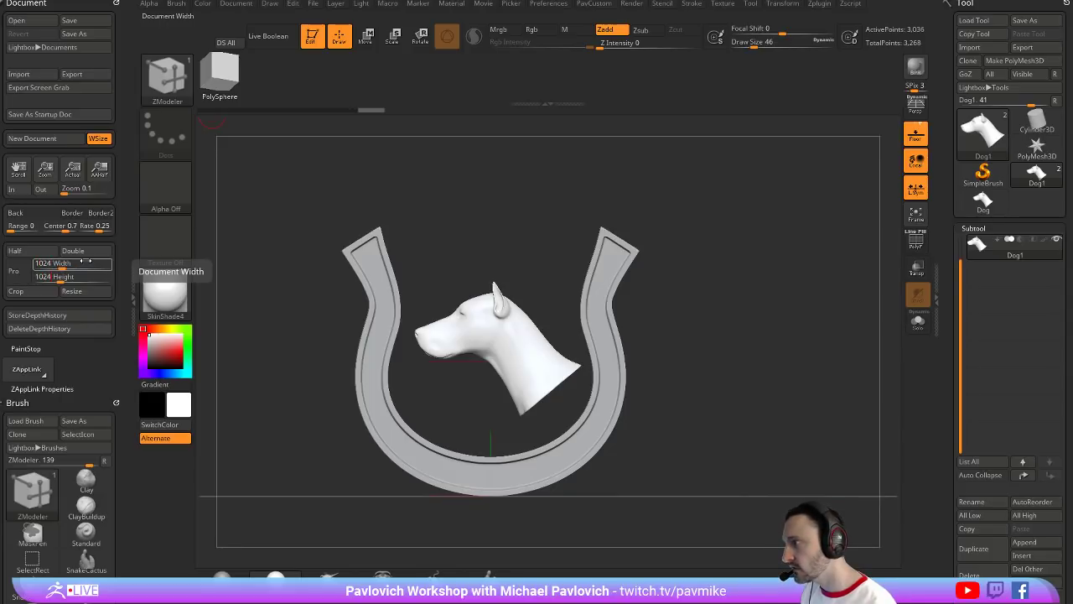
{"action": "left_click", "coordinate": [87, 291]}
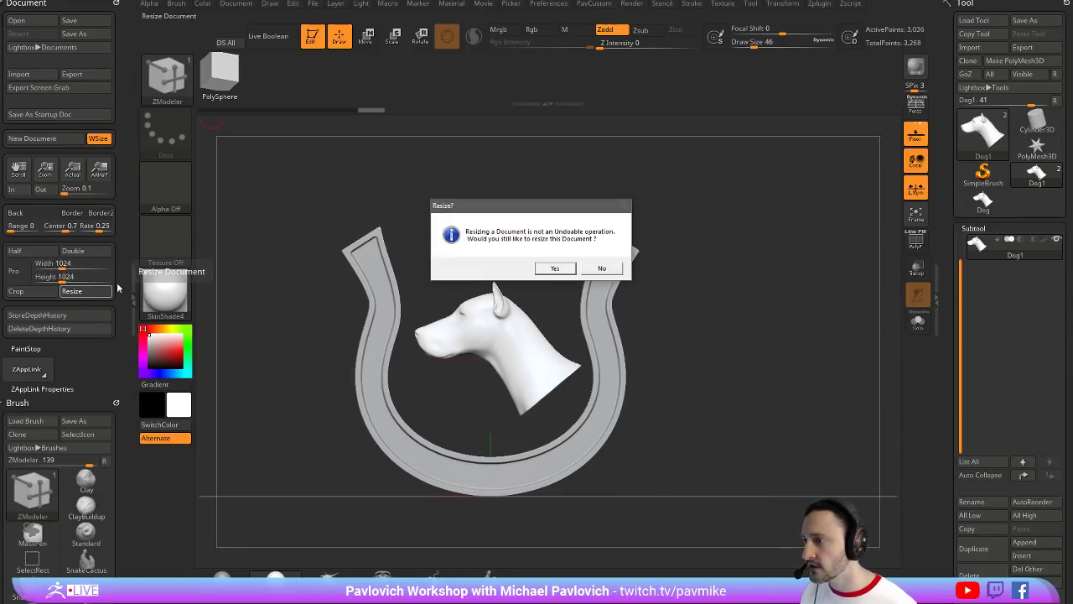
{"action": "left_click", "coordinate": [555, 268]}
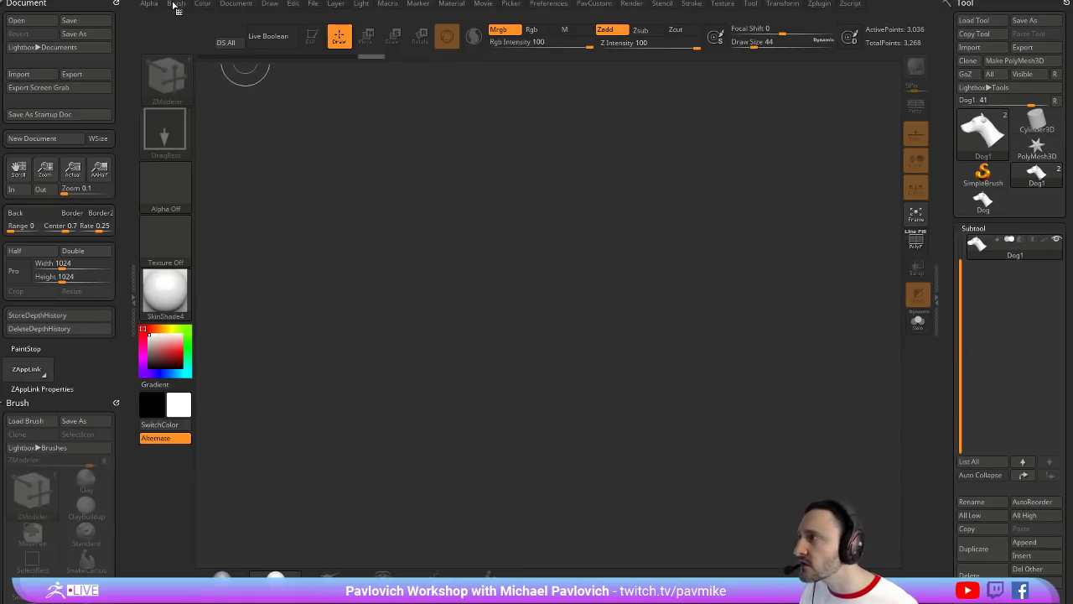
Set the document background to grey and redraw the model in Edit mode, front-facing and filling the square canvas
{"action": "left_click_drag", "start_coordinate": [48, 216], "coordinate": [148, 356]}
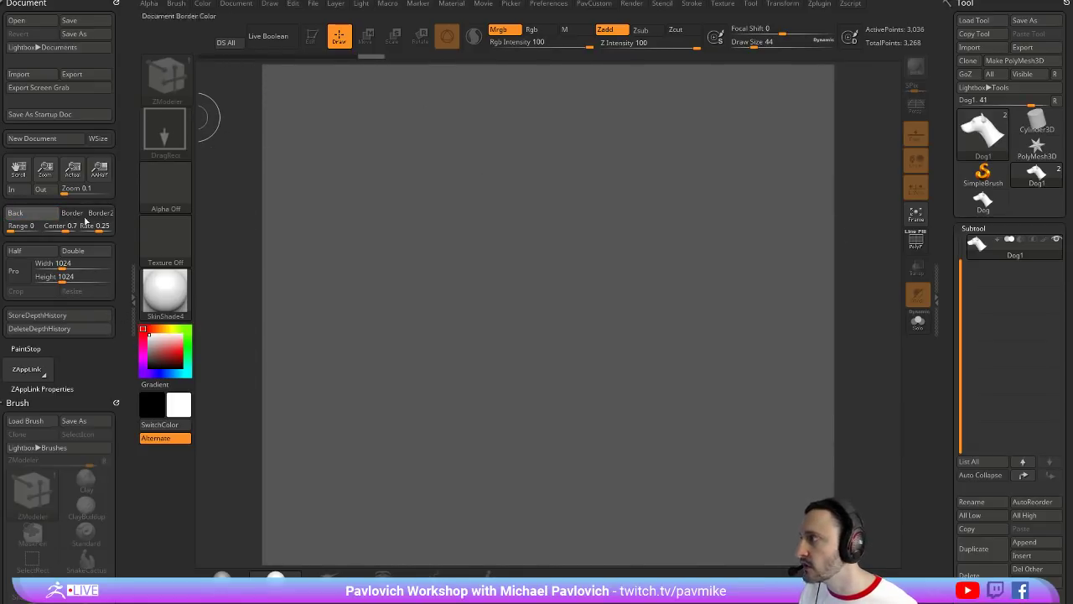
{"action": "left_click_drag", "start_coordinate": [47, 170], "coordinate": [40, 157]}
{"action": "left_click_drag", "start_coordinate": [542, 287], "coordinate": [384, 143]}
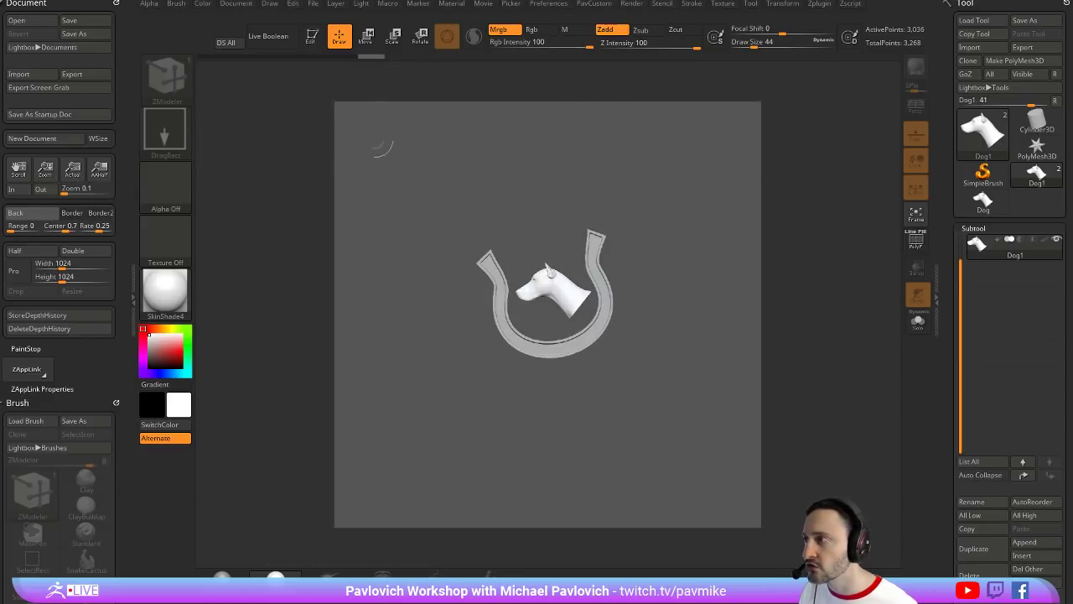
{"action": "left_click", "coordinate": [314, 42]}
{"action": "left_click_drag", "start_coordinate": [567, 201], "coordinate": [706, 290], "text": "shift"}
{"action": "right_click_drag", "start_coordinate": [707, 289], "coordinate": [790, 299], "text": "ctrl"}
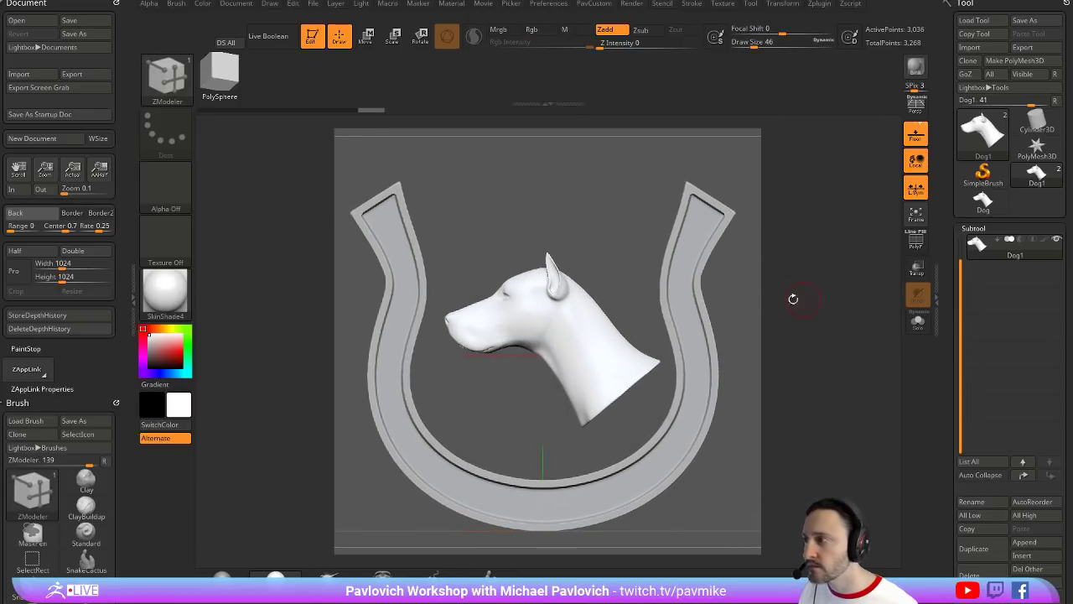
Grab the document's depth as a new alpha with GrabDoc and preview the captured alpha
{"action": "left_click", "coordinate": [176, 198]}
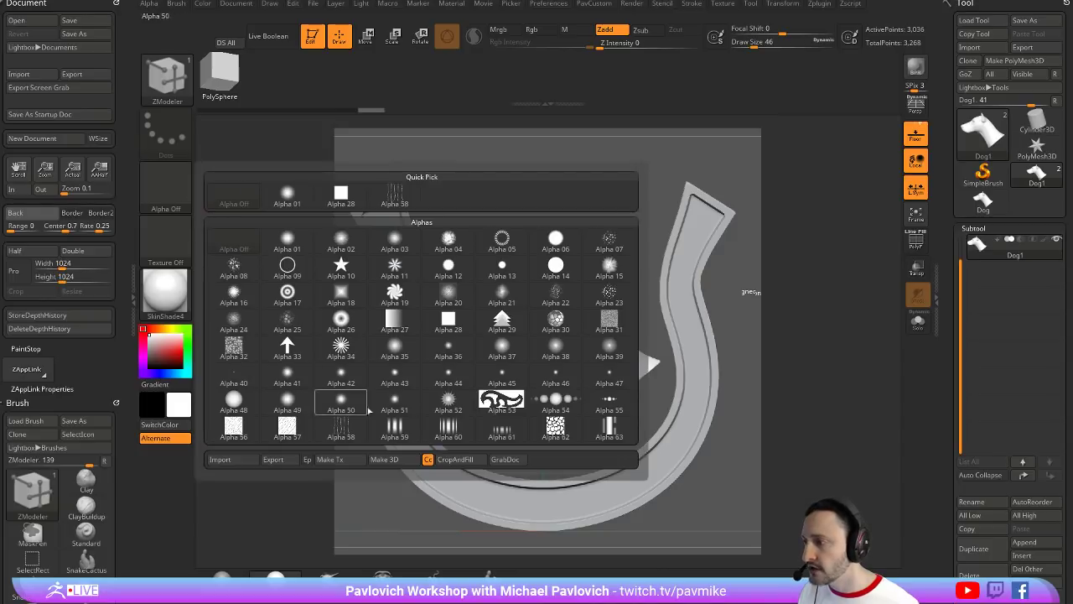
{"action": "left_click", "coordinate": [510, 462]}
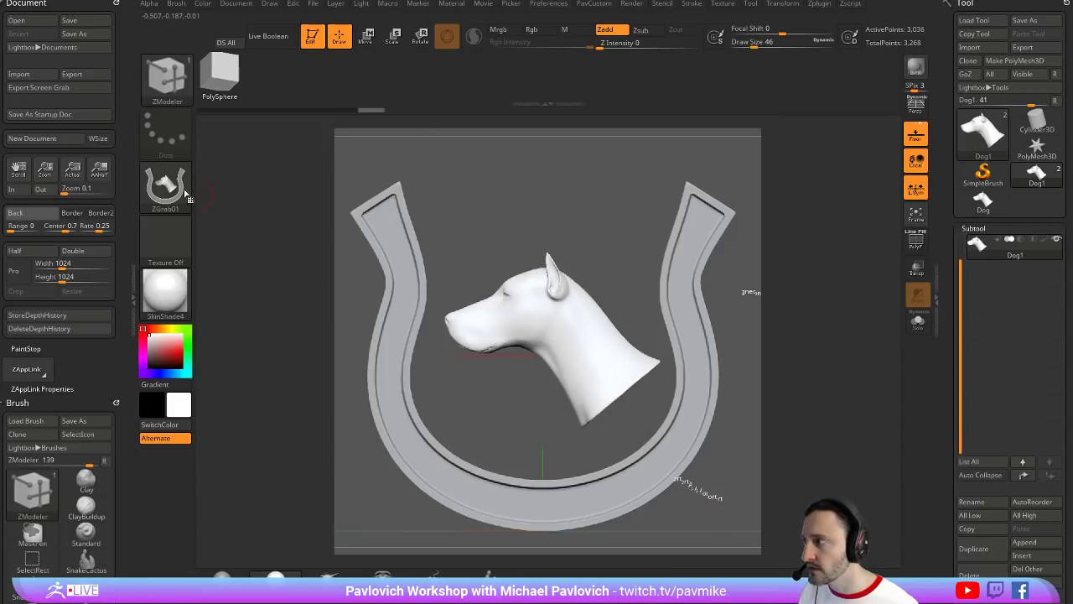
{"action": "mouse_move", "coordinate": [169, 186]}
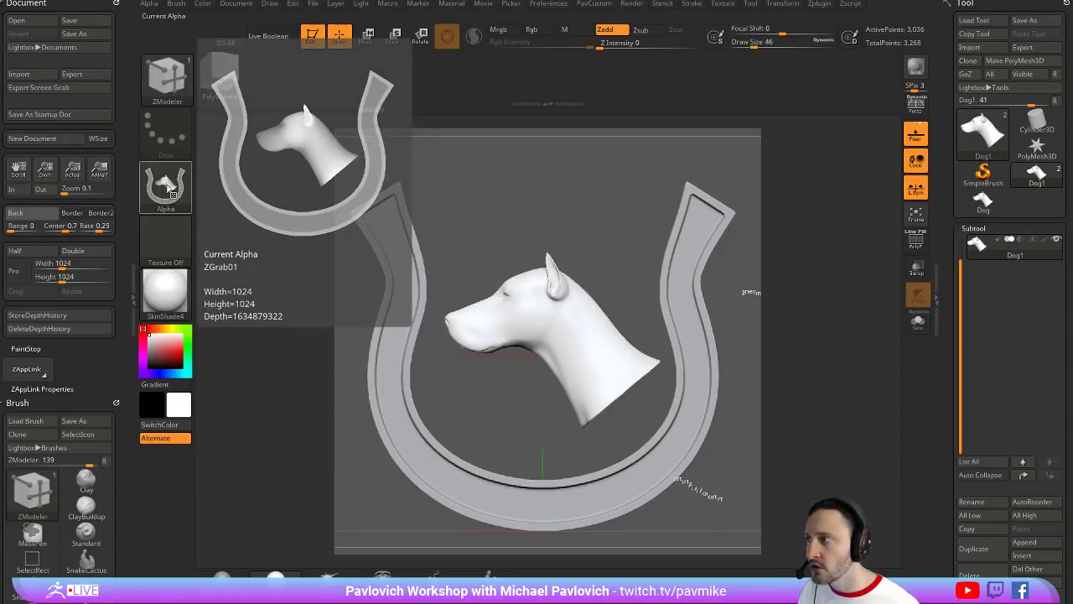
Leave Edit mode, select the MRGBZGrabber tool and grab the canvas depth and colour as an alpha and a texture
{"action": "left_click", "coordinate": [311, 43]}
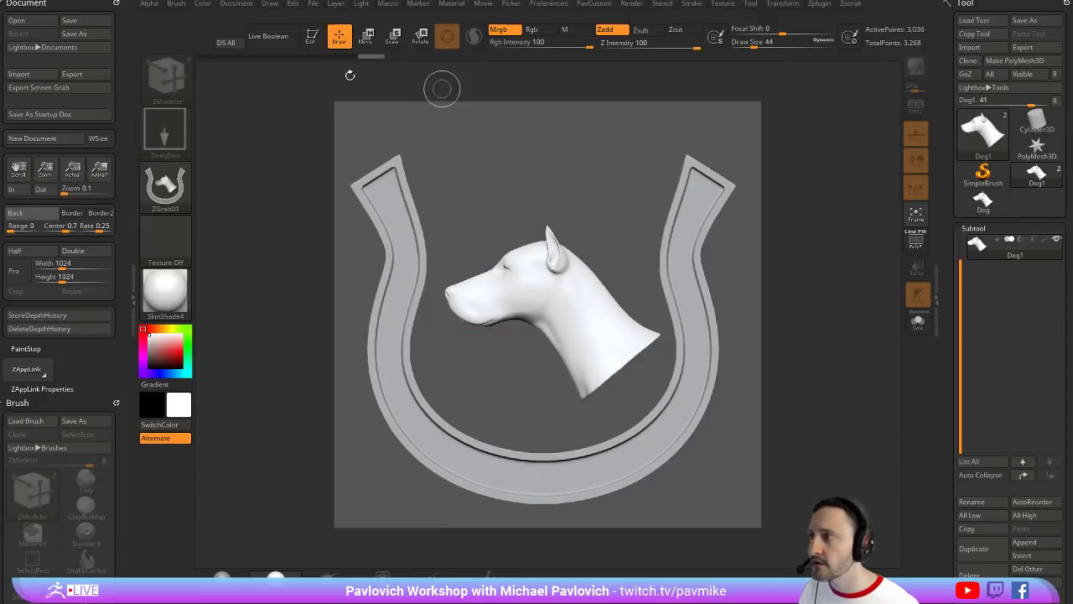
{"action": "left_click", "coordinate": [982, 173]}
{"action": "left_click", "coordinate": [981, 145]}
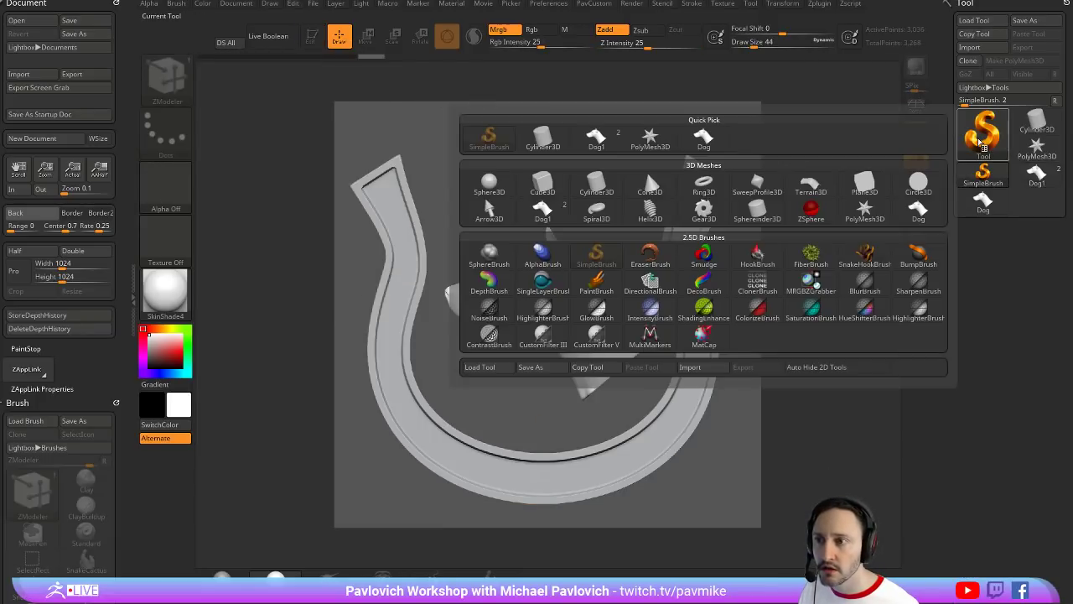
{"action": "left_click", "coordinate": [811, 282]}
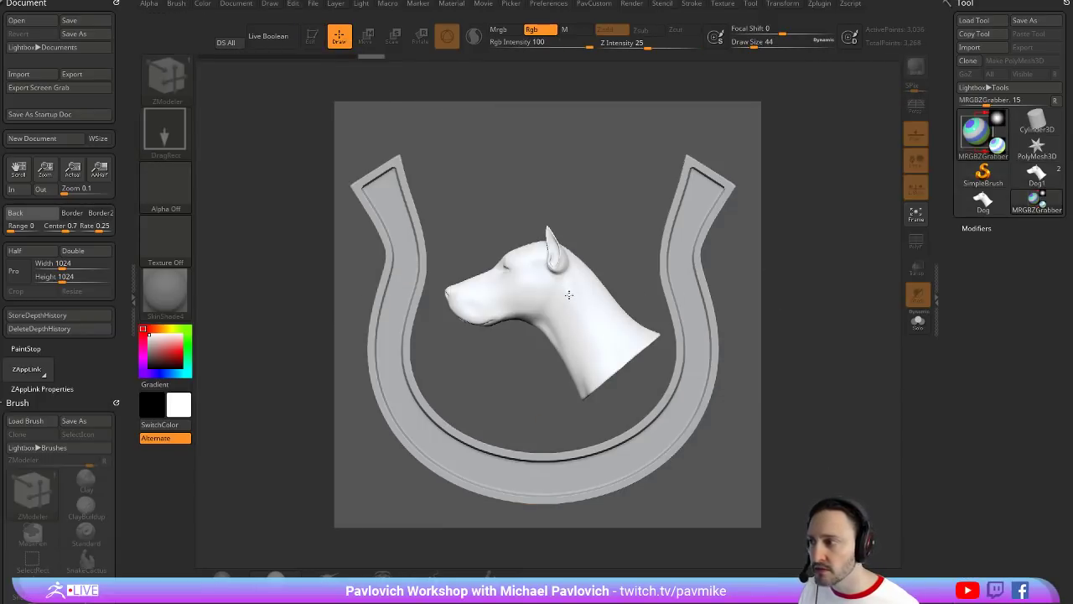
{"action": "left_click", "coordinate": [640, 346]}
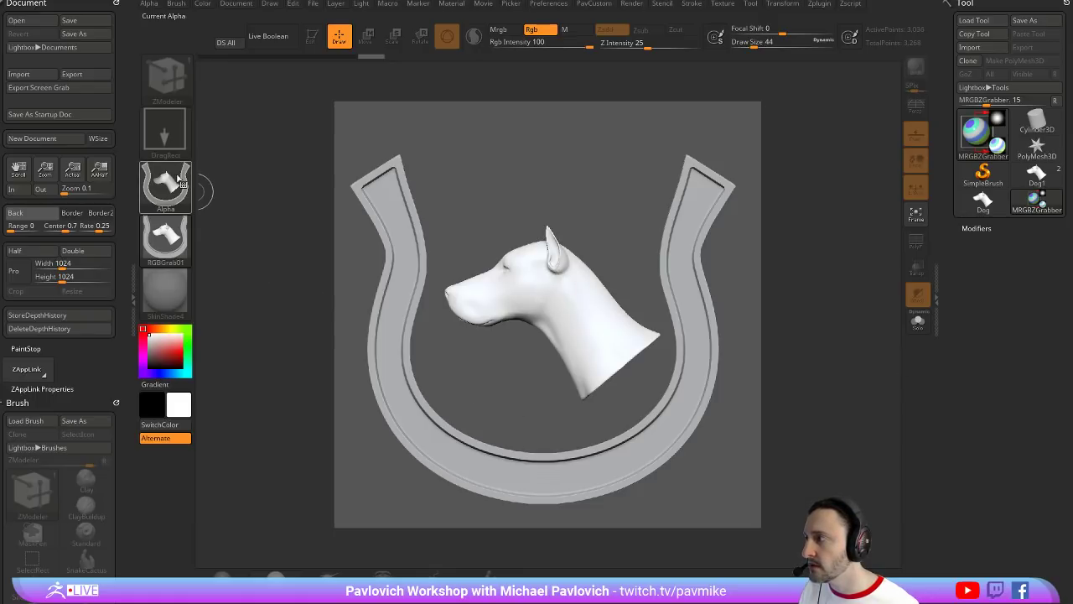
{"action": "mouse_move", "coordinate": [172, 245]}
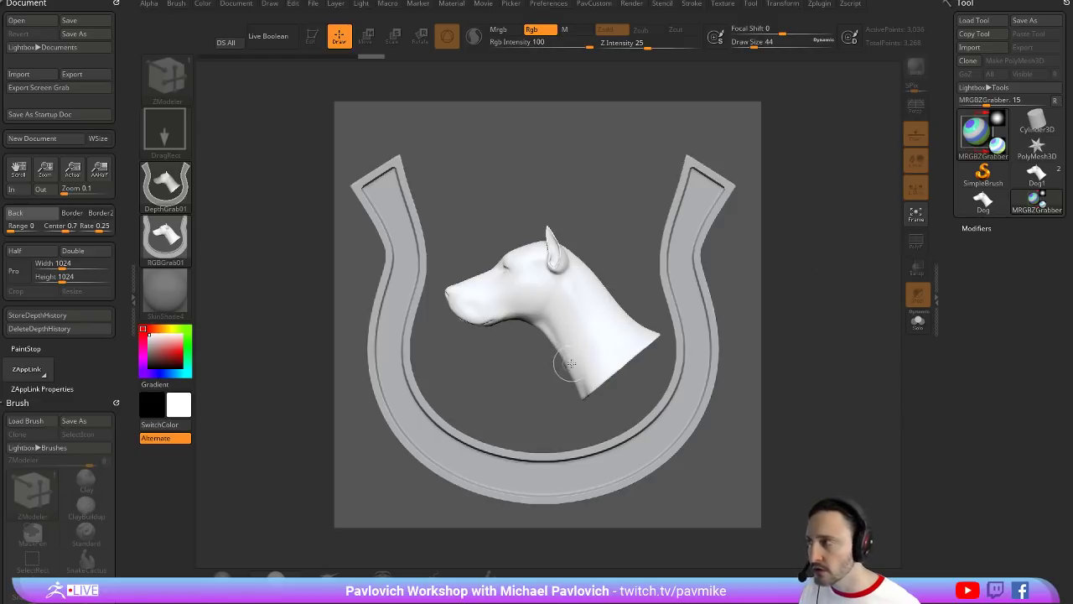
Clear the canvas and redraw the Dog1 tool in Edit mode, facing front and framed in the document
{"action": "key", "text": "ctrl+n"}
{"action": "left_click", "coordinate": [567, 404]}
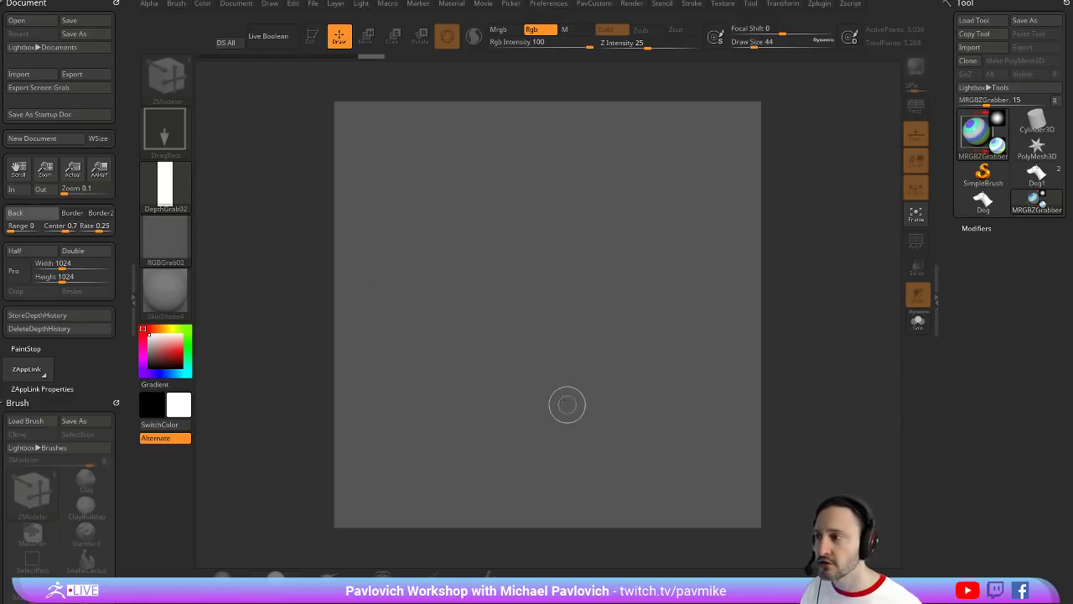
{"action": "left_click", "coordinate": [1036, 174]}
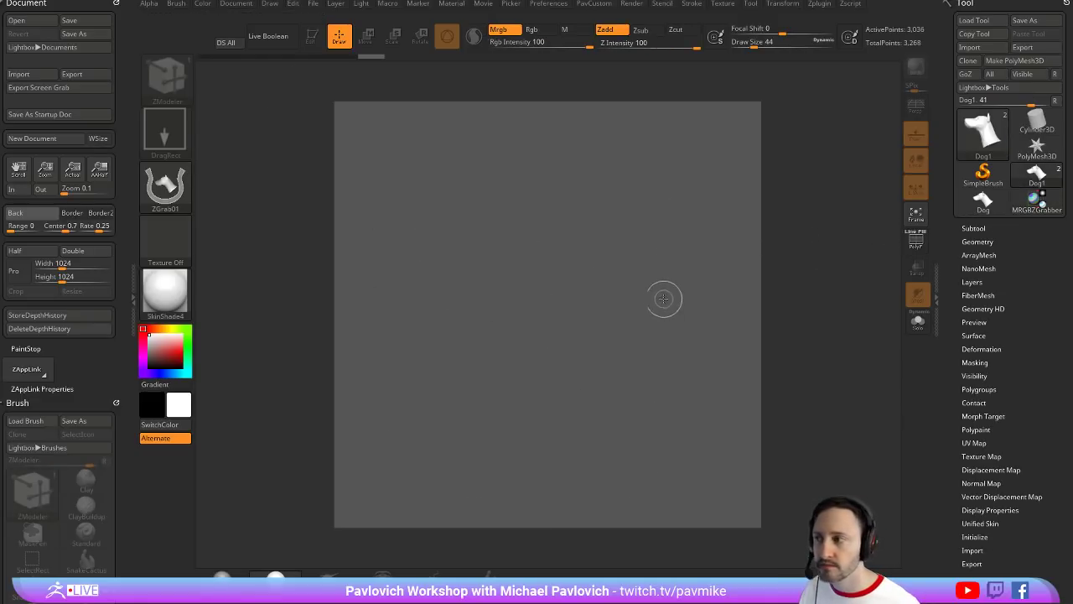
{"action": "left_click_drag", "start_coordinate": [663, 296], "coordinate": [671, 371]}
{"action": "left_click", "coordinate": [312, 37]}
{"action": "left_click_drag", "start_coordinate": [553, 182], "coordinate": [656, 240], "text": "shift"}
{"action": "key", "text": "f"}
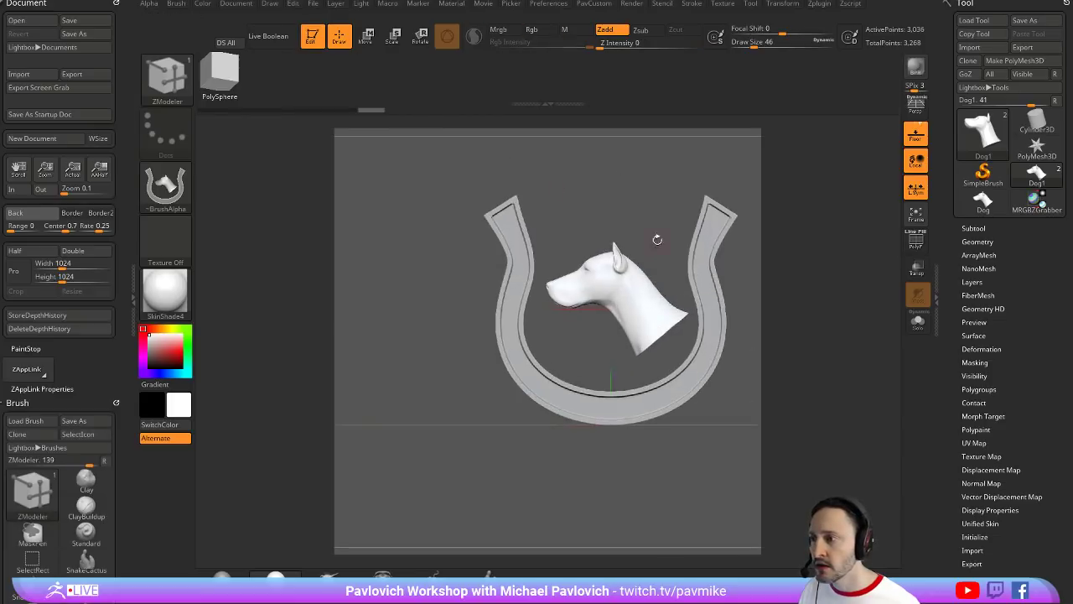
Select the horseshoe subtool and merge it with the dog head into a single subtool
{"action": "left_click", "coordinate": [973, 228]}
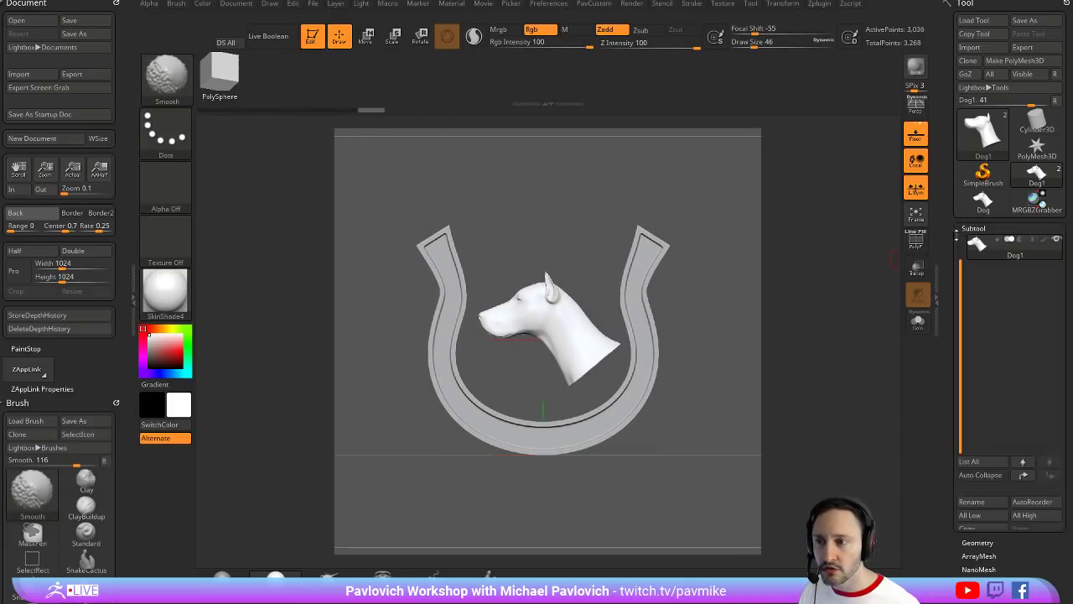
{"action": "left_click", "coordinate": [988, 248]}
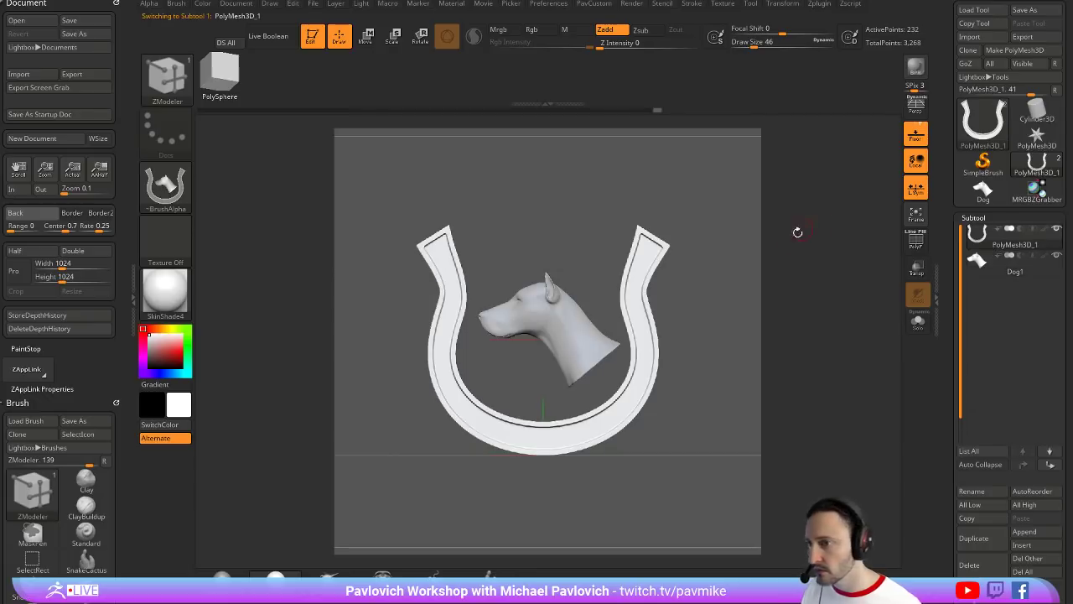
{"action": "key", "text": "ctrl+e"}
{"action": "left_click", "coordinate": [784, 251]}
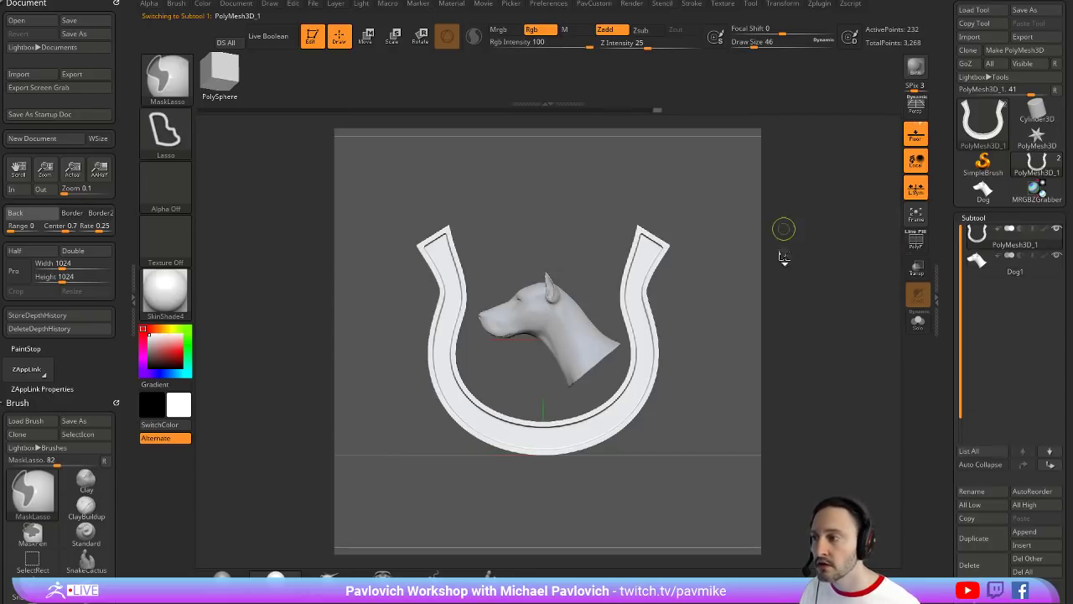
{"action": "key", "text": "f"}
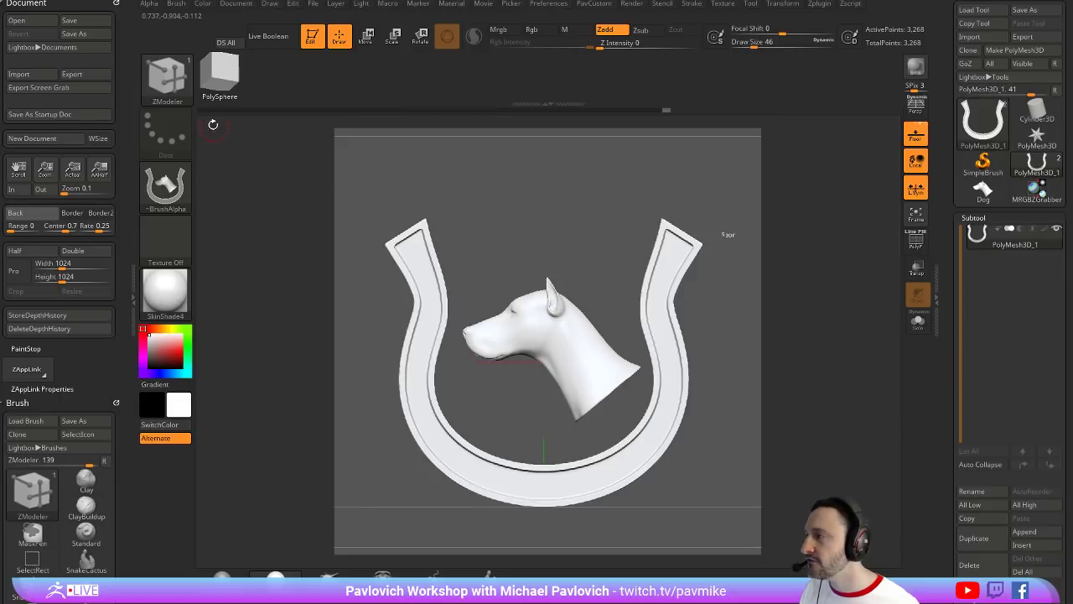
Clone the ChiselRect brush and dock the Brush palette in the tray for editing the copy
{"action": "key", "text": "b"}
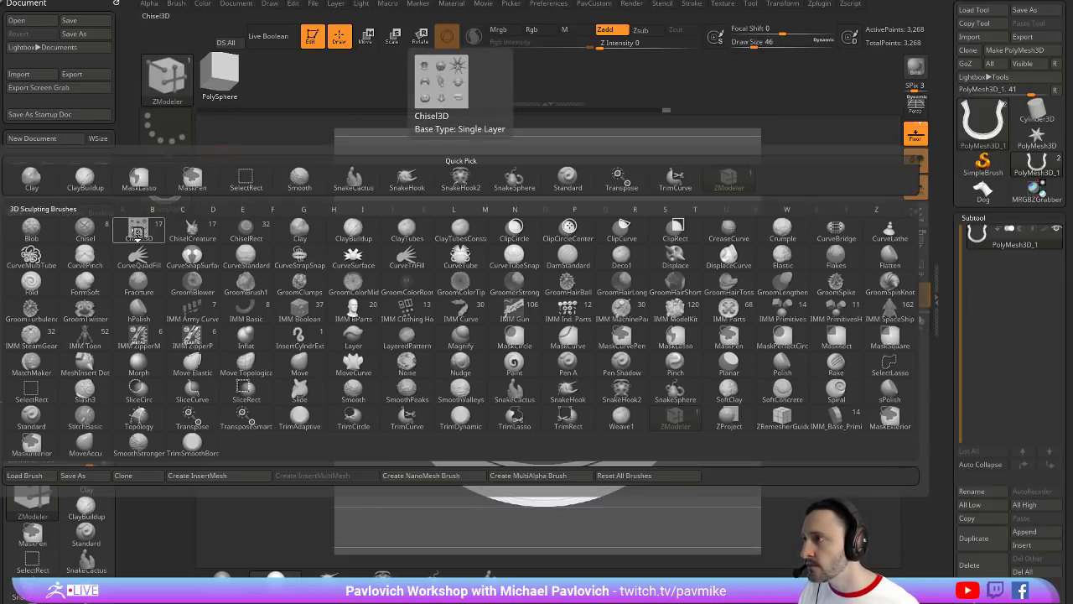
{"action": "left_click", "coordinate": [210, 238]}
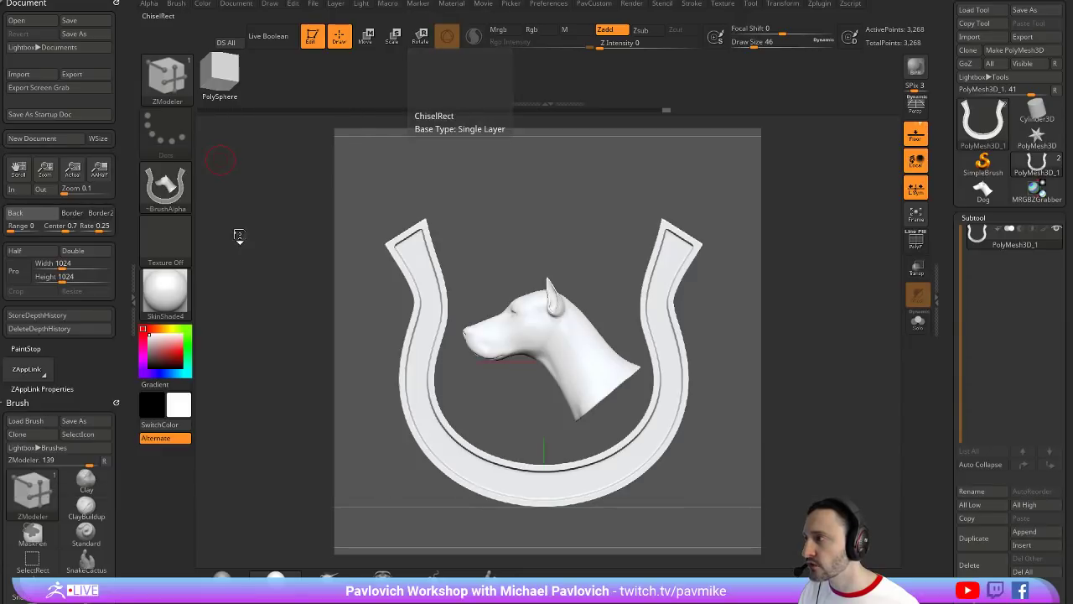
{"action": "key", "text": "b"}
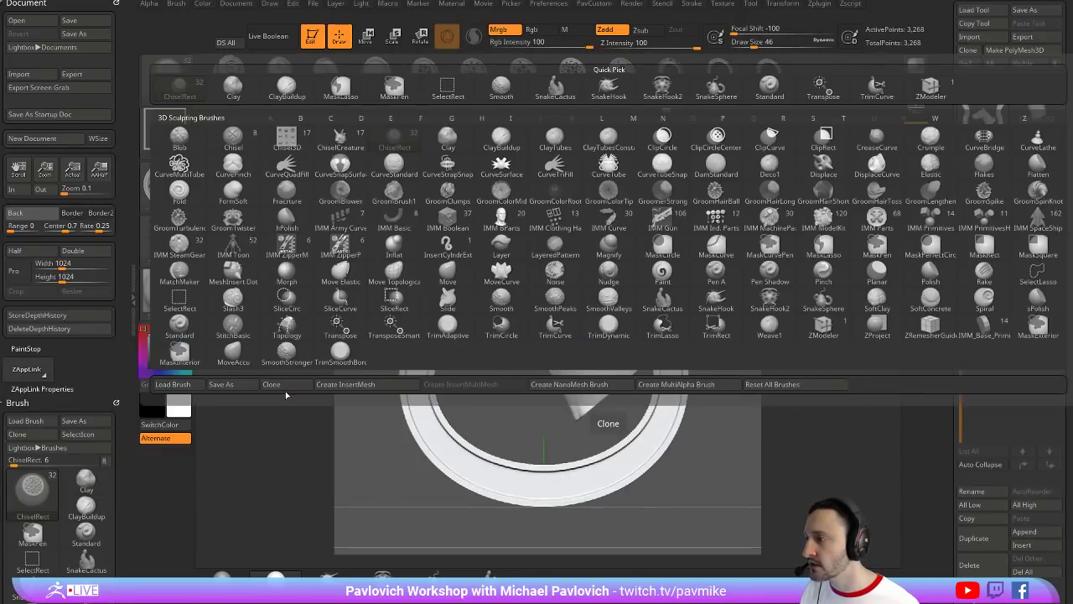
{"action": "left_click", "coordinate": [285, 387]}
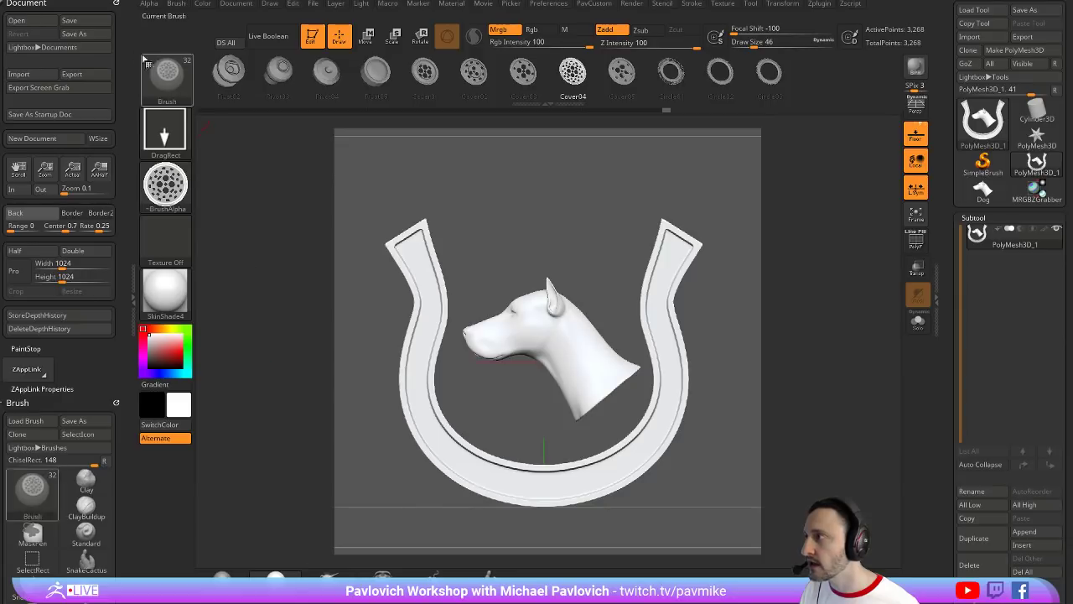
{"action": "left_click", "coordinate": [175, 5]}
{"action": "left_click_drag", "start_coordinate": [173, 17], "coordinate": [74, 93]}
{"action": "key", "text": "shift"}
Delete all the existing meshes from the cloned ChiselRect brush and add the merged horseshoe and dog head as its mesh
{"action": "left_click", "coordinate": [21, 336]}
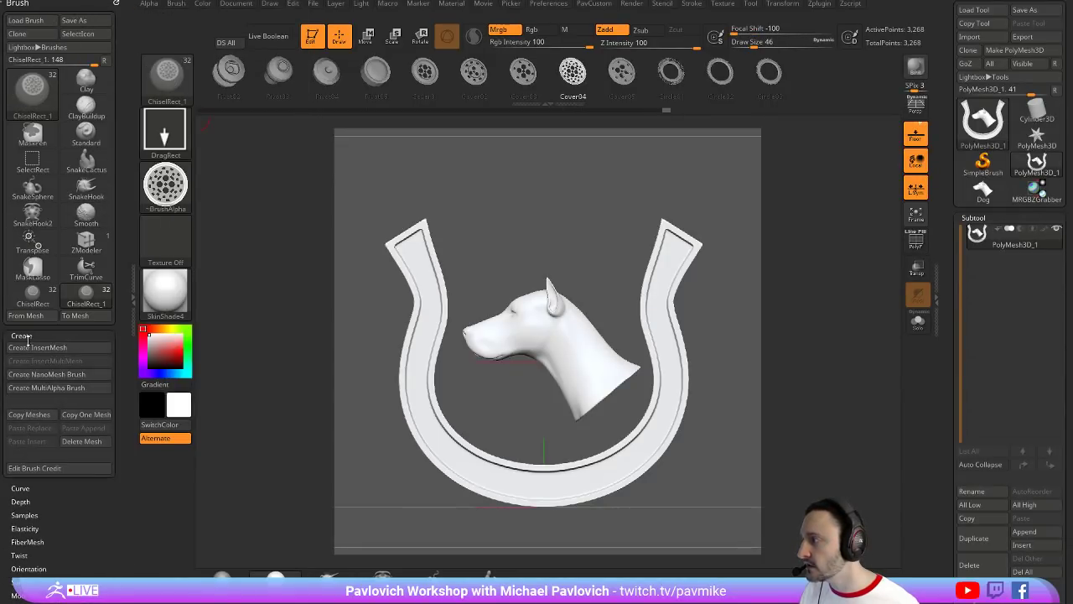
{"action": "left_click", "coordinate": [80, 441]}
{"action": "left_click", "coordinate": [81, 441]}
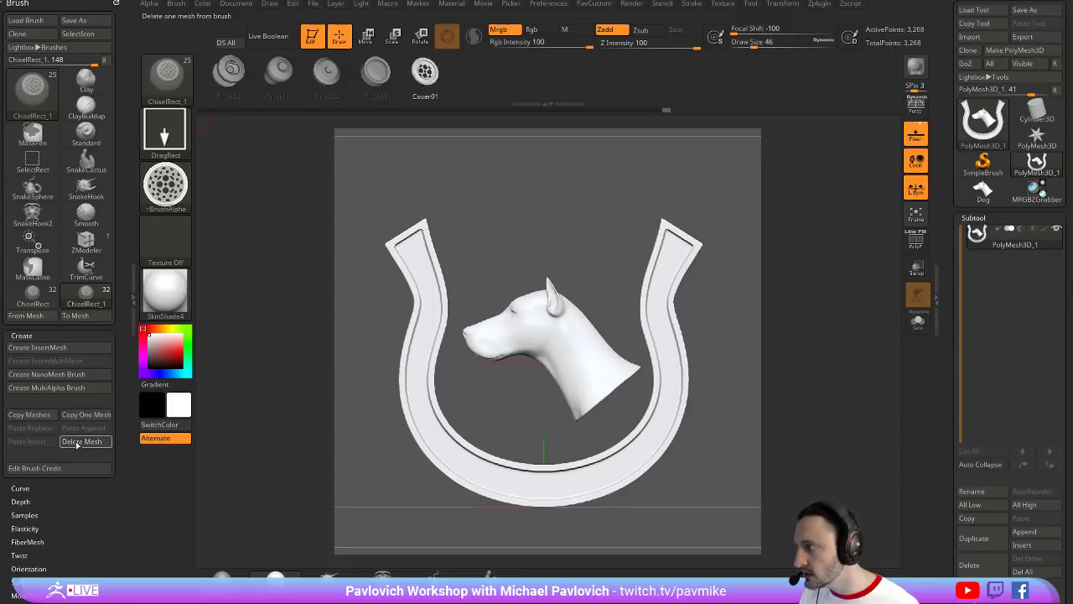
{"action": "left_click", "coordinate": [82, 441]}
{"action": "left_click", "coordinate": [81, 441]}
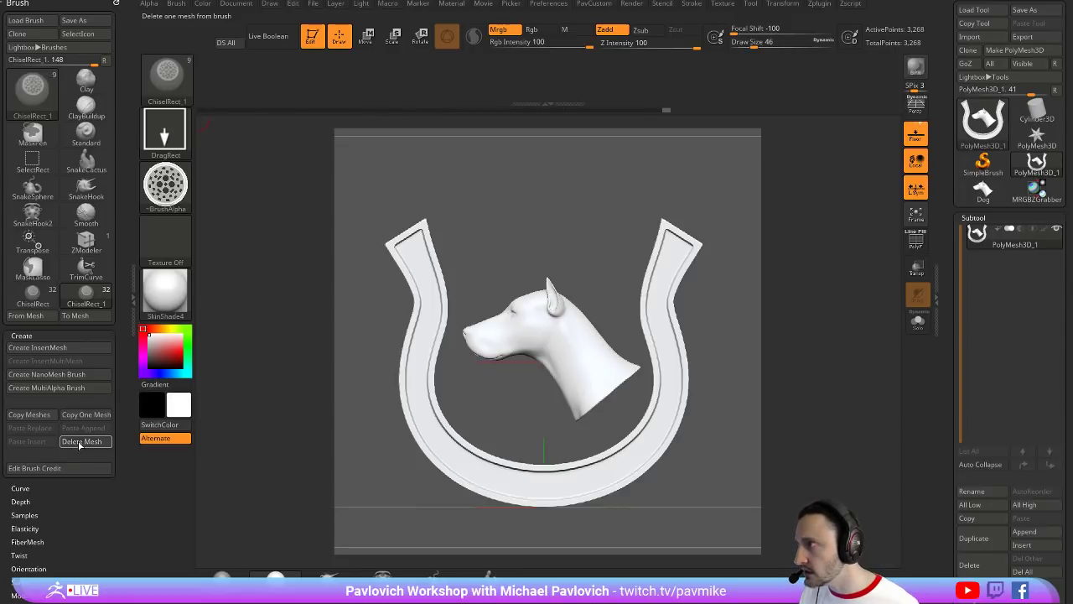
{"action": "left_click", "coordinate": [81, 441]}
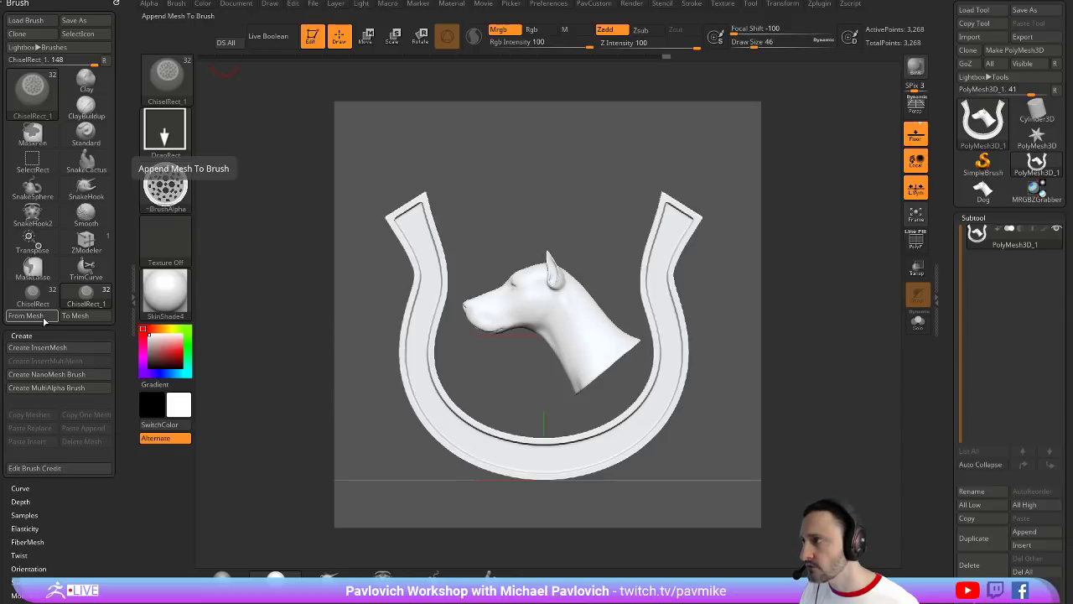
{"action": "left_click", "coordinate": [26, 316]}
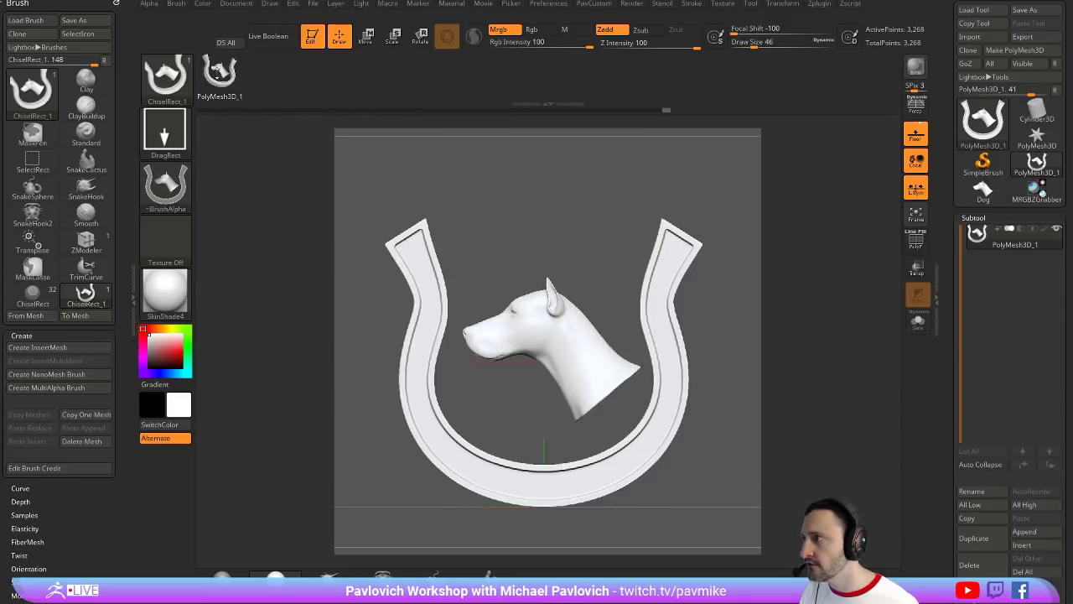
{"action": "left_click_drag", "start_coordinate": [222, 81], "coordinate": [285, 77]}
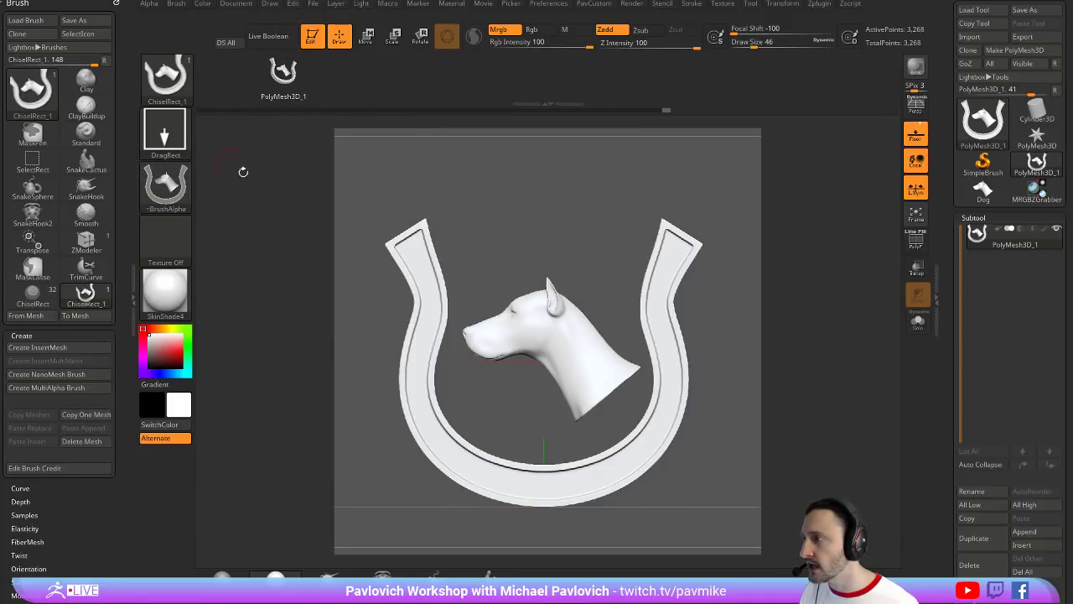
Clear the model from the canvas and draw a Sphere3D in Edit mode
{"action": "left_click", "coordinate": [311, 35]}
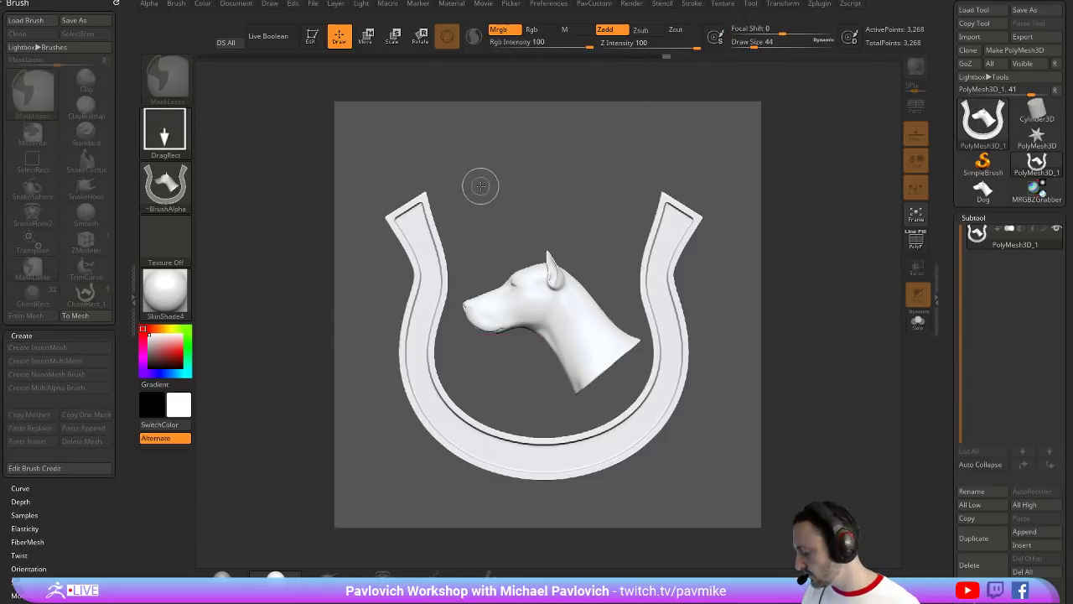
{"action": "key", "text": "ctrl+n"}
{"action": "left_click", "coordinate": [983, 119]}
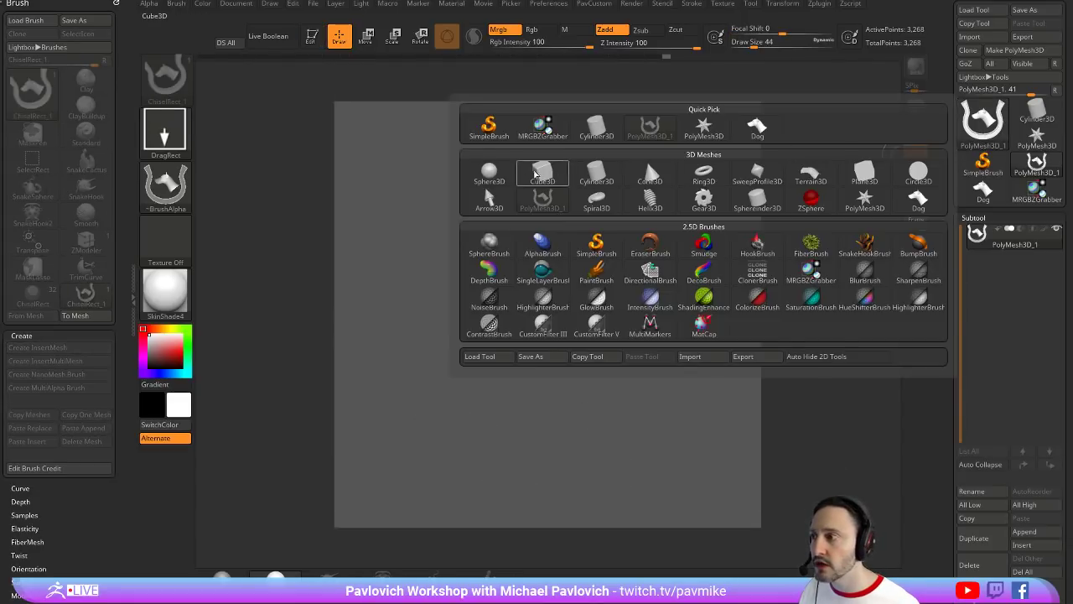
{"action": "left_click", "coordinate": [491, 179]}
{"action": "left_click_drag", "start_coordinate": [562, 347], "coordinate": [620, 390]}
{"action": "left_click", "coordinate": [311, 35]}
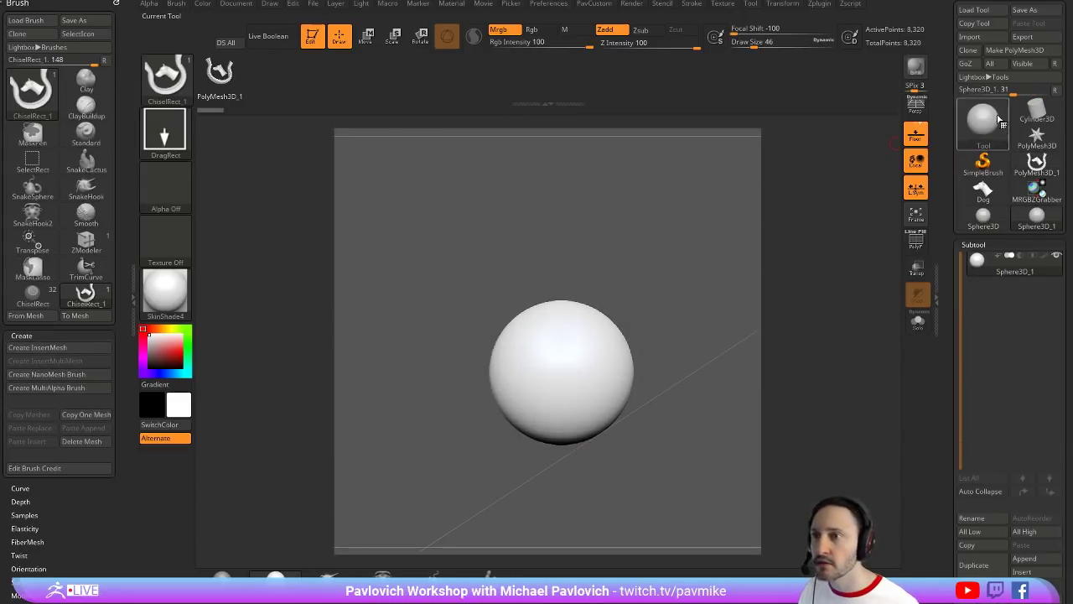
Convert the sphere to a PolyMesh3D and subdivide it twice
{"action": "left_click", "coordinate": [1014, 50]}
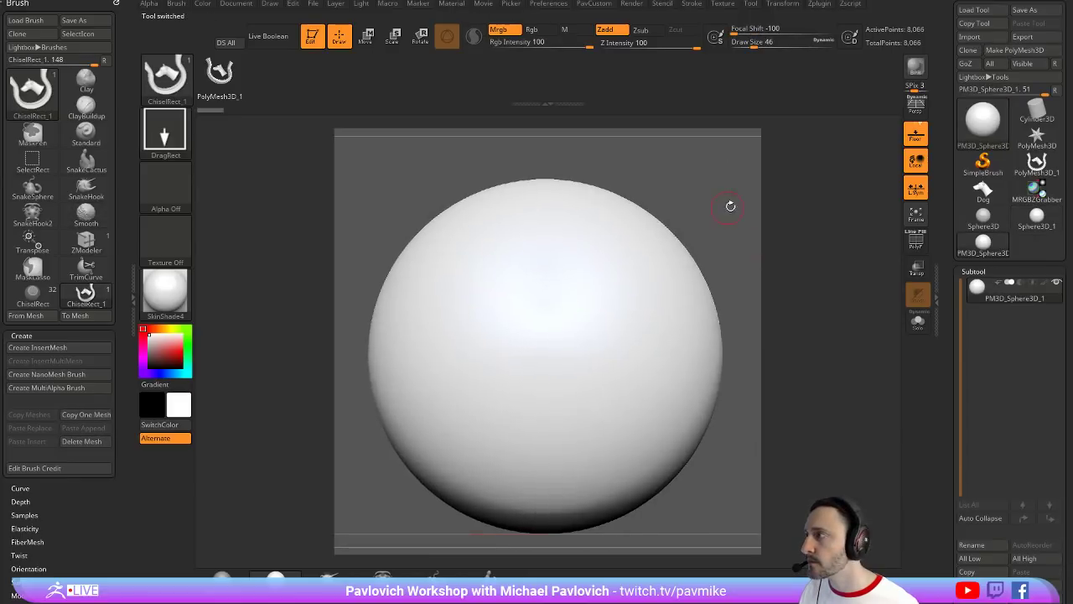
{"action": "key", "text": "ctrl+d"}
{"action": "key", "text": "ctrl+d"}
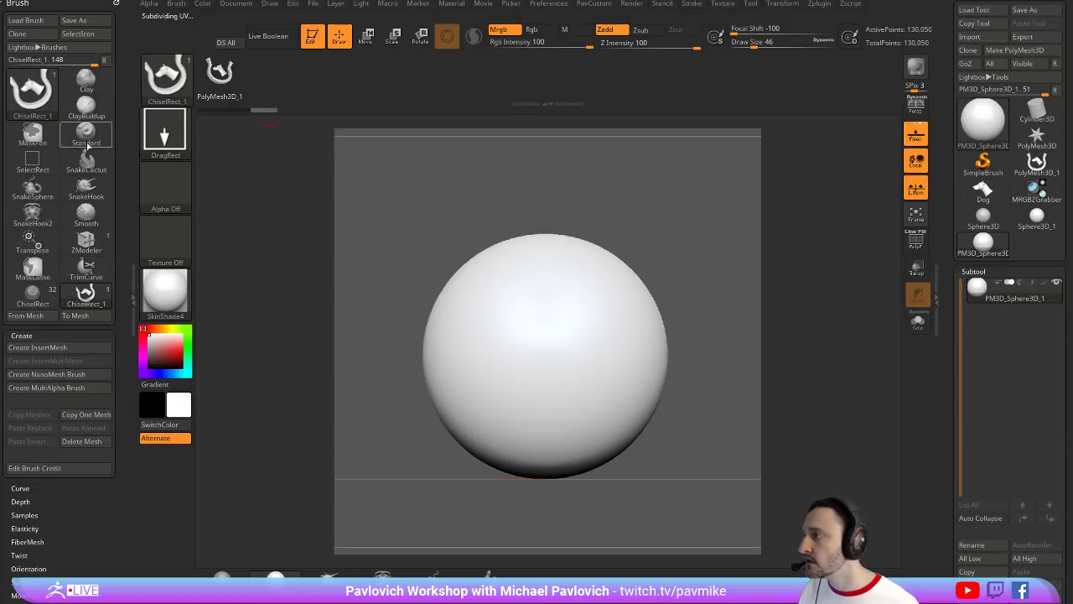
Append the sphere to the cloned brush, then reselect the horseshoe mesh and try a stamp on the sphere
{"action": "left_click", "coordinate": [25, 315]}
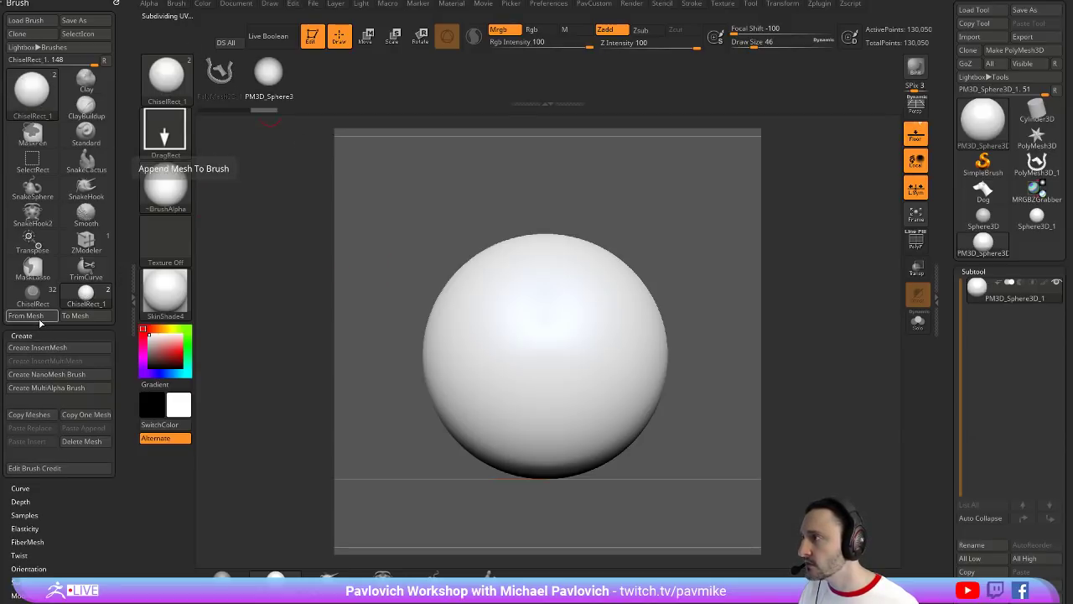
{"action": "left_click", "coordinate": [223, 81]}
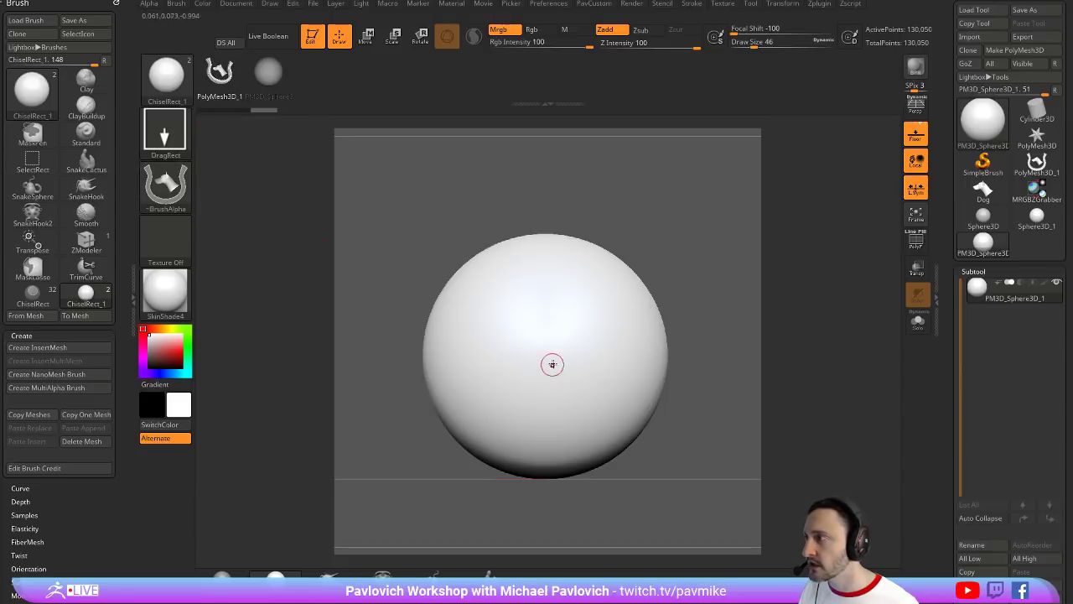
{"action": "mouse_move", "coordinate": [552, 364]}
{"action": "left_mouse_down"}
{"action": "mouse_move", "coordinate": [581, 354]}
{"action": "mouse_move", "coordinate": [692, 366]}
{"action": "mouse_move", "coordinate": [758, 348]}
{"action": "mouse_move", "coordinate": [729, 356]}
{"action": "mouse_move", "coordinate": [749, 335]}
{"action": "left_mouse_up"}
{"action": "key", "text": "ctrl+z"}
Set the Z Intensity to 38, then test a horseshoe emblem stamp on the sphere and undo it
{"action": "left_click_drag", "start_coordinate": [694, 46], "coordinate": [658, 48]}
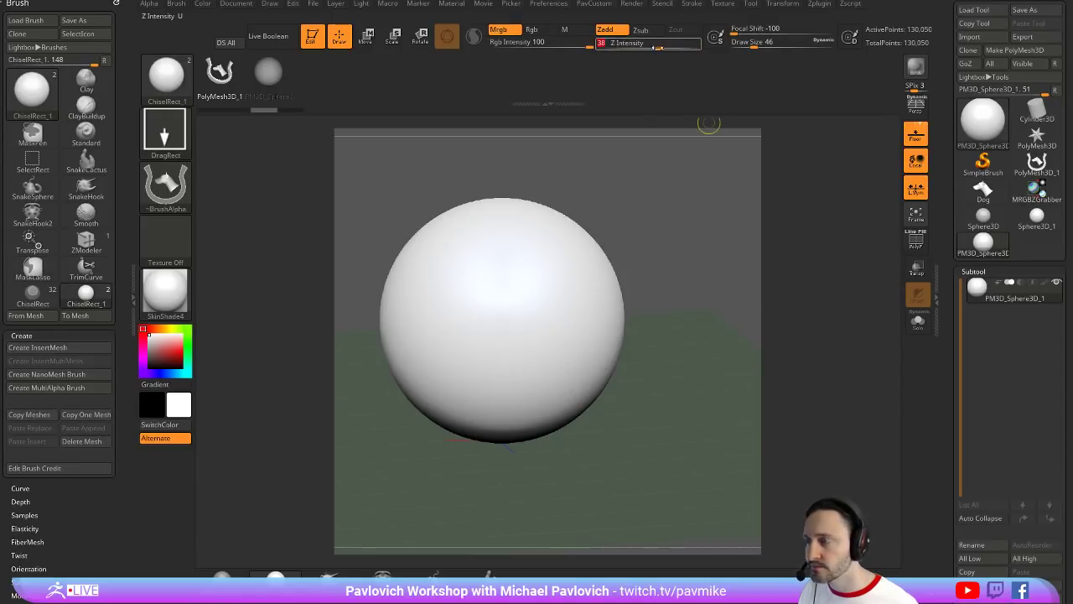
{"action": "left_click_drag", "start_coordinate": [508, 290], "coordinate": [563, 317]}
{"action": "left_click_drag", "start_coordinate": [655, 290], "coordinate": [686, 324]}
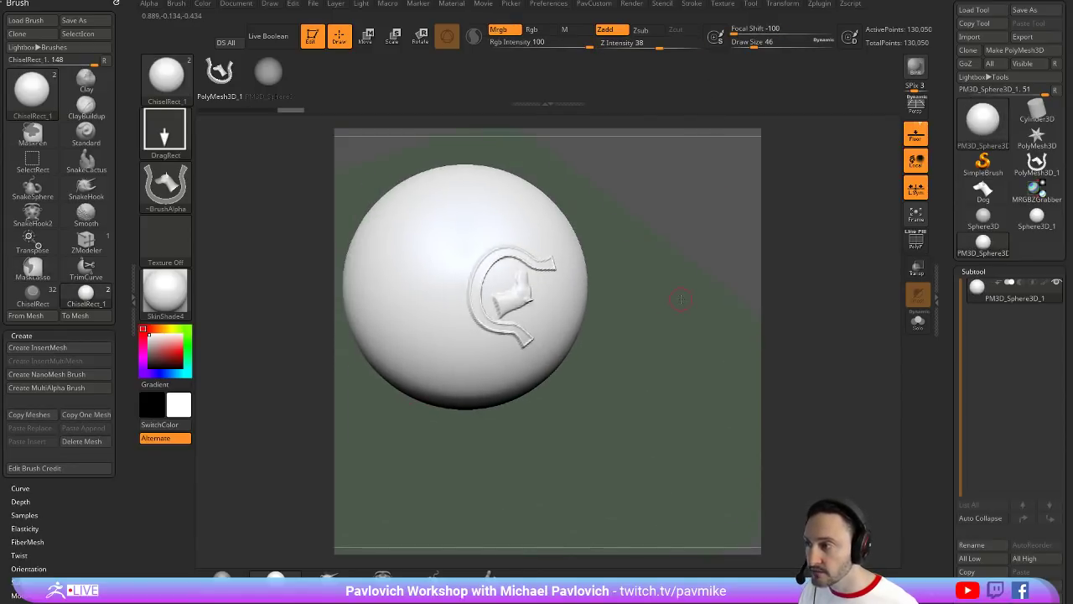
{"action": "key", "text": "ctrl+z"}
Subdivide the sphere twice more, then test the emblem stamp on the denser mesh and undo it
{"action": "key", "text": "ctrl+d"}
{"action": "key", "text": "ctrl+d"}
{"action": "left_click_drag", "start_coordinate": [506, 293], "coordinate": [573, 325]}
{"action": "mouse_move", "coordinate": [686, 250]}
{"action": "left_mouse_down", "text": "alt"}
{"action": "mouse_move", "coordinate": [693, 265]}
{"action": "mouse_move", "coordinate": [741, 277]}
{"action": "mouse_move", "coordinate": [730, 234]}
{"action": "mouse_move", "coordinate": [712, 226]}
{"action": "mouse_move", "coordinate": [725, 219]}
{"action": "left_mouse_up", "text": "alt"}
{"action": "key", "text": "ctrl+z"}
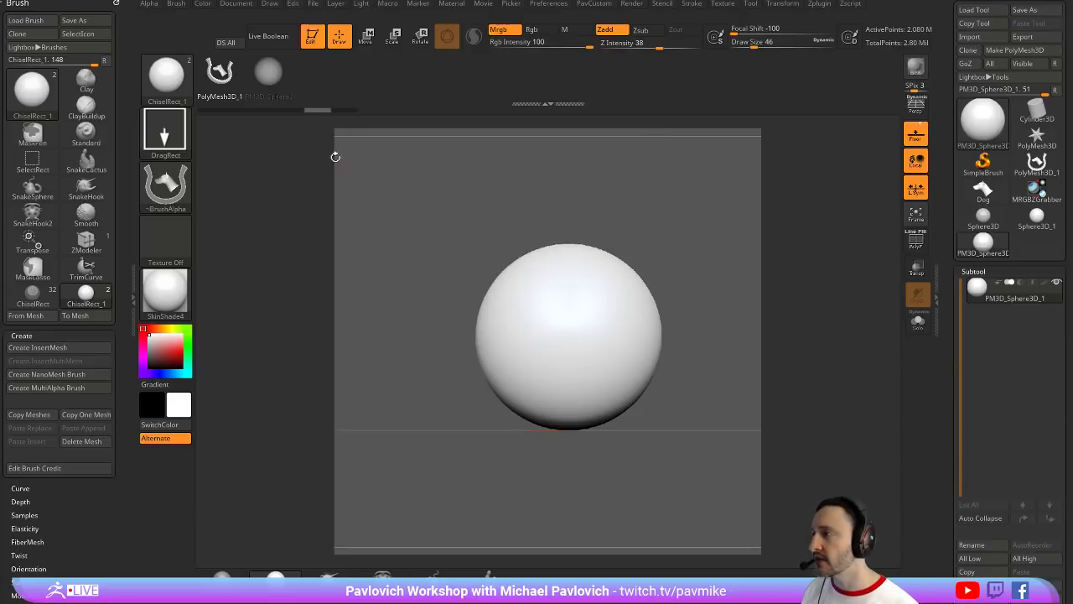
Set the brush's Draw Size to 77, then leave Edit mode and clear the sphere from the canvas
{"action": "key", "text": "s"}
{"action": "left_click", "coordinate": [830, 253]}
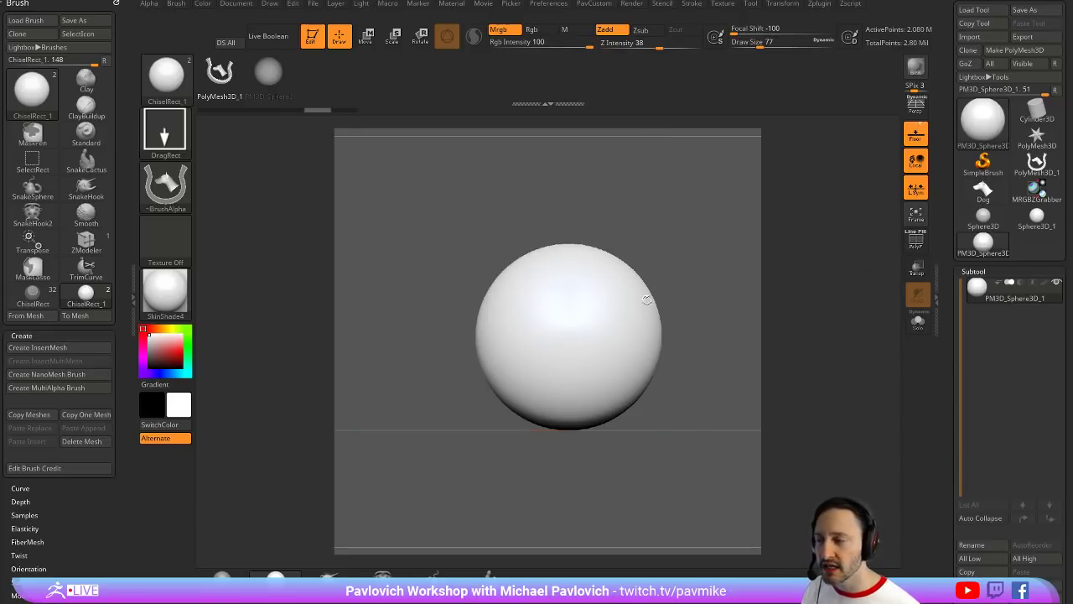
{"action": "key", "text": "t"}
{"action": "key", "text": "ctrl+n"}
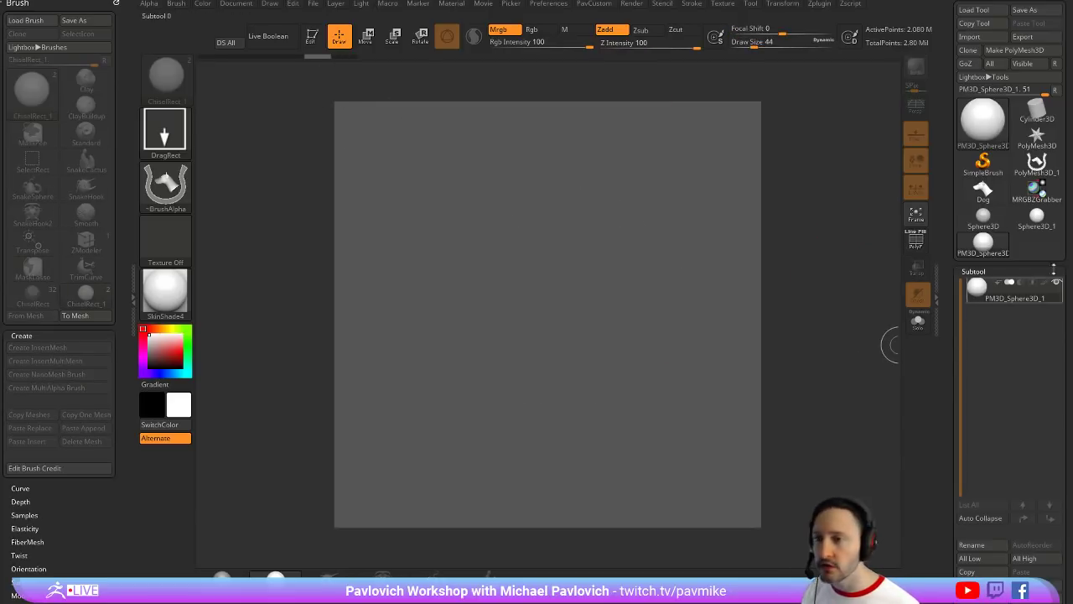
Draw a Plane3D primitive on the empty canvas and enter Edit mode
{"action": "left_click", "coordinate": [982, 163]}
{"action": "left_click", "coordinate": [983, 122]}
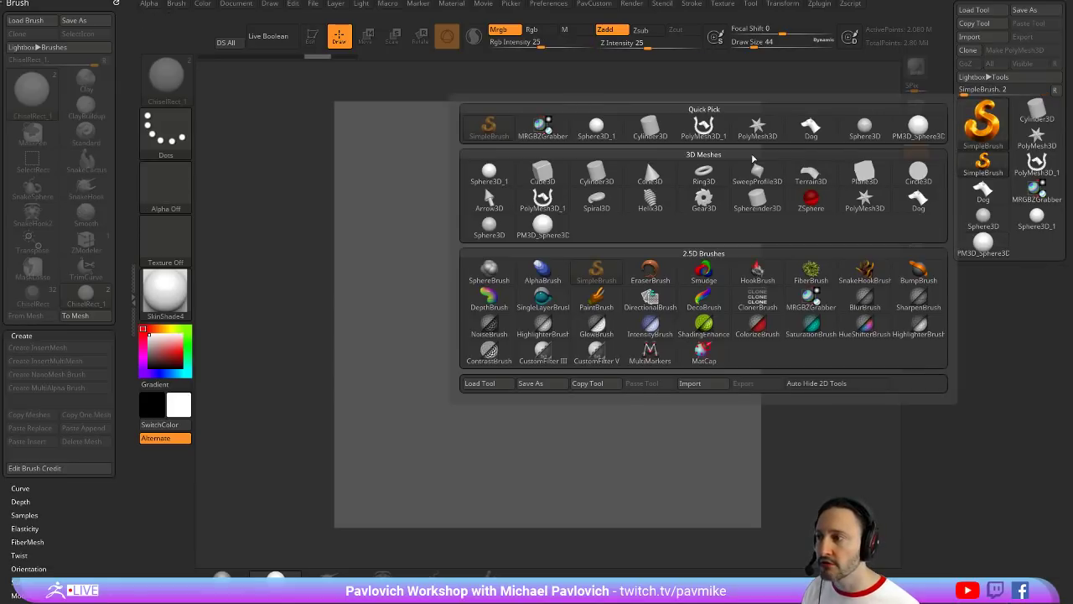
{"action": "left_click", "coordinate": [865, 174]}
{"action": "left_click_drag", "start_coordinate": [520, 325], "coordinate": [444, 110]}
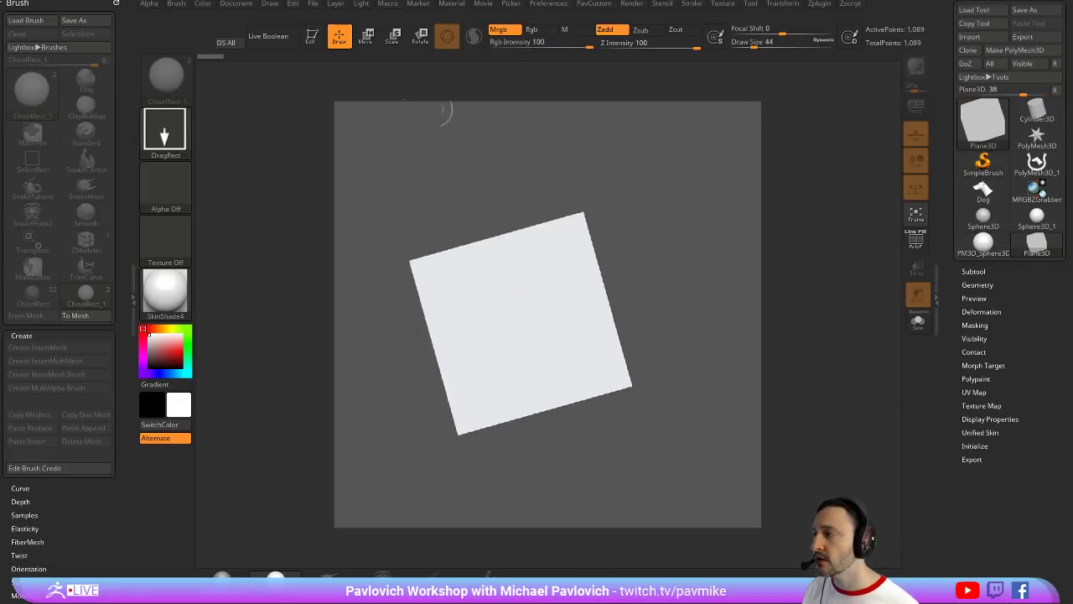
{"action": "key", "text": "t"}
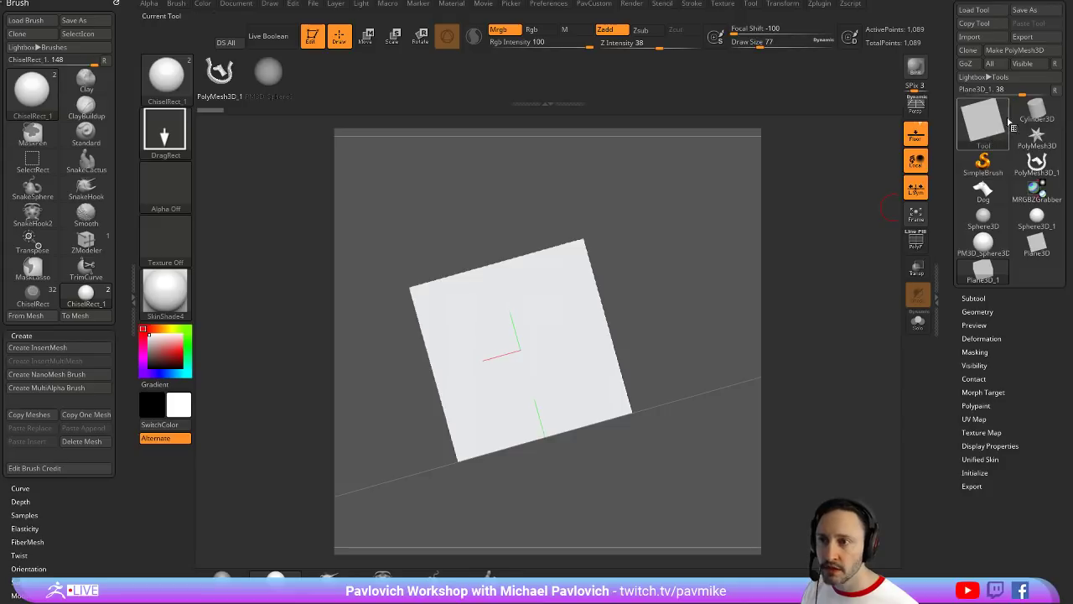
Convert the plane to a PolyMesh3D, show its polyframe, and frame it in a straight front view
{"action": "left_click", "coordinate": [1014, 49]}
{"action": "left_click", "coordinate": [916, 242]}
{"action": "left_click_drag", "start_coordinate": [759, 287], "coordinate": [747, 278], "text": "shift"}
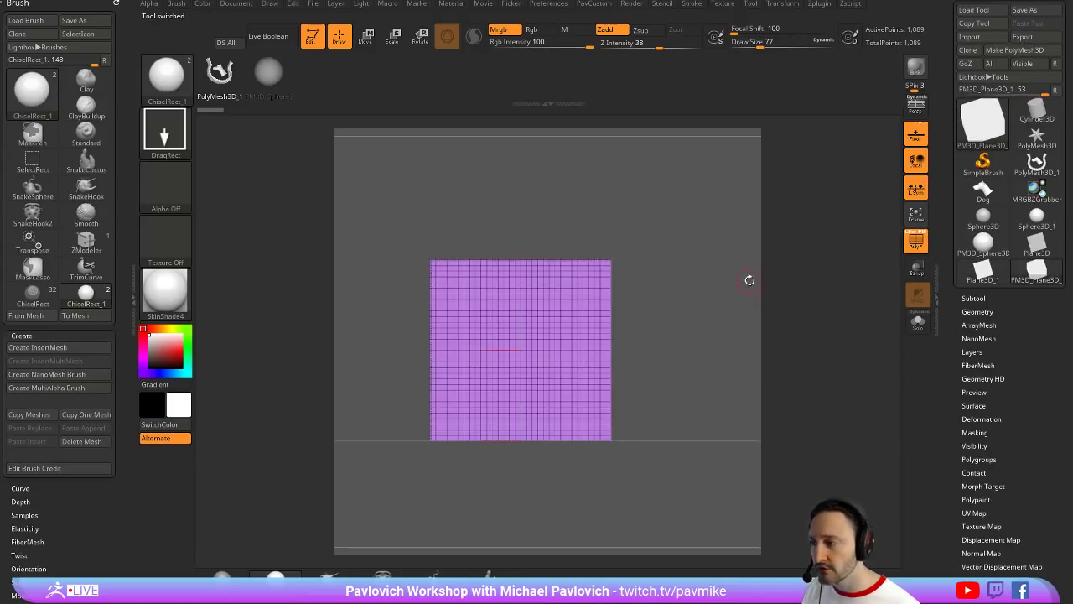
{"action": "key", "text": "f"}
Import pistol001.jpg as a texture and make it the current texture
{"action": "left_click", "coordinate": [722, 5]}
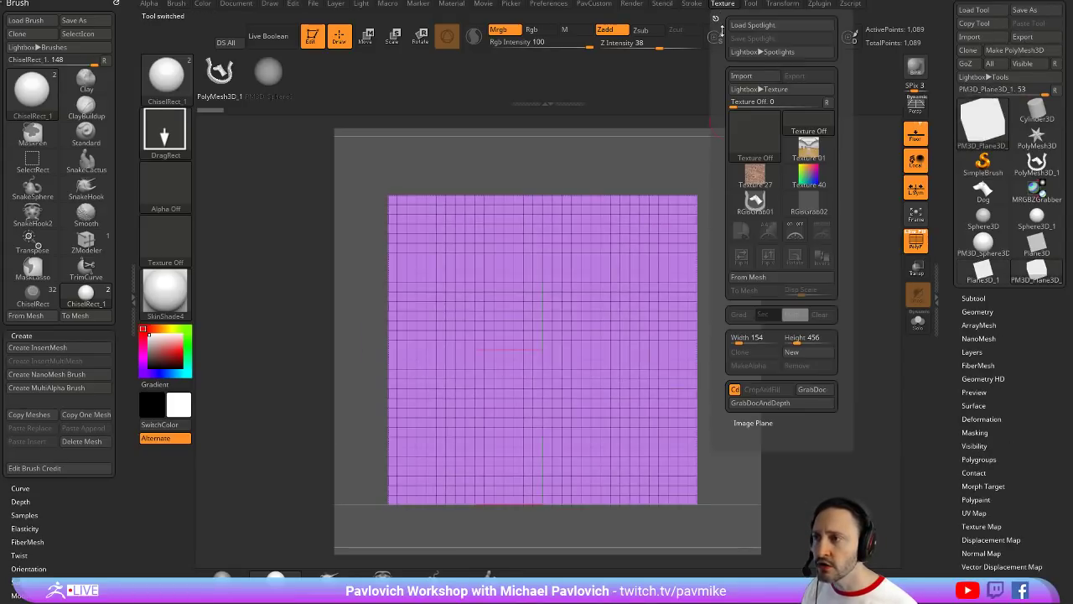
{"action": "left_click", "coordinate": [736, 76]}
{"action": "left_click", "coordinate": [225, 109]}
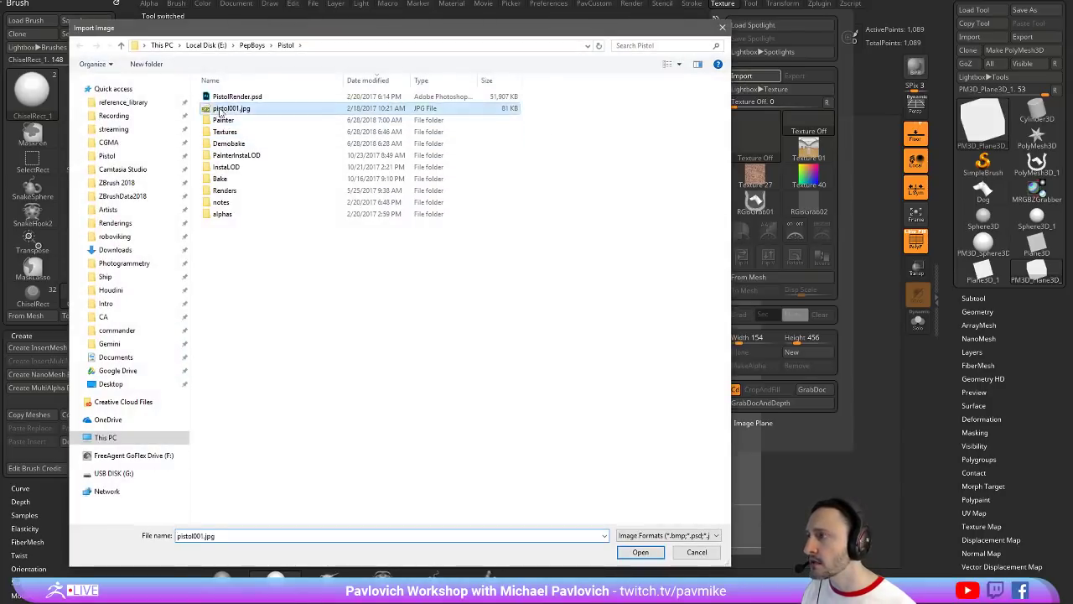
{"action": "double_click", "coordinate": [221, 110]}
{"action": "left_click", "coordinate": [728, 8]}
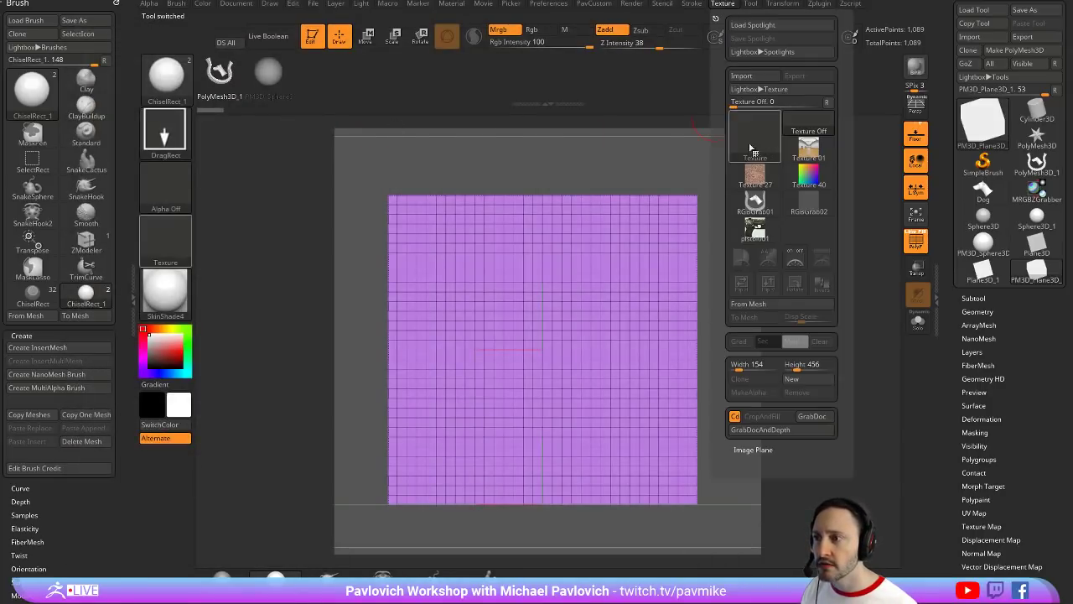
{"action": "left_click", "coordinate": [756, 231]}
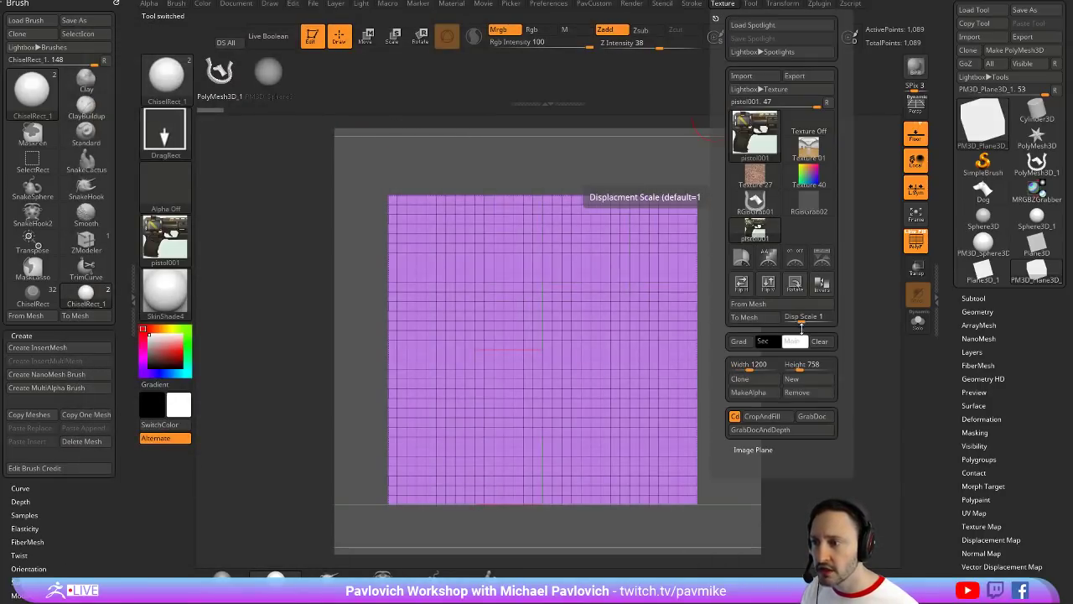
Assign the pistol001 texture as the plane's texture map and turn the view so the pistol is upright
{"action": "left_click", "coordinate": [951, 315]}
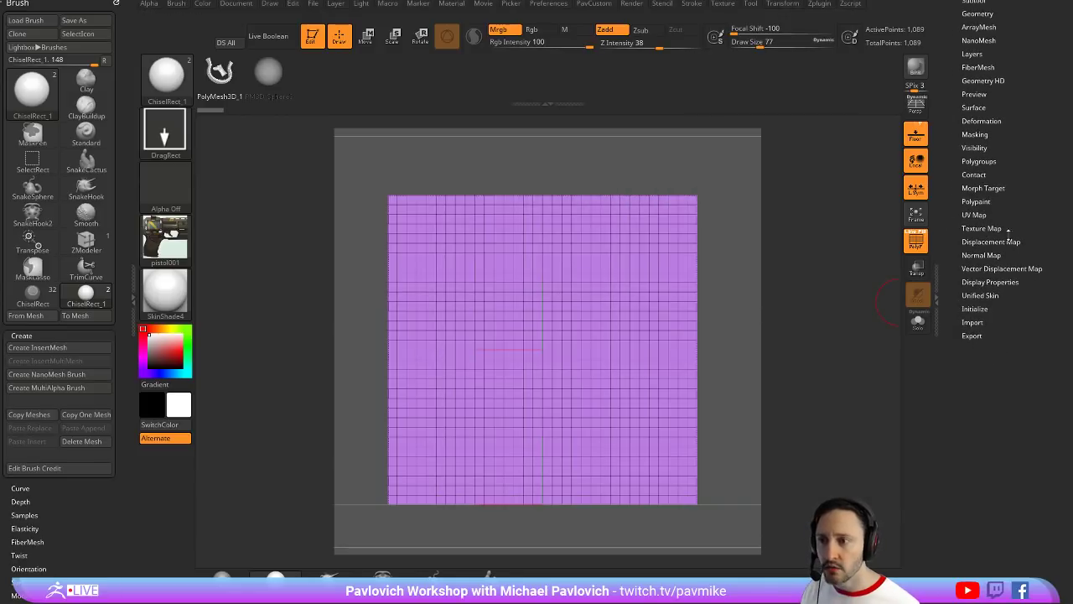
{"action": "left_click", "coordinate": [982, 228]}
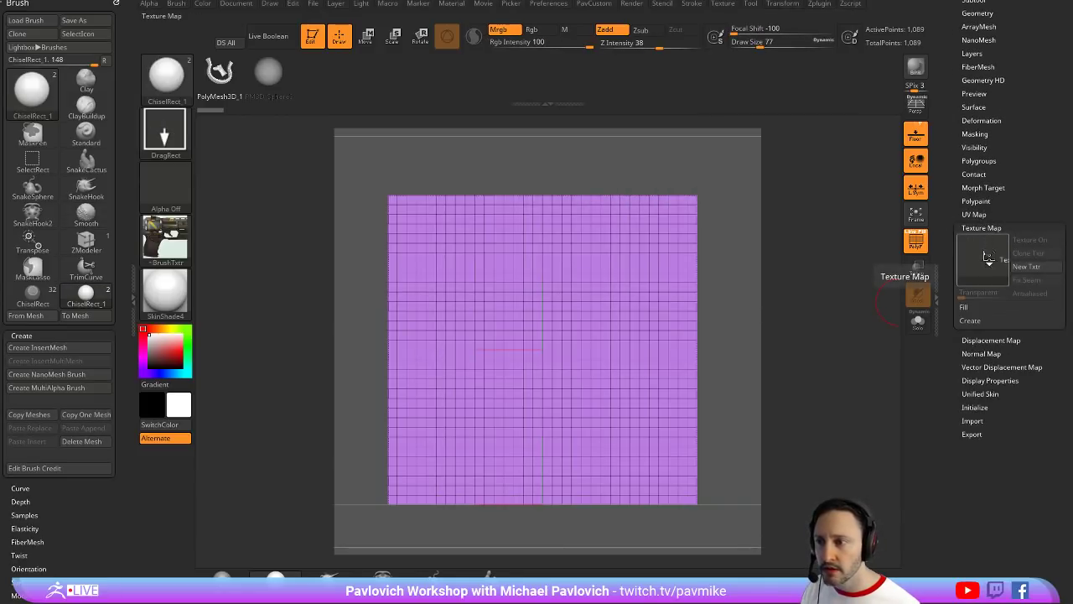
{"action": "left_click", "coordinate": [988, 258]}
{"action": "left_click", "coordinate": [918, 263]}
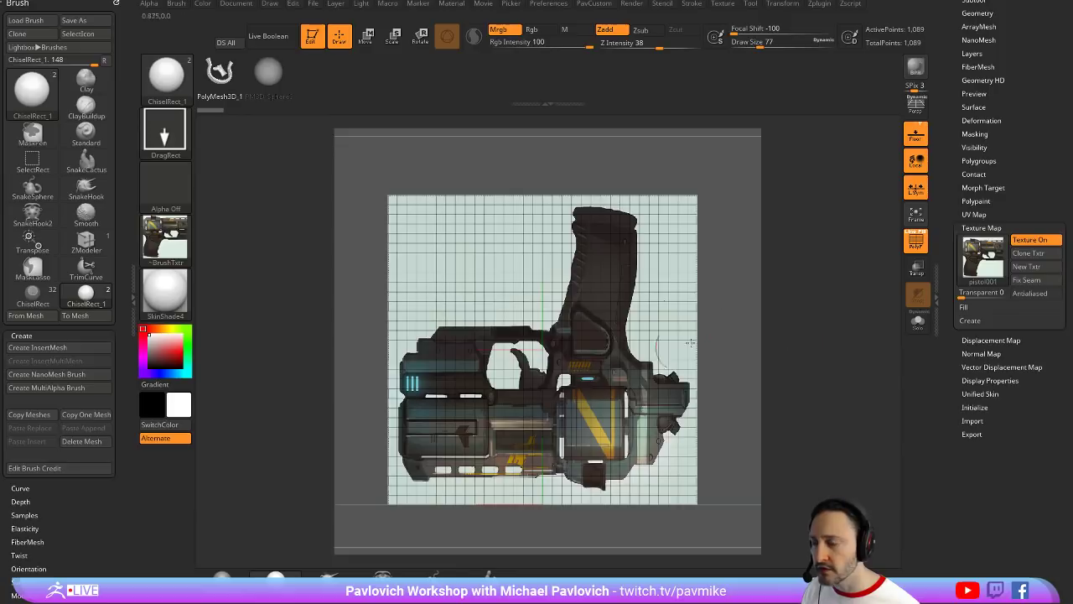
{"action": "left_click_drag", "start_coordinate": [744, 315], "coordinate": [764, 308]}
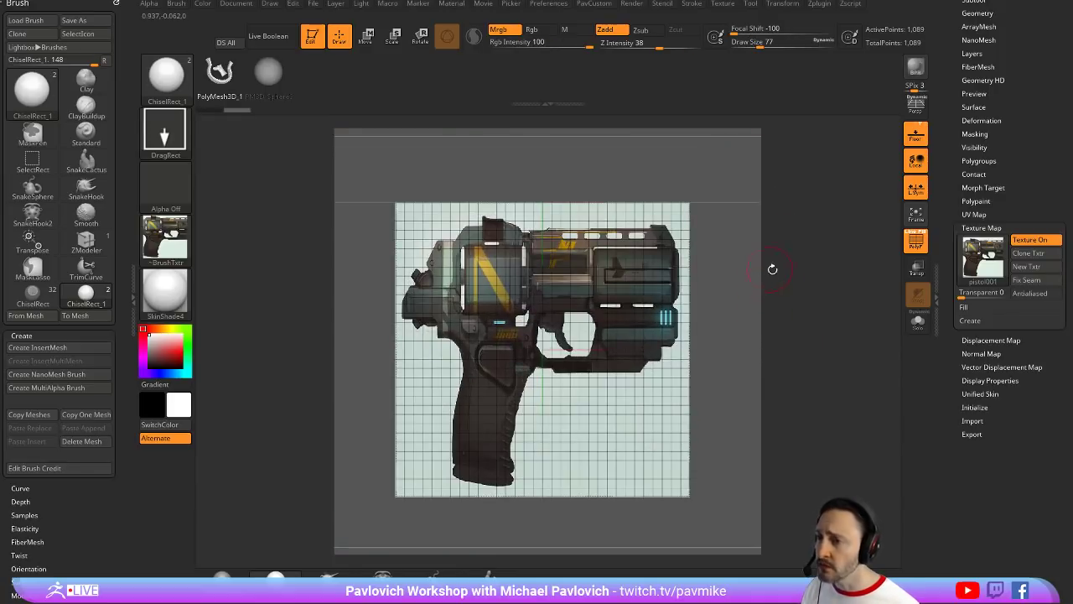
Convert the plane's pistol texture map to polypaint
{"action": "left_click", "coordinate": [975, 202]}
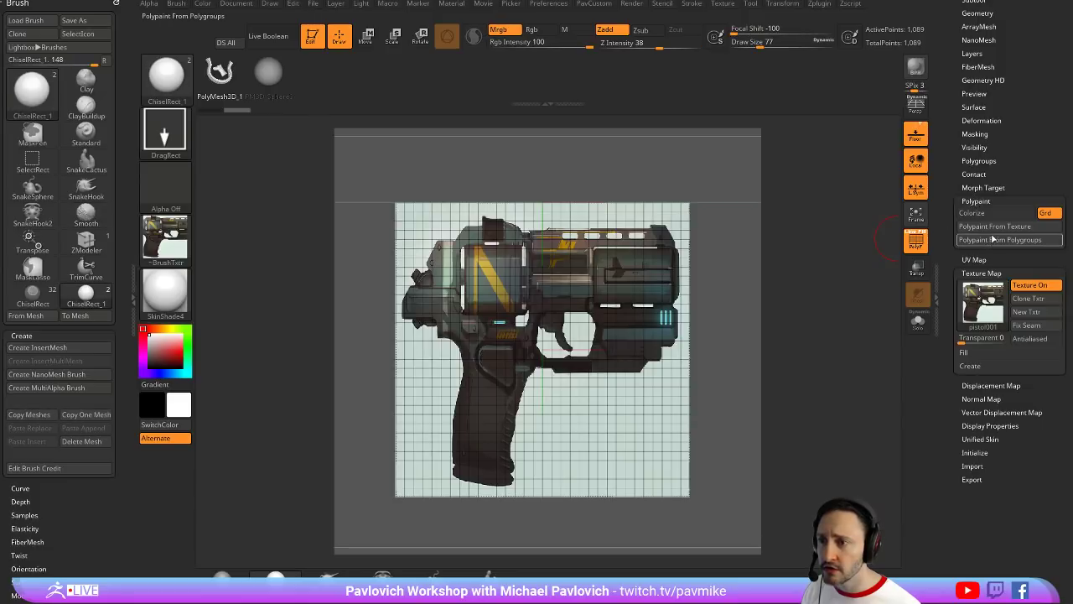
{"action": "left_click", "coordinate": [993, 240]}
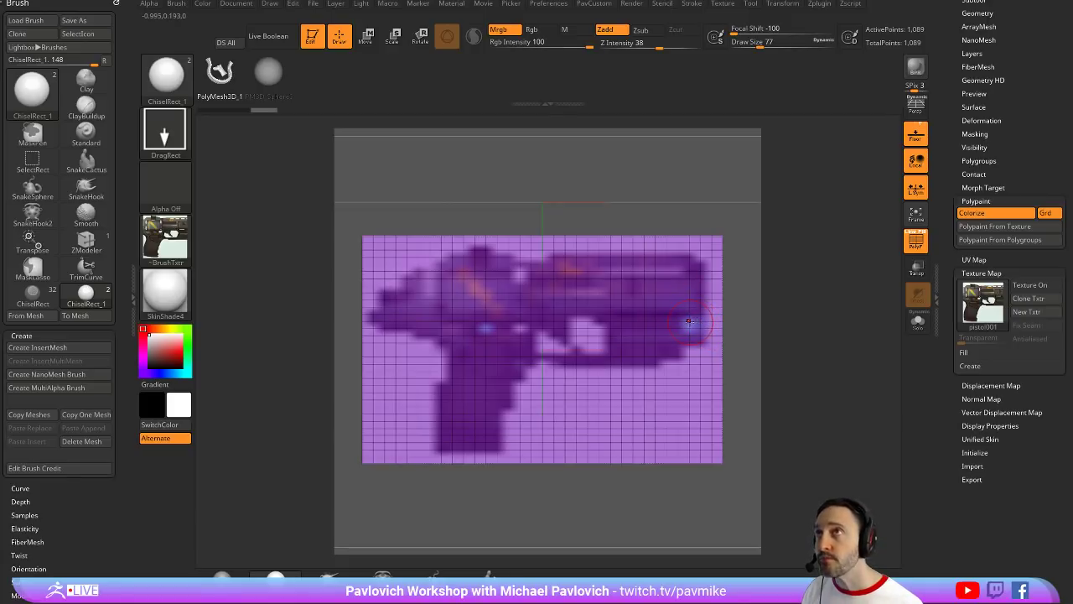
{"action": "mouse_move", "coordinate": [983, 314]}
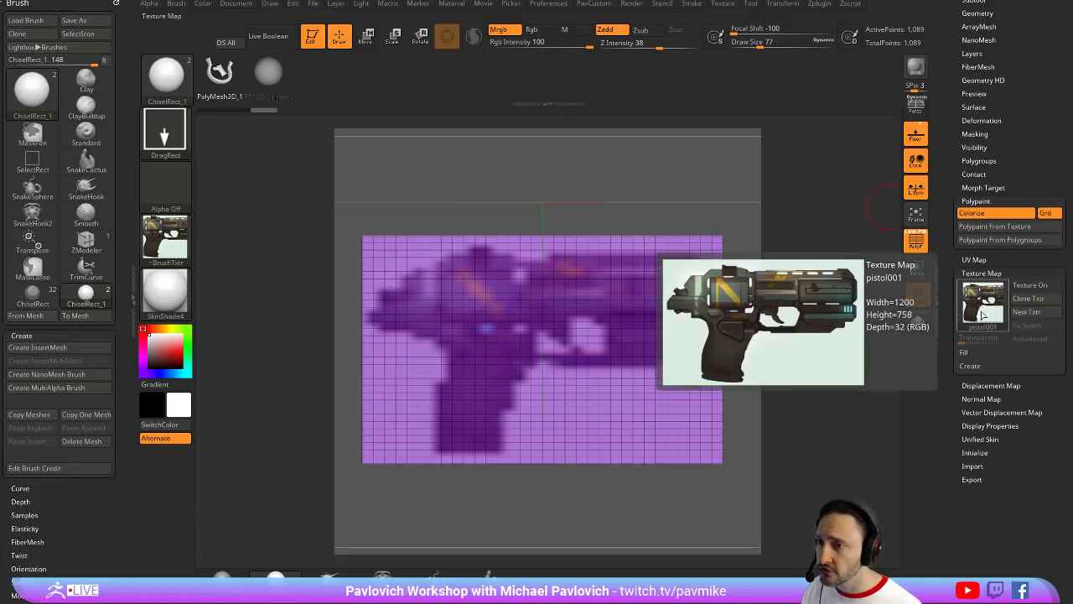
Turn the plane's pistol texture map back on and hide the polyframe
{"action": "left_click", "coordinate": [1038, 285]}
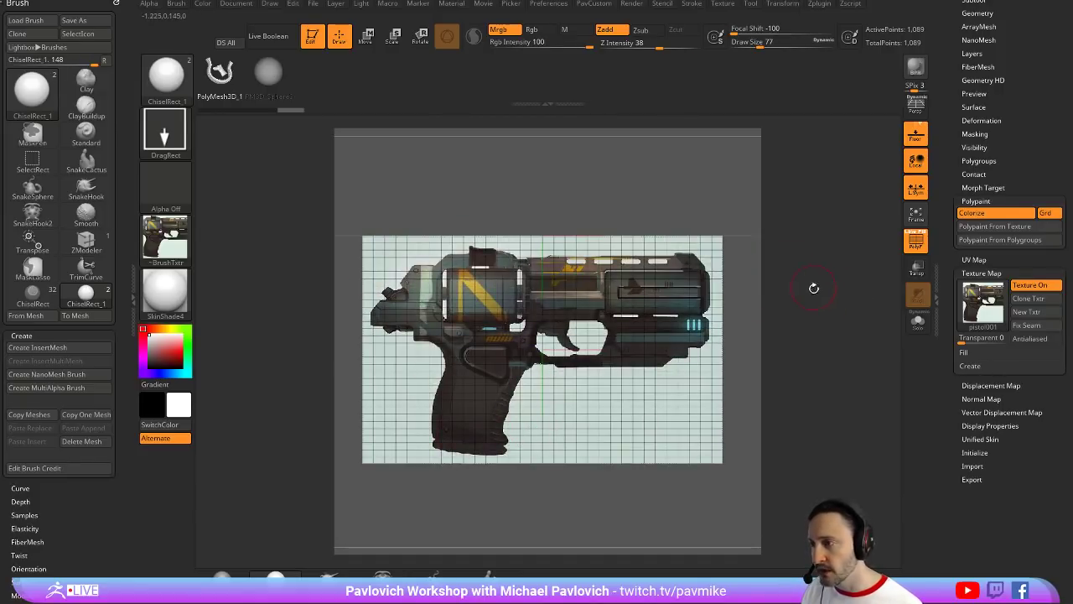
{"action": "mouse_move", "coordinate": [814, 289]}
{"action": "left_mouse_down"}
{"action": "mouse_move", "coordinate": [793, 259]}
{"action": "mouse_move", "coordinate": [838, 279]}
{"action": "mouse_move", "coordinate": [816, 294]}
{"action": "mouse_move", "coordinate": [721, 203]}
{"action": "mouse_move", "coordinate": [791, 298]}
{"action": "left_mouse_up"}
{"action": "left_click", "coordinate": [913, 248]}
{"action": "left_click_drag", "start_coordinate": [705, 289], "coordinate": [744, 325], "text": "alt"}
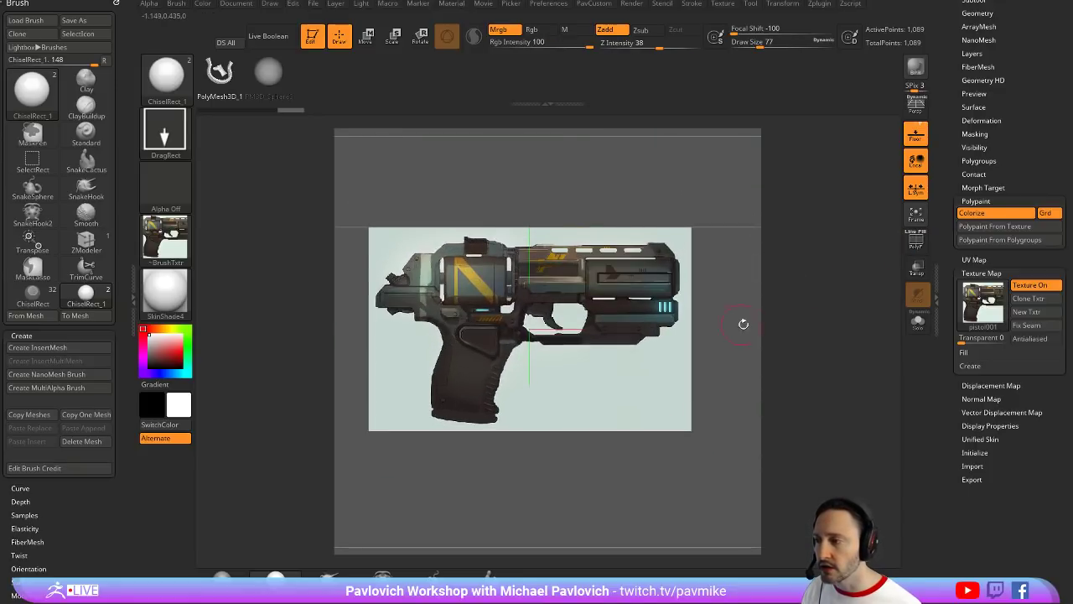
Clear the textured plane from the canvas, and draw the untextured Plane3D_1 in Edit mode
{"action": "left_click", "coordinate": [312, 36]}
{"action": "key", "text": "ctrl+n"}
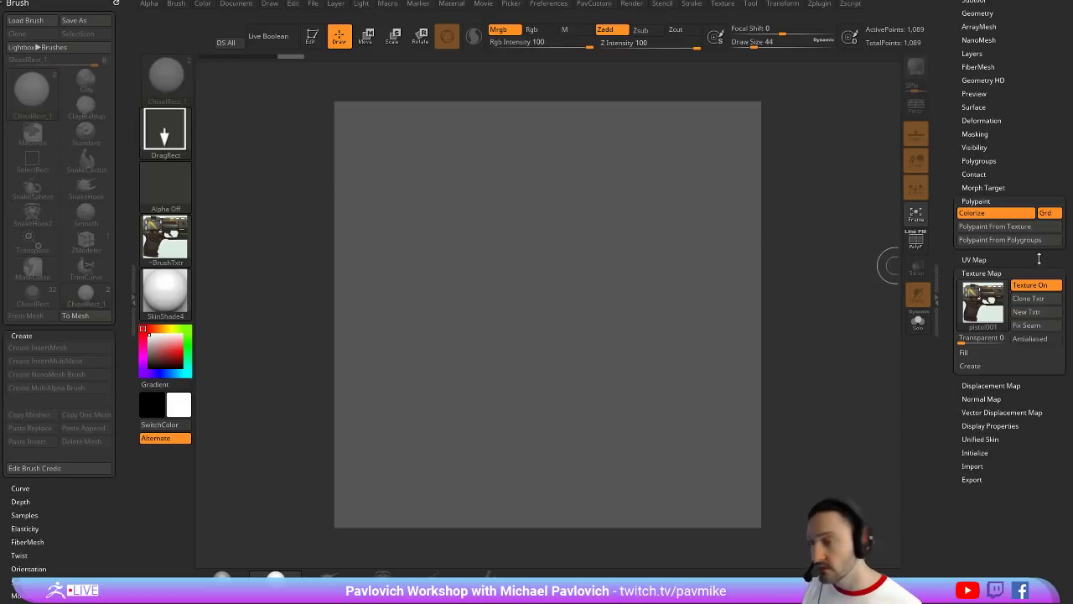
{"action": "scroll", "coordinate": [1005, 209], "scroll_direction": "up", "scroll_amount": 5}
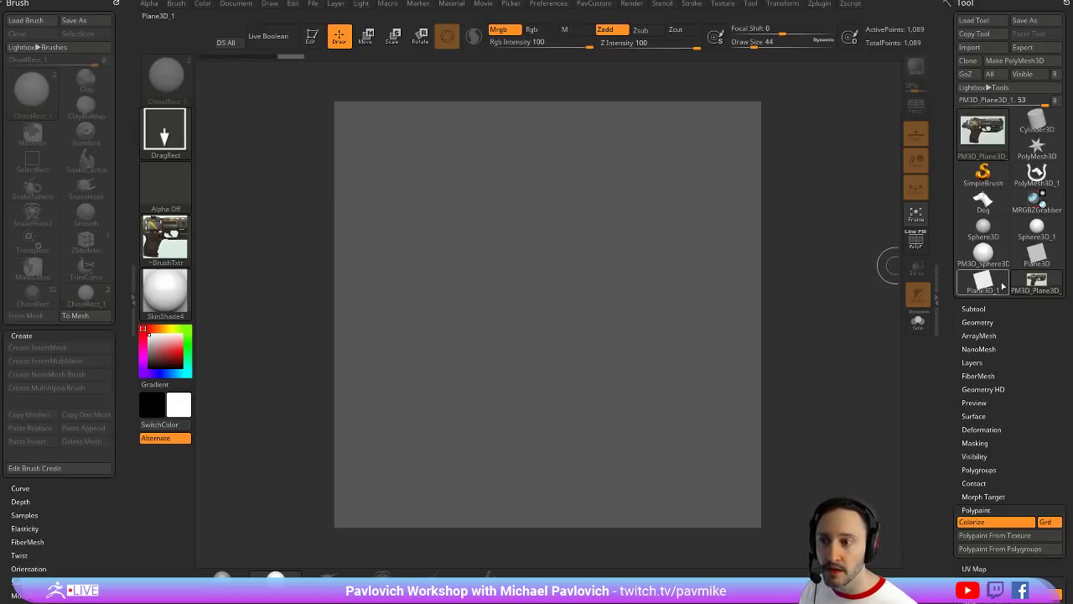
{"action": "left_click", "coordinate": [982, 281]}
{"action": "left_click_drag", "start_coordinate": [500, 315], "coordinate": [388, 187]}
{"action": "left_click", "coordinate": [310, 43]}
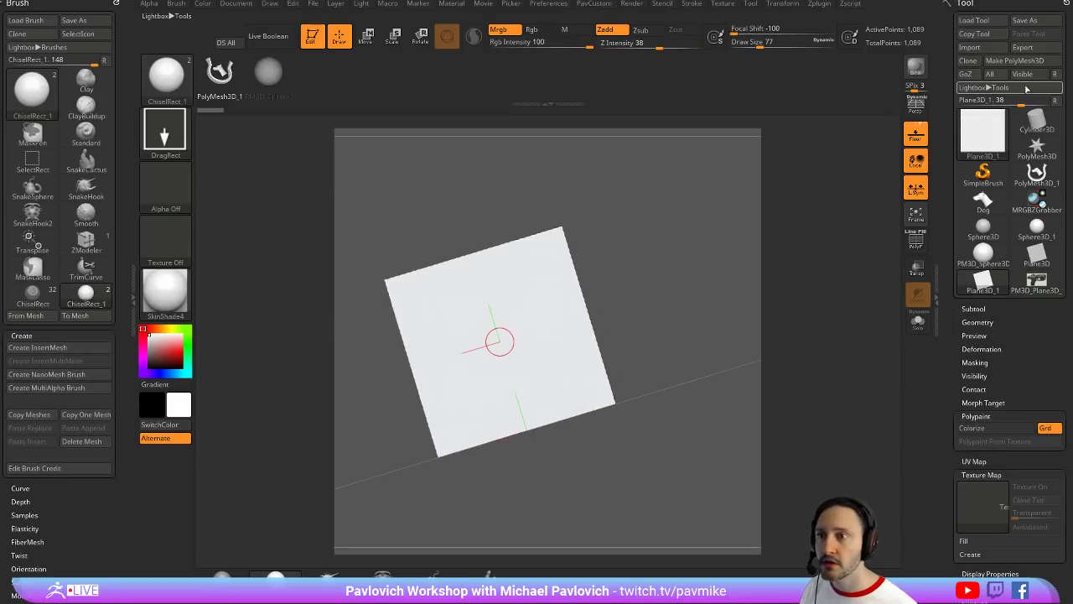
Convert the new plane to a PolyMesh3D and snap it to a straight front view
{"action": "left_click", "coordinate": [1008, 61]}
{"action": "left_click_drag", "start_coordinate": [719, 282], "coordinate": [715, 285], "text": "shift"}
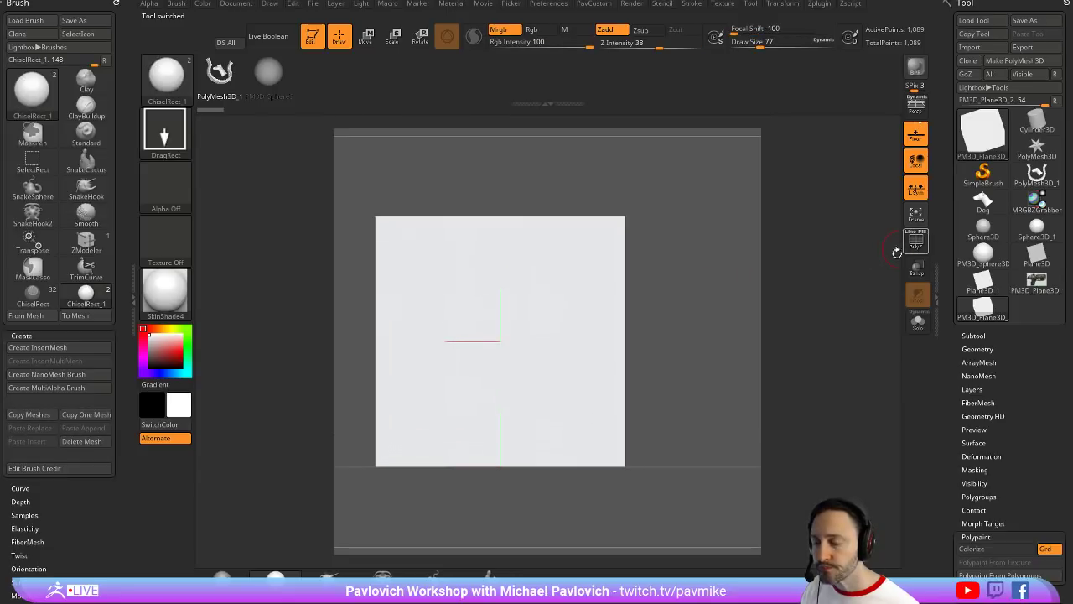
{"action": "left_click_drag", "start_coordinate": [896, 252], "coordinate": [926, 232], "text": "alt"}
Collapse the plane's Polypaint settings and open its Surface settings
{"action": "left_click_drag", "start_coordinate": [955, 353], "coordinate": [953, 228]}
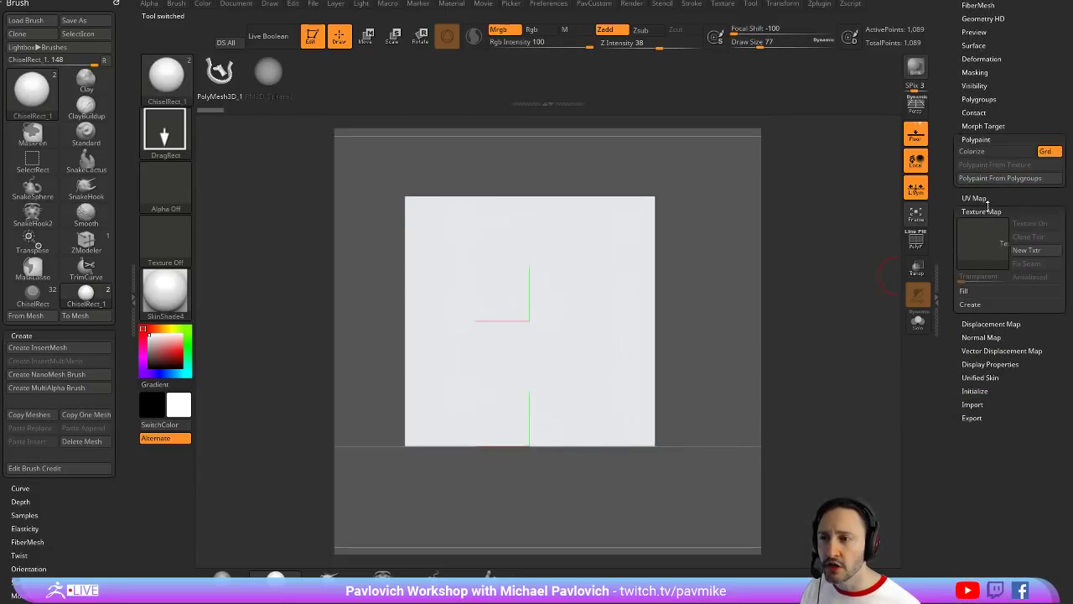
{"action": "key", "text": "shift"}
{"action": "left_click", "coordinate": [976, 139], "text": "shift"}
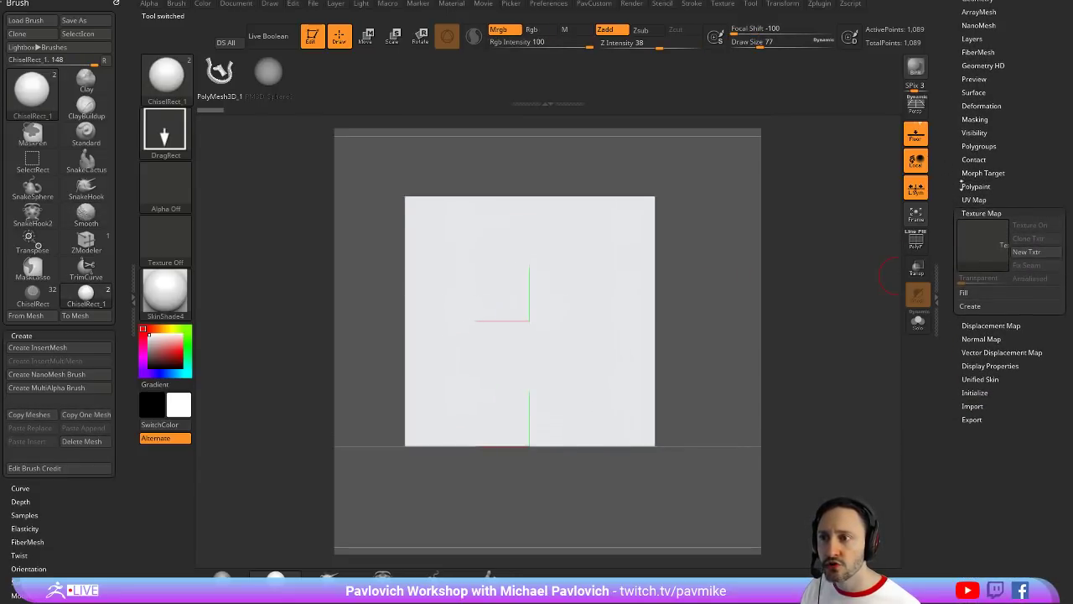
{"action": "scroll", "coordinate": [979, 151], "scroll_direction": "up", "scroll_amount": 2}
{"action": "left_click", "coordinate": [973, 90]}
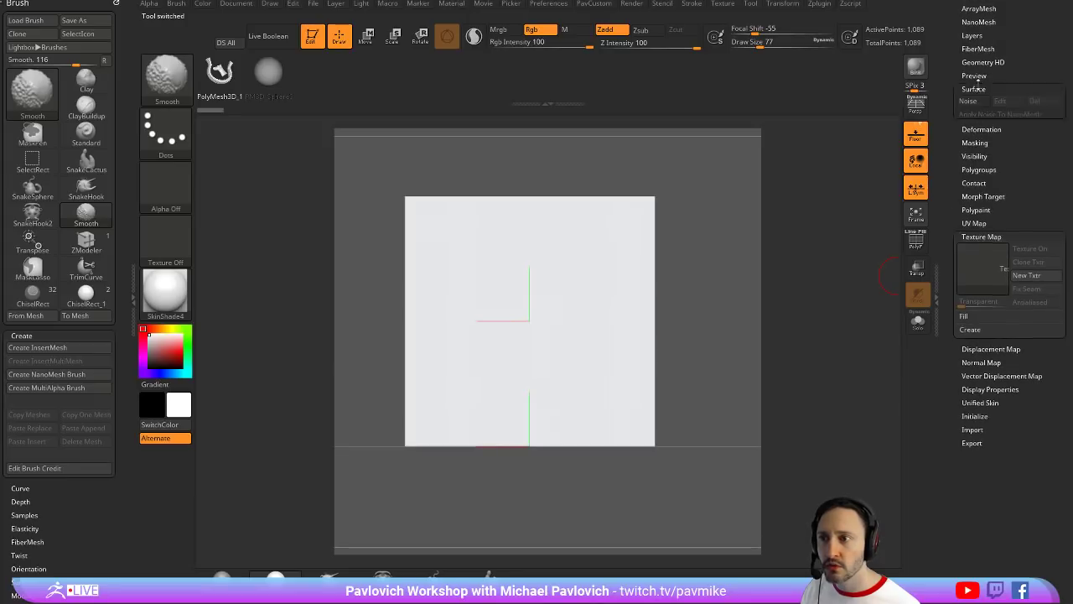
Open and cancel the surface NoiseMaker, and make the ZGrab01 horseshoe alpha current
{"action": "left_click", "coordinate": [970, 101]}
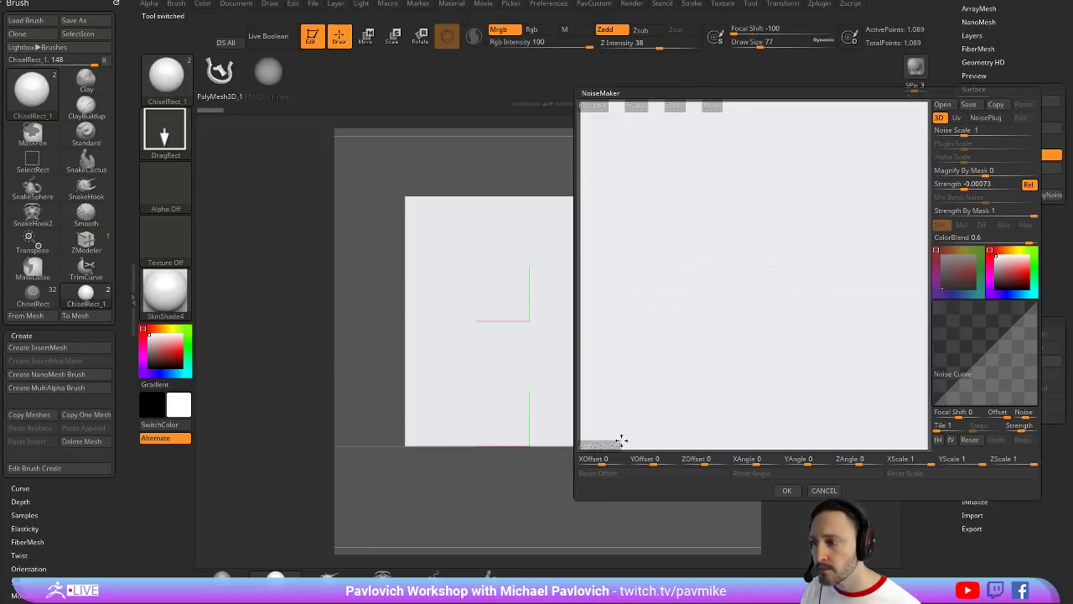
{"action": "left_click", "coordinate": [824, 489]}
{"action": "left_click", "coordinate": [168, 201]}
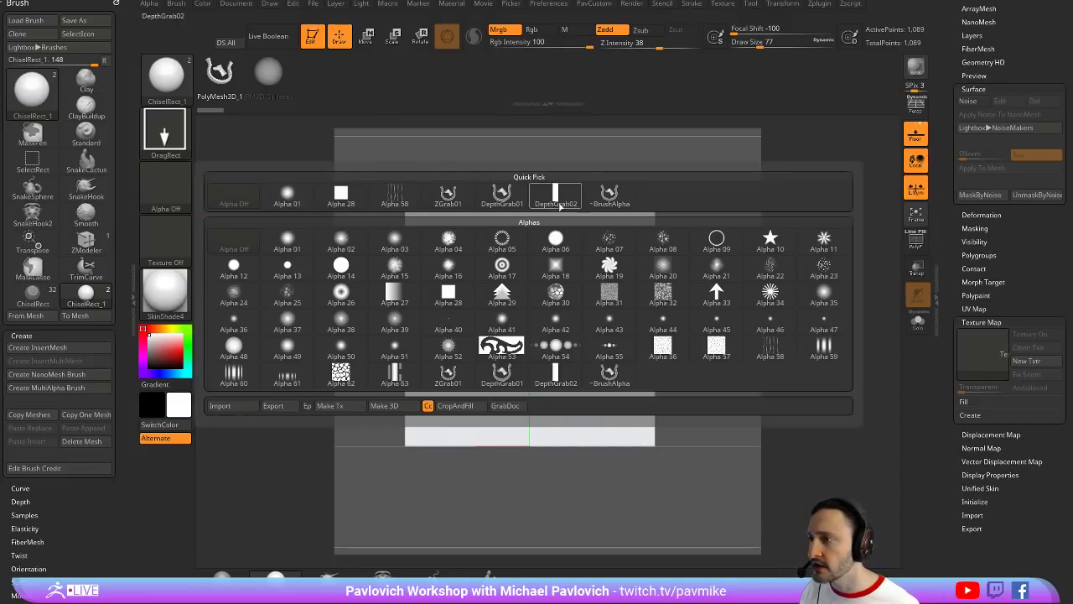
{"action": "left_click", "coordinate": [449, 198]}
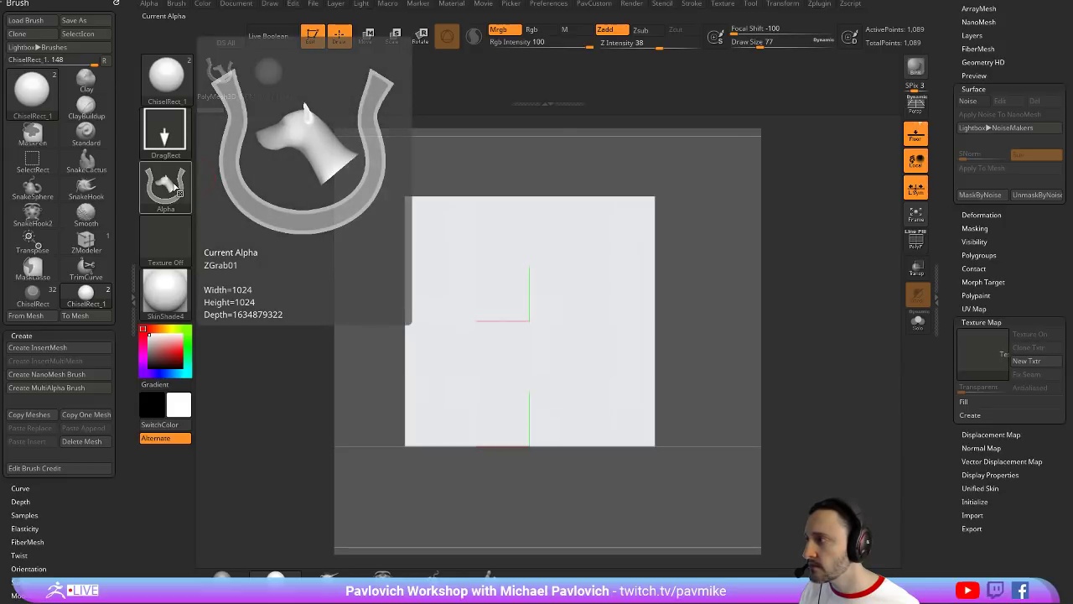
Export the ZGrab01 alpha to the Desktop as a Photoshop PSD with a name beginning with "dogh"
{"action": "left_click", "coordinate": [172, 187]}
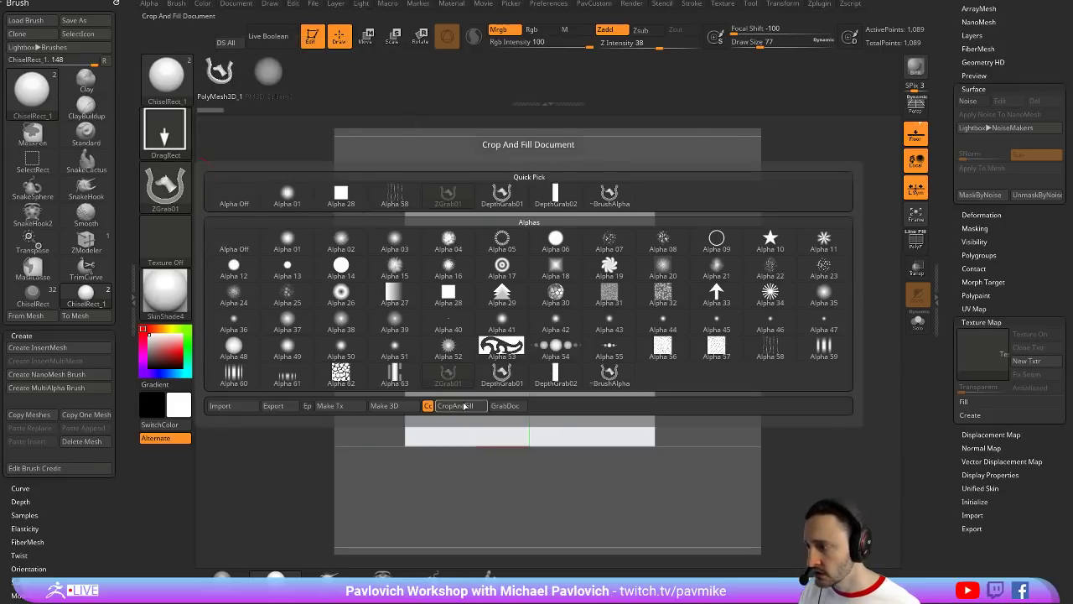
{"action": "left_click", "coordinate": [277, 405]}
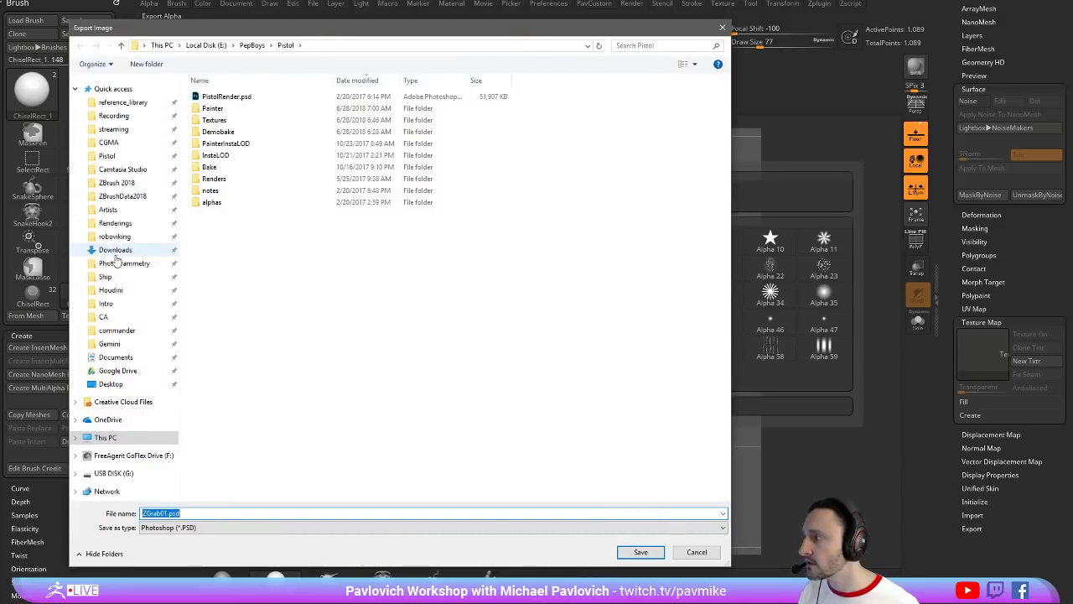
{"action": "left_click", "coordinate": [114, 384]}
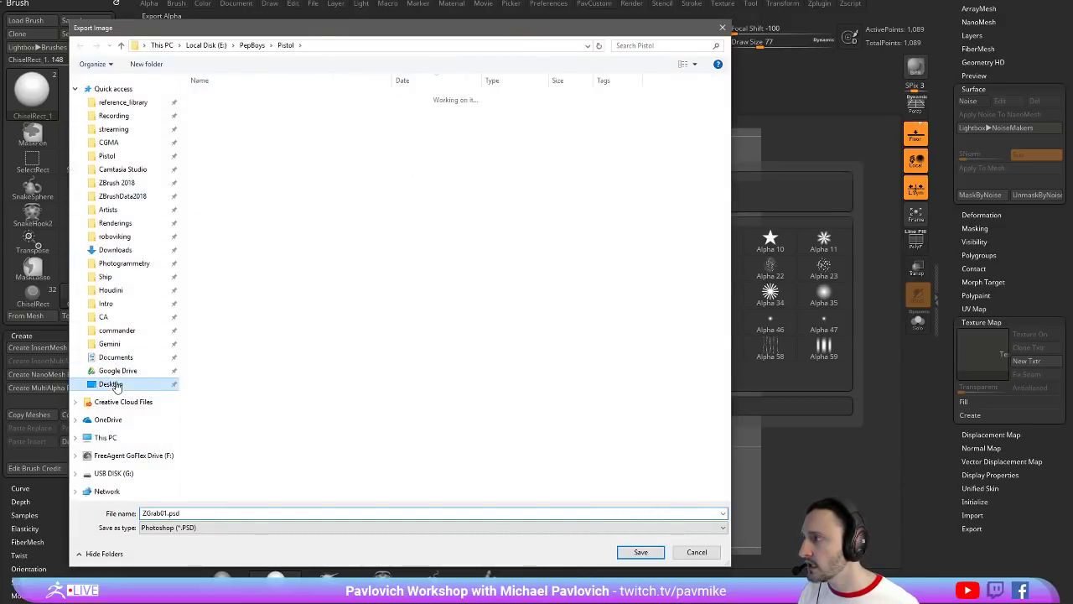
{"action": "left_click", "coordinate": [250, 512]}
{"action": "type", "text": "bright"}
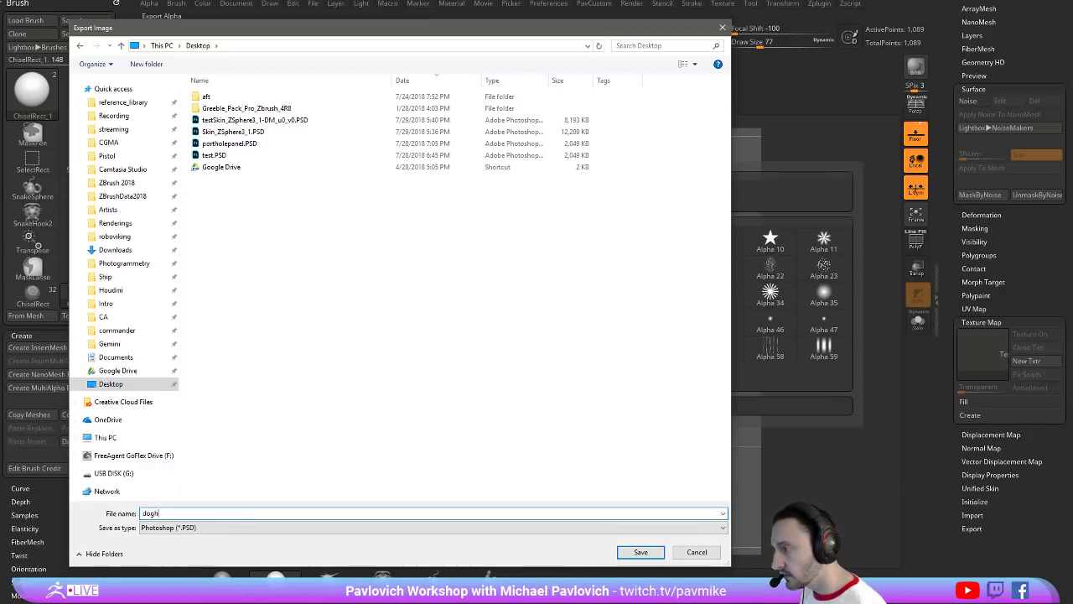
{"action": "key", "text": "Return"}
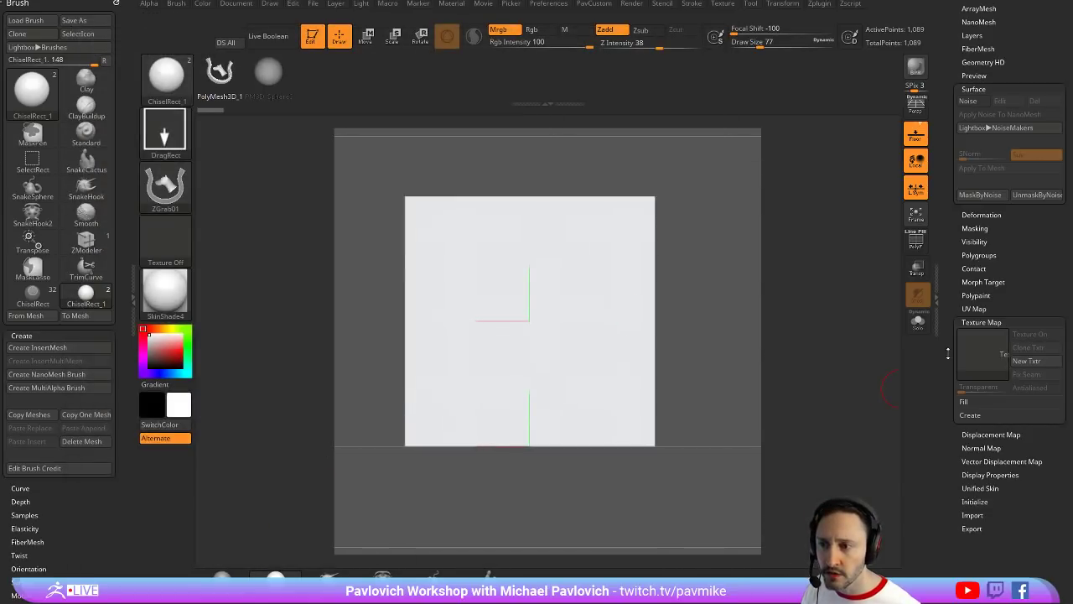
Open the surface NoiseMaker for the plane and load doghead.PSD from the Desktop as the noise alpha
{"action": "left_click", "coordinate": [980, 322]}
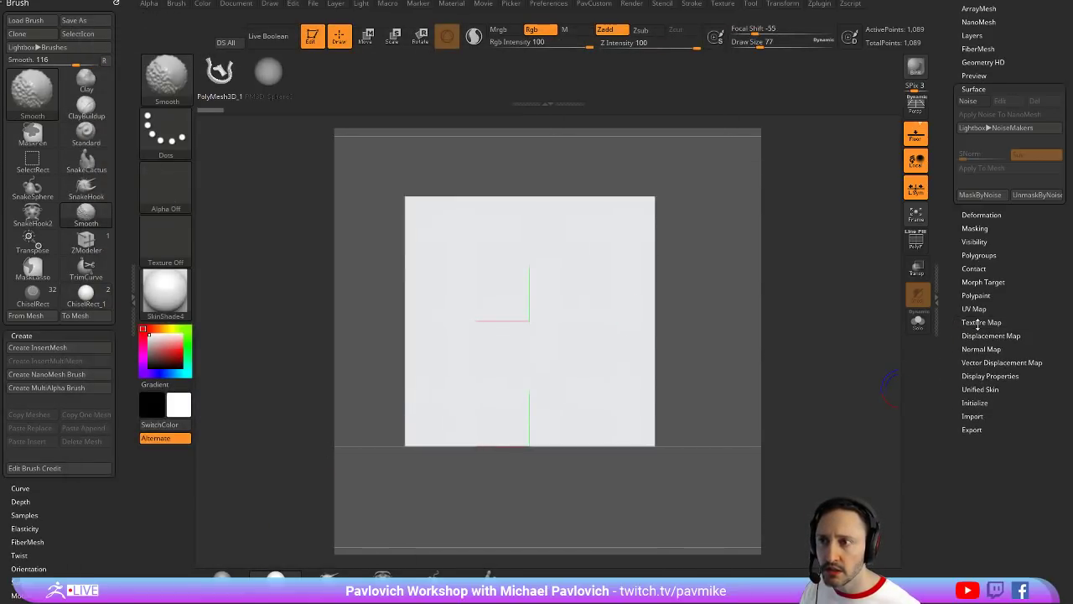
{"action": "left_click", "coordinate": [968, 100]}
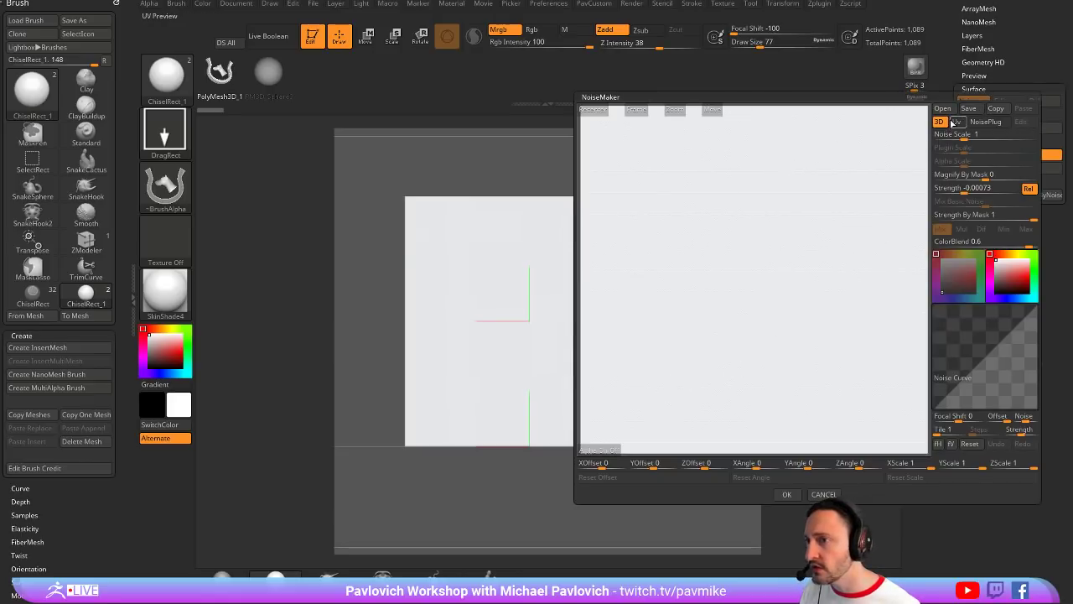
{"action": "mouse_move", "coordinate": [781, 254]}
{"action": "left_mouse_down"}
{"action": "mouse_move", "coordinate": [771, 271]}
{"action": "mouse_move", "coordinate": [782, 261]}
{"action": "left_mouse_up"}
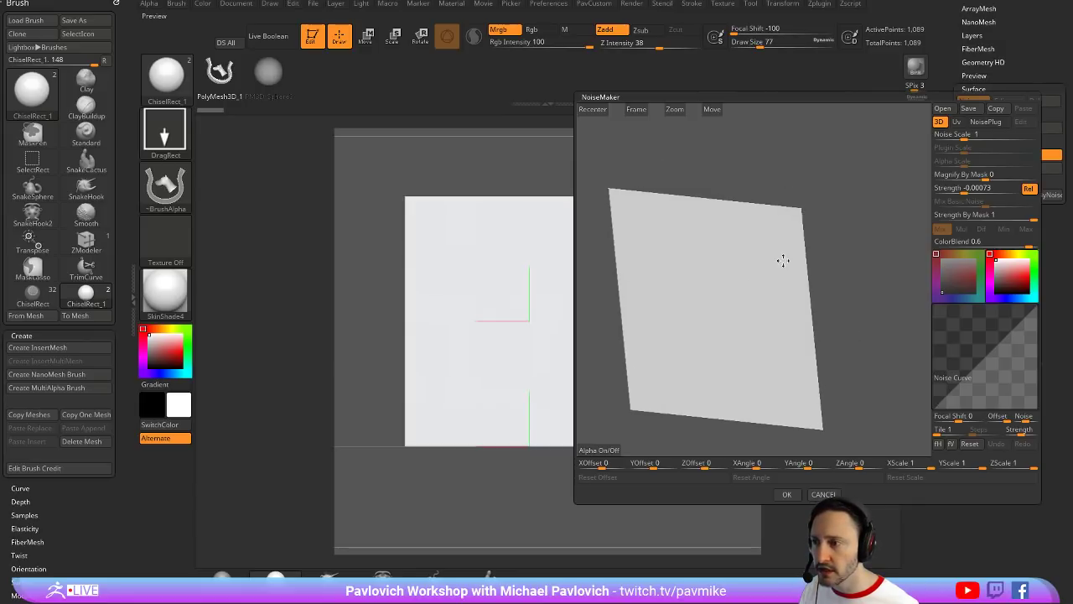
{"action": "left_click_drag", "start_coordinate": [766, 300], "coordinate": [788, 220]}
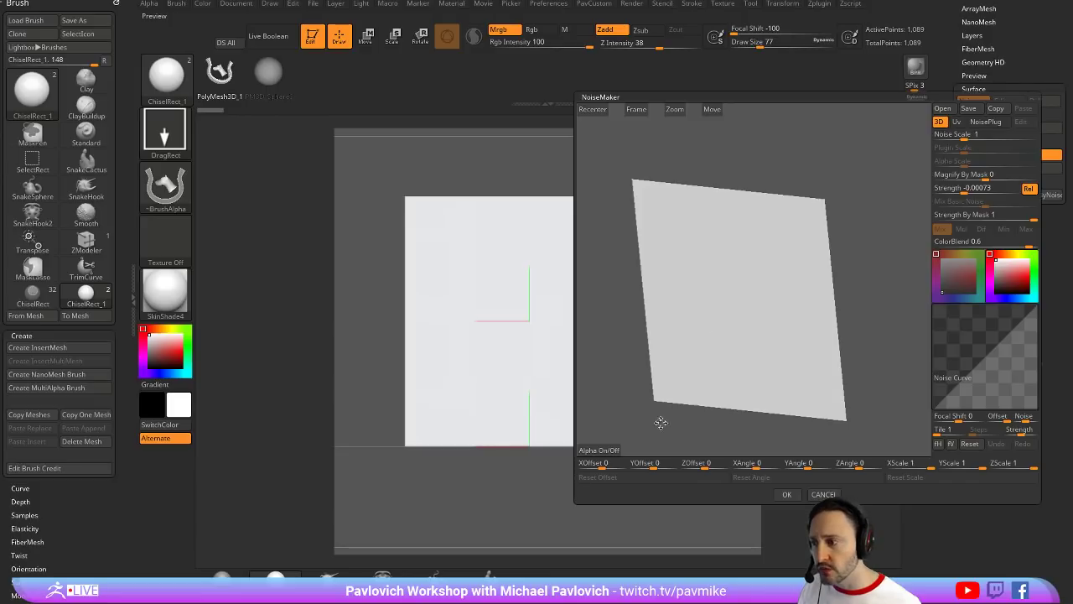
{"action": "left_click", "coordinate": [603, 451]}
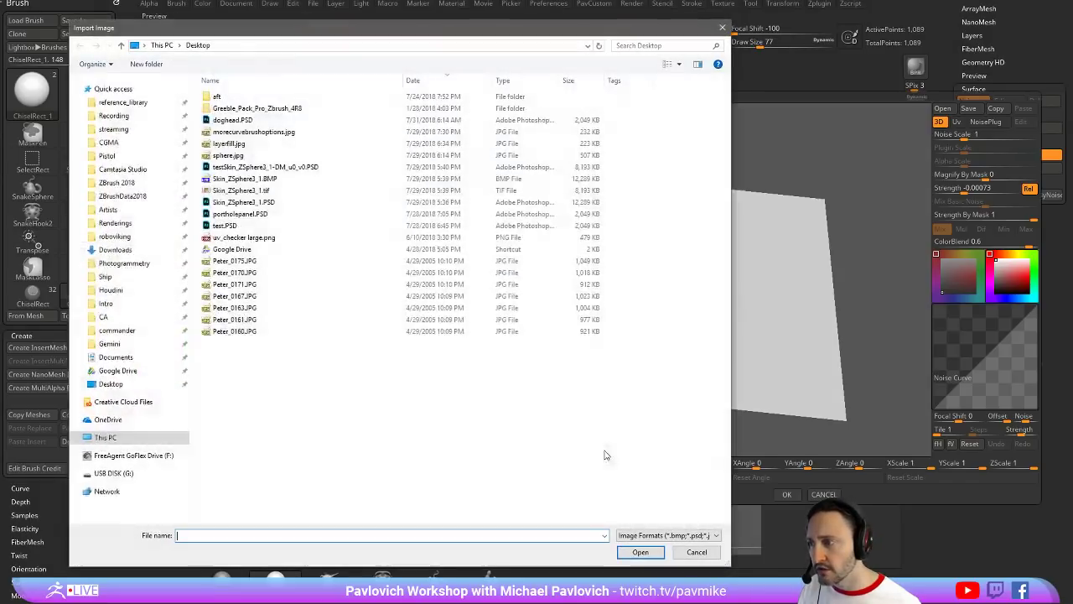
{"action": "double_click", "coordinate": [280, 119]}
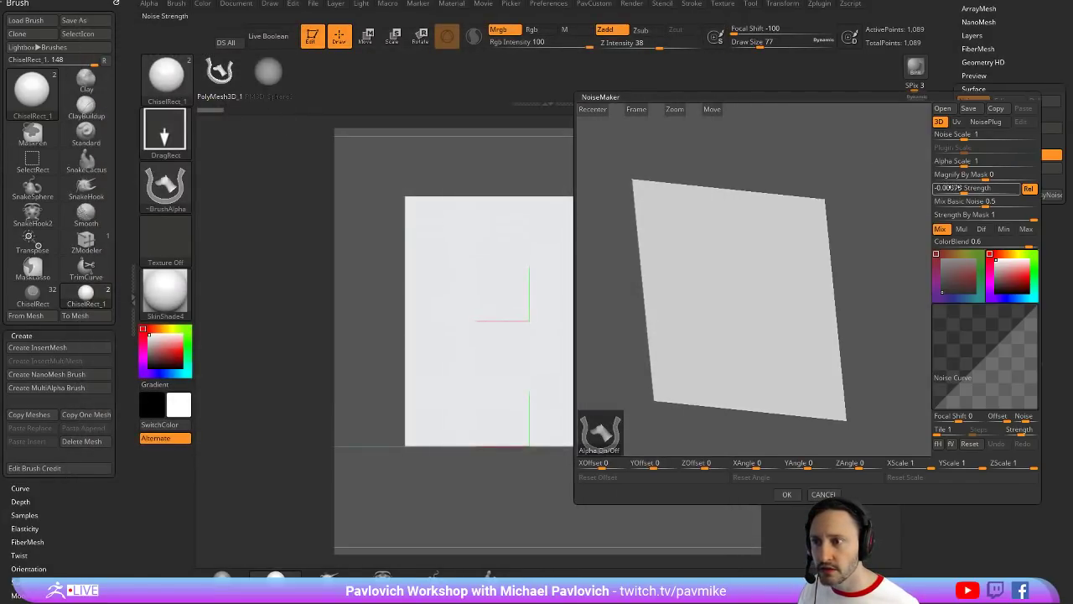
Set Mix Basic Noise to 0 and noise strength to -0.5, and compare UV projection with 3D projection
{"action": "left_click_drag", "start_coordinate": [960, 190], "coordinate": [933, 203]}
{"action": "mouse_move", "coordinate": [861, 194]}
{"action": "left_mouse_down", "text": "shift"}
{"action": "mouse_move", "coordinate": [883, 183]}
{"action": "mouse_move", "coordinate": [876, 187]}
{"action": "left_mouse_up", "text": "shift"}
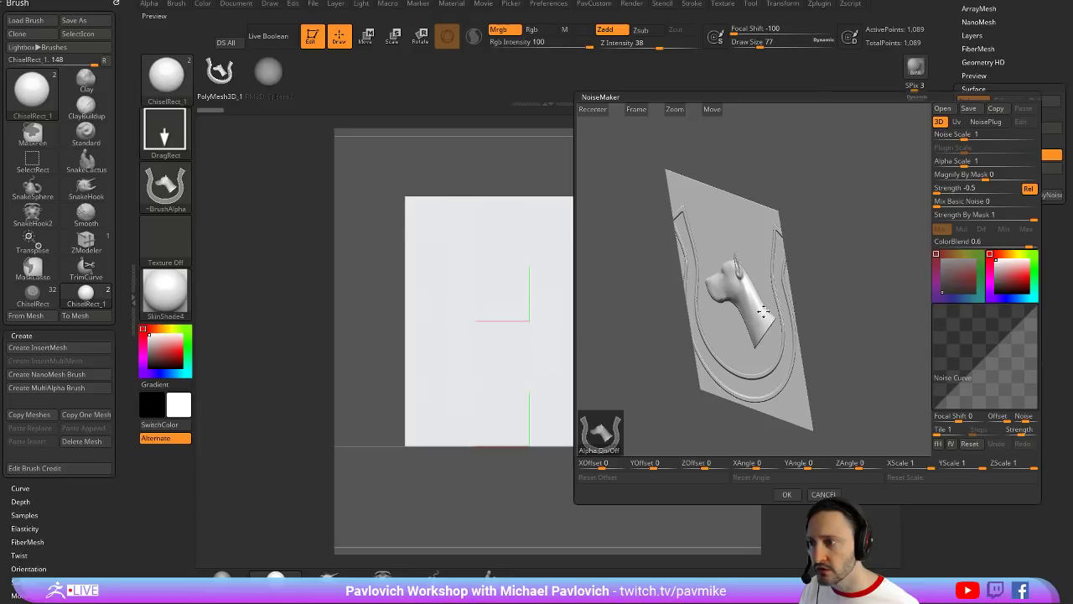
{"action": "left_click", "coordinate": [957, 122]}
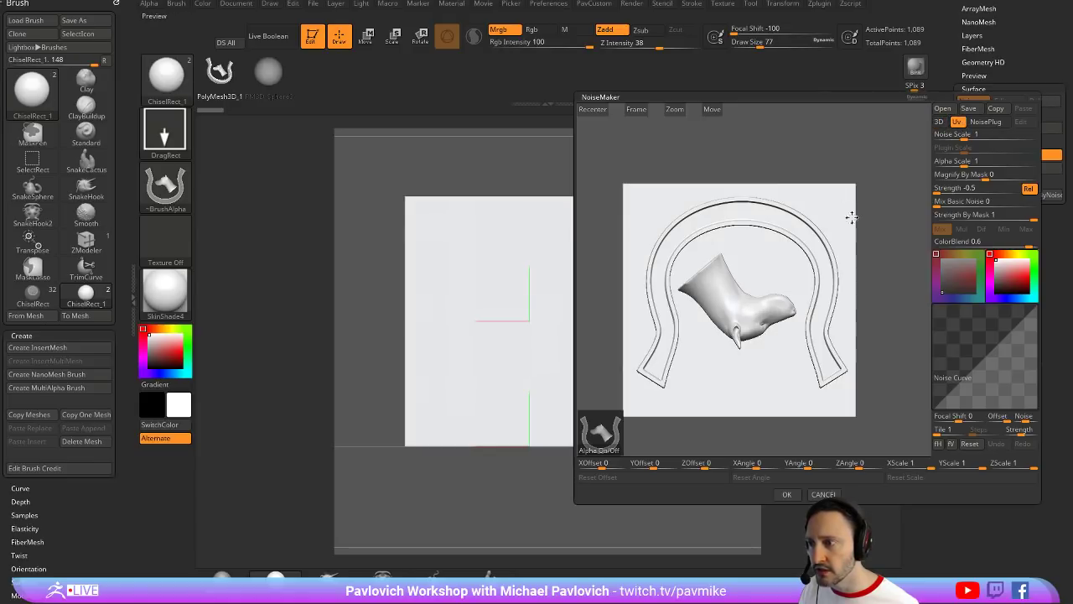
{"action": "left_click", "coordinate": [938, 122]}
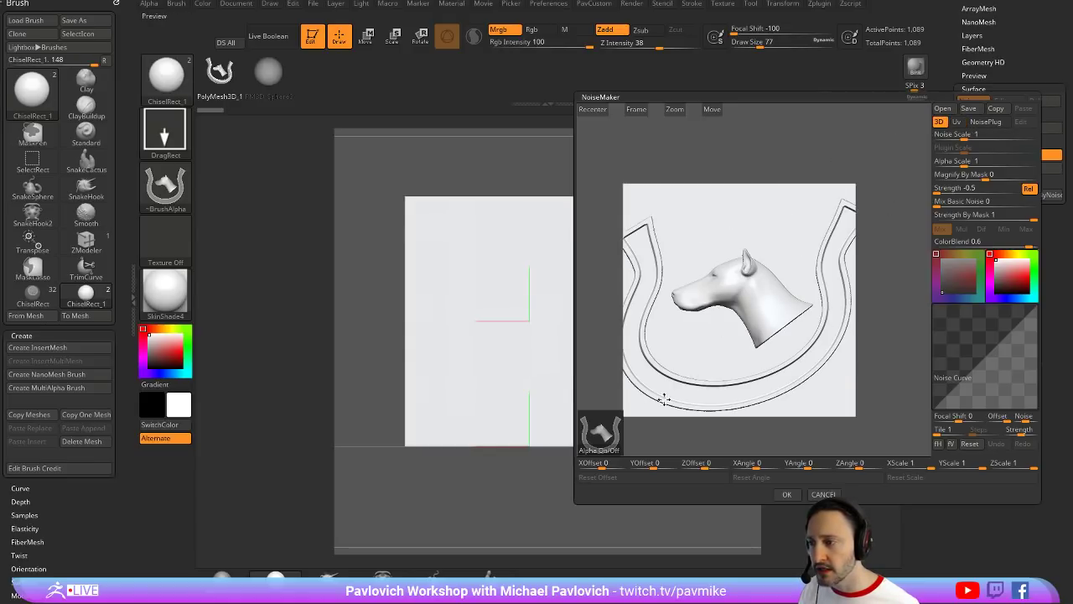
Reload doghead.PSD as the NoiseMaker alpha with 3D projection and straighten the preview
{"action": "left_click_drag", "start_coordinate": [769, 272], "coordinate": [790, 250]}
{"action": "left_click", "coordinate": [610, 445]}
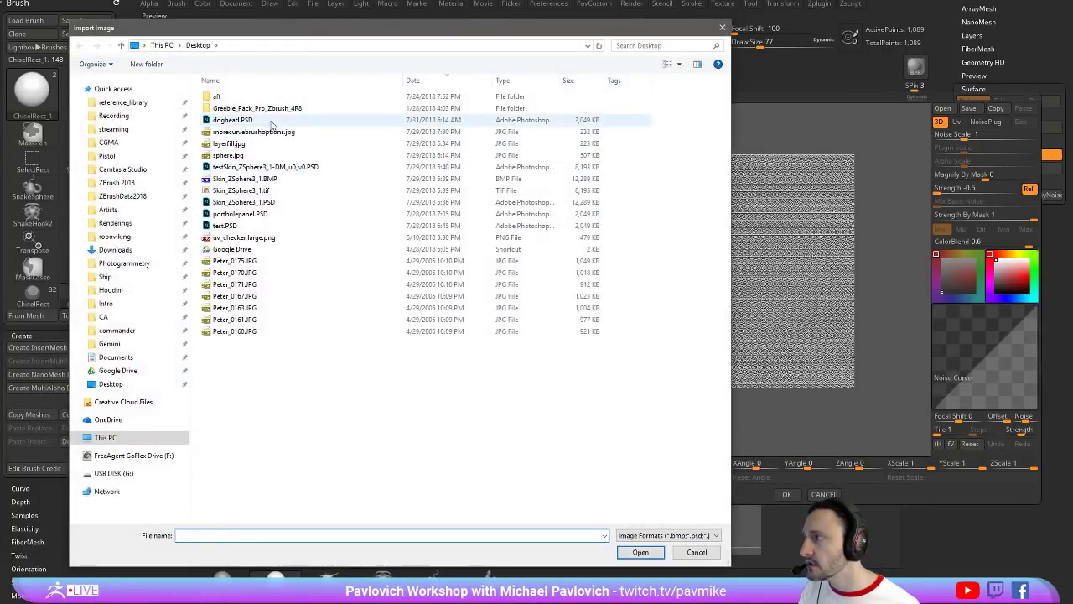
{"action": "double_click", "coordinate": [271, 123]}
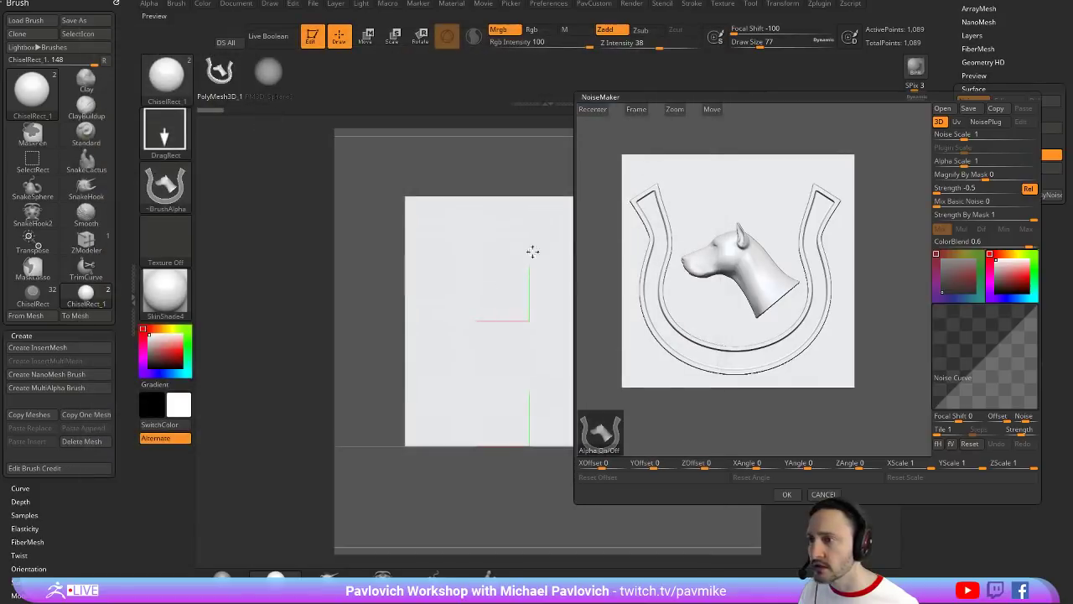
{"action": "left_click_drag", "start_coordinate": [824, 154], "coordinate": [891, 148]}
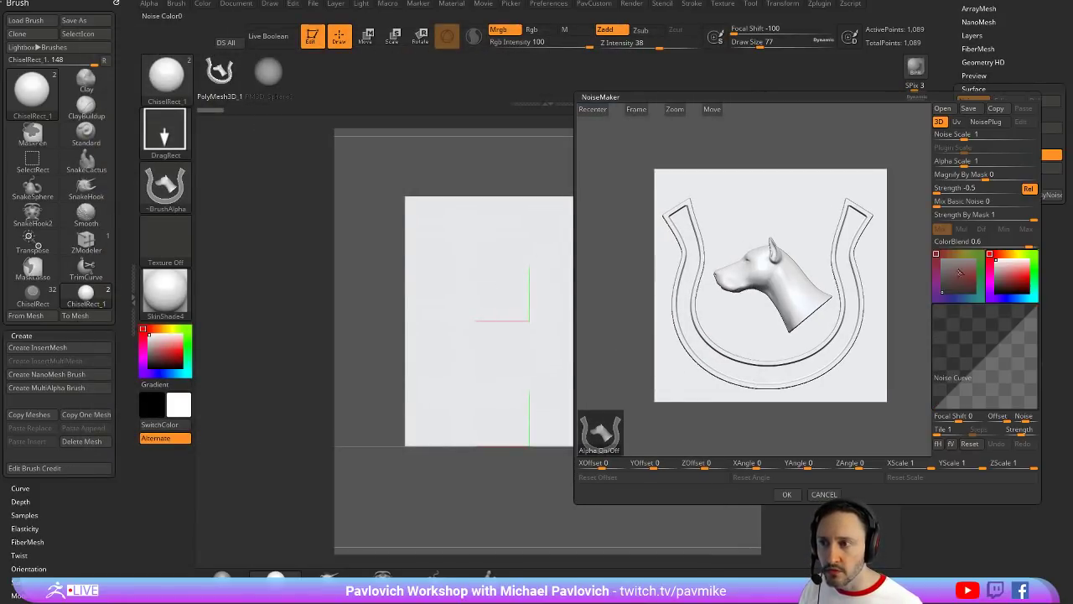
Set the noise strength to 0.5, accept the noise, turn off the floor grid and render the tilted plane with BPR
{"action": "left_click_drag", "start_coordinate": [975, 190], "coordinate": [1018, 192]}
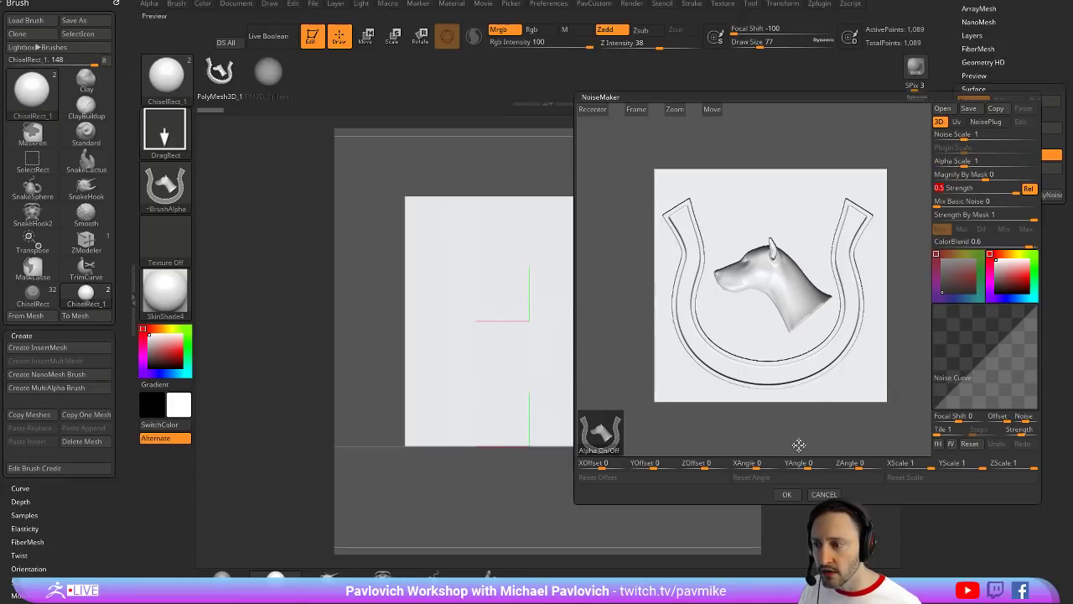
{"action": "left_click", "coordinate": [786, 495]}
{"action": "left_click_drag", "start_coordinate": [704, 228], "coordinate": [731, 199]}
{"action": "left_click", "coordinate": [915, 134]}
{"action": "key", "text": "shift+r"}
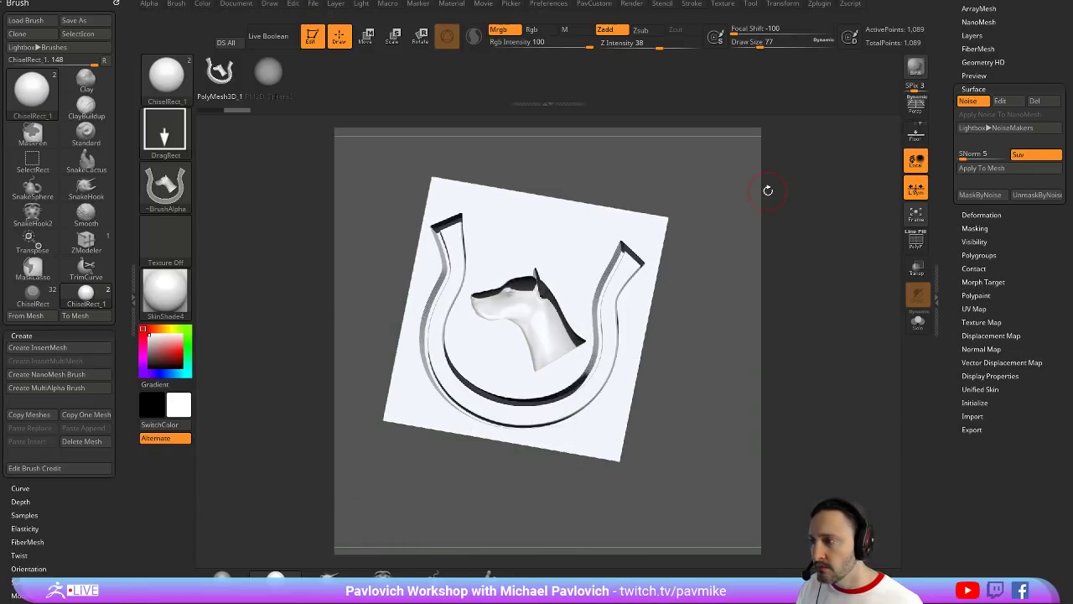
Flip the noise curve horizontally in NoiseMaker, accept it and render the plane with BPR from an angle
{"action": "left_click", "coordinate": [1002, 102]}
{"action": "left_click", "coordinate": [938, 444]}
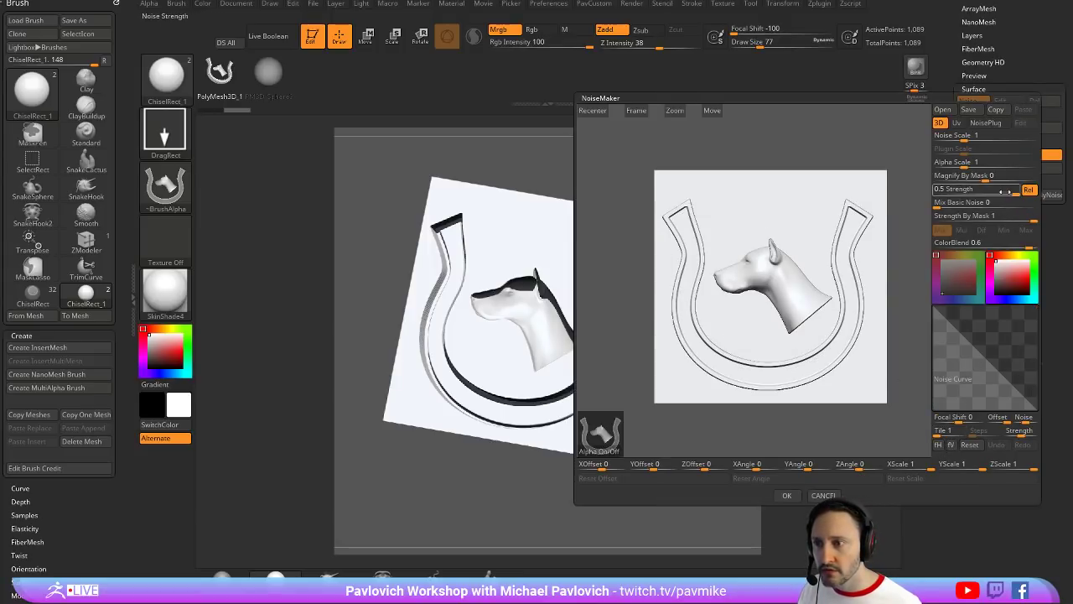
{"action": "left_click", "coordinate": [787, 495]}
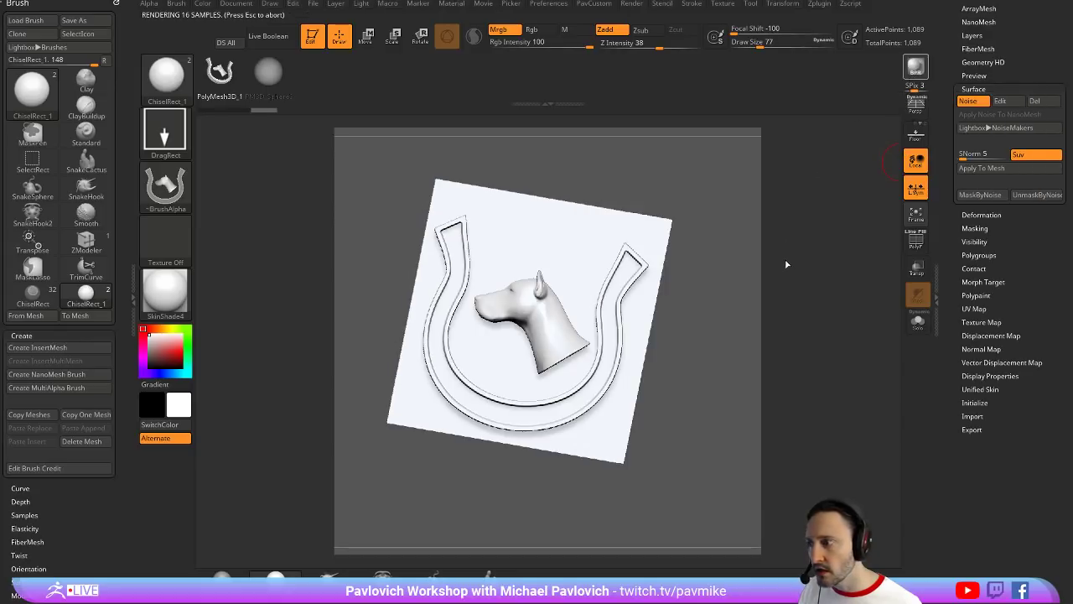
{"action": "left_click_drag", "start_coordinate": [788, 263], "coordinate": [787, 256]}
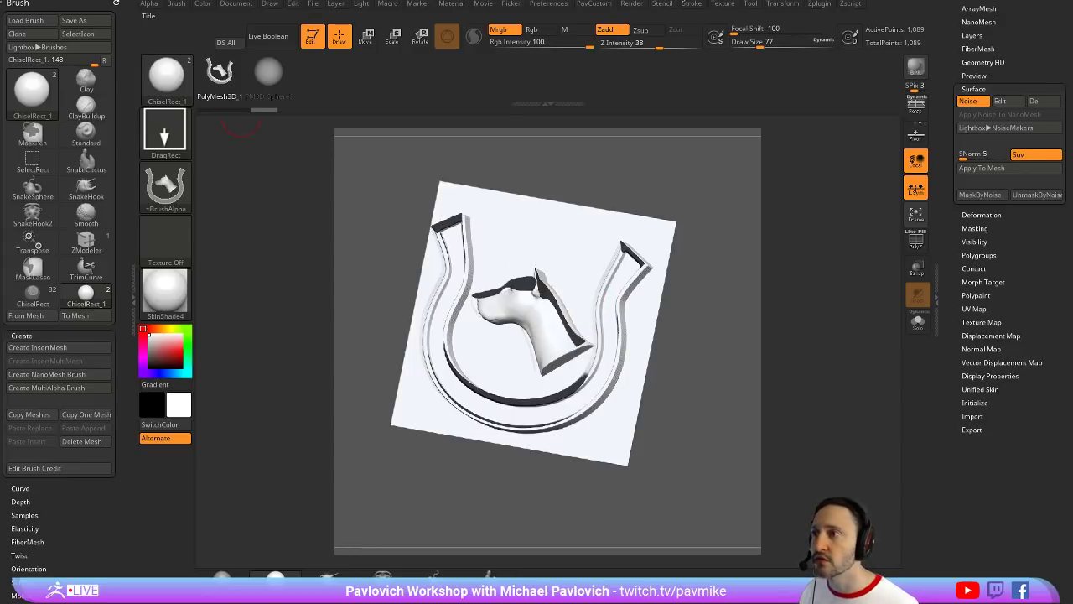
Examine the shaded and shadow BPR render passes, and render the plane again from a changed view
{"action": "left_click", "coordinate": [630, 6]}
{"action": "key", "text": "shift"}
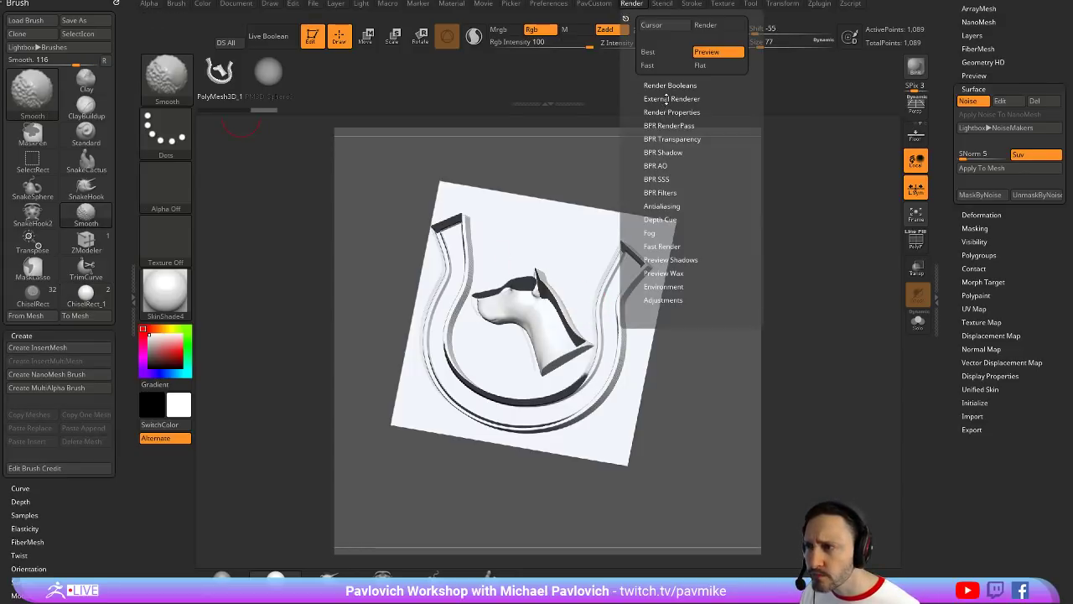
{"action": "left_click", "coordinate": [667, 125]}
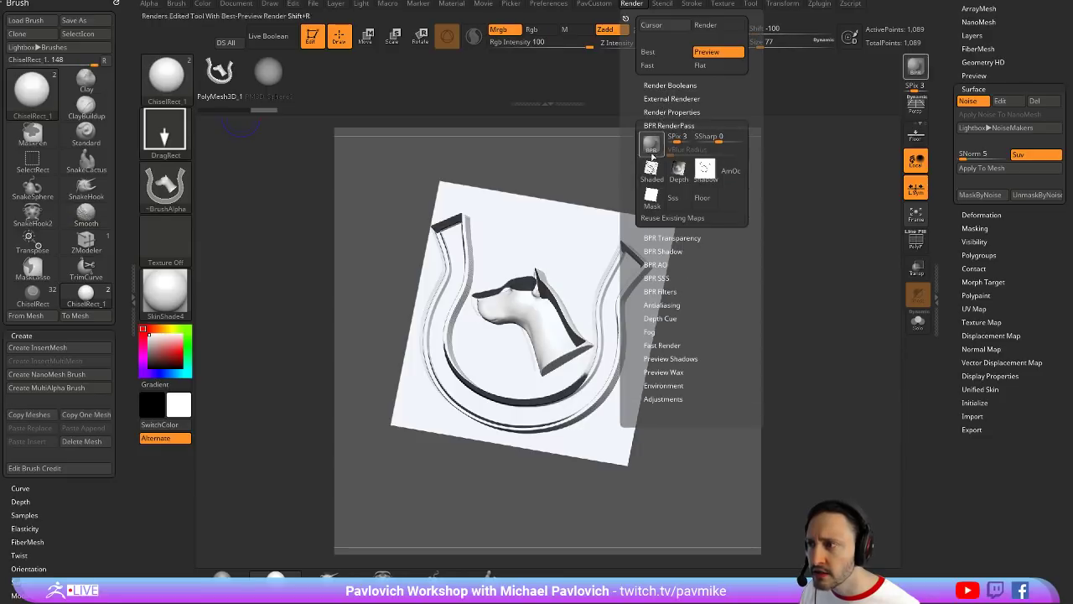
{"action": "mouse_move", "coordinate": [652, 167]}
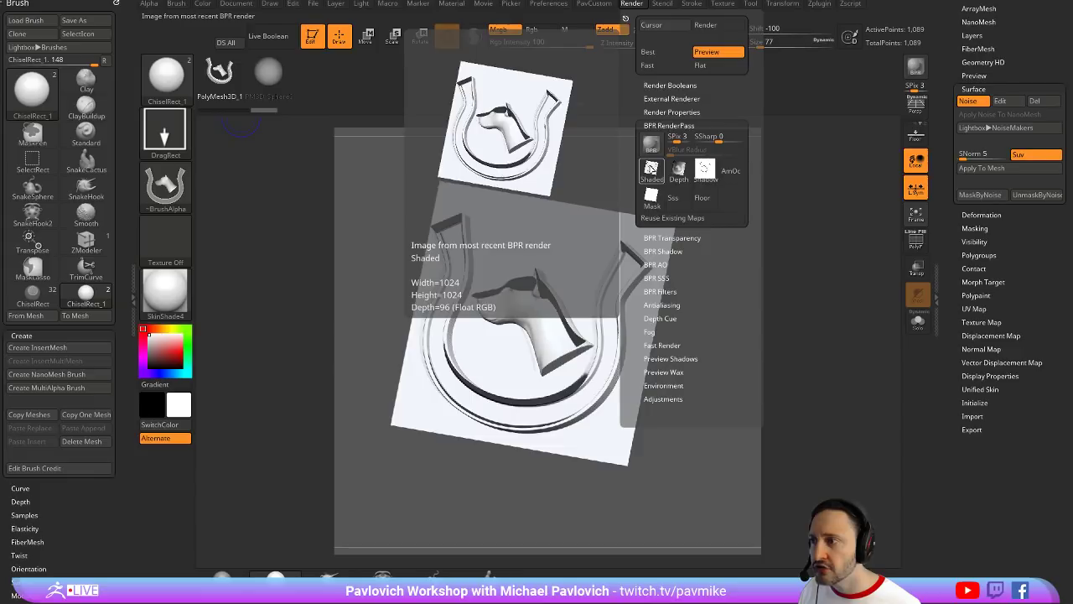
{"action": "mouse_move", "coordinate": [702, 169]}
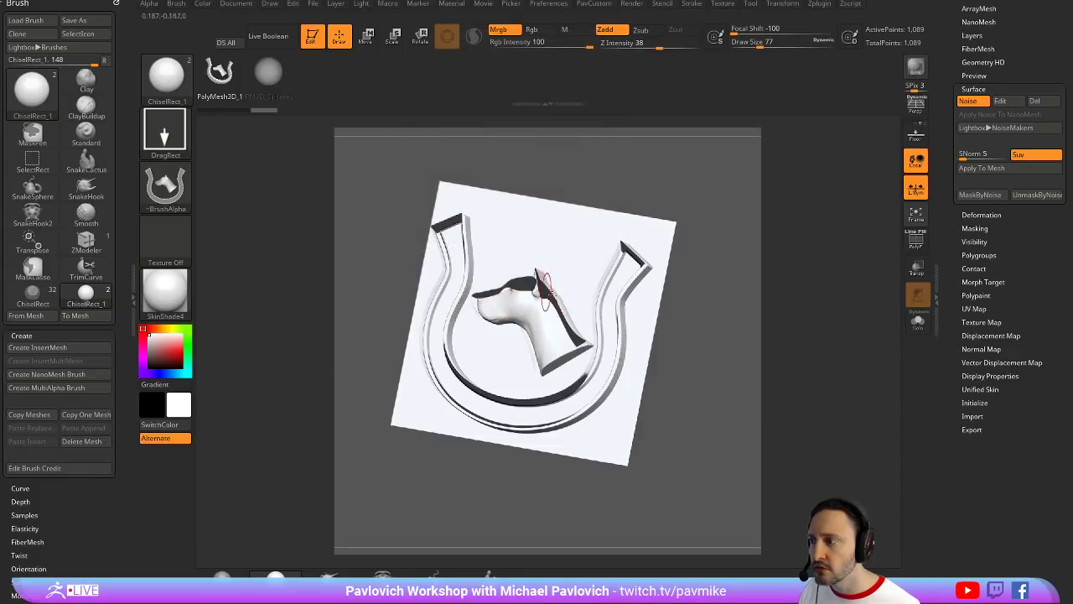
{"action": "left_click_drag", "start_coordinate": [748, 196], "coordinate": [751, 197], "text": "alt"}
{"action": "left_click", "coordinate": [916, 68]}
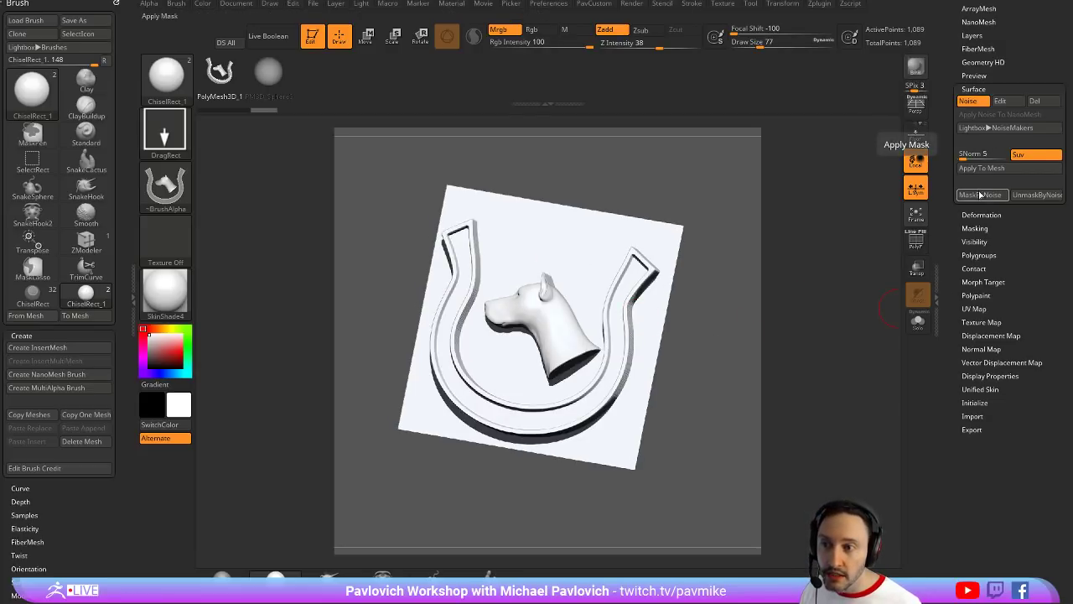
Edit the noise again, set its Offset to -0.0053 so the flat background is cut away, and accept it
{"action": "left_click", "coordinate": [1000, 101]}
{"action": "left_click_drag", "start_coordinate": [955, 419], "coordinate": [1005, 418]}
{"action": "type", "text": "0"}
{"action": "key", "text": "Return"}
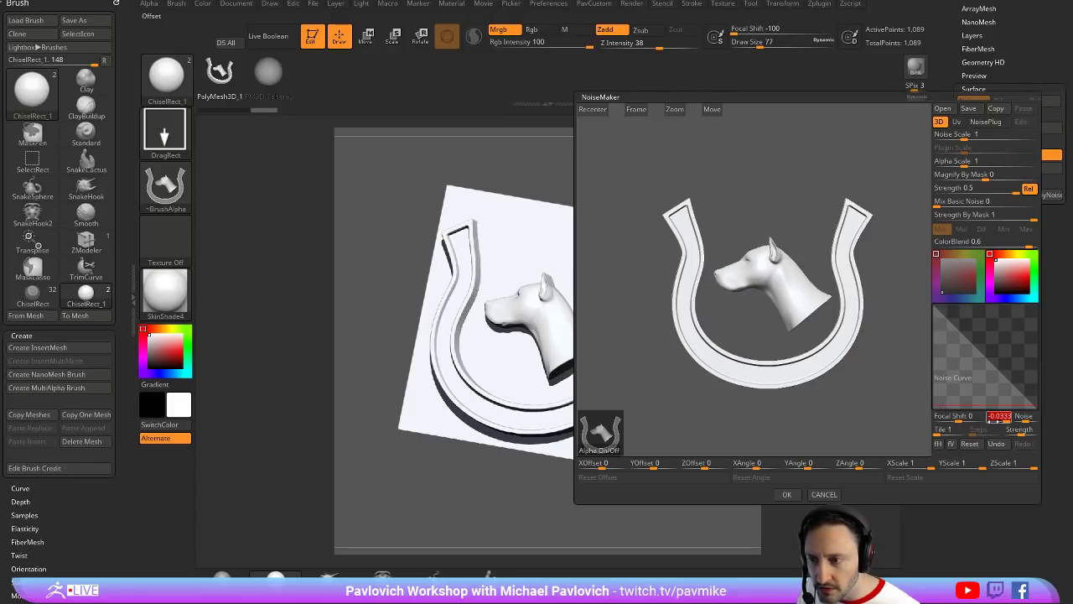
{"action": "mouse_move", "coordinate": [999, 417]}
{"action": "left_mouse_down"}
{"action": "mouse_move", "coordinate": [989, 418]}
{"action": "mouse_move", "coordinate": [1016, 421]}
{"action": "left_mouse_up"}
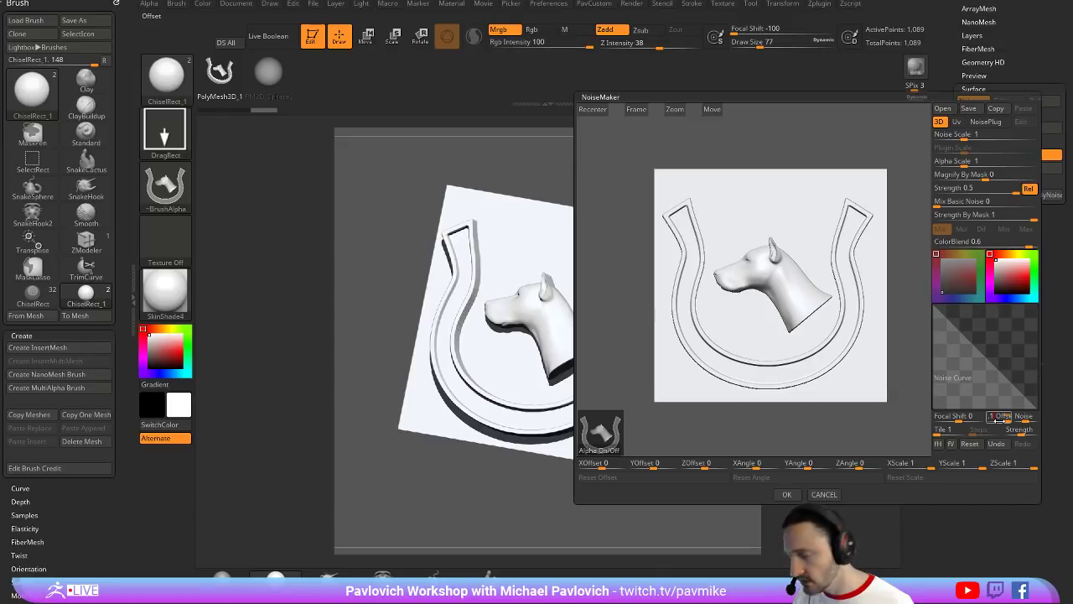
{"action": "left_click_drag", "start_coordinate": [1005, 419], "coordinate": [1004, 418]}
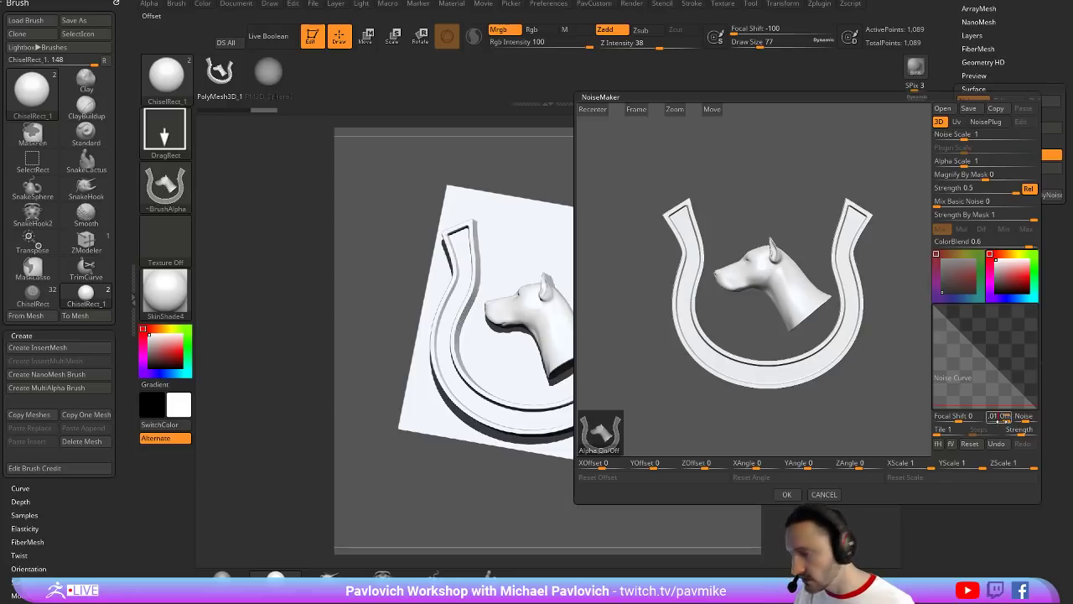
{"action": "left_click_drag", "start_coordinate": [1006, 416], "coordinate": [1002, 431]}
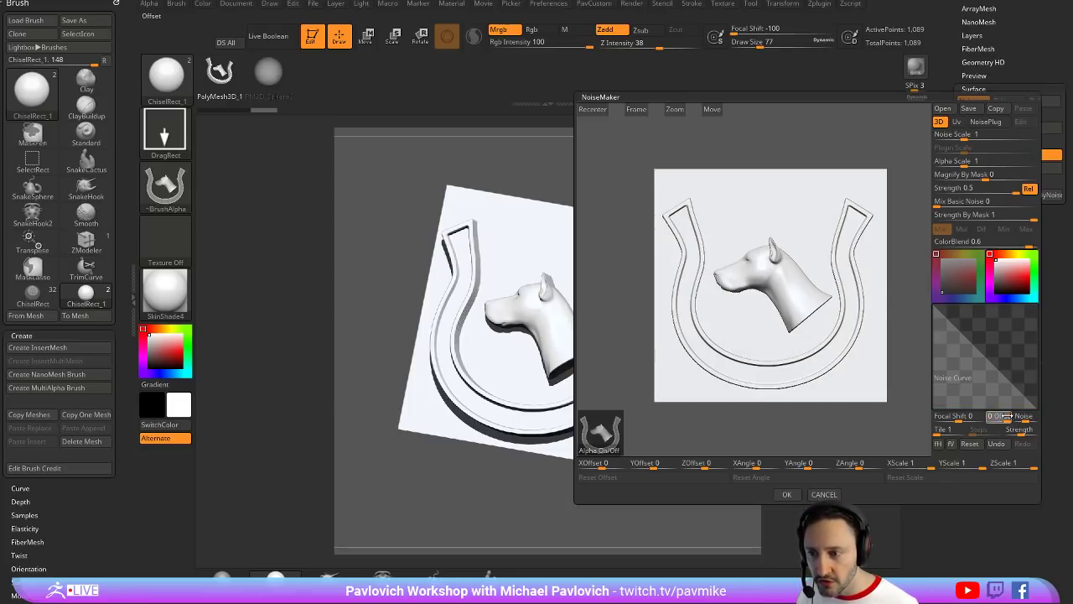
{"action": "mouse_move", "coordinate": [1006, 416]}
{"action": "left_mouse_down"}
{"action": "mouse_move", "coordinate": [1014, 423]}
{"action": "mouse_move", "coordinate": [1004, 415]}
{"action": "left_mouse_up"}
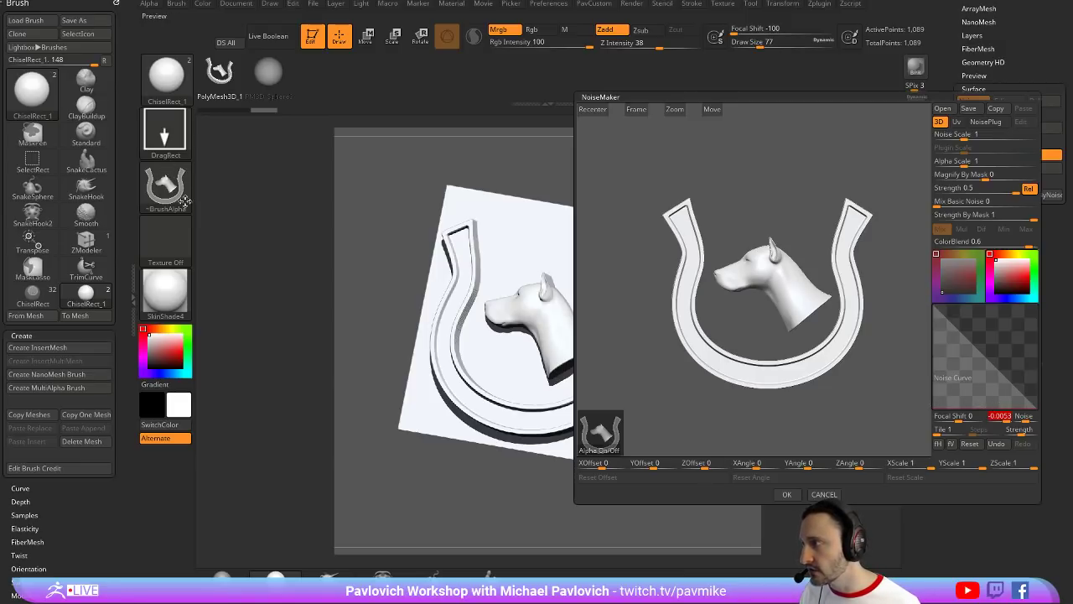
{"action": "left_click", "coordinate": [786, 494]}
Render the cut-out dog-head horseshoe with BPR from an angle and inspect it from another side
{"action": "left_click_drag", "start_coordinate": [724, 277], "coordinate": [686, 300]}
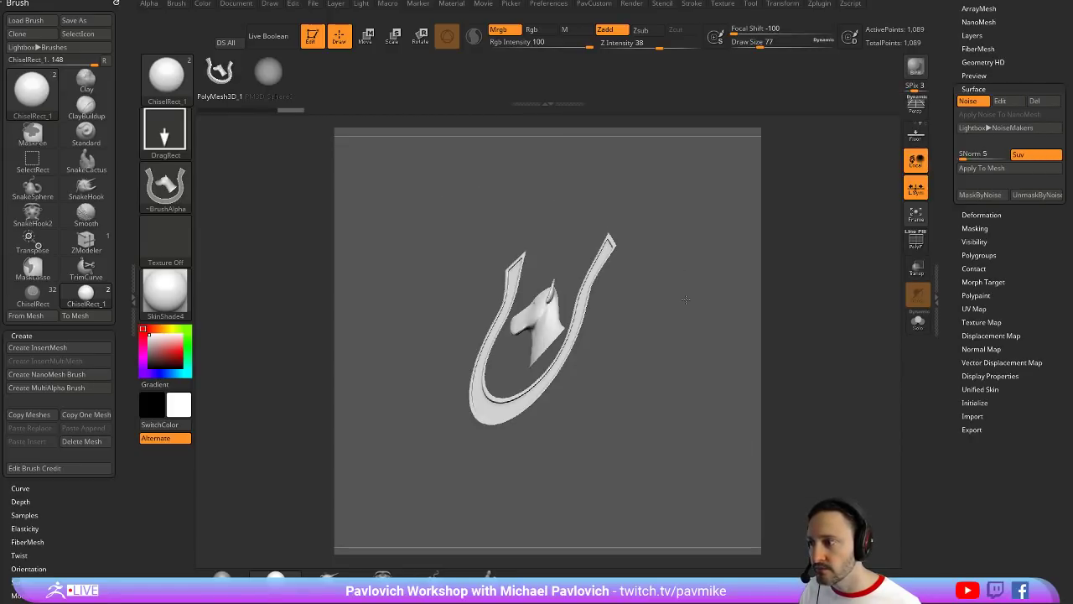
{"action": "left_click", "coordinate": [916, 69]}
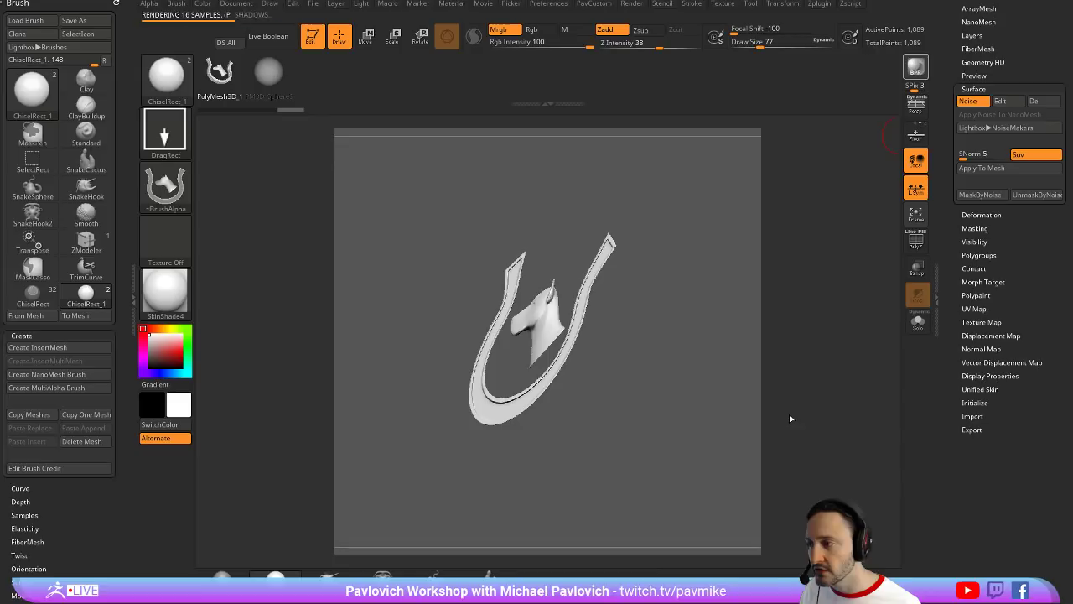
{"action": "left_click_drag", "start_coordinate": [690, 372], "coordinate": [702, 382]}
Open the noisy plane's Geometry settings and store a morph target for it
{"action": "left_click_drag", "start_coordinate": [949, 114], "coordinate": [965, 210]}
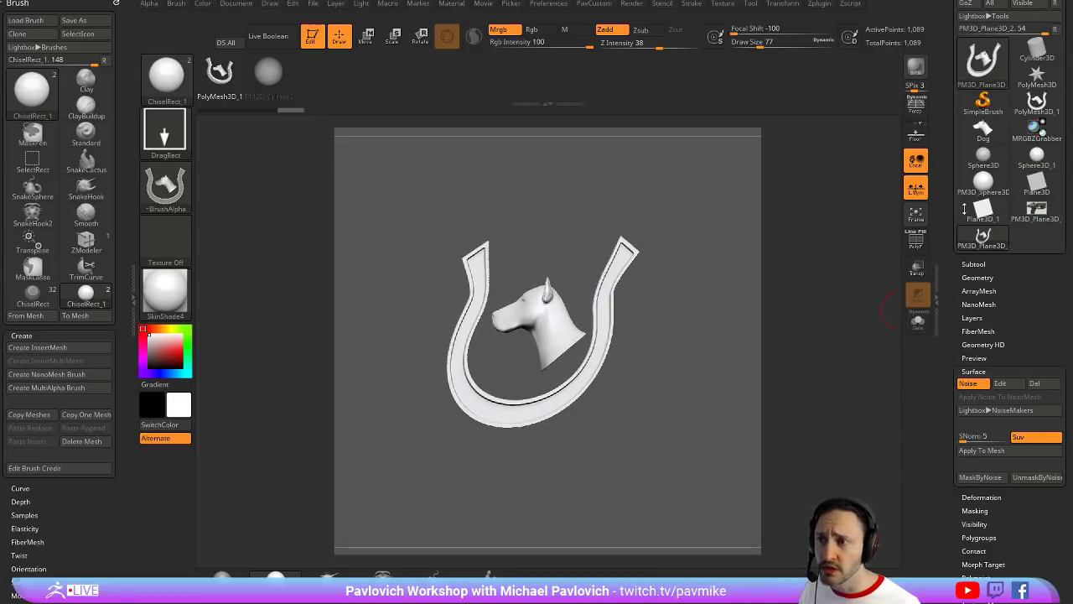
{"action": "left_click", "coordinate": [978, 277]}
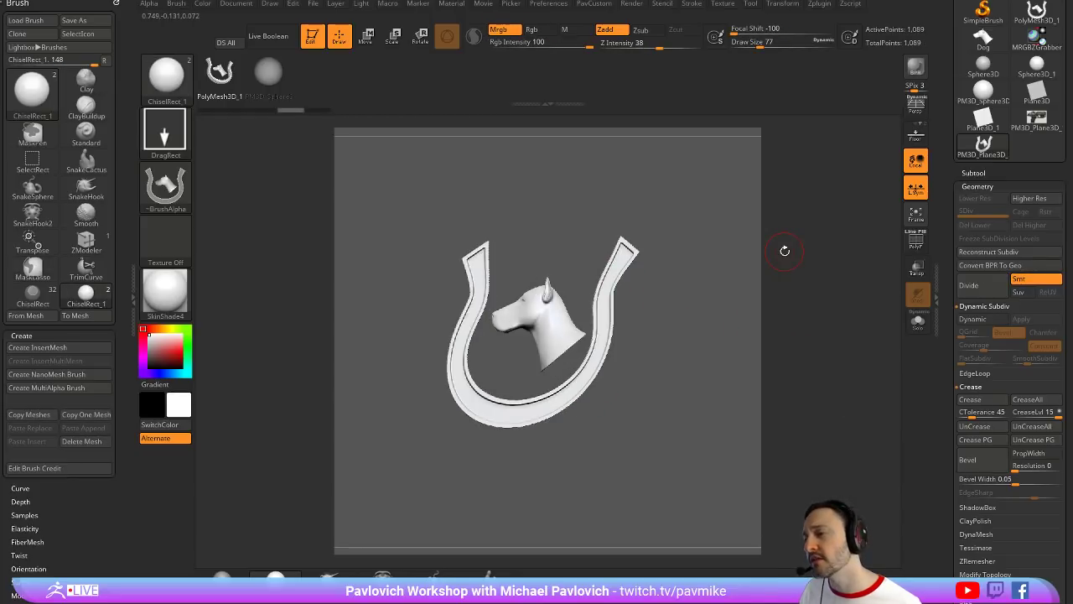
{"action": "scroll", "coordinate": [987, 292], "scroll_direction": "down", "scroll_amount": 8}
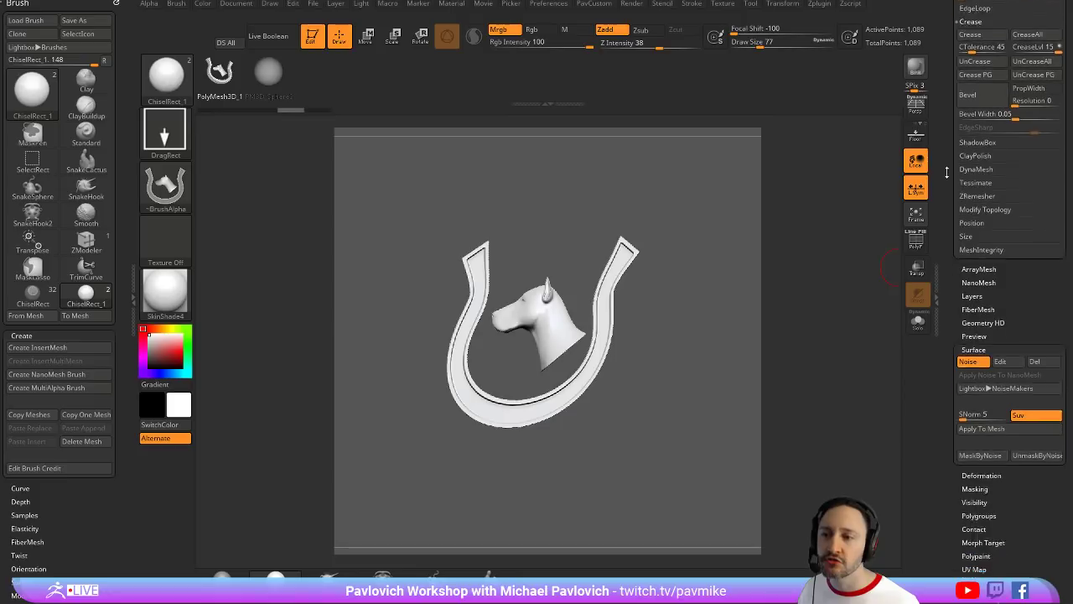
{"action": "left_click", "coordinate": [985, 305], "text": "shift"}
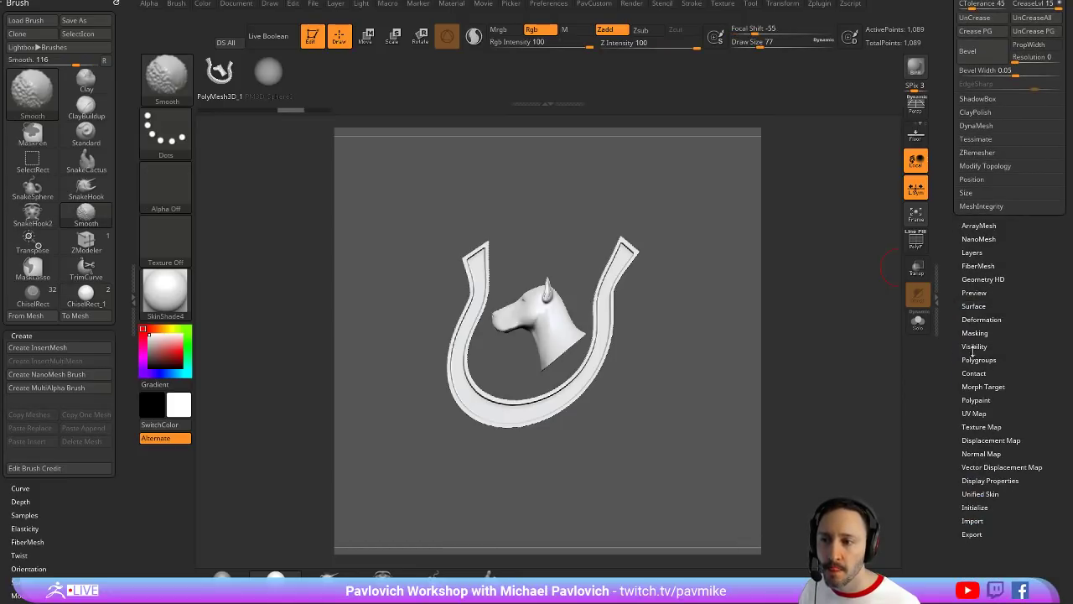
{"action": "left_click", "coordinate": [977, 380]}
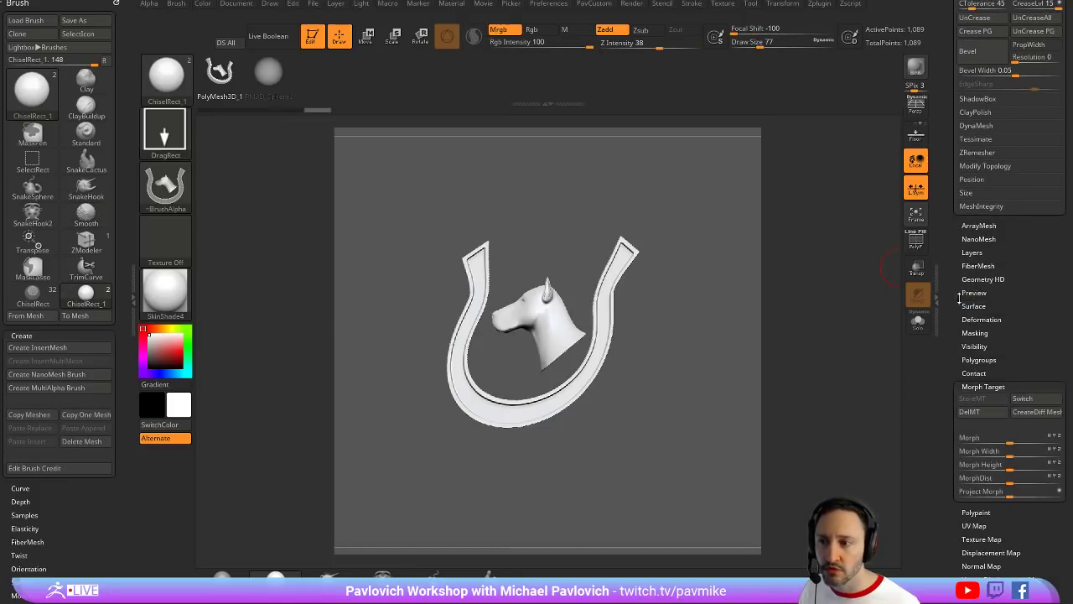
{"action": "scroll", "coordinate": [959, 385], "scroll_direction": "up", "scroll_amount": 5}
{"action": "scroll", "coordinate": [959, 390], "scroll_direction": "up", "scroll_amount": 3}
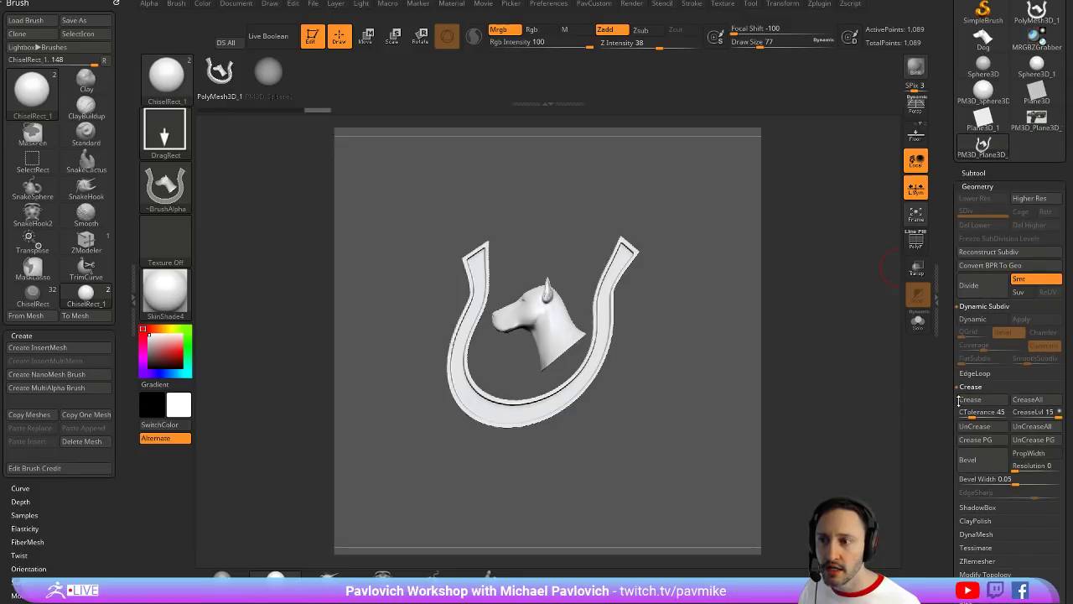
Examine the Geometry options for converting the BPR render to geometry, and view the cut-out relief from straight on and at an angle
{"action": "left_click", "coordinate": [985, 267]}
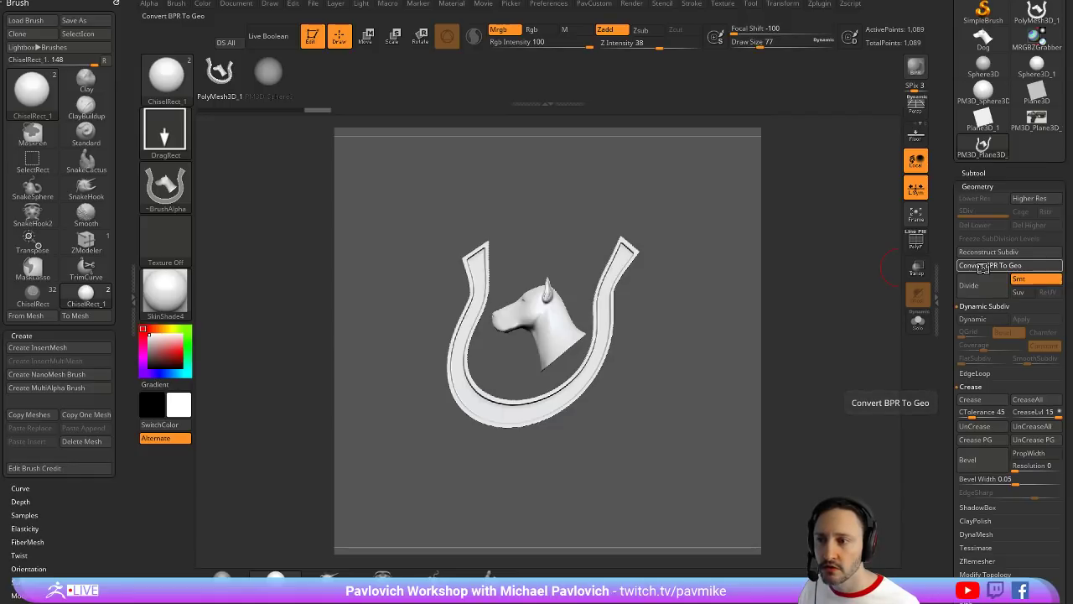
{"action": "left_click_drag", "start_coordinate": [945, 249], "coordinate": [945, 50]}
{"action": "left_click_drag", "start_coordinate": [945, 331], "coordinate": [951, 258]}
{"action": "key", "text": "ctrl+z"}
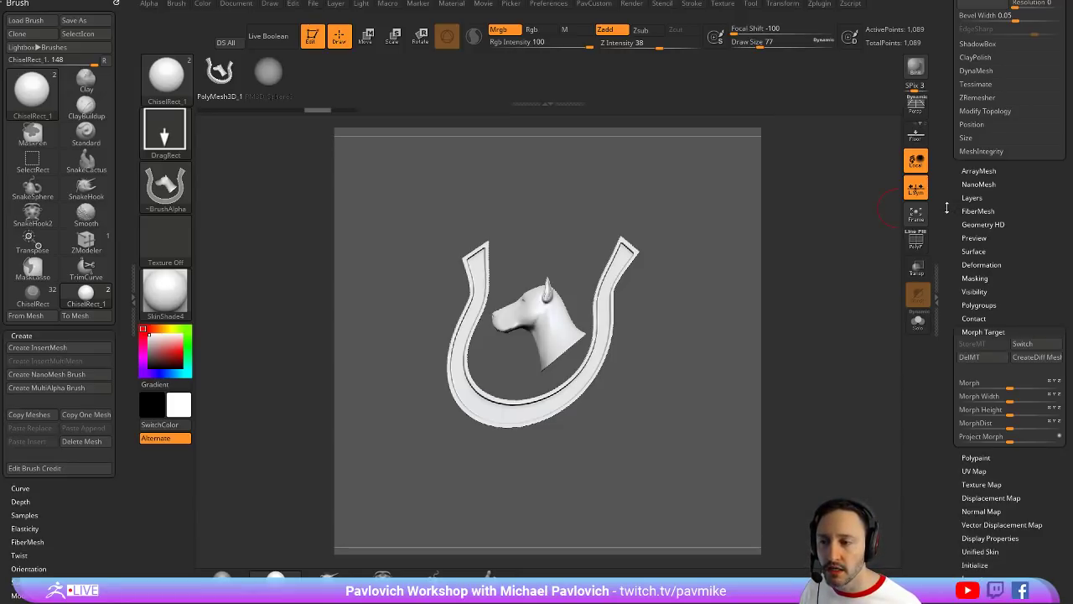
{"action": "key", "text": "shift"}
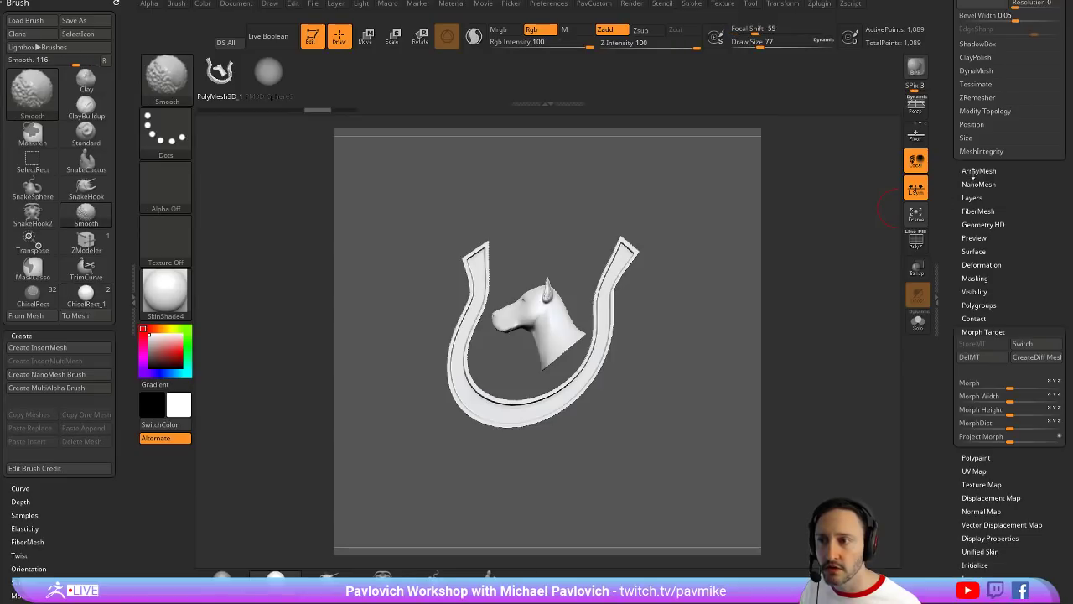
{"action": "scroll", "coordinate": [956, 171], "scroll_direction": "up", "scroll_amount": 10}
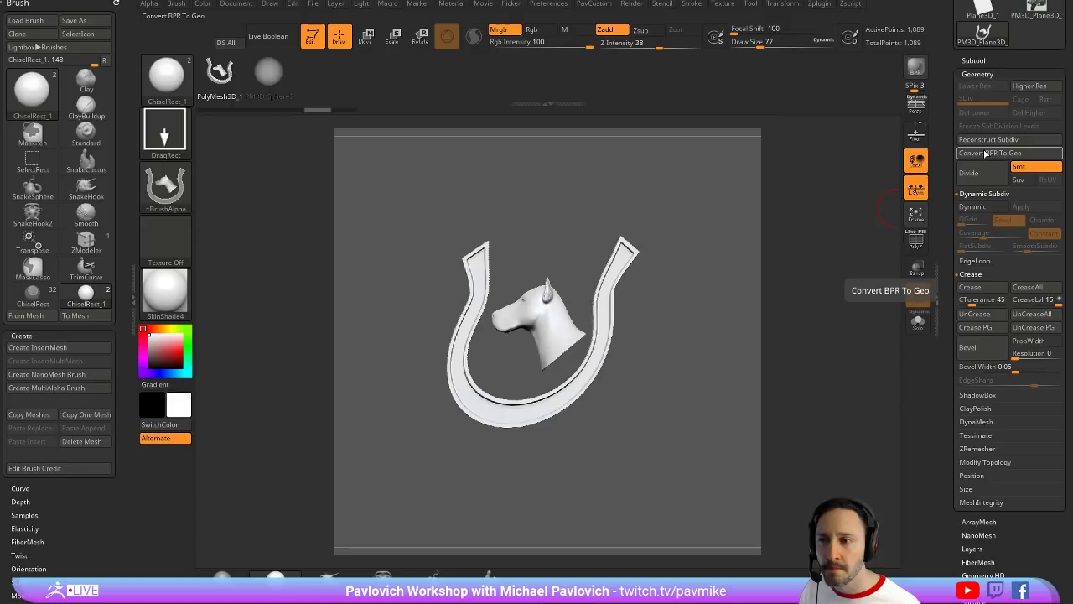
{"action": "left_click_drag", "start_coordinate": [754, 220], "coordinate": [713, 212], "text": "shift"}
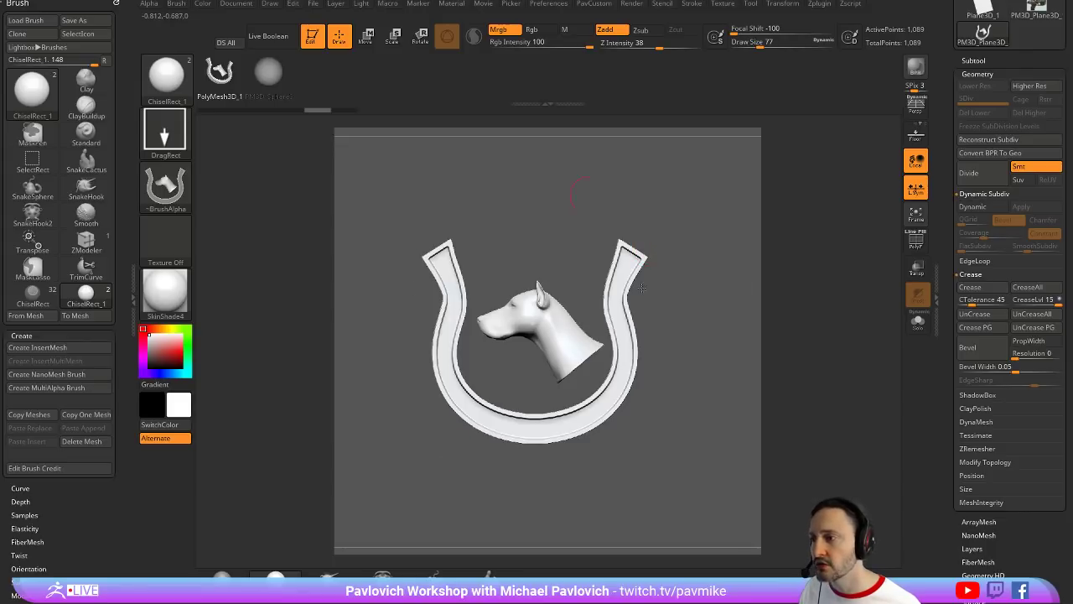
{"action": "left_click_drag", "start_coordinate": [573, 288], "coordinate": [688, 266]}
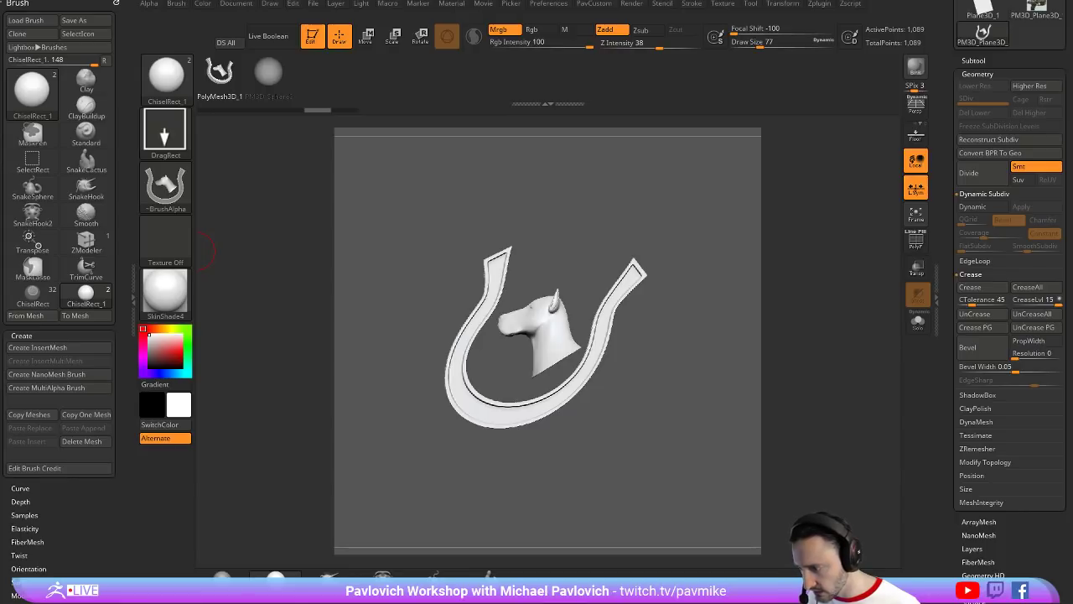
Switch to File Explorer, browse ZBrushTraining2018 > Exported > all > Week00, and look through the training videos there
{"action": "left_click_drag", "start_coordinate": [494, 601], "coordinate": [448, 52]}
{"action": "double_click", "coordinate": [448, 211]}
{"action": "double_click", "coordinate": [448, 215]}
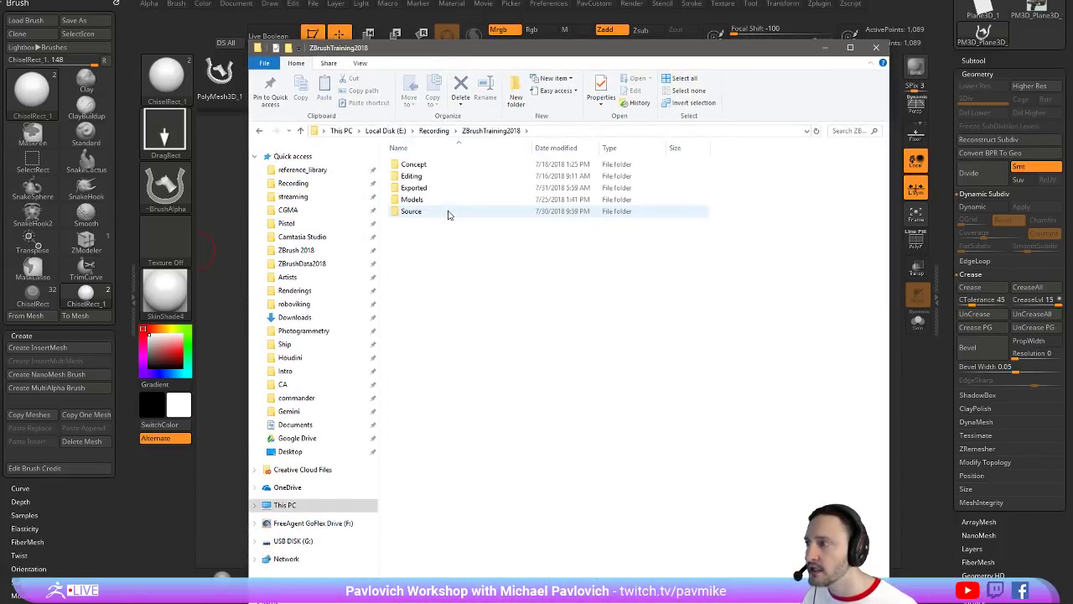
{"action": "double_click", "coordinate": [435, 190]}
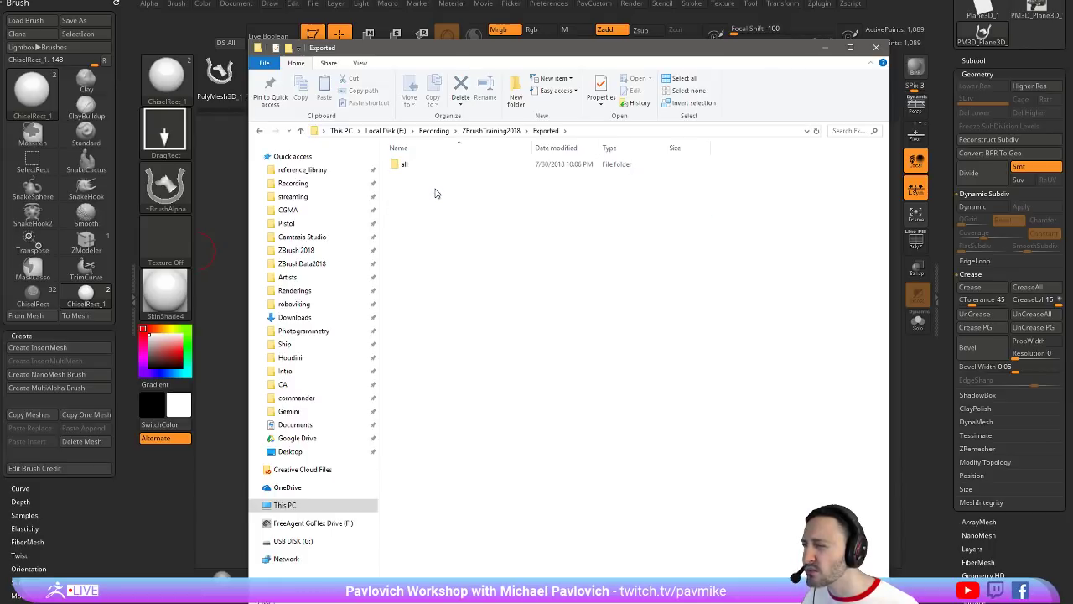
{"action": "double_click", "coordinate": [427, 163]}
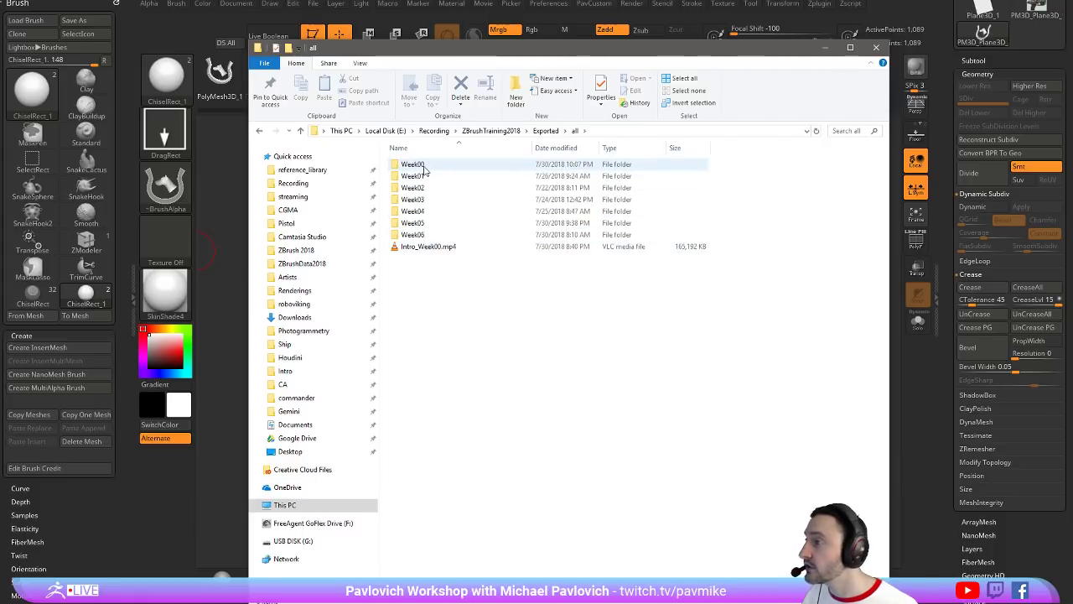
{"action": "double_click", "coordinate": [428, 164]}
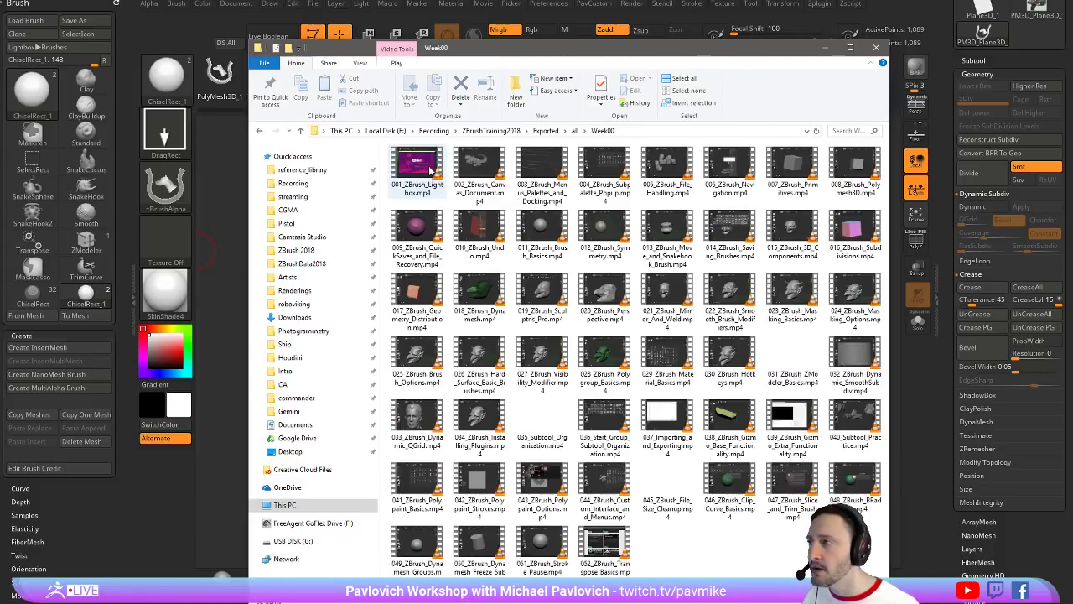
{"action": "key", "text": "ctrl+a"}
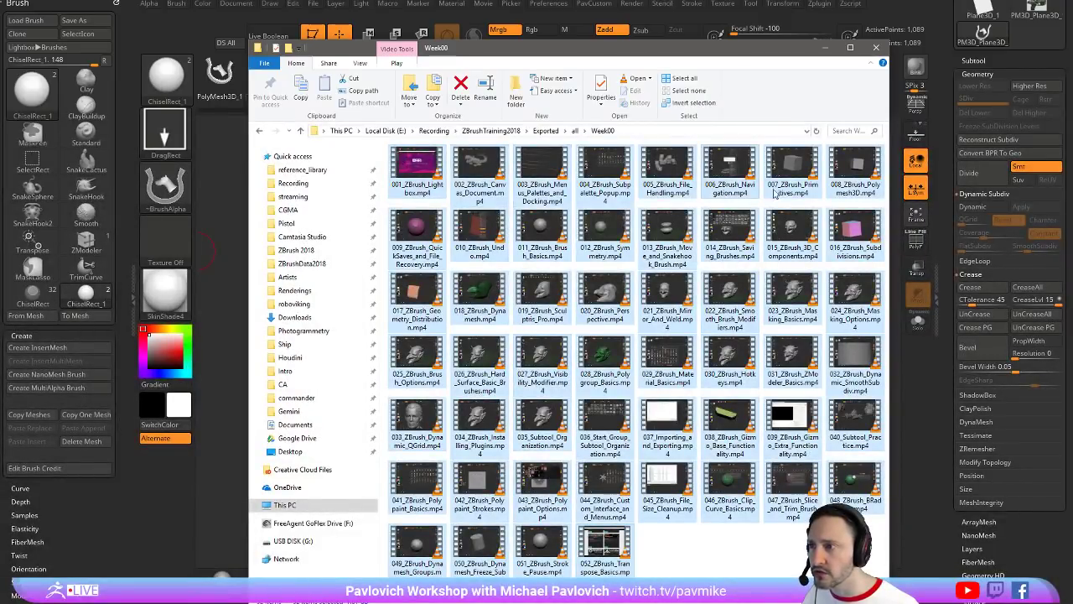
{"action": "left_click", "coordinate": [737, 566]}
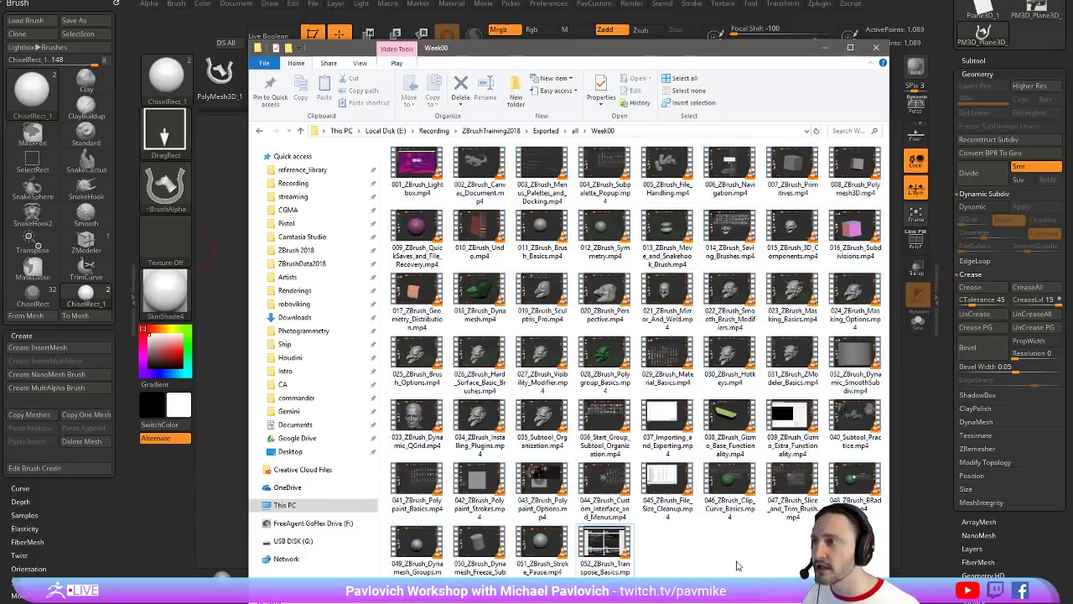
{"action": "left_click_drag", "start_coordinate": [565, 52], "coordinate": [544, 5]}
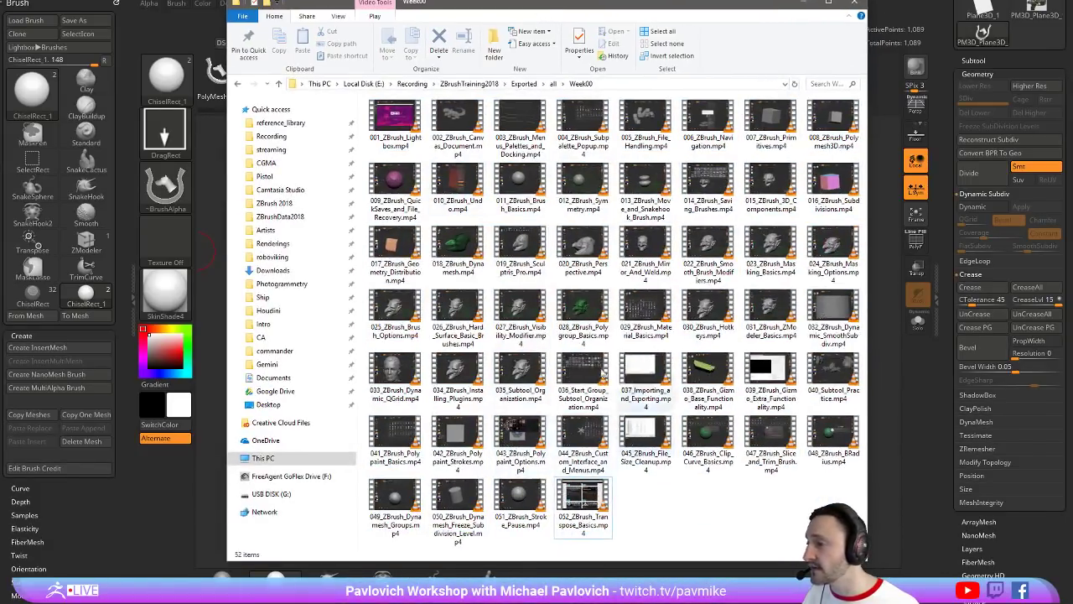
{"action": "left_click_drag", "start_coordinate": [461, 3], "coordinate": [466, 0]}
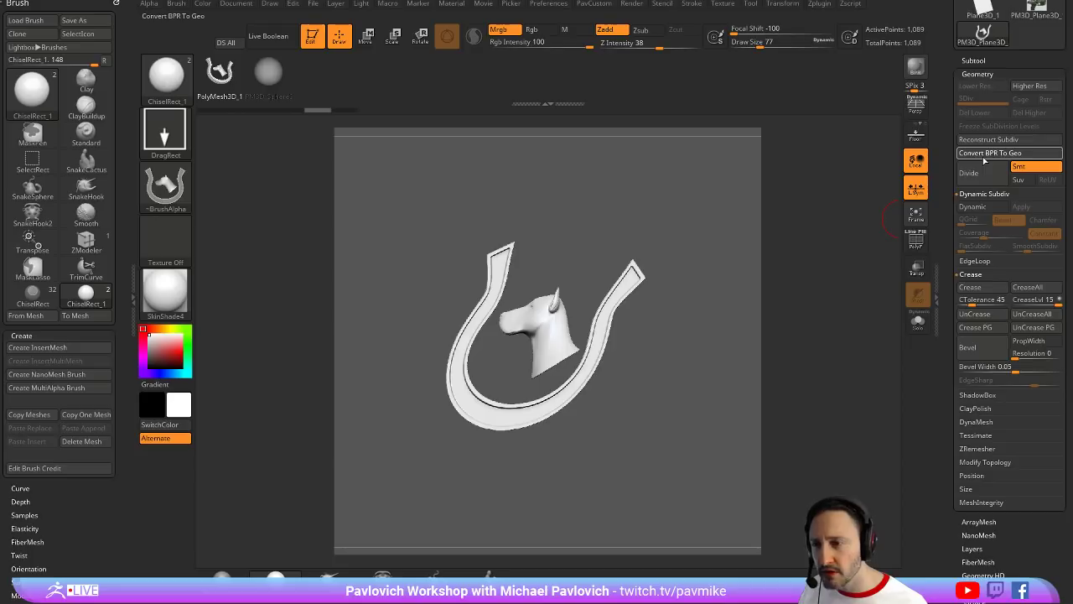
Convert the BPR relief to geometry and slice it straight across in side view with SliceCurve, above its ragged underside
{"action": "left_click", "coordinate": [983, 158]}
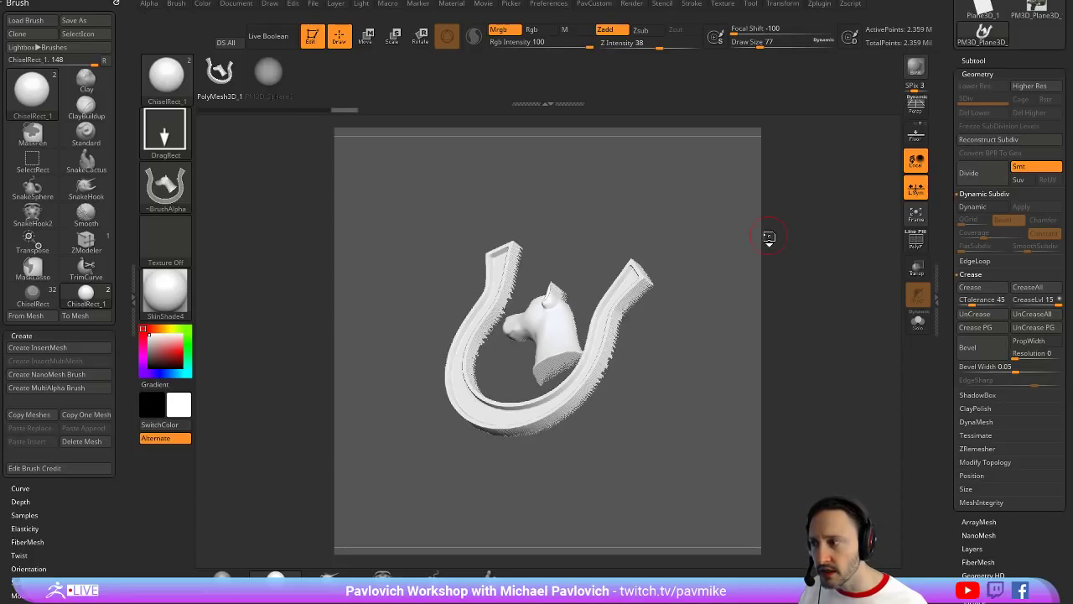
{"action": "left_click_drag", "start_coordinate": [769, 237], "coordinate": [575, 228]}
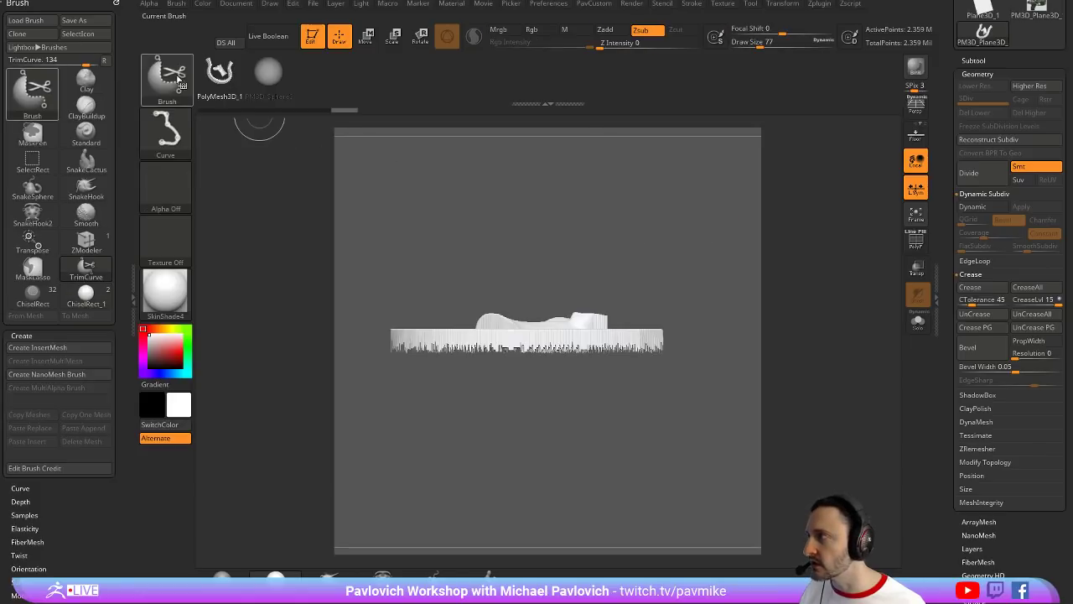
{"action": "left_click", "coordinate": [170, 81], "text": "ctrl+shift"}
{"action": "left_click", "coordinate": [604, 147]}
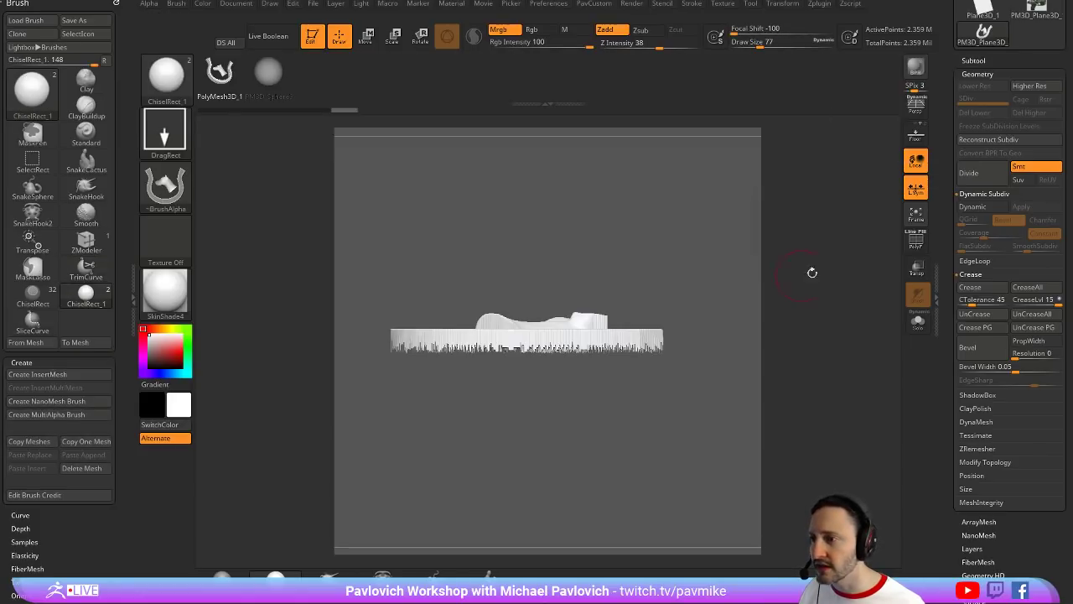
{"action": "mouse_move", "coordinate": [741, 347]}
{"action": "left_mouse_down", "text": "ctrl+shift"}
{"action": "mouse_move", "coordinate": [283, 341]}
{"action": "mouse_move", "coordinate": [290, 333]}
{"action": "left_mouse_up", "text": "ctrl+shift"}
{"action": "left_click_drag", "start_coordinate": [640, 227], "coordinate": [658, 257]}
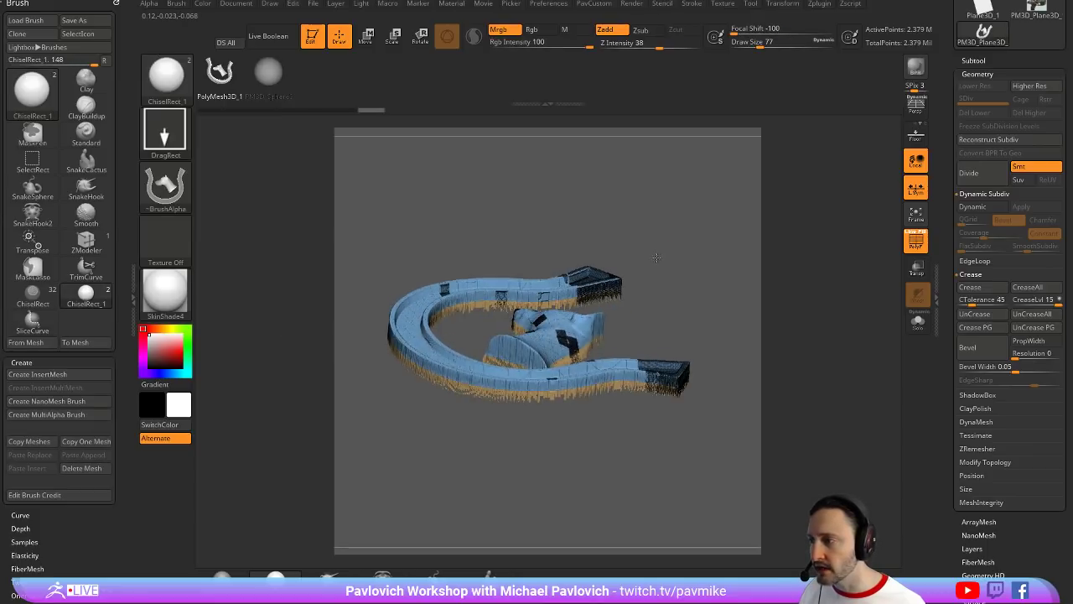
Isolate the sliced relief's upper polygroup, delete the hidden ragged underside and turn off the polyframe display
{"action": "left_click", "coordinate": [556, 321], "text": "ctrl+shift"}
{"action": "key", "text": "space"}
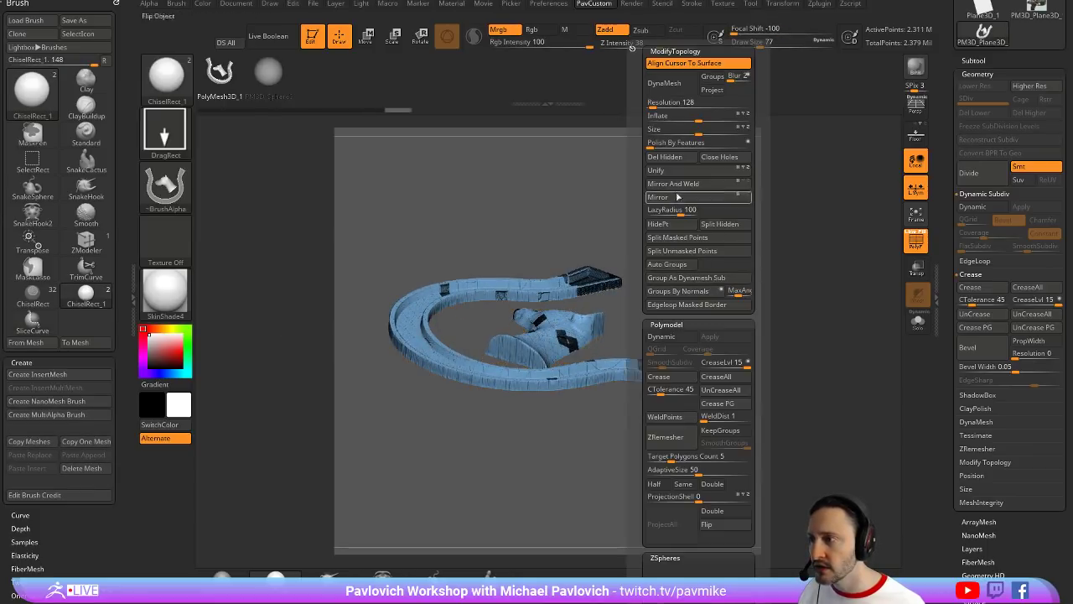
{"action": "key", "text": "shift+f"}
{"action": "left_click_drag", "start_coordinate": [753, 200], "coordinate": [753, 318]}
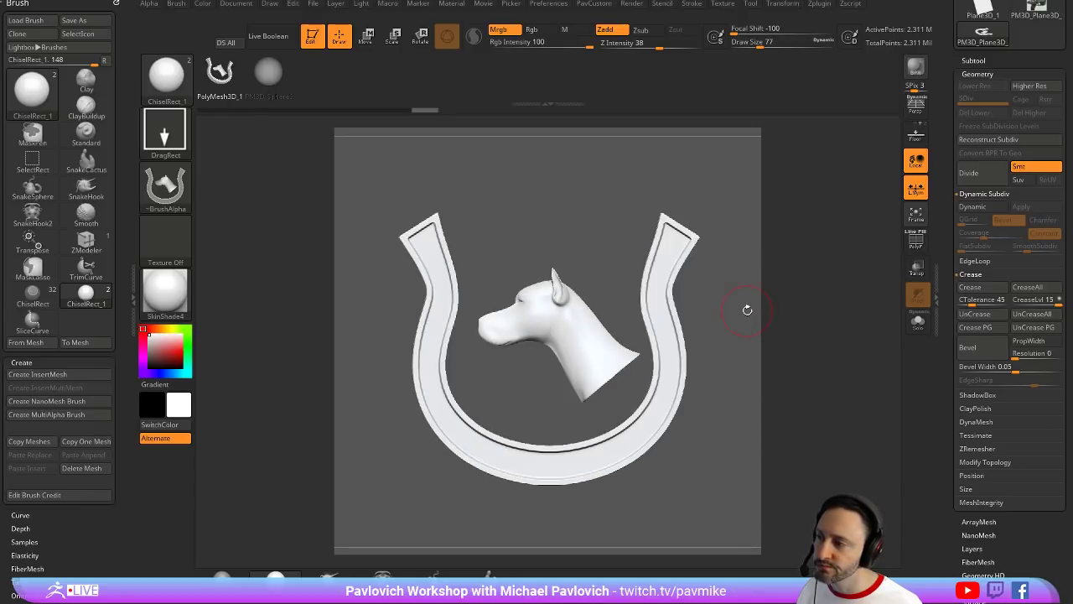
Clear the finished relief off the canvas, and draw a new Plane3D on it in Edit mode
{"action": "left_click", "coordinate": [320, 40]}
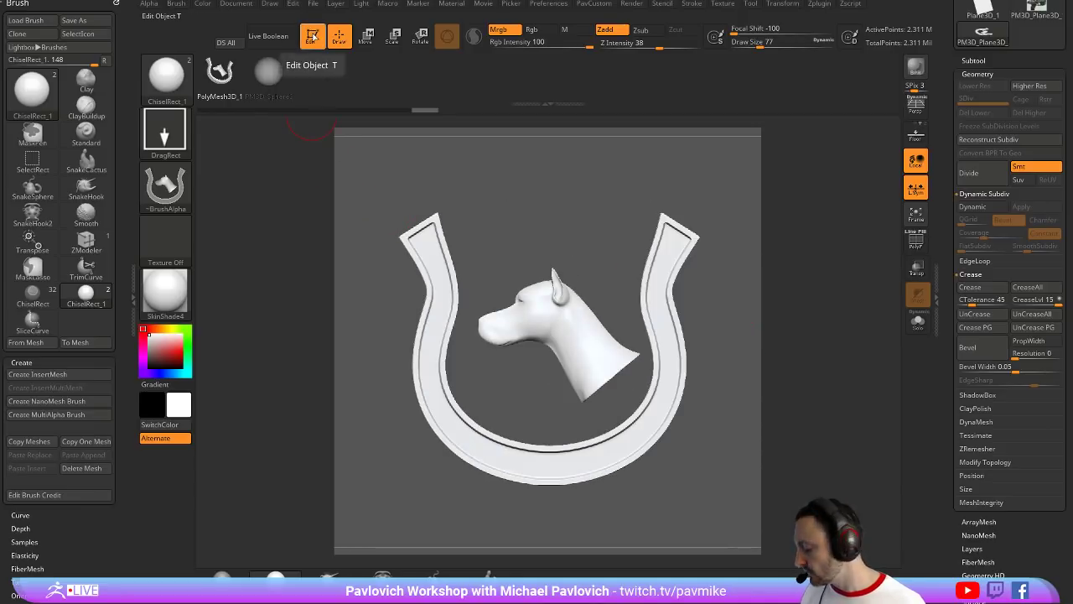
{"action": "key", "text": "ctrl+n"}
{"action": "left_click_drag", "start_coordinate": [940, 120], "coordinate": [949, 209]}
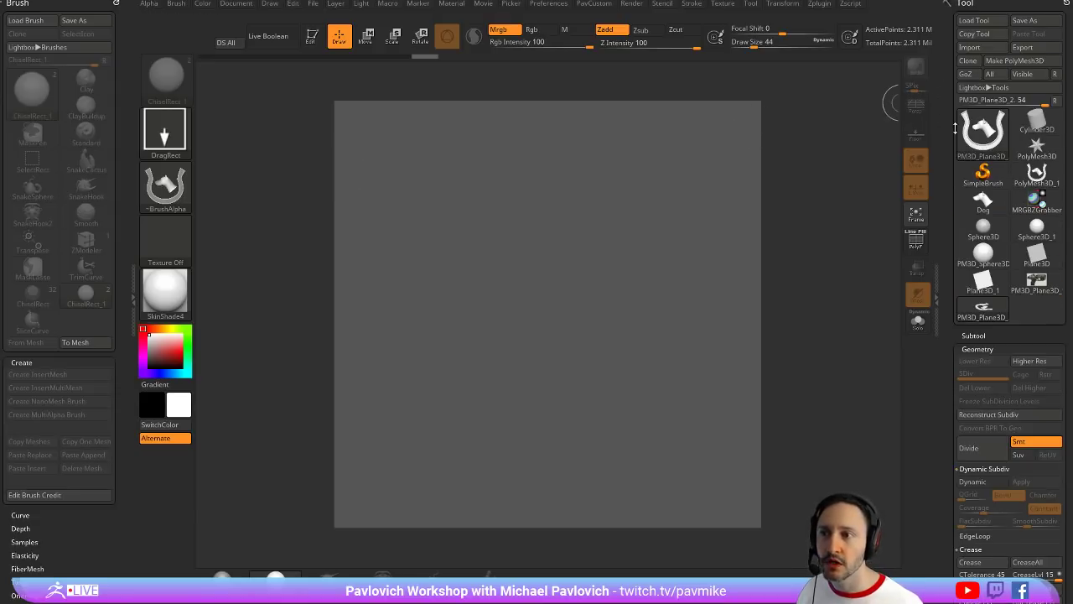
{"action": "left_click", "coordinate": [983, 171]}
{"action": "left_click", "coordinate": [983, 149]}
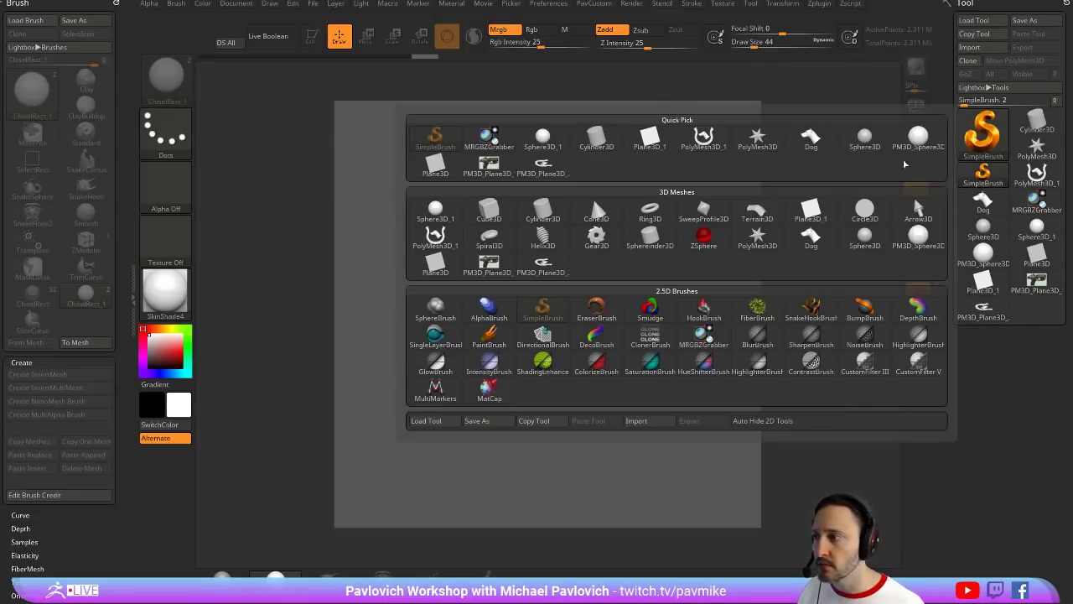
{"action": "left_click", "coordinate": [434, 232]}
{"action": "left_click_drag", "start_coordinate": [505, 309], "coordinate": [555, 432]}
{"action": "left_click", "coordinate": [311, 36]}
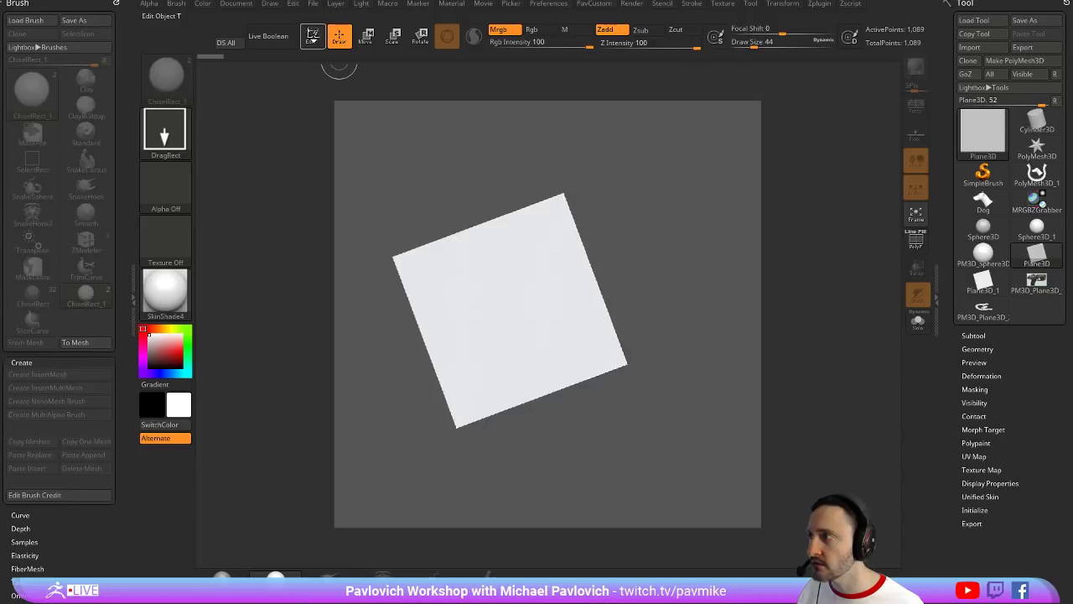
Convert the new plane to a PolyMesh3D and divide it up to subdivision level 5 with Smt turned off
{"action": "left_click", "coordinate": [1014, 60]}
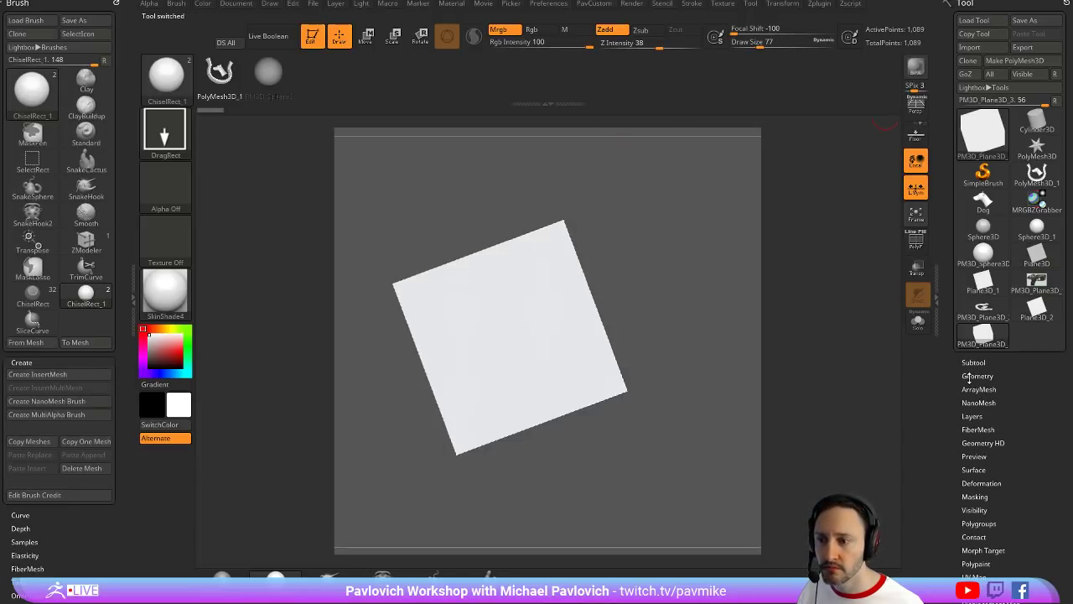
{"action": "left_click", "coordinate": [964, 377], "text": "shift"}
{"action": "left_click_drag", "start_coordinate": [709, 263], "coordinate": [697, 266], "text": "shift"}
{"action": "key", "text": "f"}
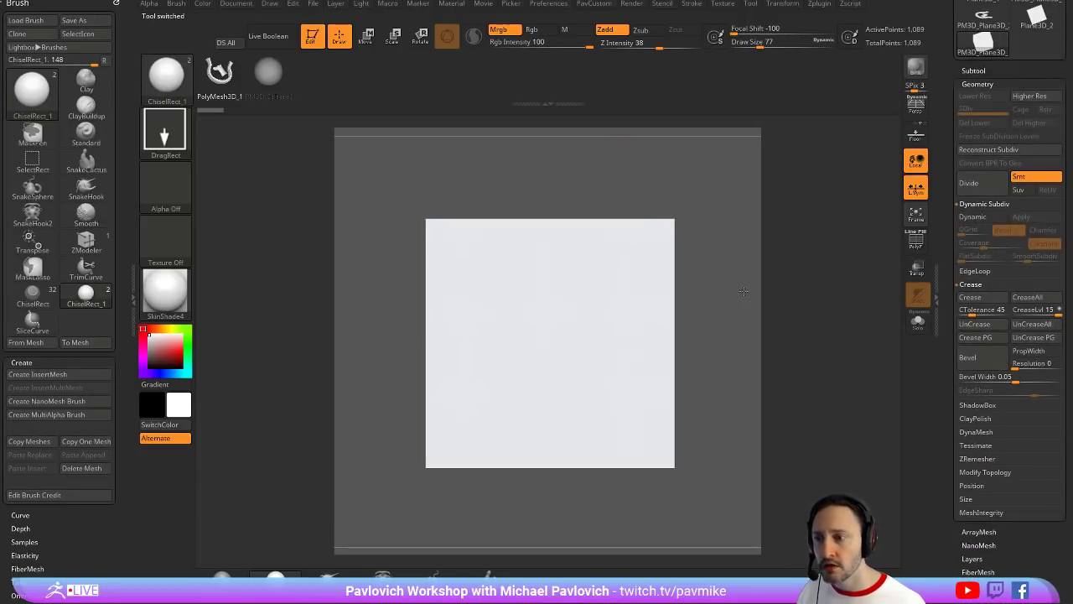
{"action": "left_click_drag", "start_coordinate": [946, 256], "coordinate": [948, 217]}
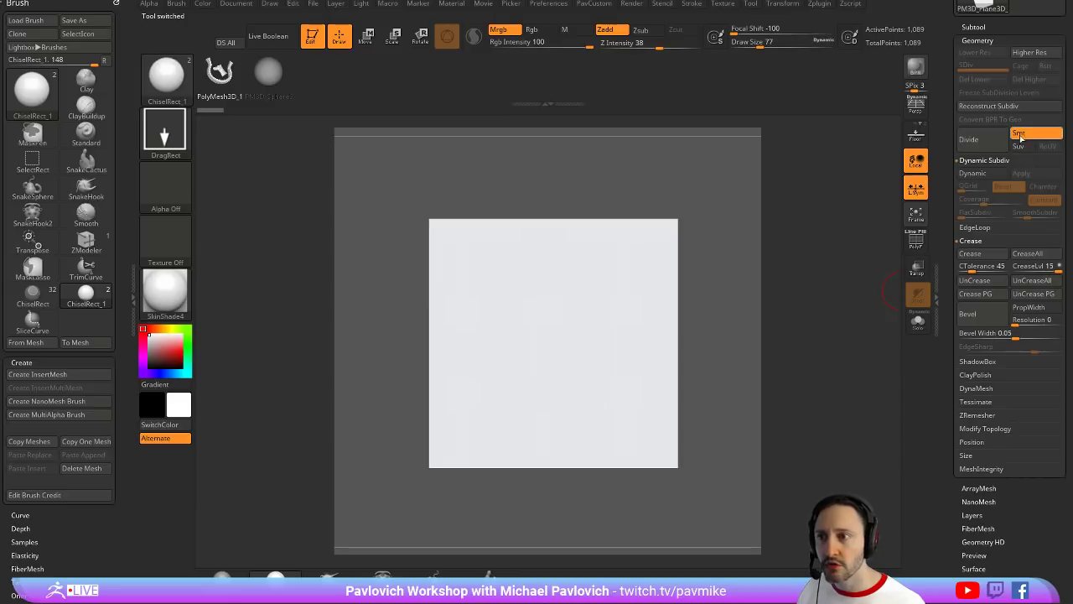
{"action": "left_click", "coordinate": [969, 139]}
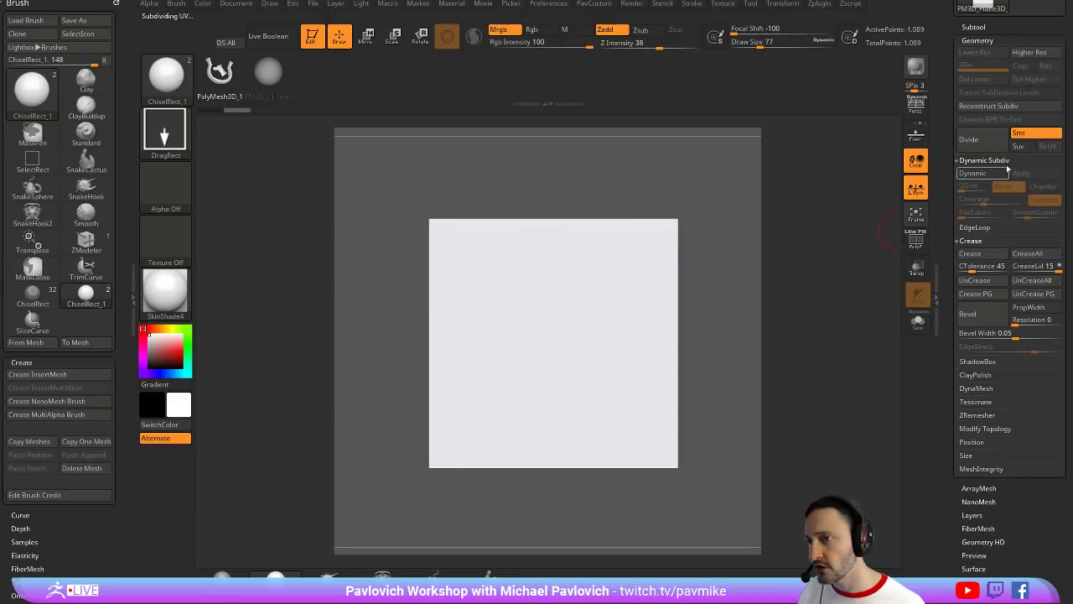
{"action": "left_click", "coordinate": [974, 141]}
{"action": "left_click", "coordinate": [976, 144]}
{"action": "left_click", "coordinate": [976, 144]}
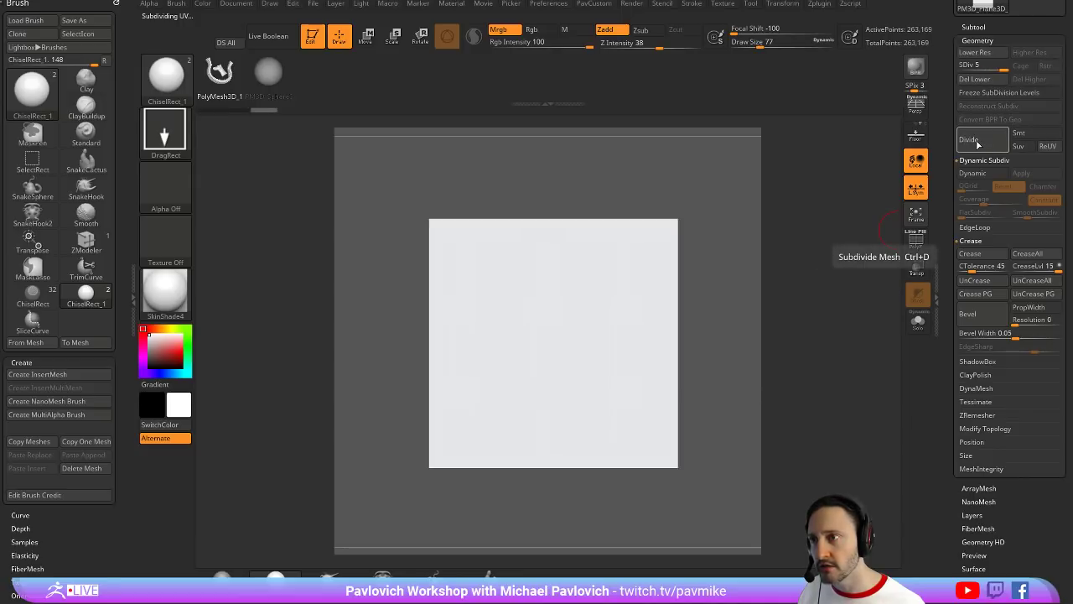
Divide the plane to subdivision level 6 and choose the TransposeSmartMask brush with the dog-head horseshoe alpha
{"action": "left_click", "coordinate": [976, 144]}
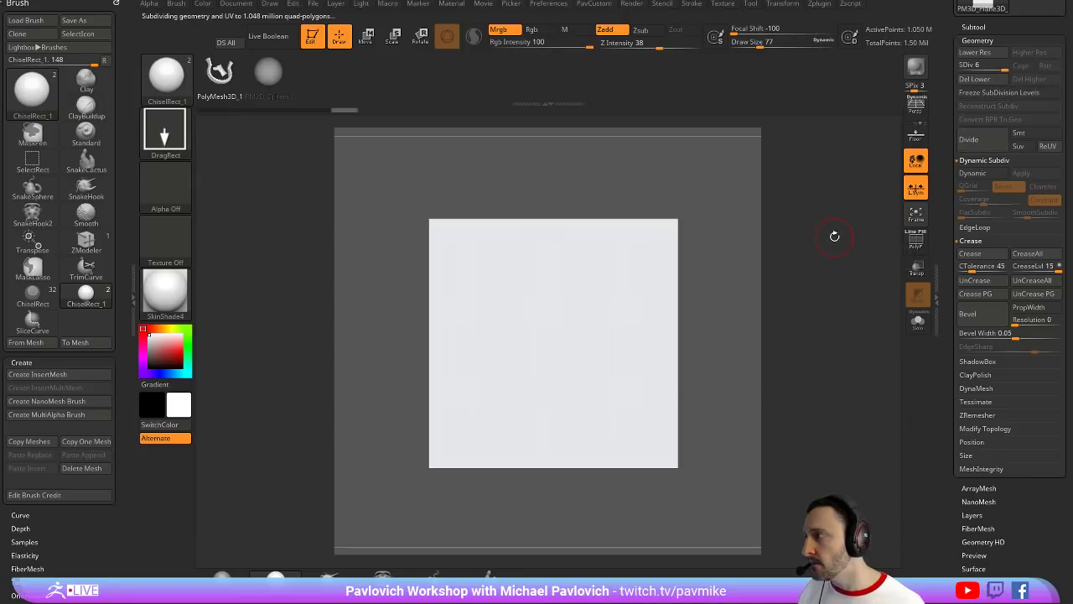
{"action": "key", "text": "b"}
{"action": "key", "text": "t"}
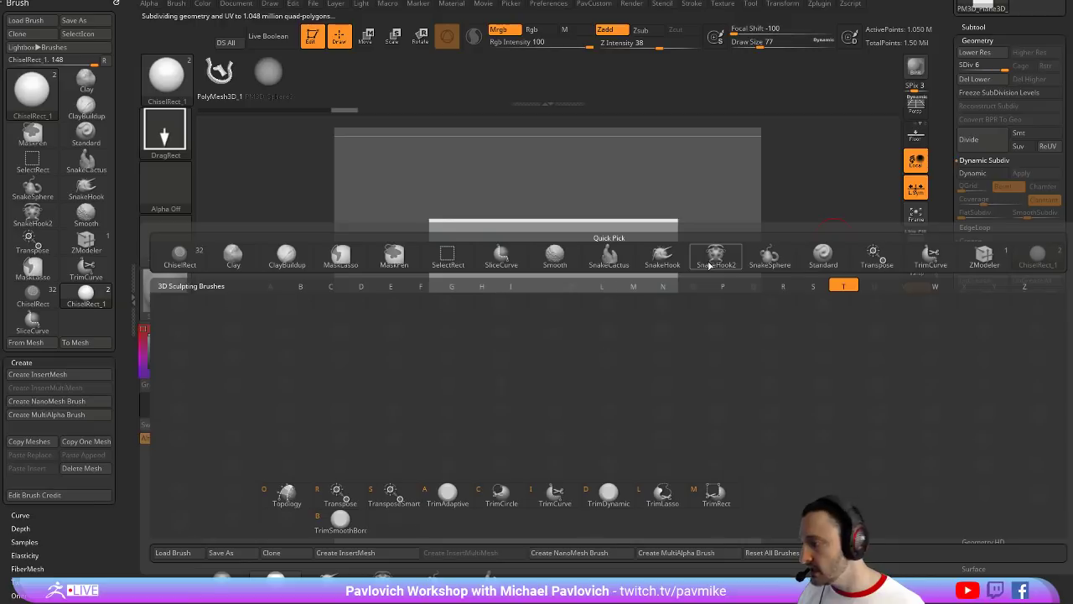
{"action": "left_click", "coordinate": [390, 495]}
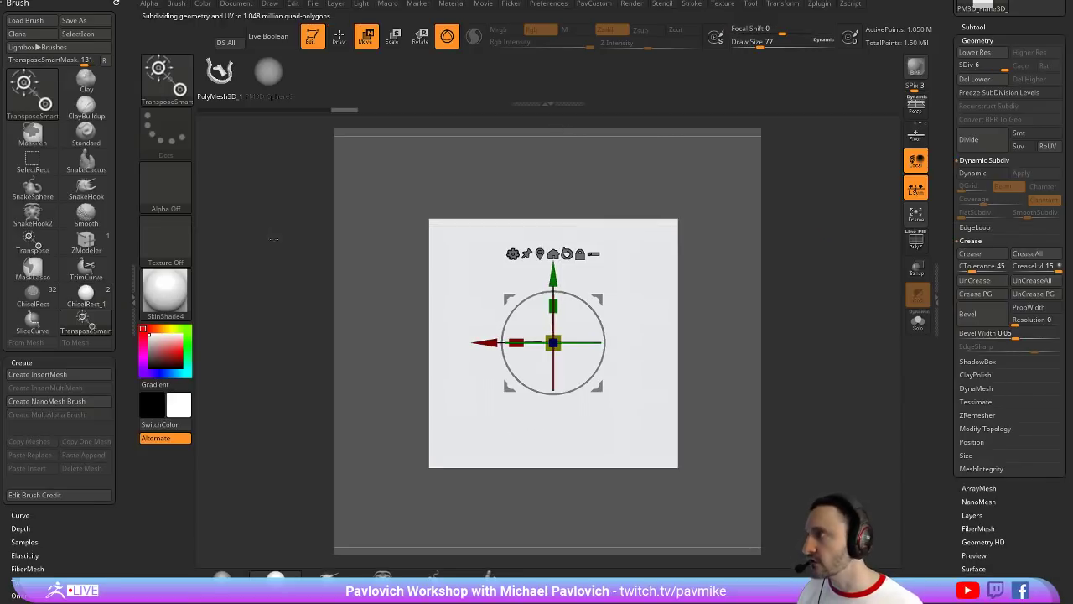
{"action": "left_click", "coordinate": [165, 186]}
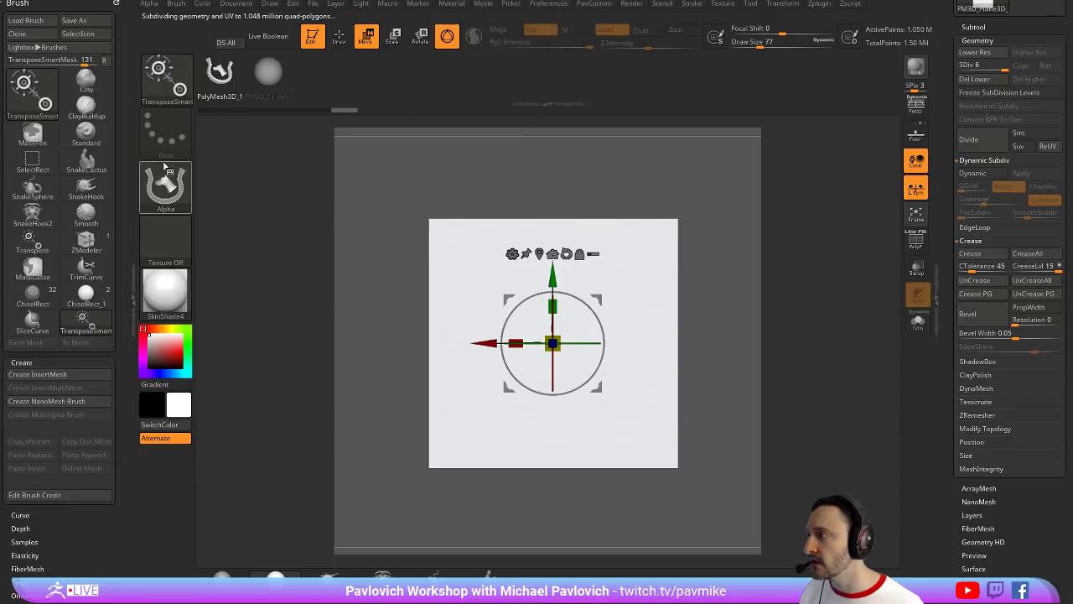
Mask the plane with the horseshoe alpha by drawing a vertical Transpose line across it, and wait for the program to respond
{"action": "key", "text": "ctrl"}
{"action": "key", "text": "q"}
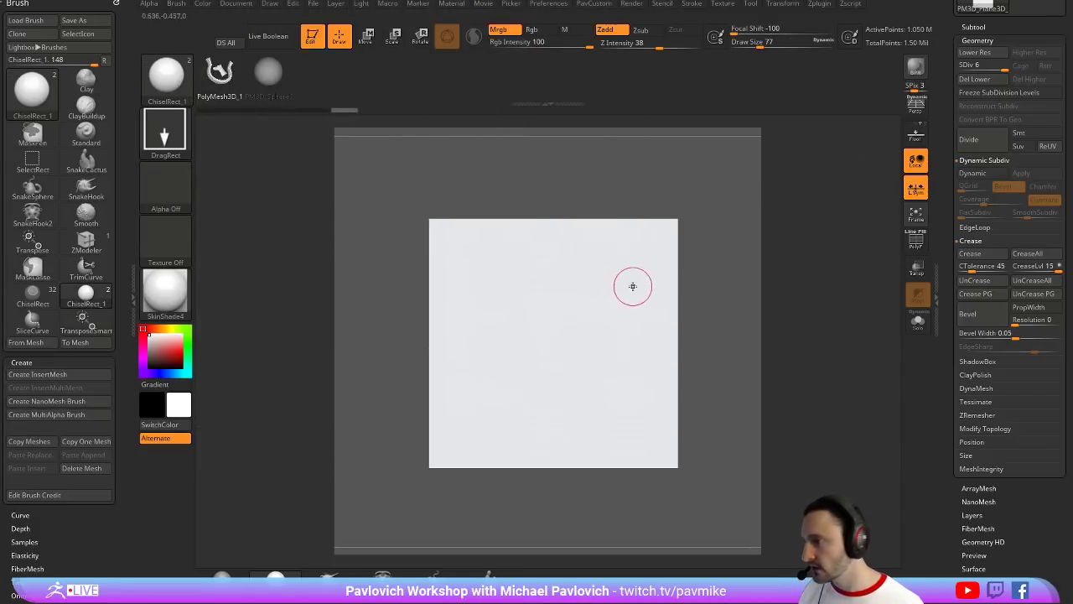
{"action": "key", "text": "w"}
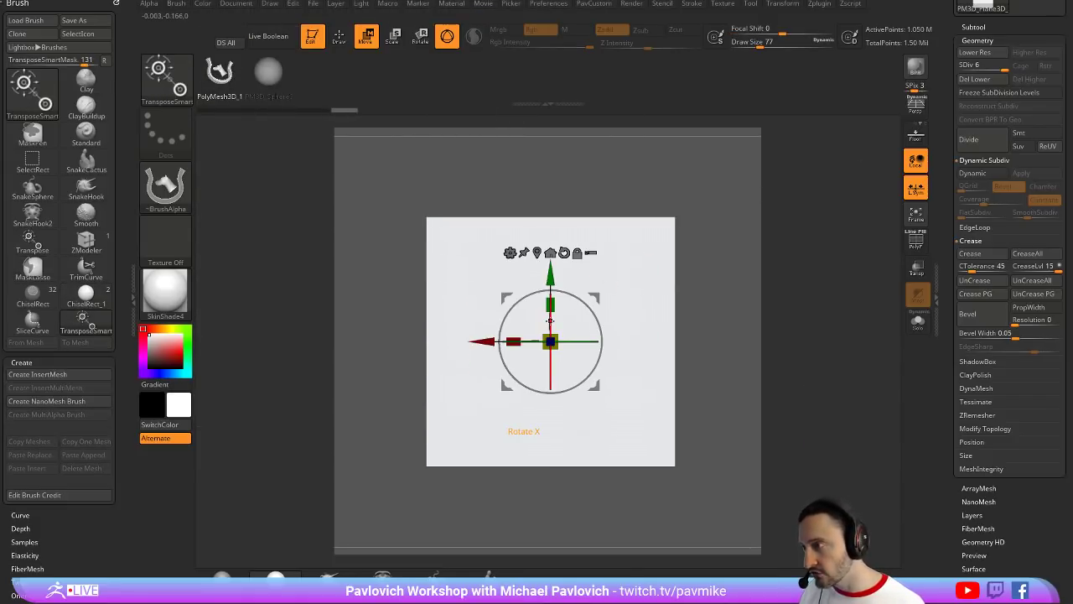
{"action": "key", "text": "y"}
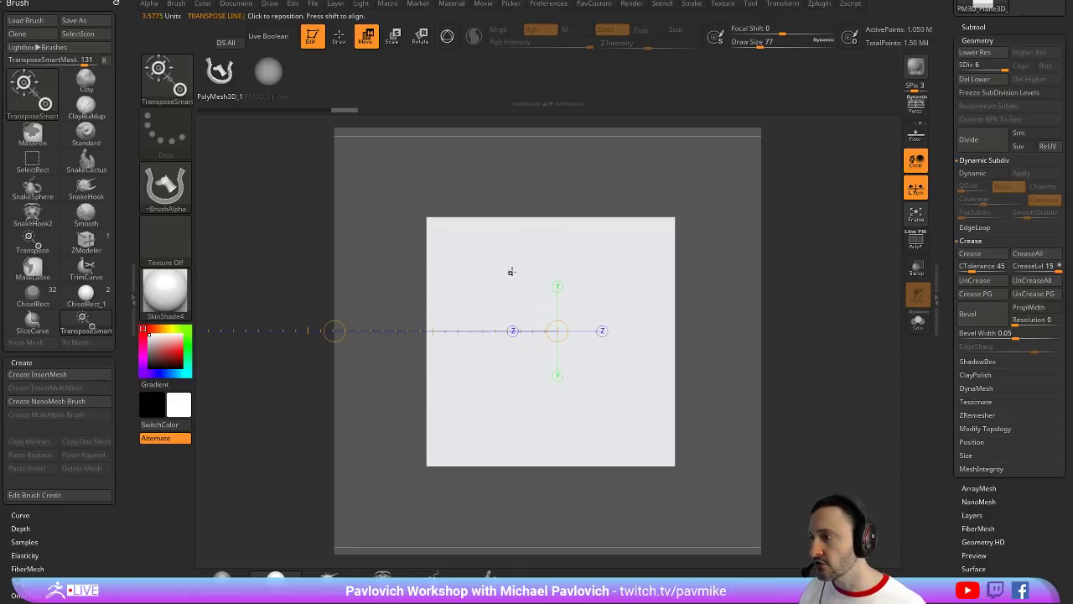
{"action": "mouse_move", "coordinate": [489, 272]}
{"action": "left_mouse_down", "text": "ctrl"}
{"action": "mouse_move", "coordinate": [525, 332]}
{"action": "mouse_move", "coordinate": [504, 398]}
{"action": "mouse_move", "coordinate": [509, 429]}
{"action": "mouse_move", "coordinate": [496, 364]}
{"action": "mouse_move", "coordinate": [510, 427]}
{"action": "mouse_move", "coordinate": [556, 474]}
{"action": "mouse_move", "coordinate": [560, 448]}
{"action": "mouse_move", "coordinate": [550, 462]}
{"action": "left_mouse_up", "text": "ctrl"}
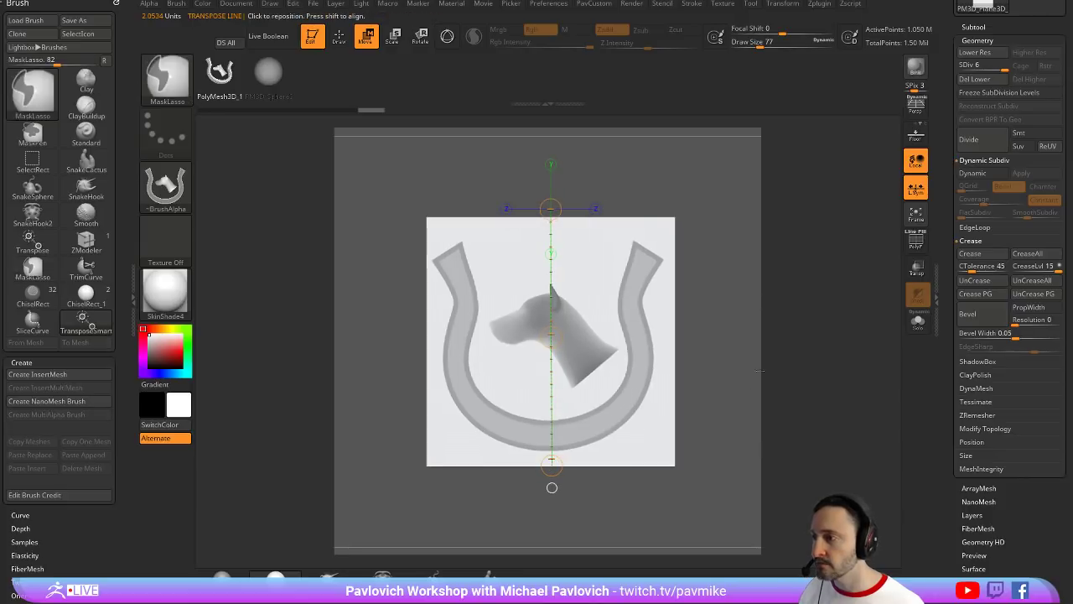
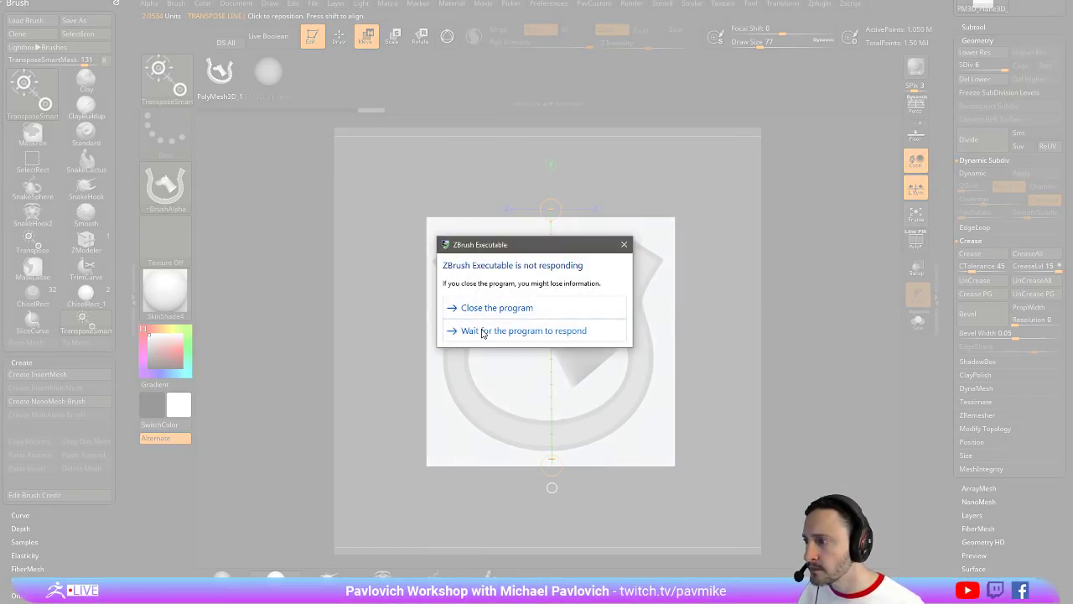
{"action": "left_click", "coordinate": [483, 331]}
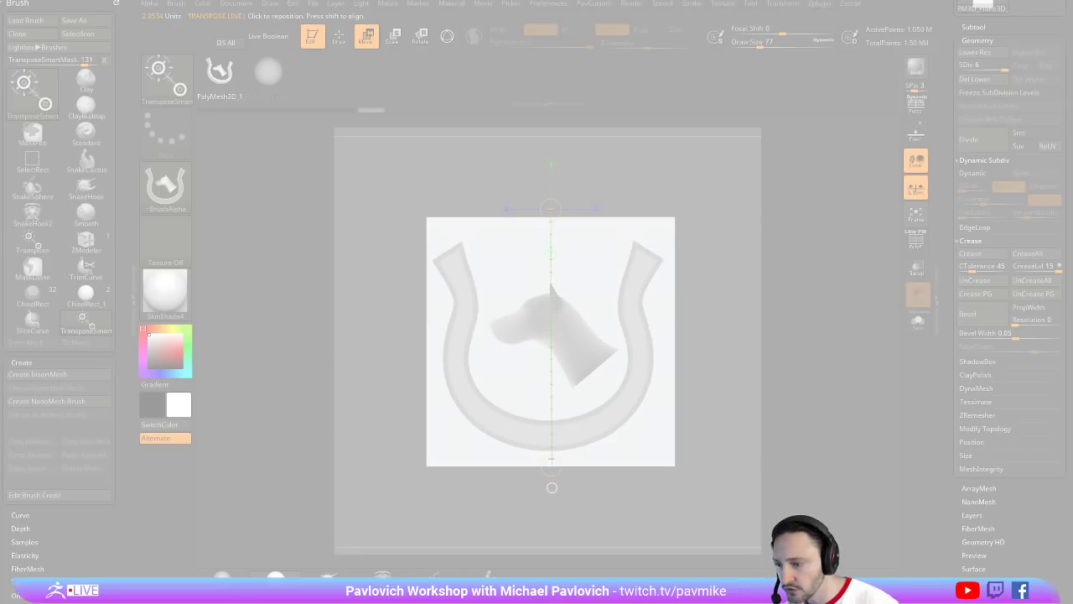
Switch to the browser, open the ZB4 R8 What's New playlist on YouTube and select its address
{"action": "left_click_drag", "start_coordinate": [738, 591], "coordinate": [538, 16]}
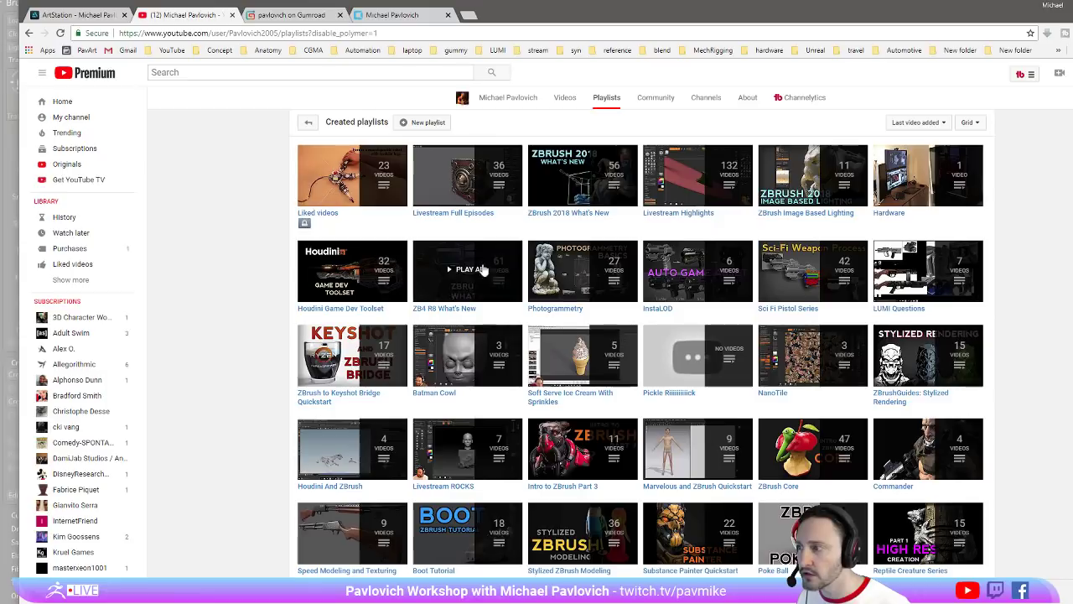
{"action": "left_click", "coordinate": [453, 308]}
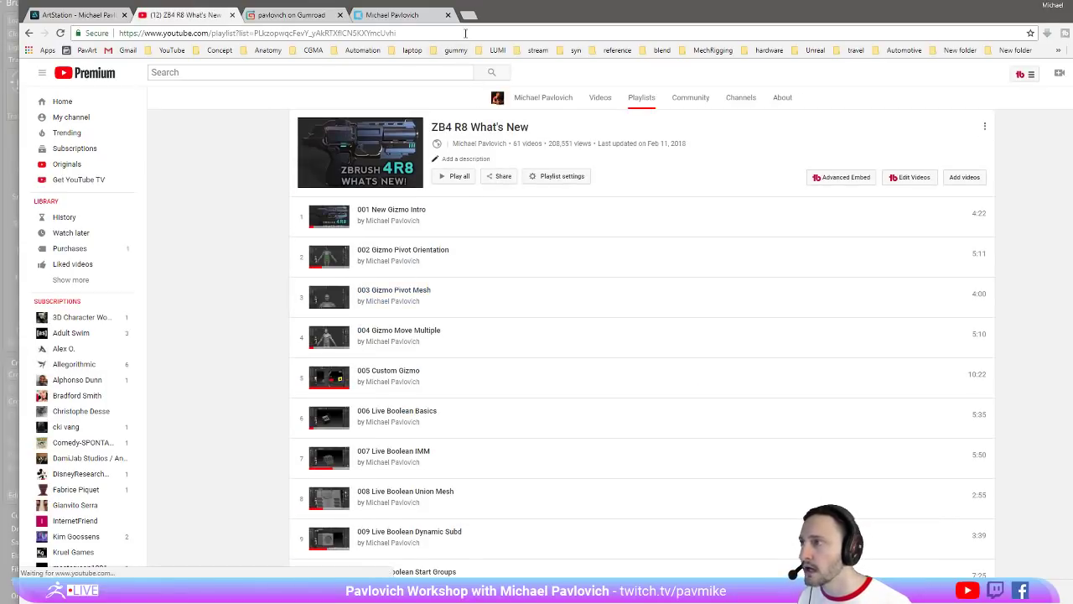
{"action": "left_click", "coordinate": [453, 34]}
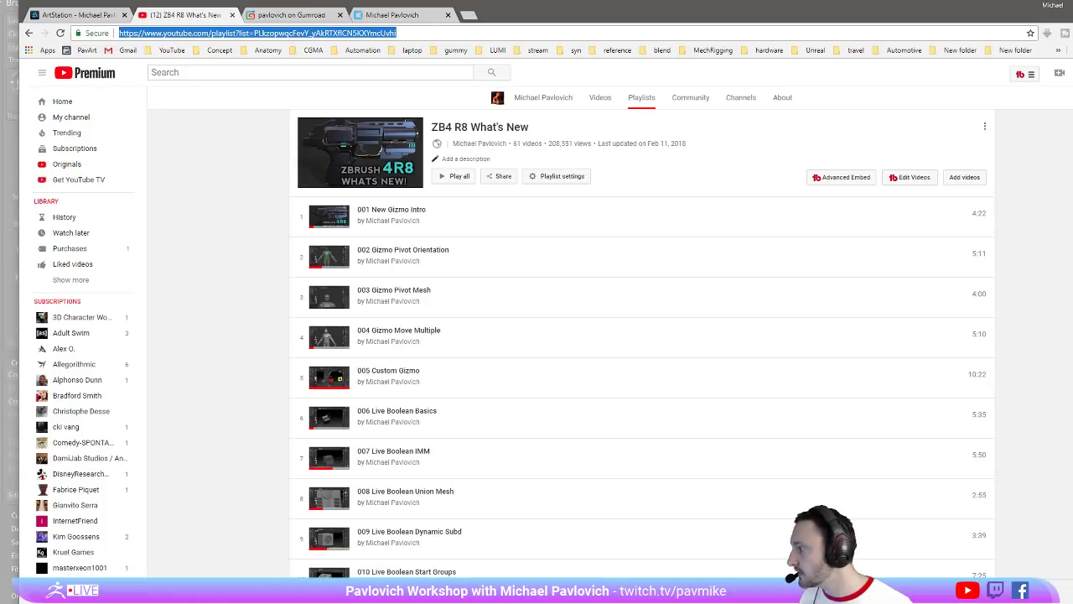
{"action": "key", "text": "alt+Tab"}
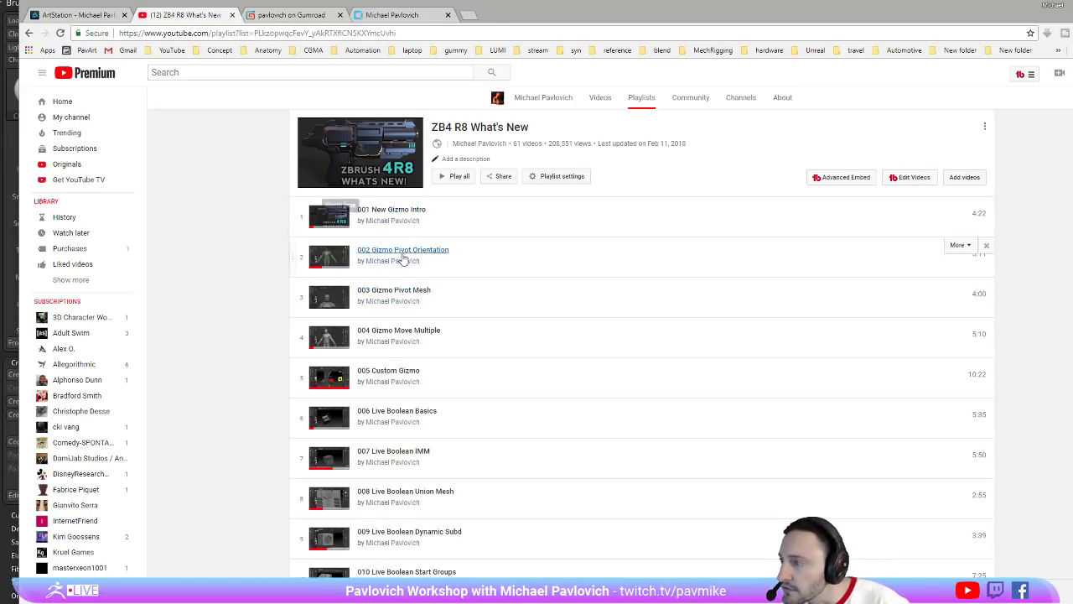
Look through the ZB4 R8 What's New playlist for videos on alpha, vector displacement and brush creation
{"action": "scroll", "coordinate": [414, 287], "scroll_direction": "down", "scroll_amount": 2}
{"action": "scroll", "coordinate": [424, 269], "scroll_direction": "up", "scroll_amount": 3}
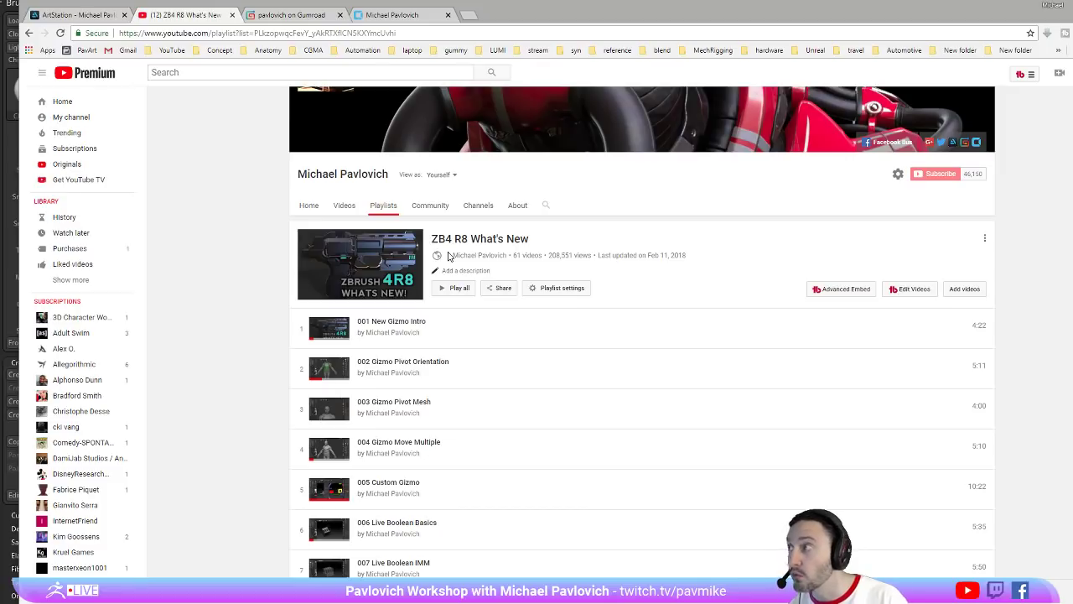
{"action": "scroll", "coordinate": [281, 316], "scroll_direction": "down", "scroll_amount": 5}
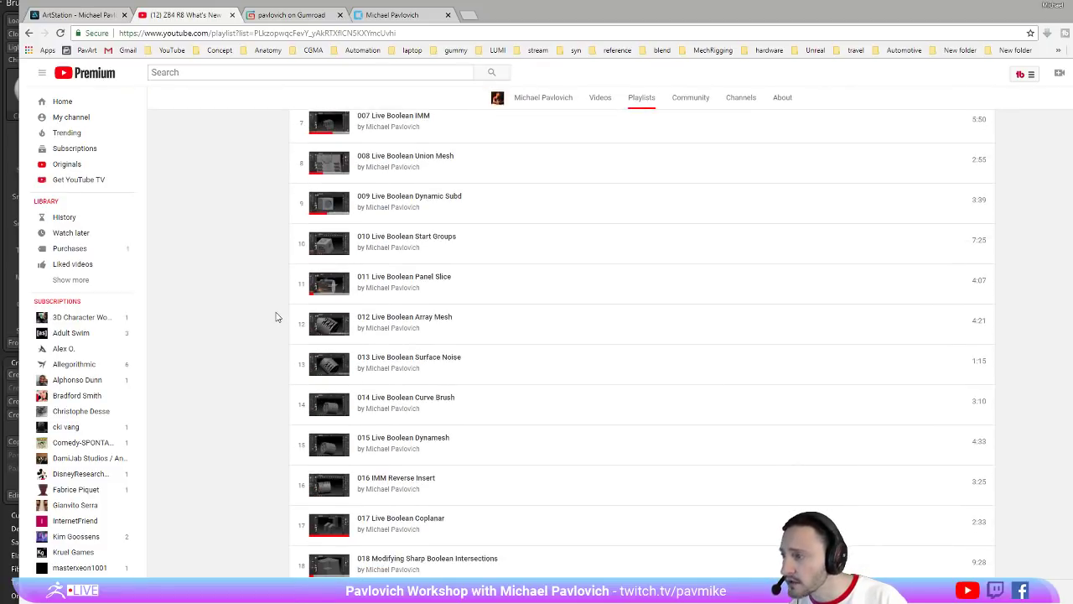
{"action": "scroll", "coordinate": [277, 316], "scroll_direction": "down", "scroll_amount": 7}
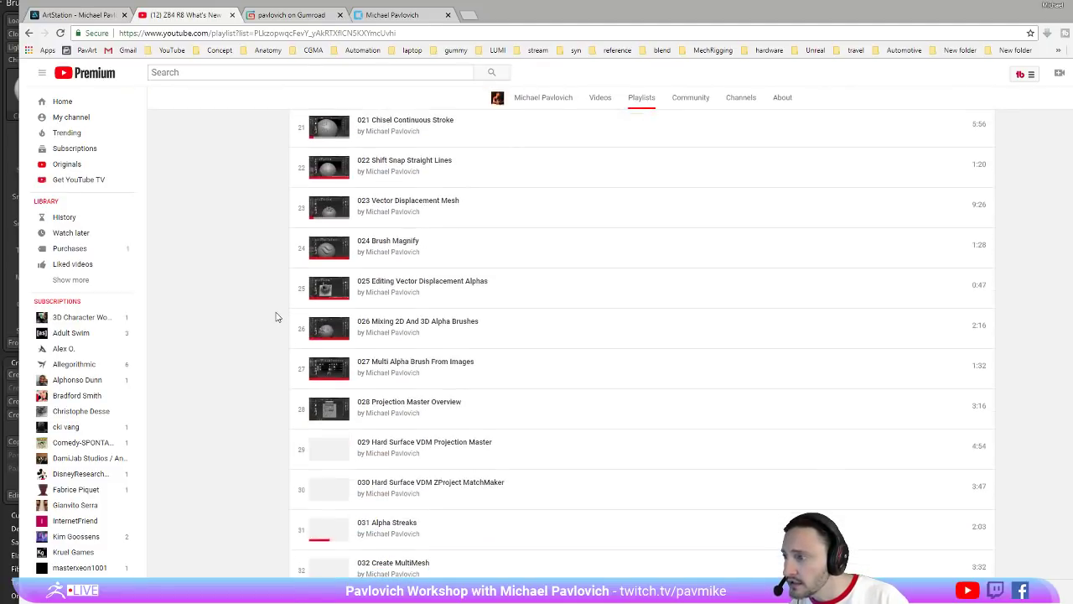
{"action": "scroll", "coordinate": [277, 316], "scroll_direction": "down", "scroll_amount": 4}
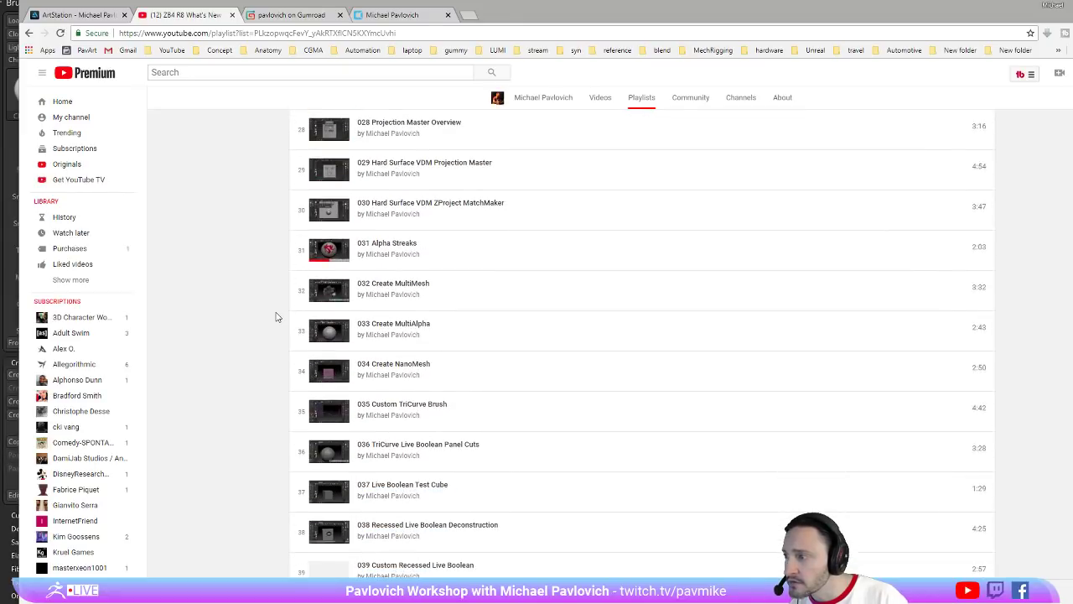
{"action": "scroll", "coordinate": [277, 316], "scroll_direction": "down", "scroll_amount": 1}
{"action": "scroll", "coordinate": [277, 316], "scroll_direction": "down", "scroll_amount": 1}
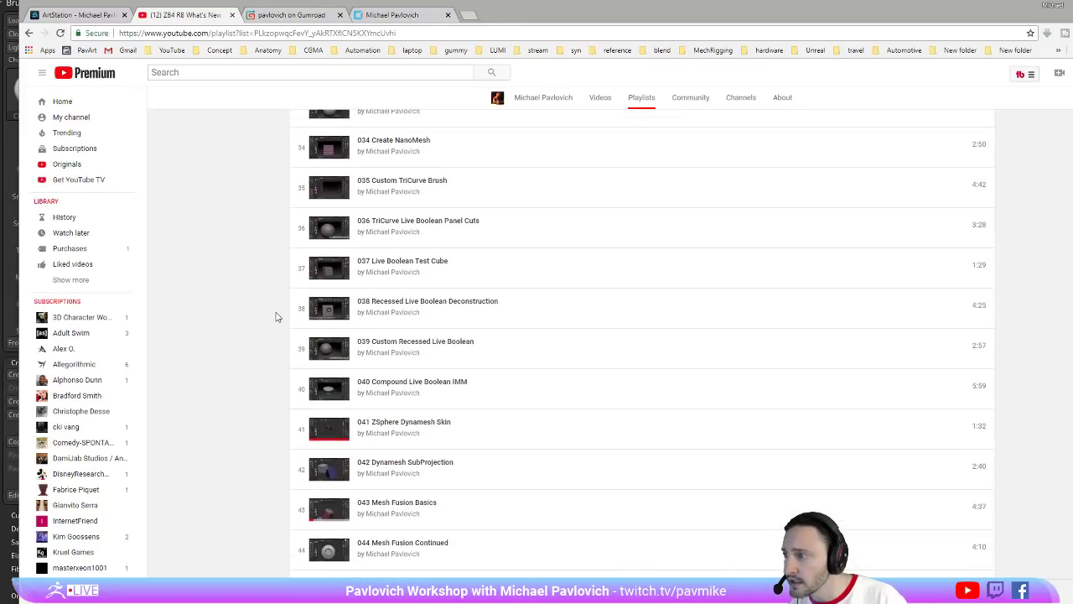
{"action": "scroll", "coordinate": [276, 316], "scroll_direction": "down", "scroll_amount": 5}
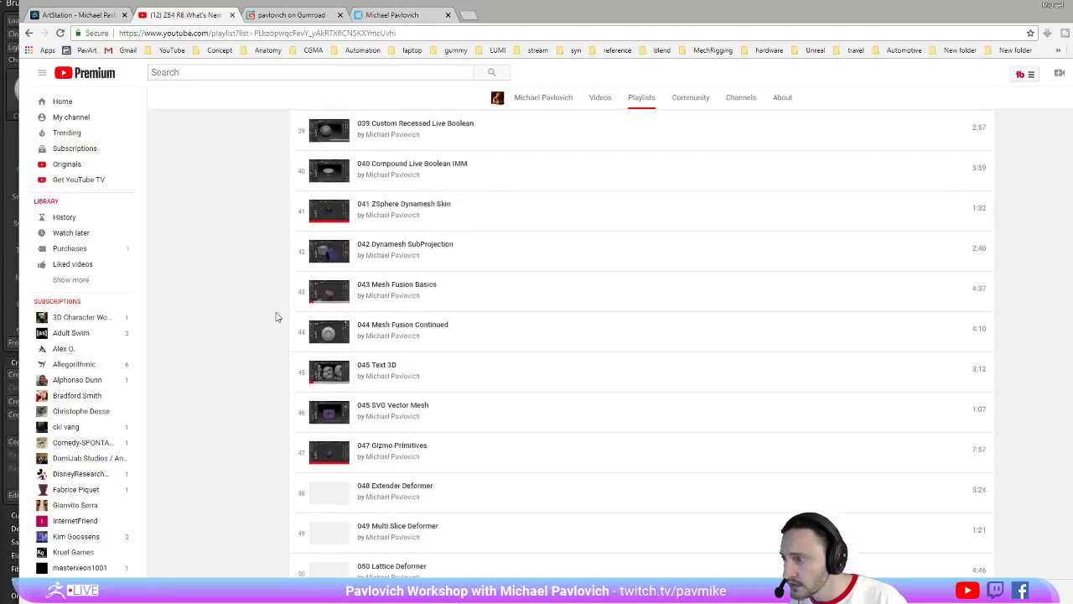
{"action": "scroll", "coordinate": [277, 316], "scroll_direction": "down", "scroll_amount": 5}
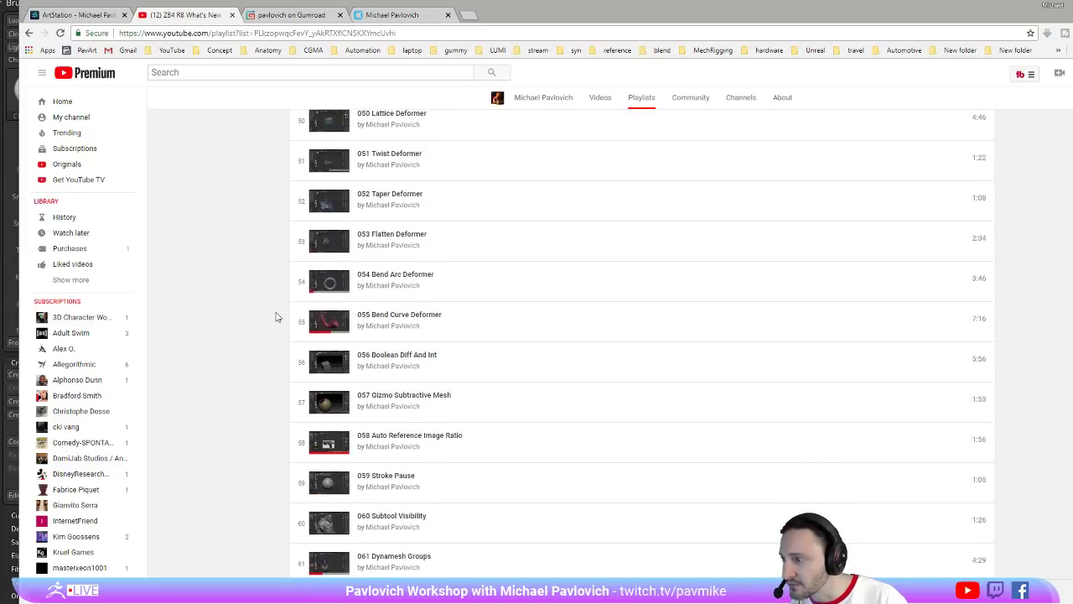
{"action": "scroll", "coordinate": [276, 316], "scroll_direction": "up", "scroll_amount": 12}
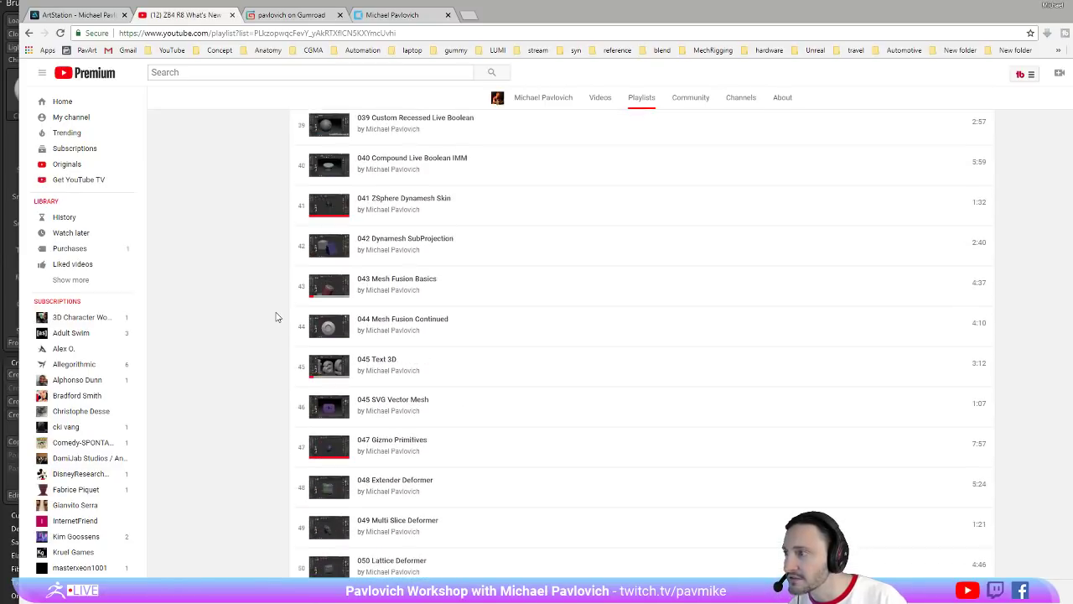
{"action": "scroll", "coordinate": [277, 316], "scroll_direction": "up", "scroll_amount": 3}
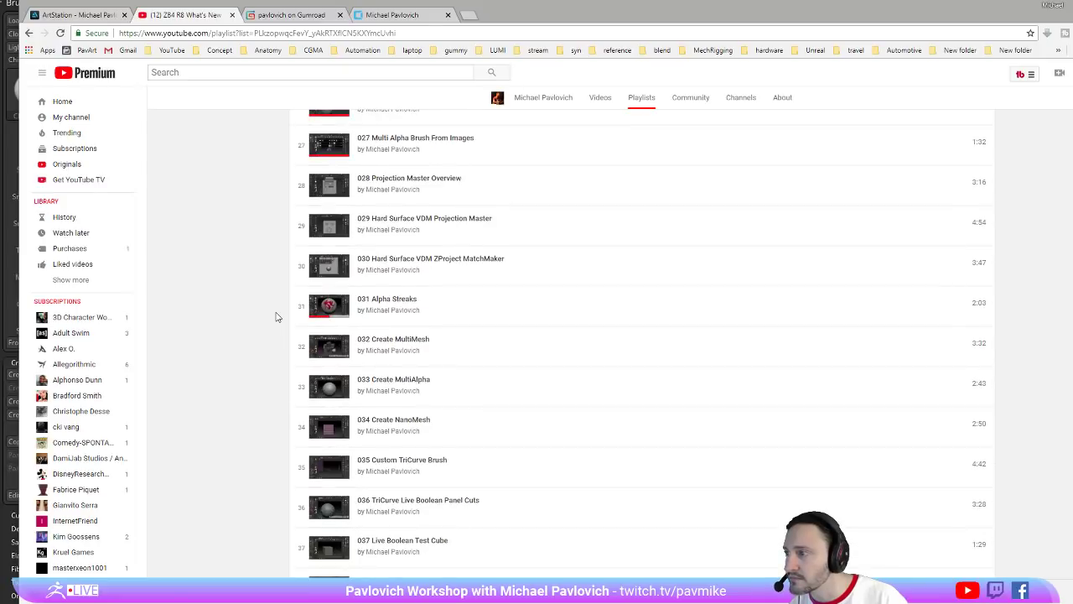
{"action": "scroll", "coordinate": [276, 316], "scroll_direction": "up", "scroll_amount": 5}
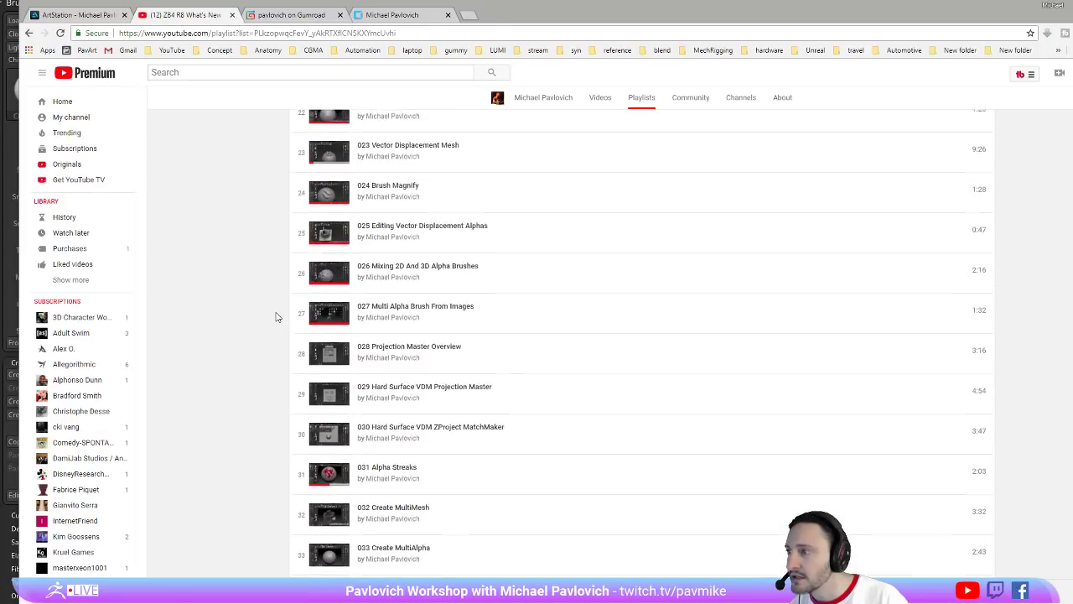
{"action": "scroll", "coordinate": [277, 316], "scroll_direction": "up", "scroll_amount": 1}
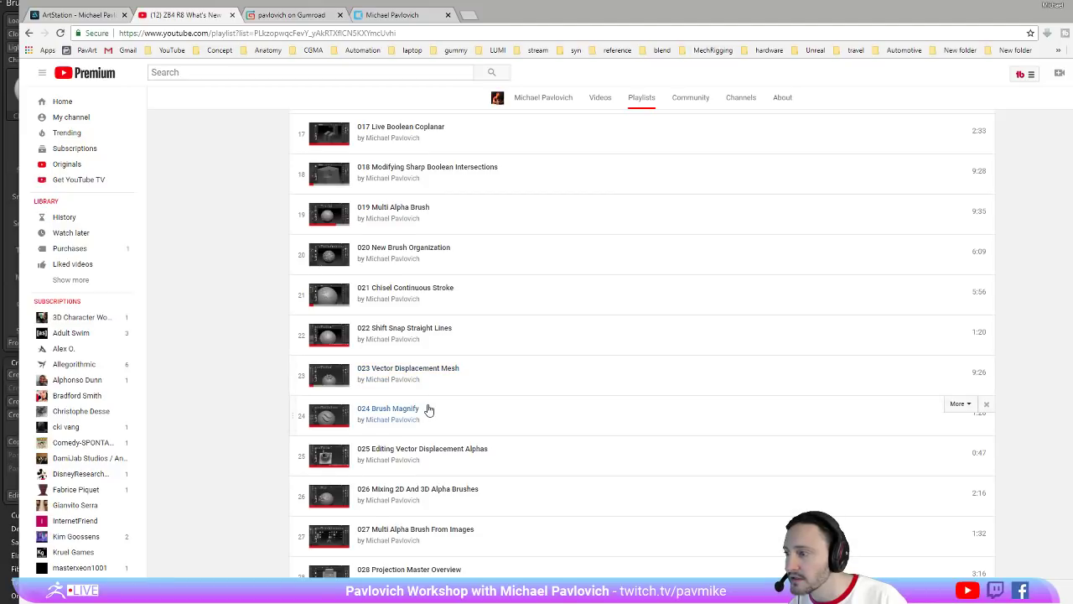
{"action": "scroll", "coordinate": [428, 409], "scroll_direction": "down", "scroll_amount": 3}
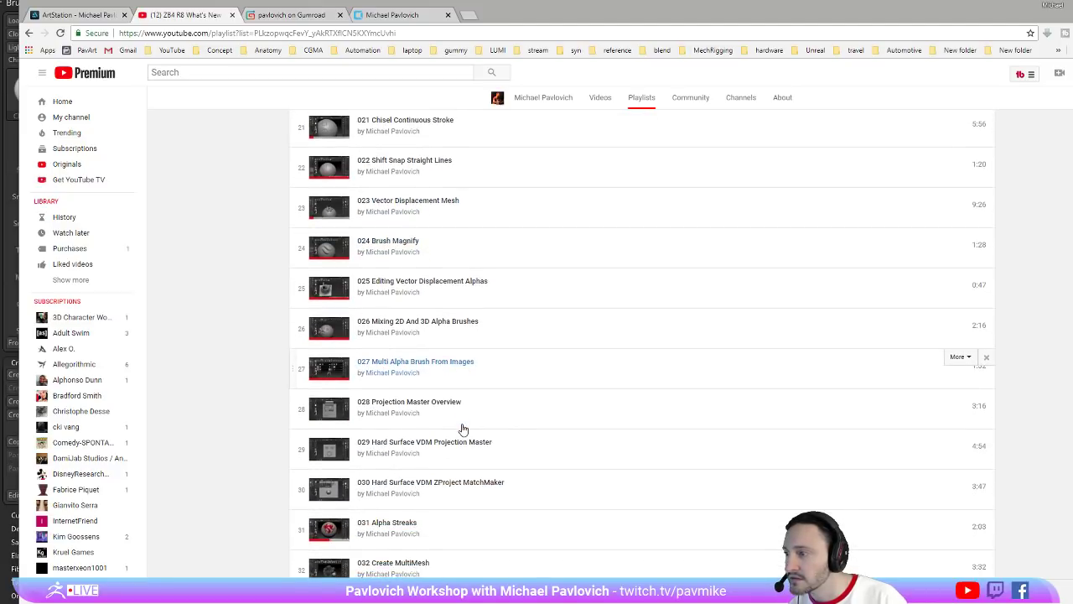
{"action": "scroll", "coordinate": [465, 436], "scroll_direction": "down", "scroll_amount": 5}
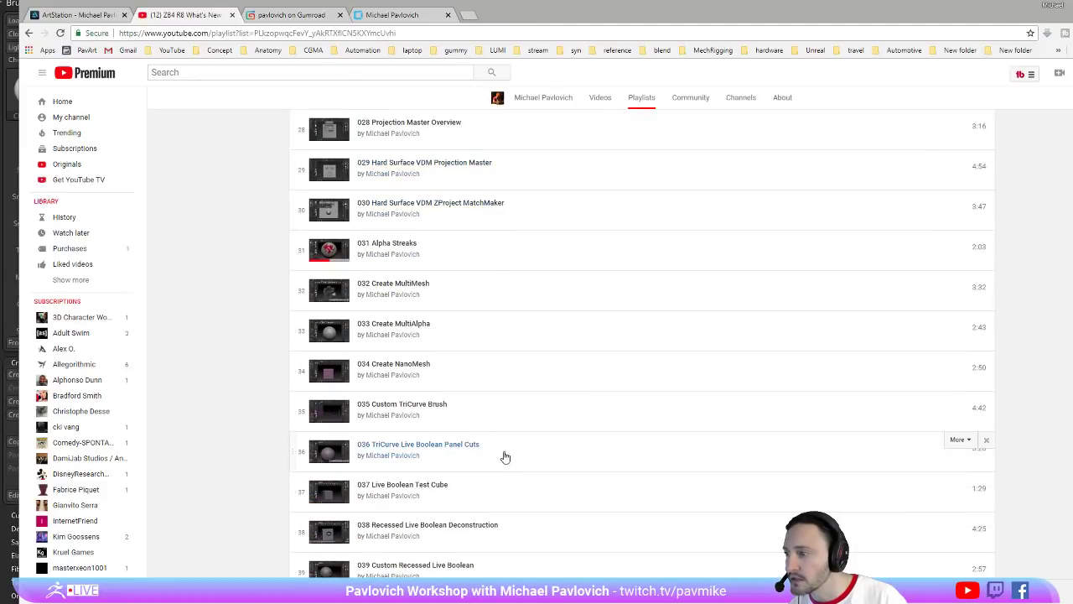
{"action": "scroll", "coordinate": [503, 456], "scroll_direction": "up", "scroll_amount": 6}
{"action": "scroll", "coordinate": [506, 456], "scroll_direction": "up", "scroll_amount": 3}
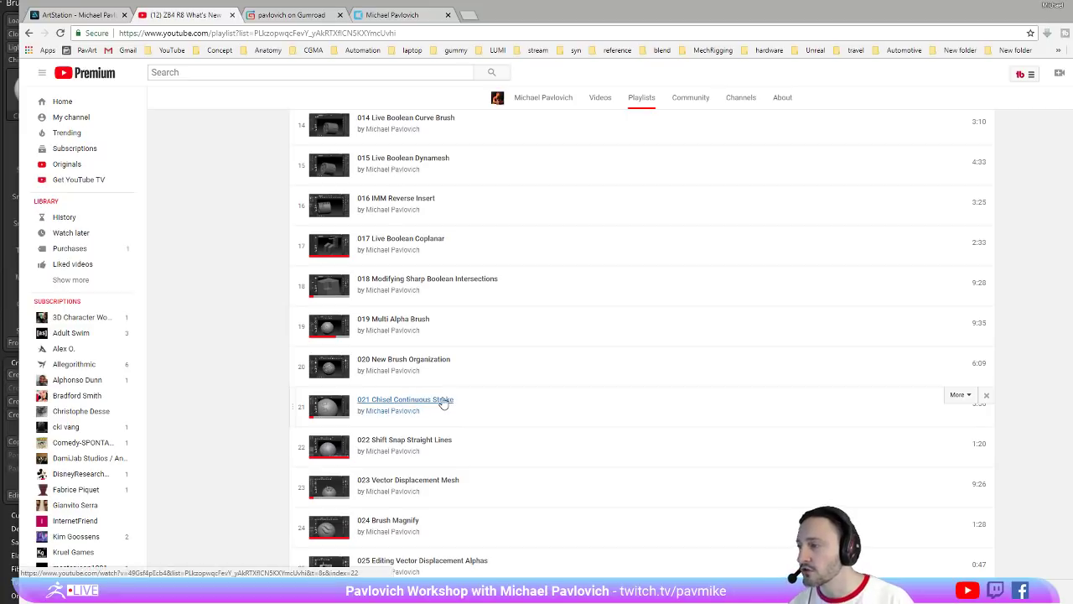
{"action": "scroll", "coordinate": [522, 378], "scroll_direction": "up", "scroll_amount": 10}
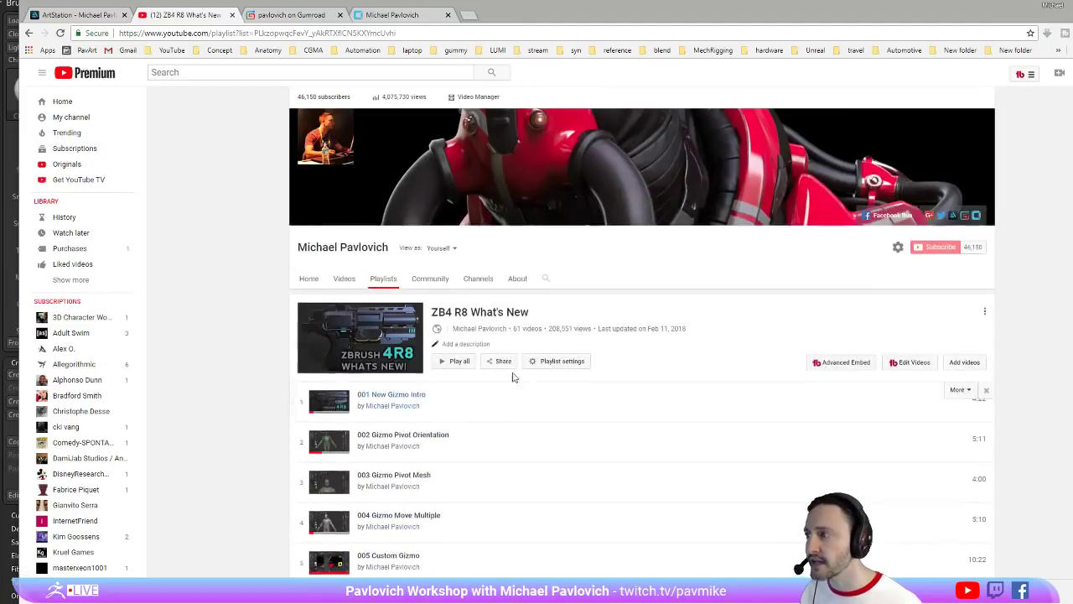
Switch back to ZBrush and invert the mask so only the plane around the horseshoe and dog head is protected
{"action": "key", "text": "alt+Tab"}
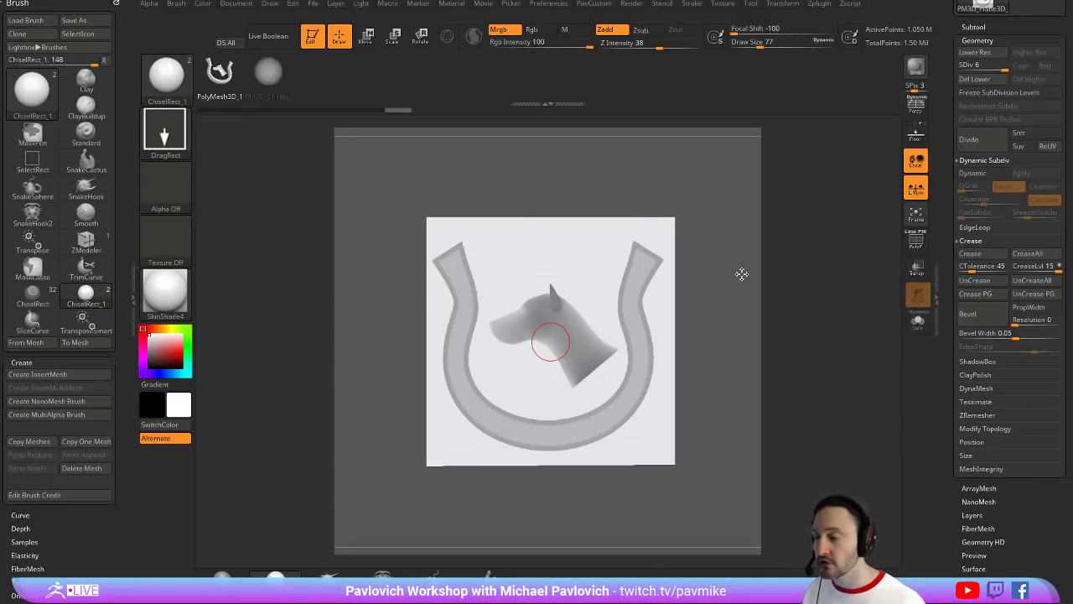
{"action": "left_click_drag", "start_coordinate": [752, 206], "coordinate": [778, 253]}
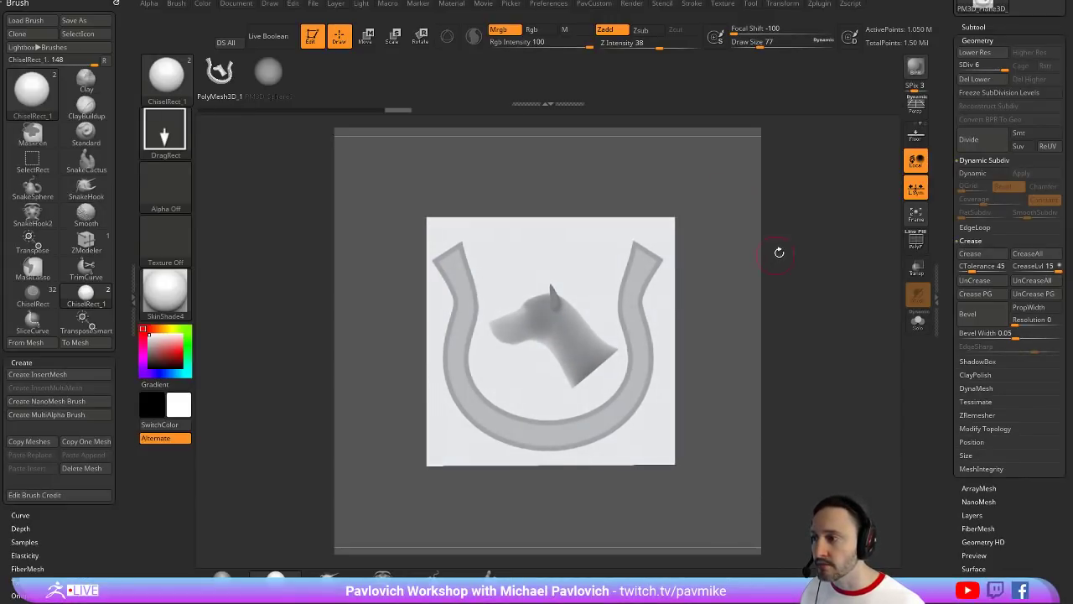
{"action": "left_click", "coordinate": [730, 212], "text": "ctrl"}
Inflate the unmasked horseshoe and dog head with a positive Inflate deformation, and clear the mask
{"action": "left_click_drag", "start_coordinate": [944, 367], "coordinate": [947, 263]}
{"action": "left_click", "coordinate": [973, 334], "text": "shift"}
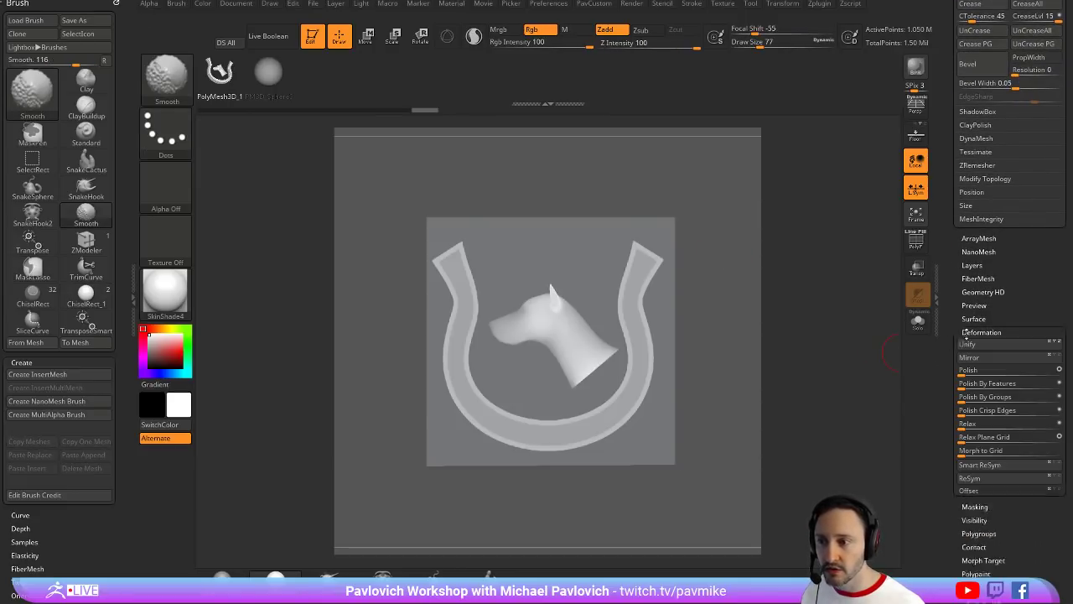
{"action": "left_click_drag", "start_coordinate": [948, 323], "coordinate": [942, 239]}
{"action": "left_click_drag", "start_coordinate": [944, 295], "coordinate": [943, 176]}
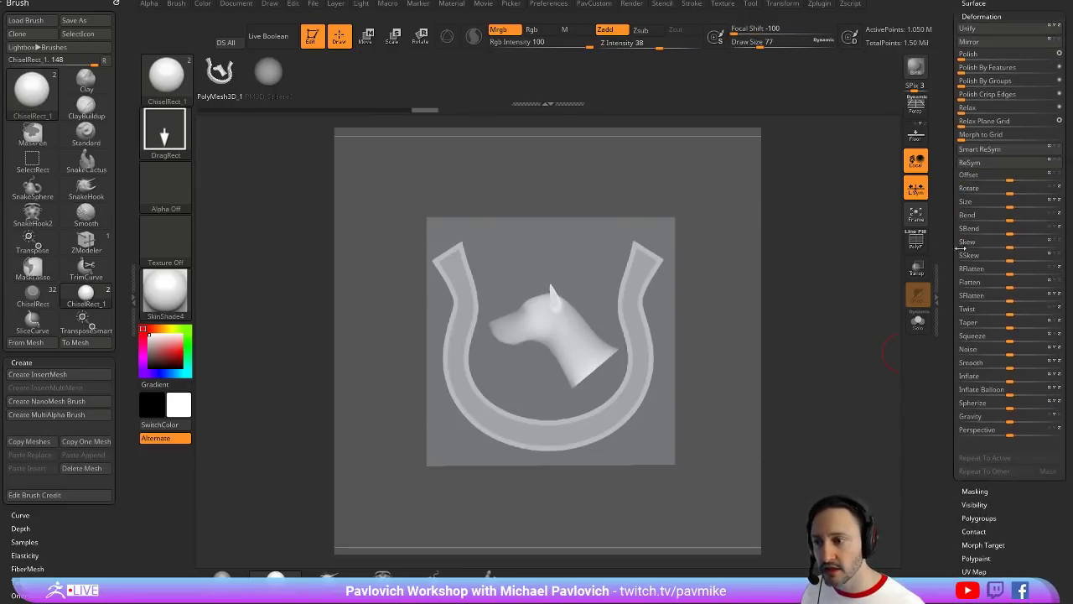
{"action": "left_click_drag", "start_coordinate": [1010, 376], "coordinate": [1029, 378]}
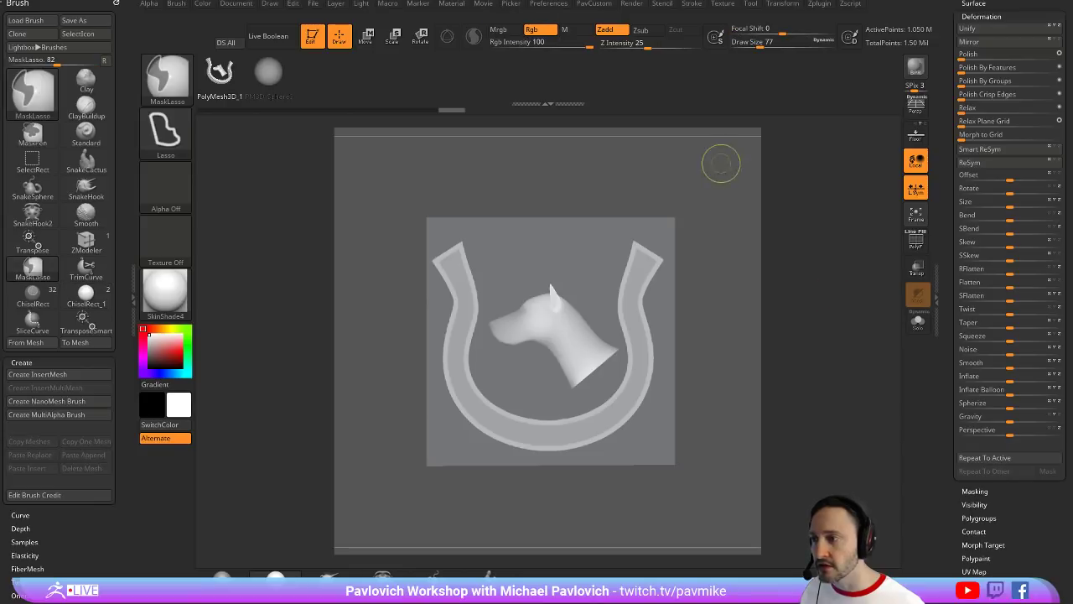
{"action": "left_click_drag", "start_coordinate": [721, 163], "coordinate": [746, 186], "text": "ctrl"}
Open NoiseMaker on the flat plane and load doghead.PSD from the Desktop as the noise alpha
{"action": "left_click_drag", "start_coordinate": [945, 240], "coordinate": [945, 152]}
{"action": "key", "text": "shift"}
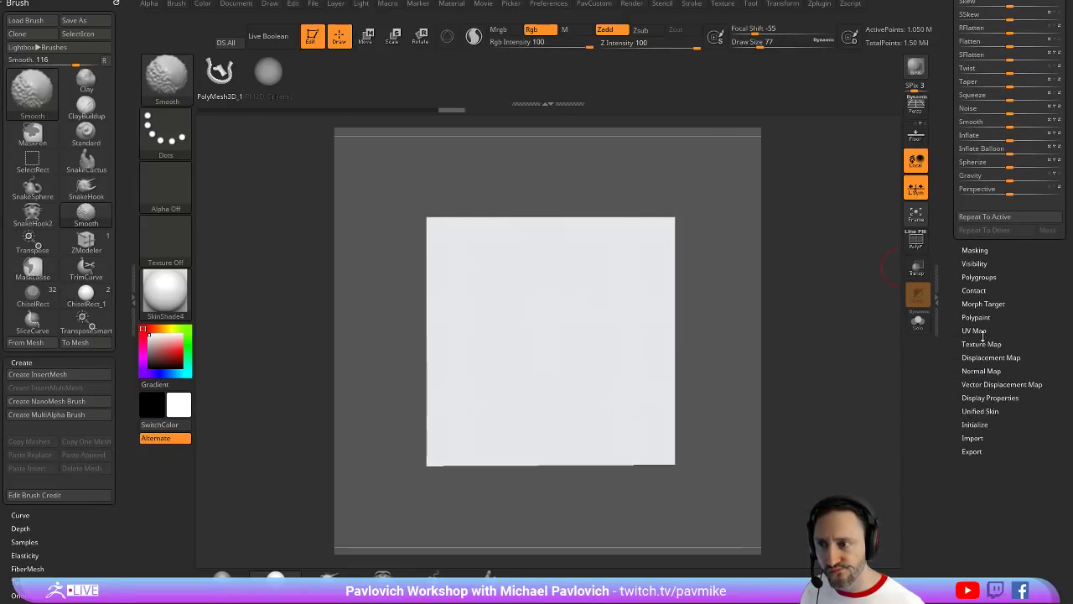
{"action": "scroll", "coordinate": [972, 402], "scroll_direction": "up", "scroll_amount": 10}
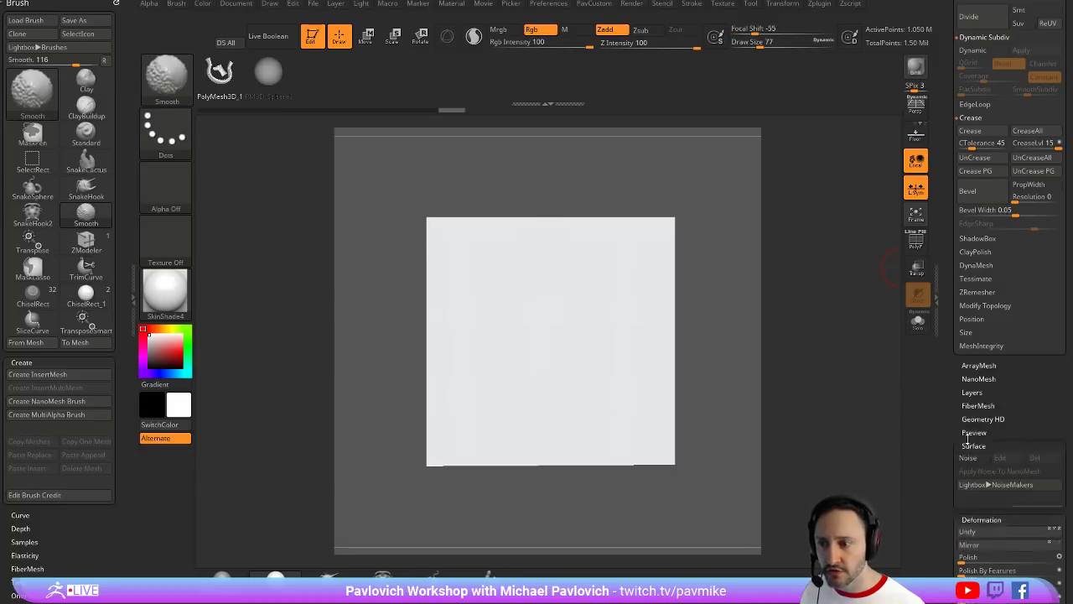
{"action": "left_click", "coordinate": [970, 444]}
{"action": "left_click", "coordinate": [973, 372]}
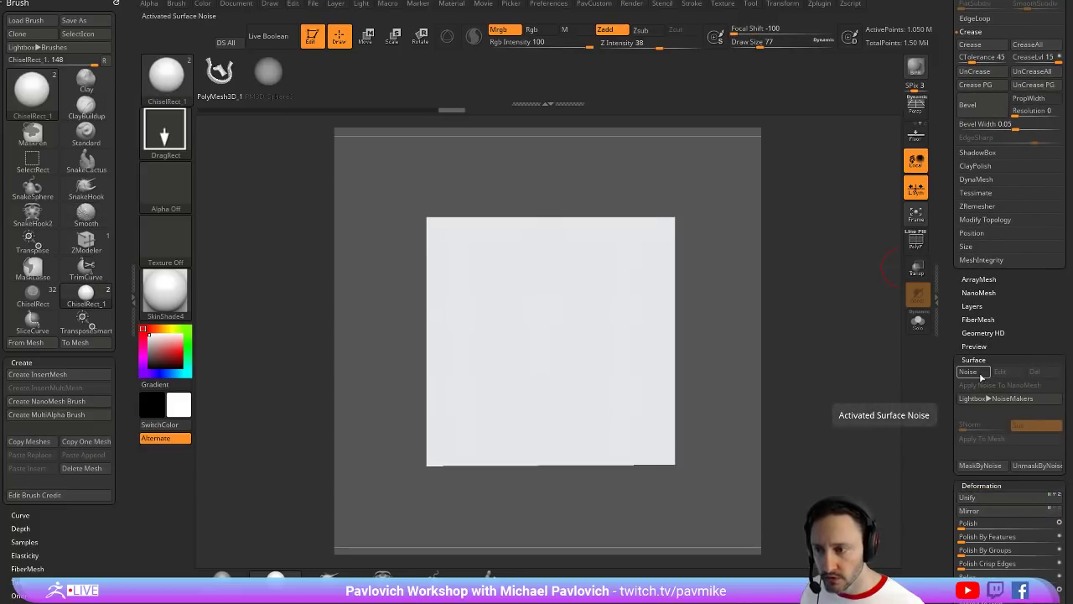
{"action": "left_click", "coordinate": [602, 510]}
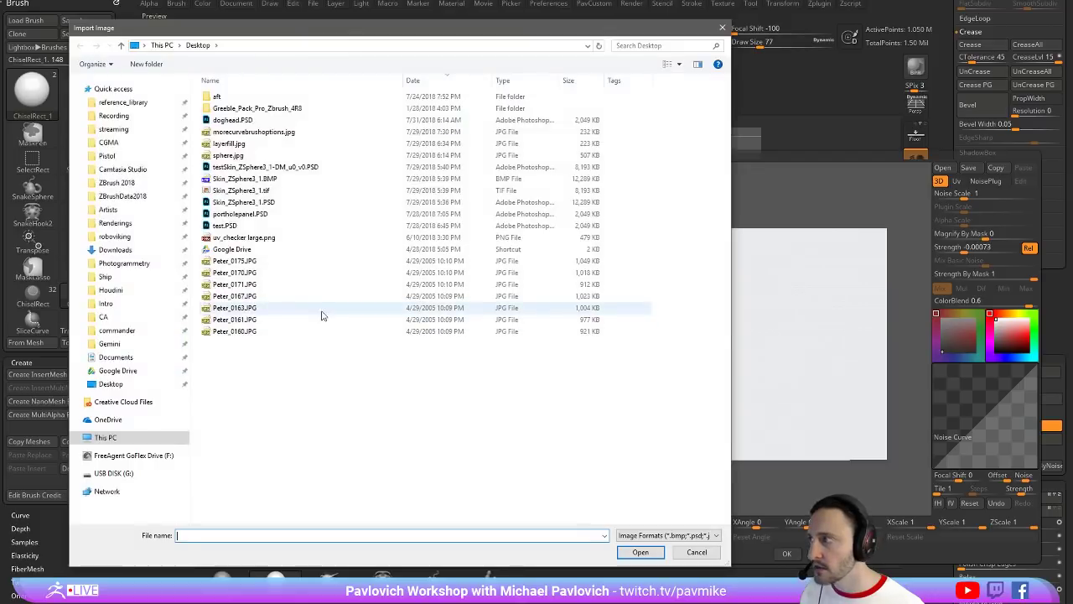
{"action": "double_click", "coordinate": [251, 131]}
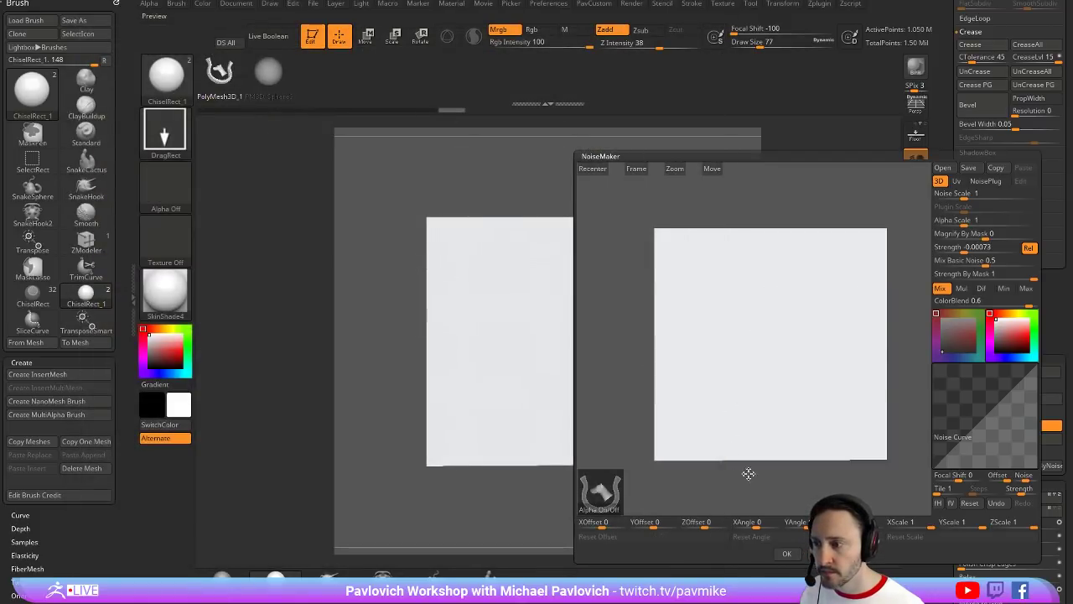
Apply the noise in UV mode with Strength 0.5, Mix Basic Noise 0 and a horizontally flipped noise curve
{"action": "left_click", "coordinate": [955, 181]}
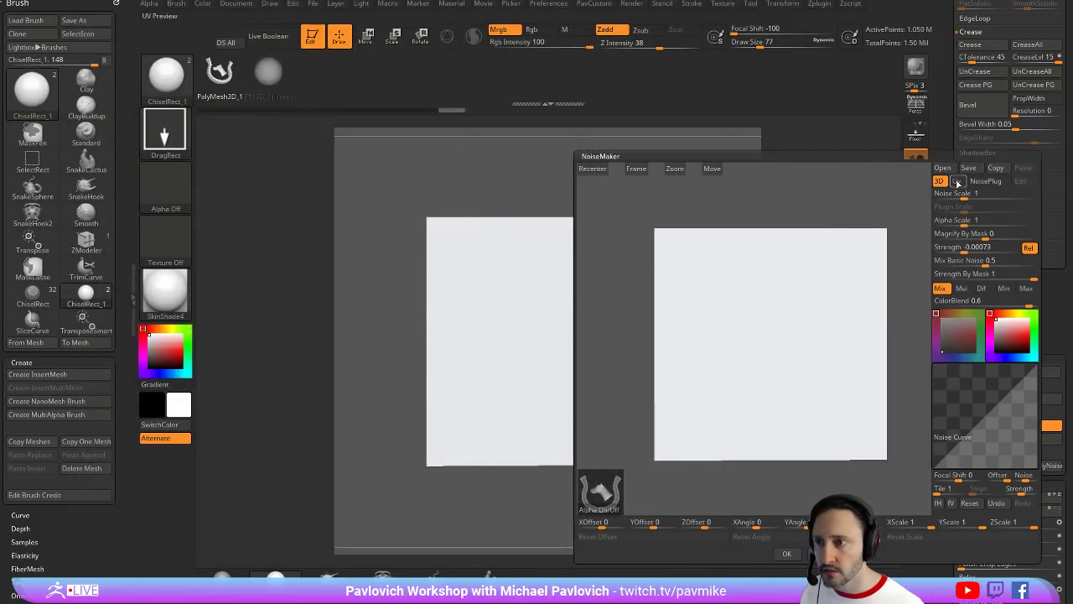
{"action": "left_click", "coordinate": [964, 247]}
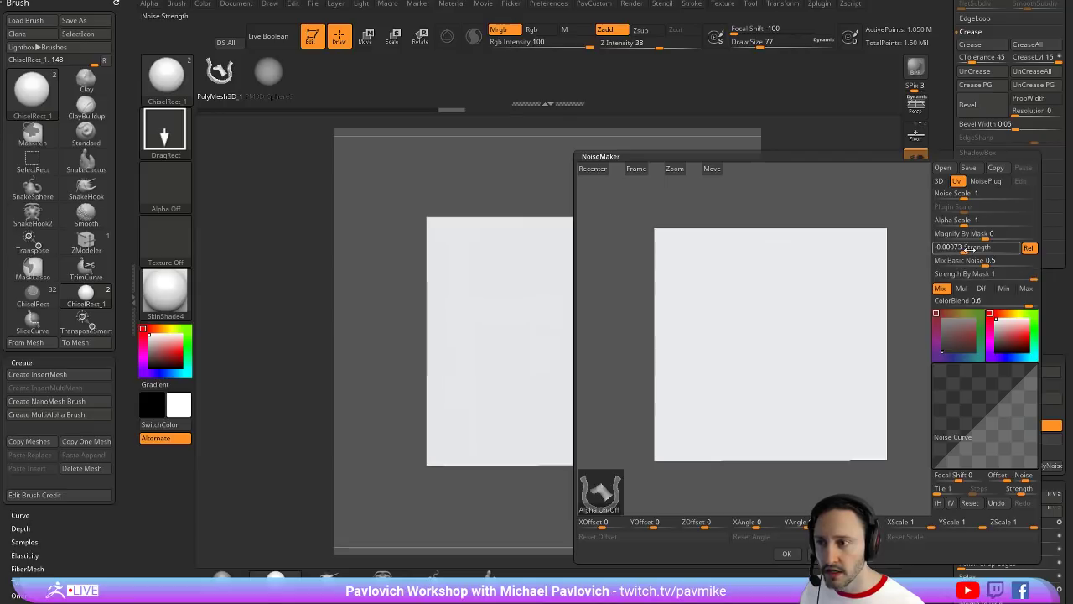
{"action": "type", "text": "0.5"}
{"action": "key", "text": "Return"}
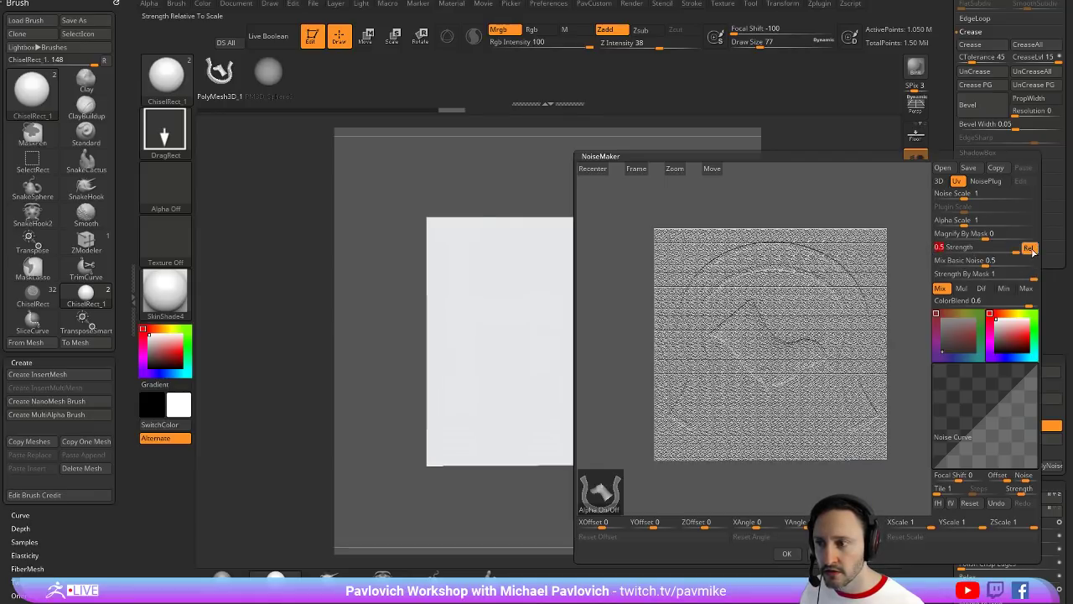
{"action": "left_click_drag", "start_coordinate": [966, 265], "coordinate": [927, 265]}
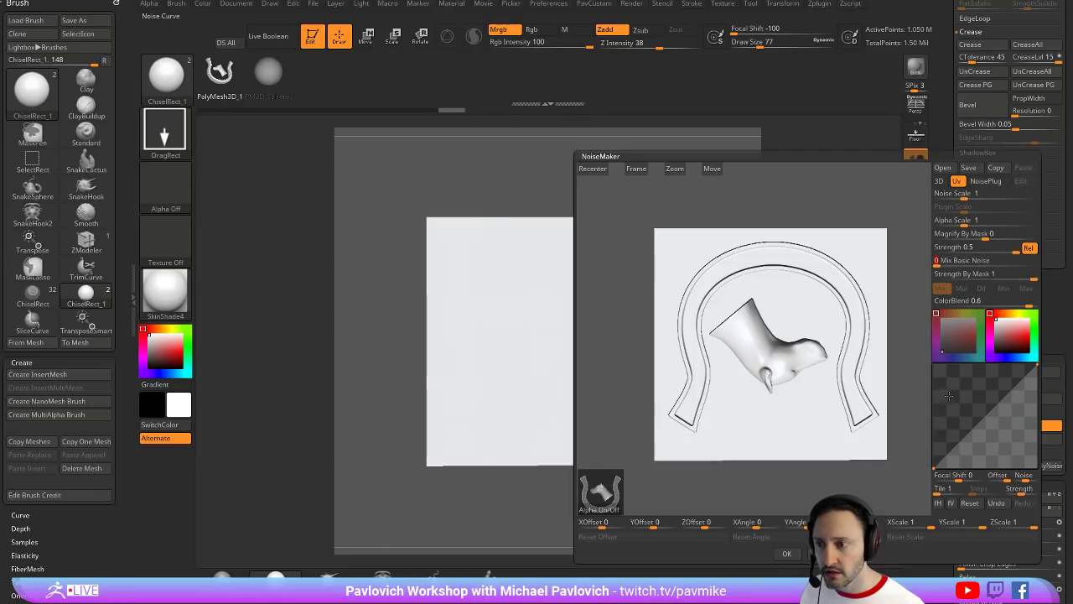
{"action": "left_click", "coordinate": [939, 502]}
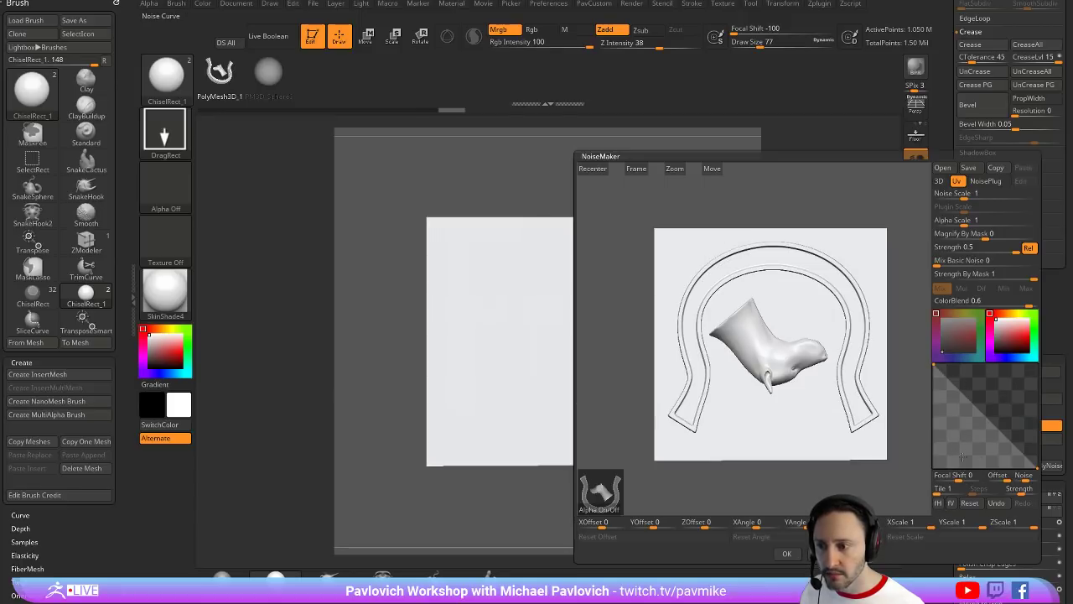
{"action": "left_click", "coordinate": [786, 553]}
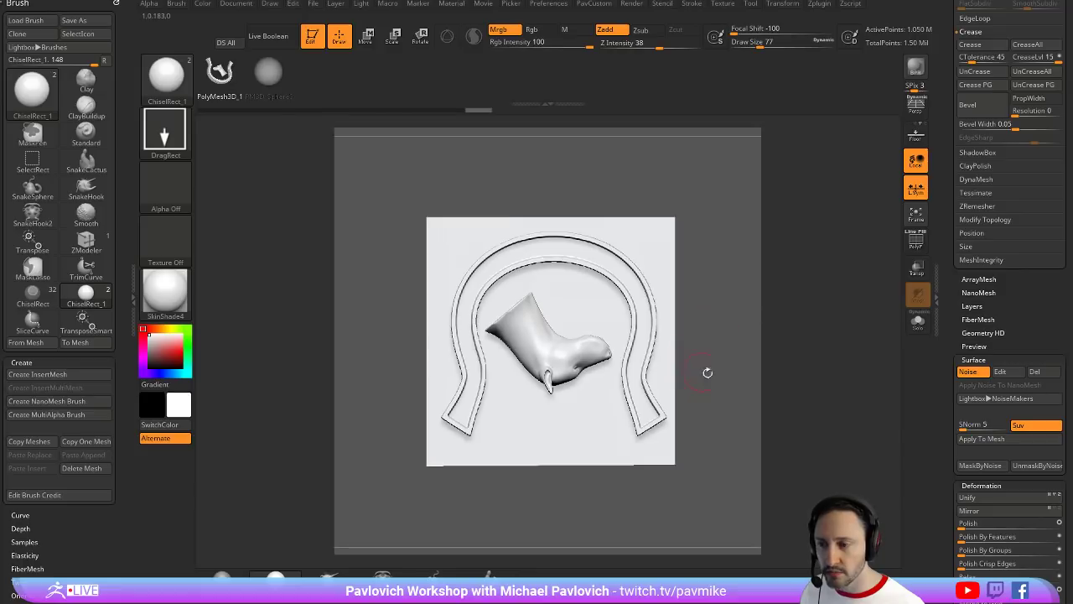
Mask the plane by the dog-head horseshoe noise and collapse the Surface and Deformation settings
{"action": "left_click", "coordinate": [979, 466]}
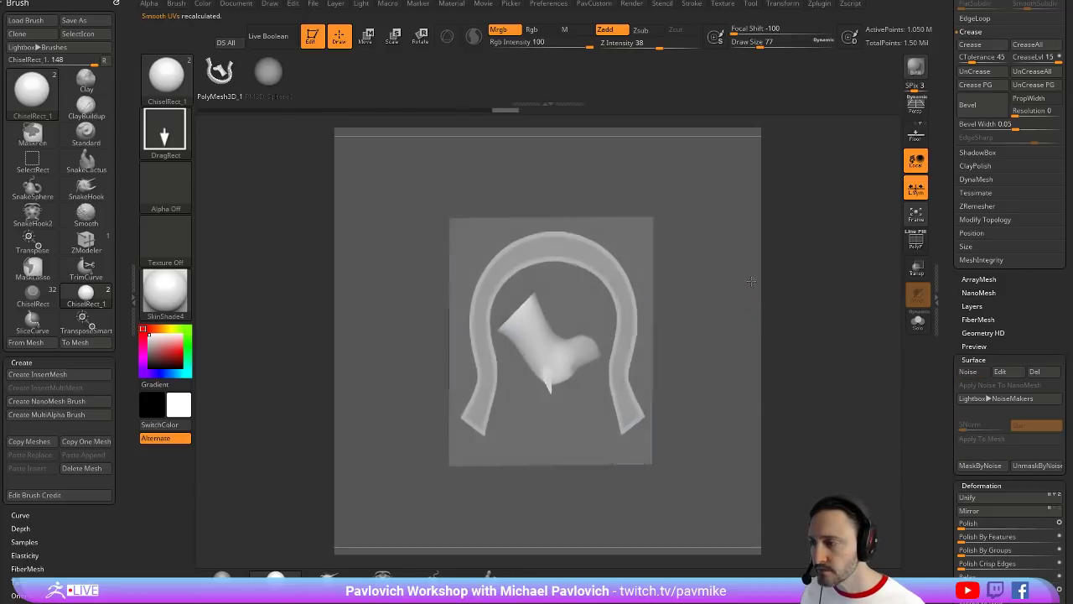
{"action": "mouse_move", "coordinate": [751, 281]}
{"action": "left_mouse_down"}
{"action": "mouse_move", "coordinate": [711, 258]}
{"action": "mouse_move", "coordinate": [681, 360]}
{"action": "mouse_move", "coordinate": [717, 333]}
{"action": "mouse_move", "coordinate": [735, 276]}
{"action": "mouse_move", "coordinate": [743, 287]}
{"action": "left_mouse_up"}
{"action": "left_click", "coordinate": [964, 359], "text": "shift"}
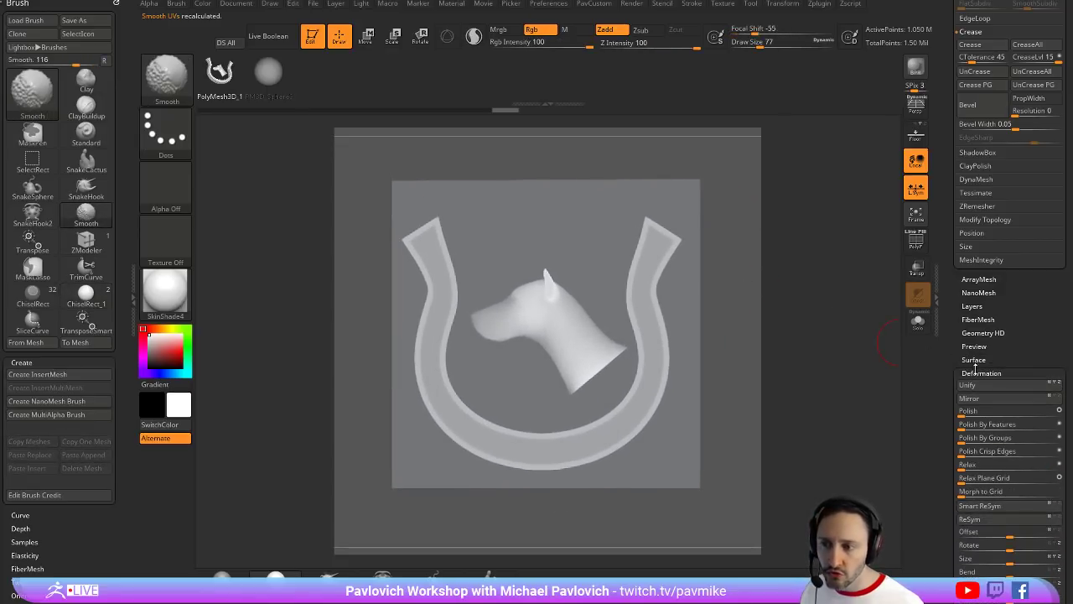
{"action": "left_click", "coordinate": [974, 371], "text": "shift"}
Add a new sculpting layer to the masked plane and store a morph target
{"action": "left_click", "coordinate": [971, 307]}
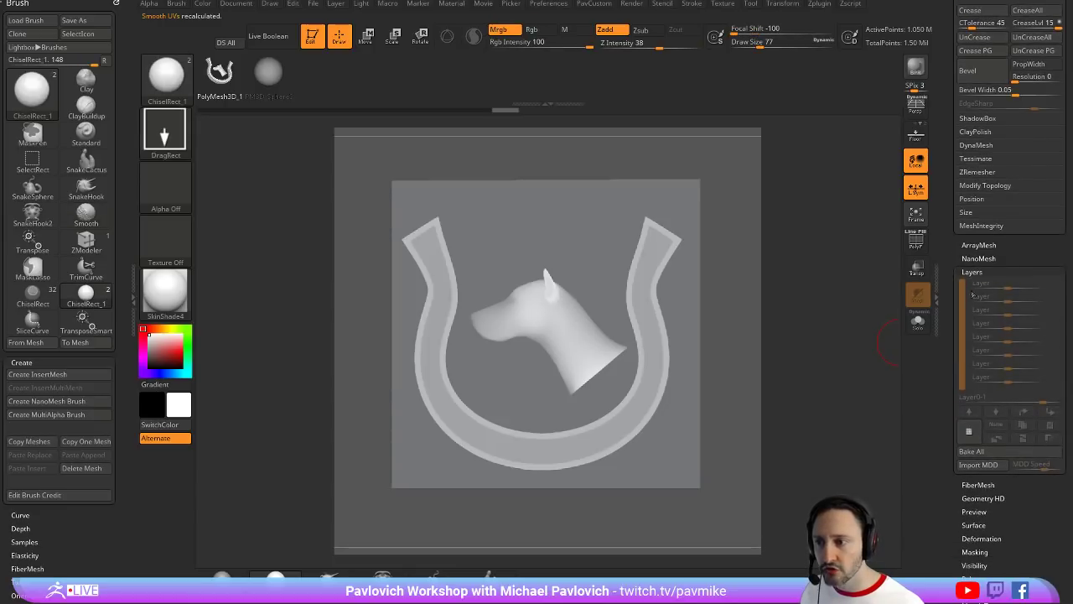
{"action": "left_click_drag", "start_coordinate": [947, 421], "coordinate": [965, 260]}
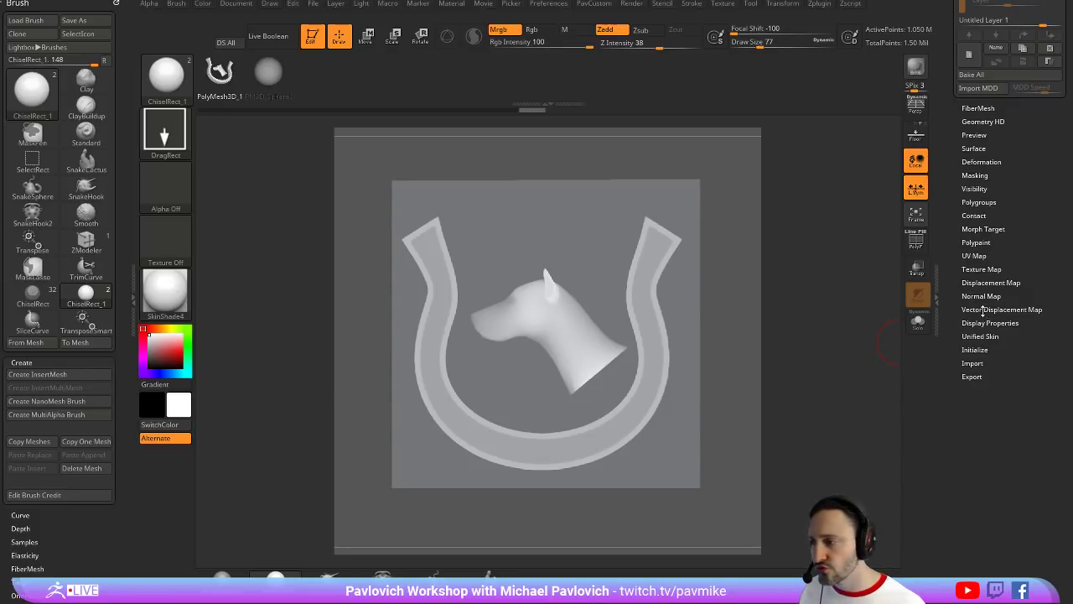
{"action": "key", "text": "shift"}
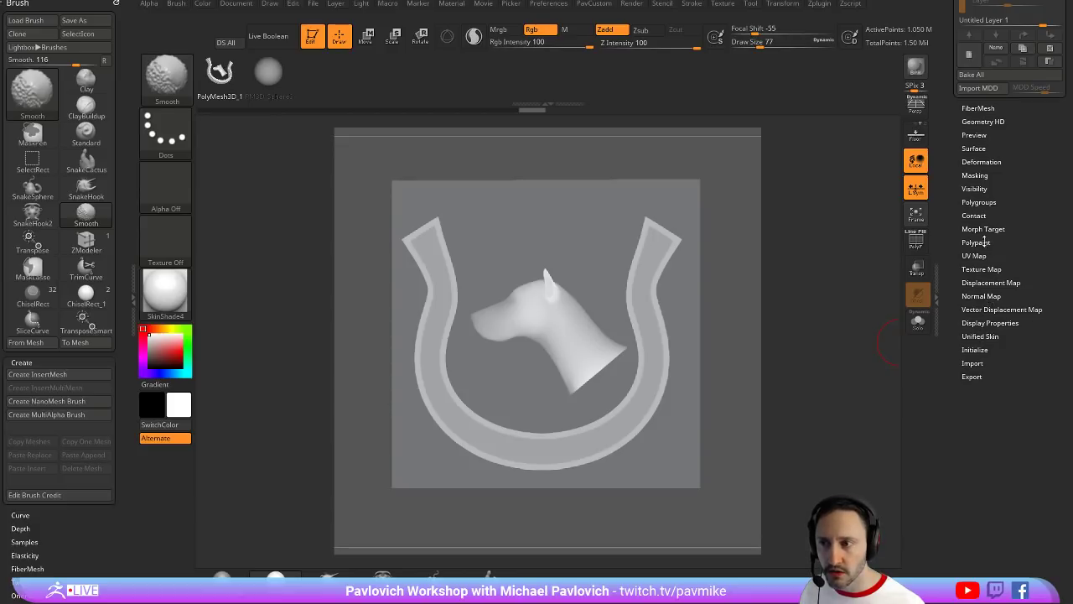
{"action": "left_click", "coordinate": [979, 229]}
{"action": "left_click", "coordinate": [973, 241]}
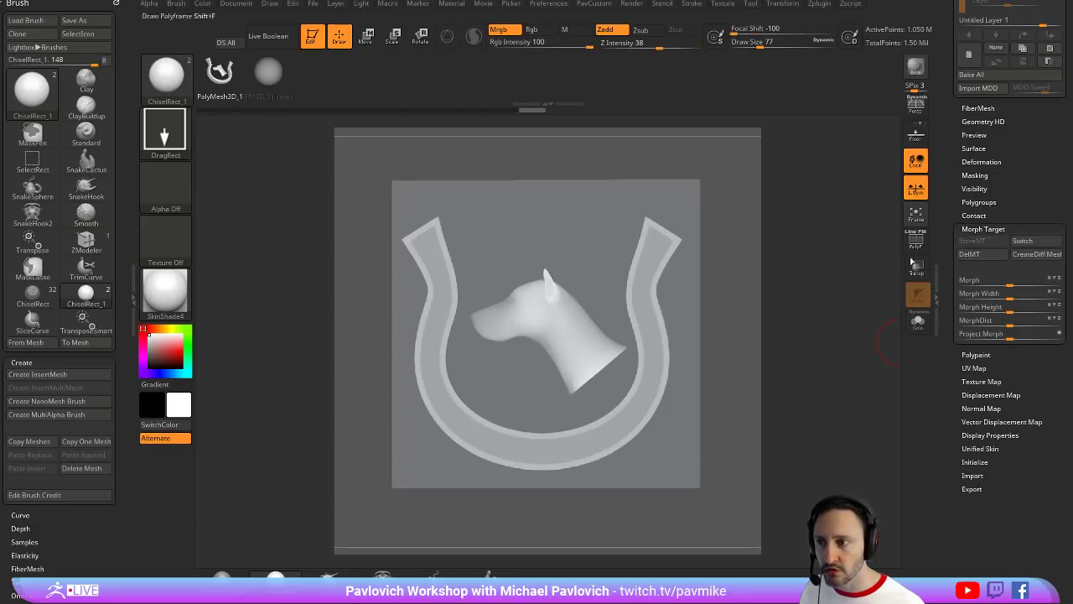
Try to raise the unmasked horseshoe and dog head from the plane with a Transpose line move, and undo it
{"action": "mouse_move", "coordinate": [805, 276]}
{"action": "left_mouse_down"}
{"action": "mouse_move", "coordinate": [776, 255]}
{"action": "mouse_move", "coordinate": [763, 263]}
{"action": "left_mouse_up"}
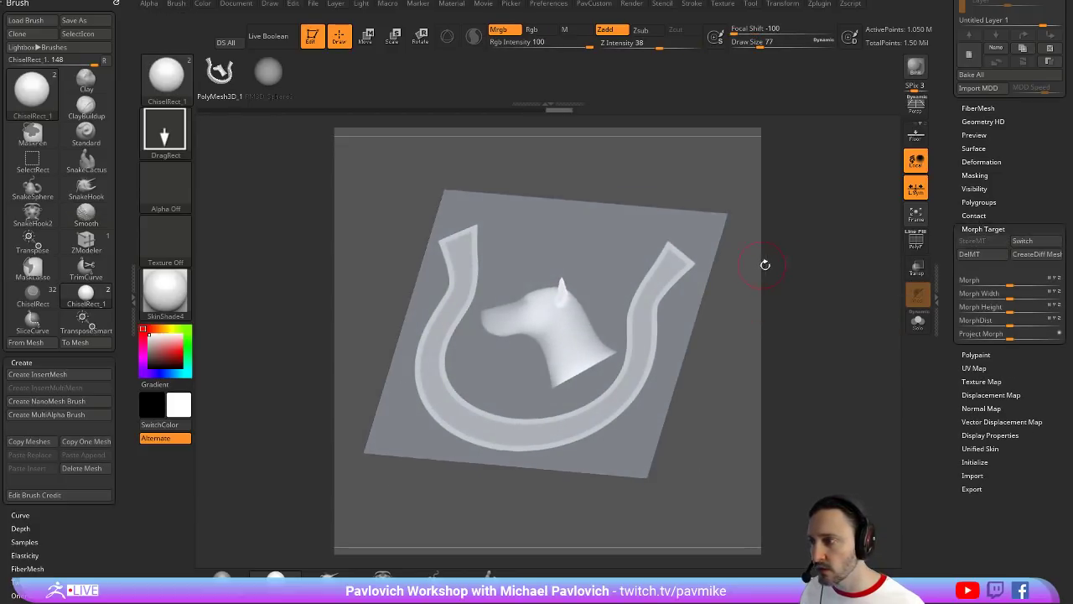
{"action": "left_click", "coordinate": [978, 164]}
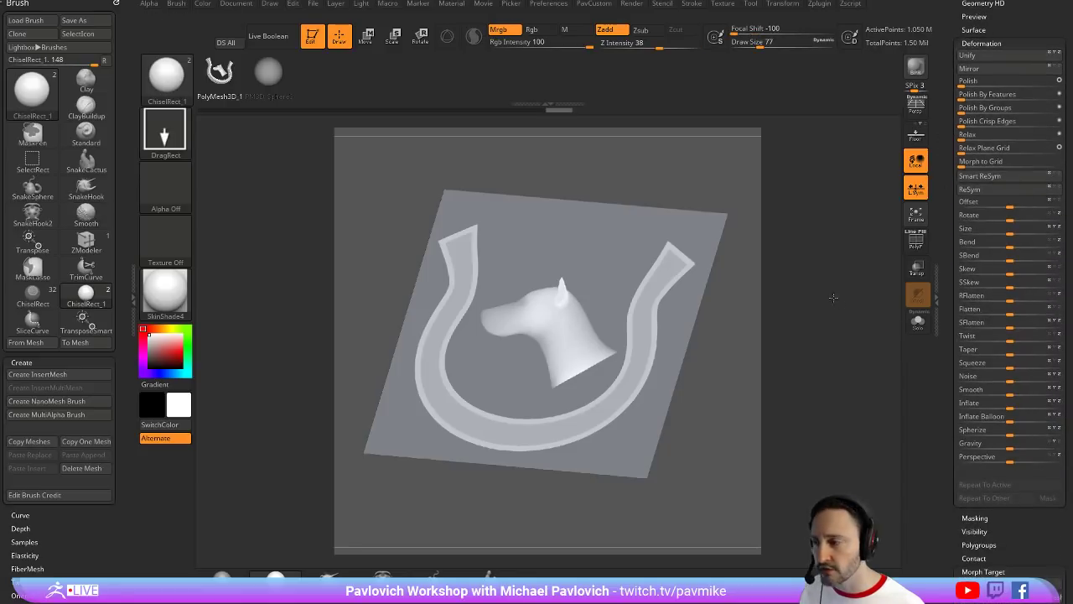
{"action": "left_click_drag", "start_coordinate": [833, 296], "coordinate": [646, 291]}
{"action": "key", "text": "w"}
{"action": "left_click_drag", "start_coordinate": [548, 313], "coordinate": [512, 275]}
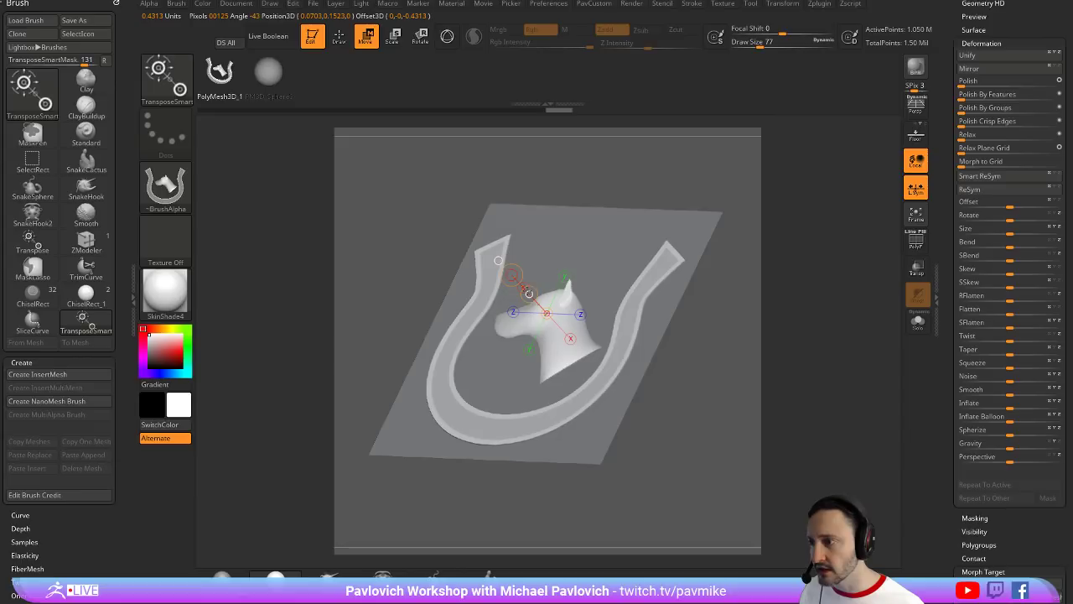
{"action": "left_click_drag", "start_coordinate": [529, 293], "coordinate": [523, 287]}
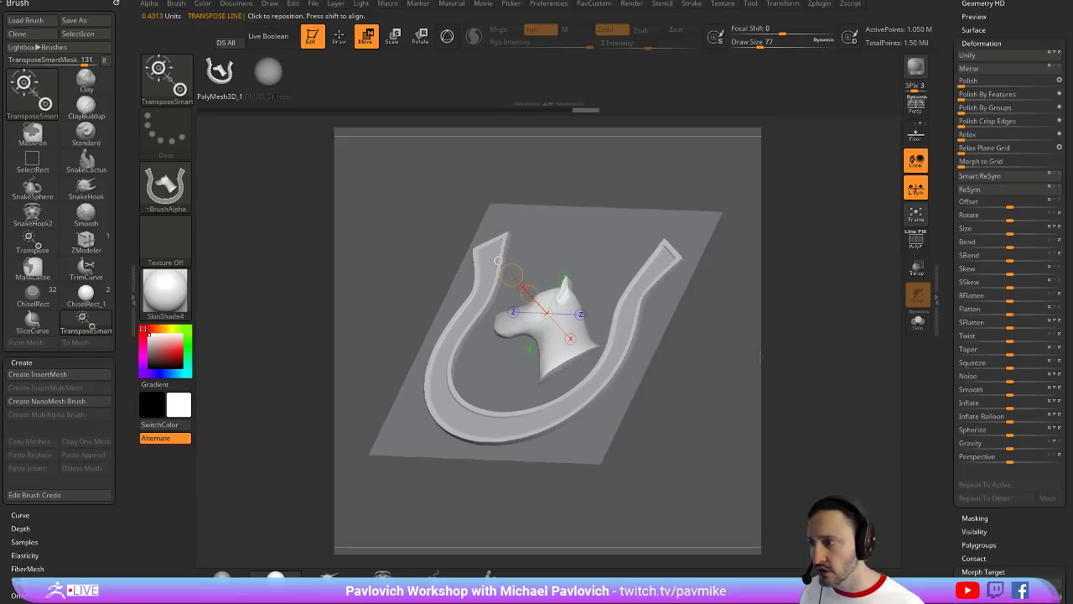
{"action": "key", "text": "ctrl+z"}
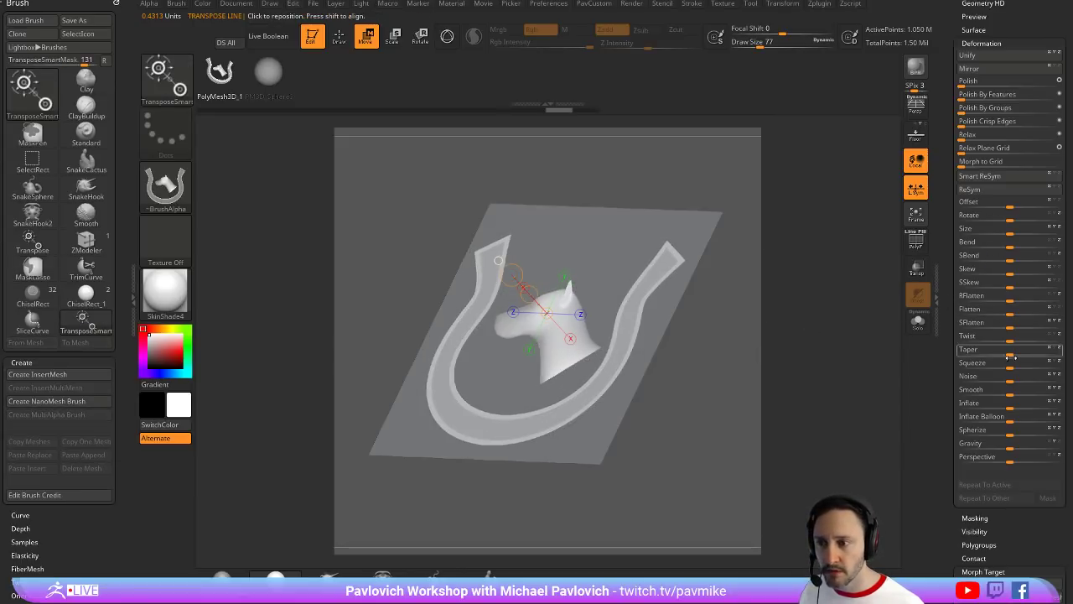
Raise the unmasked horseshoe and dog head with a positive Inflate deformation
{"action": "left_click_drag", "start_coordinate": [1012, 404], "coordinate": [1052, 407]}
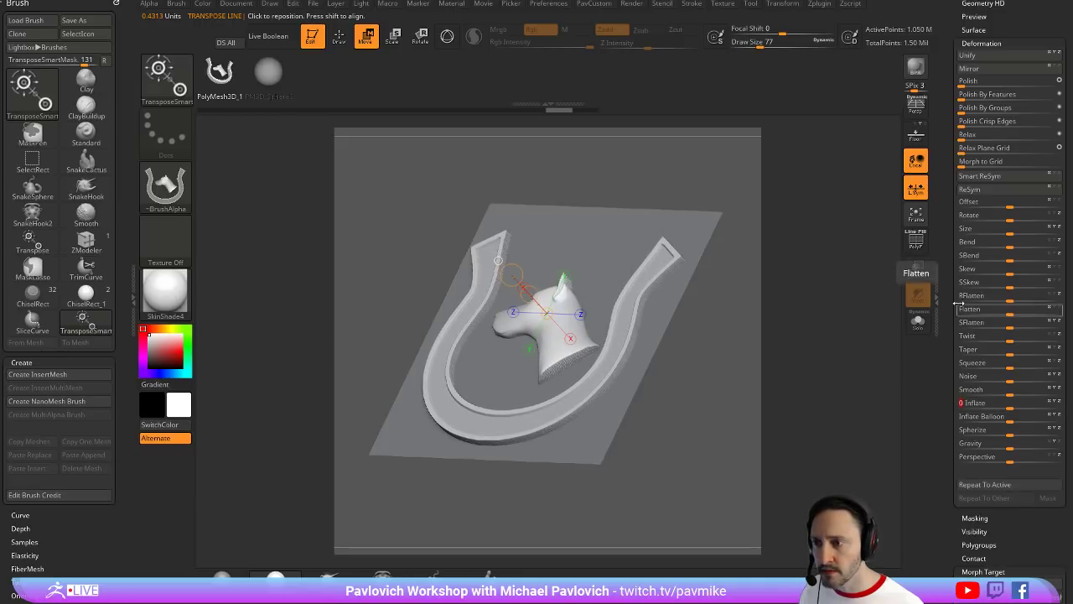
{"action": "left_click_drag", "start_coordinate": [958, 307], "coordinate": [956, 473]}
{"action": "left_click_drag", "start_coordinate": [712, 457], "coordinate": [643, 444], "text": "shift"}
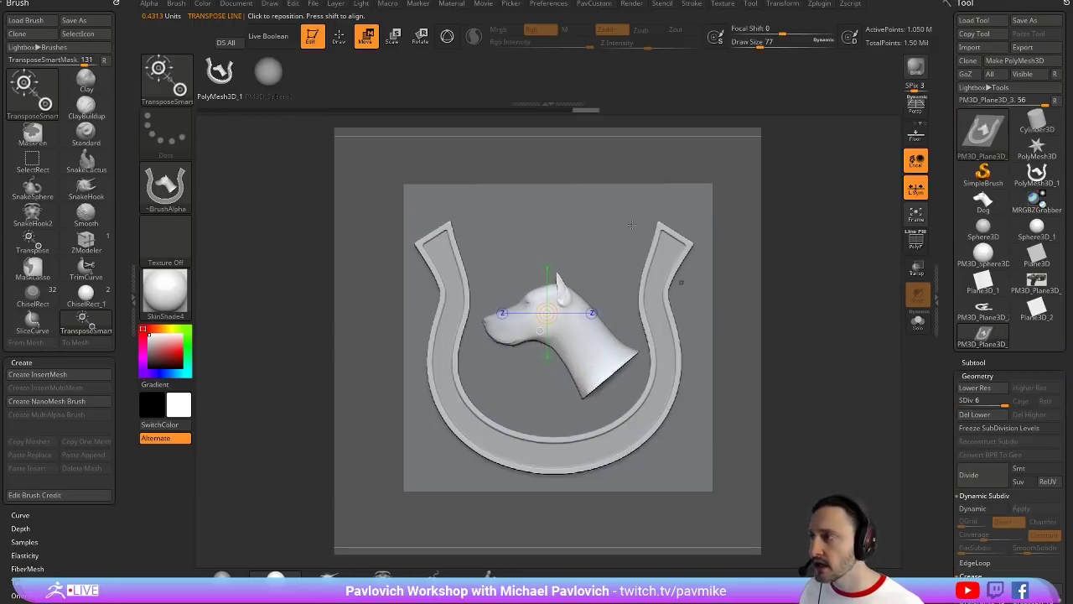
Turn on the Gizmo and inspect the raised relief from an angle along with its layer
{"action": "left_click", "coordinate": [446, 38]}
{"action": "left_click_drag", "start_coordinate": [734, 360], "coordinate": [871, 395]}
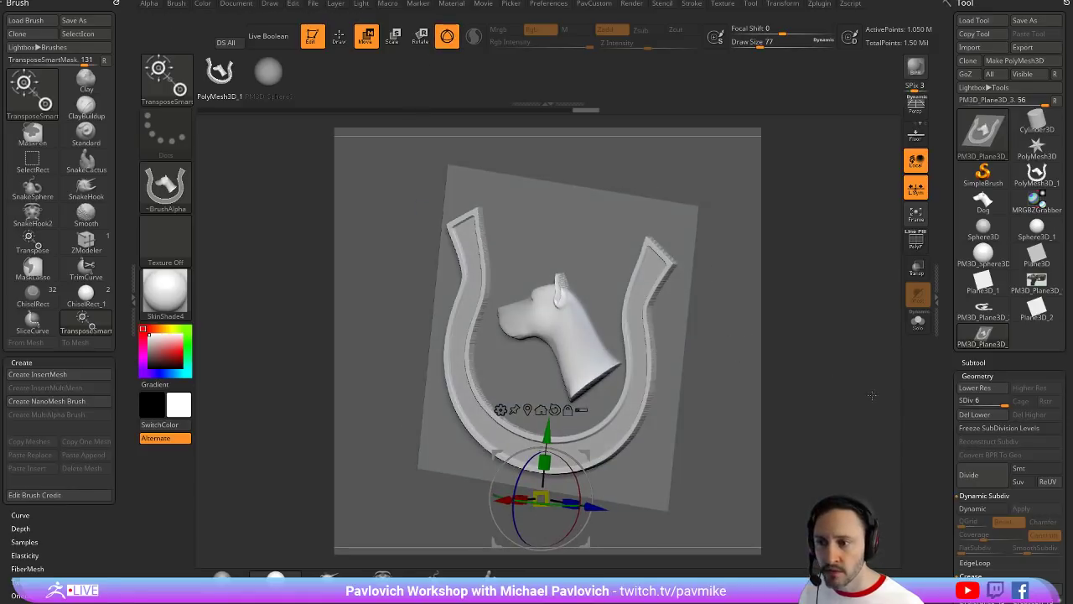
{"action": "scroll", "coordinate": [952, 372], "scroll_direction": "down", "scroll_amount": 5}
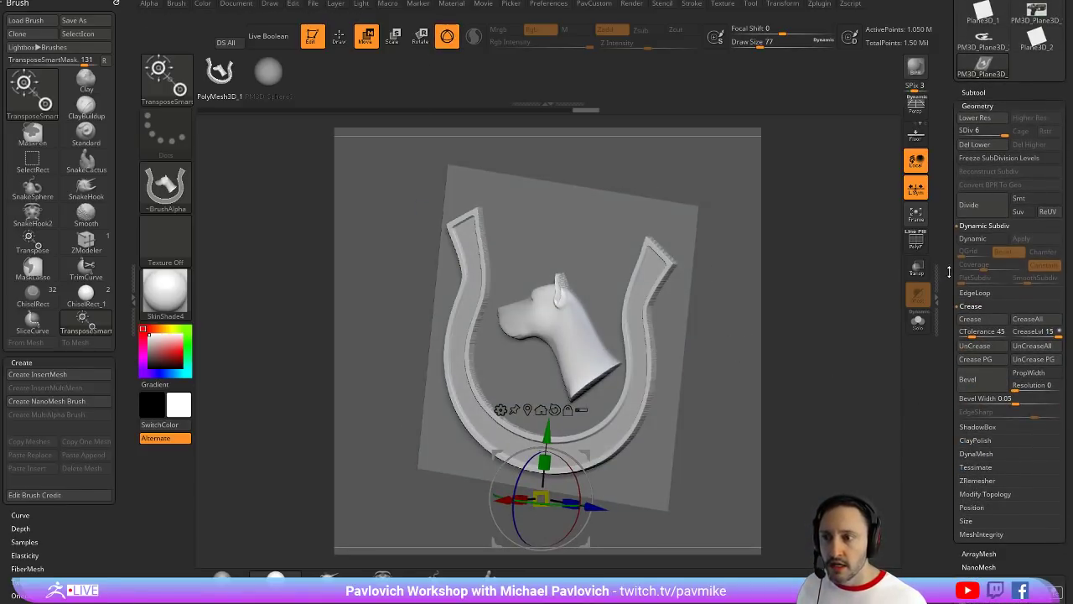
{"action": "scroll", "coordinate": [949, 270], "scroll_direction": "down", "scroll_amount": 10}
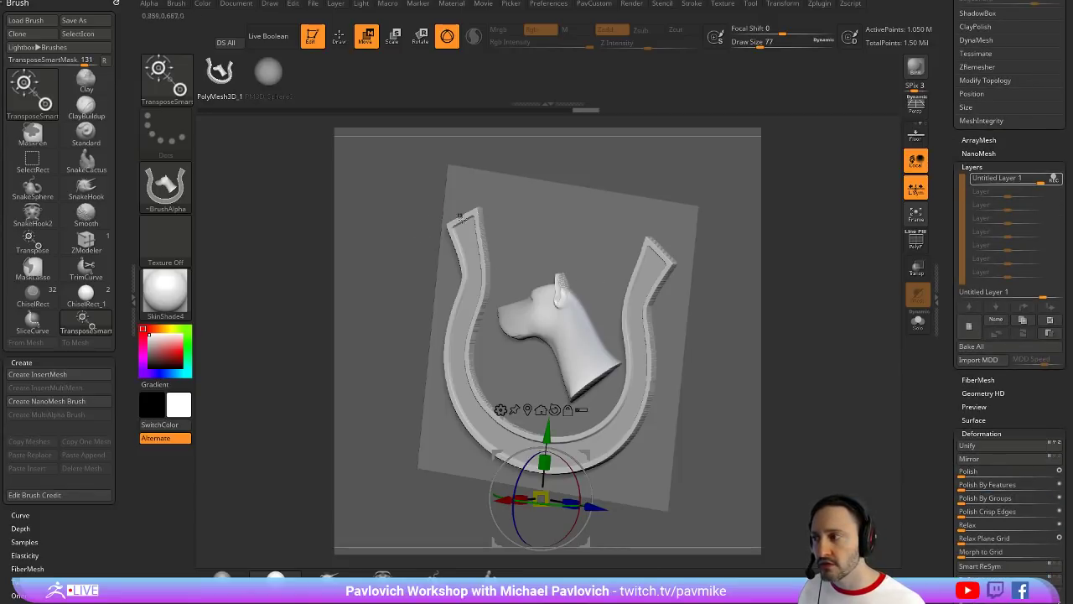
{"action": "mouse_move", "coordinate": [714, 331]}
{"action": "left_mouse_down"}
{"action": "mouse_move", "coordinate": [671, 342]}
{"action": "mouse_move", "coordinate": [707, 339]}
{"action": "left_mouse_up"}
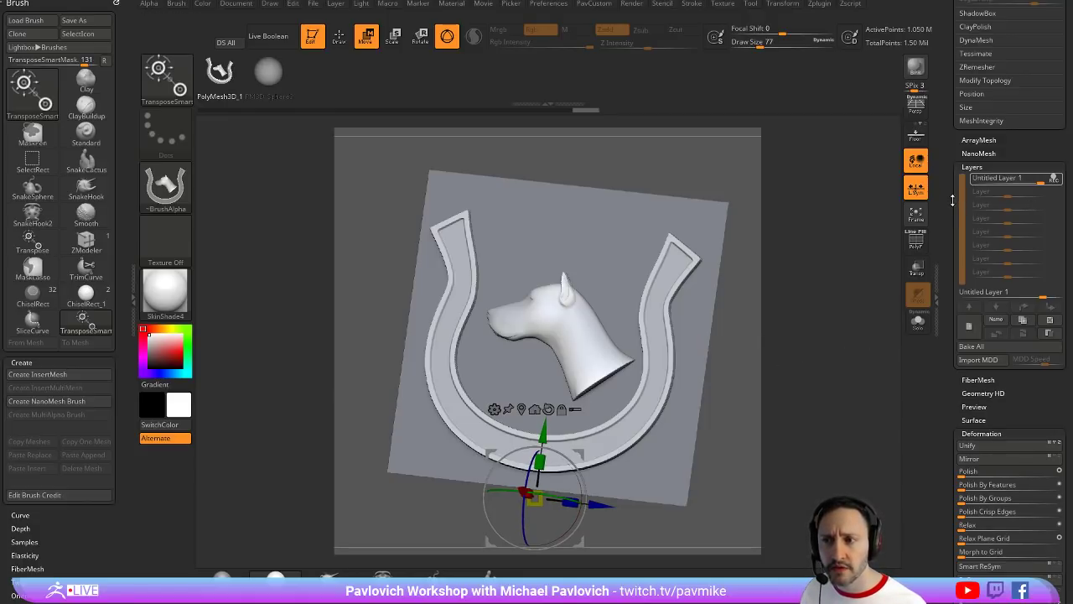
{"action": "left_click_drag", "start_coordinate": [953, 199], "coordinate": [954, 186]}
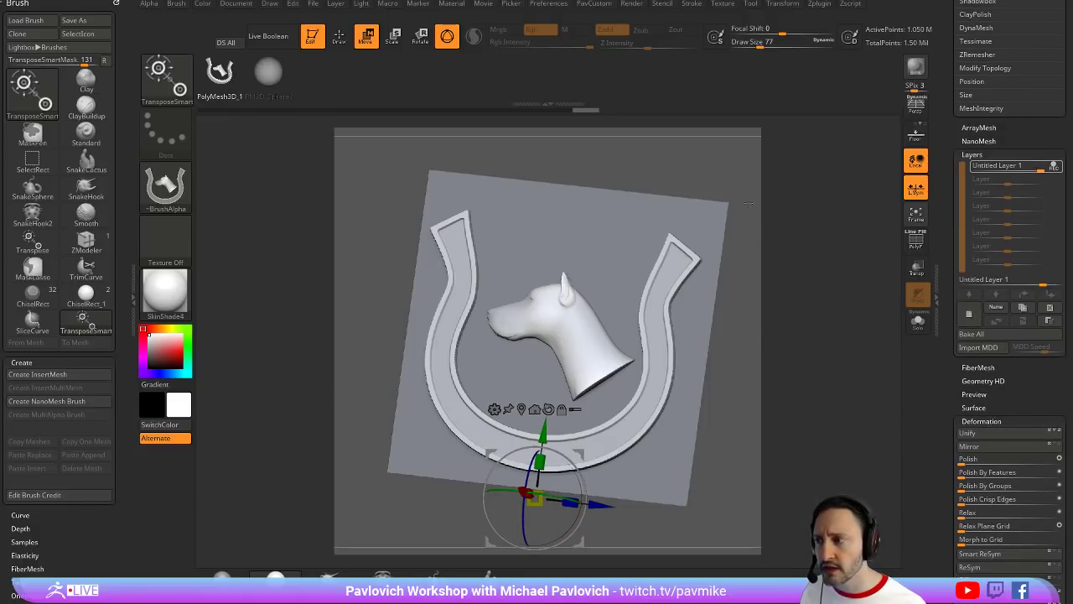
Clear the mask, return to Draw mode and stop recording on the relief's layer
{"action": "mouse_move", "coordinate": [750, 203]}
{"action": "left_mouse_down"}
{"action": "mouse_move", "coordinate": [734, 168]}
{"action": "mouse_move", "coordinate": [742, 161]}
{"action": "left_mouse_up"}
{"action": "key", "text": "q"}
{"action": "left_click", "coordinate": [1053, 167]}
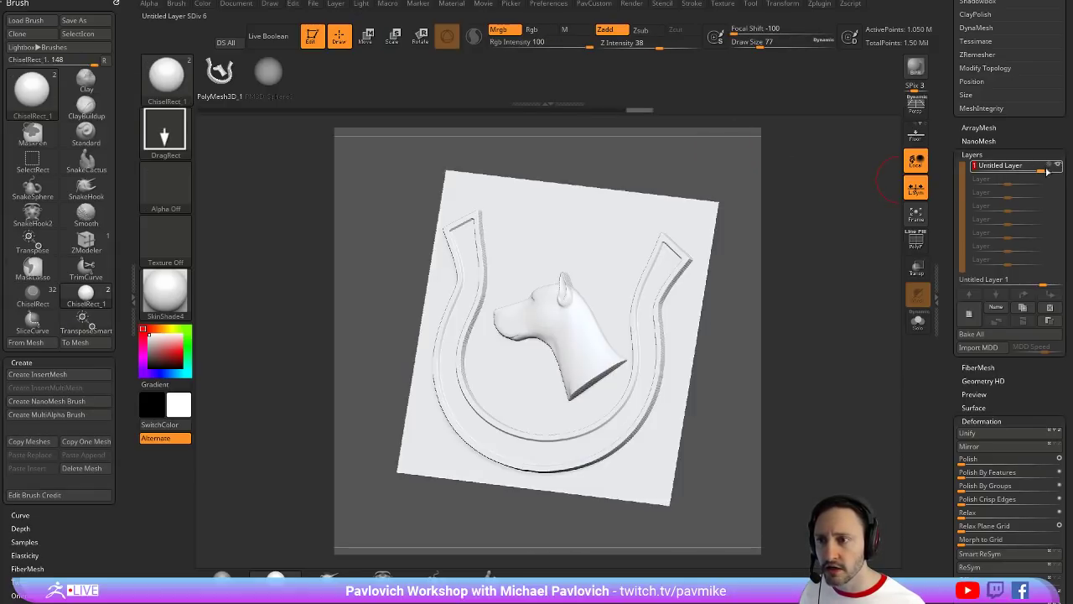
Test the relief layer at intensity 5, and set it back to 1
{"action": "mouse_move", "coordinate": [1045, 176]}
{"action": "left_mouse_down"}
{"action": "mouse_move", "coordinate": [980, 174]}
{"action": "mouse_move", "coordinate": [1058, 175]}
{"action": "left_mouse_up"}
{"action": "mouse_move", "coordinate": [1053, 285]}
{"action": "left_mouse_down"}
{"action": "mouse_move", "coordinate": [937, 285]}
{"action": "mouse_move", "coordinate": [1063, 284]}
{"action": "left_mouse_up"}
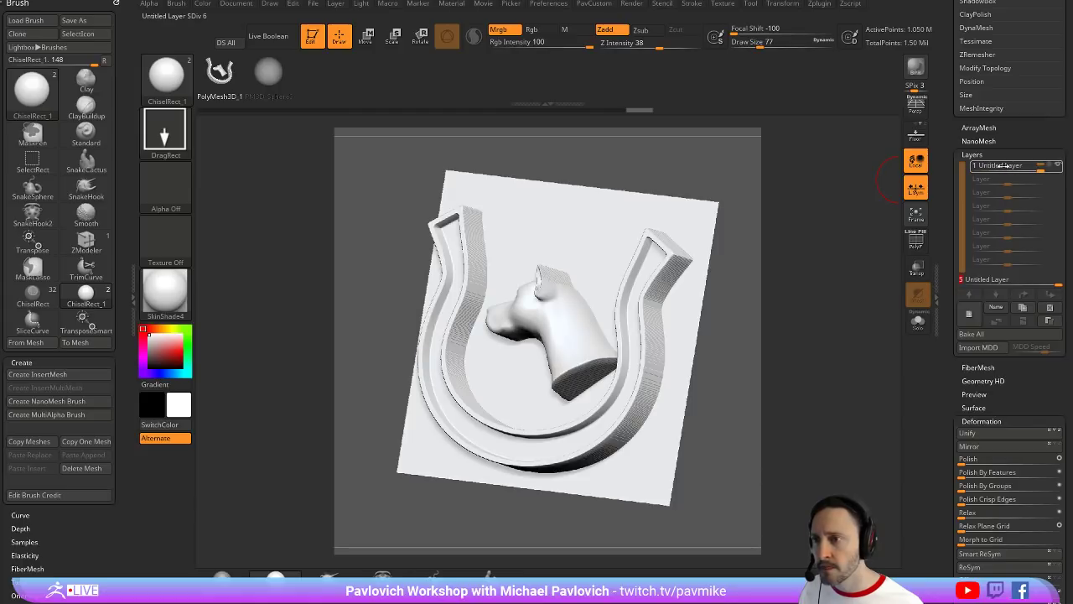
{"action": "left_click", "coordinate": [1033, 168]}
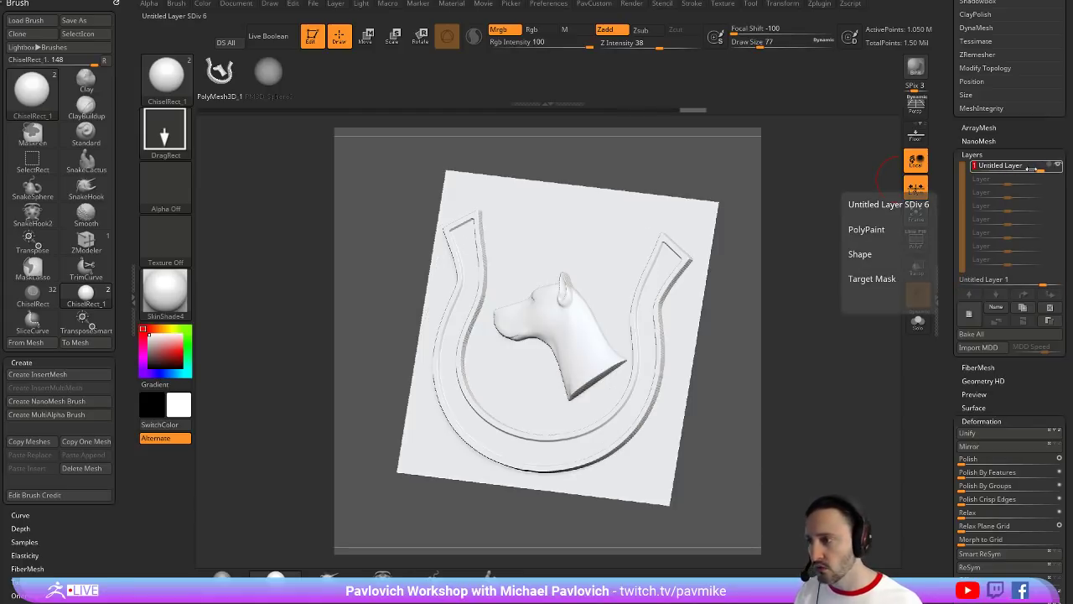
Square up the view of the relief plane and select the Morph brush
{"action": "left_click_drag", "start_coordinate": [807, 310], "coordinate": [795, 309]}
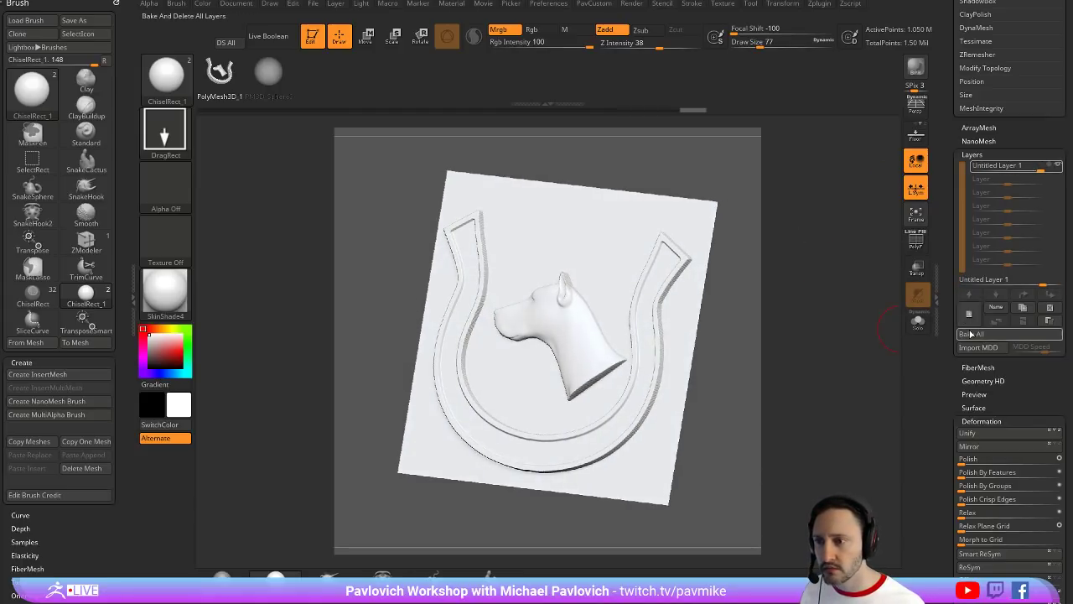
{"action": "scroll", "coordinate": [947, 251], "scroll_direction": "down", "scroll_amount": 5}
{"action": "left_click_drag", "start_coordinate": [946, 392], "coordinate": [943, 174]}
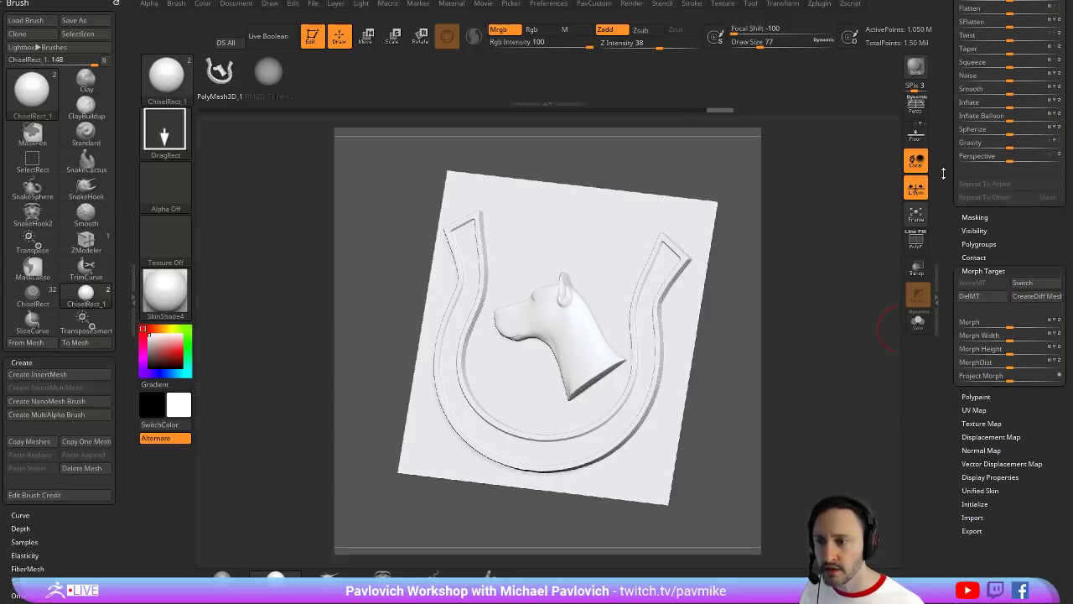
{"action": "left_click_drag", "start_coordinate": [816, 304], "coordinate": [803, 313]}
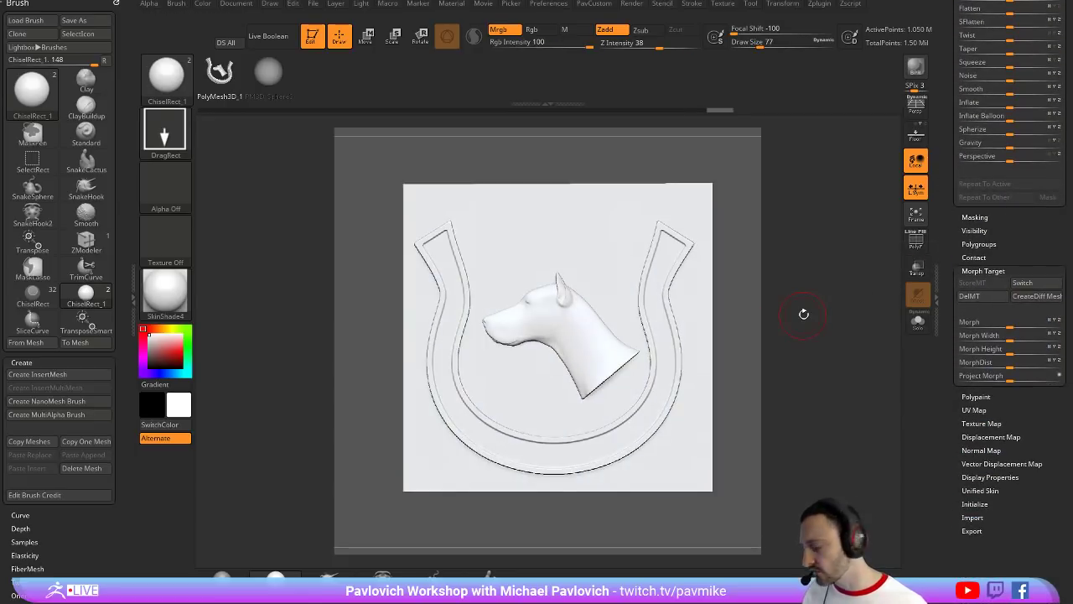
{"action": "key", "text": "b"}
{"action": "key", "text": "m"}
{"action": "key", "text": "o"}
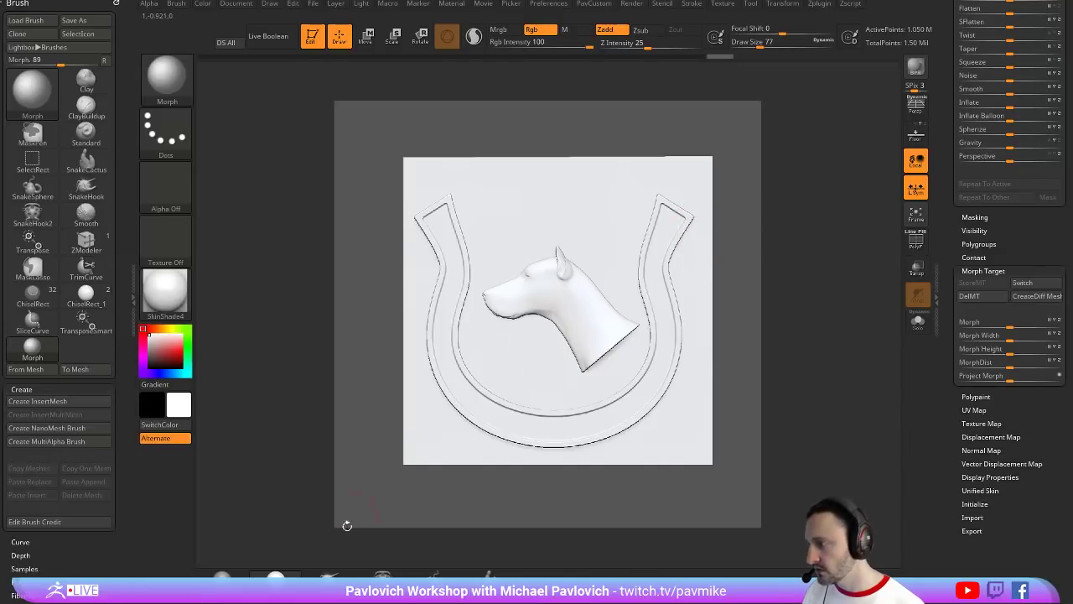
Switch the material to MatCap Gray and set the brush's Draw Size to 112
{"action": "left_click", "coordinate": [222, 575]}
{"action": "key", "text": "bracketright"}
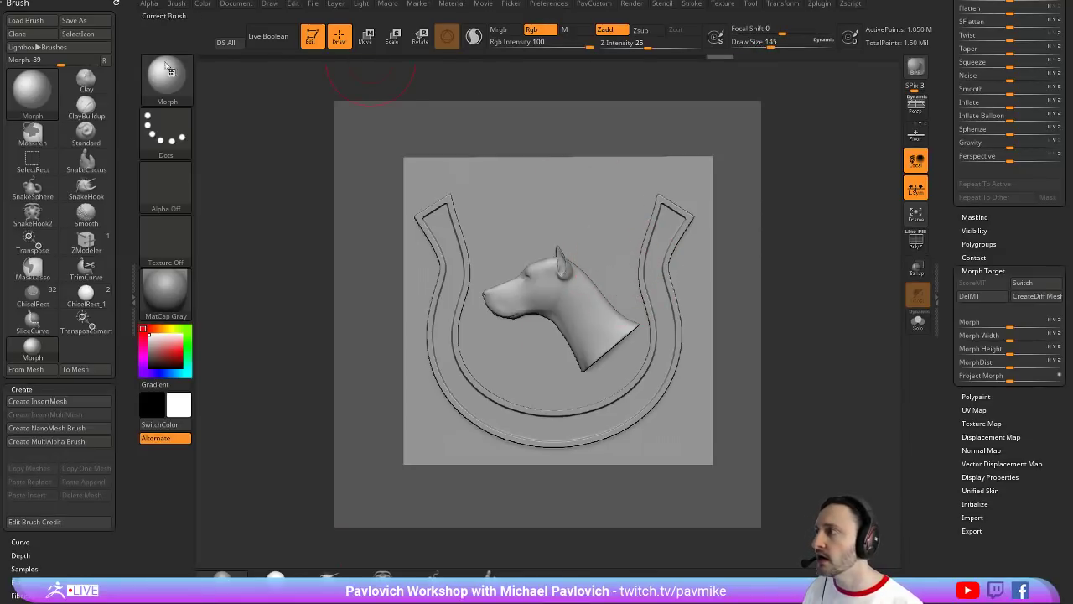
{"action": "key", "text": "bracketleft"}
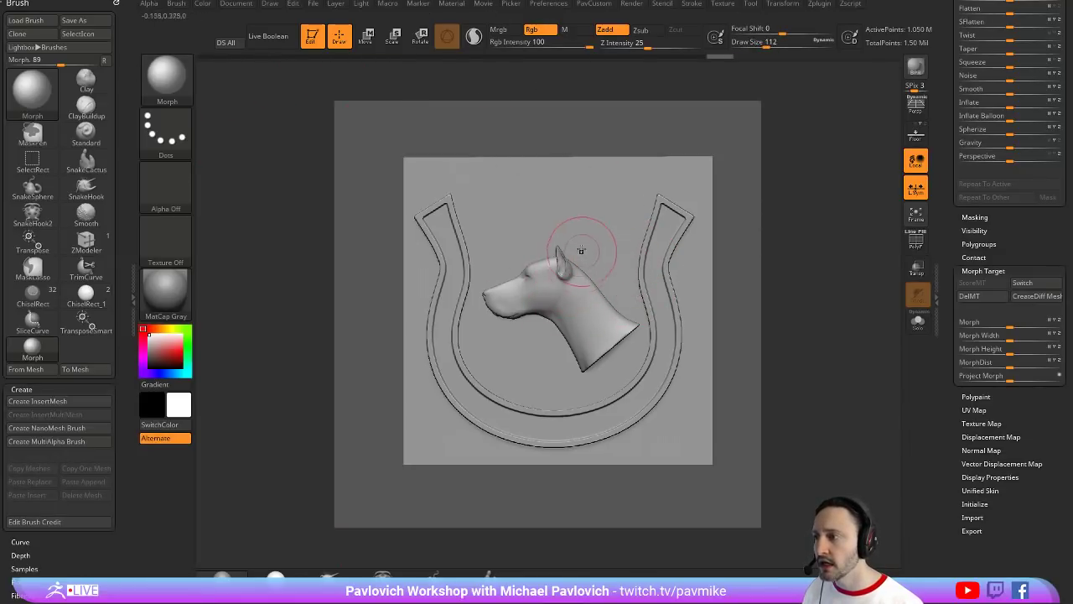
Test brushing the dog head back to the stored morph target, repeat at Z Intensity 100, and undo the strokes
{"action": "mouse_move", "coordinate": [582, 250]}
{"action": "left_mouse_down"}
{"action": "mouse_move", "coordinate": [563, 275]}
{"action": "mouse_move", "coordinate": [602, 329]}
{"action": "mouse_move", "coordinate": [566, 322]}
{"action": "mouse_move", "coordinate": [498, 280]}
{"action": "left_mouse_up"}
{"action": "key", "text": "ctrl+z"}
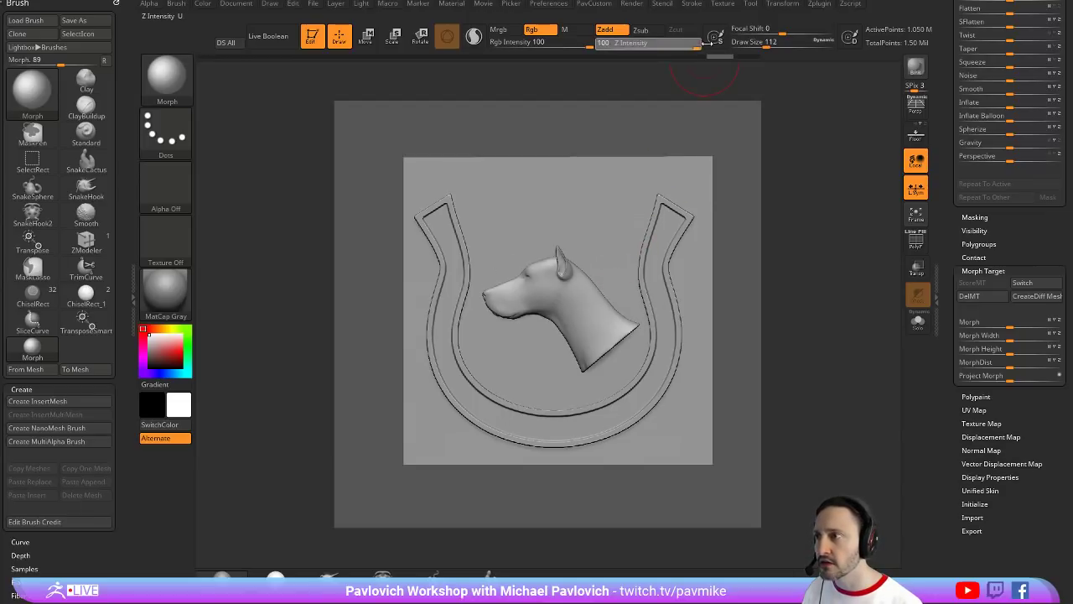
{"action": "mouse_move", "coordinate": [575, 241]}
{"action": "left_mouse_down"}
{"action": "mouse_move", "coordinate": [546, 292]}
{"action": "mouse_move", "coordinate": [575, 303]}
{"action": "left_mouse_up"}
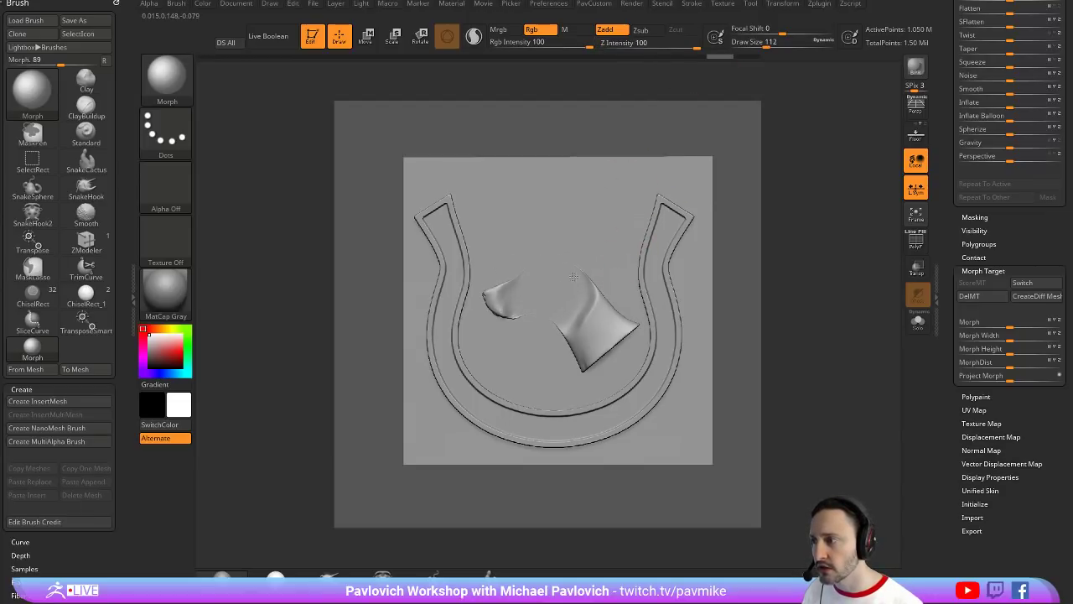
{"action": "key", "text": "ctrl+z"}
Try switching to the flat morph target and brushing the relief back in, and undo back to the full relief
{"action": "left_click", "coordinate": [1021, 283]}
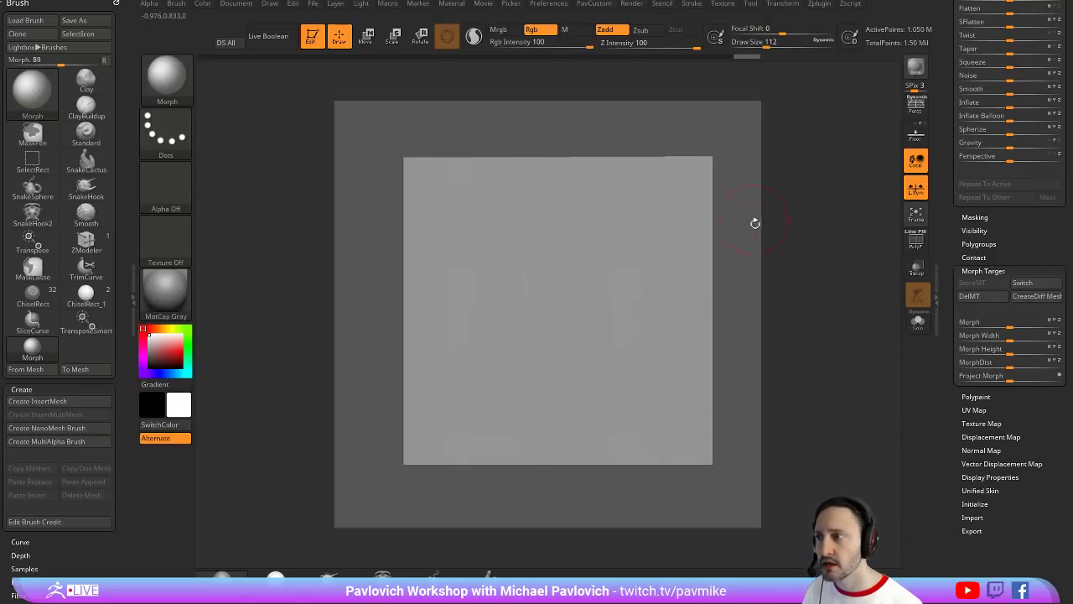
{"action": "mouse_move", "coordinate": [763, 251]}
{"action": "left_mouse_down", "text": "alt"}
{"action": "mouse_move", "coordinate": [749, 300]}
{"action": "mouse_move", "coordinate": [757, 250]}
{"action": "left_mouse_up", "text": "alt"}
{"action": "mouse_move", "coordinate": [510, 289]}
{"action": "left_mouse_down"}
{"action": "mouse_move", "coordinate": [589, 279]}
{"action": "mouse_move", "coordinate": [578, 310]}
{"action": "mouse_move", "coordinate": [618, 240]}
{"action": "mouse_move", "coordinate": [642, 226]}
{"action": "left_mouse_up"}
{"action": "key", "text": "ctrl+z"}
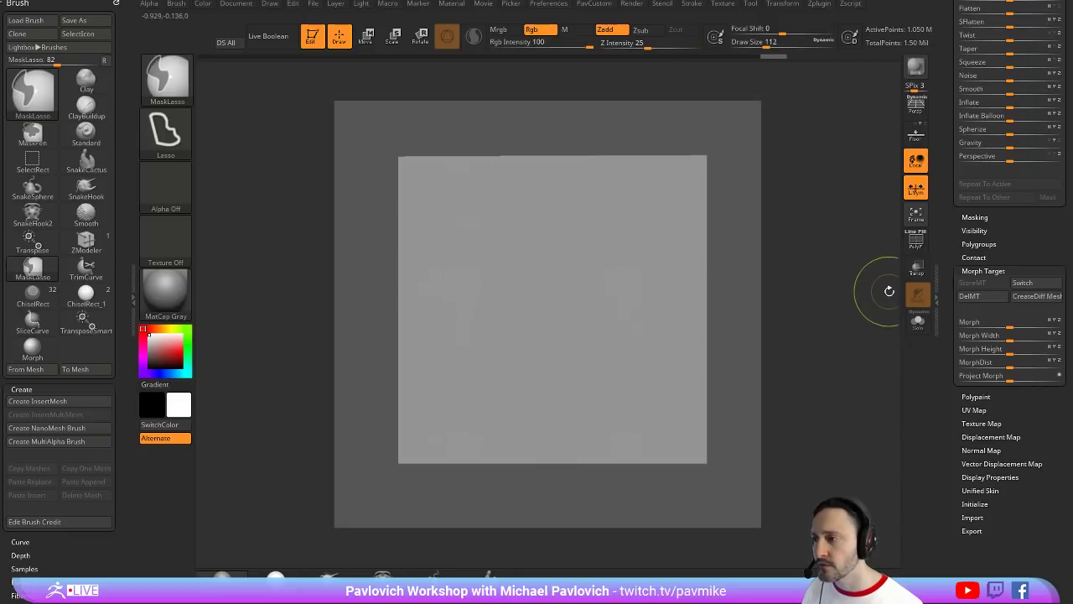
{"action": "key", "text": "ctrl+shift+z"}
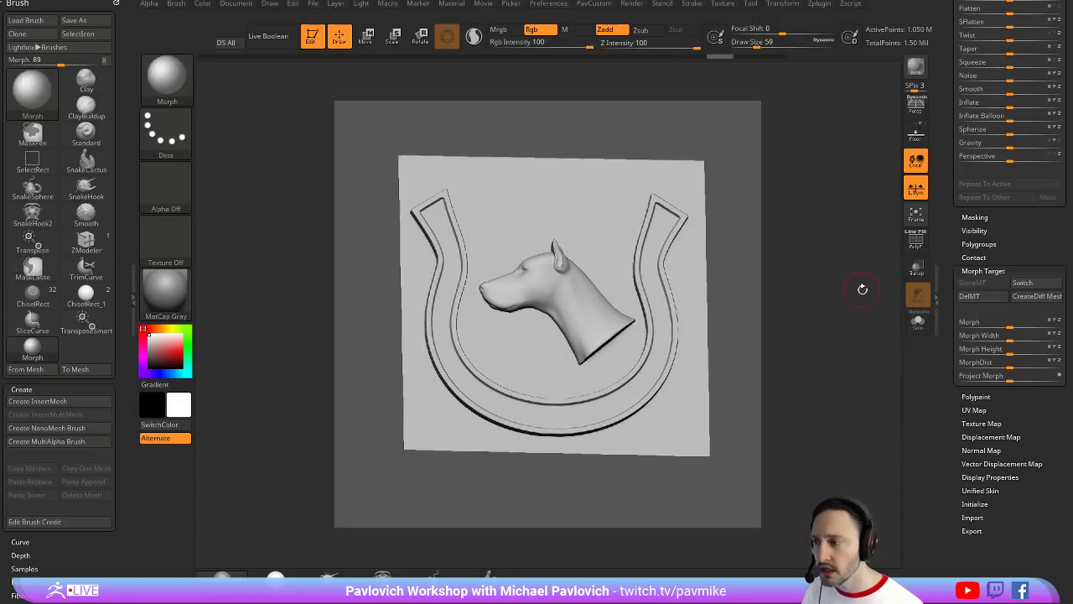
{"action": "left_click_drag", "start_coordinate": [860, 283], "coordinate": [855, 292], "text": "shift"}
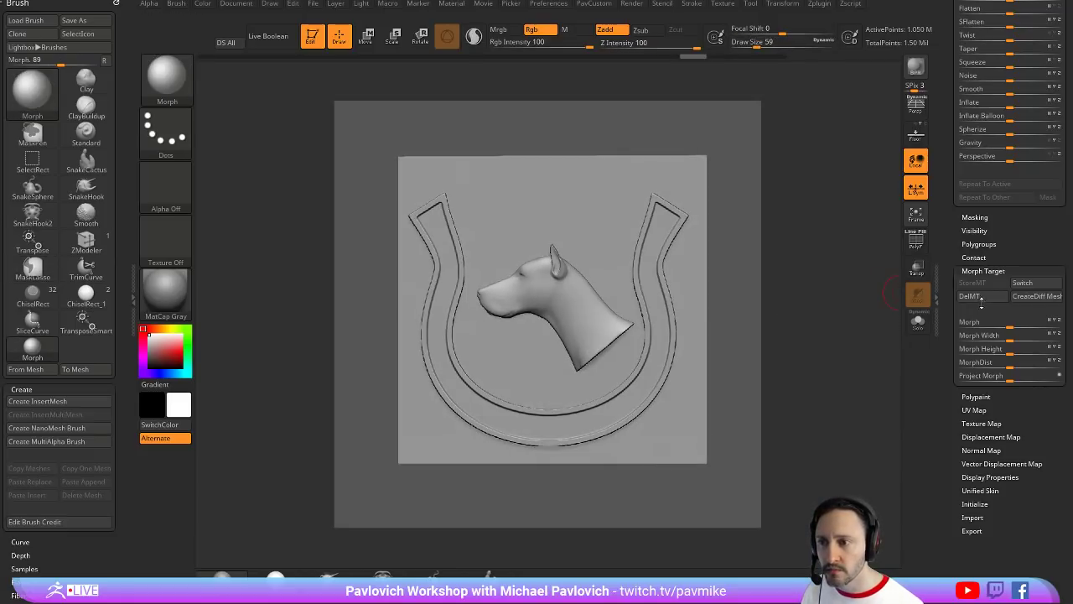
Toggle the morph target switch twice, create a difference mesh from it and make that mesh the active tool
{"action": "left_click", "coordinate": [1031, 273]}
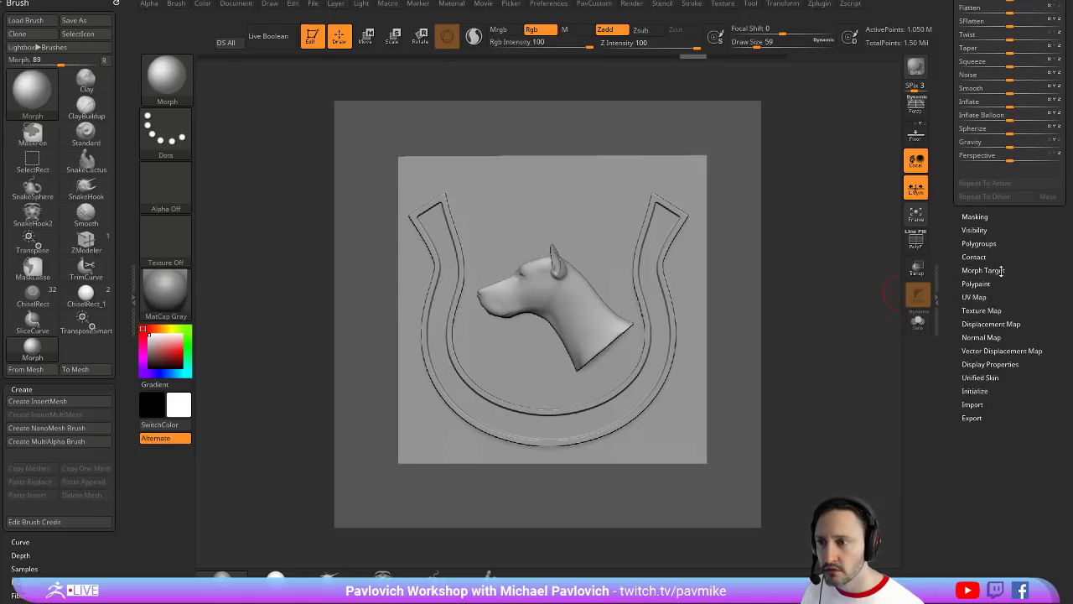
{"action": "left_click", "coordinate": [1000, 270]}
{"action": "left_click", "coordinate": [1036, 283]}
{"action": "left_click", "coordinate": [1026, 283]}
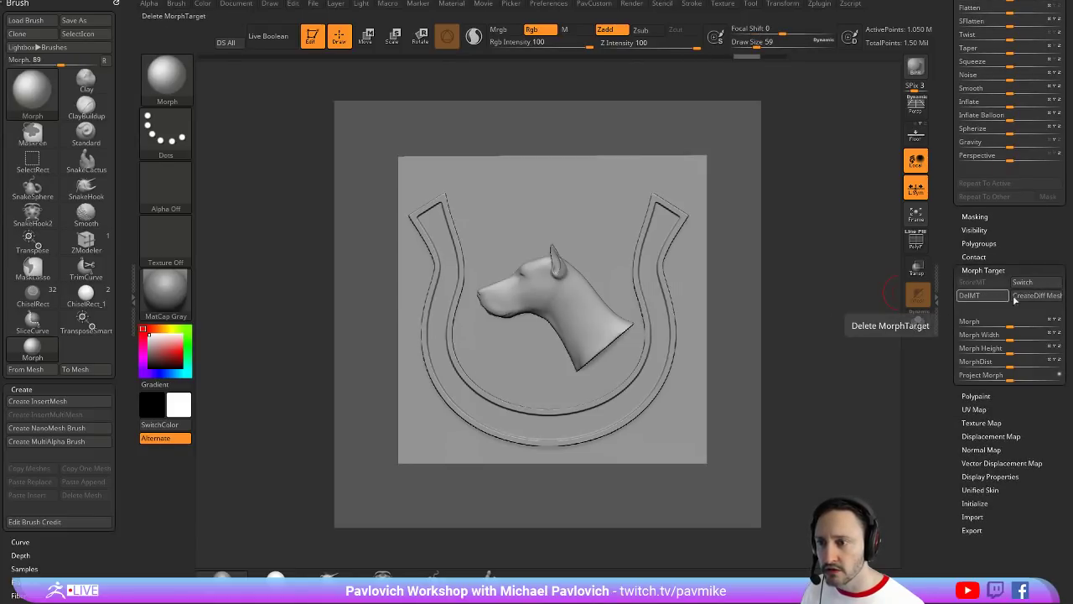
{"action": "left_click_drag", "start_coordinate": [944, 253], "coordinate": [943, 354]}
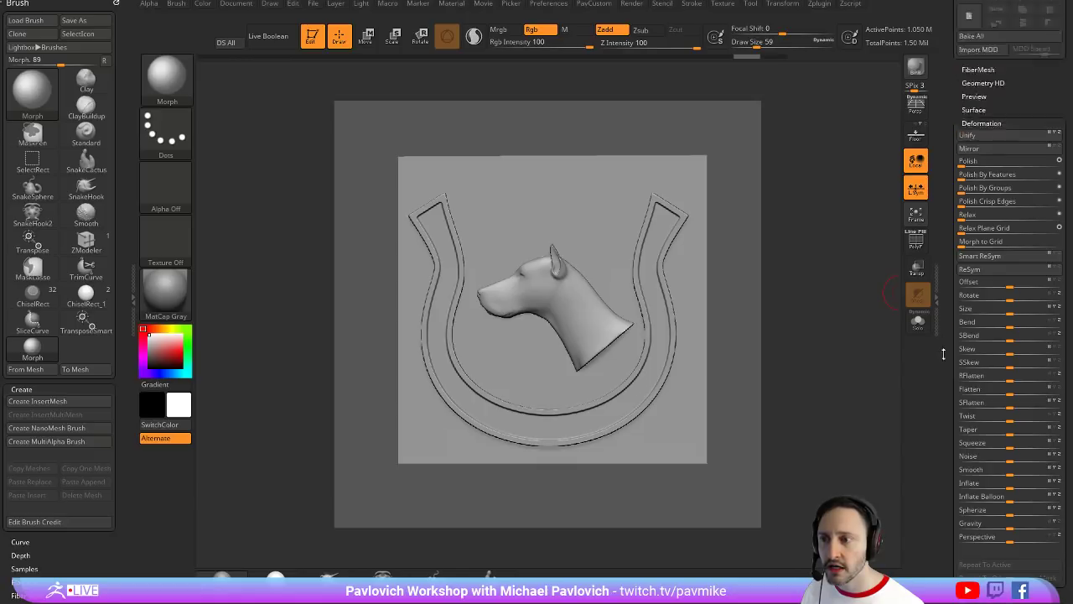
{"action": "scroll", "coordinate": [943, 353], "scroll_direction": "up", "scroll_amount": 15}
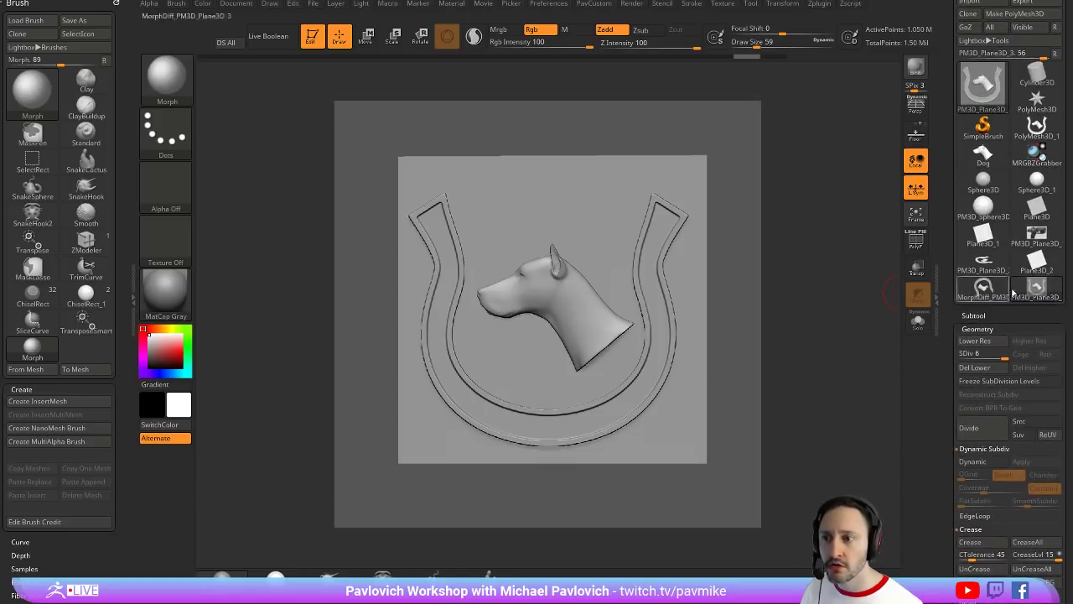
{"action": "left_click", "coordinate": [984, 292]}
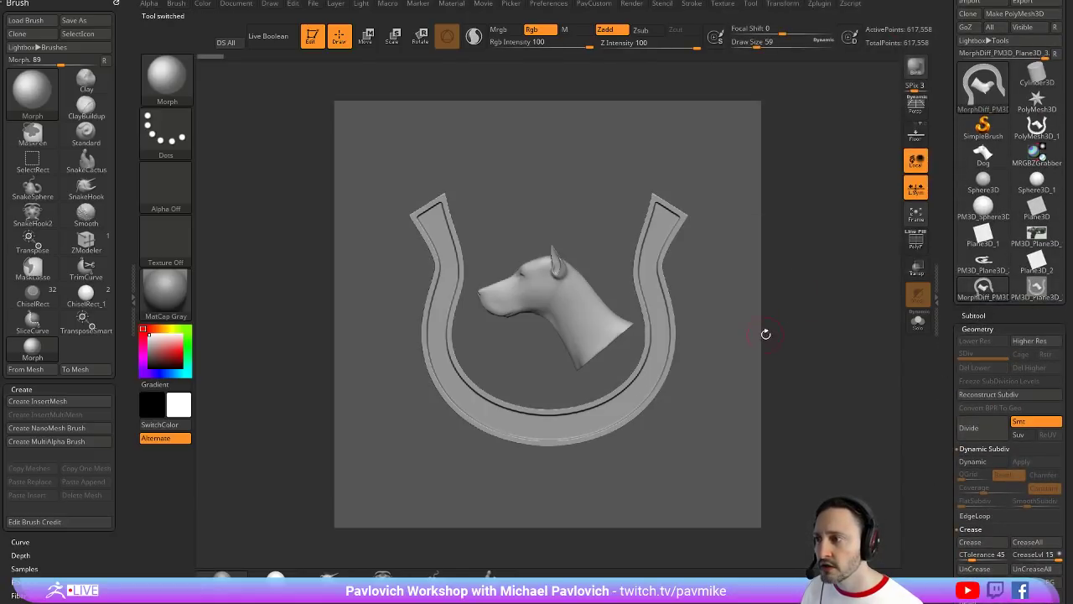
Dismiss the morph target note and select the Standard brush for the difference mesh
{"action": "left_click_drag", "start_coordinate": [765, 334], "coordinate": [772, 277]}
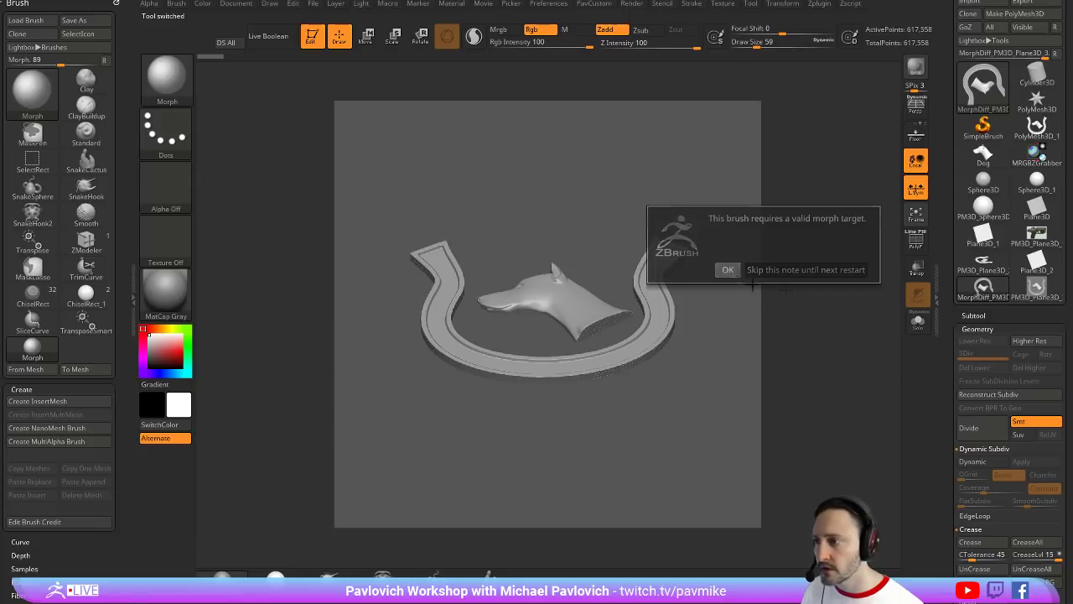
{"action": "left_click", "coordinate": [729, 270]}
{"action": "key", "text": "b"}
{"action": "key", "text": "s"}
{"action": "key", "text": "t"}
Inspect the difference mesh's front, back and topology with PolyFrame on, and turn PolyFrame off again
{"action": "mouse_move", "coordinate": [748, 248]}
{"action": "left_mouse_down"}
{"action": "mouse_move", "coordinate": [685, 214]}
{"action": "mouse_move", "coordinate": [722, 174]}
{"action": "mouse_move", "coordinate": [822, 178]}
{"action": "left_mouse_up"}
{"action": "left_click", "coordinate": [916, 241]}
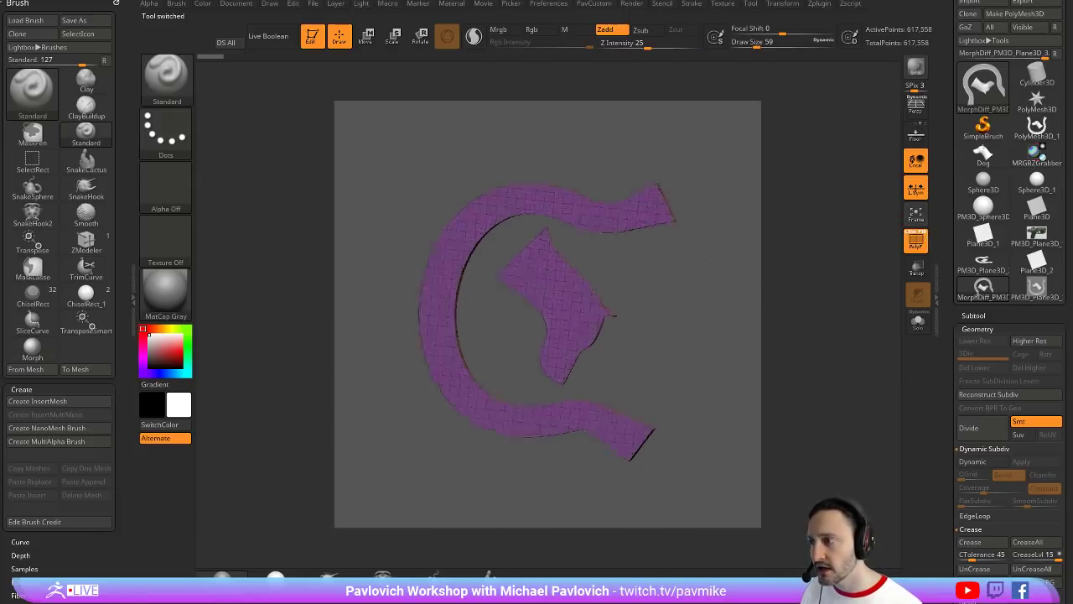
{"action": "left_click_drag", "start_coordinate": [729, 344], "coordinate": [725, 252]}
{"action": "key", "text": "shift+f"}
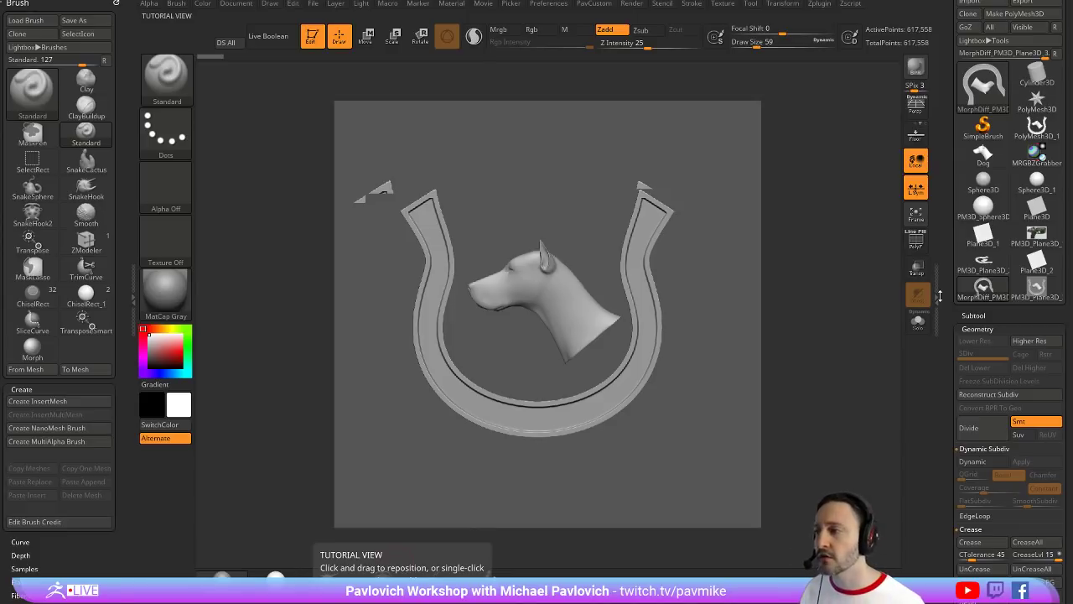
{"action": "left_click_drag", "start_coordinate": [950, 222], "coordinate": [945, 366]}
{"action": "left_click_drag", "start_coordinate": [486, 178], "coordinate": [556, 177]}
Select the ChiselRect_1 multi-alpha brush and choose its dog-head horseshoe alpha
{"action": "key", "text": "b"}
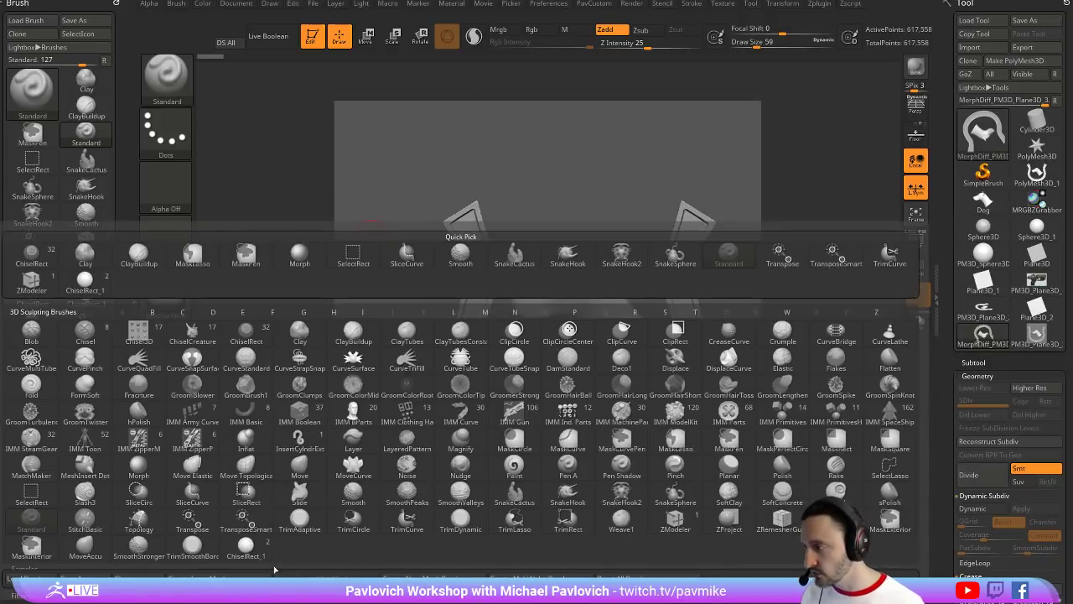
{"action": "left_click", "coordinate": [246, 546]}
{"action": "left_click", "coordinate": [269, 80]}
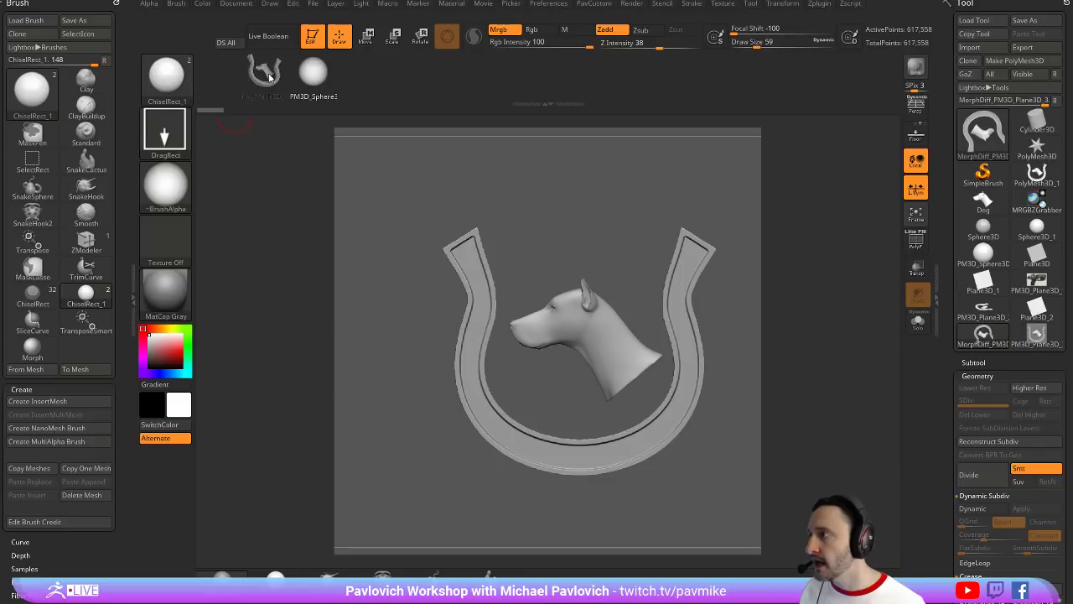
{"action": "left_click", "coordinate": [263, 86]}
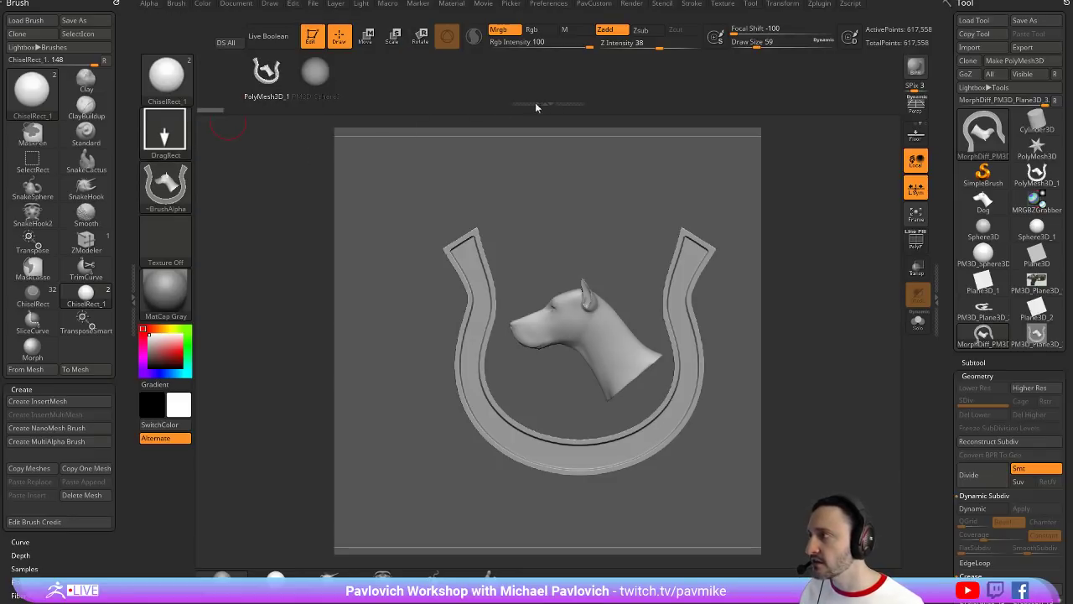
Select the IMM Ind. Parts brush and create an insert mesh brush from the difference mesh
{"action": "key", "text": "b"}
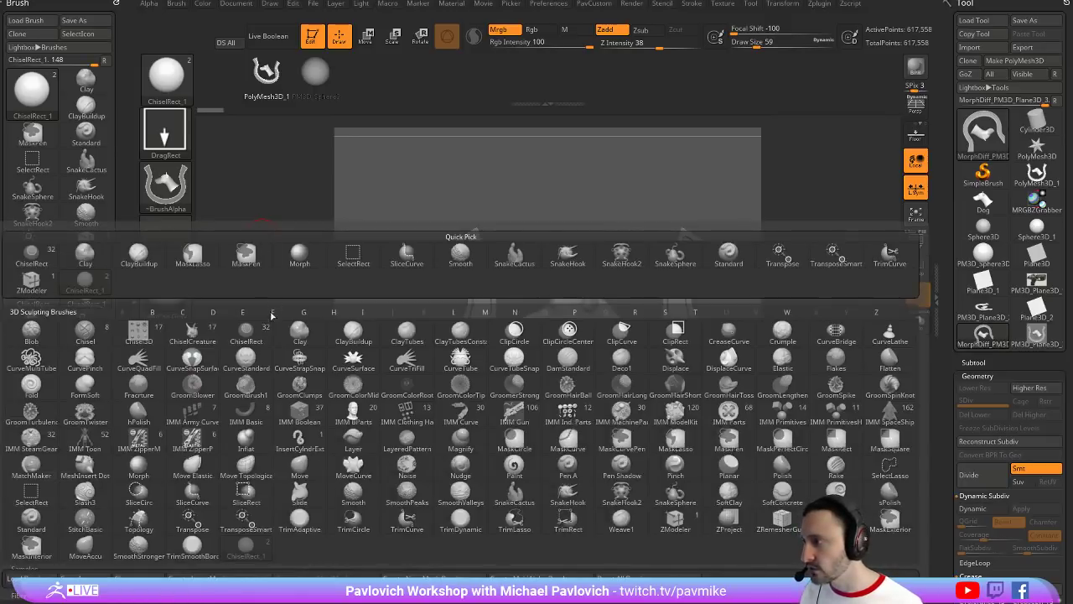
{"action": "key", "text": "Escape"}
{"action": "key", "text": "b"}
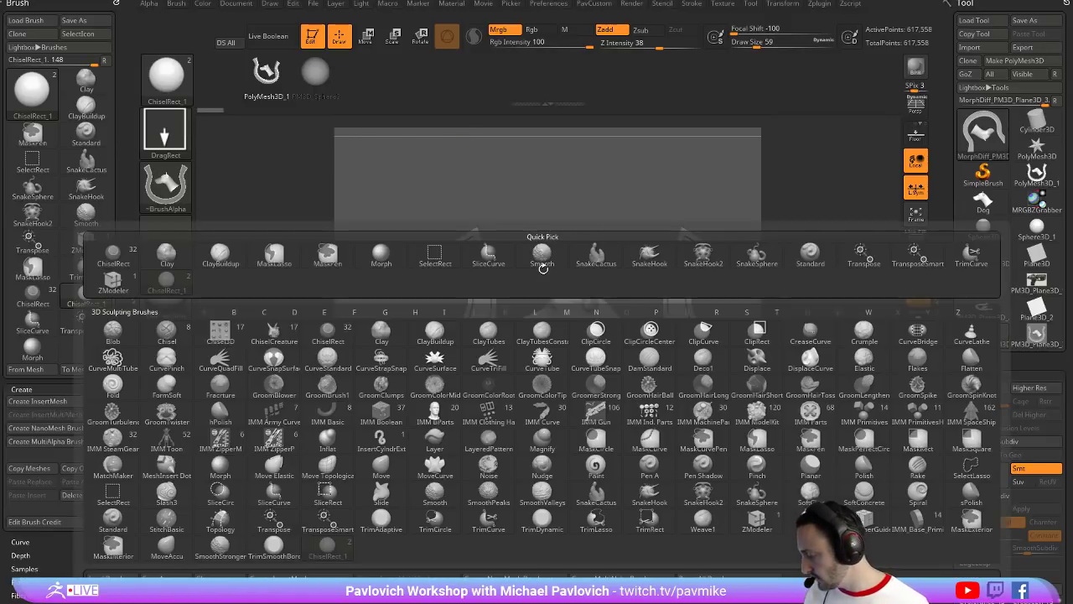
{"action": "key", "text": "i"}
{"action": "left_click", "coordinate": [649, 413]}
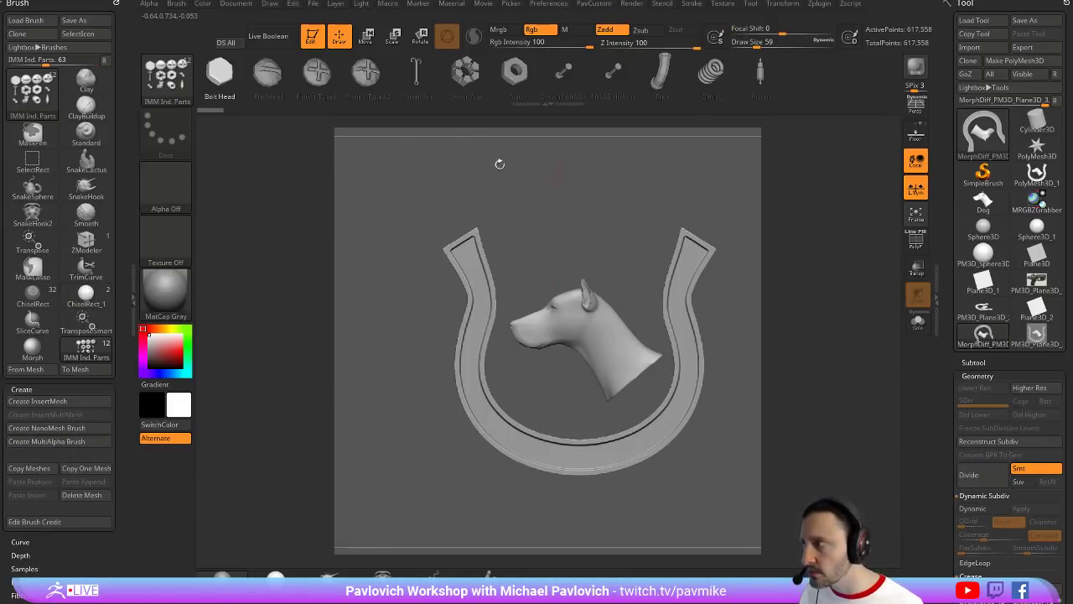
{"action": "left_click", "coordinate": [57, 444]}
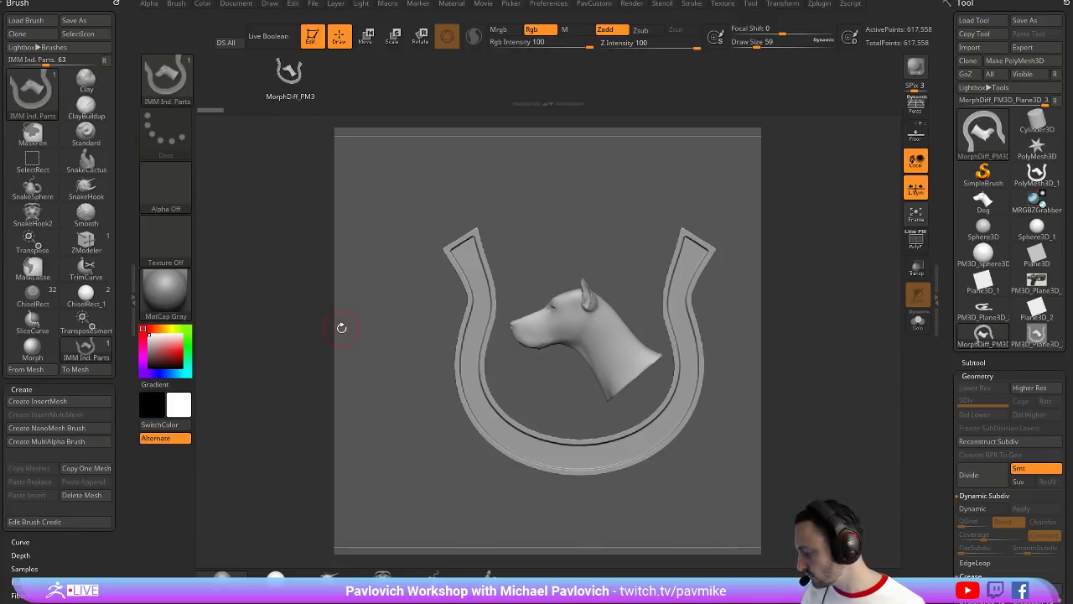
Return to the ChiselRect_1 brush with the dog-head horseshoe alpha
{"action": "key", "text": "b"}
{"action": "mouse_move", "coordinate": [246, 556]}
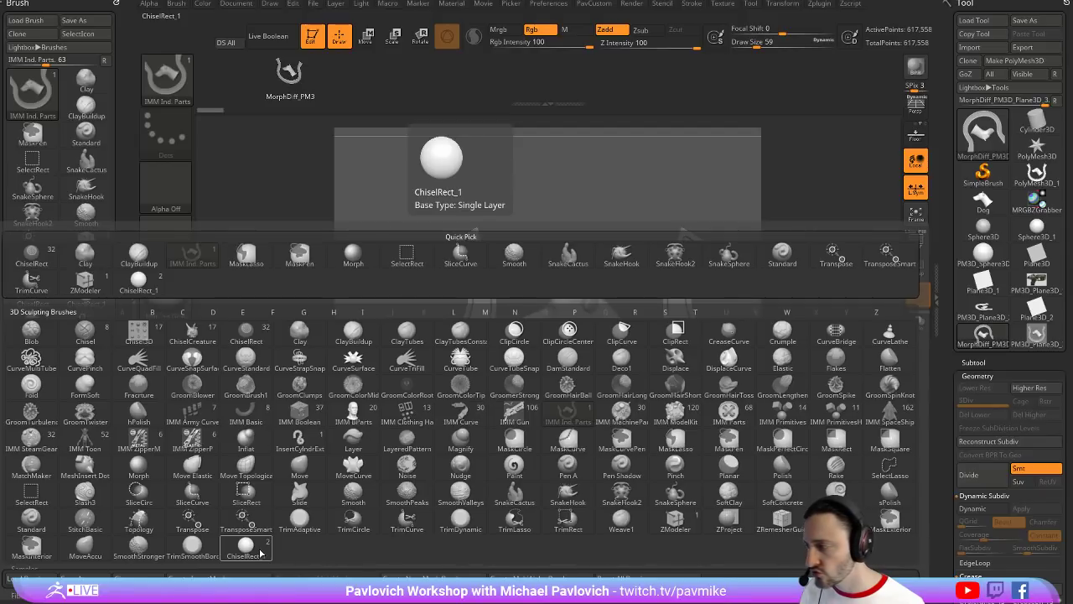
{"action": "left_click", "coordinate": [245, 549]}
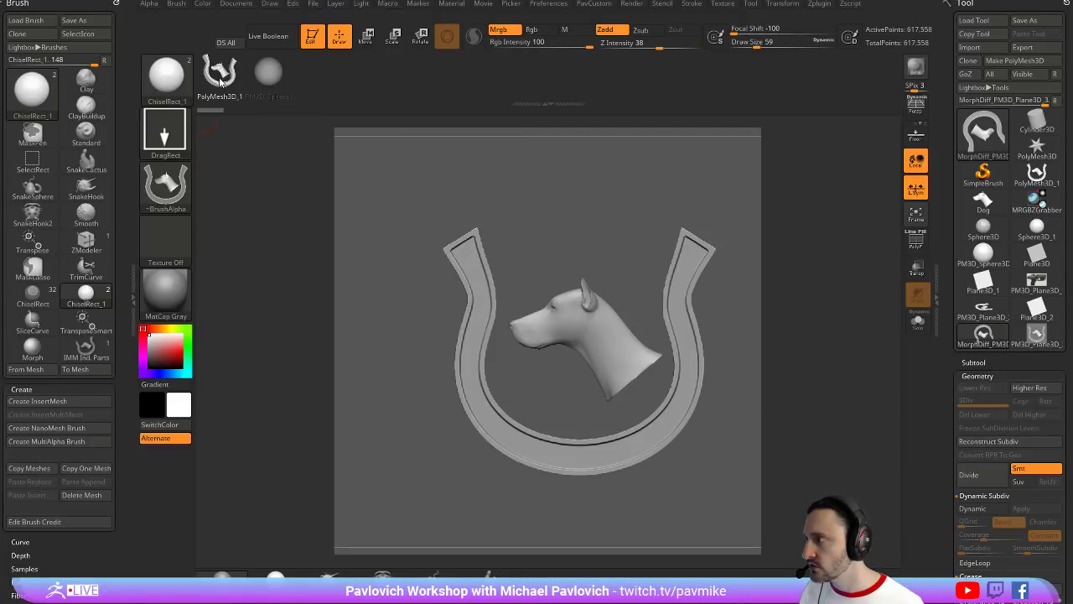
{"action": "key", "text": "b"}
{"action": "key", "text": "i"}
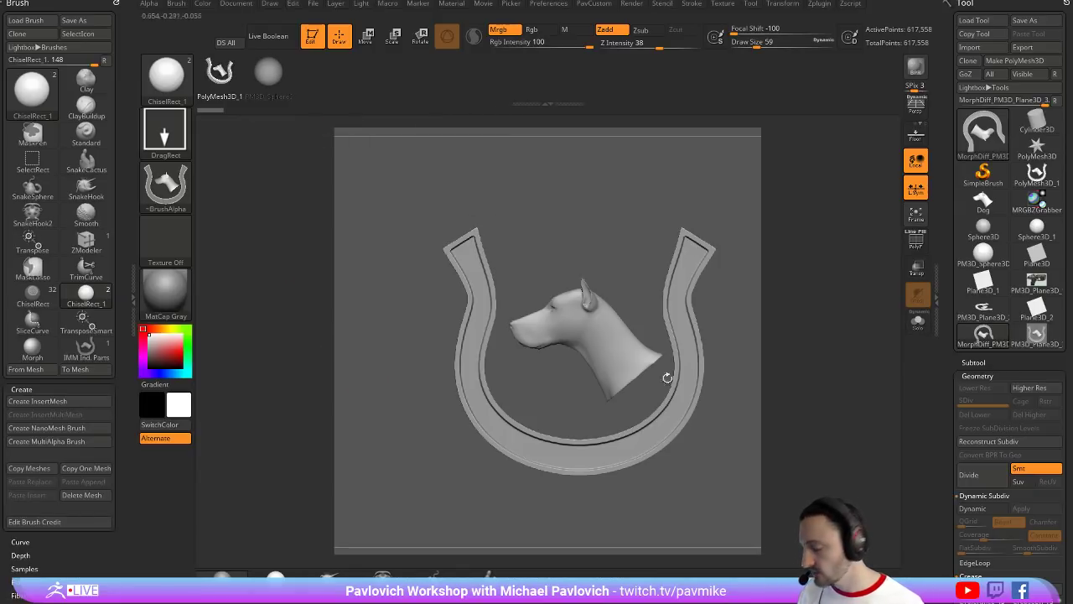
Leave Edit mode and clear the canvas
{"action": "left_click", "coordinate": [311, 36]}
{"action": "key", "text": "ctrl+n"}
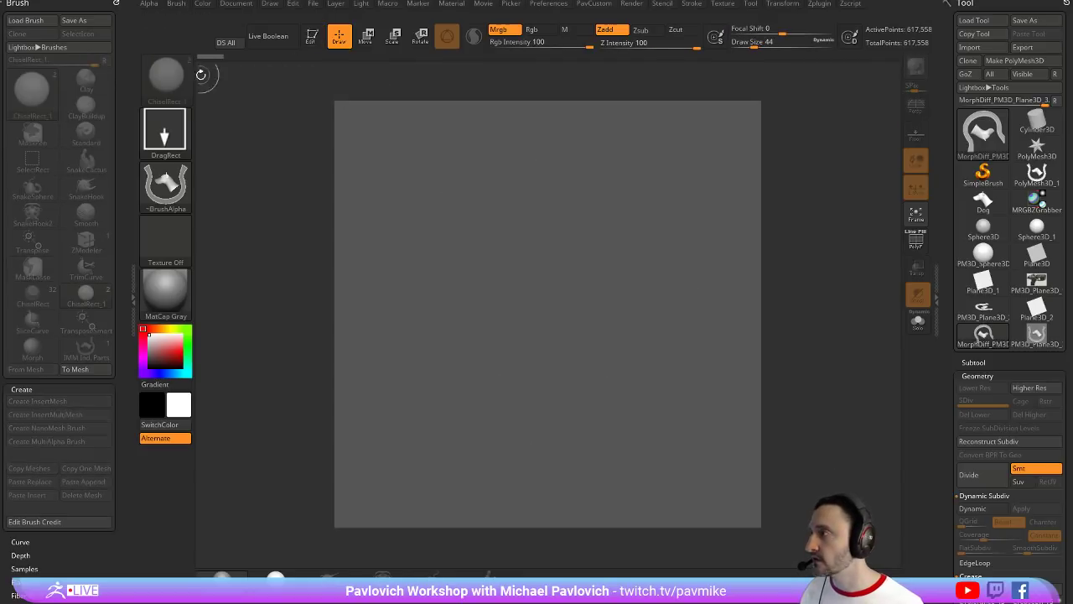
{"action": "key", "text": "ctrl+shift+t"}
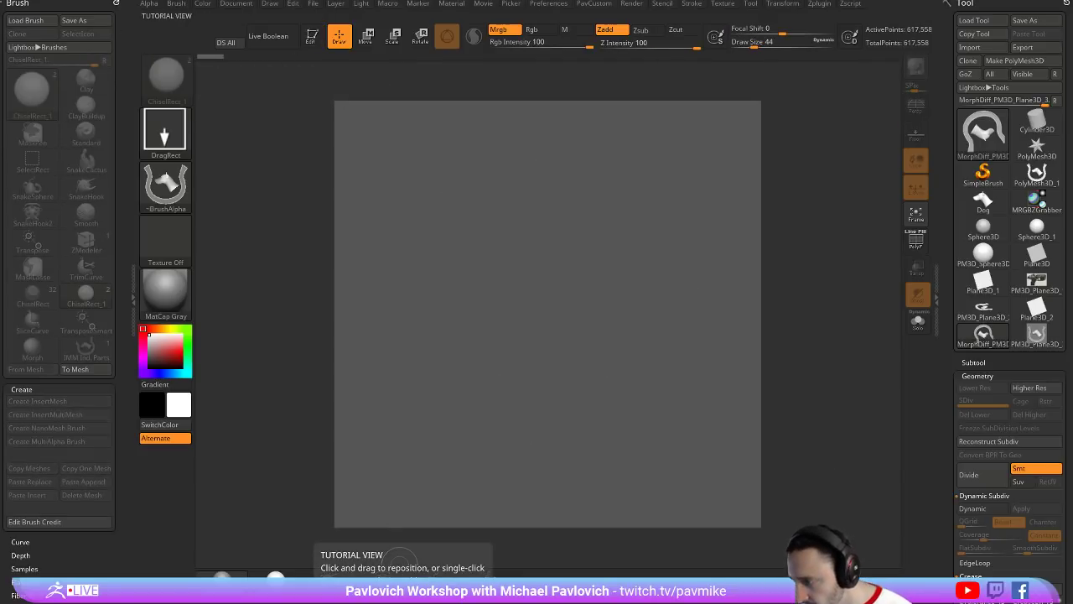
Switch to the browser, look through the ZB4 R8 What's New playlist down to the Multi Alpha Brush video, and return to ZBrush
{"action": "key", "text": "alt+Tab"}
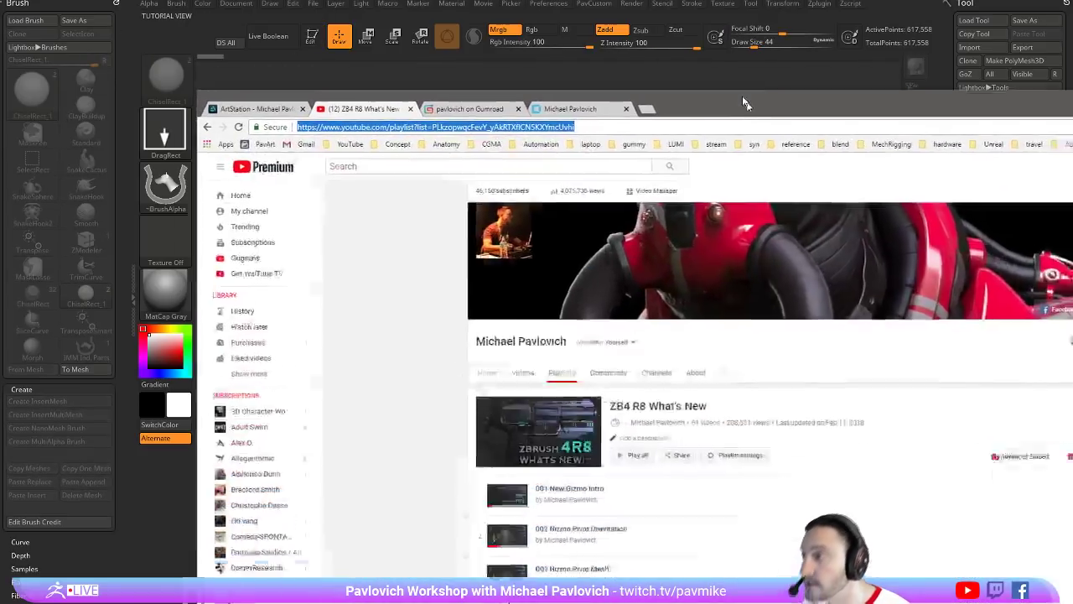
{"action": "scroll", "coordinate": [516, 351], "scroll_direction": "down", "scroll_amount": 5}
{"action": "scroll", "coordinate": [515, 352], "scroll_direction": "down", "scroll_amount": 3}
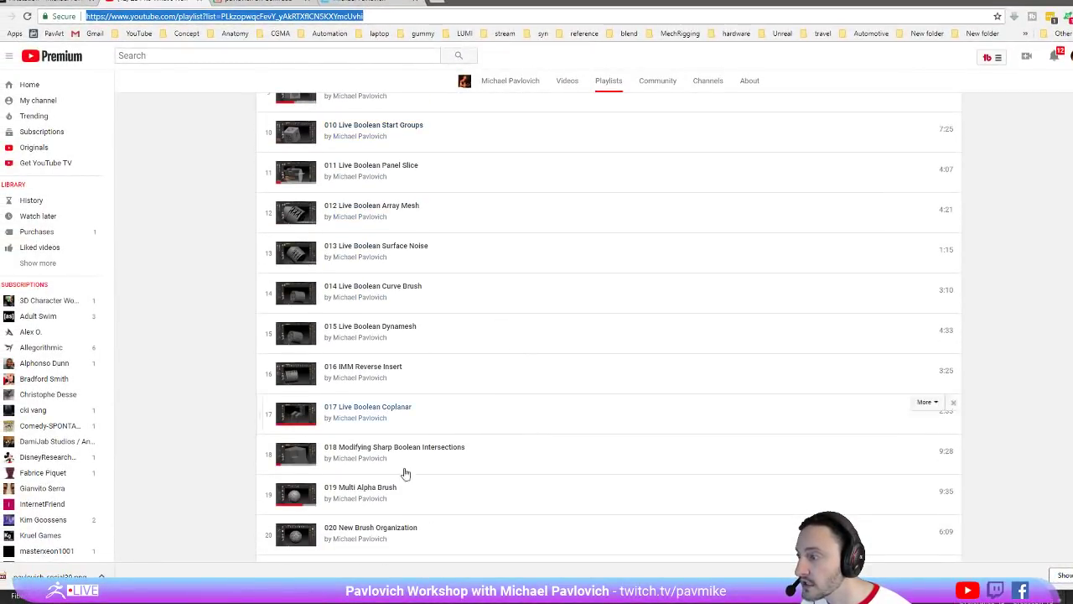
{"action": "key", "text": "alt+Tab"}
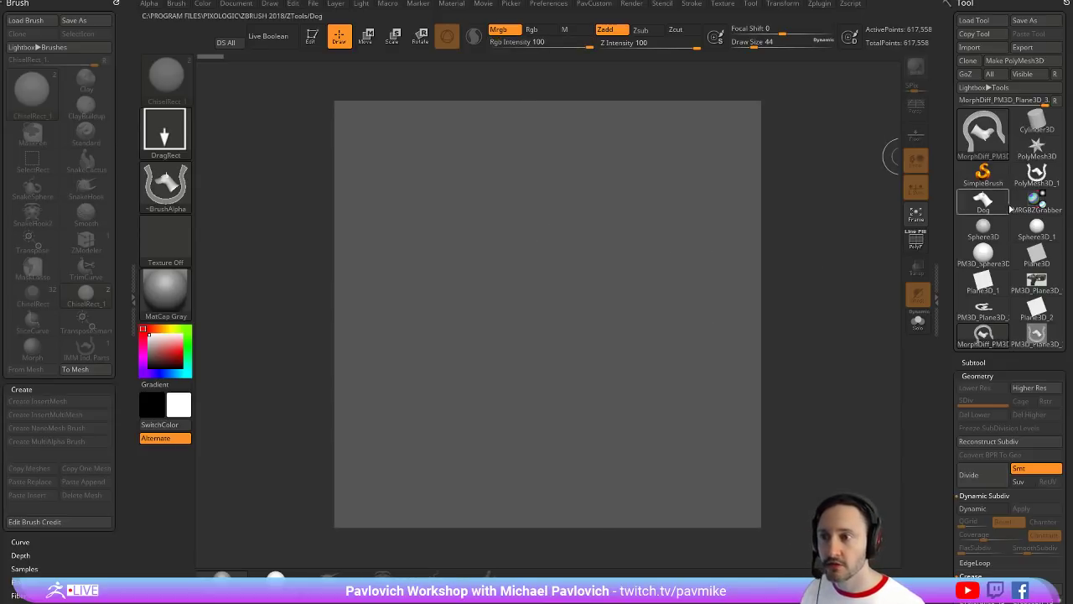
Draw a PolyMesh3D star on the canvas, enter Edit mode and turn it to a straight front view
{"action": "left_click_drag", "start_coordinate": [947, 213], "coordinate": [948, 140]}
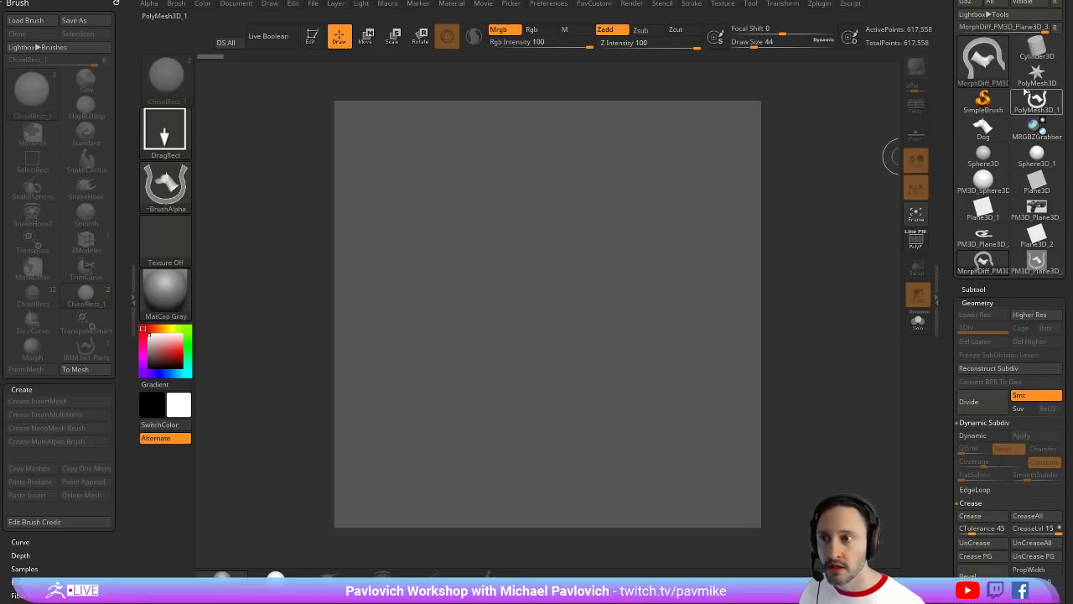
{"action": "left_click", "coordinate": [1036, 76]}
{"action": "left_click_drag", "start_coordinate": [614, 247], "coordinate": [649, 347]}
{"action": "left_click", "coordinate": [314, 39]}
{"action": "mouse_move", "coordinate": [503, 179]}
{"action": "left_mouse_down", "text": "shift"}
{"action": "mouse_move", "coordinate": [524, 187]}
{"action": "mouse_move", "coordinate": [452, 215]}
{"action": "left_mouse_up", "text": "shift"}
Select the IMM Basic brush
{"action": "key", "text": "b"}
{"action": "key", "text": "i"}
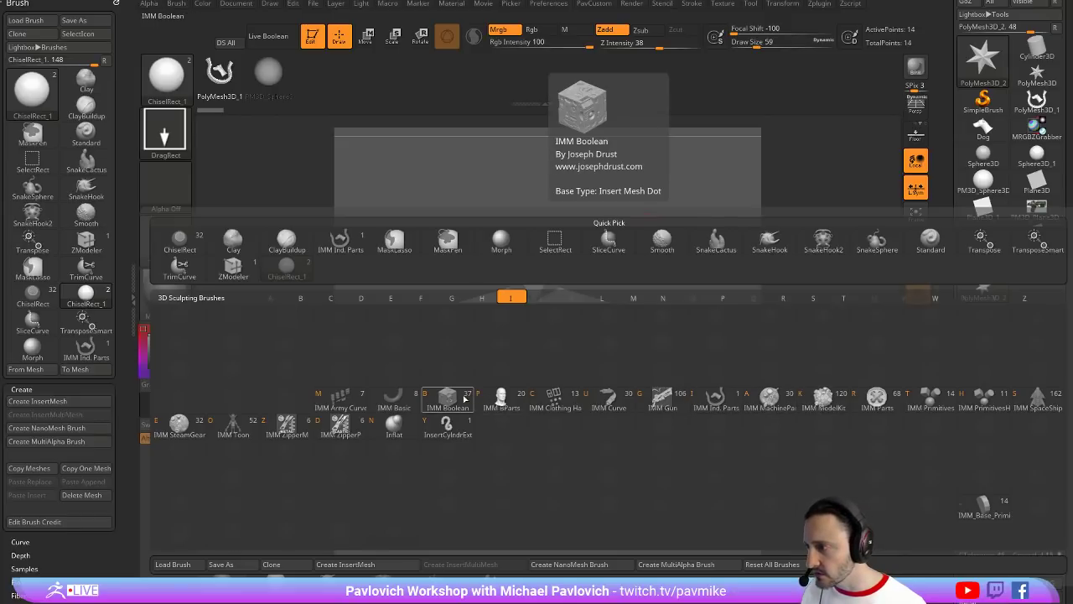
{"action": "left_click", "coordinate": [394, 401]}
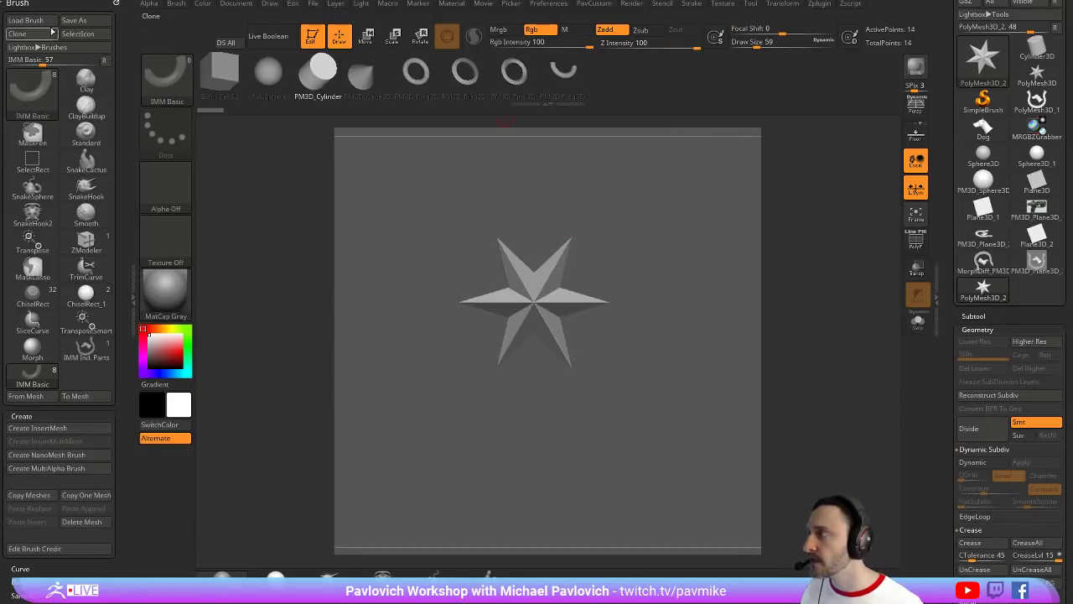
Dock the Zplugin palette beside the canvas and extract the IMM Basic brush's meshes to subtools with IMM Extractor
{"action": "left_click", "coordinate": [819, 4]}
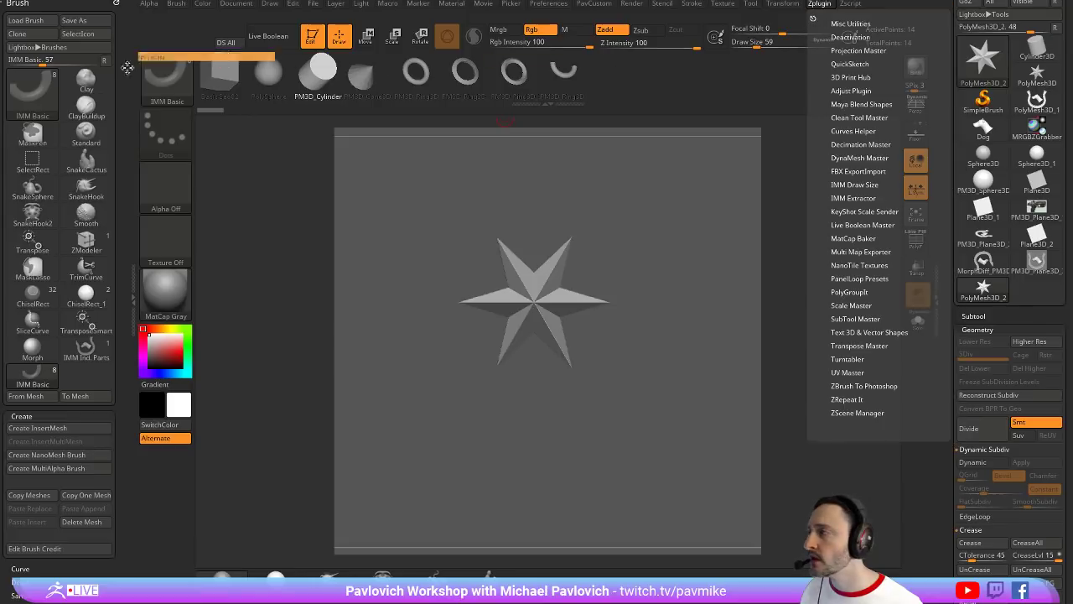
{"action": "left_click", "coordinate": [810, 15]}
{"action": "key", "text": "shift"}
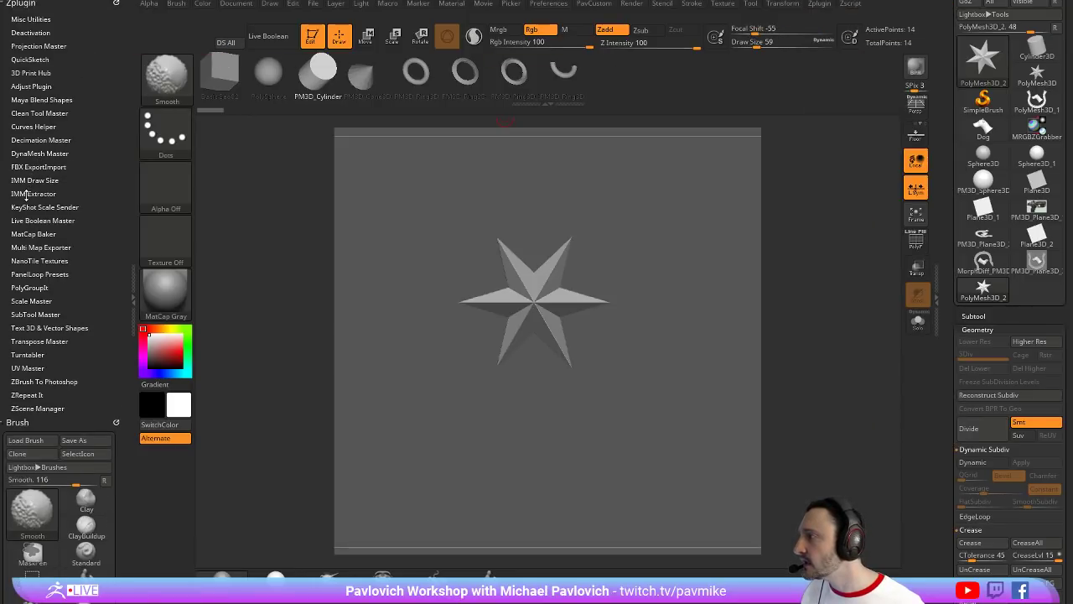
{"action": "left_click", "coordinate": [26, 194]}
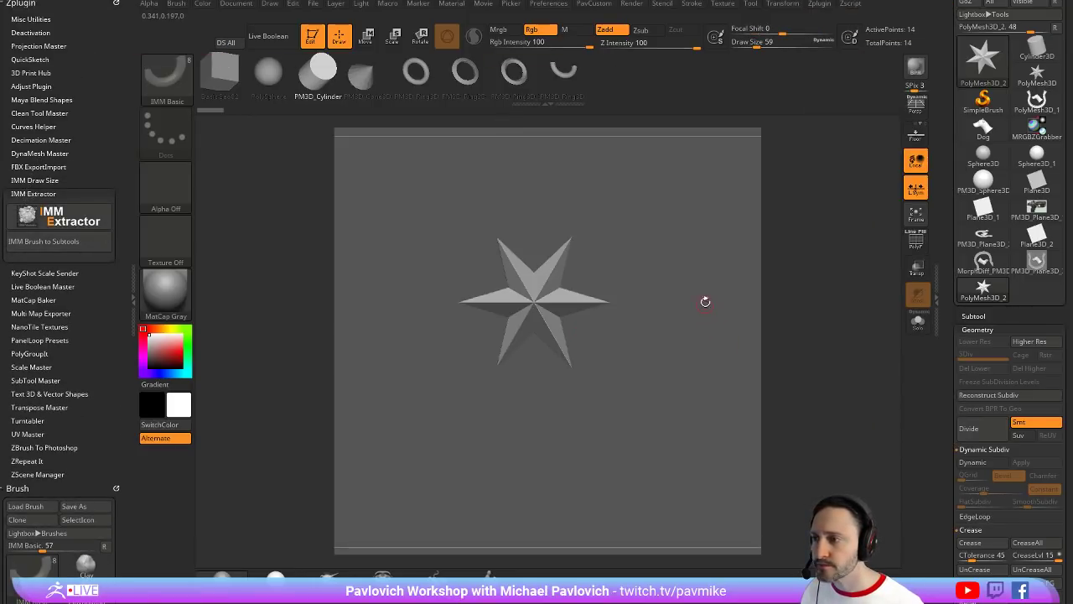
{"action": "mouse_move", "coordinate": [704, 301]}
{"action": "left_mouse_down"}
{"action": "mouse_move", "coordinate": [725, 302]}
{"action": "mouse_move", "coordinate": [713, 297]}
{"action": "left_mouse_up"}
{"action": "left_click", "coordinate": [973, 316]}
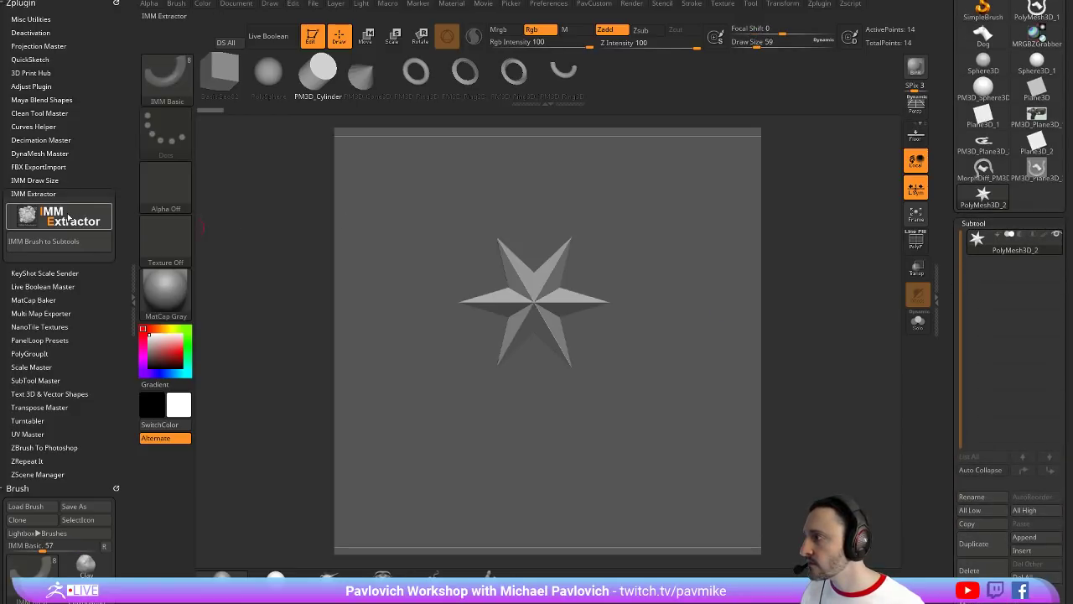
{"action": "left_click", "coordinate": [50, 241]}
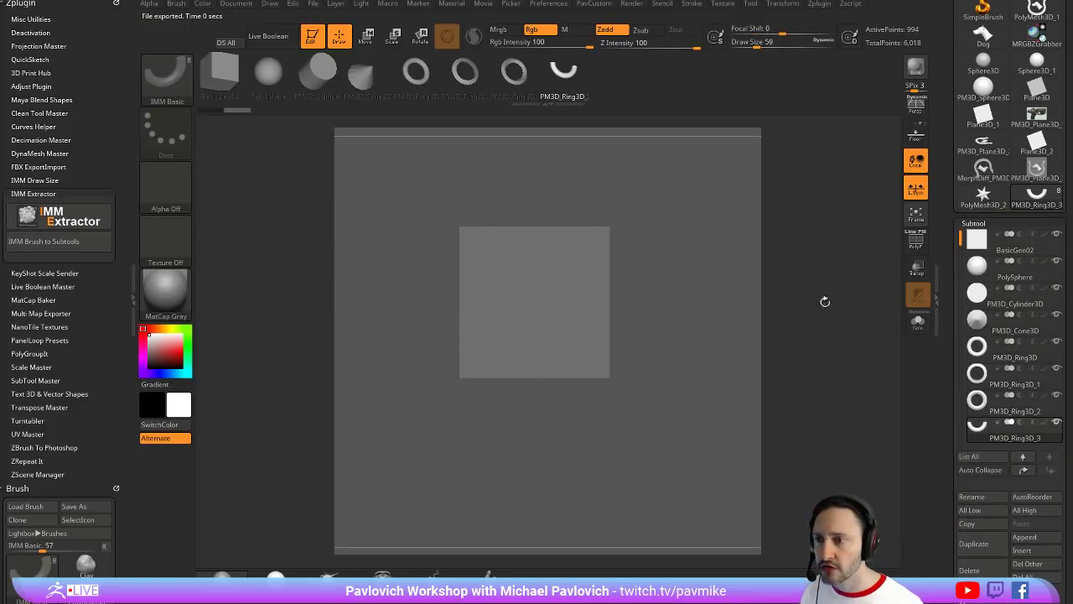
Create an InsertMultiMesh brush from the extracted primitive subtools and look through the meshes it contains
{"action": "key", "text": "b"}
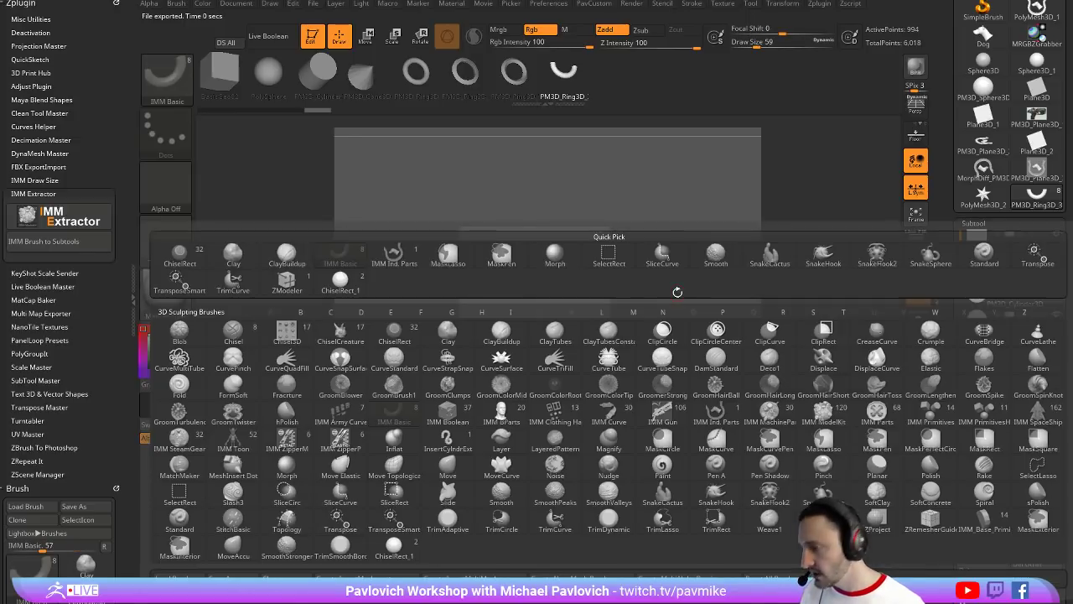
{"action": "left_click", "coordinate": [474, 576]}
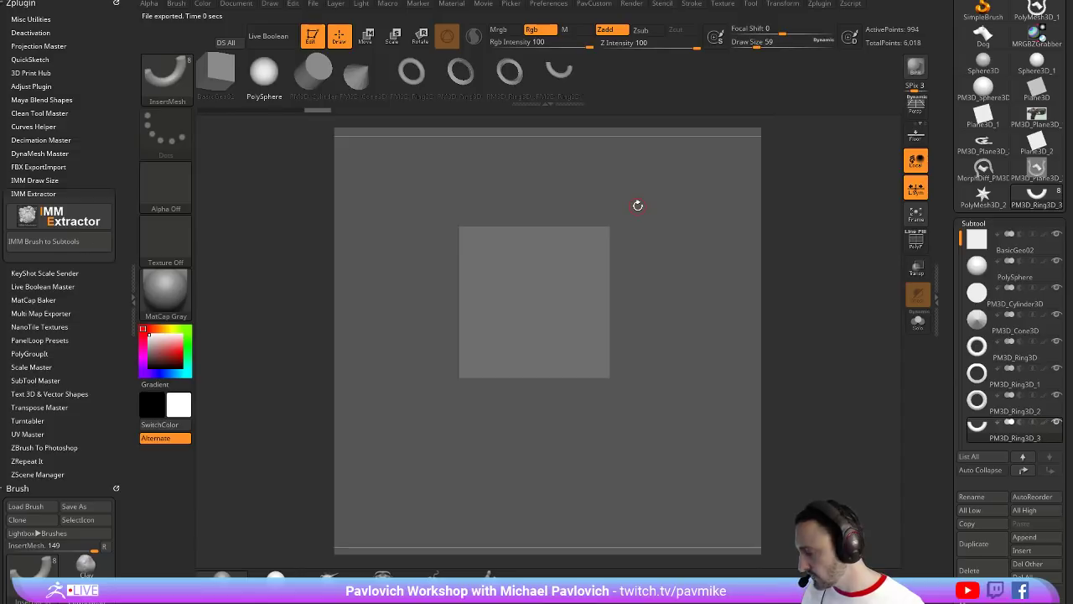
{"action": "key", "text": "b"}
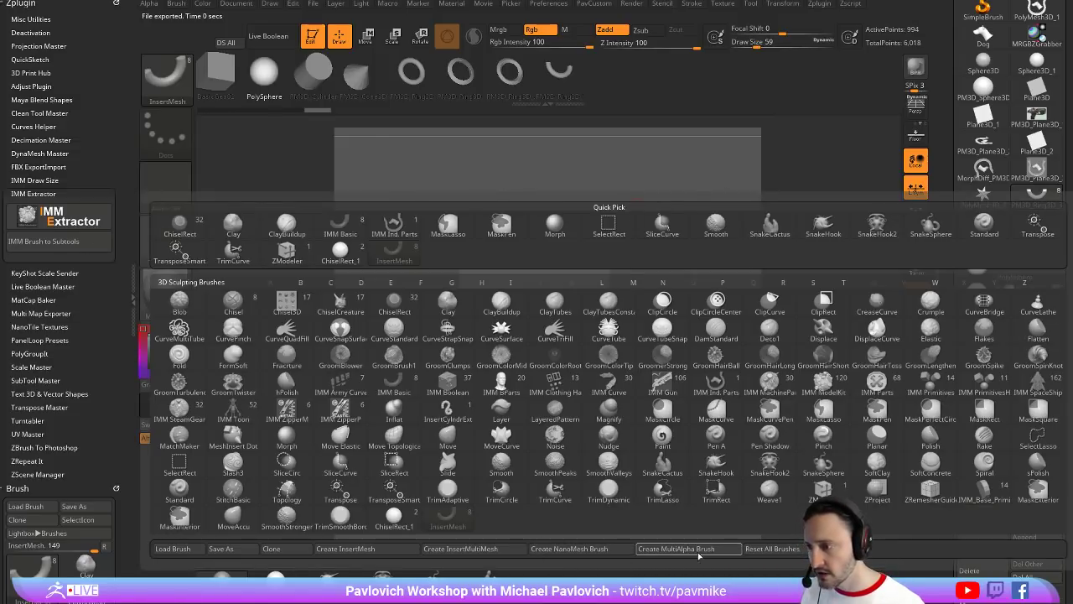
{"action": "left_click", "coordinate": [699, 554]}
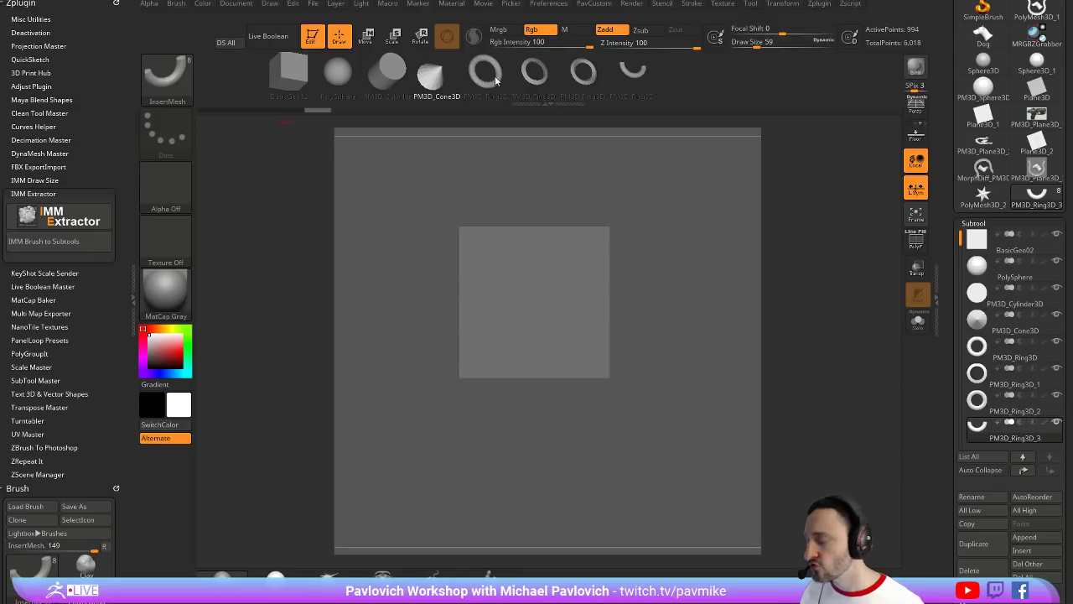
{"action": "key", "text": "m"}
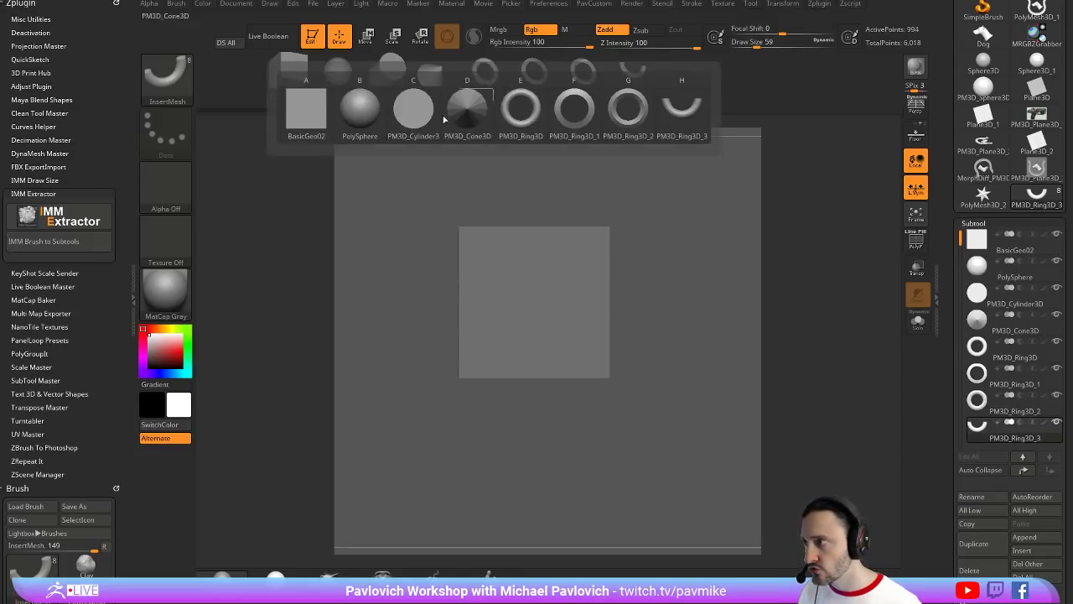
{"action": "key", "text": "m"}
Review the brush library and its options for creating insert mesh and multi alpha brushes, keeping the new InsertMesh brush active
{"action": "key", "text": "b"}
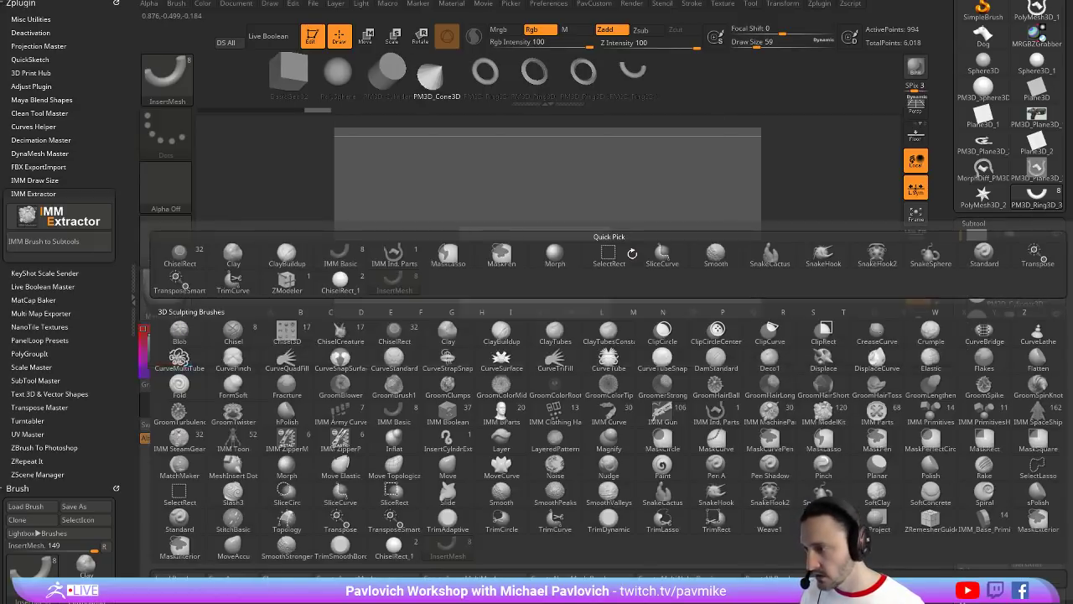
{"action": "left_click", "coordinate": [609, 252]}
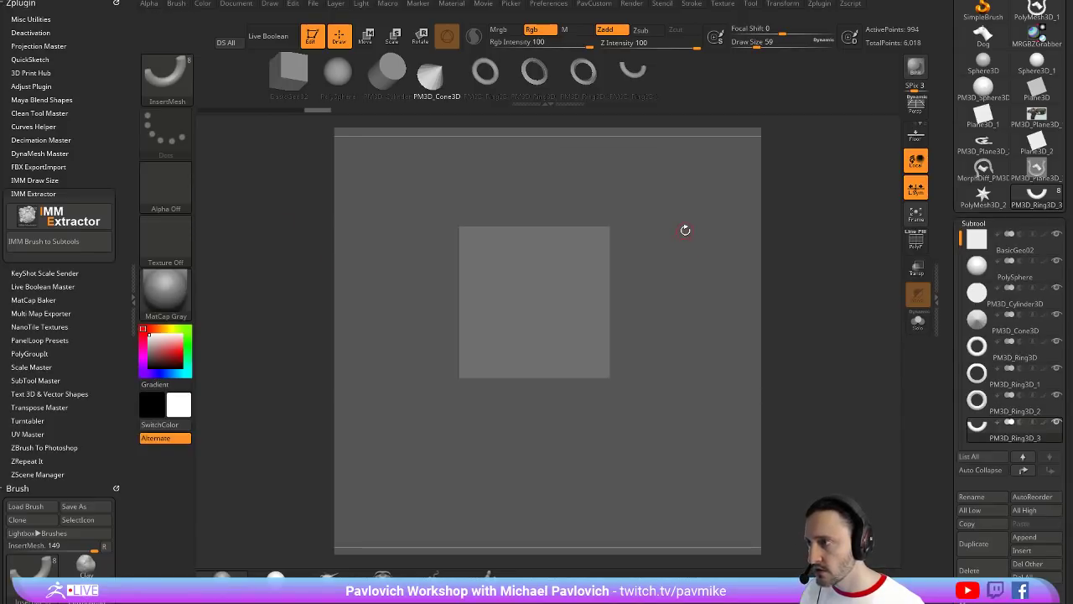
{"action": "left_click_drag", "start_coordinate": [683, 247], "coordinate": [689, 257], "text": "alt"}
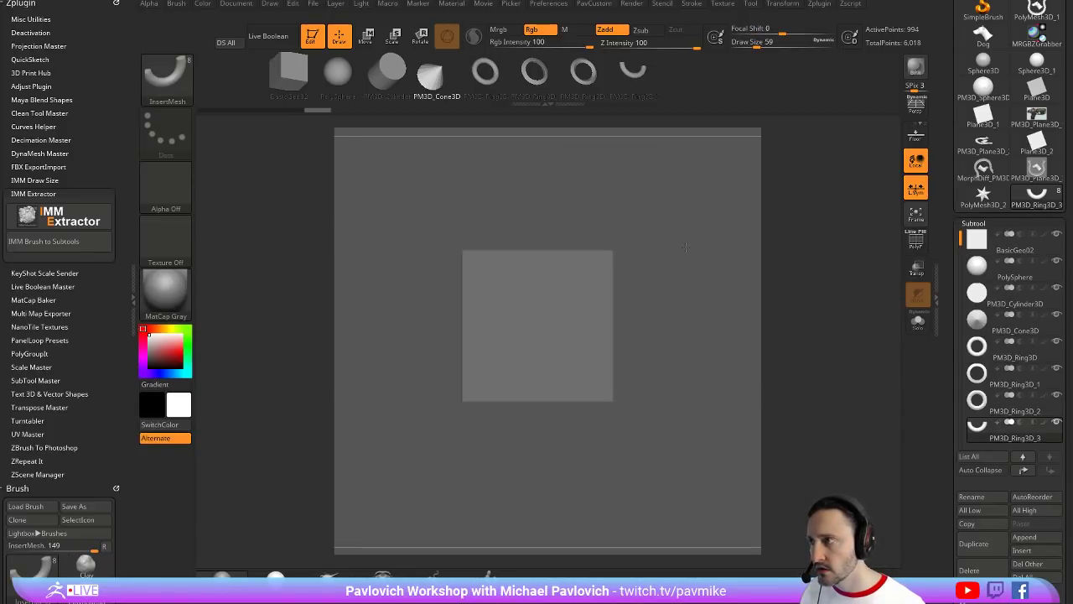
{"action": "left_click", "coordinate": [164, 82]}
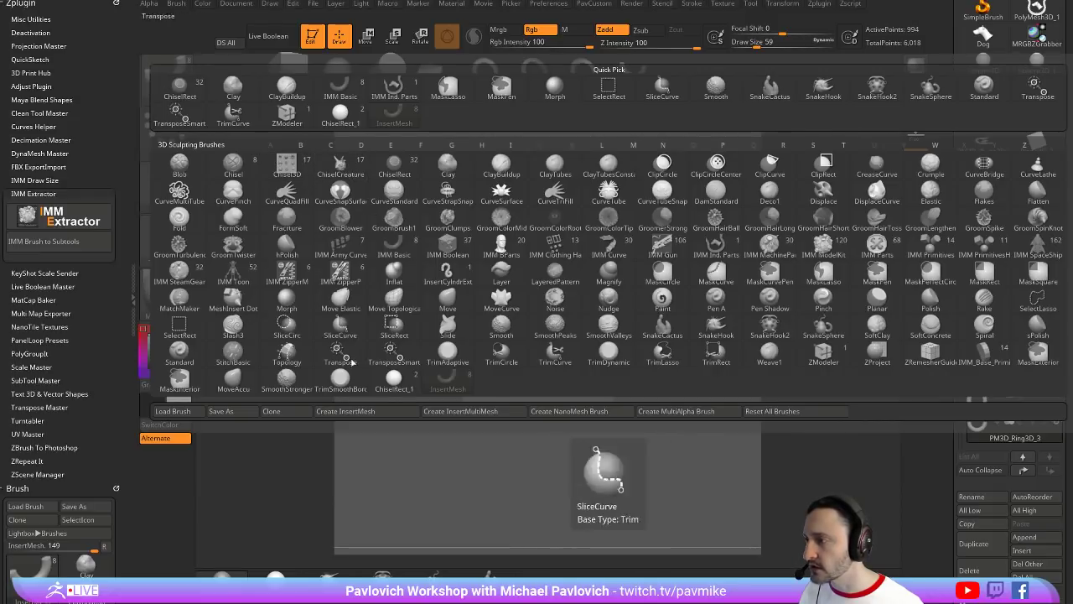
{"action": "left_click", "coordinate": [447, 380]}
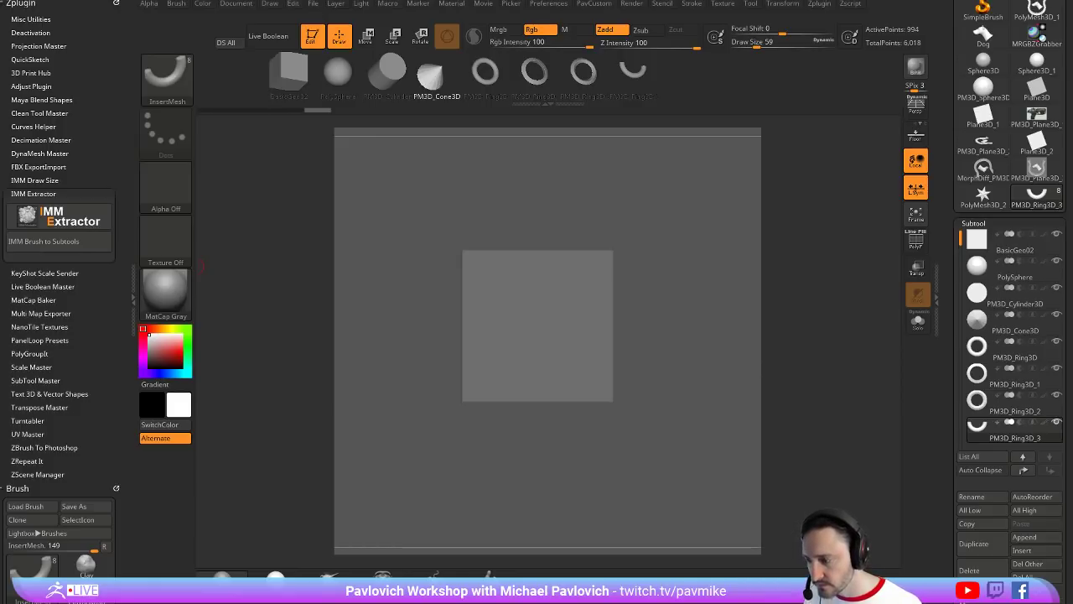
Switch to the browser, open and pause the Threadripper Workstation Setup video, select its web address, and return to ZBrush
{"action": "left_click_drag", "start_coordinate": [776, 600], "coordinate": [709, 41]}
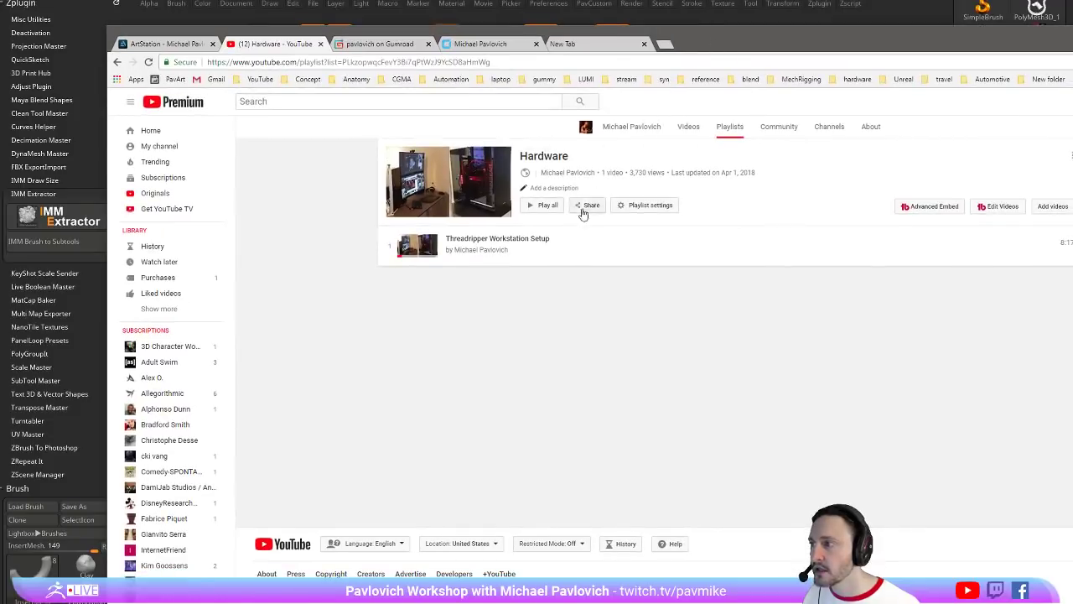
{"action": "left_click", "coordinate": [510, 239]}
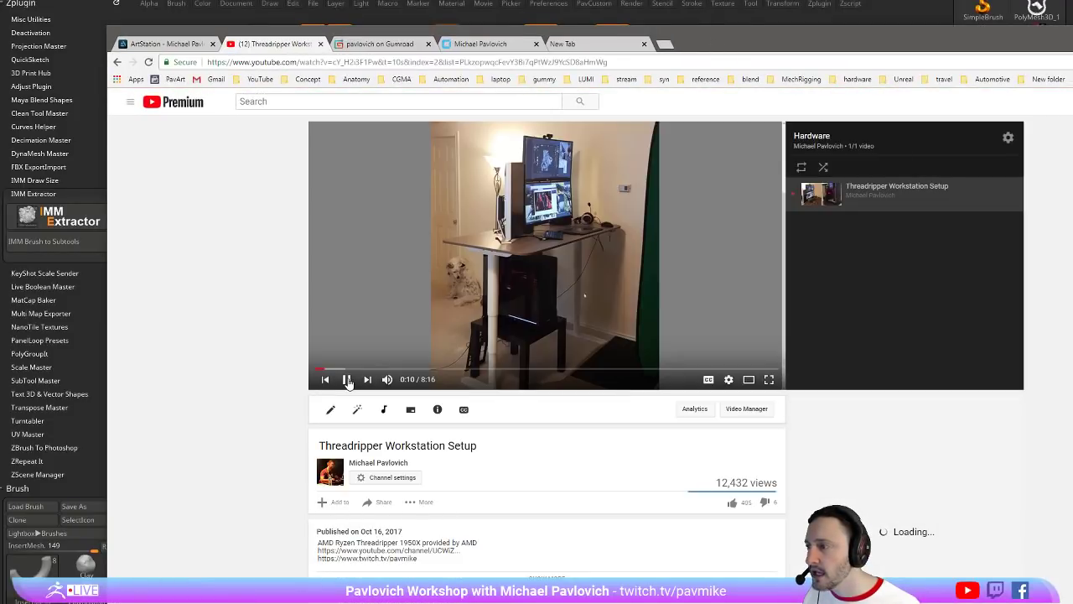
{"action": "left_click", "coordinate": [347, 379]}
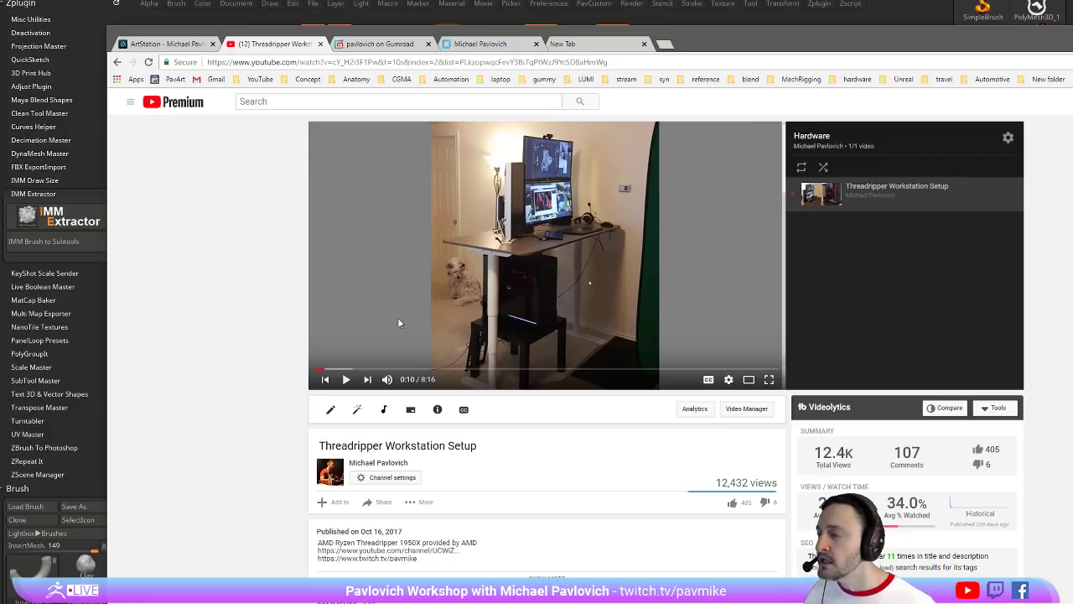
{"action": "left_click", "coordinate": [492, 66]}
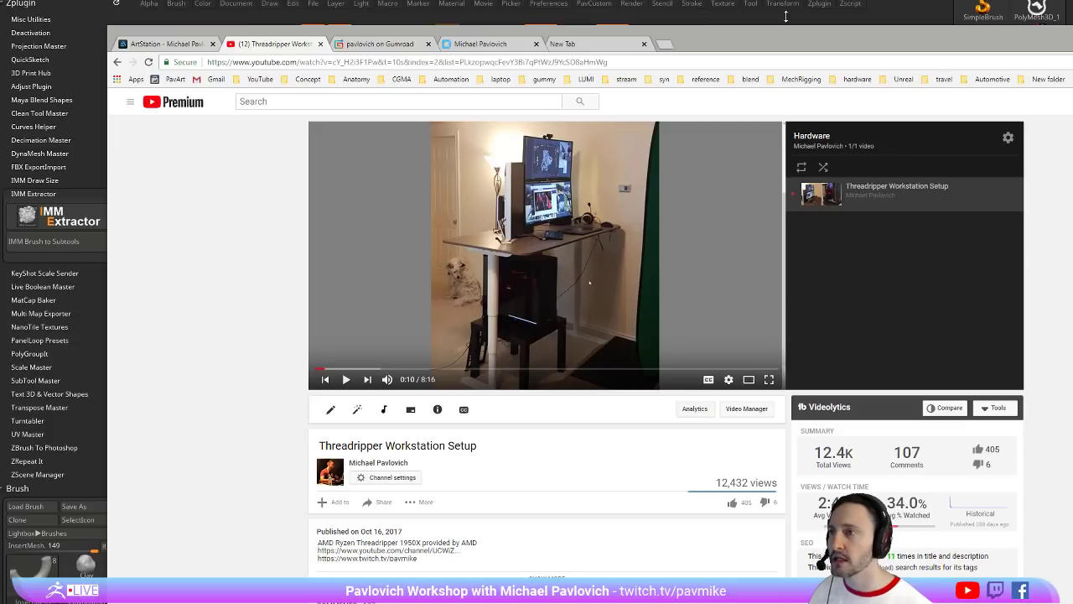
{"action": "left_click_drag", "start_coordinate": [793, 34], "coordinate": [793, 599]}
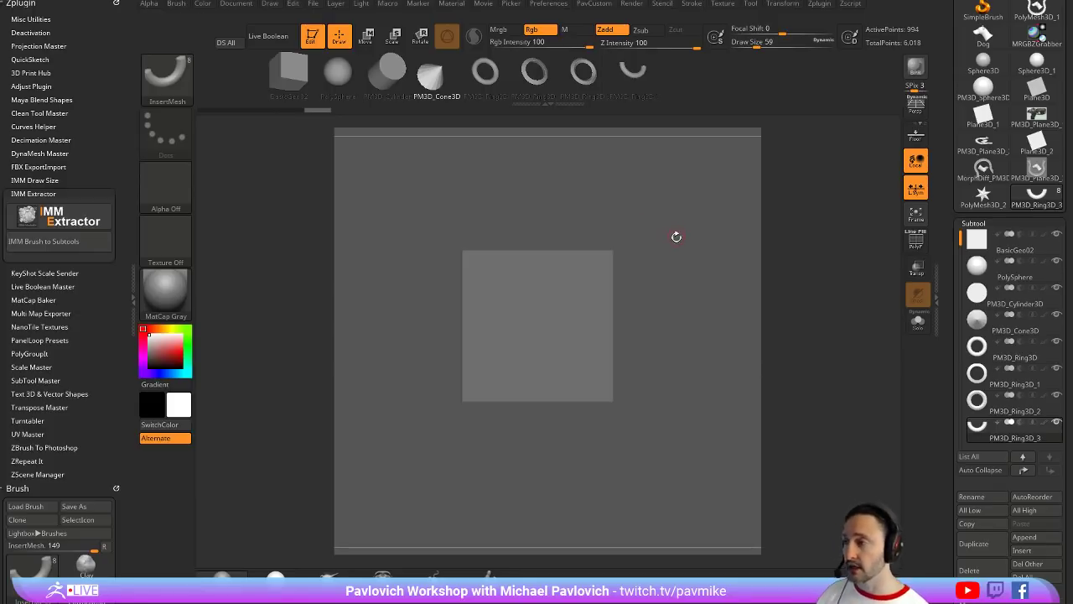
{"action": "left_click_drag", "start_coordinate": [686, 220], "coordinate": [695, 228]}
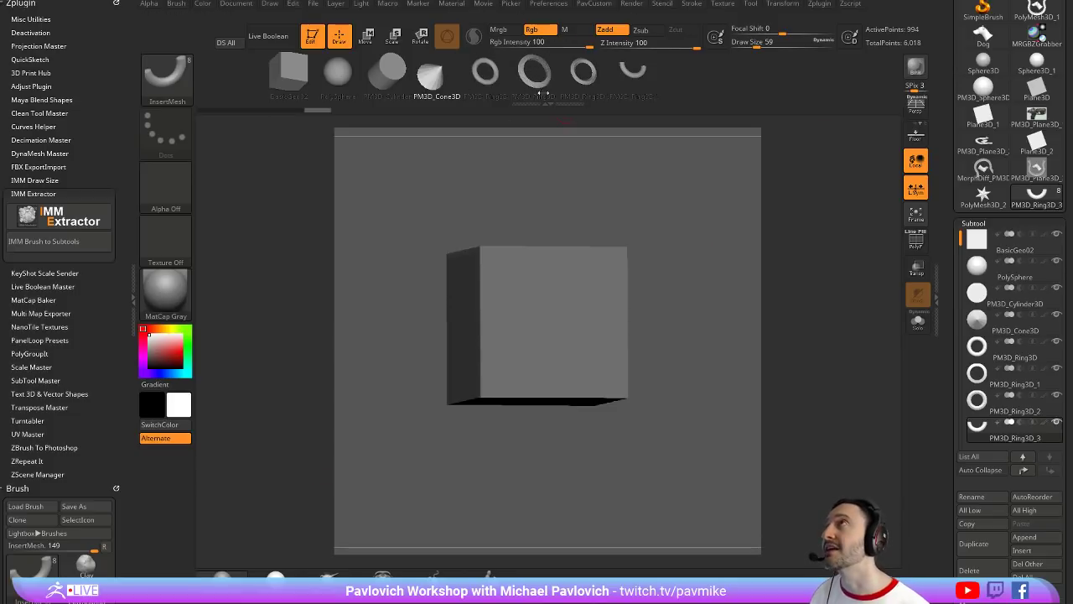
{"action": "left_click_drag", "start_coordinate": [674, 244], "coordinate": [680, 232]}
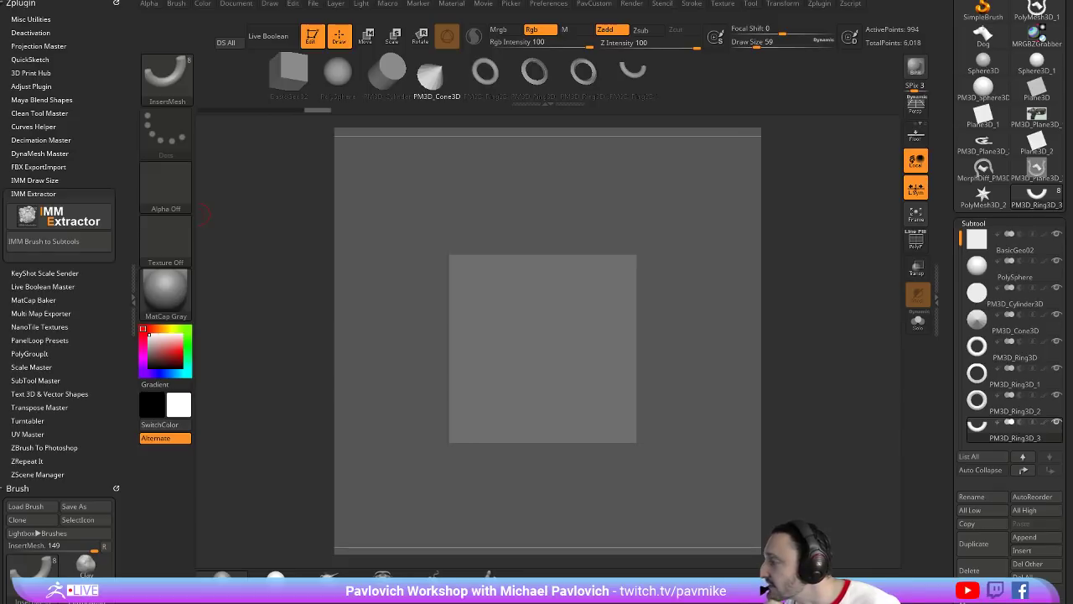
Switch back to the browser showing the Threadripper Workstation Setup video
{"action": "key", "text": "alt+Tab"}
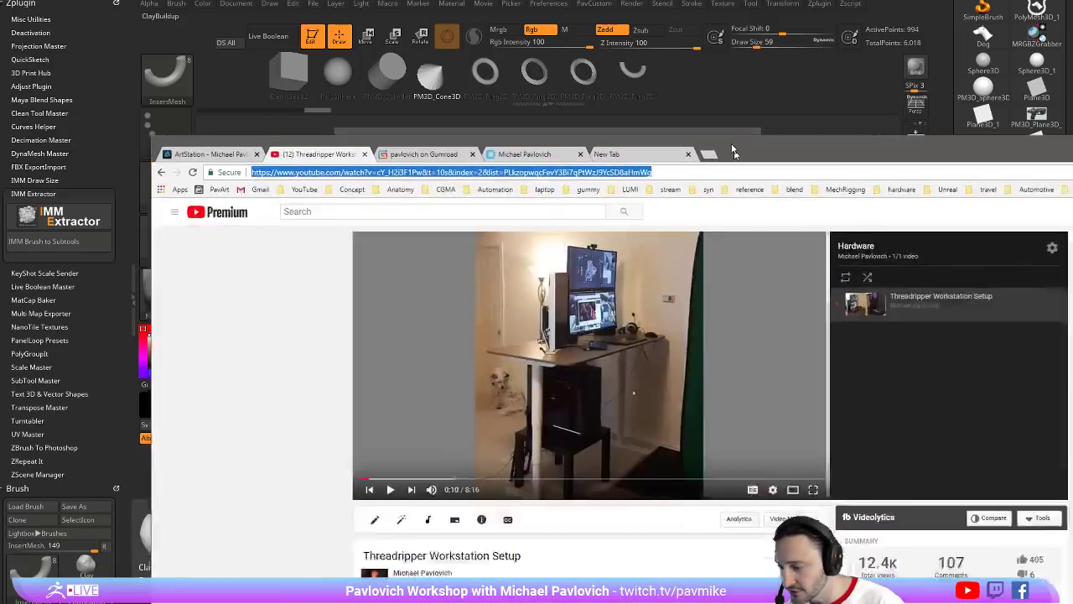
Examine the workstation video's playback speed options and move the browser window away to return to ZBrush
{"action": "left_click", "coordinate": [710, 379]}
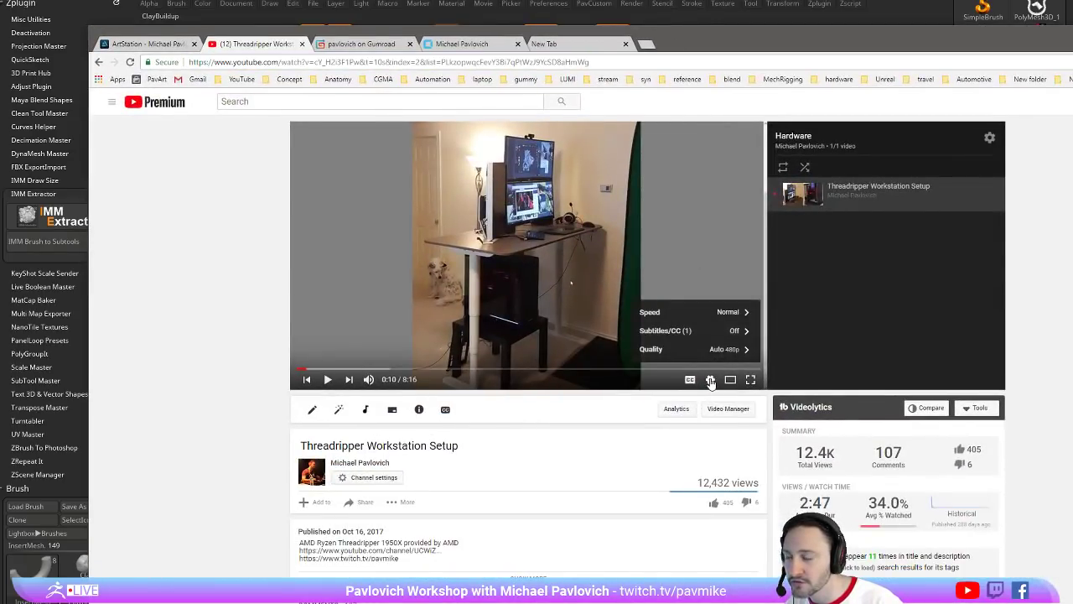
{"action": "left_click", "coordinate": [707, 312]}
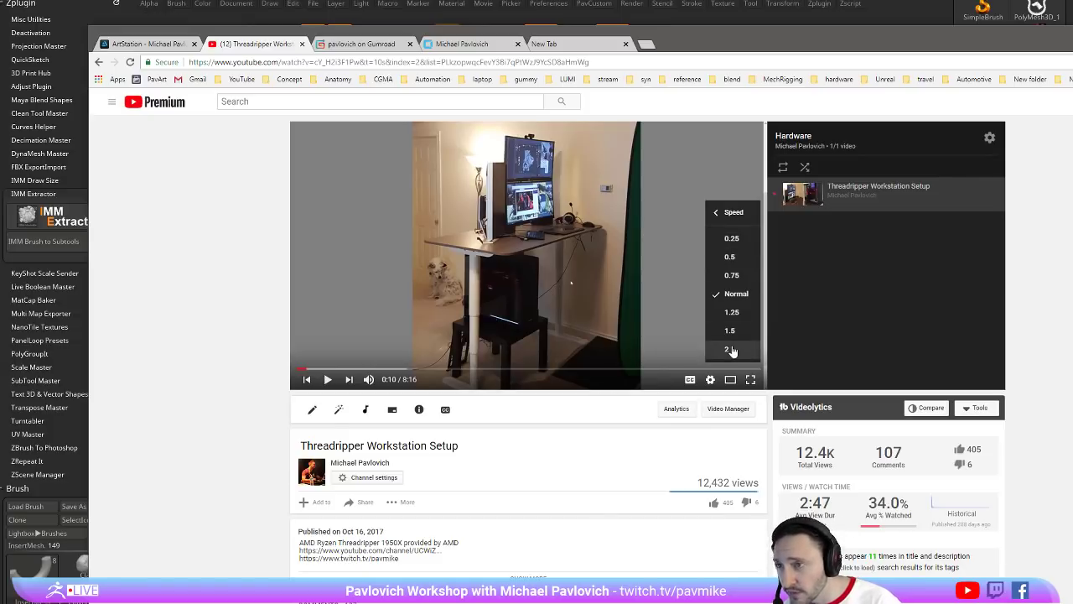
{"action": "left_click_drag", "start_coordinate": [679, 46], "coordinate": [767, 603]}
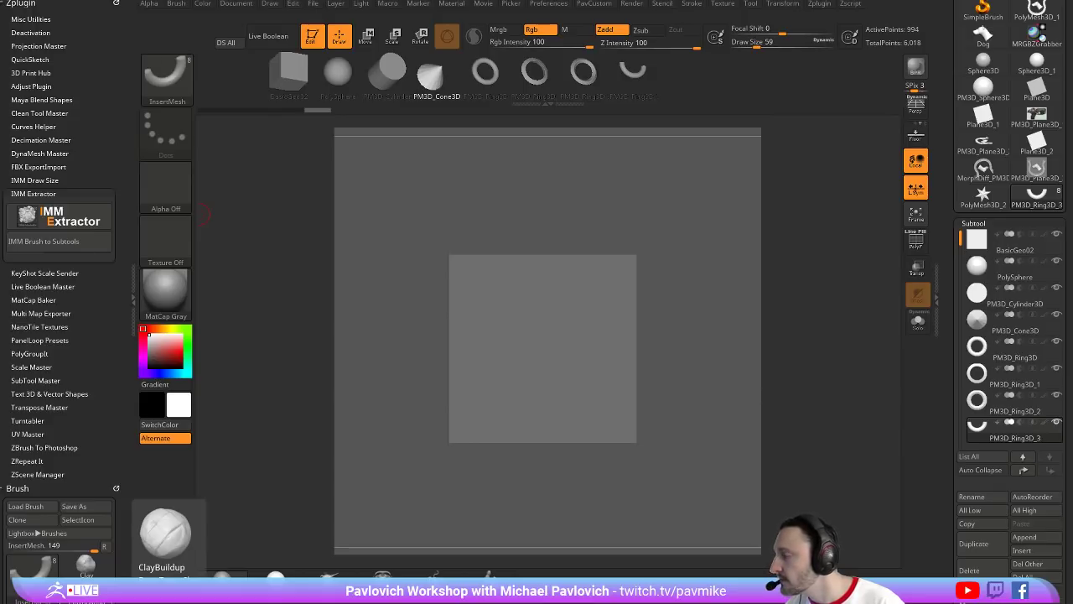
Clear the canvas of the old mesh, draw the Dog tool on it and put it in Edit mode
{"action": "left_click", "coordinate": [317, 43]}
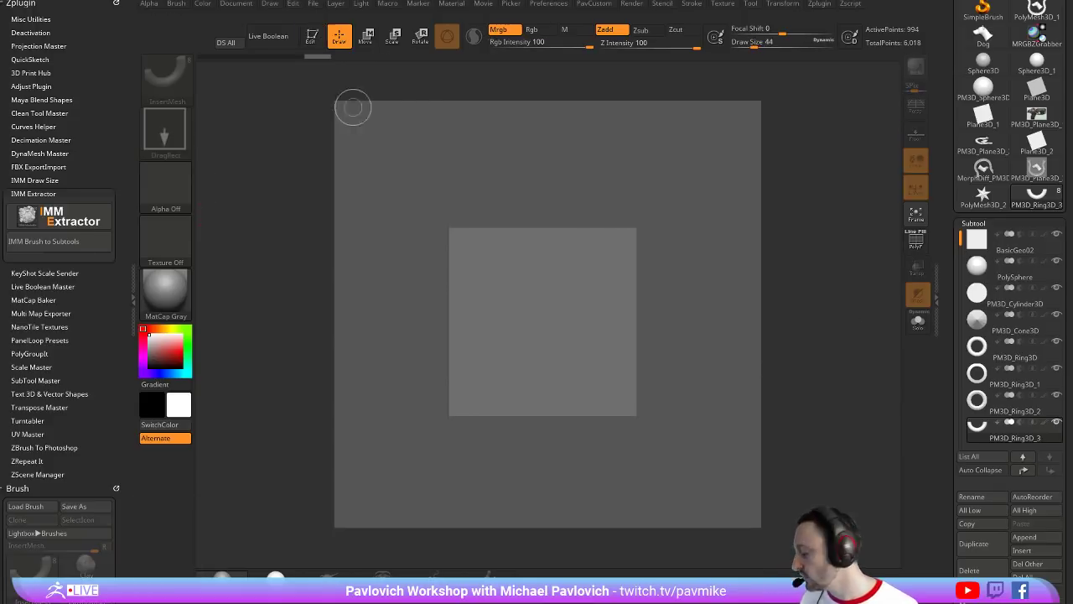
{"action": "key", "text": "ctrl+n"}
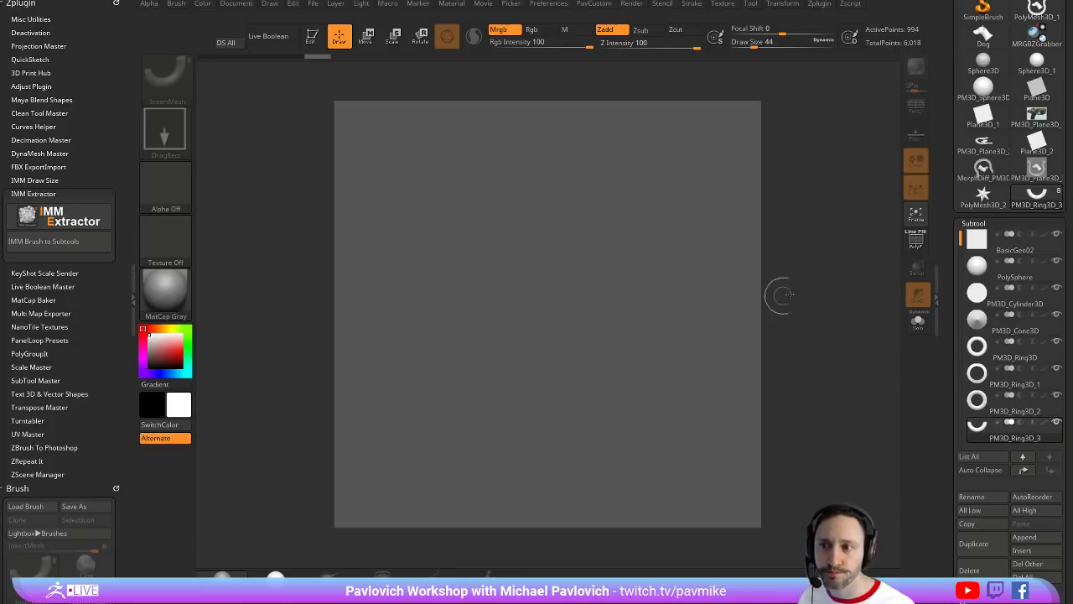
{"action": "left_click_drag", "start_coordinate": [945, 130], "coordinate": [946, 355]}
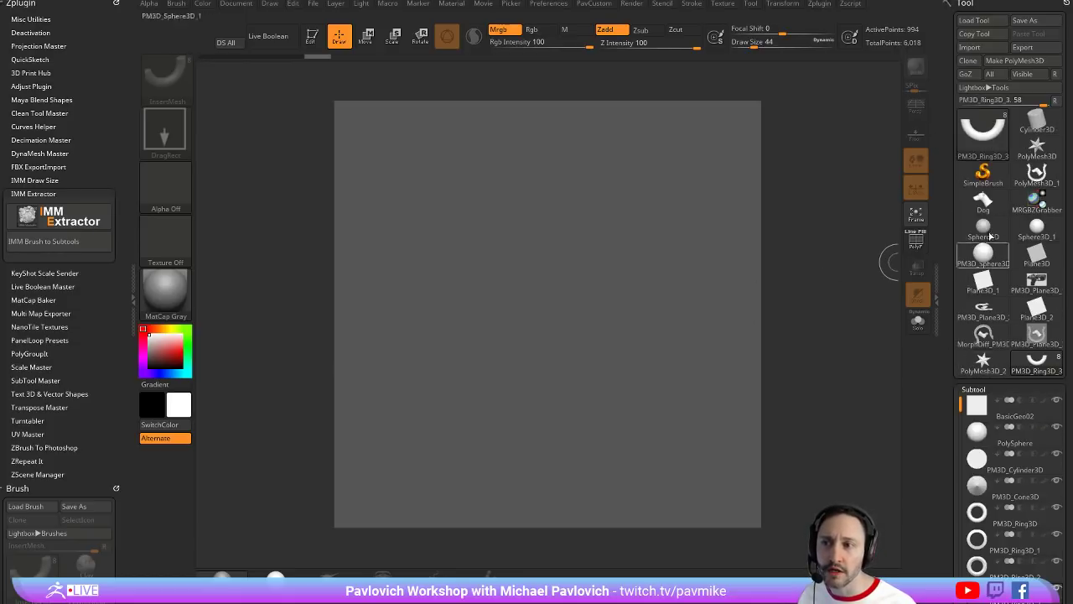
{"action": "left_click", "coordinate": [982, 201]}
{"action": "left_click_drag", "start_coordinate": [471, 300], "coordinate": [568, 421]}
{"action": "left_click", "coordinate": [312, 38]}
{"action": "left_click_drag", "start_coordinate": [641, 261], "coordinate": [553, 273]}
{"action": "key", "text": "f"}
{"action": "key", "text": "f"}
Unify the dog head's size
{"action": "key", "text": "grave"}
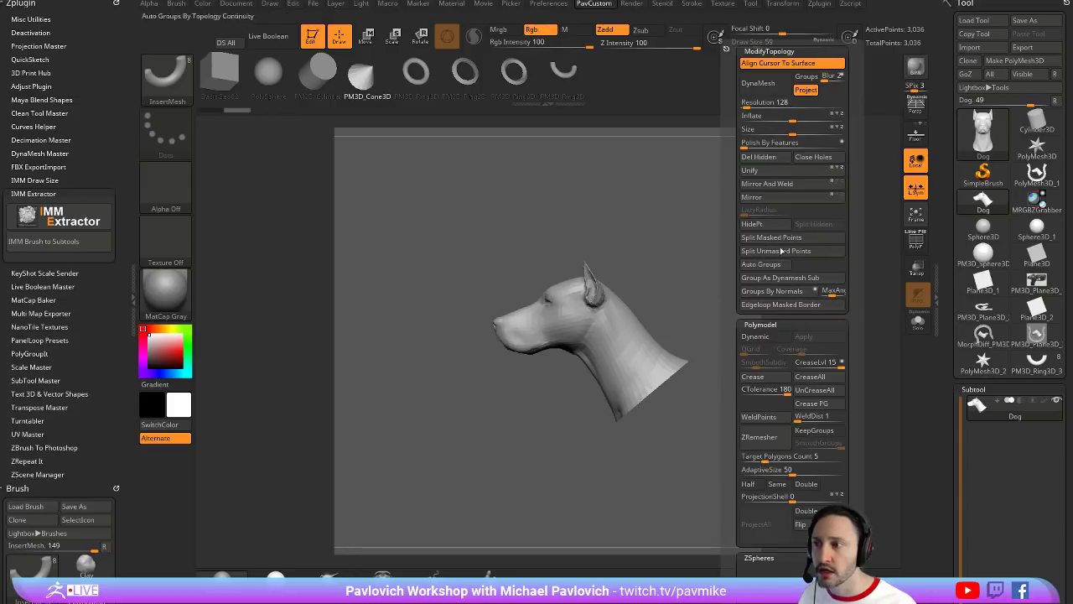
{"action": "left_click", "coordinate": [754, 170]}
{"action": "left_click_drag", "start_coordinate": [722, 267], "coordinate": [469, 162], "text": "alt"}
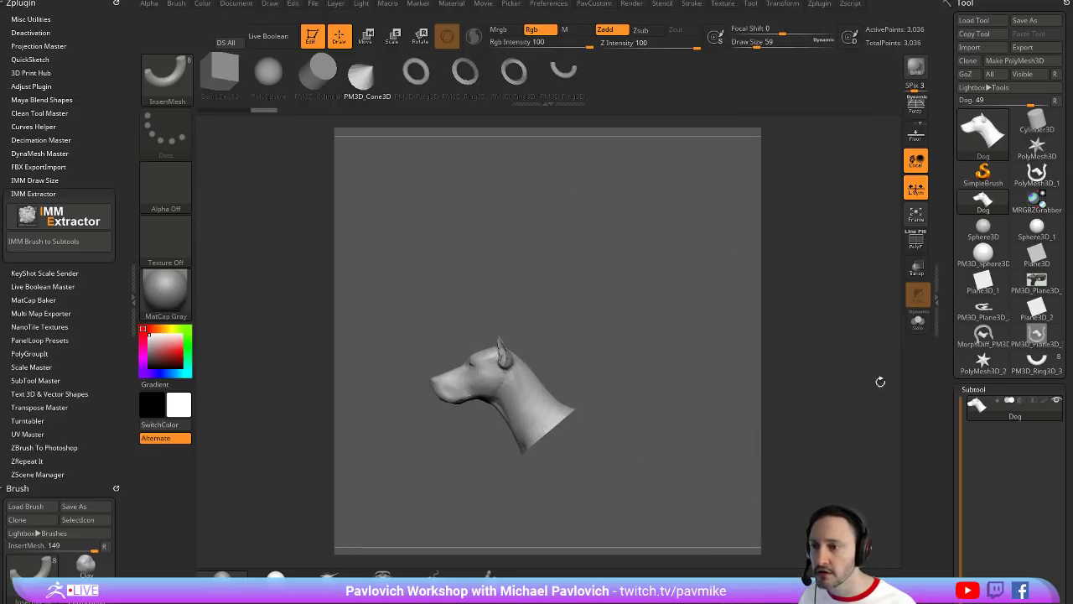
Convert the dog head into a ShadowBox at resolution 128 using the Geometry settings
{"action": "left_click_drag", "start_coordinate": [949, 403], "coordinate": [921, 219]}
{"action": "key", "text": "shift"}
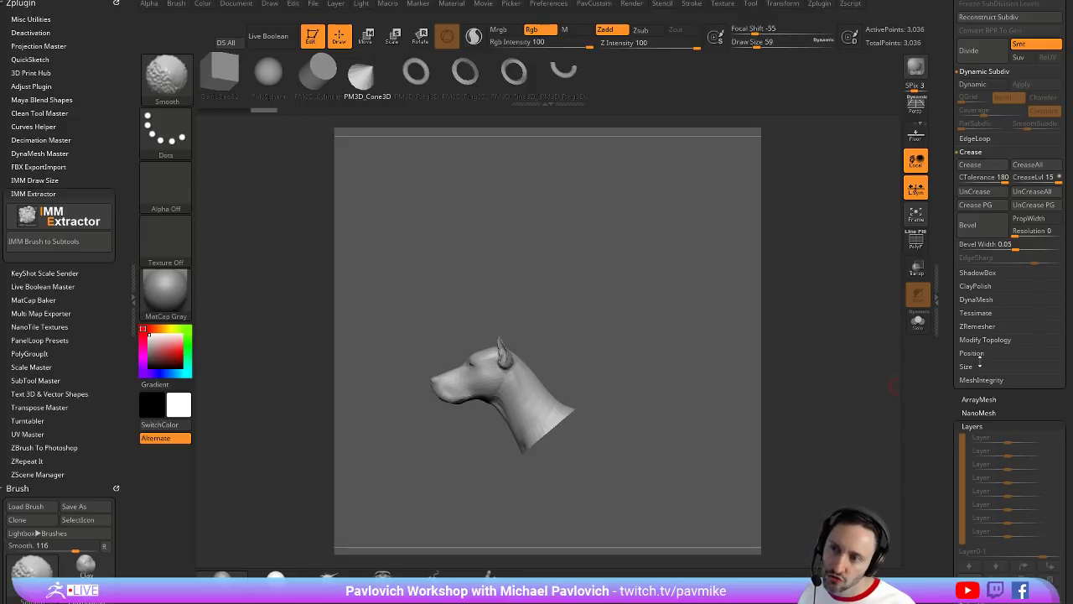
{"action": "left_click", "coordinate": [987, 274], "text": "shift"}
{"action": "left_click_drag", "start_coordinate": [945, 293], "coordinate": [947, 404]}
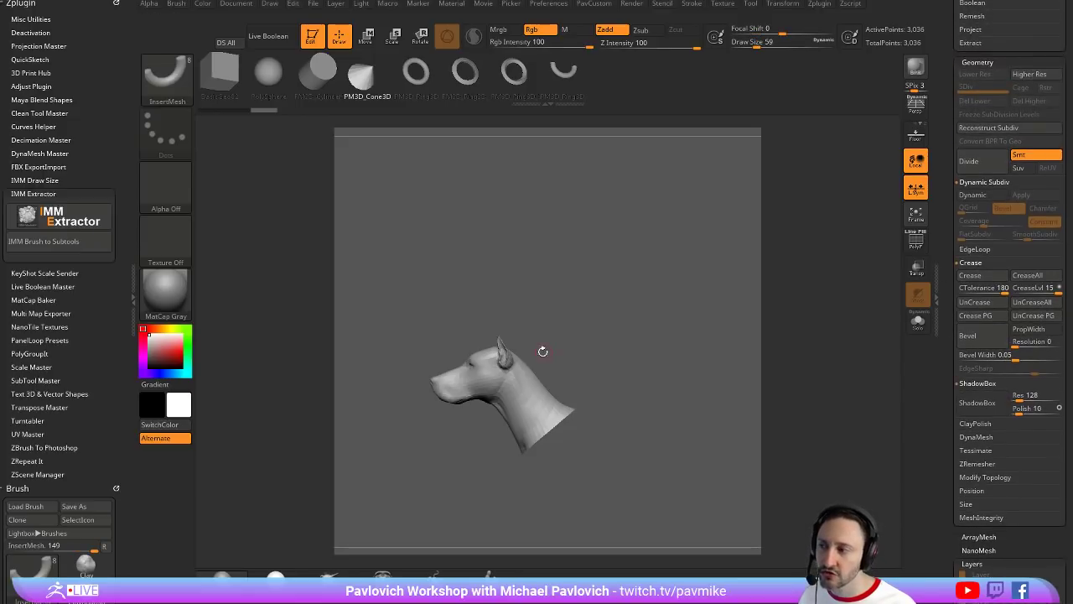
{"action": "left_click", "coordinate": [977, 403]}
{"action": "left_click_drag", "start_coordinate": [688, 361], "coordinate": [739, 325]}
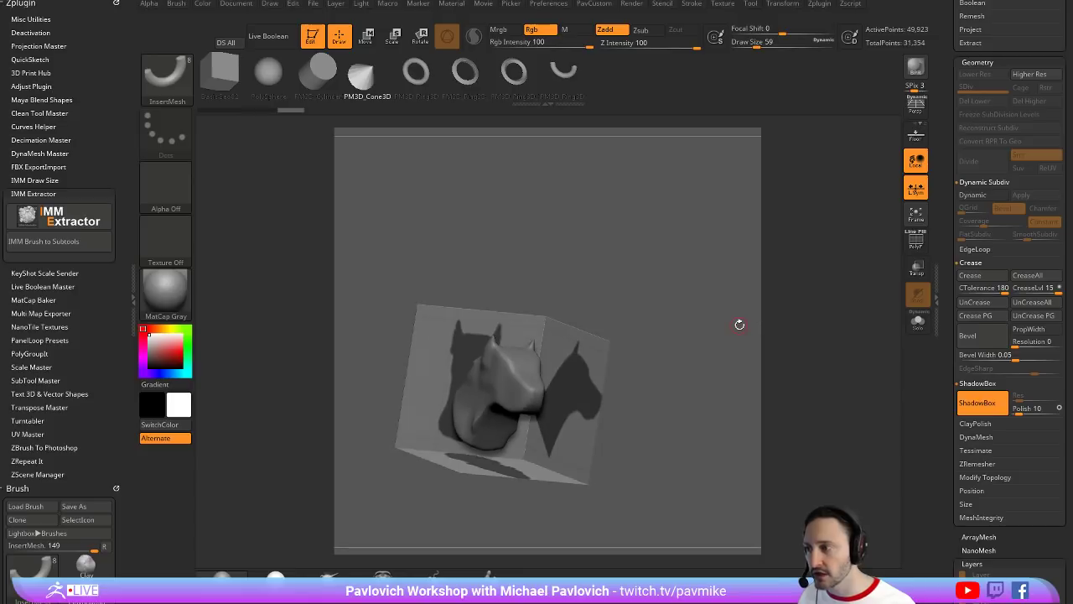
Face the ShadowBox's side silhouette, set the draw size to 37 and change the masking brush from MaskLasso to MaskPen
{"action": "left_click_drag", "start_coordinate": [718, 155], "coordinate": [523, 340]}
{"action": "mouse_move", "coordinate": [630, 286]}
{"action": "left_mouse_down"}
{"action": "mouse_move", "coordinate": [723, 256]}
{"action": "mouse_move", "coordinate": [699, 249]}
{"action": "mouse_move", "coordinate": [696, 276]}
{"action": "left_mouse_up"}
{"action": "key", "text": "s"}
{"action": "left_click_drag", "start_coordinate": [493, 391], "coordinate": [488, 392]}
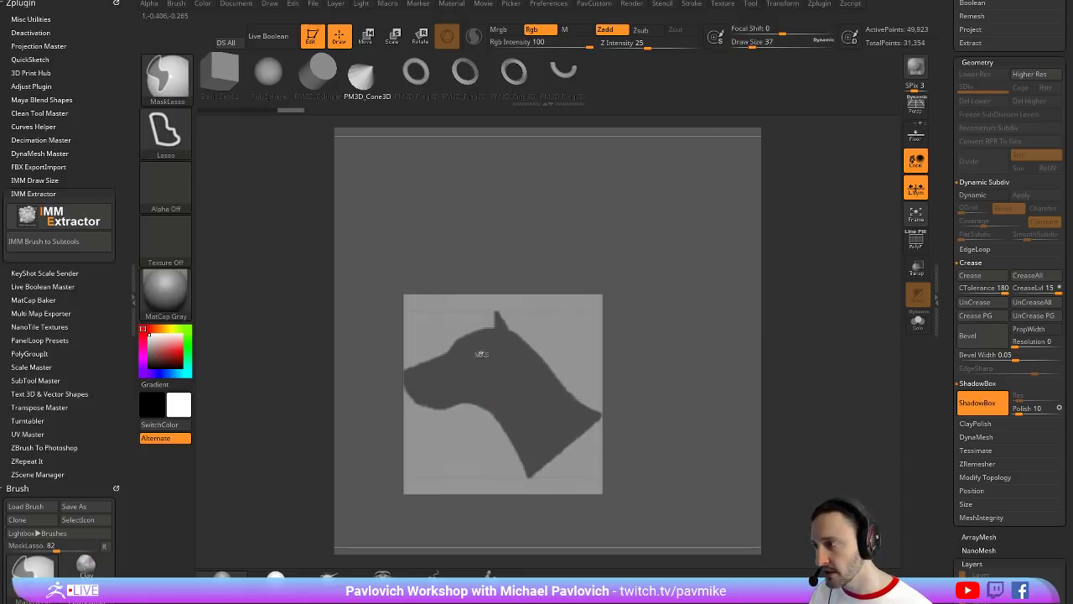
{"action": "left_click", "coordinate": [166, 79], "text": "ctrl"}
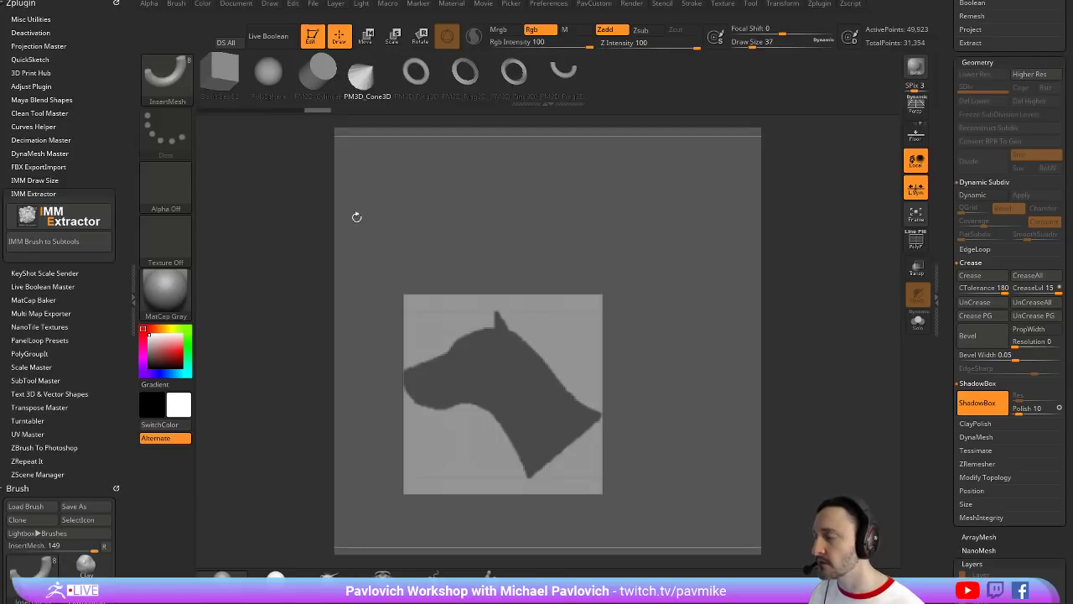
Try erasing a spot of the side silhouette's mask, and undo the dog's ShadowBox conversion
{"action": "left_click_drag", "start_coordinate": [473, 362], "coordinate": [476, 356], "text": "ctrl+alt"}
{"action": "mouse_move", "coordinate": [676, 271]}
{"action": "left_mouse_down"}
{"action": "mouse_move", "coordinate": [687, 293]}
{"action": "mouse_move", "coordinate": [726, 260]}
{"action": "mouse_move", "coordinate": [755, 276]}
{"action": "mouse_move", "coordinate": [704, 424]}
{"action": "mouse_move", "coordinate": [618, 366]}
{"action": "mouse_move", "coordinate": [626, 369]}
{"action": "left_mouse_up"}
{"action": "key", "text": "ctrl"}
{"action": "left_click_drag", "start_coordinate": [740, 249], "coordinate": [706, 277]}
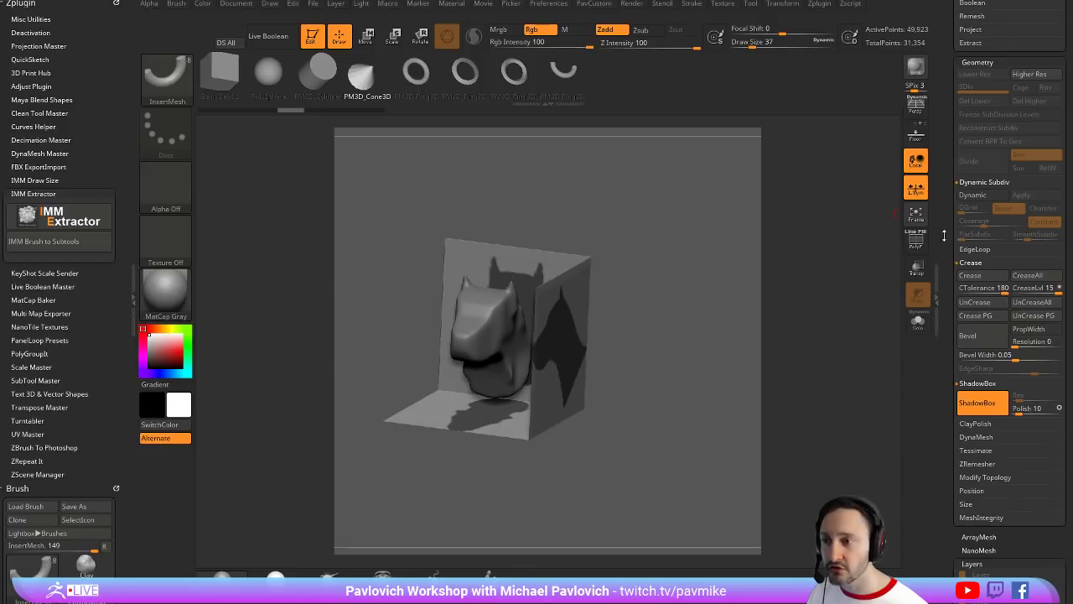
{"action": "left_click_drag", "start_coordinate": [944, 235], "coordinate": [944, 363]}
{"action": "key", "text": "ctrl+z"}
Duplicate the Dog subtool
{"action": "left_click_drag", "start_coordinate": [948, 200], "coordinate": [948, 184]}
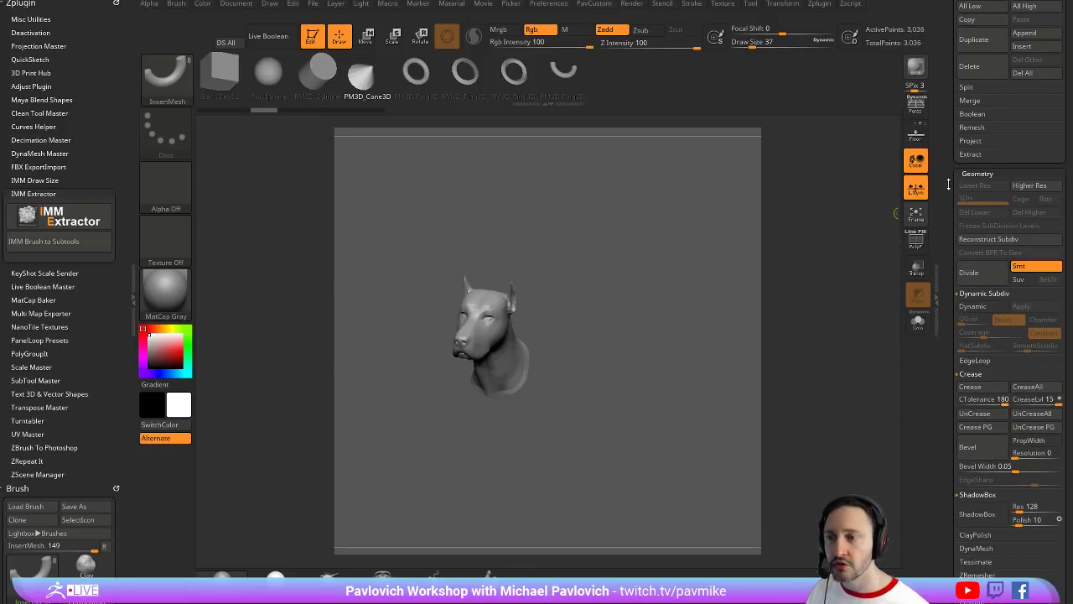
{"action": "scroll", "coordinate": [948, 185], "scroll_direction": "up", "scroll_amount": 5}
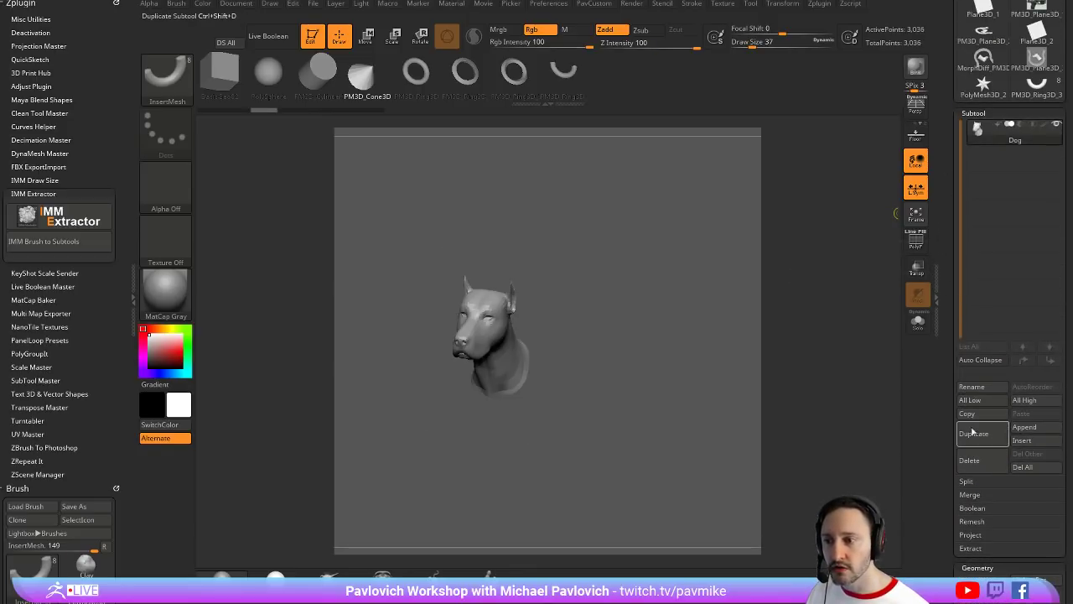
{"action": "left_click", "coordinate": [973, 433]}
Convert the duplicated dog into a ShadowBox at resolution 128 and turn on transparency with ghosting
{"action": "left_click_drag", "start_coordinate": [949, 363], "coordinate": [954, 229]}
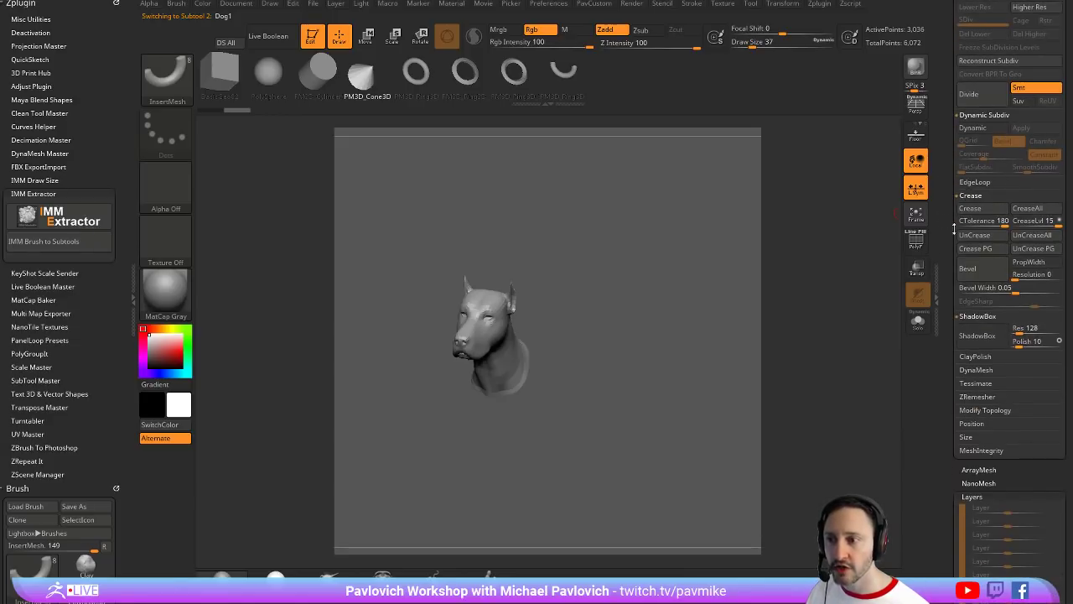
{"action": "left_click", "coordinate": [983, 333]}
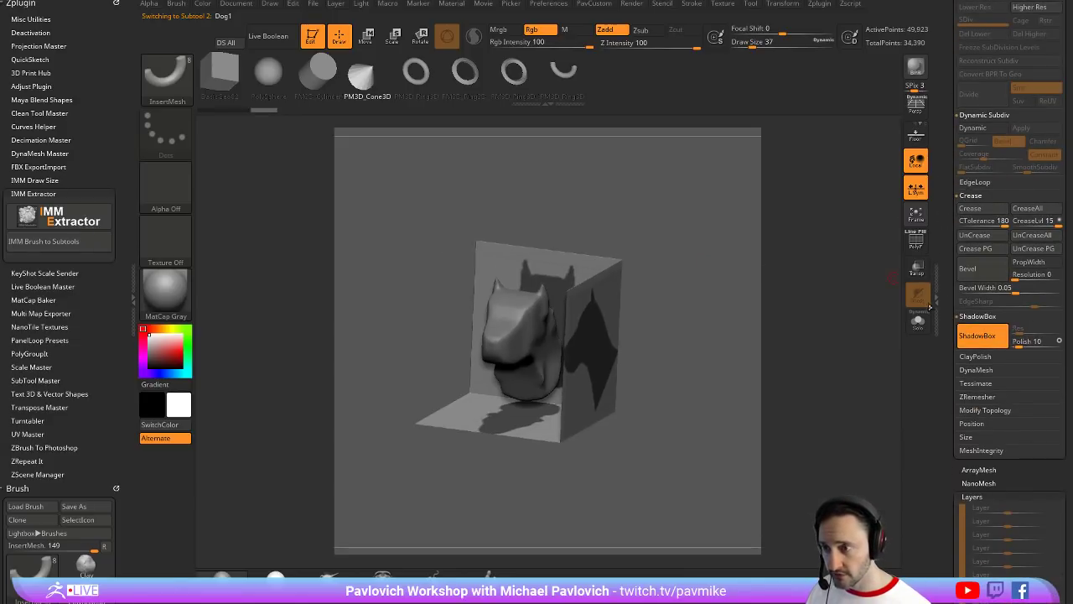
{"action": "left_click", "coordinate": [918, 269]}
{"action": "left_click_drag", "start_coordinate": [809, 270], "coordinate": [763, 260]}
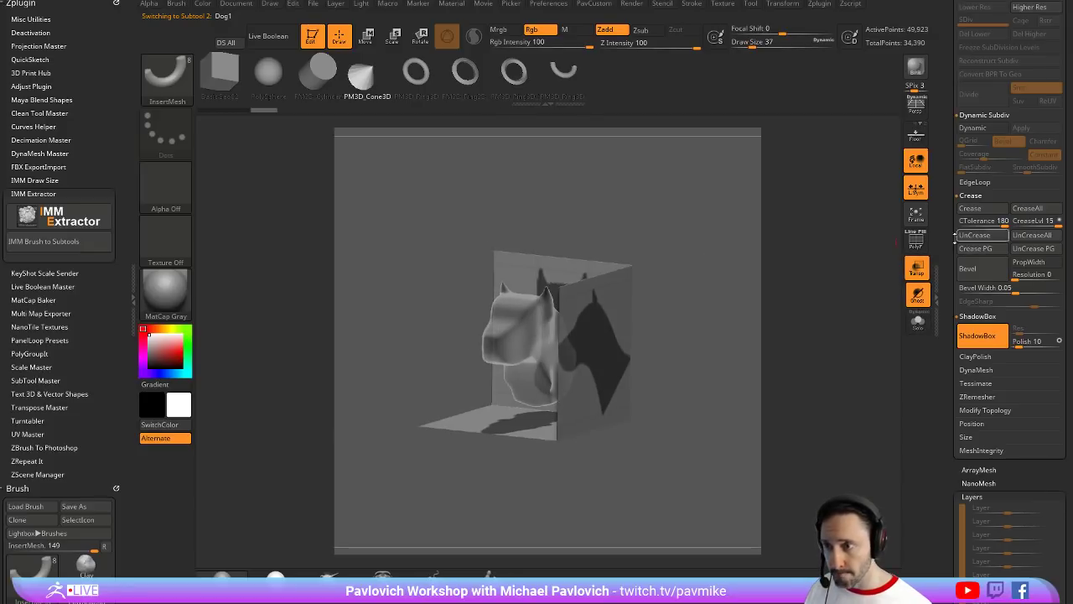
Clear the silhouette masks from the duplicate's ShadowBox, keeping the original dog as reference
{"action": "left_click_drag", "start_coordinate": [955, 238], "coordinate": [952, 371]}
{"action": "scroll", "coordinate": [952, 372], "scroll_direction": "up", "scroll_amount": 3}
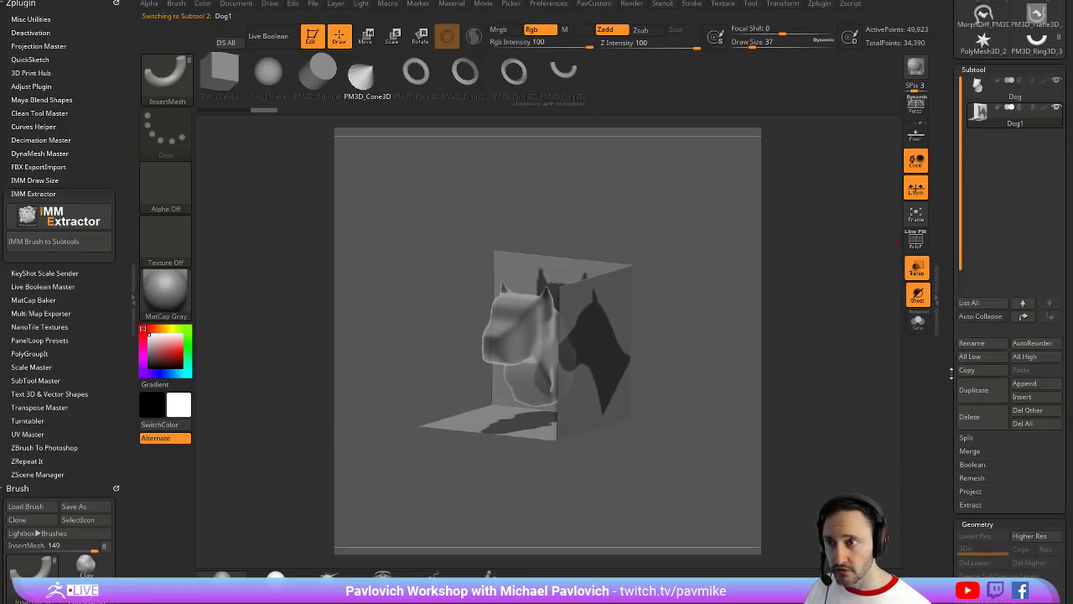
{"action": "mouse_move", "coordinate": [665, 289]}
{"action": "left_mouse_down"}
{"action": "mouse_move", "coordinate": [695, 247]}
{"action": "mouse_move", "coordinate": [742, 318]}
{"action": "mouse_move", "coordinate": [662, 286]}
{"action": "left_mouse_up"}
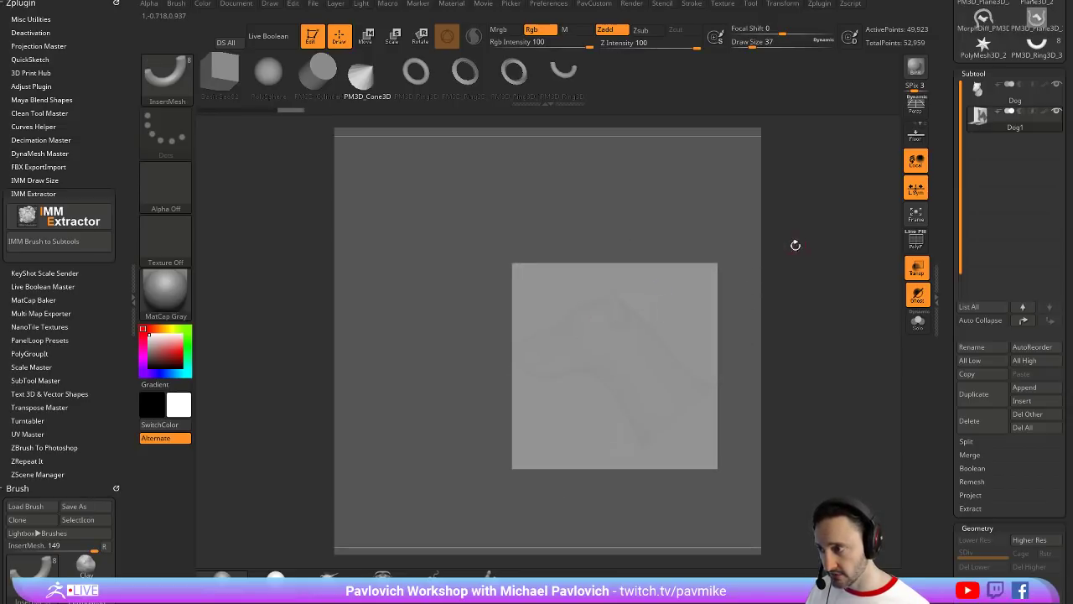
{"action": "mouse_move", "coordinate": [795, 245]}
{"action": "left_mouse_down"}
{"action": "mouse_move", "coordinate": [679, 244]}
{"action": "mouse_move", "coordinate": [712, 257]}
{"action": "mouse_move", "coordinate": [640, 261]}
{"action": "left_mouse_up"}
Mask the sunglasses' side profile on the ShadowBox side wall, painting the lens at draw size 49 and the arm at 35
{"action": "key", "text": "s"}
{"action": "left_click_drag", "start_coordinate": [493, 328], "coordinate": [498, 325]}
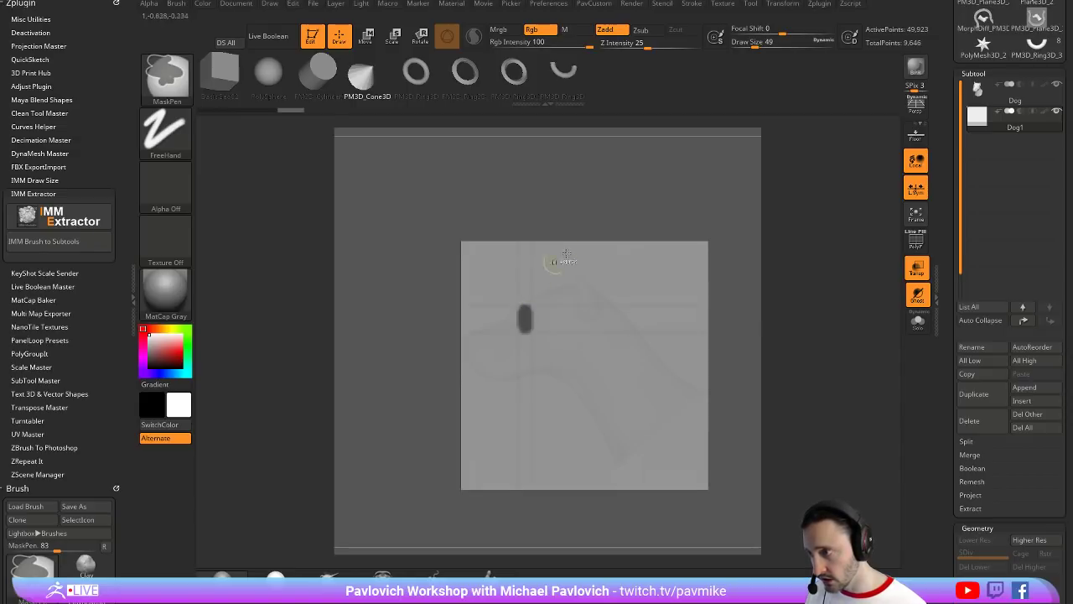
{"action": "key", "text": "s"}
{"action": "left_click_drag", "start_coordinate": [571, 330], "coordinate": [565, 330]}
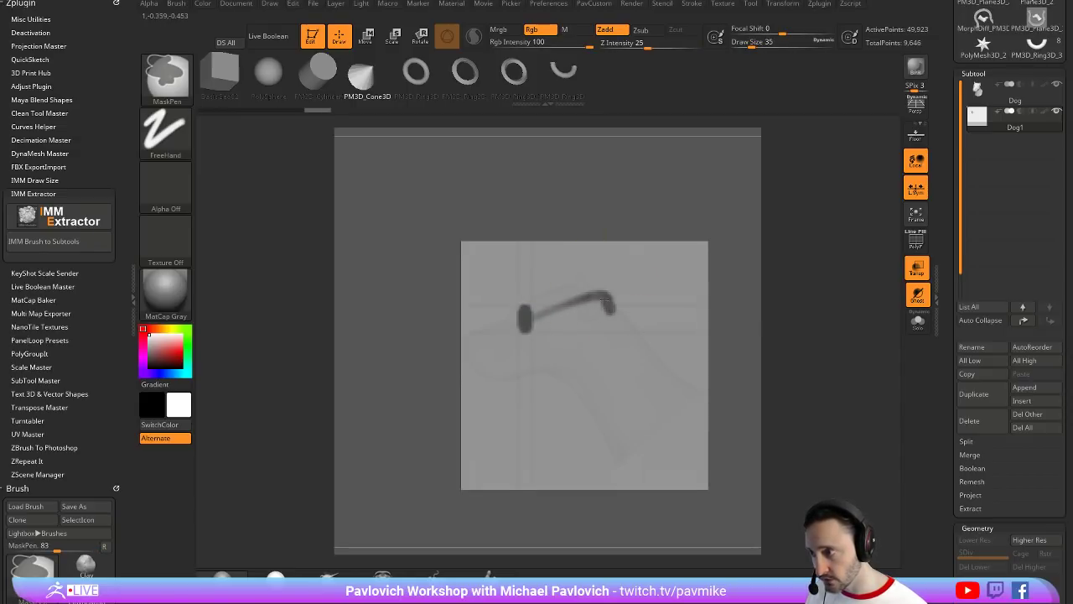
Try masking a single lens over one of the dog's eyes on the ShadowBox's back wall at draw size 56
{"action": "left_click_drag", "start_coordinate": [652, 208], "coordinate": [813, 204], "text": "shift"}
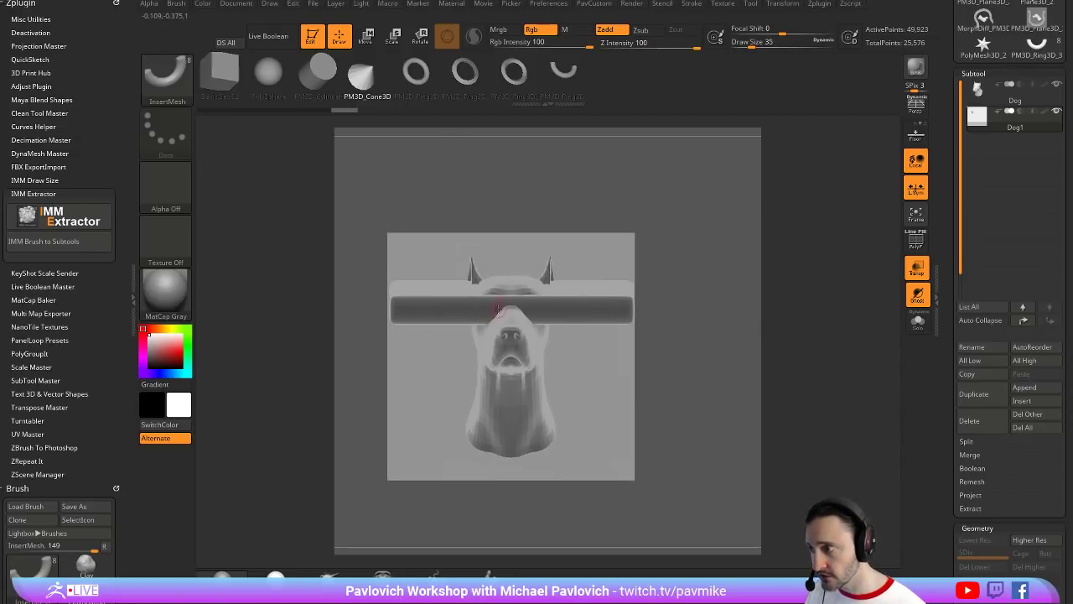
{"action": "left_click_drag", "start_coordinate": [765, 247], "coordinate": [704, 239], "text": "shift"}
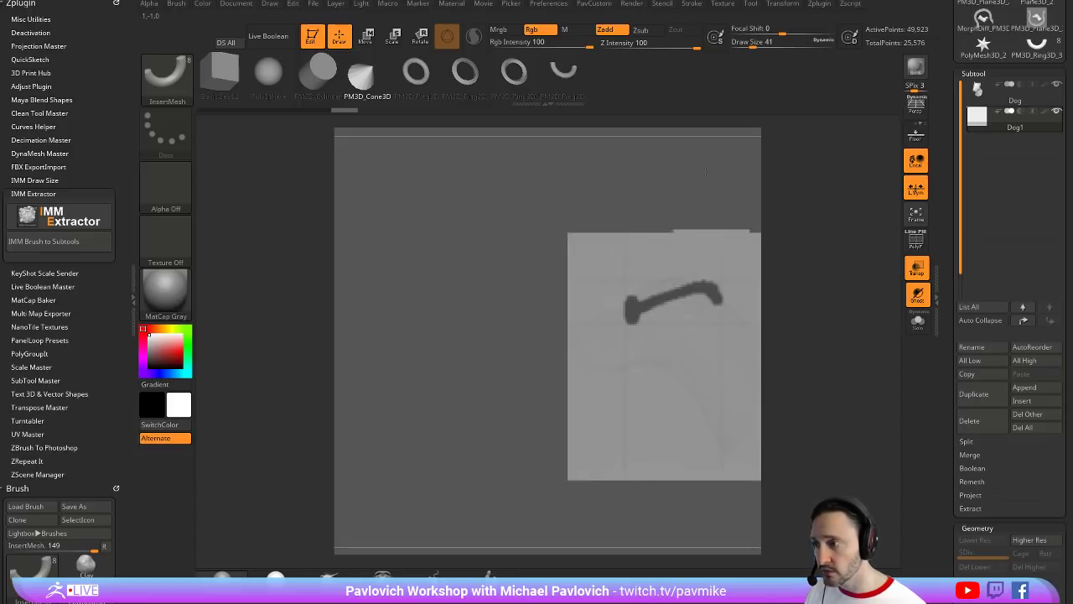
{"action": "left_click_drag", "start_coordinate": [770, 166], "coordinate": [649, 160], "text": "alt"}
{"action": "left_click_drag", "start_coordinate": [649, 160], "coordinate": [707, 172], "text": "shift"}
{"action": "key", "text": "f"}
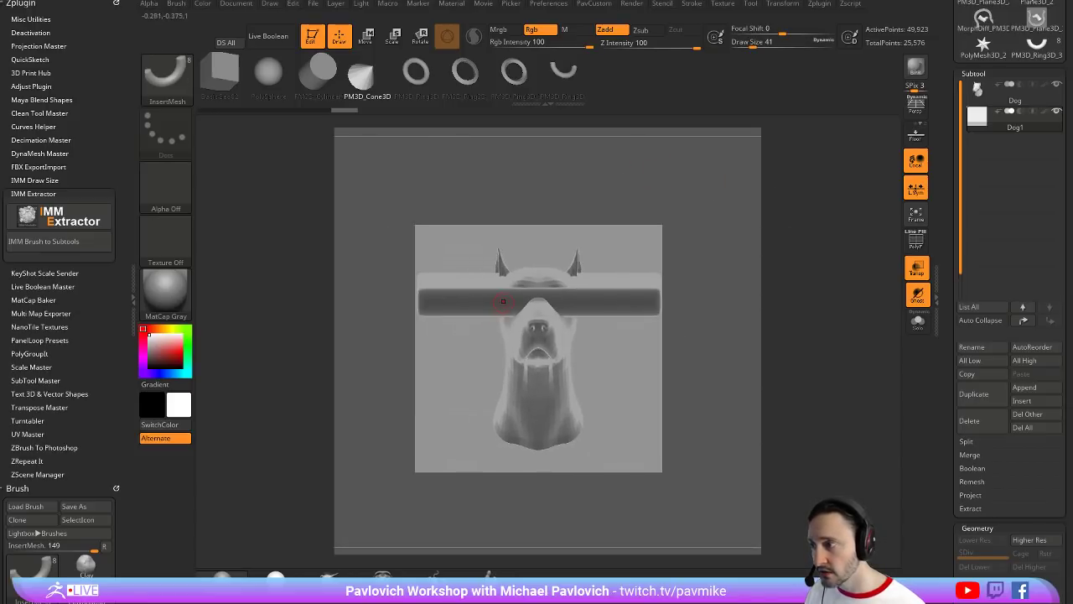
{"action": "key", "text": "ctrl"}
{"action": "left_click_drag", "start_coordinate": [510, 302], "coordinate": [514, 301], "text": "ctrl"}
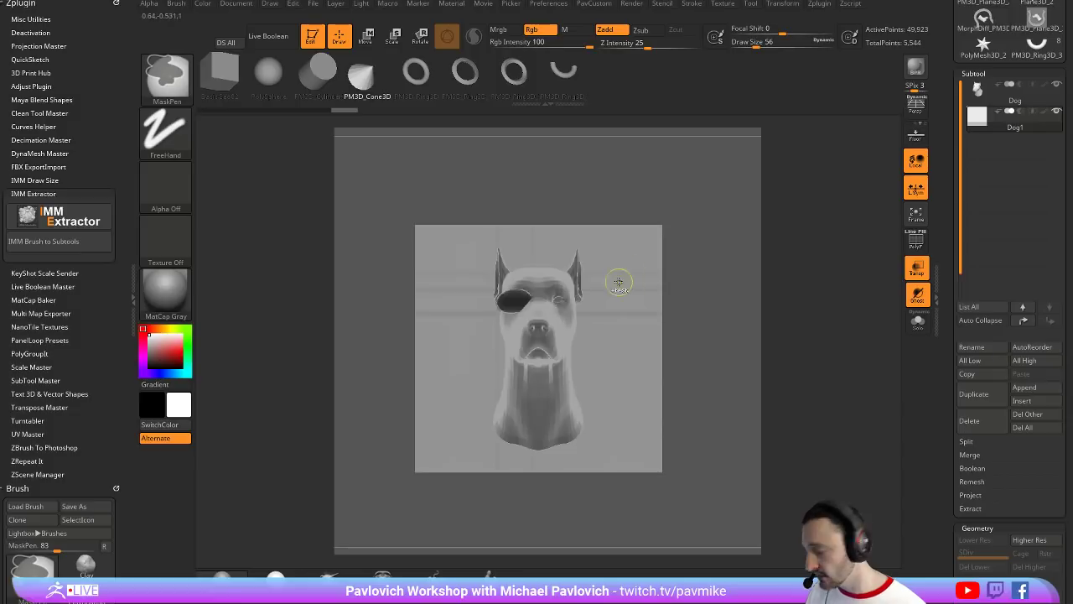
{"action": "key", "text": "ctrl+z"}
Enable X symmetry and mask both lenses at draw size 56, with a connecting bridge at 37, on the back wall
{"action": "key", "text": "x"}
{"action": "key", "text": "ctrl"}
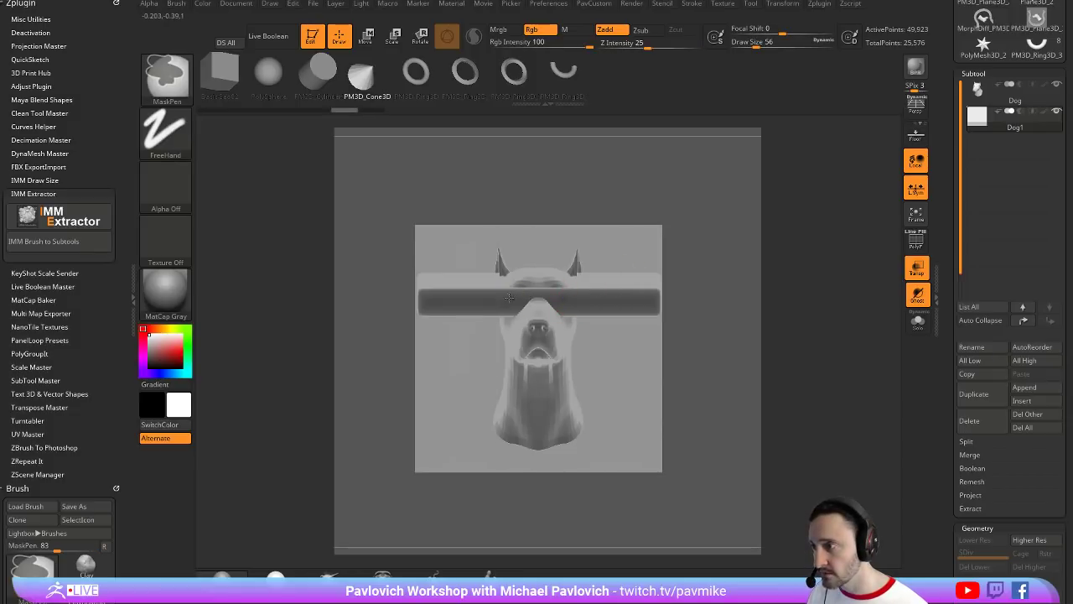
{"action": "left_click_drag", "start_coordinate": [508, 306], "coordinate": [514, 303], "text": "ctrl"}
{"action": "key", "text": "ctrl"}
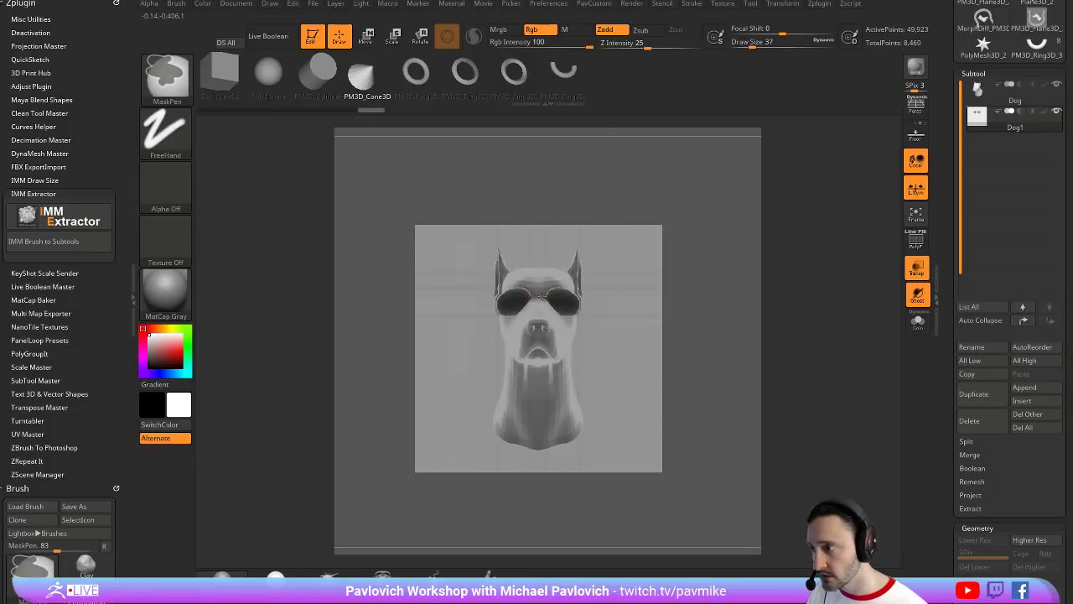
Try masking two lengthwise strips for the sunglasses' arms on the ShadowBox floor
{"action": "mouse_move", "coordinate": [784, 256]}
{"action": "left_mouse_down"}
{"action": "mouse_move", "coordinate": [733, 270]}
{"action": "mouse_move", "coordinate": [738, 295]}
{"action": "mouse_move", "coordinate": [769, 311]}
{"action": "mouse_move", "coordinate": [753, 245]}
{"action": "left_mouse_up"}
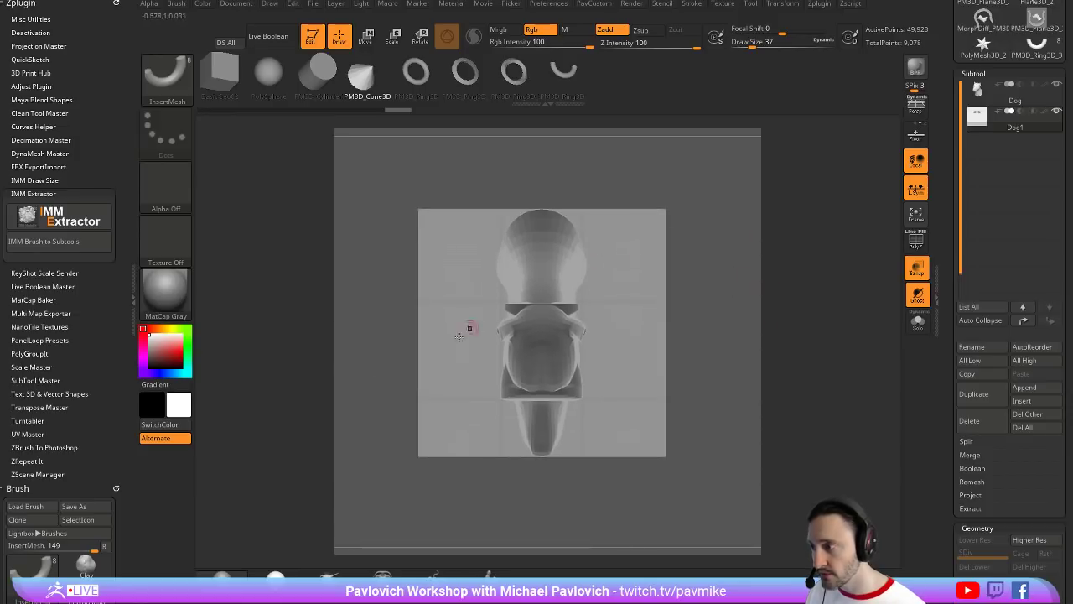
{"action": "key", "text": "ctrl"}
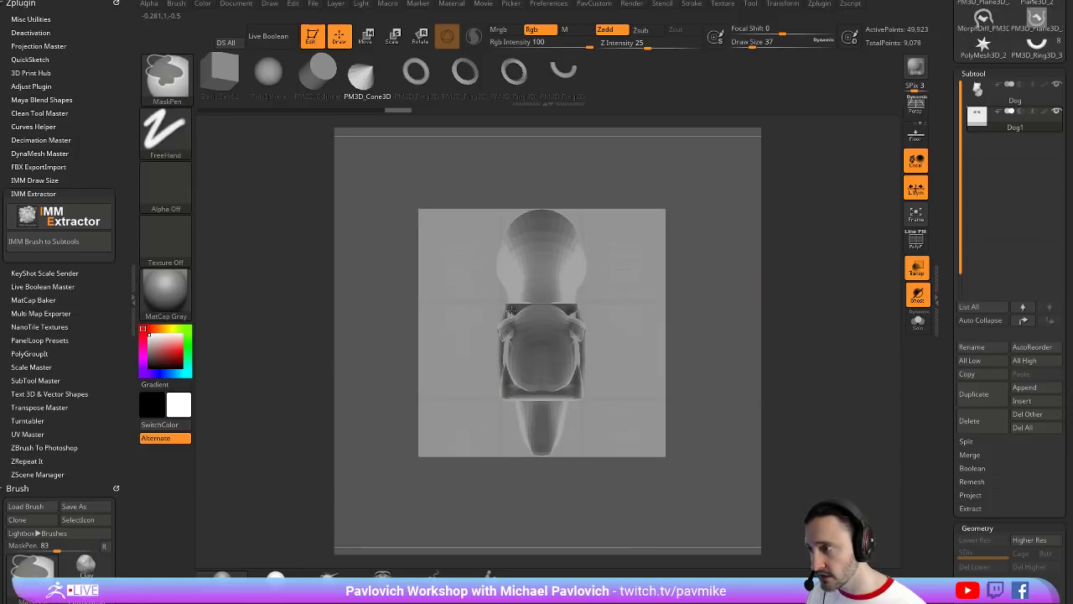
{"action": "left_click_drag", "start_coordinate": [752, 211], "coordinate": [640, 369]}
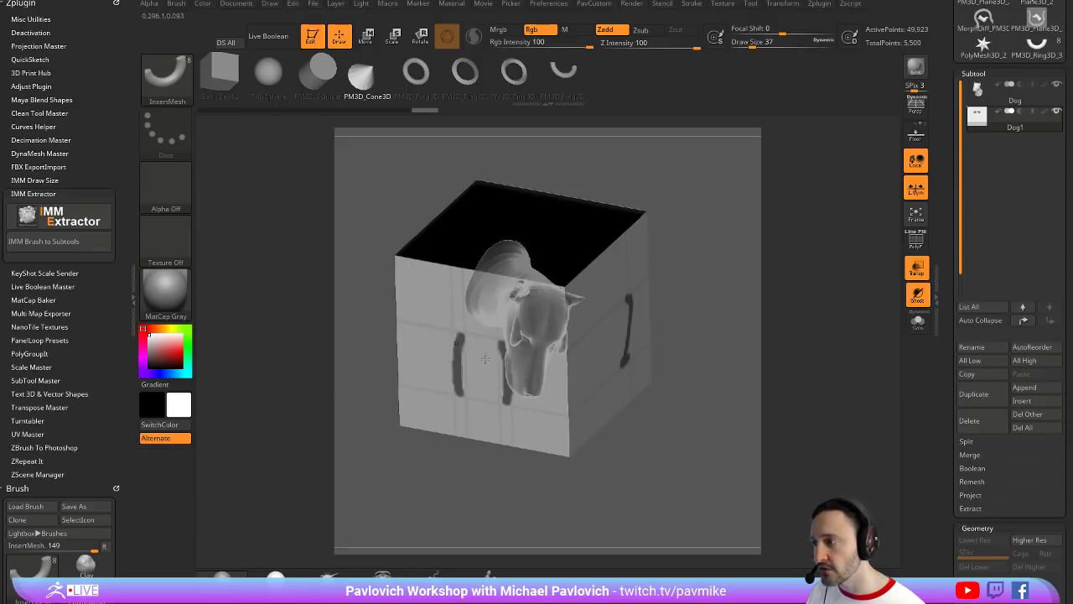
{"action": "left_click_drag", "start_coordinate": [735, 279], "coordinate": [697, 223]}
{"action": "left_click_drag", "start_coordinate": [737, 289], "coordinate": [839, 266]}
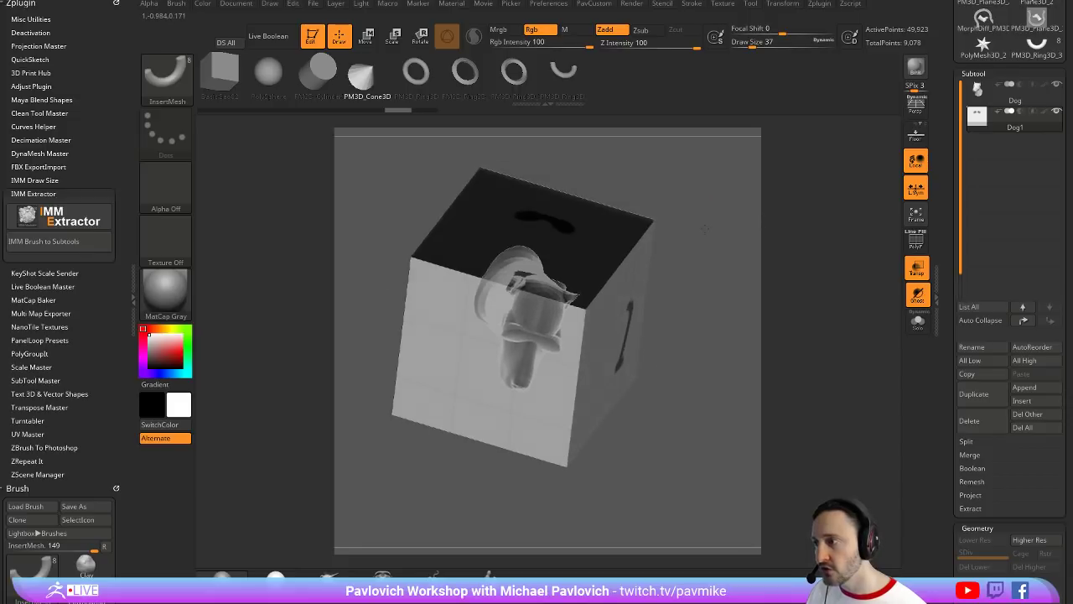
Hide the original Dog subtool and inspect the sunglasses shape inside the ShadowBox
{"action": "left_click", "coordinate": [1057, 84]}
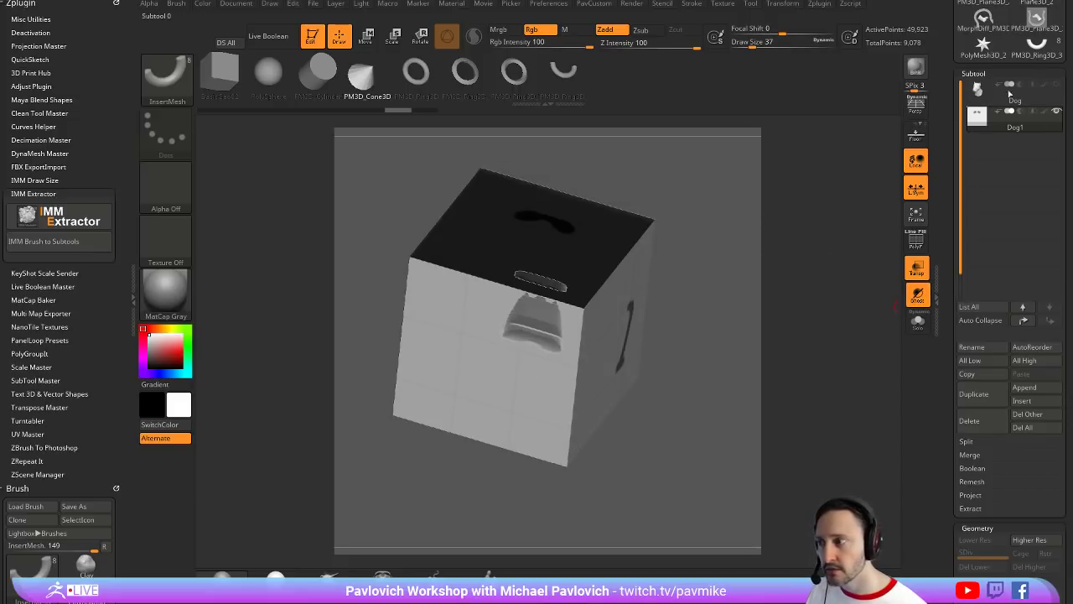
{"action": "left_click_drag", "start_coordinate": [726, 227], "coordinate": [486, 308]}
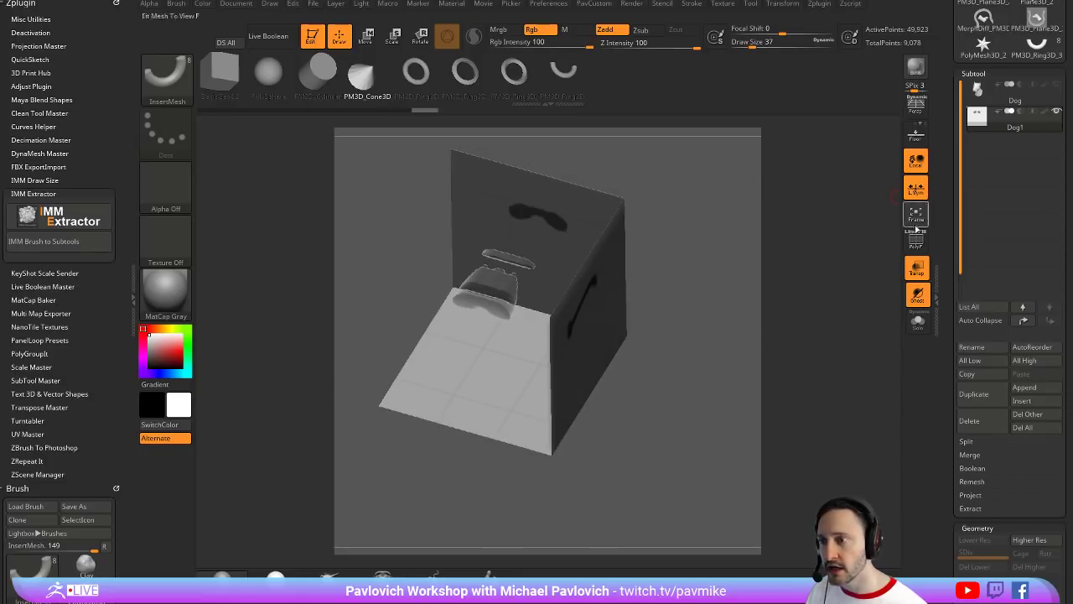
Show the original Dog subtool and repaint the ShadowBox floor mask as two side arms joined by a front bar
{"action": "left_click_drag", "start_coordinate": [819, 309], "coordinate": [509, 333]}
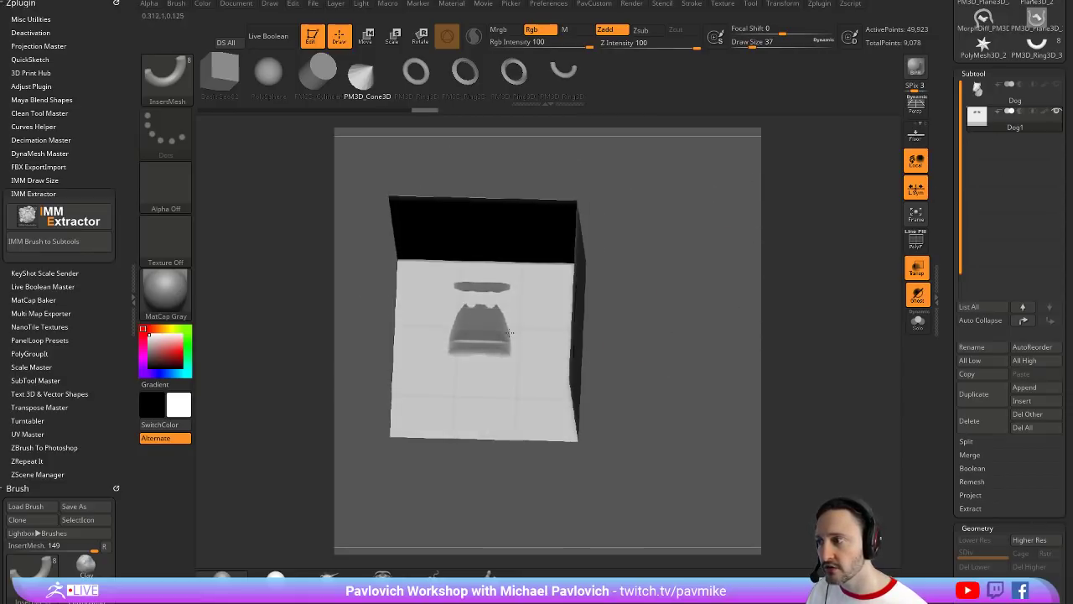
{"action": "left_click_drag", "start_coordinate": [669, 267], "coordinate": [713, 260]}
{"action": "left_click", "coordinate": [1055, 86]}
{"action": "key", "text": "ctrl"}
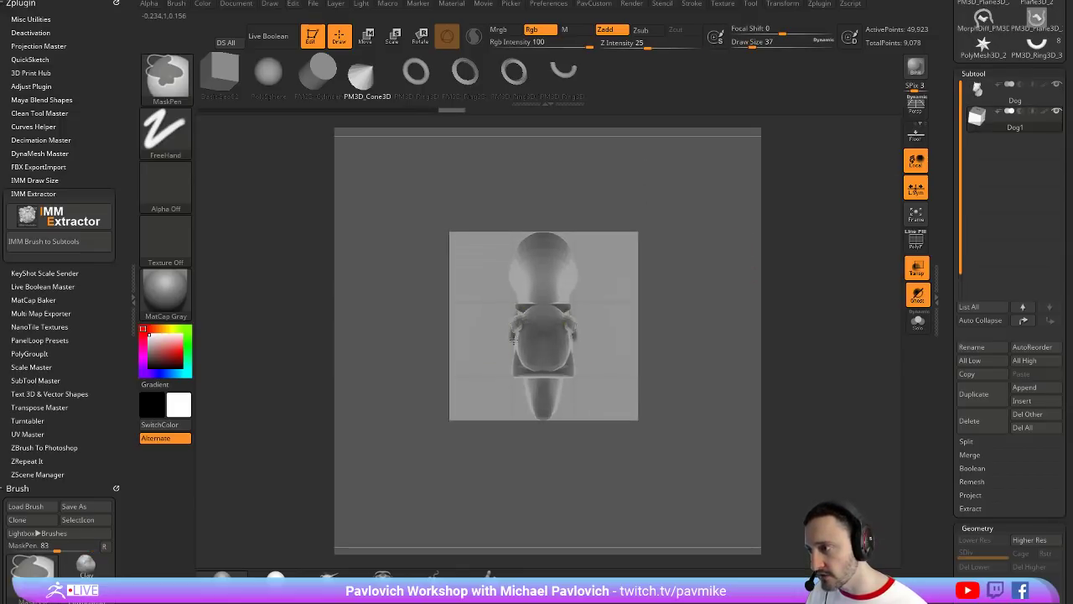
{"action": "key", "text": "ctrl"}
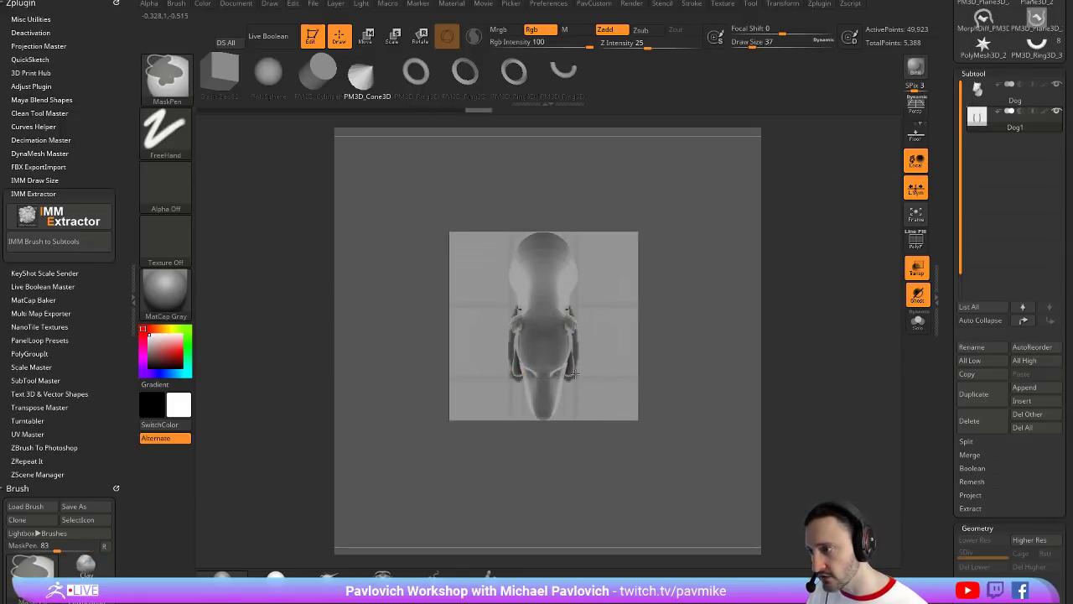
{"action": "mouse_move", "coordinate": [743, 311]}
{"action": "left_mouse_down"}
{"action": "mouse_move", "coordinate": [734, 216]}
{"action": "mouse_move", "coordinate": [750, 252]}
{"action": "left_mouse_up"}
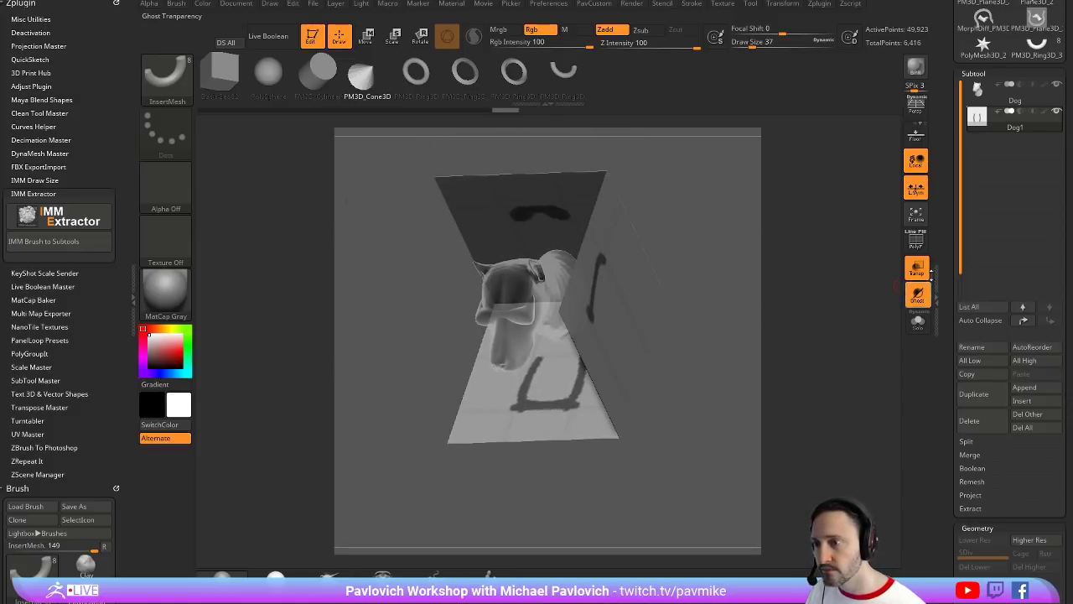
Hide the Dog subtool and extend the back-wall mask upward from the outer ends of both lenses at draw size 37
{"action": "left_click", "coordinate": [1054, 87]}
{"action": "mouse_move", "coordinate": [791, 201]}
{"action": "left_mouse_down"}
{"action": "mouse_move", "coordinate": [762, 197]}
{"action": "mouse_move", "coordinate": [761, 230]}
{"action": "mouse_move", "coordinate": [729, 199]}
{"action": "mouse_move", "coordinate": [673, 238]}
{"action": "left_mouse_up"}
{"action": "mouse_move", "coordinate": [681, 186]}
{"action": "left_mouse_down"}
{"action": "mouse_move", "coordinate": [712, 236]}
{"action": "mouse_move", "coordinate": [714, 199]}
{"action": "mouse_move", "coordinate": [654, 206]}
{"action": "mouse_move", "coordinate": [725, 232]}
{"action": "mouse_move", "coordinate": [731, 215]}
{"action": "mouse_move", "coordinate": [777, 197]}
{"action": "mouse_move", "coordinate": [709, 244]}
{"action": "mouse_move", "coordinate": [735, 251]}
{"action": "left_mouse_up"}
{"action": "key", "text": "ctrl"}
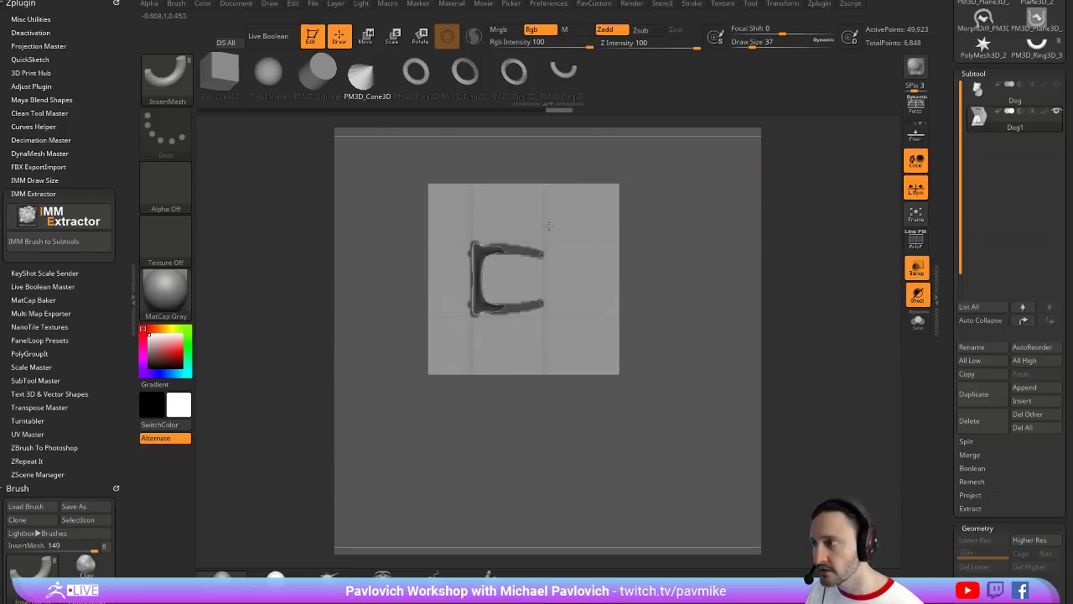
{"action": "key", "text": "ctrl"}
{"action": "mouse_move", "coordinate": [683, 205]}
{"action": "left_mouse_down"}
{"action": "mouse_move", "coordinate": [728, 169]}
{"action": "mouse_move", "coordinate": [735, 184]}
{"action": "mouse_move", "coordinate": [666, 185]}
{"action": "mouse_move", "coordinate": [746, 239]}
{"action": "mouse_move", "coordinate": [712, 235]}
{"action": "mouse_move", "coordinate": [717, 225]}
{"action": "mouse_move", "coordinate": [704, 222]}
{"action": "mouse_move", "coordinate": [666, 233]}
{"action": "left_mouse_up"}
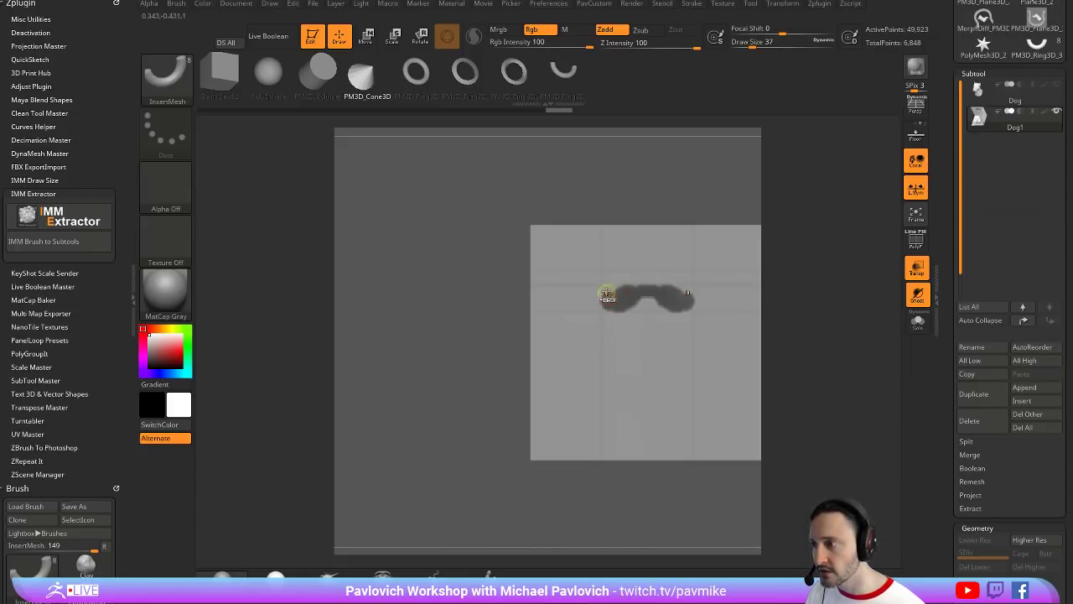
{"action": "left_click_drag", "start_coordinate": [605, 295], "coordinate": [609, 270]}
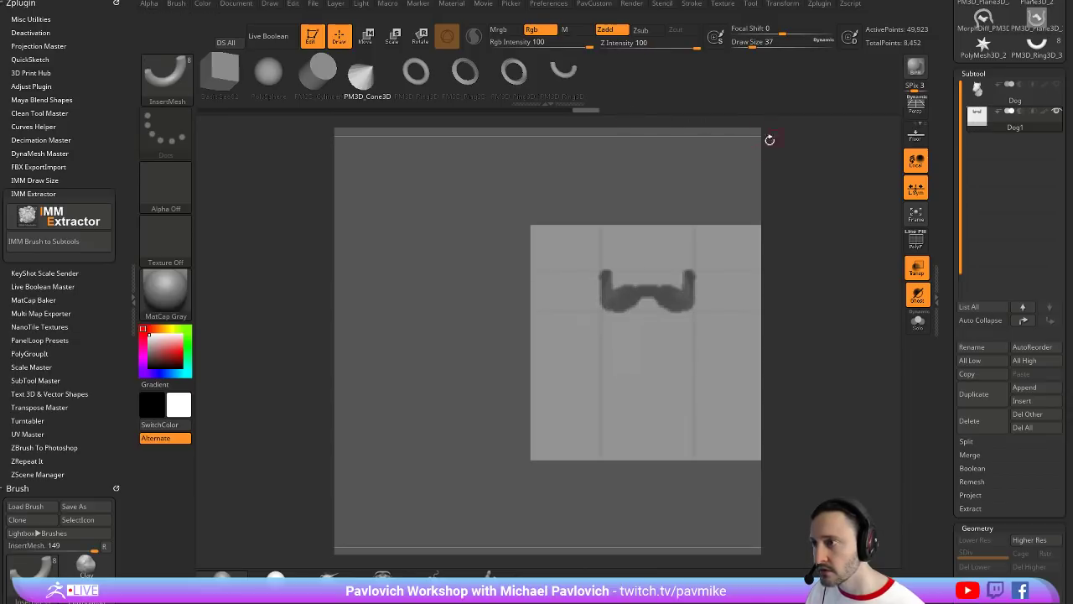
Show the dog again and repaint the floor mask so the sunglasses' front wraps around the head with rounded corners
{"action": "mouse_move", "coordinate": [770, 140]}
{"action": "left_mouse_down"}
{"action": "mouse_move", "coordinate": [729, 155]}
{"action": "mouse_move", "coordinate": [709, 215]}
{"action": "mouse_move", "coordinate": [750, 174]}
{"action": "mouse_move", "coordinate": [715, 198]}
{"action": "mouse_move", "coordinate": [782, 180]}
{"action": "mouse_move", "coordinate": [767, 292]}
{"action": "mouse_move", "coordinate": [752, 266]}
{"action": "left_mouse_up"}
{"action": "left_click", "coordinate": [919, 321]}
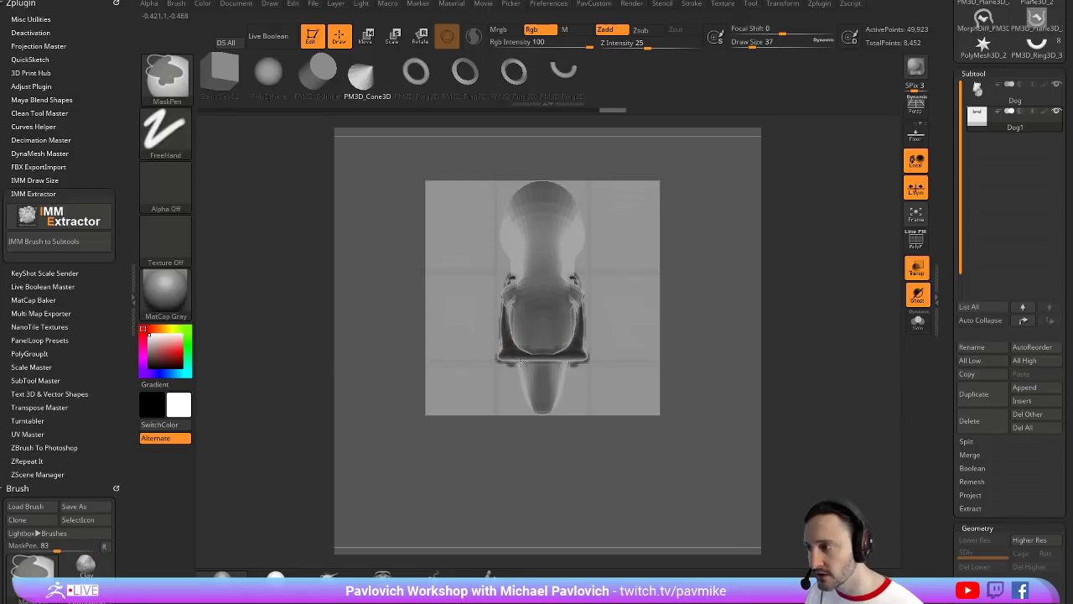
{"action": "key", "text": "ctrl+z"}
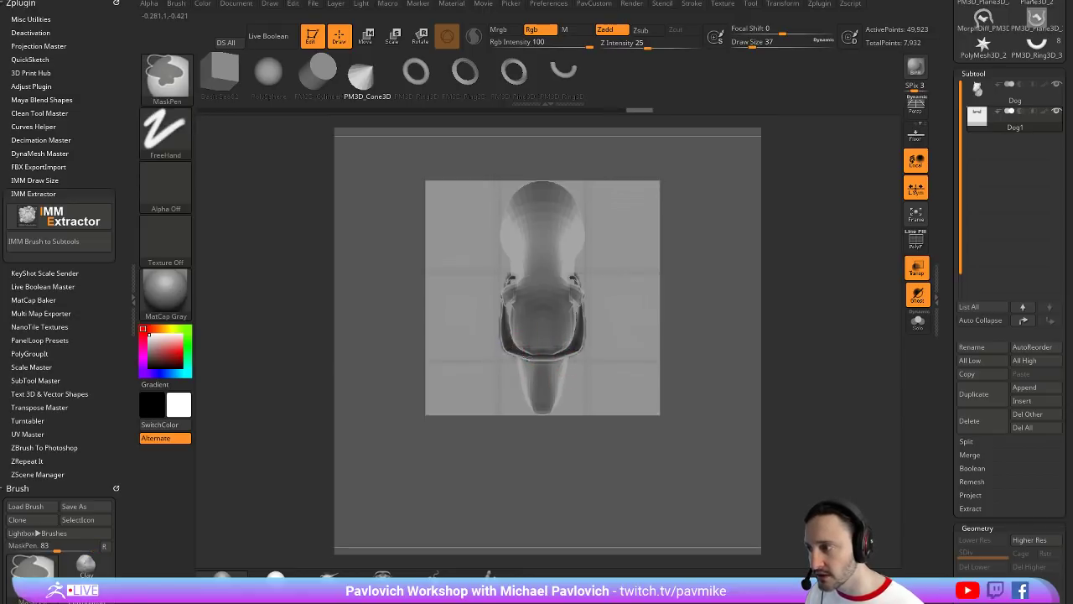
{"action": "mouse_move", "coordinate": [733, 288]}
{"action": "left_mouse_down"}
{"action": "mouse_move", "coordinate": [750, 175]}
{"action": "mouse_move", "coordinate": [744, 218]}
{"action": "mouse_move", "coordinate": [549, 242]}
{"action": "left_mouse_up"}
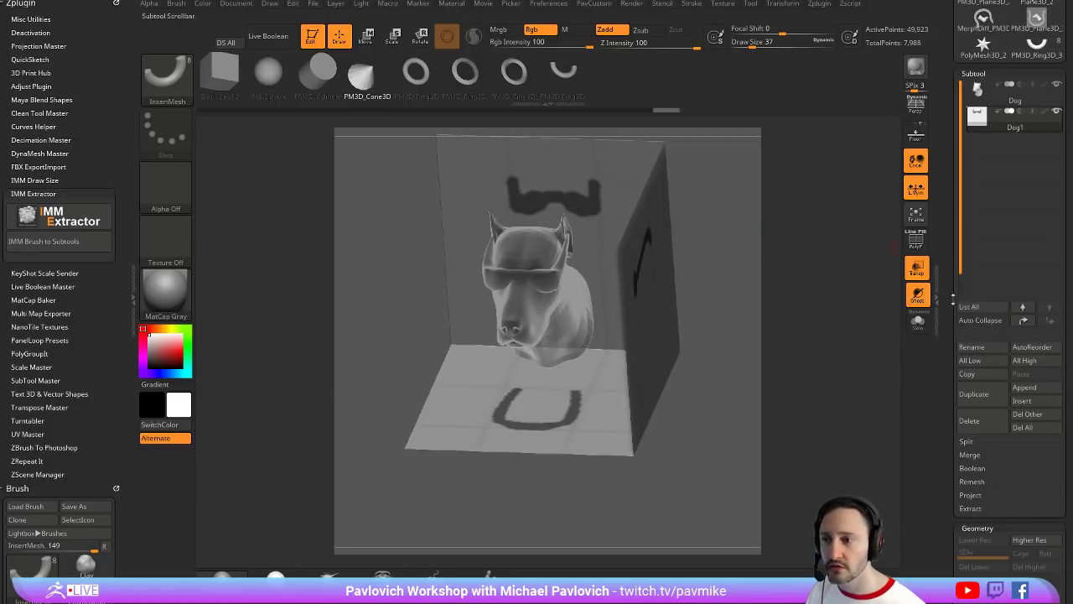
Turn off ShadowBox to convert the sunglasses to a mesh, disable transparency and frame the model
{"action": "left_click_drag", "start_coordinate": [949, 206], "coordinate": [930, 98]}
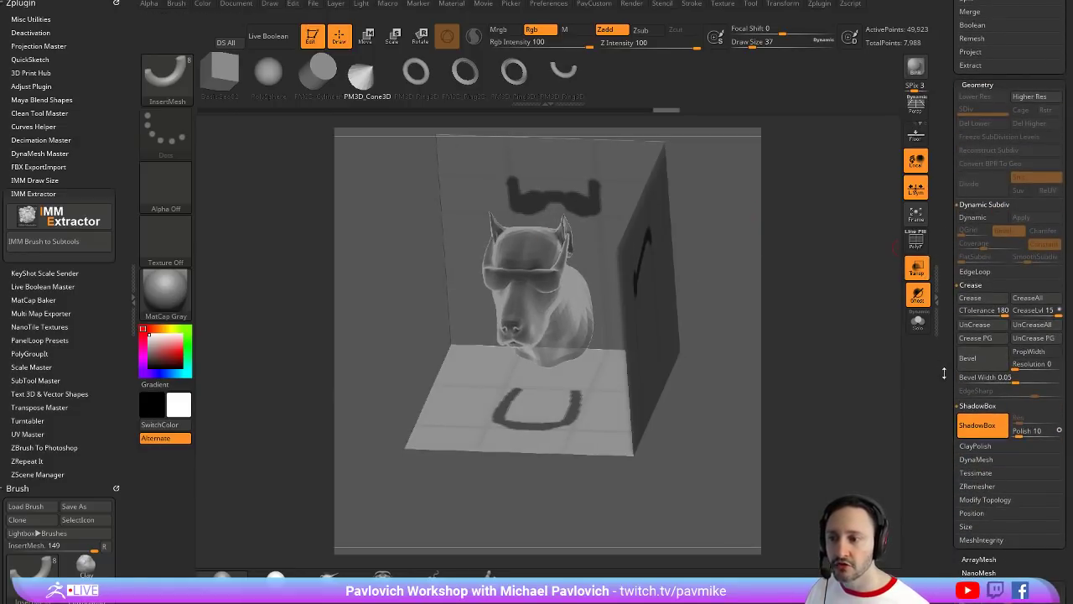
{"action": "left_click_drag", "start_coordinate": [944, 393], "coordinate": [951, 333]}
{"action": "left_click", "coordinate": [982, 307]}
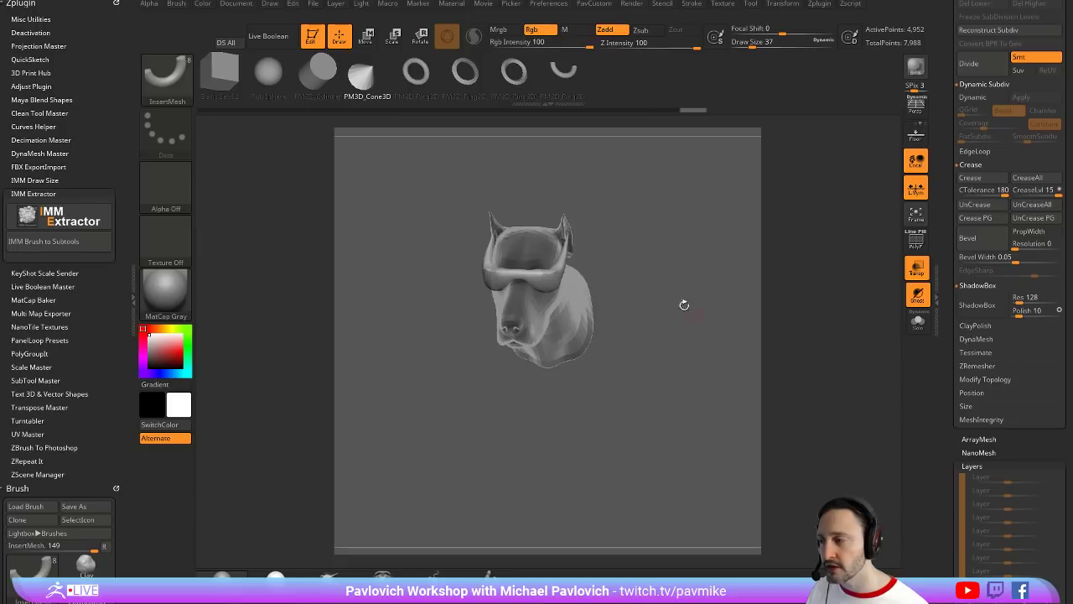
{"action": "left_click", "coordinate": [922, 270]}
{"action": "key", "text": "f"}
{"action": "key", "text": "f"}
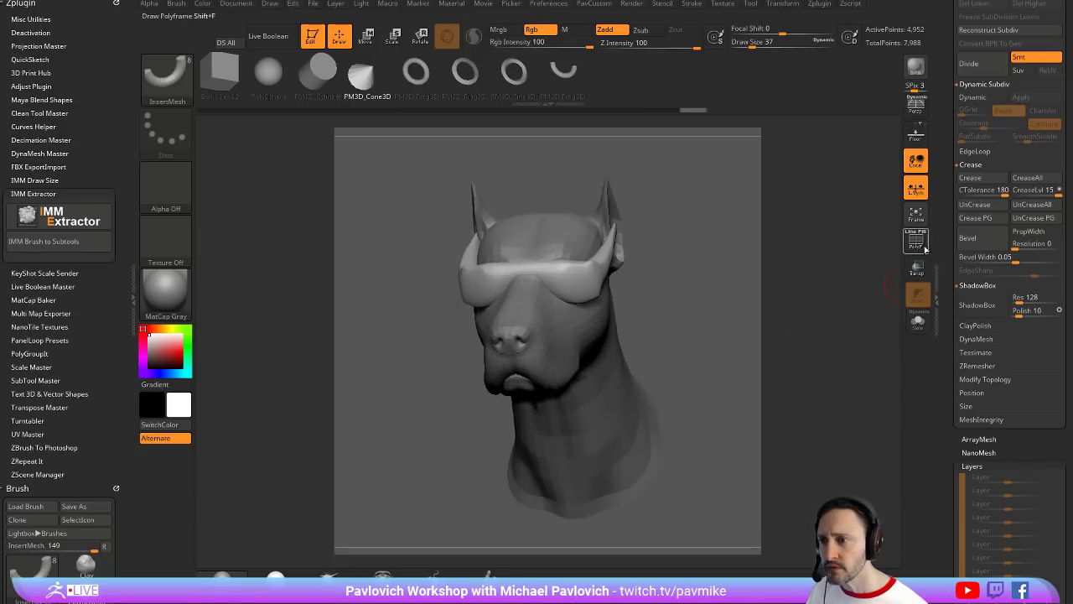
Display the polyframe and bend the sunglasses' arms upward near the ears using the Move brush at draw size 207
{"action": "key", "text": "shift+f"}
{"action": "left_click_drag", "start_coordinate": [830, 285], "coordinate": [766, 240]}
{"action": "key", "text": "s"}
{"action": "left_click_drag", "start_coordinate": [586, 323], "coordinate": [611, 323]}
{"action": "key", "text": "b"}
{"action": "key", "text": "m"}
{"action": "key", "text": "v"}
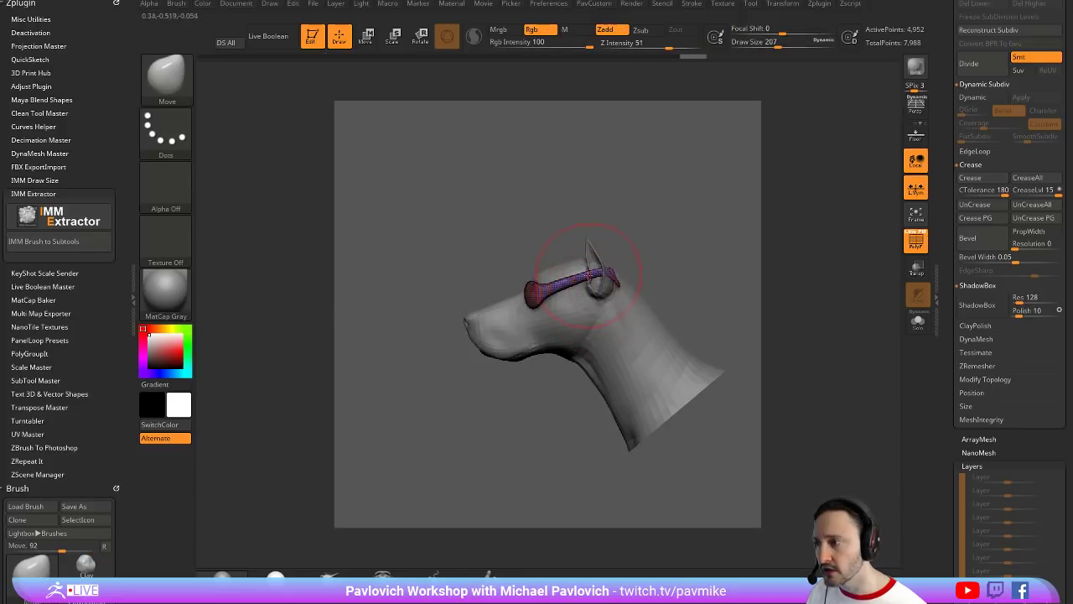
{"action": "left_click_drag", "start_coordinate": [589, 275], "coordinate": [592, 257]}
{"action": "key", "text": "1"}
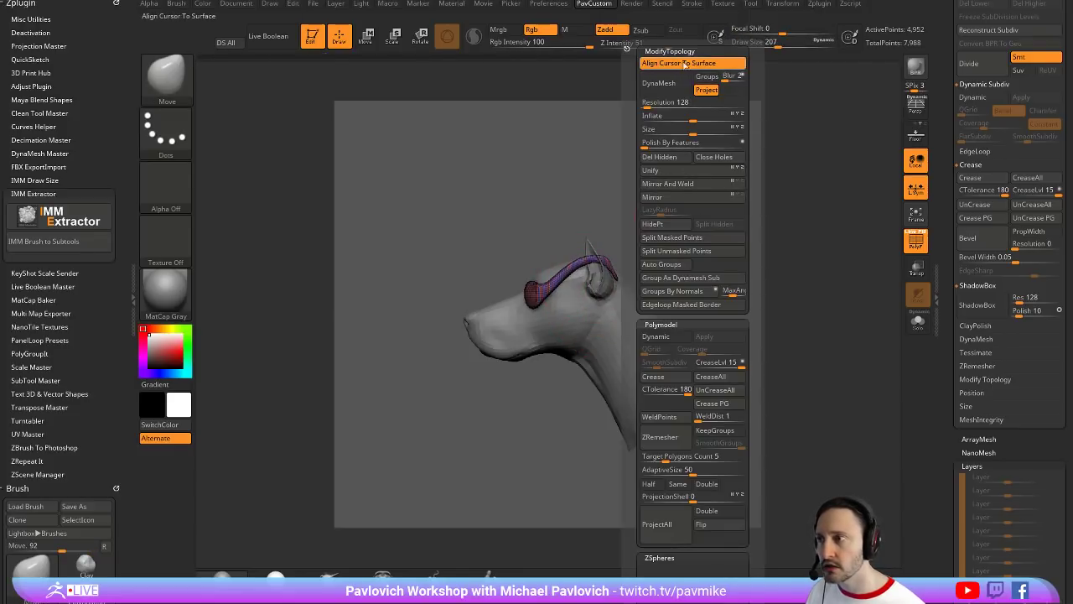
Pull the sunglasses' arms inward toward the head with the Move brush at draw size 280, and reduce the draw size to 54
{"action": "mouse_move", "coordinate": [645, 210]}
{"action": "left_mouse_down"}
{"action": "mouse_move", "coordinate": [679, 215]}
{"action": "mouse_move", "coordinate": [659, 230]}
{"action": "left_mouse_up"}
{"action": "key", "text": "s"}
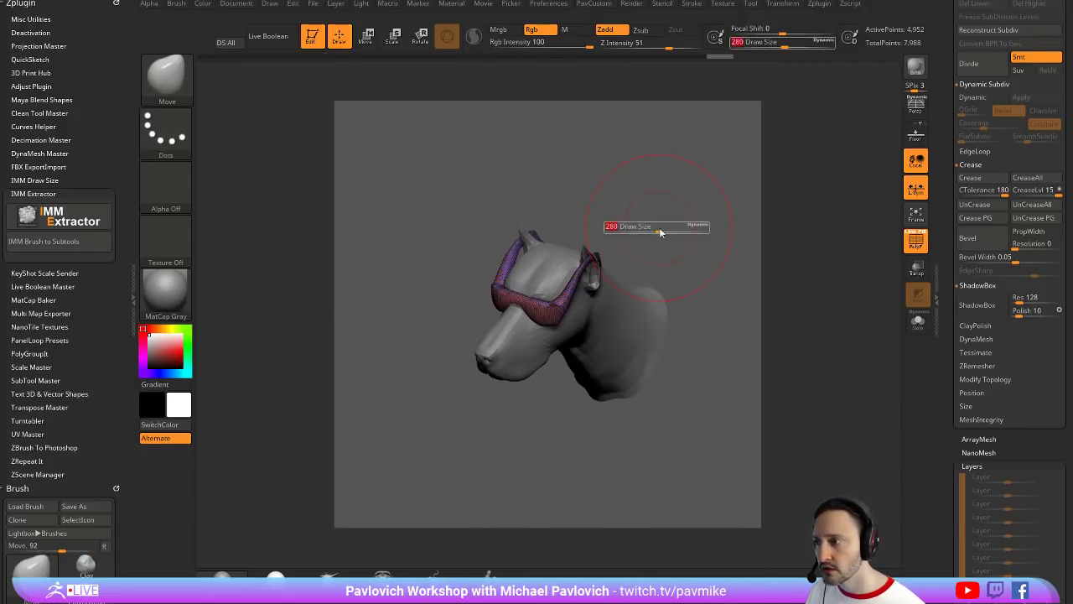
{"action": "left_click_drag", "start_coordinate": [596, 256], "coordinate": [574, 251]}
{"action": "key", "text": "s"}
{"action": "mouse_move", "coordinate": [652, 302]}
{"action": "left_mouse_down"}
{"action": "mouse_move", "coordinate": [696, 203]}
{"action": "mouse_move", "coordinate": [591, 220]}
{"action": "mouse_move", "coordinate": [696, 211]}
{"action": "mouse_move", "coordinate": [681, 215]}
{"action": "mouse_move", "coordinate": [703, 224]}
{"action": "left_mouse_up"}
{"action": "key", "text": "s"}
{"action": "key", "text": "s"}
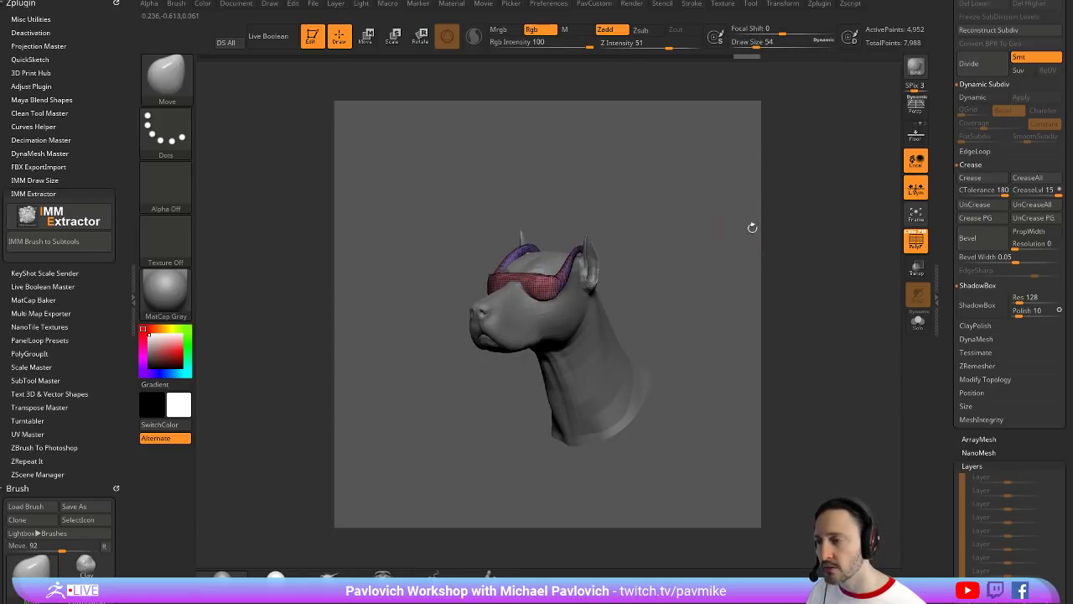
Clear the sunglasses masks from Dog1's ShadowBox and rebuild the ShadowBox at resolution 288
{"action": "left_click_drag", "start_coordinate": [952, 206], "coordinate": [946, 352]}
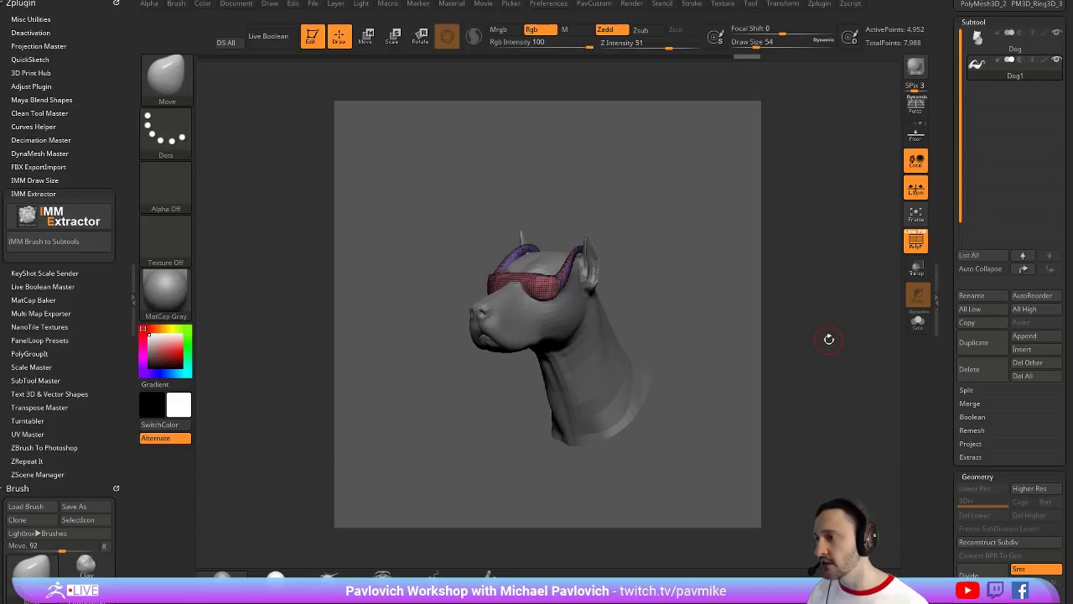
{"action": "scroll", "coordinate": [948, 278], "scroll_direction": "down", "scroll_amount": 5}
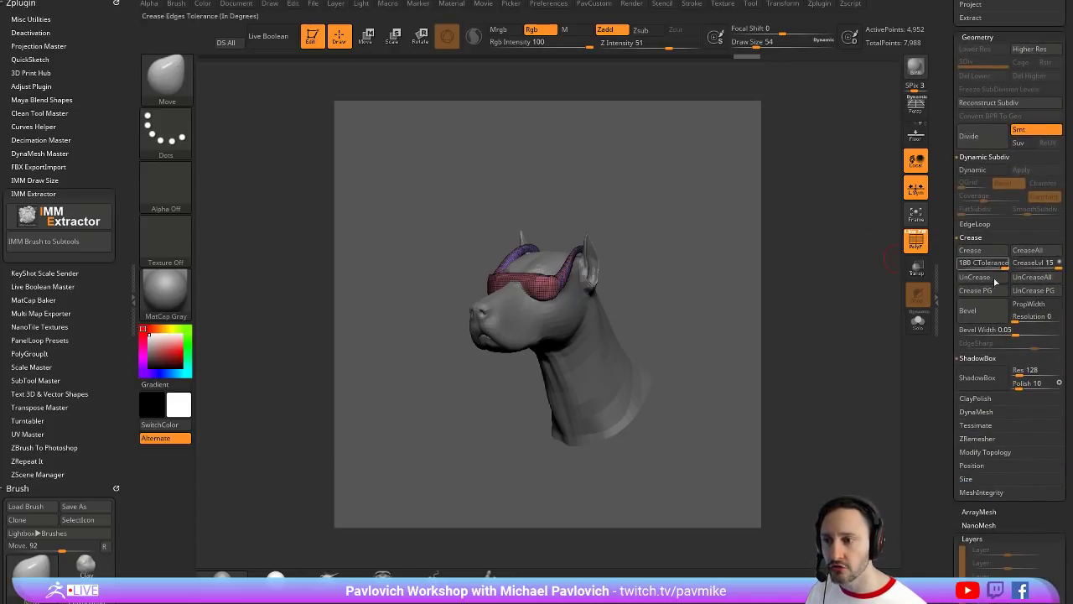
{"action": "scroll", "coordinate": [948, 356], "scroll_direction": "down", "scroll_amount": 1}
{"action": "scroll", "coordinate": [948, 356], "scroll_direction": "down", "scroll_amount": 10}
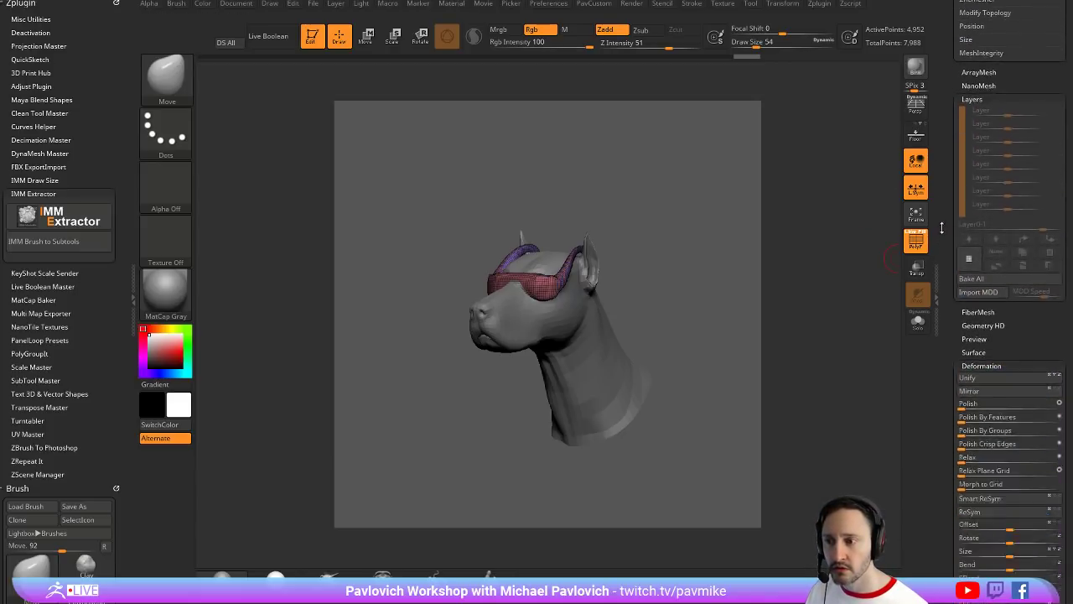
{"action": "scroll", "coordinate": [976, 285], "scroll_direction": "up", "scroll_amount": 8}
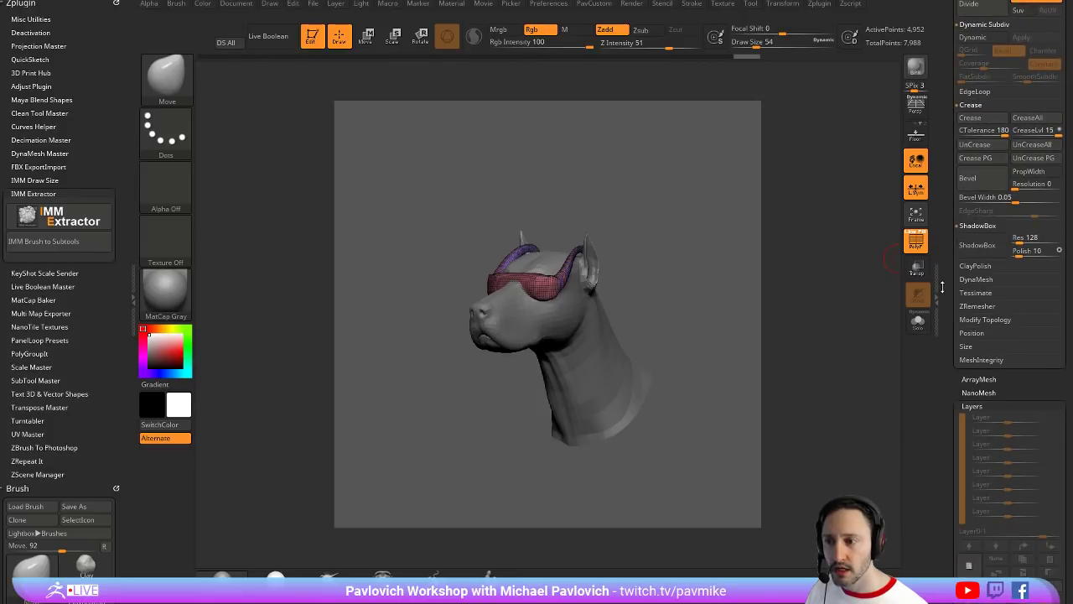
{"action": "left_click", "coordinate": [981, 296]}
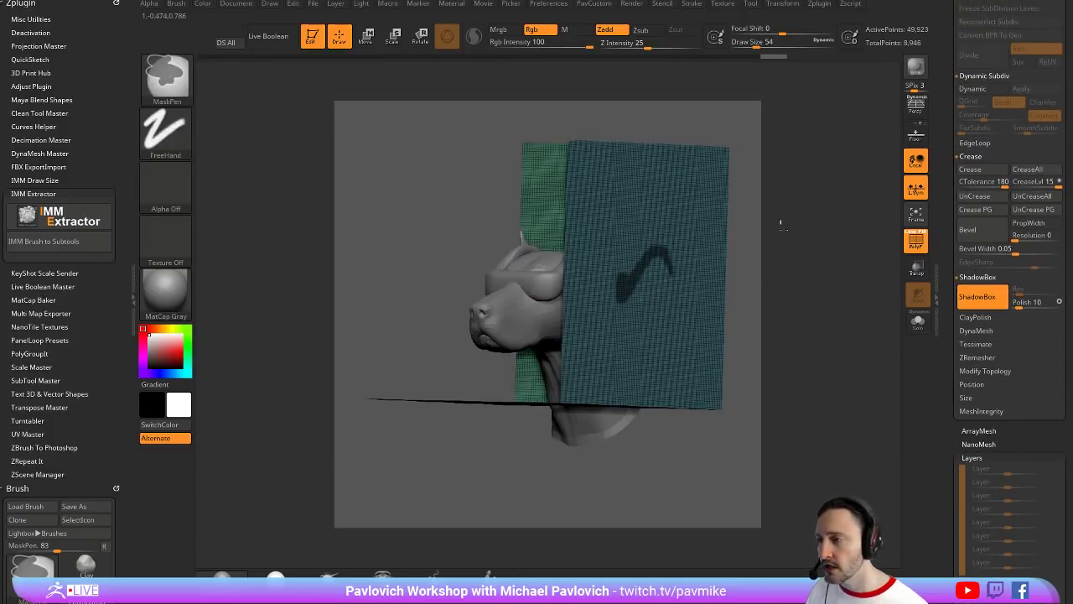
{"action": "left_click_drag", "start_coordinate": [901, 276], "coordinate": [871, 310], "text": "shift"}
{"action": "left_click", "coordinate": [989, 297]}
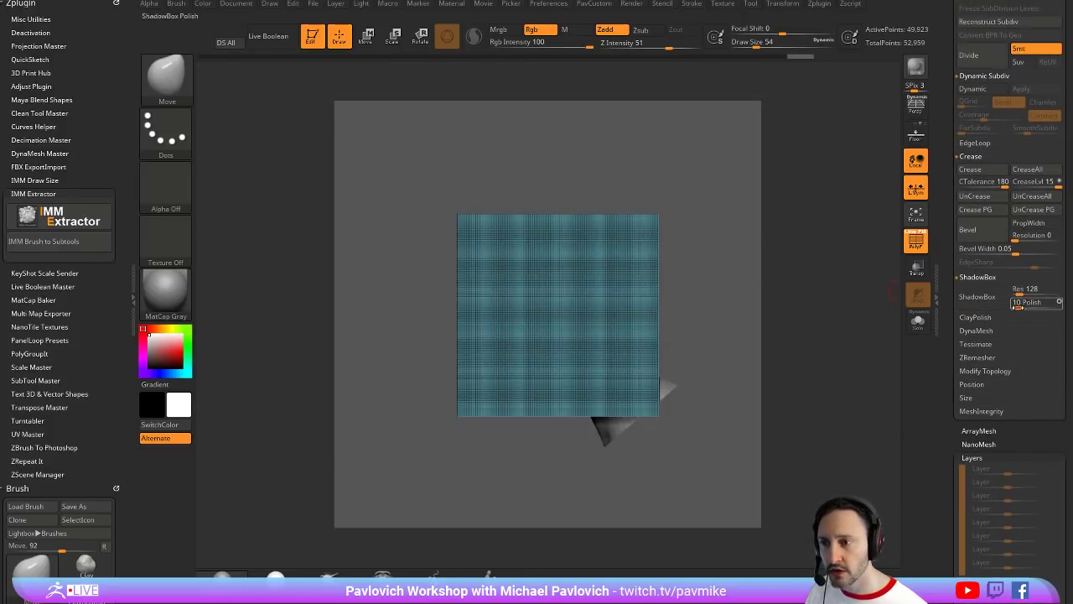
{"action": "left_click", "coordinate": [1024, 290]}
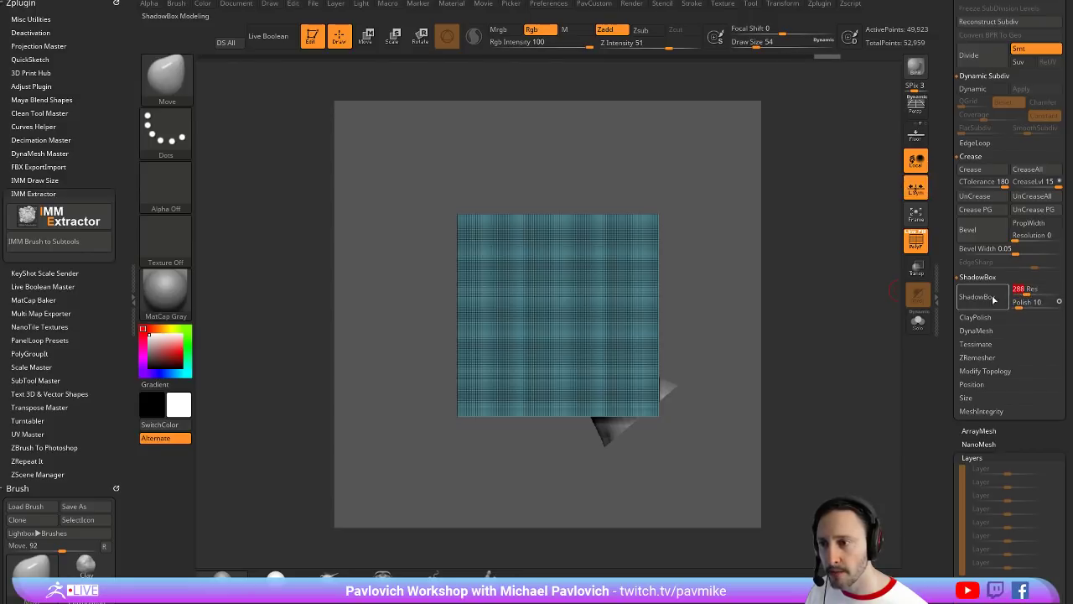
{"action": "left_click", "coordinate": [983, 296]}
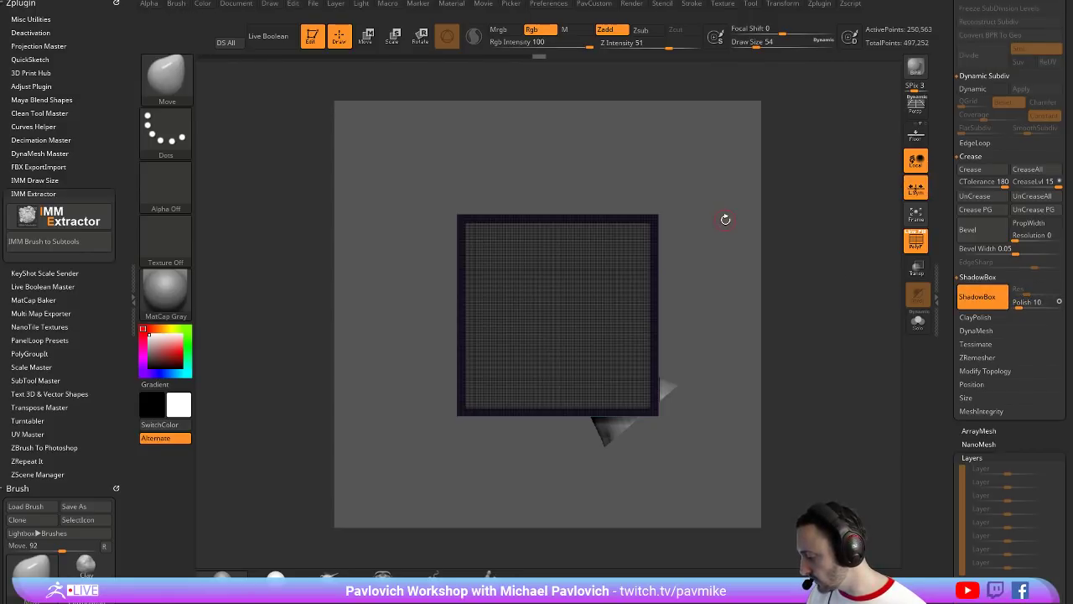
Switch to the Standard brush and set its stroke to DragRect
{"action": "key", "text": "b"}
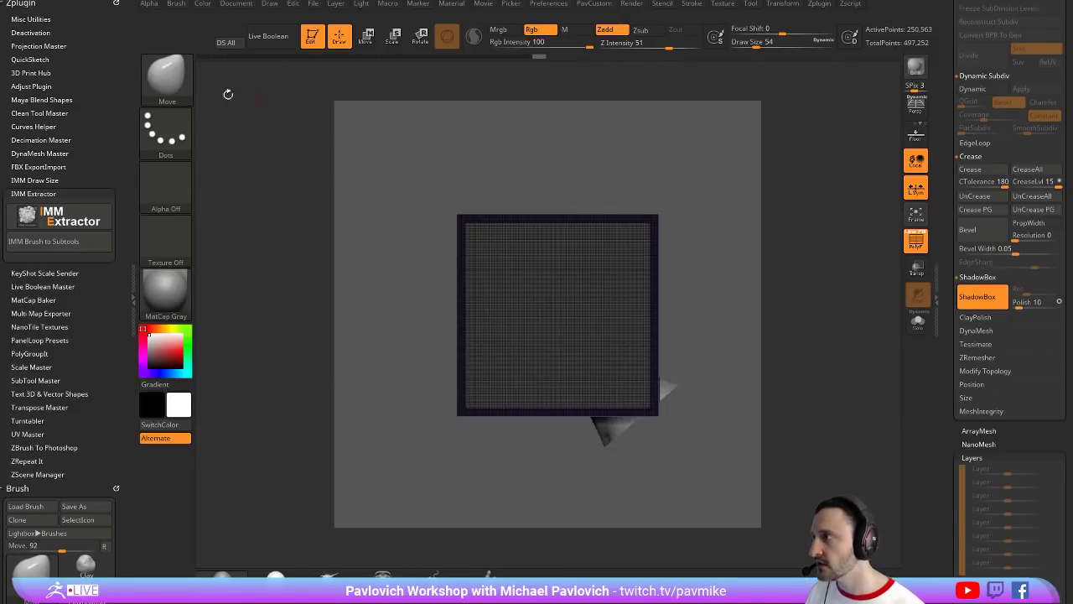
{"action": "left_click", "coordinate": [190, 81]}
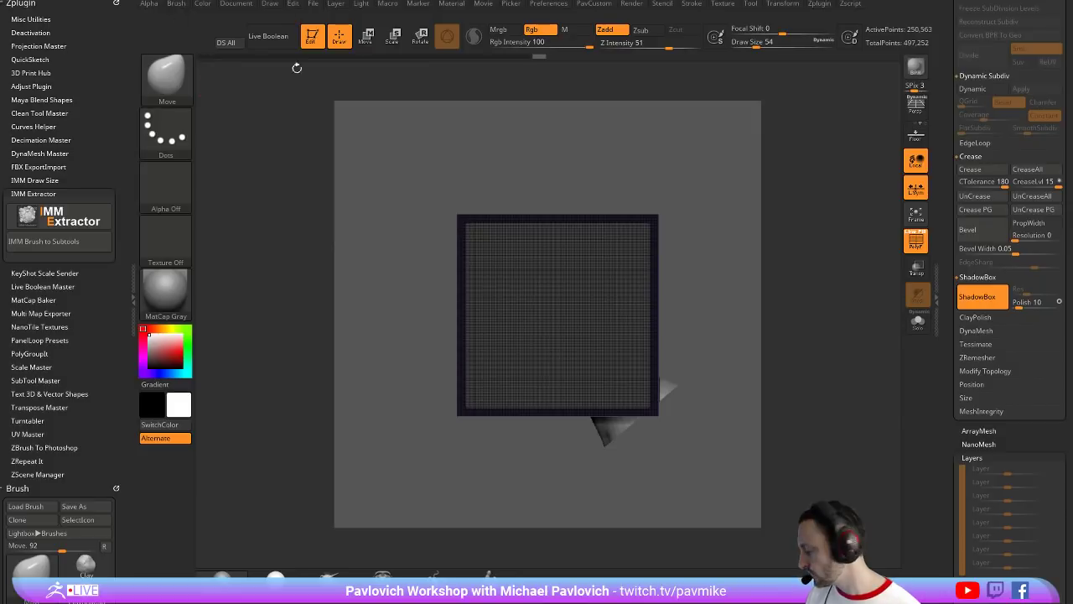
{"action": "key", "text": "1"}
{"action": "left_click", "coordinate": [178, 80]}
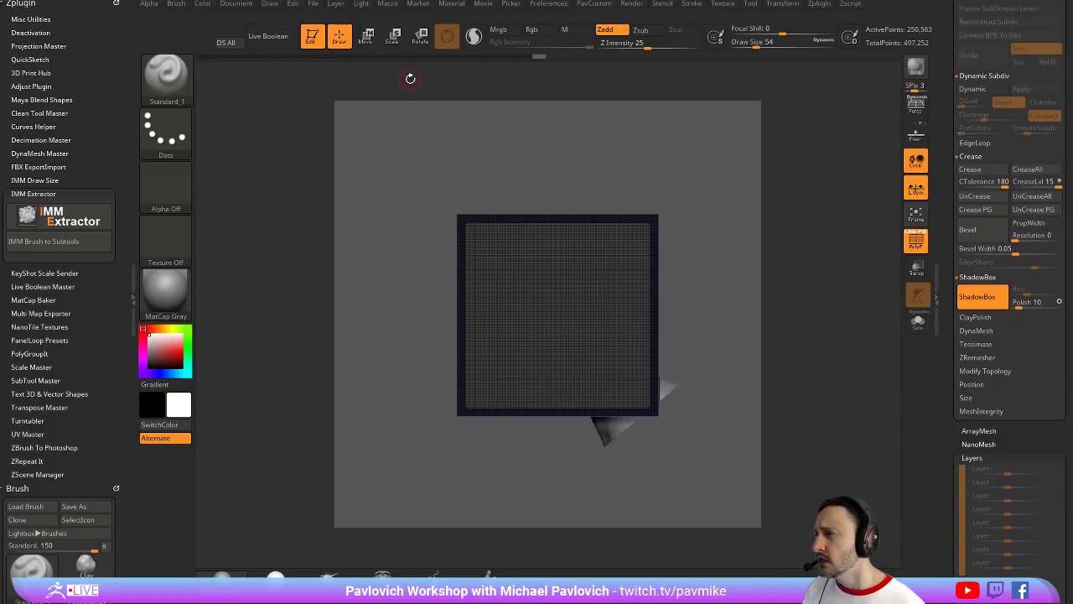
{"action": "left_click", "coordinate": [183, 127]}
{"action": "left_click", "coordinate": [287, 141]}
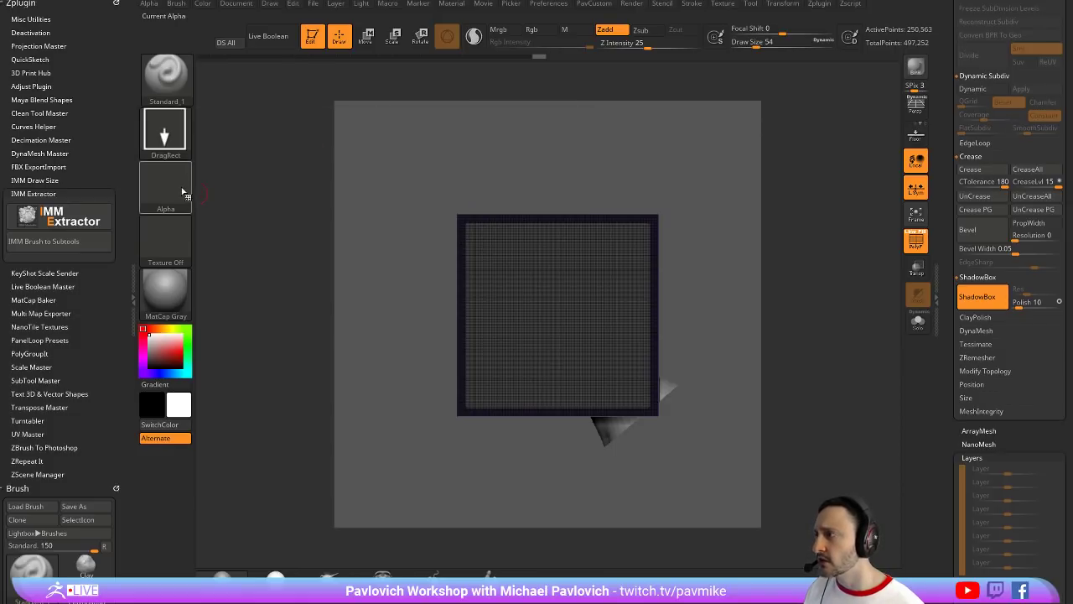
Turn off the brush's current alpha and look through the Military alphas in LightBox
{"action": "left_click", "coordinate": [173, 191]}
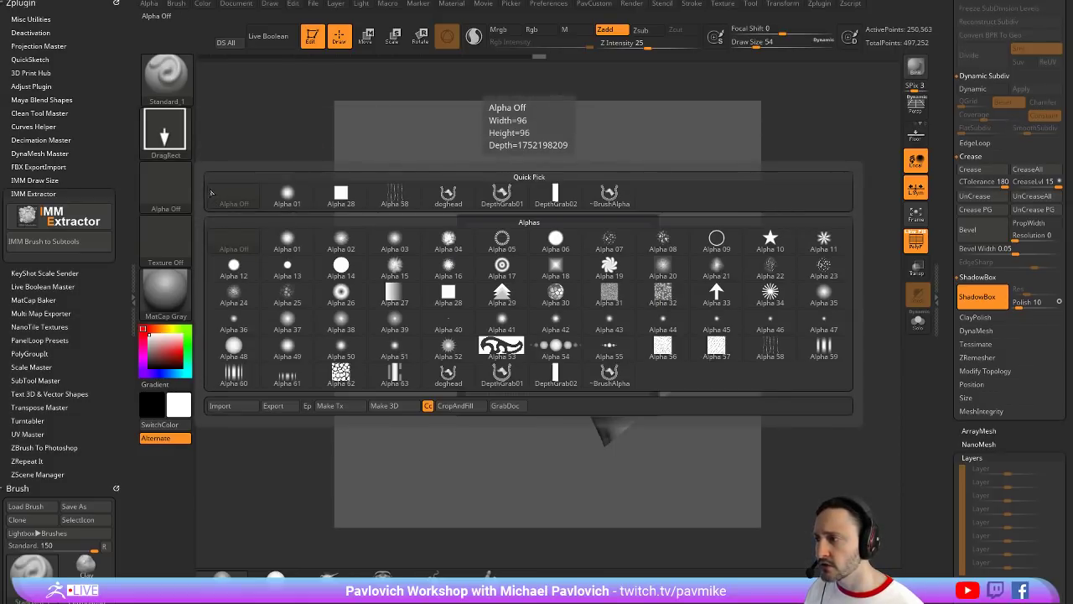
{"action": "left_click", "coordinate": [212, 192]}
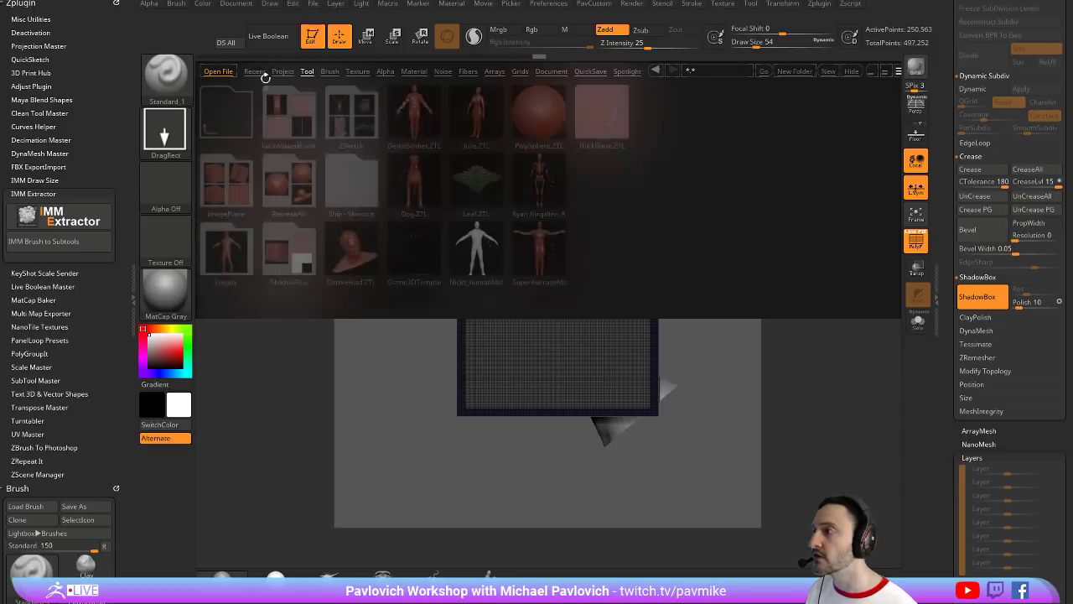
{"action": "left_click", "coordinate": [384, 71]}
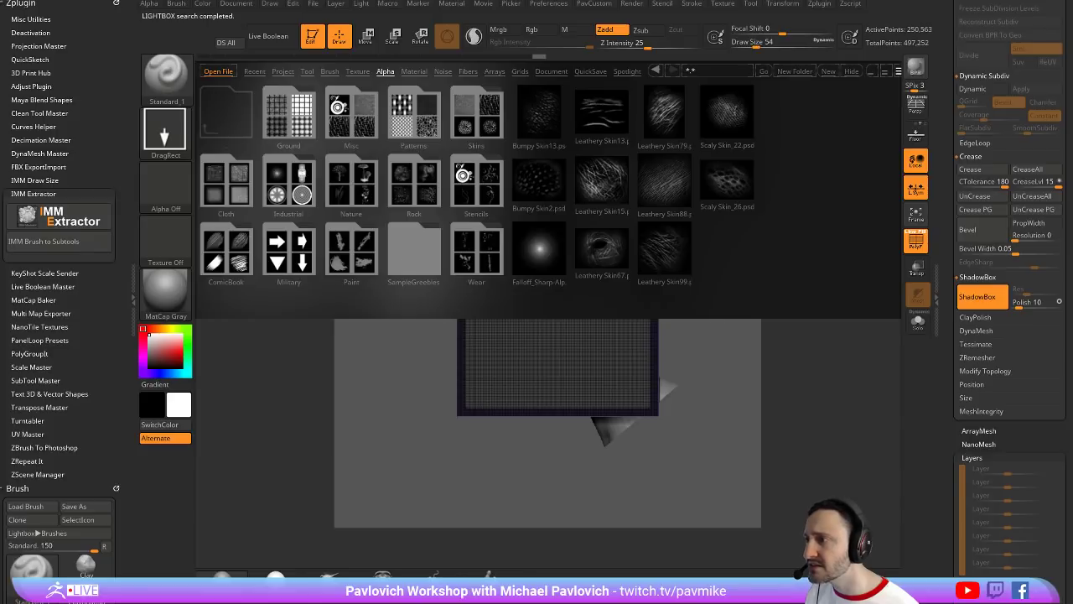
{"action": "double_click", "coordinate": [281, 188]}
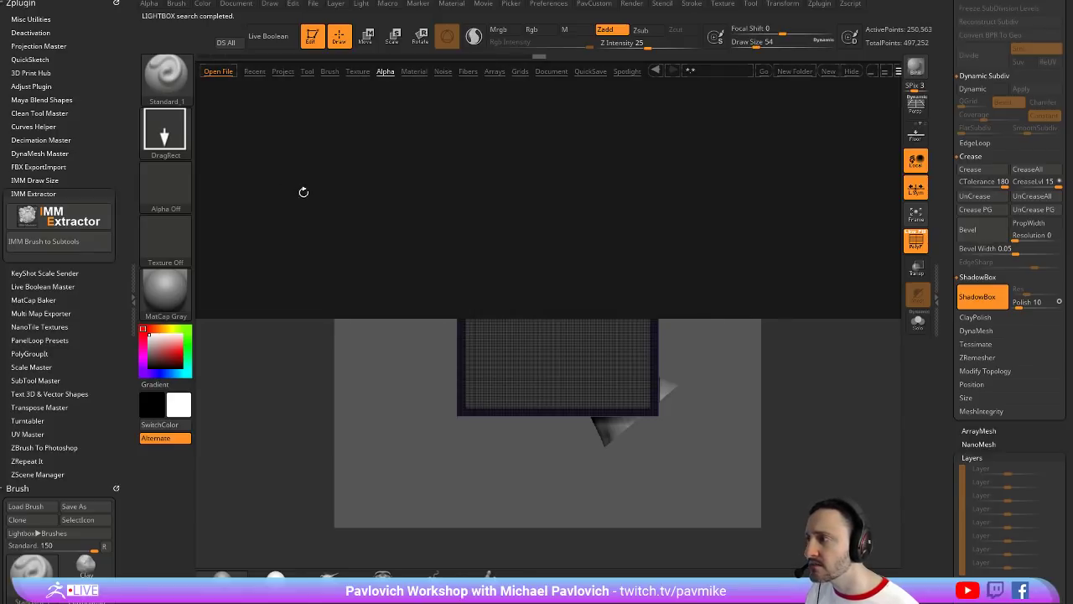
{"action": "double_click", "coordinate": [311, 257]}
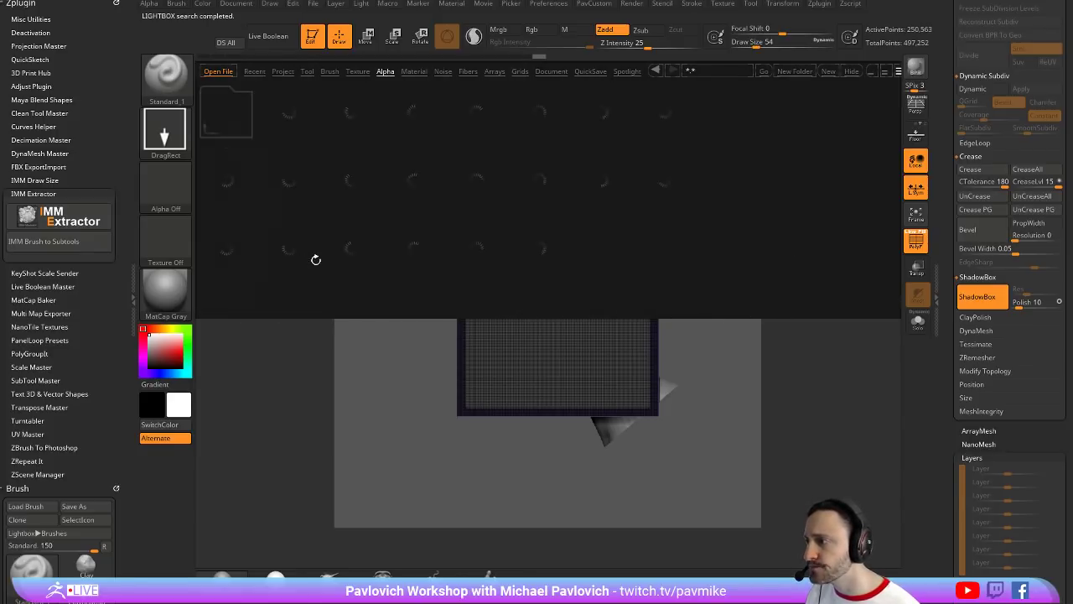
{"action": "left_click_drag", "start_coordinate": [657, 211], "coordinate": [498, 210]}
{"action": "scroll", "coordinate": [449, 206], "scroll_direction": "up", "scroll_amount": 3}
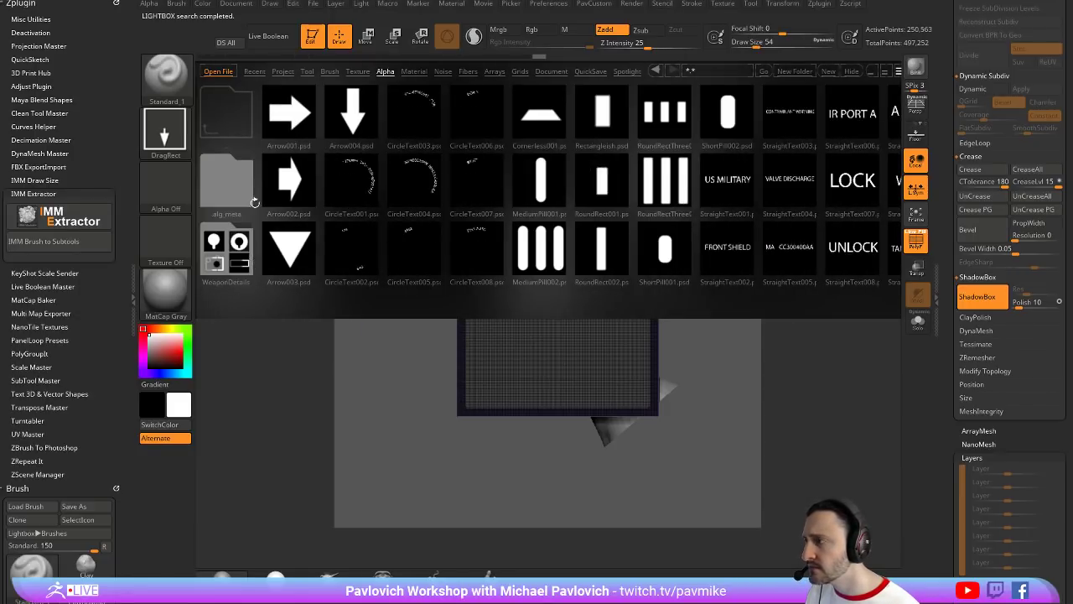
Load the RT_Industr_045 alpha from the Industrial folder in LightBox
{"action": "double_click", "coordinate": [247, 118]}
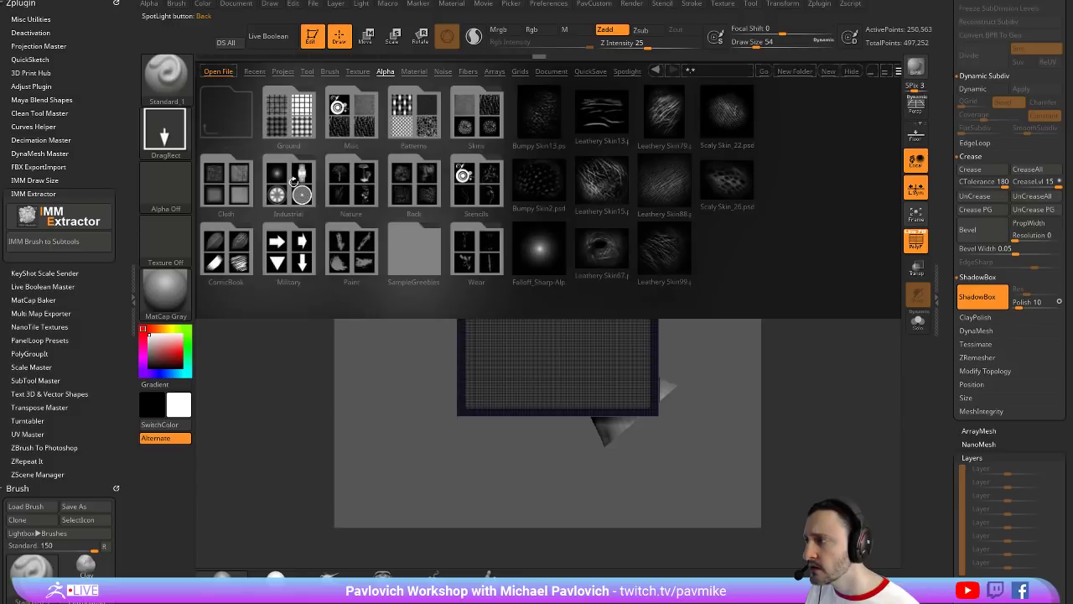
{"action": "left_click_drag", "start_coordinate": [648, 196], "coordinate": [384, 206]}
{"action": "left_click_drag", "start_coordinate": [681, 159], "coordinate": [620, 159]}
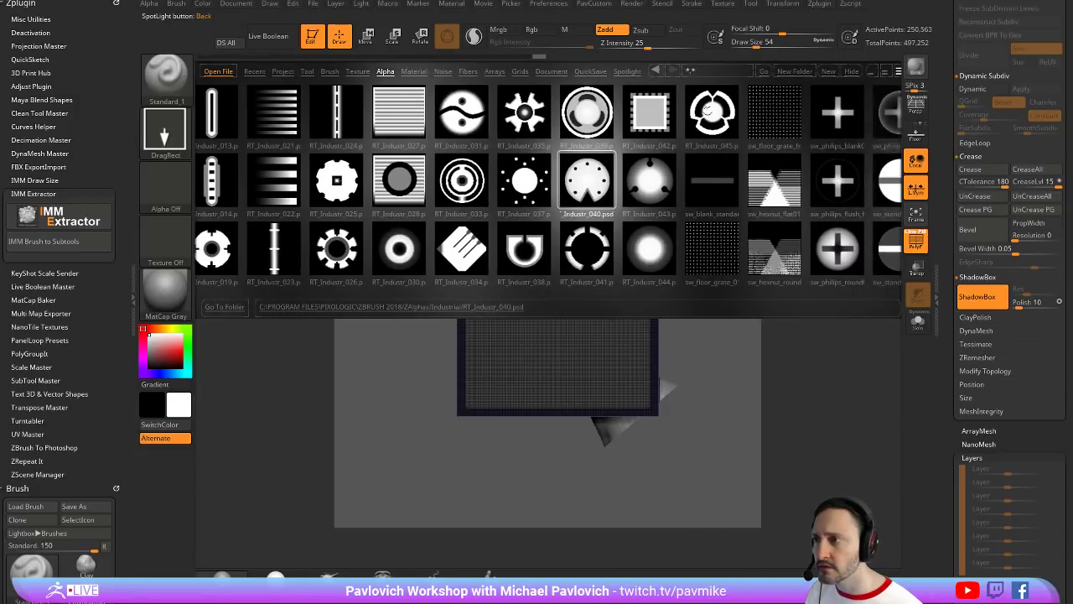
{"action": "double_click", "coordinate": [732, 116]}
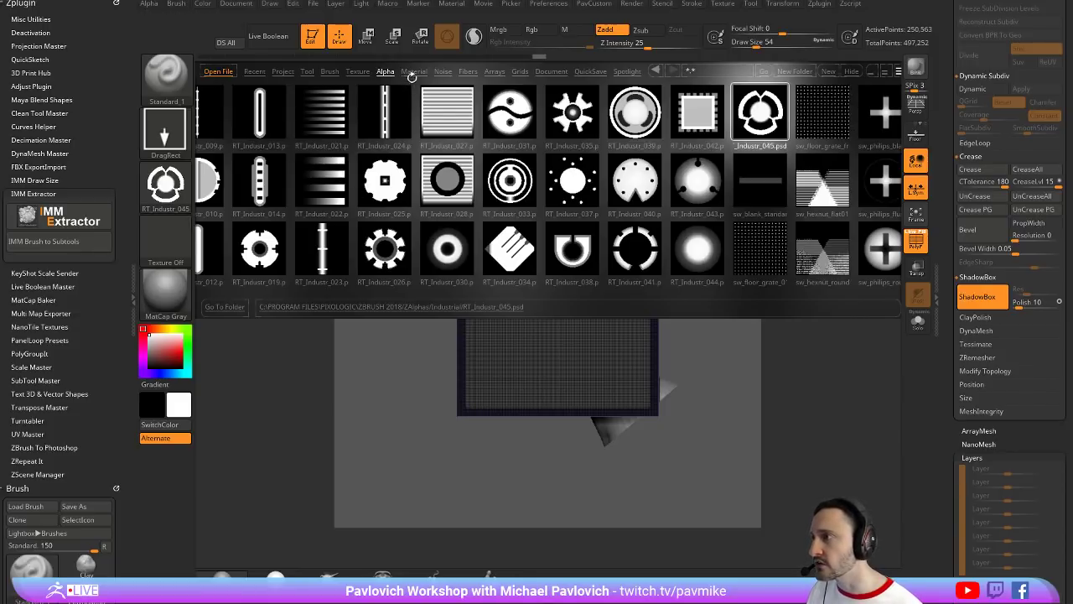
Load the walking-figure texture IMG_4764.jpg from LightBox and make an alpha from it
{"action": "left_click", "coordinate": [357, 71]}
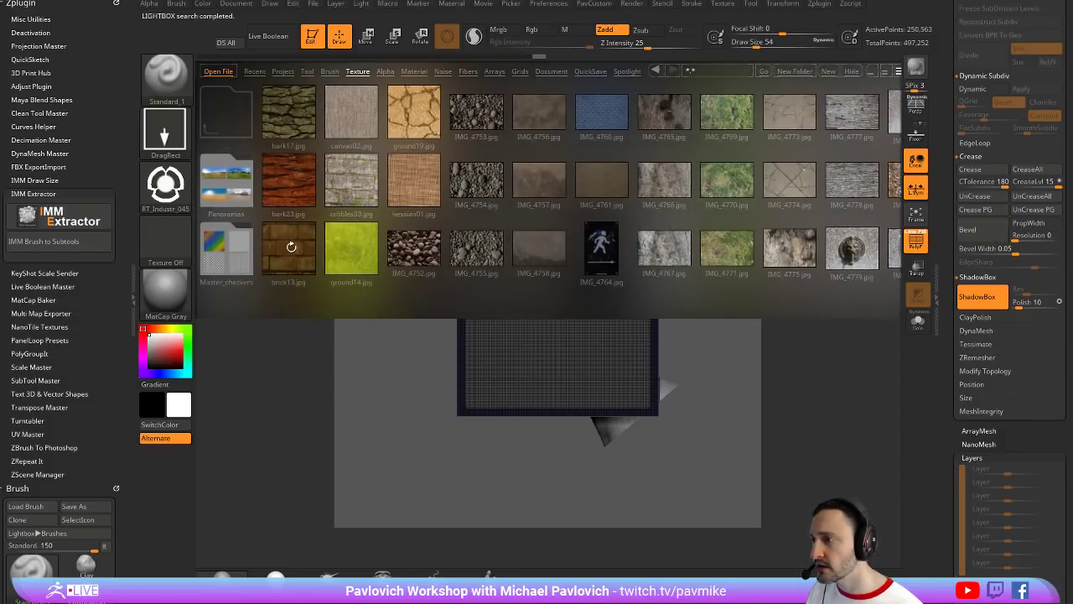
{"action": "double_click", "coordinate": [611, 243]}
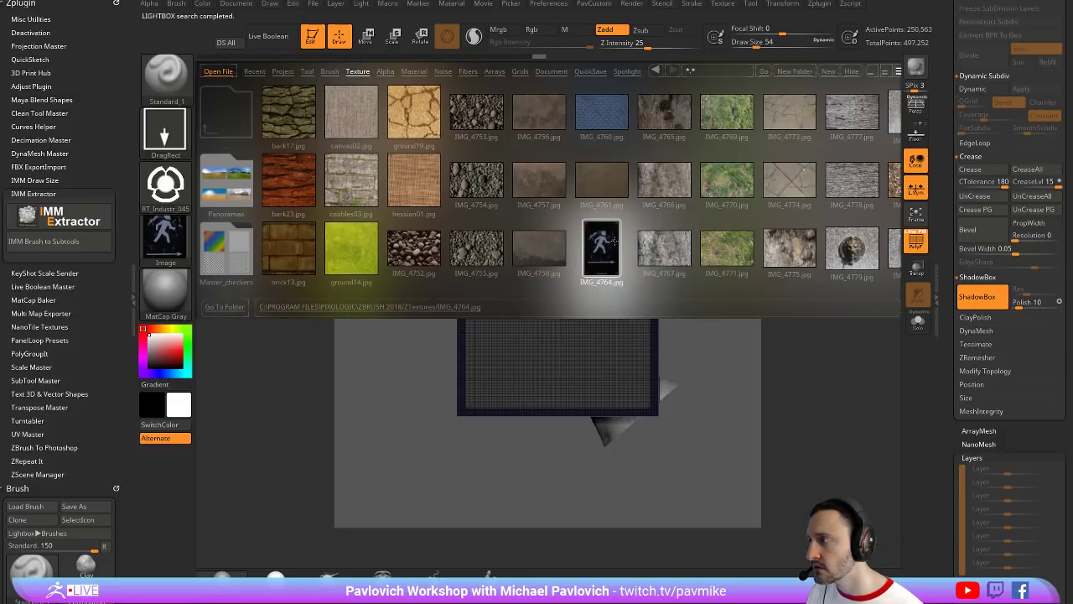
{"action": "left_click", "coordinate": [166, 237]}
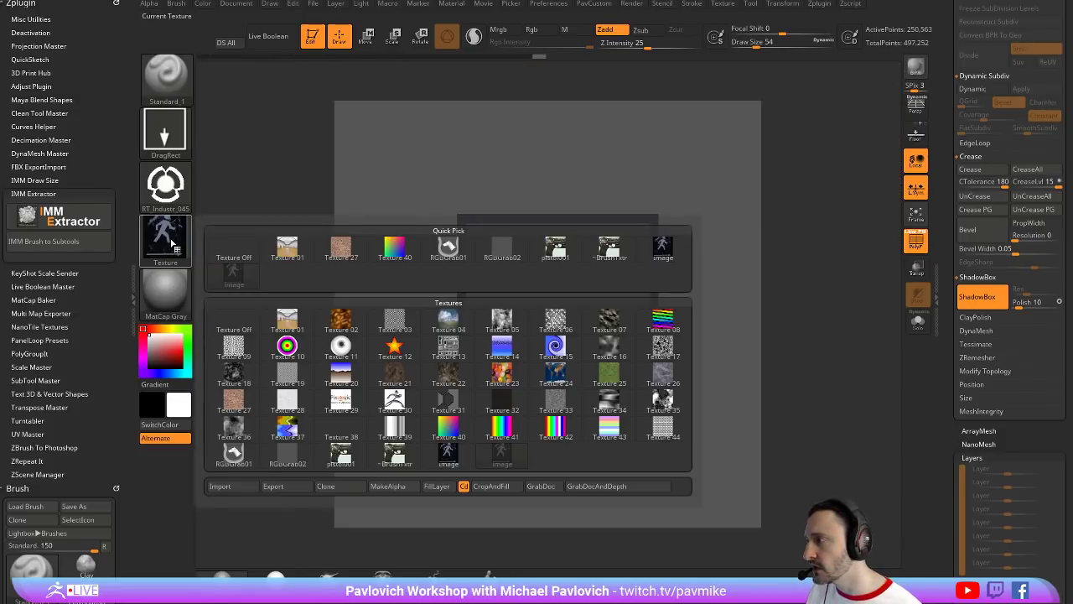
{"action": "left_click", "coordinate": [417, 487]}
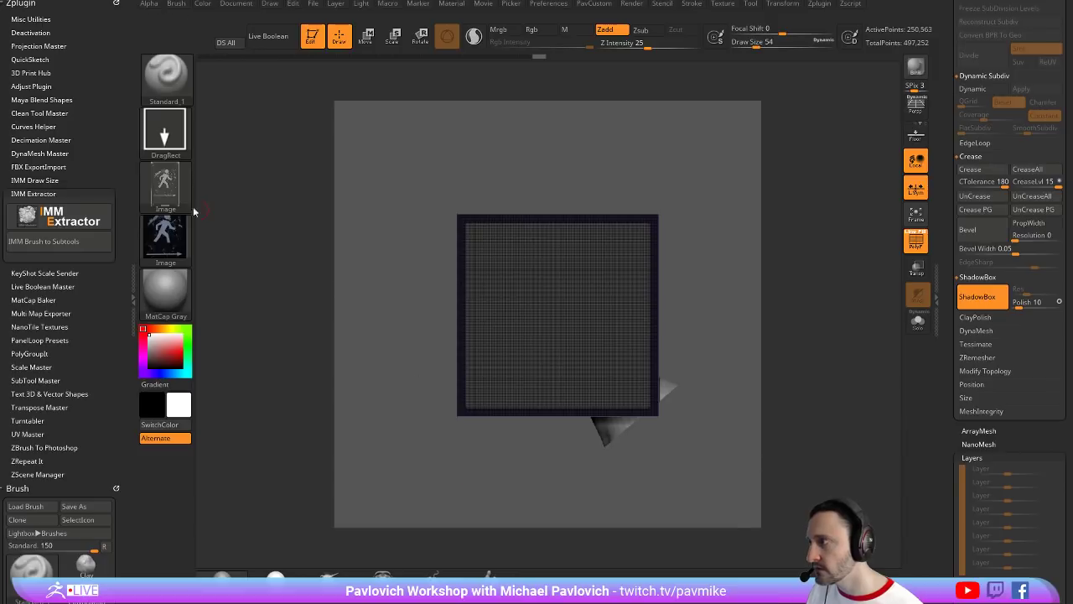
Select the RT_Industr_045 alpha for the MaskPen brush and mask its emblem onto the ShadowBox's side plane
{"action": "left_click", "coordinate": [166, 184]}
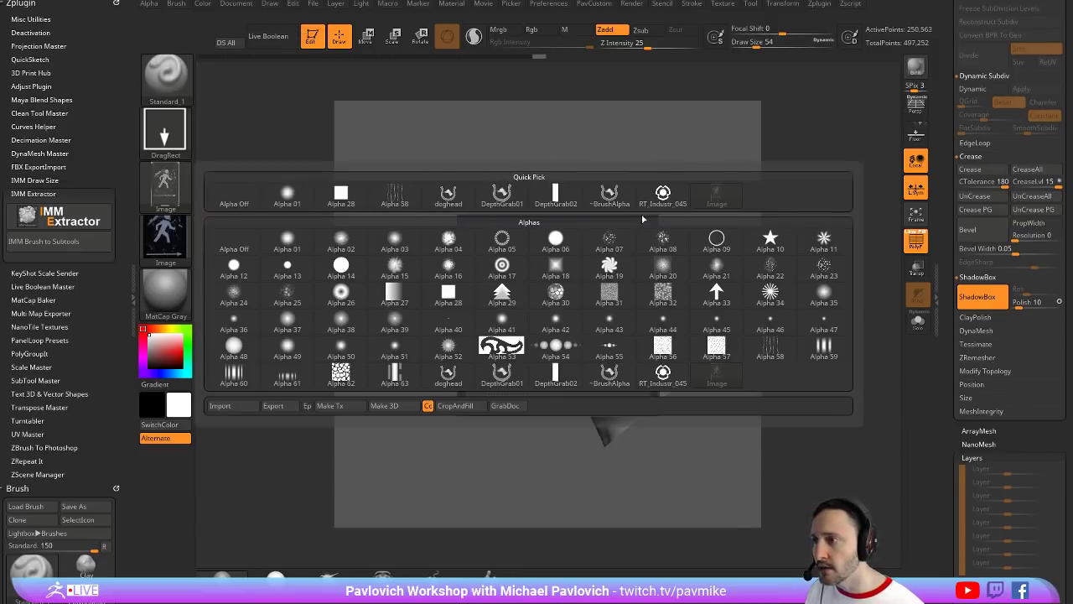
{"action": "left_click", "coordinate": [662, 194]}
{"action": "left_click_drag", "start_coordinate": [775, 233], "coordinate": [712, 239]}
{"action": "left_click", "coordinate": [738, 179], "text": "ctrl"}
{"action": "left_click_drag", "start_coordinate": [738, 180], "coordinate": [743, 213], "text": "shift"}
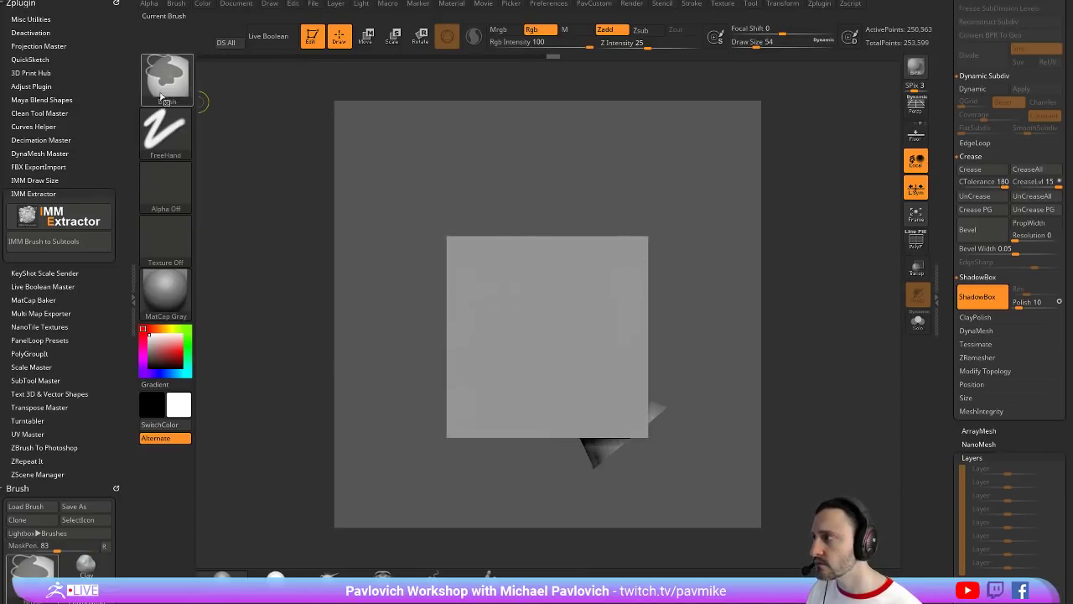
{"action": "left_click", "coordinate": [165, 186]}
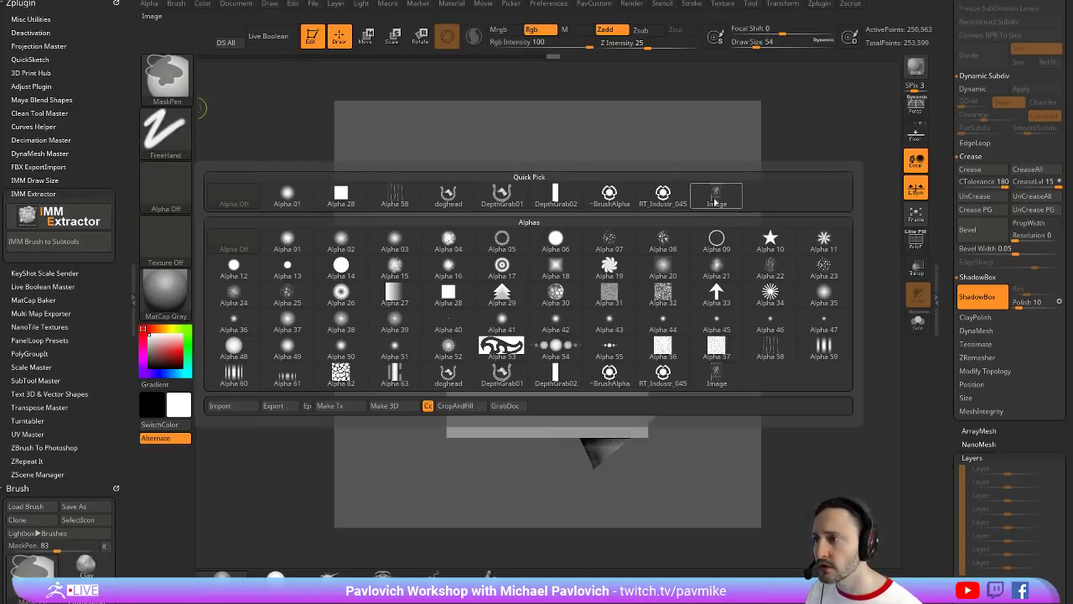
{"action": "left_click", "coordinate": [662, 195]}
{"action": "mouse_move", "coordinate": [557, 339]}
{"action": "left_mouse_down", "text": "ctrl"}
{"action": "mouse_move", "coordinate": [570, 367]}
{"action": "mouse_move", "coordinate": [628, 411]}
{"action": "mouse_move", "coordinate": [612, 391]}
{"action": "left_mouse_up", "text": "ctrl"}
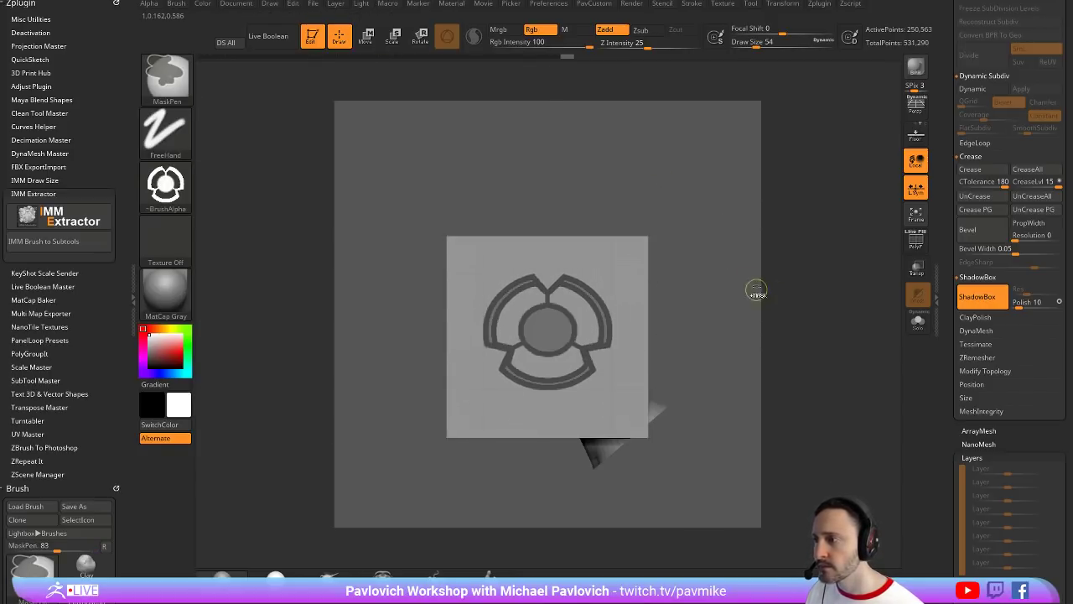
Set the MaskPen alpha to Alpha Off and mask a large rectangle on the ShadowBox's back plane
{"action": "mouse_move", "coordinate": [756, 291]}
{"action": "left_mouse_down"}
{"action": "mouse_move", "coordinate": [740, 220]}
{"action": "mouse_move", "coordinate": [799, 228]}
{"action": "mouse_move", "coordinate": [657, 224]}
{"action": "left_mouse_up"}
{"action": "left_click_drag", "start_coordinate": [745, 197], "coordinate": [718, 199], "text": "alt"}
{"action": "left_click", "coordinate": [177, 133], "text": "ctrl"}
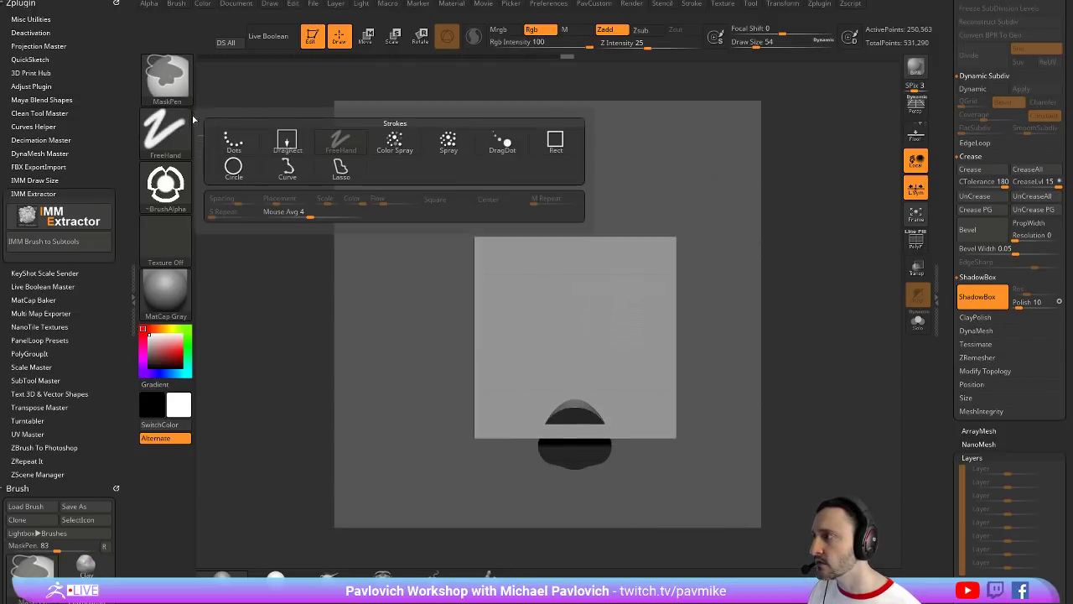
{"action": "left_click", "coordinate": [174, 186], "text": "ctrl"}
{"action": "left_click", "coordinate": [231, 193], "text": "ctrl"}
{"action": "mouse_move", "coordinate": [651, 157]}
{"action": "left_mouse_down", "text": "ctrl"}
{"action": "mouse_move", "coordinate": [728, 255]}
{"action": "mouse_move", "coordinate": [593, 381]}
{"action": "mouse_move", "coordinate": [637, 394]}
{"action": "left_mouse_up", "text": "ctrl"}
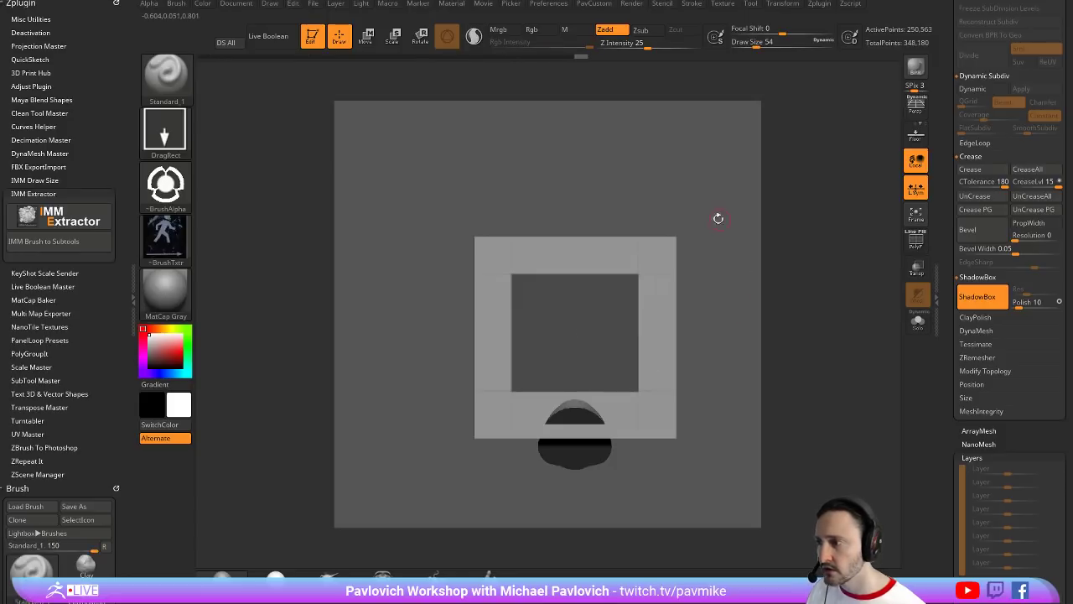
Unmask vertical strips from the back plane's rectangle, leaving four separate vertical bars
{"action": "mouse_move", "coordinate": [718, 221]}
{"action": "left_mouse_down"}
{"action": "mouse_move", "coordinate": [710, 210]}
{"action": "mouse_move", "coordinate": [766, 206]}
{"action": "mouse_move", "coordinate": [726, 248]}
{"action": "mouse_move", "coordinate": [664, 206]}
{"action": "left_mouse_up"}
{"action": "left_click_drag", "start_coordinate": [530, 253], "coordinate": [547, 418], "text": "ctrl"}
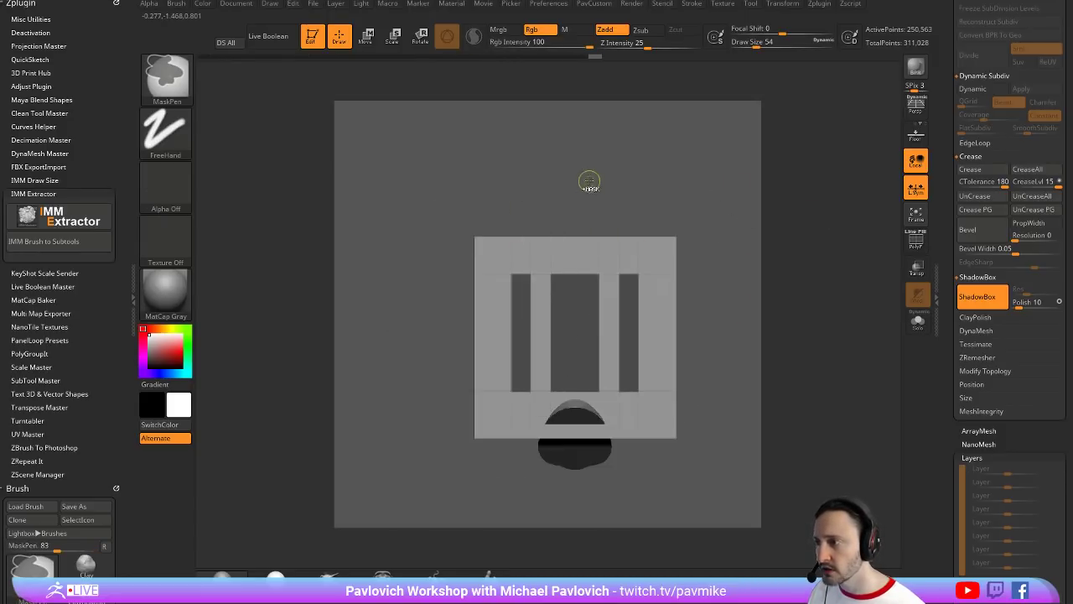
{"action": "left_click_drag", "start_coordinate": [567, 198], "coordinate": [584, 438], "text": "ctrl"}
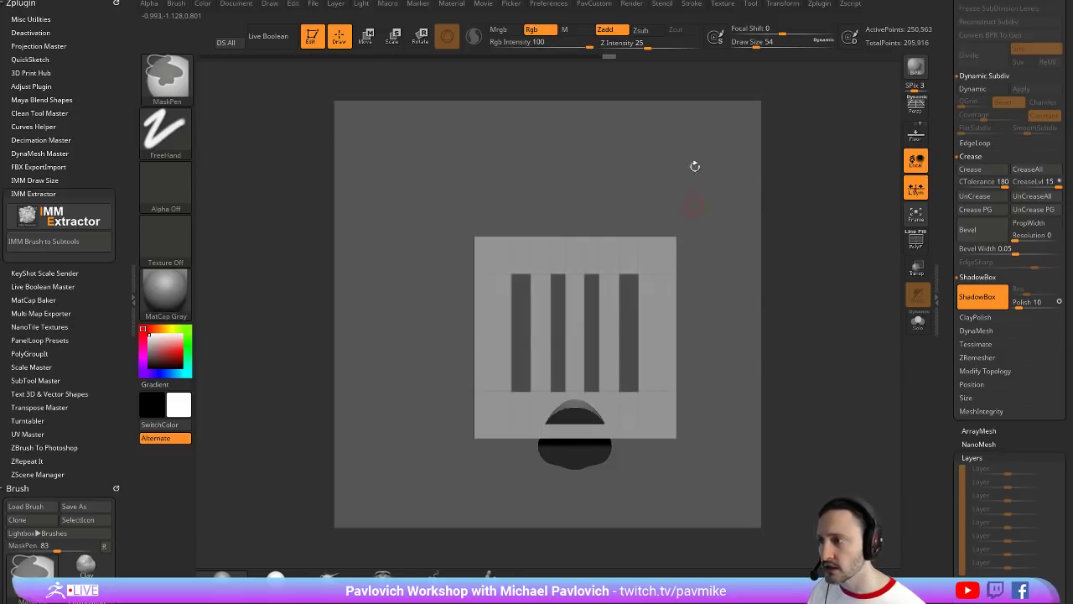
{"action": "left_click_drag", "start_coordinate": [693, 166], "coordinate": [731, 207]}
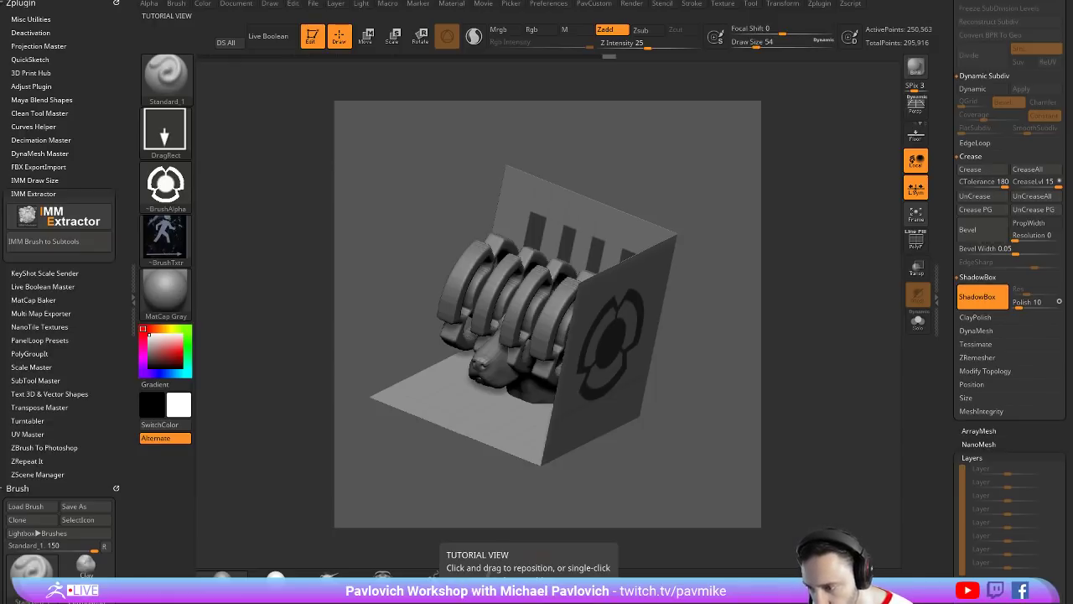
Switch to YouTube in the browser, look through the Livestream Highlights playlist, and select its web address
{"action": "left_click_drag", "start_coordinate": [823, 602], "coordinate": [701, 13]}
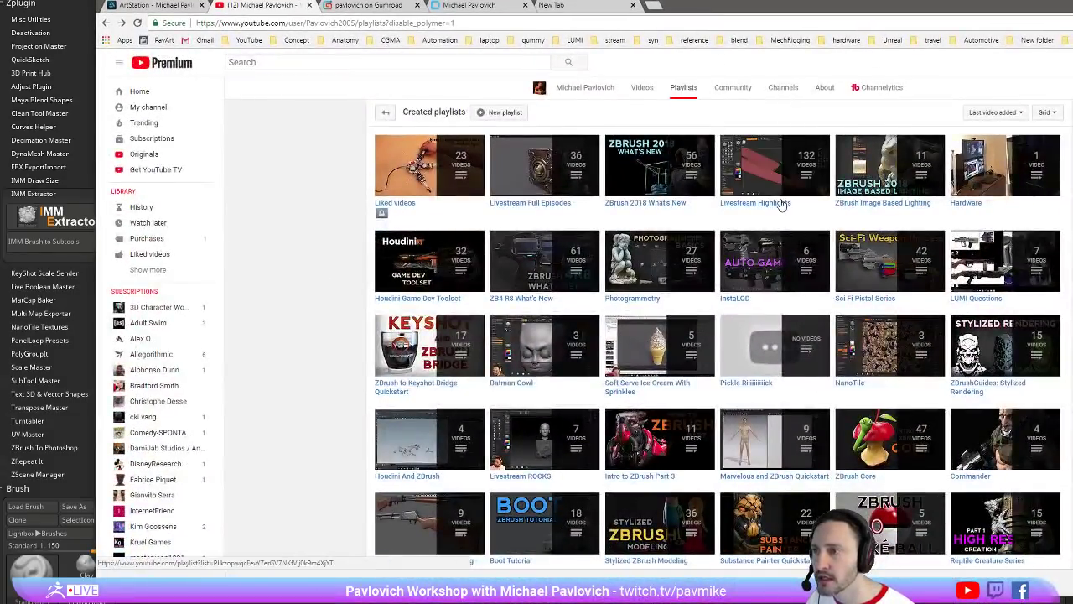
{"action": "left_click", "coordinate": [771, 202]}
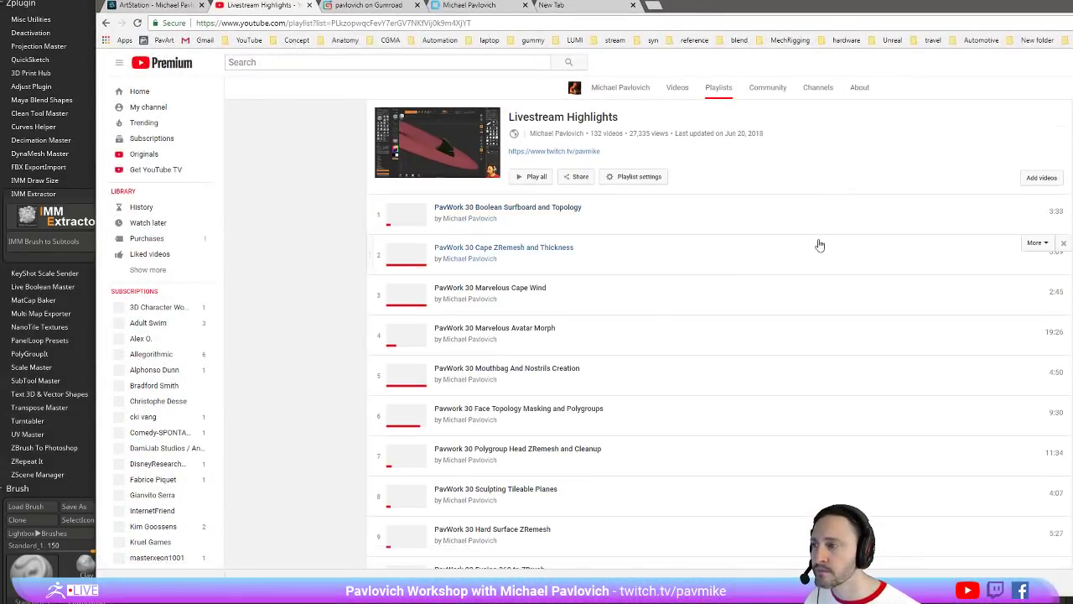
{"action": "scroll", "coordinate": [653, 300], "scroll_direction": "down", "scroll_amount": 9}
{"action": "scroll", "coordinate": [653, 300], "scroll_direction": "down", "scroll_amount": 20}
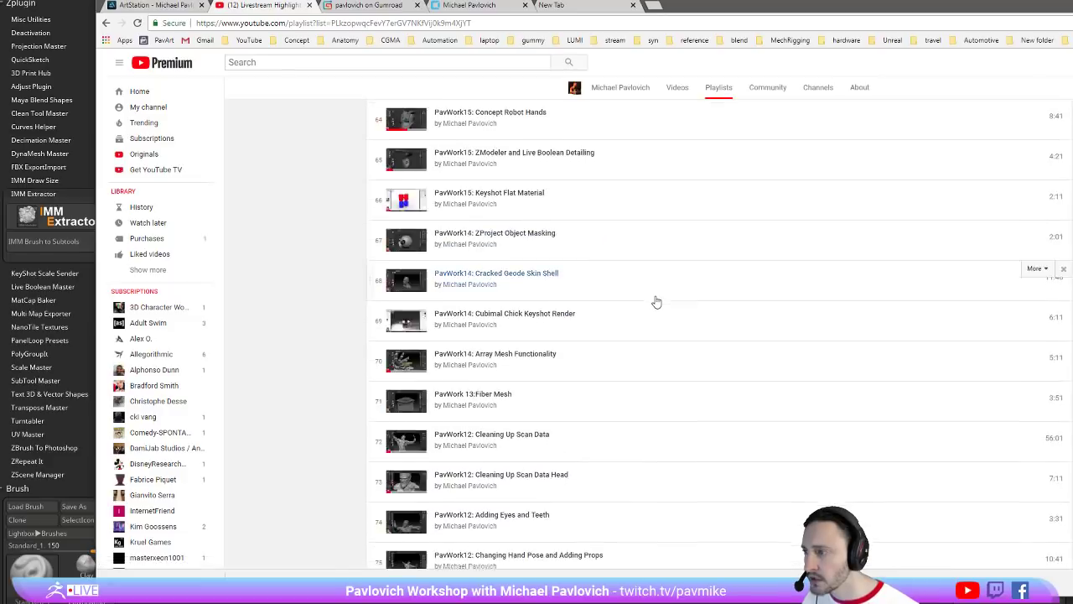
{"action": "scroll", "coordinate": [567, 372], "scroll_direction": "down", "scroll_amount": 3}
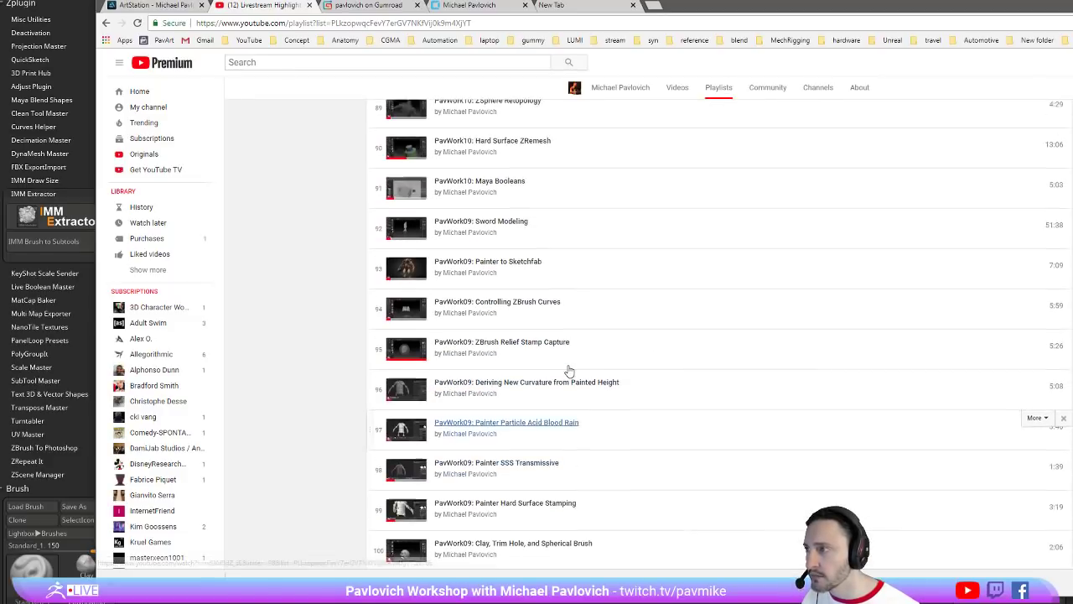
{"action": "scroll", "coordinate": [567, 370], "scroll_direction": "up", "scroll_amount": 3}
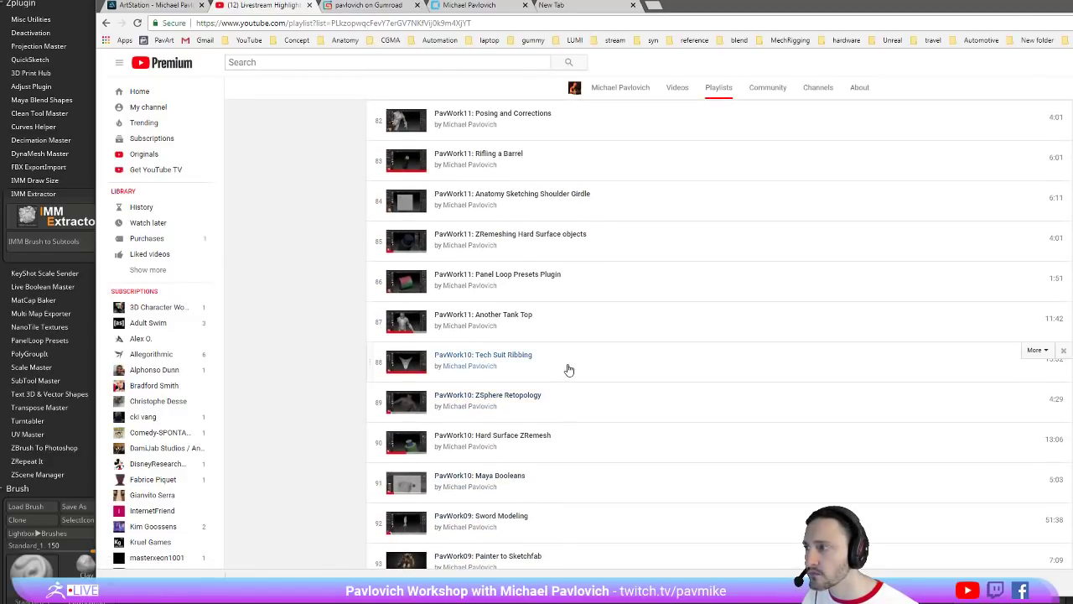
{"action": "scroll", "coordinate": [550, 338], "scroll_direction": "up", "scroll_amount": 5}
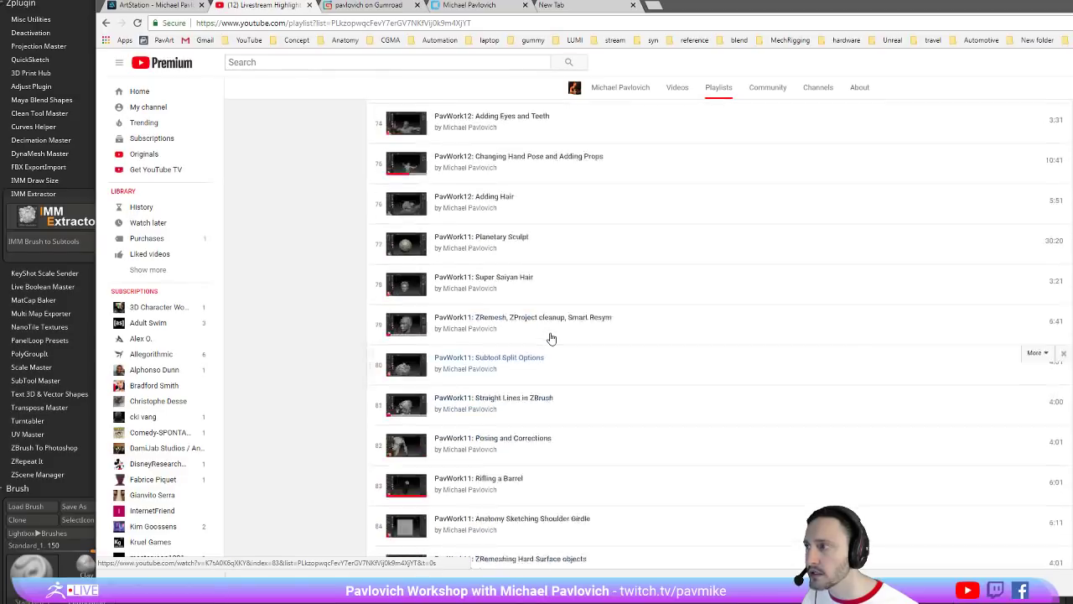
{"action": "left_click", "coordinate": [505, 25]}
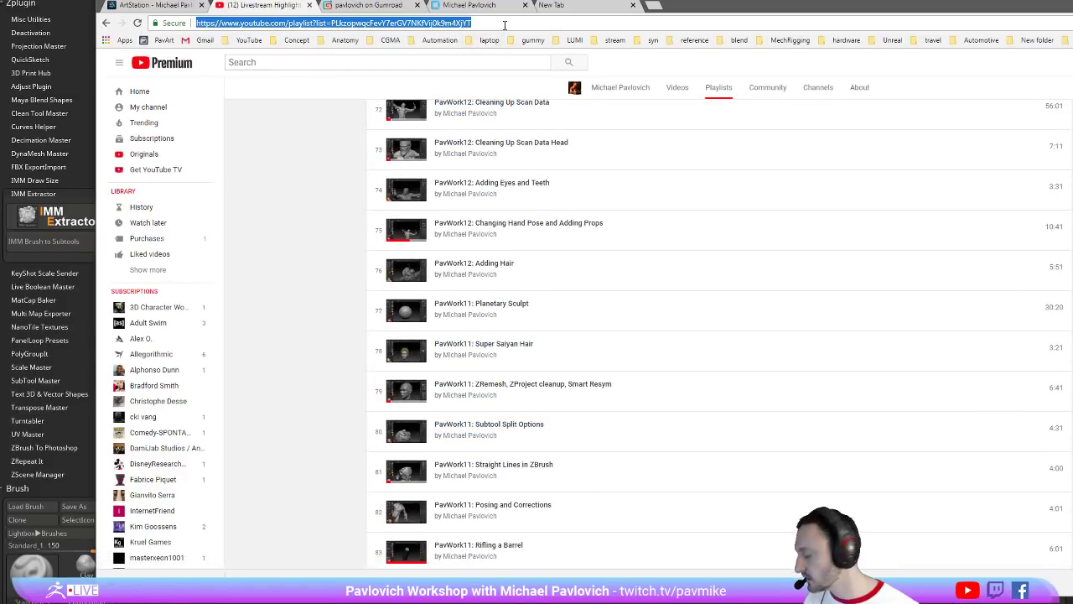
{"action": "key", "text": "alt+Tab"}
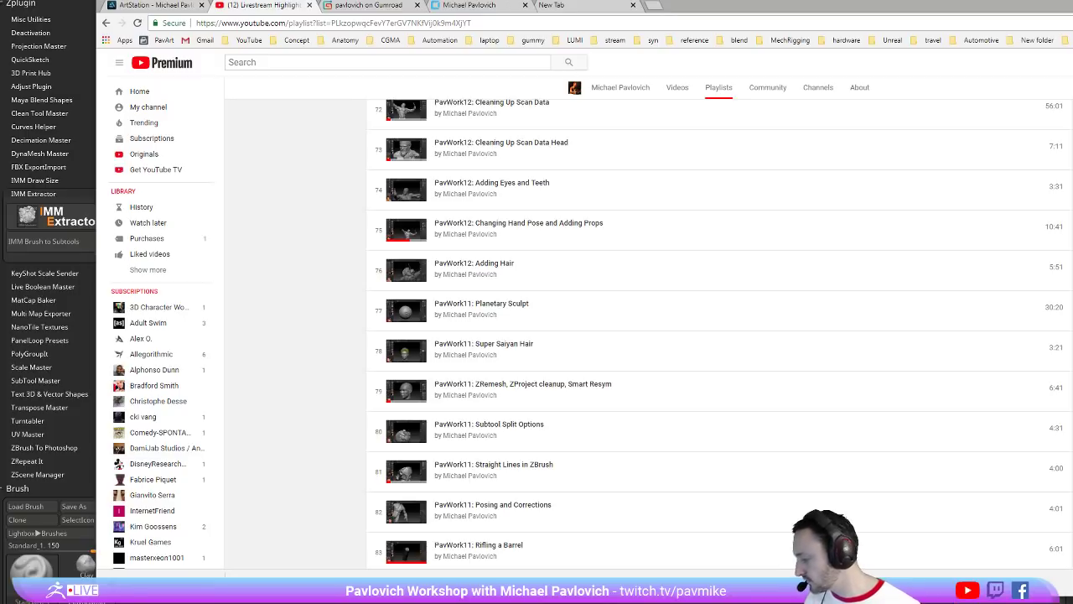
Look through the Livestream Highlights playlist's PavWork09 to Pavwork 28 videos for a relevant episode
{"action": "scroll", "coordinate": [352, 403], "scroll_direction": "down", "scroll_amount": 10}
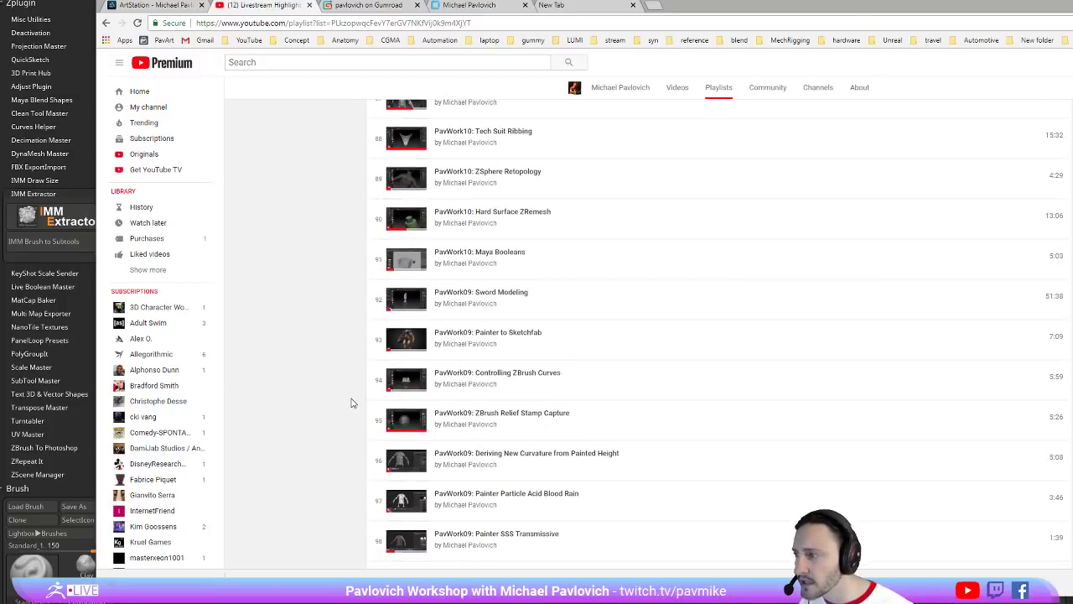
{"action": "scroll", "coordinate": [352, 403], "scroll_direction": "up", "scroll_amount": 8}
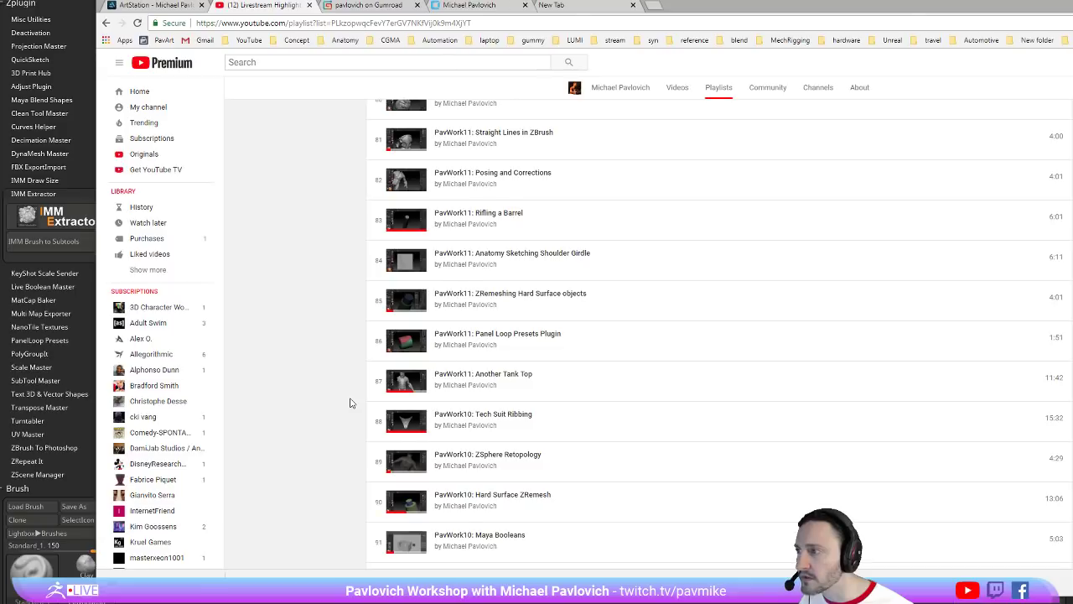
{"action": "scroll", "coordinate": [350, 402], "scroll_direction": "up", "scroll_amount": 7}
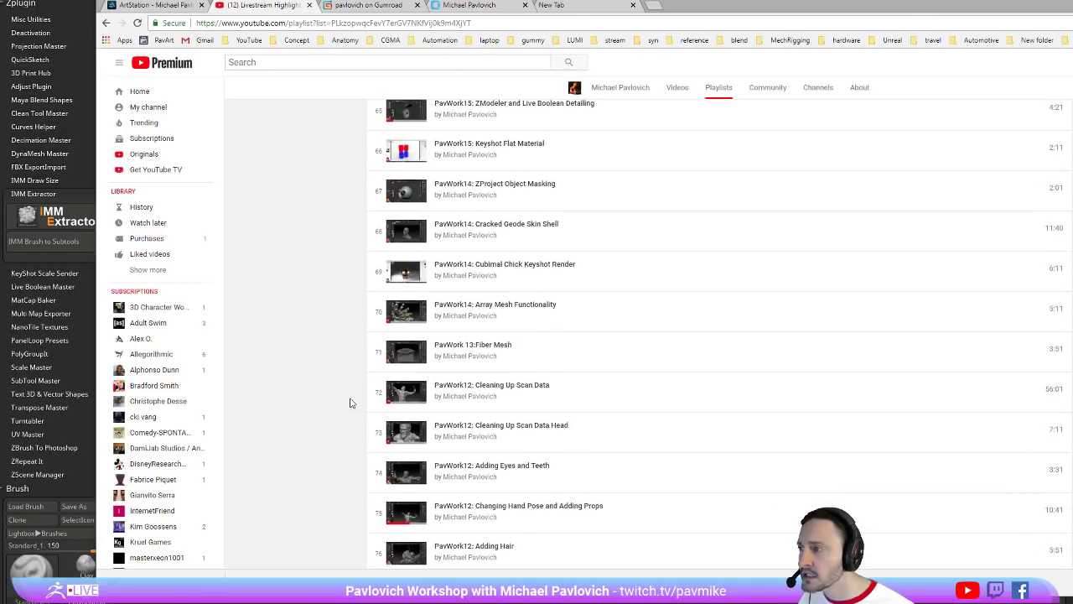
{"action": "scroll", "coordinate": [350, 402], "scroll_direction": "up", "scroll_amount": 6}
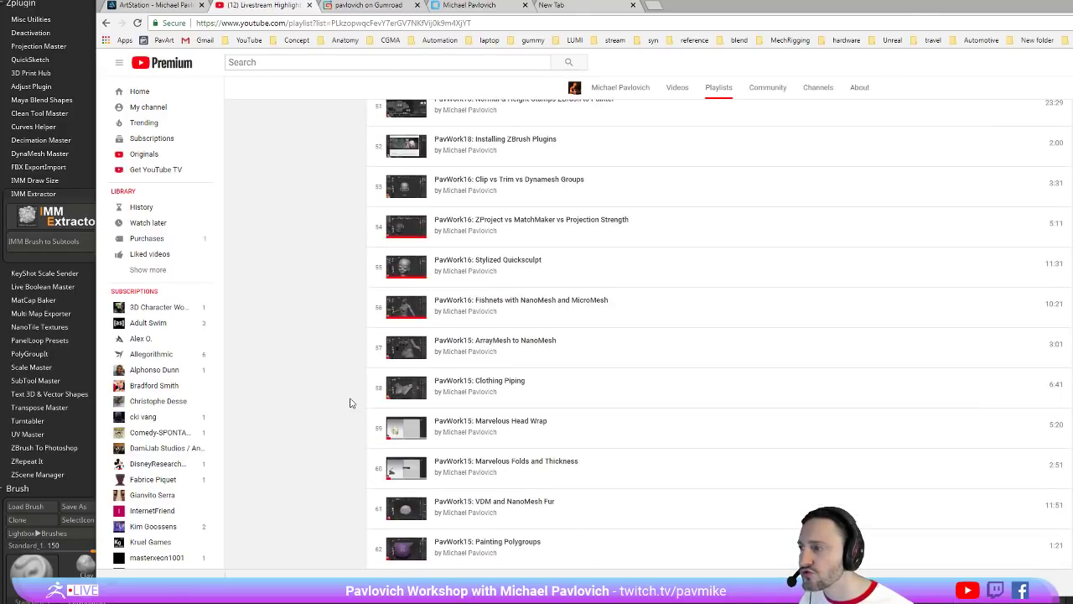
{"action": "scroll", "coordinate": [350, 402], "scroll_direction": "up", "scroll_amount": 2}
{"action": "scroll", "coordinate": [350, 402], "scroll_direction": "up", "scroll_amount": 4}
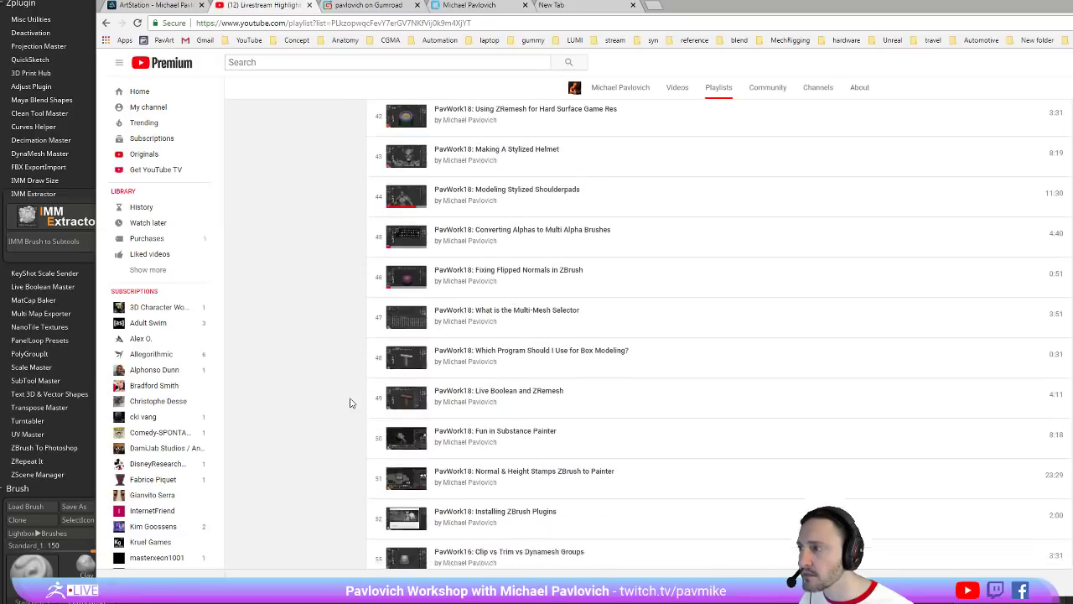
{"action": "scroll", "coordinate": [351, 402], "scroll_direction": "up", "scroll_amount": 4}
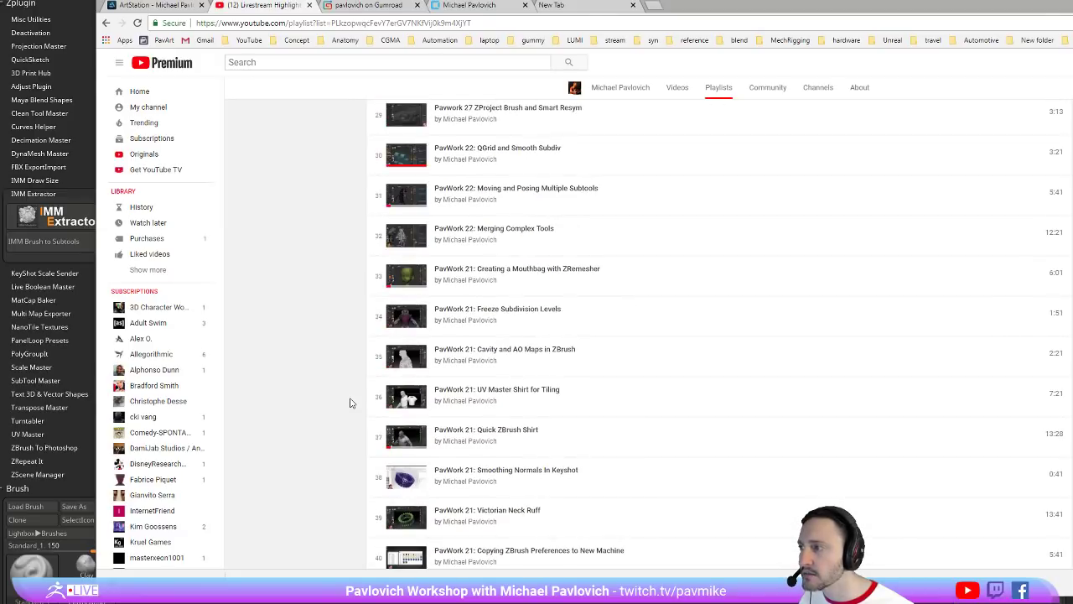
{"action": "scroll", "coordinate": [350, 402], "scroll_direction": "up", "scroll_amount": 4}
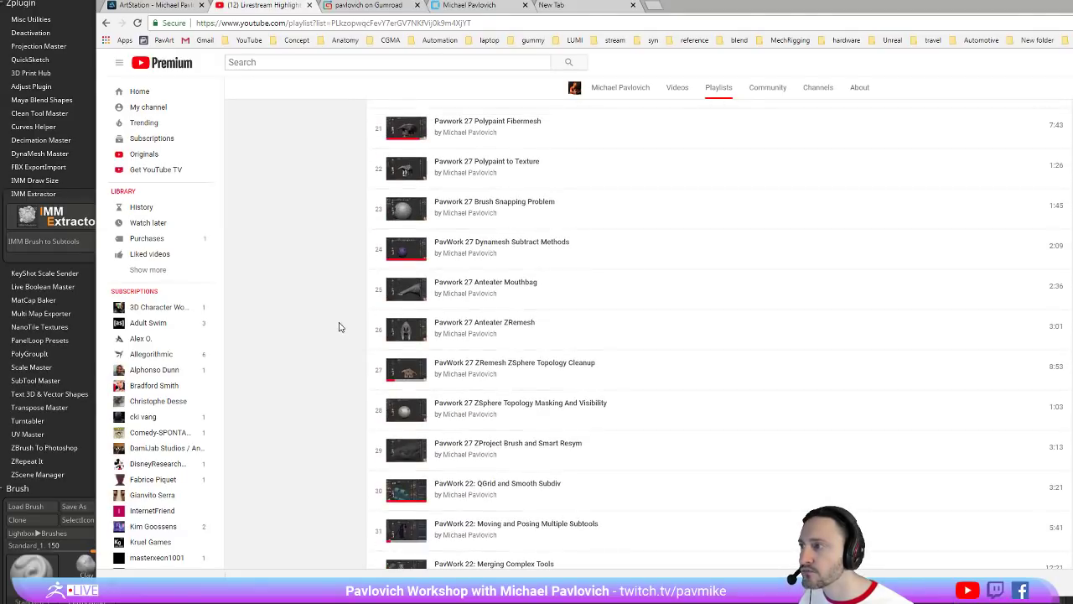
{"action": "scroll", "coordinate": [341, 327], "scroll_direction": "up", "scroll_amount": 3}
Return to the channel's playlists page, search the channel for "membrane", and open the video PavWork 04: Marvelous Membrane
{"action": "left_click", "coordinate": [107, 25]}
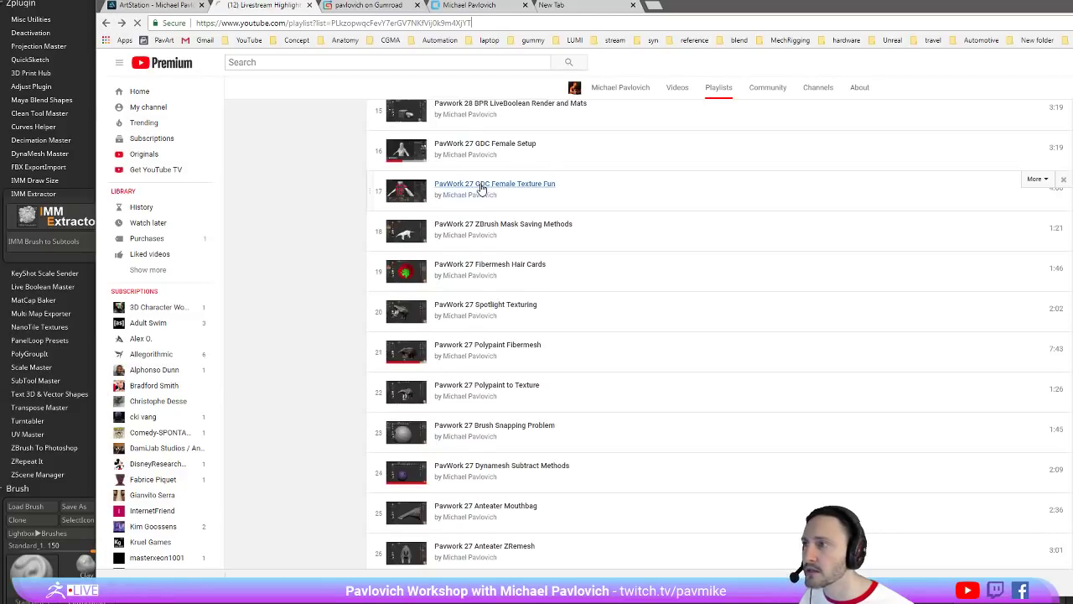
{"action": "scroll", "coordinate": [666, 227], "scroll_direction": "up", "scroll_amount": 4}
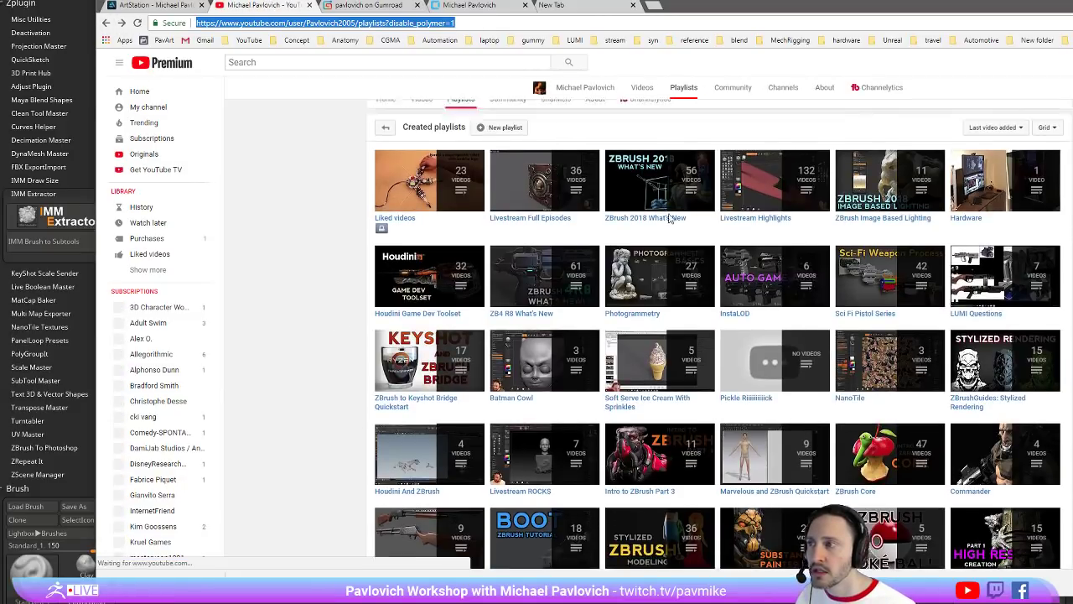
{"action": "left_click", "coordinate": [694, 270]}
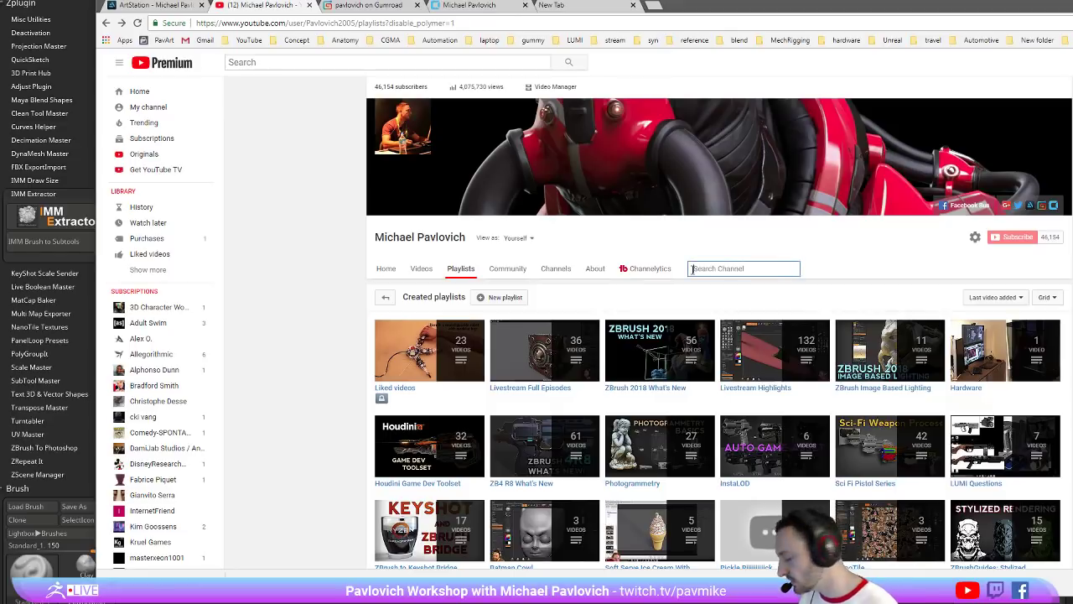
{"action": "key", "text": "Return"}
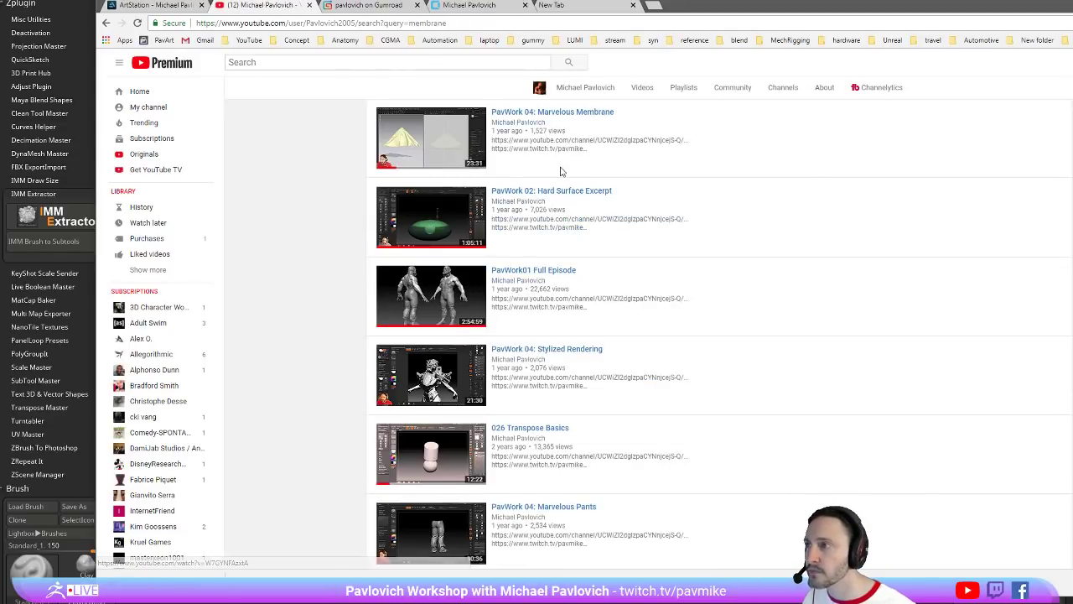
{"action": "left_click", "coordinate": [567, 118]}
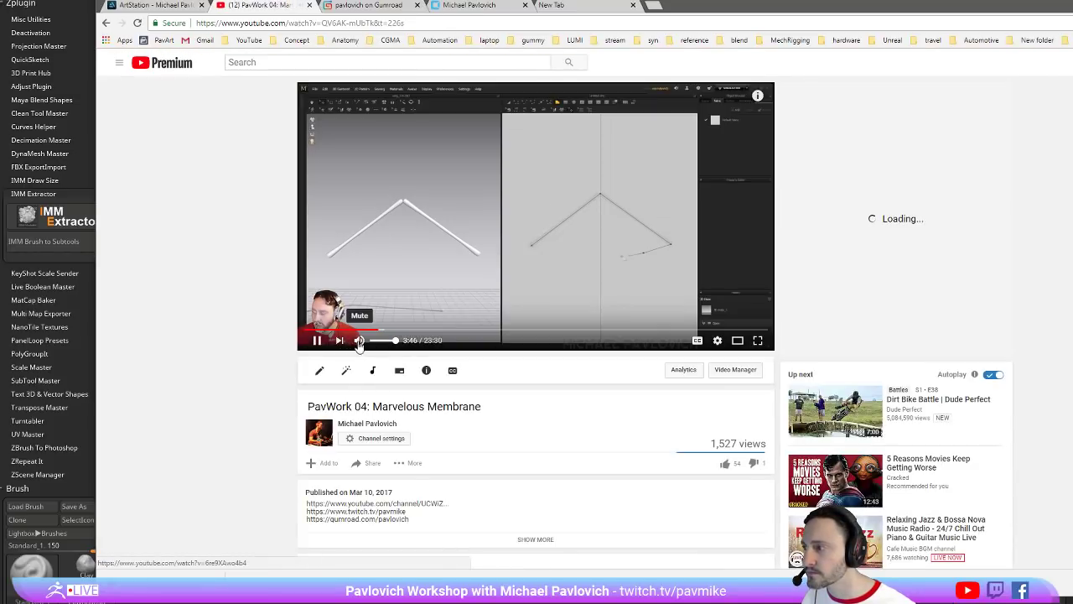
Mute the Marvelous Membrane video and skip through it to the ZBrush membrane part at about 14:34
{"action": "left_click", "coordinate": [359, 340]}
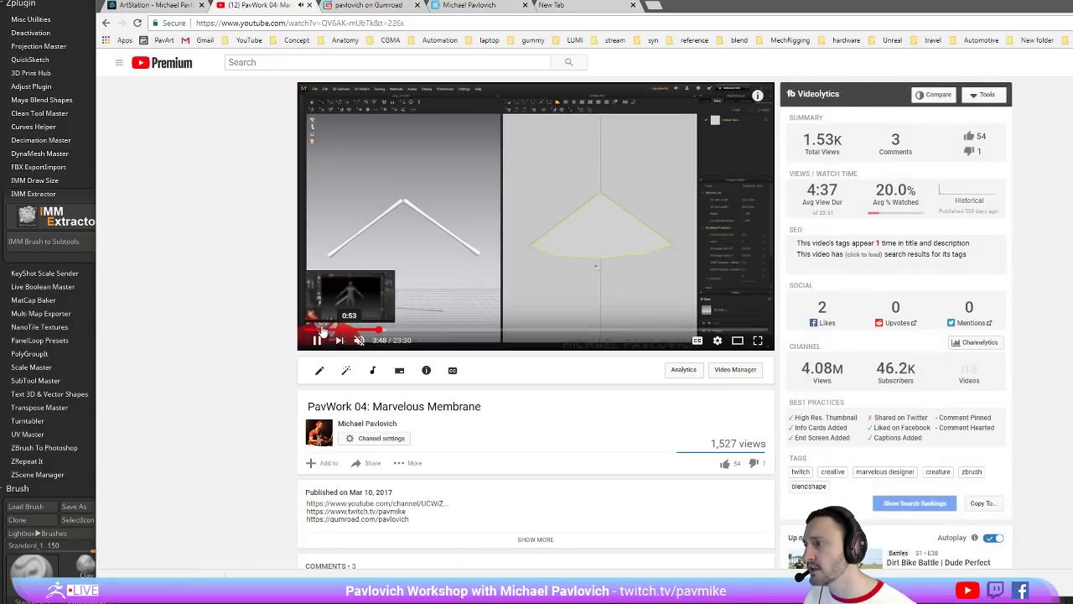
{"action": "left_click", "coordinate": [323, 330]}
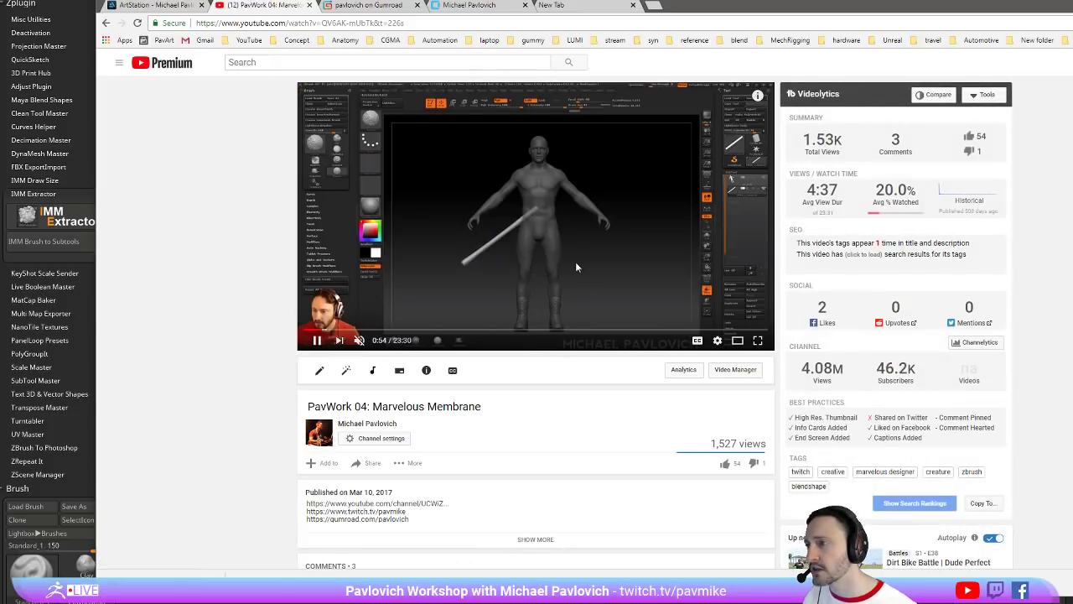
{"action": "left_click", "coordinate": [379, 330]}
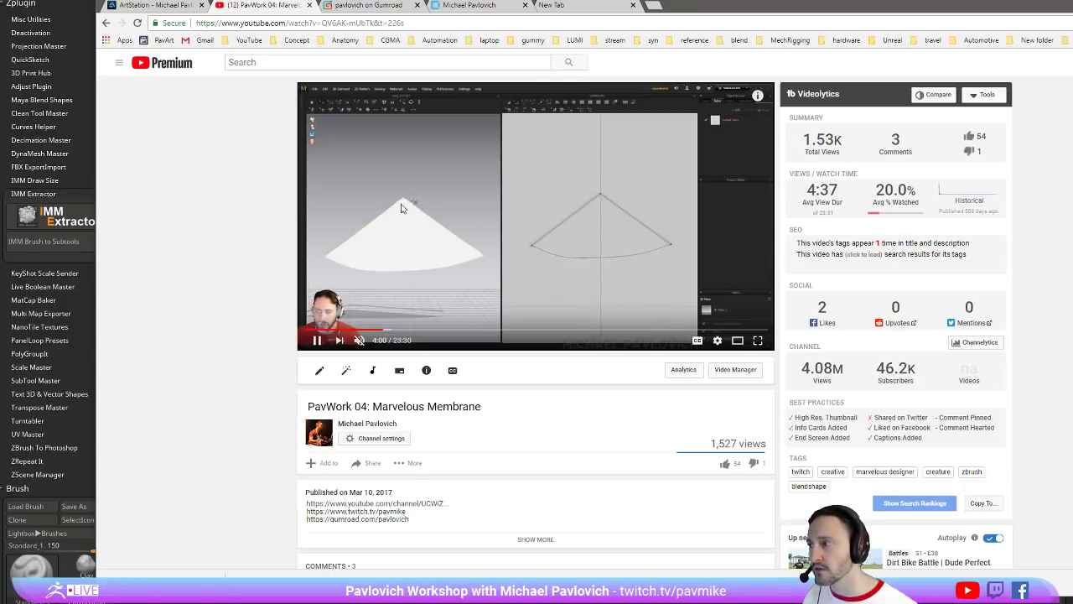
{"action": "left_click", "coordinate": [391, 332]}
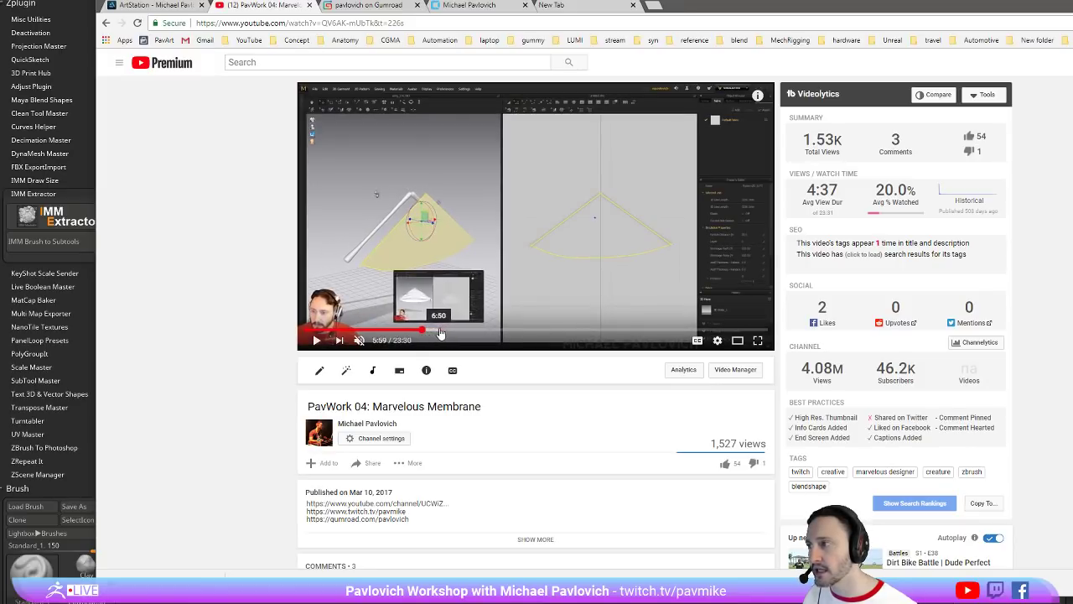
{"action": "left_click", "coordinate": [441, 332]}
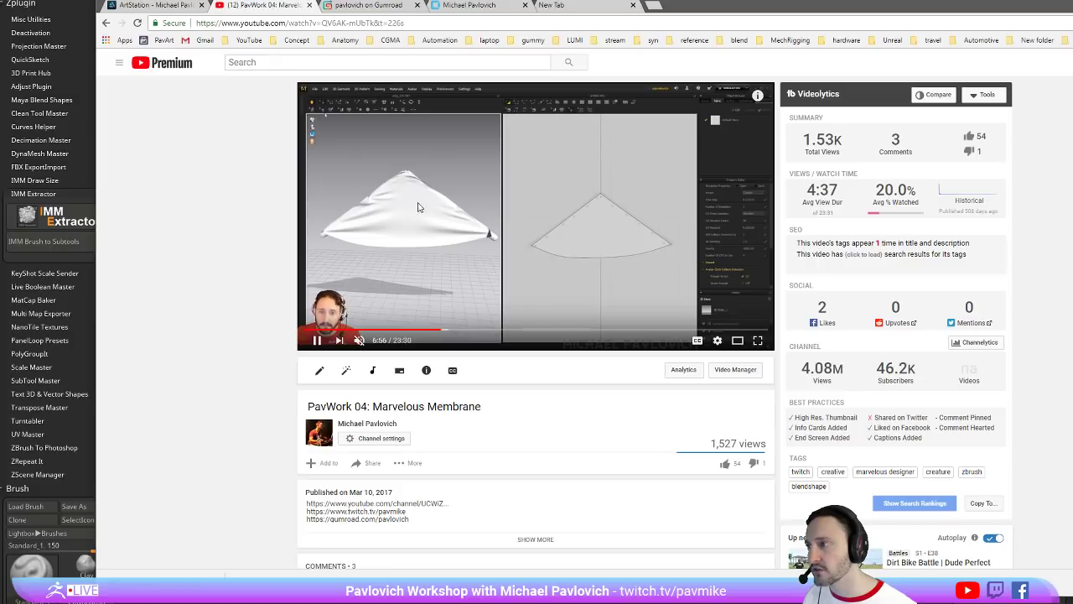
{"action": "left_click", "coordinate": [472, 330]}
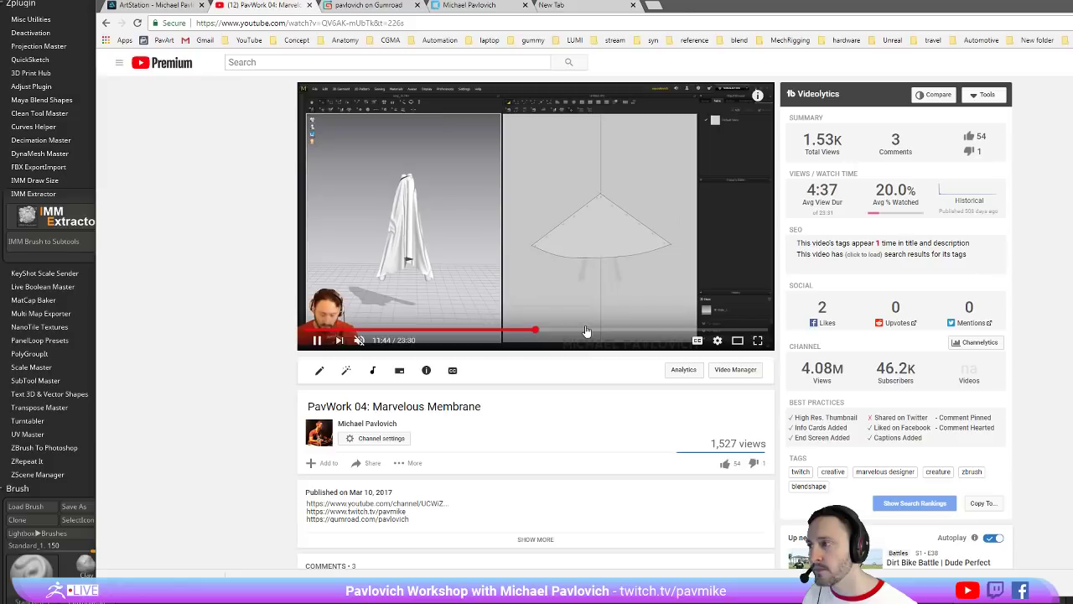
{"action": "left_click", "coordinate": [585, 332]}
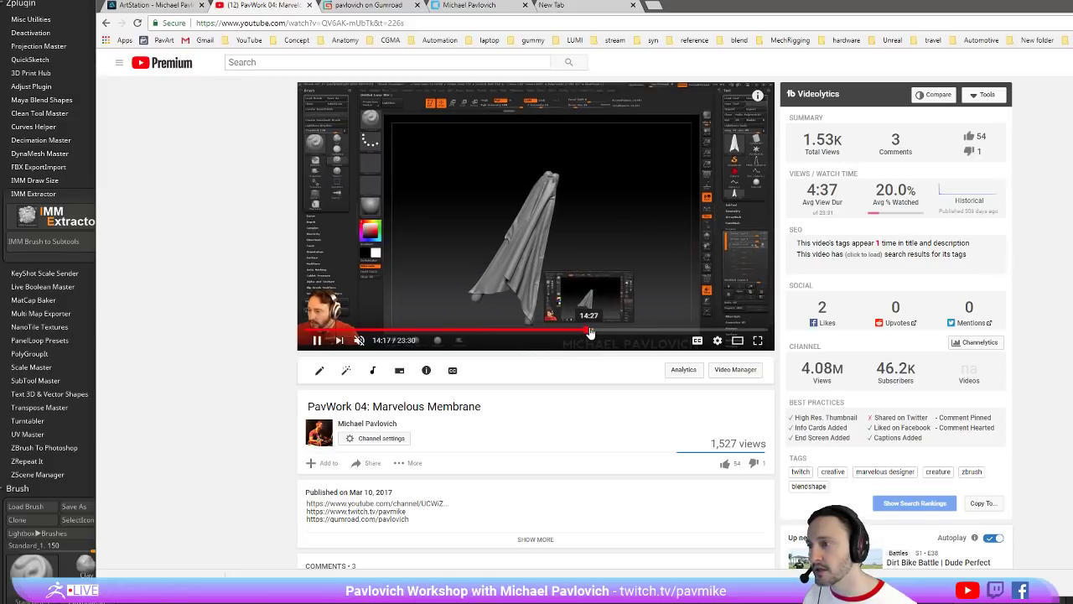
{"action": "left_click", "coordinate": [597, 332]}
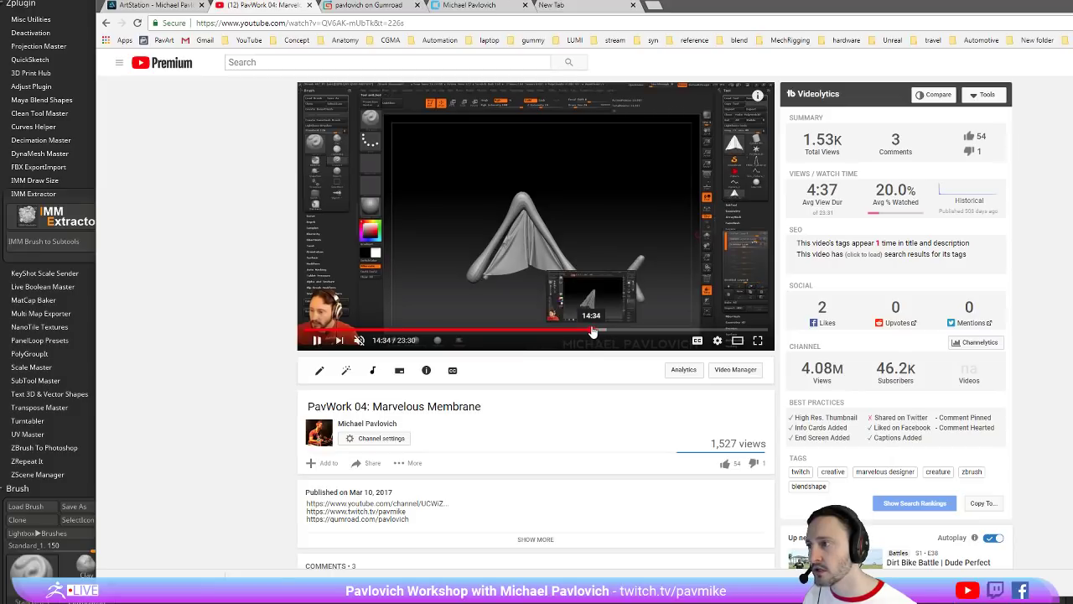
{"action": "left_click", "coordinate": [589, 330]}
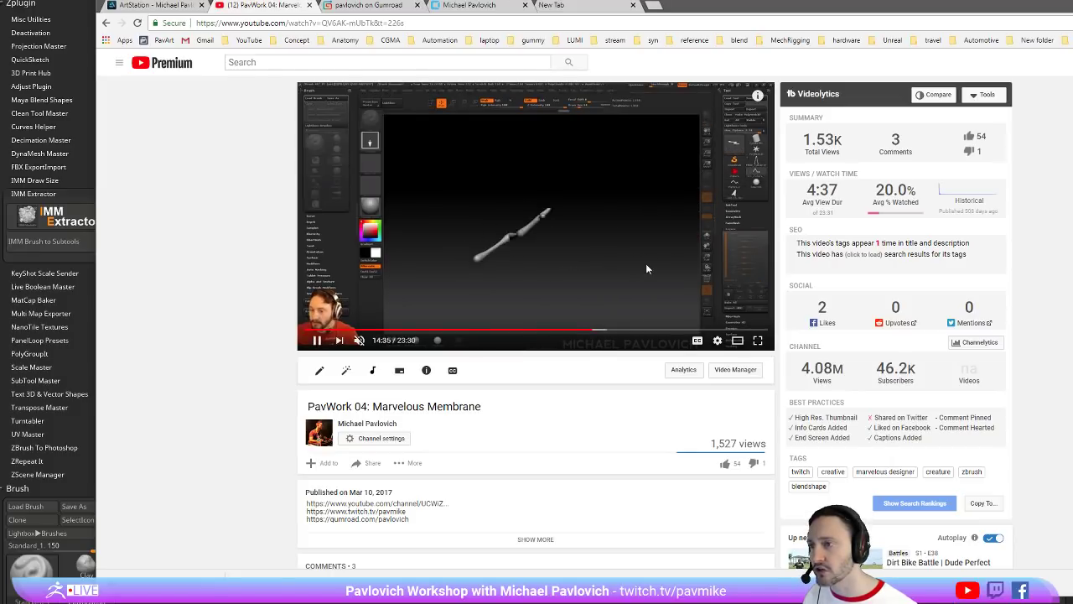
Enlarge the video player to theater mode and select the video's web address
{"action": "left_click", "coordinate": [737, 340]}
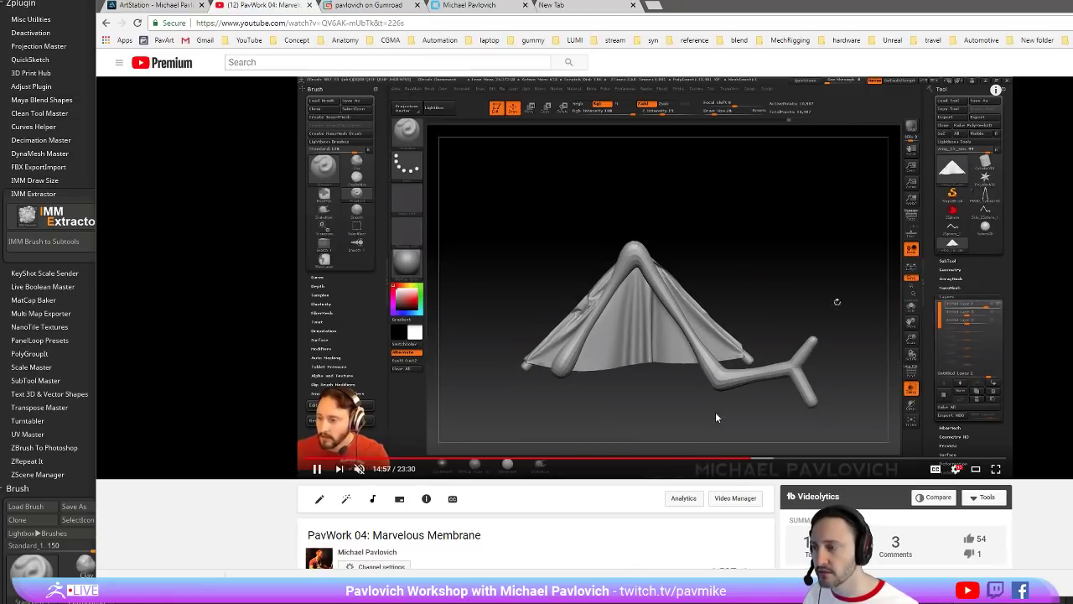
{"action": "left_click", "coordinate": [394, 23]}
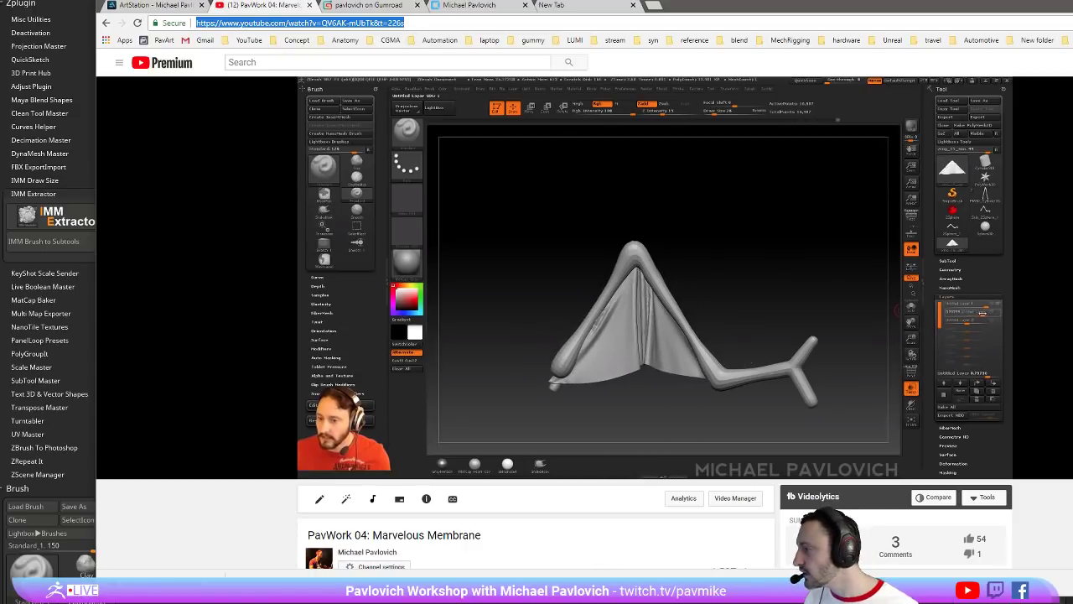
{"action": "key", "text": "alt+Tab"}
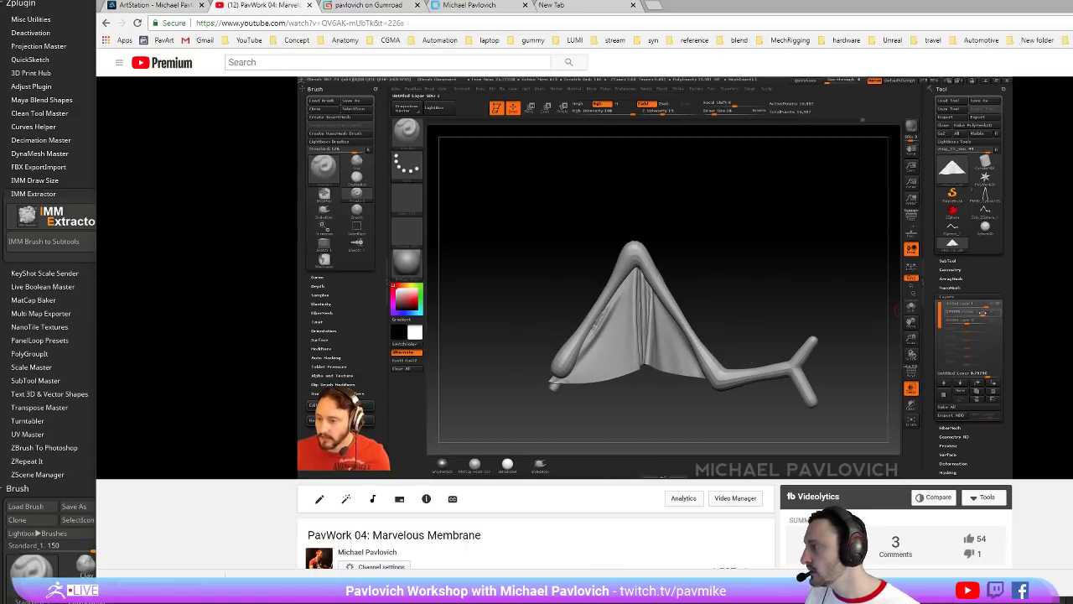
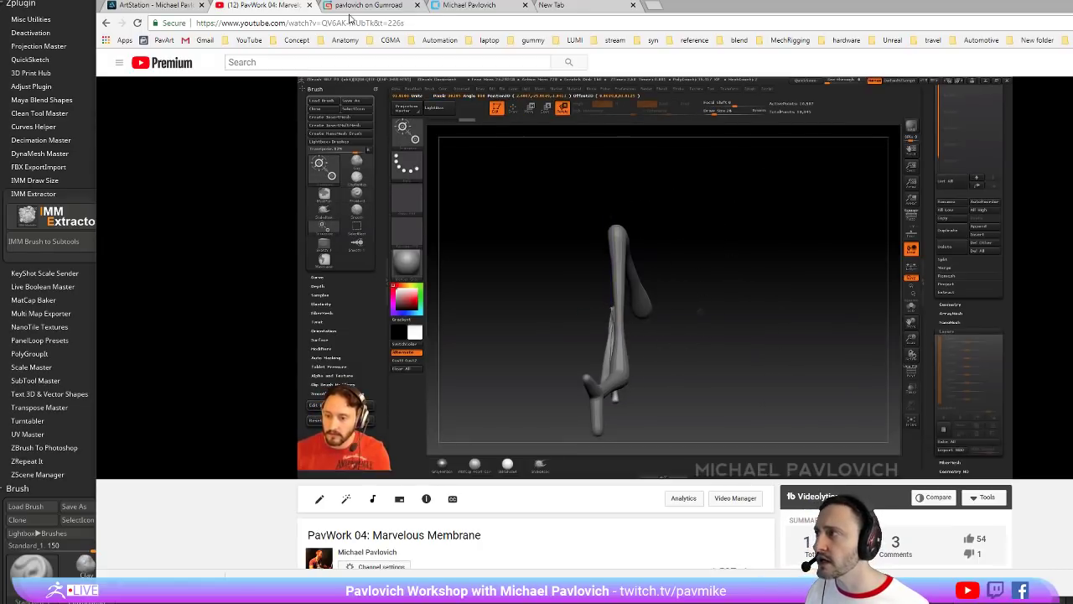
Return the browser to the channel search results, switch back to ZBrush, leave Edit mode and clear the canvas
{"action": "left_click", "coordinate": [107, 24]}
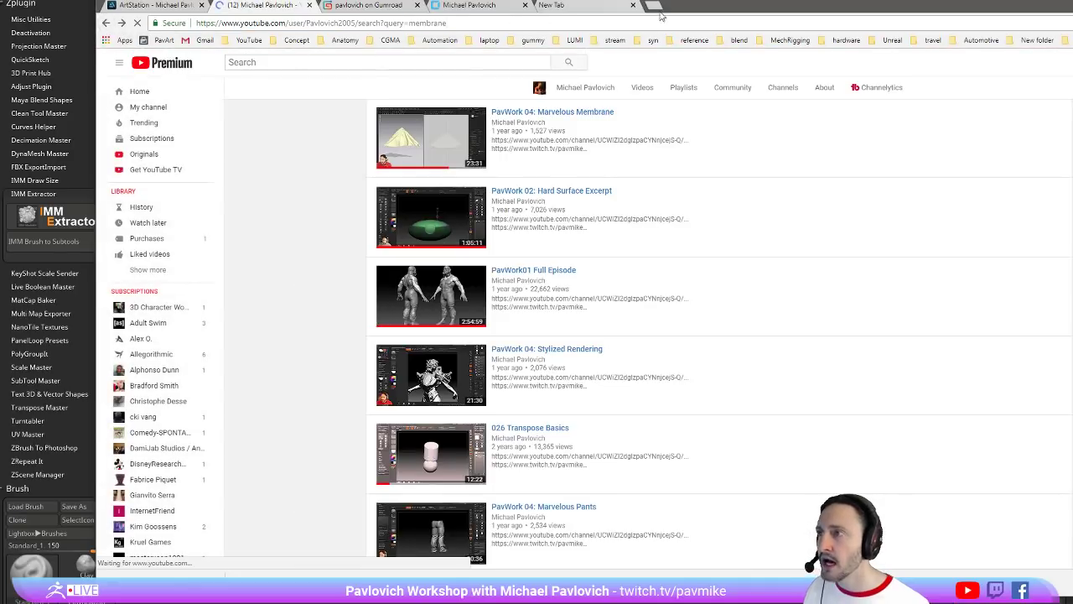
{"action": "left_click", "coordinate": [998, 3]}
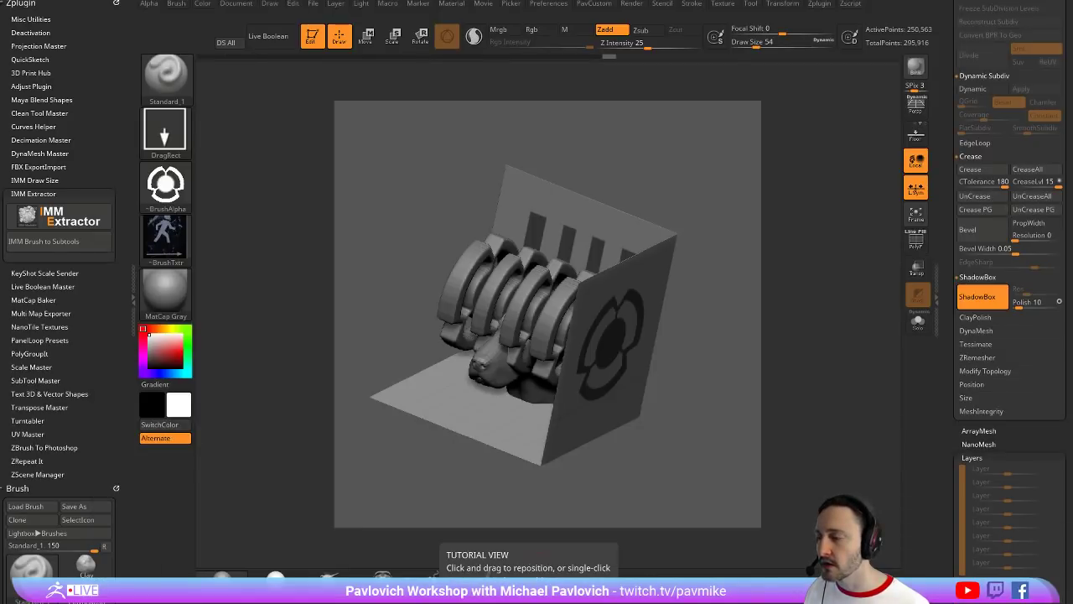
{"action": "left_click", "coordinate": [317, 32]}
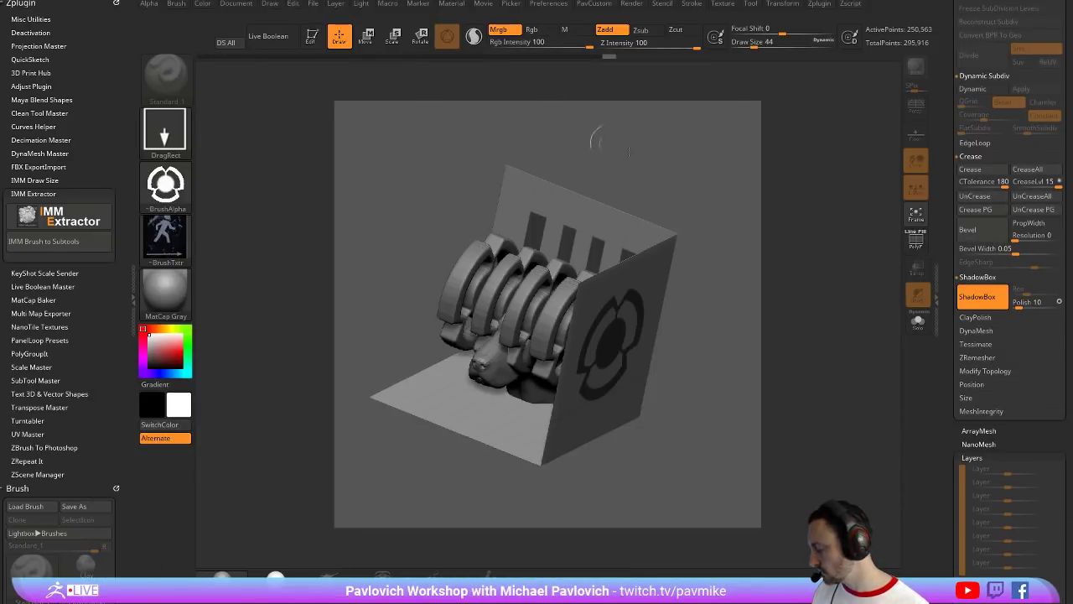
{"action": "key", "text": "ctrl+n"}
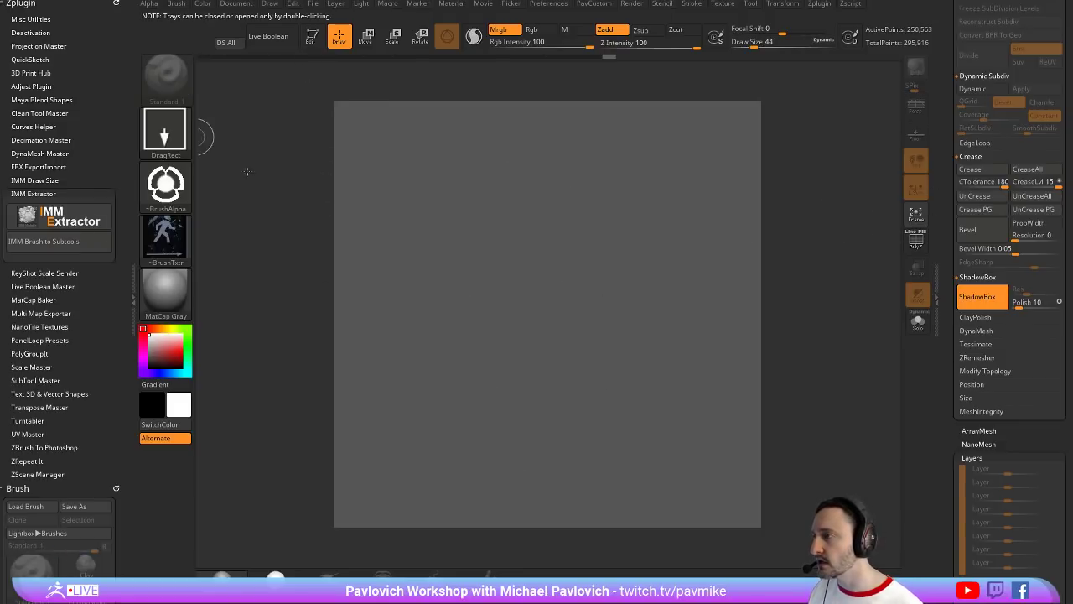
Create a new document that fills the workspace
{"action": "left_click", "coordinate": [163, 180]}
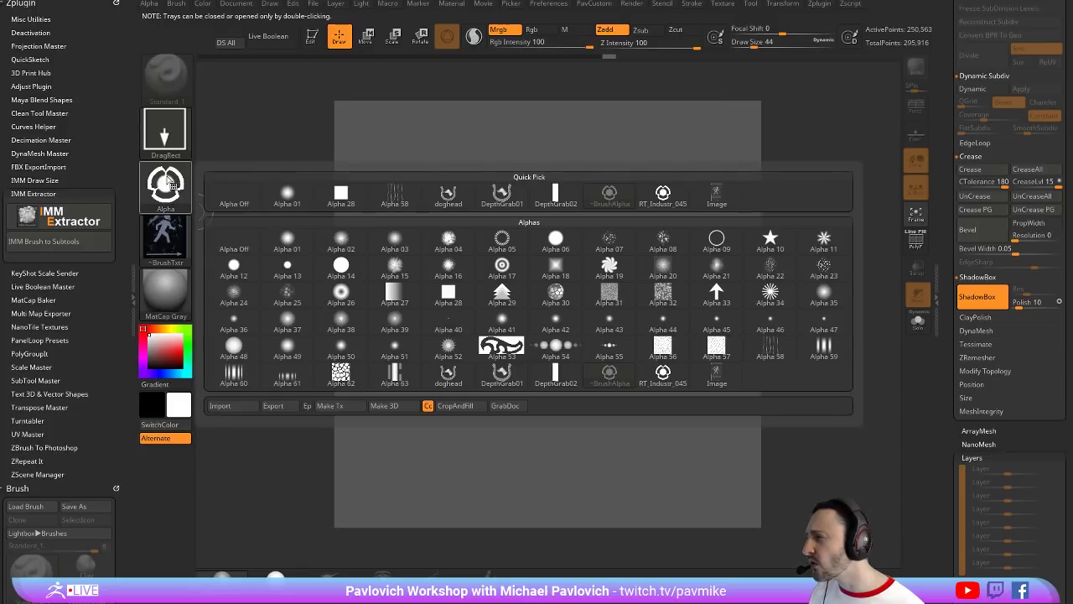
{"action": "left_click", "coordinate": [237, 5]}
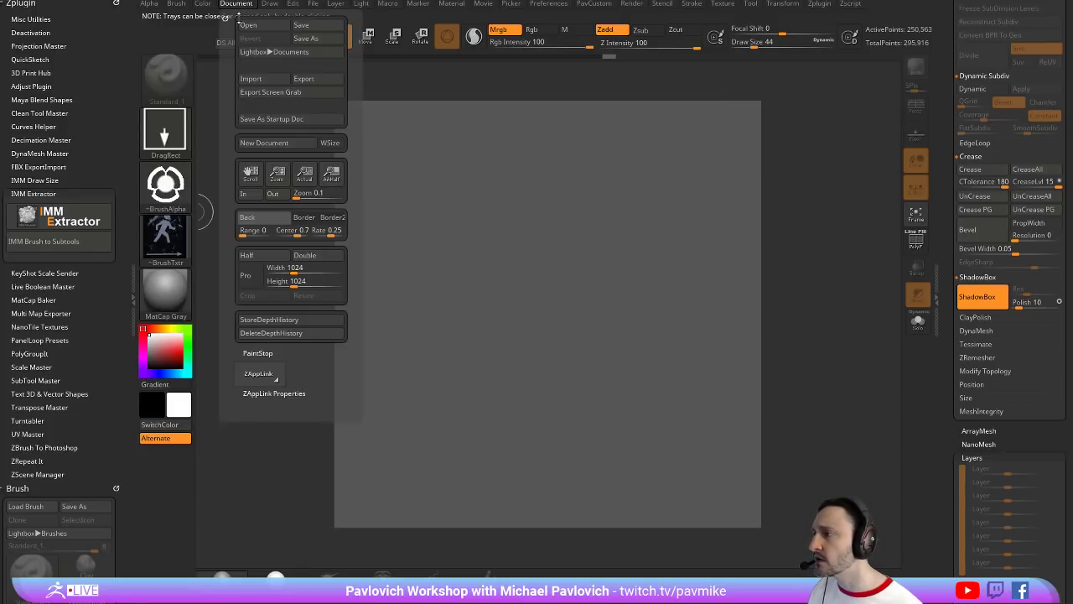
{"action": "left_click", "coordinate": [272, 142]}
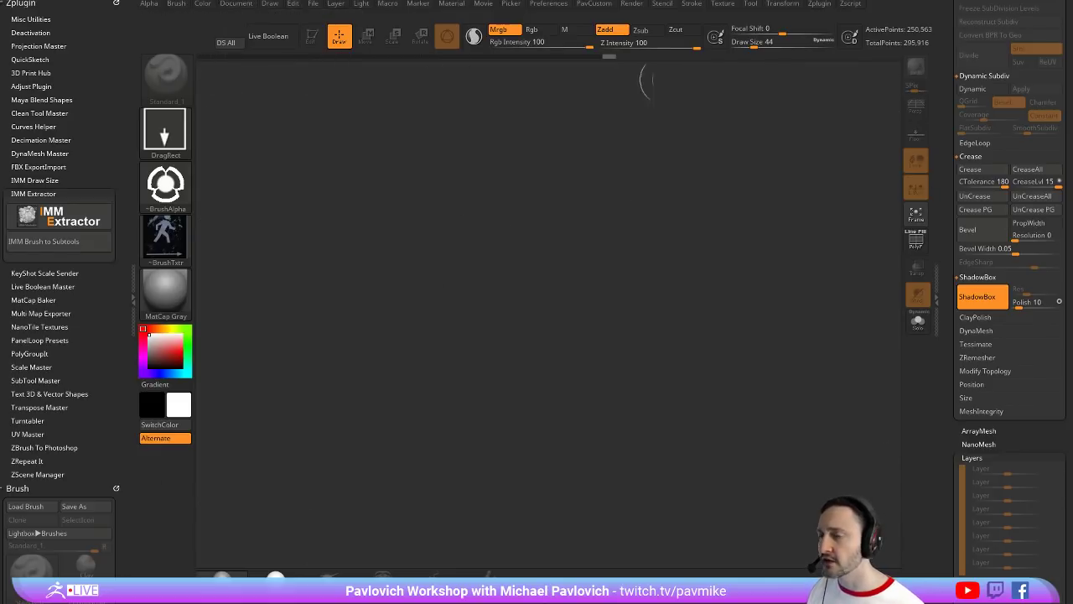
Load Dog.ZTL from the Lightbox tools, draw it on the canvas and enter Edit mode
{"action": "left_click_drag", "start_coordinate": [952, 111], "coordinate": [971, 475]}
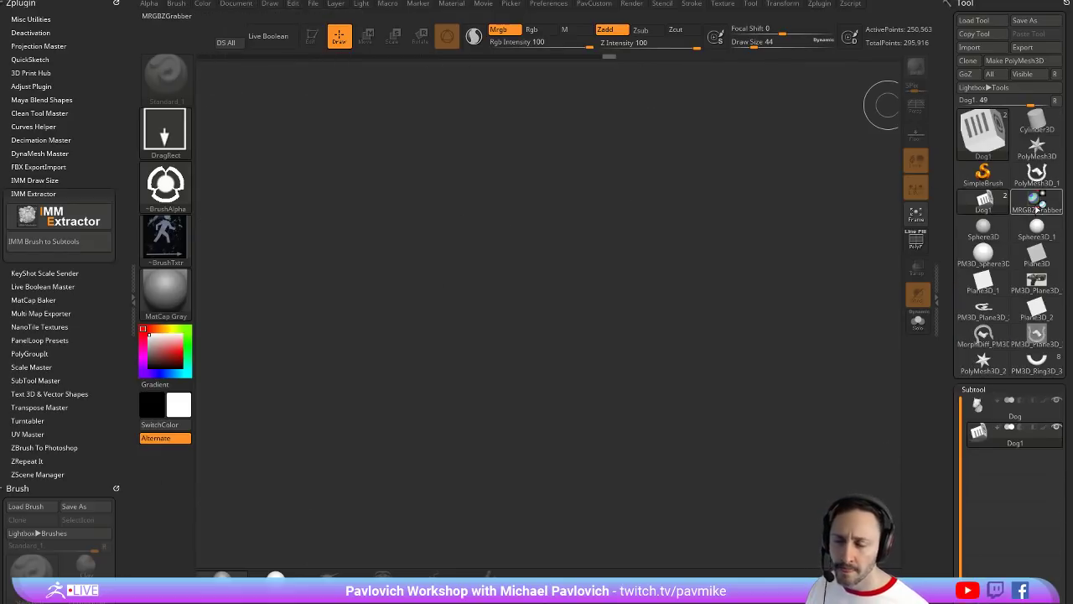
{"action": "mouse_move", "coordinate": [1034, 215]}
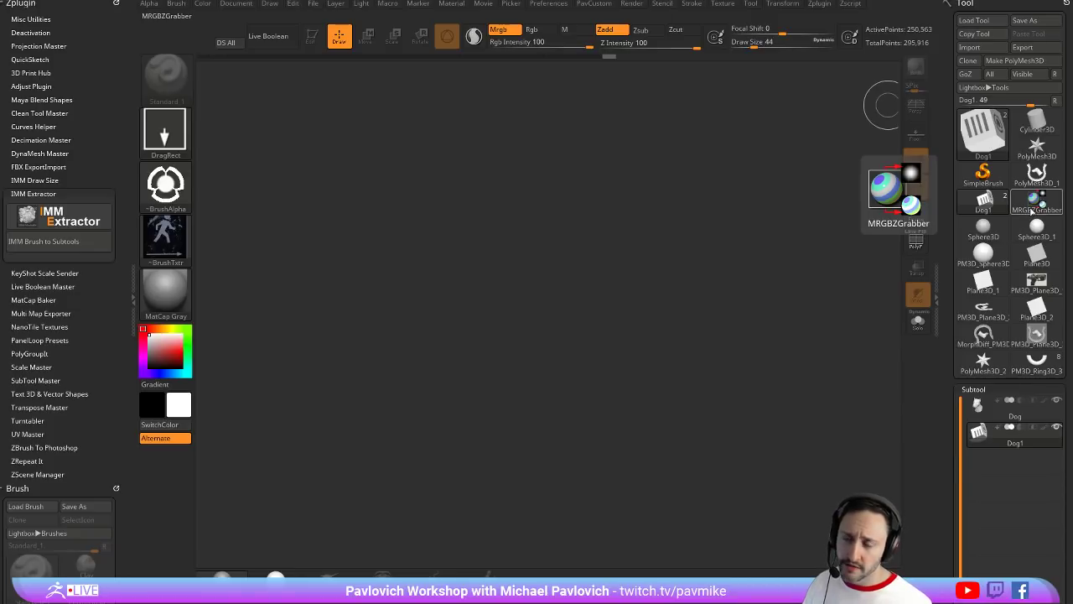
{"action": "key", "text": "comma"}
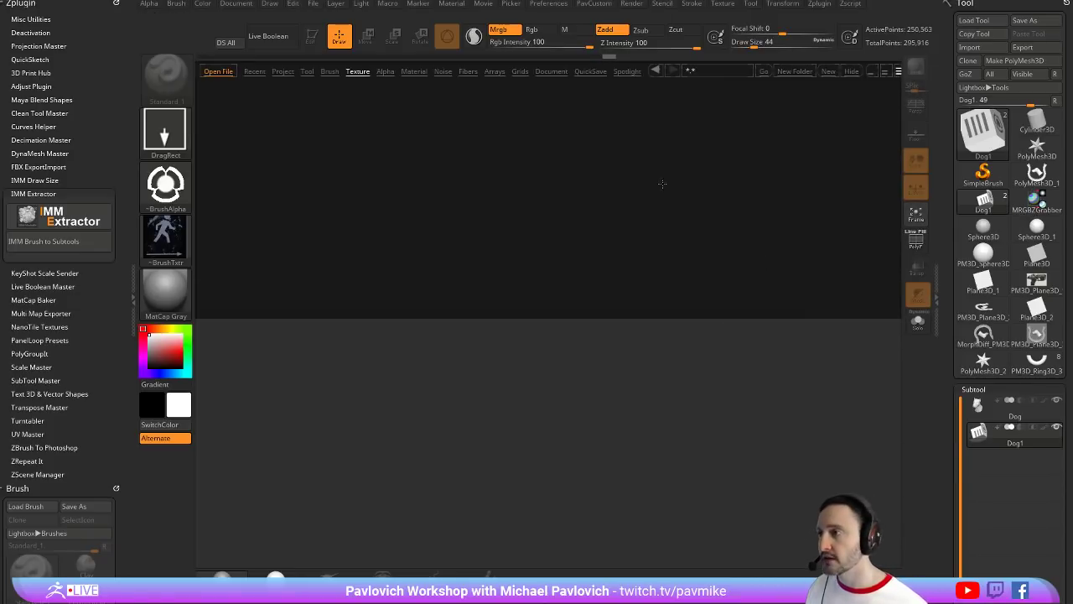
{"action": "left_click", "coordinate": [307, 72]}
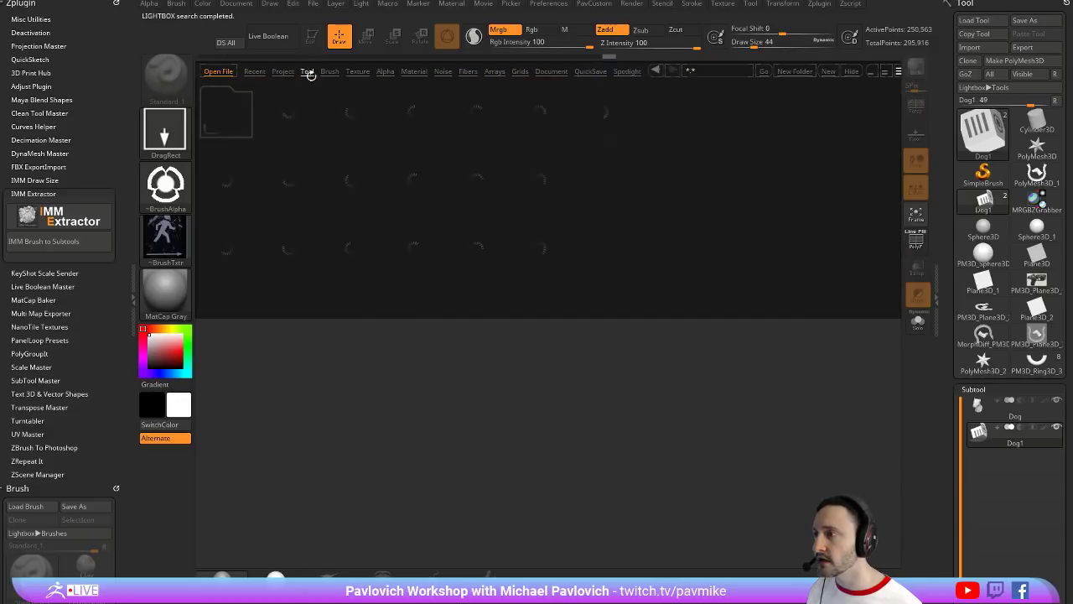
{"action": "double_click", "coordinate": [414, 191]}
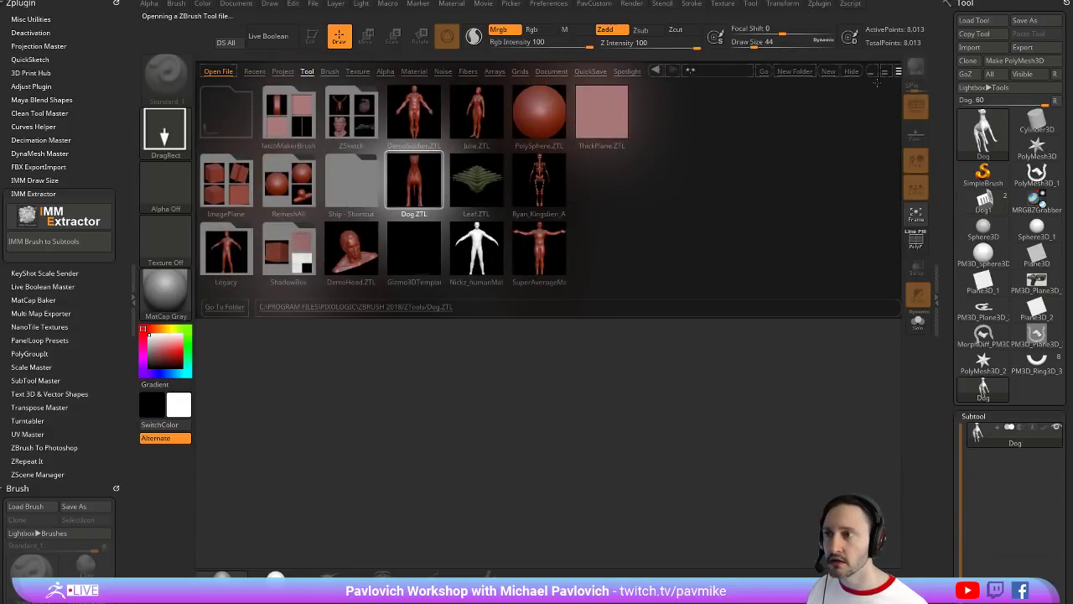
{"action": "left_click", "coordinate": [853, 72]}
{"action": "left_click_drag", "start_coordinate": [503, 313], "coordinate": [536, 370]}
{"action": "left_click", "coordinate": [312, 37]}
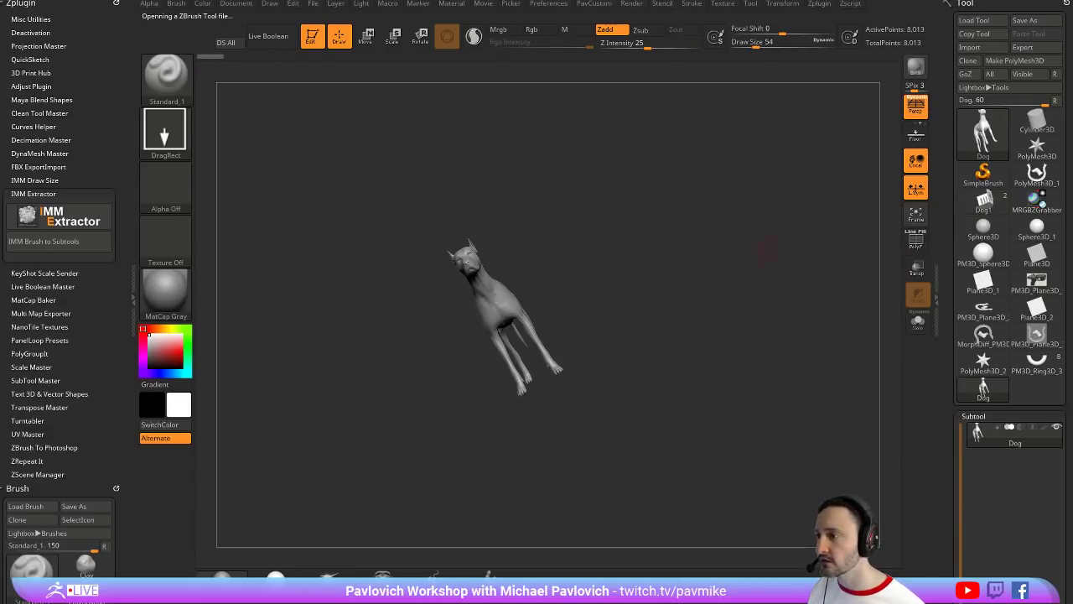
Turn off perspective for the dog model and orient it in a standing three-quarter view
{"action": "right_click_drag", "start_coordinate": [766, 251], "coordinate": [757, 281], "text": "shift"}
{"action": "right_click_drag", "start_coordinate": [757, 280], "coordinate": [779, 282]}
{"action": "left_click", "coordinate": [915, 107]}
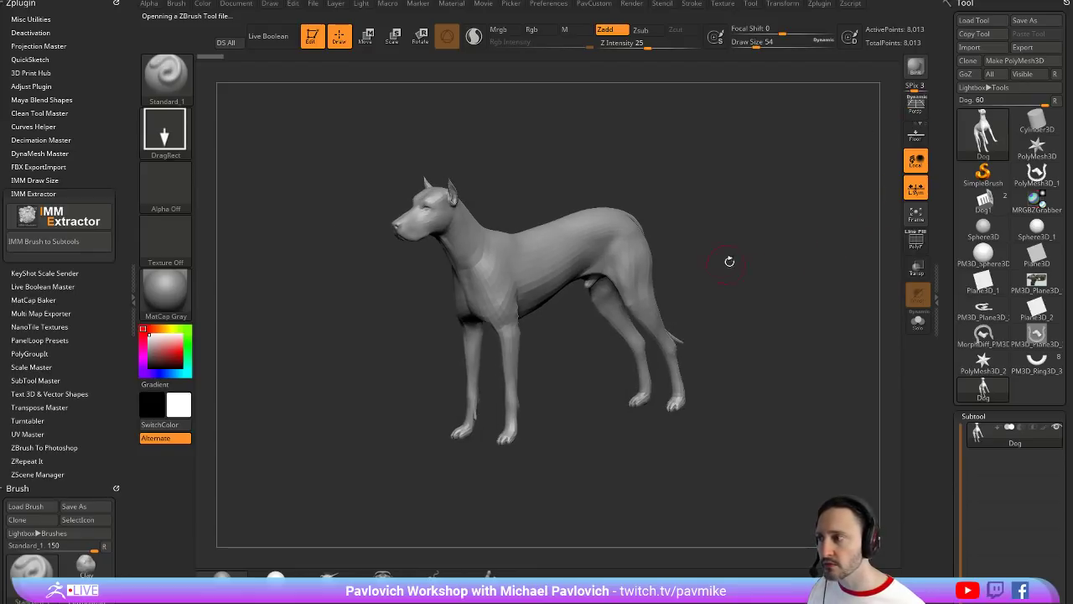
{"action": "mouse_move", "coordinate": [729, 262]}
{"action": "left_mouse_down"}
{"action": "mouse_move", "coordinate": [757, 239]}
{"action": "mouse_move", "coordinate": [788, 247]}
{"action": "mouse_move", "coordinate": [769, 241]}
{"action": "left_mouse_up"}
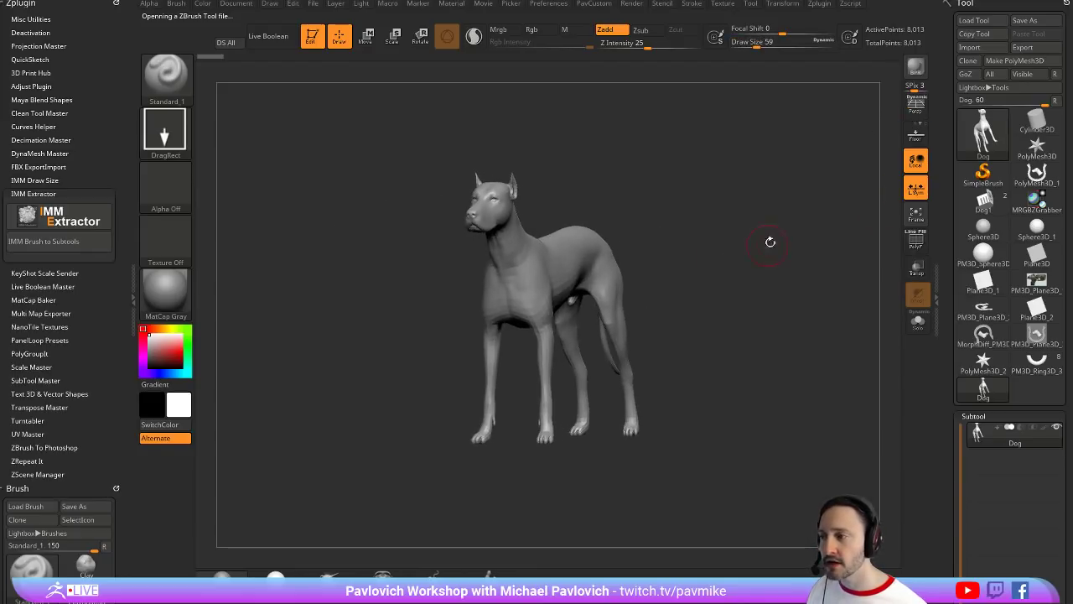
{"action": "left_click_drag", "start_coordinate": [952, 267], "coordinate": [948, 190]}
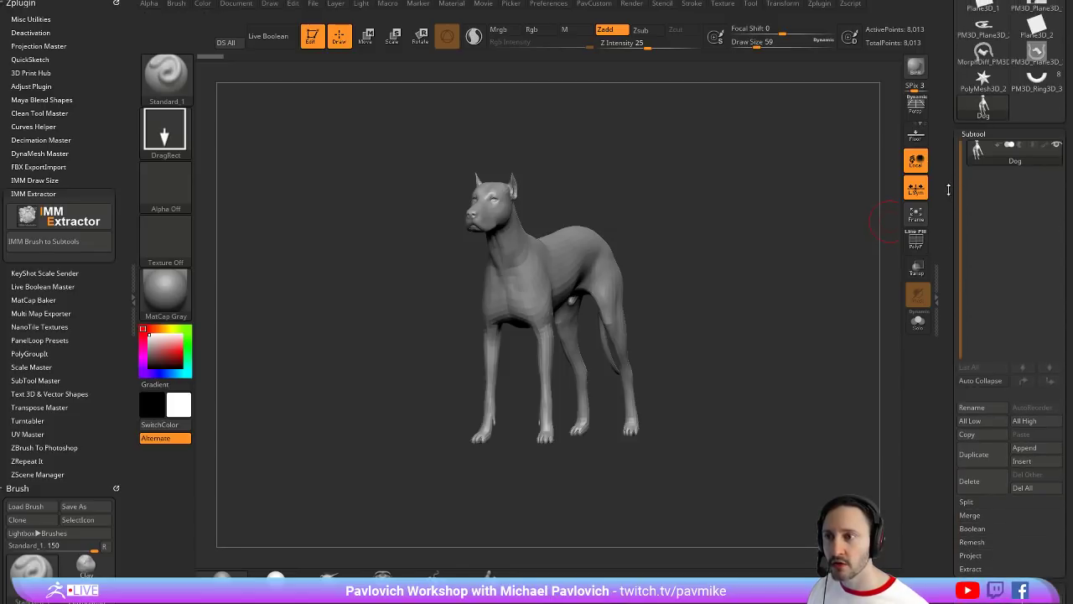
{"action": "left_click_drag", "start_coordinate": [948, 263], "coordinate": [938, 377]}
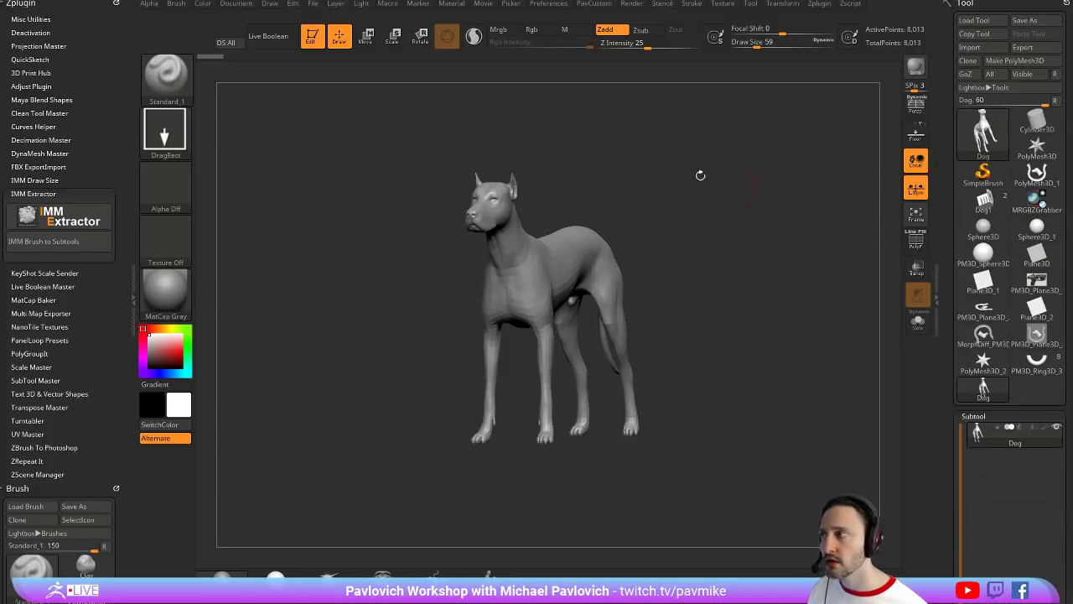
Clear the dog from the canvas, draw a ZSphere in its place and make it editable
{"action": "left_click", "coordinate": [313, 40]}
{"action": "key", "text": "ctrl+n"}
{"action": "left_click", "coordinate": [984, 175]}
{"action": "left_click", "coordinate": [994, 132]}
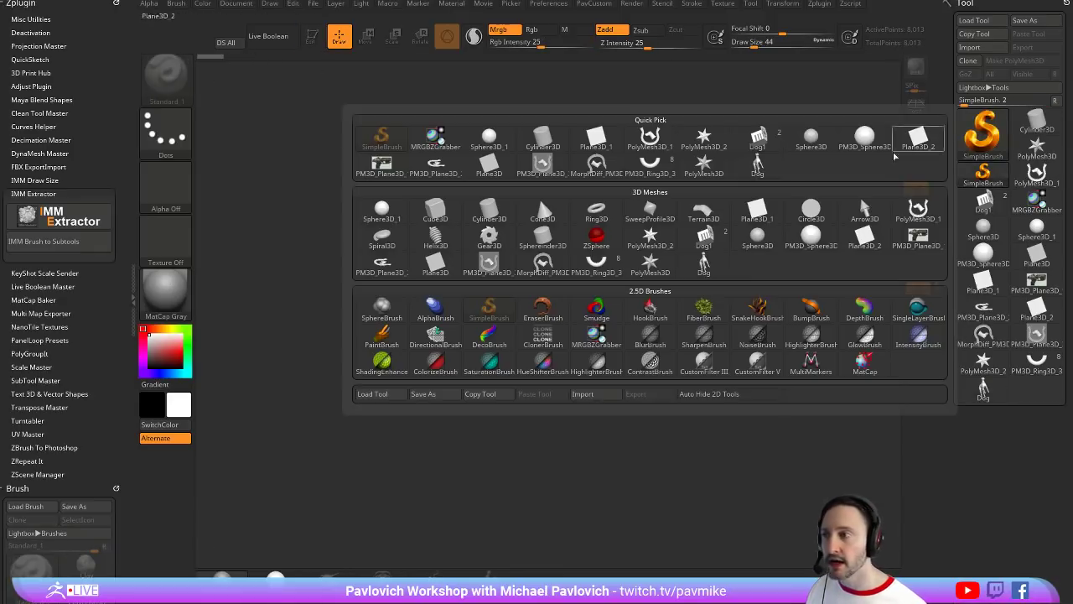
{"action": "left_click", "coordinate": [591, 243]}
{"action": "left_click_drag", "start_coordinate": [527, 362], "coordinate": [562, 369]}
{"action": "left_click", "coordinate": [311, 35]}
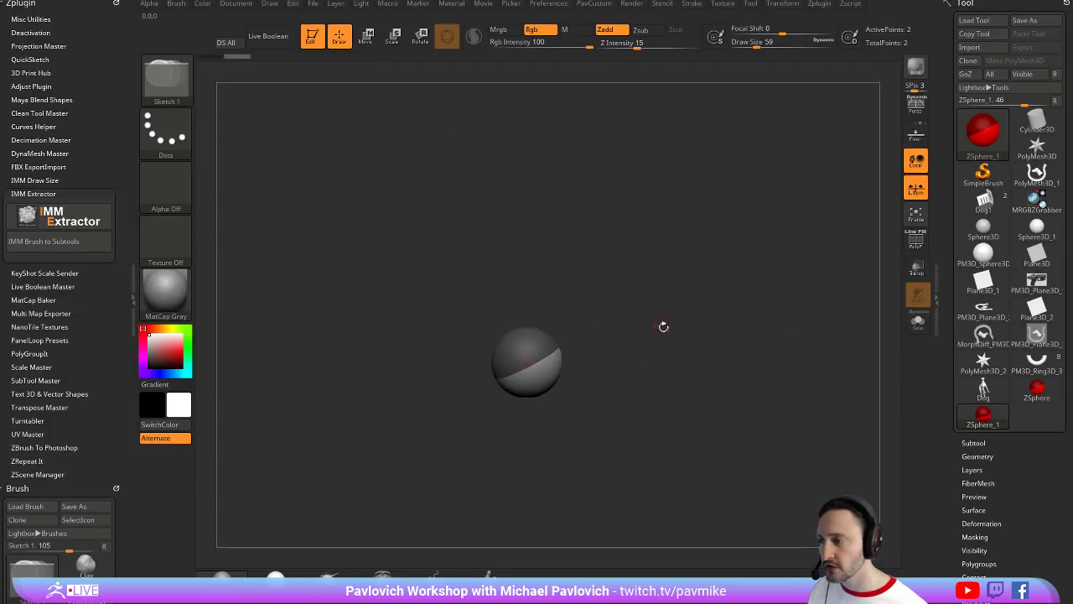
Select the Dog model as the rigging mesh for the ZSphere
{"action": "left_click_drag", "start_coordinate": [663, 325], "coordinate": [667, 339], "text": "shift"}
{"action": "left_click_drag", "start_coordinate": [944, 388], "coordinate": [946, 258]}
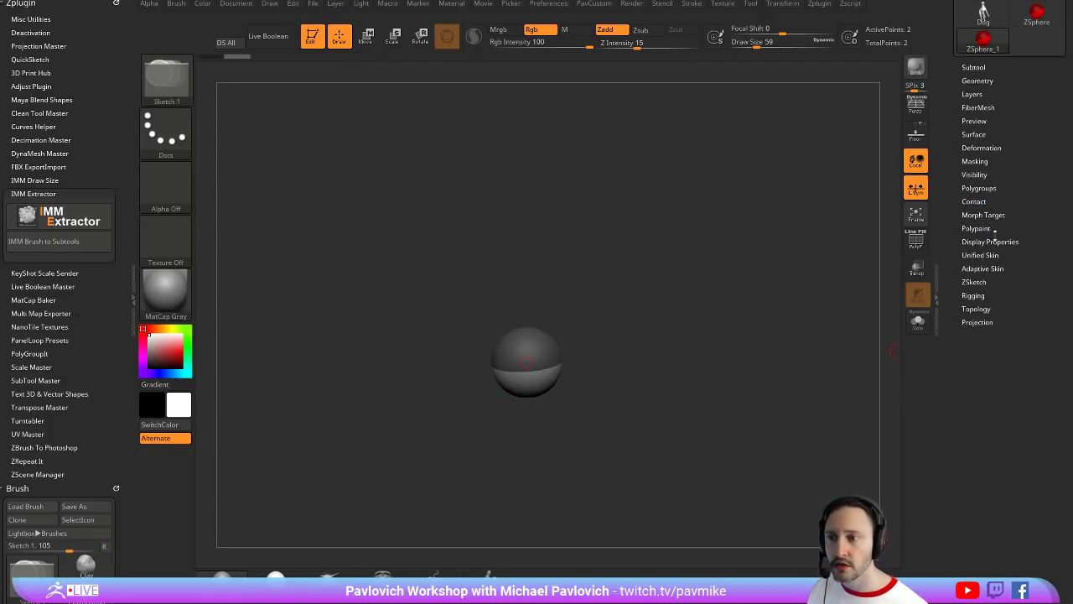
{"action": "left_click", "coordinate": [973, 295]}
{"action": "left_click", "coordinate": [977, 294]}
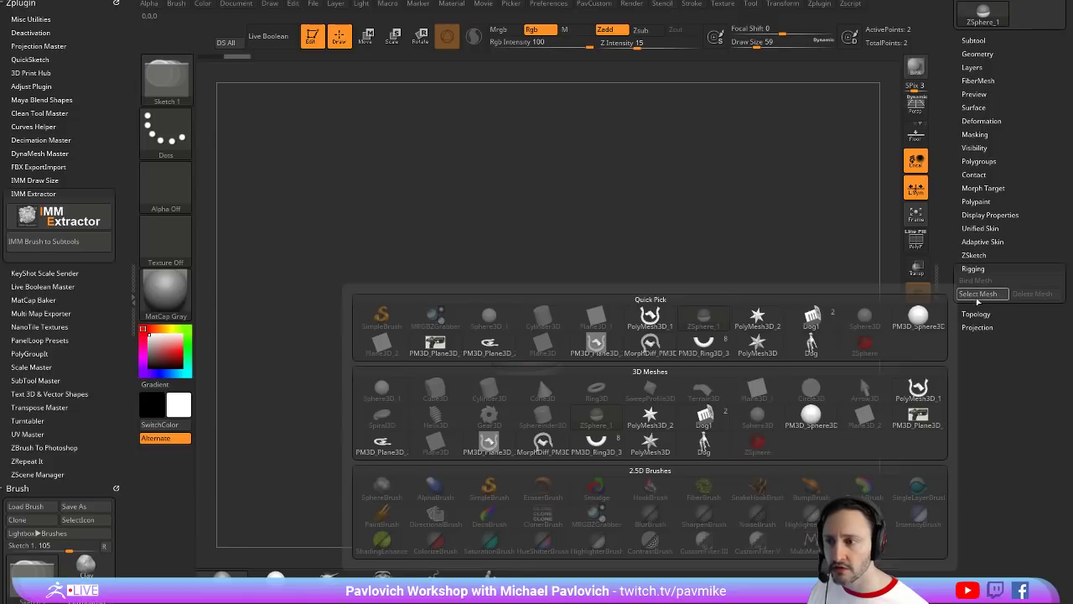
{"action": "left_click", "coordinate": [977, 295]}
{"action": "left_click", "coordinate": [811, 346]}
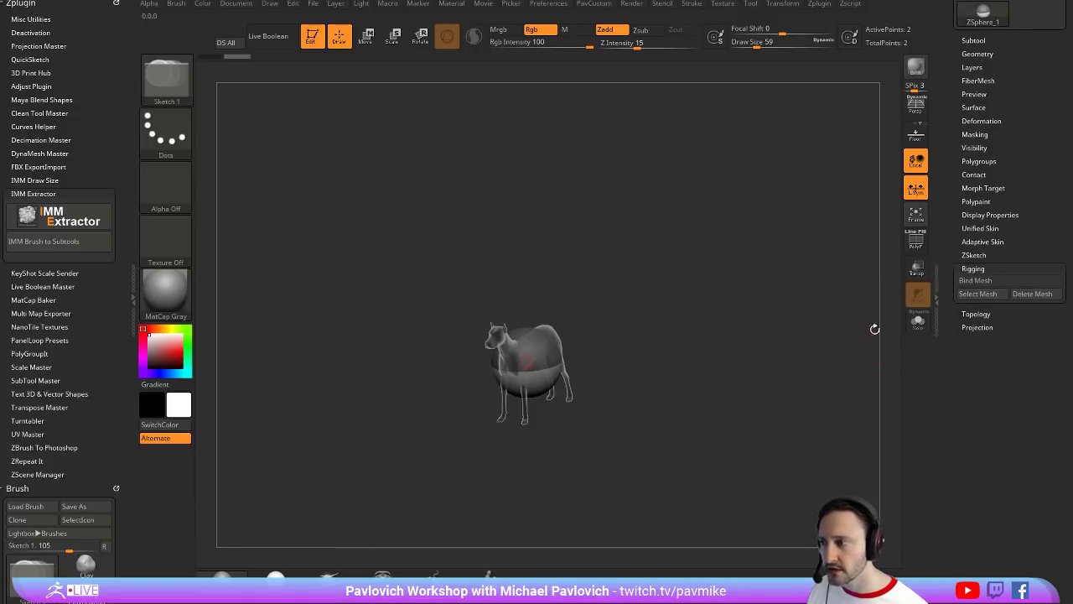
Scale the root ZSphere down and move it toward the dog's hindquarters
{"action": "mouse_move", "coordinate": [753, 278]}
{"action": "left_mouse_down", "text": "shift"}
{"action": "mouse_move", "coordinate": [751, 315]}
{"action": "mouse_move", "coordinate": [772, 258]}
{"action": "mouse_move", "coordinate": [743, 296]}
{"action": "left_mouse_up", "text": "shift"}
{"action": "key", "text": "e"}
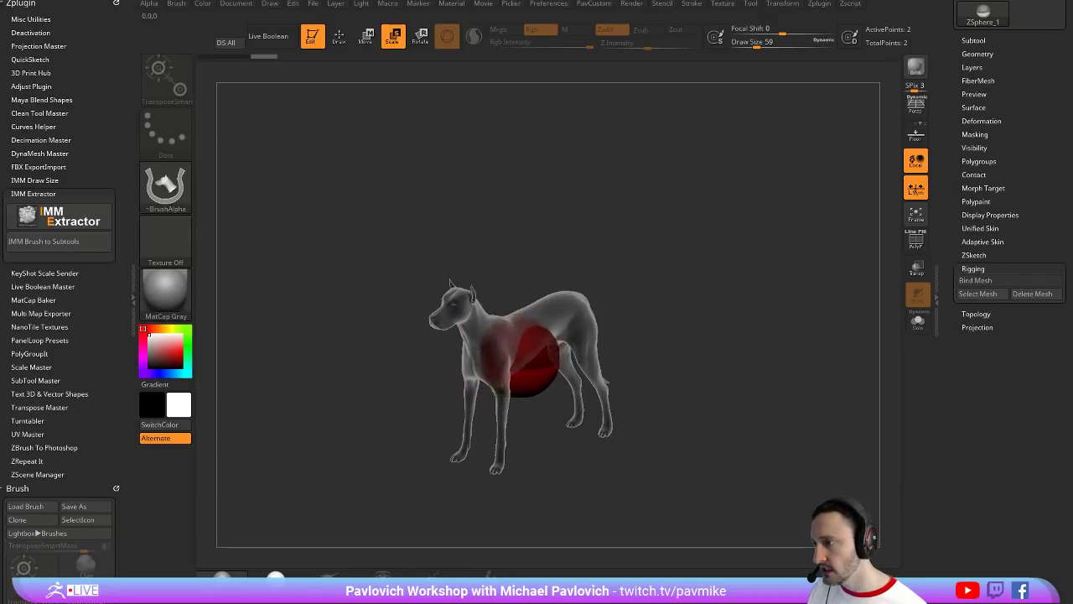
{"action": "left_click_drag", "start_coordinate": [572, 214], "coordinate": [572, 231], "text": "shift"}
{"action": "key", "text": "w"}
{"action": "left_click_drag", "start_coordinate": [521, 359], "coordinate": [668, 310]}
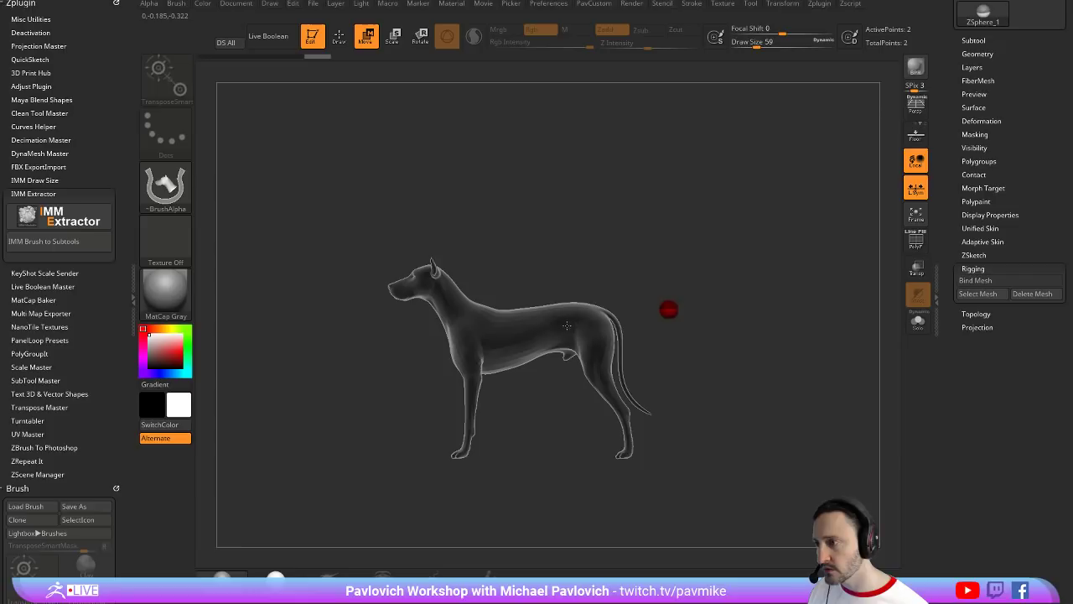
{"action": "key", "text": "q"}
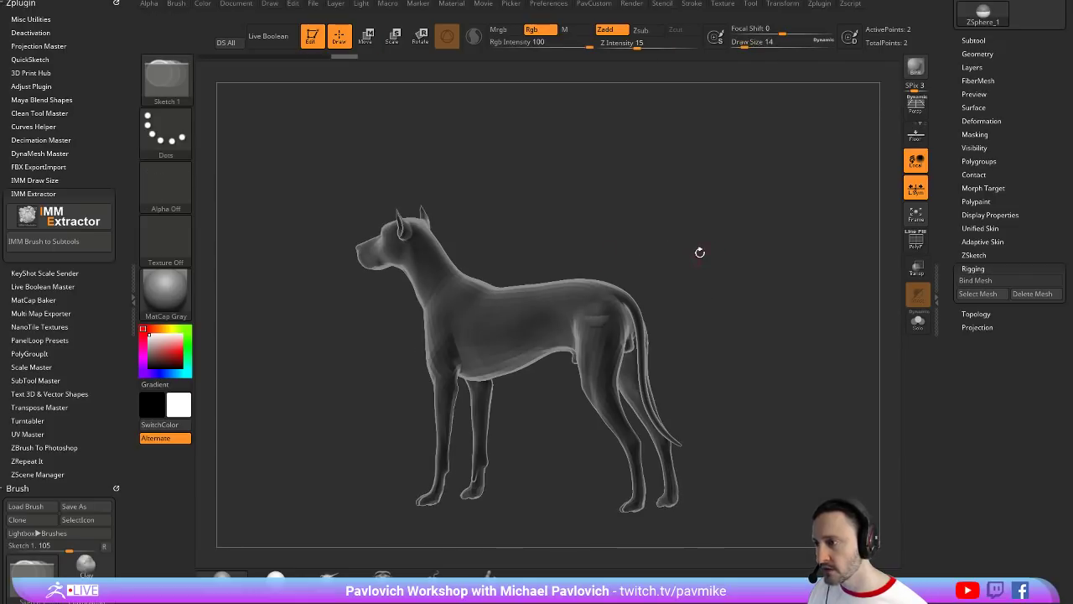
Add a mirrored pair of ZSpheres to the root and position them at the dog's hips
{"action": "left_click_drag", "start_coordinate": [699, 249], "coordinate": [638, 306]}
{"action": "mouse_move", "coordinate": [723, 270]}
{"action": "left_mouse_down"}
{"action": "mouse_move", "coordinate": [666, 291]}
{"action": "mouse_move", "coordinate": [618, 333]}
{"action": "mouse_move", "coordinate": [759, 260]}
{"action": "mouse_move", "coordinate": [775, 281]}
{"action": "left_mouse_up"}
{"action": "key", "text": "w"}
{"action": "left_click_drag", "start_coordinate": [741, 317], "coordinate": [638, 332]}
{"action": "key", "text": "q"}
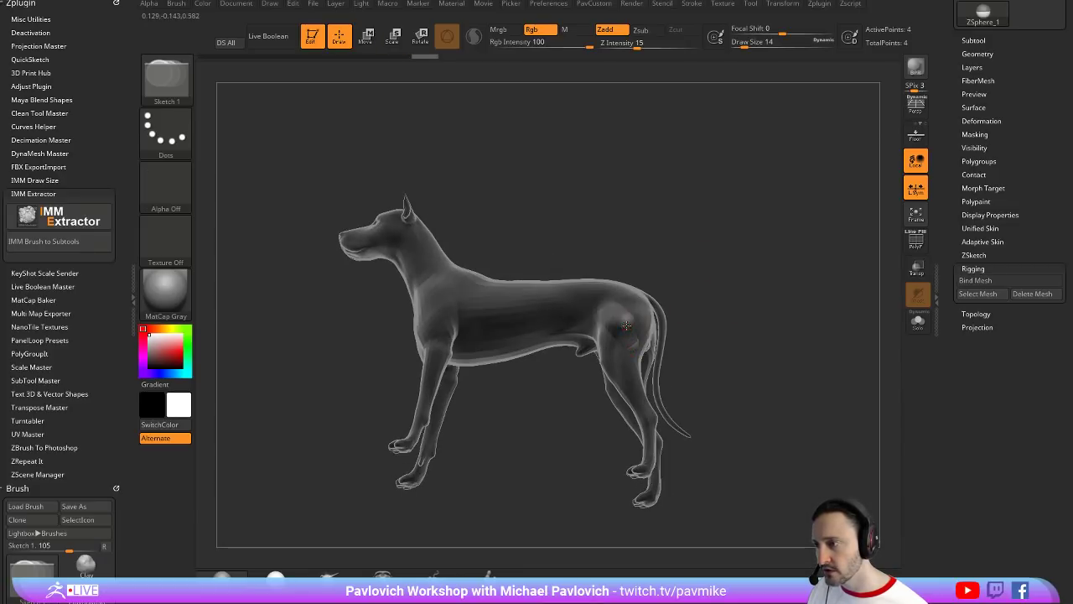
Extend the mirrored ZSphere chains down the hind legs and insert joints for the knees and hocks
{"action": "right_click_drag", "start_coordinate": [628, 331], "coordinate": [597, 291], "text": "shift"}
{"action": "key", "text": "w"}
{"action": "mouse_move", "coordinate": [596, 290]}
{"action": "left_mouse_down"}
{"action": "mouse_move", "coordinate": [641, 455]}
{"action": "mouse_move", "coordinate": [603, 397]}
{"action": "left_mouse_up"}
{"action": "key", "text": "e"}
{"action": "right_click_drag", "start_coordinate": [729, 319], "coordinate": [700, 332]}
{"action": "key", "text": "q"}
{"action": "left_click", "coordinate": [635, 402]}
{"action": "left_click", "coordinate": [615, 339]}
Move the hind-leg joints to fit inside the dog's knees, hocks and paws
{"action": "key", "text": "w"}
{"action": "left_click_drag", "start_coordinate": [612, 340], "coordinate": [593, 340]}
{"action": "left_click_drag", "start_coordinate": [629, 401], "coordinate": [642, 399]}
{"action": "right_click_drag", "start_coordinate": [642, 399], "coordinate": [631, 401]}
{"action": "left_click_drag", "start_coordinate": [631, 401], "coordinate": [628, 400]}
{"action": "left_click_drag", "start_coordinate": [629, 456], "coordinate": [629, 458]}
{"action": "right_click_drag", "start_coordinate": [629, 458], "coordinate": [632, 456], "text": "shift"}
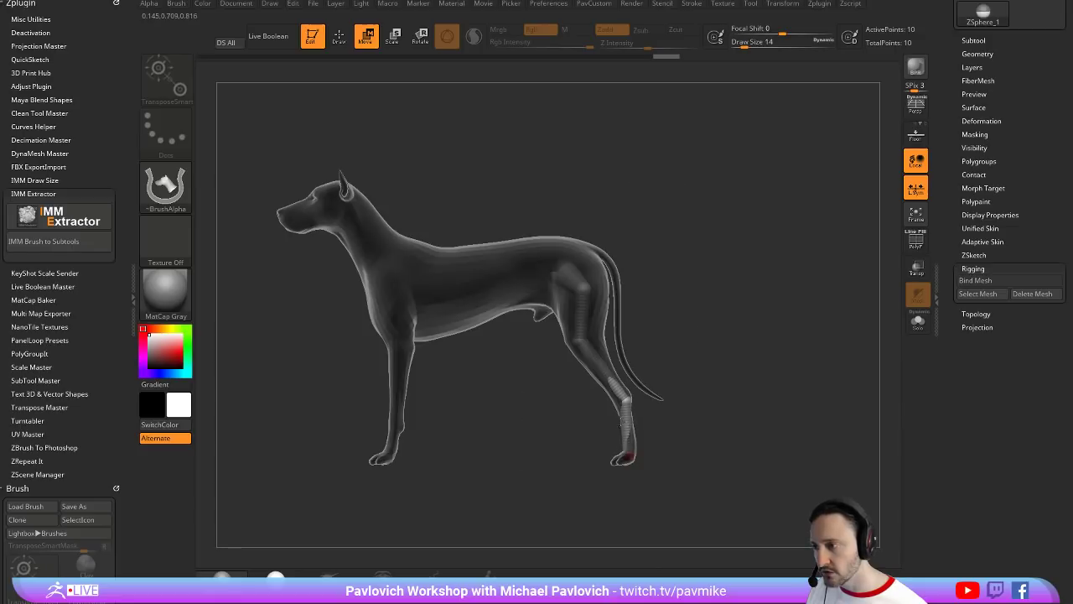
Refine the scale of the mirrored ZSpheres in the lower hind legs
{"action": "right_click_drag", "start_coordinate": [739, 323], "coordinate": [755, 343], "text": "ctrl"}
{"action": "key", "text": "e"}
{"action": "right_click_drag", "start_coordinate": [707, 304], "coordinate": [738, 327]}
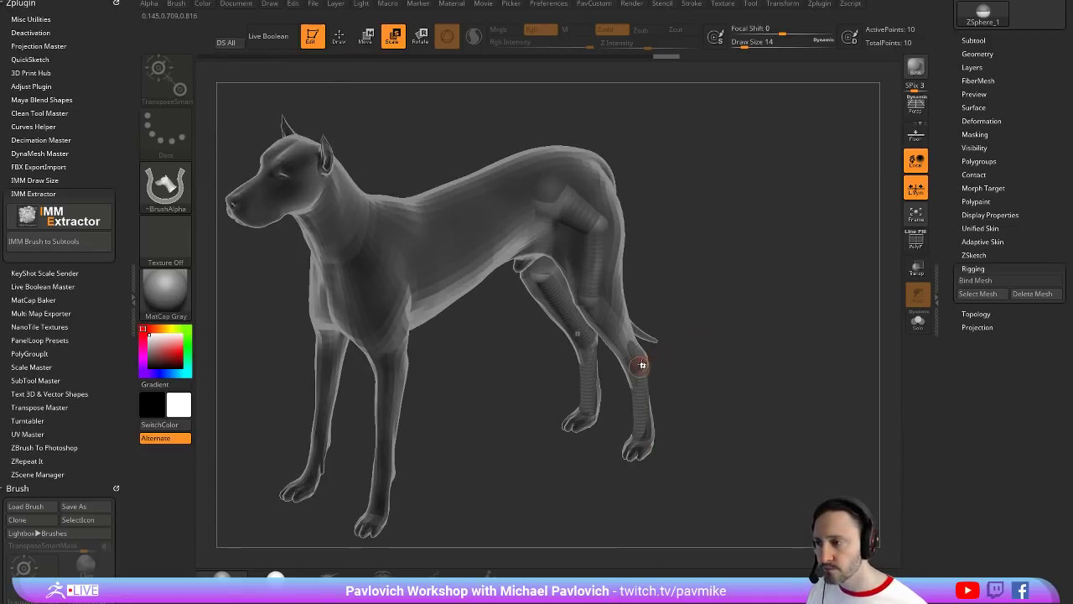
{"action": "left_click_drag", "start_coordinate": [640, 364], "coordinate": [640, 367]}
{"action": "right_click_drag", "start_coordinate": [729, 330], "coordinate": [697, 310]}
{"action": "key", "text": "ctrl+z"}
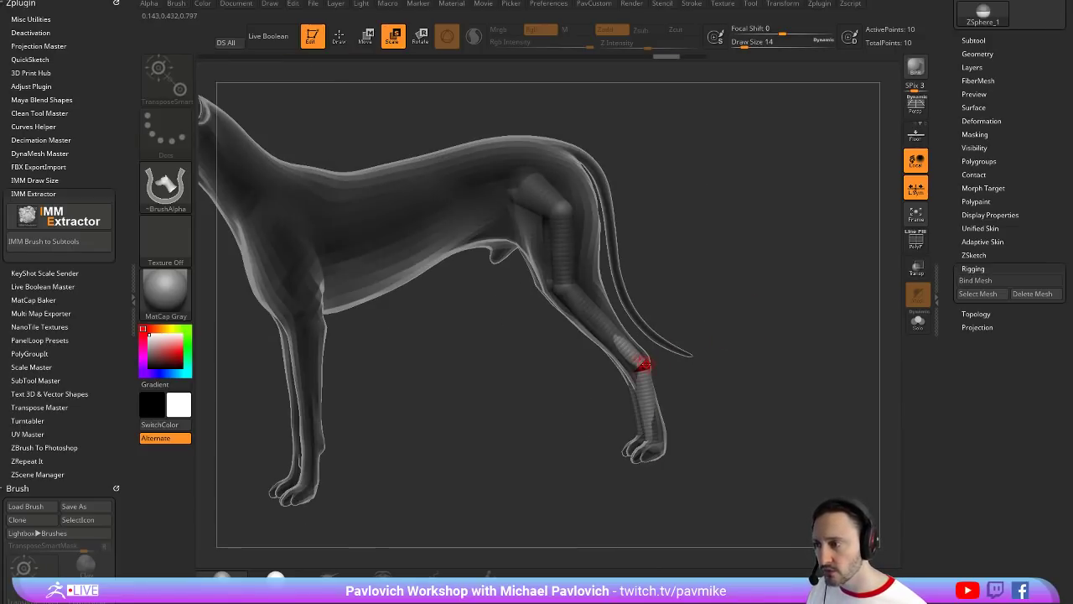
{"action": "left_click_drag", "start_coordinate": [599, 295], "coordinate": [599, 294]}
{"action": "right_click_drag", "start_coordinate": [682, 230], "coordinate": [670, 235], "text": "shift"}
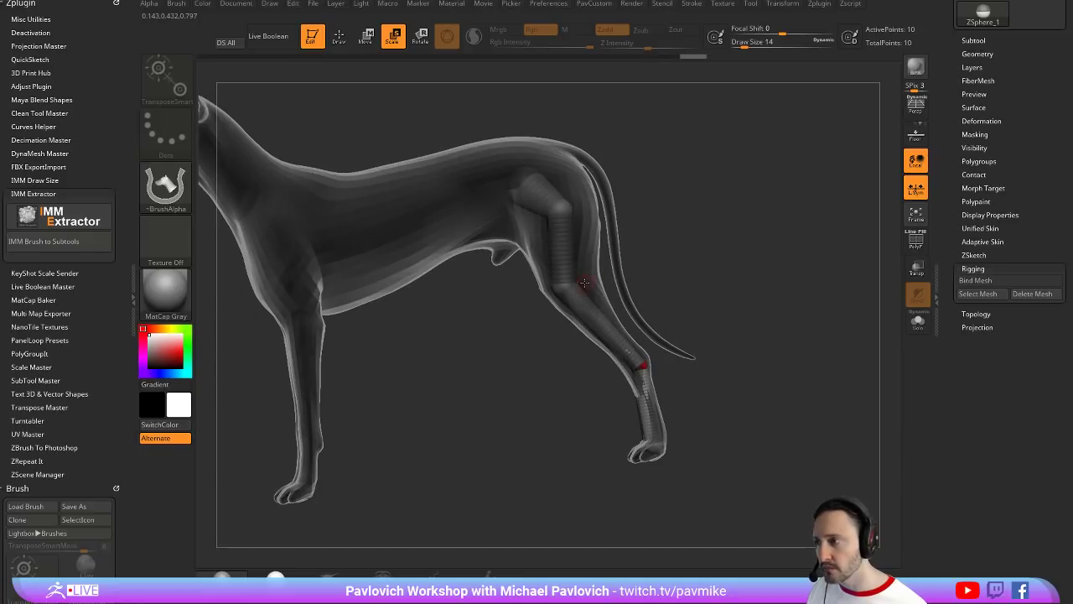
{"action": "mouse_move", "coordinate": [723, 186]}
{"action": "right_mouse_down", "text": "alt"}
{"action": "mouse_move", "coordinate": [805, 163]}
{"action": "mouse_move", "coordinate": [838, 178]}
{"action": "right_mouse_up", "text": "alt"}
Add a spine ZSphere to the root and move it forward into the dog's chest
{"action": "key", "text": "q"}
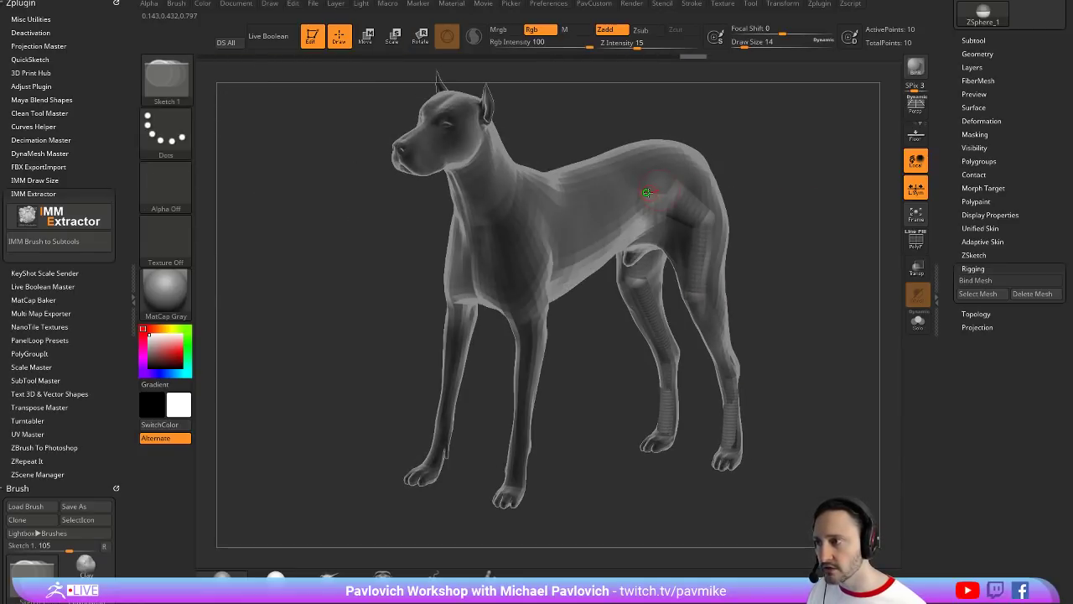
{"action": "right_click_drag", "start_coordinate": [760, 162], "coordinate": [731, 166], "text": "shift"}
{"action": "key", "text": "w"}
{"action": "mouse_move", "coordinate": [637, 186]}
{"action": "left_mouse_down"}
{"action": "mouse_move", "coordinate": [391, 239]}
{"action": "mouse_move", "coordinate": [425, 227]}
{"action": "left_mouse_up"}
{"action": "left_click_drag", "start_coordinate": [525, 206], "coordinate": [543, 185]}
{"action": "mouse_move", "coordinate": [651, 124]}
{"action": "right_mouse_down", "text": "ctrl"}
{"action": "mouse_move", "coordinate": [661, 101]}
{"action": "mouse_move", "coordinate": [680, 119]}
{"action": "right_mouse_up", "text": "ctrl"}
{"action": "right_click_drag", "start_coordinate": [680, 119], "coordinate": [695, 124]}
Try to extend mirrored shoulder ZSpheres from the chest joint
{"action": "key", "text": "q"}
{"action": "left_click_drag", "start_coordinate": [549, 235], "coordinate": [556, 241]}
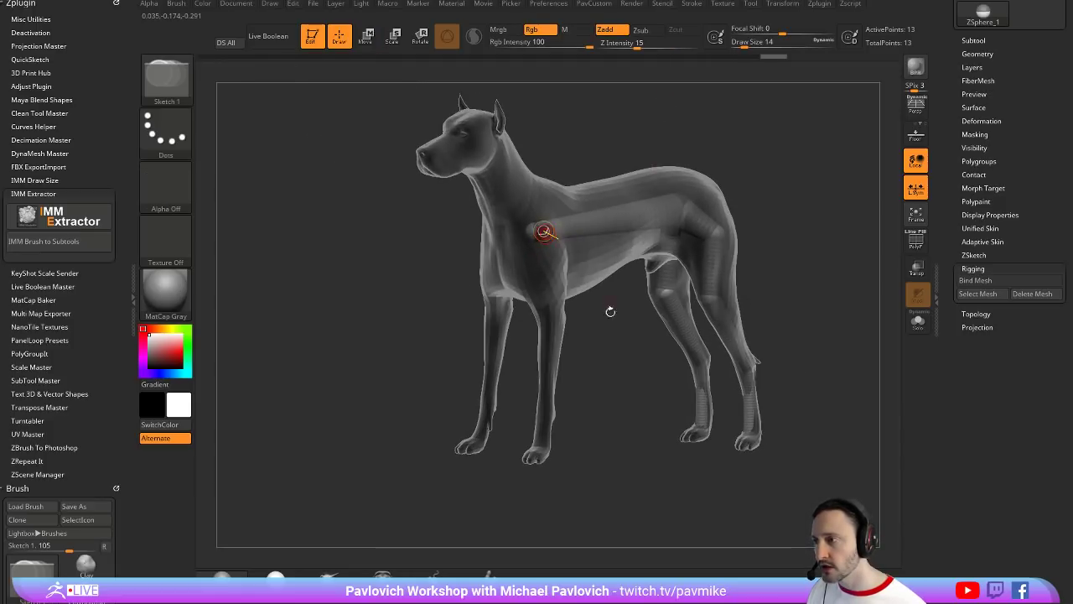
{"action": "right_click_drag", "start_coordinate": [609, 311], "coordinate": [585, 311], "text": "shift"}
{"action": "key", "text": "w"}
{"action": "left_click_drag", "start_coordinate": [541, 232], "coordinate": [530, 280]}
{"action": "right_click_drag", "start_coordinate": [627, 310], "coordinate": [654, 316]}
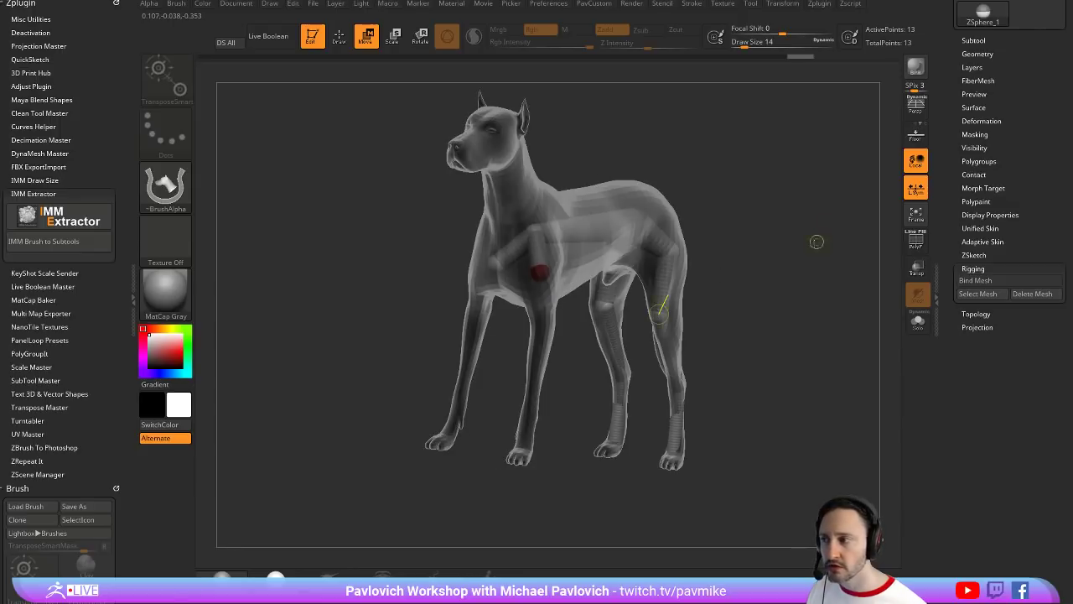
{"action": "key", "text": "ctrl+z"}
Activate transparency and add mirrored ZSpheres to the chest joint, moving them forward and outward to the shoulders
{"action": "right_click_drag", "start_coordinate": [805, 252], "coordinate": [797, 277]}
{"action": "left_click", "coordinate": [918, 271]}
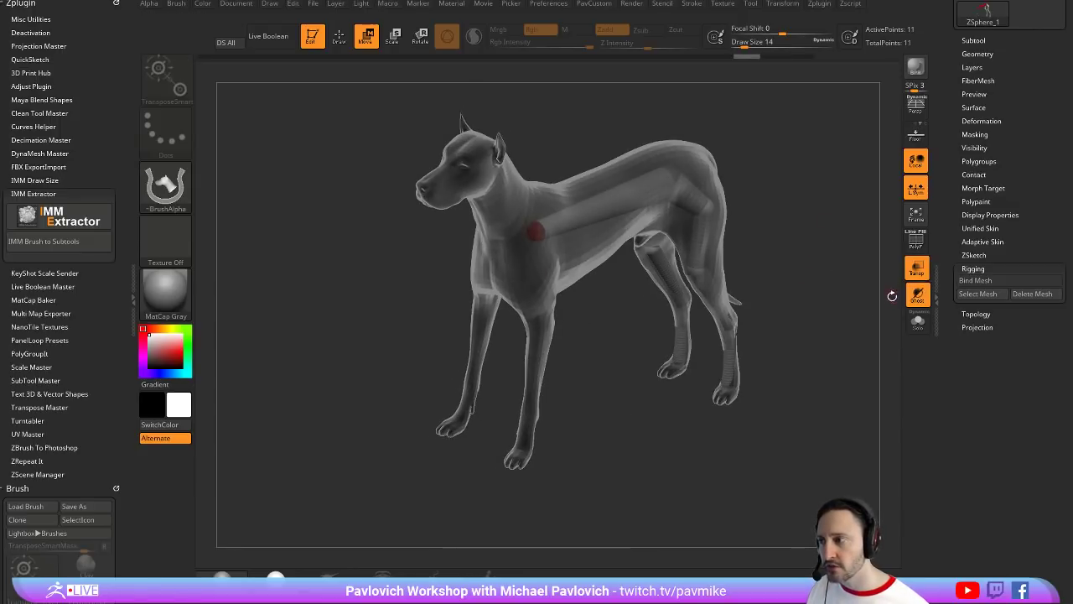
{"action": "left_click_drag", "start_coordinate": [891, 296], "coordinate": [841, 272]}
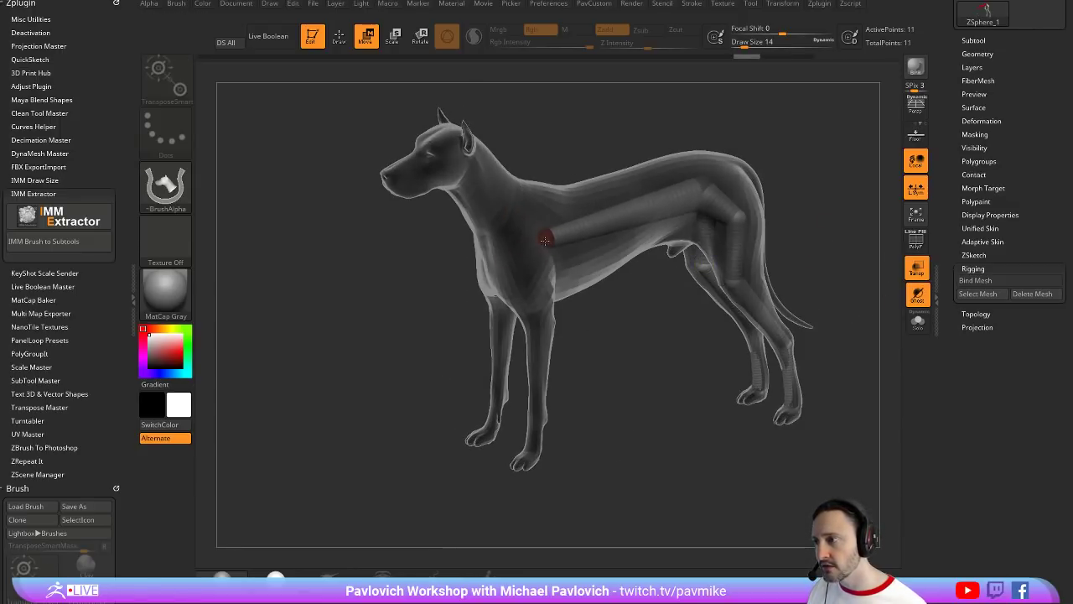
{"action": "key", "text": "q"}
{"action": "left_click_drag", "start_coordinate": [541, 235], "coordinate": [539, 241]}
{"action": "mouse_move", "coordinate": [539, 242]}
{"action": "right_mouse_down"}
{"action": "mouse_move", "coordinate": [605, 400]}
{"action": "mouse_move", "coordinate": [606, 453]}
{"action": "right_mouse_up"}
{"action": "key", "text": "w"}
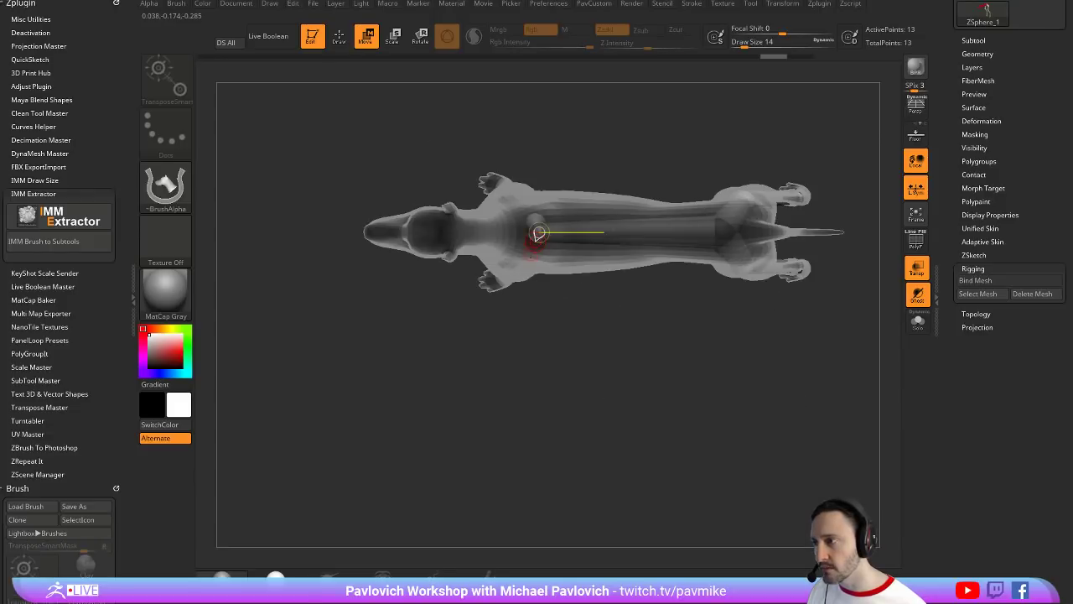
{"action": "left_click_drag", "start_coordinate": [534, 243], "coordinate": [509, 276]}
{"action": "right_click_drag", "start_coordinate": [512, 275], "coordinate": [516, 117]}
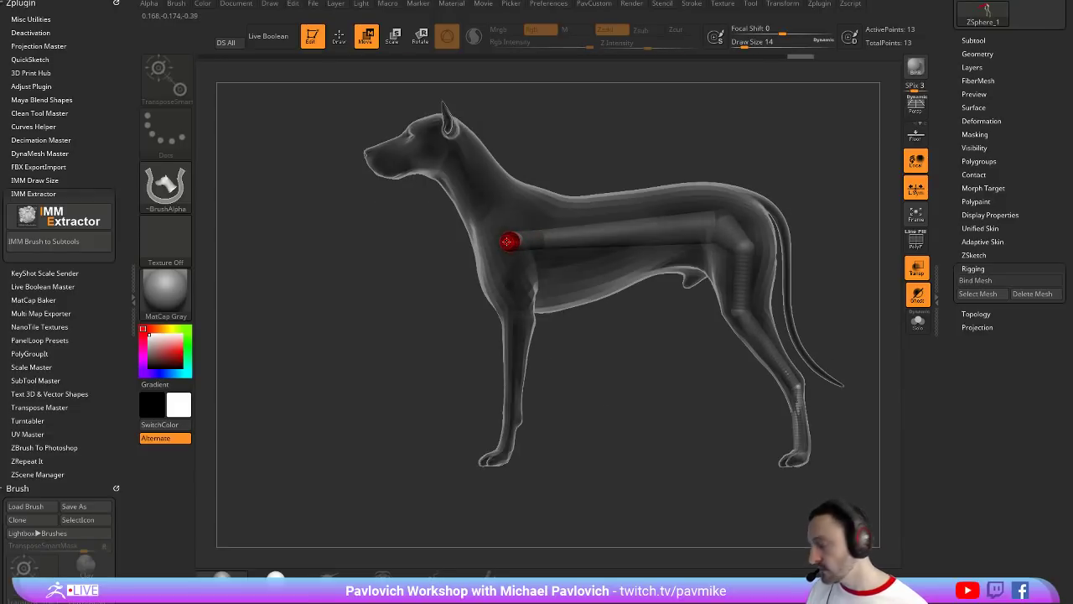
{"action": "key", "text": "q"}
{"action": "left_click", "coordinate": [509, 241]}
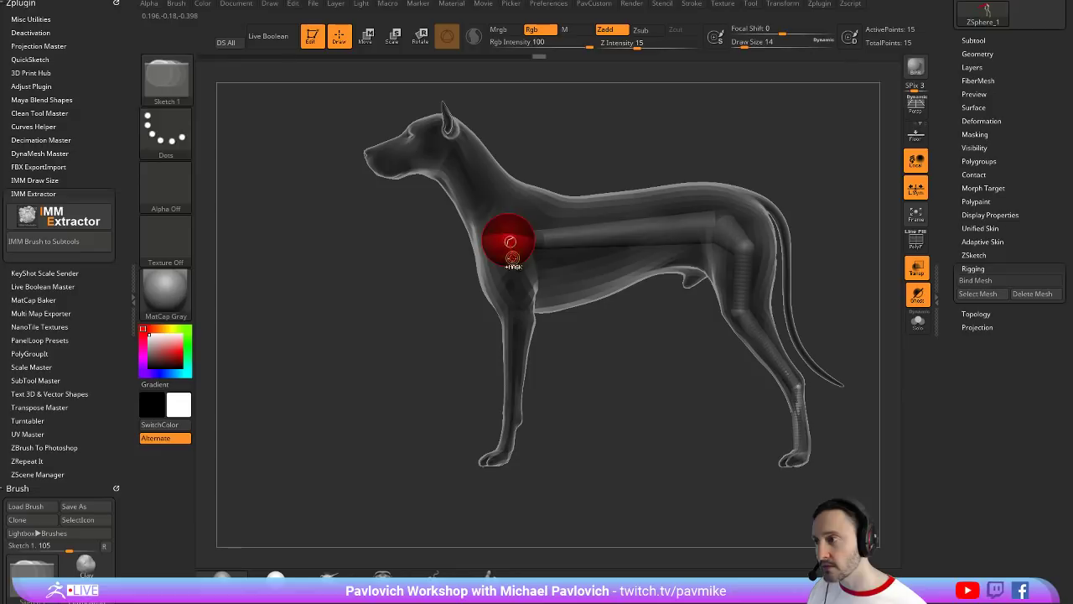
{"action": "key", "text": "ctrl+z"}
Lower the mirrored shoulder ZSpheres and switch off the Ghost and transparency display
{"action": "key", "text": "w"}
{"action": "right_click_drag", "start_coordinate": [696, 152], "coordinate": [807, 182]}
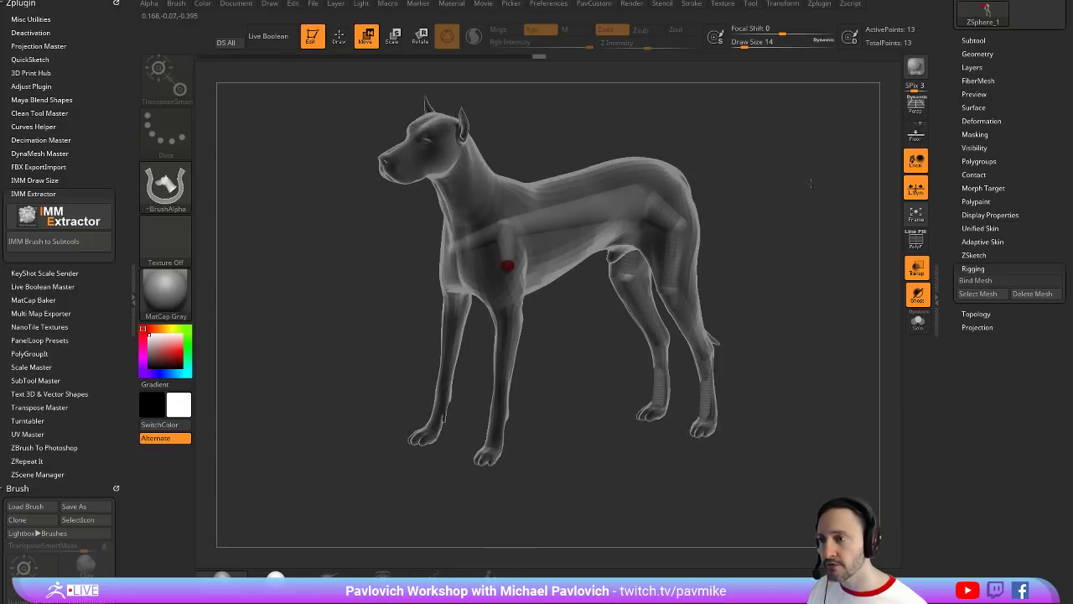
{"action": "left_click", "coordinate": [925, 291]}
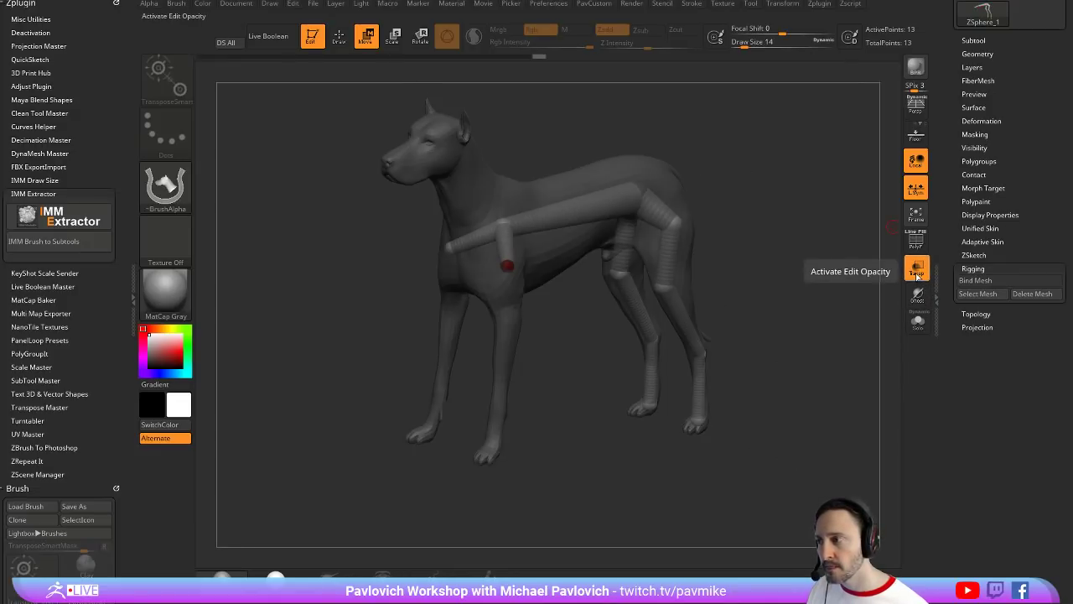
{"action": "left_click", "coordinate": [916, 270]}
{"action": "right_click_drag", "start_coordinate": [837, 288], "coordinate": [818, 278], "text": "shift"}
Extend mirrored ZSphere chains from the shoulders to the front paws and insert a wrist joint in each
{"action": "mouse_move", "coordinate": [734, 318]}
{"action": "right_mouse_down"}
{"action": "mouse_move", "coordinate": [676, 312]}
{"action": "mouse_move", "coordinate": [581, 254]}
{"action": "mouse_move", "coordinate": [581, 186]}
{"action": "right_mouse_up"}
{"action": "key", "text": "q"}
{"action": "mouse_move", "coordinate": [581, 186]}
{"action": "left_mouse_down"}
{"action": "mouse_move", "coordinate": [510, 226]}
{"action": "mouse_move", "coordinate": [503, 436]}
{"action": "left_mouse_up"}
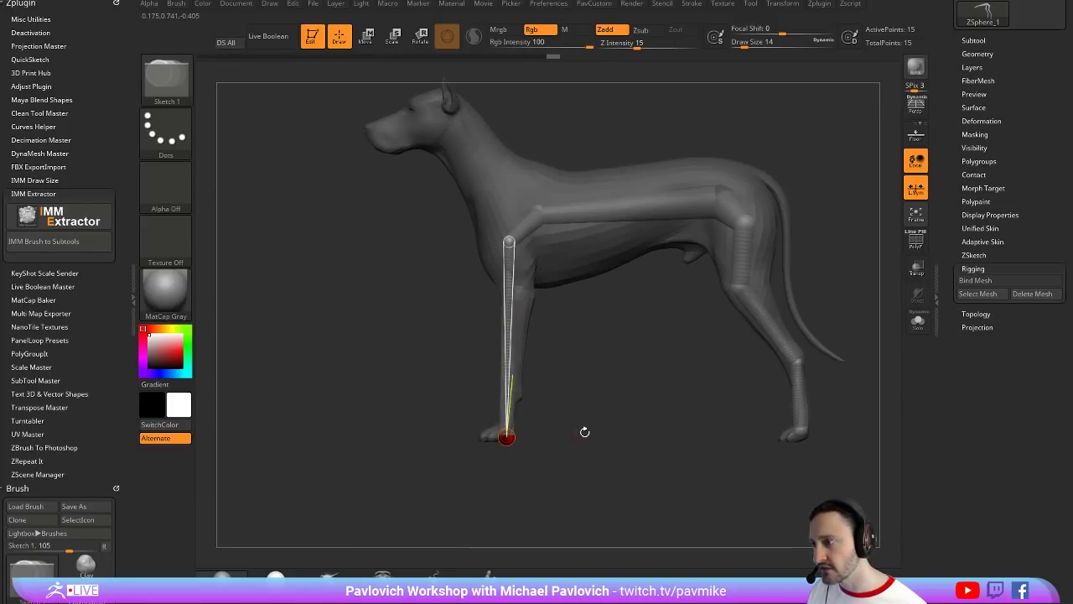
{"action": "key", "text": "w"}
{"action": "key", "text": "q"}
{"action": "left_click", "coordinate": [506, 388]}
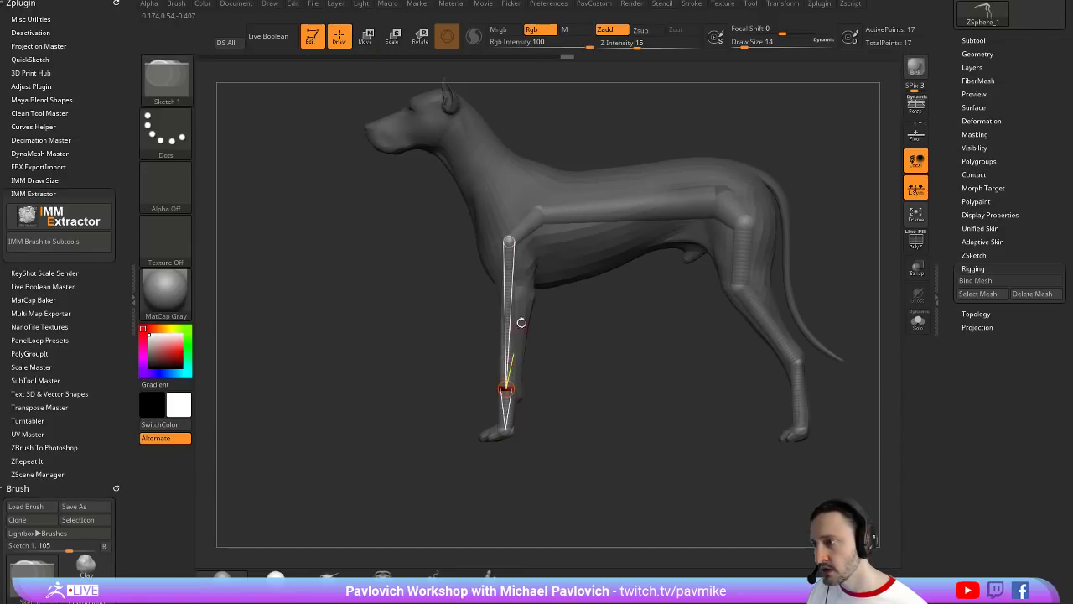
Insert mirrored elbow joints in the front leg chains and move them back to the dog's elbows
{"action": "left_click", "coordinate": [507, 295]}
{"action": "key", "text": "w"}
{"action": "left_click_drag", "start_coordinate": [507, 295], "coordinate": [524, 294]}
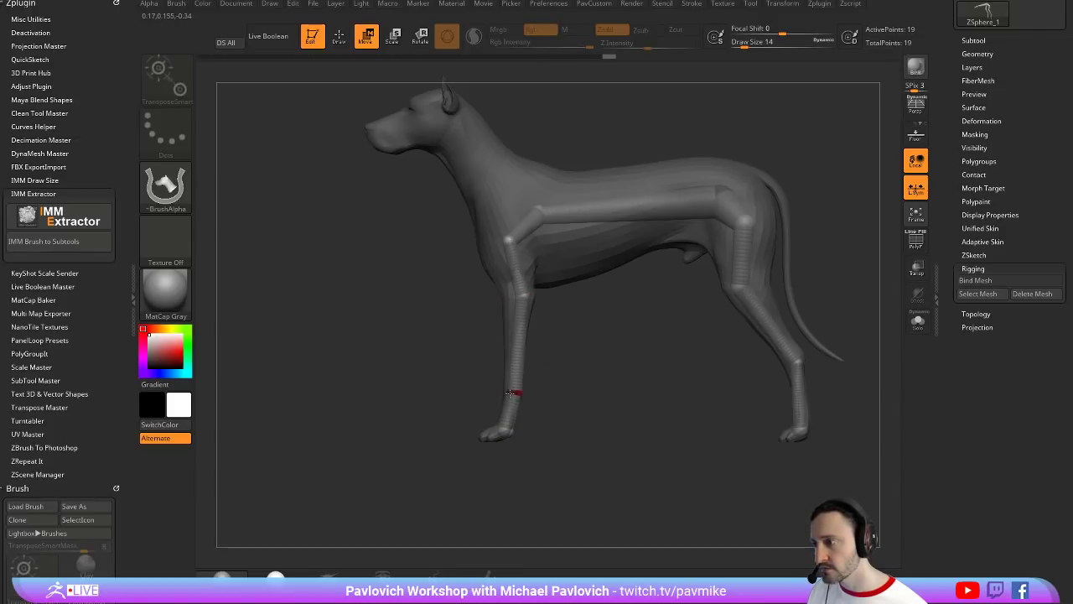
{"action": "key", "text": "q"}
Turn on the Ghost display, add a neck ZSphere to the chest joint and move it up to the base of the skull
{"action": "mouse_move", "coordinate": [565, 377]}
{"action": "left_mouse_down"}
{"action": "mouse_move", "coordinate": [632, 385]}
{"action": "mouse_move", "coordinate": [590, 373]}
{"action": "mouse_move", "coordinate": [603, 402]}
{"action": "mouse_move", "coordinate": [605, 205]}
{"action": "mouse_move", "coordinate": [617, 224]}
{"action": "left_mouse_up"}
{"action": "left_click", "coordinate": [562, 238], "text": "alt"}
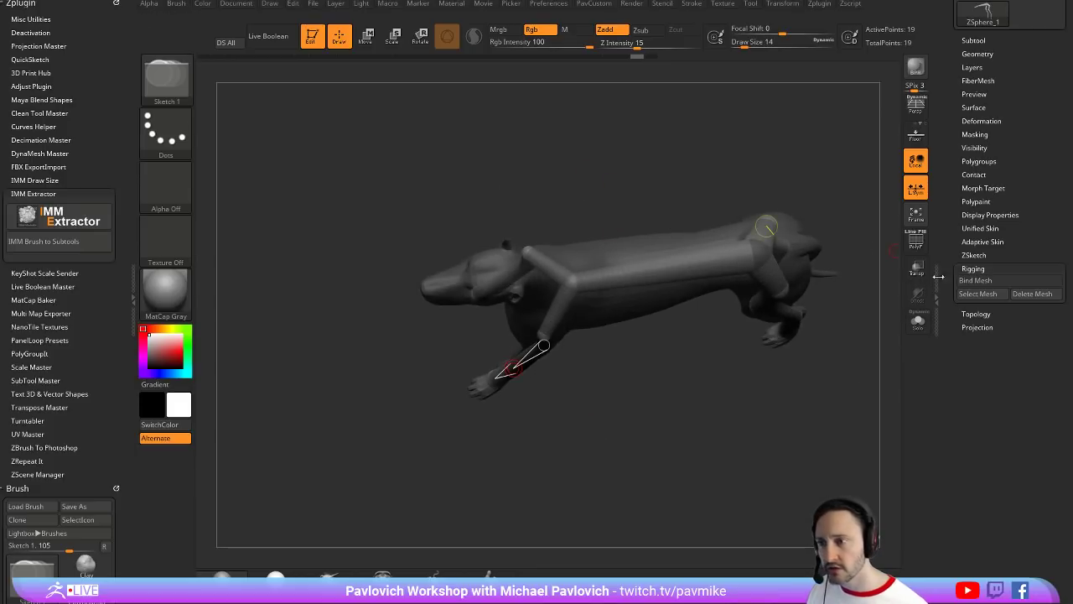
{"action": "left_click", "coordinate": [917, 293]}
{"action": "left_click_drag", "start_coordinate": [709, 424], "coordinate": [590, 284]}
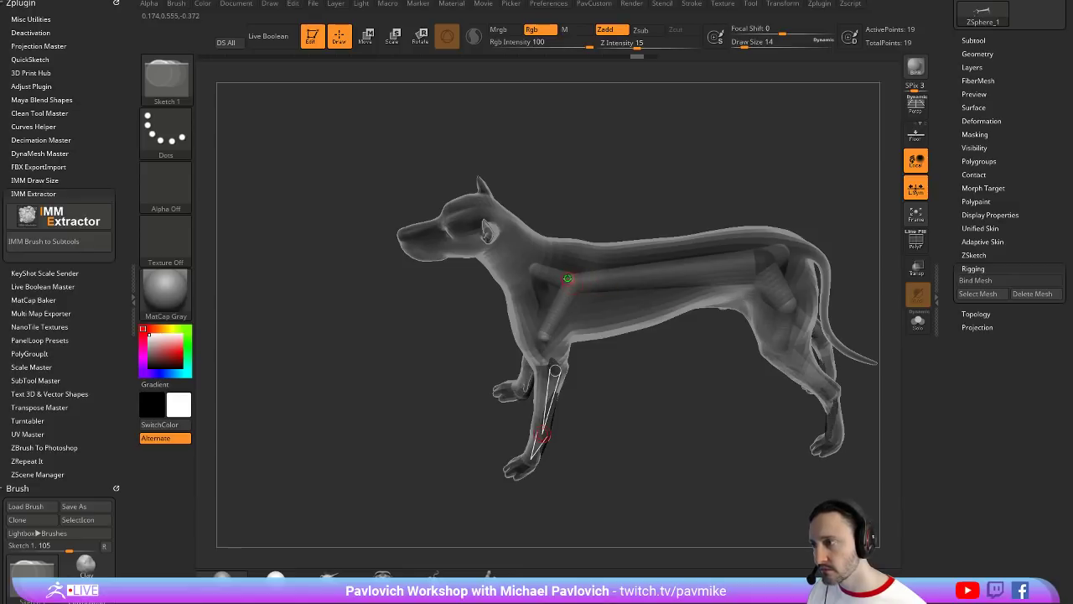
{"action": "left_click_drag", "start_coordinate": [617, 220], "coordinate": [615, 207], "text": "shift"}
{"action": "key", "text": "w"}
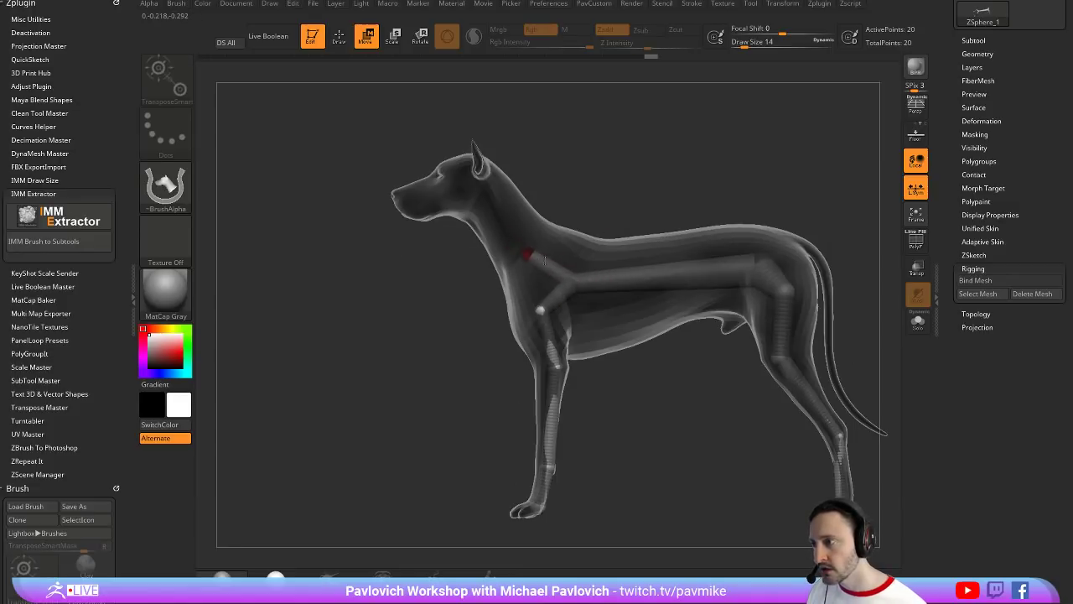
{"action": "left_click_drag", "start_coordinate": [527, 253], "coordinate": [498, 209]}
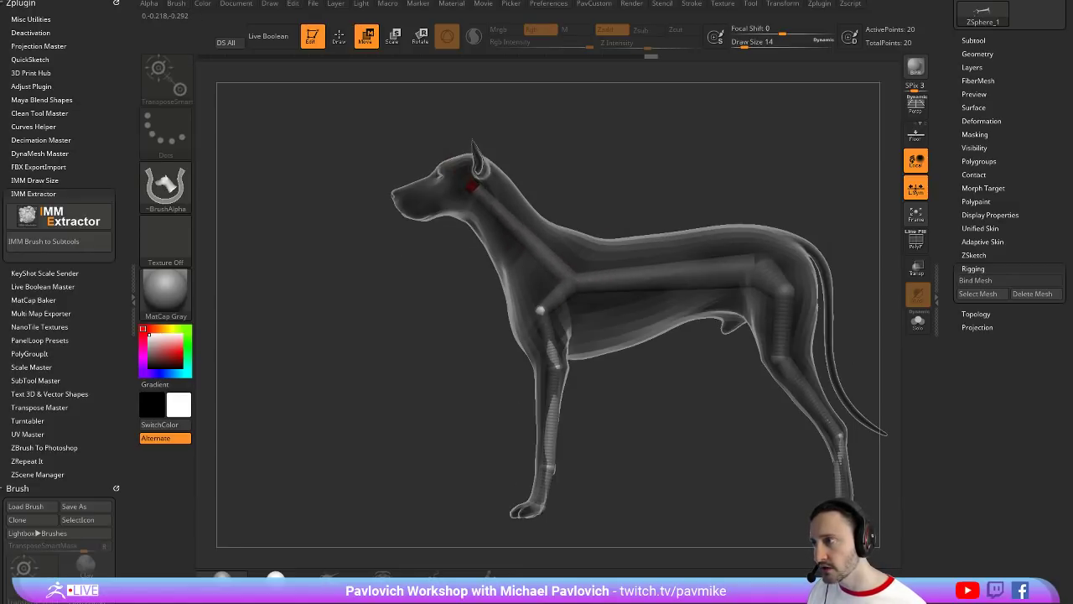
Insert two joints in the neck chain and reposition them to follow the curve of the dog's neck
{"action": "key", "text": "q"}
{"action": "left_click", "coordinate": [511, 224]}
{"action": "left_click", "coordinate": [550, 259]}
{"action": "key", "text": "w"}
{"action": "left_click_drag", "start_coordinate": [550, 259], "coordinate": [535, 270]}
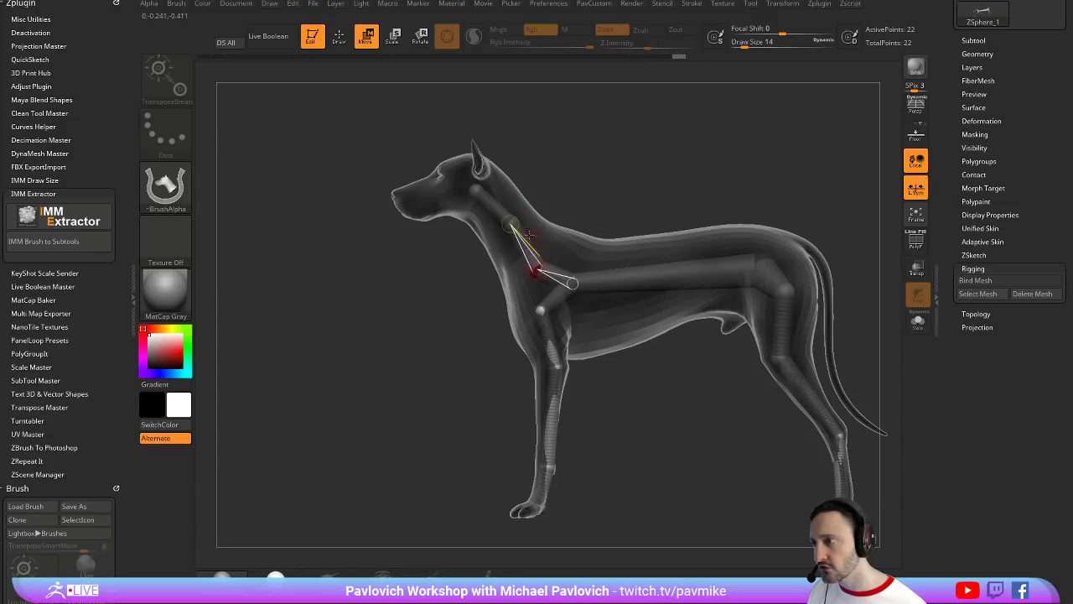
{"action": "left_click_drag", "start_coordinate": [510, 225], "coordinate": [500, 233]}
{"action": "mouse_move", "coordinate": [438, 141]}
{"action": "left_mouse_down"}
{"action": "mouse_move", "coordinate": [529, 170]}
{"action": "mouse_move", "coordinate": [480, 181]}
{"action": "left_mouse_up"}
{"action": "key", "text": "q"}
{"action": "key", "text": "w"}
{"action": "left_click_drag", "start_coordinate": [535, 270], "coordinate": [551, 268]}
Add a ZSphere to the skull-base joint and extend it forward into the muzzle
{"action": "left_click_drag", "start_coordinate": [543, 162], "coordinate": [616, 178]}
{"action": "key", "text": "q"}
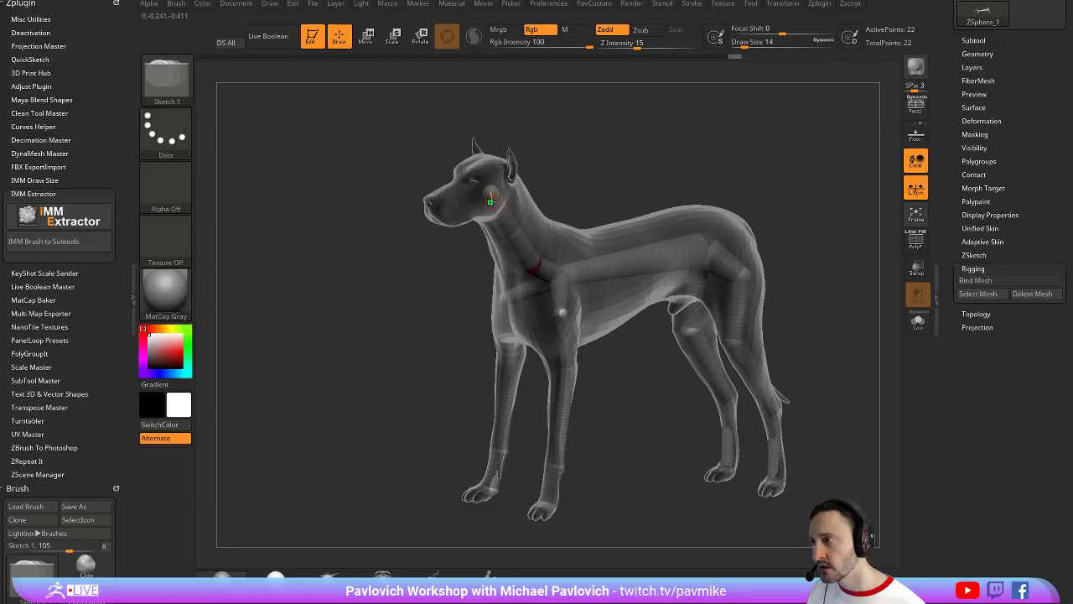
{"action": "right_click_drag", "start_coordinate": [491, 195], "coordinate": [491, 191], "text": "shift"}
{"action": "key", "text": "w"}
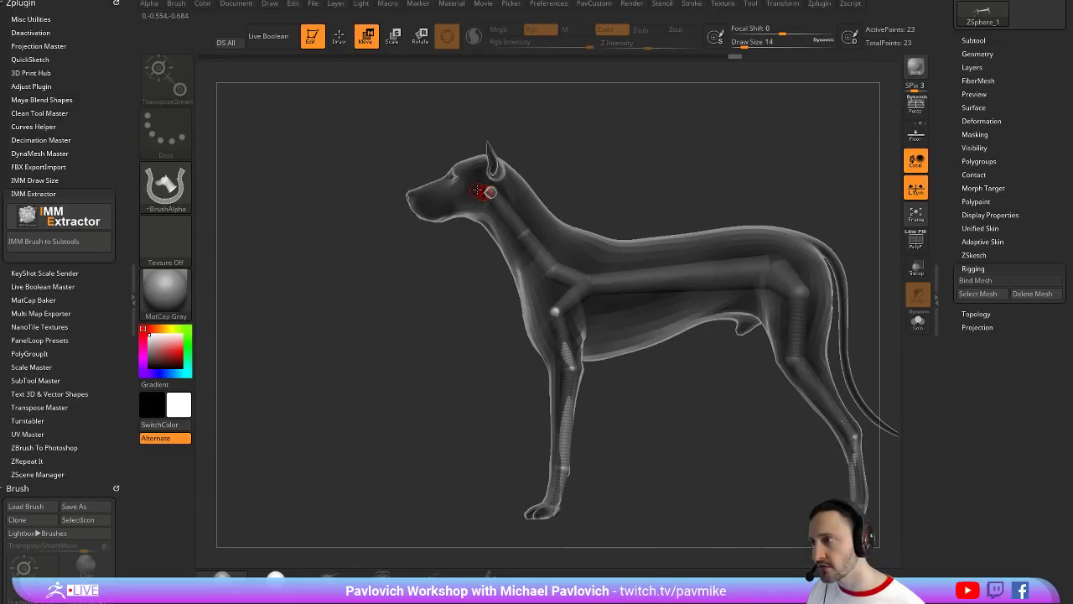
{"action": "mouse_move", "coordinate": [488, 192]}
{"action": "left_mouse_down"}
{"action": "mouse_move", "coordinate": [403, 206]}
{"action": "mouse_move", "coordinate": [415, 205]}
{"action": "left_mouse_up"}
{"action": "mouse_move", "coordinate": [637, 172]}
{"action": "right_mouse_down", "text": "ctrl"}
{"action": "mouse_move", "coordinate": [646, 127]}
{"action": "mouse_move", "coordinate": [765, 157]}
{"action": "mouse_move", "coordinate": [723, 108]}
{"action": "right_mouse_up", "text": "ctrl"}
{"action": "key", "text": "q"}
{"action": "mouse_move", "coordinate": [724, 108]}
{"action": "right_mouse_down", "text": "ctrl"}
{"action": "mouse_move", "coordinate": [751, 132]}
{"action": "mouse_move", "coordinate": [665, 142]}
{"action": "right_mouse_up", "text": "ctrl"}
{"action": "left_click_drag", "start_coordinate": [789, 170], "coordinate": [905, 214]}
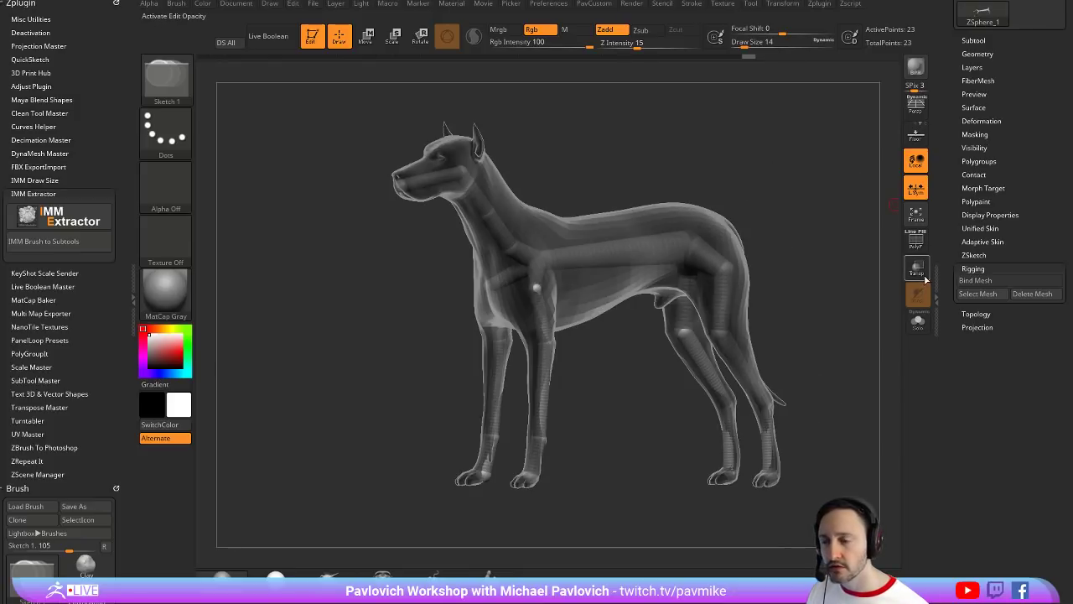
Bind the rigging mesh to the ZSphere skeleton and activate Rotate mode
{"action": "left_click", "coordinate": [970, 282]}
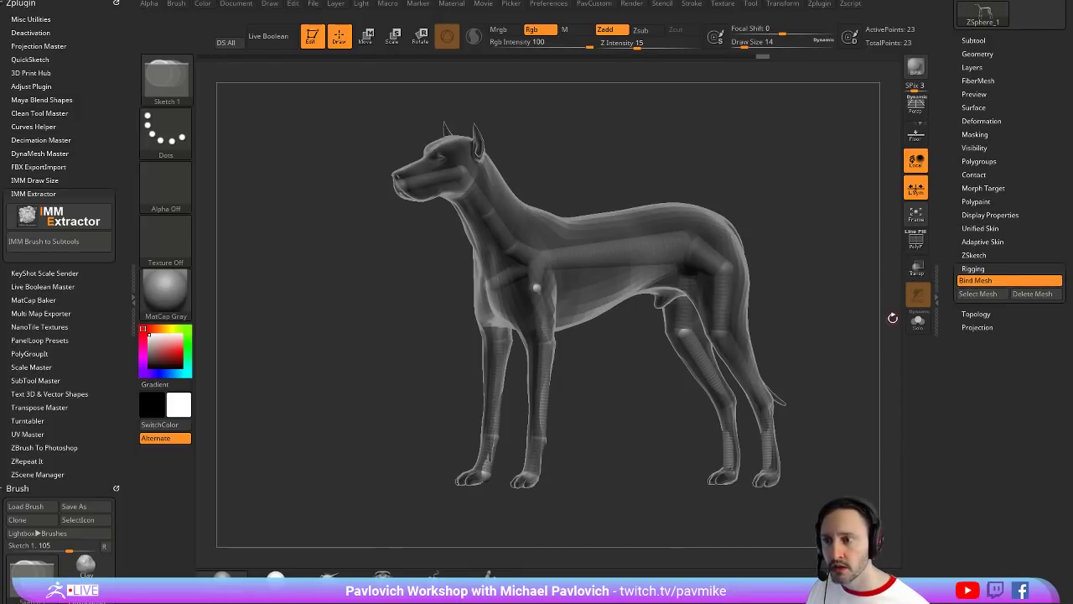
{"action": "right_click_drag", "start_coordinate": [810, 232], "coordinate": [829, 209]}
{"action": "key", "text": "r"}
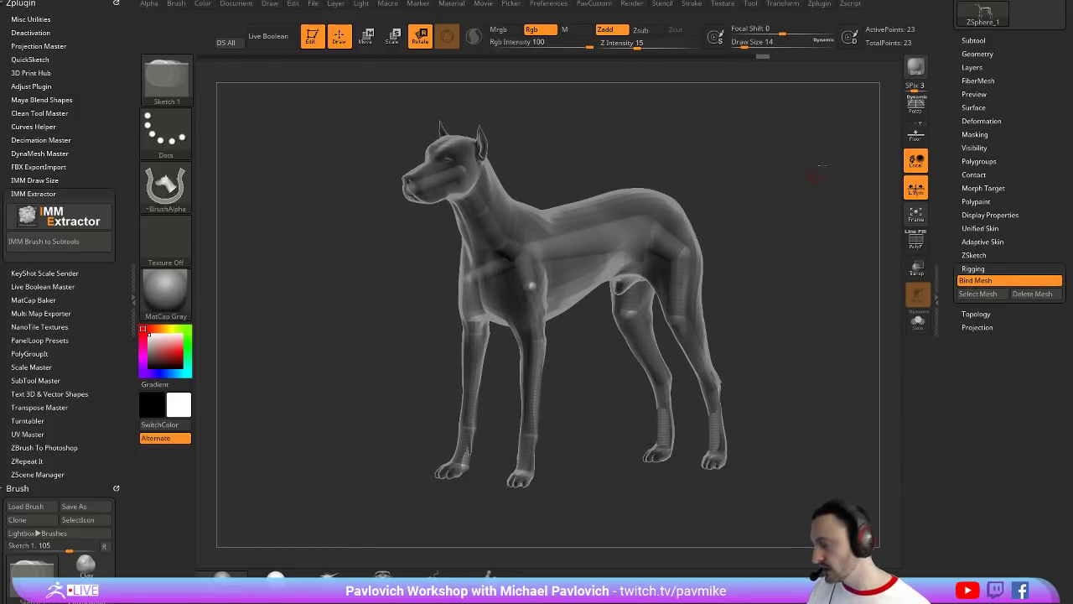
{"action": "right_click_drag", "start_coordinate": [822, 166], "coordinate": [767, 180]}
Try rotating the mirrored front legs of the bound rig and undo the rotation
{"action": "right_click_drag", "start_coordinate": [560, 307], "coordinate": [565, 291]}
{"action": "left_click_drag", "start_coordinate": [529, 341], "coordinate": [509, 348]}
{"action": "right_click_drag", "start_coordinate": [537, 335], "coordinate": [641, 268]}
{"action": "left_click_drag", "start_coordinate": [545, 353], "coordinate": [576, 289]}
{"action": "key", "text": "ctrl+z"}
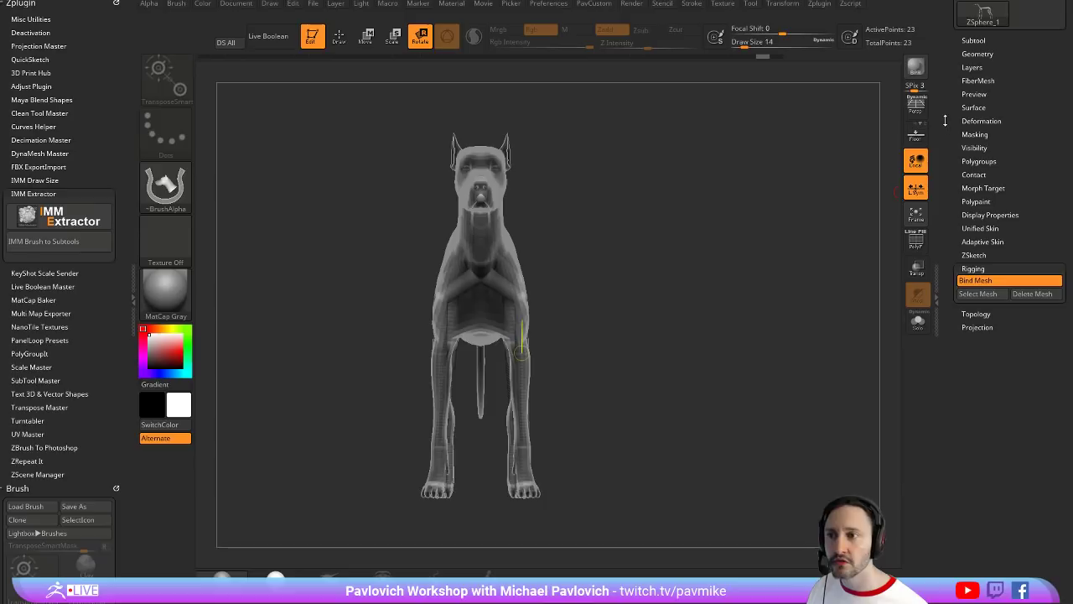
Try recording the rig's pose on a new layer, and delete that layer again
{"action": "left_click_drag", "start_coordinate": [945, 121], "coordinate": [961, 149]}
{"action": "left_click", "coordinate": [971, 113]}
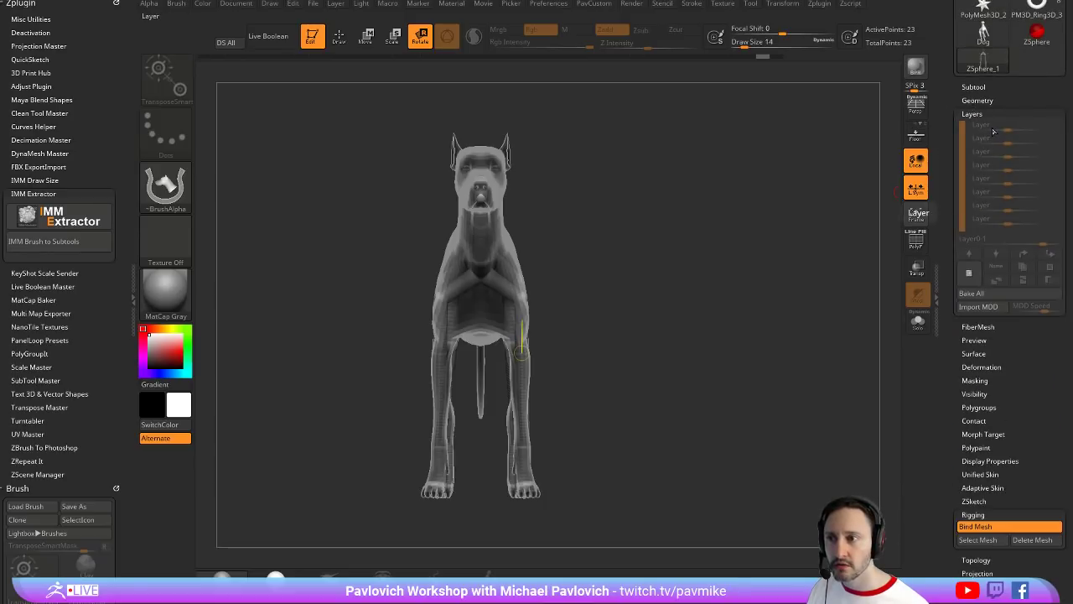
{"action": "left_click", "coordinate": [969, 273]}
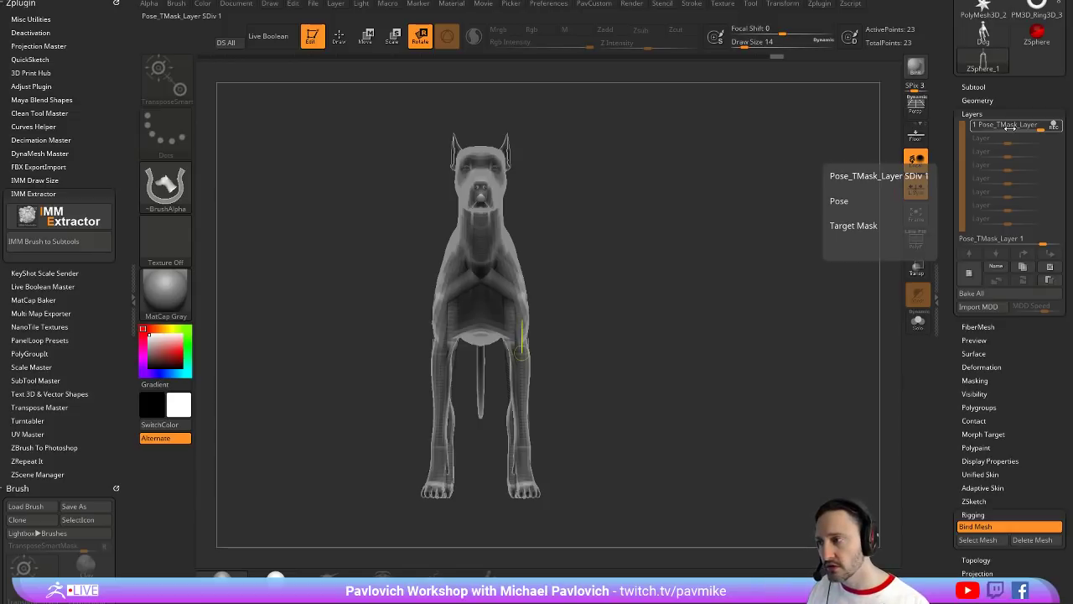
{"action": "left_click_drag", "start_coordinate": [806, 204], "coordinate": [932, 200]}
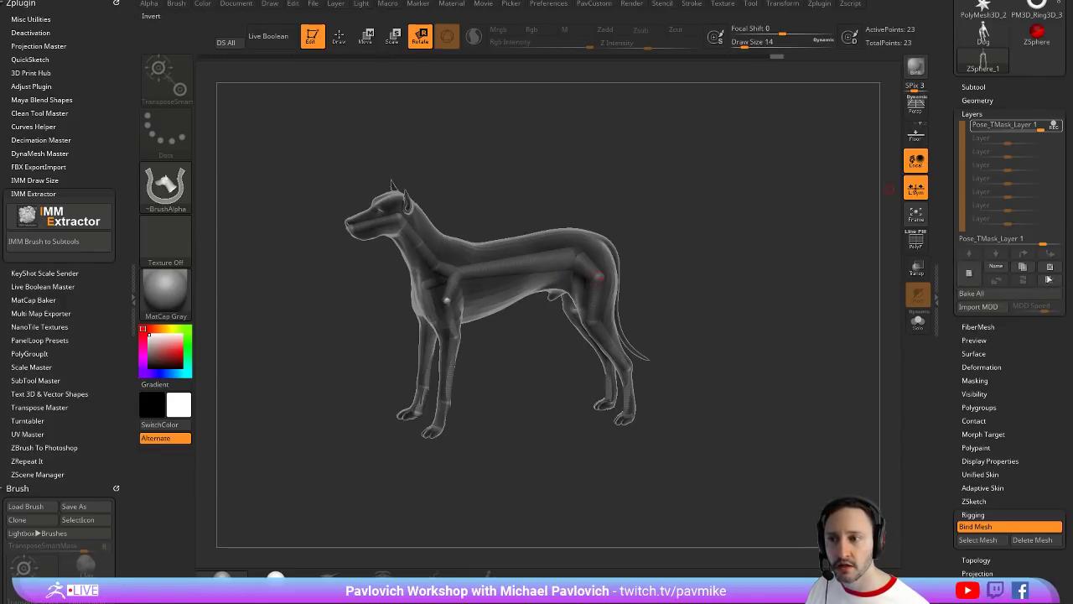
{"action": "left_click", "coordinate": [1050, 266]}
{"action": "left_click_drag", "start_coordinate": [755, 191], "coordinate": [748, 167]}
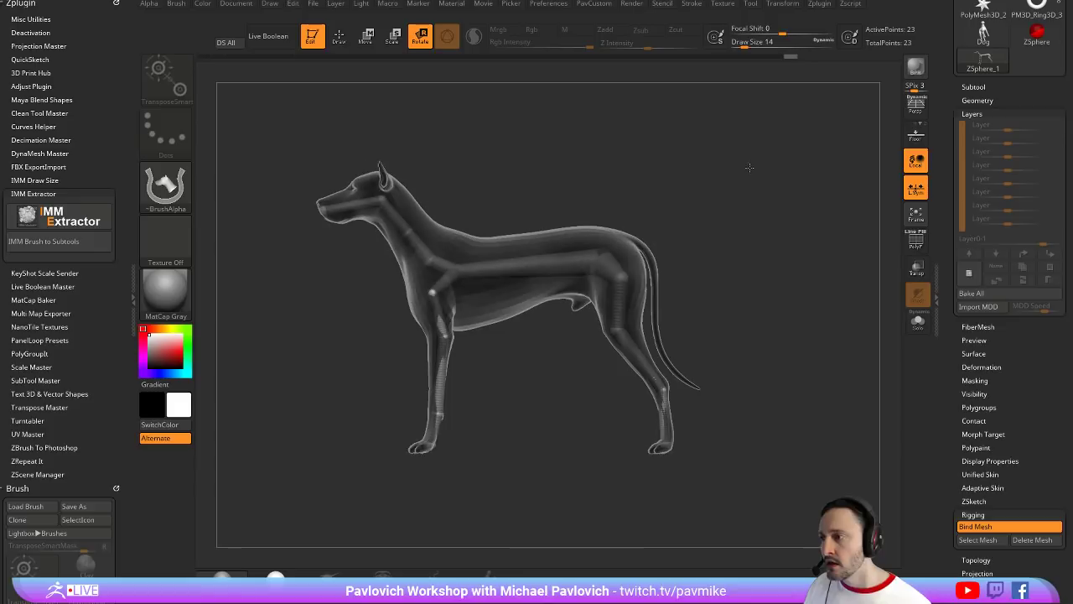
Rotate the bound rig's spine to raise the dog's chest and front legs into an upright pose
{"action": "left_click_drag", "start_coordinate": [456, 266], "coordinate": [543, 129]}
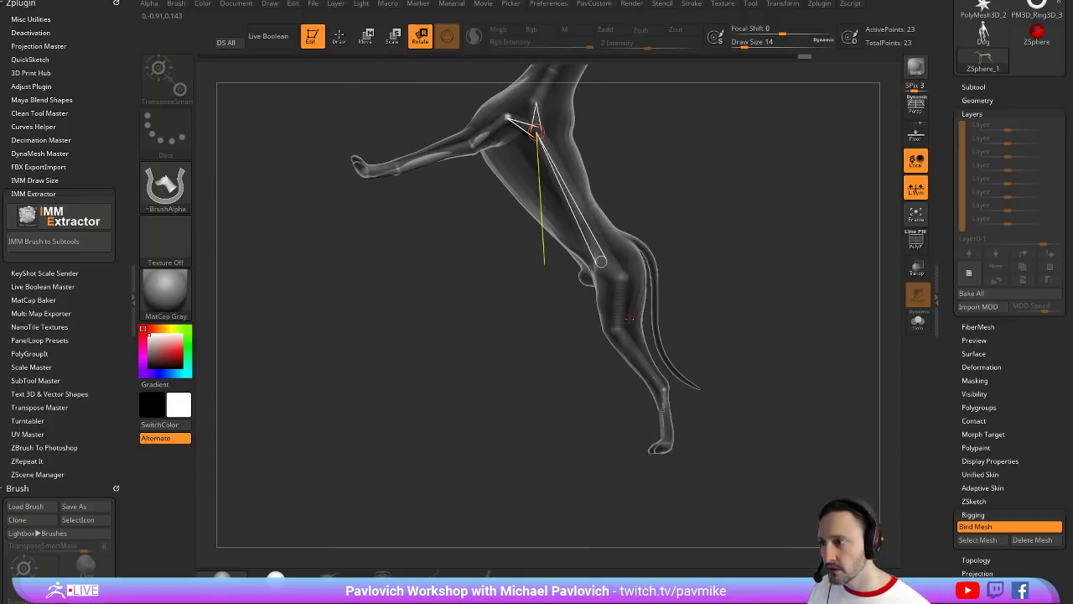
{"action": "left_click_drag", "start_coordinate": [630, 319], "coordinate": [607, 322]}
{"action": "left_click_drag", "start_coordinate": [681, 188], "coordinate": [735, 321], "text": "alt"}
{"action": "left_click_drag", "start_coordinate": [736, 321], "coordinate": [691, 282], "text": "shift"}
Swing the mirrored front legs out to the sides and stretch them outward and upward
{"action": "left_click_drag", "start_coordinate": [573, 271], "coordinate": [541, 269]}
{"action": "left_click_drag", "start_coordinate": [651, 261], "coordinate": [691, 261], "text": "shift"}
{"action": "left_click_drag", "start_coordinate": [584, 304], "coordinate": [630, 278]}
{"action": "left_click_drag", "start_coordinate": [693, 294], "coordinate": [726, 263], "text": "shift"}
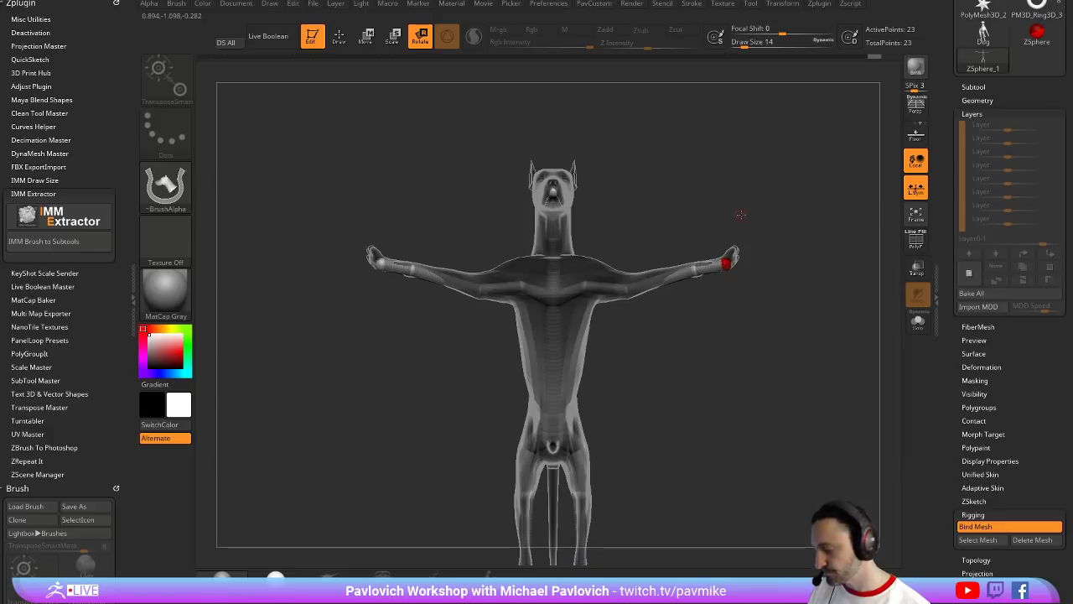
{"action": "left_click_drag", "start_coordinate": [660, 280], "coordinate": [813, 187]}
{"action": "key", "text": "w"}
{"action": "key", "text": "e"}
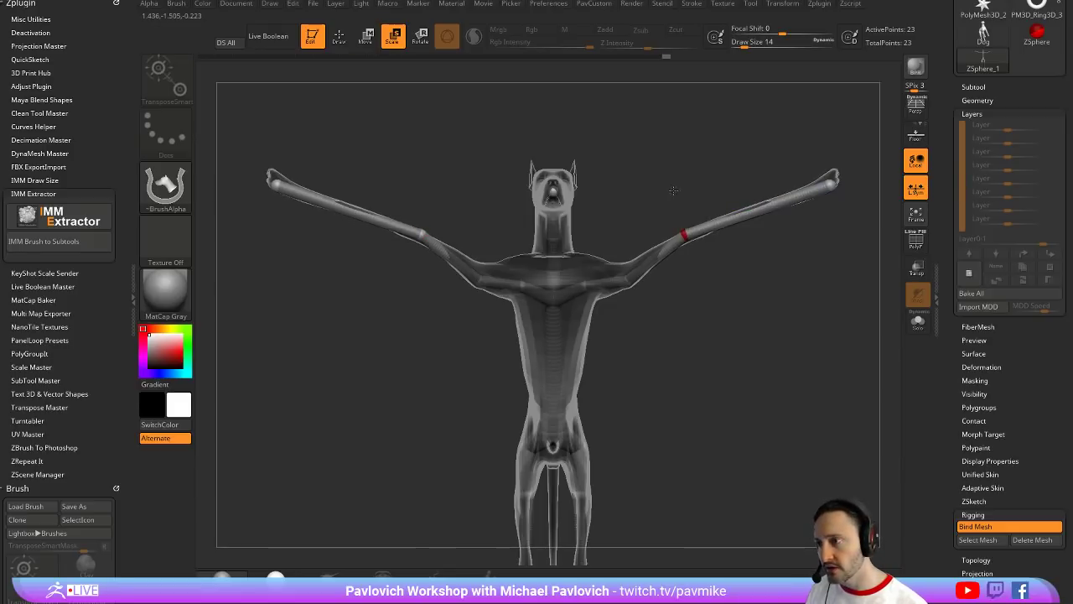
Adjust the upright pose by rotating the torso, hips and head of the bound rig
{"action": "left_click_drag", "start_coordinate": [873, 372], "coordinate": [733, 362]}
{"action": "left_click_drag", "start_coordinate": [878, 304], "coordinate": [775, 262], "text": "alt"}
{"action": "key", "text": "r"}
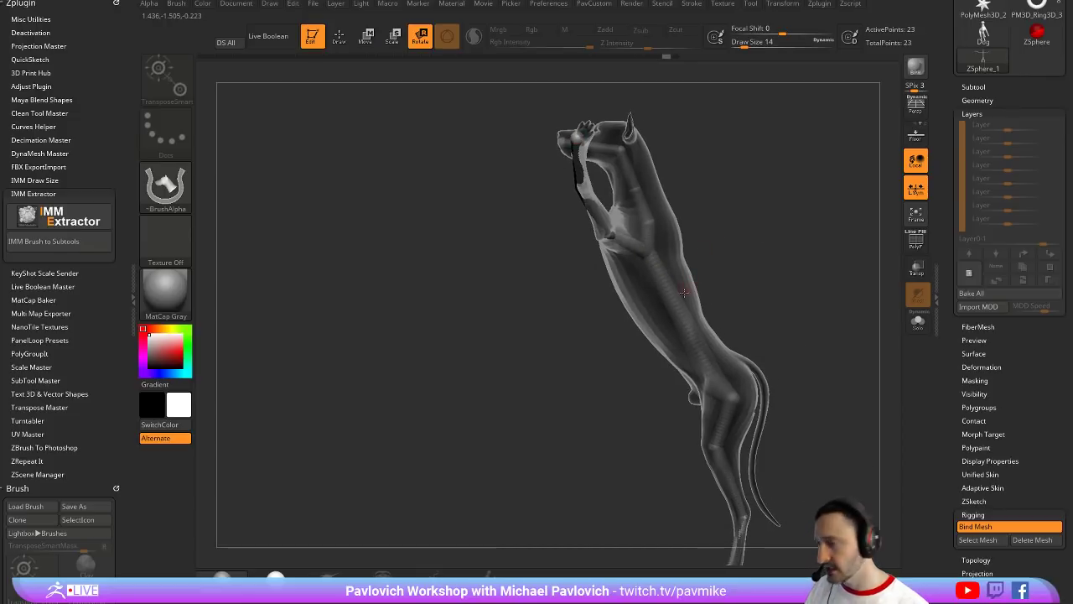
{"action": "left_click_drag", "start_coordinate": [662, 268], "coordinate": [673, 295]}
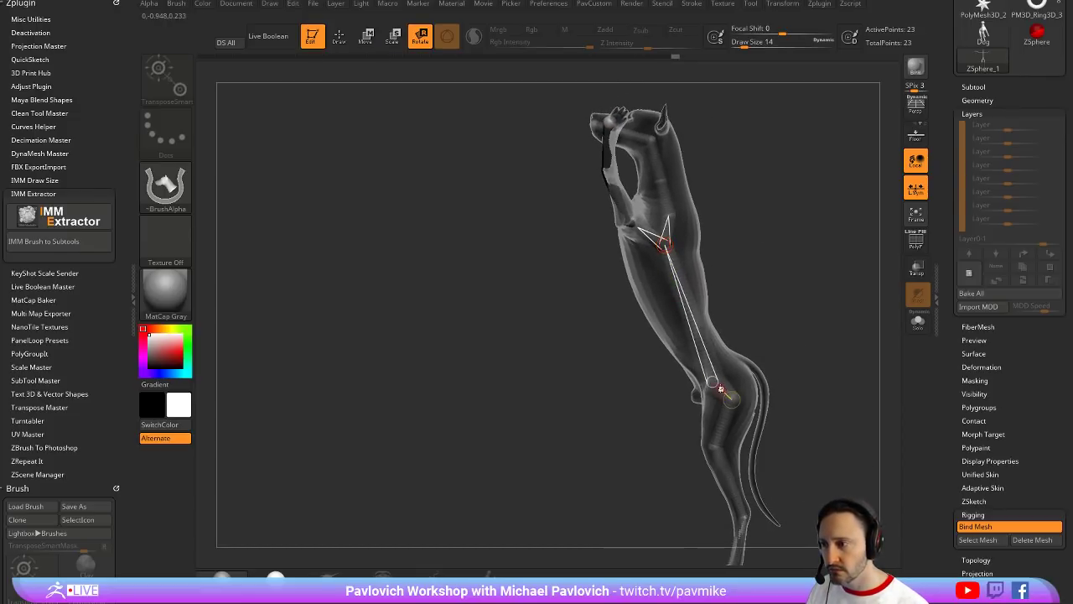
{"action": "left_click_drag", "start_coordinate": [728, 395], "coordinate": [710, 407]}
{"action": "left_click_drag", "start_coordinate": [775, 306], "coordinate": [783, 327]}
{"action": "left_click_drag", "start_coordinate": [600, 192], "coordinate": [598, 209]}
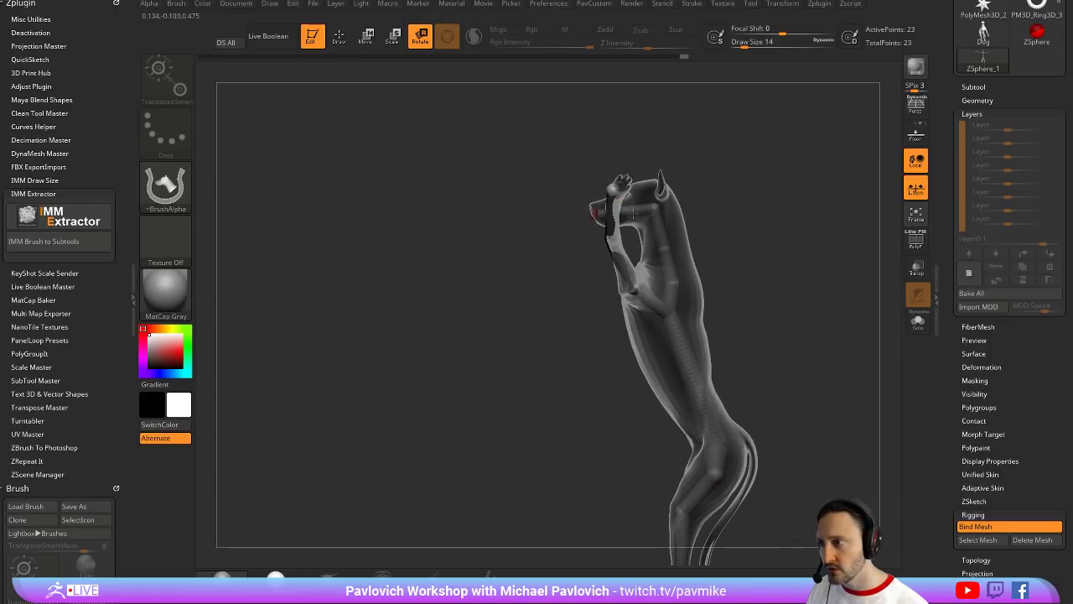
{"action": "left_click_drag", "start_coordinate": [771, 369], "coordinate": [771, 335], "text": "alt"}
{"action": "left_click_drag", "start_coordinate": [771, 343], "coordinate": [822, 325]}
{"action": "left_click_drag", "start_coordinate": [830, 325], "coordinate": [817, 325]}
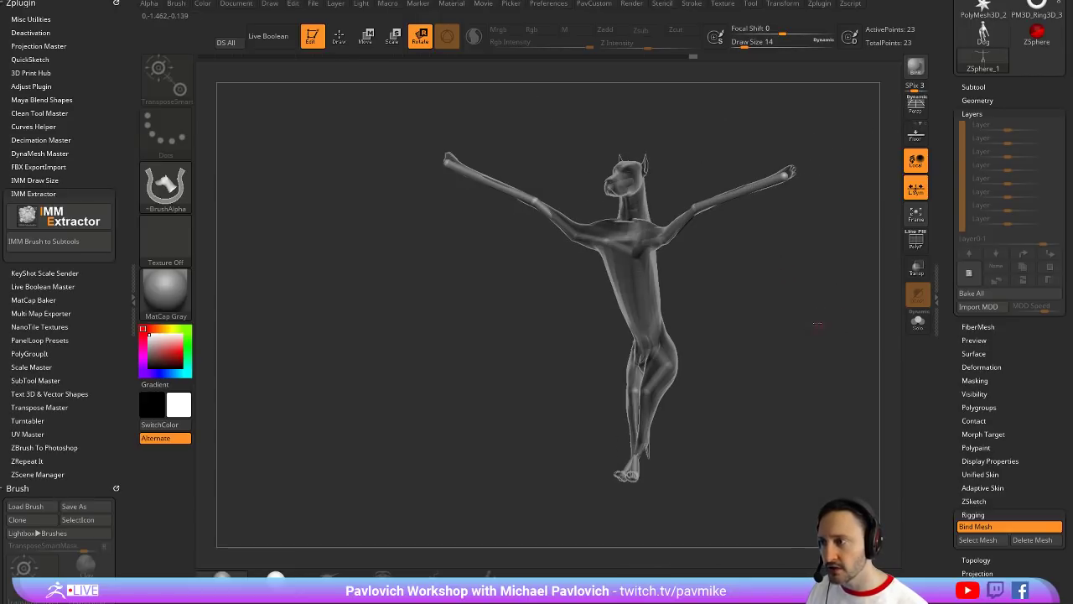
Switch off Bind Mesh to return the dog and its rig to the original standing pose
{"action": "left_click", "coordinate": [999, 526]}
{"action": "mouse_move", "coordinate": [756, 227]}
{"action": "left_mouse_down", "text": "alt"}
{"action": "mouse_move", "coordinate": [829, 254]}
{"action": "mouse_move", "coordinate": [761, 243]}
{"action": "mouse_move", "coordinate": [847, 290]}
{"action": "mouse_move", "coordinate": [799, 162]}
{"action": "mouse_move", "coordinate": [800, 200]}
{"action": "left_mouse_up", "text": "alt"}
{"action": "left_click_drag", "start_coordinate": [799, 200], "coordinate": [816, 207]}
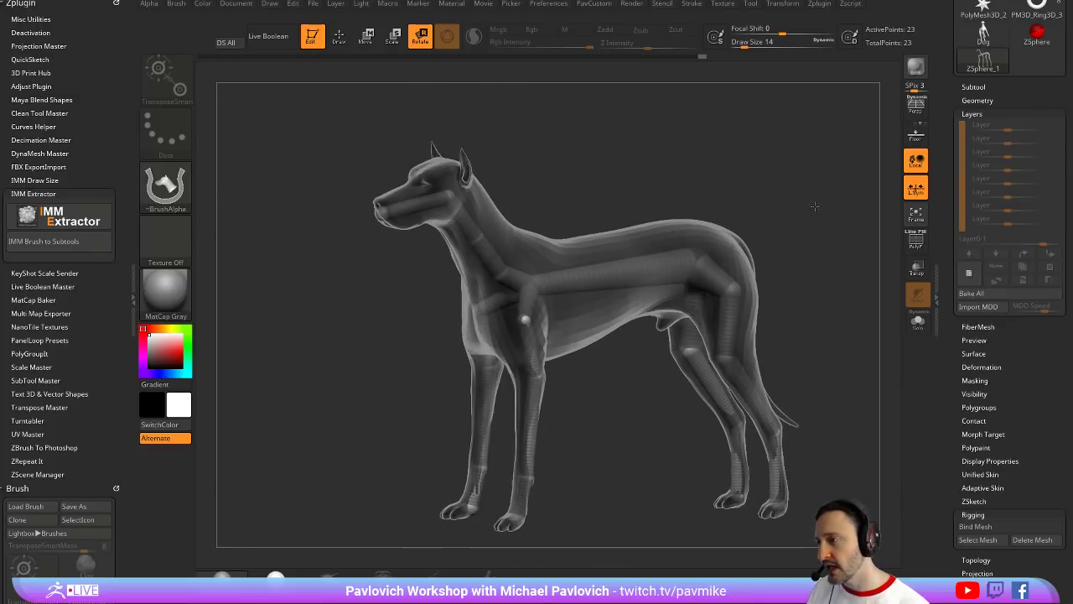
Insert two additional joints along the spine chain between the chest and the hips
{"action": "key", "text": "q"}
{"action": "left_click", "coordinate": [577, 280]}
{"action": "left_click", "coordinate": [638, 282]}
{"action": "left_click_drag", "start_coordinate": [629, 378], "coordinate": [624, 408]}
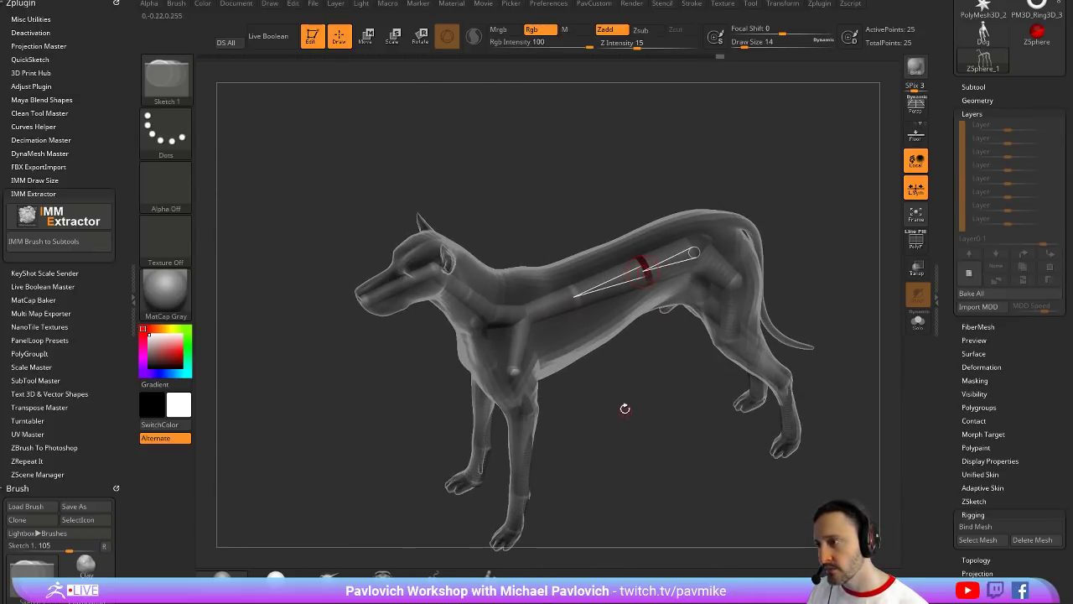
{"action": "left_click_drag", "start_coordinate": [549, 347], "coordinate": [647, 345]}
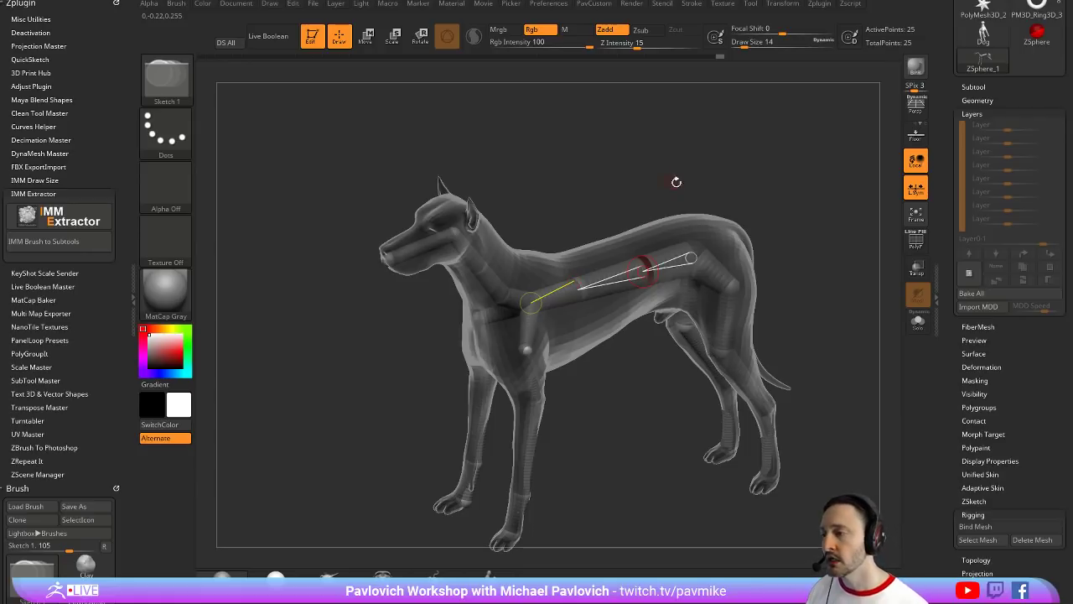
{"action": "left_click_drag", "start_coordinate": [676, 181], "coordinate": [577, 286]}
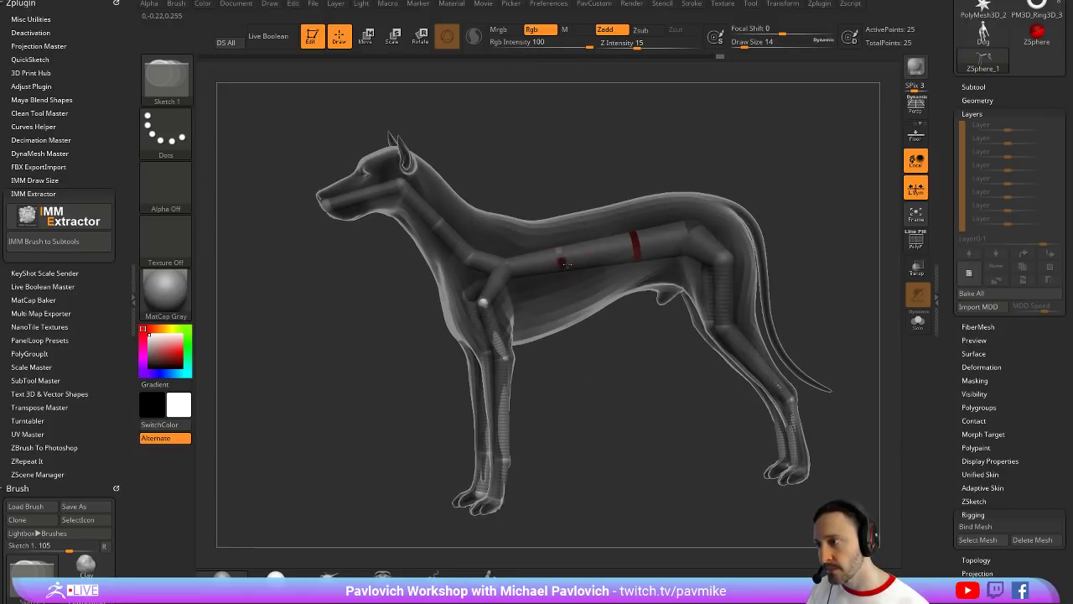
Add mirrored ZSpheres to the front spine joint and adjust their size and position to start the rib cage
{"action": "left_click_drag", "start_coordinate": [598, 289], "coordinate": [572, 271]}
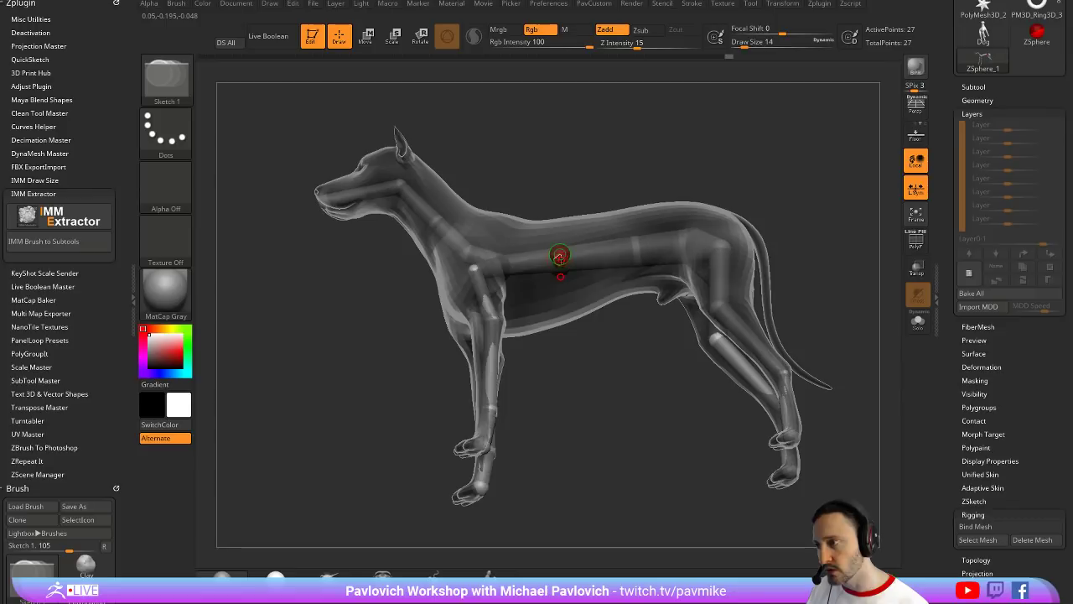
{"action": "key", "text": "w"}
{"action": "key", "text": "e"}
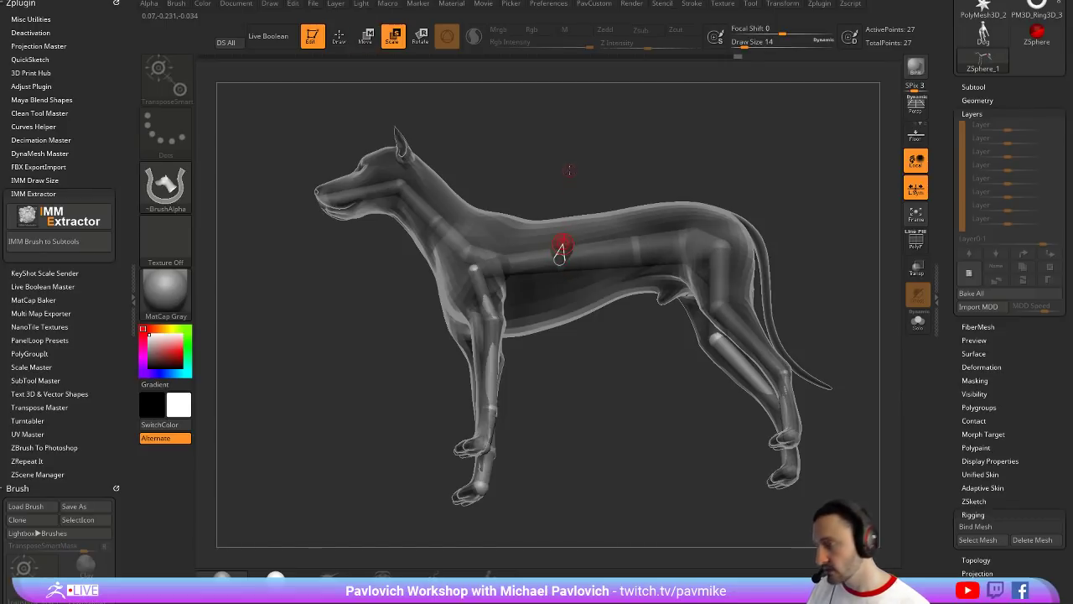
{"action": "left_click_drag", "start_coordinate": [560, 251], "coordinate": [608, 191]}
{"action": "key", "text": "w"}
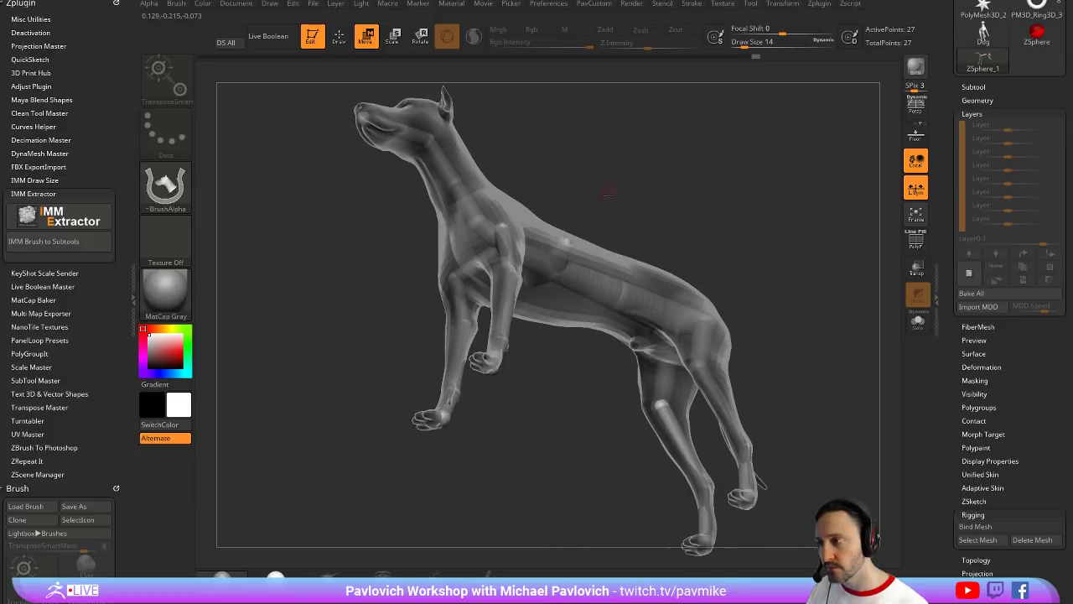
{"action": "left_click_drag", "start_coordinate": [564, 241], "coordinate": [570, 249]}
Add a second mirrored pair of ZSpheres to the rib spheres and move them down along the sides of the rib cage
{"action": "key", "text": "q"}
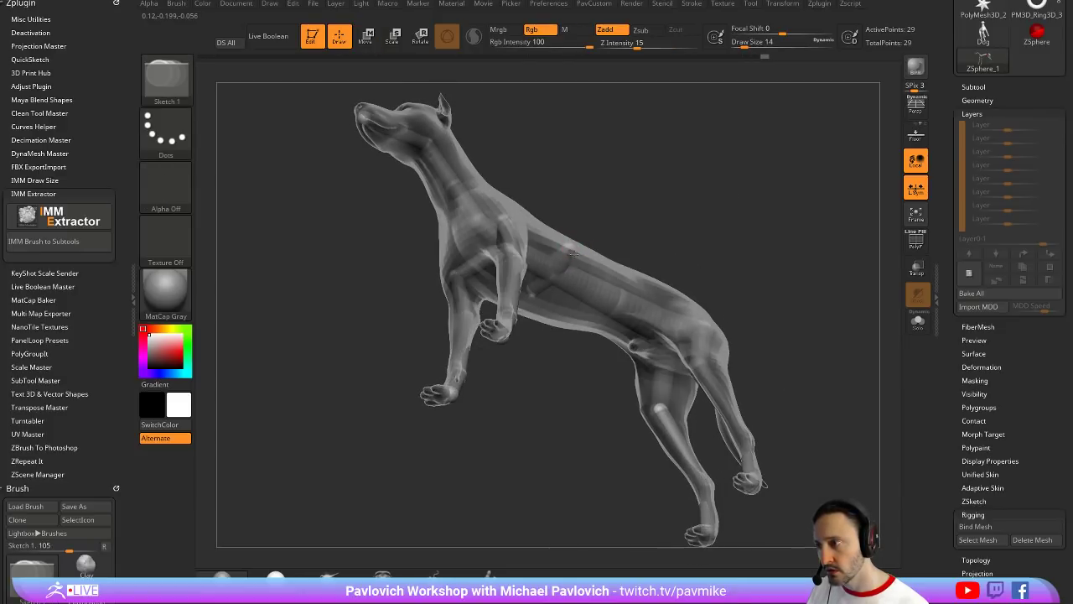
{"action": "right_click_drag", "start_coordinate": [573, 253], "coordinate": [588, 259], "text": "shift"}
{"action": "key", "text": "w"}
{"action": "left_click_drag", "start_coordinate": [568, 250], "coordinate": [588, 265]}
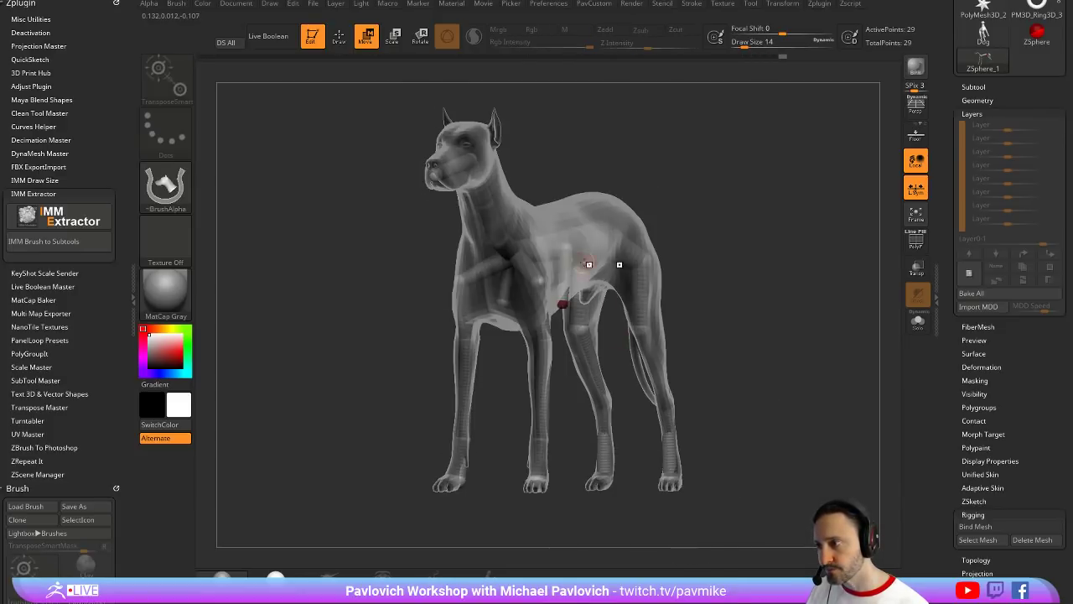
{"action": "key", "text": "q"}
{"action": "mouse_move", "coordinate": [567, 262]}
{"action": "right_mouse_down"}
{"action": "mouse_move", "coordinate": [697, 160]}
{"action": "mouse_move", "coordinate": [683, 165]}
{"action": "right_mouse_up"}
{"action": "key", "text": "w"}
{"action": "mouse_move", "coordinate": [616, 211]}
{"action": "left_mouse_down", "text": "shift"}
{"action": "mouse_move", "coordinate": [625, 206]}
{"action": "mouse_move", "coordinate": [678, 243]}
{"action": "left_mouse_up", "text": "shift"}
{"action": "key", "text": "q"}
{"action": "left_click_drag", "start_coordinate": [684, 197], "coordinate": [783, 201]}
{"action": "left_click_drag", "start_coordinate": [767, 238], "coordinate": [729, 249]}
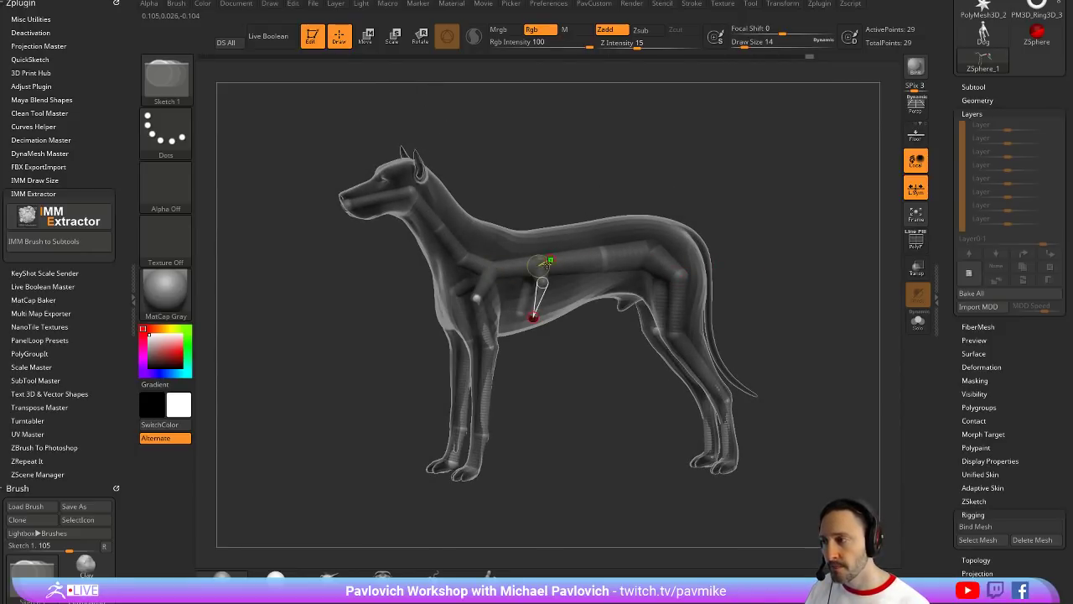
{"action": "left_click_drag", "start_coordinate": [735, 212], "coordinate": [561, 208]}
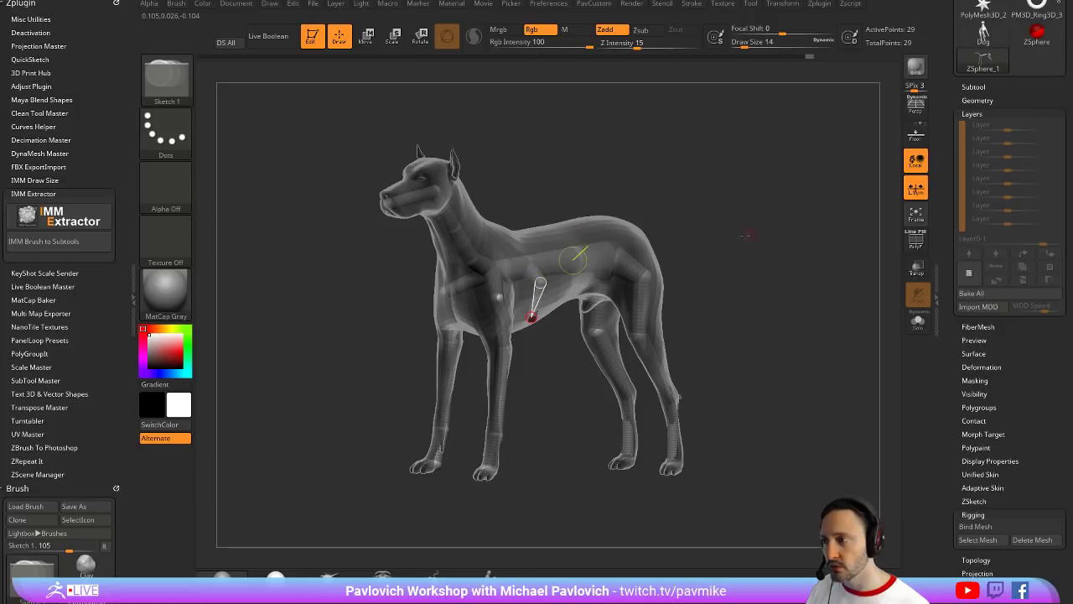
{"action": "left_click_drag", "start_coordinate": [745, 235], "coordinate": [708, 245]}
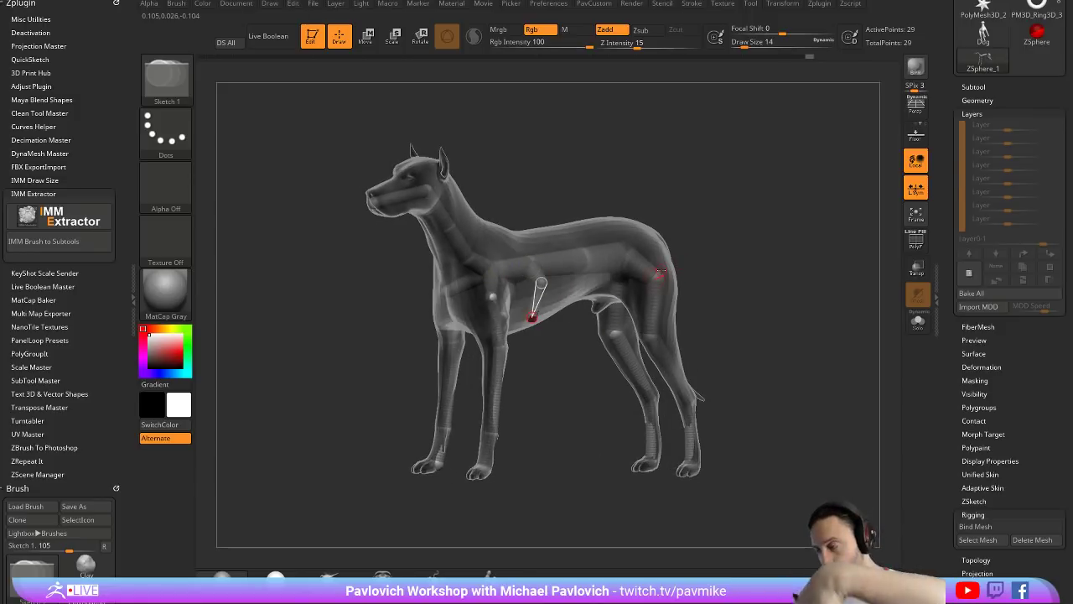
Turn on Bind Mesh and try rotating the dog's front body upward about the joint between chest and hips
{"action": "left_click_drag", "start_coordinate": [707, 175], "coordinate": [697, 222]}
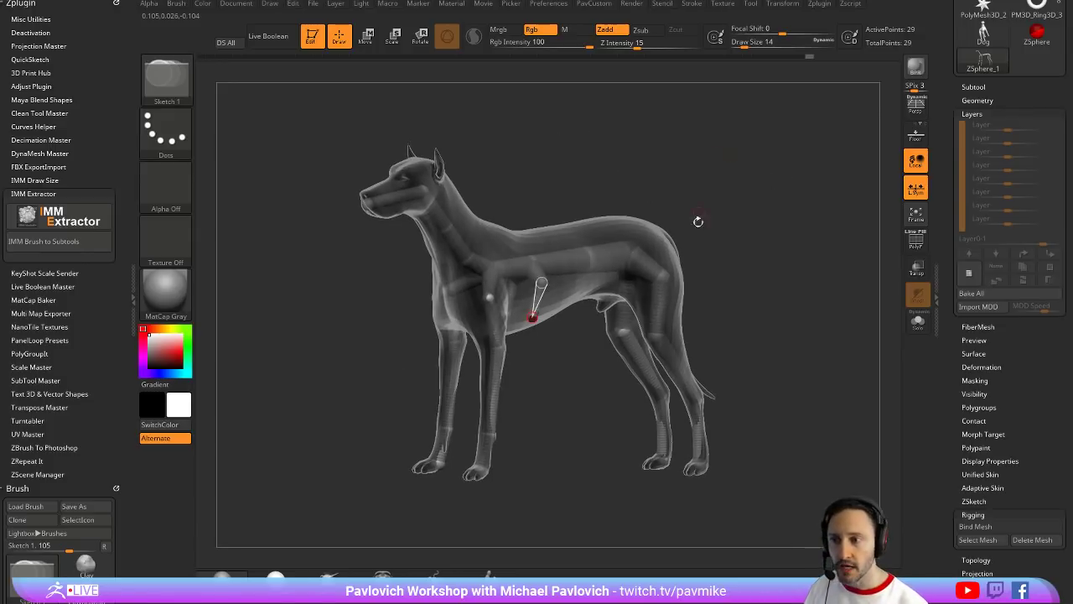
{"action": "left_click", "coordinate": [974, 524]}
{"action": "left_click_drag", "start_coordinate": [799, 176], "coordinate": [620, 205]}
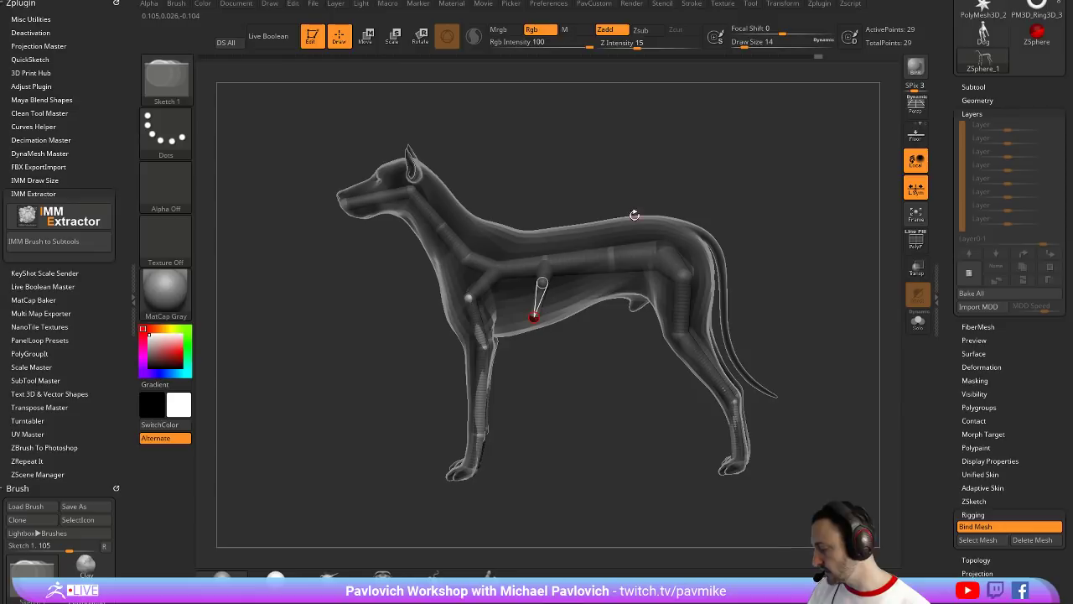
{"action": "key", "text": "r"}
{"action": "right_click_drag", "start_coordinate": [579, 245], "coordinate": [549, 265]}
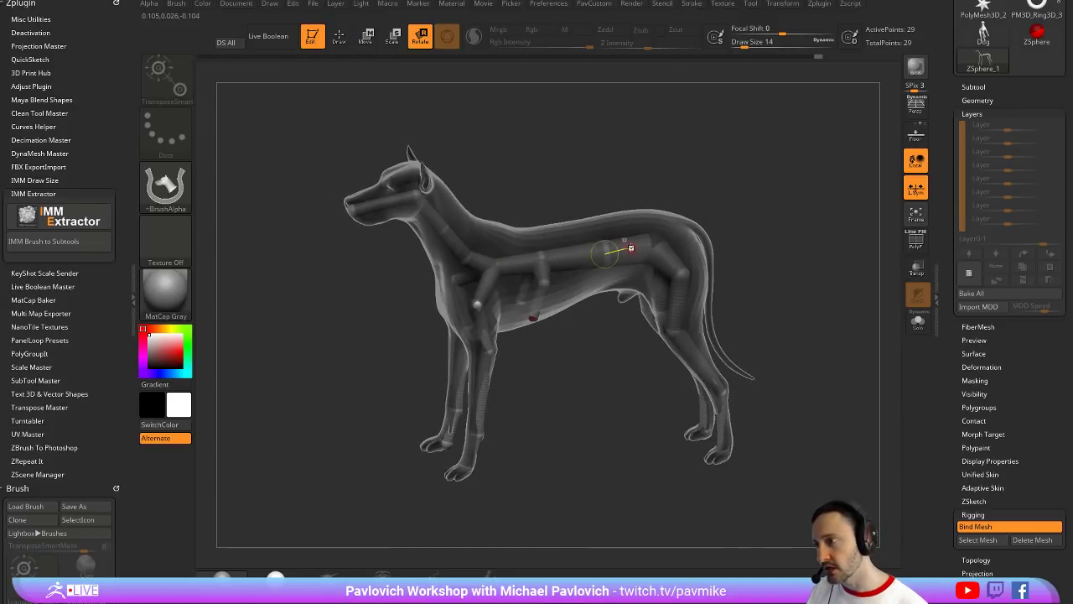
{"action": "left_click_drag", "start_coordinate": [631, 248], "coordinate": [650, 216]}
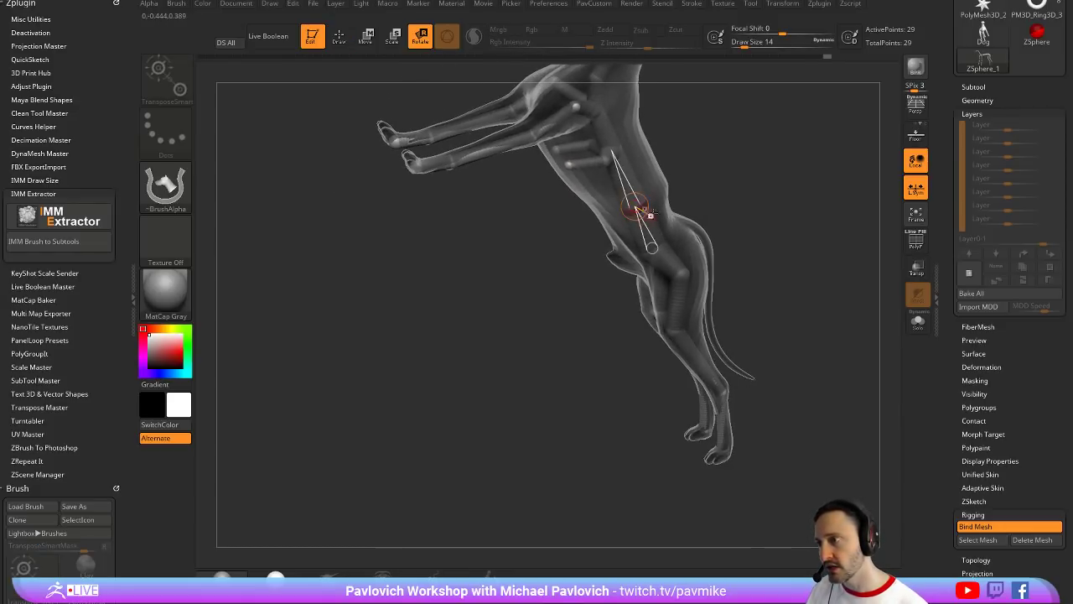
{"action": "right_click_drag", "start_coordinate": [650, 165], "coordinate": [689, 181]}
{"action": "key", "text": "ctrl+z"}
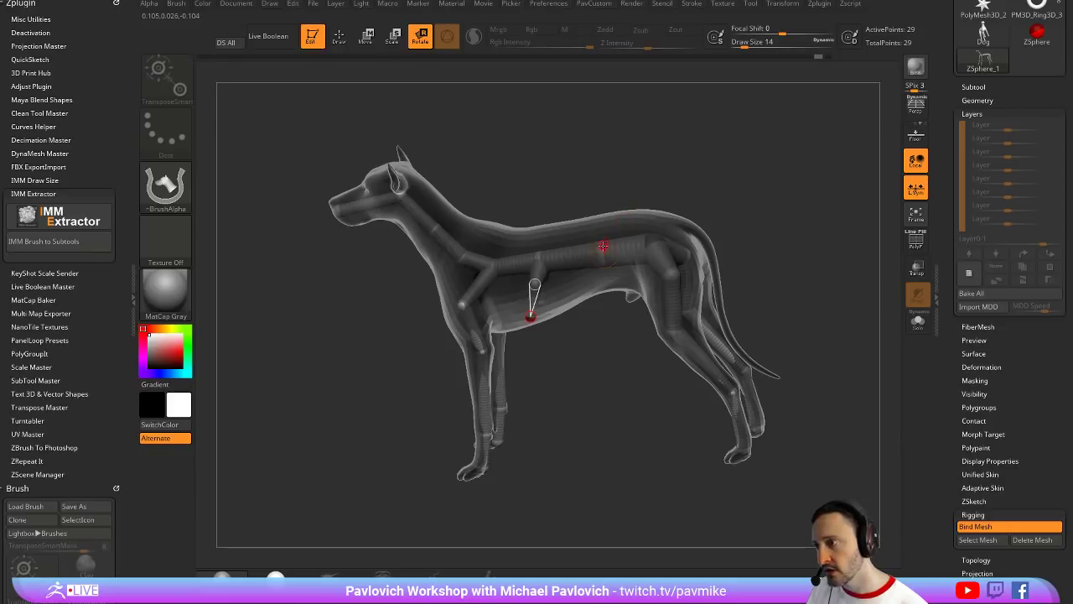
{"action": "key", "text": "ctrl+z"}
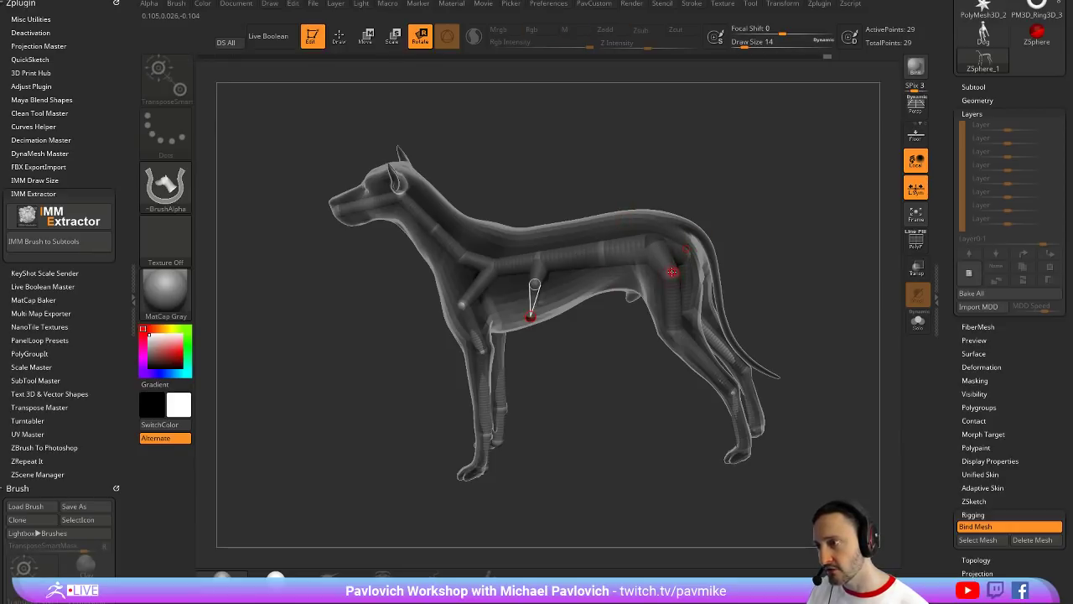
Try rotating the hind legs at the hip and knee joints of the bound rig
{"action": "left_click_drag", "start_coordinate": [673, 273], "coordinate": [662, 287]}
{"action": "key", "text": "ctrl+z"}
{"action": "left_click_drag", "start_coordinate": [653, 249], "coordinate": [657, 242]}
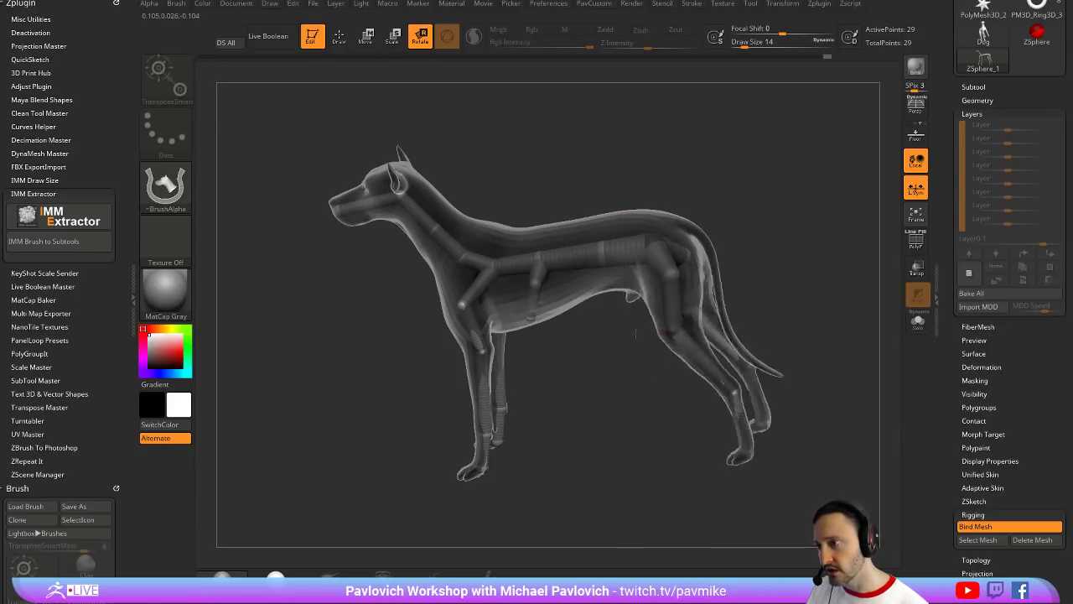
{"action": "left_click_drag", "start_coordinate": [672, 329], "coordinate": [731, 314]}
{"action": "key", "text": "ctrl+z"}
Rotate the spine upward at the rear joint and swing the hind legs beneath the raised body
{"action": "left_click_drag", "start_coordinate": [605, 252], "coordinate": [629, 207]}
{"action": "left_click_drag", "start_coordinate": [671, 272], "coordinate": [644, 283]}
{"action": "left_click_drag", "start_coordinate": [634, 221], "coordinate": [641, 223]}
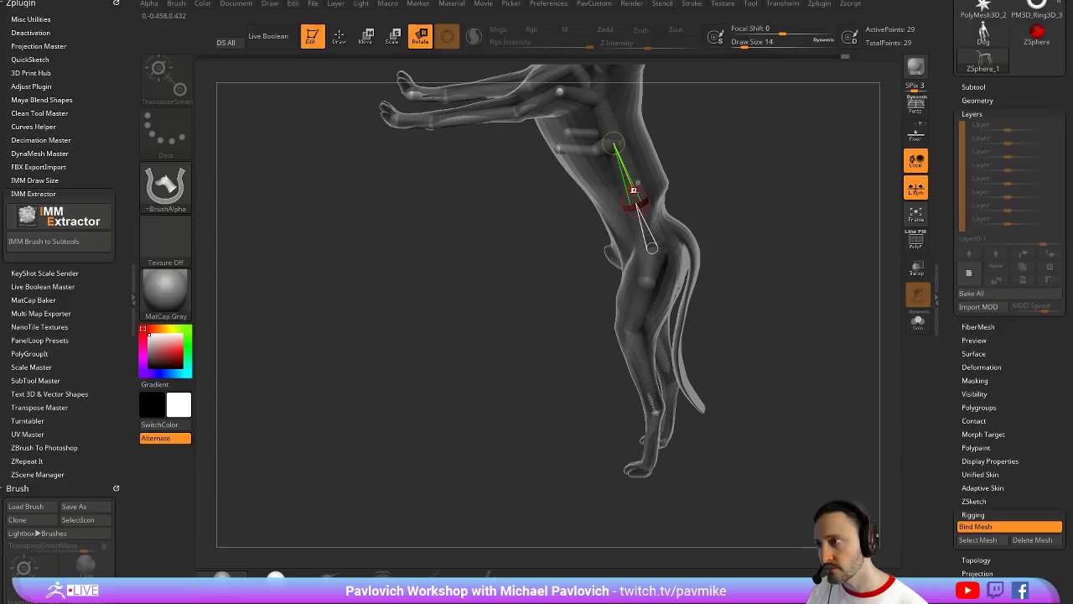
Try rotating the rib-cage ZSpheres on the upright dog
{"action": "left_click_drag", "start_coordinate": [709, 185], "coordinate": [741, 202]}
{"action": "left_click_drag", "start_coordinate": [584, 249], "coordinate": [588, 253]}
{"action": "key", "text": "ctrl+z"}
{"action": "left_click_drag", "start_coordinate": [703, 224], "coordinate": [696, 227]}
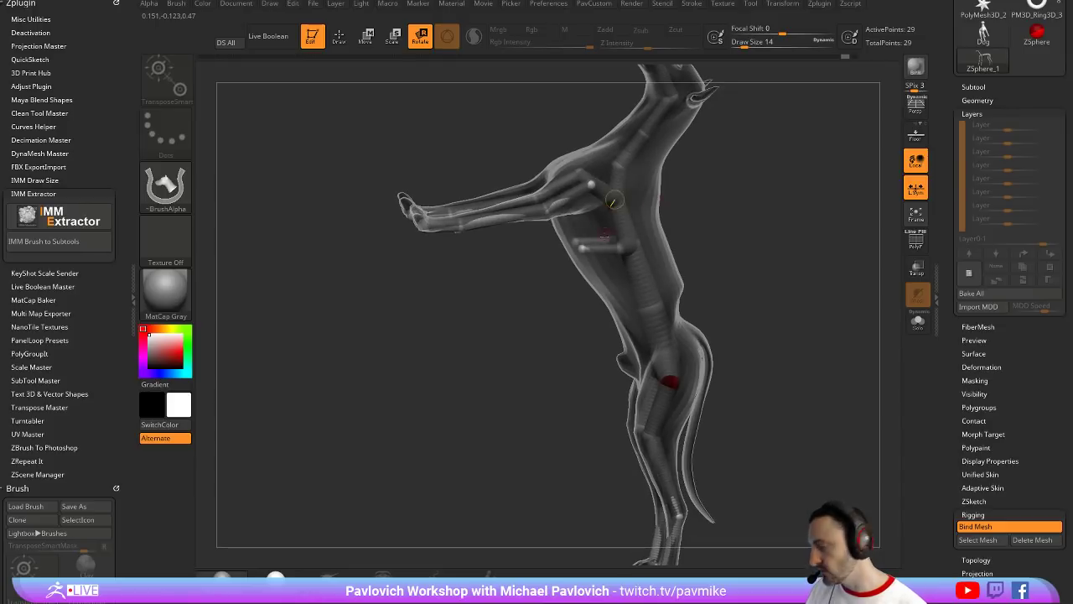
Try moving the rib-cage ZSpheres to reshape the chest, and turn Bind Mesh off to restore the standing pose
{"action": "key", "text": "w"}
{"action": "left_click_drag", "start_coordinate": [581, 249], "coordinate": [591, 253]}
{"action": "key", "text": "ctrl+z"}
{"action": "left_click_drag", "start_coordinate": [701, 233], "coordinate": [743, 225]}
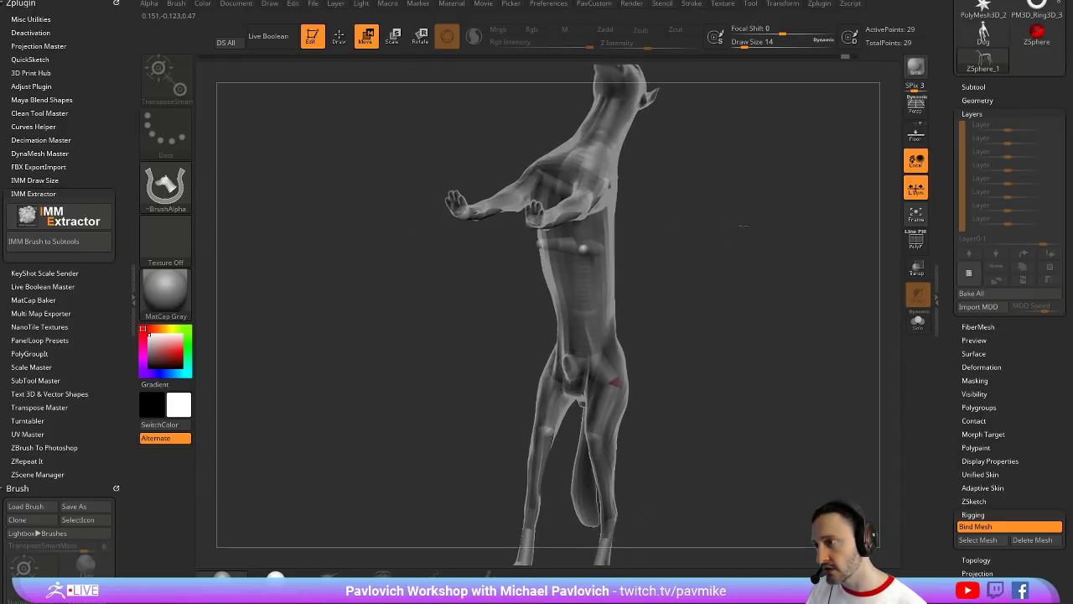
{"action": "left_click_drag", "start_coordinate": [583, 248], "coordinate": [601, 253]}
{"action": "key", "text": "ctrl+z"}
{"action": "left_click_drag", "start_coordinate": [707, 224], "coordinate": [767, 248]}
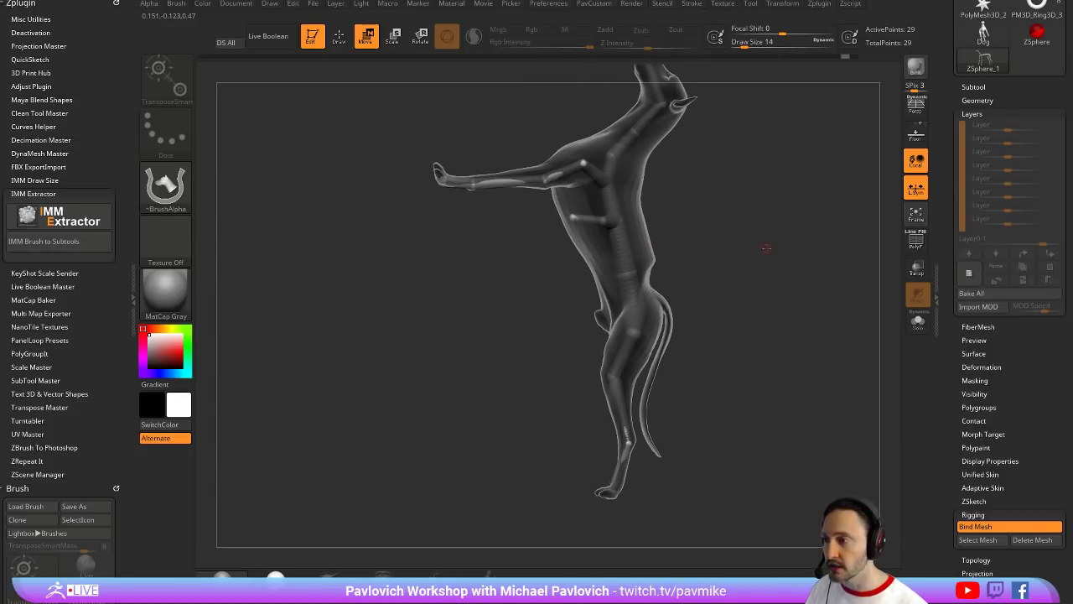
{"action": "left_click", "coordinate": [973, 527]}
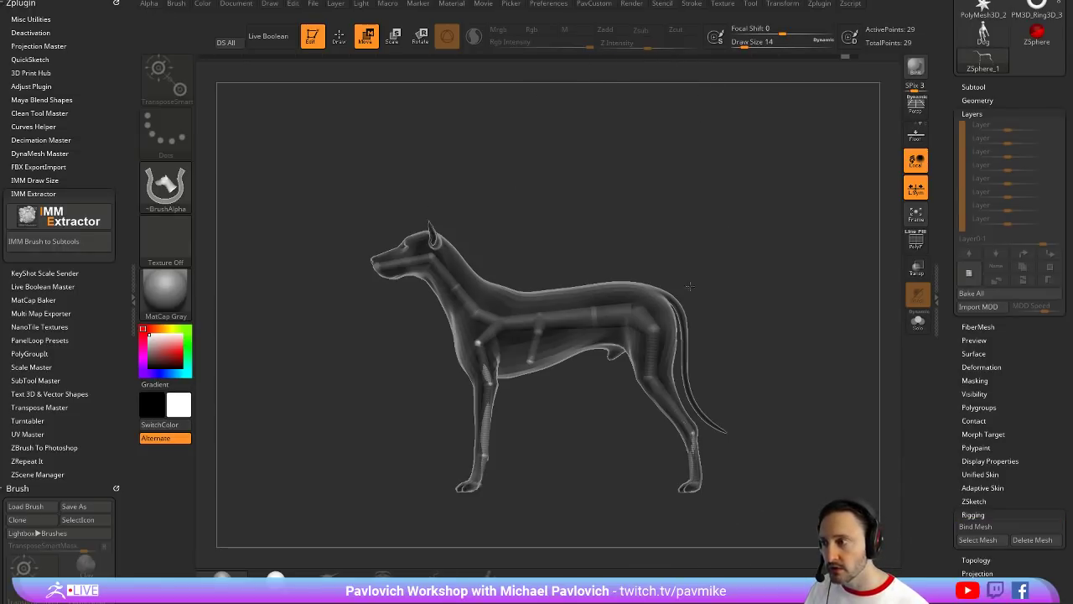
Delete the mirrored rib-cage ZSpheres and the two extra spine joints between the chest and the hips
{"action": "key", "text": "q"}
{"action": "left_click", "coordinate": [594, 315], "text": "alt"}
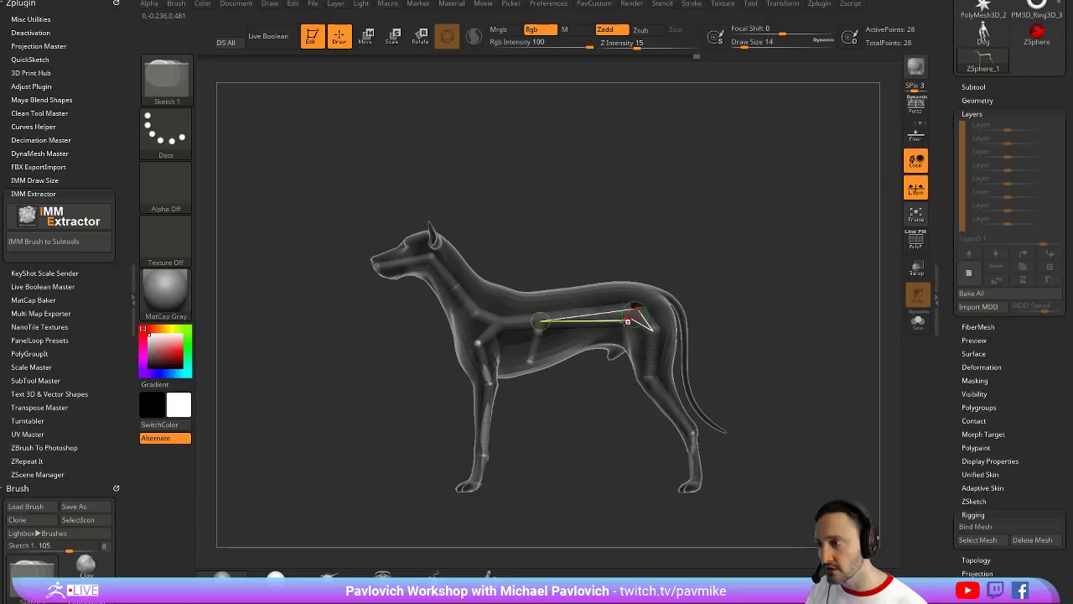
{"action": "left_click_drag", "start_coordinate": [734, 290], "coordinate": [755, 335]}
{"action": "left_click", "coordinate": [516, 364], "text": "alt"}
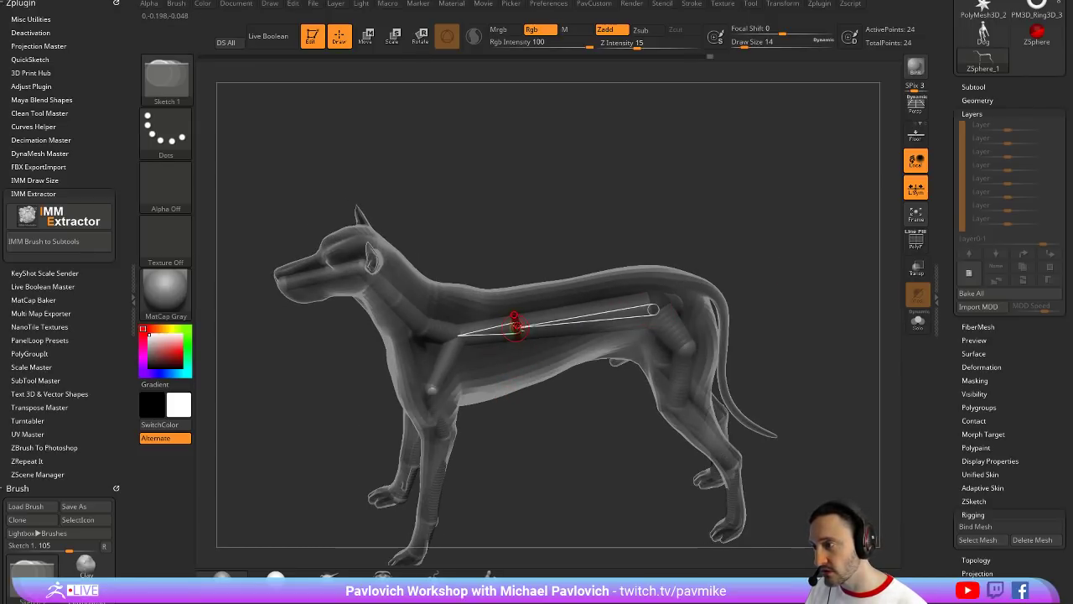
{"action": "left_click", "coordinate": [518, 326], "text": "alt"}
{"action": "mouse_move", "coordinate": [812, 238]}
{"action": "left_mouse_down", "text": "shift"}
{"action": "mouse_move", "coordinate": [821, 256]}
{"action": "mouse_move", "coordinate": [832, 240]}
{"action": "left_mouse_up", "text": "shift"}
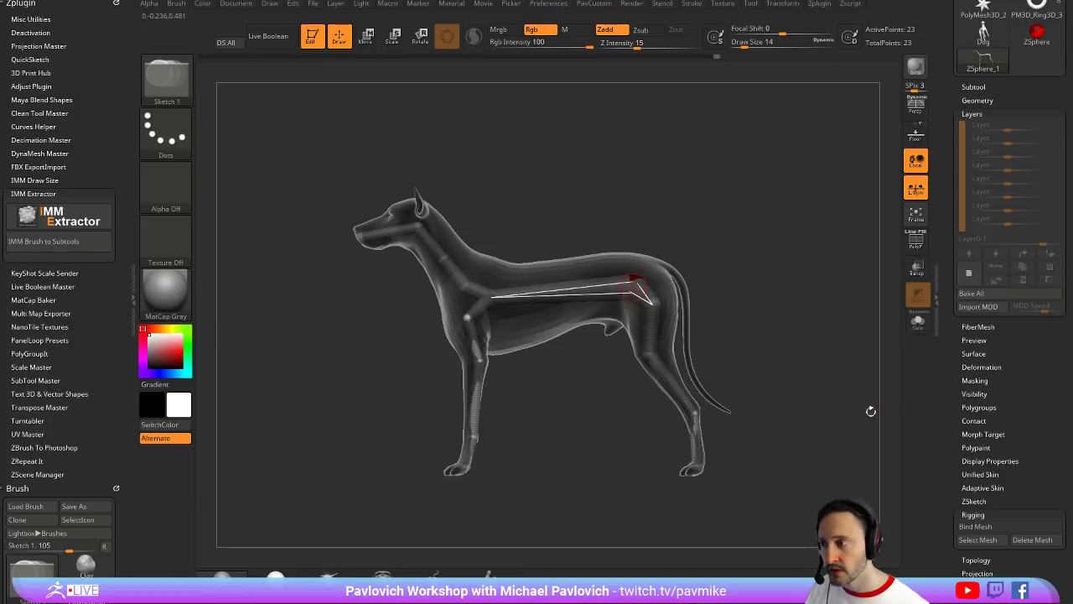
Turn on Bind Mesh for the simplified rig and rotate the dog's front body upright about the hips
{"action": "left_click_drag", "start_coordinate": [845, 425], "coordinate": [860, 435]}
{"action": "left_click", "coordinate": [978, 525]}
{"action": "left_click_drag", "start_coordinate": [814, 307], "coordinate": [805, 301], "text": "shift"}
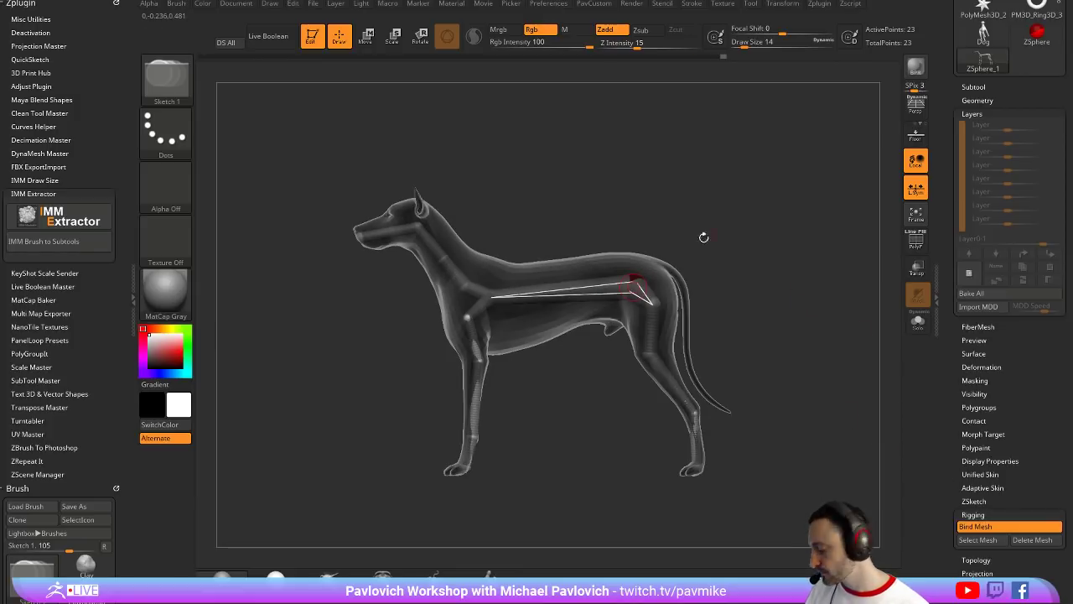
{"action": "key", "text": "r"}
{"action": "left_click_drag", "start_coordinate": [584, 285], "coordinate": [642, 223]}
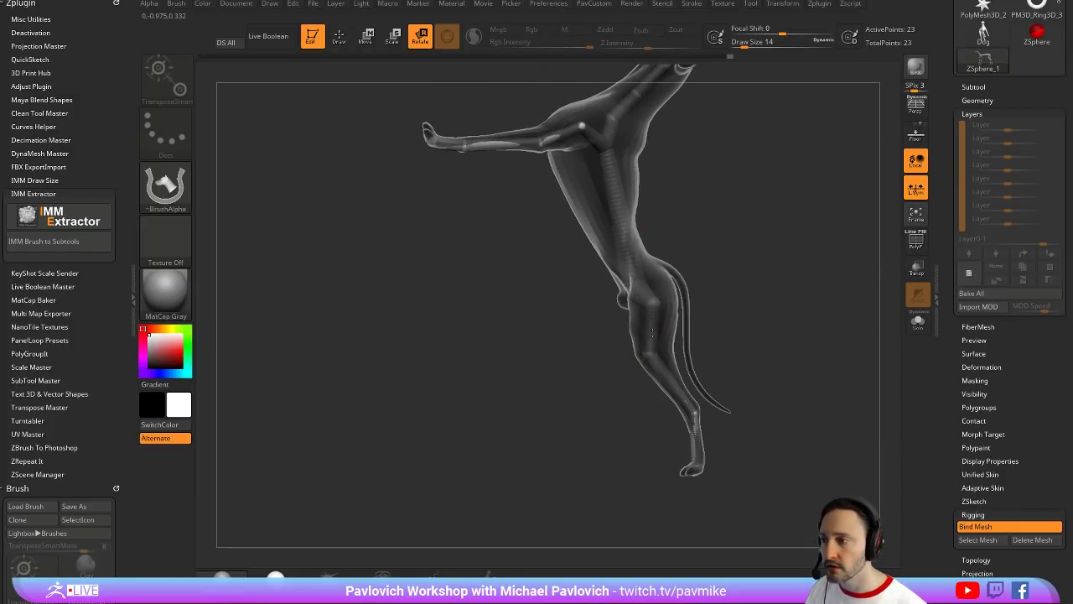
Rotate the hind legs under the raised body and tilt the neck and head so the face points forward
{"action": "left_click_drag", "start_coordinate": [647, 352], "coordinate": [571, 346]}
{"action": "left_click_drag", "start_coordinate": [647, 294], "coordinate": [630, 314]}
{"action": "left_click_drag", "start_coordinate": [732, 178], "coordinate": [730, 313], "text": "alt"}
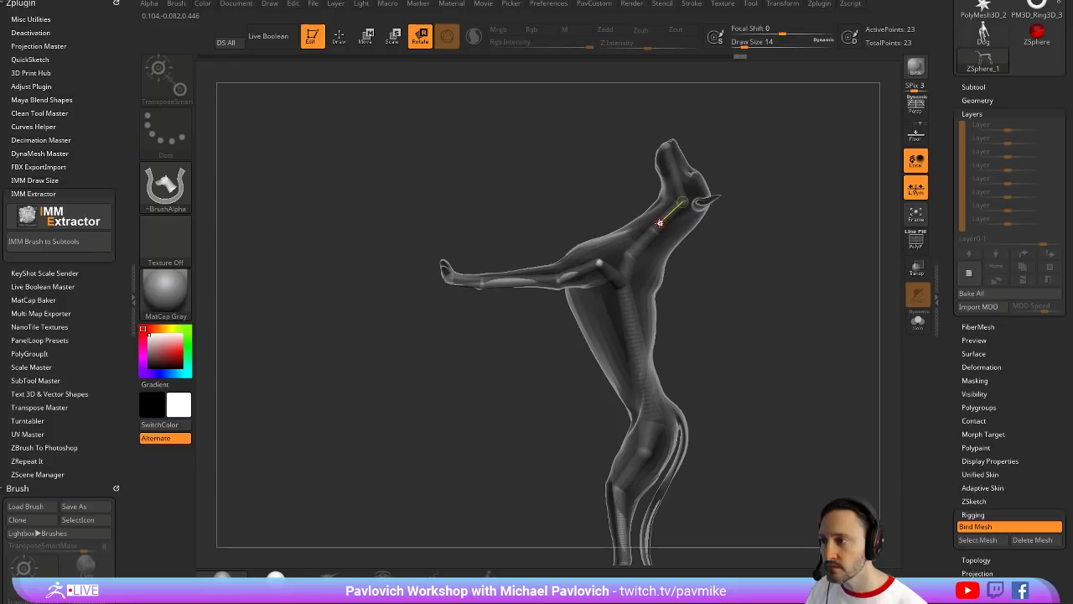
{"action": "left_click_drag", "start_coordinate": [661, 220], "coordinate": [615, 223]}
{"action": "key", "text": "ctrl+z"}
{"action": "left_click_drag", "start_coordinate": [687, 233], "coordinate": [730, 235], "text": "shift"}
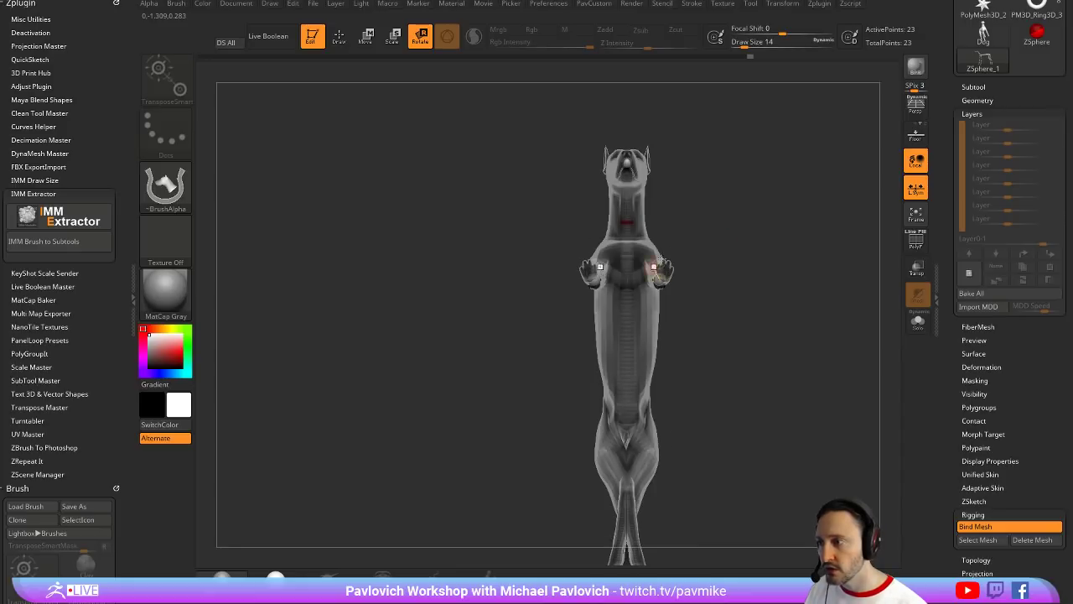
Rotate the mirrored forelegs outward from the shoulders so they spread to both sides like arms
{"action": "right_click_drag", "start_coordinate": [660, 258], "coordinate": [661, 287]}
{"action": "left_click_drag", "start_coordinate": [661, 287], "coordinate": [780, 303]}
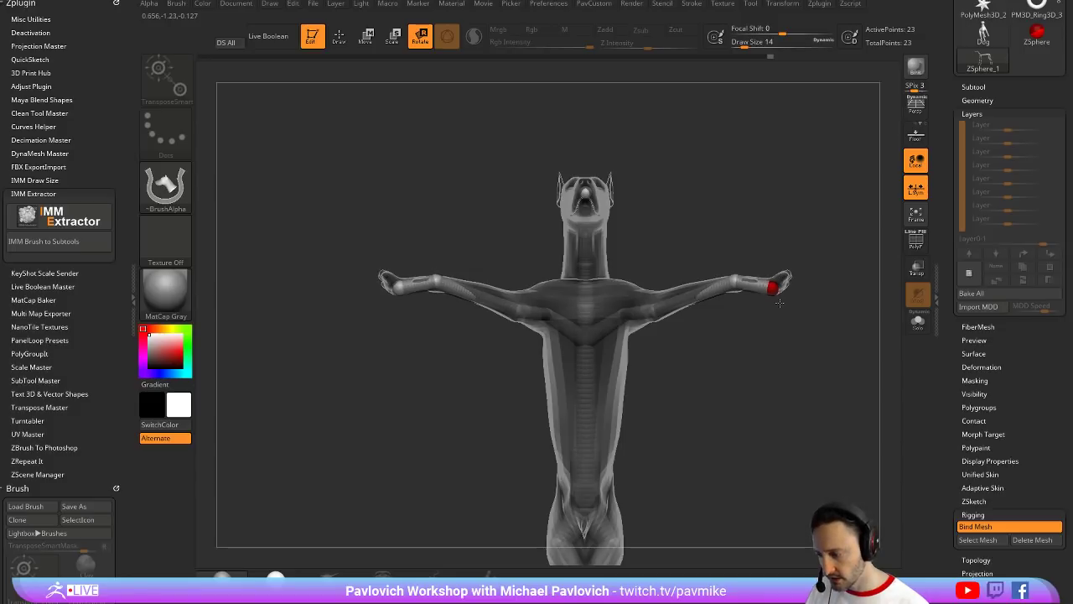
{"action": "left_click_drag", "start_coordinate": [675, 306], "coordinate": [662, 269]}
{"action": "left_click_drag", "start_coordinate": [642, 311], "coordinate": [658, 336]}
{"action": "left_click_drag", "start_coordinate": [683, 310], "coordinate": [655, 331]}
{"action": "right_click_drag", "start_coordinate": [684, 331], "coordinate": [709, 335]}
Move the foreleg joints to widen the elbows and raise the lower forelegs
{"action": "key", "text": "w"}
{"action": "left_click_drag", "start_coordinate": [656, 333], "coordinate": [683, 328]}
{"action": "right_click_drag", "start_coordinate": [687, 327], "coordinate": [712, 323]}
{"action": "left_click_drag", "start_coordinate": [762, 269], "coordinate": [732, 255]}
{"action": "right_click_drag", "start_coordinate": [784, 304], "coordinate": [745, 307]}
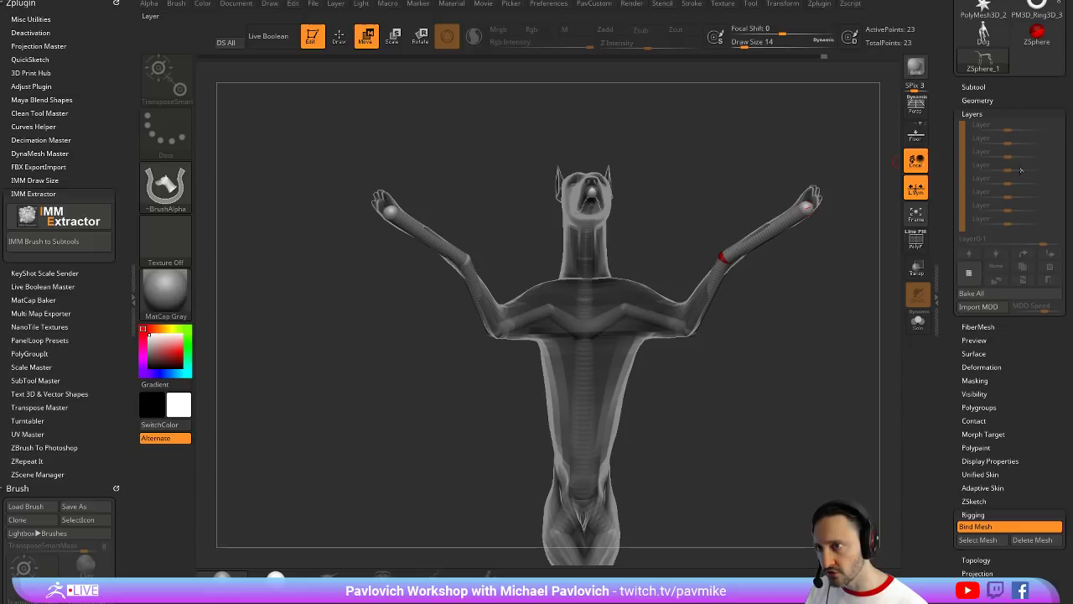
Move the wrist joints of the forelegs higher and readjust the elbows to refine the raised-arm pose
{"action": "right_click_drag", "start_coordinate": [798, 281], "coordinate": [692, 261]}
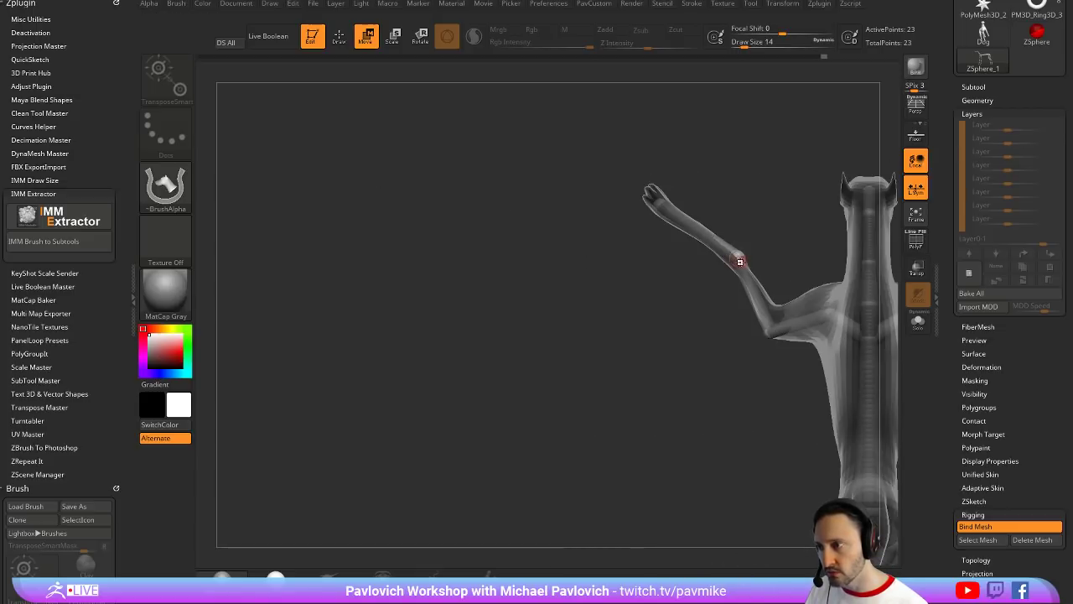
{"action": "left_click_drag", "start_coordinate": [738, 258], "coordinate": [740, 227]}
{"action": "right_click_drag", "start_coordinate": [739, 183], "coordinate": [851, 182]}
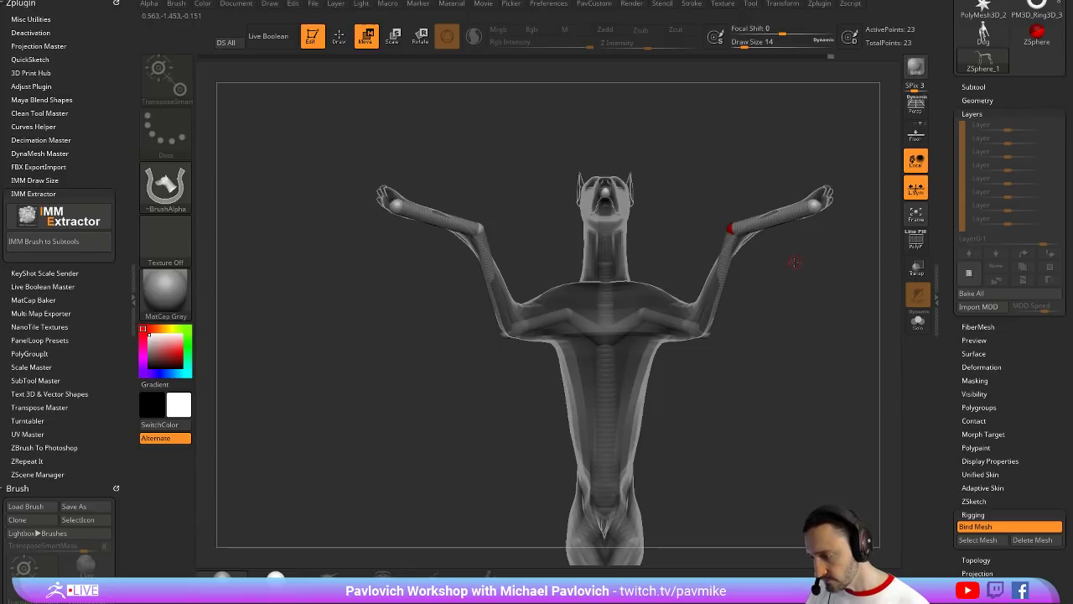
{"action": "right_click_drag", "start_coordinate": [754, 277], "coordinate": [736, 260], "text": "alt"}
{"action": "left_click_drag", "start_coordinate": [686, 313], "coordinate": [688, 295]}
{"action": "left_click_drag", "start_coordinate": [712, 213], "coordinate": [808, 198]}
Move the hind-leg joints and the feet outward to widen the upright stance
{"action": "right_click_drag", "start_coordinate": [845, 188], "coordinate": [574, 325], "text": "ctrl"}
{"action": "right_click_drag", "start_coordinate": [790, 370], "coordinate": [793, 287], "text": "alt"}
{"action": "right_click_drag", "start_coordinate": [793, 287], "coordinate": [709, 375], "text": "ctrl"}
{"action": "right_click_drag", "start_coordinate": [709, 375], "coordinate": [709, 299], "text": "alt"}
{"action": "left_click_drag", "start_coordinate": [597, 378], "coordinate": [607, 441]}
{"action": "left_click_drag", "start_coordinate": [593, 511], "coordinate": [616, 521]}
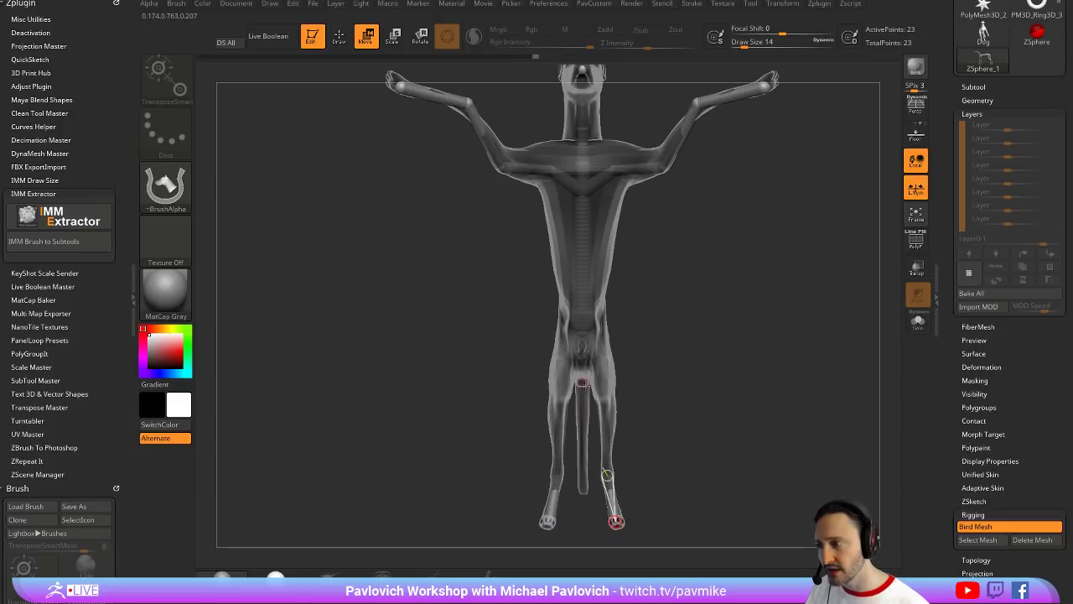
Adjust the knee and ankle joints of the hind legs to refine the upright stance
{"action": "left_click_drag", "start_coordinate": [646, 436], "coordinate": [623, 291]}
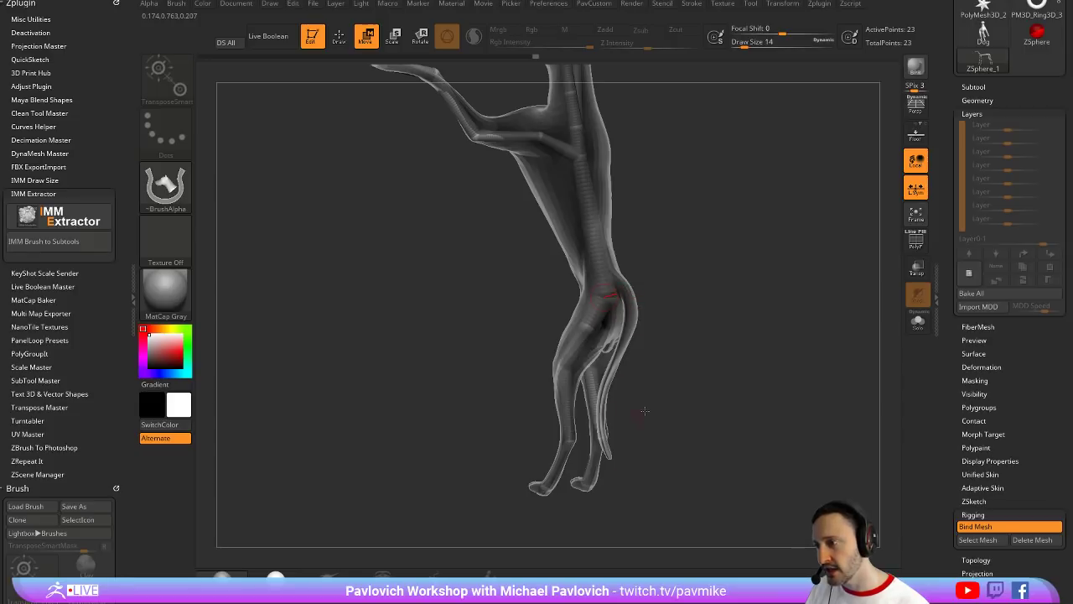
{"action": "left_click_drag", "start_coordinate": [644, 411], "coordinate": [606, 306]}
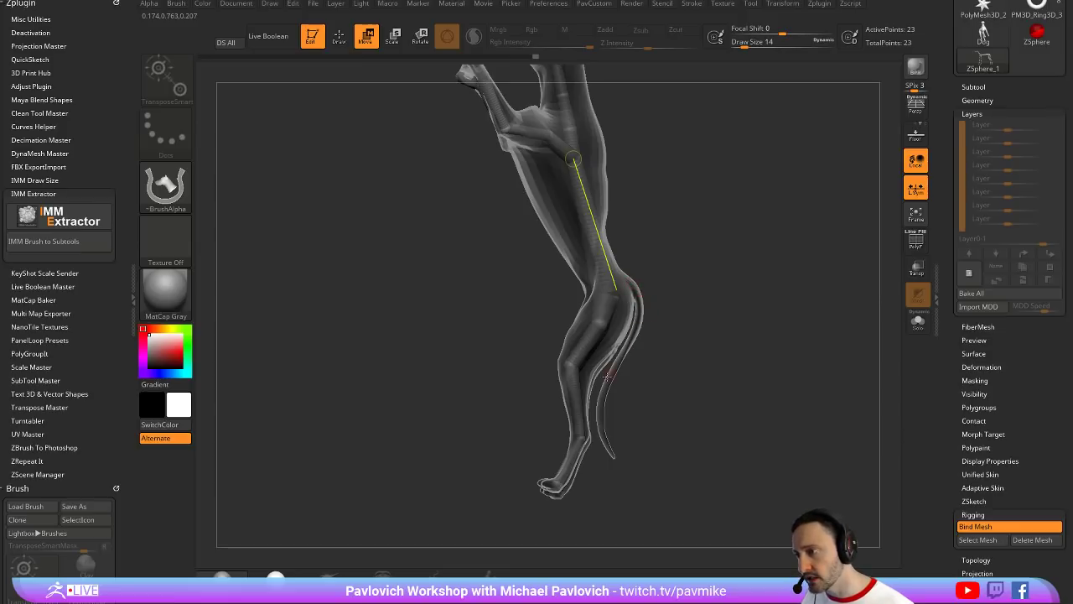
{"action": "left_click_drag", "start_coordinate": [699, 320], "coordinate": [788, 322]}
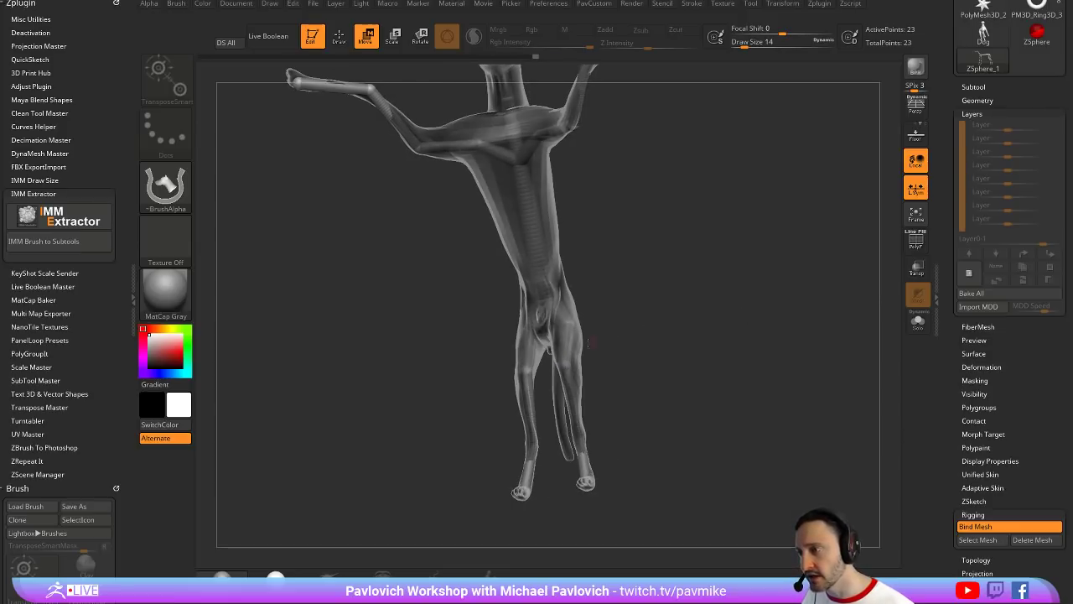
{"action": "mouse_move", "coordinate": [572, 340]}
{"action": "left_mouse_down"}
{"action": "mouse_move", "coordinate": [600, 332]}
{"action": "mouse_move", "coordinate": [591, 347]}
{"action": "left_mouse_up"}
{"action": "left_click_drag", "start_coordinate": [609, 430], "coordinate": [582, 441]}
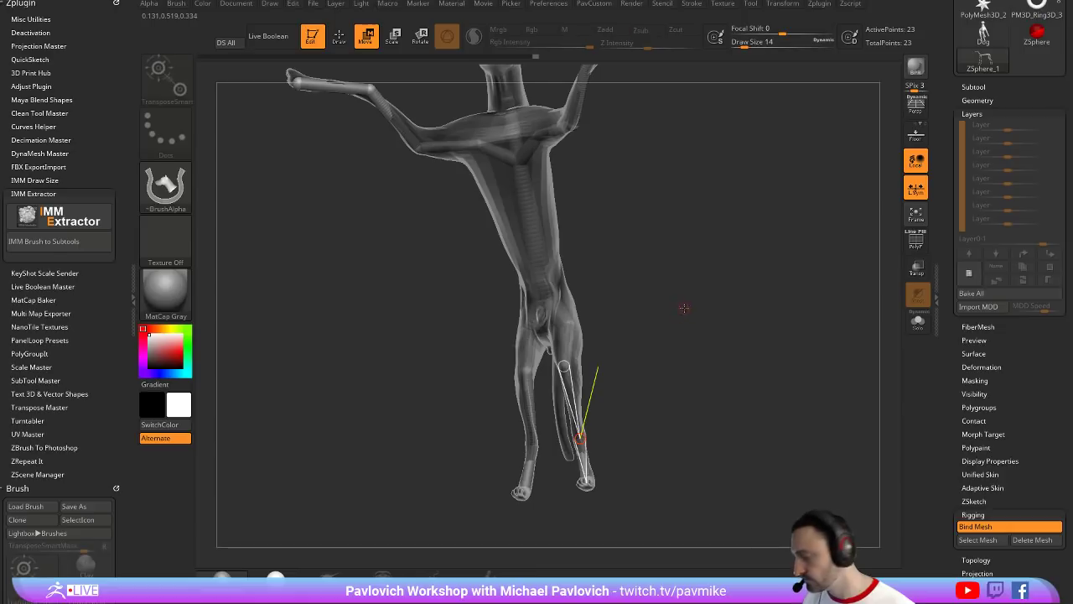
Check the pose from the side and front, and rotate the hind legs slightly at the knees
{"action": "left_click_drag", "start_coordinate": [754, 318], "coordinate": [678, 320]}
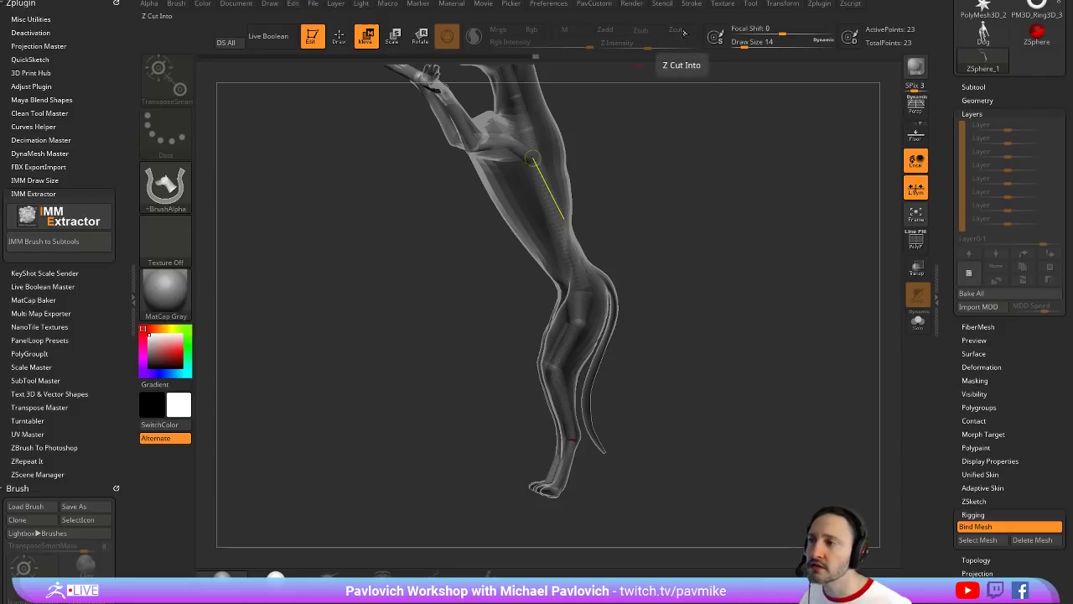
{"action": "key", "text": "ctrl"}
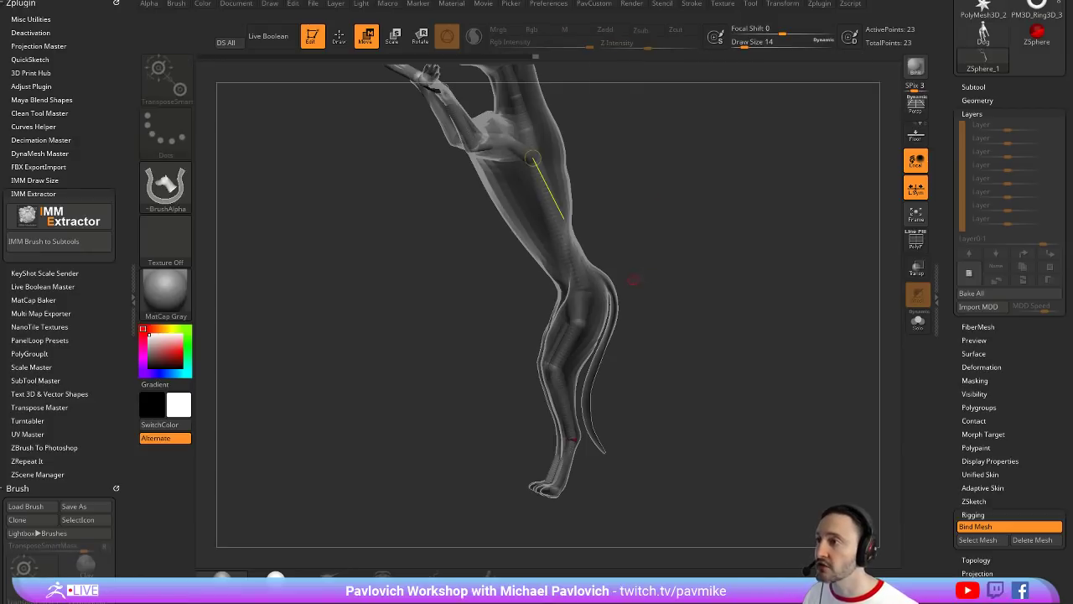
{"action": "left_click_drag", "start_coordinate": [695, 233], "coordinate": [771, 249]}
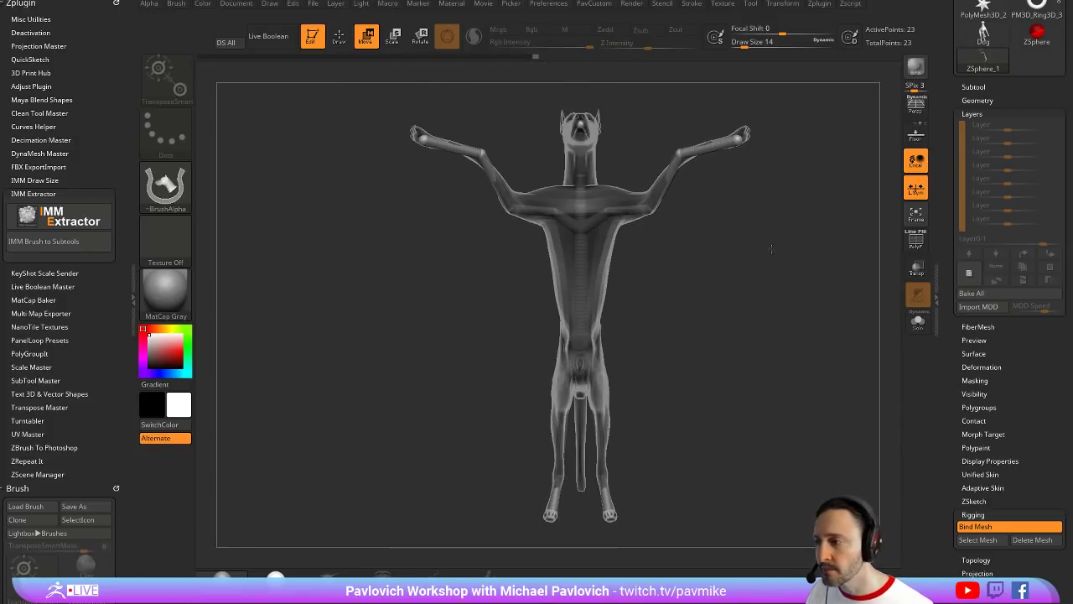
{"action": "left_click_drag", "start_coordinate": [668, 362], "coordinate": [668, 374]}
{"action": "key", "text": "r"}
{"action": "left_click_drag", "start_coordinate": [598, 397], "coordinate": [603, 391]}
{"action": "mouse_move", "coordinate": [683, 360]}
{"action": "left_mouse_down"}
{"action": "mouse_move", "coordinate": [646, 352]}
{"action": "mouse_move", "coordinate": [728, 330]}
{"action": "left_mouse_up"}
{"action": "key", "text": "q"}
{"action": "mouse_move", "coordinate": [956, 223]}
{"action": "left_mouse_down"}
{"action": "mouse_move", "coordinate": [956, 328]}
{"action": "mouse_move", "coordinate": [956, 170]}
{"action": "left_mouse_up"}
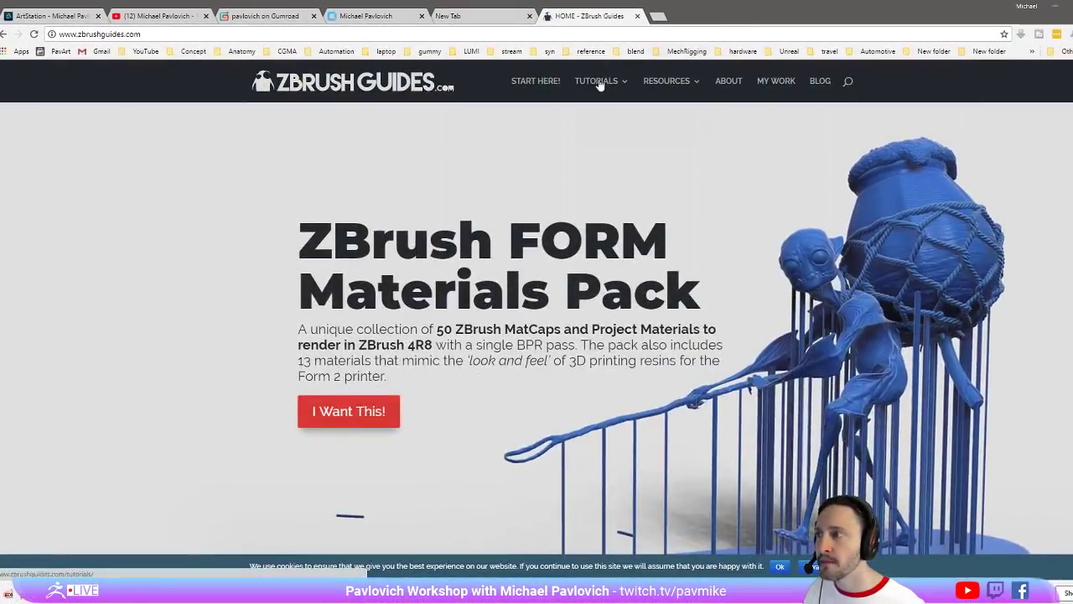
Open the ZBrush Guides eBooks page and look through the listed guides down to the last one
{"action": "left_click", "coordinate": [601, 127]}
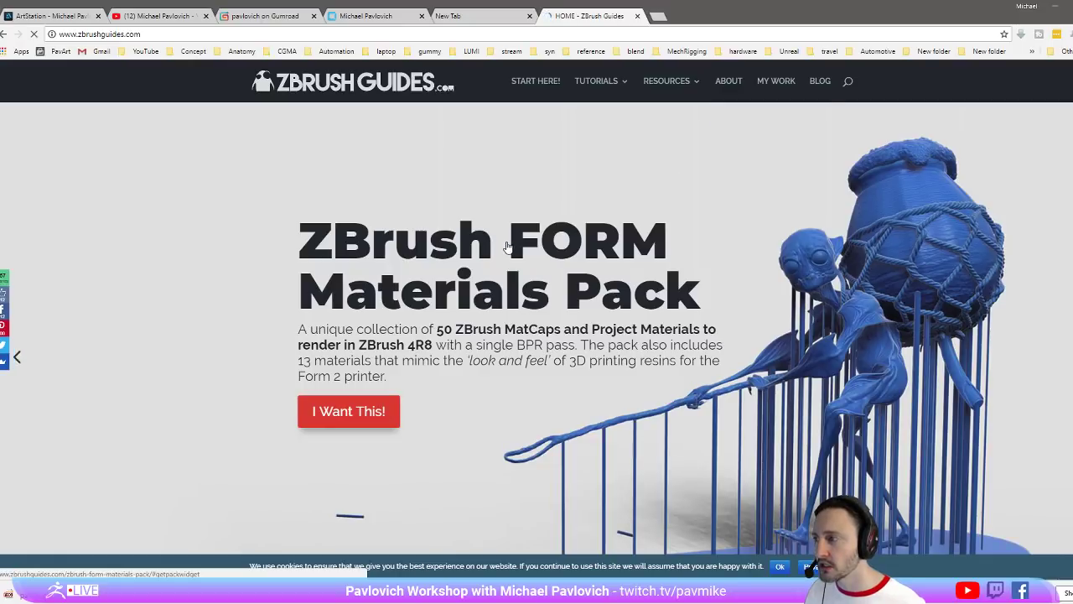
{"action": "scroll", "coordinate": [526, 252], "scroll_direction": "down", "scroll_amount": 3}
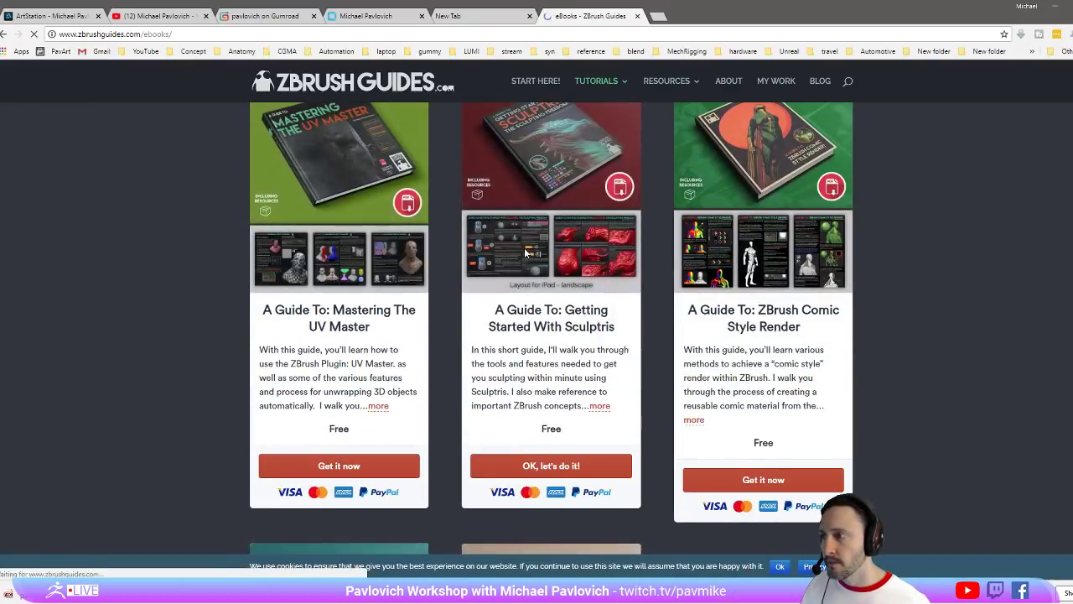
{"action": "scroll", "coordinate": [526, 252], "scroll_direction": "down", "scroll_amount": 3}
{"action": "scroll", "coordinate": [523, 247], "scroll_direction": "down", "scroll_amount": 1}
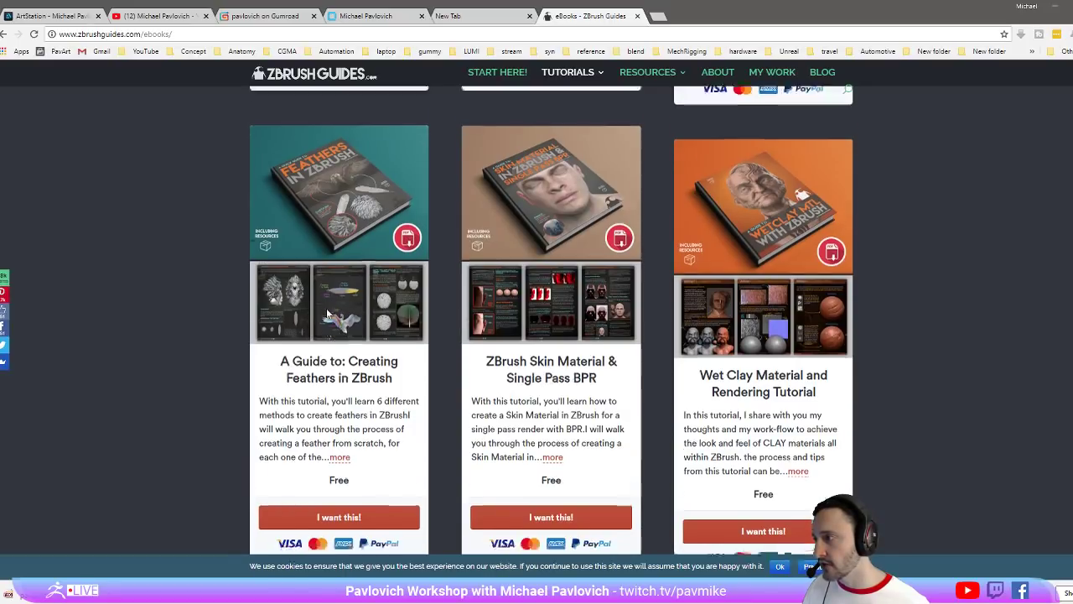
{"action": "scroll", "coordinate": [310, 252], "scroll_direction": "down", "scroll_amount": 2}
{"action": "left_click", "coordinate": [359, 33]}
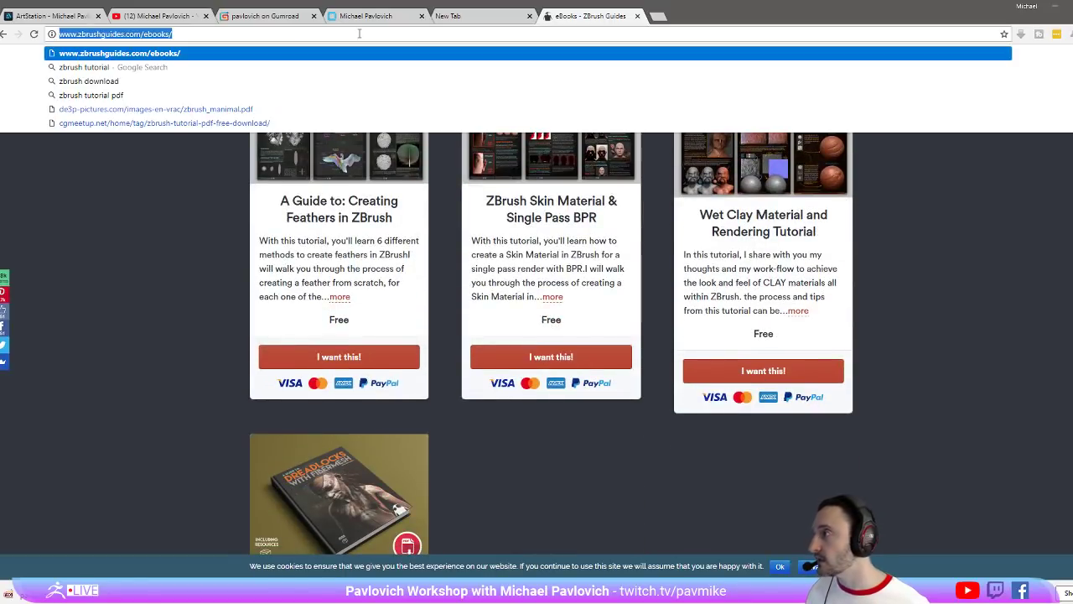
{"action": "key", "text": "Escape"}
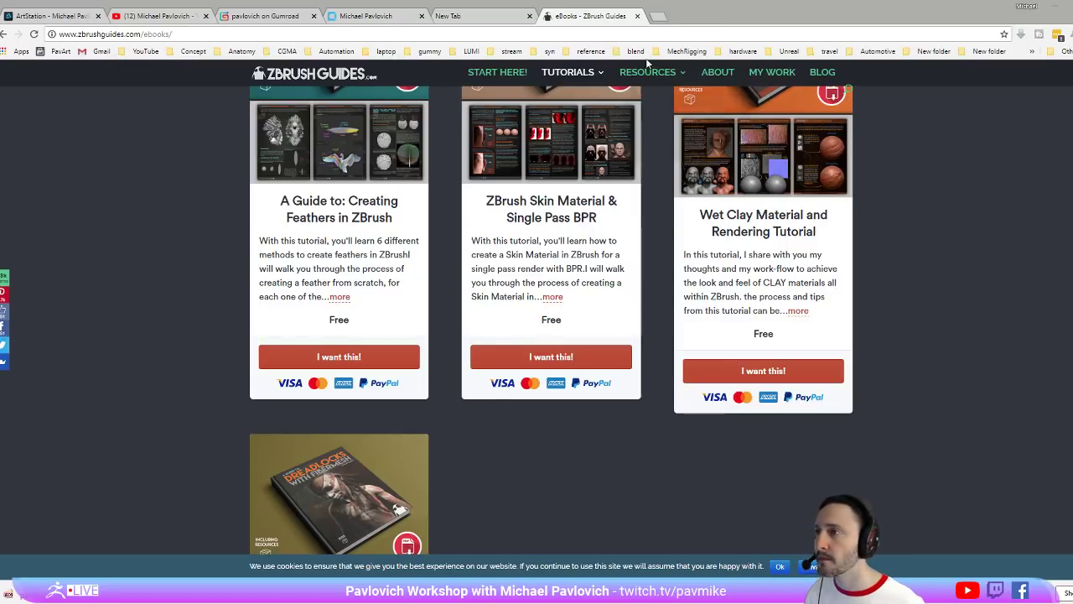
Switch to ZBrush, set the rig's Adaptive Skin DynaMesh resolution to 0 and preview the adaptive skin
{"action": "key", "text": "alt+Tab"}
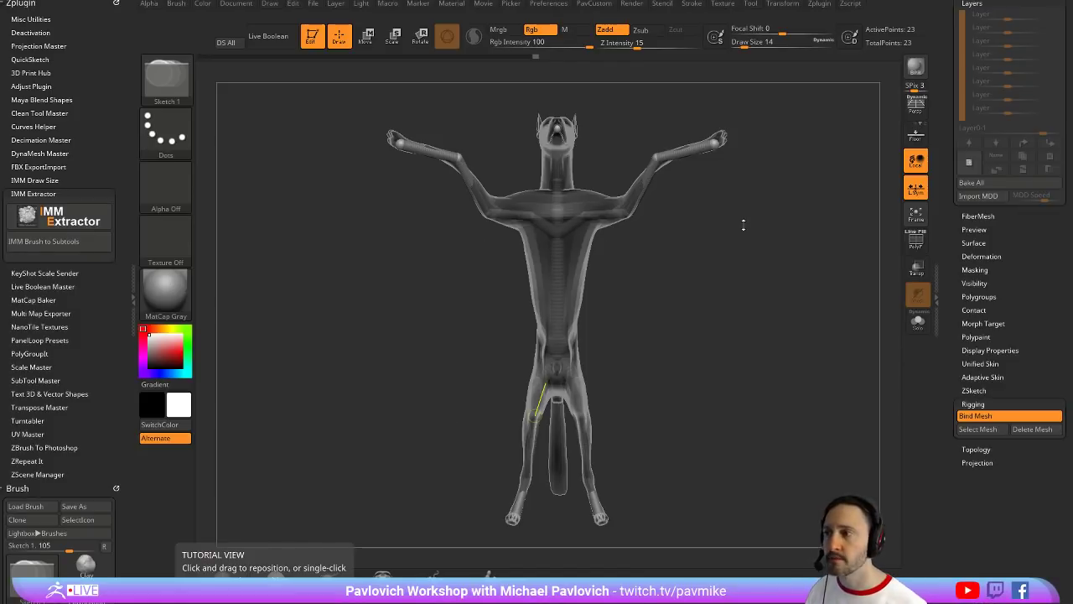
{"action": "left_click_drag", "start_coordinate": [803, 282], "coordinate": [713, 281]}
{"action": "left_click_drag", "start_coordinate": [950, 227], "coordinate": [937, 249]}
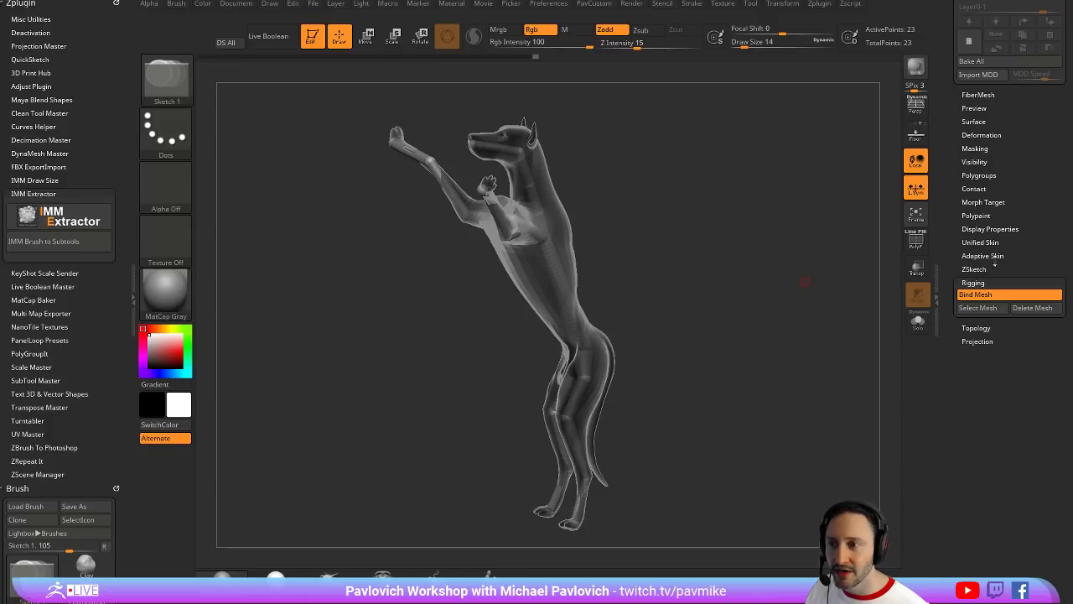
{"action": "left_click", "coordinate": [985, 254]}
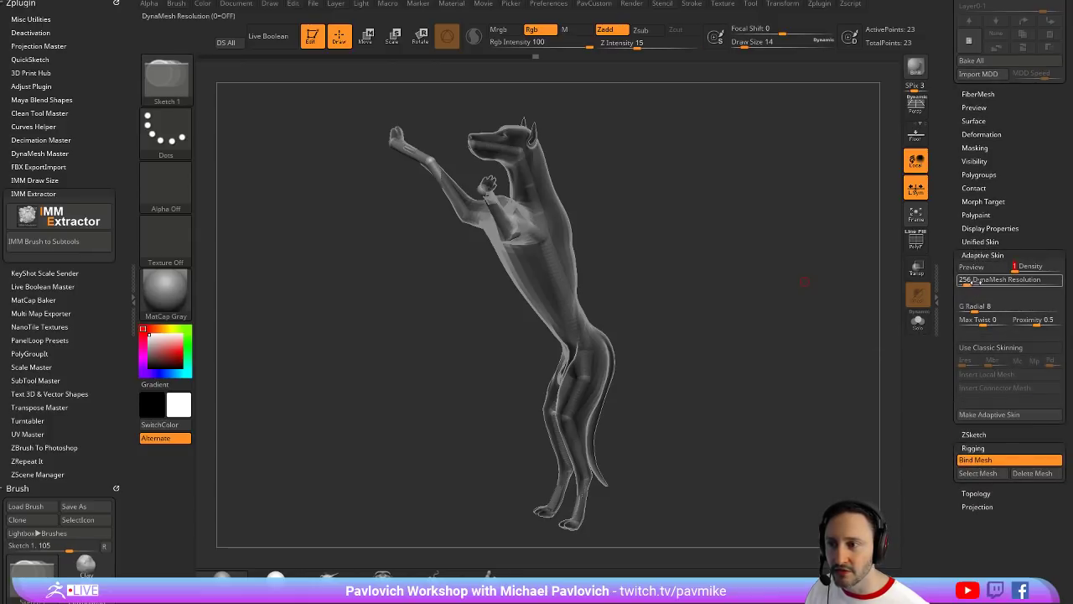
{"action": "left_click_drag", "start_coordinate": [972, 284], "coordinate": [959, 289]}
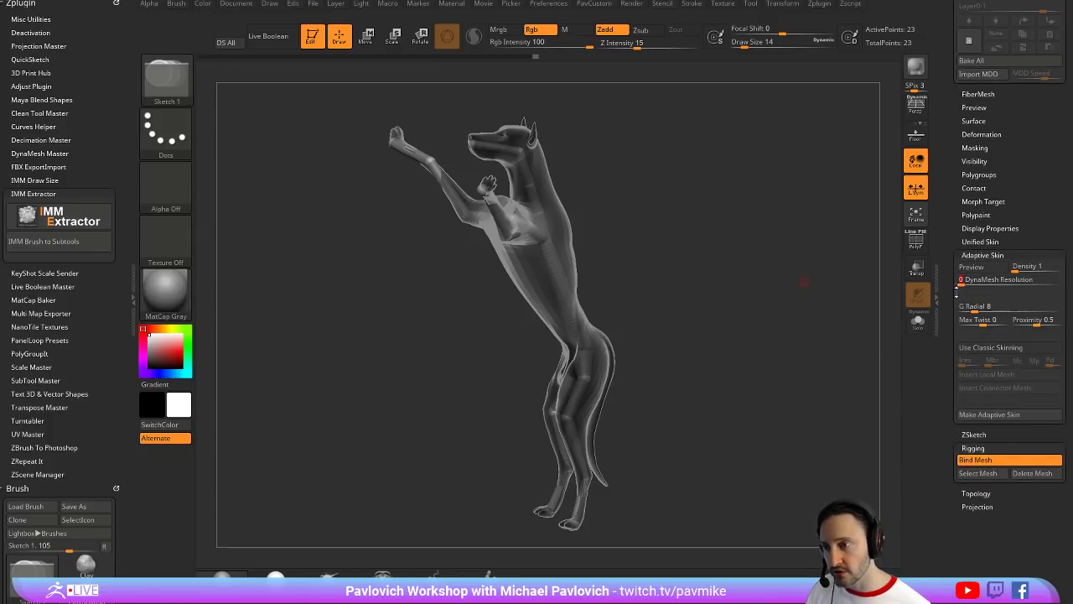
{"action": "left_click", "coordinate": [980, 269]}
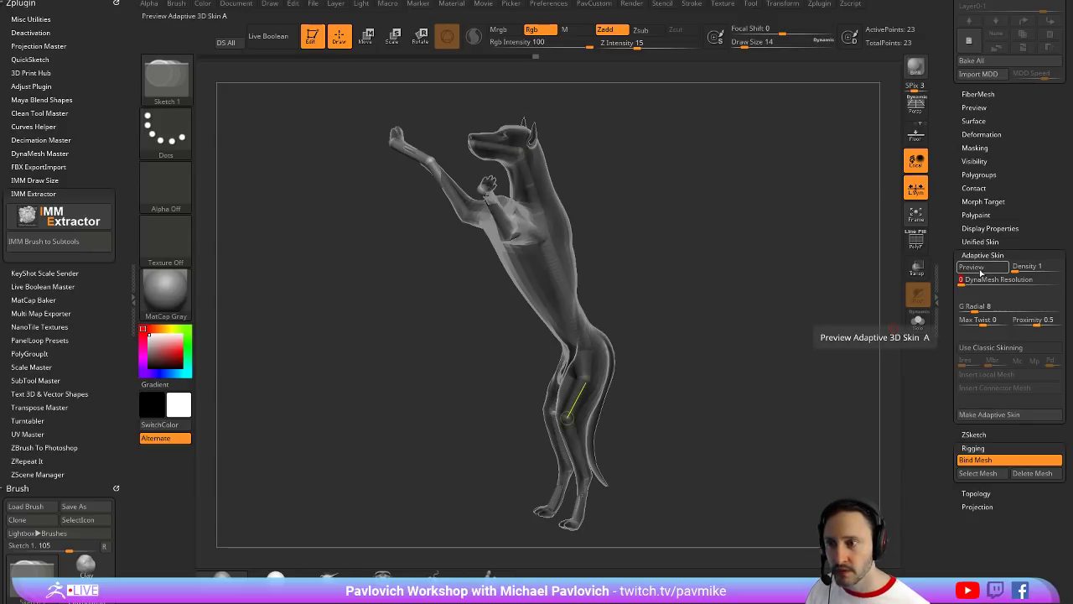
{"action": "left_click", "coordinate": [980, 269]}
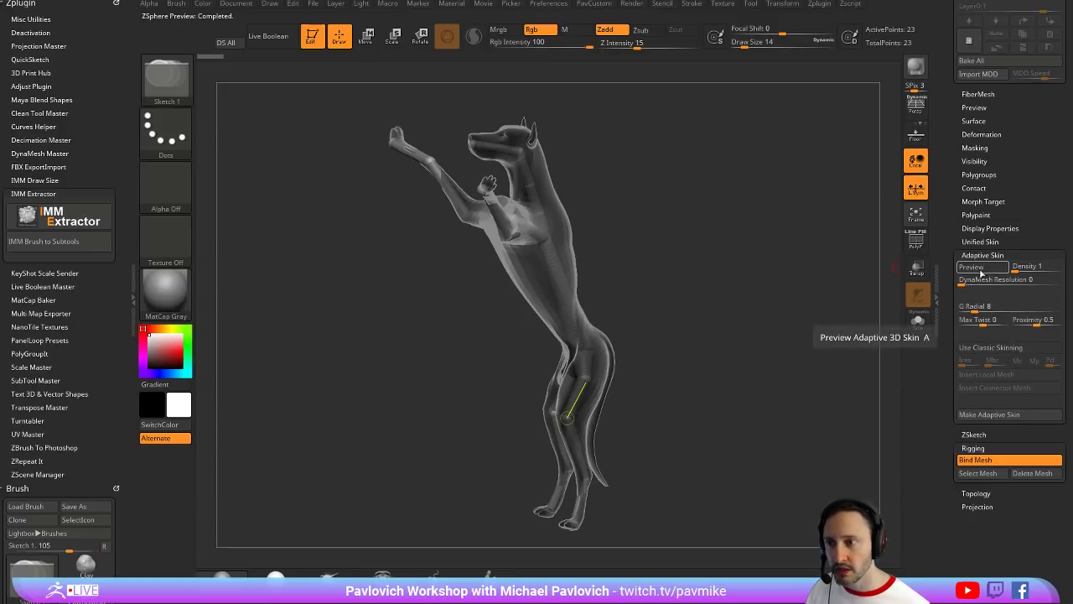
{"action": "left_click_drag", "start_coordinate": [943, 326], "coordinate": [932, 347]}
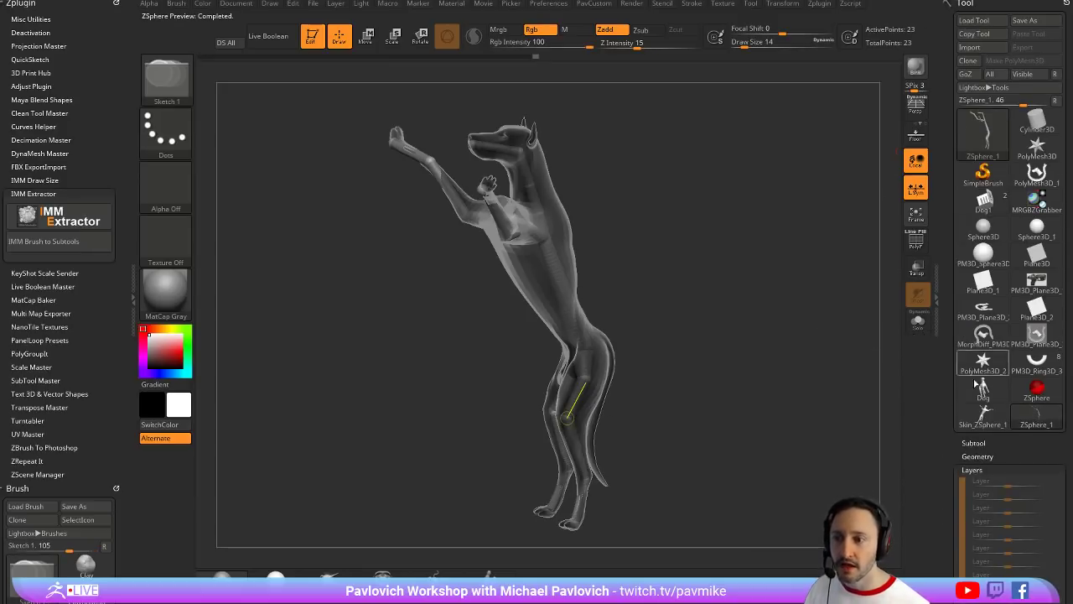
Make the Skin_ZSphere_1 mesh active, view it from the front and choose the CurveTriFill brush
{"action": "left_click", "coordinate": [982, 414]}
{"action": "mouse_move", "coordinate": [746, 291]}
{"action": "left_mouse_down", "text": "shift"}
{"action": "mouse_move", "coordinate": [792, 266]}
{"action": "mouse_move", "coordinate": [788, 362]}
{"action": "left_mouse_up", "text": "shift"}
{"action": "key", "text": "s"}
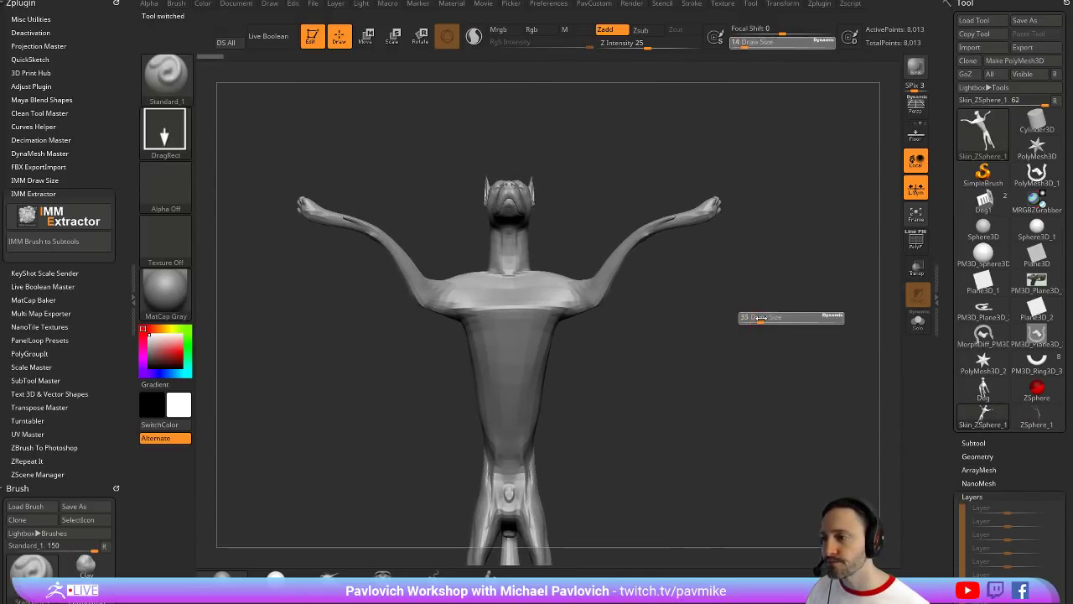
{"action": "left_click", "coordinate": [759, 319]}
{"action": "key", "text": "b"}
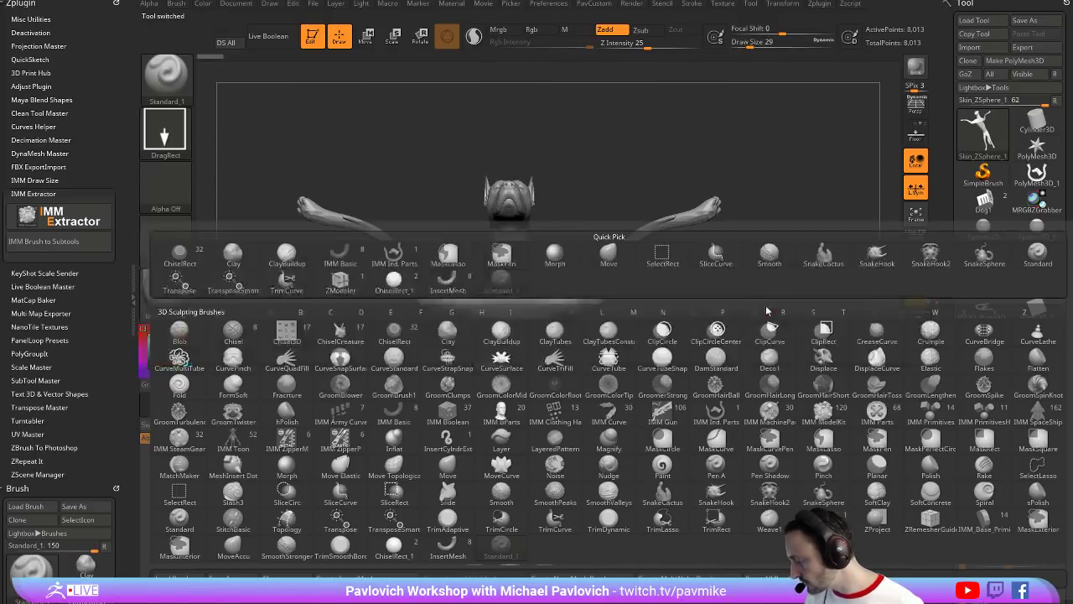
{"action": "key", "text": "i"}
{"action": "key", "text": "b"}
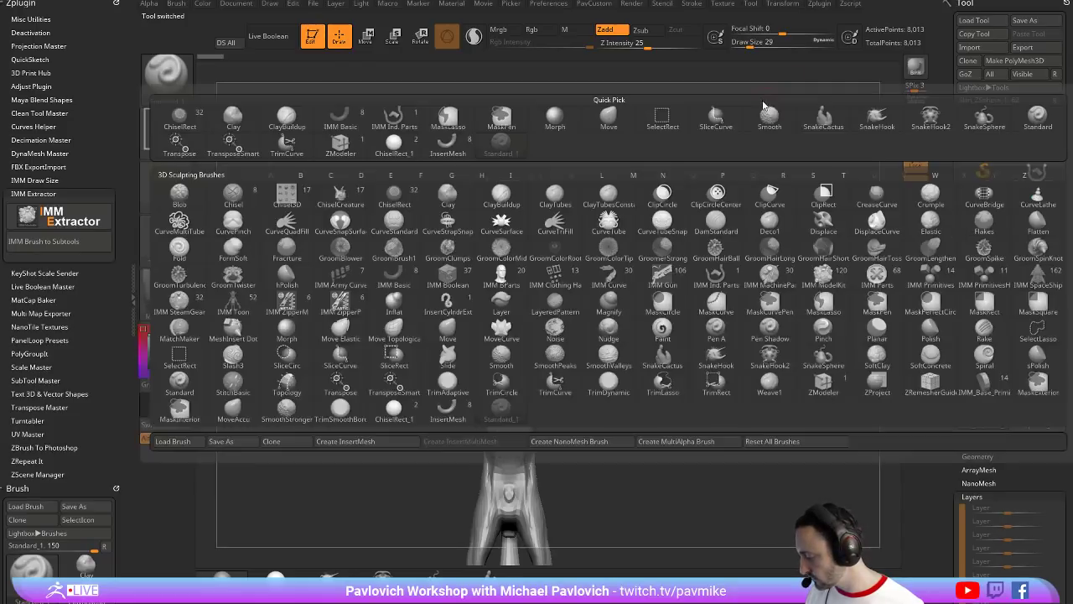
{"action": "key", "text": "s"}
{"action": "key", "text": "t"}
{"action": "key", "text": "b"}
{"action": "key", "text": "c"}
{"action": "key", "text": "f"}
Try filling a membrane with CurveTriFill from the raised wrist down to the waist, and undo it
{"action": "left_click_drag", "start_coordinate": [653, 276], "coordinate": [638, 290], "text": "alt"}
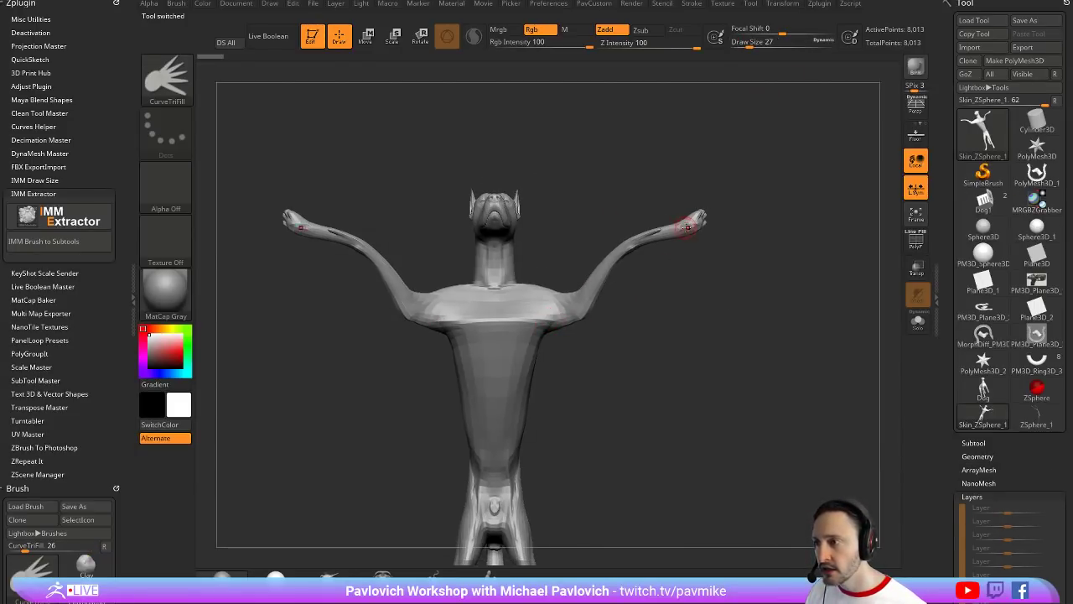
{"action": "mouse_move", "coordinate": [688, 230]}
{"action": "left_mouse_down"}
{"action": "mouse_move", "coordinate": [648, 240]}
{"action": "mouse_move", "coordinate": [533, 356]}
{"action": "mouse_move", "coordinate": [521, 444]}
{"action": "left_mouse_up"}
{"action": "mouse_move", "coordinate": [743, 291]}
{"action": "left_mouse_down"}
{"action": "mouse_move", "coordinate": [704, 288]}
{"action": "mouse_move", "coordinate": [757, 285]}
{"action": "mouse_move", "coordinate": [741, 240]}
{"action": "left_mouse_up"}
{"action": "key", "text": "ctrl+z"}
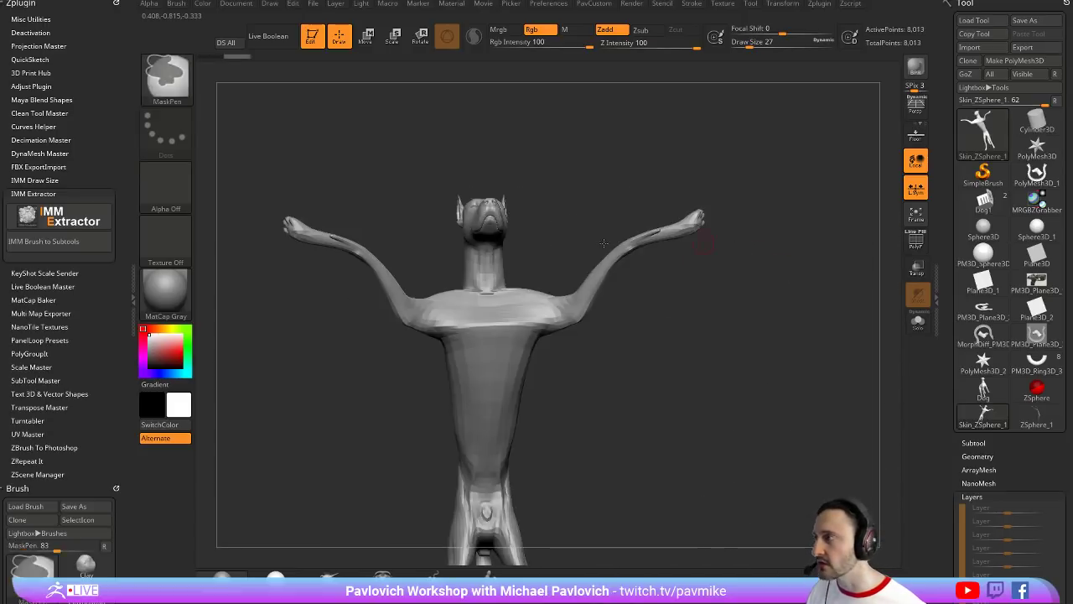
Dock the Stroke settings beside the canvas and turn on Snap for curves
{"action": "left_click", "coordinate": [692, 9]}
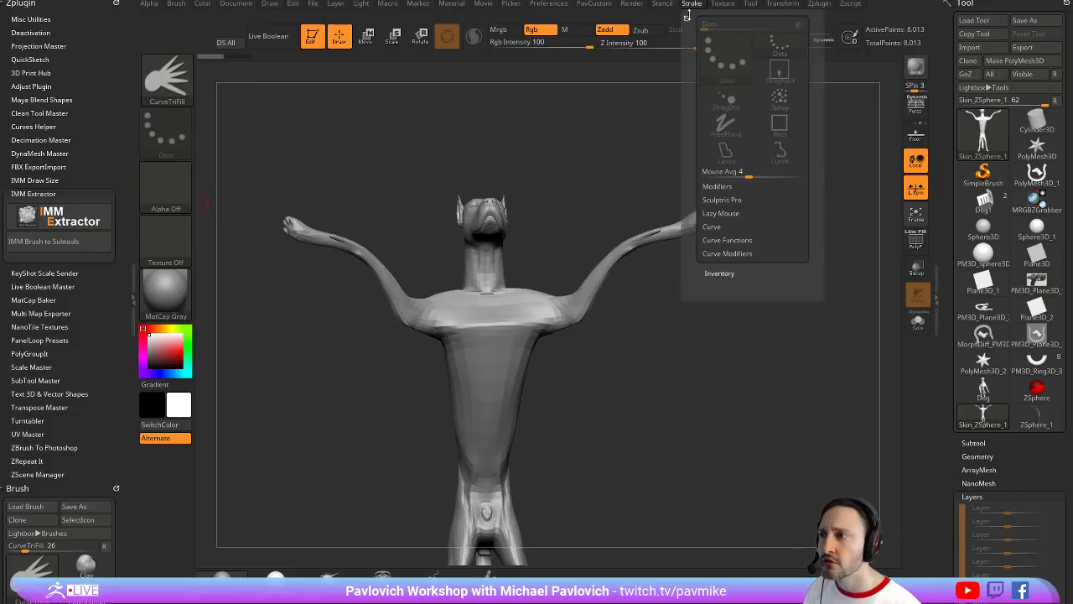
{"action": "left_click_drag", "start_coordinate": [683, 18], "coordinate": [17, 9]}
{"action": "left_click", "coordinate": [58, 223]}
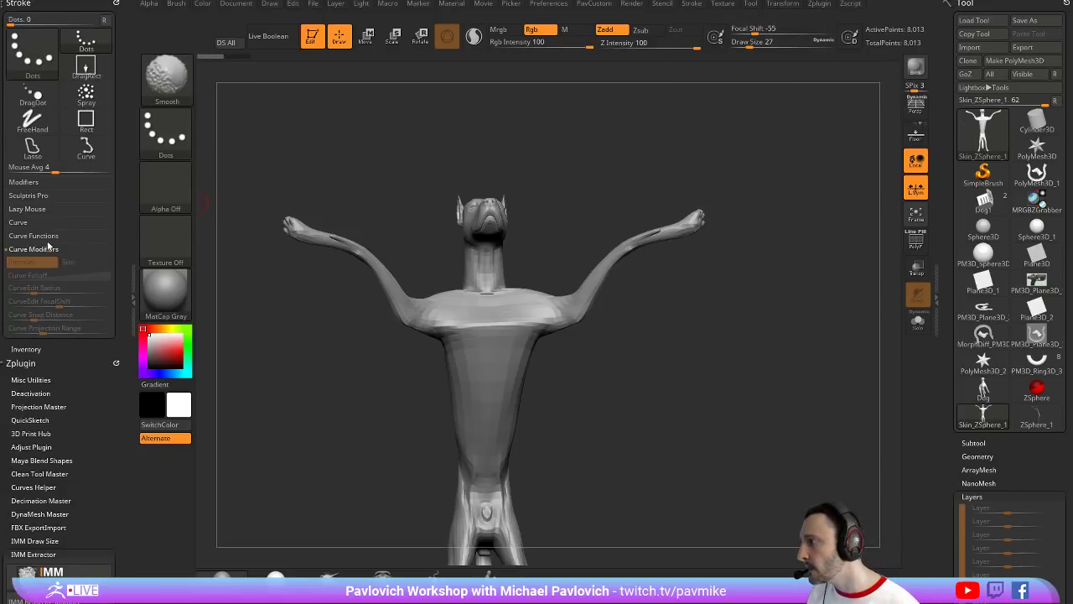
{"action": "left_click", "coordinate": [98, 249]}
Try filling a snapped membrane between the foreleg and the lower torso, and check it from the side
{"action": "mouse_move", "coordinate": [677, 253]}
{"action": "left_mouse_down"}
{"action": "mouse_move", "coordinate": [717, 236]}
{"action": "mouse_move", "coordinate": [620, 250]}
{"action": "mouse_move", "coordinate": [563, 321]}
{"action": "mouse_move", "coordinate": [509, 357]}
{"action": "mouse_move", "coordinate": [499, 421]}
{"action": "left_mouse_up"}
{"action": "mouse_move", "coordinate": [710, 313]}
{"action": "left_mouse_down"}
{"action": "mouse_move", "coordinate": [625, 311]}
{"action": "mouse_move", "coordinate": [657, 315]}
{"action": "left_mouse_up"}
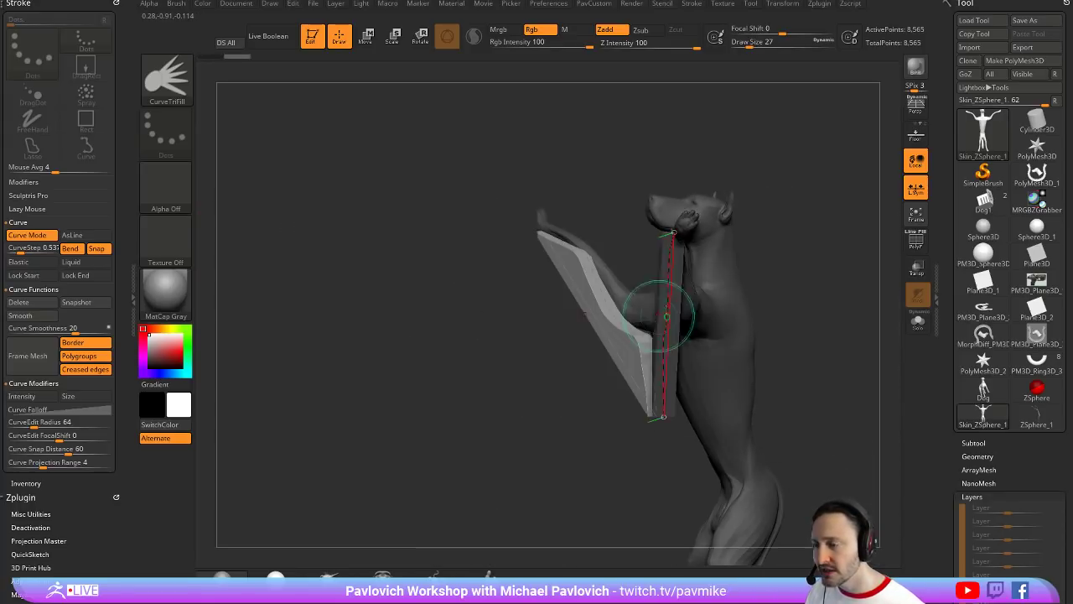
{"action": "left_click_drag", "start_coordinate": [855, 256], "coordinate": [781, 250], "text": "alt"}
{"action": "right_click_drag", "start_coordinate": [782, 250], "coordinate": [734, 248]}
{"action": "left_click_drag", "start_coordinate": [735, 248], "coordinate": [721, 201], "text": "alt"}
Enlarge the draw size, try a CurveTriFill stroke from the wrist to the hip in three-quarter view, and undo it
{"action": "key", "text": "s"}
{"action": "left_click_drag", "start_coordinate": [559, 201], "coordinate": [564, 202]}
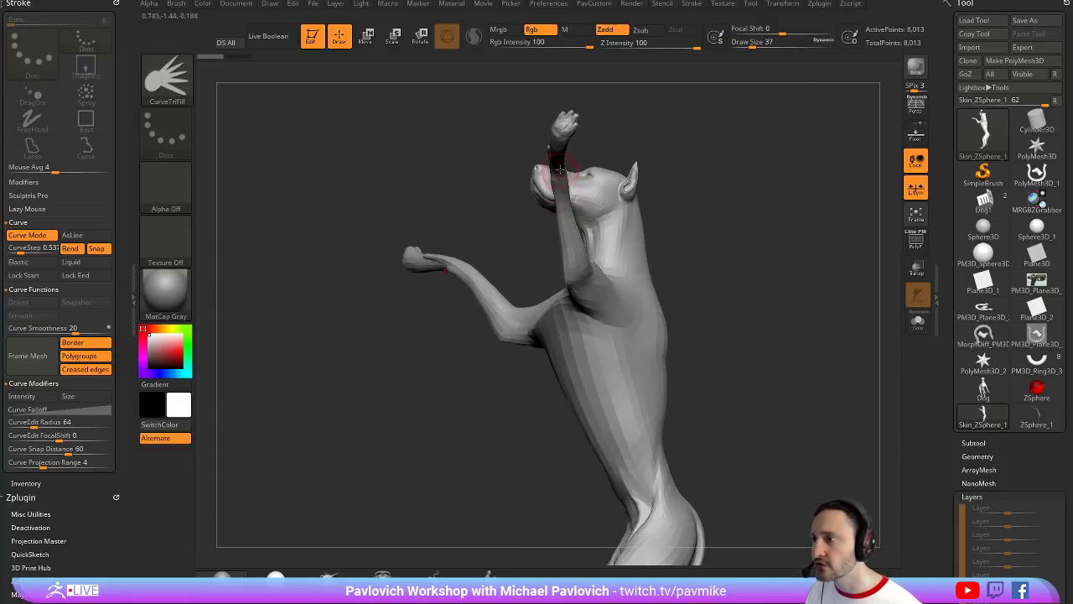
{"action": "mouse_move", "coordinate": [560, 156]}
{"action": "left_mouse_down"}
{"action": "mouse_move", "coordinate": [573, 281]}
{"action": "mouse_move", "coordinate": [612, 361]}
{"action": "mouse_move", "coordinate": [625, 490]}
{"action": "left_mouse_up"}
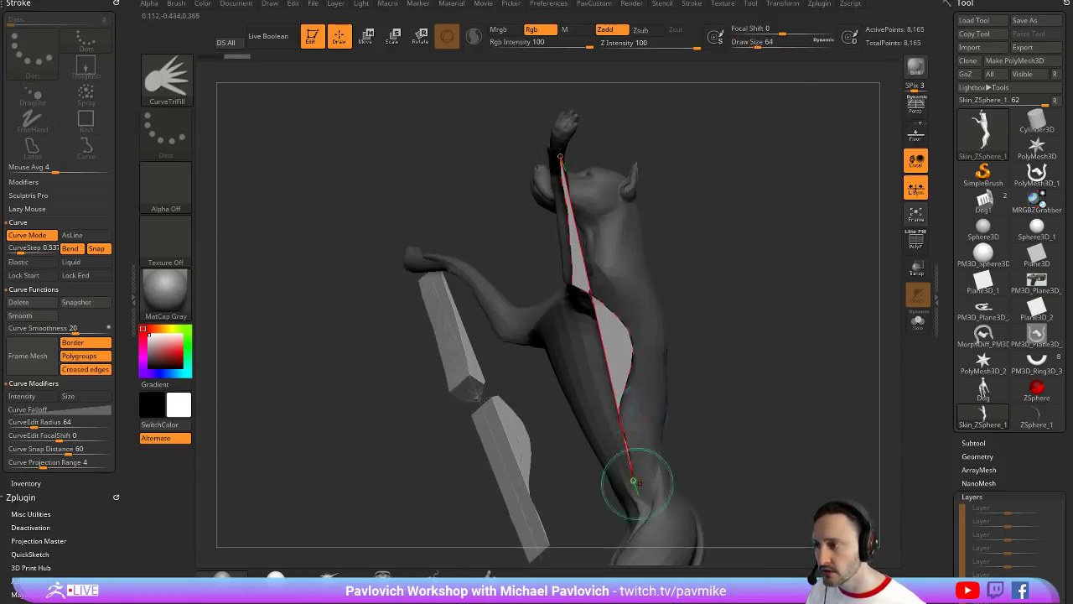
{"action": "mouse_move", "coordinate": [625, 490]}
{"action": "right_mouse_down"}
{"action": "mouse_move", "coordinate": [758, 293]}
{"action": "mouse_move", "coordinate": [791, 278]}
{"action": "mouse_move", "coordinate": [774, 268]}
{"action": "mouse_move", "coordinate": [754, 175]}
{"action": "right_mouse_up"}
{"action": "key", "text": "ctrl+z"}
Fill a symmetrical wing membrane from the wrists down to the waist with CurveTriFill and release its curve
{"action": "mouse_move", "coordinate": [742, 136]}
{"action": "left_mouse_down"}
{"action": "mouse_move", "coordinate": [699, 155]}
{"action": "mouse_move", "coordinate": [595, 238]}
{"action": "mouse_move", "coordinate": [550, 386]}
{"action": "left_mouse_up"}
{"action": "right_click_drag", "start_coordinate": [780, 270], "coordinate": [694, 289]}
{"action": "left_click", "coordinate": [546, 262]}
Reposition and rotate the wing membranes with the Gizmo so they line up with the forelegs and torso
{"action": "key", "text": "w"}
{"action": "left_click", "coordinate": [431, 187]}
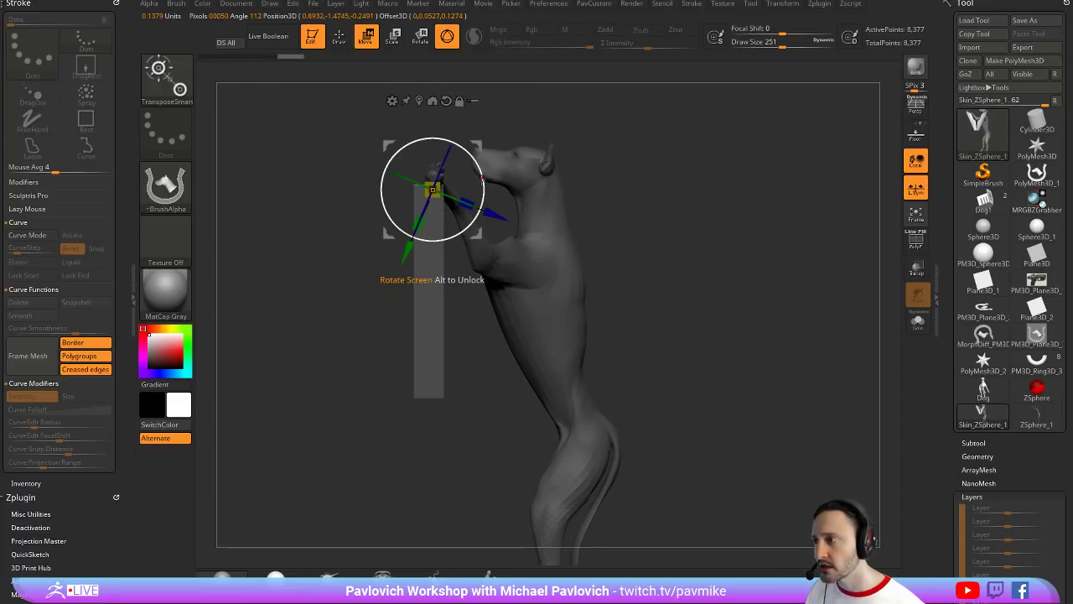
{"action": "left_click_drag", "start_coordinate": [479, 179], "coordinate": [471, 162]}
{"action": "right_click_drag", "start_coordinate": [551, 268], "coordinate": [511, 283]}
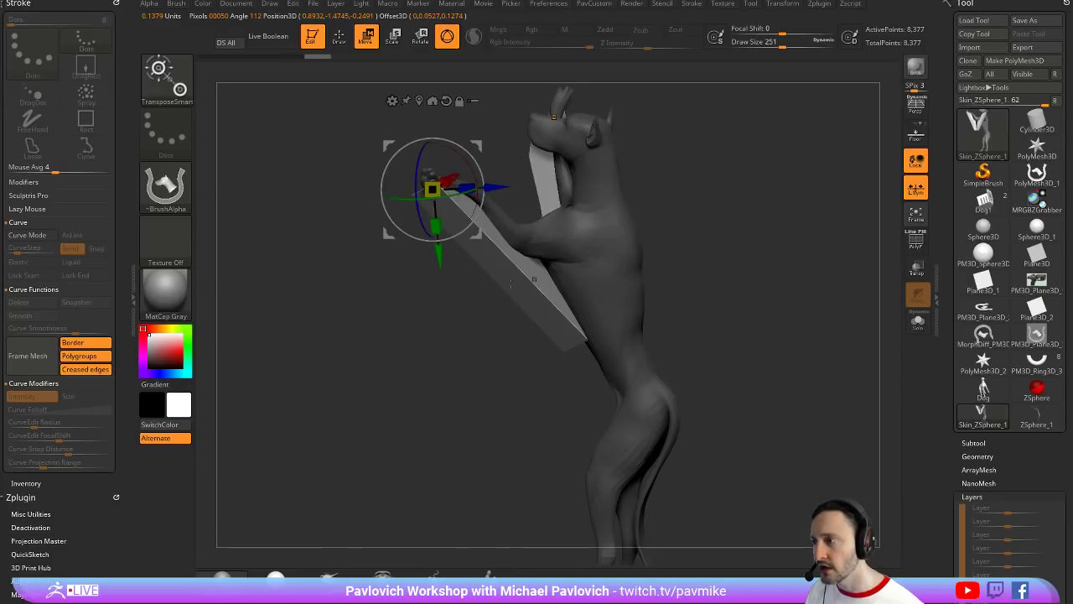
{"action": "right_click_drag", "start_coordinate": [486, 322], "coordinate": [557, 274]}
{"action": "left_click", "coordinate": [554, 272], "text": "alt"}
{"action": "left_click_drag", "start_coordinate": [588, 253], "coordinate": [565, 265]}
{"action": "left_click_drag", "start_coordinate": [612, 239], "coordinate": [616, 236]}
{"action": "key", "text": "q"}
Reshape the membranes with the Move brush so their edges meet the waist and wrists
{"action": "mouse_move", "coordinate": [670, 225]}
{"action": "right_mouse_down"}
{"action": "mouse_move", "coordinate": [721, 225]}
{"action": "mouse_move", "coordinate": [611, 238]}
{"action": "right_mouse_up"}
{"action": "key", "text": "b"}
{"action": "key", "text": "m"}
{"action": "key", "text": "v"}
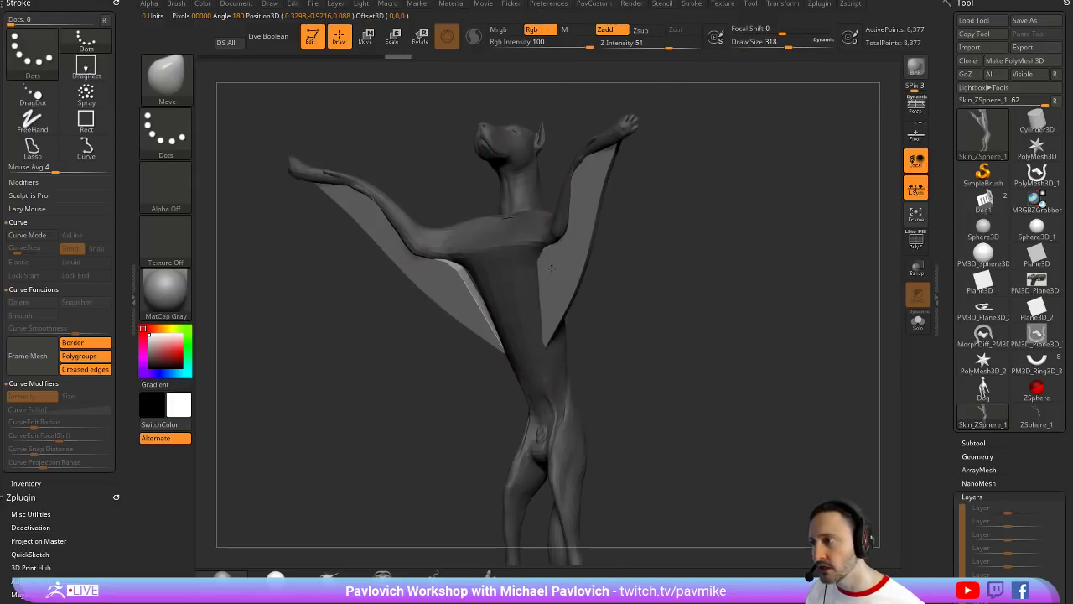
{"action": "left_click_drag", "start_coordinate": [553, 325], "coordinate": [541, 323]}
{"action": "right_click_drag", "start_coordinate": [651, 306], "coordinate": [586, 312]}
{"action": "left_click_drag", "start_coordinate": [578, 316], "coordinate": [567, 322]}
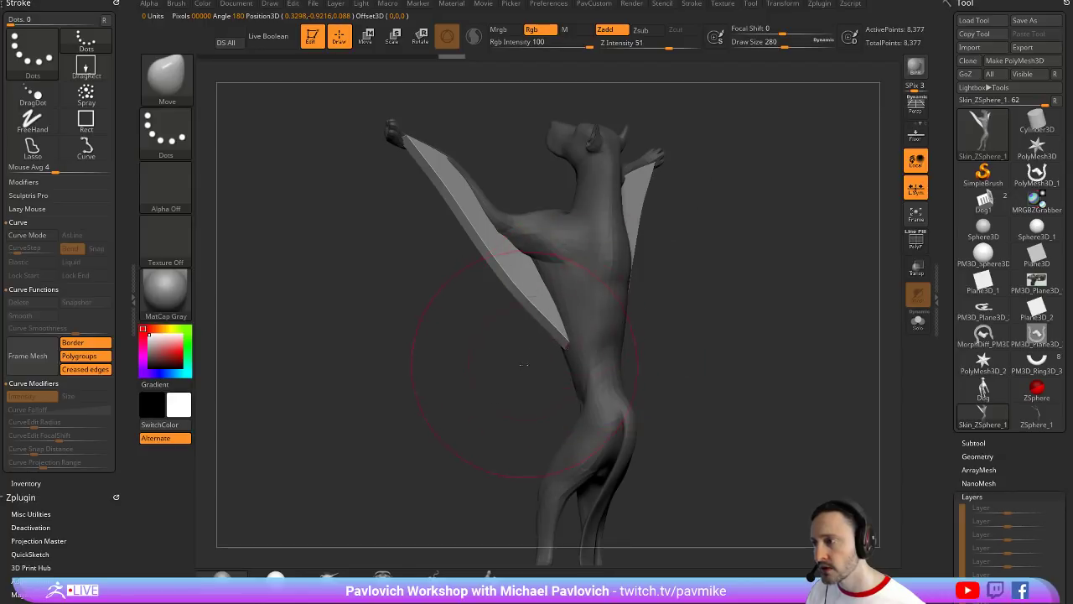
{"action": "right_click_drag", "start_coordinate": [517, 366], "coordinate": [499, 395]}
{"action": "key", "text": "bracketleft"}
{"action": "left_click_drag", "start_coordinate": [420, 178], "coordinate": [411, 188]}
Reduce the brush draw size to 5 and frame the winged figure in the view
{"action": "mouse_move", "coordinate": [812, 296]}
{"action": "right_mouse_down"}
{"action": "mouse_move", "coordinate": [800, 248]}
{"action": "mouse_move", "coordinate": [729, 266]}
{"action": "right_mouse_up"}
{"action": "key", "text": "s"}
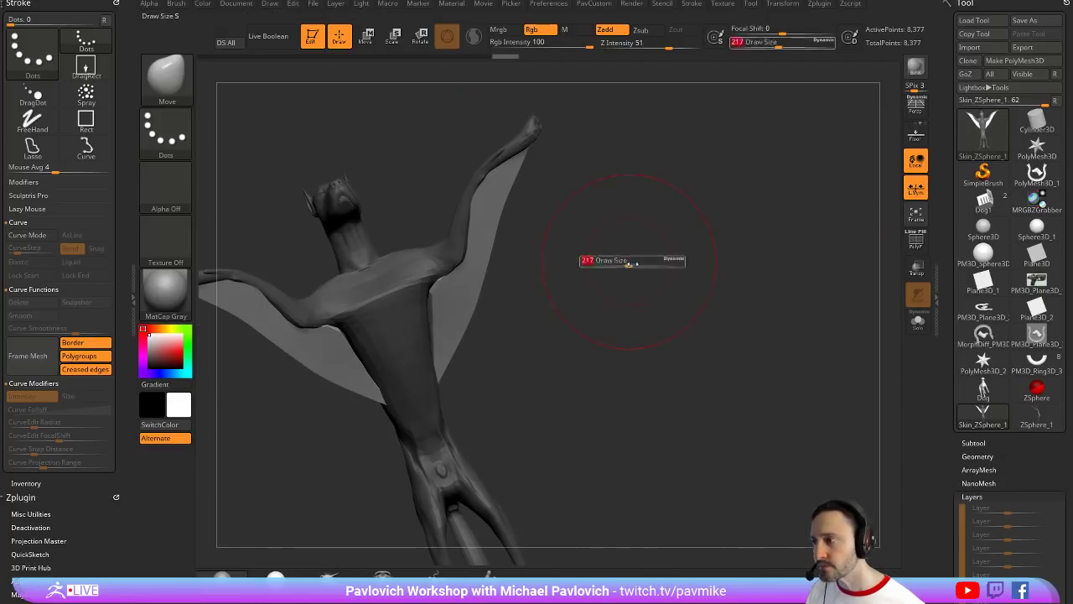
{"action": "left_click_drag", "start_coordinate": [631, 263], "coordinate": [605, 264]}
{"action": "mouse_move", "coordinate": [618, 264]}
{"action": "right_mouse_down"}
{"action": "mouse_move", "coordinate": [591, 269]}
{"action": "mouse_move", "coordinate": [642, 257]}
{"action": "right_mouse_up"}
{"action": "key", "text": "s"}
{"action": "left_click_drag", "start_coordinate": [652, 255], "coordinate": [638, 255]}
{"action": "key", "text": "f"}
{"action": "mouse_move", "coordinate": [728, 241]}
{"action": "right_mouse_down"}
{"action": "mouse_move", "coordinate": [830, 267]}
{"action": "mouse_move", "coordinate": [802, 273]}
{"action": "right_mouse_up"}
Make the ZSphere_1 rig active and clone it as a separate tool
{"action": "left_click", "coordinate": [1036, 418]}
{"action": "right_click_drag", "start_coordinate": [804, 321], "coordinate": [748, 300]}
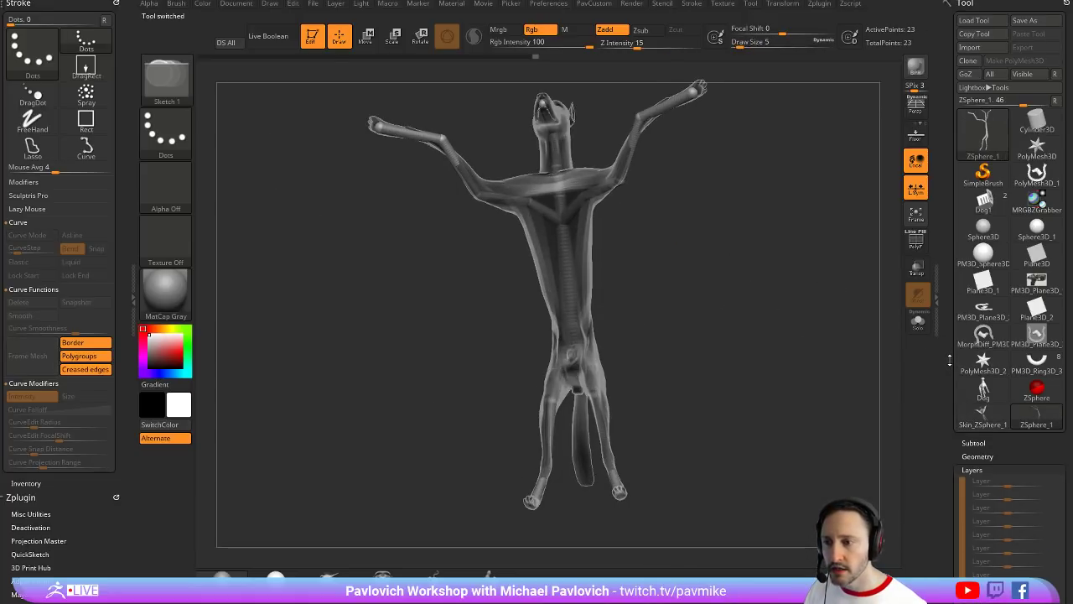
{"action": "left_click", "coordinate": [968, 61]}
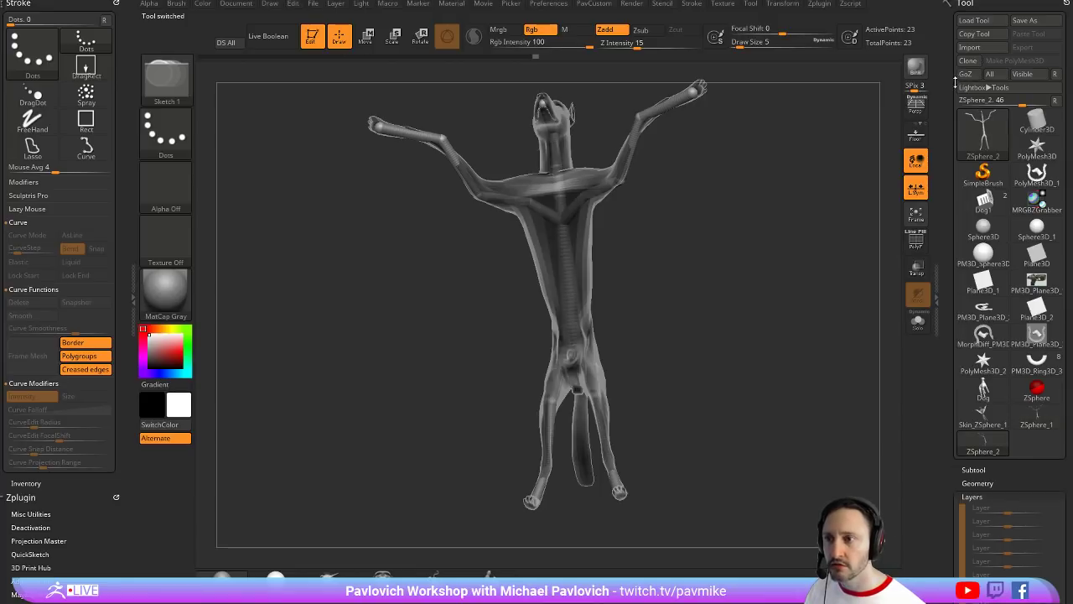
Return to the Skin_ZSphere_1 mesh and append the cloned ZSphere_2 rig as a subtool
{"action": "left_click", "coordinate": [982, 414]}
{"action": "left_click_drag", "start_coordinate": [843, 380], "coordinate": [808, 373], "text": "alt"}
{"action": "left_click_drag", "start_coordinate": [940, 374], "coordinate": [940, 285]}
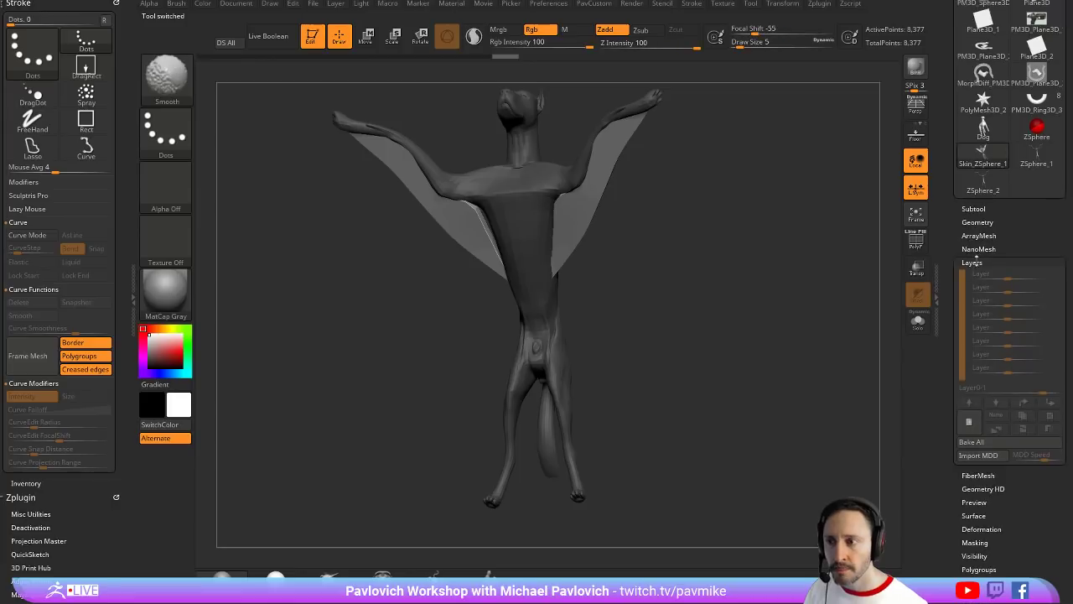
{"action": "left_click", "coordinate": [976, 259], "text": "shift"}
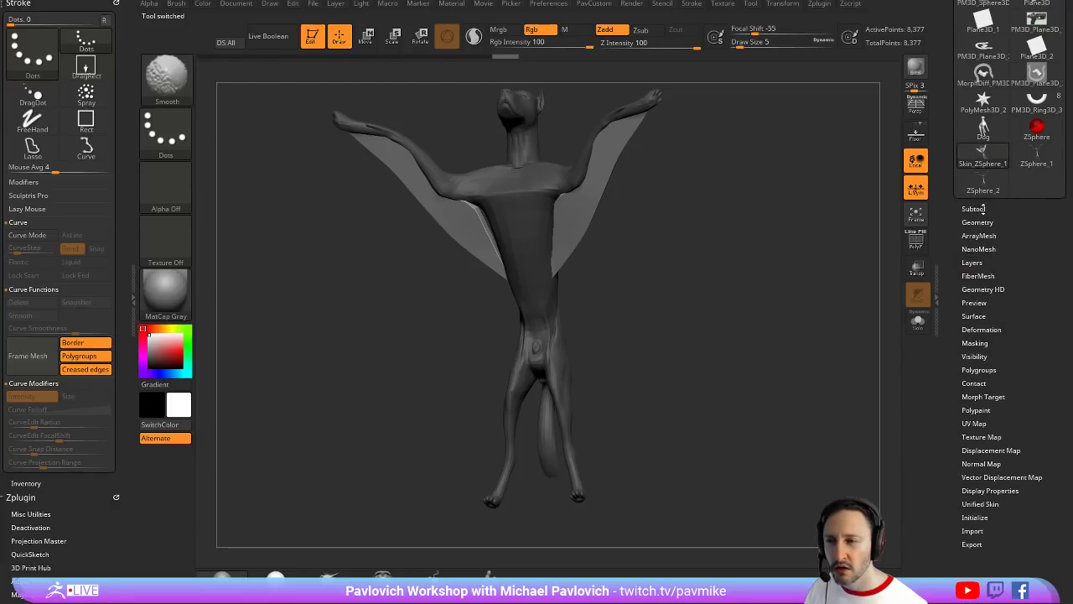
{"action": "left_click", "coordinate": [981, 209]}
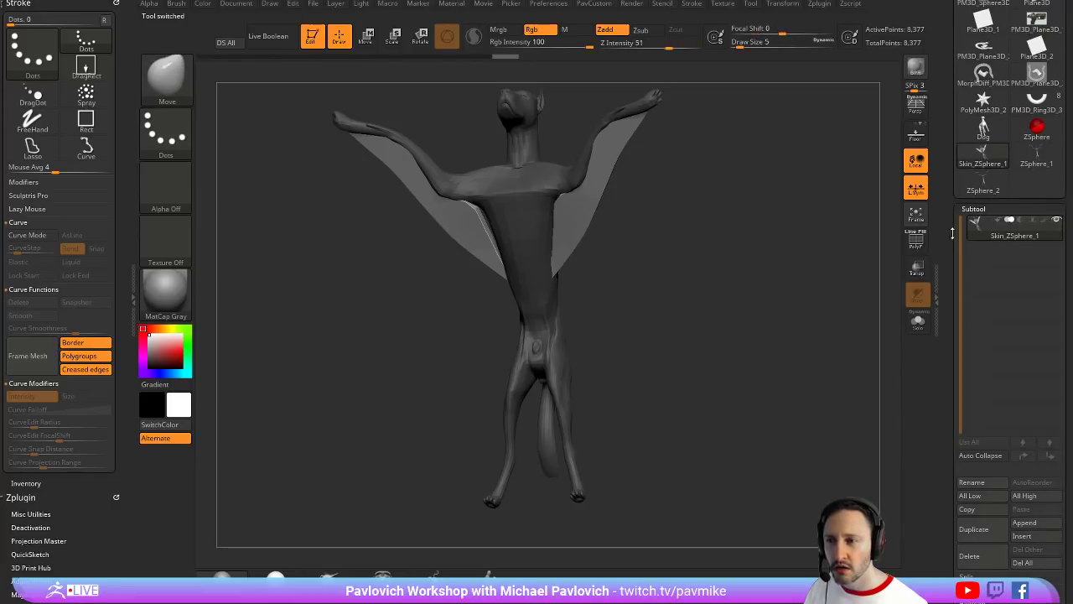
{"action": "left_click", "coordinate": [1024, 522]}
{"action": "left_click", "coordinate": [964, 449]}
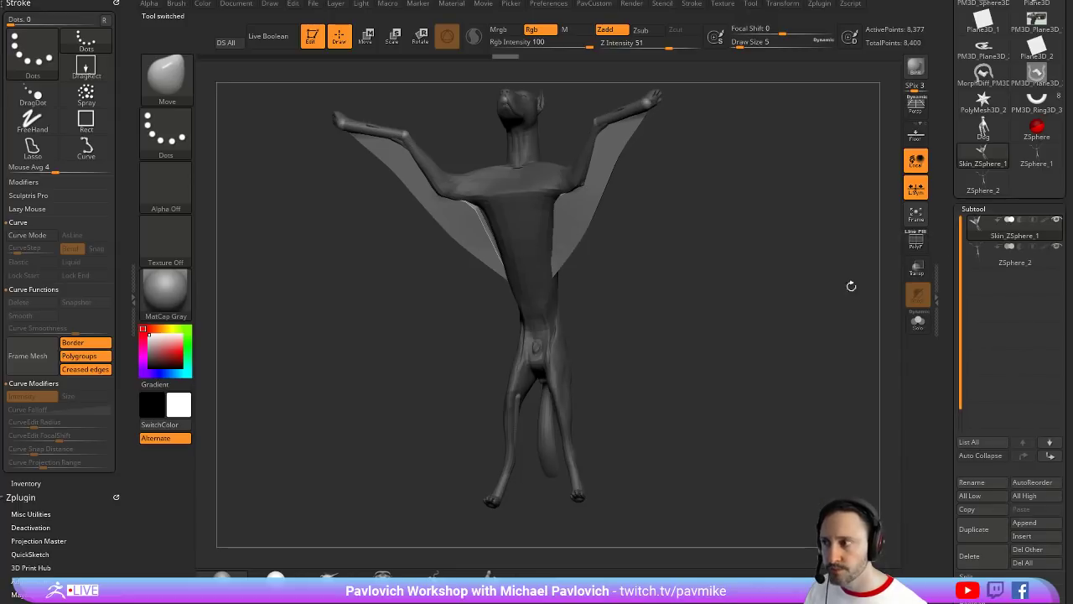
Inspect the appended rig against the winged mesh by activating the ZSphere_2 subtool, and reselect Skin_ZSphere_1
{"action": "left_click_drag", "start_coordinate": [851, 286], "coordinate": [812, 289]}
{"action": "left_click", "coordinate": [1013, 263]}
{"action": "left_click_drag", "start_coordinate": [866, 240], "coordinate": [841, 264], "text": "alt"}
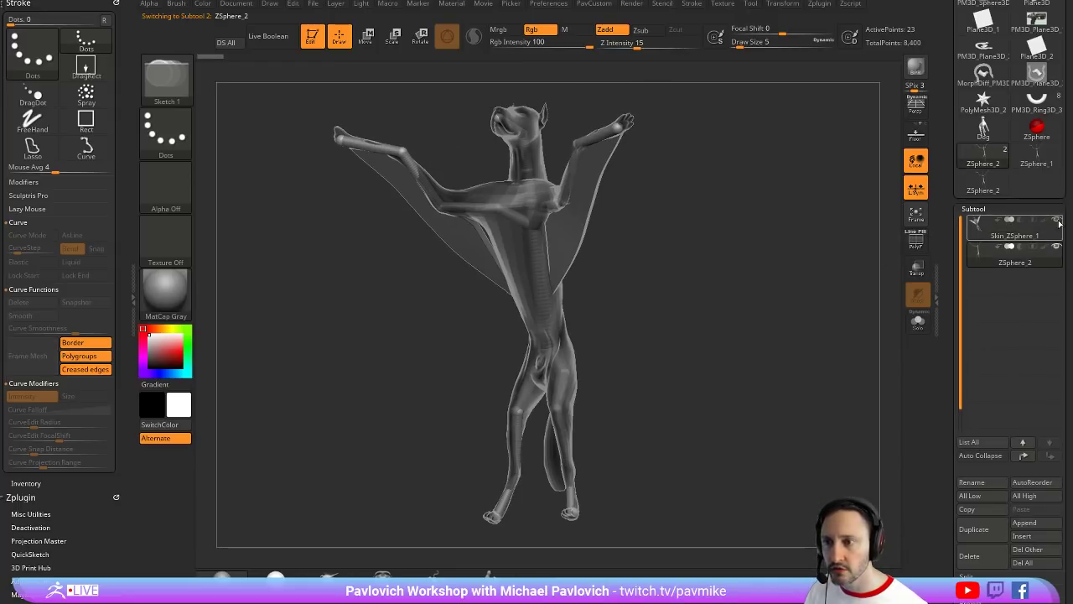
{"action": "left_click", "coordinate": [1020, 236]}
{"action": "left_click_drag", "start_coordinate": [786, 240], "coordinate": [794, 266], "text": "alt"}
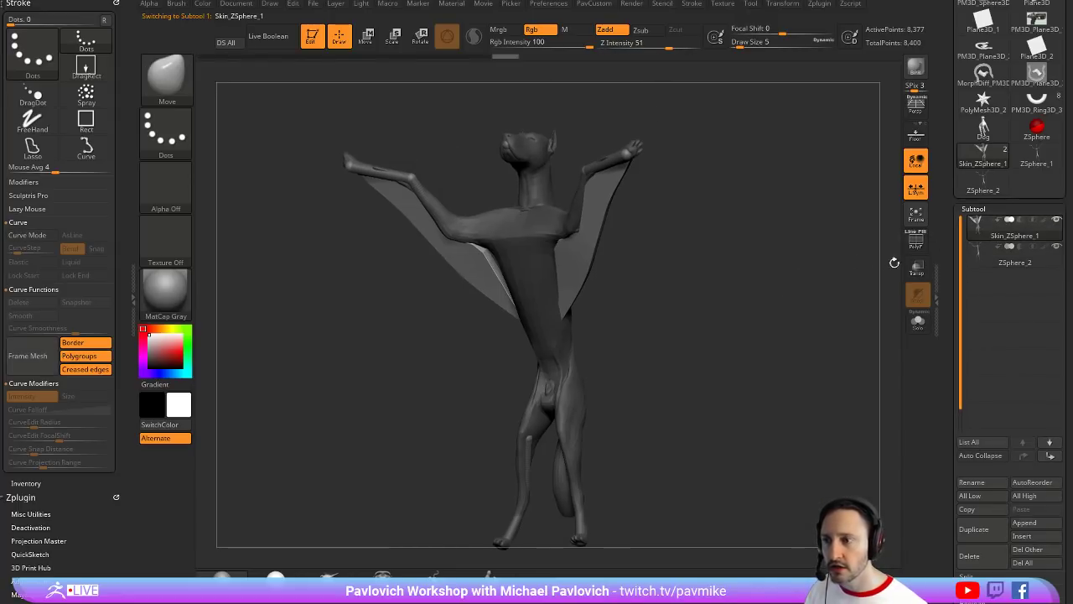
Split the masked body points of the winged mesh into their own subtool and activate that body, Skin_ZSphere_2
{"action": "key", "text": "grave"}
{"action": "left_click", "coordinate": [801, 238]}
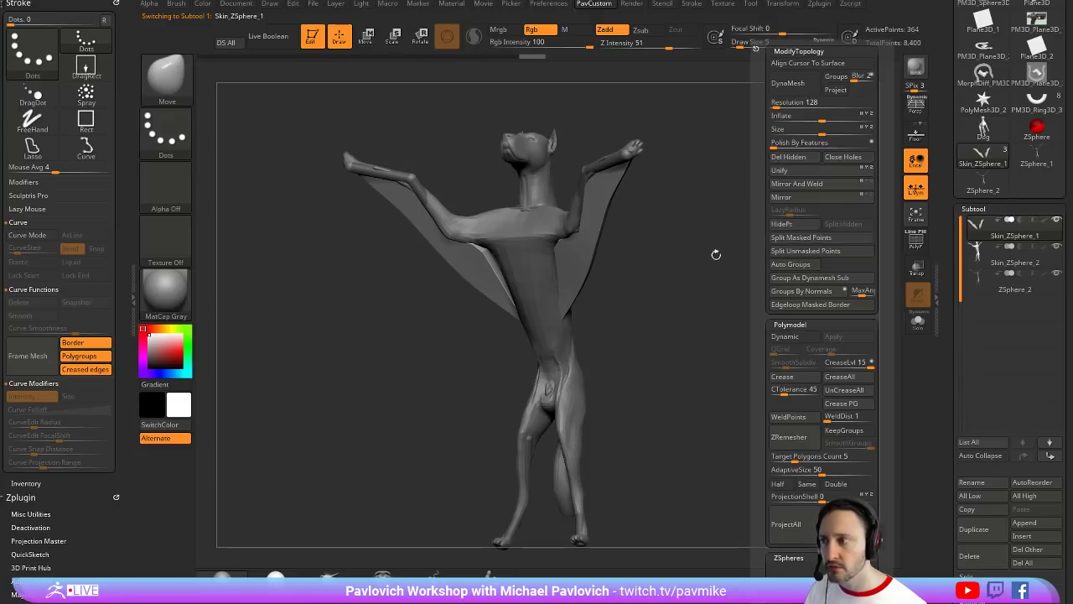
{"action": "left_click", "coordinate": [1009, 264]}
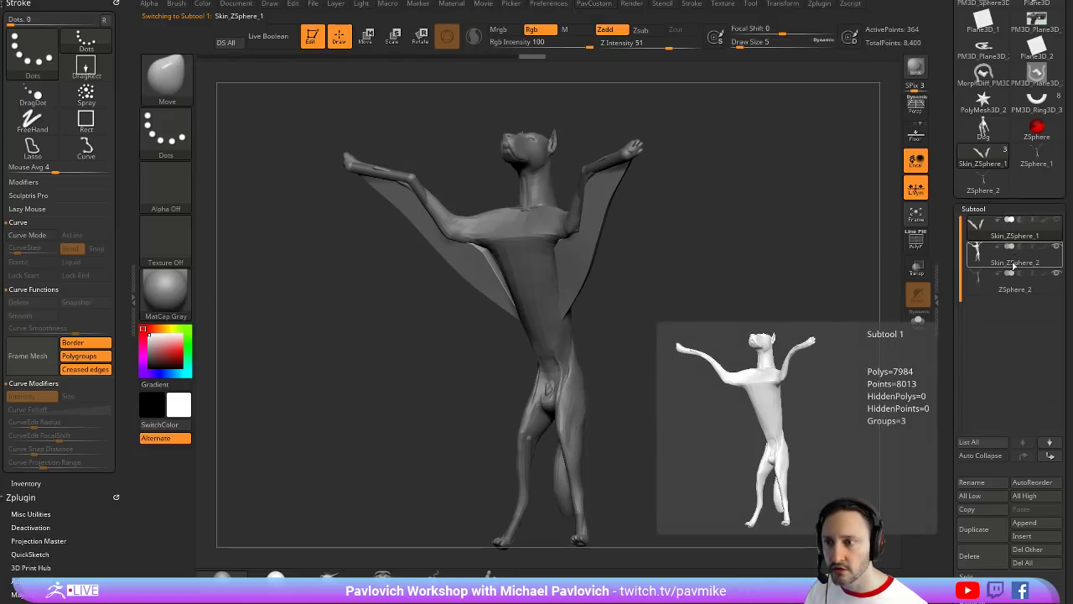
{"action": "left_click_drag", "start_coordinate": [783, 352], "coordinate": [763, 291], "text": "alt"}
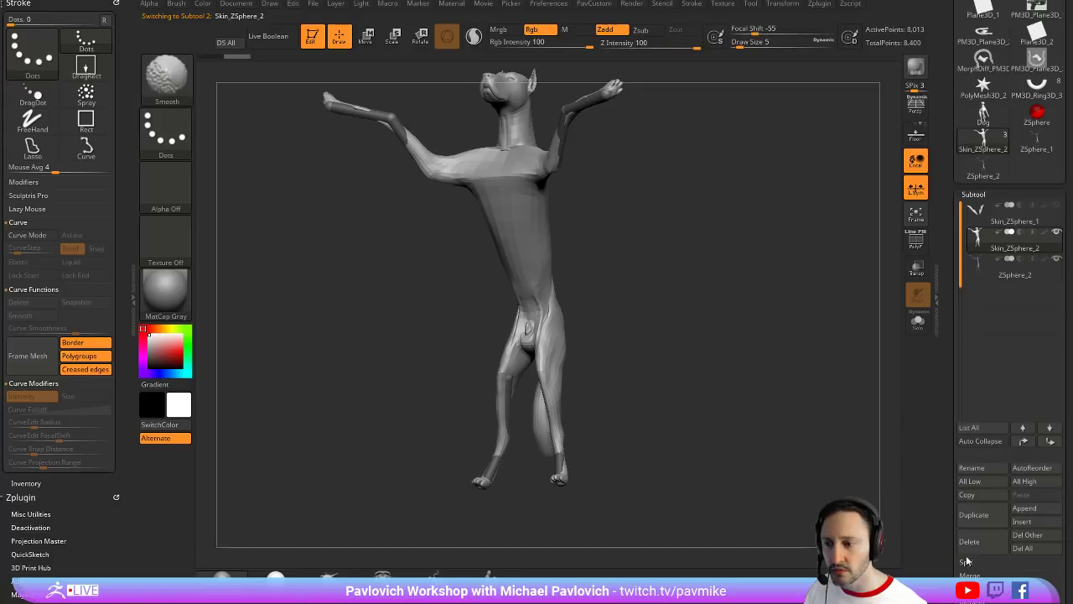
{"action": "scroll", "coordinate": [973, 378], "scroll_direction": "up", "scroll_amount": 2}
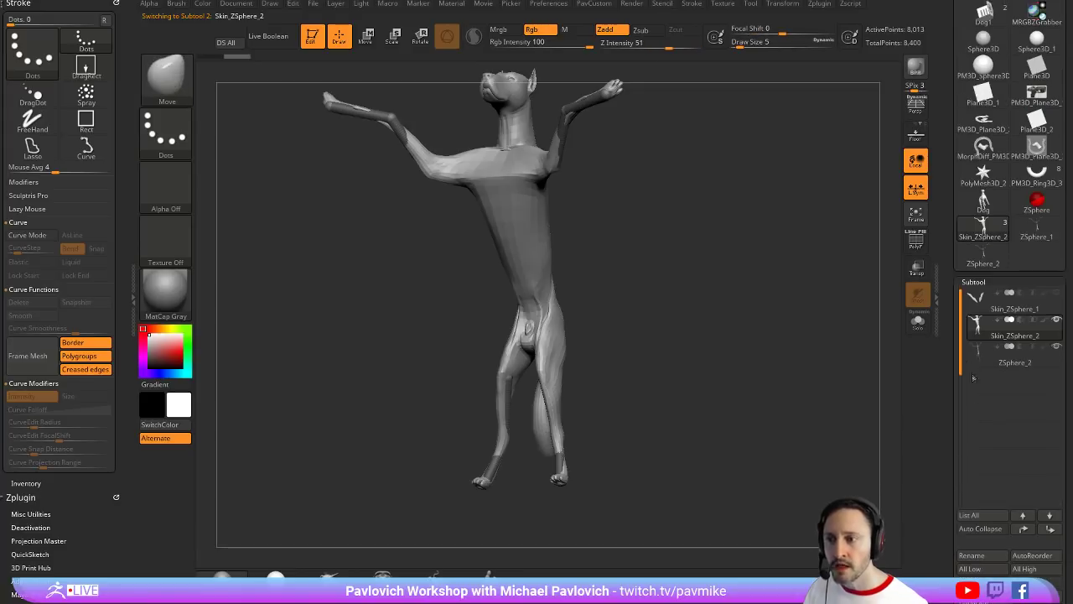
Activate the ZSphere_2 rig subtool and turn on EditSketch in its ZSketch settings
{"action": "left_click", "coordinate": [1010, 352]}
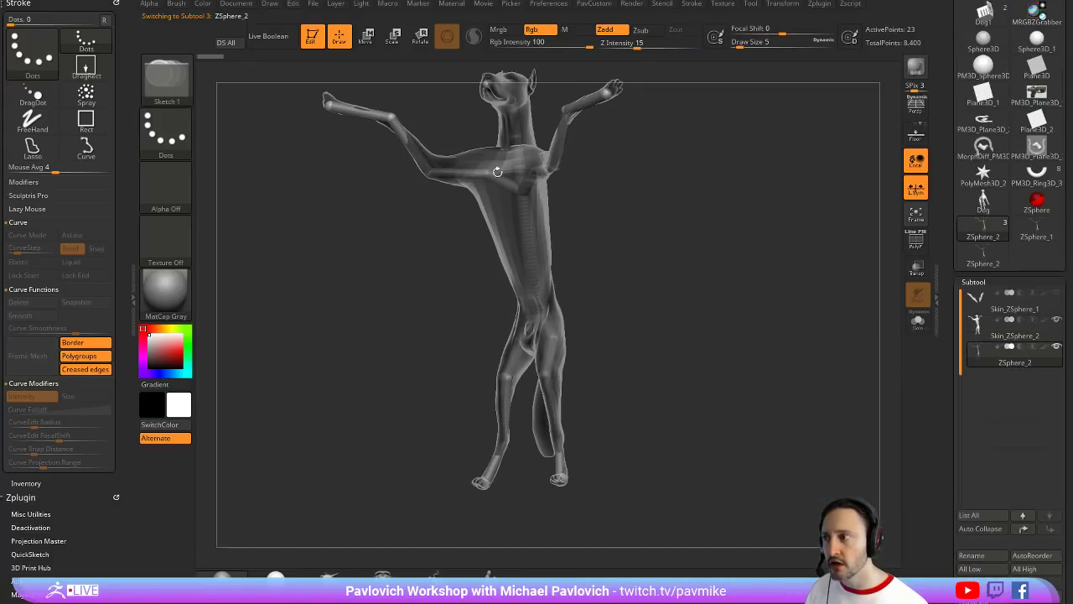
{"action": "scroll", "coordinate": [973, 352], "scroll_direction": "down", "scroll_amount": 10}
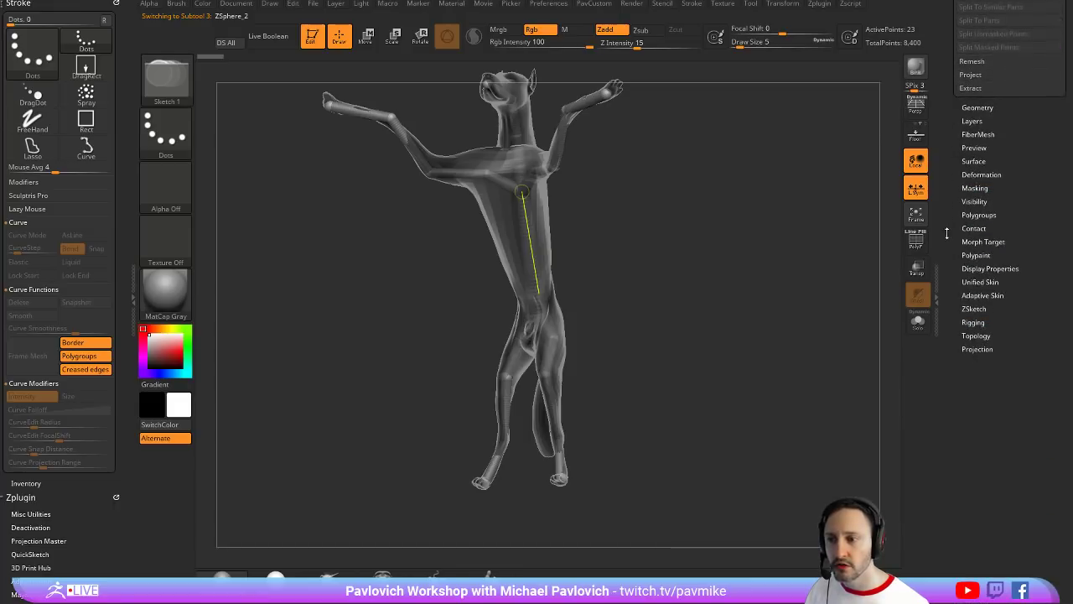
{"action": "key", "text": "shift"}
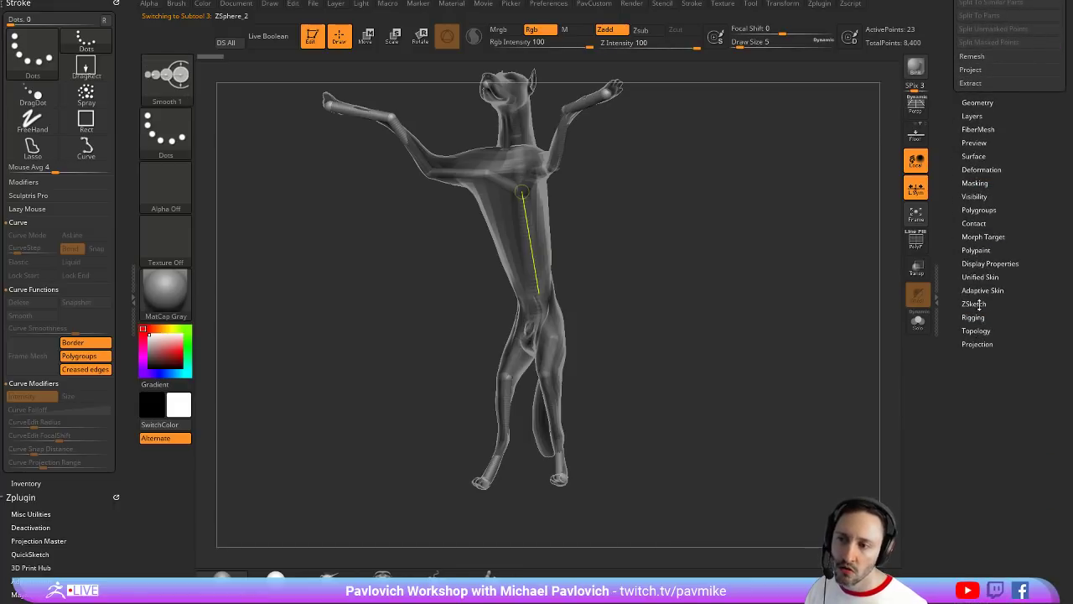
{"action": "left_click", "coordinate": [974, 303]}
{"action": "left_click", "coordinate": [980, 315]}
Check the rig against the body from the front and side, and set the sketch brush's draw size to 37
{"action": "left_click_drag", "start_coordinate": [738, 256], "coordinate": [742, 310], "text": "alt"}
{"action": "left_click_drag", "start_coordinate": [742, 310], "coordinate": [804, 296]}
{"action": "left_click", "coordinate": [918, 322]}
{"action": "left_click_drag", "start_coordinate": [702, 328], "coordinate": [785, 318], "text": "alt"}
{"action": "key", "text": "s"}
{"action": "key", "text": "a"}
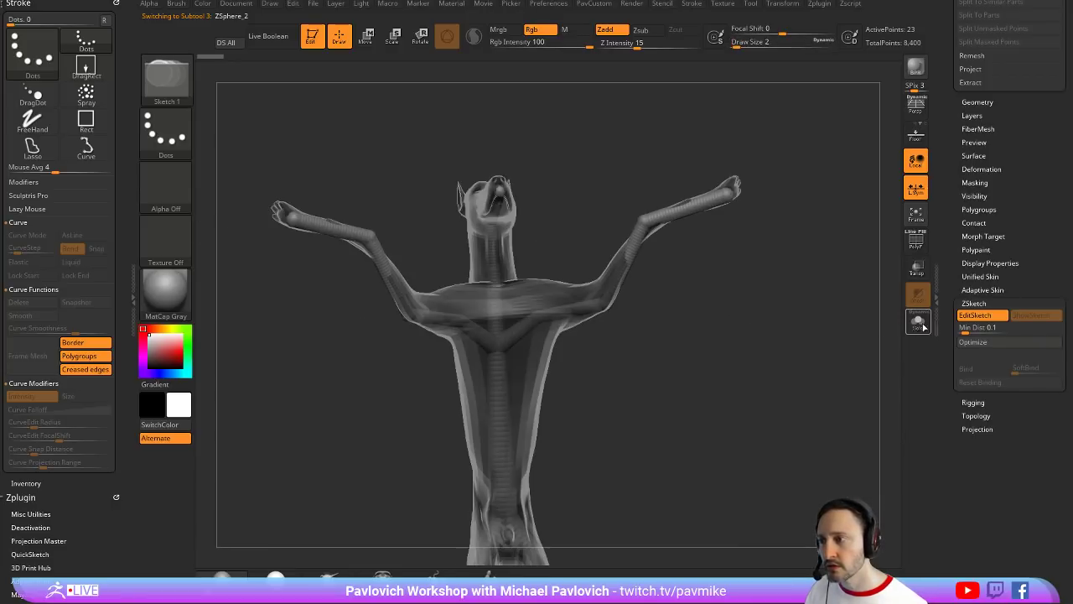
{"action": "left_click_drag", "start_coordinate": [571, 319], "coordinate": [641, 330]}
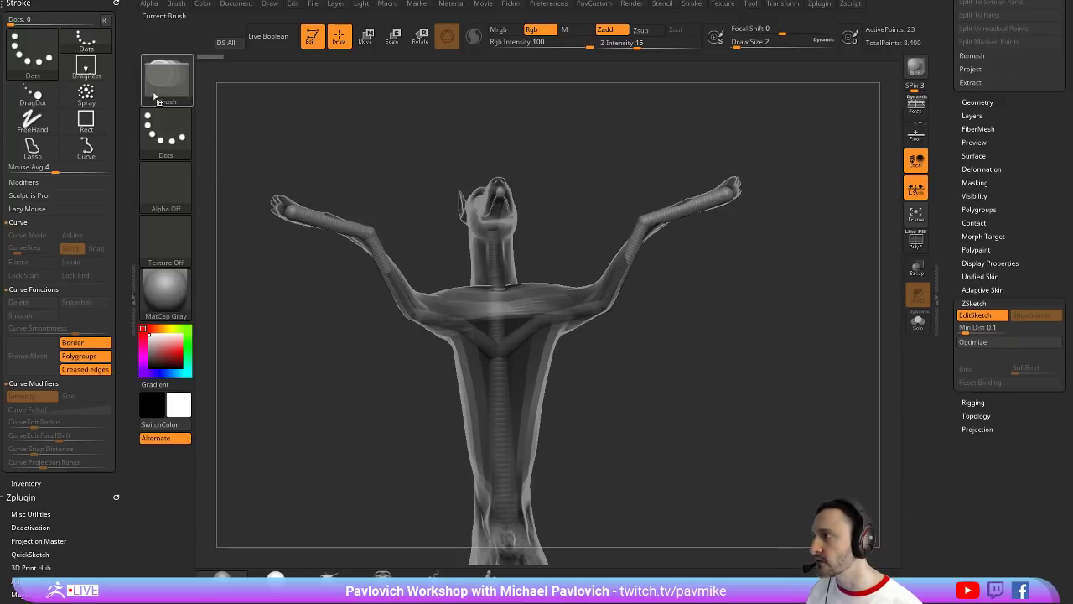
{"action": "key", "text": "s"}
{"action": "key", "text": "s"}
{"action": "mouse_move", "coordinate": [676, 326]}
{"action": "left_mouse_down", "text": "alt"}
{"action": "mouse_move", "coordinate": [688, 296]}
{"action": "mouse_move", "coordinate": [640, 305]}
{"action": "left_mouse_up", "text": "alt"}
{"action": "key", "text": "s"}
{"action": "mouse_move", "coordinate": [640, 305]}
{"action": "left_mouse_down"}
{"action": "mouse_move", "coordinate": [567, 319]}
{"action": "mouse_move", "coordinate": [605, 293]}
{"action": "left_mouse_up"}
{"action": "left_click_drag", "start_coordinate": [712, 303], "coordinate": [659, 304]}
Leave sketch editing and examine the rig inside the body with transparency on and ghosting off
{"action": "key", "text": "shift+a"}
{"action": "left_click", "coordinate": [918, 272]}
{"action": "left_click", "coordinate": [917, 293]}
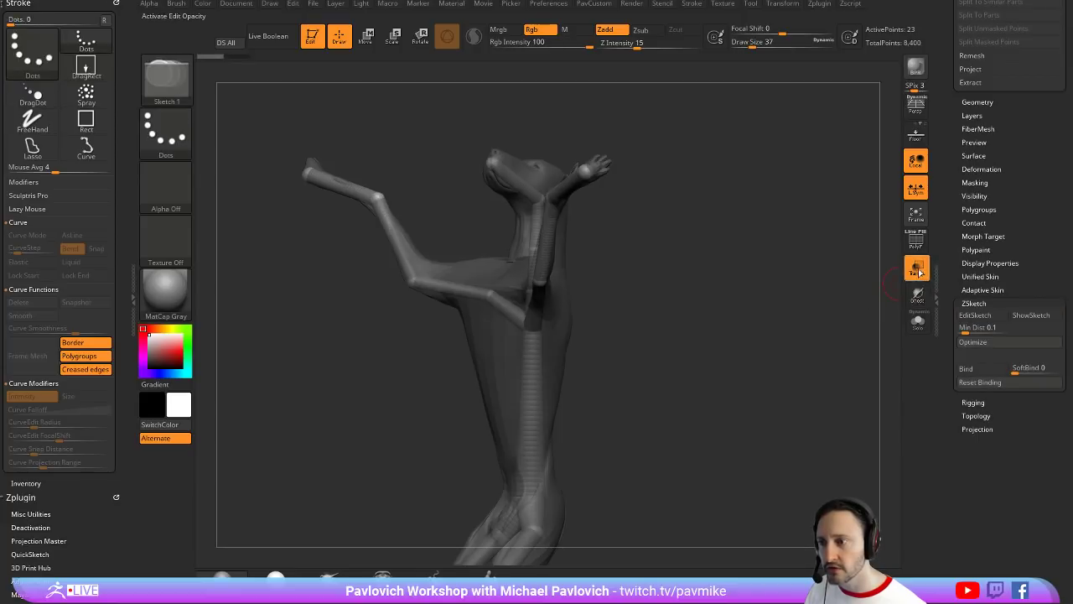
{"action": "left_click_drag", "start_coordinate": [774, 311], "coordinate": [872, 292], "text": "shift"}
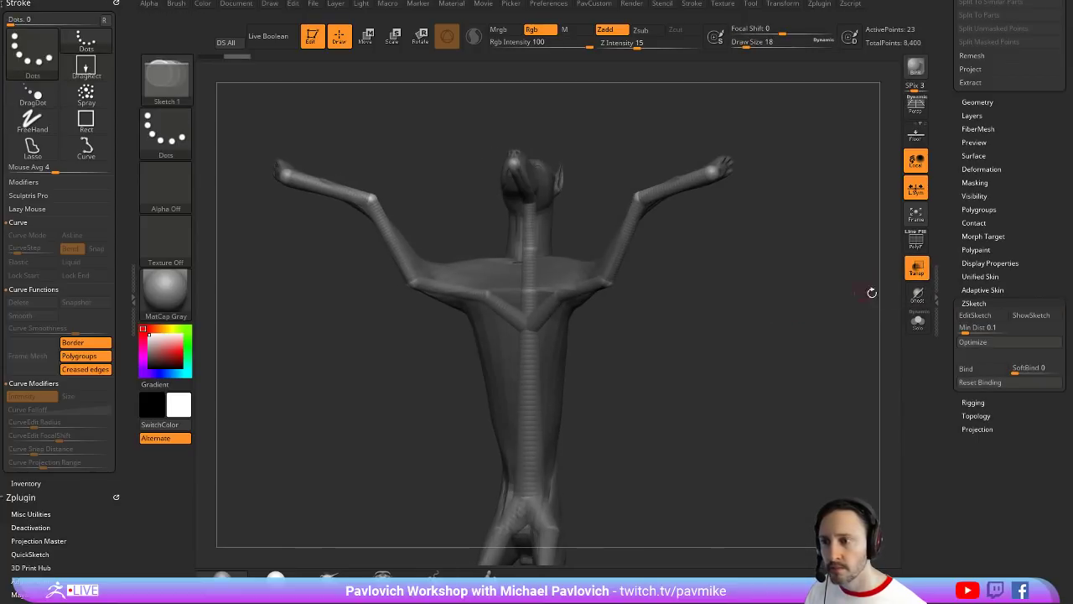
{"action": "left_click", "coordinate": [921, 275]}
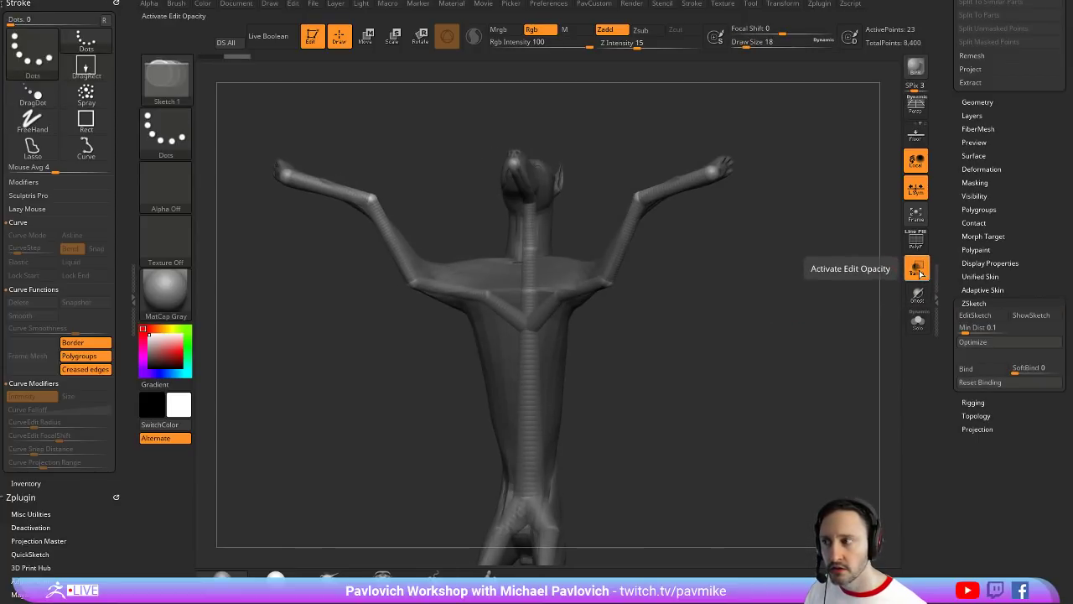
Remove the bound mesh from the ZSphere_2 rig in its Rigging settings
{"action": "left_click", "coordinate": [974, 316]}
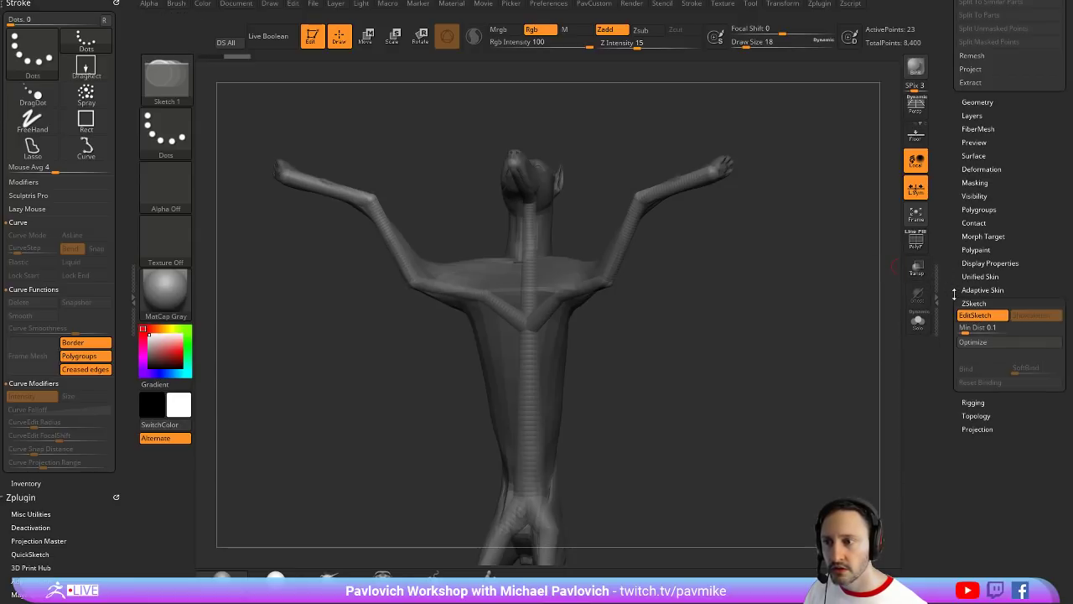
{"action": "left_click", "coordinate": [972, 402]}
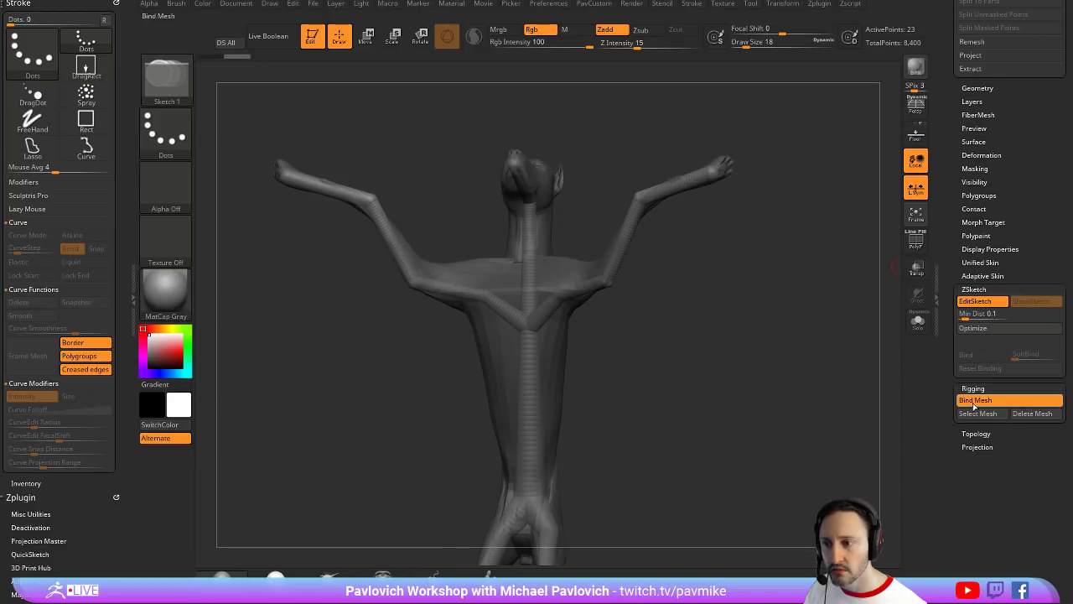
{"action": "left_click", "coordinate": [974, 402]}
{"action": "left_click", "coordinate": [959, 401]}
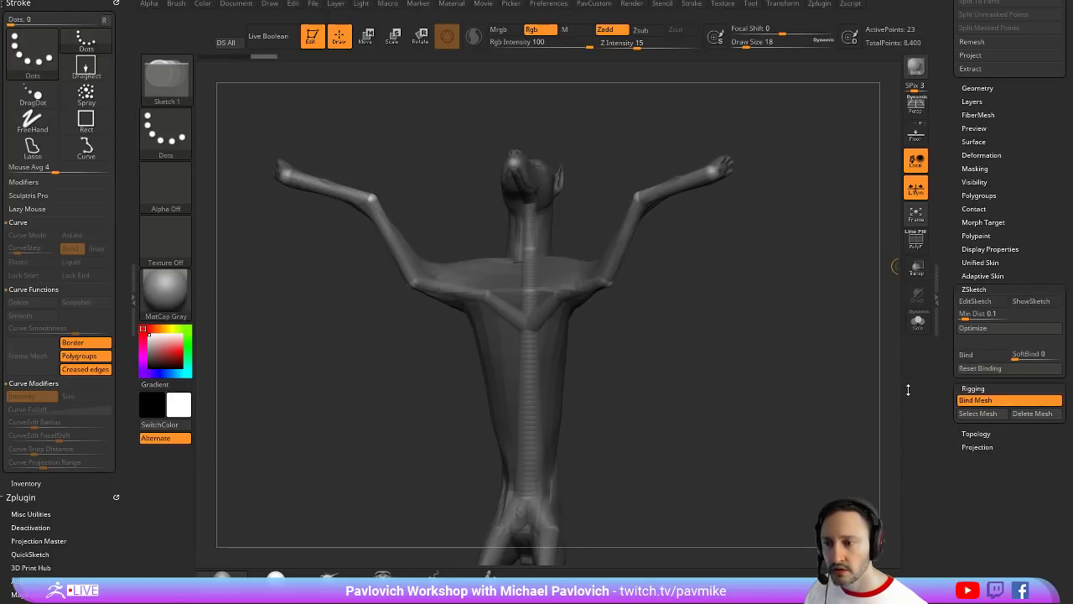
{"action": "left_click", "coordinate": [1030, 414]}
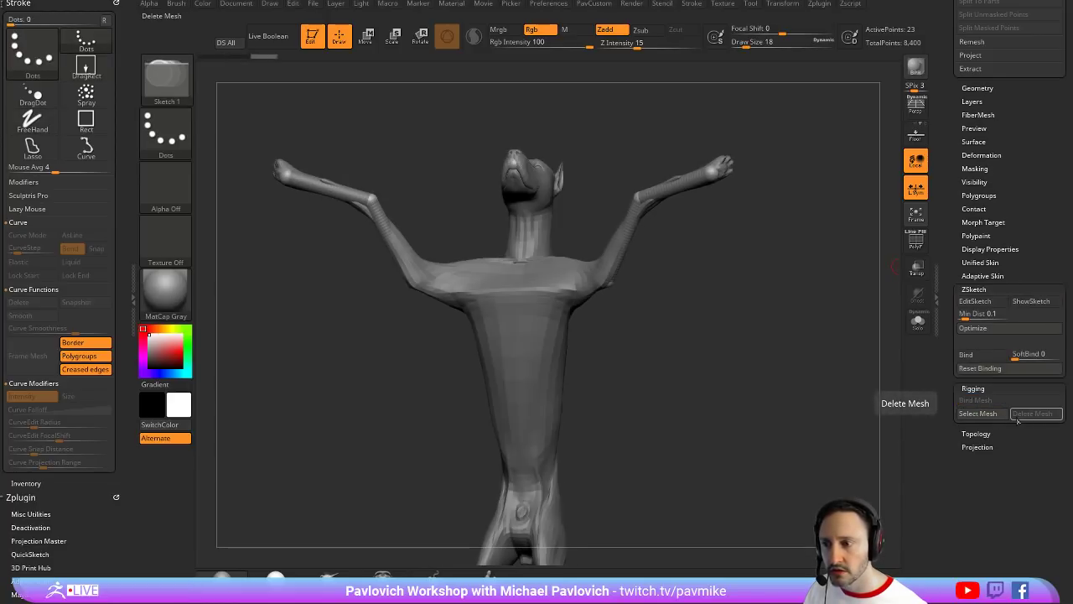
Isolate the ZSphere rig with Solo so the body mesh is hidden
{"action": "left_click_drag", "start_coordinate": [846, 387], "coordinate": [896, 366]}
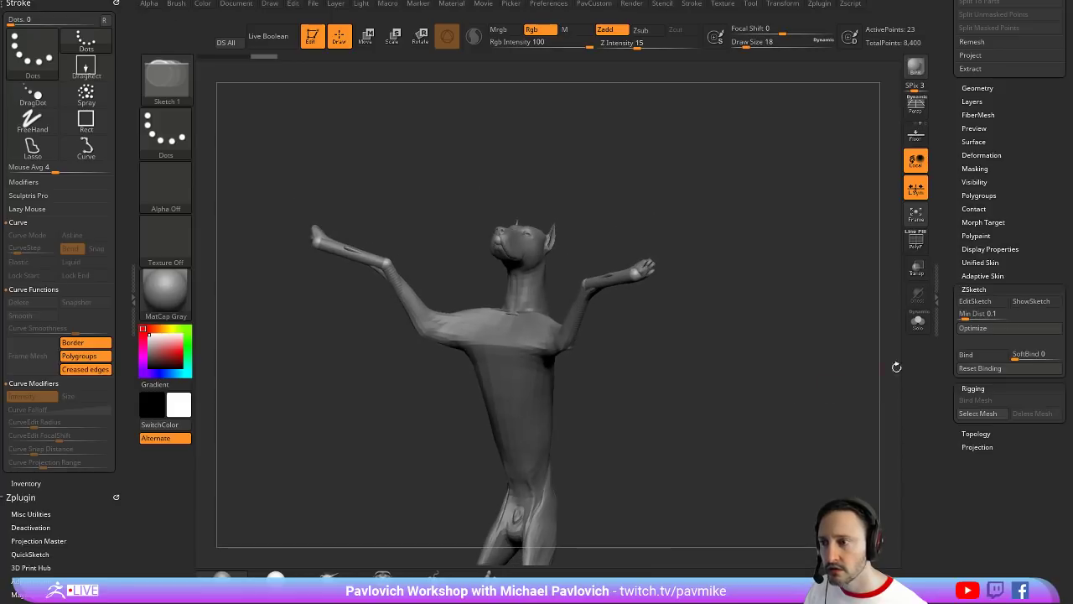
{"action": "left_click", "coordinate": [922, 332]}
{"action": "left_click", "coordinate": [921, 333]}
{"action": "mouse_move", "coordinate": [858, 332]}
{"action": "left_mouse_down"}
{"action": "mouse_move", "coordinate": [841, 335]}
{"action": "mouse_move", "coordinate": [842, 349]}
{"action": "left_mouse_up"}
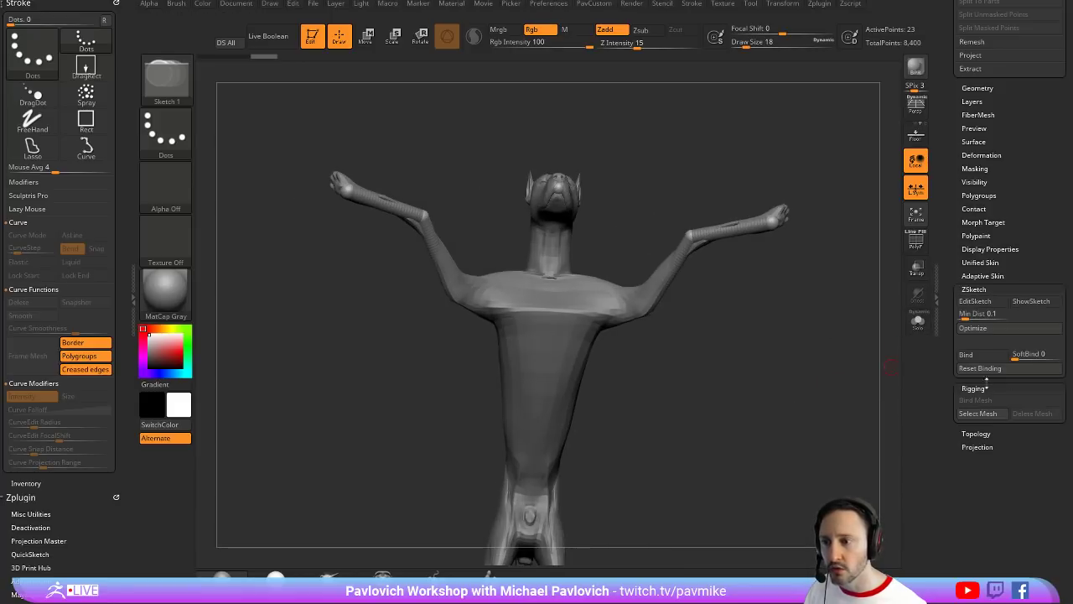
{"action": "left_click_drag", "start_coordinate": [827, 301], "coordinate": [820, 314]}
{"action": "left_click", "coordinate": [916, 320]}
{"action": "key", "text": "a"}
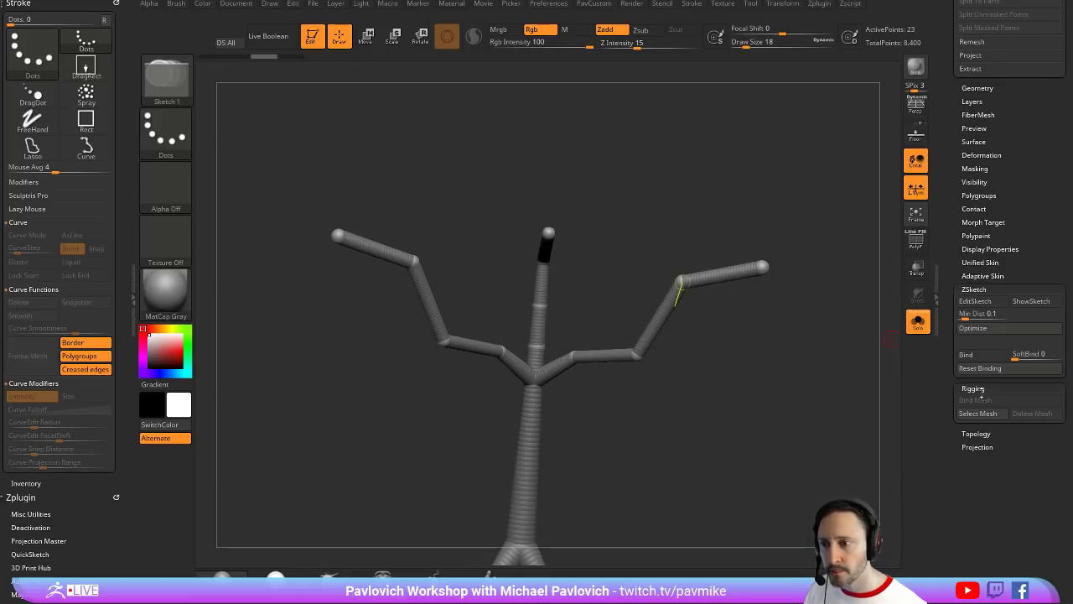
Set the draw size to 14 and, in EditSketch mode, sketch symmetrical ZSphere strokes around both elbows of the rig
{"action": "left_click", "coordinate": [973, 299]}
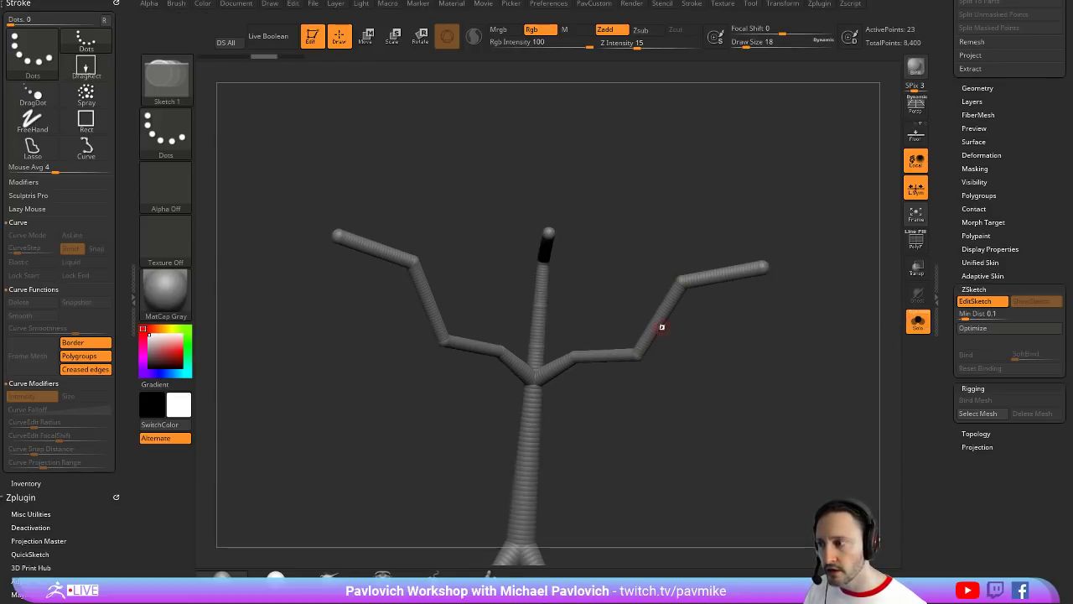
{"action": "mouse_move", "coordinate": [660, 324]}
{"action": "left_mouse_down"}
{"action": "mouse_move", "coordinate": [600, 359]}
{"action": "mouse_move", "coordinate": [715, 271]}
{"action": "mouse_move", "coordinate": [741, 281]}
{"action": "mouse_move", "coordinate": [768, 325]}
{"action": "mouse_move", "coordinate": [739, 373]}
{"action": "mouse_move", "coordinate": [713, 284]}
{"action": "left_mouse_up"}
{"action": "key", "text": "shift+a"}
{"action": "key", "text": "s"}
{"action": "left_click", "coordinate": [714, 284]}
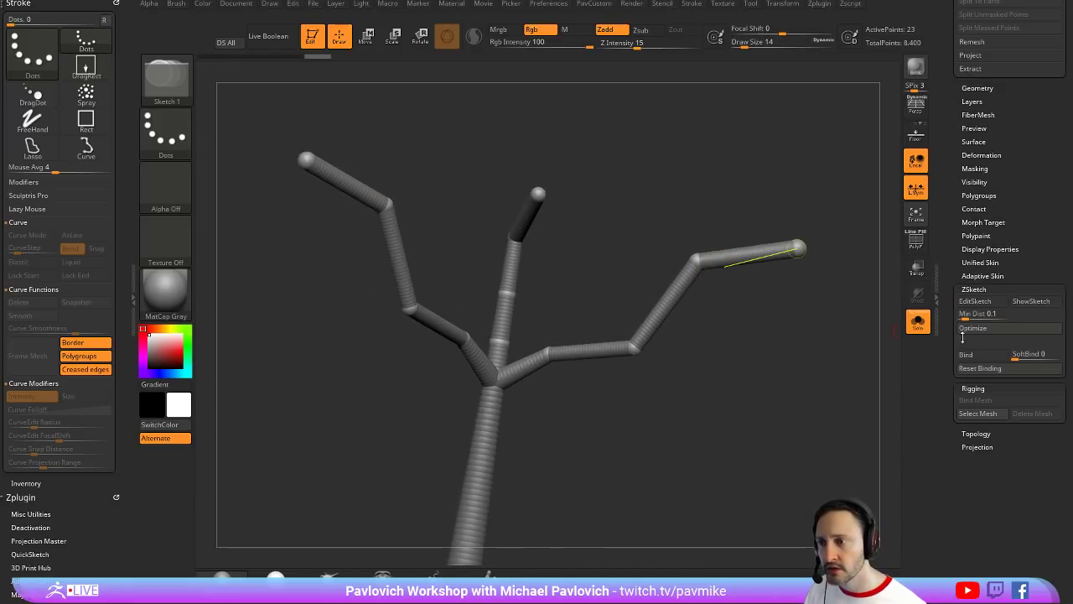
{"action": "left_click", "coordinate": [975, 301]}
{"action": "left_click_drag", "start_coordinate": [709, 263], "coordinate": [693, 287]}
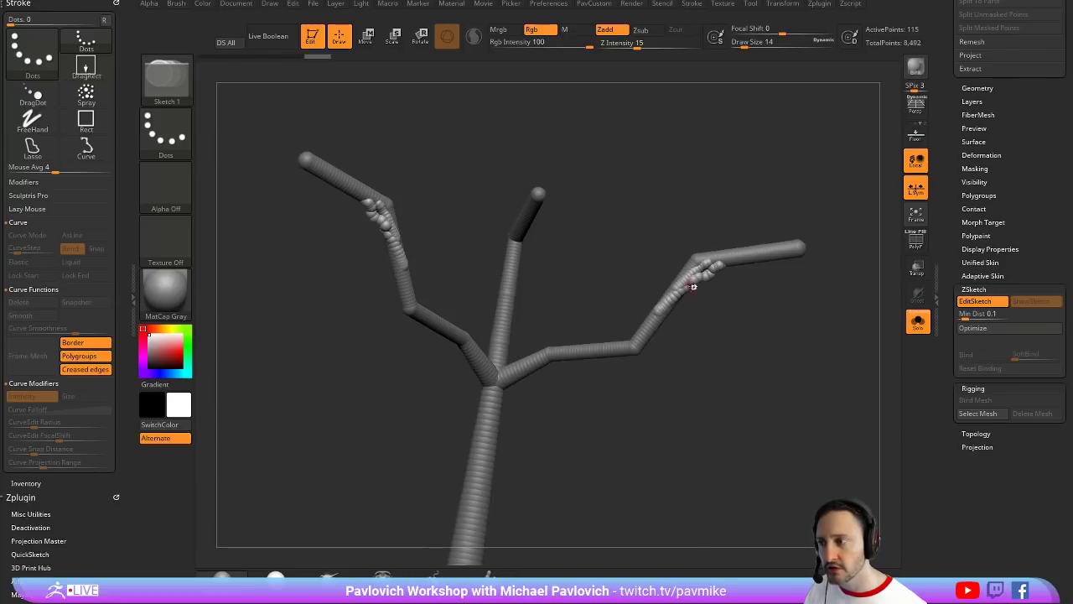
{"action": "left_click_drag", "start_coordinate": [741, 257], "coordinate": [657, 316]}
{"action": "left_click_drag", "start_coordinate": [746, 257], "coordinate": [647, 329]}
{"action": "left_click_drag", "start_coordinate": [761, 255], "coordinate": [641, 339]}
{"action": "mouse_move", "coordinate": [701, 315]}
{"action": "left_mouse_down"}
{"action": "mouse_move", "coordinate": [746, 312]}
{"action": "mouse_move", "coordinate": [795, 335]}
{"action": "left_mouse_up"}
Load the ZSketch_Bug sample tool from LightBox's ZSketch folder and view its sketched wings
{"action": "key", "text": "comma"}
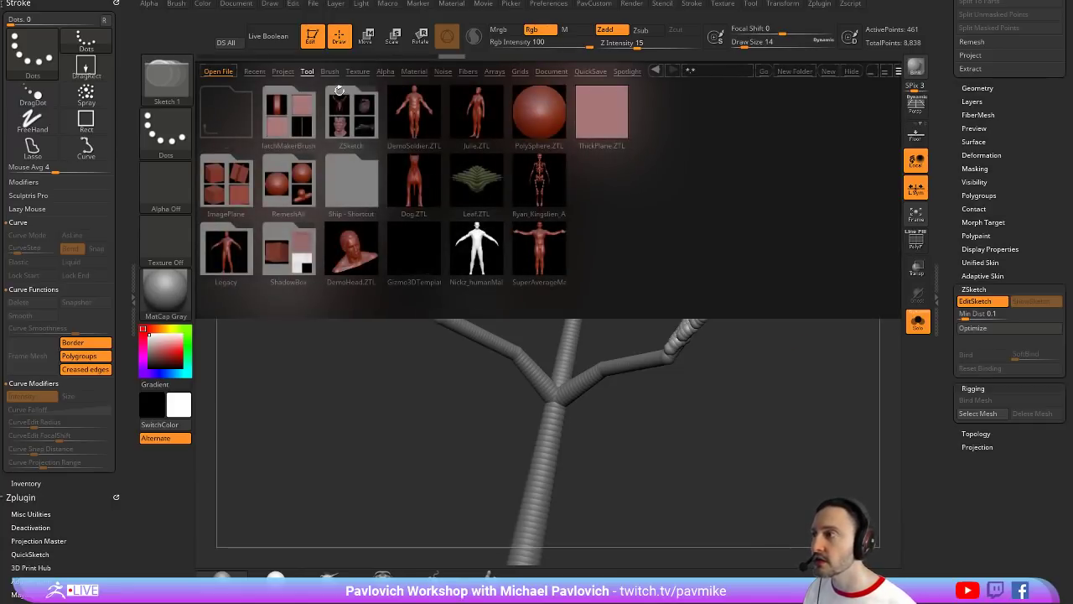
{"action": "left_click", "coordinate": [289, 72]}
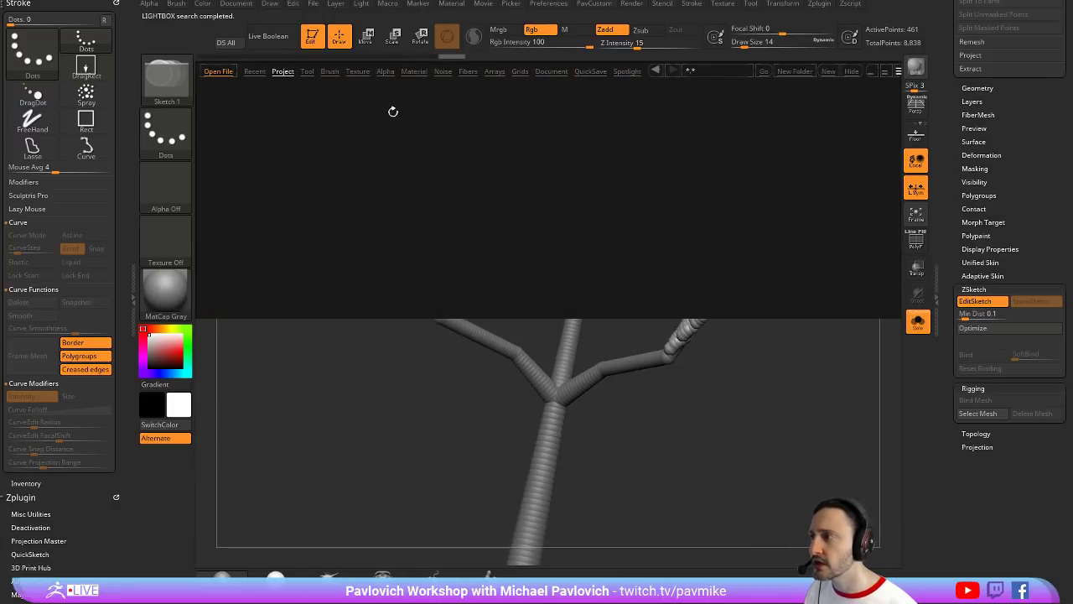
{"action": "left_click", "coordinate": [309, 72]}
{"action": "double_click", "coordinate": [354, 121]}
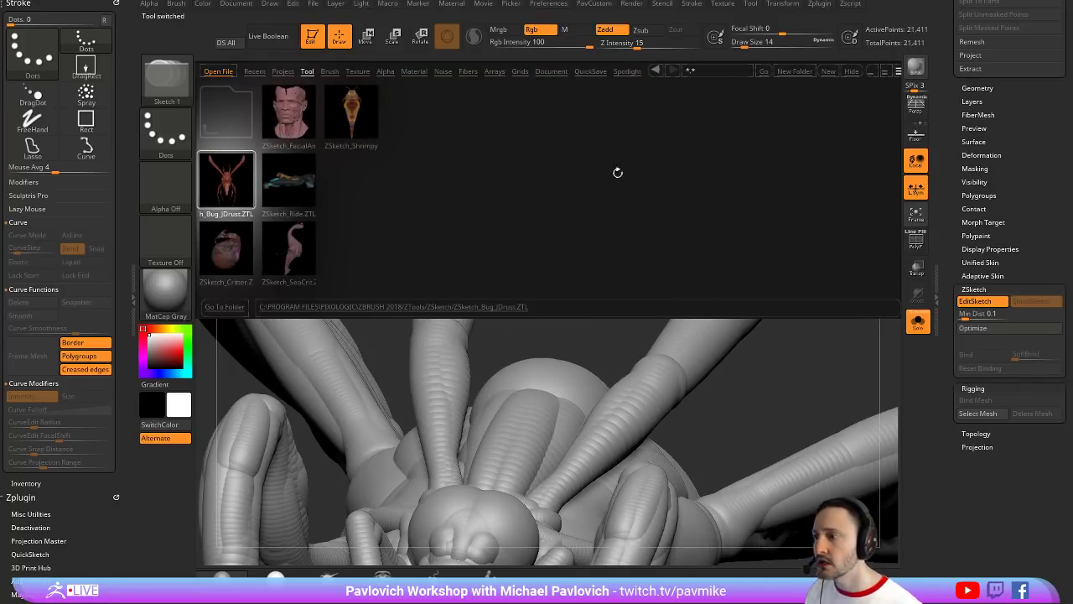
{"action": "key", "text": "comma"}
{"action": "left_click_drag", "start_coordinate": [809, 357], "coordinate": [676, 135]}
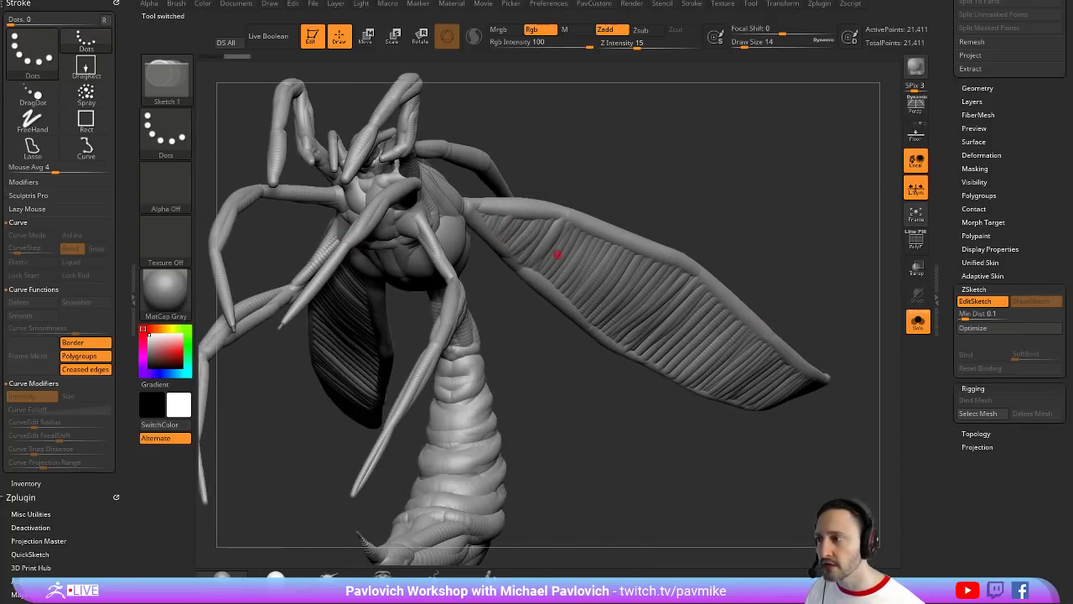
{"action": "left_click_drag", "start_coordinate": [859, 272], "coordinate": [856, 279]}
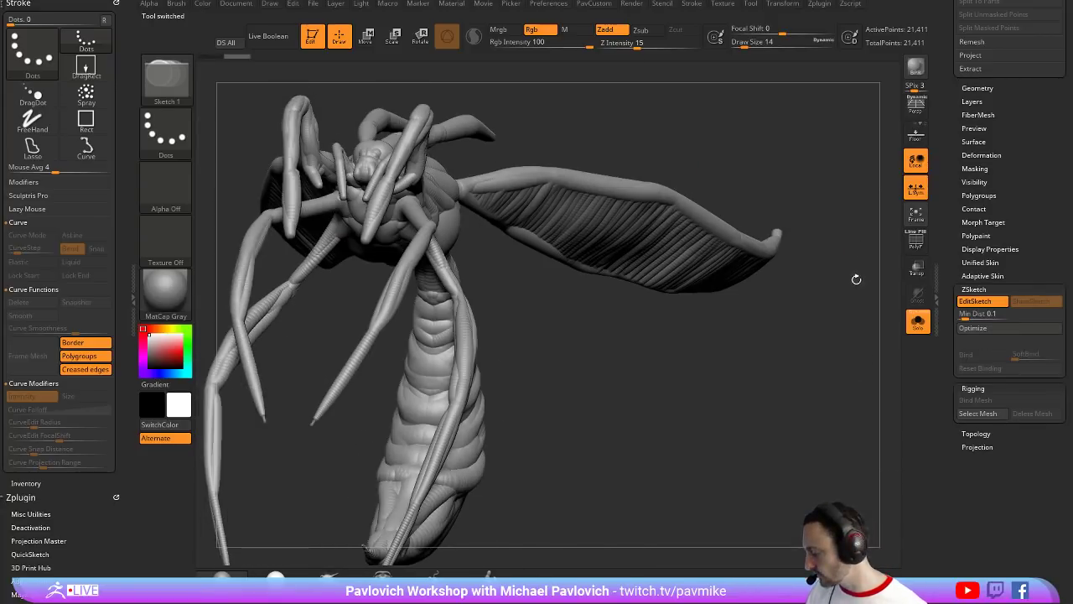
Preview the bug's unified skin and examine its wing surface and polygroups with PolyFrame
{"action": "key", "text": "a"}
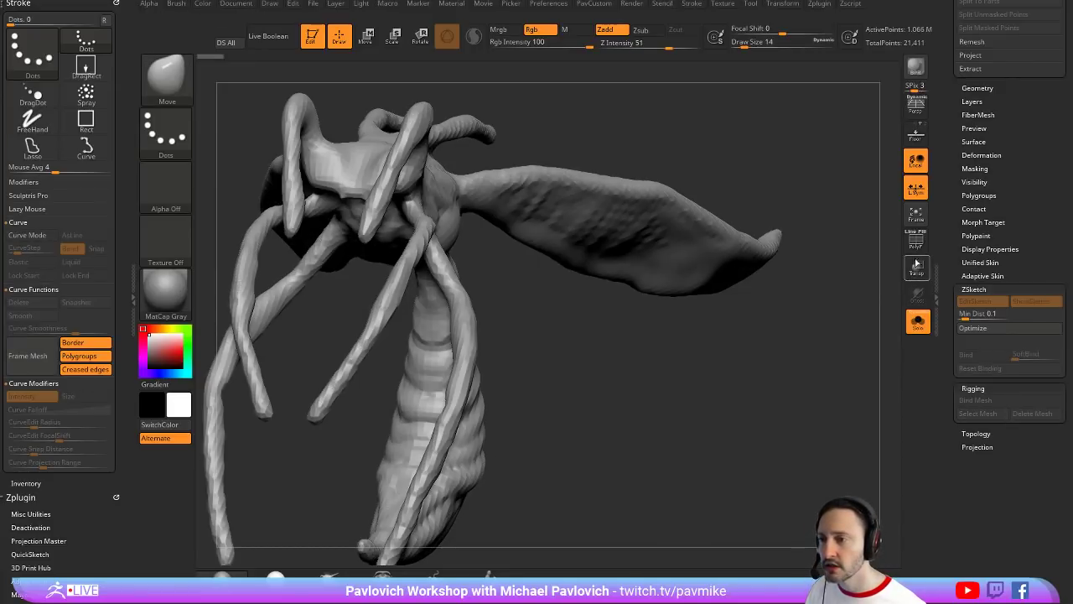
{"action": "left_click", "coordinate": [916, 242]}
{"action": "left_click_drag", "start_coordinate": [863, 293], "coordinate": [600, 258]}
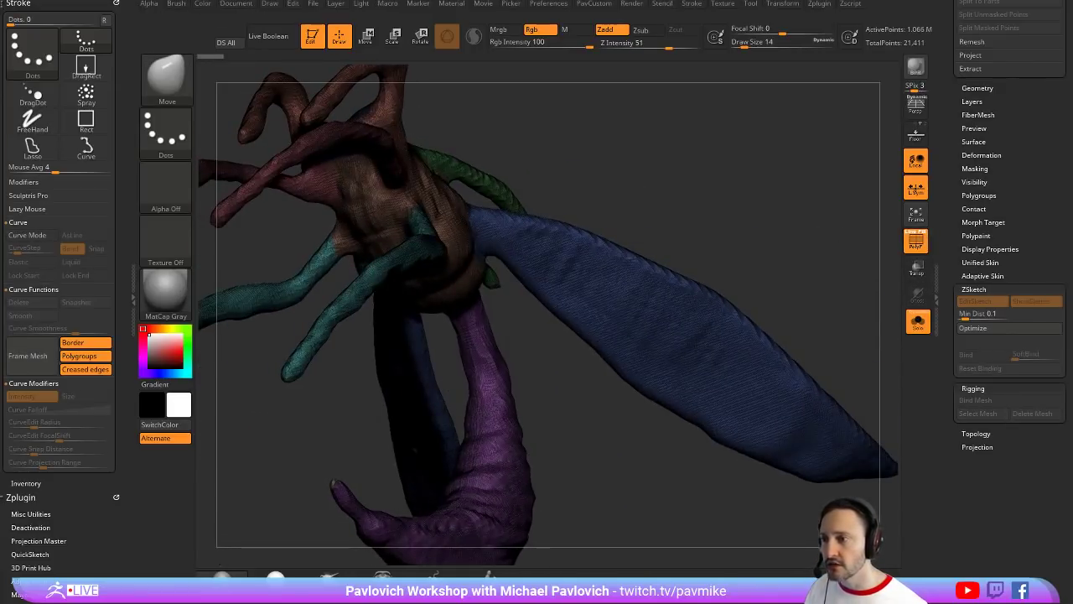
{"action": "left_click", "coordinate": [918, 241]}
{"action": "left_click_drag", "start_coordinate": [704, 219], "coordinate": [835, 275]}
Switch to the standalone ZSphere_2 tool, view it from the front with Solo off, and delete its subtool
{"action": "left_click_drag", "start_coordinate": [969, 223], "coordinate": [950, 367]}
{"action": "left_click", "coordinate": [998, 81]}
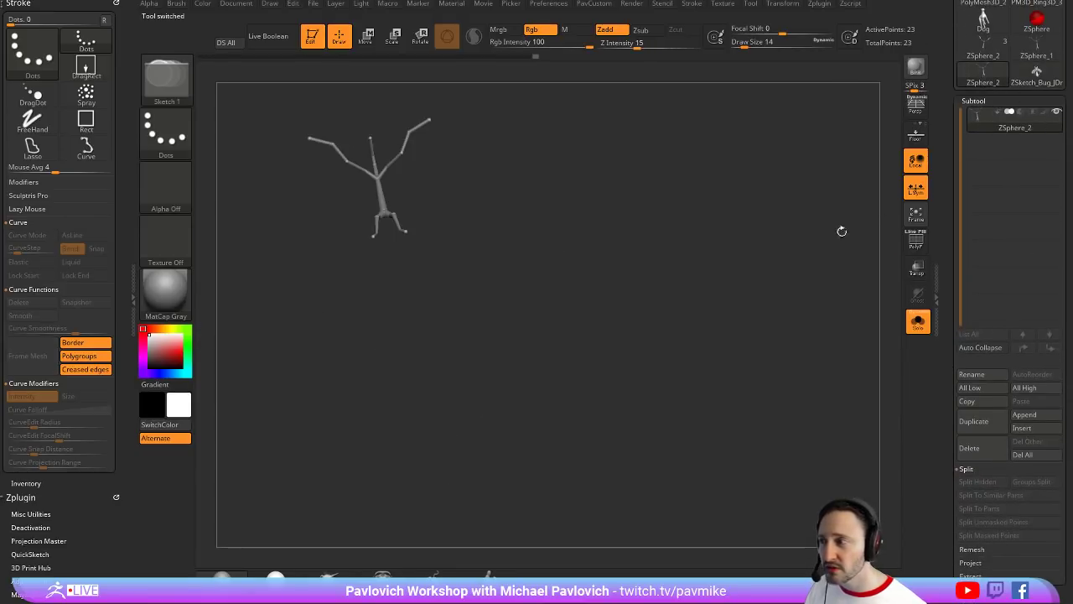
{"action": "mouse_move", "coordinate": [840, 230]}
{"action": "left_mouse_down"}
{"action": "mouse_move", "coordinate": [802, 261]}
{"action": "mouse_move", "coordinate": [850, 333]}
{"action": "mouse_move", "coordinate": [806, 293]}
{"action": "mouse_move", "coordinate": [870, 396]}
{"action": "mouse_move", "coordinate": [799, 324]}
{"action": "left_mouse_up"}
{"action": "key", "text": "s"}
{"action": "left_click_drag", "start_coordinate": [716, 290], "coordinate": [729, 289]}
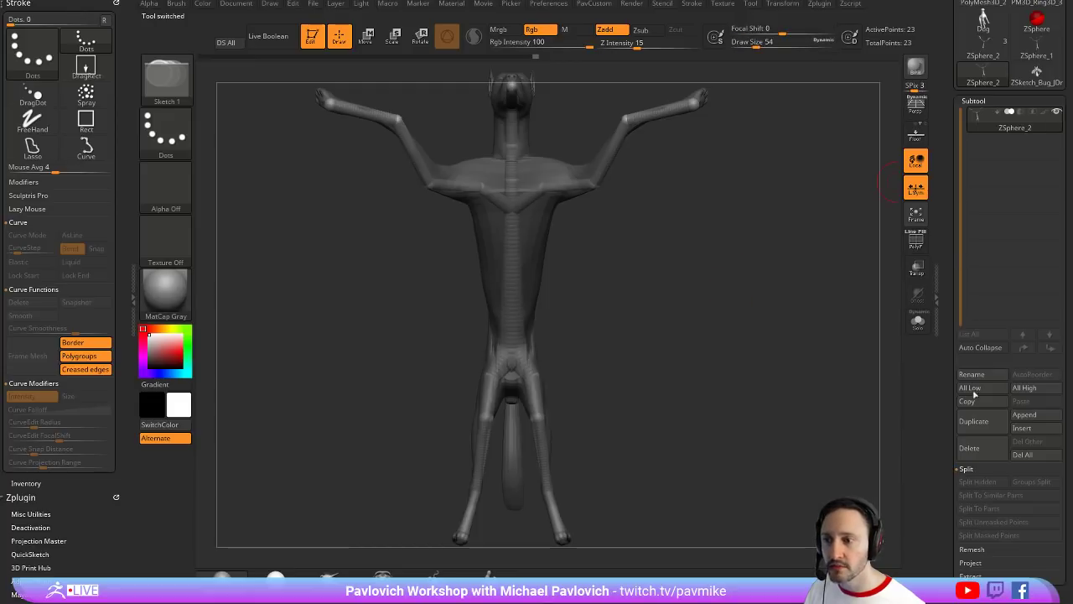
{"action": "left_click", "coordinate": [978, 447]}
{"action": "left_click", "coordinate": [933, 472]}
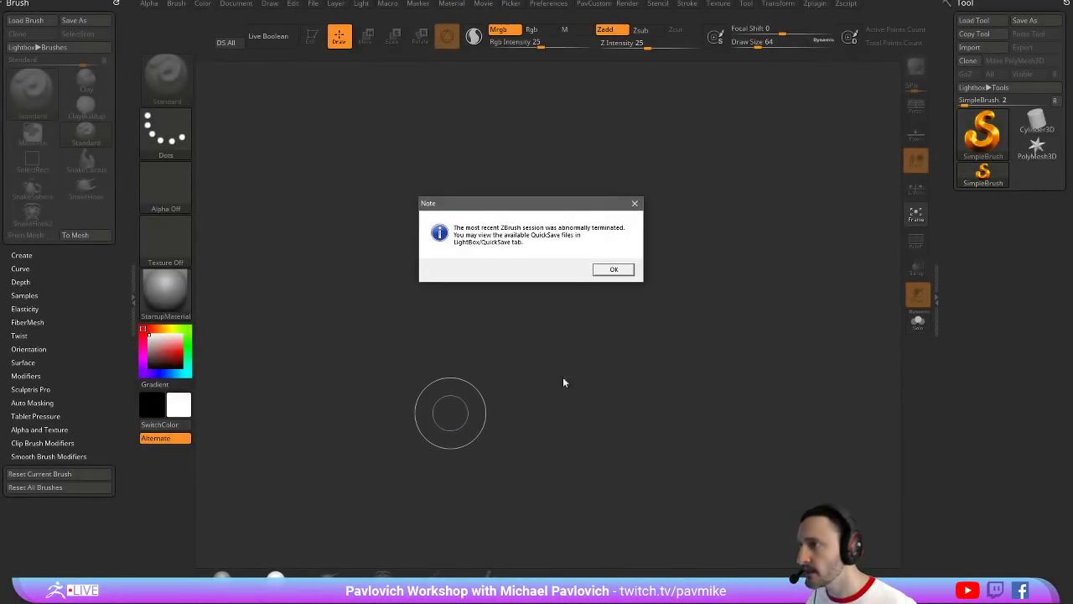
Dismiss the session recovery note and load the Nickz_humanMaleAverage tool from LightBox
{"action": "left_click", "coordinate": [613, 271]}
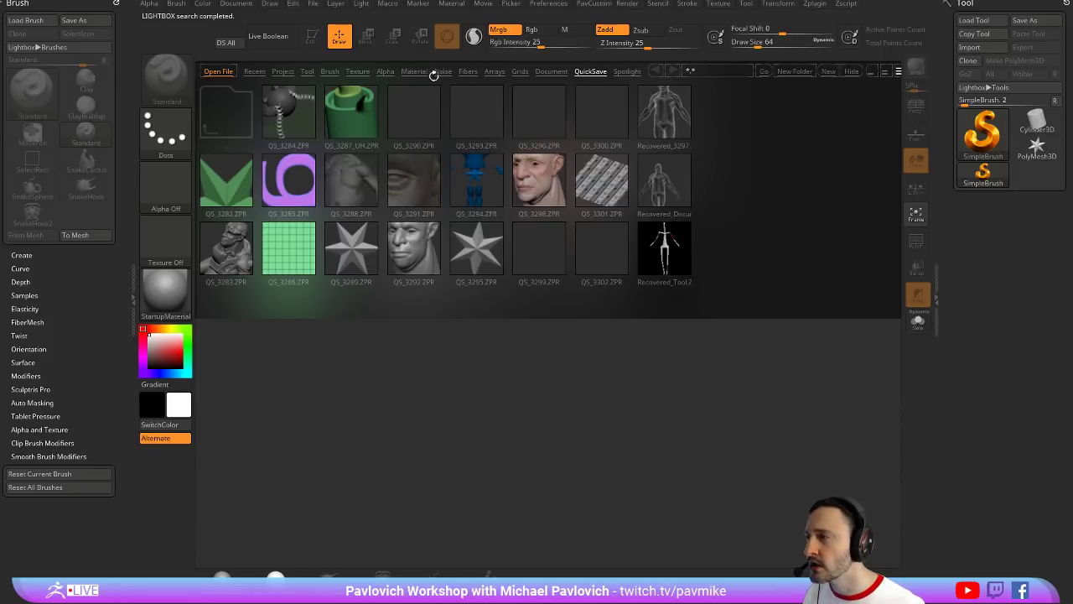
{"action": "left_click", "coordinate": [307, 72]}
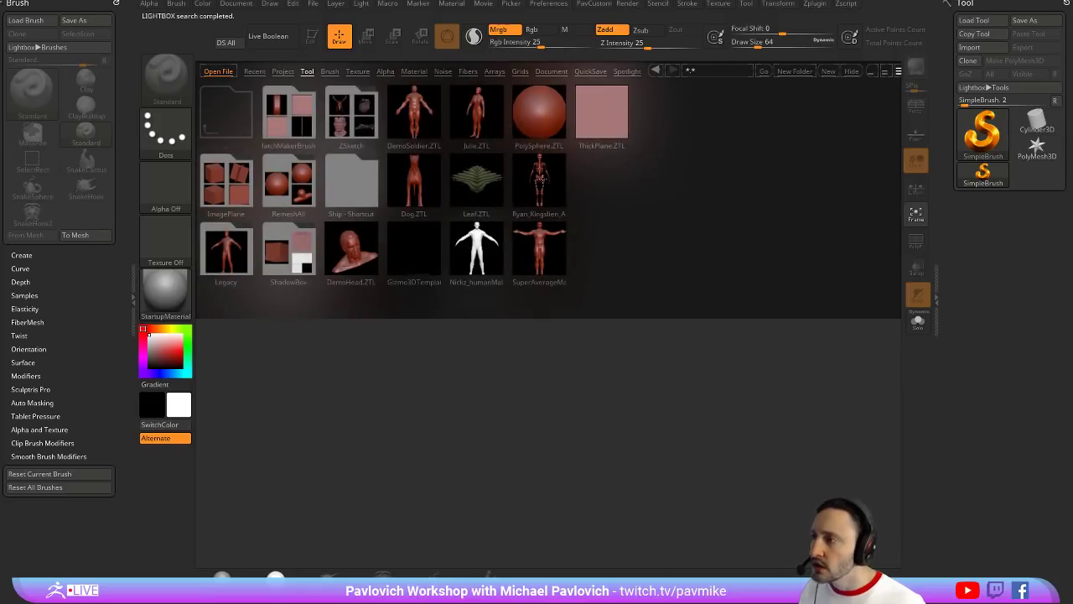
{"action": "double_click", "coordinate": [477, 250]}
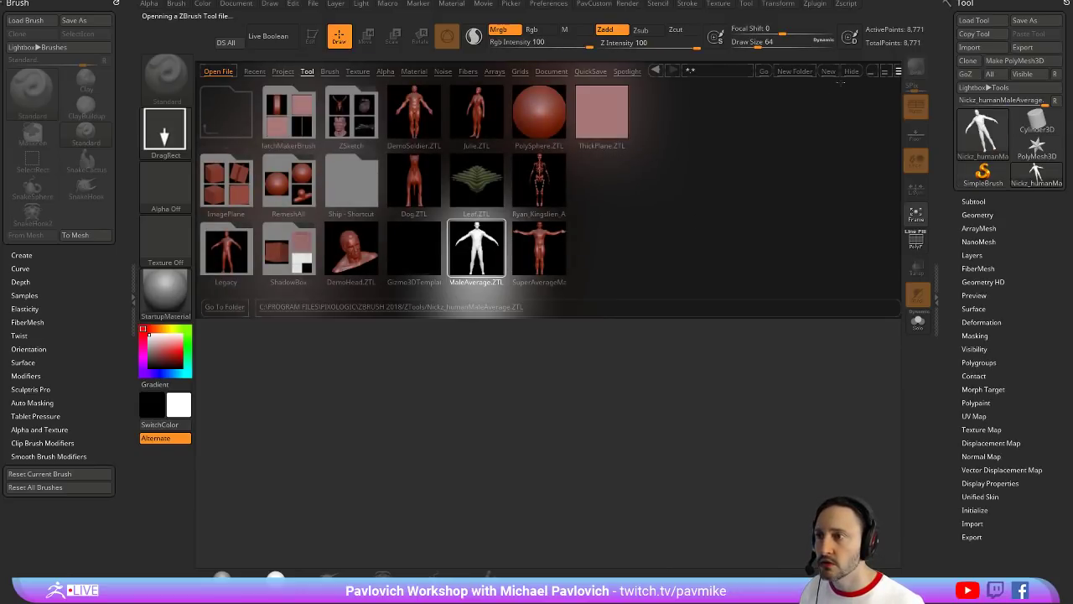
Place the male figure on the canvas in Edit mode, frame it, and open its subtool list
{"action": "left_click_drag", "start_coordinate": [586, 276], "coordinate": [639, 367]}
{"action": "left_click", "coordinate": [311, 35]}
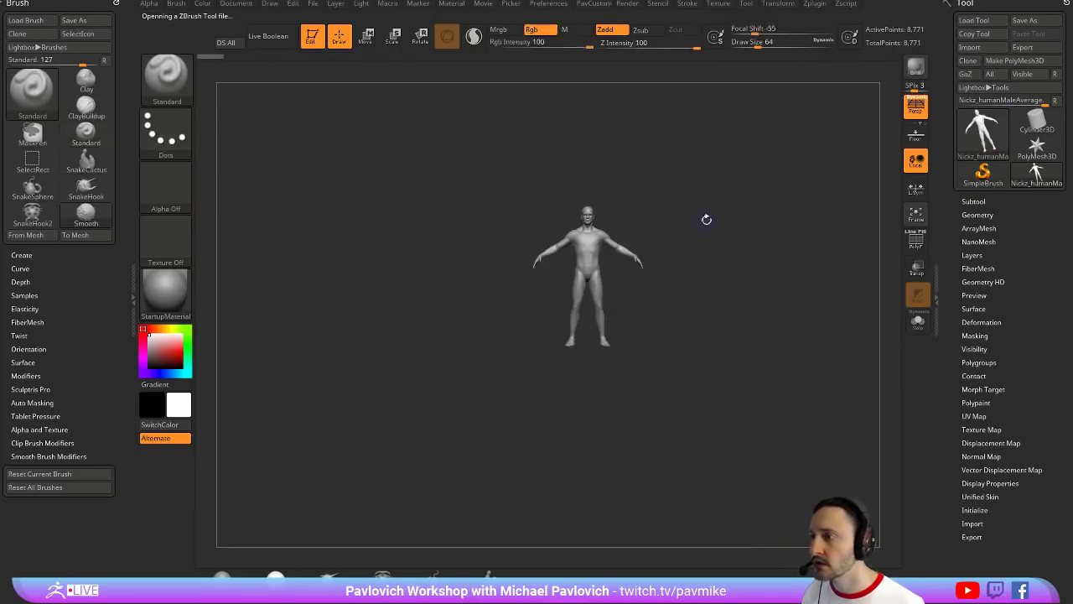
{"action": "key", "text": "f"}
{"action": "mouse_move", "coordinate": [757, 221]}
{"action": "left_mouse_down"}
{"action": "mouse_move", "coordinate": [723, 242]}
{"action": "mouse_move", "coordinate": [601, 250]}
{"action": "left_mouse_up"}
{"action": "left_click", "coordinate": [972, 201]}
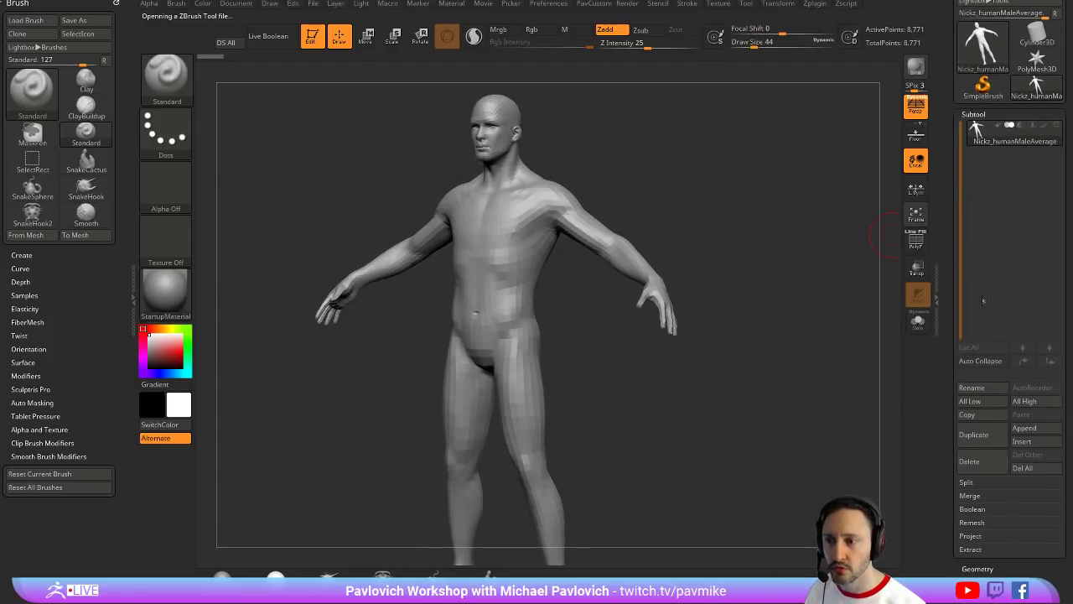
Set the draw size to 80 and smooth the figure's upper arms from the front
{"action": "left_click_drag", "start_coordinate": [783, 193], "coordinate": [792, 194], "text": "shift"}
{"action": "key", "text": "s"}
{"action": "mouse_move", "coordinate": [709, 212]}
{"action": "left_mouse_down"}
{"action": "mouse_move", "coordinate": [718, 214]}
{"action": "mouse_move", "coordinate": [702, 214]}
{"action": "left_mouse_up"}
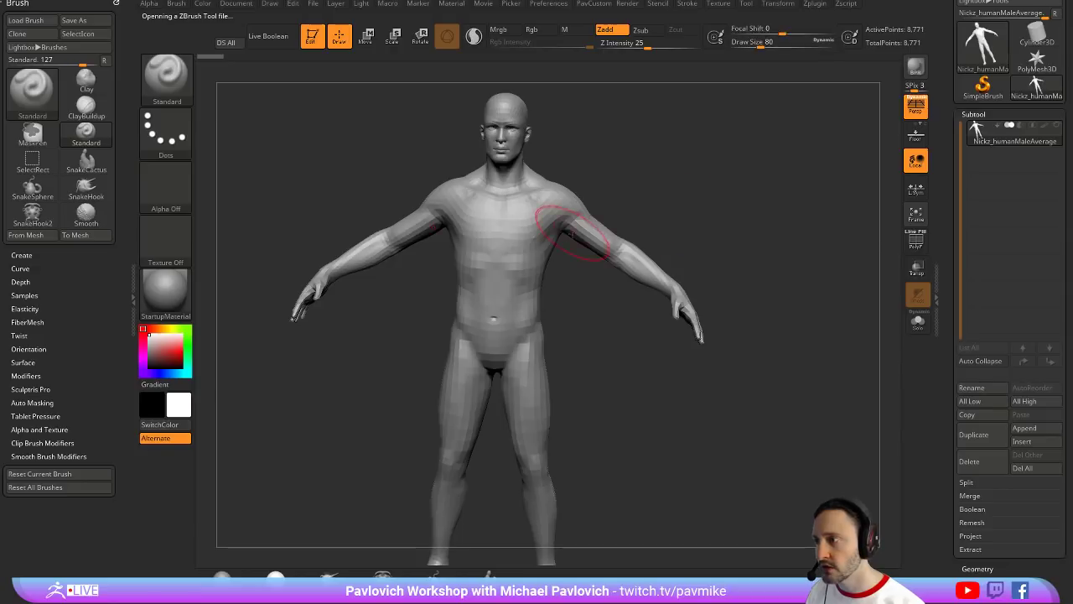
{"action": "mouse_move", "coordinate": [573, 222]}
{"action": "left_mouse_down", "text": "shift"}
{"action": "mouse_move", "coordinate": [658, 267]}
{"action": "mouse_move", "coordinate": [726, 247]}
{"action": "mouse_move", "coordinate": [709, 233]}
{"action": "mouse_move", "coordinate": [634, 239]}
{"action": "left_mouse_up", "text": "shift"}
Build up the back of the shoulder with the Clay brush, and enlarge the draw size to 80
{"action": "key", "text": "b"}
{"action": "key", "text": "c"}
{"action": "key", "text": "l"}
{"action": "mouse_move", "coordinate": [722, 170]}
{"action": "left_mouse_down"}
{"action": "mouse_move", "coordinate": [709, 206]}
{"action": "mouse_move", "coordinate": [600, 266]}
{"action": "left_mouse_up"}
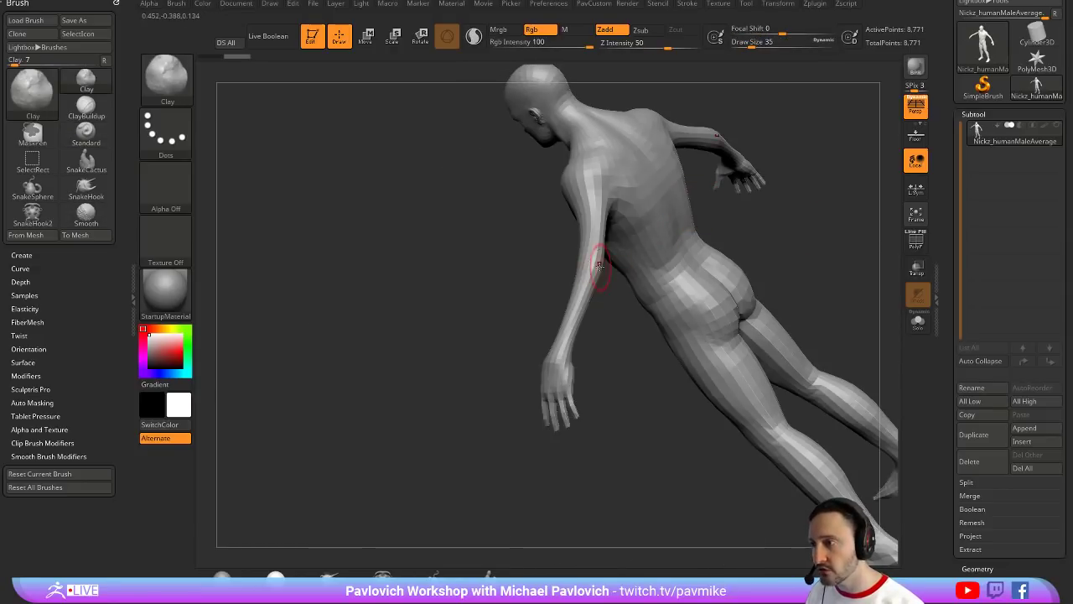
{"action": "left_click_drag", "start_coordinate": [593, 165], "coordinate": [570, 182]}
{"action": "left_click_drag", "start_coordinate": [494, 252], "coordinate": [602, 329]}
{"action": "key", "text": "s"}
{"action": "mouse_move", "coordinate": [671, 306]}
{"action": "left_mouse_down"}
{"action": "mouse_move", "coordinate": [750, 270]}
{"action": "mouse_move", "coordinate": [687, 266]}
{"action": "left_mouse_up"}
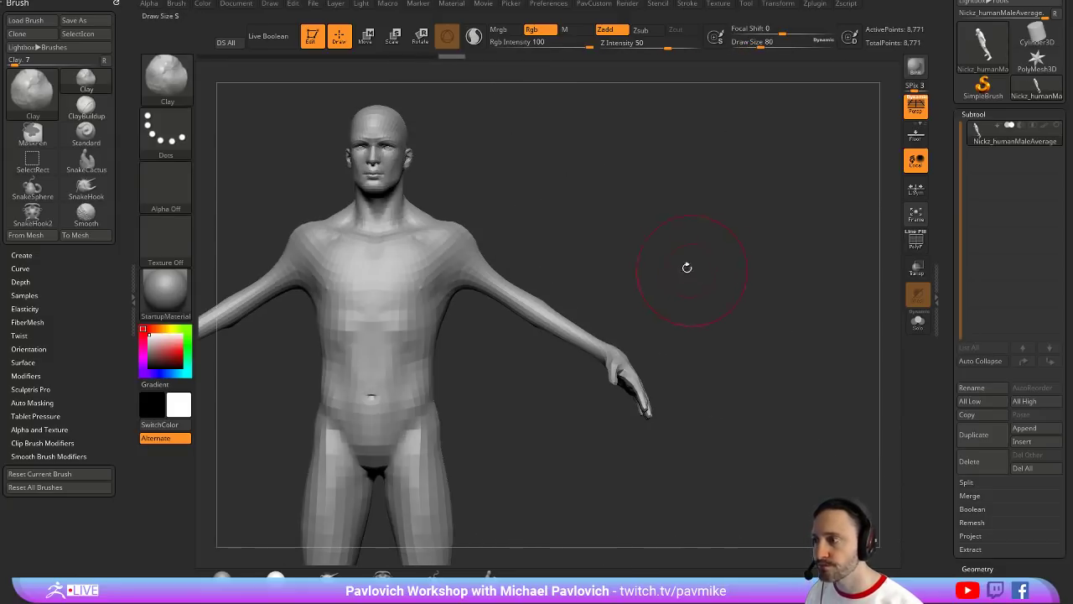
Carve creases around the armpits and along the upper arms with the DamStandard brush
{"action": "left_click_drag", "start_coordinate": [602, 209], "coordinate": [656, 215], "text": "alt"}
{"action": "key", "text": "b"}
{"action": "key", "text": "d"}
{"action": "key", "text": "s"}
{"action": "mouse_move", "coordinate": [597, 179]}
{"action": "left_mouse_down", "text": "alt"}
{"action": "mouse_move", "coordinate": [606, 185]}
{"action": "mouse_move", "coordinate": [579, 149]}
{"action": "left_mouse_up", "text": "alt"}
{"action": "left_click_drag", "start_coordinate": [480, 262], "coordinate": [476, 298]}
{"action": "mouse_move", "coordinate": [587, 219]}
{"action": "left_mouse_down", "text": "shift"}
{"action": "mouse_move", "coordinate": [631, 241]}
{"action": "mouse_move", "coordinate": [539, 248]}
{"action": "left_mouse_up", "text": "shift"}
{"action": "mouse_move", "coordinate": [484, 292]}
{"action": "left_mouse_down"}
{"action": "mouse_move", "coordinate": [531, 317]}
{"action": "mouse_move", "coordinate": [486, 295]}
{"action": "left_mouse_up"}
{"action": "left_click_drag", "start_coordinate": [616, 256], "coordinate": [506, 297]}
{"action": "mouse_move", "coordinate": [614, 325]}
{"action": "left_mouse_down"}
{"action": "mouse_move", "coordinate": [616, 339]}
{"action": "mouse_move", "coordinate": [586, 369]}
{"action": "left_mouse_up"}
{"action": "left_click_drag", "start_coordinate": [616, 315], "coordinate": [515, 288]}
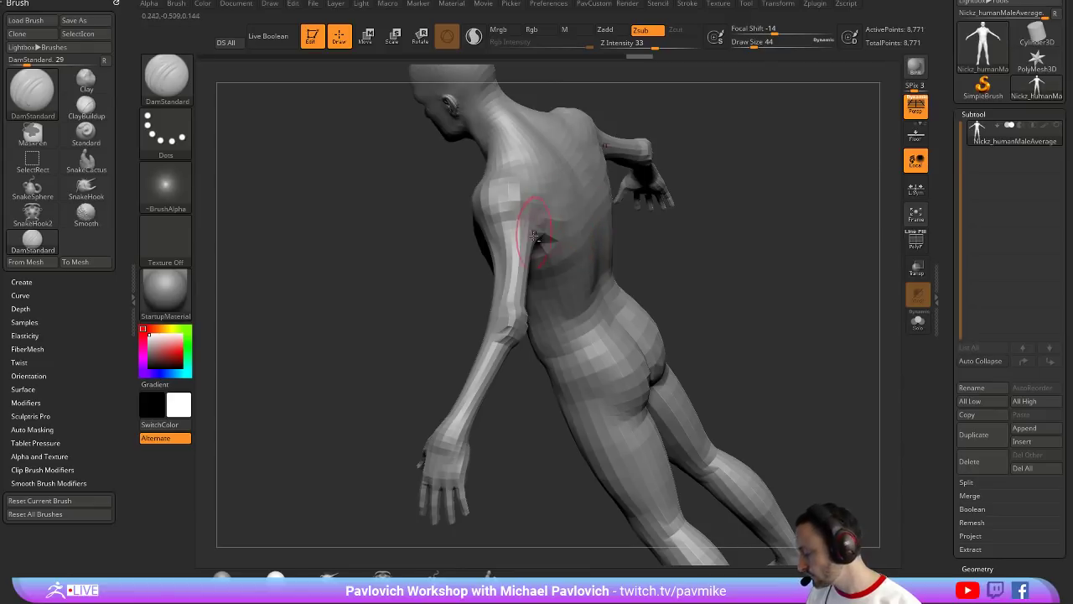
Switch back to the Clay brush at draw size 31 and face the figure from the front
{"action": "key", "text": "b"}
{"action": "key", "text": "c"}
{"action": "key", "text": "l"}
{"action": "mouse_move", "coordinate": [717, 216]}
{"action": "left_mouse_down"}
{"action": "mouse_move", "coordinate": [740, 214]}
{"action": "mouse_move", "coordinate": [766, 184]}
{"action": "mouse_move", "coordinate": [805, 191]}
{"action": "left_mouse_up"}
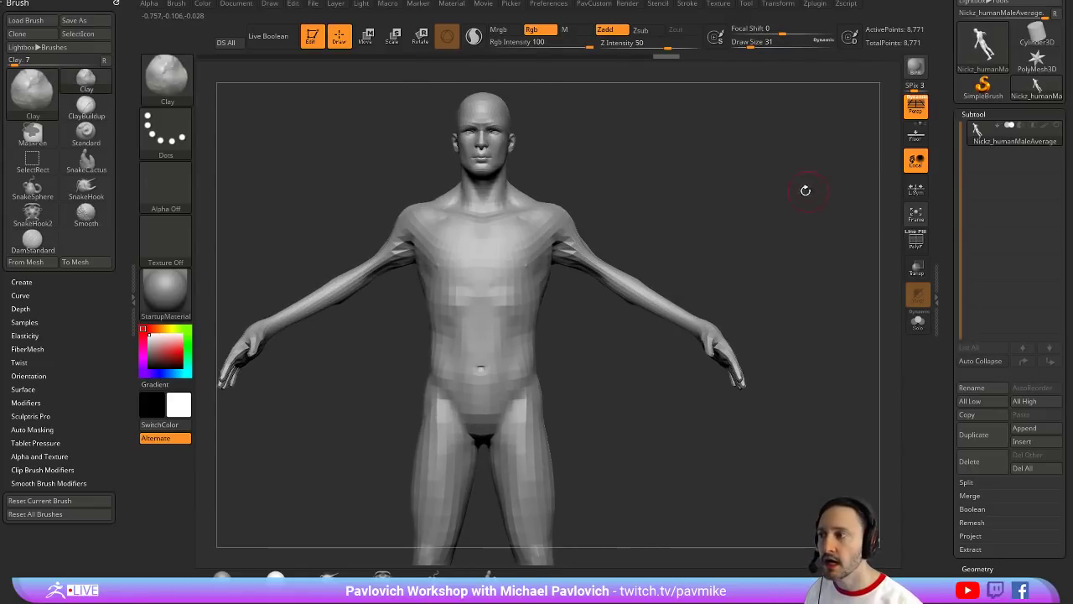
{"action": "left_click_drag", "start_coordinate": [948, 269], "coordinate": [944, 232]}
{"action": "left_click_drag", "start_coordinate": [881, 228], "coordinate": [864, 234], "text": "alt"}
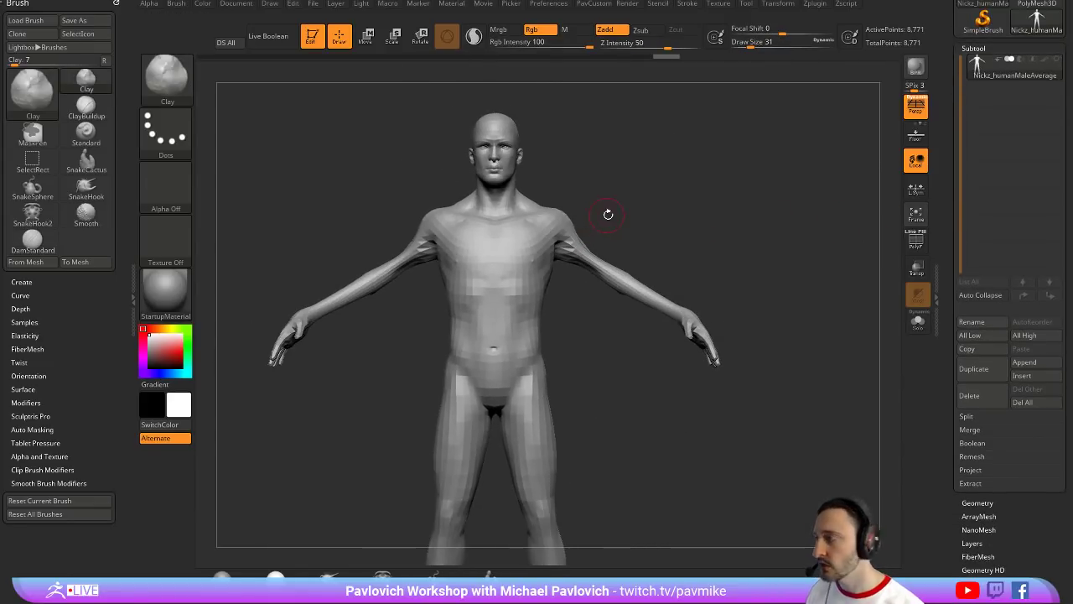
Mask everything except the arms and align the unlocked transform gizmo with the arm's direction
{"action": "left_click_drag", "start_coordinate": [643, 181], "coordinate": [605, 193]}
{"action": "key", "text": "r"}
{"action": "left_click_drag", "start_coordinate": [527, 233], "coordinate": [658, 228], "text": "ctrl"}
{"action": "left_click_drag", "start_coordinate": [577, 235], "coordinate": [609, 307], "text": "alt"}
{"action": "left_click_drag", "start_coordinate": [776, 172], "coordinate": [710, 244]}
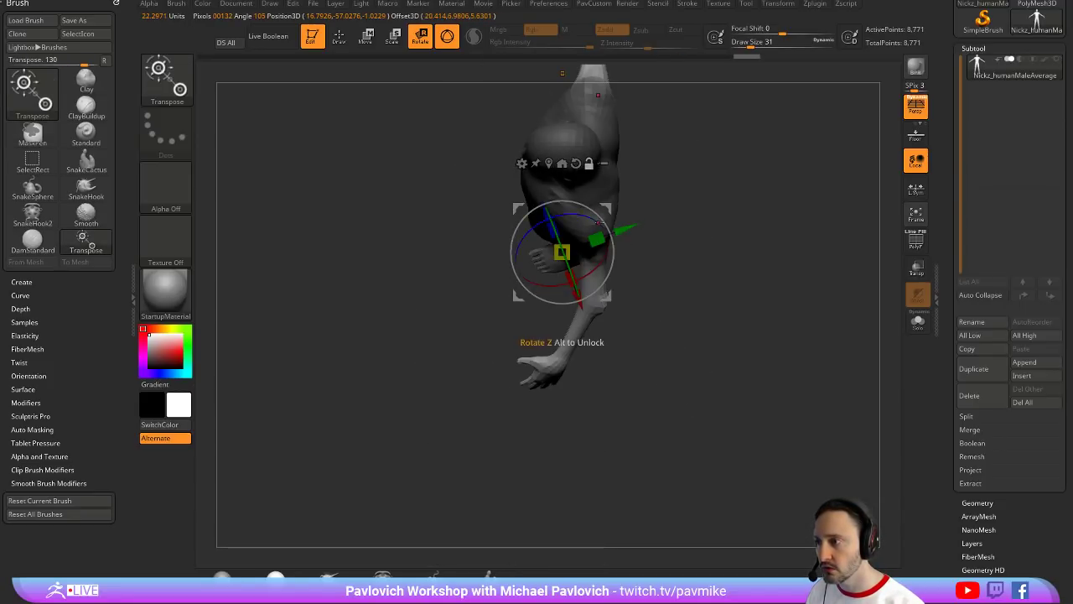
{"action": "left_click_drag", "start_coordinate": [605, 209], "coordinate": [642, 243], "text": "alt"}
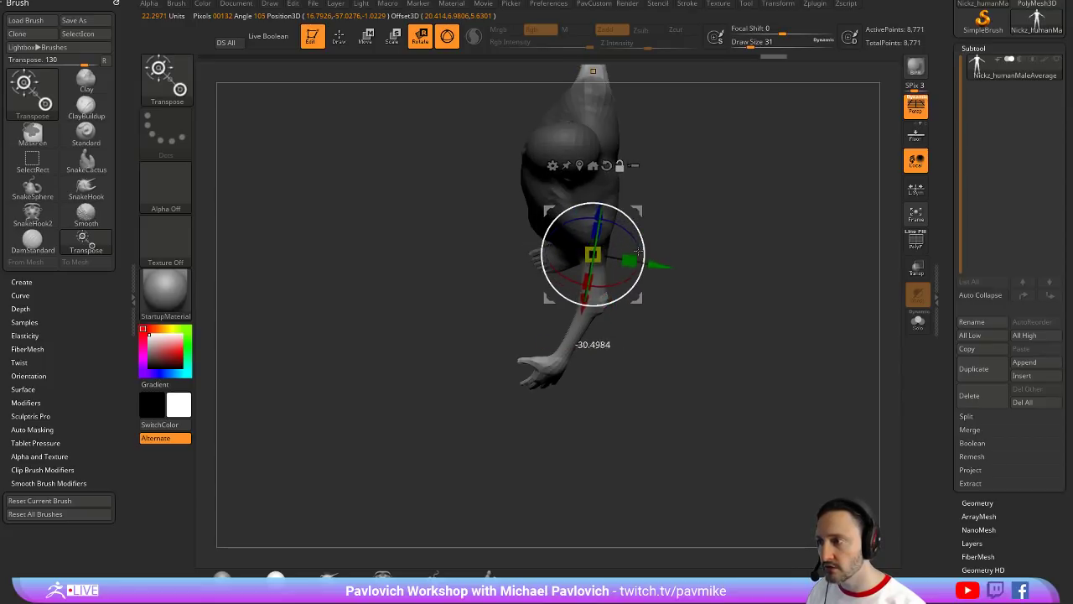
Undo the last arm transform, then lengthen both arms with Local Symmetry turned on
{"action": "mouse_move", "coordinate": [631, 310]}
{"action": "left_mouse_down"}
{"action": "mouse_move", "coordinate": [651, 280]}
{"action": "mouse_move", "coordinate": [587, 252]}
{"action": "mouse_move", "coordinate": [597, 360]}
{"action": "left_mouse_up"}
{"action": "key", "text": "ctrl+z"}
{"action": "left_click", "coordinate": [916, 188]}
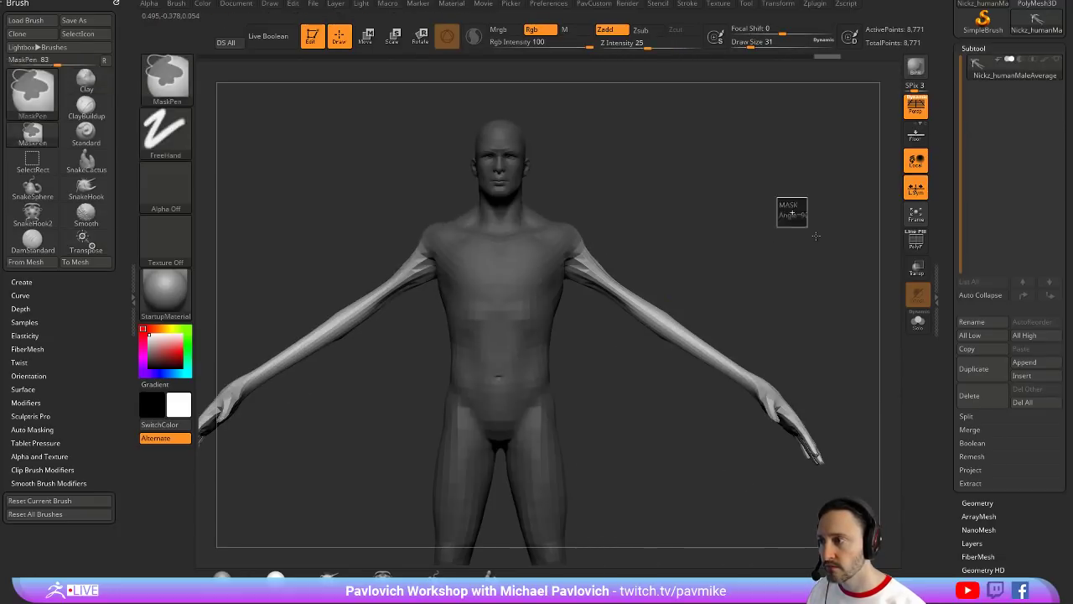
Append a ZSphere subtool to the figure and select it, keeping the body visible
{"action": "left_click_drag", "start_coordinate": [942, 218], "coordinate": [942, 186]}
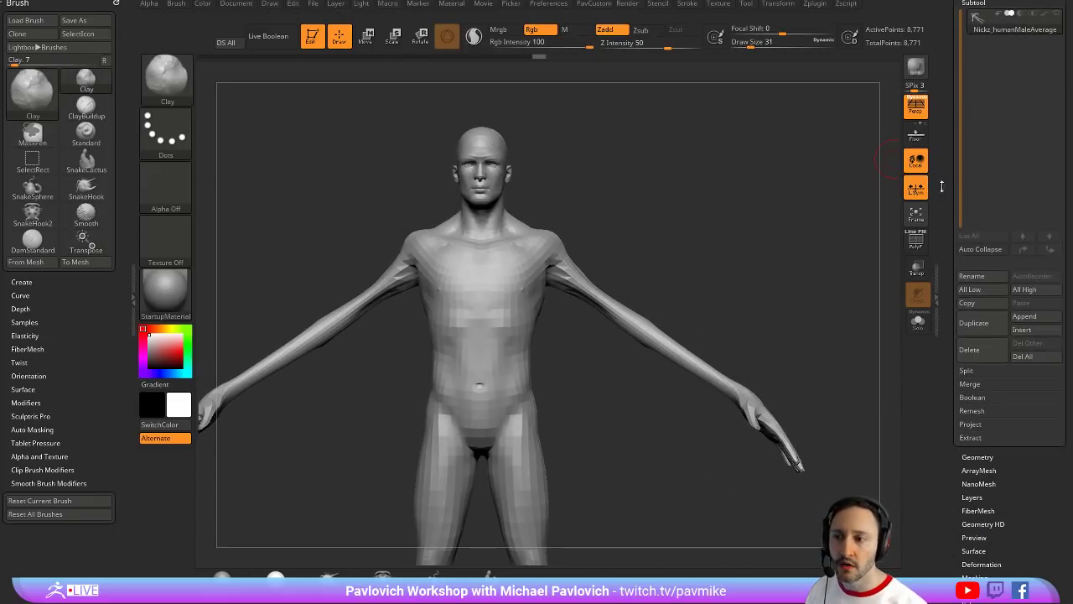
{"action": "left_click", "coordinate": [1024, 316]}
{"action": "left_click", "coordinate": [704, 419]}
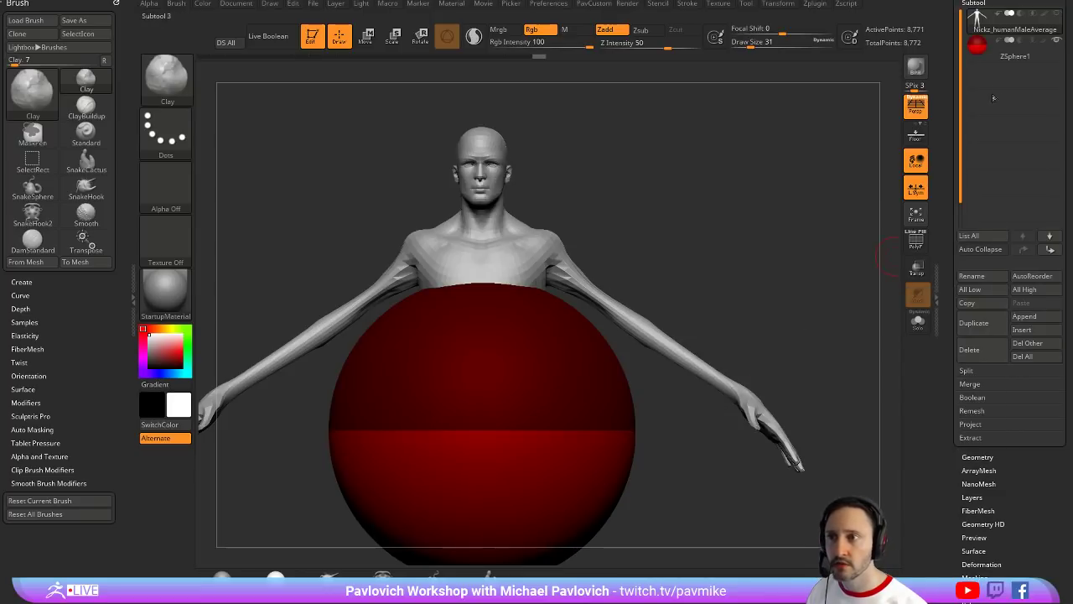
{"action": "left_click", "coordinate": [1010, 56]}
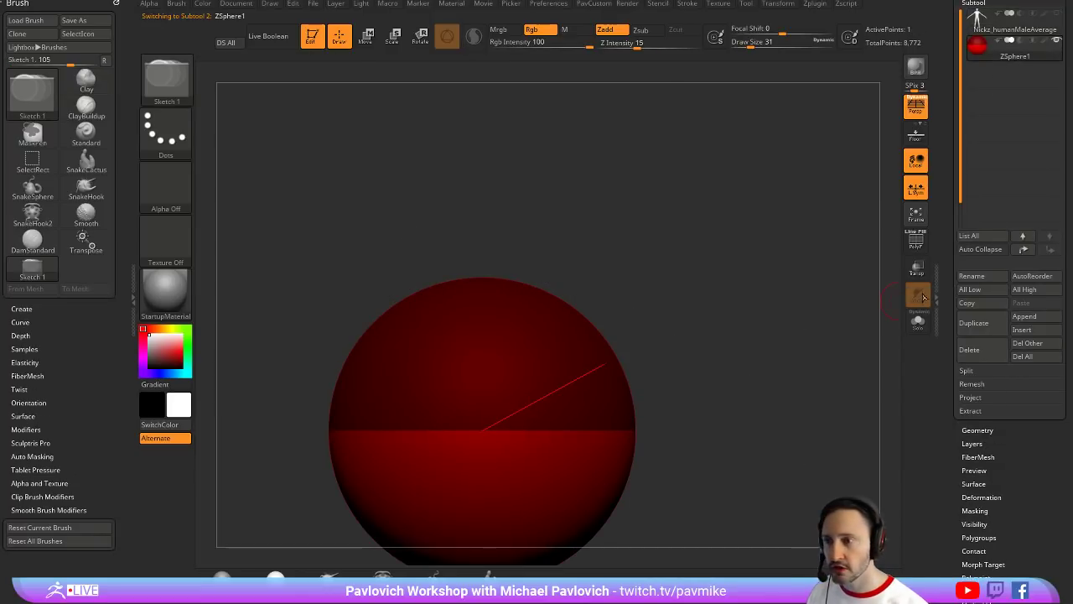
{"action": "left_click", "coordinate": [1056, 13]}
{"action": "left_click_drag", "start_coordinate": [754, 219], "coordinate": [719, 206], "text": "alt"}
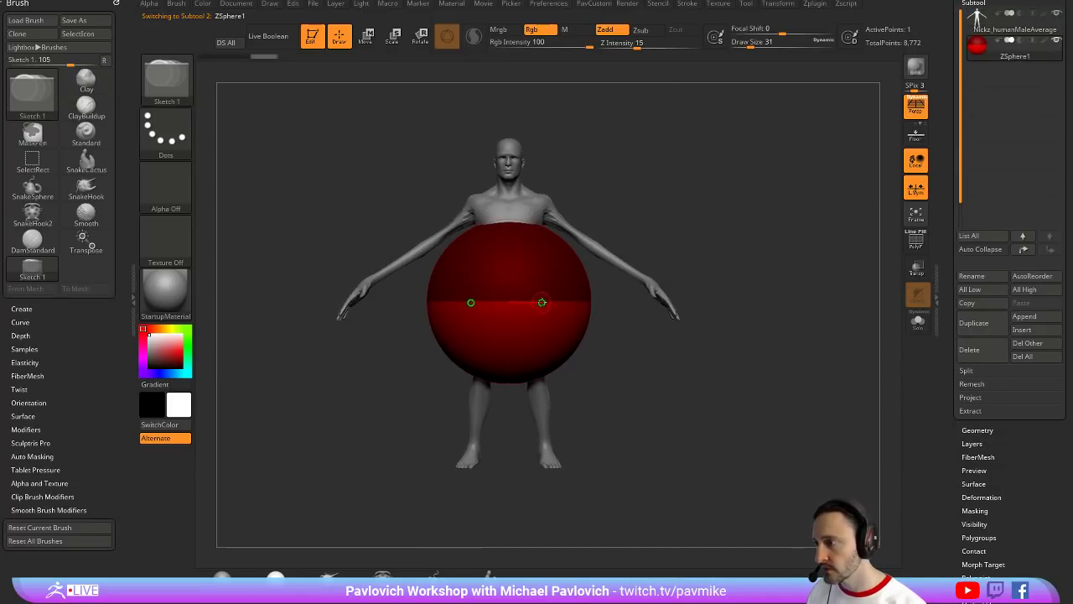
Scale the ZSphere down and turn on Transparency with Ghost to see it inside the body
{"action": "left_click_drag", "start_coordinate": [471, 302], "coordinate": [482, 238]}
{"action": "key", "text": "ctrl+z"}
{"action": "key", "text": "e"}
{"action": "left_click_drag", "start_coordinate": [501, 298], "coordinate": [526, 146]}
{"action": "left_click", "coordinate": [915, 266]}
{"action": "left_click", "coordinate": [916, 293]}
{"action": "left_click_drag", "start_coordinate": [847, 288], "coordinate": [684, 288], "text": "shift"}
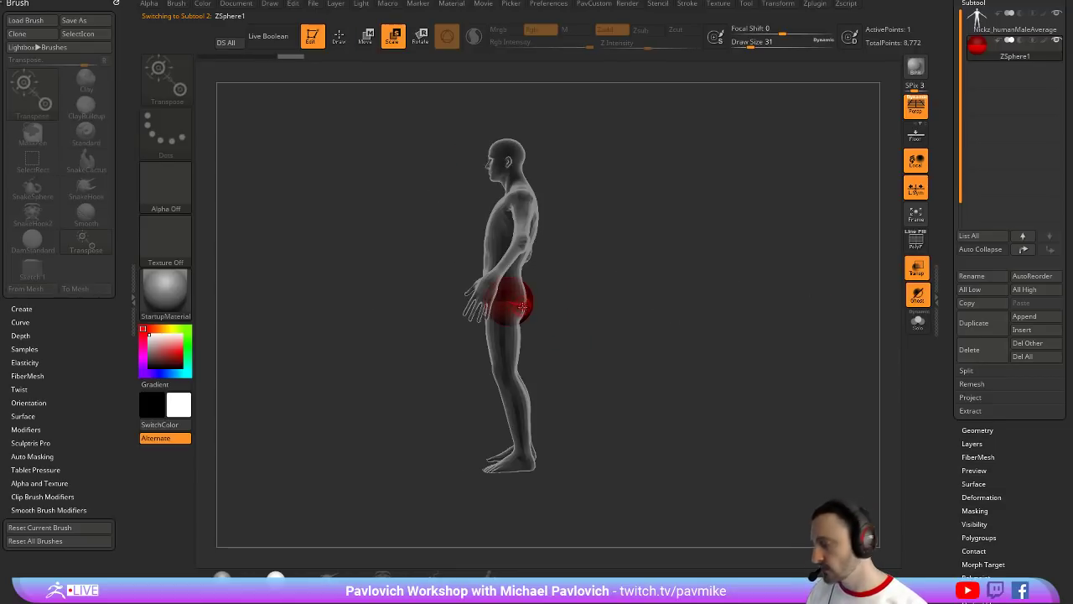
Shrink the ZSphere further and move it up into the middle of the torso
{"action": "key", "text": "q"}
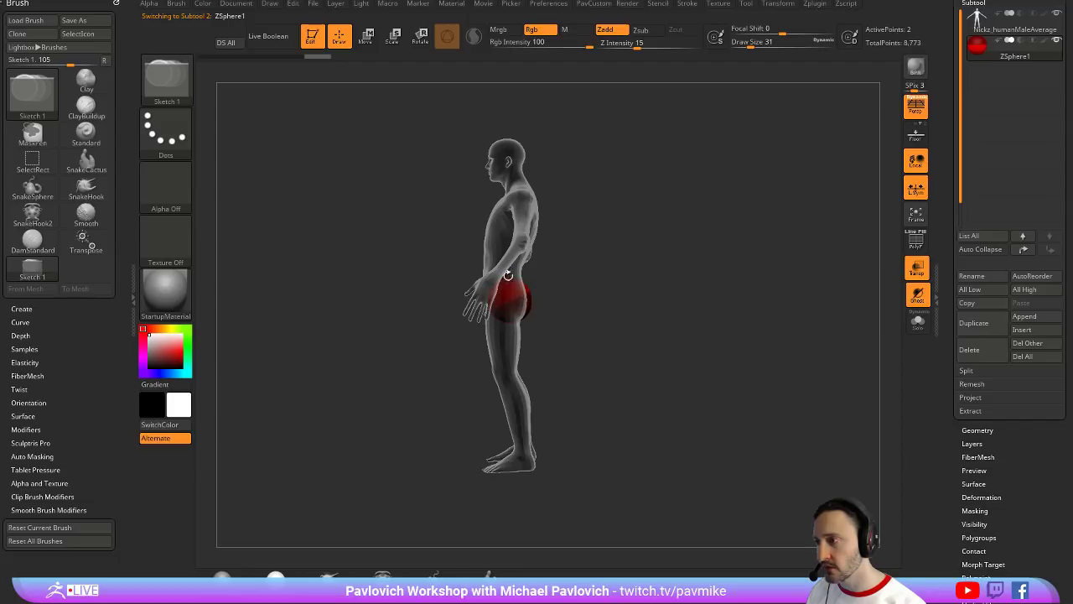
{"action": "key", "text": "w"}
{"action": "key", "text": "q"}
{"action": "left_click_drag", "start_coordinate": [620, 232], "coordinate": [683, 232]}
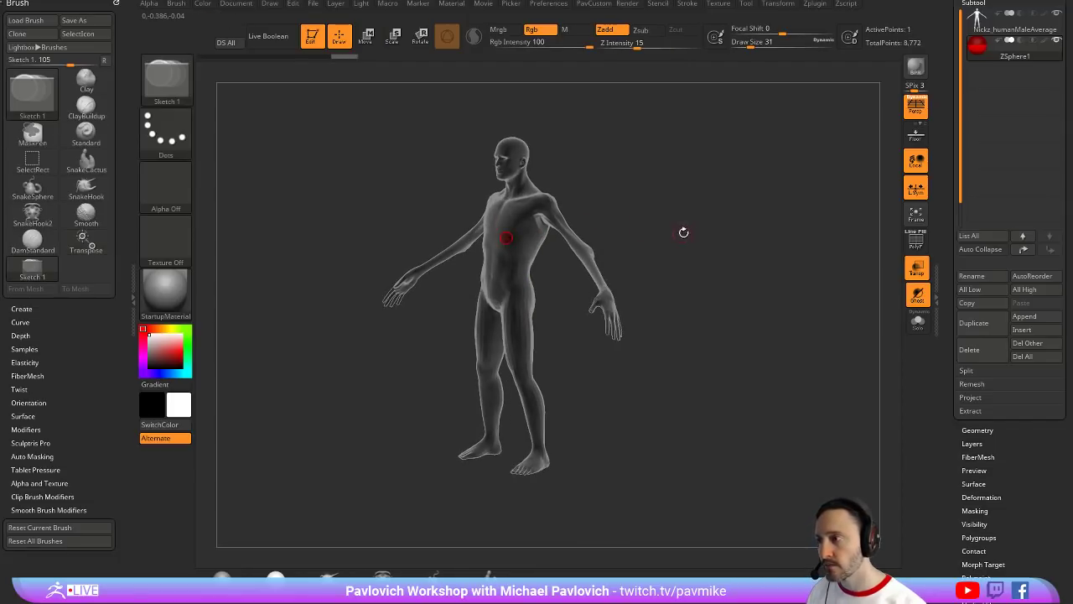
Enable Edit Topology for the ZSphere and turn off Perspective and Ghost
{"action": "mouse_move", "coordinate": [948, 332]}
{"action": "left_mouse_down"}
{"action": "mouse_move", "coordinate": [973, 172]}
{"action": "mouse_move", "coordinate": [1023, 208]}
{"action": "left_mouse_up"}
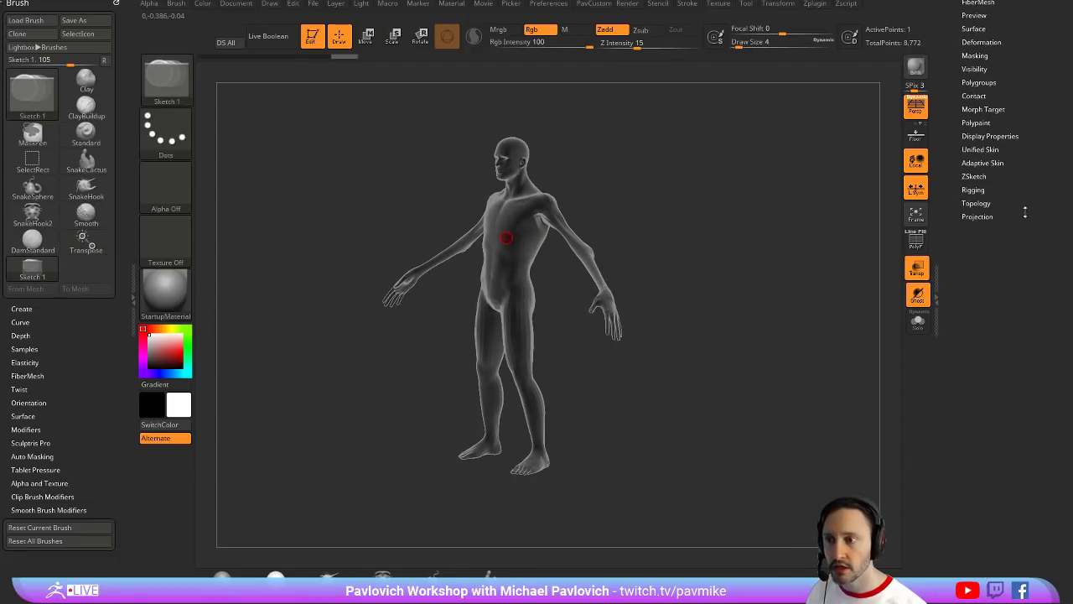
{"action": "left_click", "coordinate": [975, 201], "text": "shift"}
{"action": "left_click", "coordinate": [979, 216]}
{"action": "key", "text": "p"}
{"action": "right_click_drag", "start_coordinate": [627, 290], "coordinate": [611, 390], "text": "ctrl"}
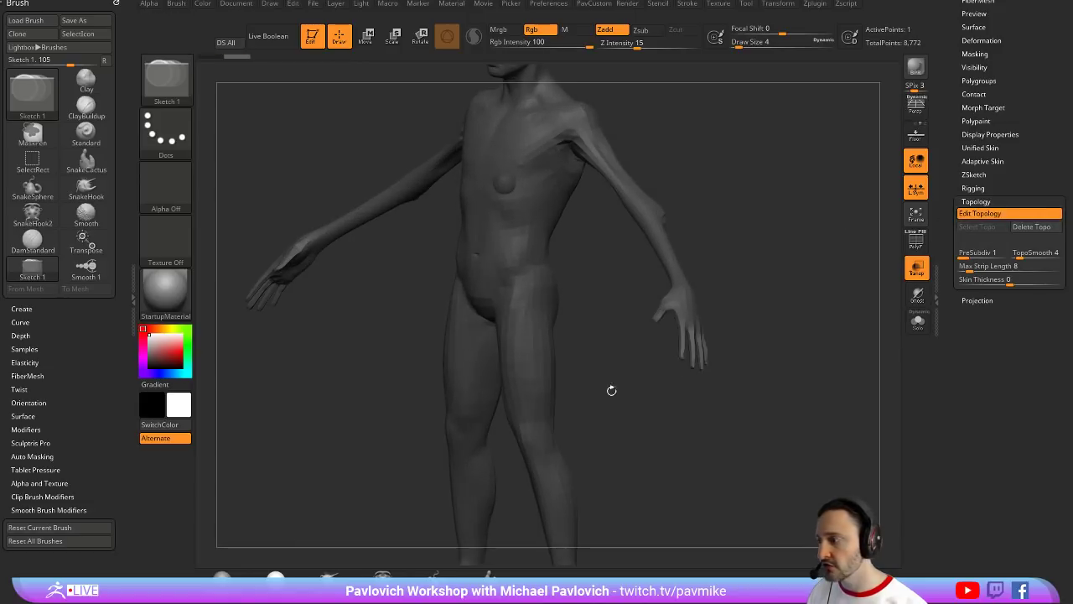
Apply the MatCap Pearl material with a mid-grey colour to the body and turn off Transparency
{"action": "left_click", "coordinate": [152, 321]}
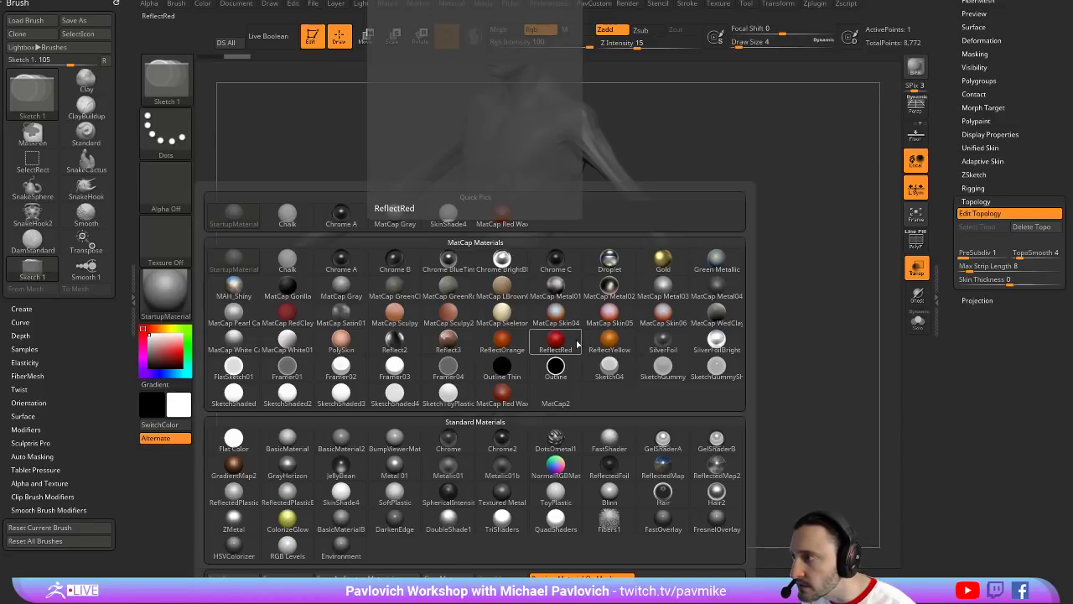
{"action": "left_click", "coordinate": [234, 317]}
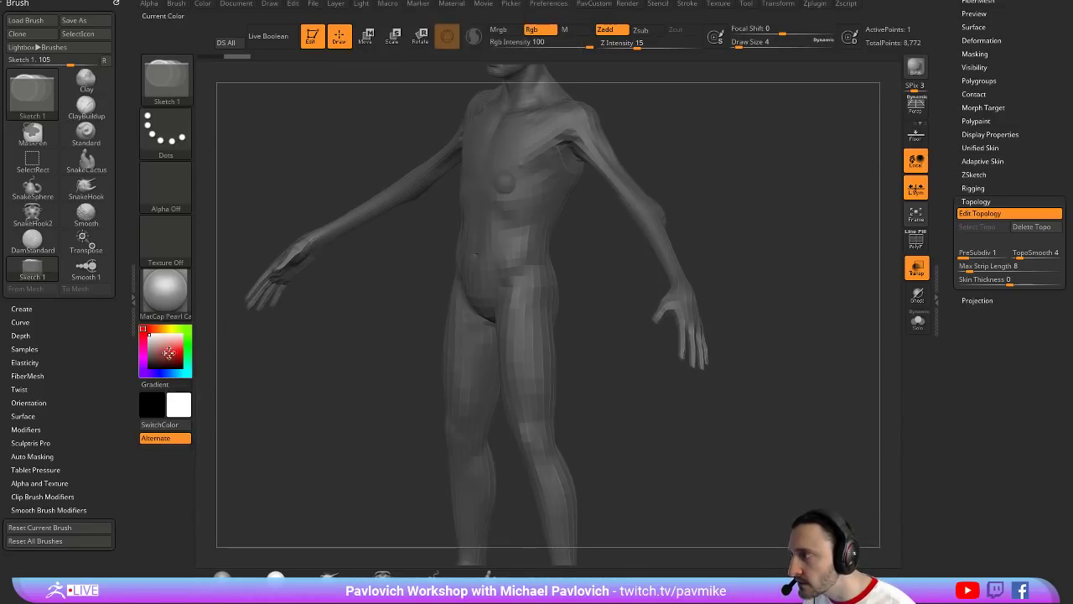
{"action": "left_click", "coordinate": [149, 351]}
{"action": "left_click_drag", "start_coordinate": [772, 186], "coordinate": [801, 257], "text": "alt"}
{"action": "left_click", "coordinate": [916, 268]}
{"action": "left_click_drag", "start_coordinate": [817, 192], "coordinate": [817, 276], "text": "alt"}
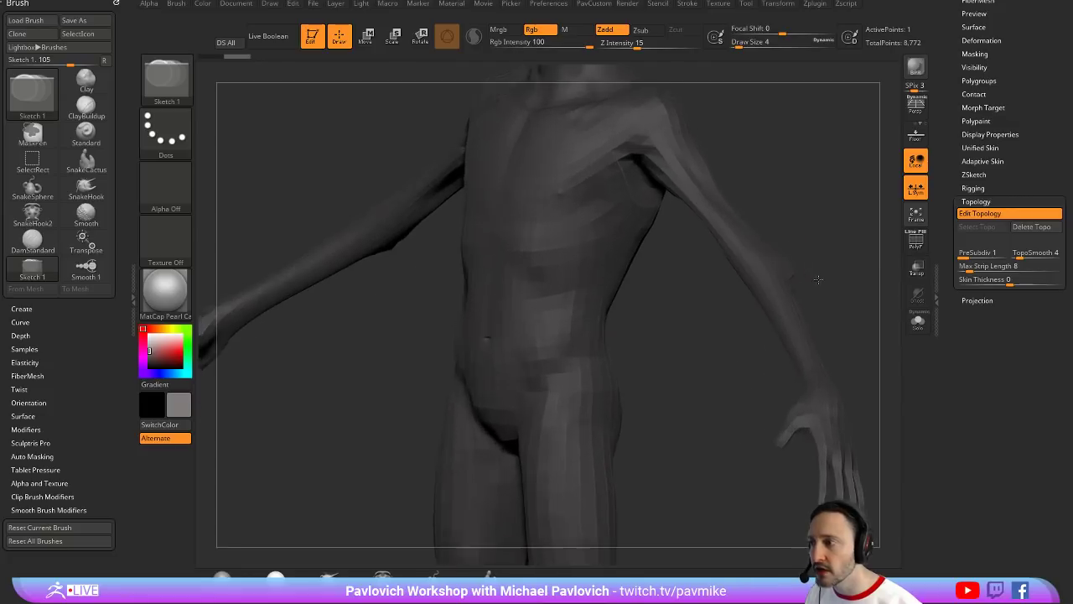
Outline the wing with topology points from the armpit down the flank, across to the wrist, and back along the arm
{"action": "left_click_drag", "start_coordinate": [792, 130], "coordinate": [528, 195], "text": "alt"}
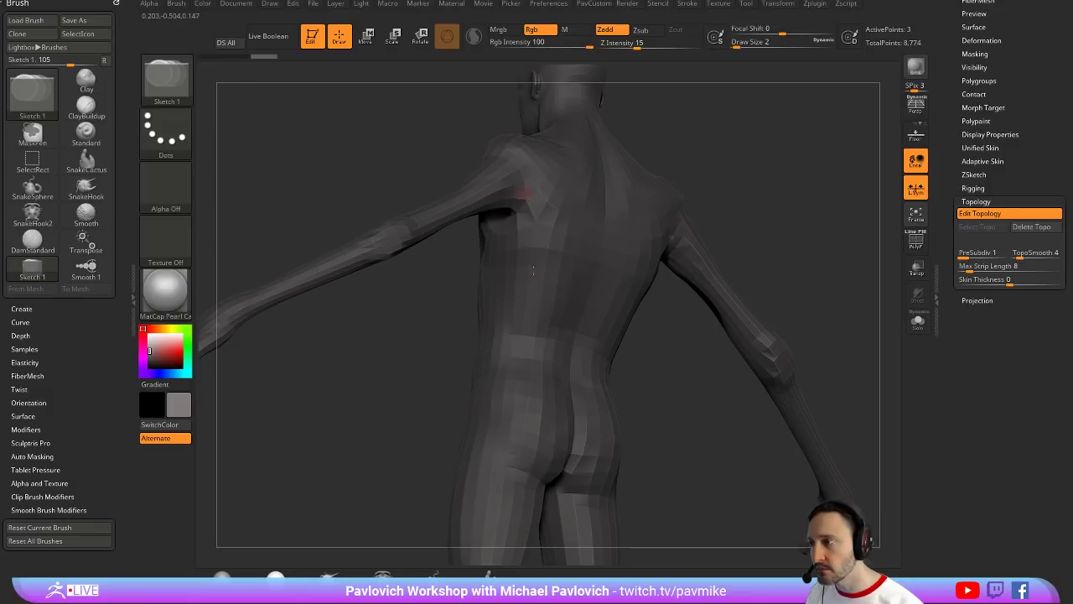
{"action": "left_click", "coordinate": [512, 363]}
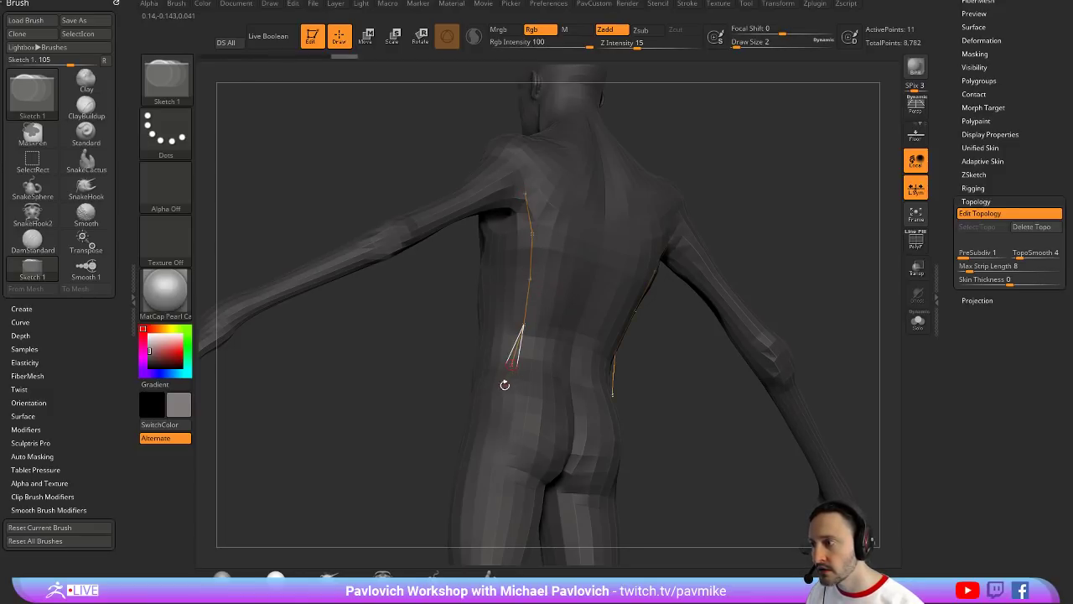
{"action": "mouse_move", "coordinate": [686, 215]}
{"action": "left_mouse_down"}
{"action": "mouse_move", "coordinate": [283, 293]}
{"action": "mouse_move", "coordinate": [384, 435]}
{"action": "mouse_move", "coordinate": [394, 491]}
{"action": "left_mouse_up"}
{"action": "left_click", "coordinate": [260, 286]}
{"action": "left_click", "coordinate": [385, 358]}
{"action": "left_click", "coordinate": [444, 340]}
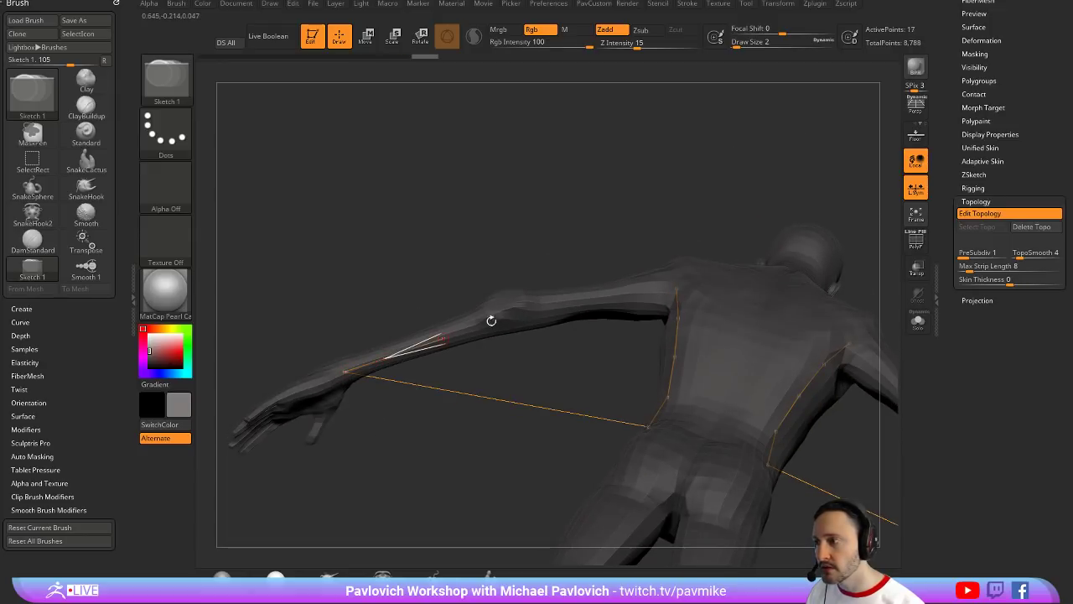
{"action": "left_click", "coordinate": [555, 304]}
{"action": "left_click", "coordinate": [602, 298]}
{"action": "left_click_drag", "start_coordinate": [711, 207], "coordinate": [712, 258]}
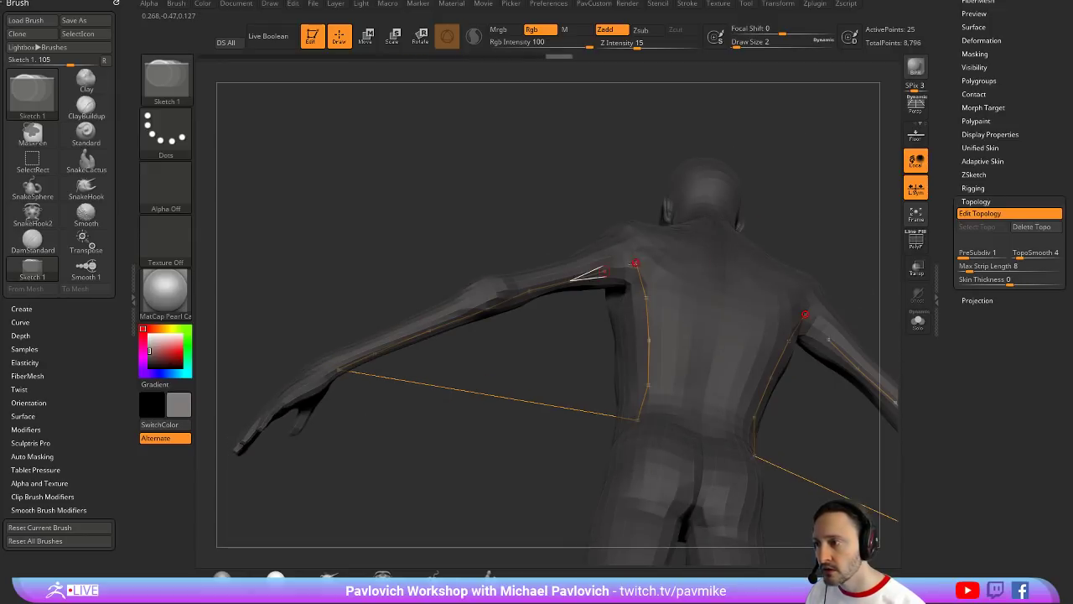
Connect the upper arm near the armpit to the wing's lower edge, and move the new edge point closer to the waist
{"action": "left_click_drag", "start_coordinate": [825, 186], "coordinate": [804, 173], "text": "alt"}
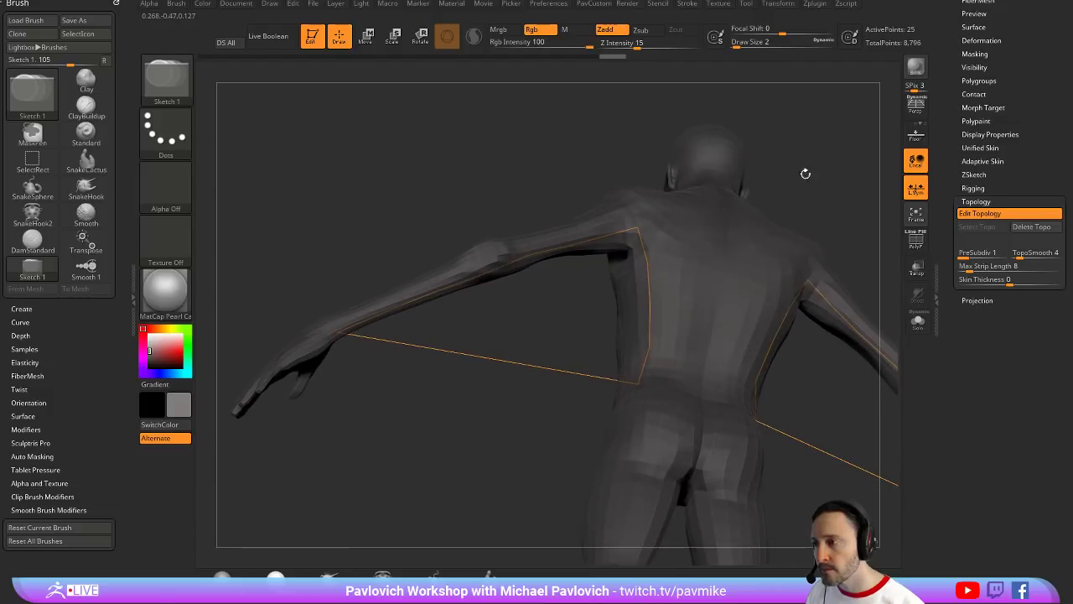
{"action": "left_click", "coordinate": [605, 236]}
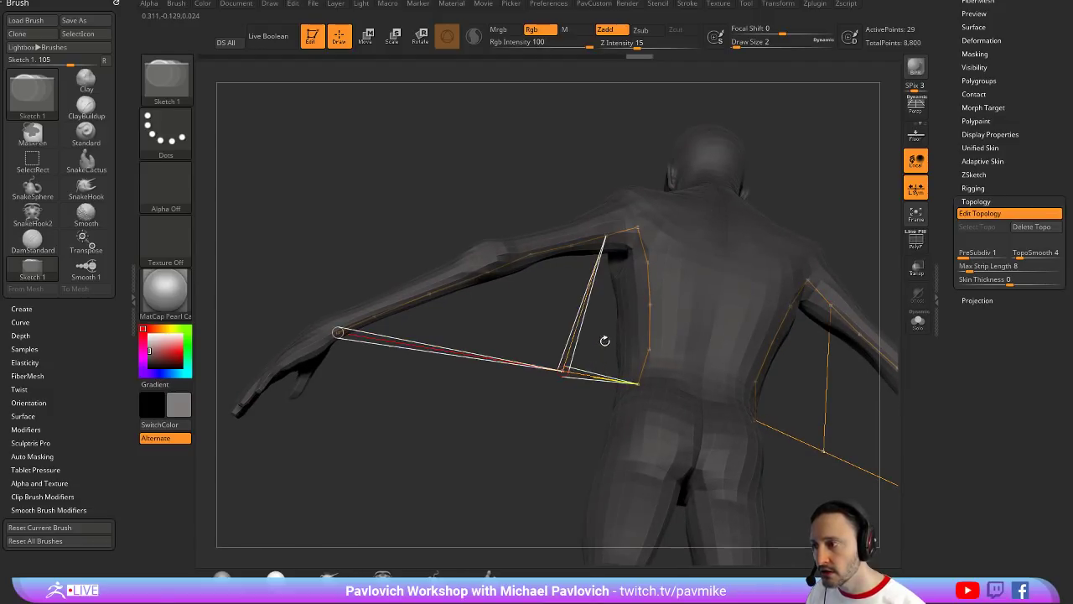
{"action": "left_click", "coordinate": [561, 371]}
{"action": "key", "text": "w"}
{"action": "left_click_drag", "start_coordinate": [564, 371], "coordinate": [600, 377]}
{"action": "key", "text": "q"}
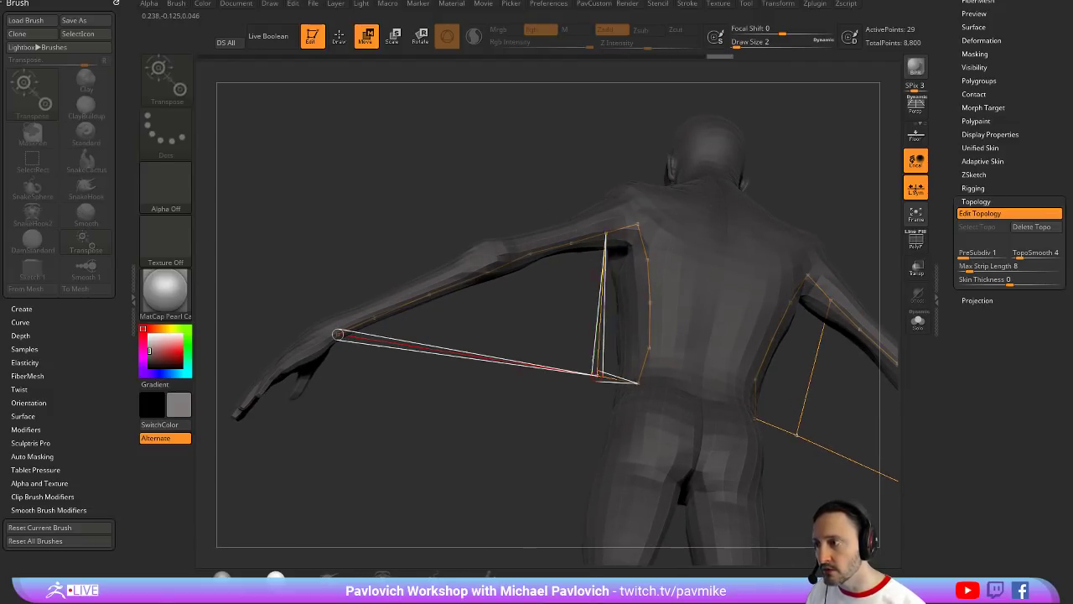
Add two more ribs from the upper arm to the wing's lower edge, and adjust their lower points for even spacing
{"action": "left_click", "coordinate": [572, 243]}
{"action": "left_click", "coordinate": [541, 362]}
{"action": "key", "text": "w"}
{"action": "mouse_move", "coordinate": [537, 364]}
{"action": "left_mouse_down"}
{"action": "mouse_move", "coordinate": [556, 367]}
{"action": "mouse_move", "coordinate": [516, 360]}
{"action": "mouse_move", "coordinate": [529, 175]}
{"action": "left_mouse_up"}
{"action": "key", "text": "q"}
{"action": "left_click", "coordinate": [531, 253]}
{"action": "left_click", "coordinate": [500, 358]}
{"action": "key", "text": "w"}
{"action": "key", "text": "q"}
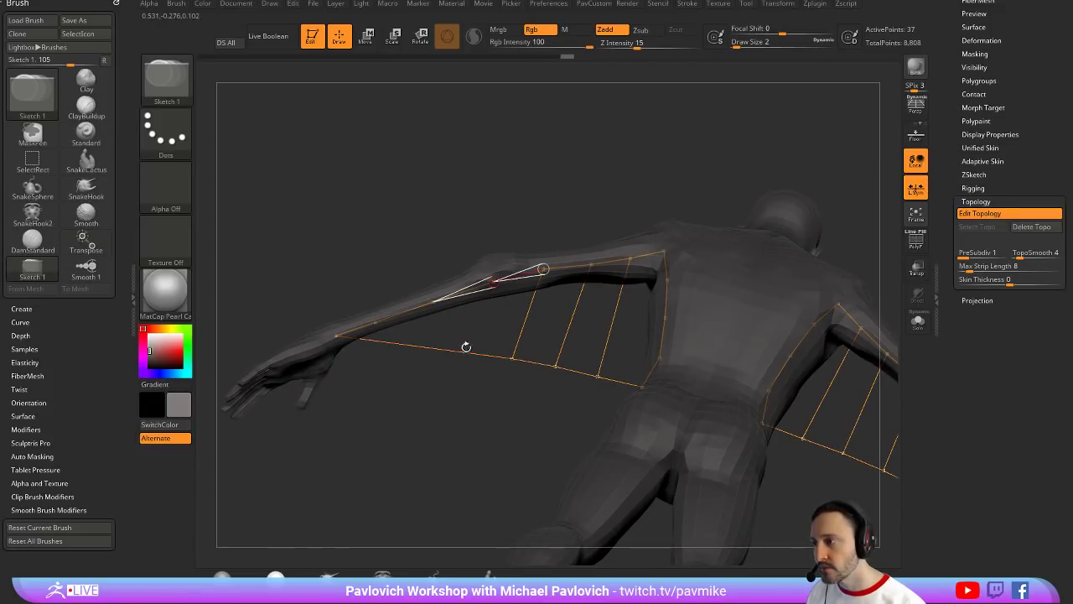
Add ribs from the elbow and forearm to the wing's lower edge, and join the outermost edge point to the arm near the wrist
{"action": "left_click", "coordinate": [466, 346]}
{"action": "left_click", "coordinate": [487, 284]}
{"action": "left_click_drag", "start_coordinate": [487, 205], "coordinate": [446, 313]}
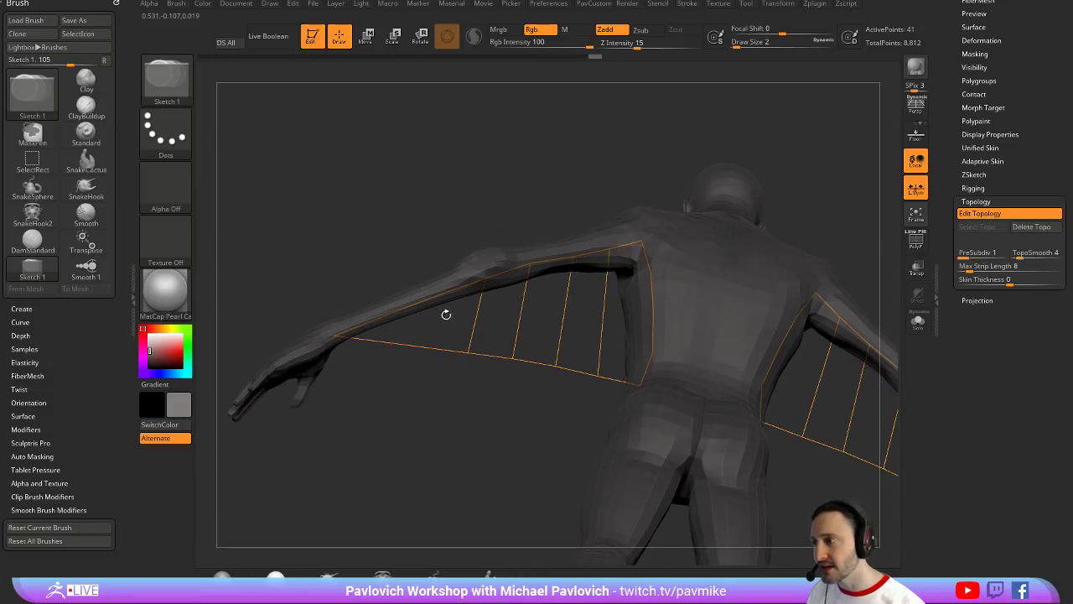
{"action": "left_click", "coordinate": [404, 343]}
{"action": "left_click", "coordinate": [419, 303]}
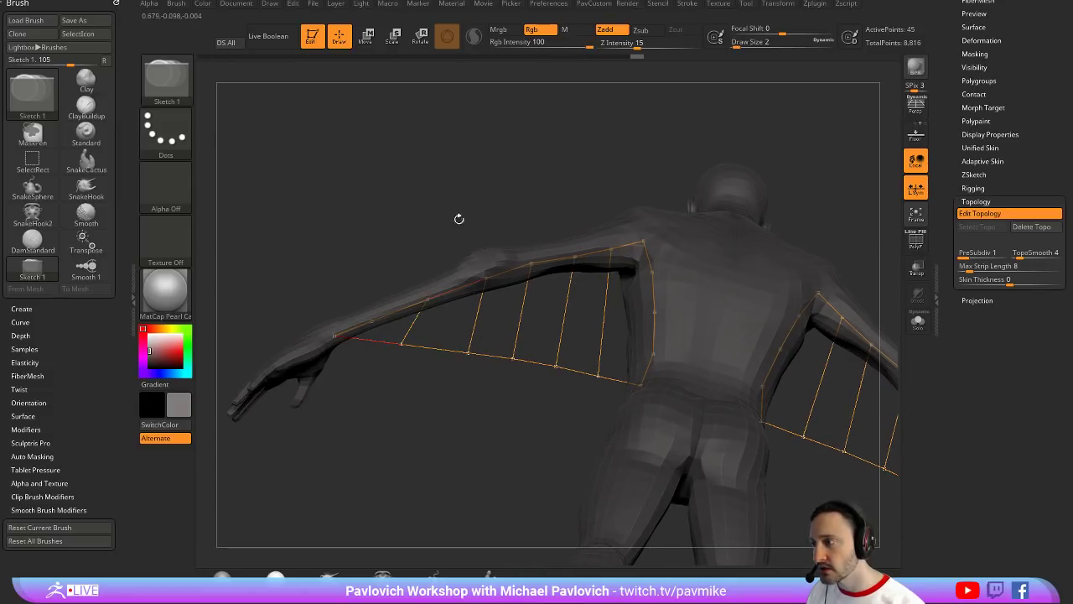
{"action": "left_click", "coordinate": [400, 342]}
{"action": "left_click", "coordinate": [372, 322]}
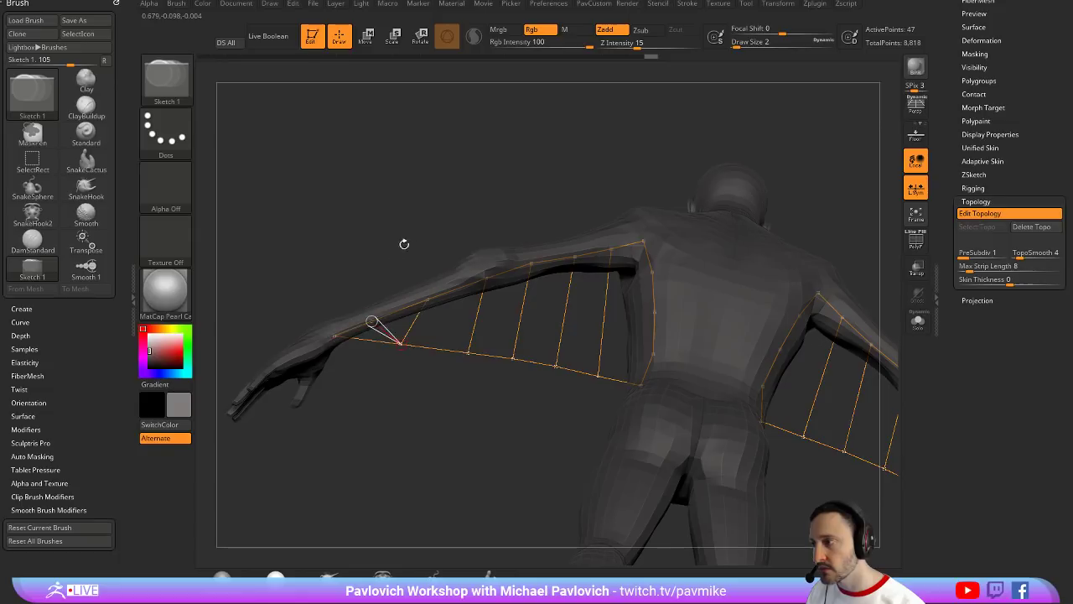
{"action": "left_click_drag", "start_coordinate": [404, 244], "coordinate": [521, 240]}
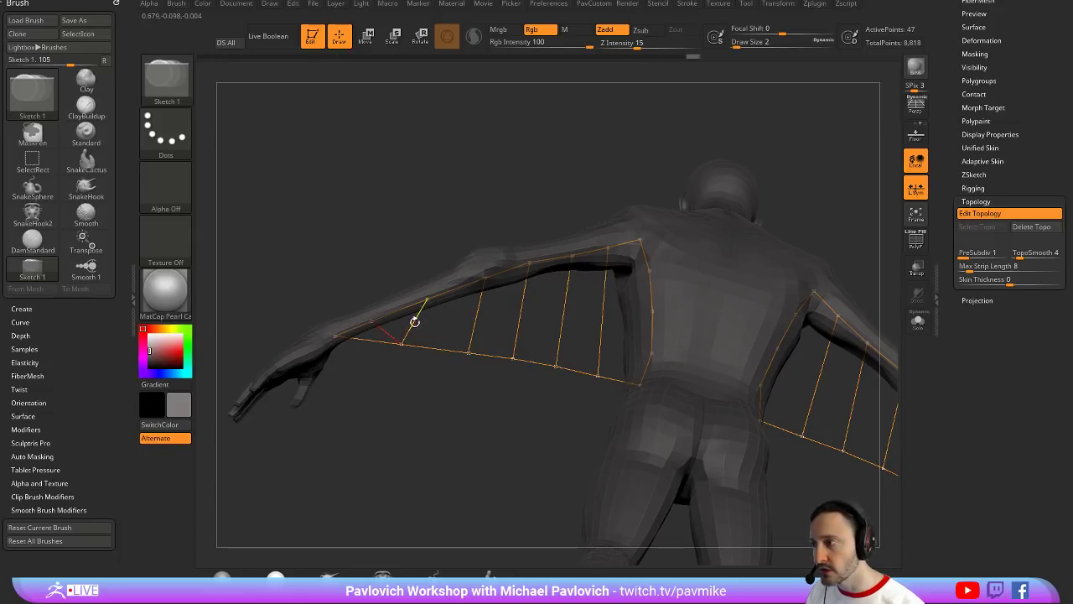
Add a row of topology edges just below the arm, crossing the ribs from the forearm to the flank
{"action": "left_click", "coordinate": [480, 296]}
{"action": "left_click", "coordinate": [527, 287]}
{"action": "left_click", "coordinate": [570, 283]}
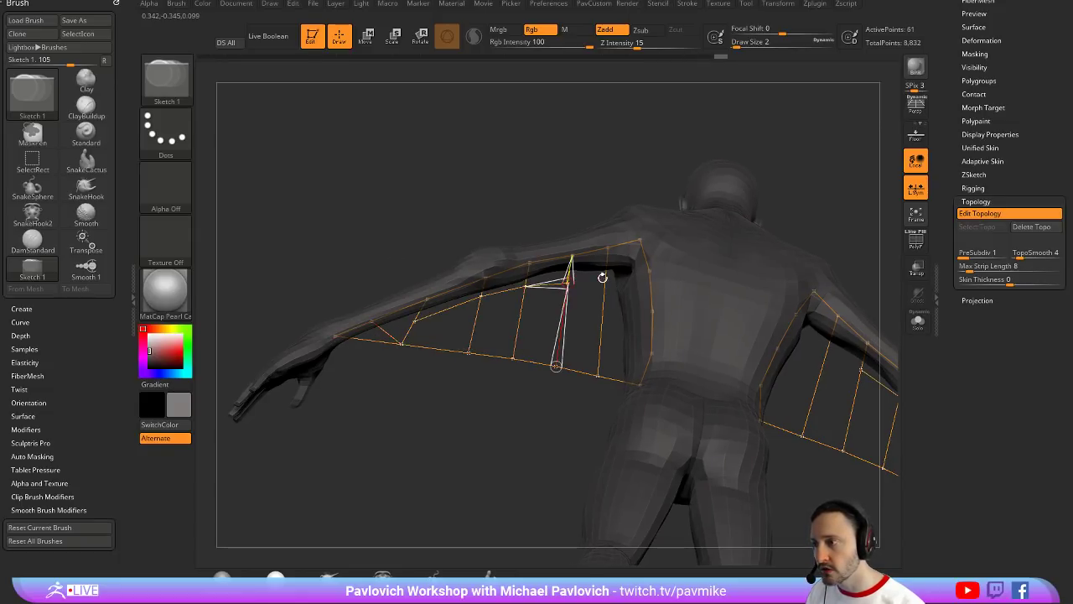
{"action": "left_click", "coordinate": [605, 280]}
{"action": "left_click", "coordinate": [647, 271]}
{"action": "left_click_drag", "start_coordinate": [639, 174], "coordinate": [661, 173]}
{"action": "key", "text": "w"}
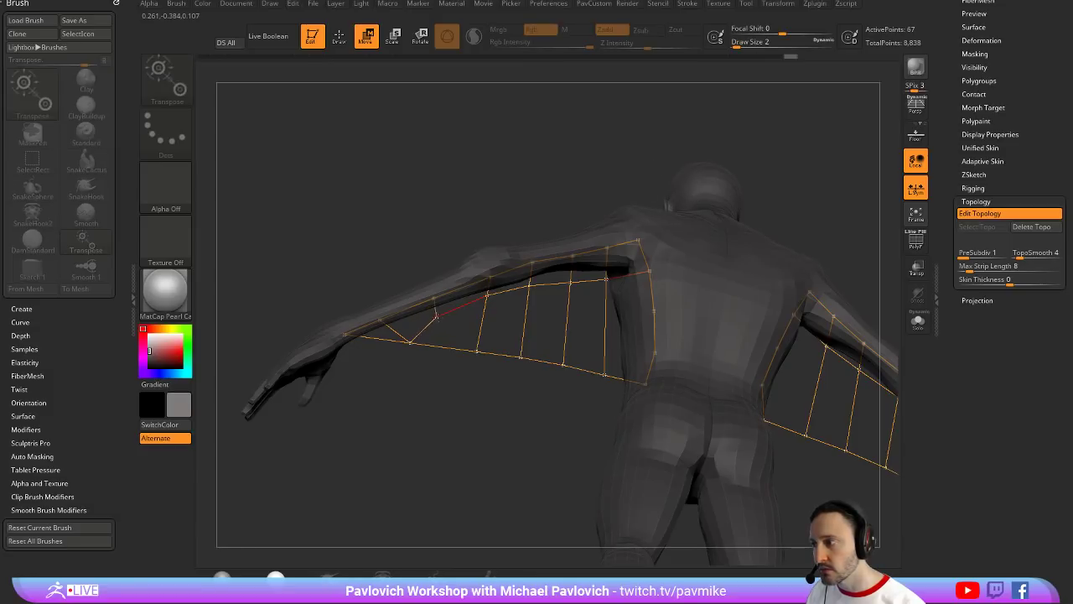
{"action": "key", "text": "q"}
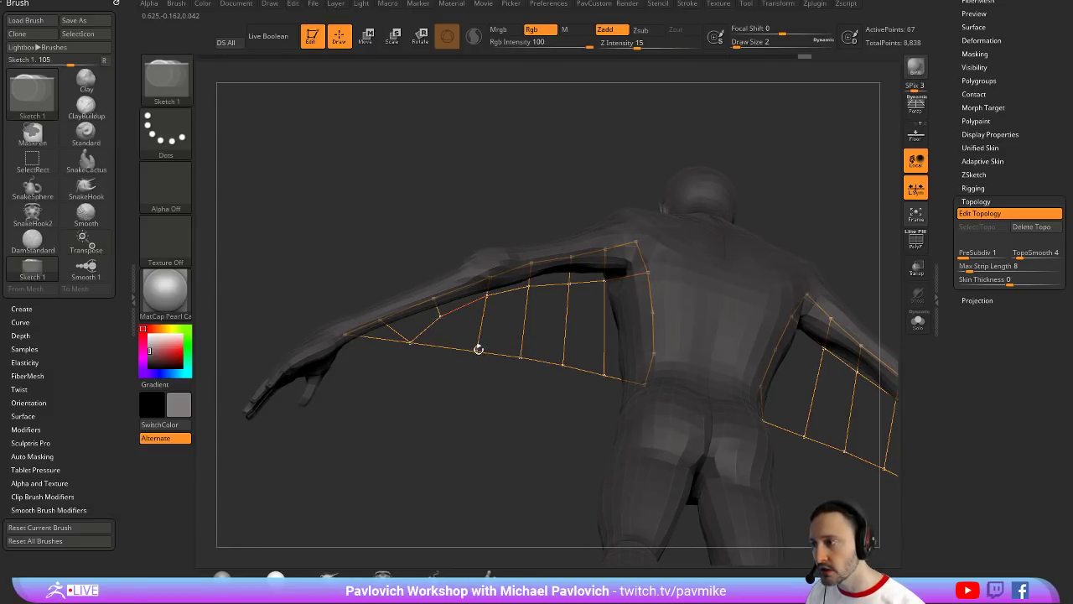
Add a second row of edges across the ribs from the wing's lower edge to the flank, and reposition its outer points
{"action": "left_click", "coordinate": [525, 321]}
{"action": "left_click", "coordinate": [565, 323]}
{"action": "left_click", "coordinate": [604, 305]}
{"action": "left_click", "coordinate": [653, 312]}
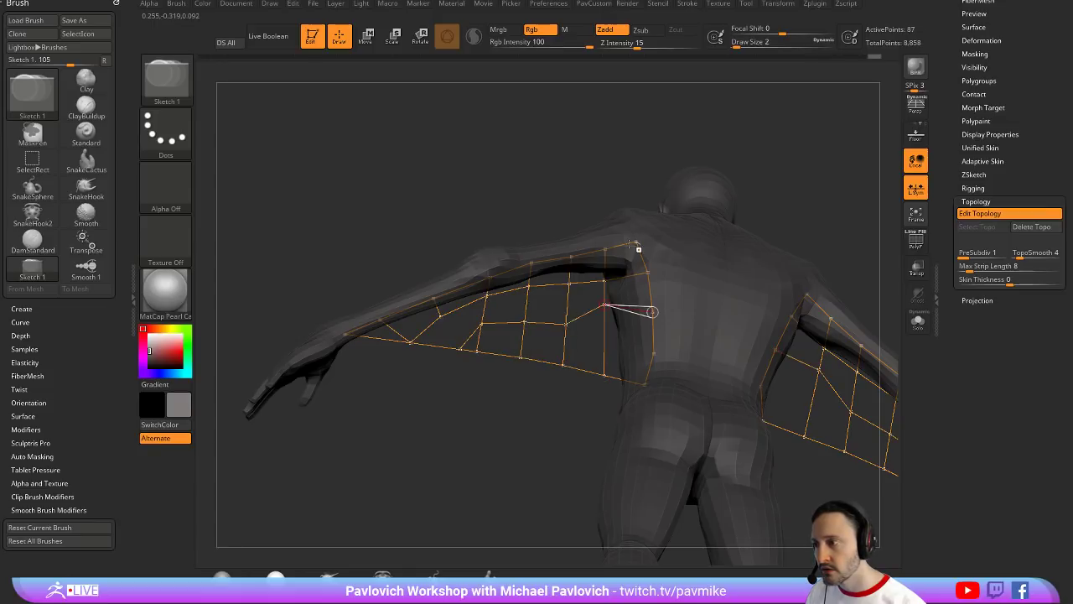
{"action": "key", "text": "w"}
{"action": "left_click_drag", "start_coordinate": [486, 295], "coordinate": [476, 352]}
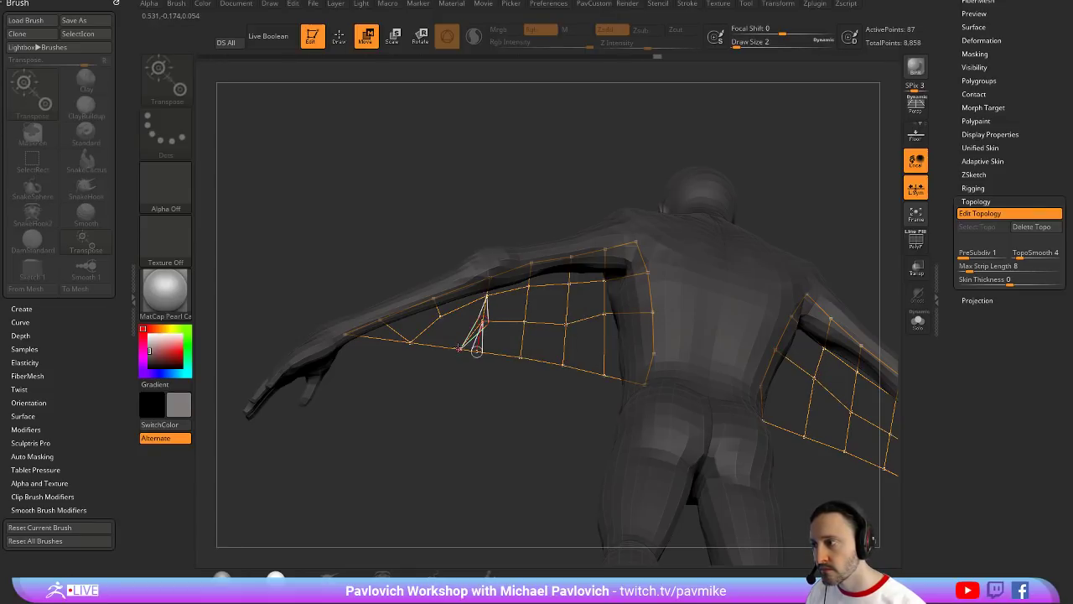
Add a third row of edges across the ribs near the wing's lower edge, and even out the spacing of the grid points
{"action": "key", "text": "q"}
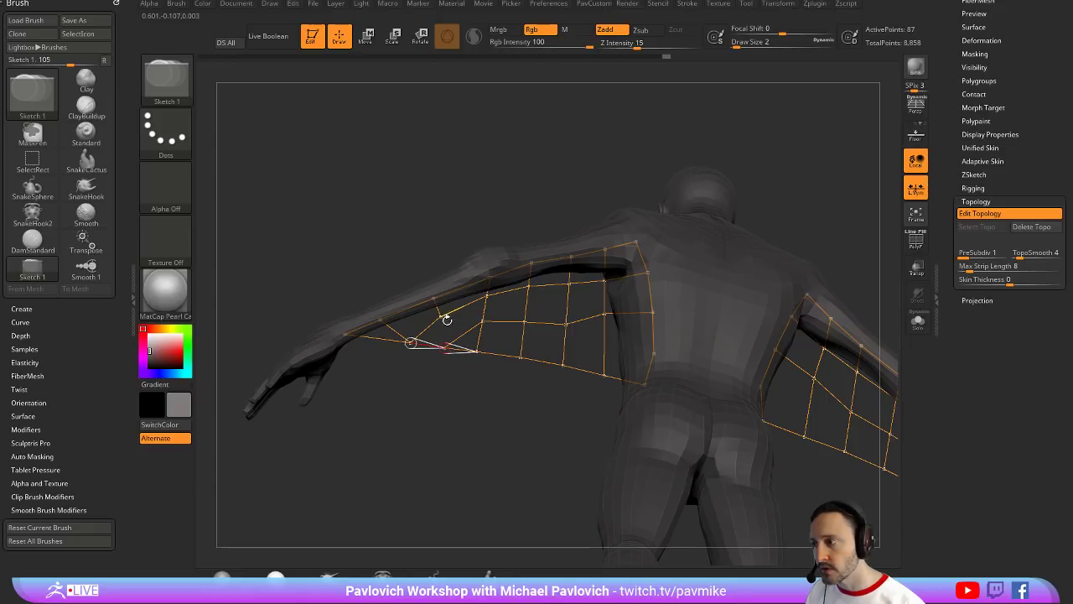
{"action": "left_click", "coordinate": [521, 340]}
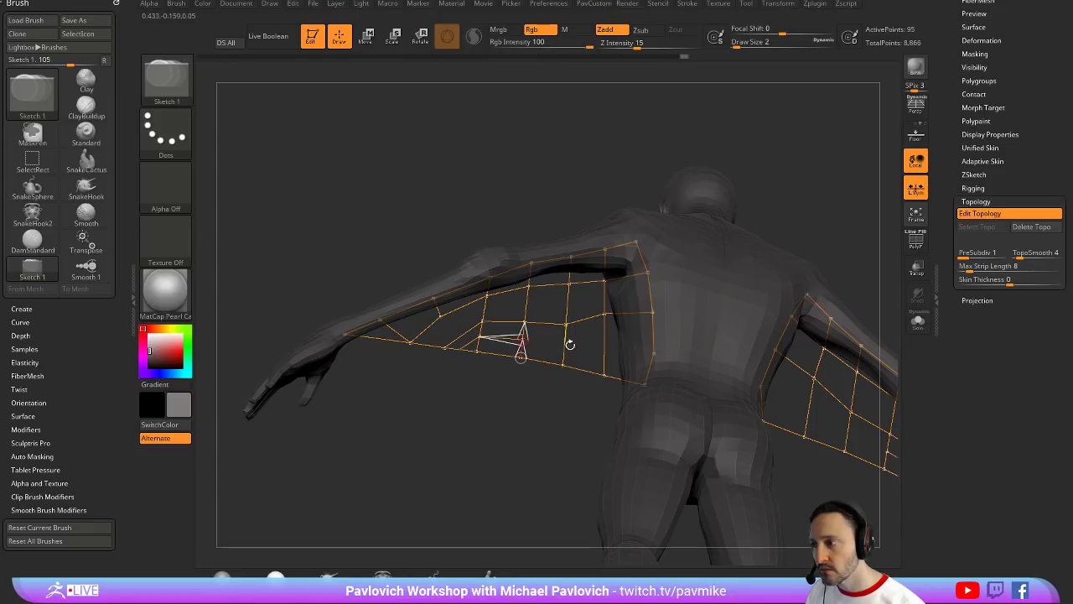
{"action": "left_click", "coordinate": [566, 342]}
{"action": "left_click", "coordinate": [603, 343]}
{"action": "key", "text": "w"}
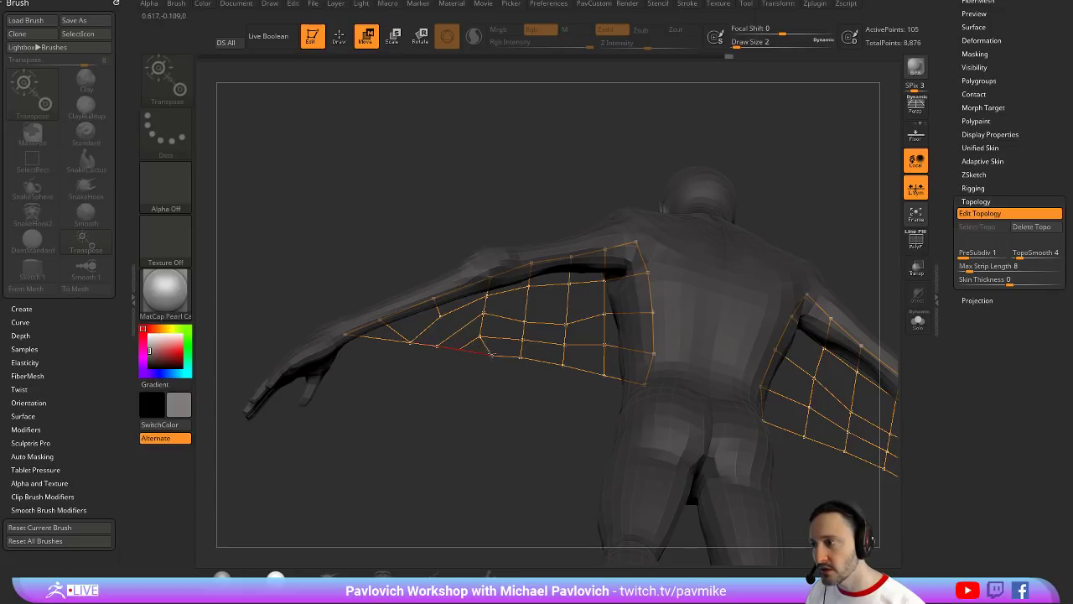
{"action": "left_click_drag", "start_coordinate": [525, 322], "coordinate": [604, 311]}
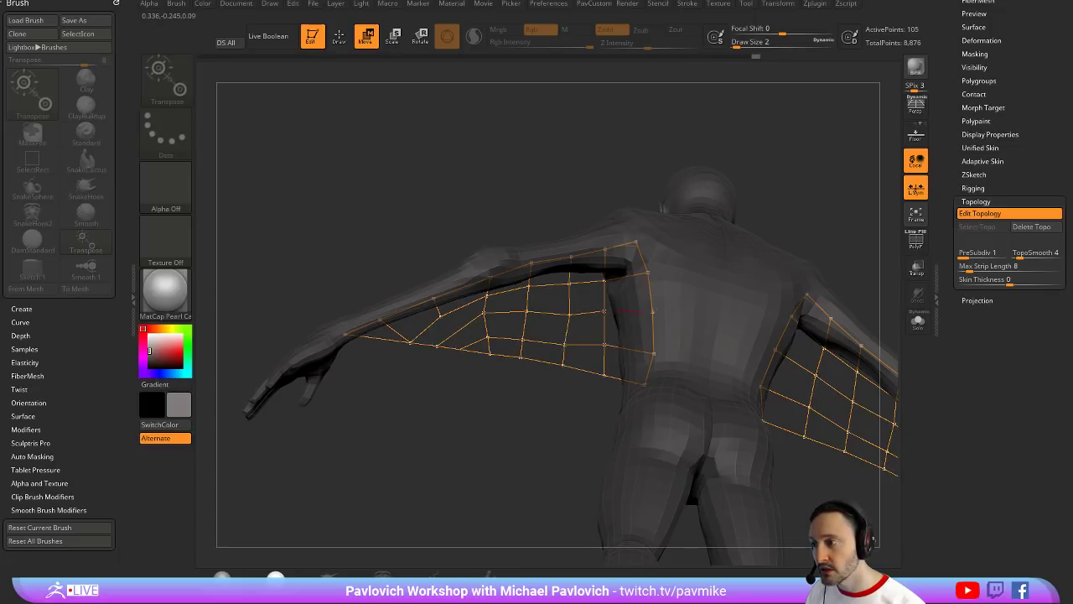
{"action": "left_click_drag", "start_coordinate": [564, 344], "coordinate": [570, 342]}
Connect the upper row to the second row near the wing's outer end, and adjust the surrounding points into even quads
{"action": "key", "text": "q"}
{"action": "left_click_drag", "start_coordinate": [445, 414], "coordinate": [449, 413]}
{"action": "left_click", "coordinate": [454, 333]}
{"action": "key", "text": "w"}
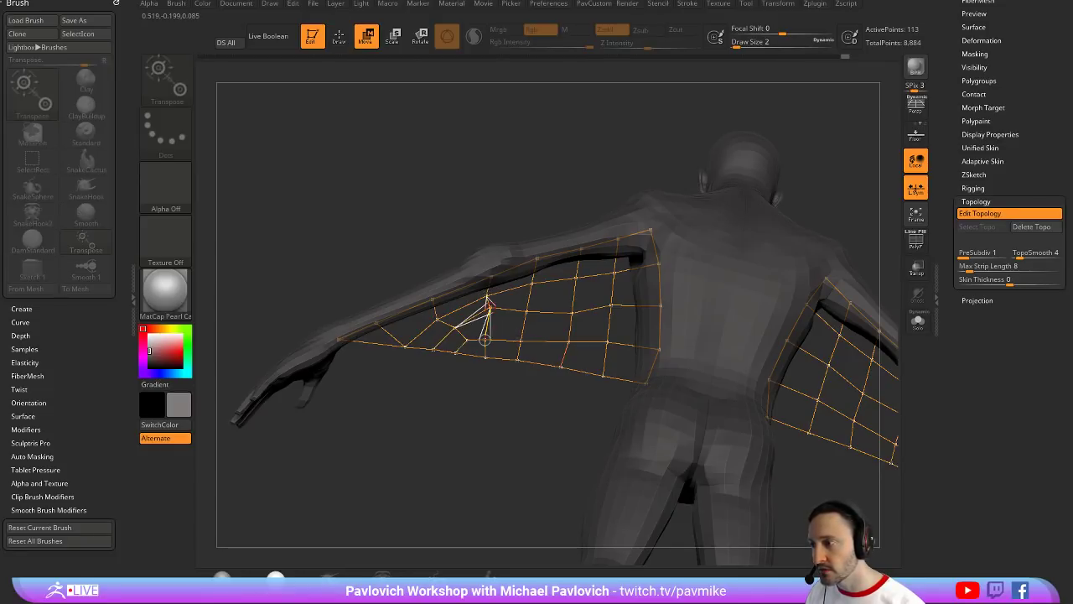
{"action": "left_click_drag", "start_coordinate": [520, 342], "coordinate": [526, 337]}
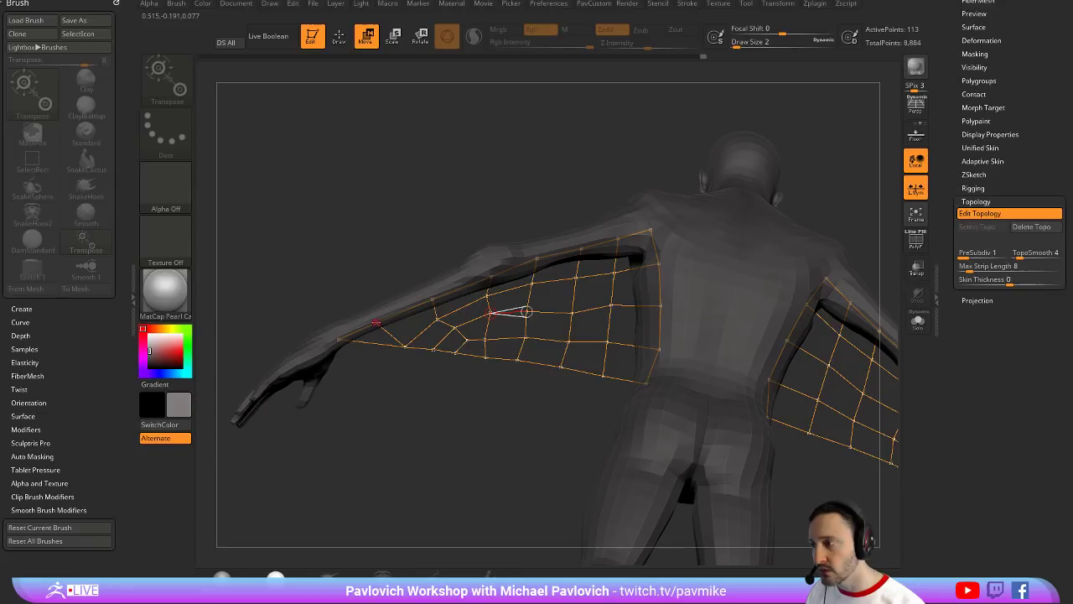
Preview the skin of the wing topology and view it from behind the figure
{"action": "left_click_drag", "start_coordinate": [393, 427], "coordinate": [578, 185]}
{"action": "key", "text": "a"}
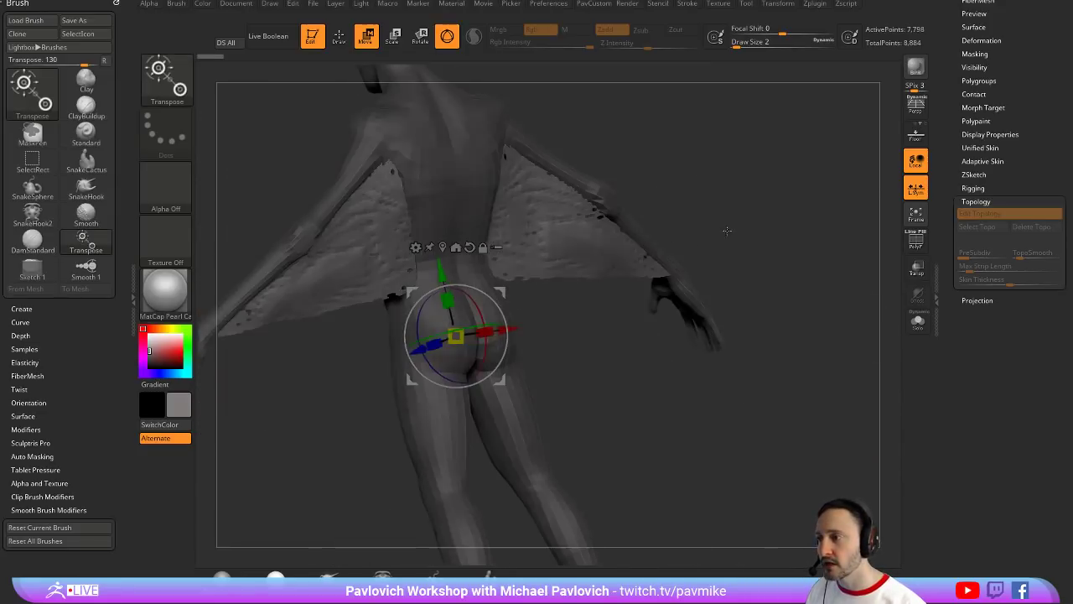
{"action": "left_click_drag", "start_coordinate": [730, 124], "coordinate": [647, 207], "text": "alt"}
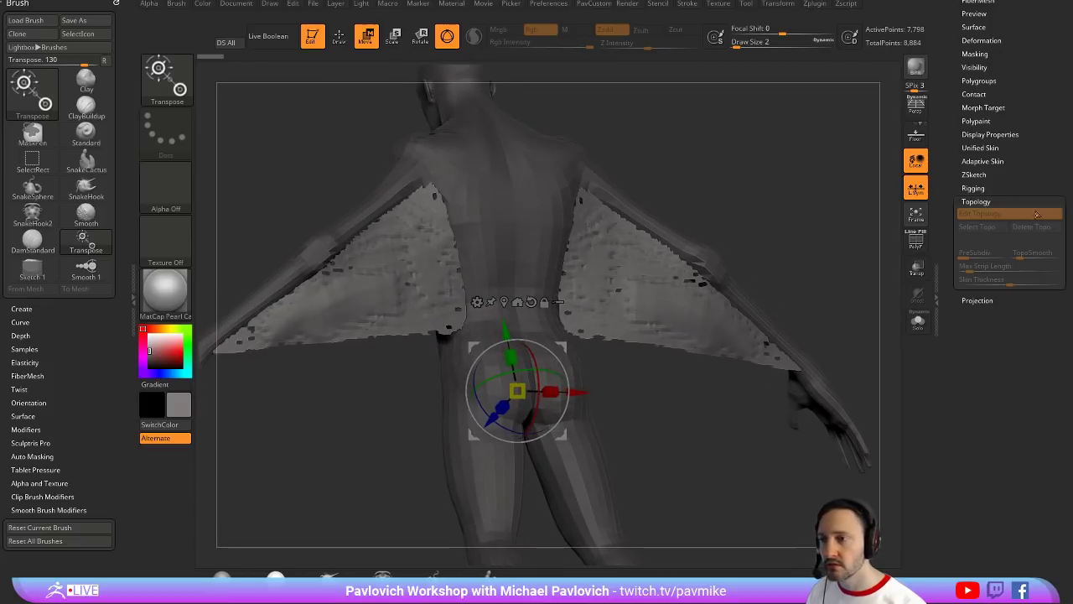
Set the adaptive skin's DynaMesh Resolution to 0 and Density to 1, refresh the preview, and show the polyframe
{"action": "left_click", "coordinate": [981, 161]}
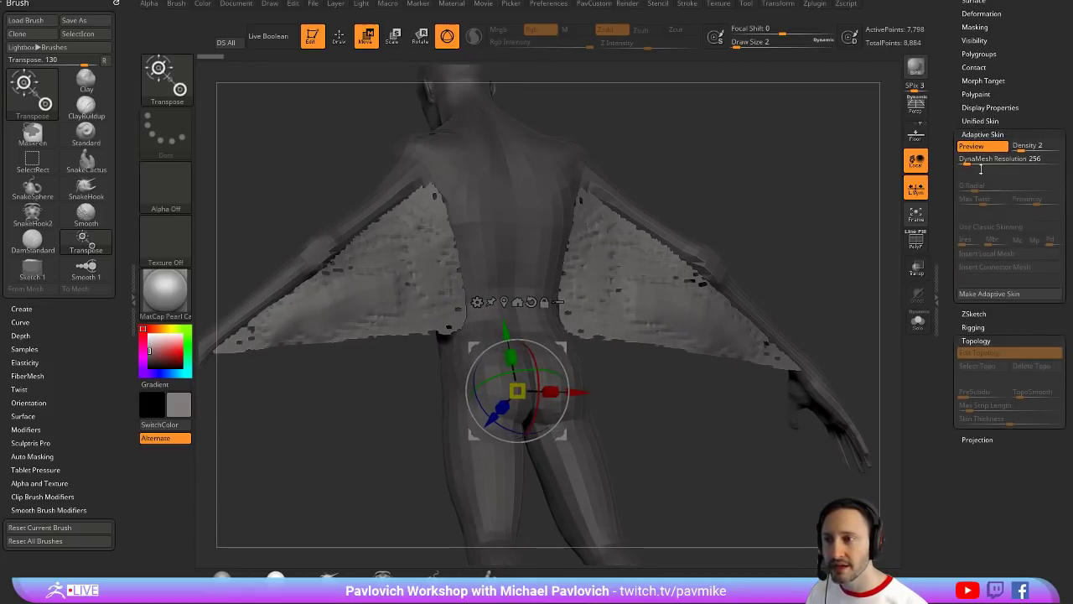
{"action": "left_click_drag", "start_coordinate": [964, 165], "coordinate": [953, 174]}
{"action": "left_click_drag", "start_coordinate": [1037, 145], "coordinate": [1015, 147]}
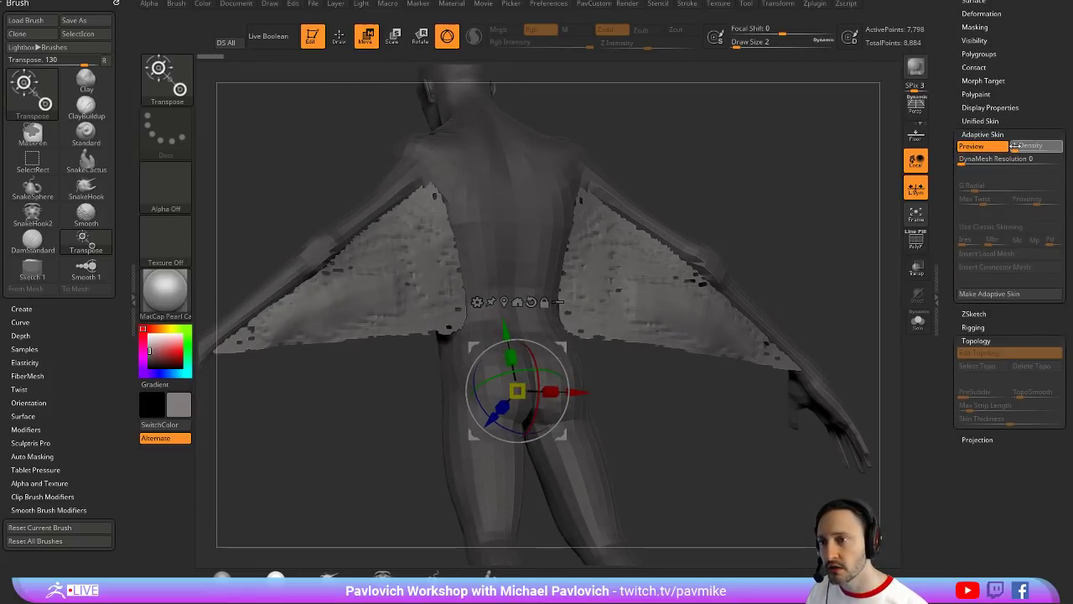
{"action": "left_click", "coordinate": [973, 146]}
{"action": "left_click", "coordinate": [974, 147]}
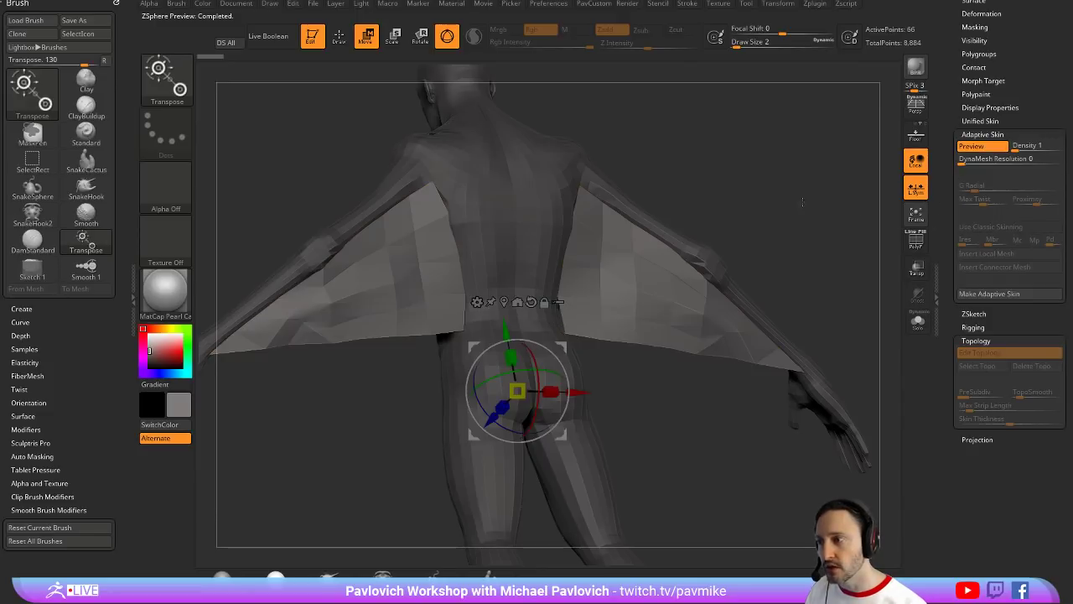
{"action": "left_click_drag", "start_coordinate": [780, 240], "coordinate": [811, 230]}
{"action": "key", "text": "shift+f"}
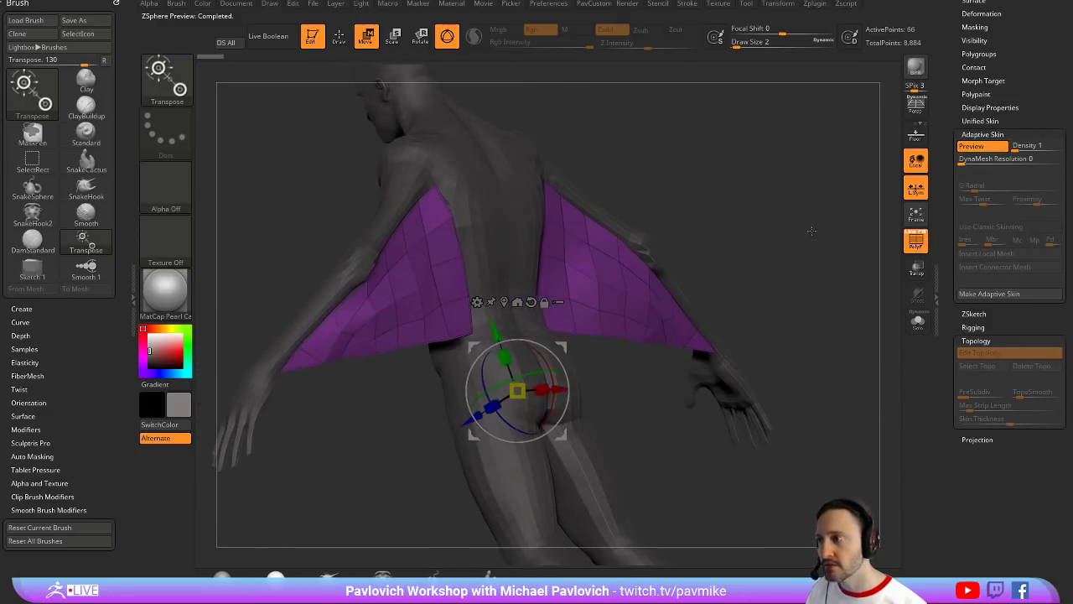
Make an adaptive skin of the wings, append it as a subtool, and delete the original ZSphere subtool
{"action": "left_click", "coordinate": [987, 295]}
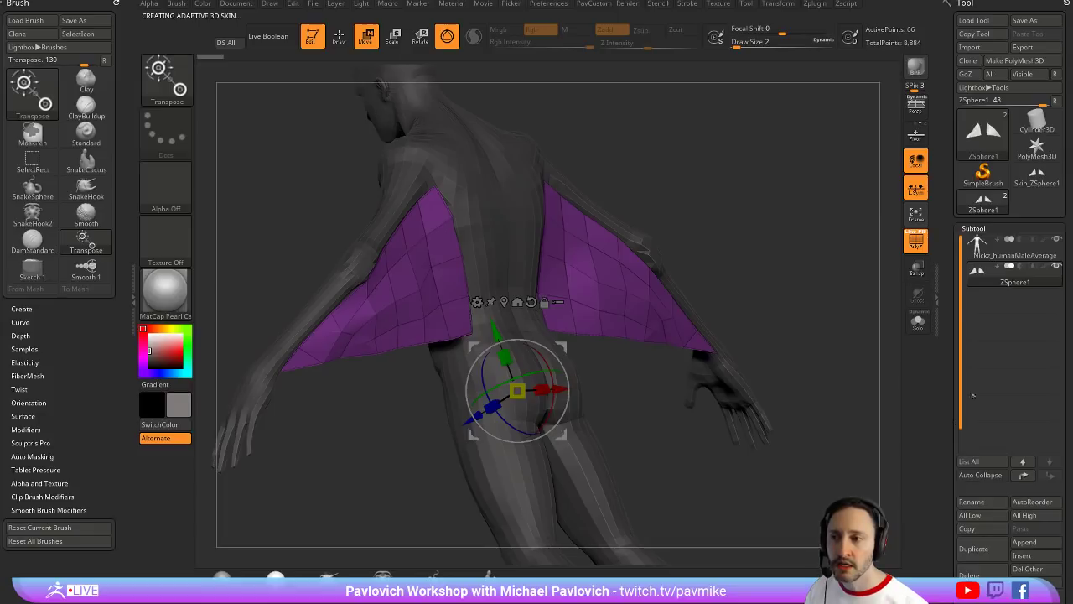
{"action": "left_click", "coordinate": [1023, 543]}
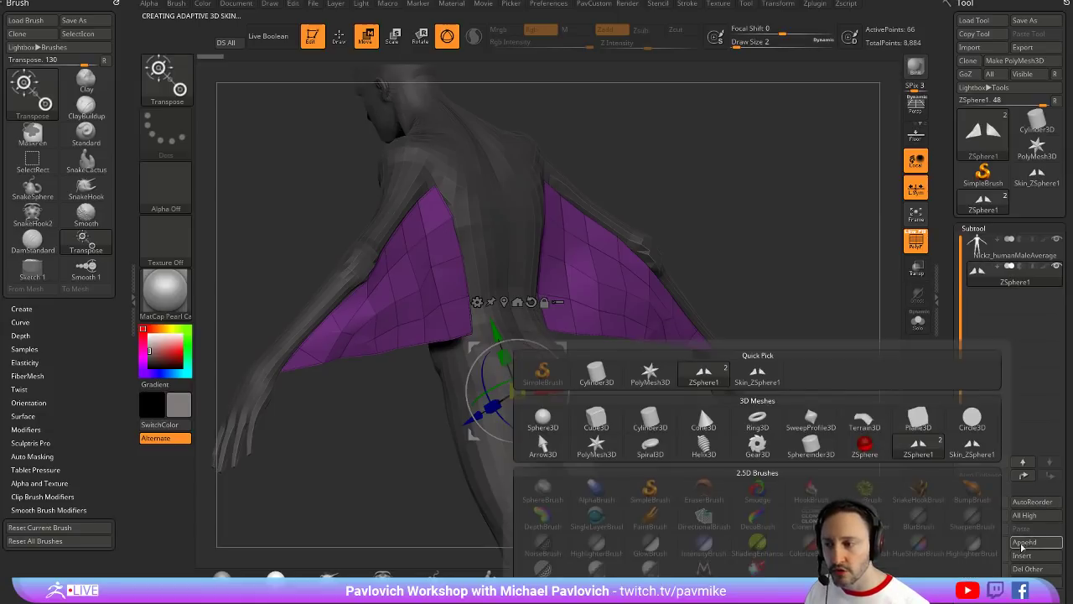
{"action": "left_click", "coordinate": [971, 446]}
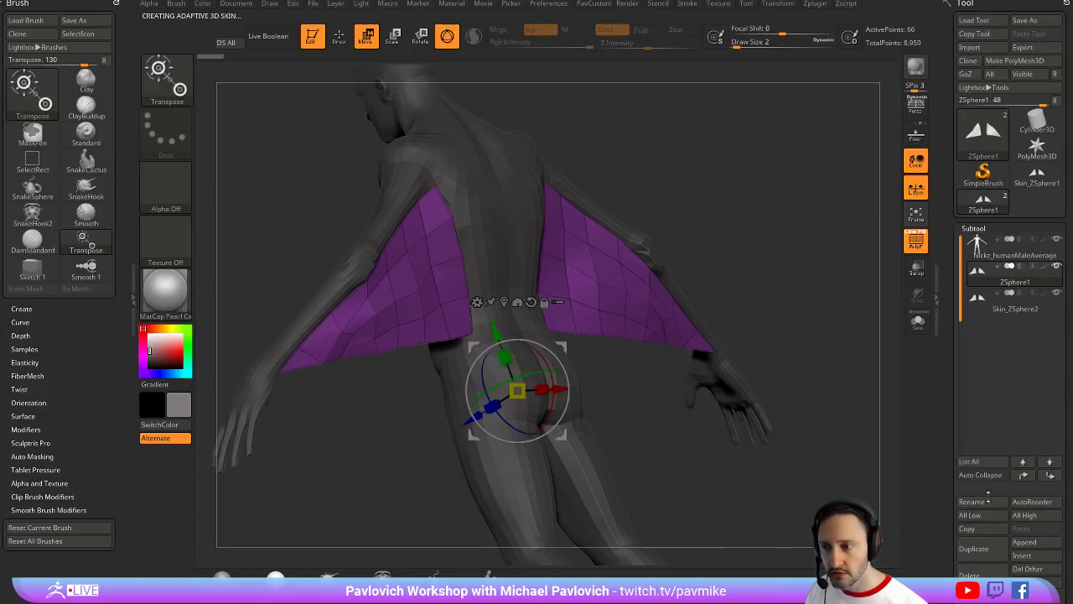
{"action": "left_click", "coordinate": [971, 573]}
{"action": "left_click", "coordinate": [848, 591]}
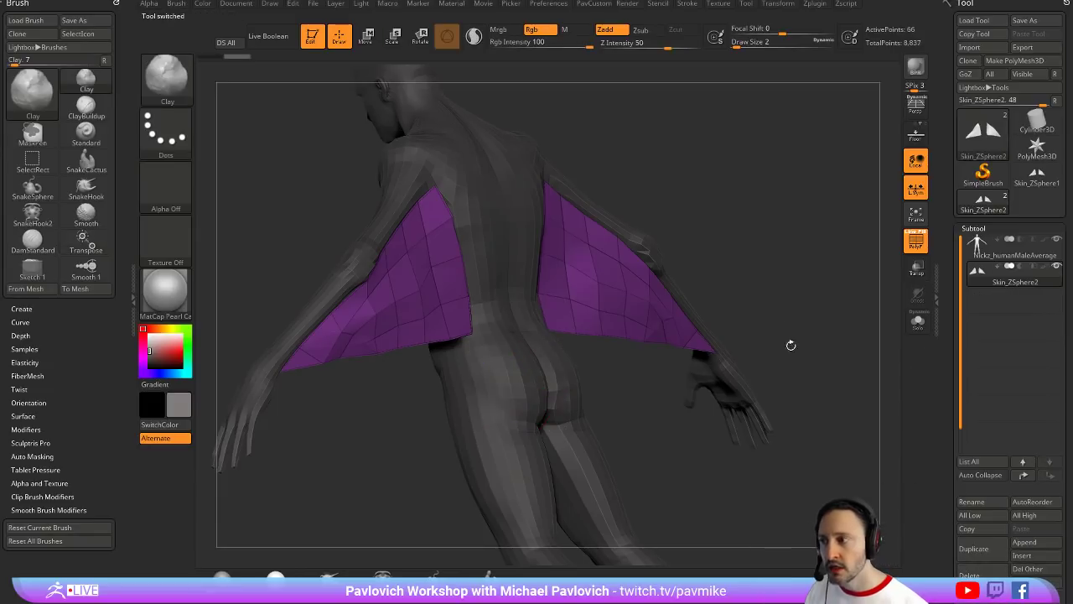
Isolate the wing skin subtool and set the brush draw size to 20
{"action": "mouse_move", "coordinate": [800, 289]}
{"action": "left_mouse_down"}
{"action": "mouse_move", "coordinate": [821, 238]}
{"action": "mouse_move", "coordinate": [842, 240]}
{"action": "mouse_move", "coordinate": [781, 299]}
{"action": "mouse_move", "coordinate": [812, 280]}
{"action": "left_mouse_up"}
{"action": "left_click", "coordinate": [917, 319]}
{"action": "key", "text": "s"}
{"action": "left_click", "coordinate": [814, 283]}
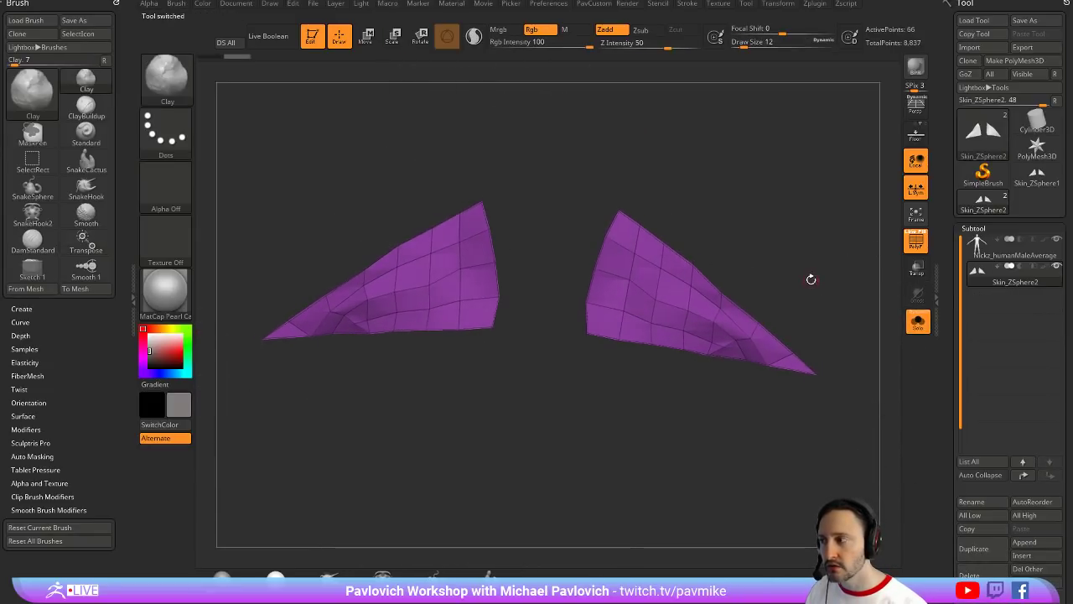
{"action": "key", "text": "s"}
{"action": "left_click", "coordinate": [816, 282]}
Try remeshing the wings with ZRemesher at the same polygon count and AdaptiveSize 0, and undo the result
{"action": "scroll", "coordinate": [972, 337], "scroll_direction": "down", "scroll_amount": 10}
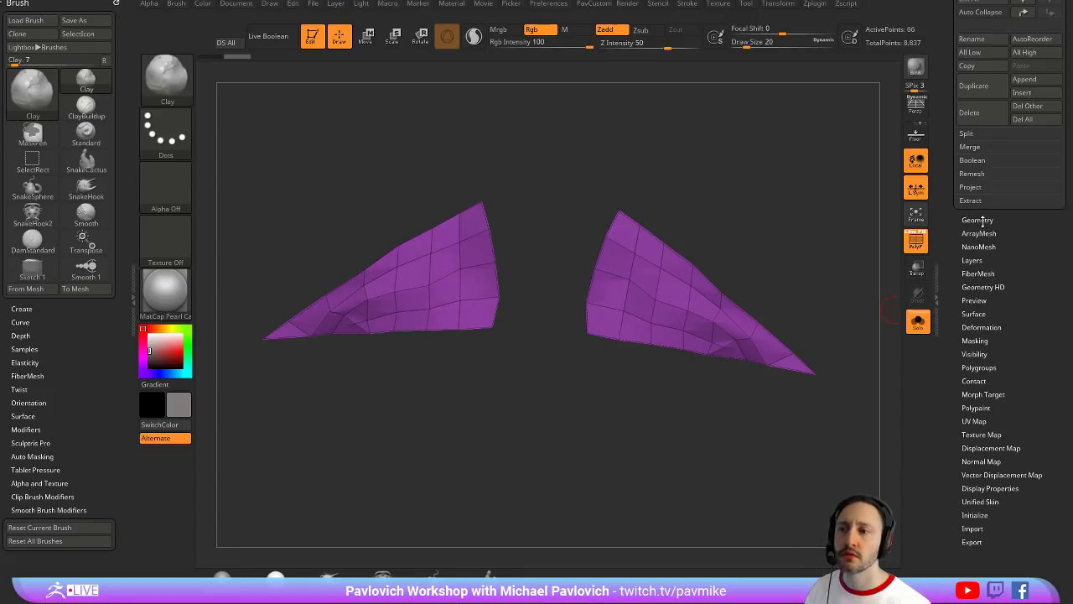
{"action": "key", "text": "shift"}
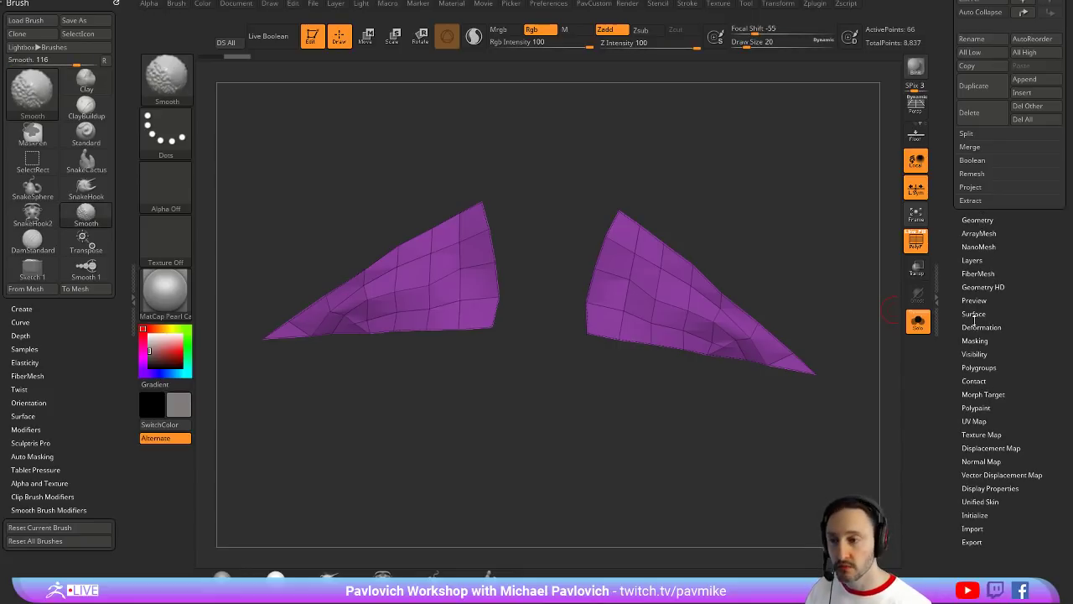
{"action": "left_click", "coordinate": [979, 220]}
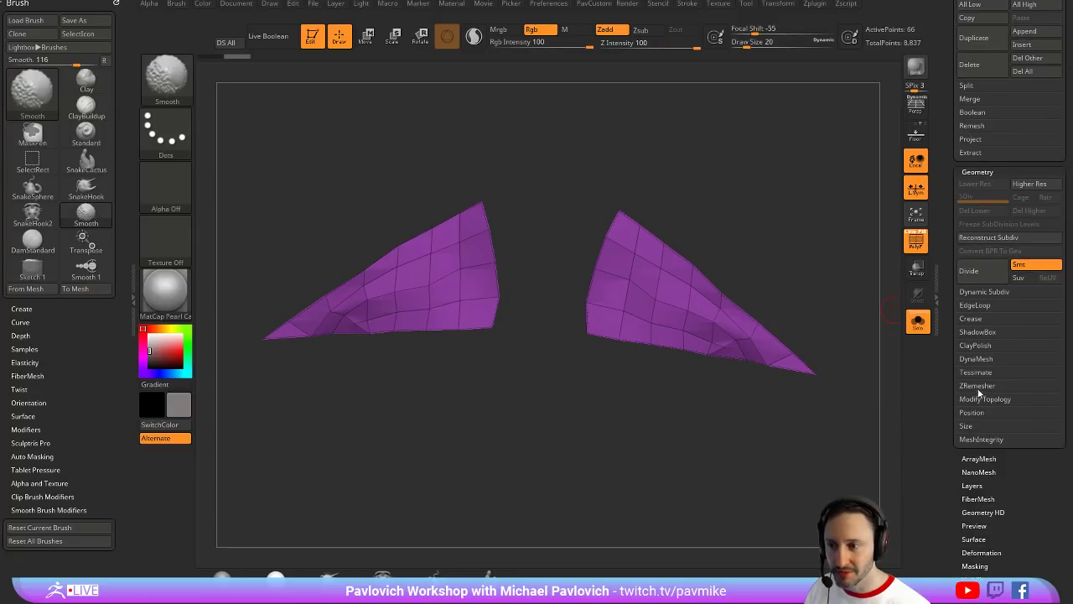
{"action": "left_click_drag", "start_coordinate": [948, 379], "coordinate": [949, 369]}
{"action": "left_click", "coordinate": [995, 420]}
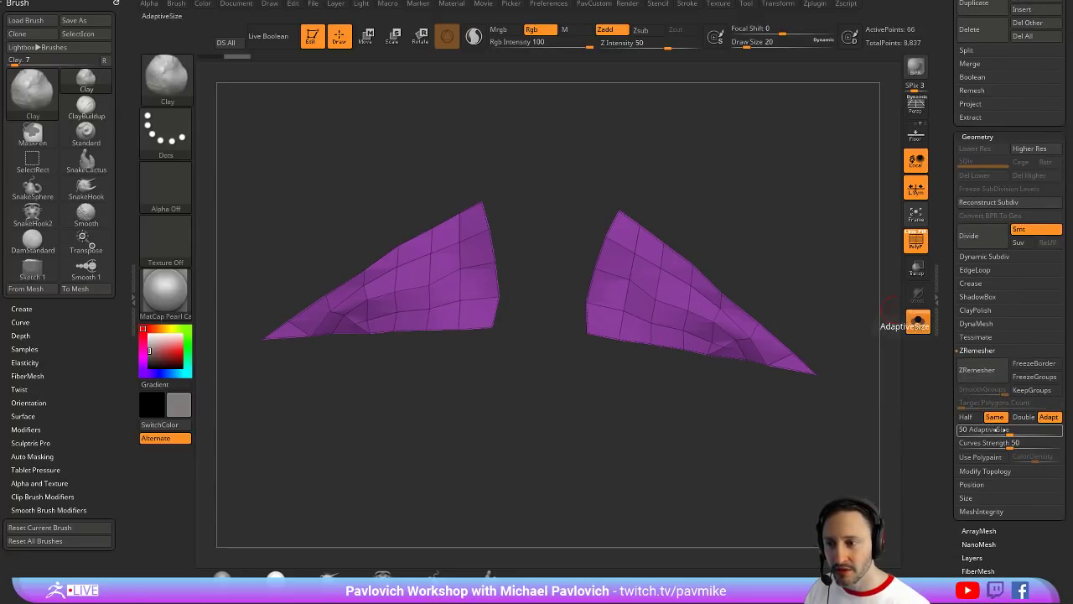
{"action": "left_click_drag", "start_coordinate": [1008, 433], "coordinate": [946, 438]}
{"action": "left_click", "coordinate": [994, 383]}
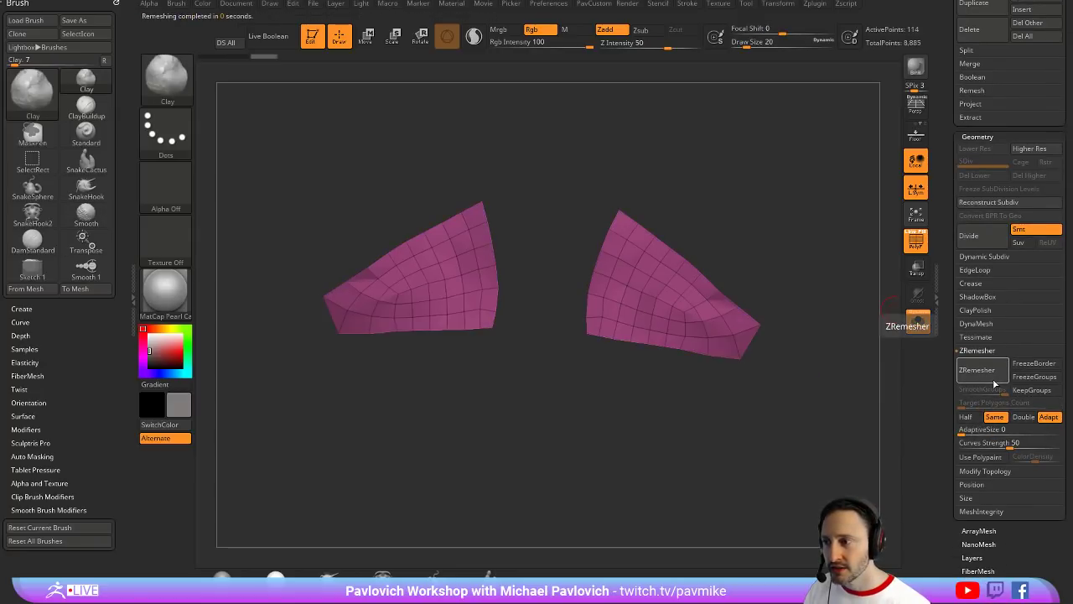
{"action": "left_click", "coordinate": [994, 380]}
Try remeshing the wings with ZRemesher set to double the polygon count
{"action": "left_click", "coordinate": [966, 416]}
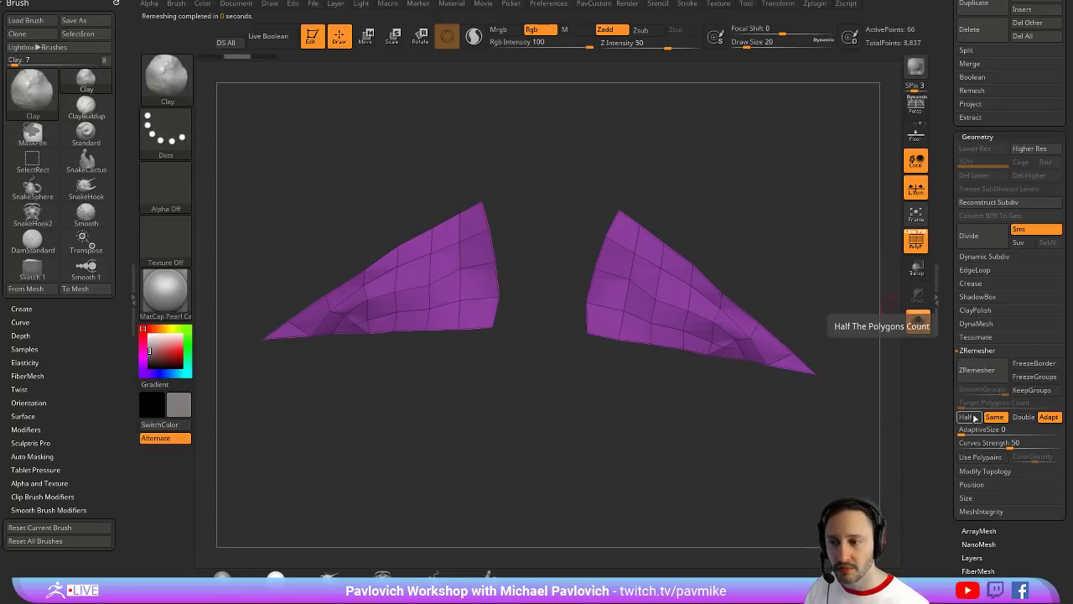
{"action": "left_click", "coordinate": [1021, 417]}
{"action": "left_click", "coordinate": [995, 377]}
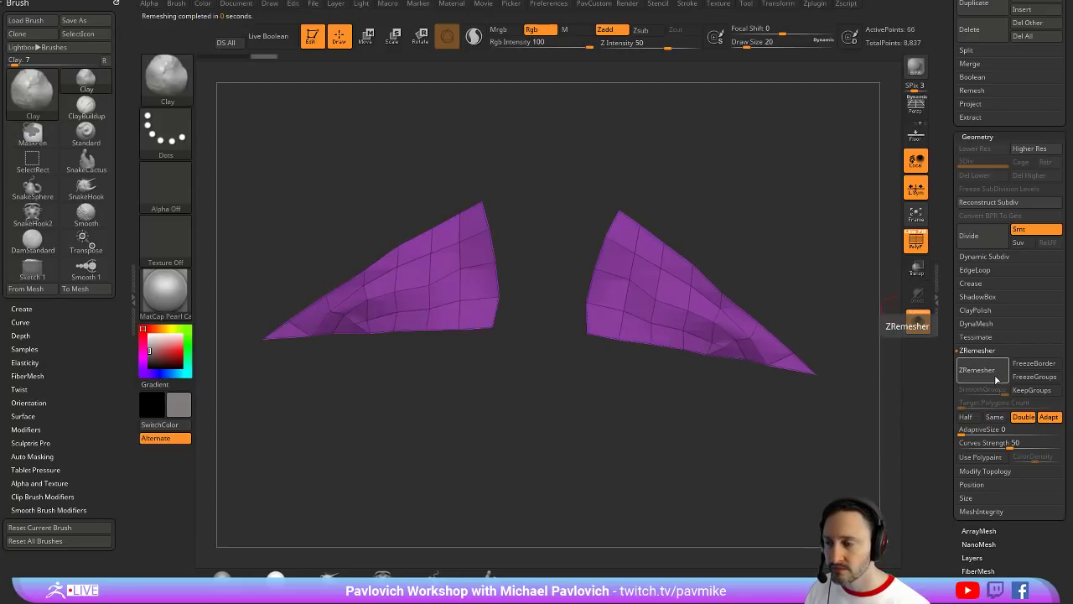
Switch to the ZModeler brush for editing the wing mesh
{"action": "mouse_move", "coordinate": [807, 290]}
{"action": "left_mouse_down"}
{"action": "mouse_move", "coordinate": [791, 273]}
{"action": "mouse_move", "coordinate": [708, 264]}
{"action": "left_mouse_up"}
{"action": "key", "text": "b"}
{"action": "key", "text": "z"}
{"action": "key", "text": "m"}
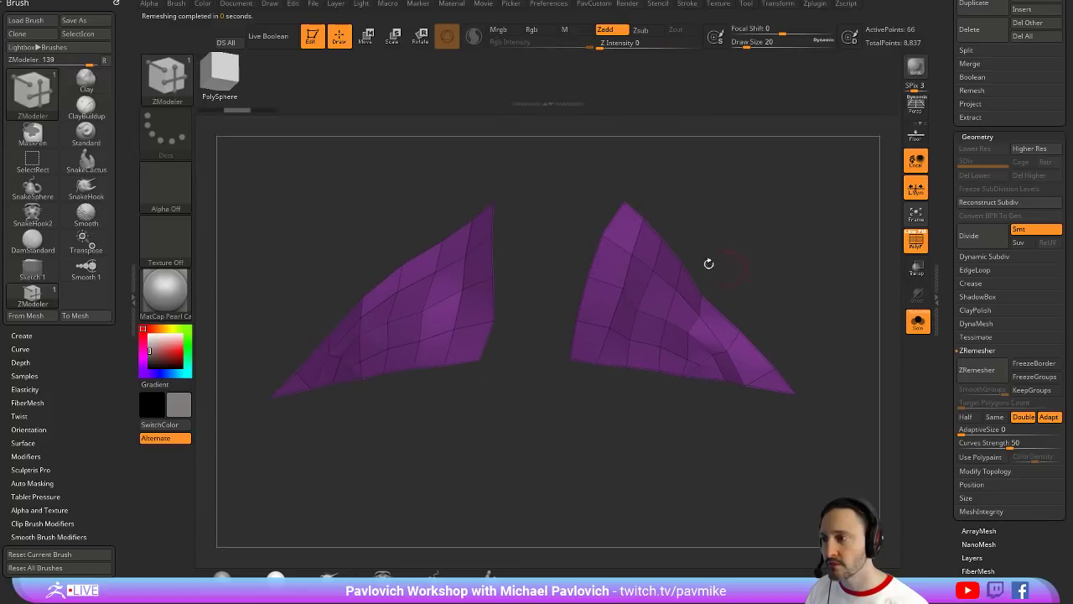
Make a fresh ZSphere the active tool in place of the wing mesh
{"action": "scroll", "coordinate": [1062, 206], "scroll_direction": "up", "scroll_amount": 10}
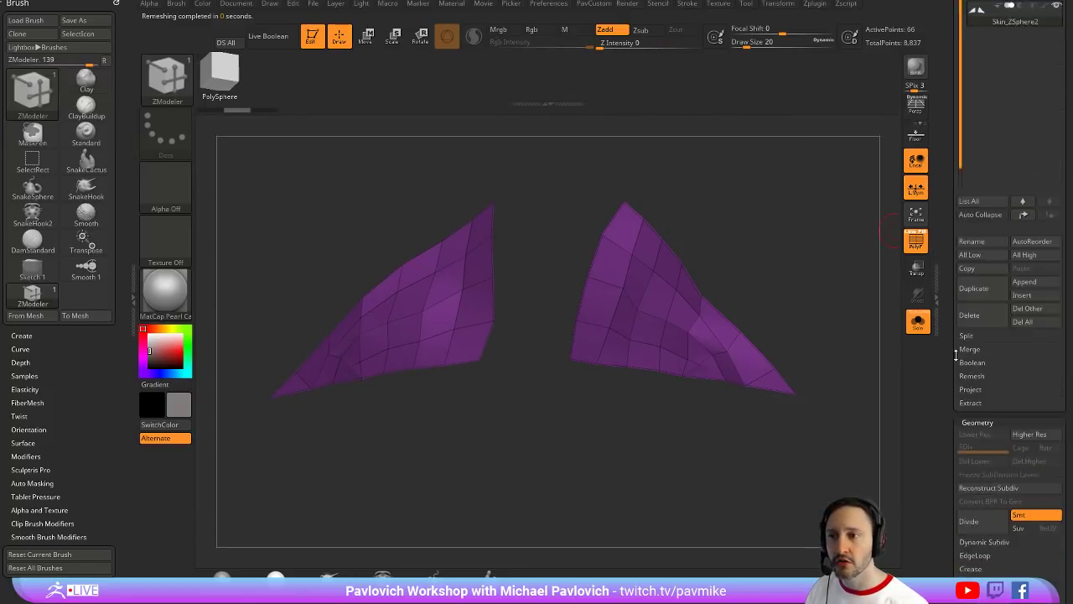
{"action": "left_click_drag", "start_coordinate": [819, 291], "coordinate": [857, 299]}
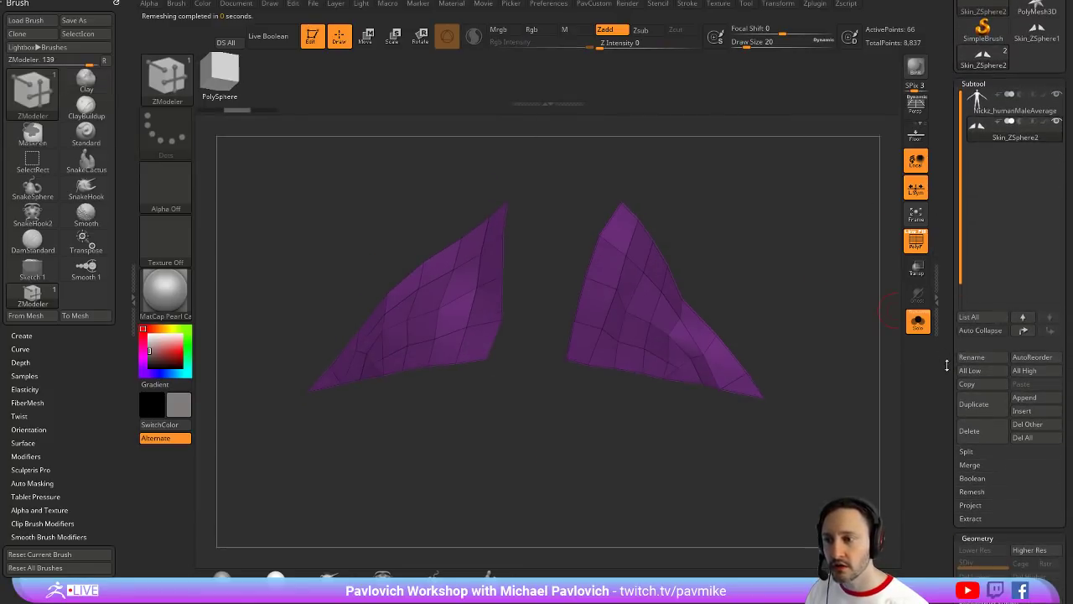
{"action": "left_click_drag", "start_coordinate": [947, 366], "coordinate": [952, 436]}
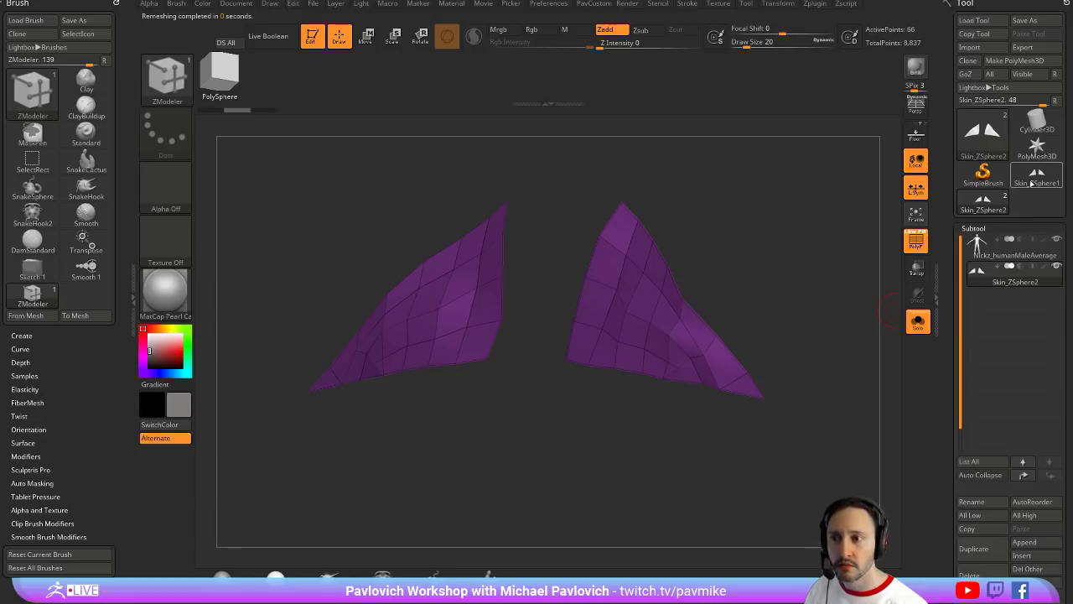
{"action": "left_click", "coordinate": [984, 178]}
{"action": "left_click", "coordinate": [446, 186]}
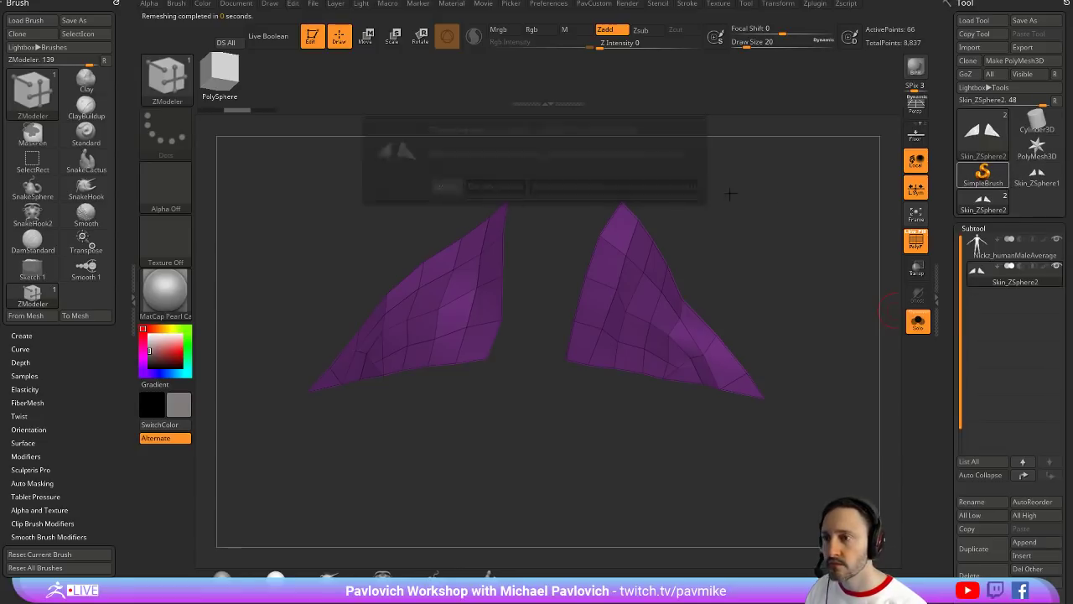
{"action": "left_click", "coordinate": [983, 130]}
{"action": "left_click", "coordinate": [811, 211]}
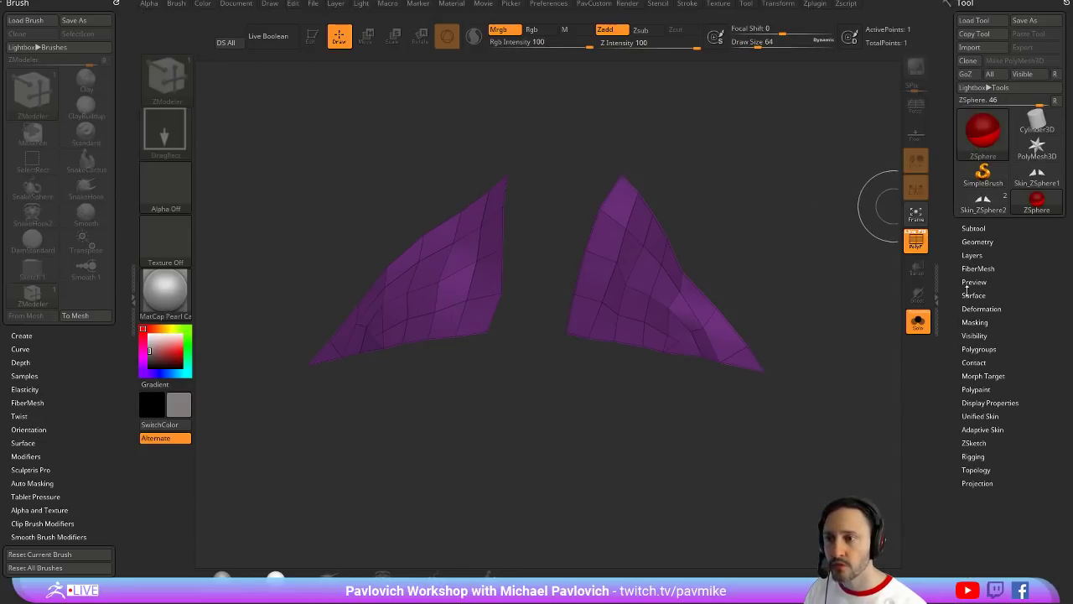
Examine the ZSphere's Adaptive Skin and Topology settings and place test ZSpheres beside the wings
{"action": "scroll", "coordinate": [975, 403], "scroll_direction": "down", "scroll_amount": 2}
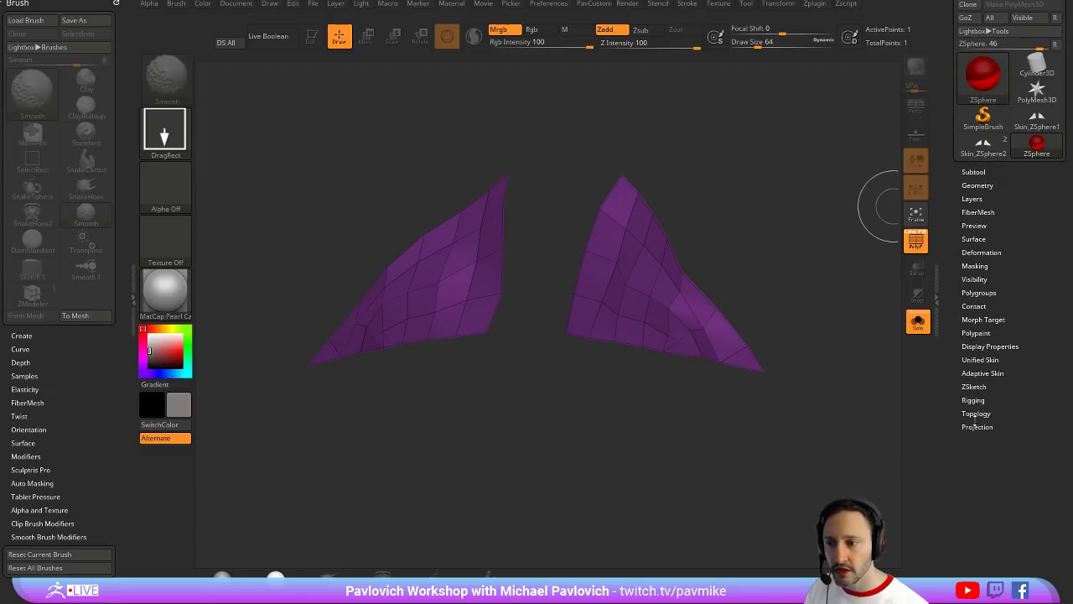
{"action": "left_click", "coordinate": [977, 372]}
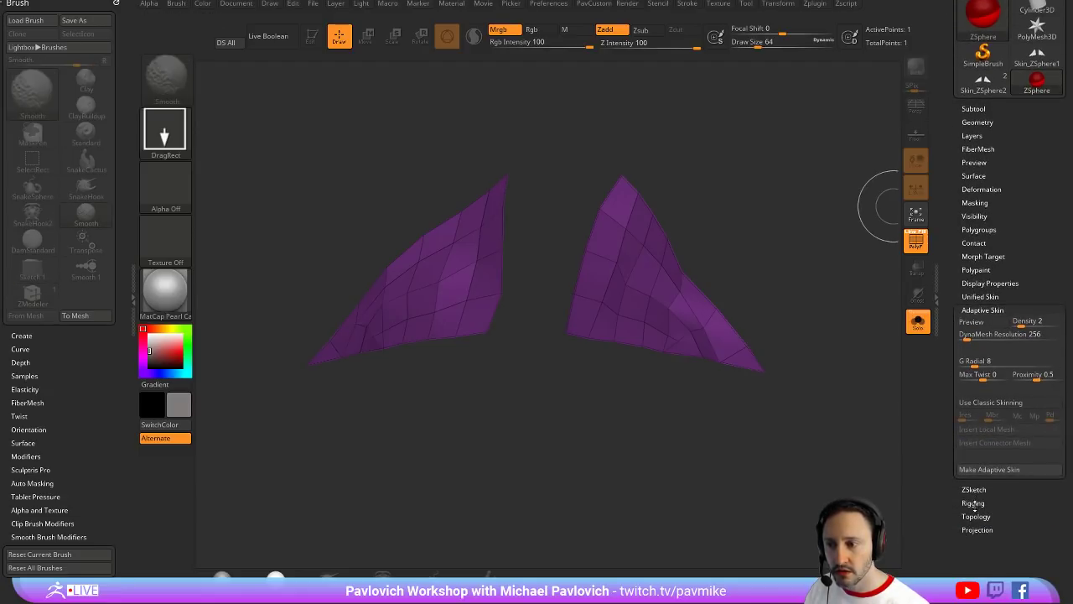
{"action": "left_click", "coordinate": [974, 516]}
{"action": "left_click", "coordinate": [990, 376]}
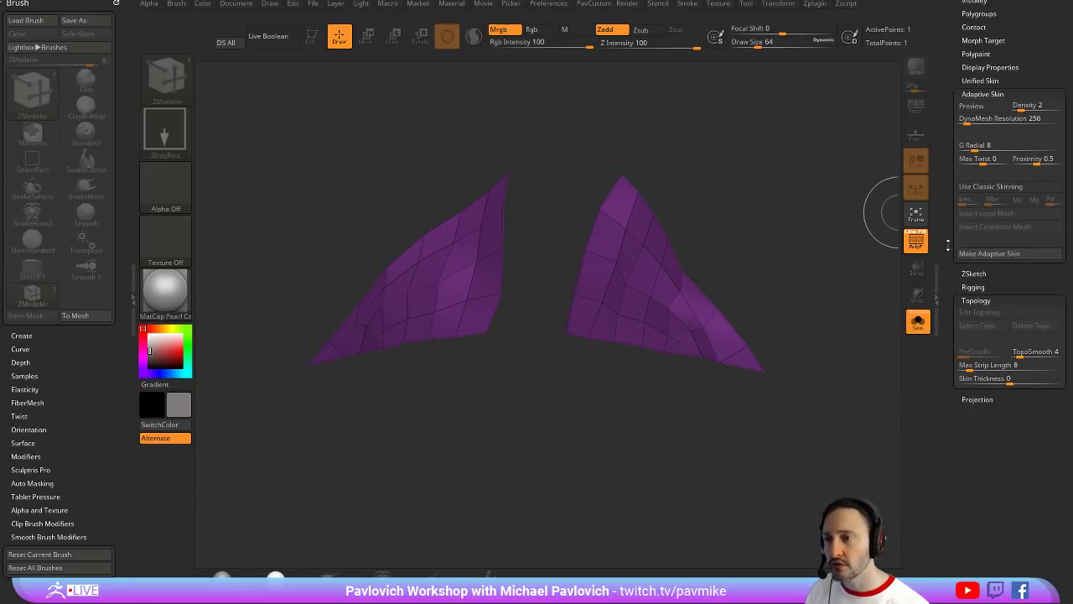
{"action": "left_click_drag", "start_coordinate": [947, 243], "coordinate": [945, 503]}
{"action": "left_click_drag", "start_coordinate": [774, 211], "coordinate": [788, 226]}
{"action": "left_click_drag", "start_coordinate": [848, 193], "coordinate": [842, 202]}
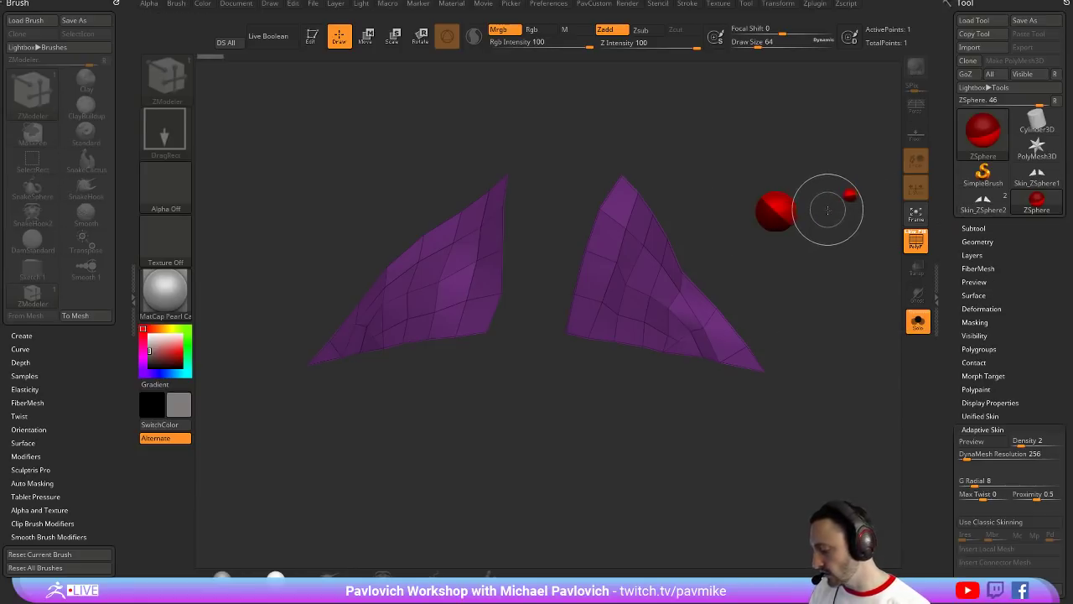
Clear the canvas and draw the Skin_ZSphere2 tool again in Edit mode, with Solo off so the male body shows
{"action": "key", "text": "ctrl+n"}
{"action": "left_click", "coordinate": [980, 206]}
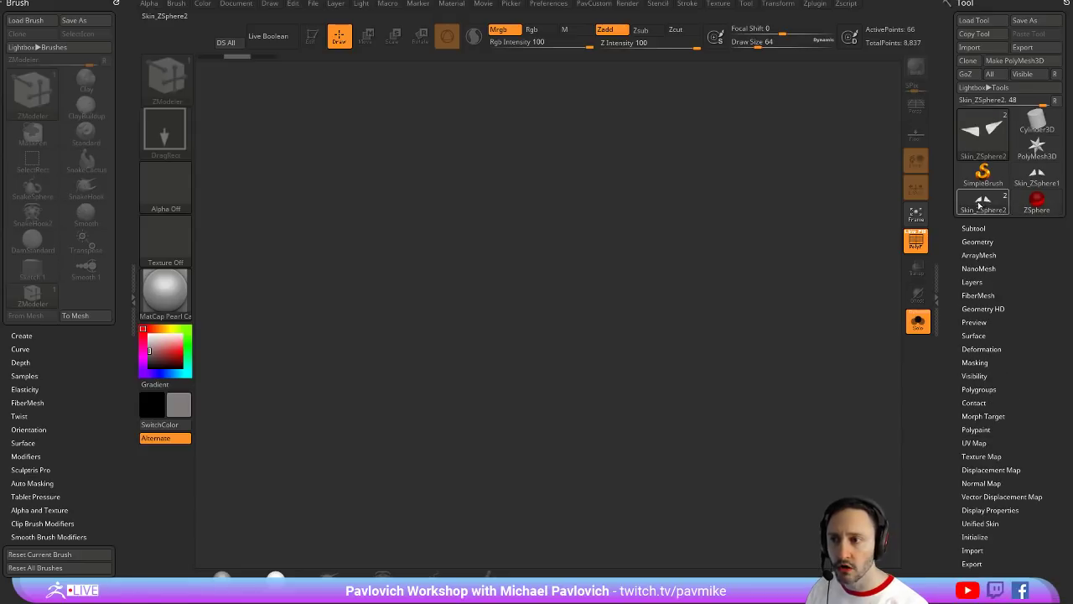
{"action": "left_click", "coordinate": [997, 228]}
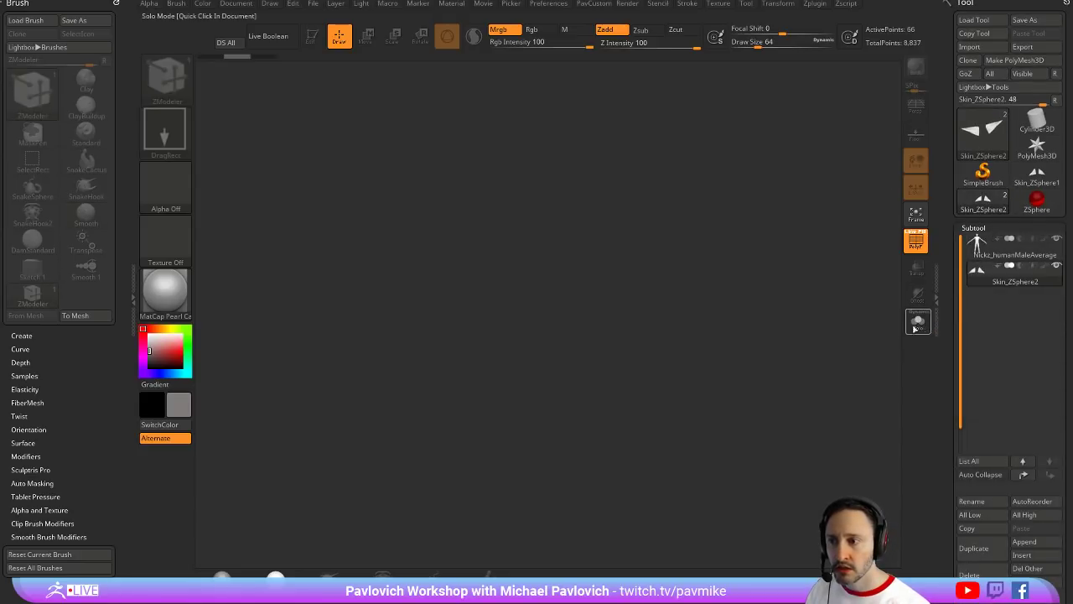
{"action": "left_click_drag", "start_coordinate": [541, 383], "coordinate": [555, 440]}
{"action": "left_click", "coordinate": [313, 37]}
Give both wings a thin thickness with the ZModeler QMesh polygon action targeting Polygroup All
{"action": "mouse_move", "coordinate": [563, 193]}
{"action": "left_mouse_down"}
{"action": "mouse_move", "coordinate": [847, 223]}
{"action": "mouse_move", "coordinate": [828, 258]}
{"action": "mouse_move", "coordinate": [762, 206]}
{"action": "mouse_move", "coordinate": [748, 252]}
{"action": "left_mouse_up"}
{"action": "key", "text": "space"}
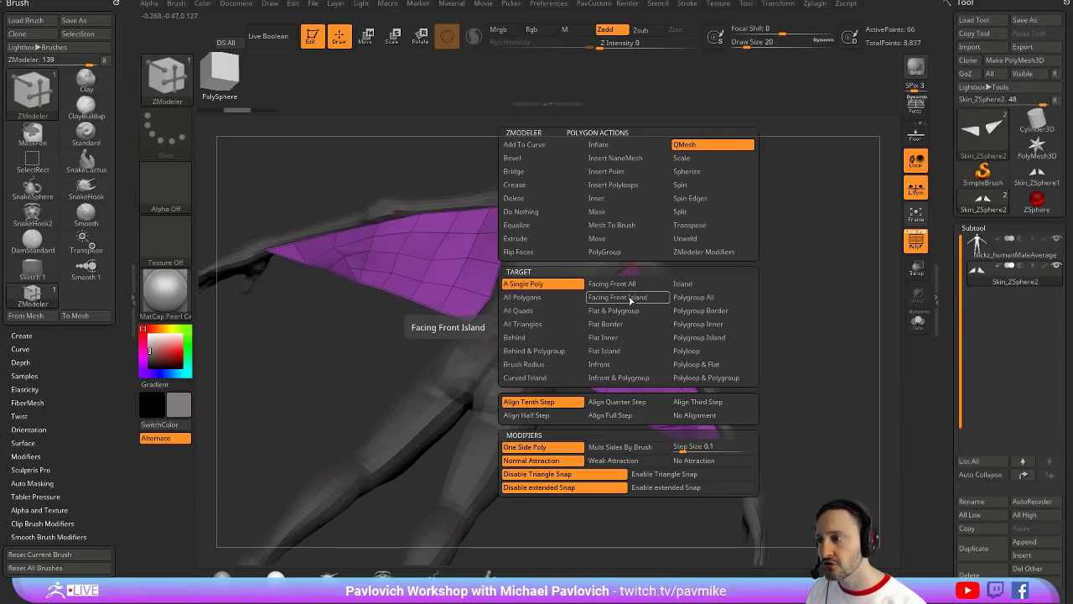
{"action": "left_click", "coordinate": [612, 311]}
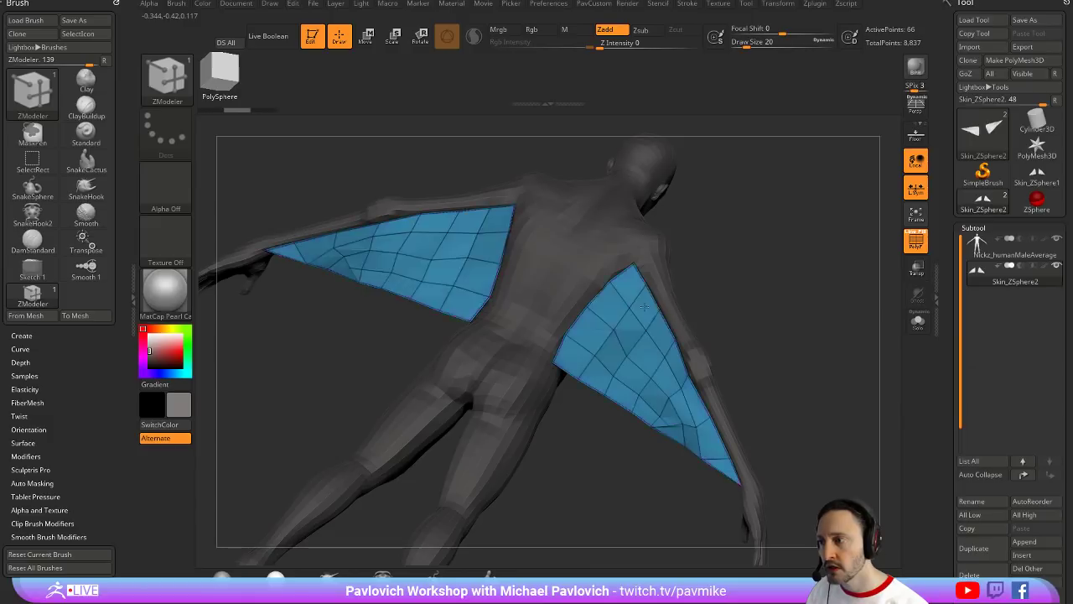
{"action": "left_click_drag", "start_coordinate": [643, 306], "coordinate": [650, 294]}
Isolate the wings, switch to the Move brush and smooth the uneven polygons across the wing surface
{"action": "left_click", "coordinate": [917, 322]}
{"action": "mouse_move", "coordinate": [868, 307]}
{"action": "left_mouse_down"}
{"action": "mouse_move", "coordinate": [808, 293]}
{"action": "mouse_move", "coordinate": [805, 280]}
{"action": "mouse_move", "coordinate": [843, 292]}
{"action": "mouse_move", "coordinate": [812, 315]}
{"action": "left_mouse_up"}
{"action": "key", "text": "bracketleft"}
{"action": "key", "text": "b"}
{"action": "key", "text": "m"}
{"action": "key", "text": "v"}
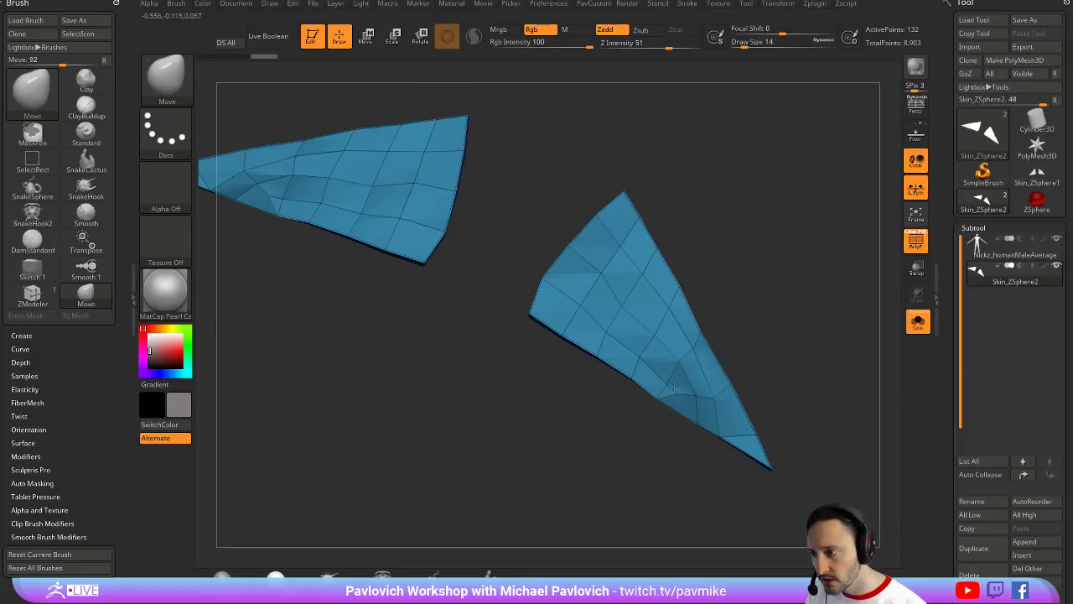
{"action": "key", "text": "shift"}
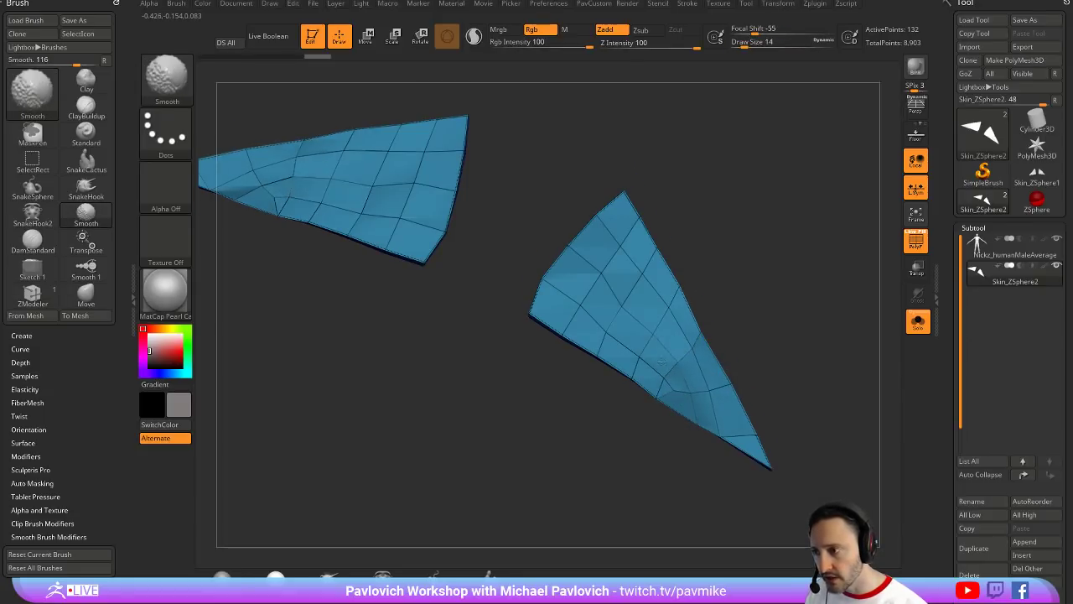
{"action": "left_click_drag", "start_coordinate": [661, 361], "coordinate": [652, 348], "text": "shift"}
{"action": "left_click_drag", "start_coordinate": [766, 244], "coordinate": [785, 251]}
{"action": "left_click_drag", "start_coordinate": [649, 282], "coordinate": [696, 392], "text": "shift"}
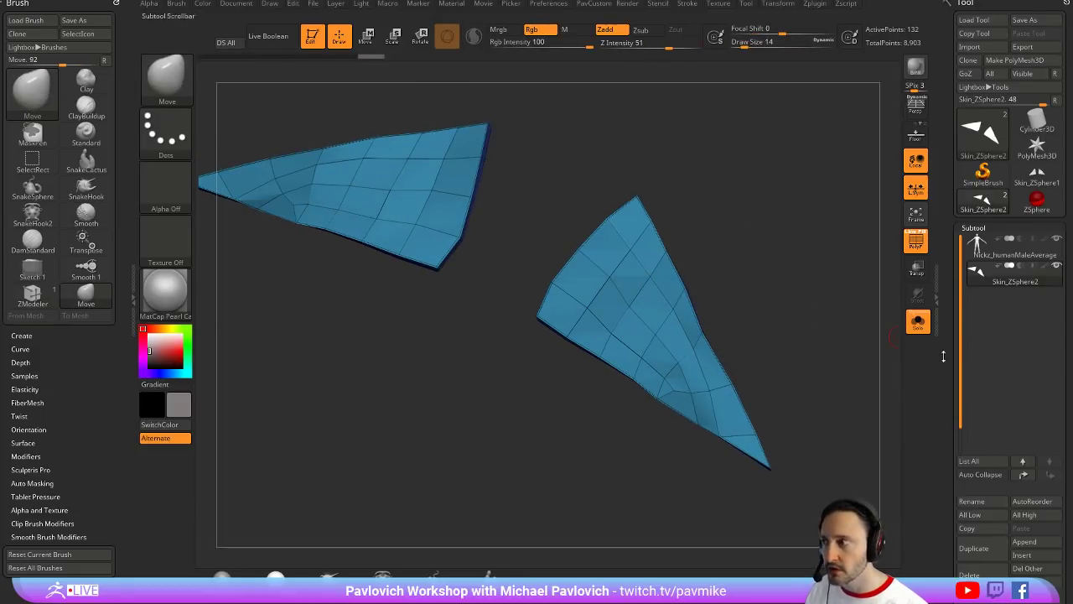
Try remeshing the thickened wings with ZRemesher using KeepGroups and the Same polygon count
{"action": "scroll", "coordinate": [972, 334], "scroll_direction": "down", "scroll_amount": 10}
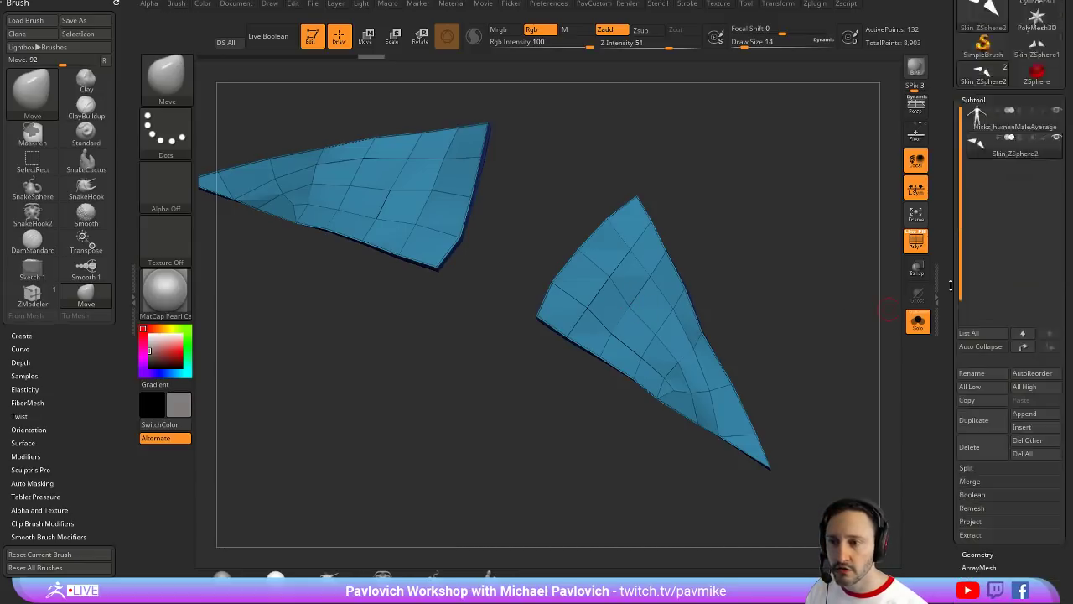
{"action": "left_click", "coordinate": [976, 133]}
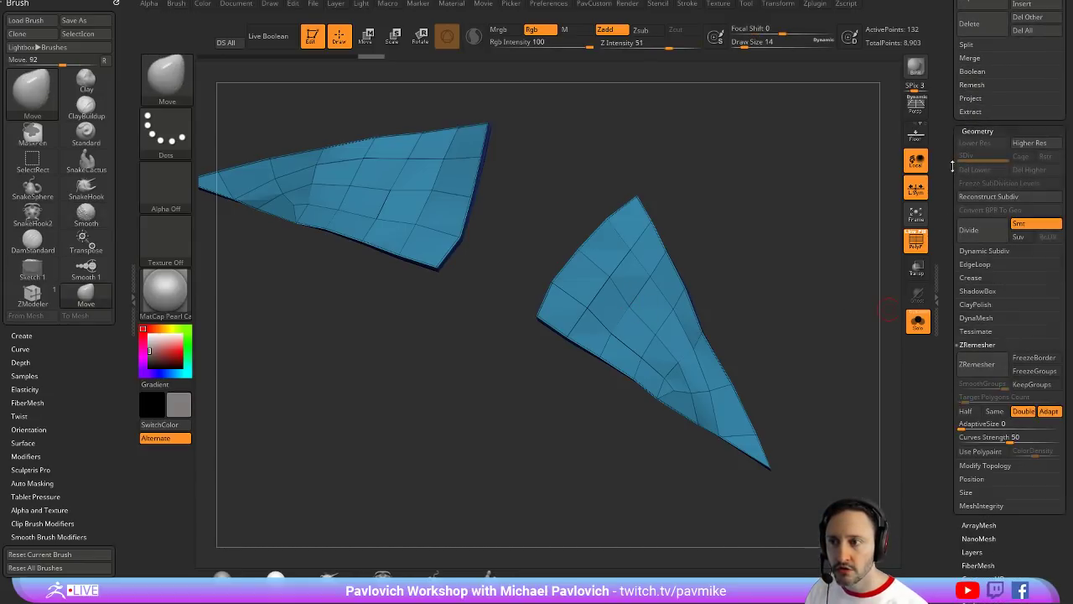
{"action": "left_click", "coordinate": [1035, 370]}
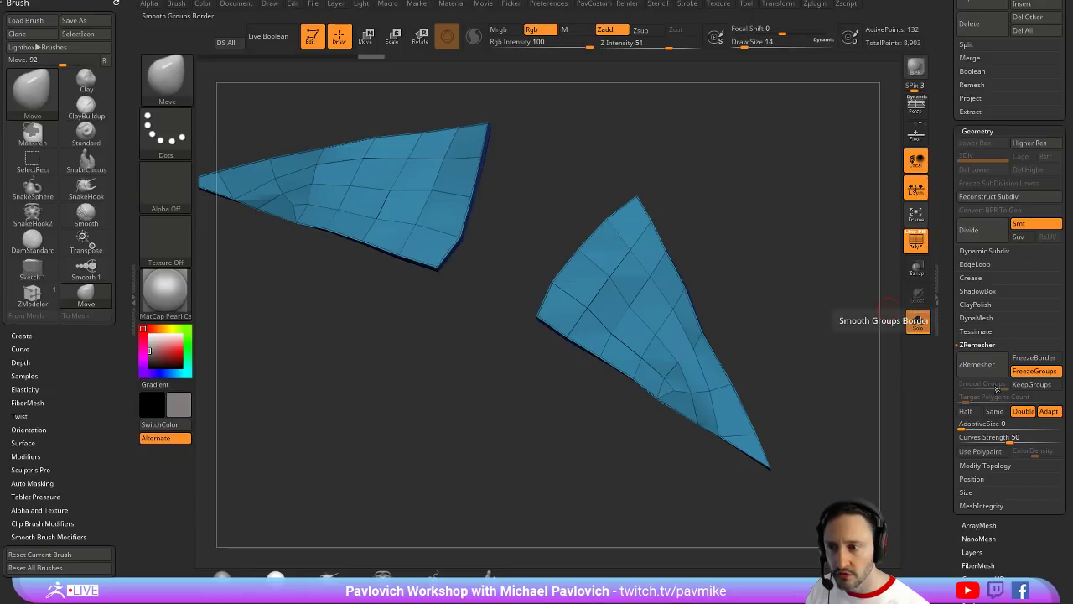
{"action": "left_click", "coordinate": [1030, 384]}
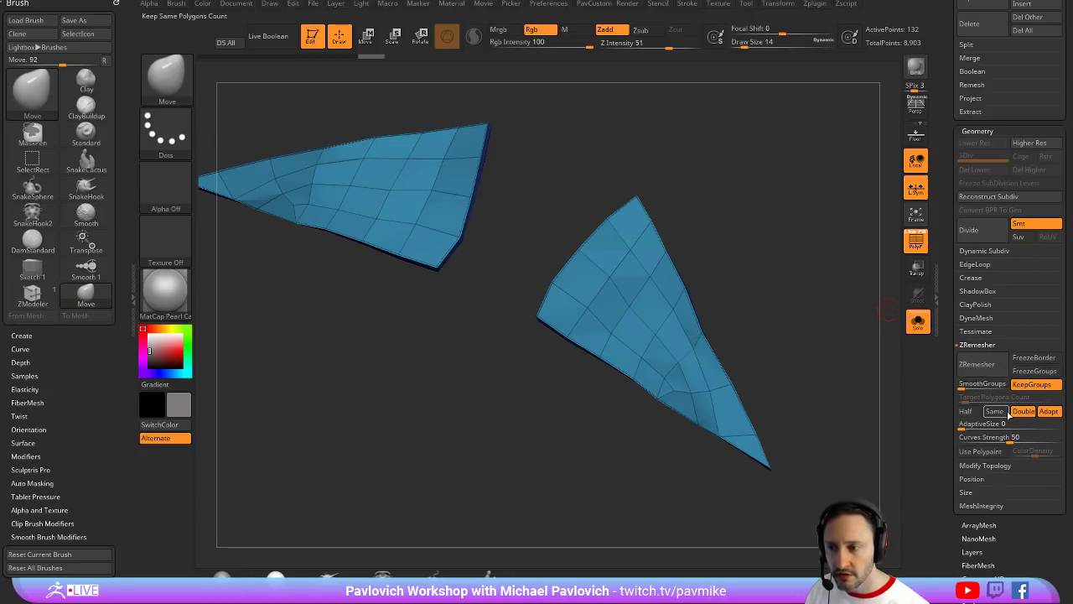
{"action": "left_click", "coordinate": [996, 412]}
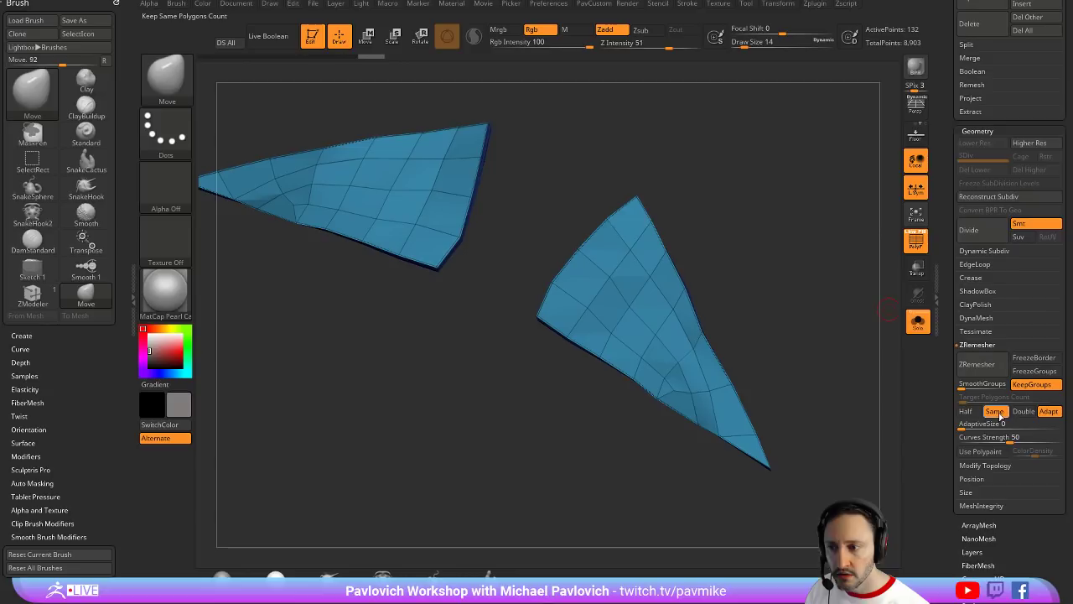
{"action": "left_click", "coordinate": [1004, 370]}
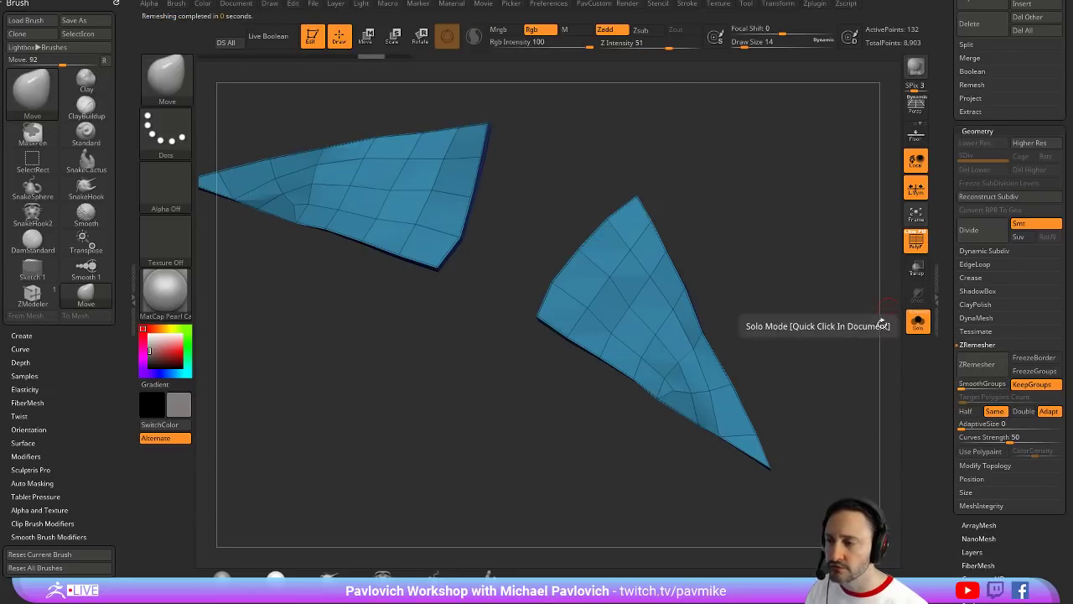
{"action": "left_click_drag", "start_coordinate": [880, 322], "coordinate": [851, 288]}
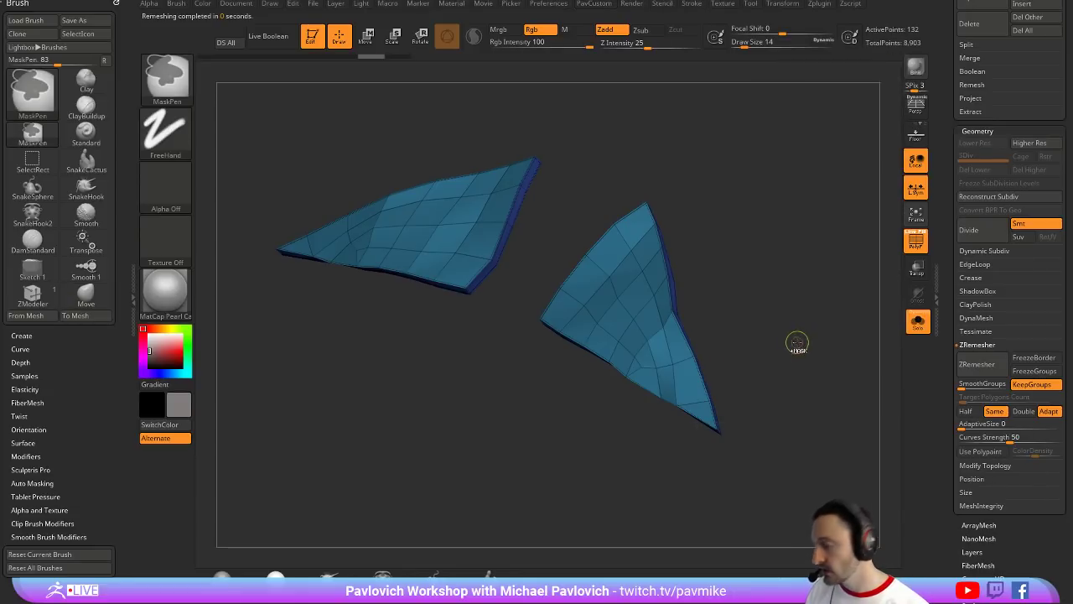
Subdivide the wings twice, step down to subdivision level 2 and remesh them with ZRemesher
{"action": "key", "text": "ctrl+d"}
{"action": "key", "text": "ctrl+d"}
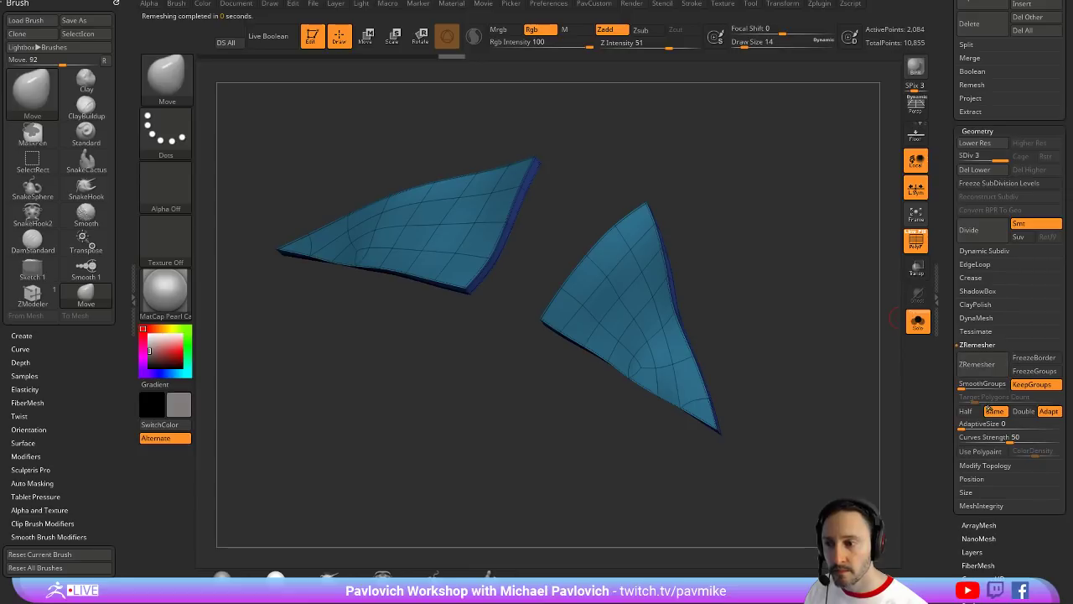
{"action": "key", "text": "shift+d"}
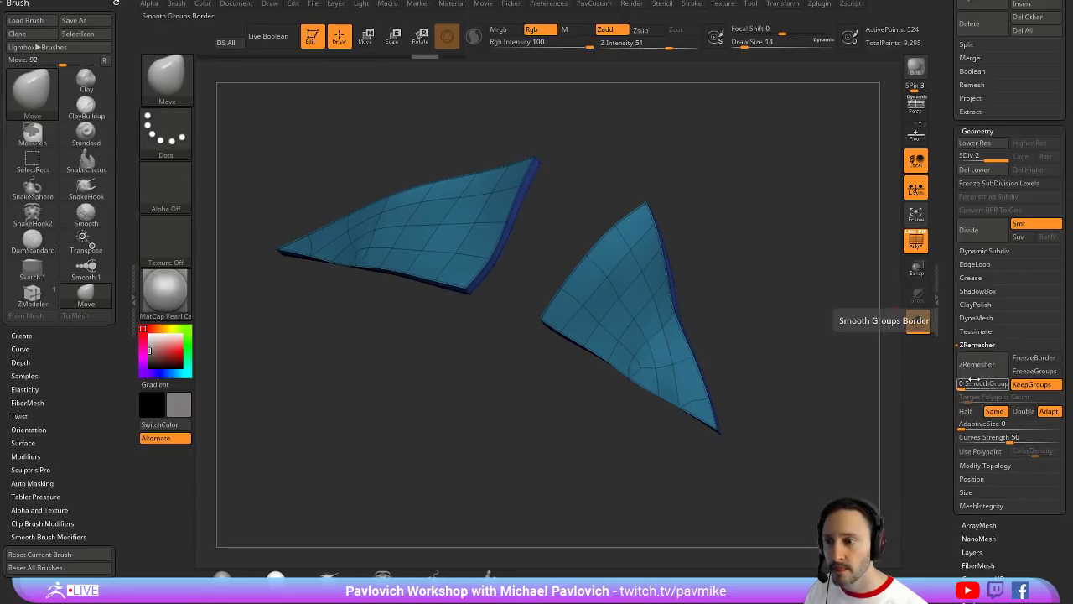
{"action": "left_click", "coordinate": [979, 366]}
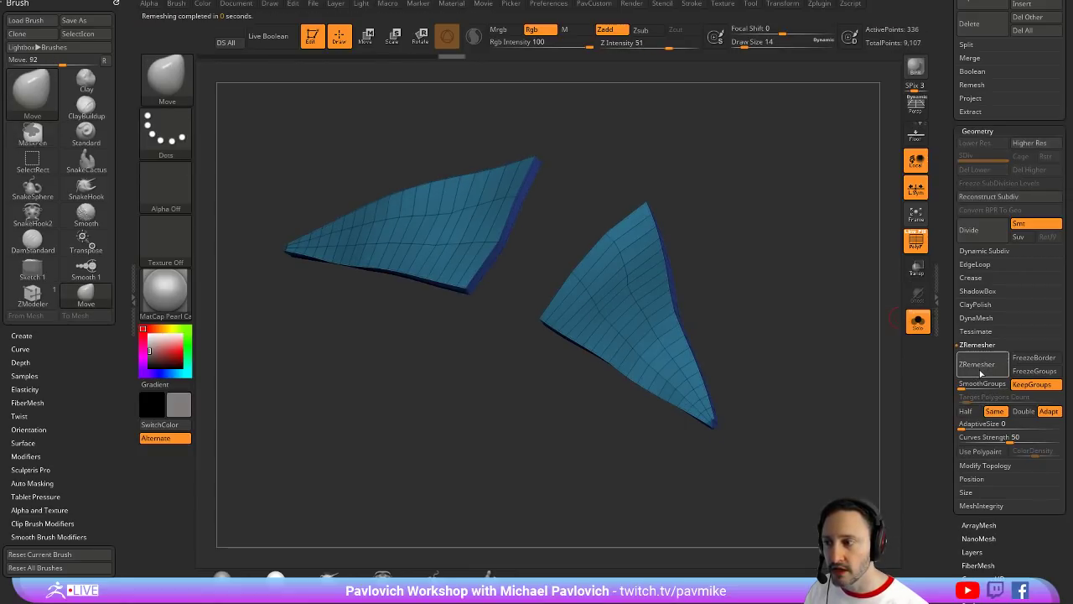
Isolate the light blue wing surface polygroup and delete the hidden geometry
{"action": "left_click_drag", "start_coordinate": [780, 310], "coordinate": [799, 301]}
{"action": "left_click", "coordinate": [639, 300], "text": "ctrl+shift"}
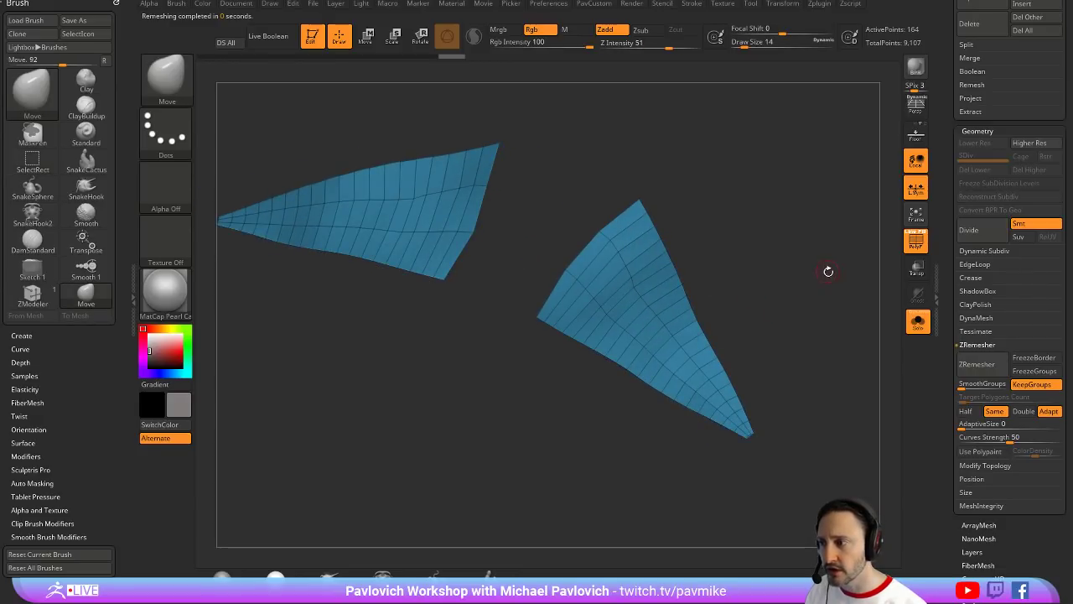
{"action": "key", "text": "2"}
{"action": "left_click", "coordinate": [797, 156]}
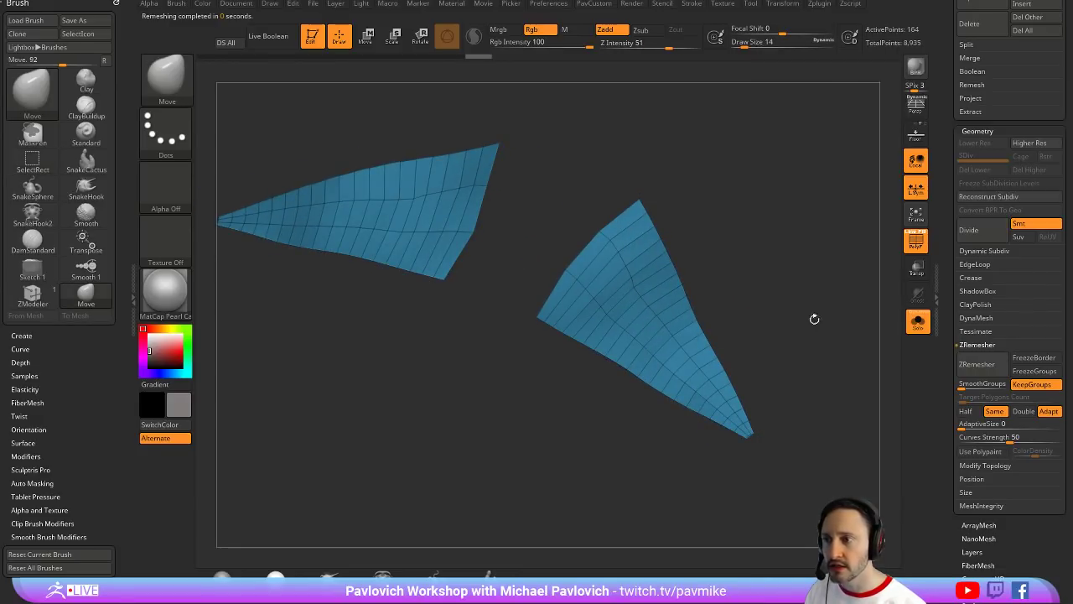
Delete alternate crosswise edge loops from the body end of the wings outward with ZModeler's Insert EdgeLoop action
{"action": "scroll", "coordinate": [950, 258], "scroll_direction": "up", "scroll_amount": 5}
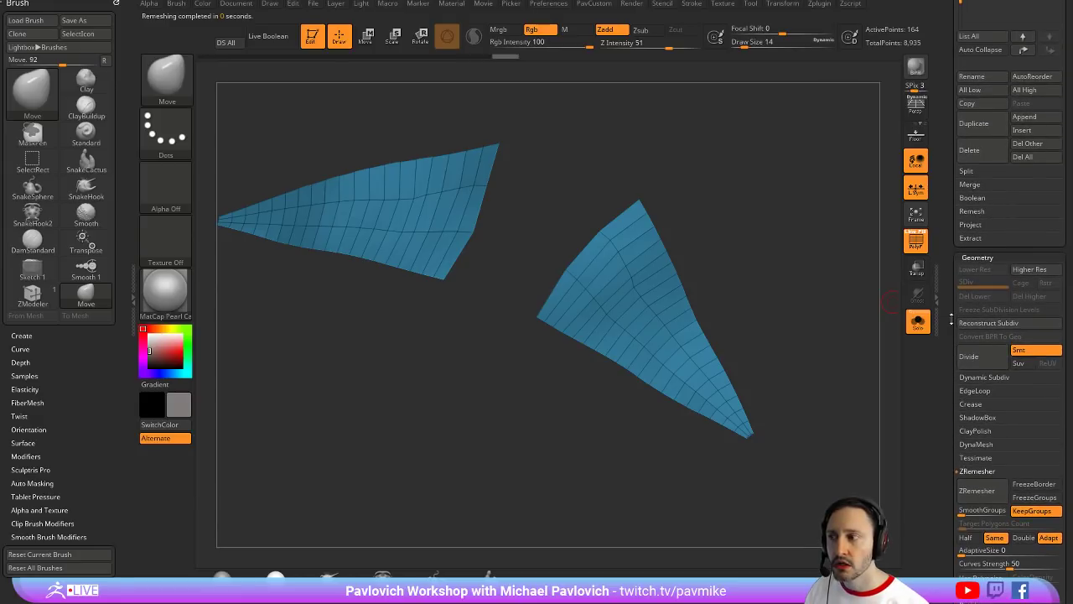
{"action": "key", "text": "b"}
{"action": "key", "text": "z"}
{"action": "key", "text": "m"}
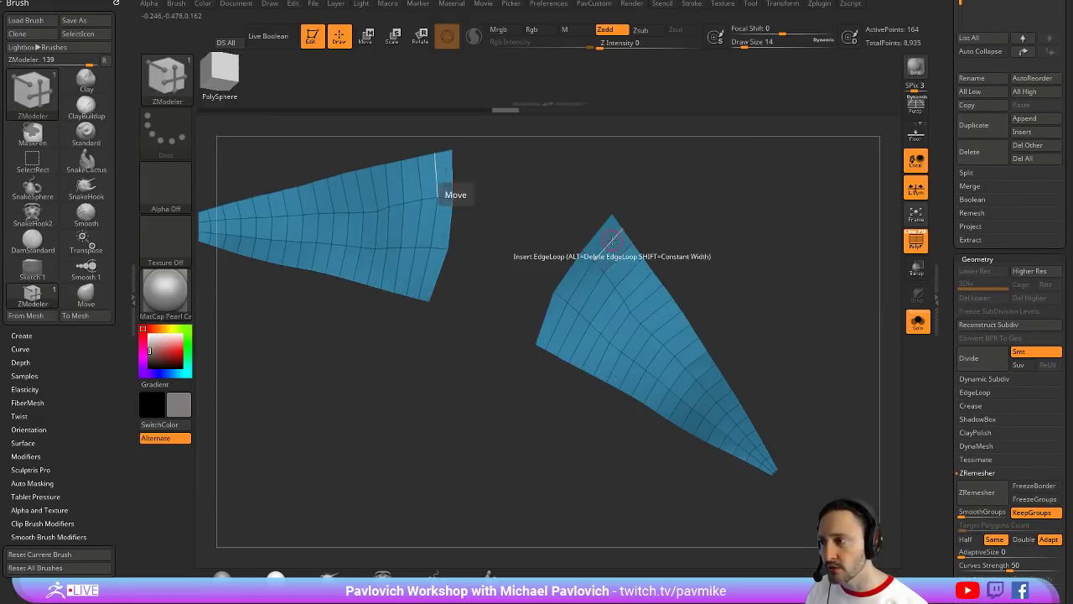
{"action": "key", "text": "space"}
{"action": "left_click", "coordinate": [597, 253]}
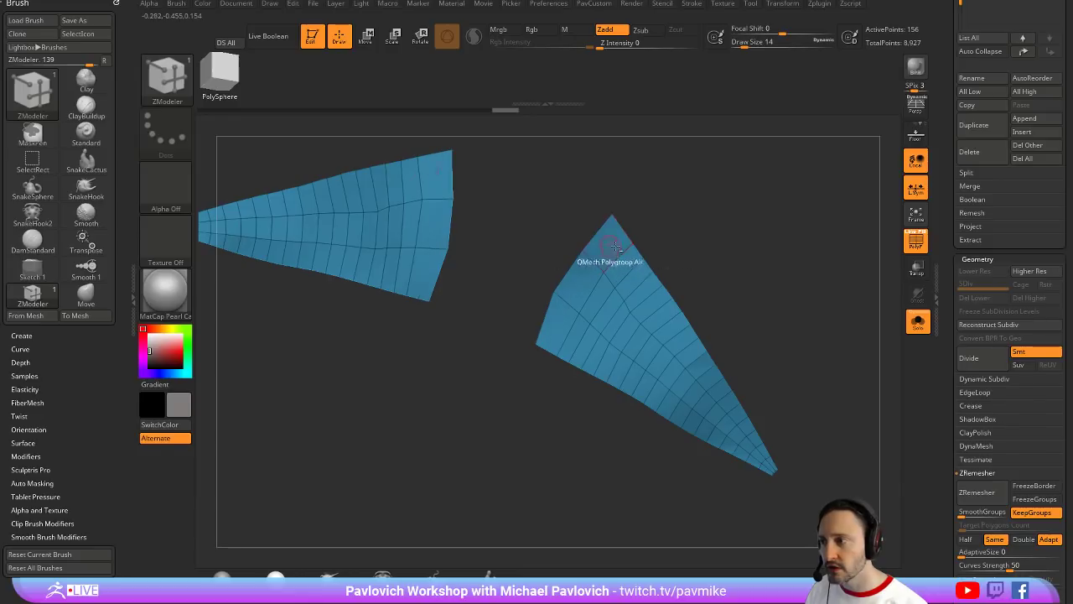
{"action": "left_click", "coordinate": [631, 270], "text": "alt"}
{"action": "left_click", "coordinate": [651, 292], "text": "alt"}
{"action": "left_click", "coordinate": [682, 319], "text": "alt"}
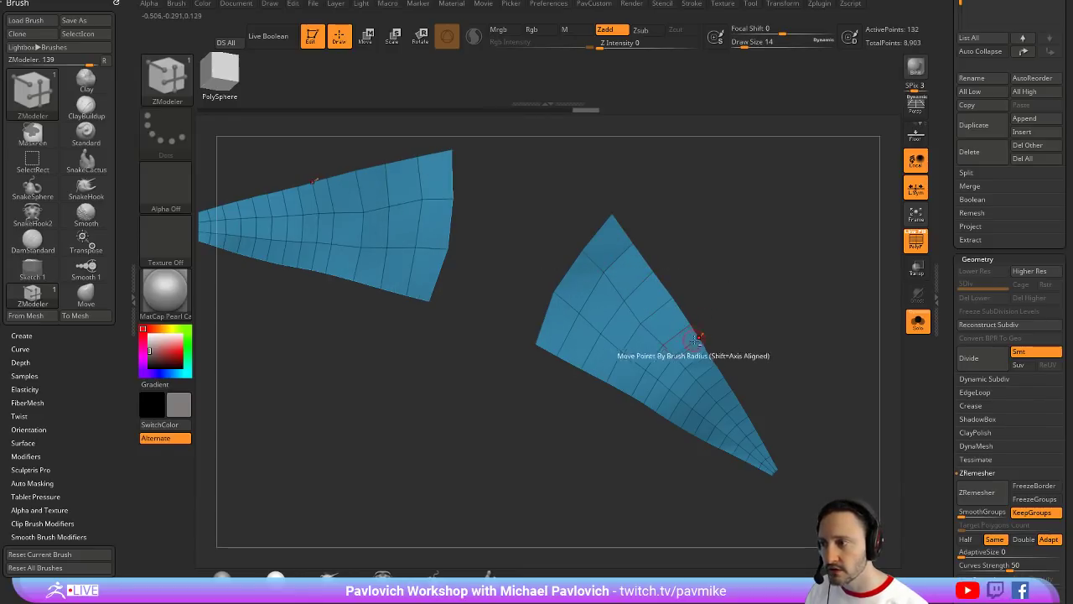
Delete surplus edge loops toward the narrow ends of the wing membranes and show the body again
{"action": "left_click", "coordinate": [696, 340], "text": "alt"}
{"action": "left_click", "coordinate": [719, 394], "text": "alt"}
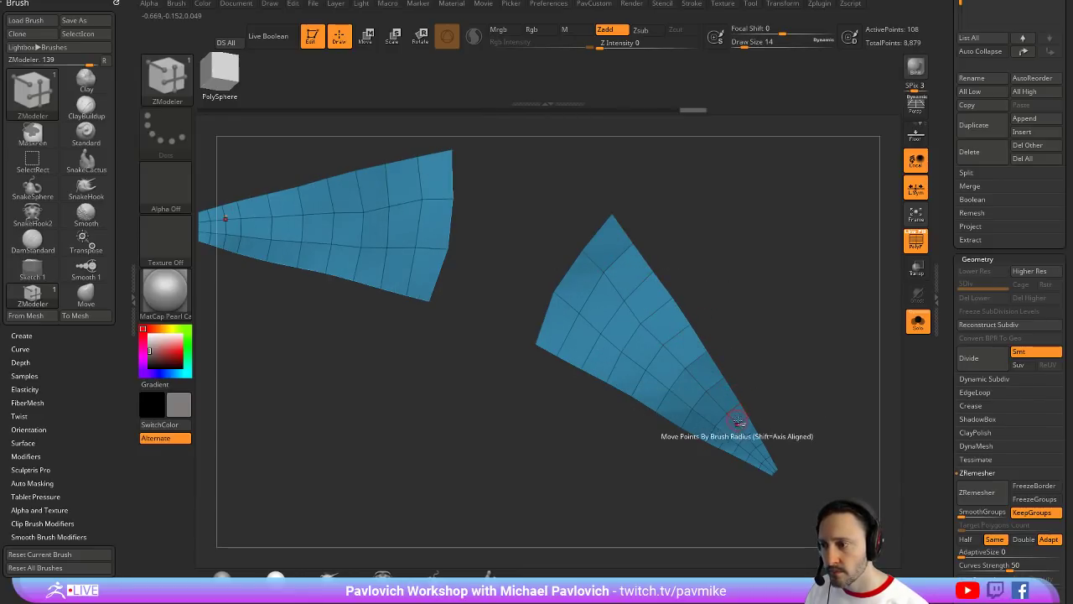
{"action": "left_click", "coordinate": [740, 424], "text": "alt"}
{"action": "left_click", "coordinate": [758, 446], "text": "alt"}
{"action": "left_click_drag", "start_coordinate": [881, 397], "coordinate": [784, 404]}
{"action": "left_click_drag", "start_coordinate": [818, 335], "coordinate": [790, 342], "text": "alt"}
{"action": "left_click", "coordinate": [917, 322]}
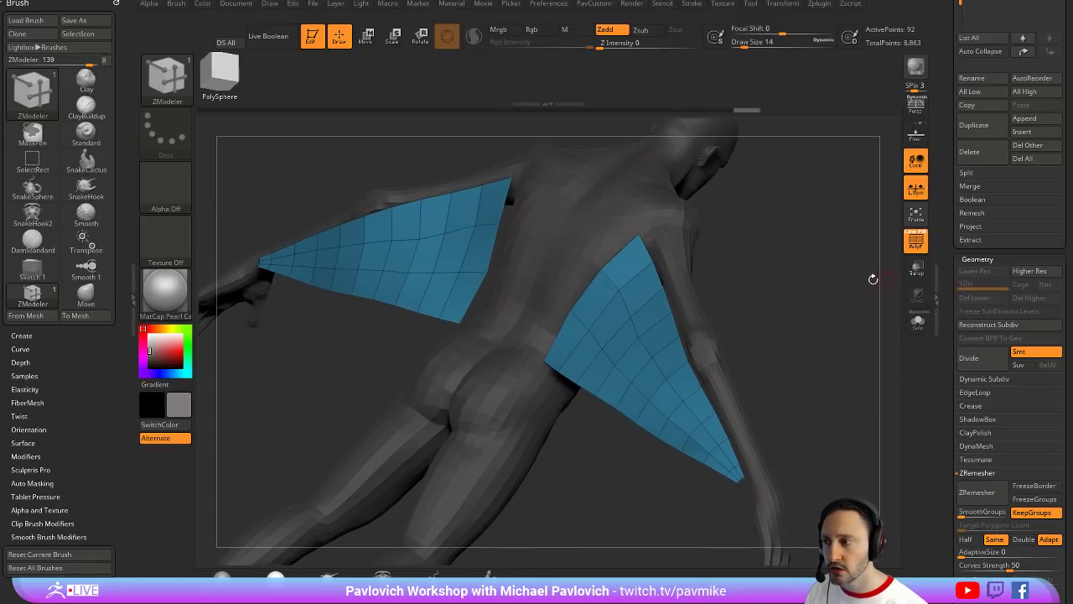
Thicken both wing membranes by extruding them with QMesh on Polygroup All
{"action": "left_click_drag", "start_coordinate": [873, 280], "coordinate": [797, 303]}
{"action": "key", "text": "space"}
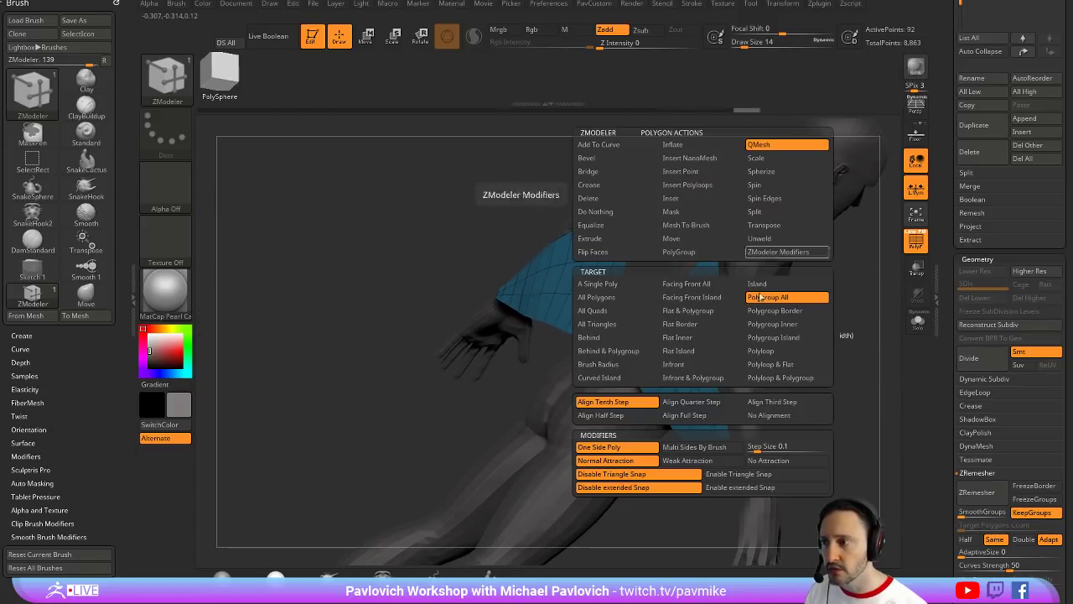
{"action": "left_click_drag", "start_coordinate": [707, 316], "coordinate": [724, 331]}
Turn off double-sided display for the thickened membranes and flip their normals
{"action": "left_click_drag", "start_coordinate": [951, 388], "coordinate": [943, 238]}
{"action": "key", "text": "shift"}
{"action": "left_click_drag", "start_coordinate": [884, 300], "coordinate": [857, 321]}
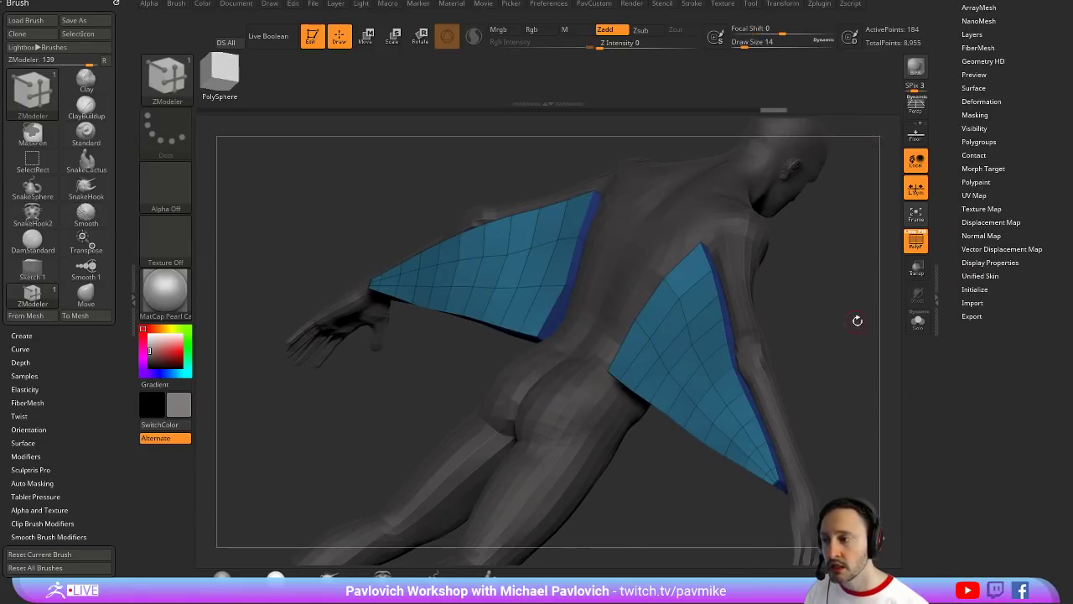
{"action": "key", "text": "shift"}
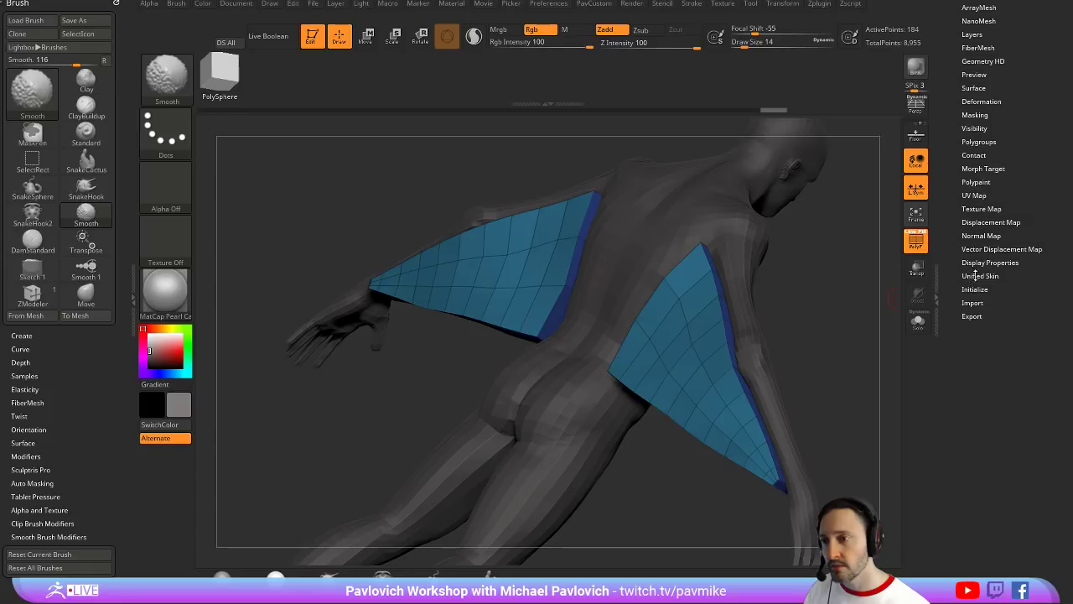
{"action": "left_click", "coordinate": [982, 263]}
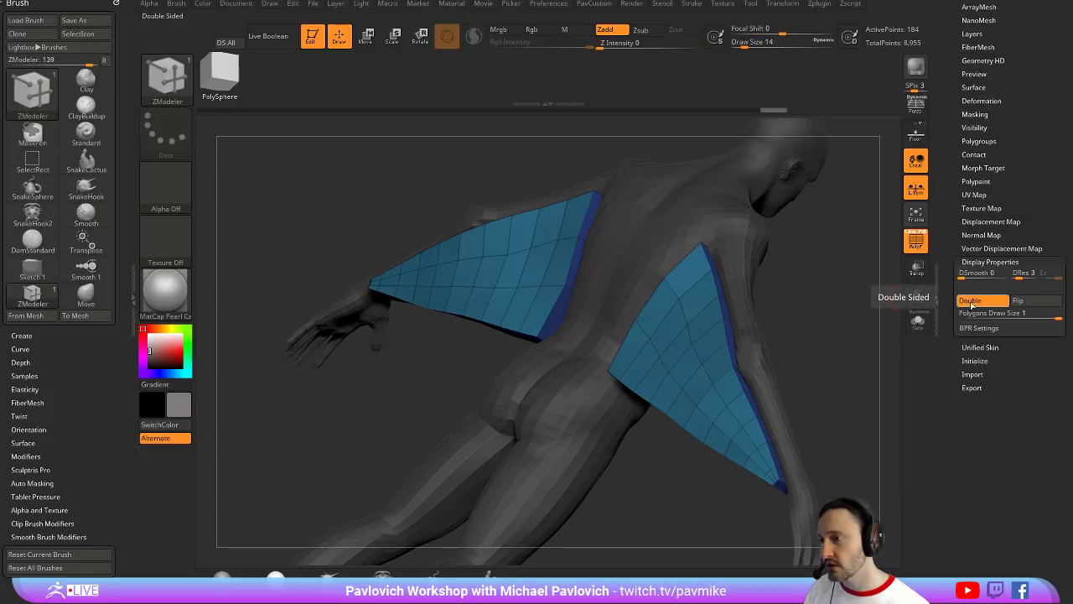
{"action": "key", "text": "space"}
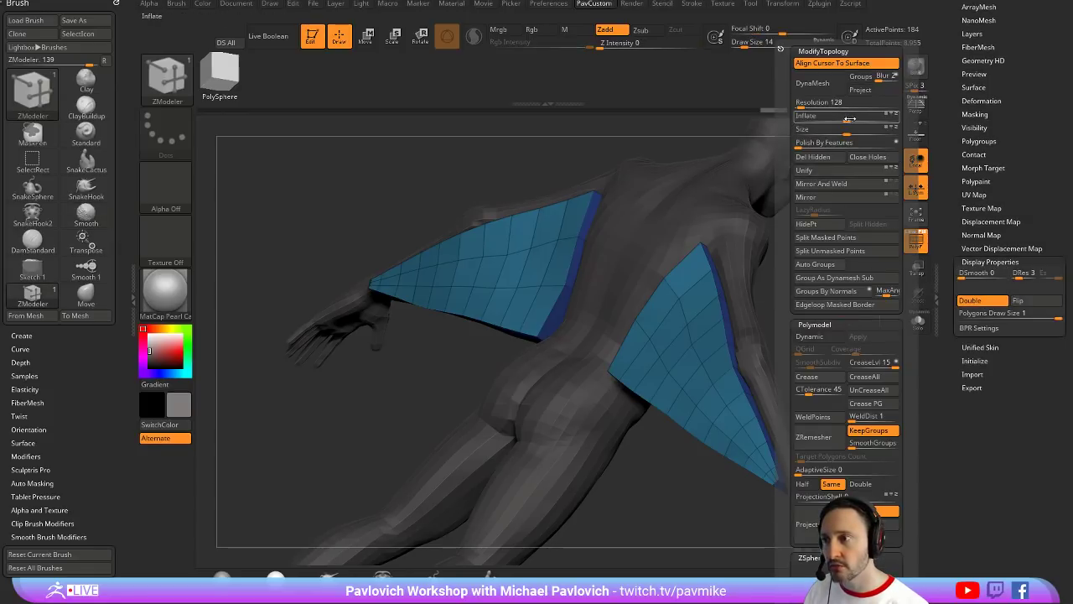
{"action": "left_click_drag", "start_coordinate": [843, 117], "coordinate": [861, 120]}
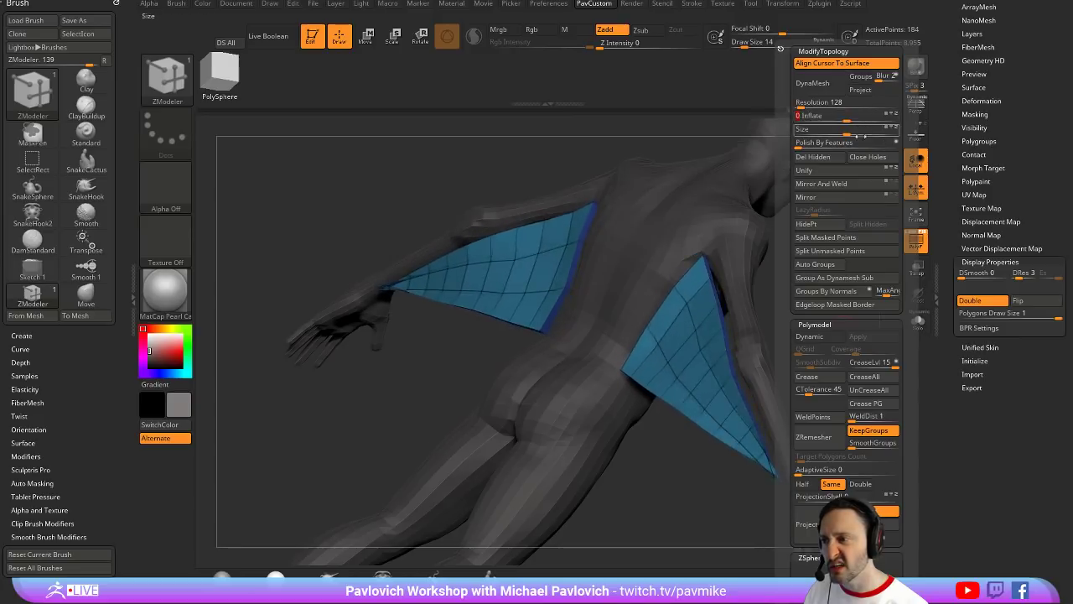
{"action": "left_click", "coordinate": [969, 300]}
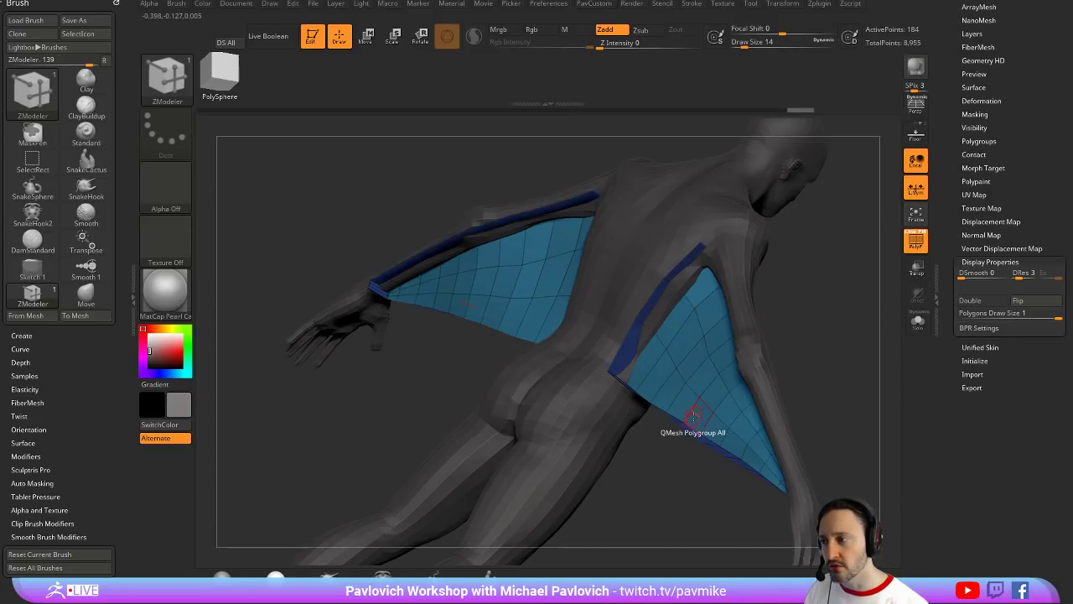
{"action": "left_click", "coordinate": [1017, 300]}
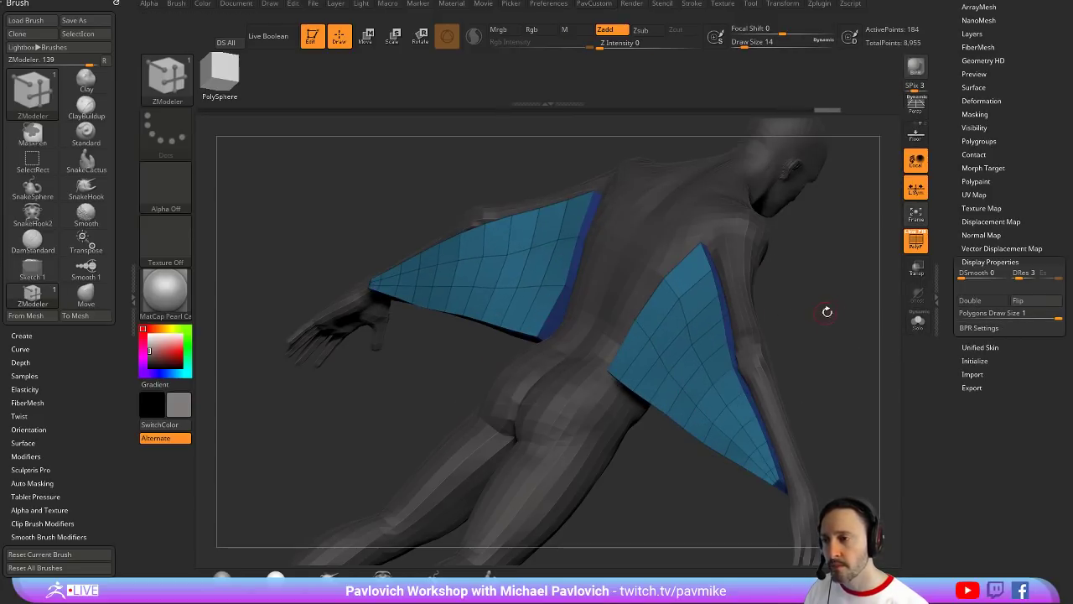
Try inflating the thickened wing membranes by 30 and undo it
{"action": "left_click_drag", "start_coordinate": [826, 312], "coordinate": [814, 313]}
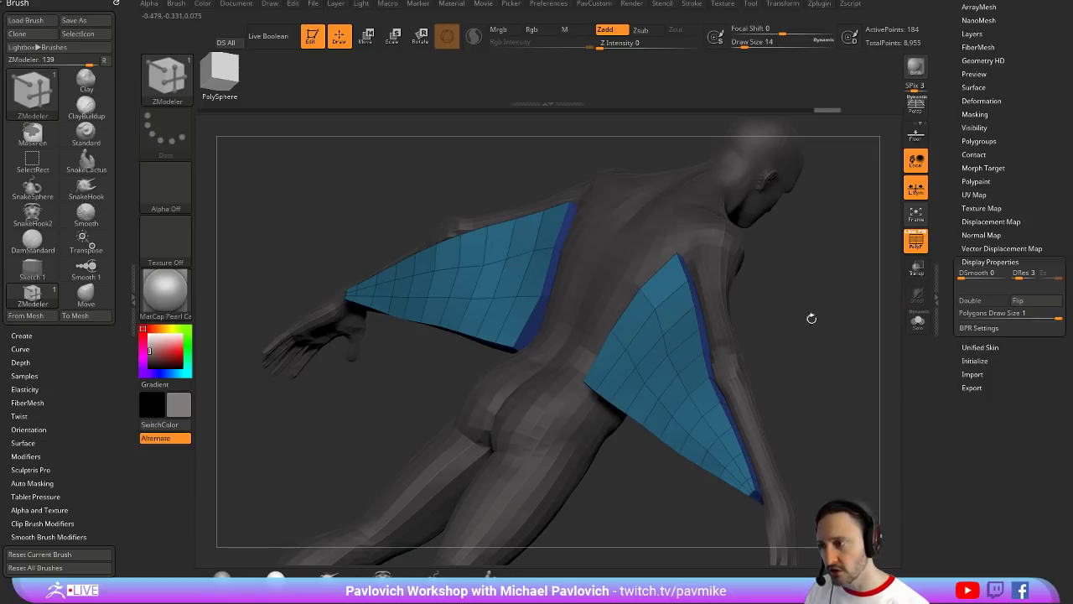
{"action": "key", "text": "2"}
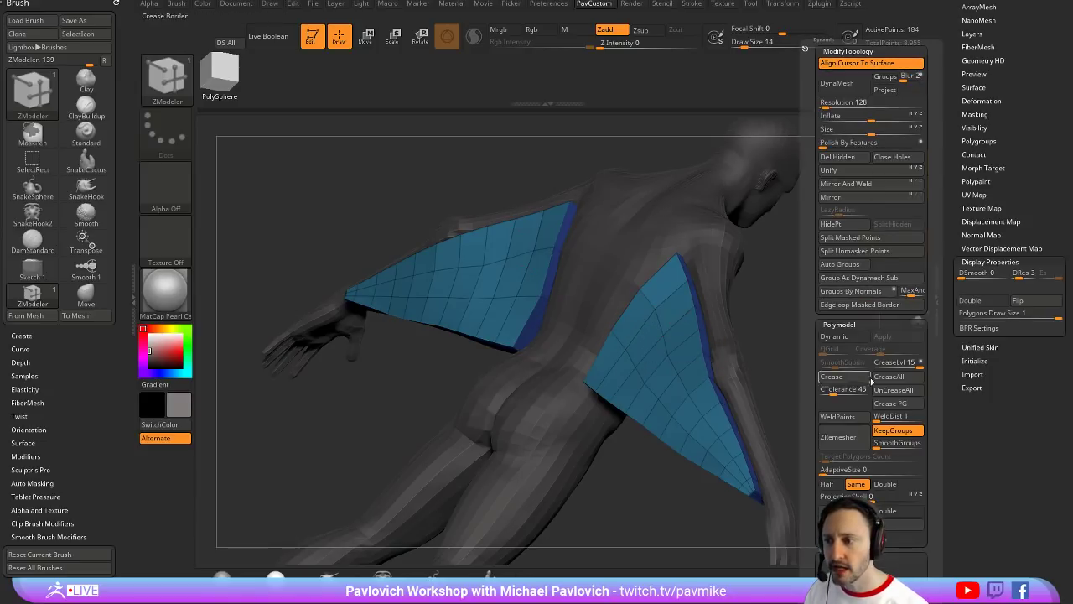
{"action": "left_click_drag", "start_coordinate": [871, 119], "coordinate": [876, 118]}
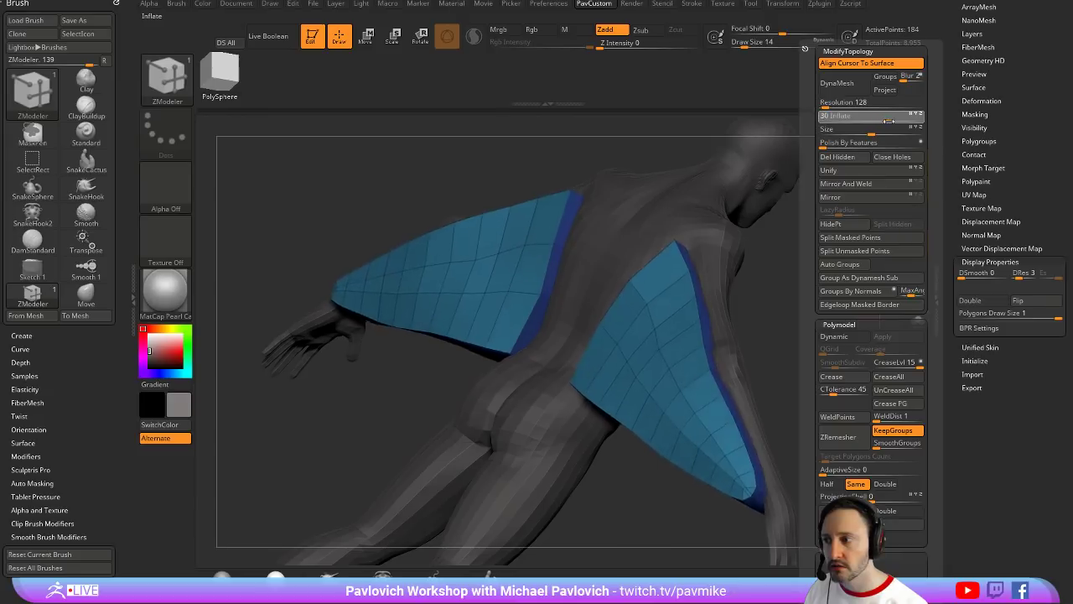
{"action": "key", "text": "ctrl+z"}
Reshape the wing membranes with the Move brush so that they fit along the arms and the sides of the torso
{"action": "left_click_drag", "start_coordinate": [789, 297], "coordinate": [817, 315]}
{"action": "key", "text": "s"}
{"action": "left_click", "coordinate": [817, 315]}
{"action": "key", "text": "s"}
{"action": "left_click", "coordinate": [800, 311]}
{"action": "key", "text": "b"}
{"action": "key", "text": "m"}
{"action": "key", "text": "v"}
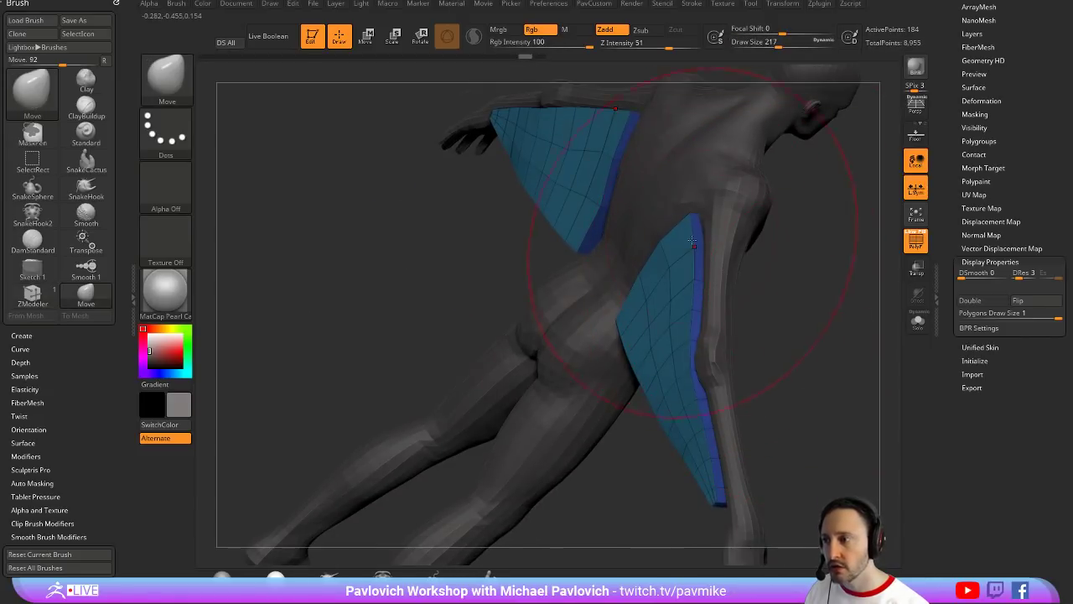
{"action": "left_click_drag", "start_coordinate": [695, 240], "coordinate": [706, 237]}
{"action": "left_click_drag", "start_coordinate": [726, 498], "coordinate": [752, 517]}
{"action": "left_click_drag", "start_coordinate": [703, 377], "coordinate": [796, 322]}
{"action": "left_click_drag", "start_coordinate": [598, 370], "coordinate": [617, 392]}
{"action": "left_click_drag", "start_coordinate": [664, 448], "coordinate": [708, 512]}
{"action": "left_click_drag", "start_coordinate": [534, 246], "coordinate": [551, 243]}
{"action": "mouse_move", "coordinate": [767, 268]}
{"action": "left_mouse_down", "text": "alt"}
{"action": "mouse_move", "coordinate": [783, 182]}
{"action": "mouse_move", "coordinate": [670, 197]}
{"action": "mouse_move", "coordinate": [744, 215]}
{"action": "mouse_move", "coordinate": [728, 209]}
{"action": "left_mouse_up", "text": "alt"}
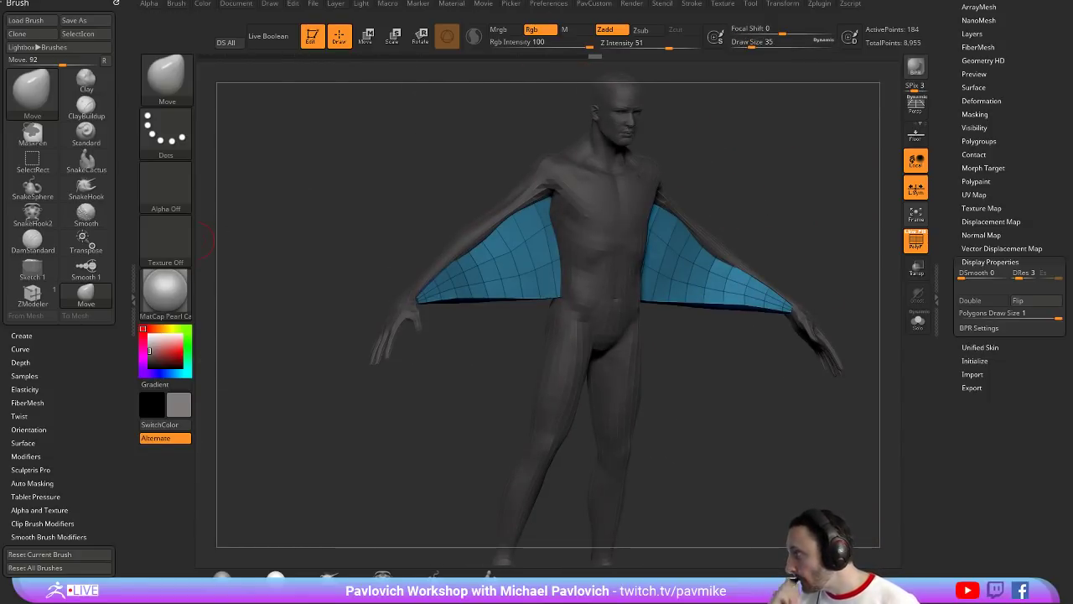
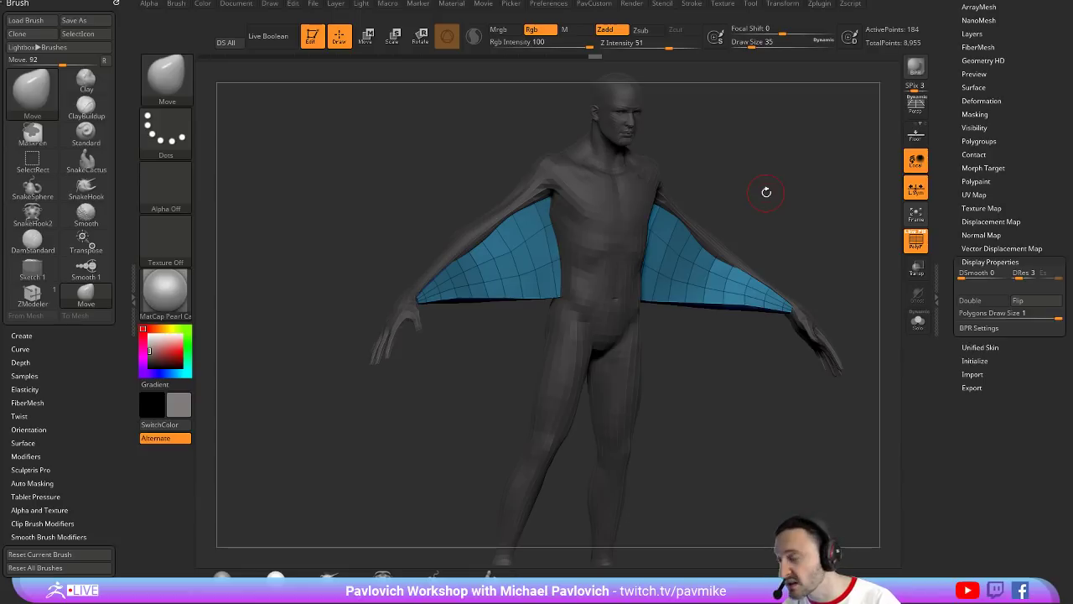
Inspect the figure with its membranes and show the Displacement Map settings
{"action": "left_click_drag", "start_coordinate": [766, 192], "coordinate": [743, 186]}
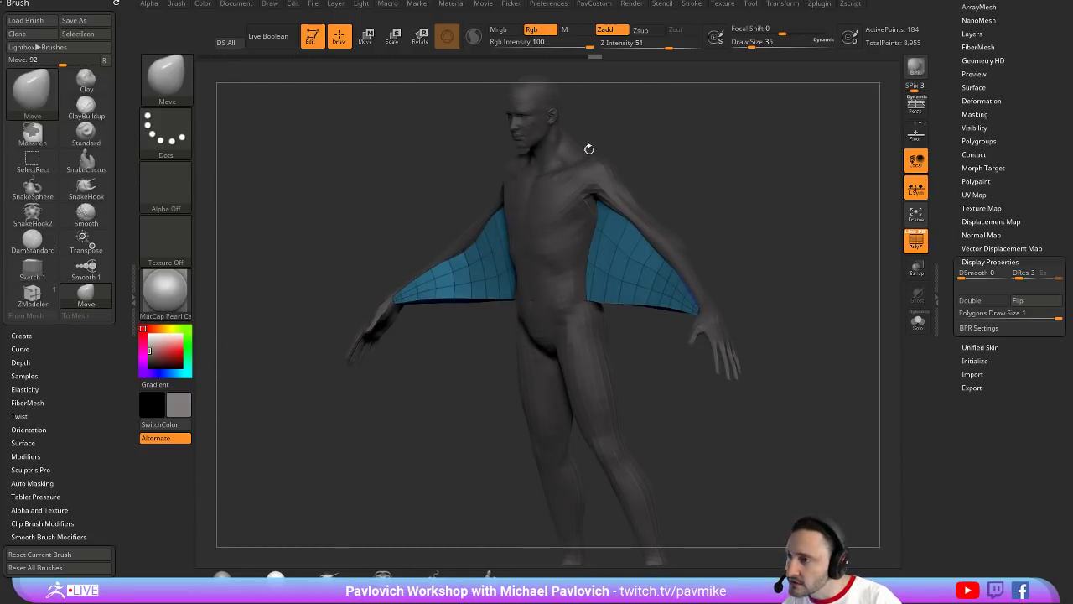
{"action": "left_click_drag", "start_coordinate": [589, 146], "coordinate": [737, 209]}
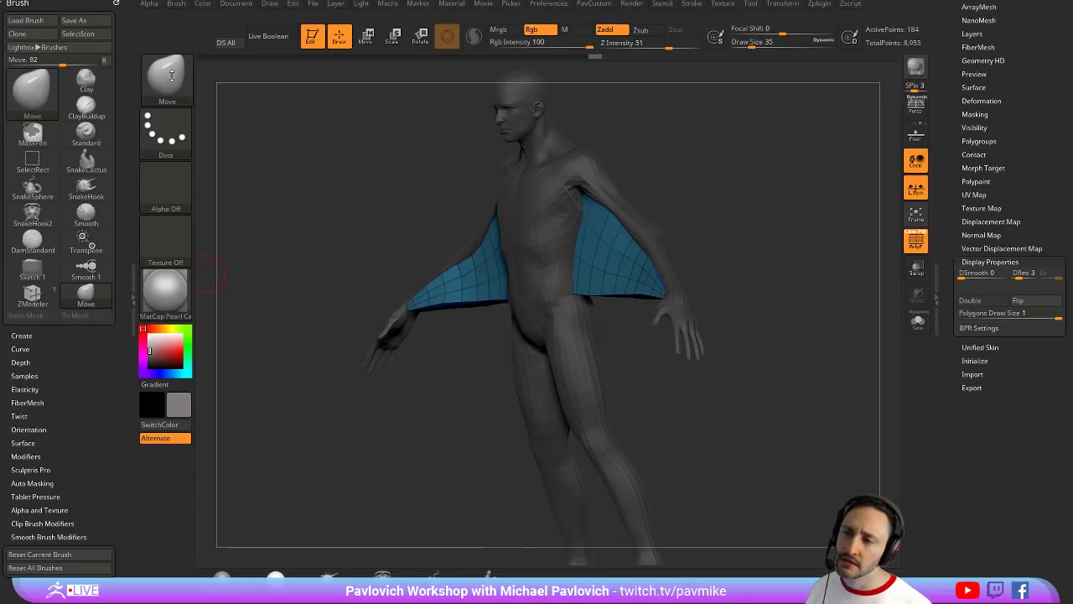
{"action": "left_click_drag", "start_coordinate": [762, 177], "coordinate": [762, 219]}
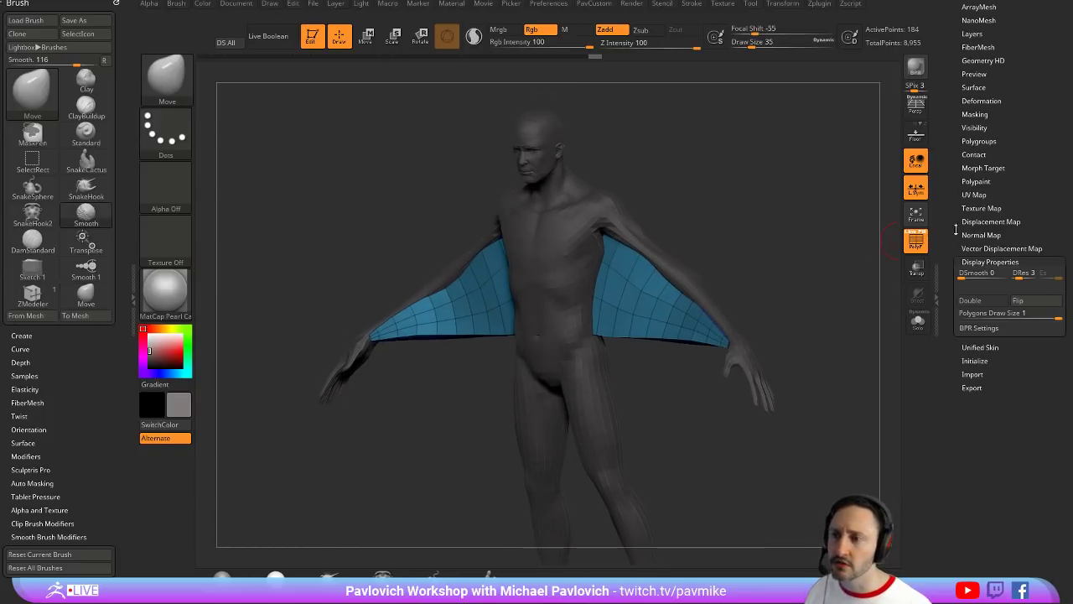
{"action": "left_click", "coordinate": [975, 222]}
{"action": "left_click_drag", "start_coordinate": [951, 235], "coordinate": [950, 225]}
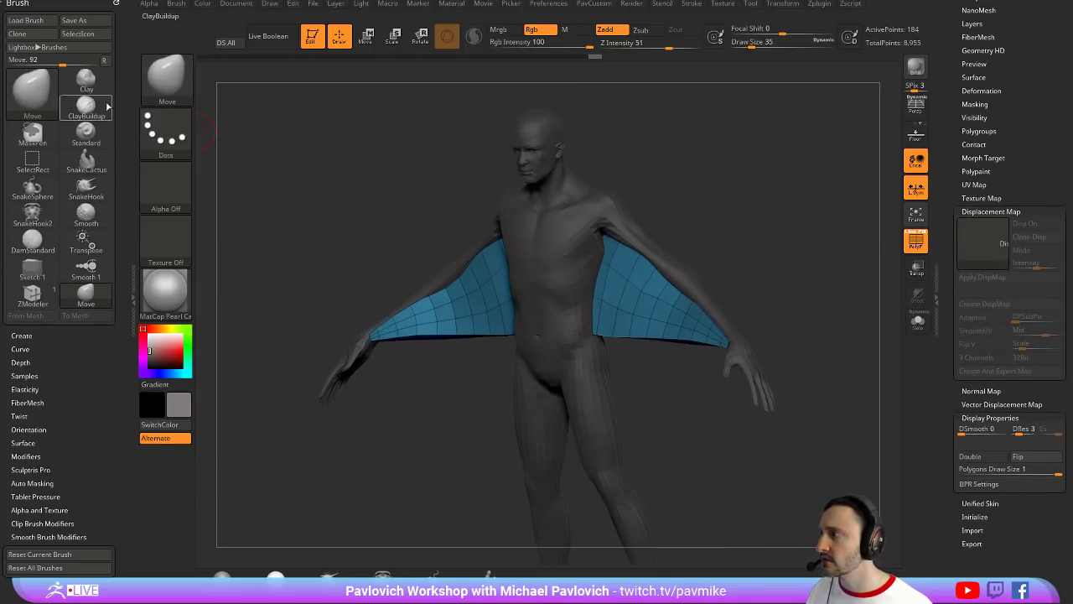
Dock the Zplugin palette in the tray and show the Multi Map Exporter's export options
{"action": "left_click", "coordinate": [818, 5]}
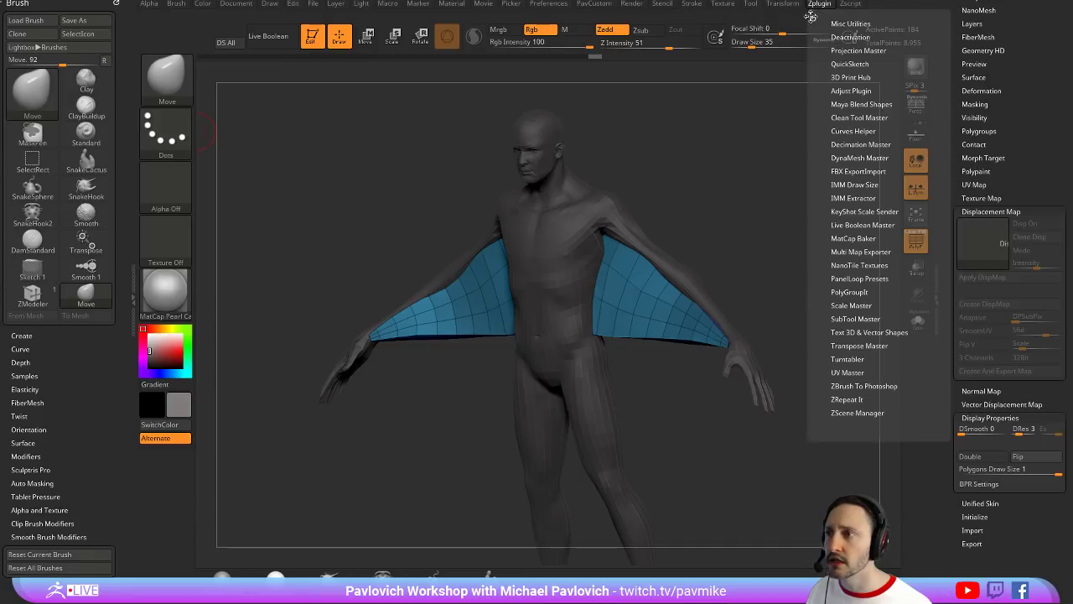
{"action": "mouse_move", "coordinate": [810, 15]}
{"action": "left_mouse_down"}
{"action": "mouse_move", "coordinate": [277, 68]}
{"action": "mouse_move", "coordinate": [35, 59]}
{"action": "left_mouse_up"}
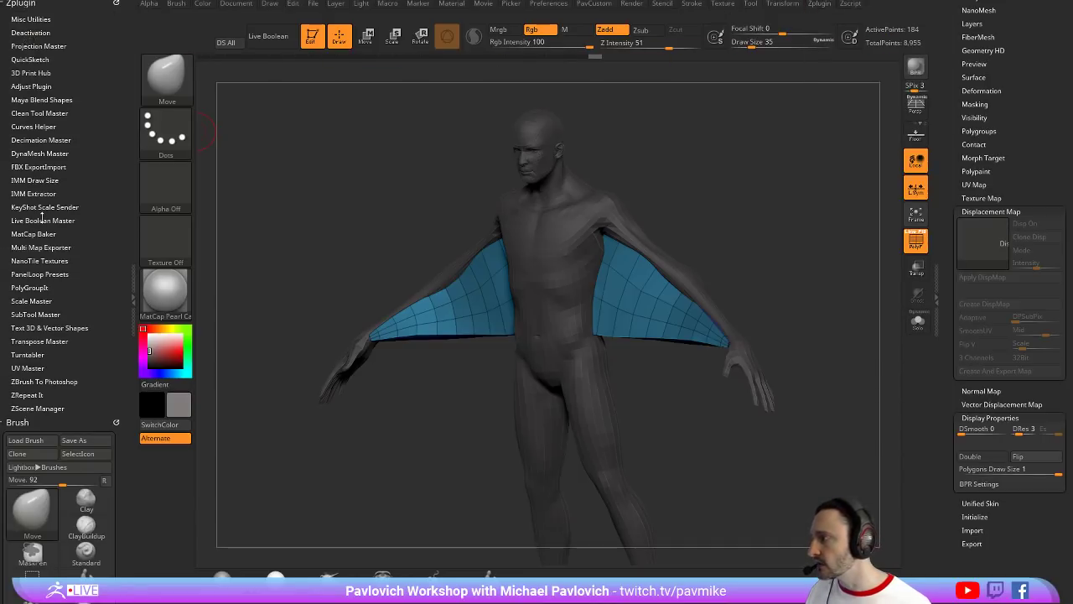
{"action": "left_click", "coordinate": [41, 247]}
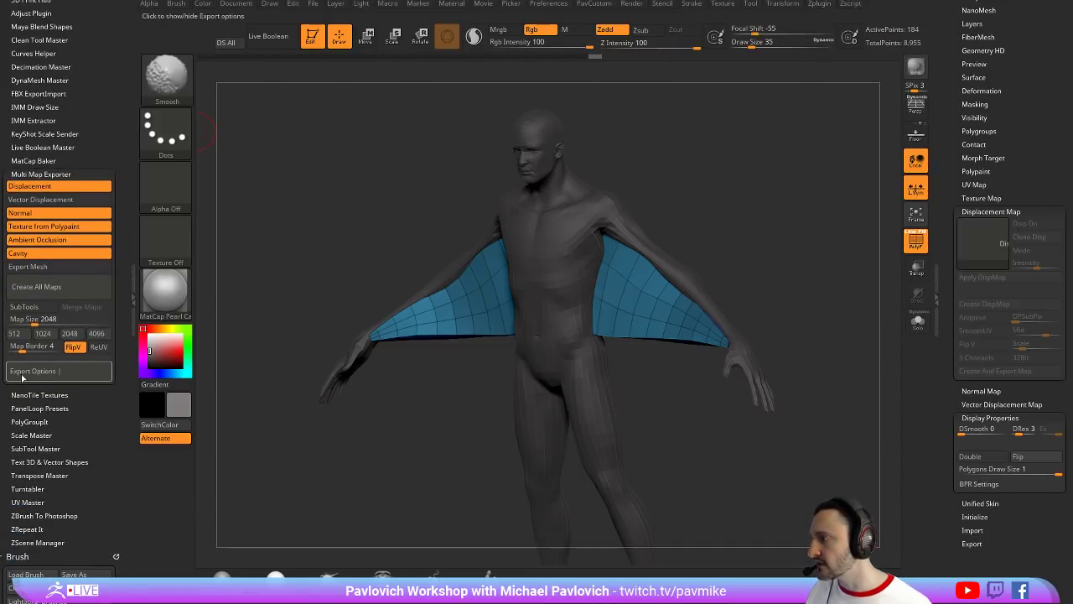
{"action": "left_click", "coordinate": [20, 370]}
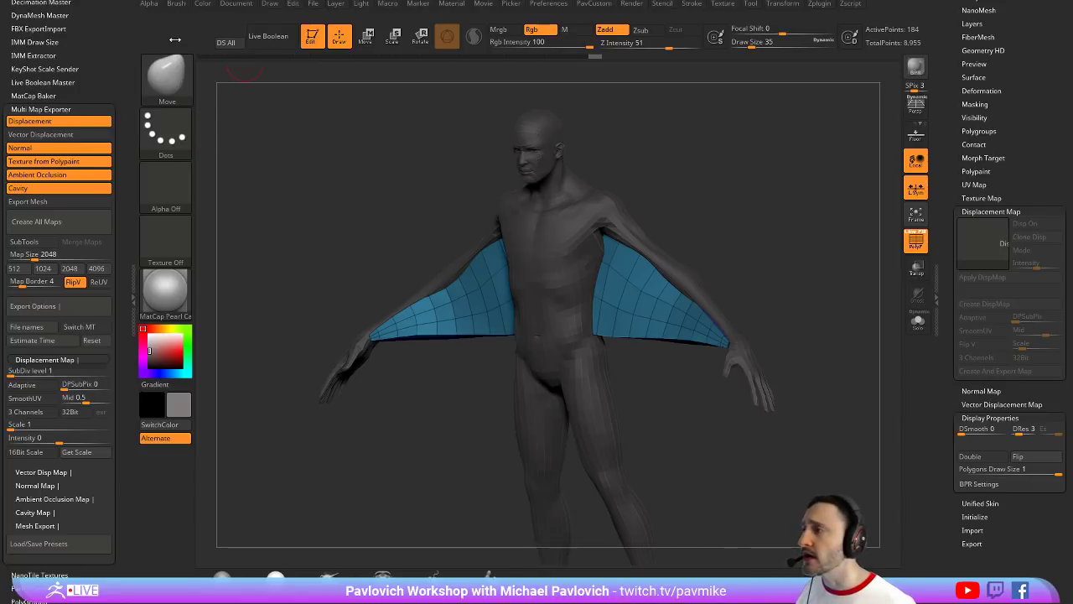
Draw a Cylinder3D primitive on a cleared canvas and convert it to a PolyMesh3D
{"action": "left_click", "coordinate": [311, 39]}
{"action": "key", "text": "ctrl+n"}
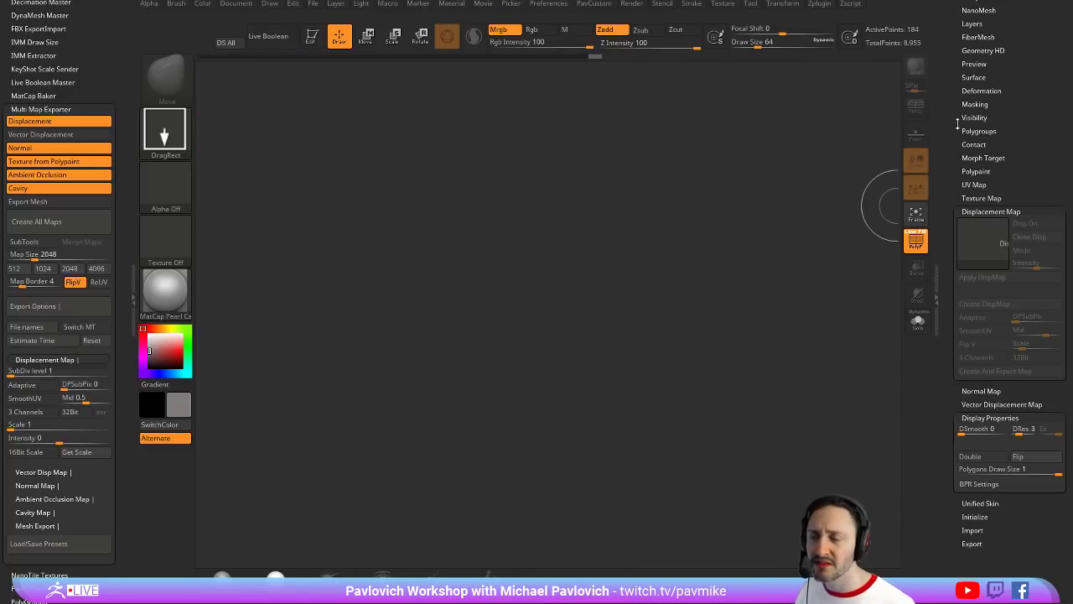
{"action": "left_click_drag", "start_coordinate": [958, 124], "coordinate": [985, 346]}
{"action": "left_click", "coordinate": [1036, 121]}
{"action": "left_click_drag", "start_coordinate": [540, 317], "coordinate": [667, 436]}
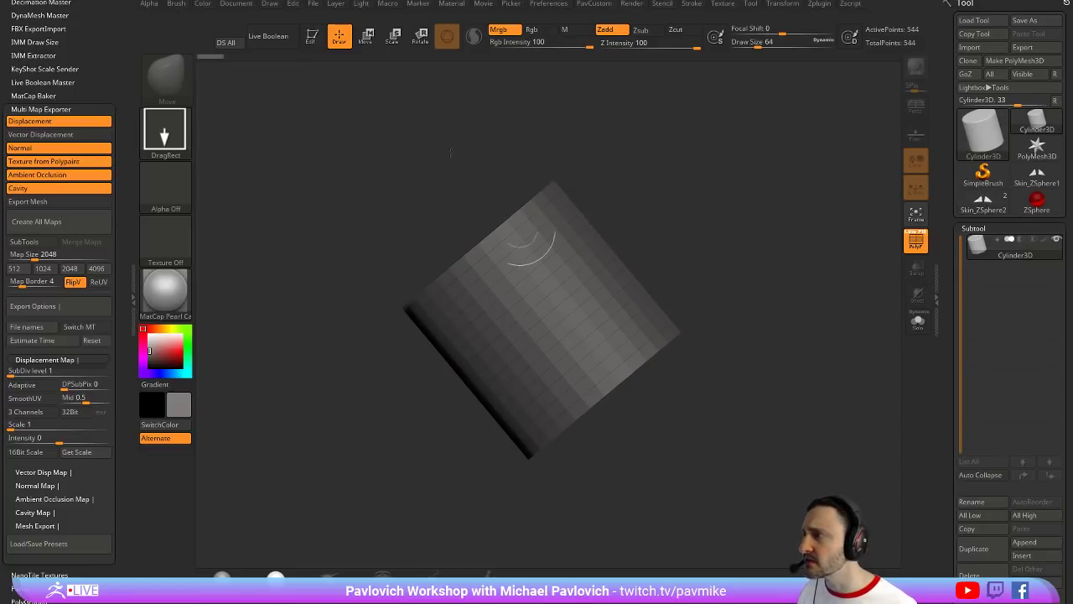
{"action": "left_click", "coordinate": [311, 36]}
{"action": "left_click", "coordinate": [1021, 63]}
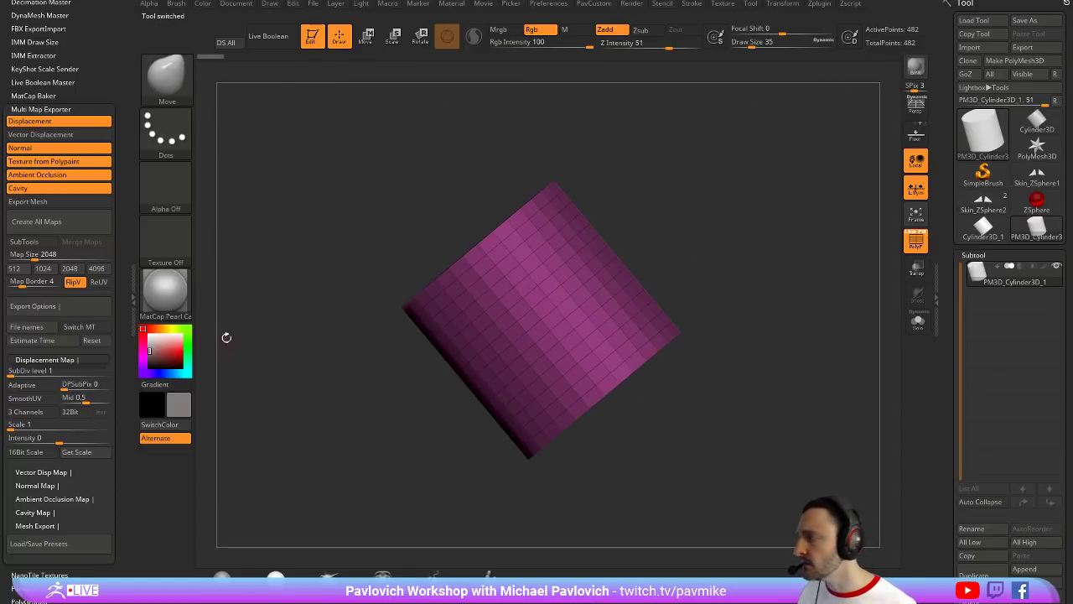
Collapse the Multi Map Exporter settings and bring the brush settings back into view
{"action": "key", "text": "shift"}
{"action": "scroll", "coordinate": [39, 101], "scroll_direction": "down", "scroll_amount": 10}
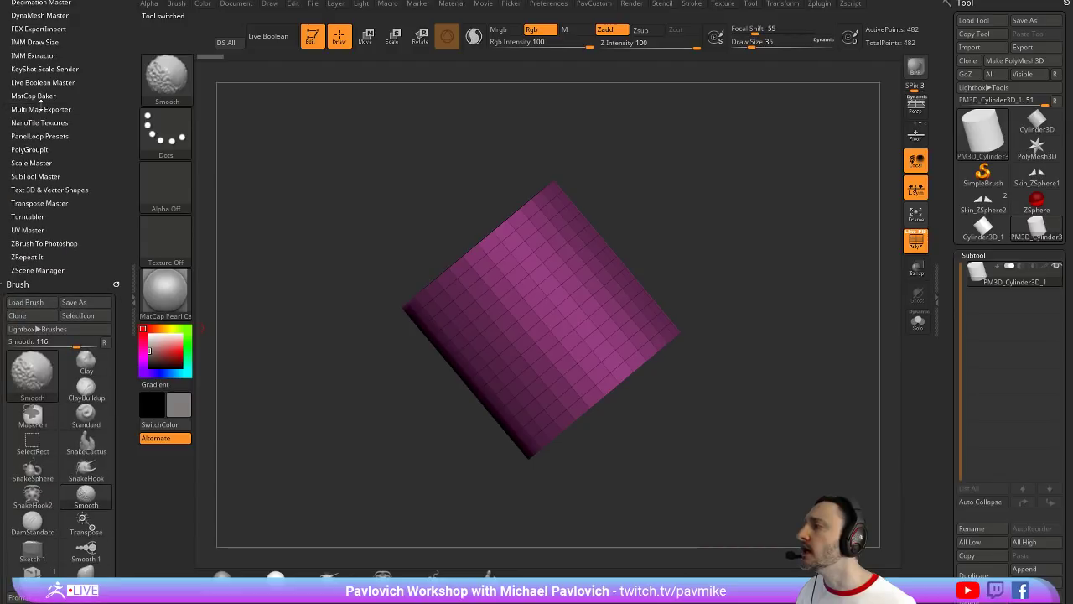
{"action": "left_click_drag", "start_coordinate": [107, 150], "coordinate": [105, 162]}
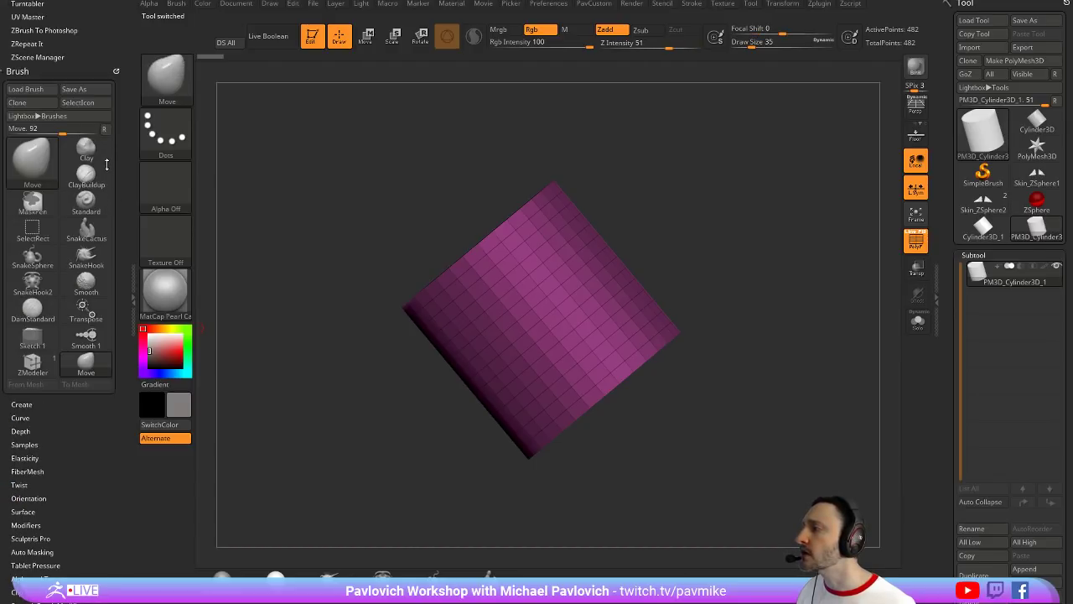
{"action": "left_click_drag", "start_coordinate": [94, 67], "coordinate": [94, 20]}
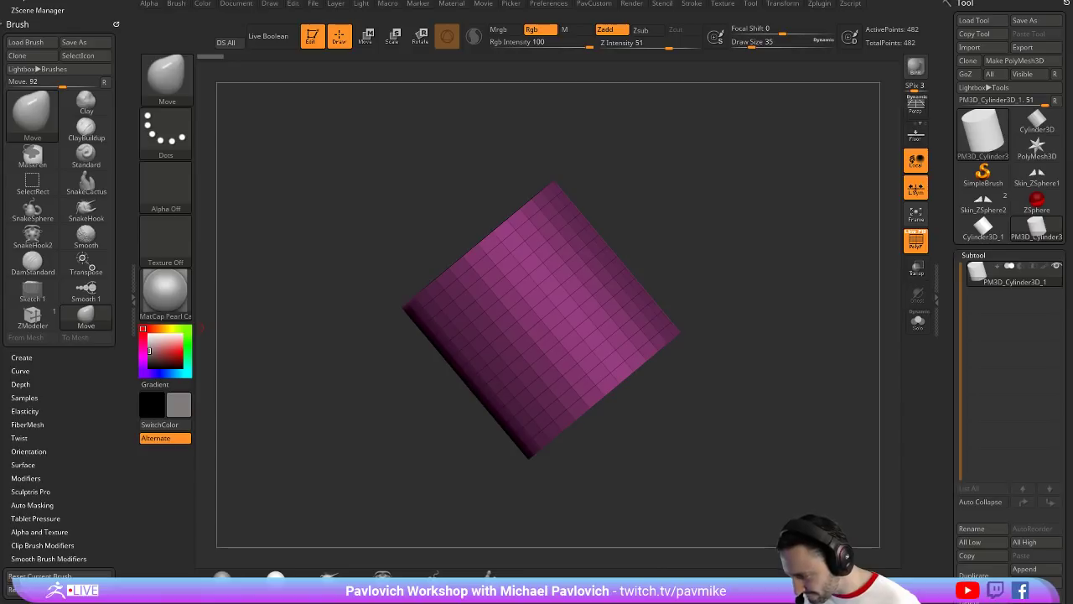
Switch to the browser, look through the YouTube channel's created playlists, and return to ZBrush
{"action": "key", "text": "alt+Tab"}
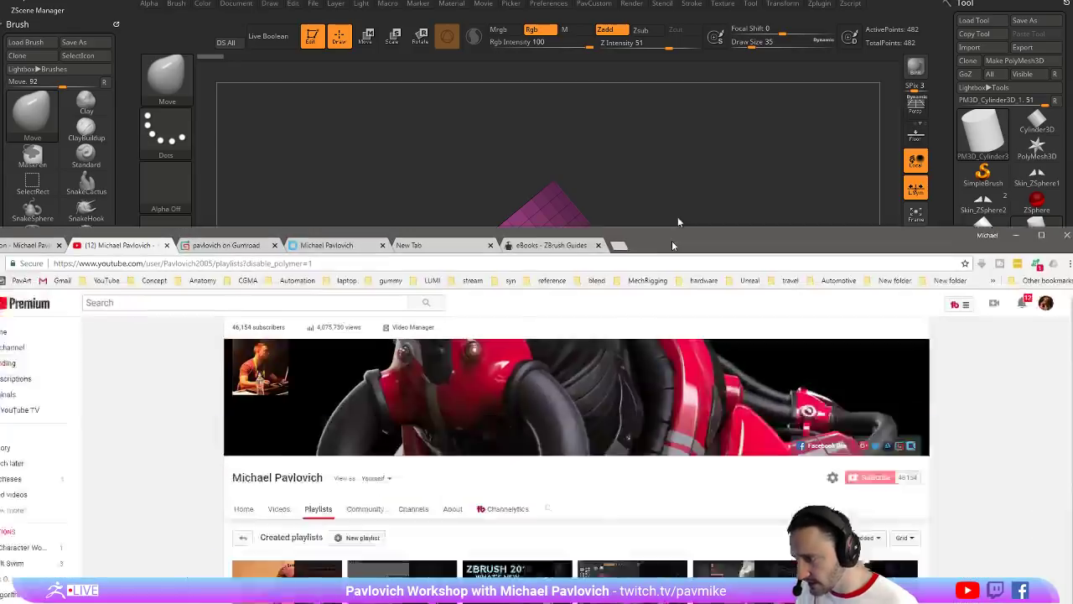
{"action": "scroll", "coordinate": [609, 382], "scroll_direction": "down", "scroll_amount": 2}
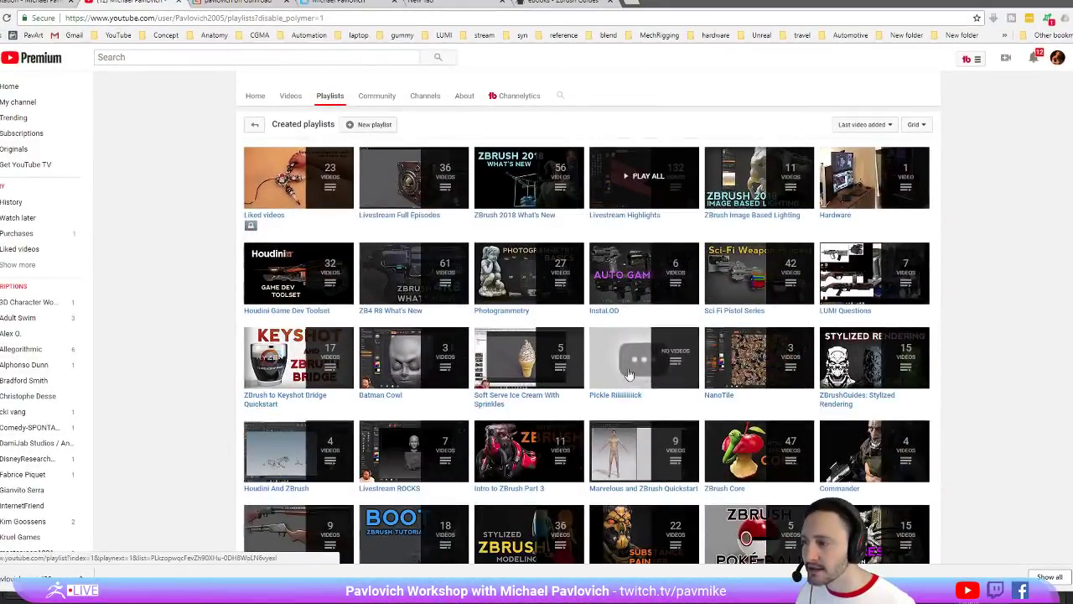
{"action": "key", "text": "alt+Tab"}
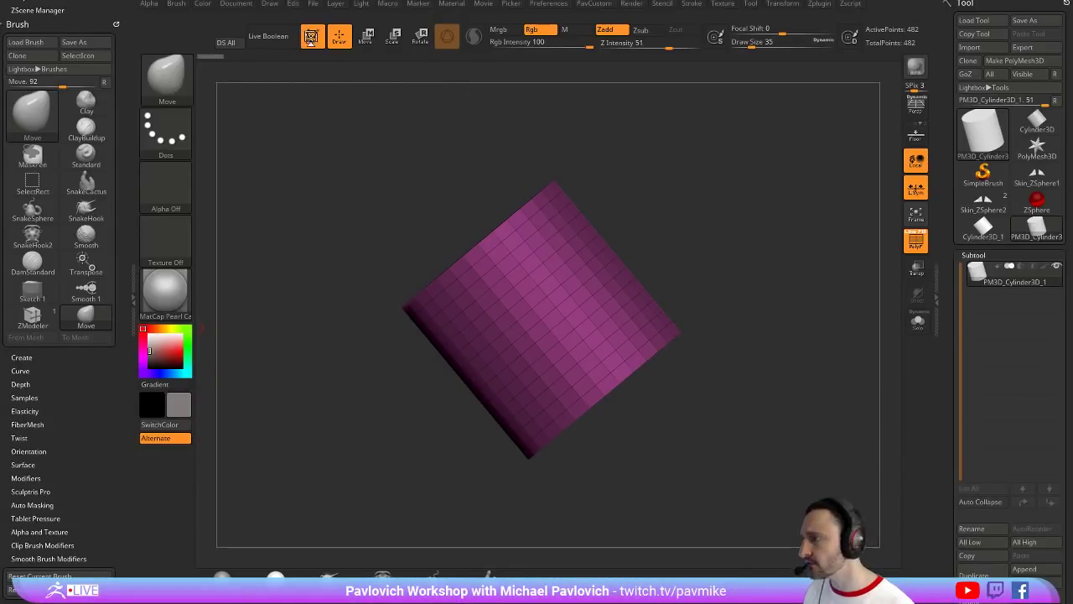
Draw a Plane3D primitive on a cleared canvas, convert it to a PolyMesh3D and make it white
{"action": "left_click", "coordinate": [311, 36]}
{"action": "key", "text": "ctrl+n"}
{"action": "left_click", "coordinate": [992, 141]}
{"action": "left_click", "coordinate": [984, 173]}
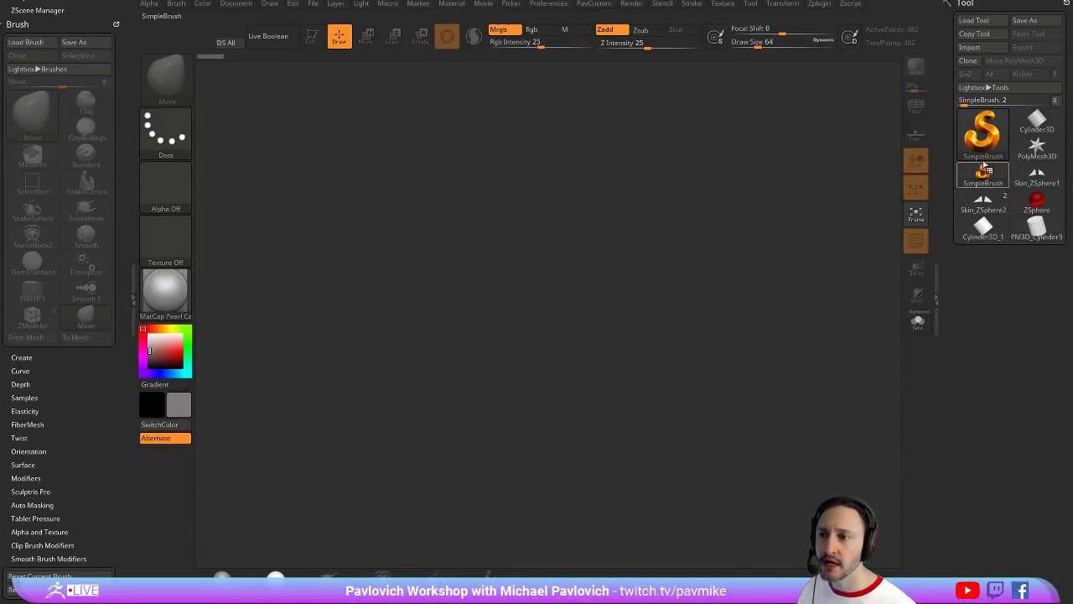
{"action": "left_click", "coordinate": [992, 140]}
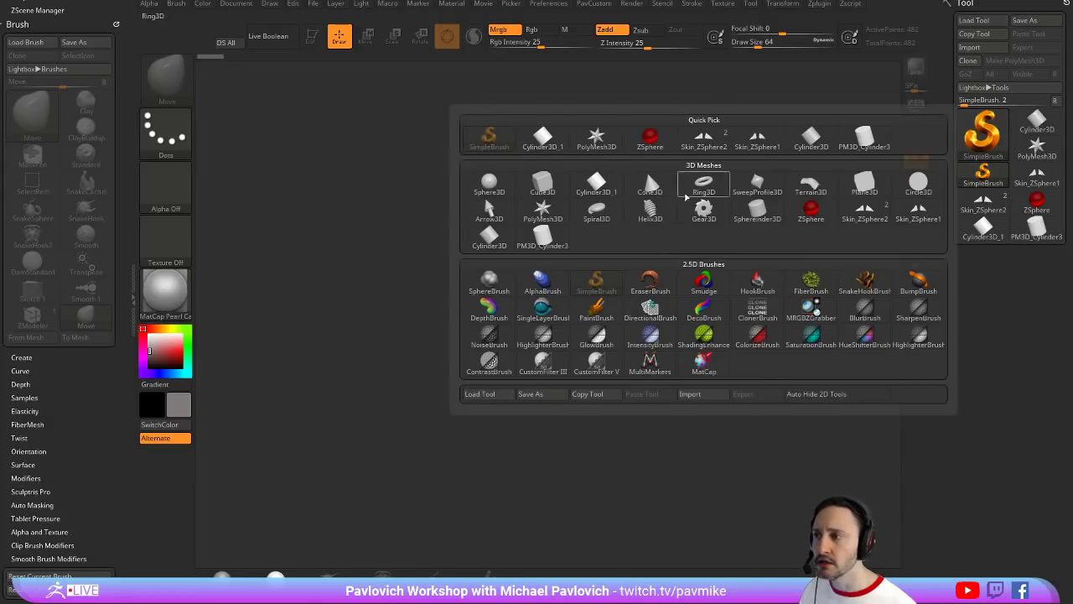
{"action": "left_click", "coordinate": [858, 184]}
{"action": "left_click_drag", "start_coordinate": [475, 335], "coordinate": [444, 259]}
{"action": "left_click", "coordinate": [316, 43]}
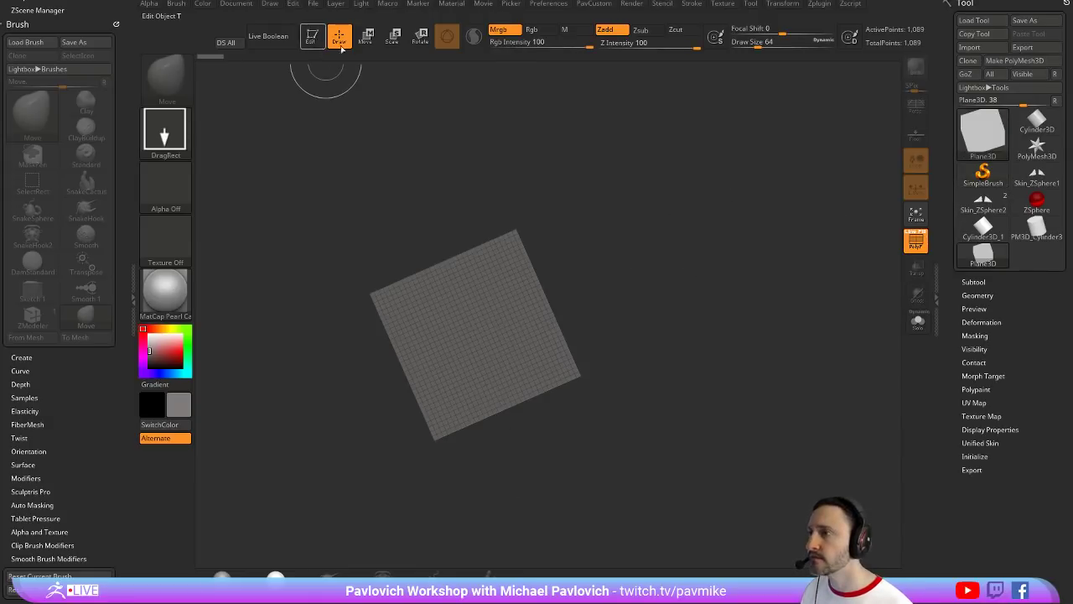
{"action": "left_click", "coordinate": [1015, 60]}
{"action": "left_click", "coordinate": [148, 333]}
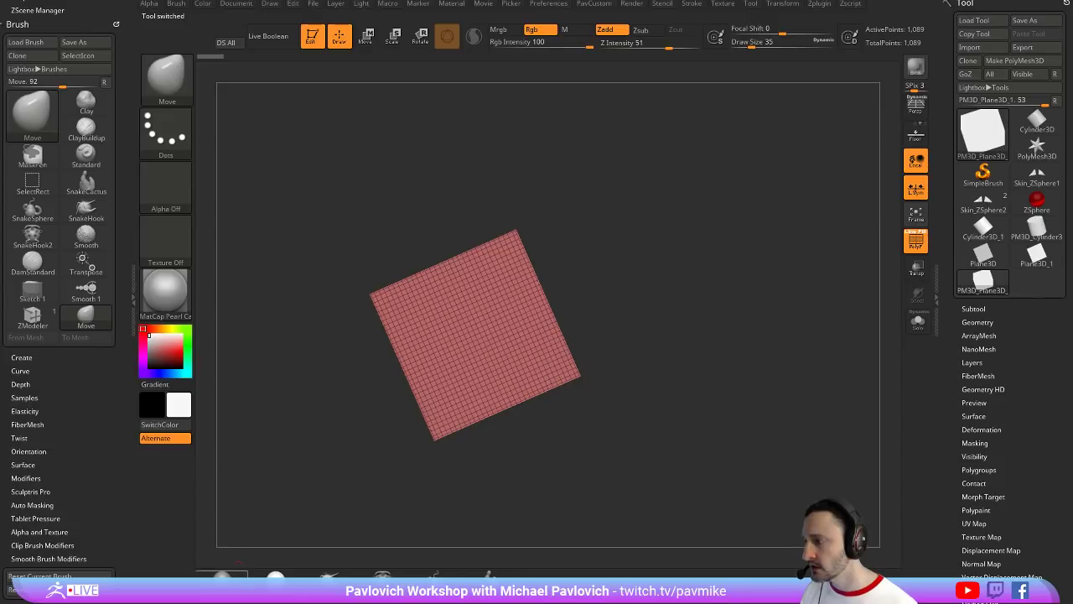
Face the plane straight on and subdivide it twice to subdivision level 3
{"action": "mouse_move", "coordinate": [622, 309]}
{"action": "left_mouse_down", "text": "shift"}
{"action": "mouse_move", "coordinate": [660, 263]}
{"action": "mouse_move", "coordinate": [686, 318]}
{"action": "left_mouse_up", "text": "shift"}
{"action": "left_click_drag", "start_coordinate": [665, 228], "coordinate": [682, 220], "text": "alt"}
{"action": "key", "text": "s"}
{"action": "left_click_drag", "start_coordinate": [731, 269], "coordinate": [736, 269]}
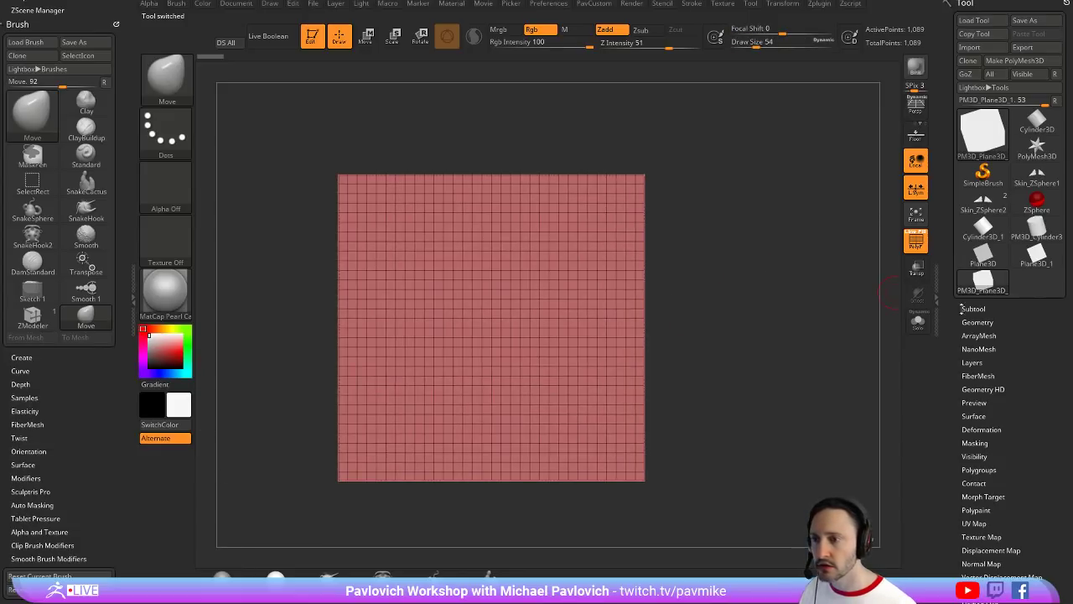
{"action": "left_click", "coordinate": [972, 322]}
{"action": "key", "text": "ctrl+d"}
{"action": "key", "text": "ctrl+d"}
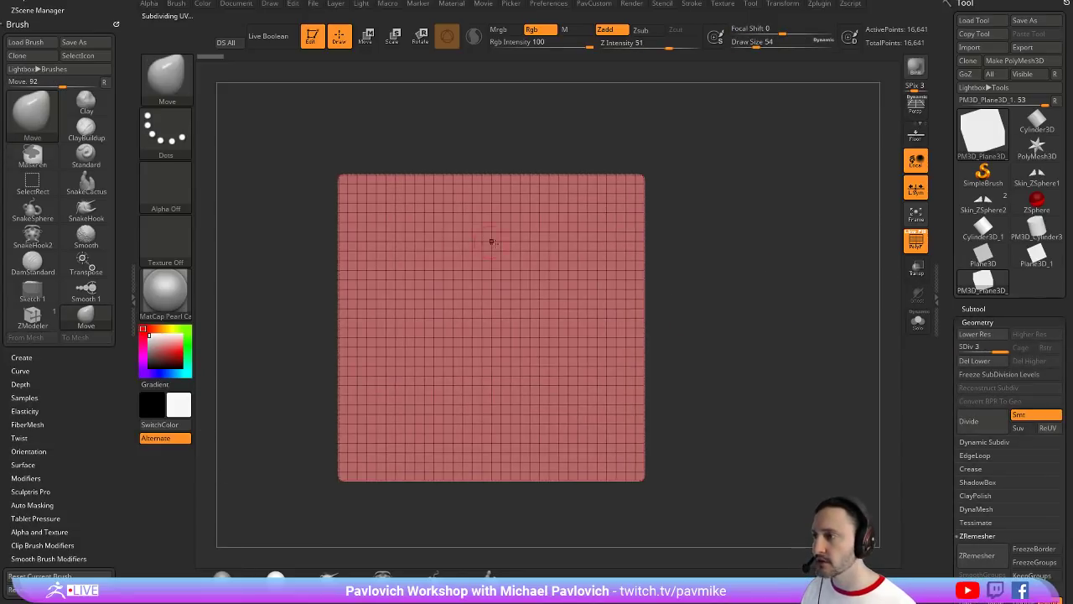
Paint a long, slightly curved feather-shaped mask down the middle of the plane and refine its outline
{"action": "key", "text": "s"}
{"action": "left_click_drag", "start_coordinate": [492, 243], "coordinate": [493, 243]}
{"action": "mouse_move", "coordinate": [484, 238]}
{"action": "left_mouse_down", "text": "ctrl"}
{"action": "mouse_move", "coordinate": [466, 388]}
{"action": "mouse_move", "coordinate": [503, 456]}
{"action": "mouse_move", "coordinate": [477, 407]}
{"action": "mouse_move", "coordinate": [484, 360]}
{"action": "mouse_move", "coordinate": [502, 438]}
{"action": "left_mouse_up", "text": "ctrl"}
{"action": "key", "text": "s"}
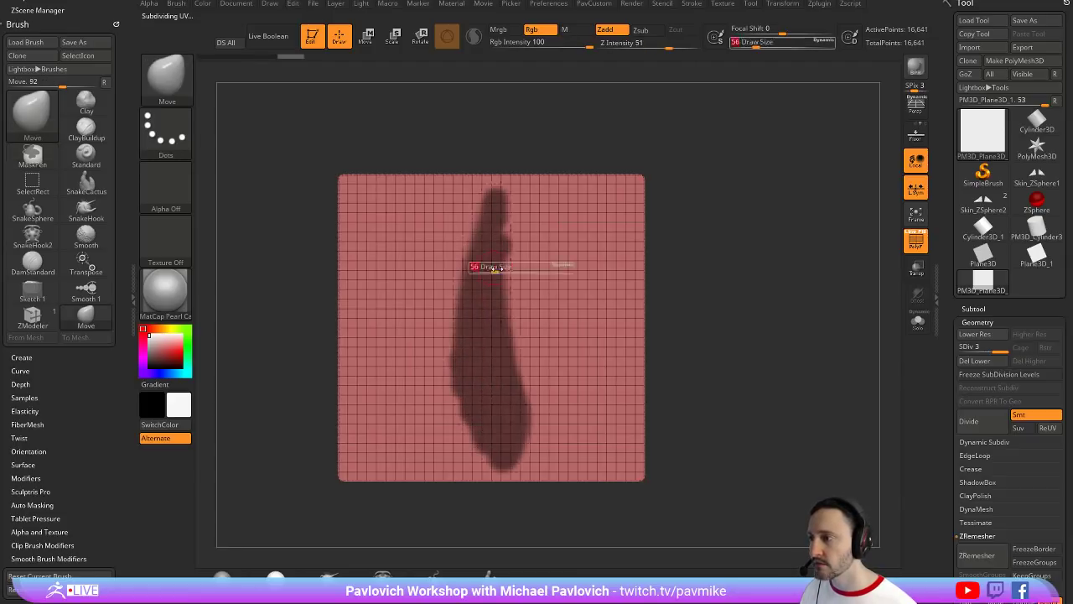
{"action": "left_click_drag", "start_coordinate": [493, 267], "coordinate": [489, 267]}
{"action": "left_click", "coordinate": [608, 231], "text": "ctrl+alt"}
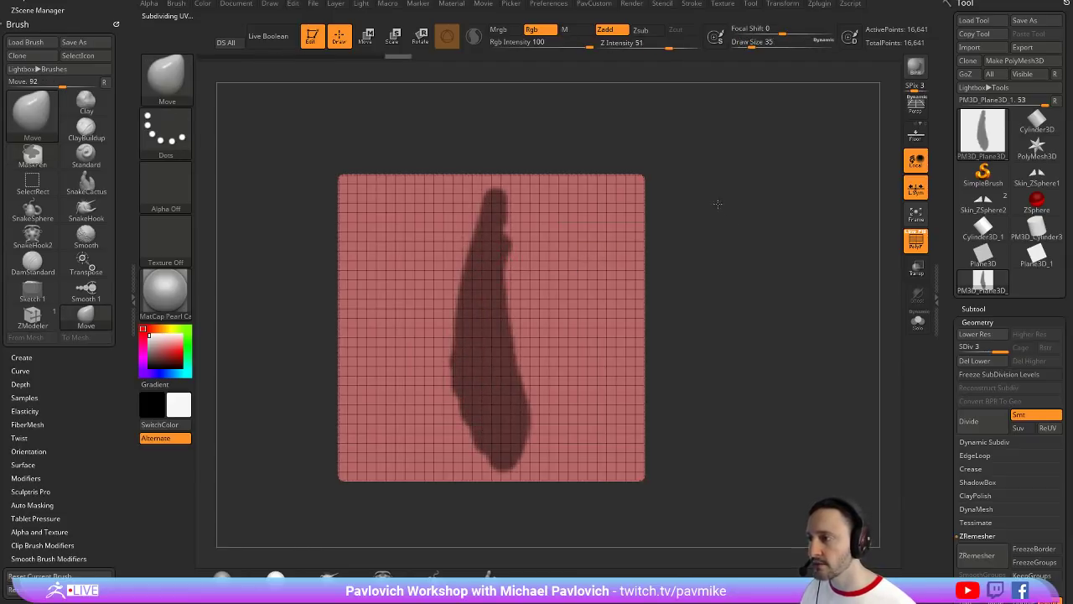
{"action": "left_click_drag", "start_coordinate": [717, 204], "coordinate": [712, 196], "text": "alt"}
{"action": "left_click_drag", "start_coordinate": [478, 178], "coordinate": [461, 216], "text": "ctrl+alt"}
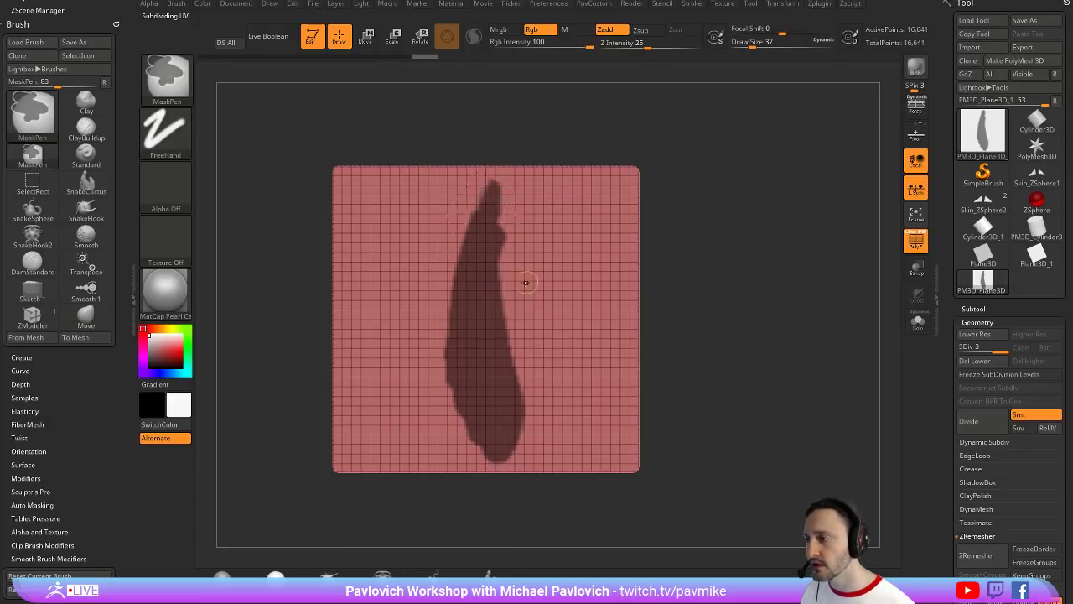
{"action": "key", "text": "s"}
{"action": "left_click_drag", "start_coordinate": [525, 282], "coordinate": [519, 282]}
Turn the masked feather shape into its own polygroup and isolate it
{"action": "key", "text": "ctrl+w"}
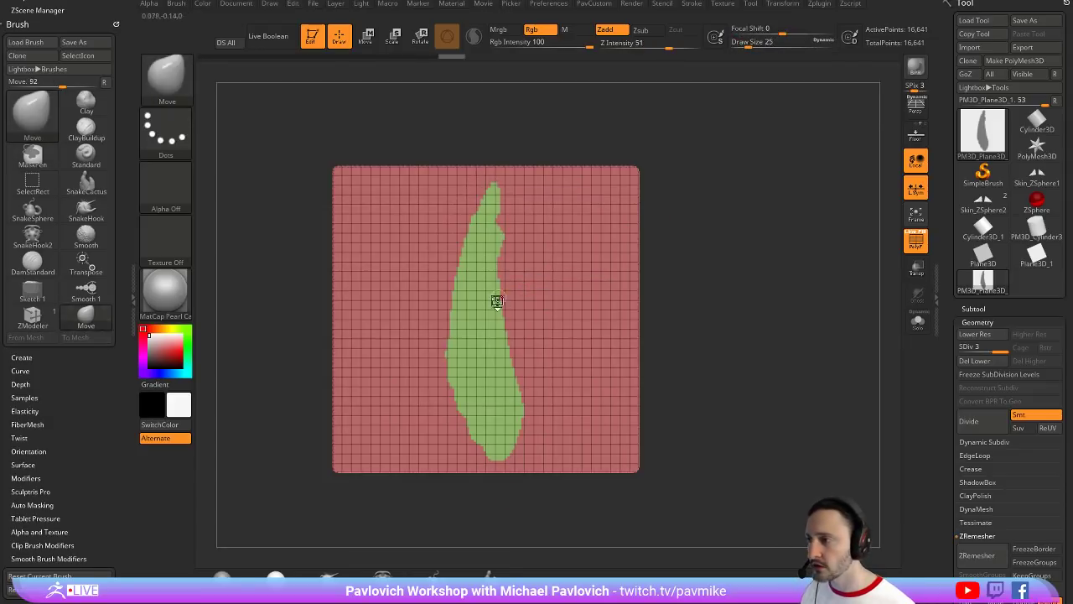
{"action": "left_click", "coordinate": [495, 299], "text": "ctrl+shift"}
{"action": "key", "text": "2"}
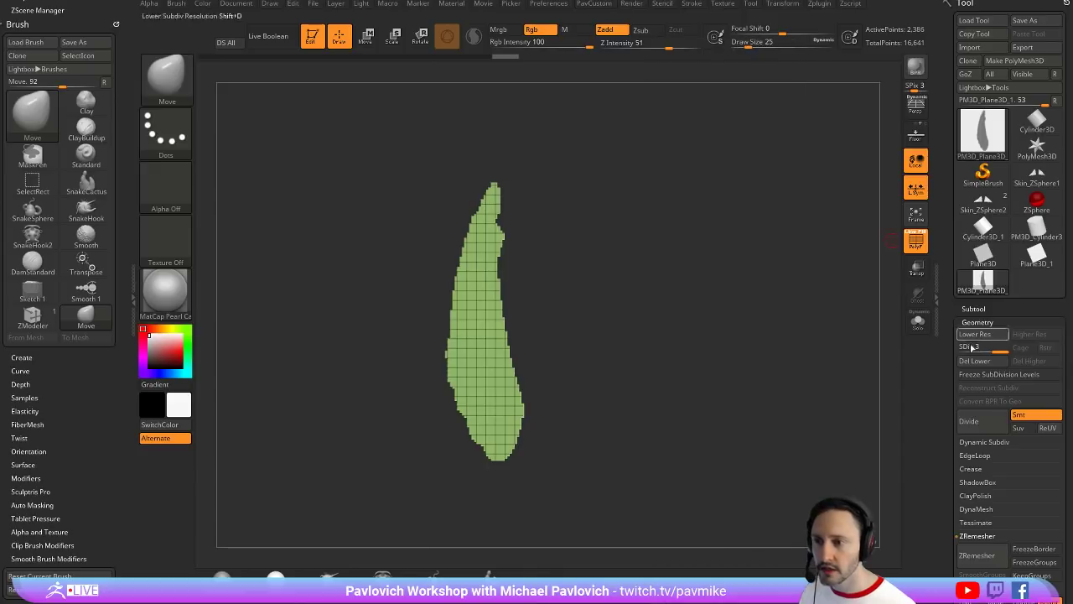
Delete the lower subdivision levels and the hidden geometry around the feather
{"action": "left_click", "coordinate": [974, 361]}
{"action": "key", "text": "2"}
{"action": "left_click", "coordinate": [697, 162]}
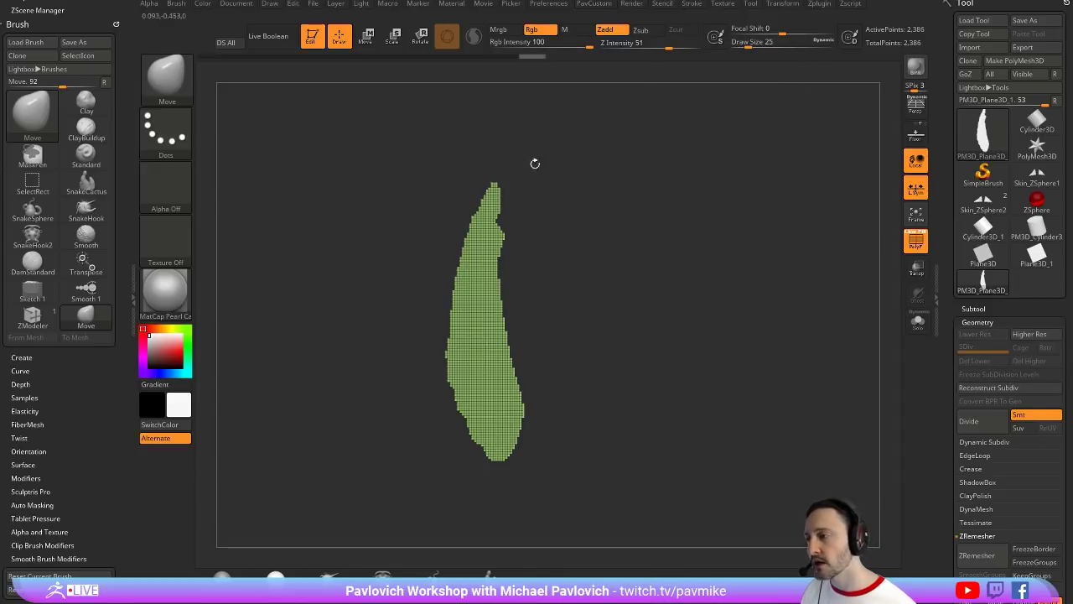
{"action": "left_click_drag", "start_coordinate": [617, 309], "coordinate": [577, 328], "text": "alt"}
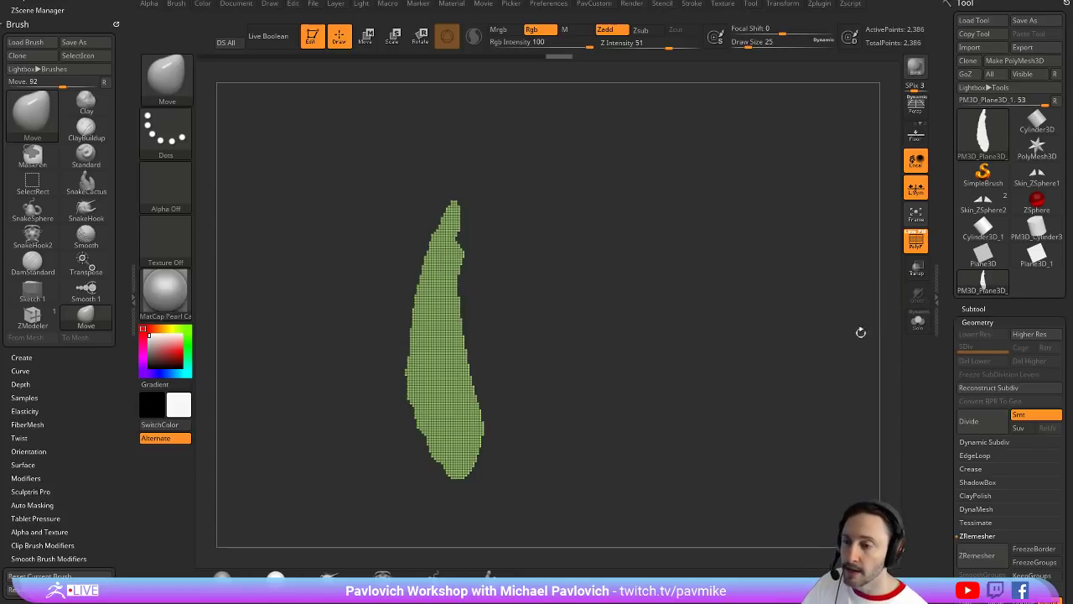
Mask only the feather's border, with Groups and Crease off, then grow and invert the mask
{"action": "left_click_drag", "start_coordinate": [948, 352], "coordinate": [948, 159]}
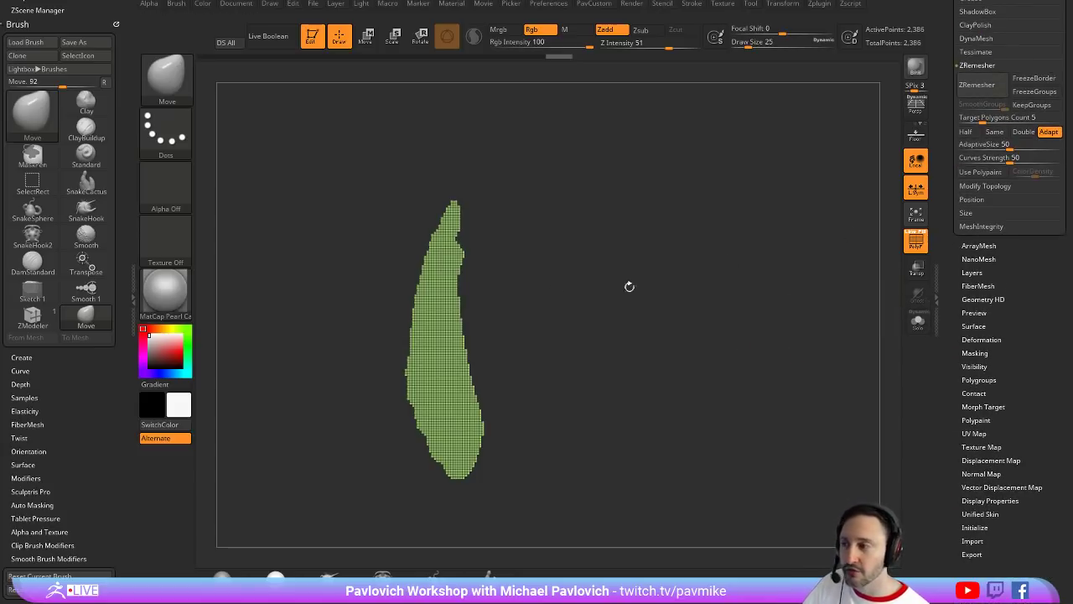
{"action": "key", "text": "shift"}
{"action": "left_click", "coordinate": [974, 353]}
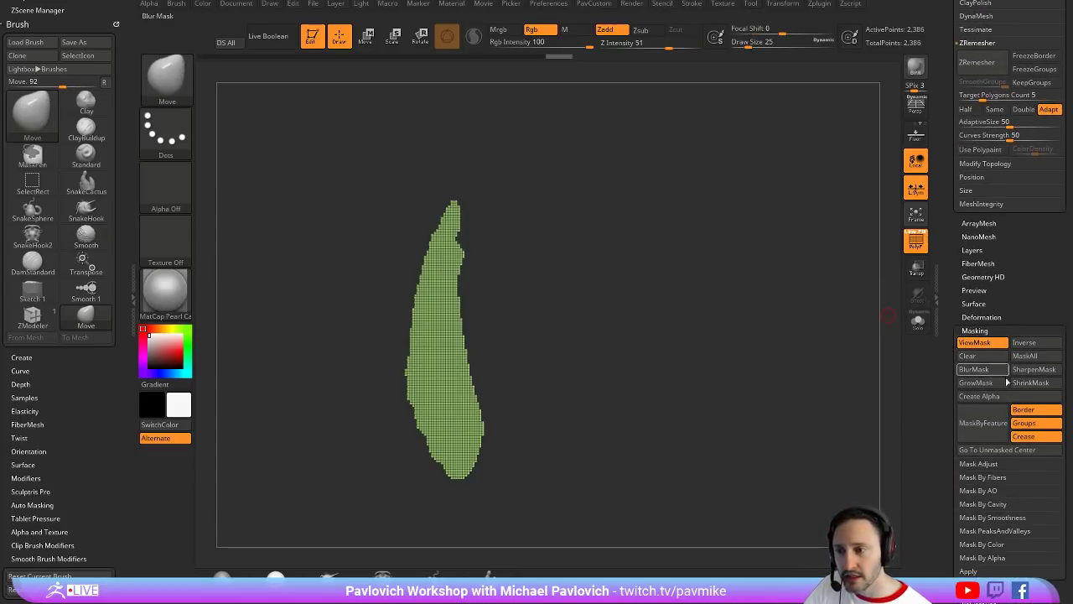
{"action": "left_click", "coordinate": [1003, 420]}
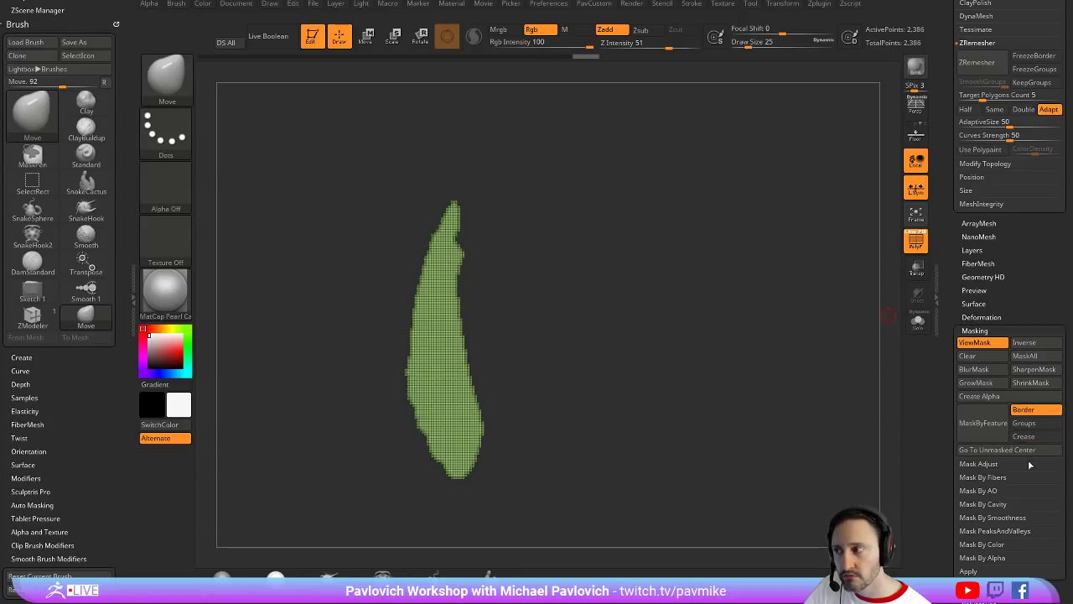
{"action": "key", "text": "ctrl"}
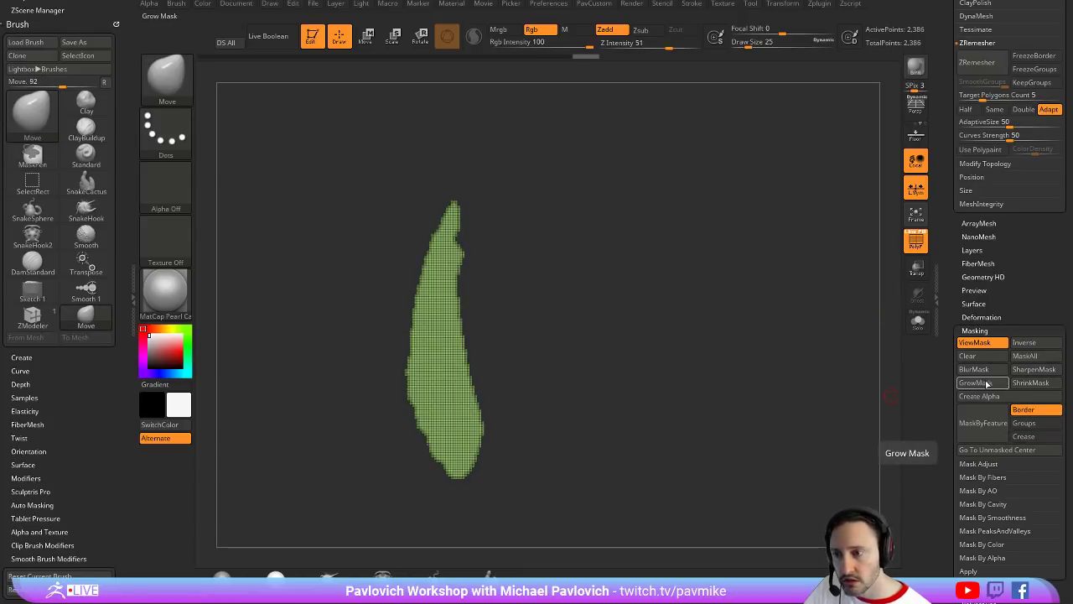
{"action": "left_click", "coordinate": [985, 386]}
{"action": "left_click", "coordinate": [838, 400], "text": "ctrl"}
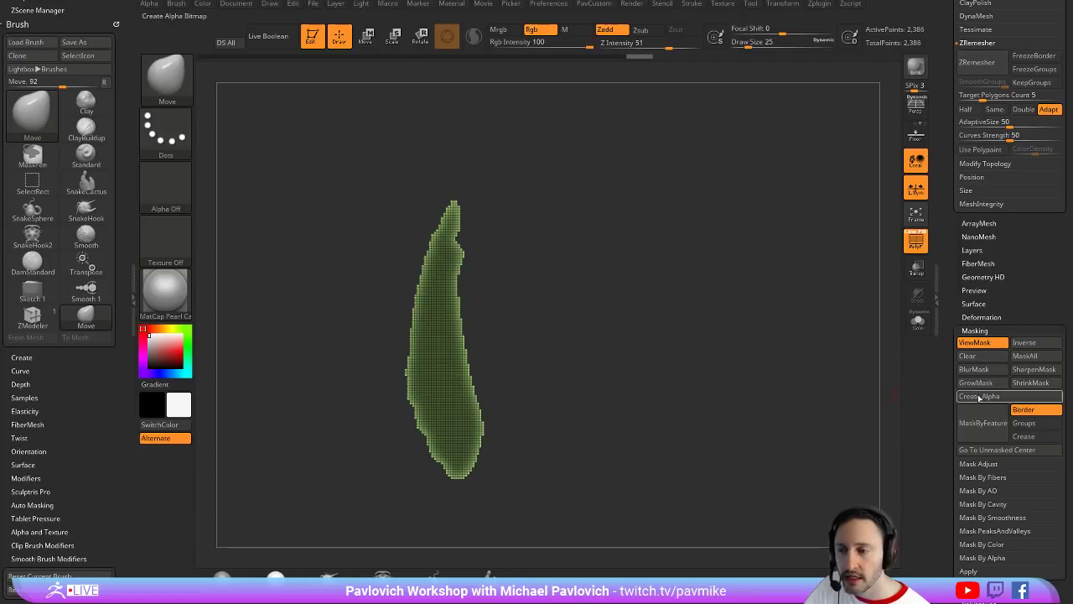
Smooth the feather's jagged border with Polish By Features and clear the mask
{"action": "left_click_drag", "start_coordinate": [967, 322], "coordinate": [966, 319], "text": "shift"}
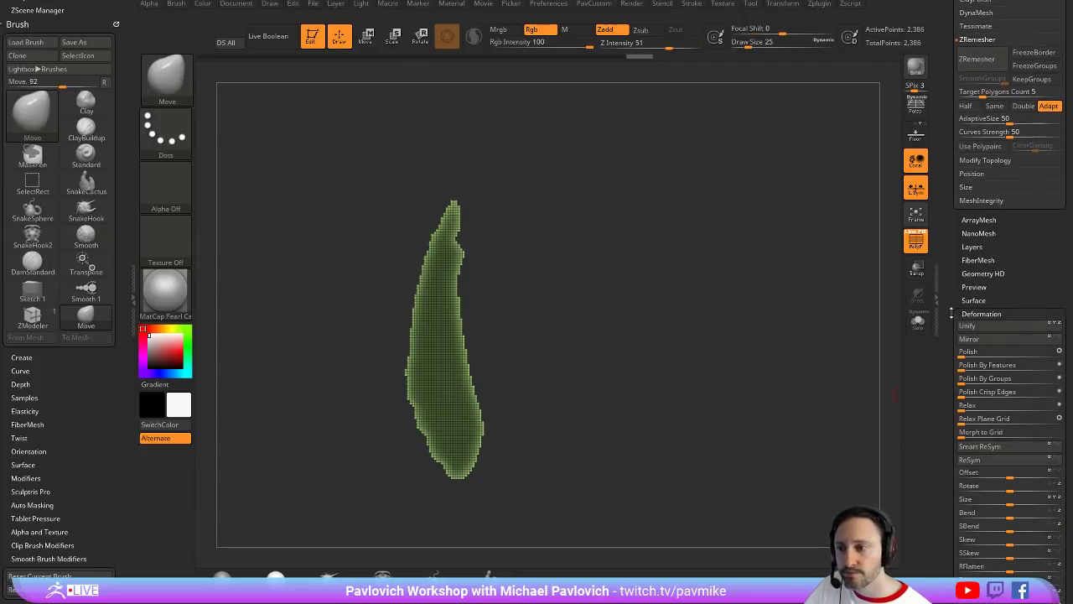
{"action": "left_click", "coordinate": [973, 315]}
{"action": "scroll", "coordinate": [974, 306], "scroll_direction": "down", "scroll_amount": 2}
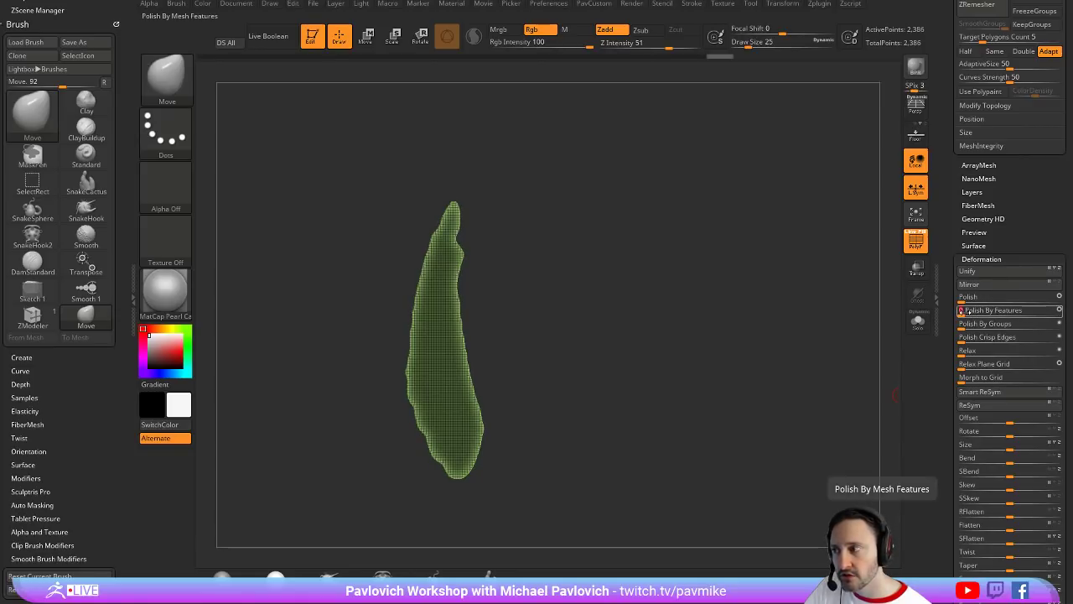
{"action": "left_click_drag", "start_coordinate": [609, 401], "coordinate": [636, 399]}
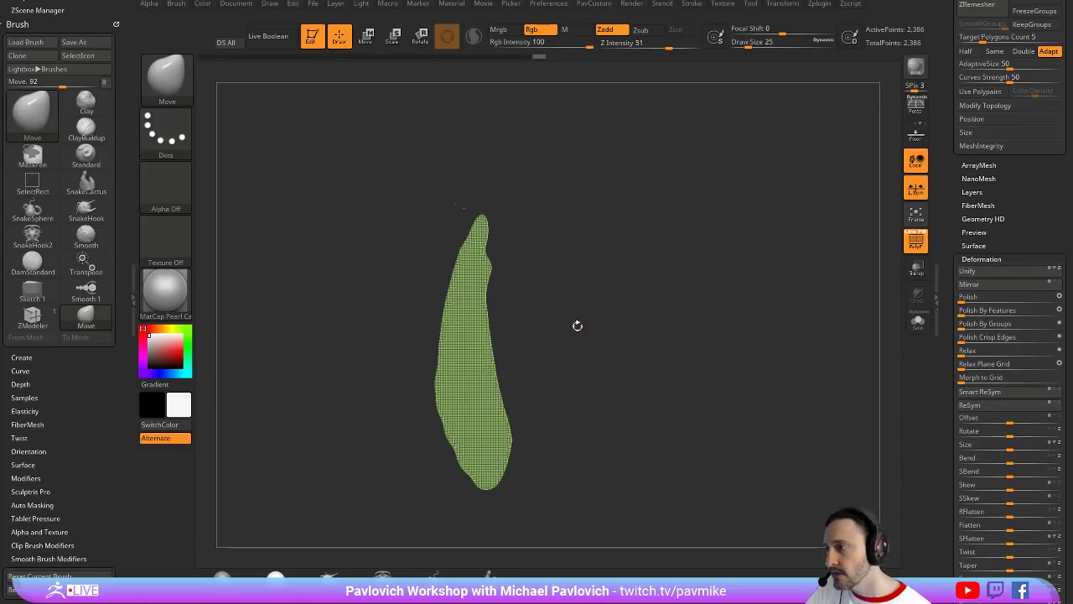
Pull pointed splits along both edges and the tip of the feather using the MoveAccu brush with AccuCurve on, at draw size 35
{"action": "key", "text": "b"}
{"action": "key", "text": "m"}
{"action": "key", "text": "a"}
{"action": "key", "text": "s"}
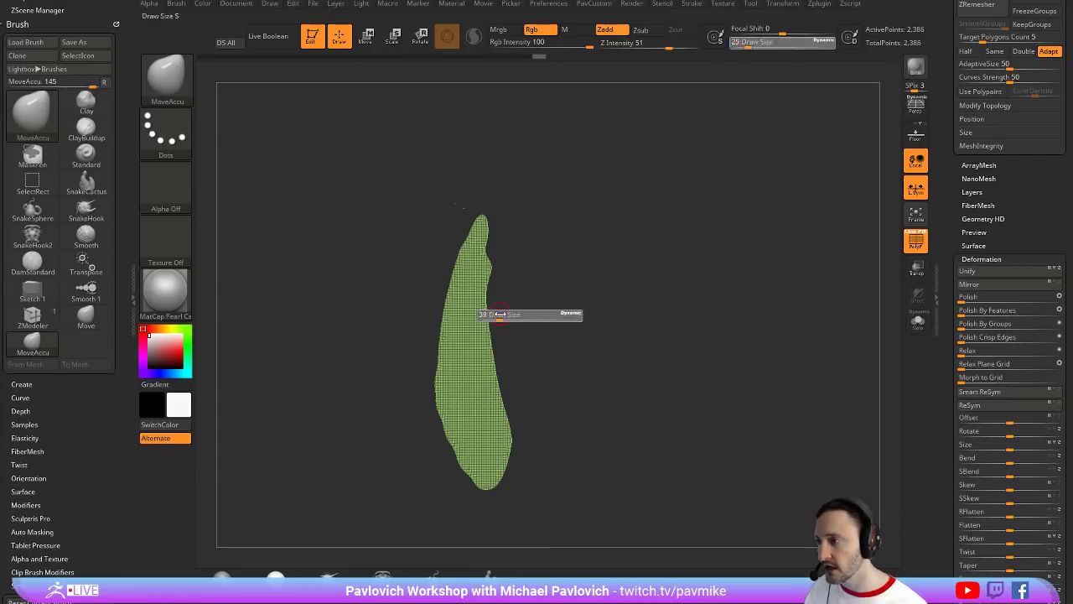
{"action": "left_click_drag", "start_coordinate": [497, 314], "coordinate": [502, 314]}
{"action": "key", "text": "shift"}
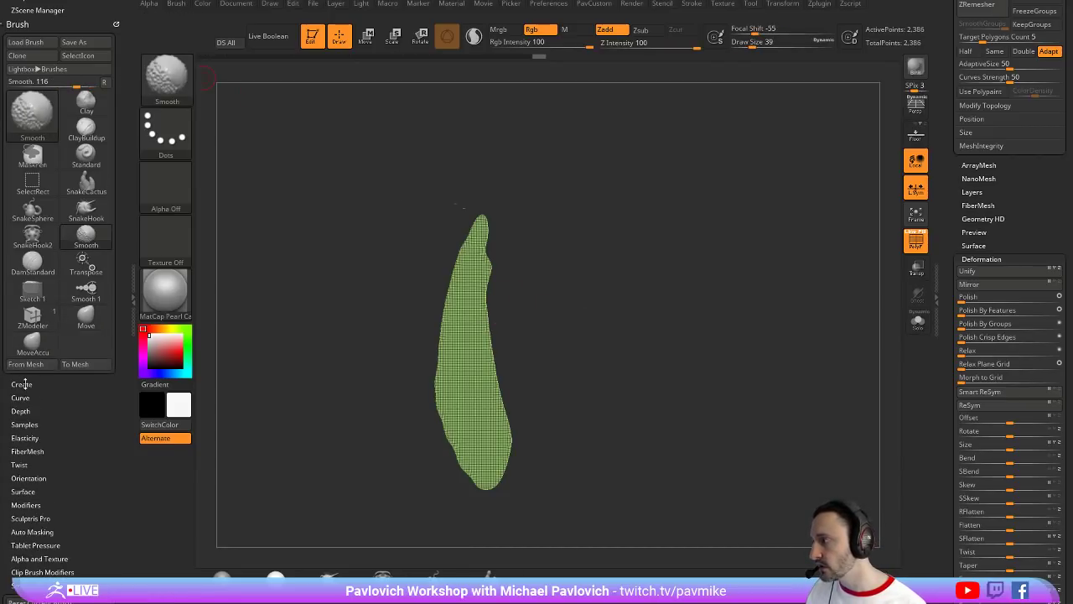
{"action": "left_click", "coordinate": [22, 383]}
{"action": "left_click", "coordinate": [21, 395]}
{"action": "left_click", "coordinate": [25, 421]}
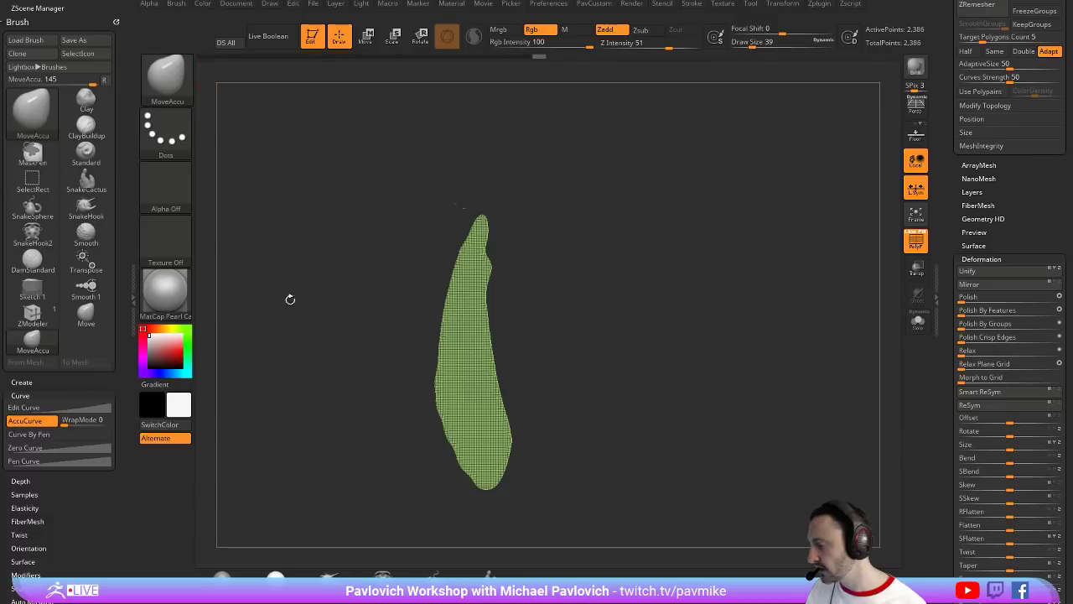
{"action": "key", "text": "bracketleft"}
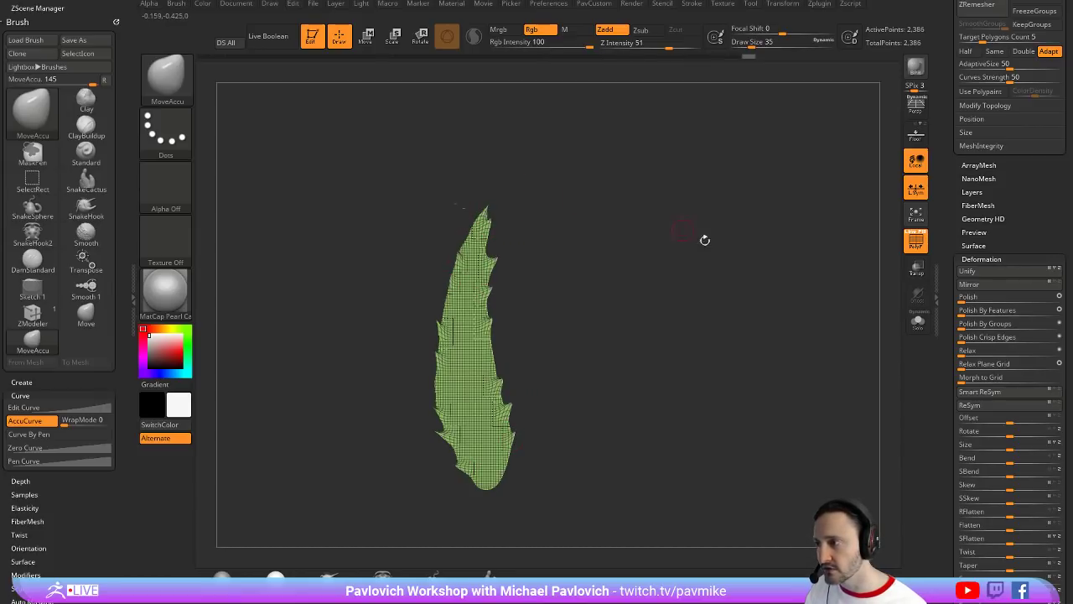
Hide the polyframe and sculpt a raised central shaft along the feather with the Standard brush at draw size 23
{"action": "key", "text": "shift+f"}
{"action": "key", "text": "b"}
{"action": "key", "text": "s"}
{"action": "key", "text": "t"}
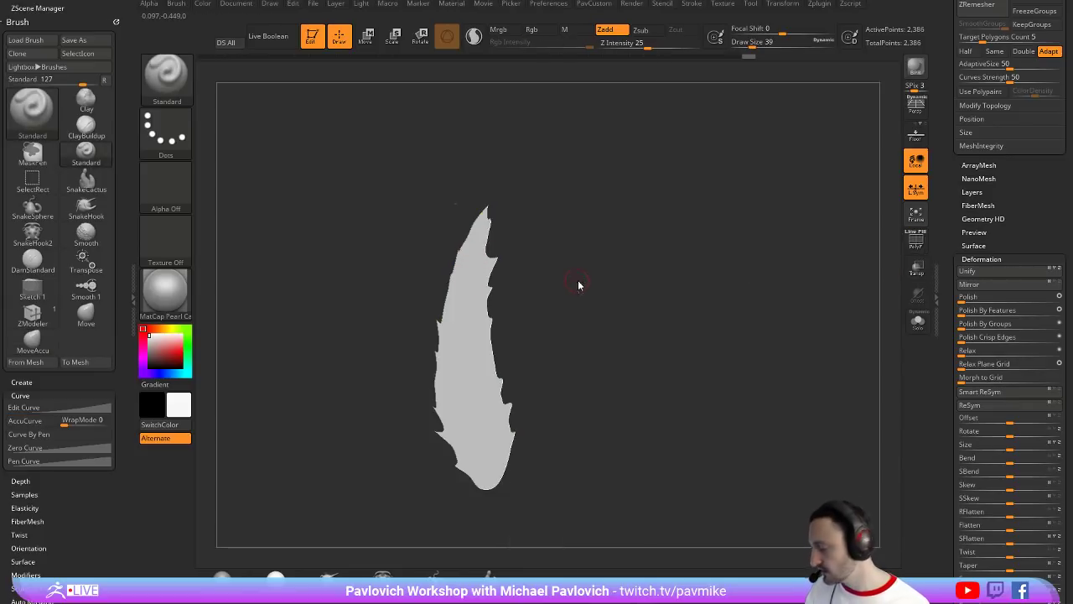
{"action": "key", "text": "3"}
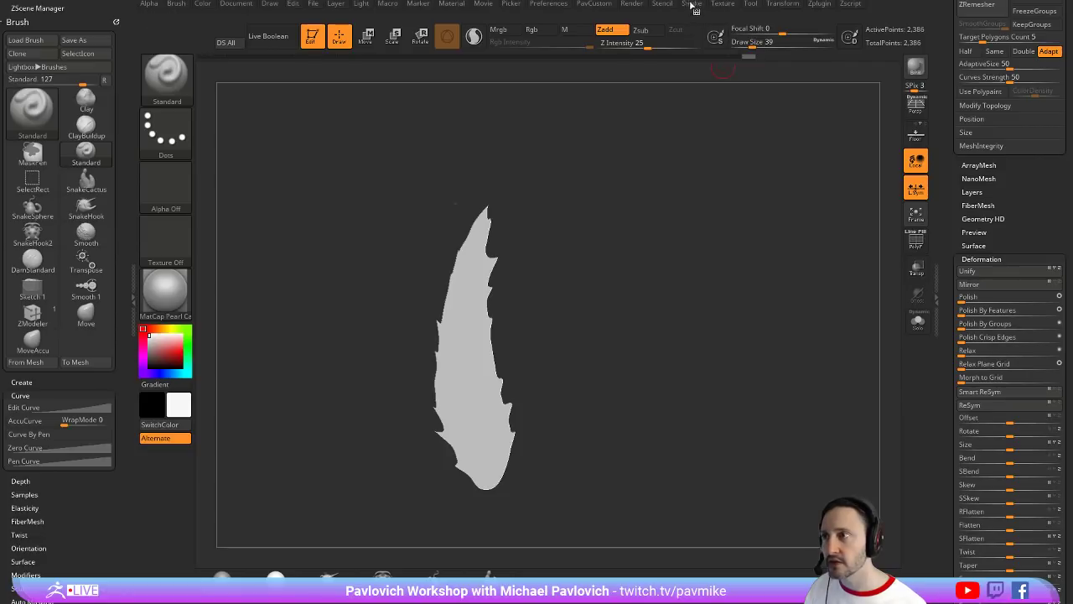
{"action": "left_click", "coordinate": [693, 6]}
{"action": "left_click", "coordinate": [722, 186]}
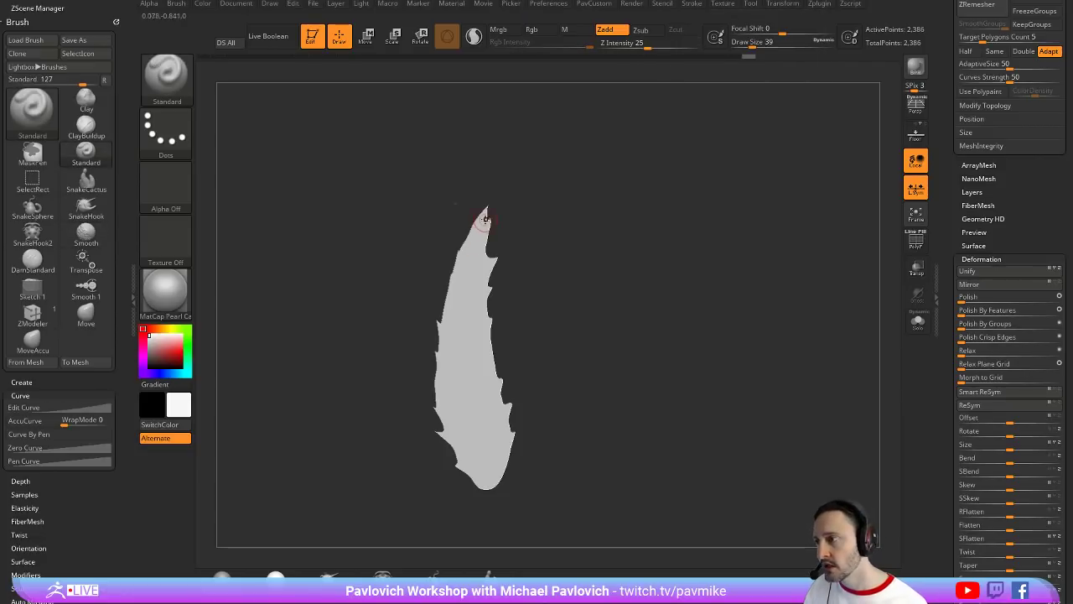
{"action": "key", "text": "bracketleft"}
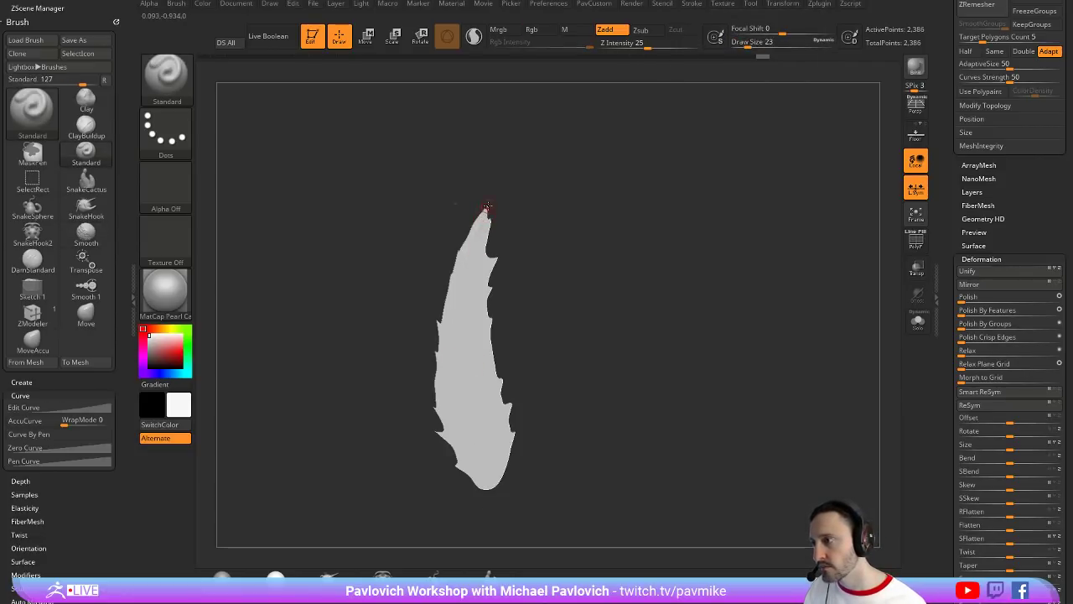
{"action": "left_click_drag", "start_coordinate": [474, 362], "coordinate": [486, 208], "text": "shift"}
{"action": "key", "text": "bracketright"}
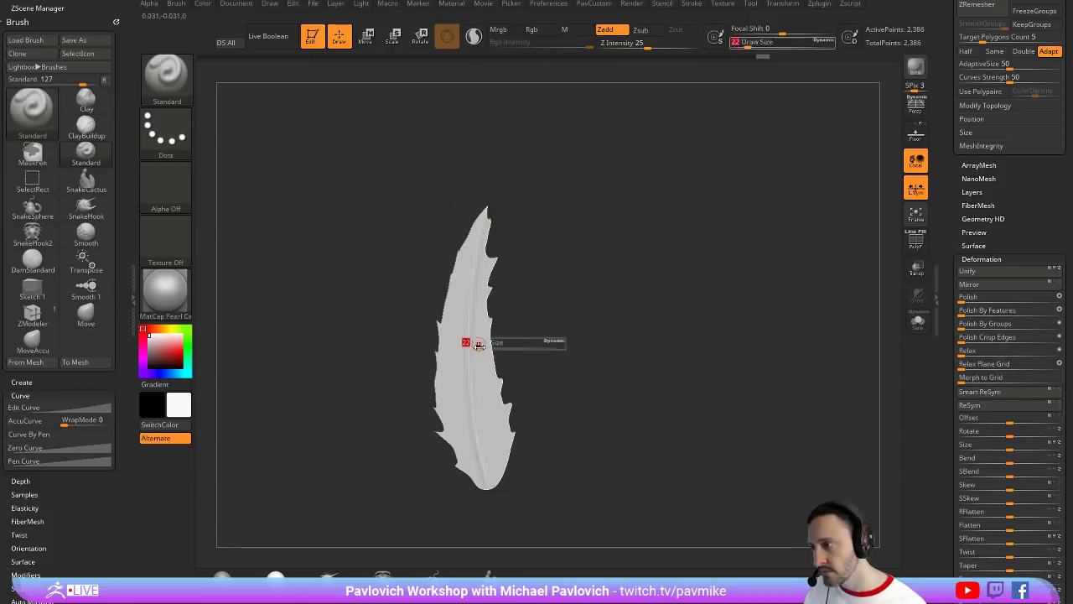
Sculpt diagonal barb ridges from the central shaft out to both edges of the feather
{"action": "right_click_drag", "start_coordinate": [494, 463], "coordinate": [599, 396]}
{"action": "left_click_drag", "start_coordinate": [497, 444], "coordinate": [527, 384]}
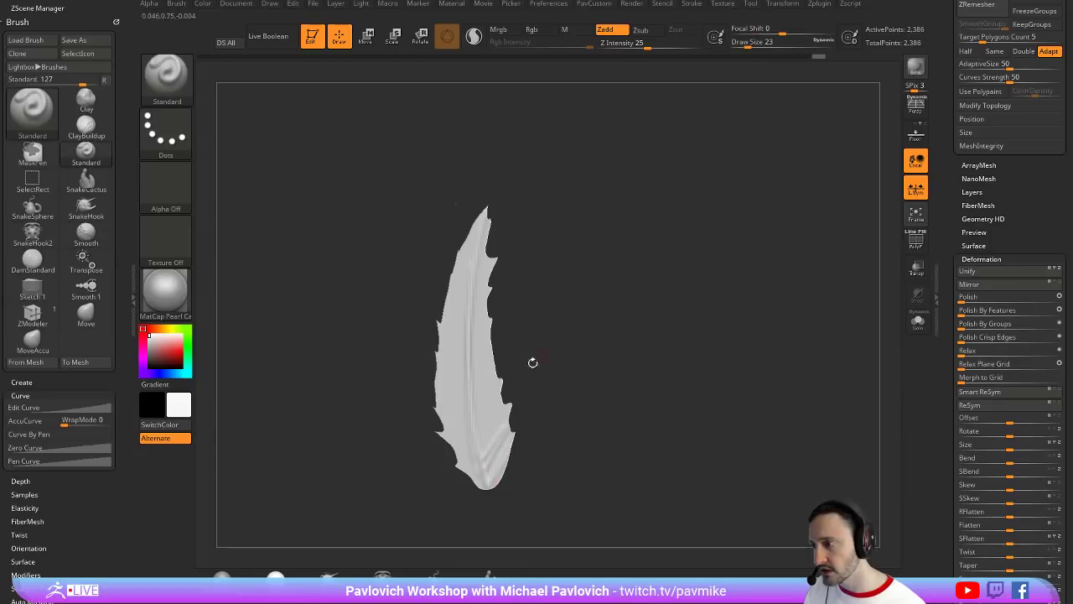
{"action": "left_click_drag", "start_coordinate": [476, 407], "coordinate": [493, 353]}
{"action": "left_click_drag", "start_coordinate": [479, 465], "coordinate": [488, 488]}
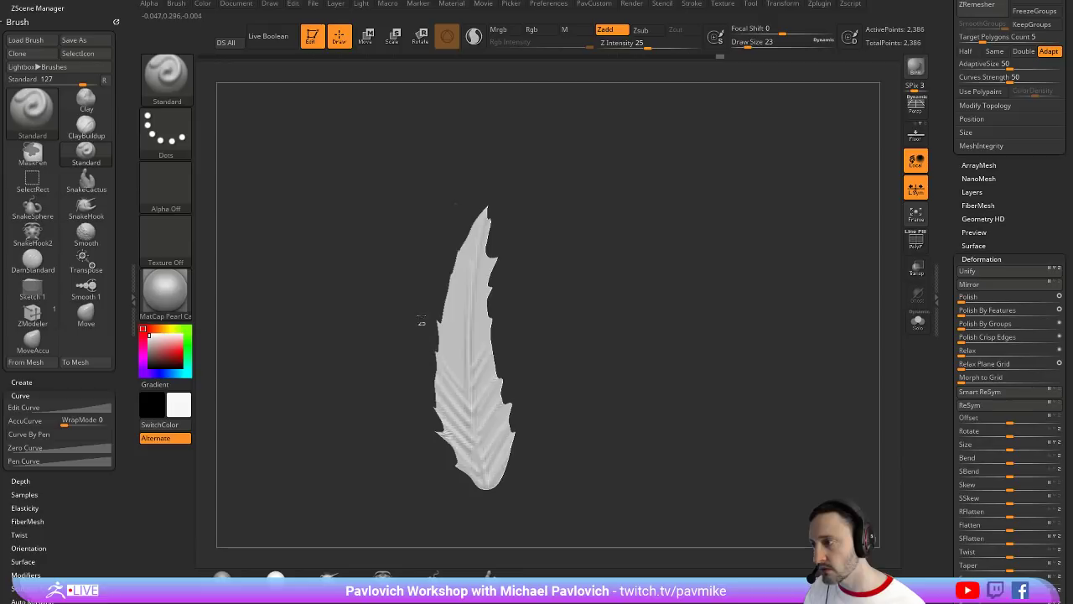
{"action": "left_click_drag", "start_coordinate": [471, 309], "coordinate": [486, 276]}
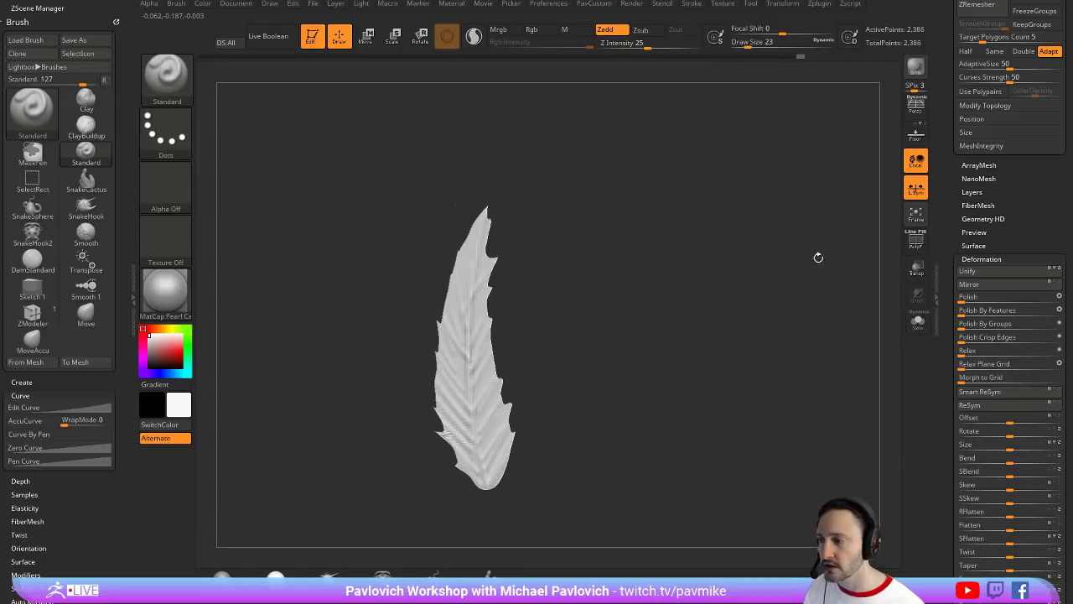
Leave edit mode and clear the feather from the canvas
{"action": "mouse_move", "coordinate": [817, 257]}
{"action": "left_mouse_down"}
{"action": "mouse_move", "coordinate": [791, 335]}
{"action": "mouse_move", "coordinate": [812, 212]}
{"action": "left_mouse_up"}
{"action": "left_click_drag", "start_coordinate": [949, 207], "coordinate": [954, 433]}
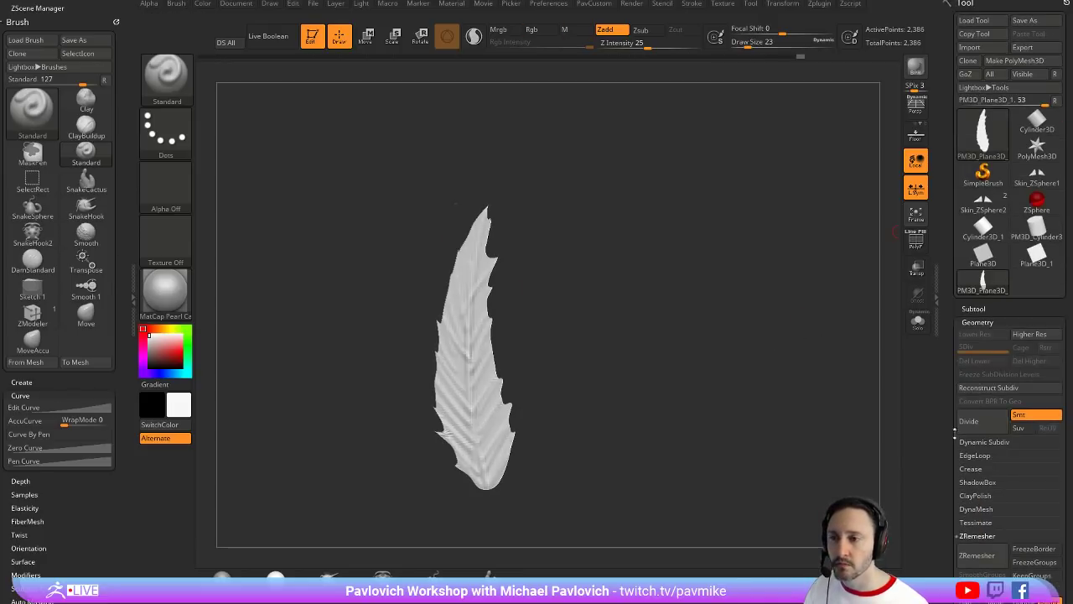
{"action": "key", "text": "t"}
{"action": "key", "text": "ctrl+n"}
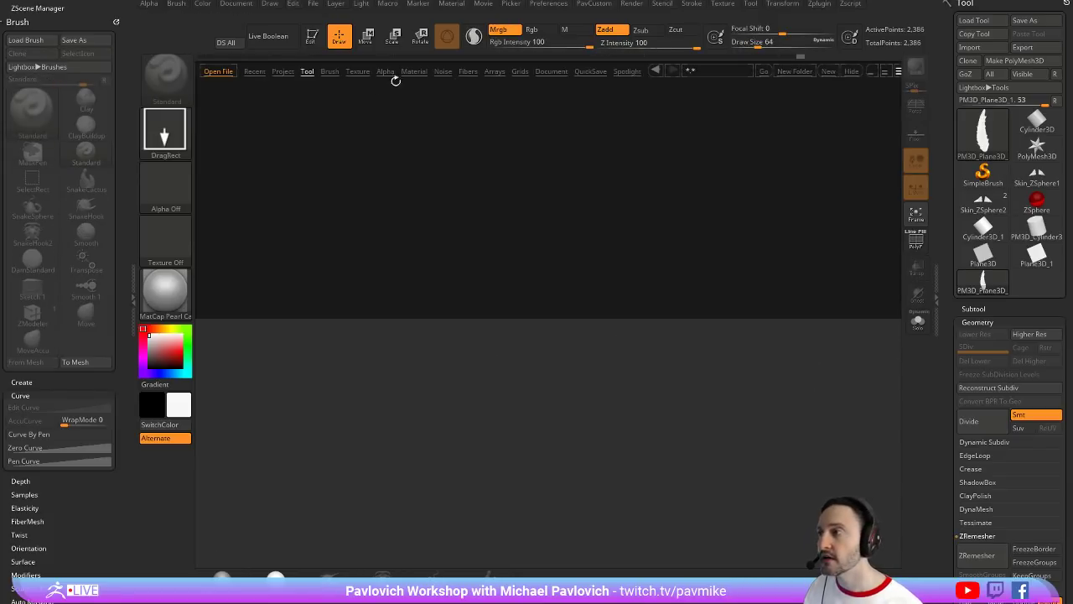
Load the Dog tool into the canvas and turn off perspective for a close view of its upper body
{"action": "double_click", "coordinate": [414, 180]}
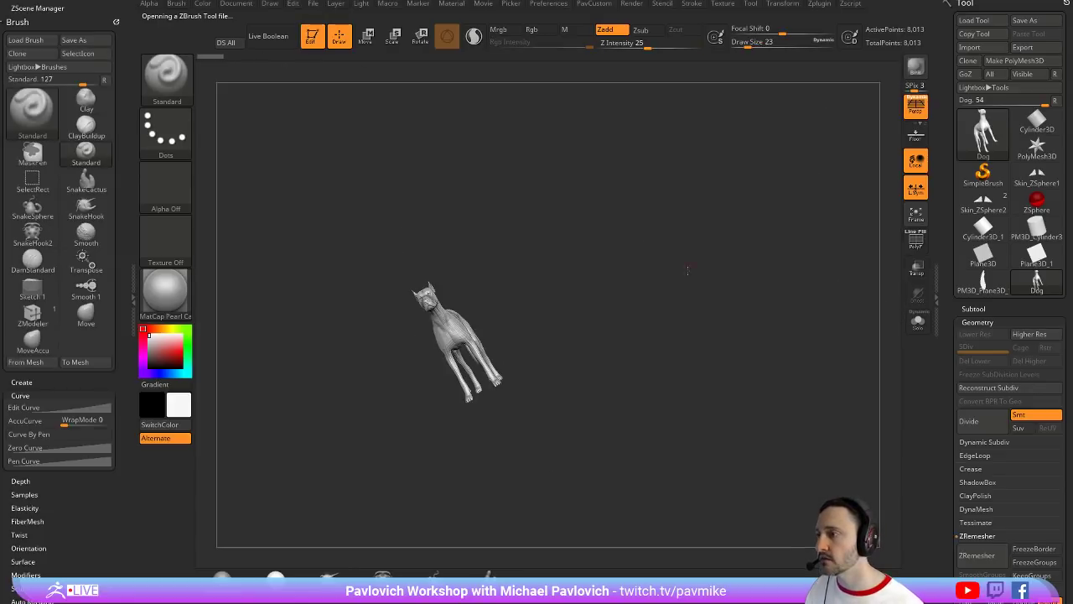
{"action": "left_click_drag", "start_coordinate": [688, 270], "coordinate": [671, 260], "text": "shift"}
{"action": "left_click_drag", "start_coordinate": [671, 260], "coordinate": [788, 264], "text": "alt"}
{"action": "left_click_drag", "start_coordinate": [421, 181], "coordinate": [933, 288], "text": "alt"}
{"action": "left_click", "coordinate": [914, 115]}
{"action": "mouse_move", "coordinate": [742, 168]}
{"action": "left_mouse_down", "text": "alt"}
{"action": "mouse_move", "coordinate": [748, 233]}
{"action": "mouse_move", "coordinate": [600, 238]}
{"action": "mouse_move", "coordinate": [514, 222]}
{"action": "mouse_move", "coordinate": [545, 241]}
{"action": "left_mouse_up", "text": "alt"}
Mask a patch along the back of the dog's neck and shoulders at draw size 37
{"action": "key", "text": "s"}
{"action": "mouse_move", "coordinate": [478, 237]}
{"action": "left_mouse_down", "text": "ctrl"}
{"action": "mouse_move", "coordinate": [483, 269]}
{"action": "mouse_move", "coordinate": [551, 342]}
{"action": "left_mouse_up", "text": "ctrl"}
{"action": "left_click_drag", "start_coordinate": [650, 258], "coordinate": [674, 247], "text": "shift"}
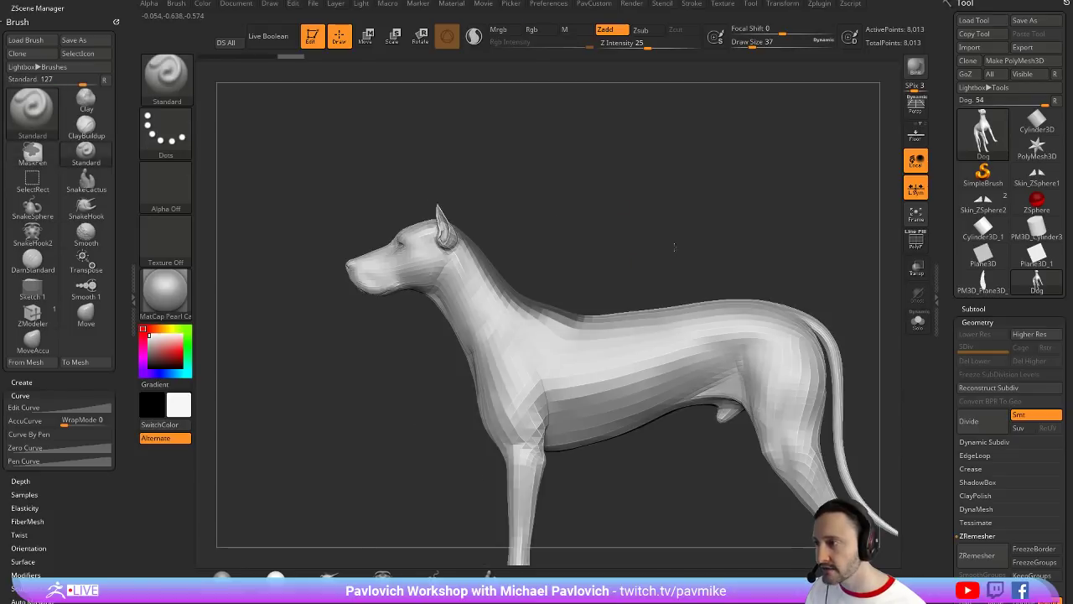
Turn on the FiberMesh preview on the masked neck area and expand the fibre modifiers
{"action": "mouse_move", "coordinate": [946, 315]}
{"action": "left_mouse_down"}
{"action": "mouse_move", "coordinate": [948, 160]}
{"action": "mouse_move", "coordinate": [949, 171]}
{"action": "left_mouse_up"}
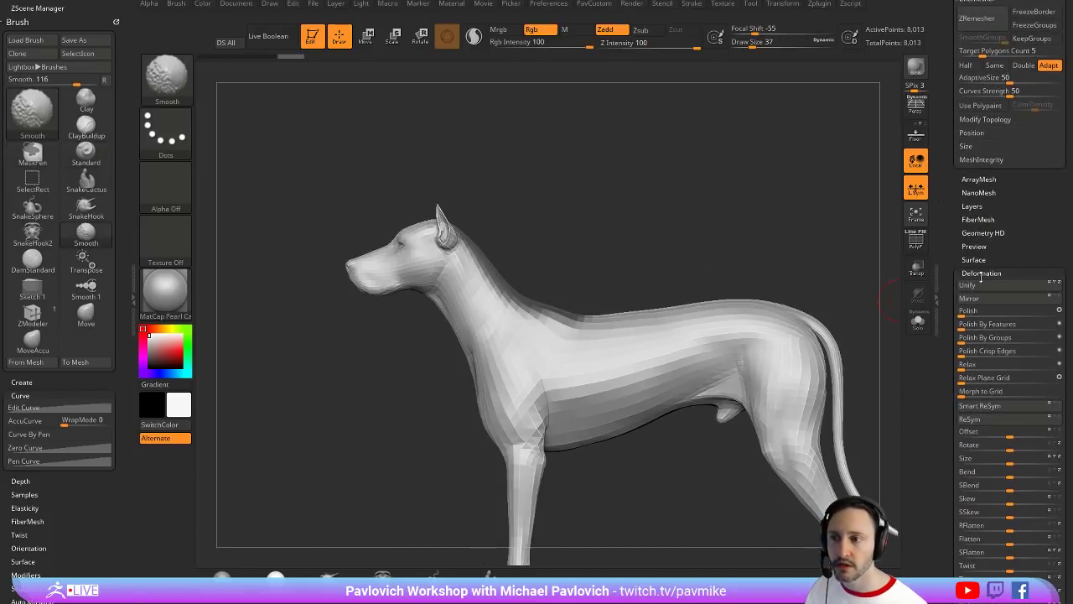
{"action": "left_click", "coordinate": [981, 273], "text": "shift"}
{"action": "left_click", "coordinate": [978, 219]}
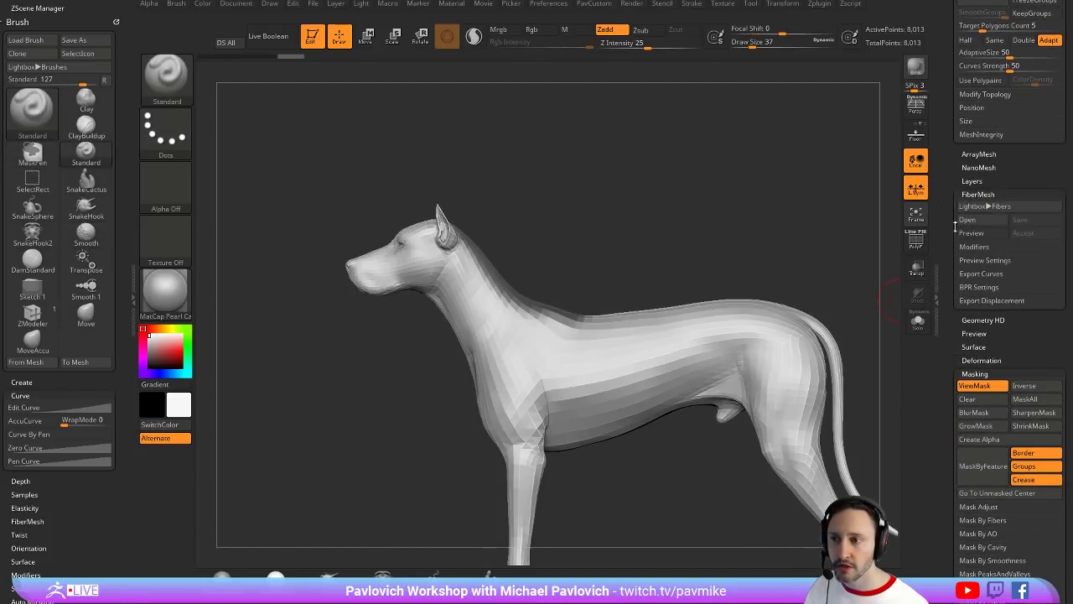
{"action": "left_click", "coordinate": [974, 247]}
{"action": "left_click", "coordinate": [970, 233]}
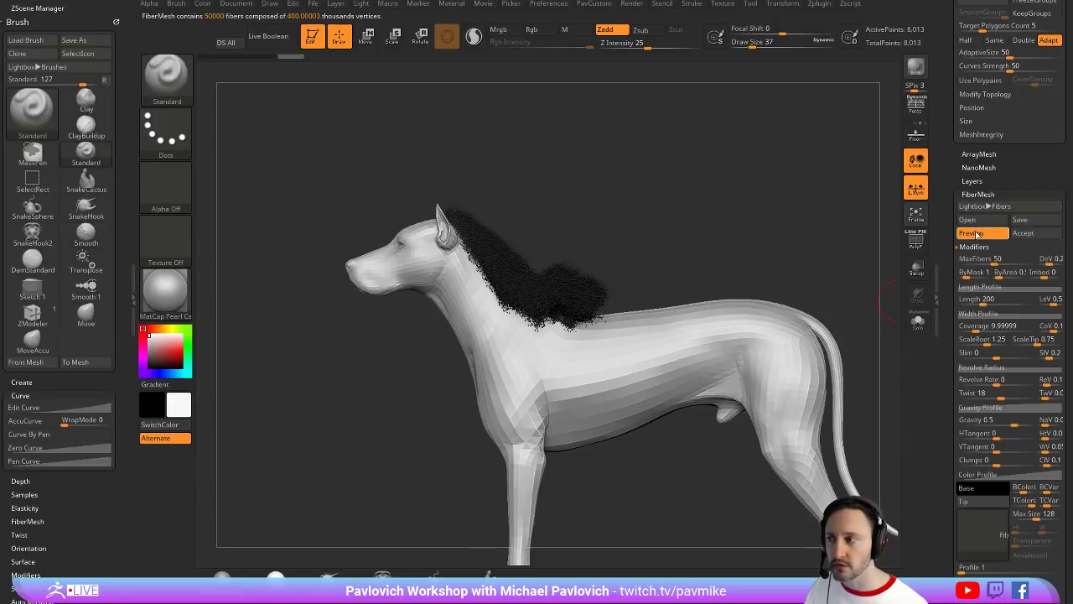
{"action": "left_click_drag", "start_coordinate": [840, 248], "coordinate": [807, 257]}
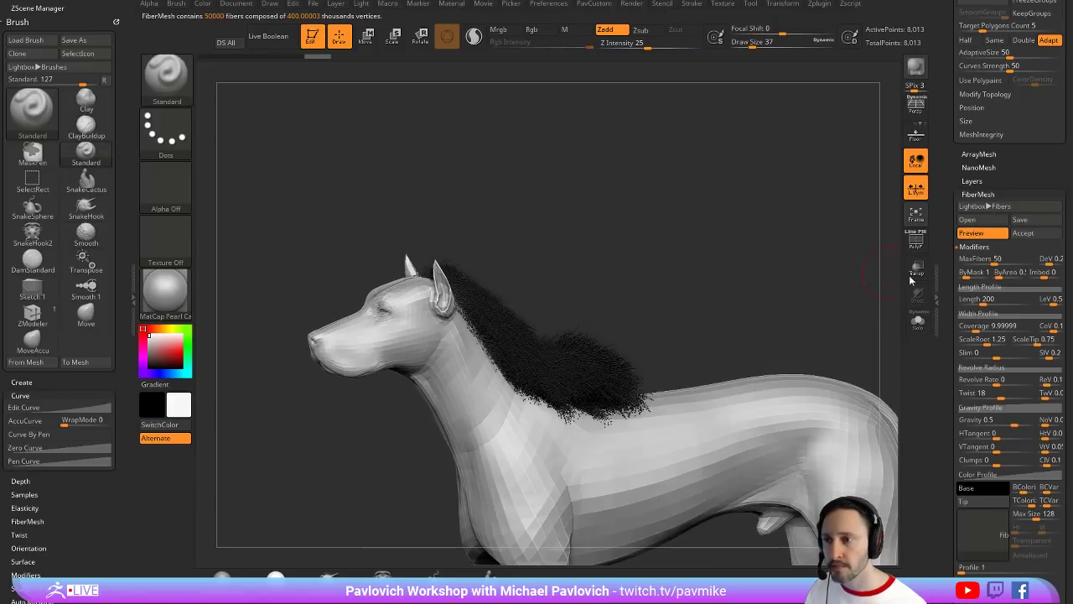
Set the fibres' MaxFibers to about 0.64, Length to about 454 and Coverage to 5000
{"action": "left_click", "coordinate": [966, 260]}
{"action": "left_click_drag", "start_coordinate": [991, 297], "coordinate": [1010, 299]}
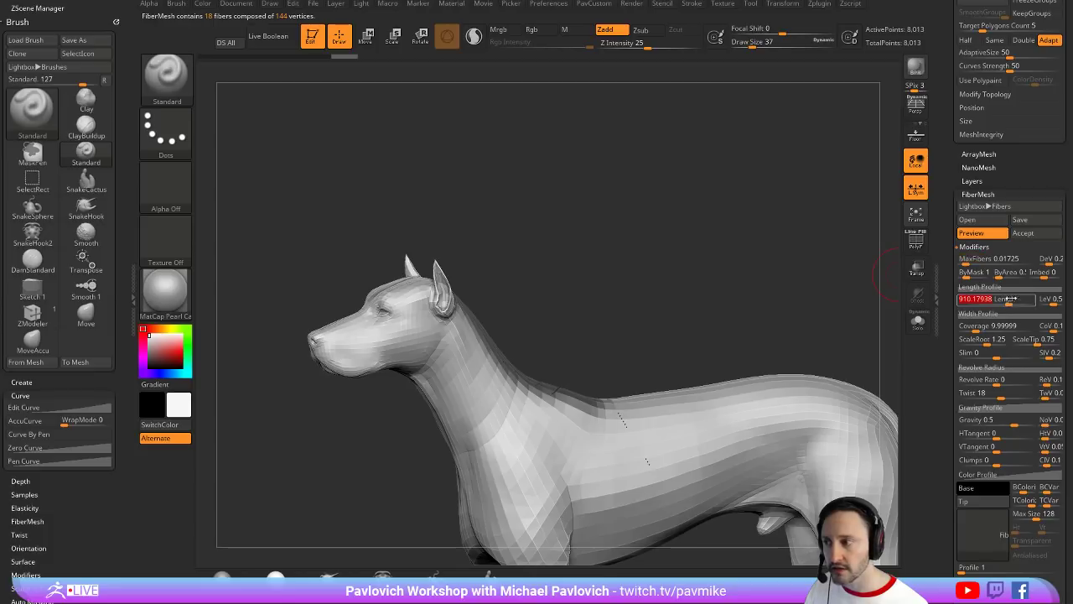
{"action": "left_click_drag", "start_coordinate": [964, 262], "coordinate": [981, 262]}
{"action": "left_click_drag", "start_coordinate": [1006, 298], "coordinate": [994, 302]}
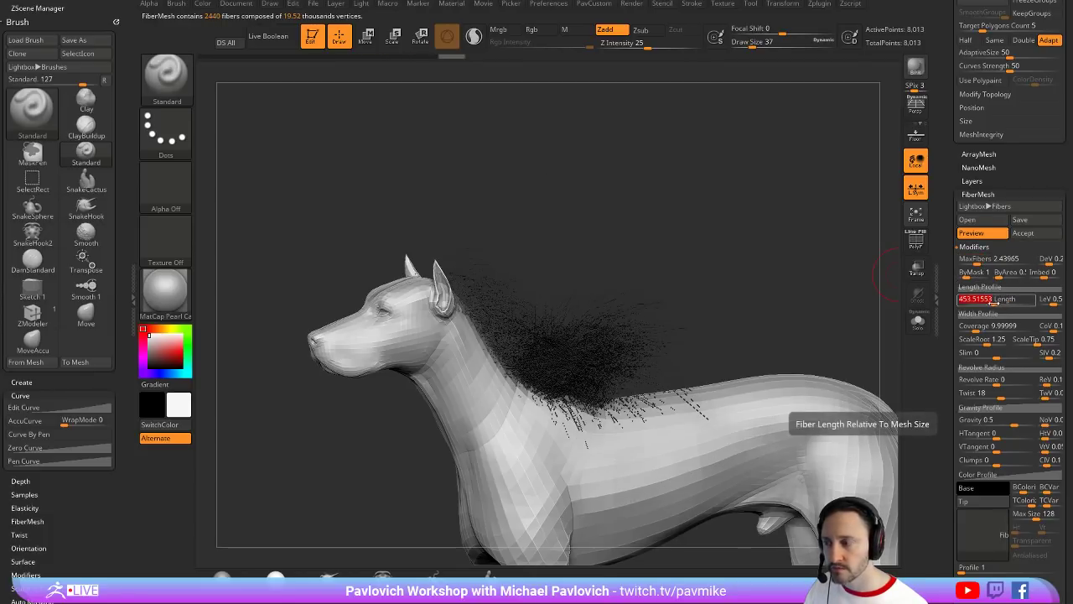
{"action": "mouse_move", "coordinate": [838, 270]}
{"action": "left_mouse_down"}
{"action": "mouse_move", "coordinate": [748, 254]}
{"action": "mouse_move", "coordinate": [819, 266]}
{"action": "left_mouse_up"}
{"action": "left_click_drag", "start_coordinate": [977, 261], "coordinate": [971, 260]}
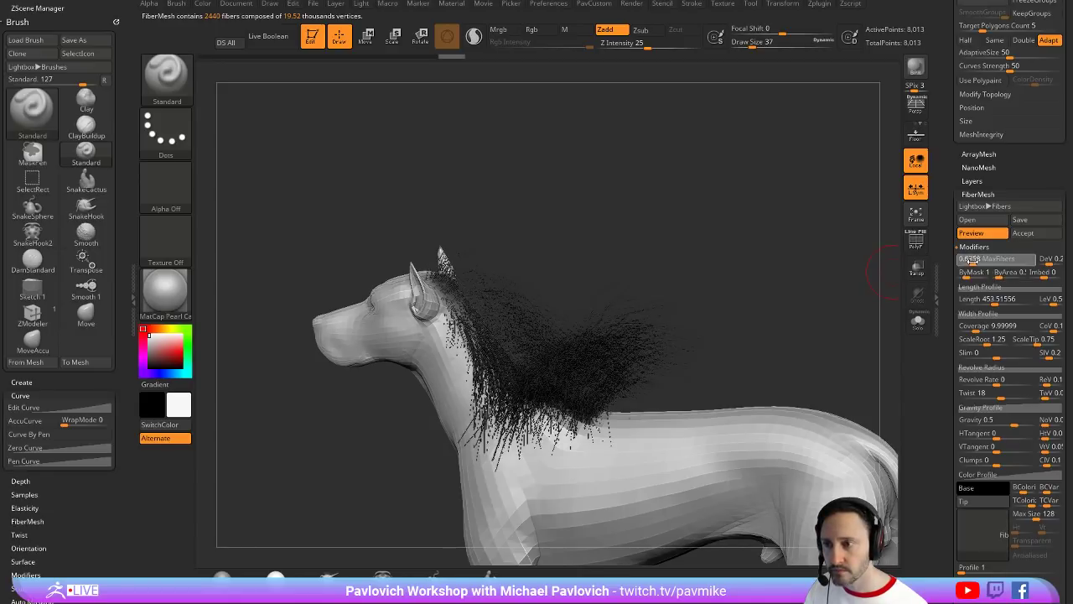
{"action": "left_click_drag", "start_coordinate": [992, 326], "coordinate": [1037, 328]}
{"action": "left_click_drag", "start_coordinate": [851, 291], "coordinate": [884, 306]}
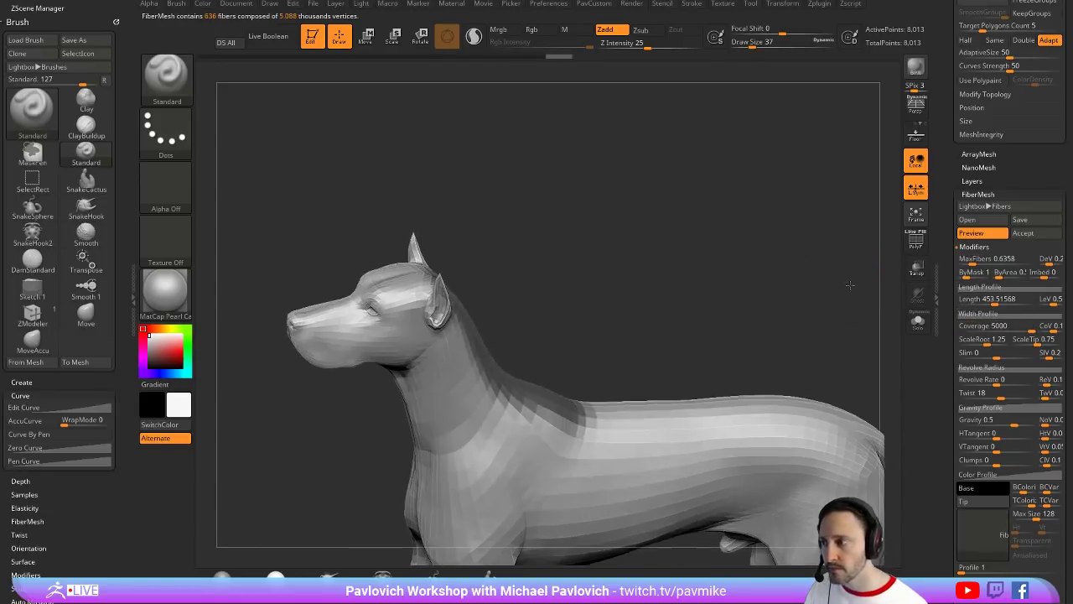
Raise both ends of the fibres' Width Profile curve to full width and set ScaleRoot and ScaleTip to 1
{"action": "left_click", "coordinate": [982, 314]}
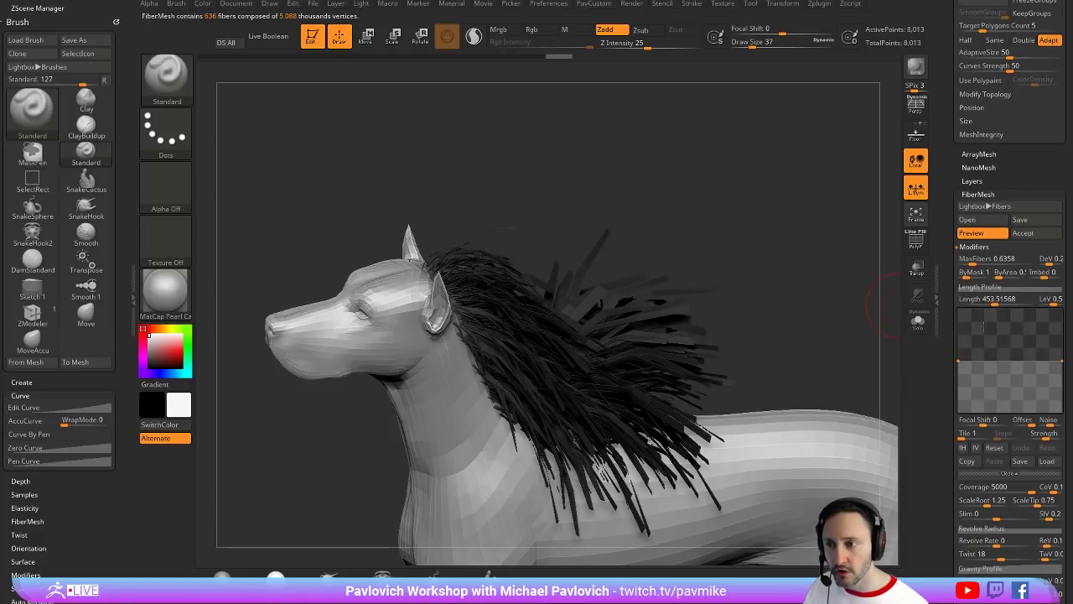
{"action": "scroll", "coordinate": [955, 358], "scroll_direction": "down", "scroll_amount": 3}
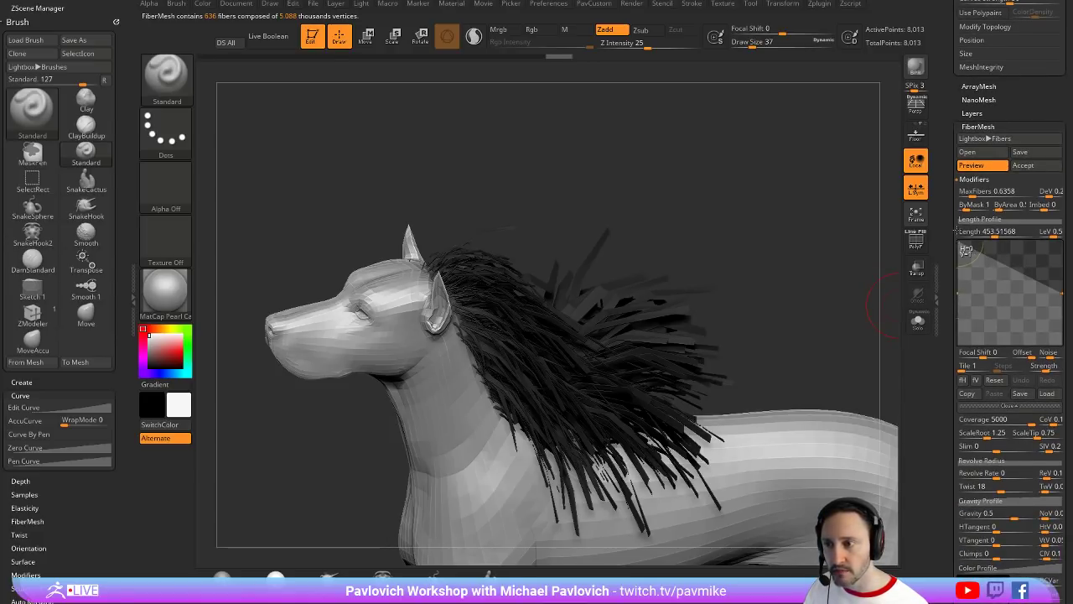
{"action": "left_click_drag", "start_coordinate": [1061, 292], "coordinate": [1062, 239]}
{"action": "left_click_drag", "start_coordinate": [956, 371], "coordinate": [956, 298]}
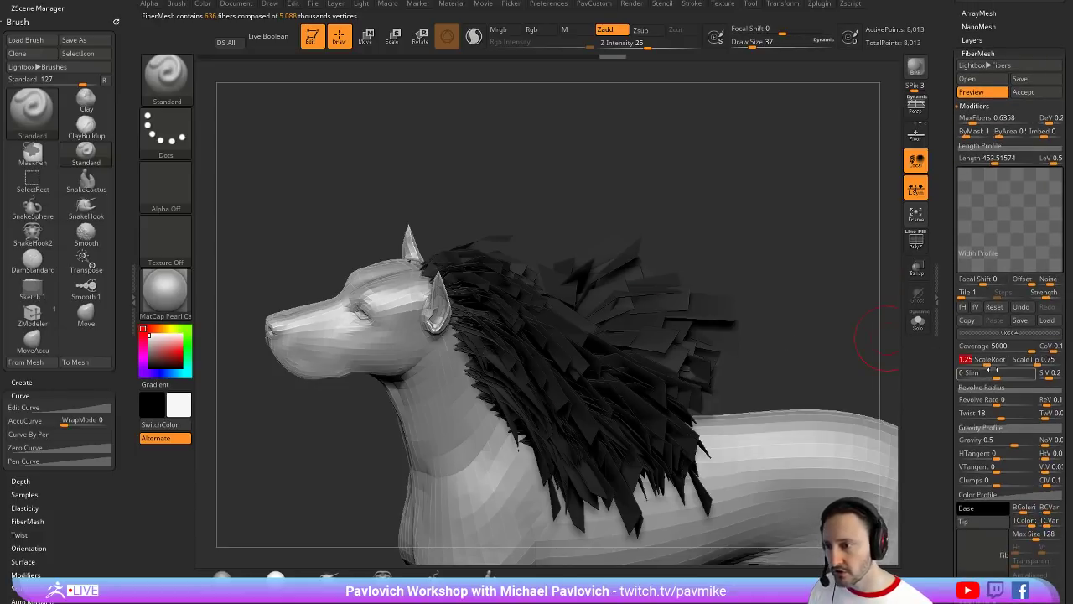
{"action": "left_click_drag", "start_coordinate": [1039, 365], "coordinate": [1042, 365]}
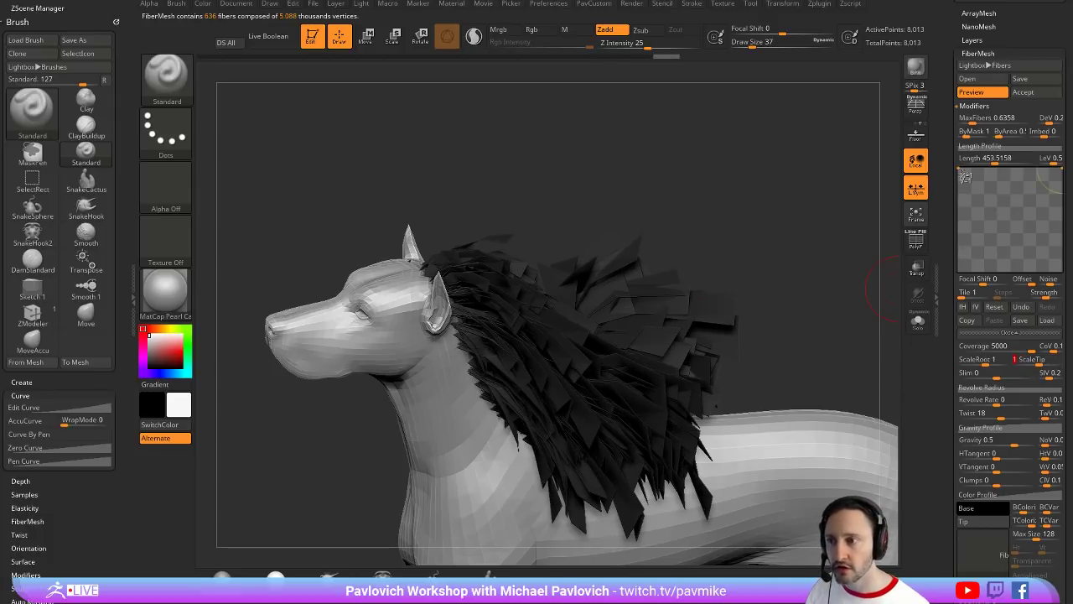
Try a feather-like Width Profile with a lower root, wide middle and narrow tip, and reset the curve
{"action": "left_click_drag", "start_coordinate": [962, 172], "coordinate": [938, 337]}
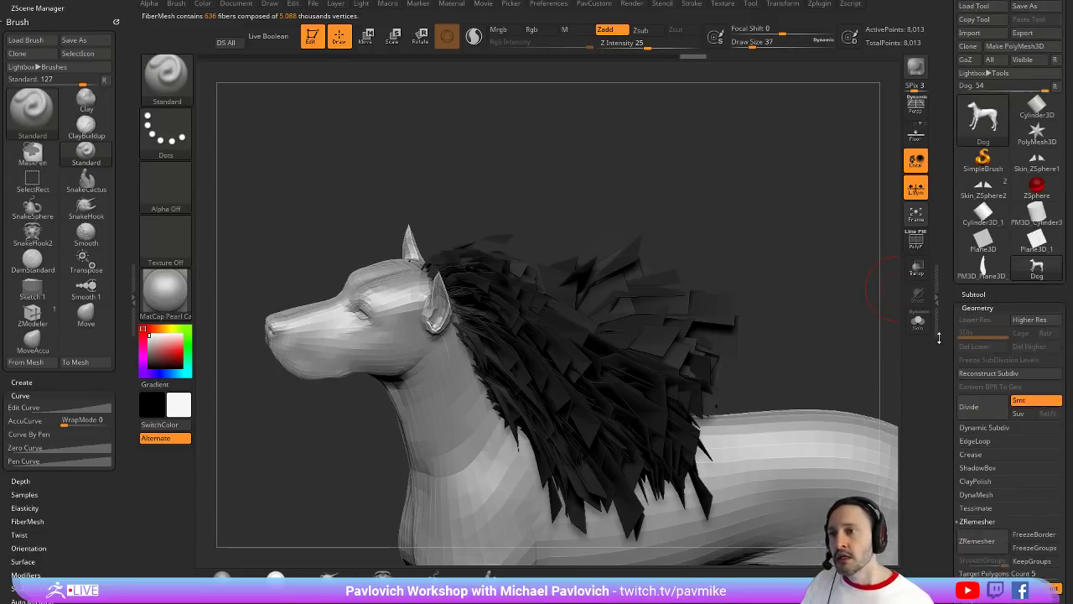
{"action": "mouse_move", "coordinate": [979, 275]}
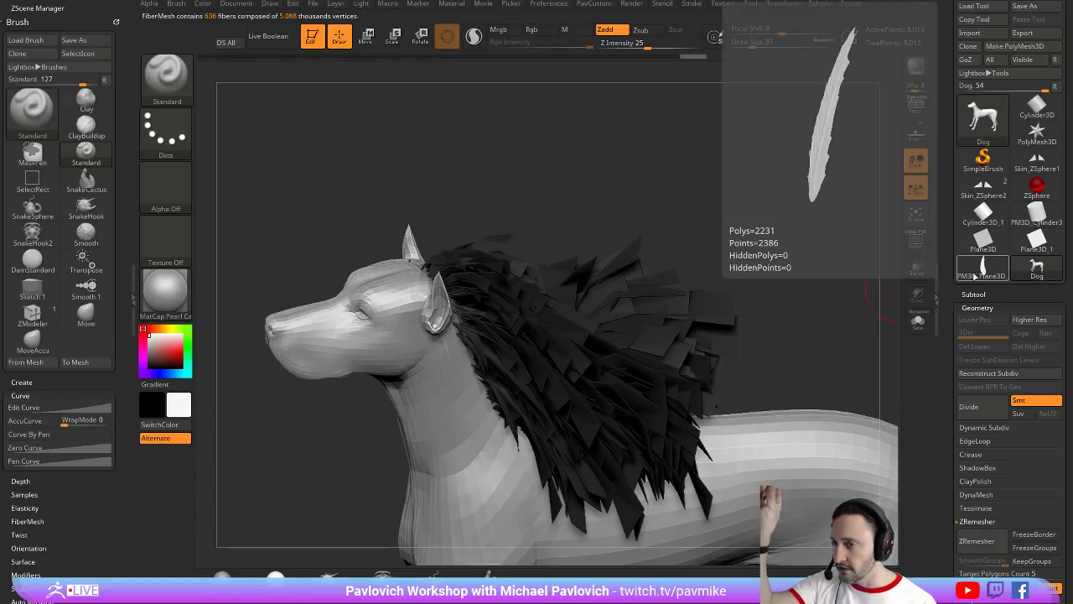
{"action": "left_click_drag", "start_coordinate": [942, 295], "coordinate": [933, 161]}
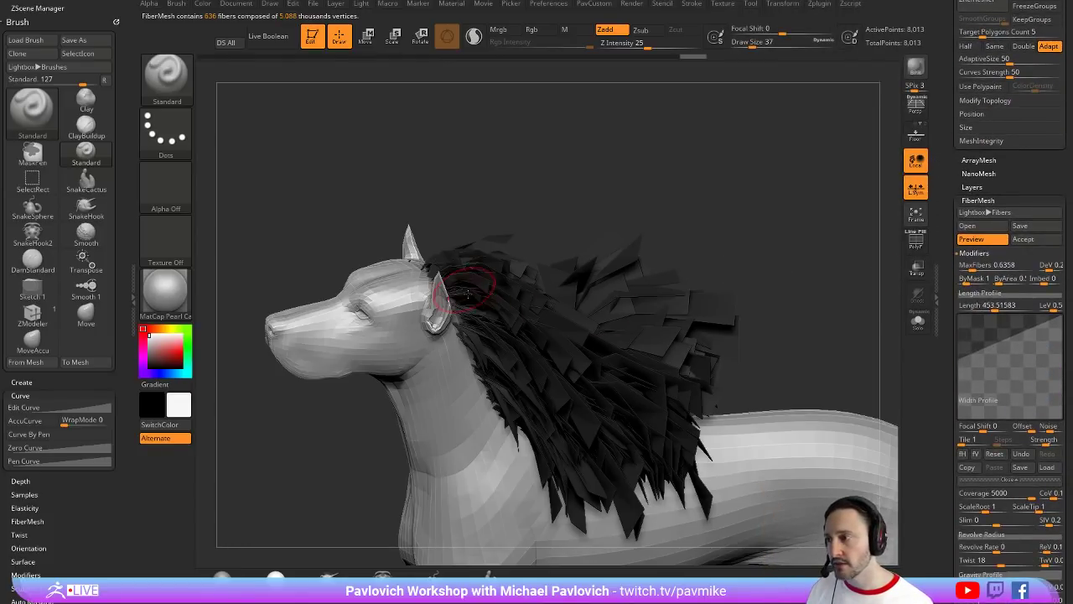
{"action": "left_click_drag", "start_coordinate": [995, 345], "coordinate": [998, 329]}
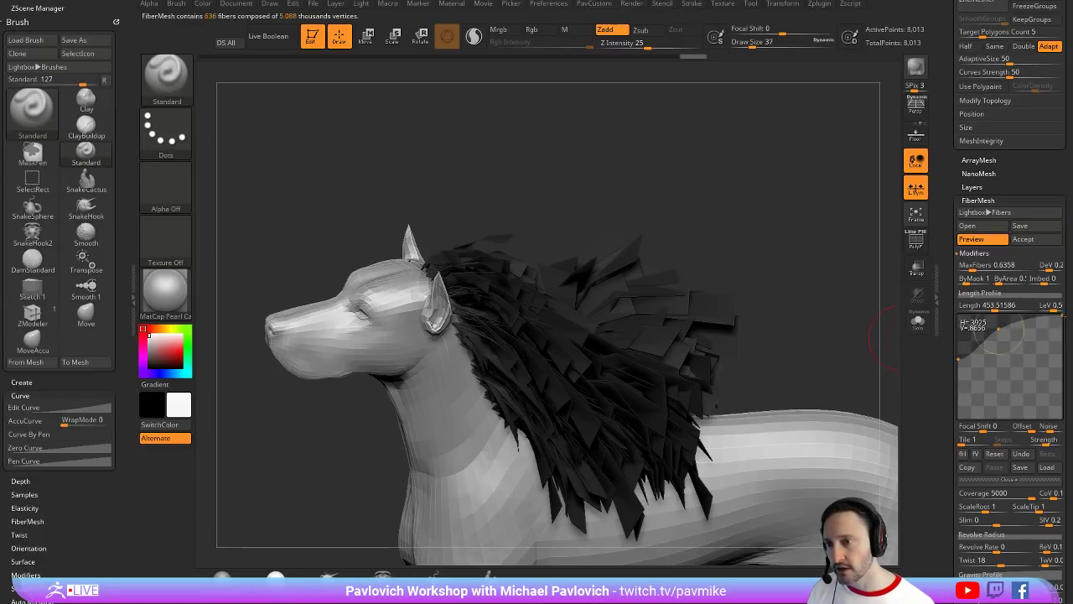
{"action": "left_click_drag", "start_coordinate": [1062, 316], "coordinate": [1061, 399]}
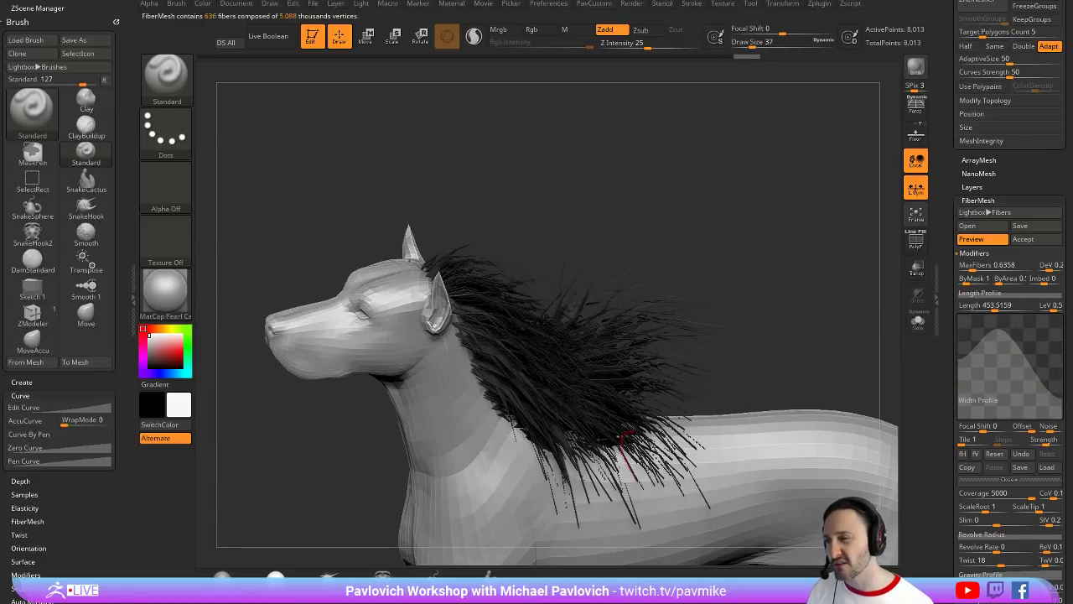
{"action": "left_click", "coordinate": [994, 453]}
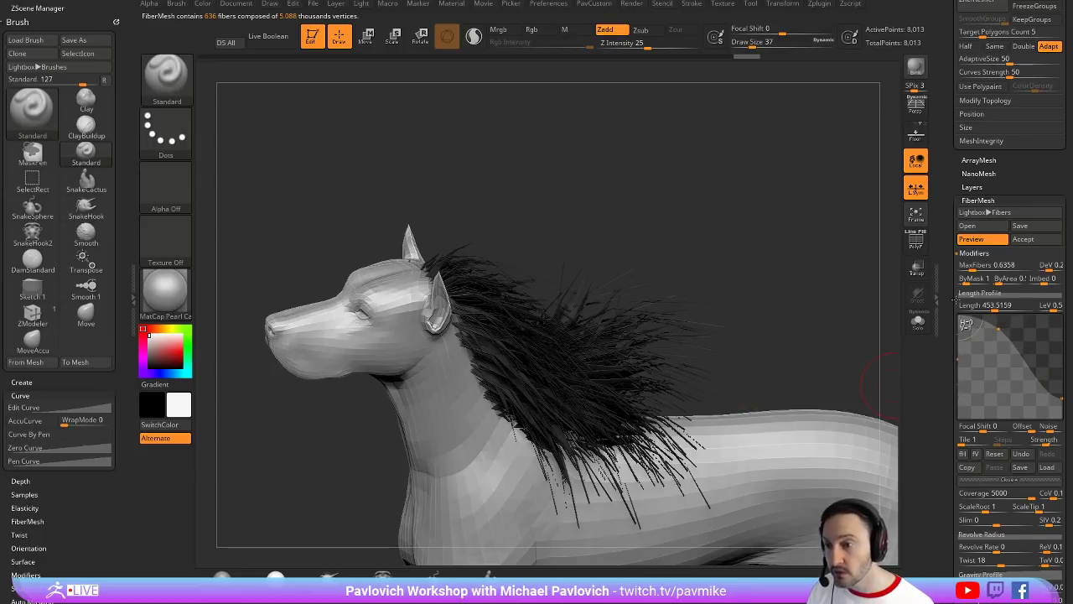
{"action": "left_click", "coordinate": [994, 453]}
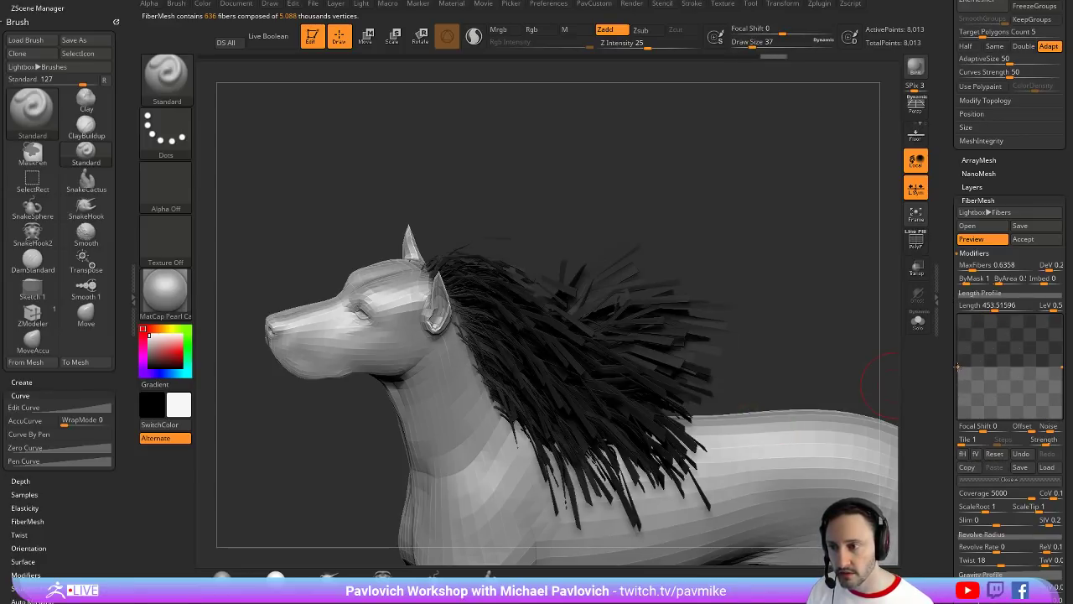
Bring the root and tip points of the reset Width Profile curve up to maximum for rectangular fibres
{"action": "left_click_drag", "start_coordinate": [957, 366], "coordinate": [956, 310]}
{"action": "left_click_drag", "start_coordinate": [1061, 366], "coordinate": [1062, 315]}
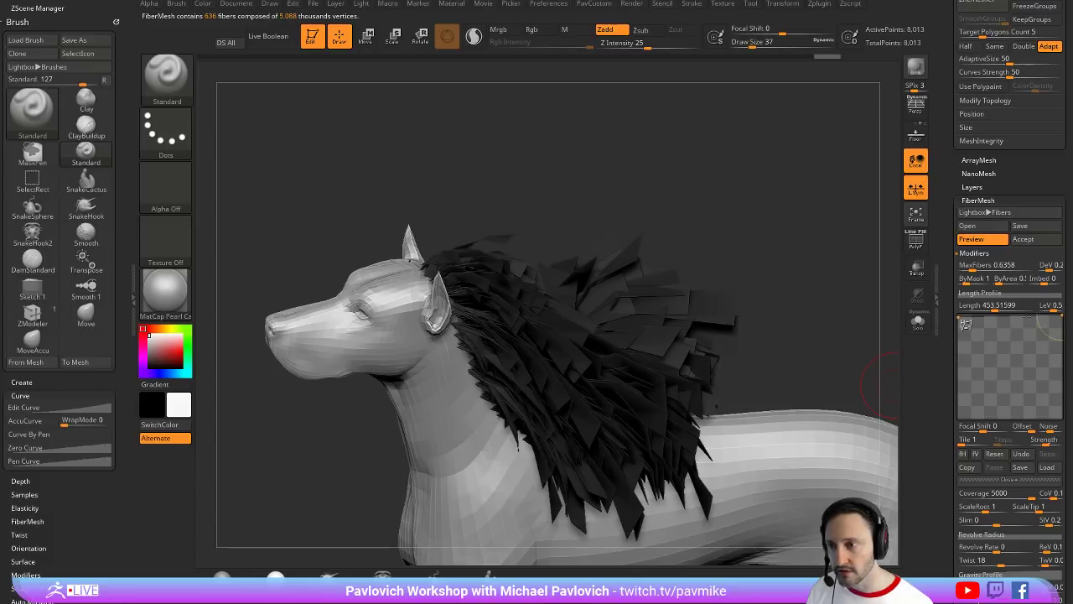
{"action": "left_click_drag", "start_coordinate": [877, 279], "coordinate": [855, 297]}
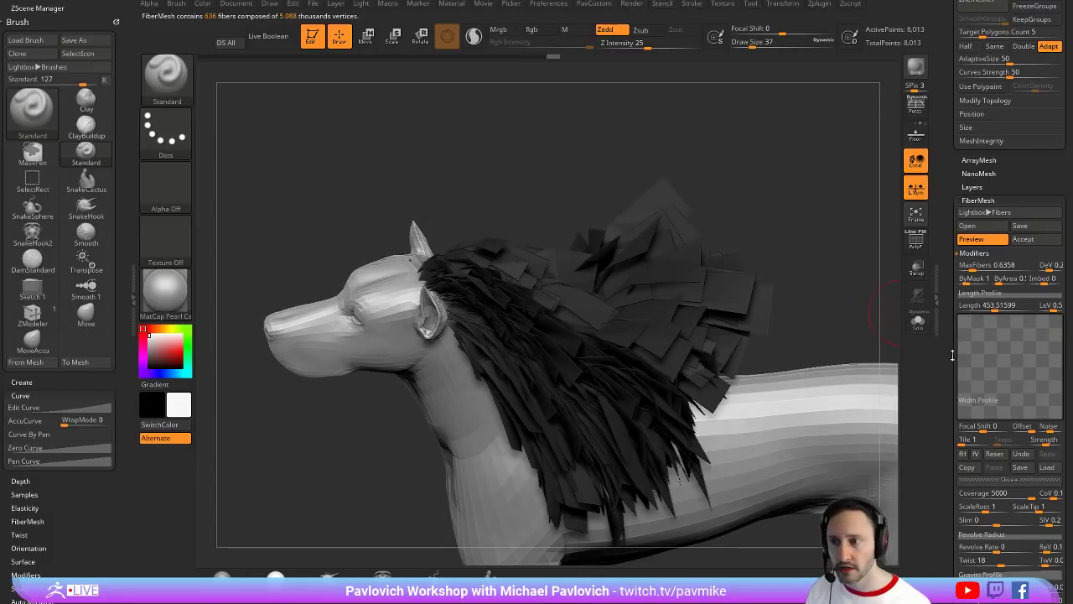
Lower the base and tip colorize amounts of the fibres to their minimum
{"action": "scroll", "coordinate": [1006, 402], "scroll_direction": "down", "scroll_amount": 3}
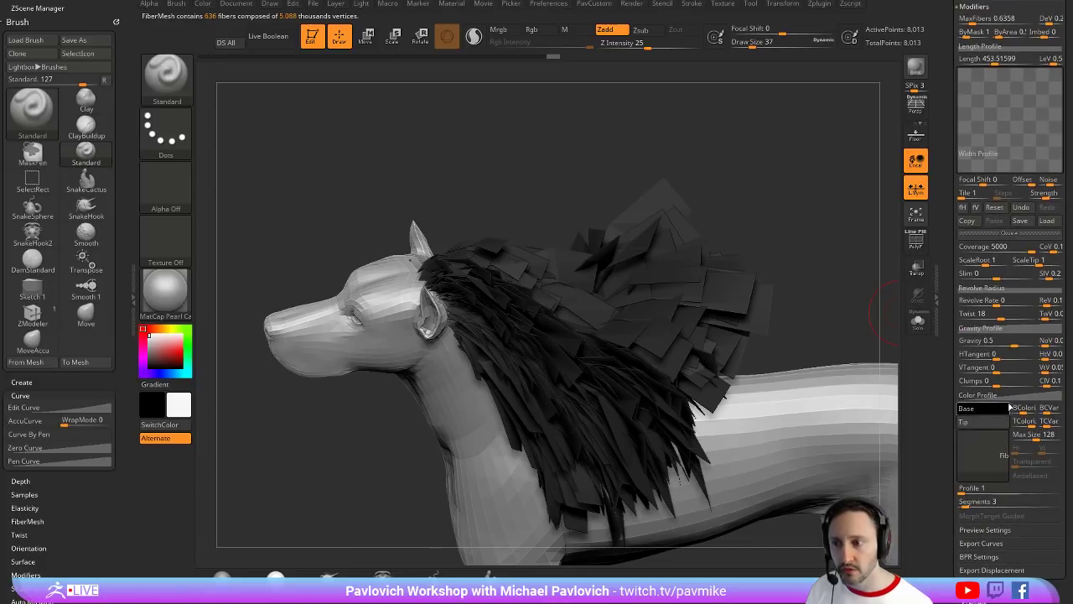
{"action": "left_click_drag", "start_coordinate": [1032, 410], "coordinate": [1015, 427]}
{"action": "left_click_drag", "start_coordinate": [857, 323], "coordinate": [844, 294]}
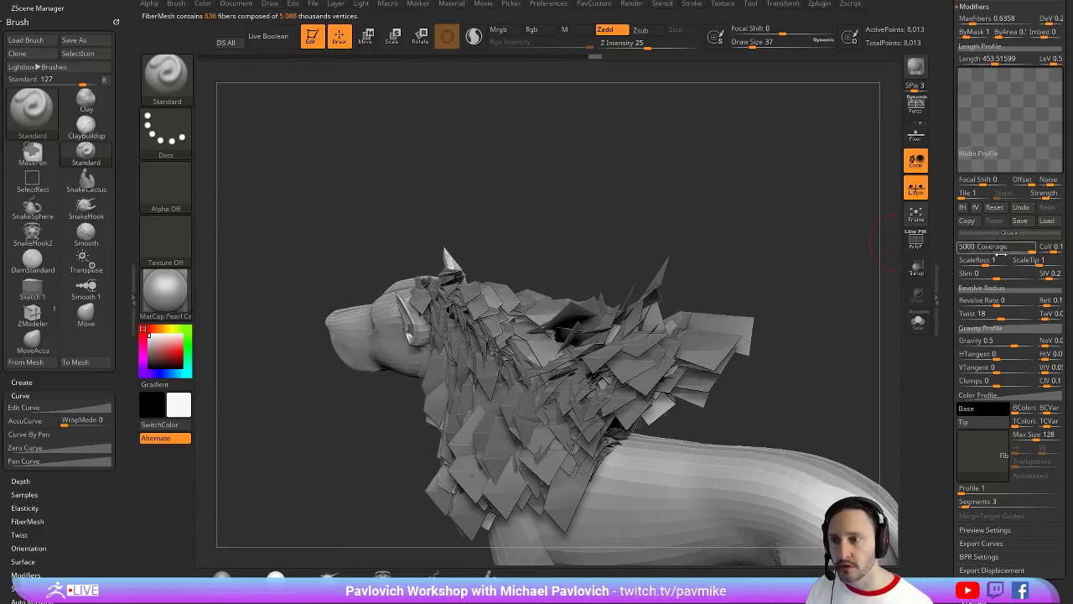
Reduce the fibres' Coverage to about 813
{"action": "left_click_drag", "start_coordinate": [945, 233], "coordinate": [952, 264]}
{"action": "left_click", "coordinate": [1025, 450]}
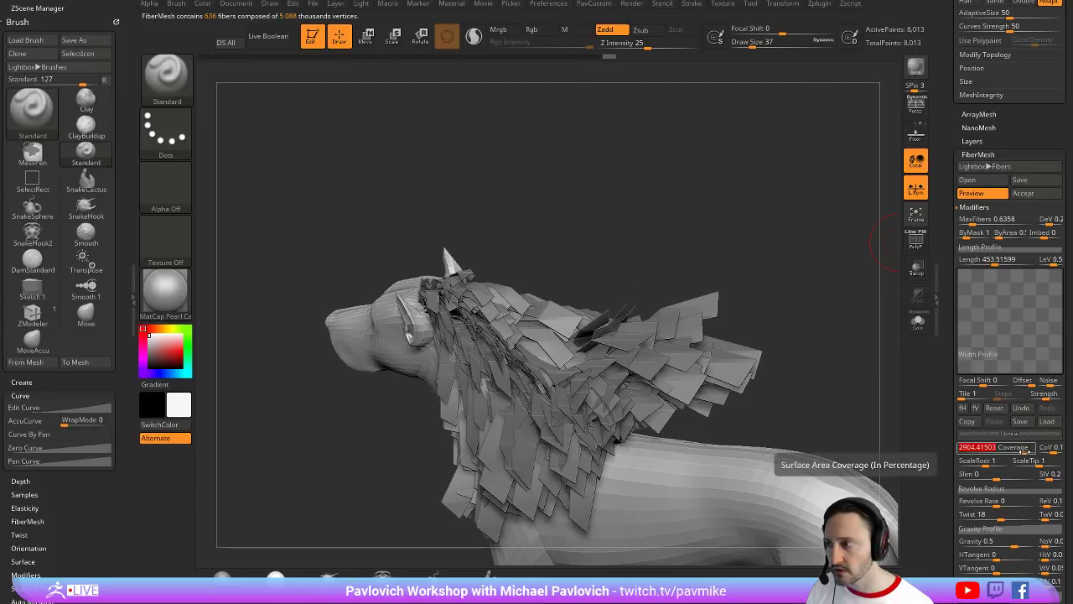
{"action": "left_click", "coordinate": [1018, 451]}
{"action": "left_click_drag", "start_coordinate": [1019, 451], "coordinate": [1005, 451]}
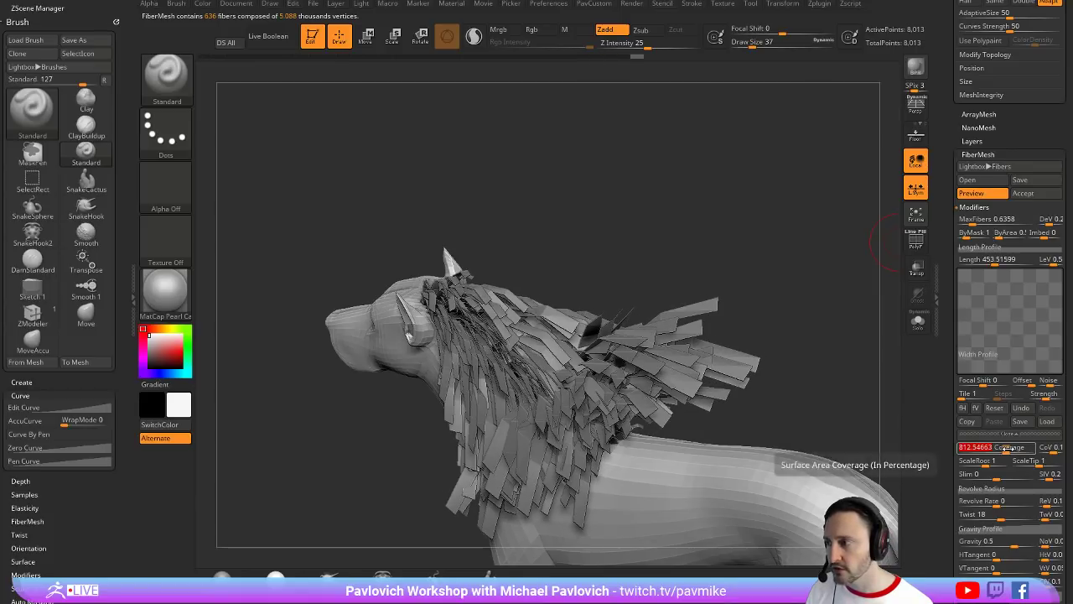
Shorten the fibre Length to about 290 and reduce MaxFibers to about 0.083
{"action": "left_click_drag", "start_coordinate": [994, 261], "coordinate": [986, 260]}
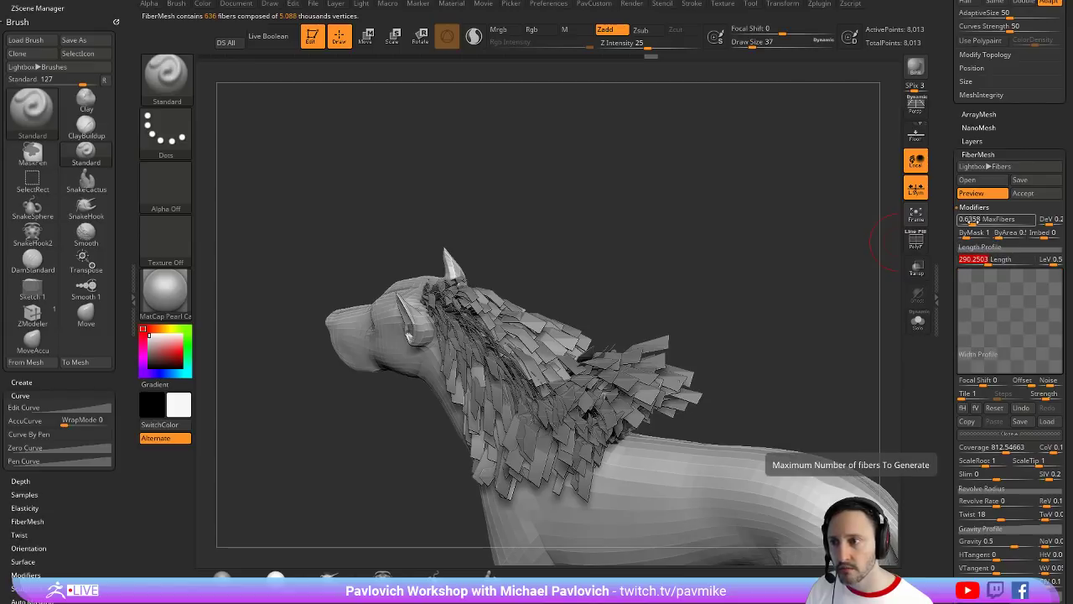
{"action": "left_click_drag", "start_coordinate": [979, 219], "coordinate": [960, 219]}
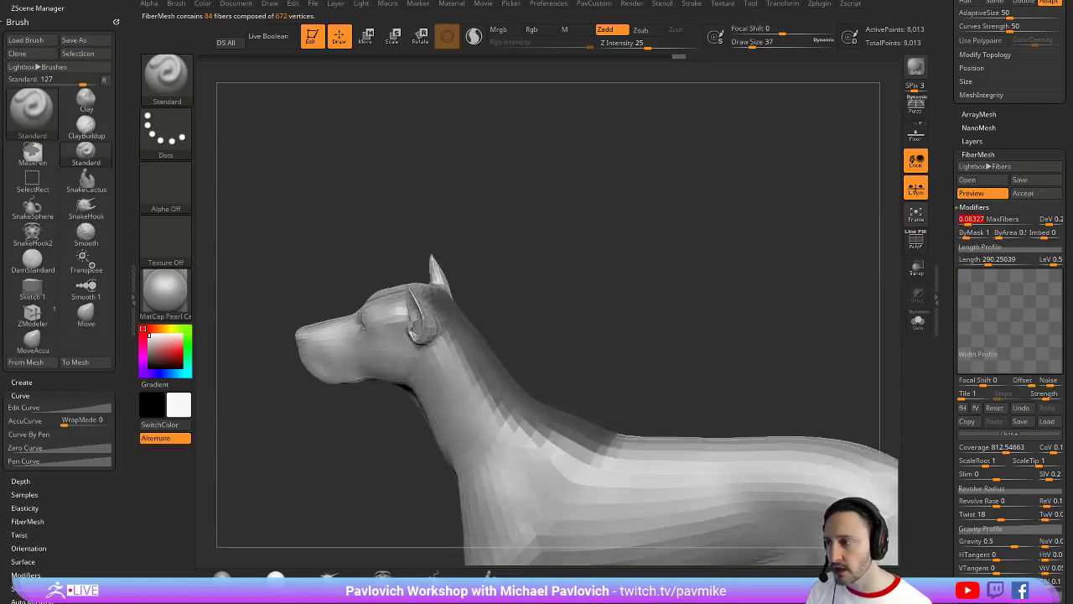
{"action": "left_click_drag", "start_coordinate": [803, 269], "coordinate": [801, 309]}
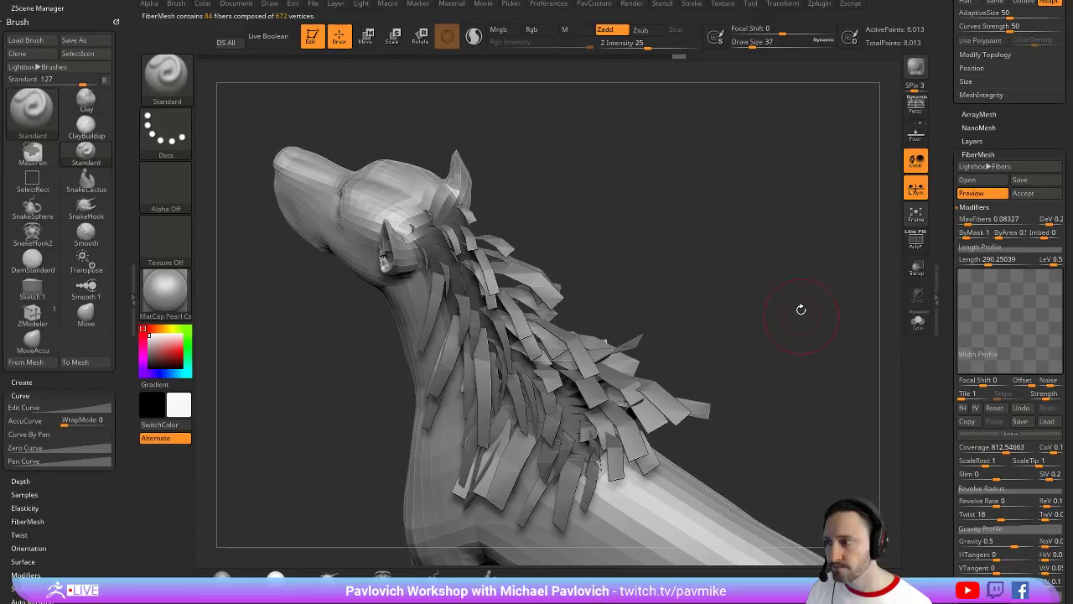
Widen the remaining fibres by setting Coverage to about 1906
{"action": "left_click", "coordinate": [1017, 451]}
{"action": "left_click", "coordinate": [1014, 451]}
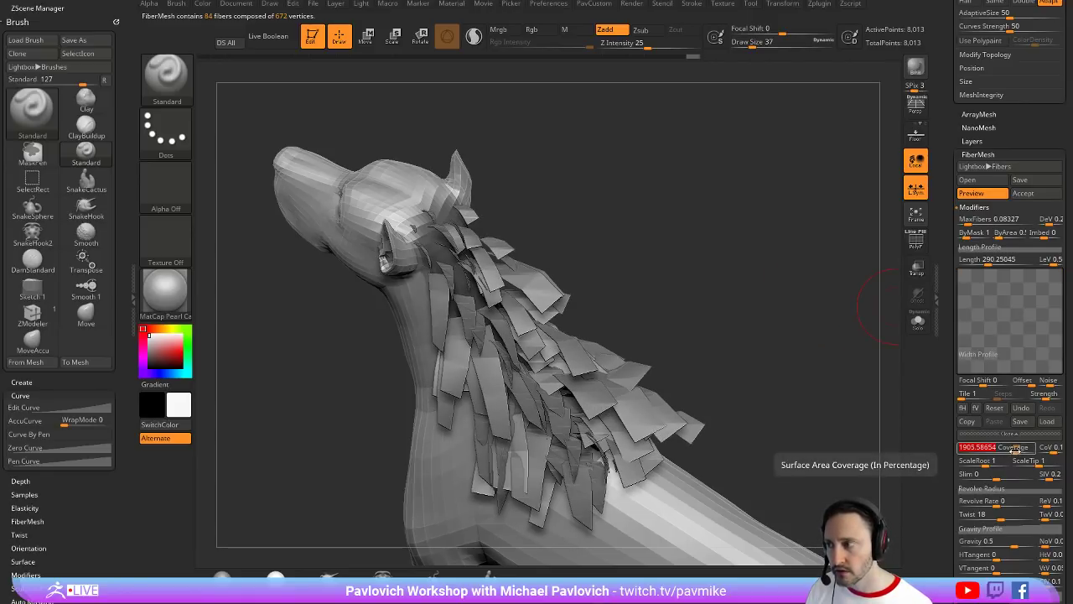
{"action": "mouse_move", "coordinate": [800, 335]}
{"action": "left_mouse_down"}
{"action": "mouse_move", "coordinate": [813, 289]}
{"action": "mouse_move", "coordinate": [818, 324]}
{"action": "left_mouse_up"}
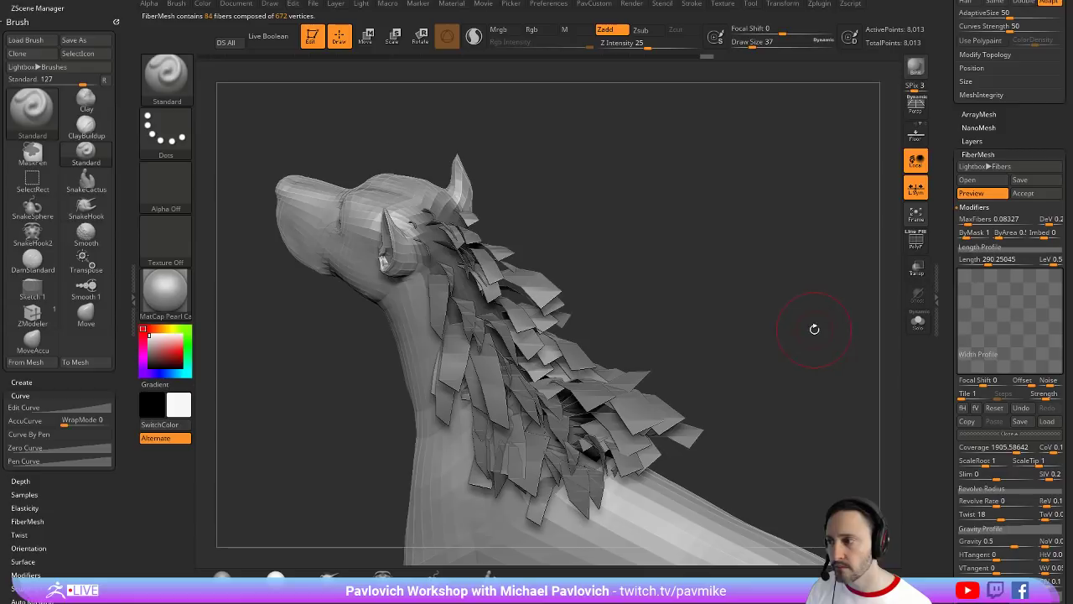
Render a BPR preview of the dog with the fibres on its neck
{"action": "left_click_drag", "start_coordinate": [947, 354], "coordinate": [943, 233]}
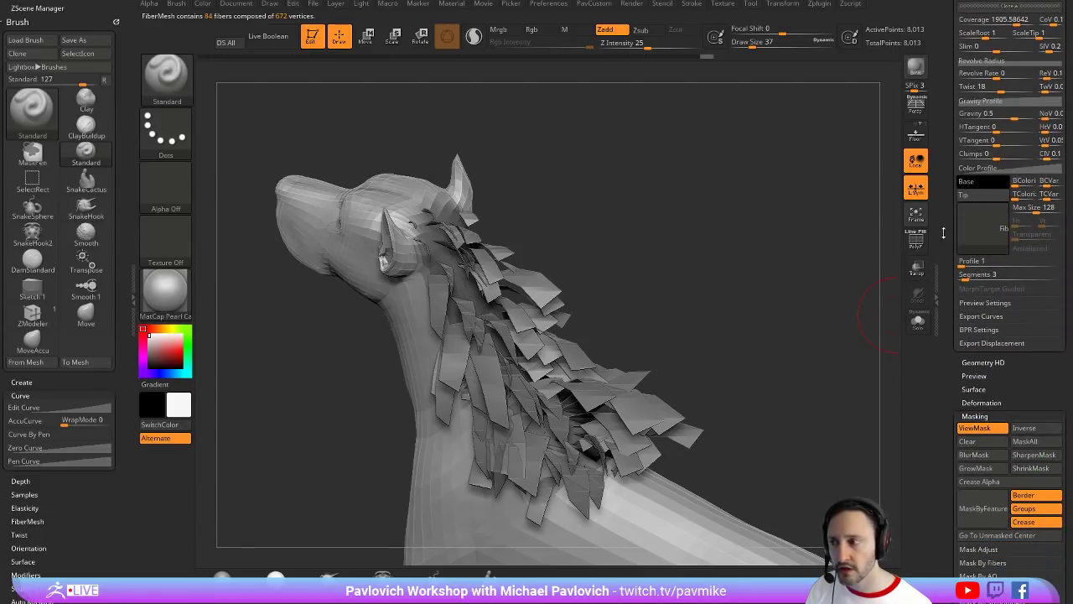
{"action": "left_click_drag", "start_coordinate": [647, 289], "coordinate": [654, 287]}
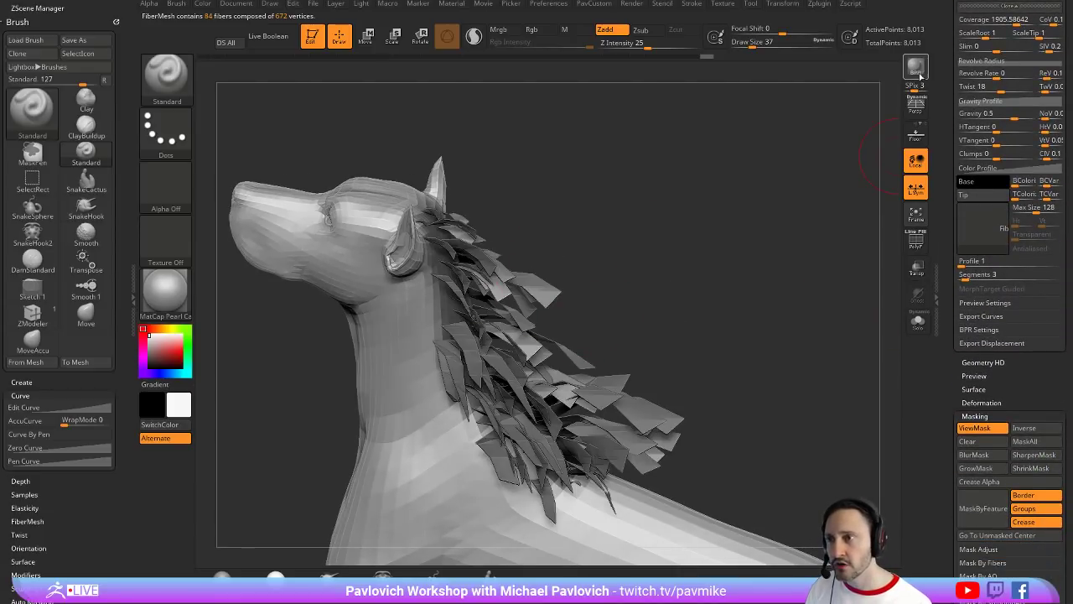
{"action": "left_click", "coordinate": [919, 72]}
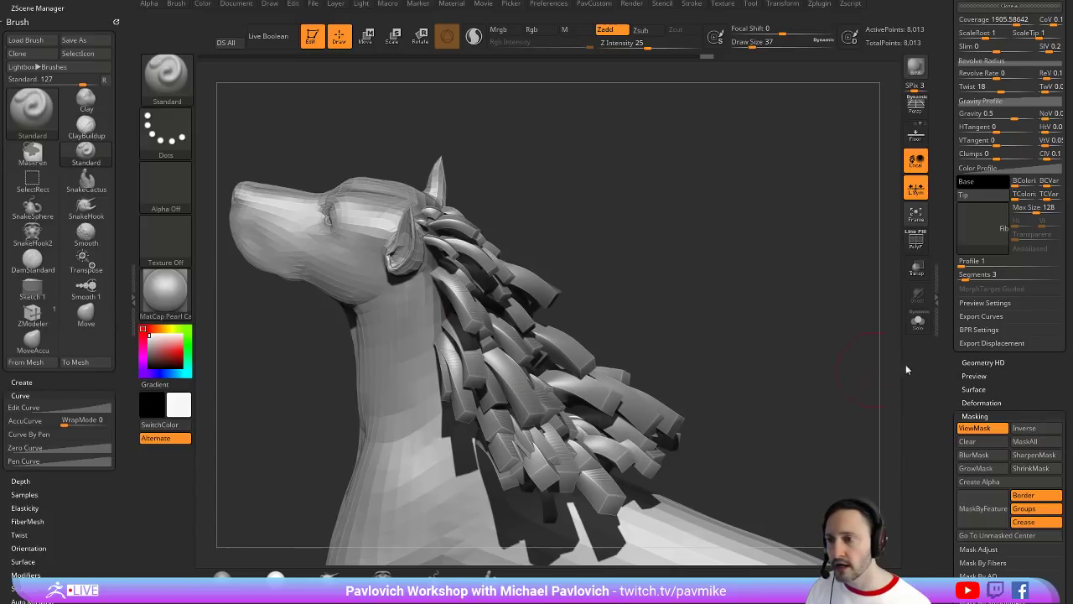
Set the fibres' BPR sides per fibre to 2 and render a BPR preview of the dog
{"action": "key", "text": "shift"}
{"action": "left_click", "coordinate": [977, 327]}
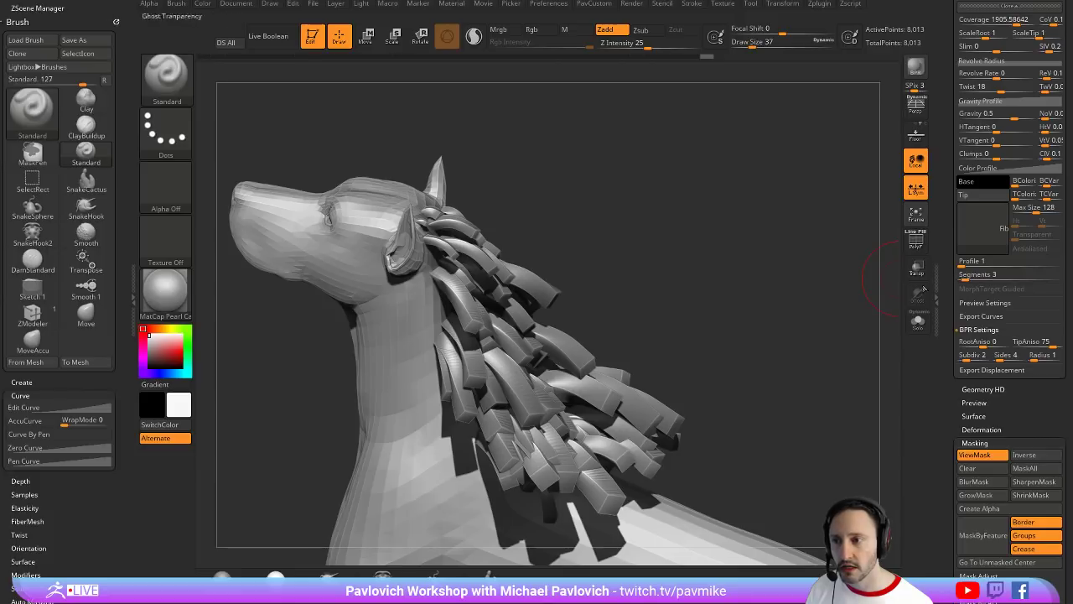
{"action": "left_click_drag", "start_coordinate": [852, 314], "coordinate": [860, 311]}
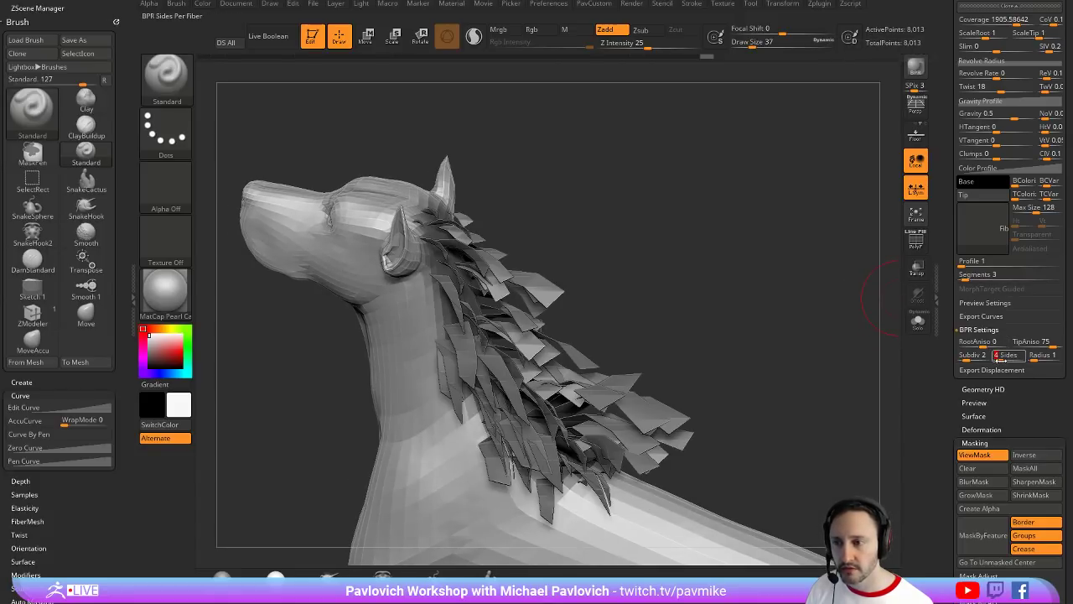
{"action": "left_click_drag", "start_coordinate": [1000, 360], "coordinate": [996, 359]}
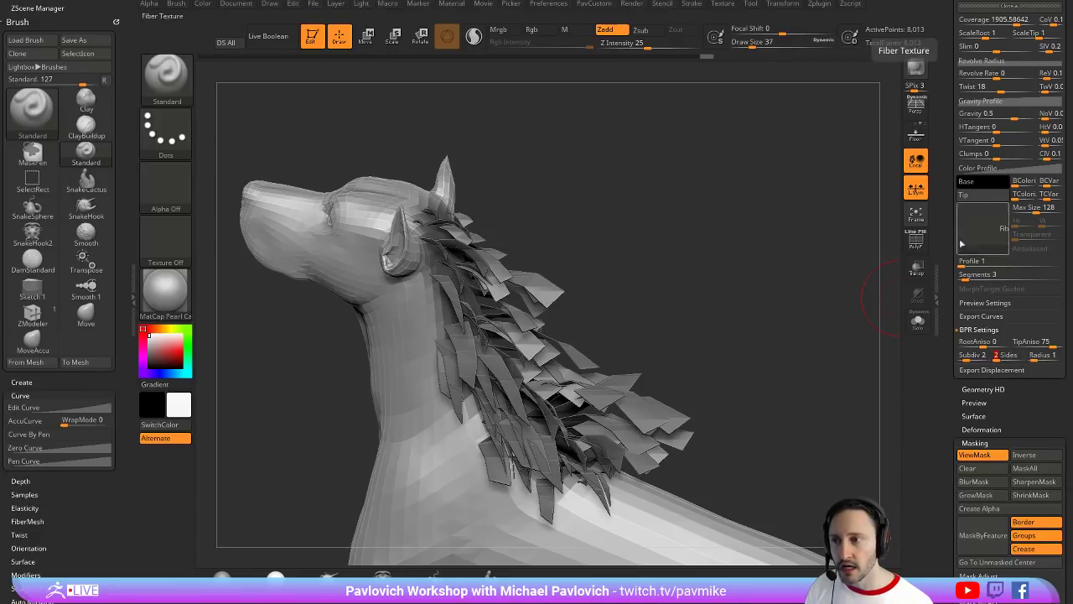
{"action": "left_click", "coordinate": [916, 67]}
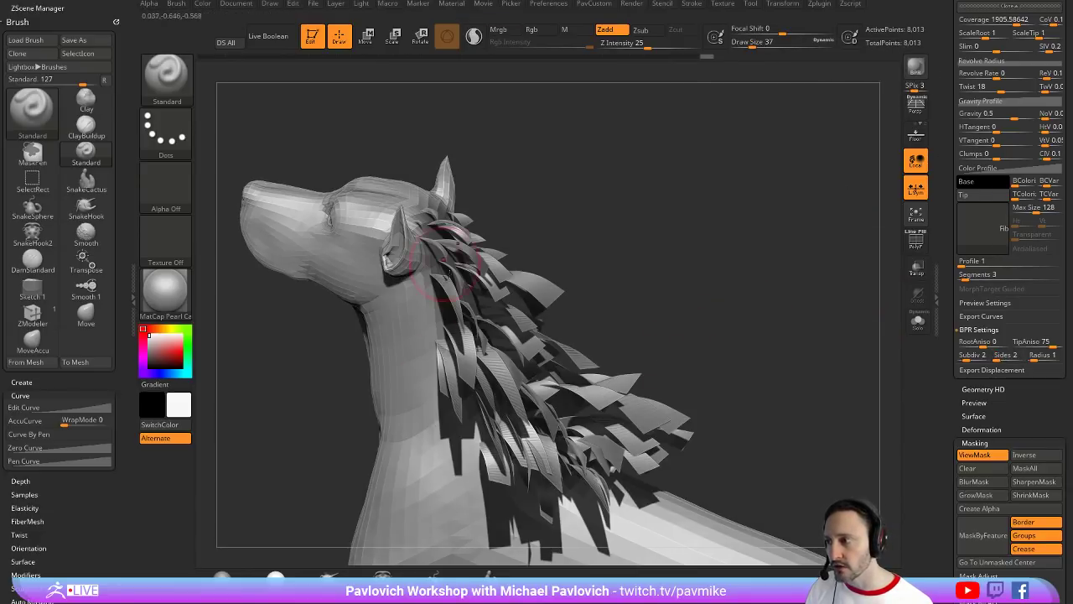
Set the fibres' Segments to 6 and their Twist to 0
{"action": "left_click", "coordinate": [971, 275]}
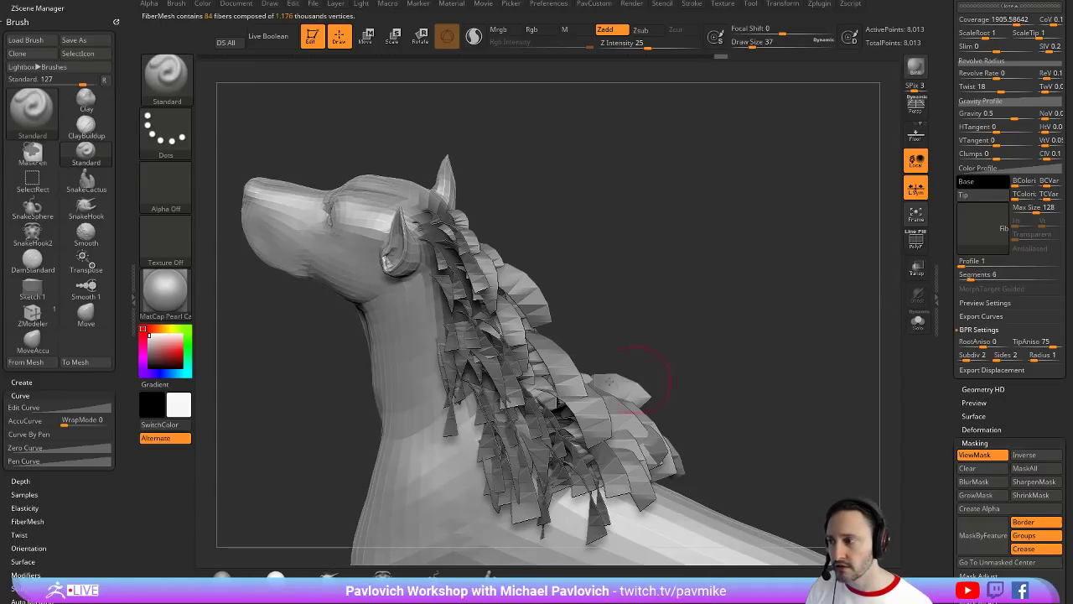
{"action": "left_click_drag", "start_coordinate": [951, 228], "coordinate": [950, 438]}
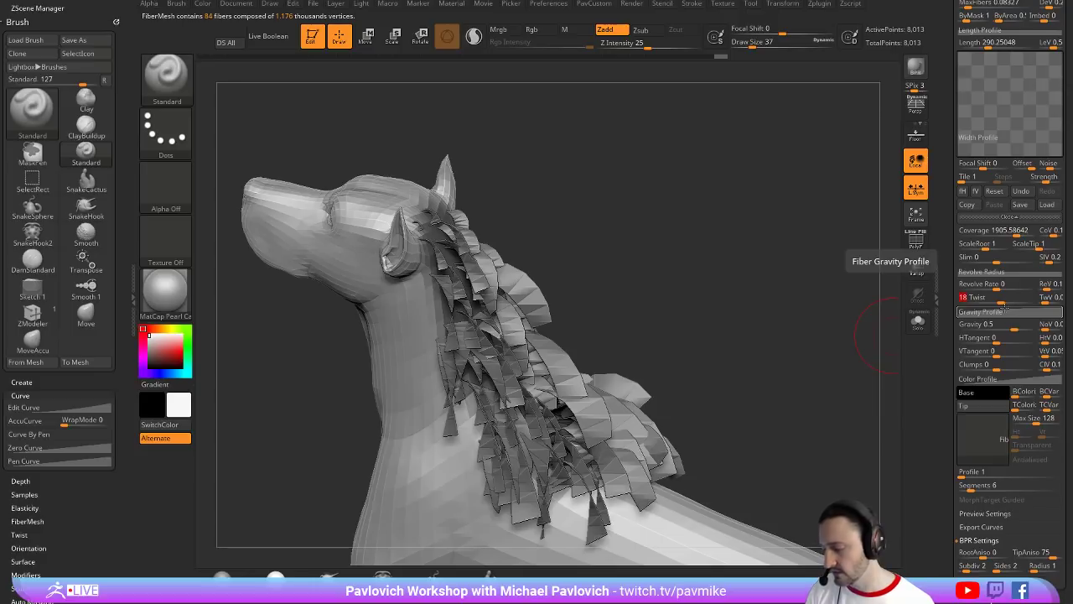
{"action": "type", "text": "0"}
{"action": "key", "text": "Return"}
{"action": "left_click_drag", "start_coordinate": [842, 335], "coordinate": [748, 335]}
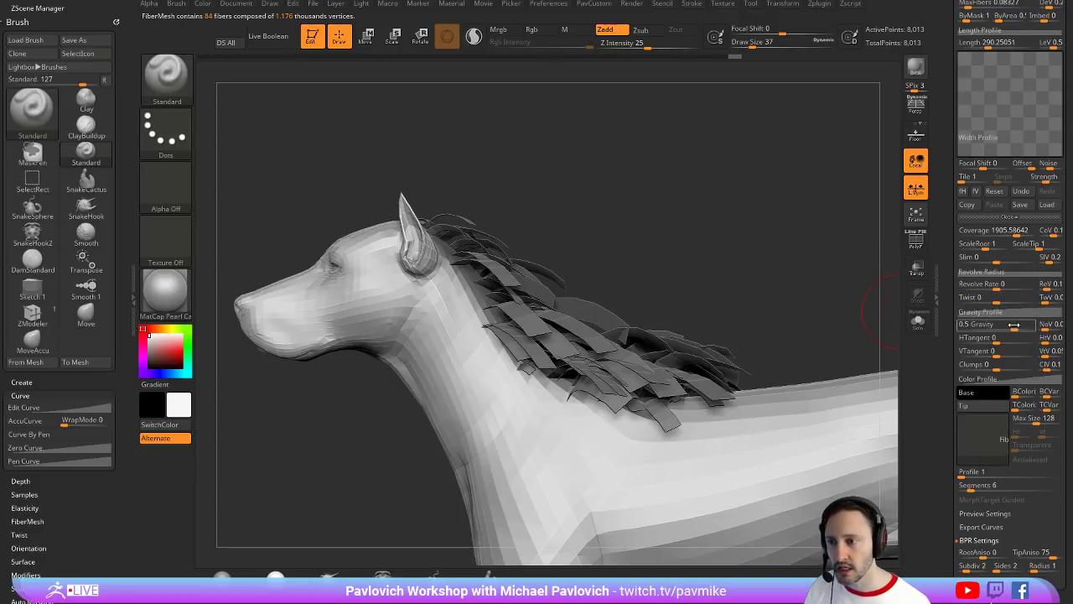
Try fibre Gravity values from about -0.06 up to 1 and settle on about 0.256
{"action": "left_click_drag", "start_coordinate": [1016, 329], "coordinate": [1006, 329]}
{"action": "left_click_drag", "start_coordinate": [997, 327], "coordinate": [994, 327]}
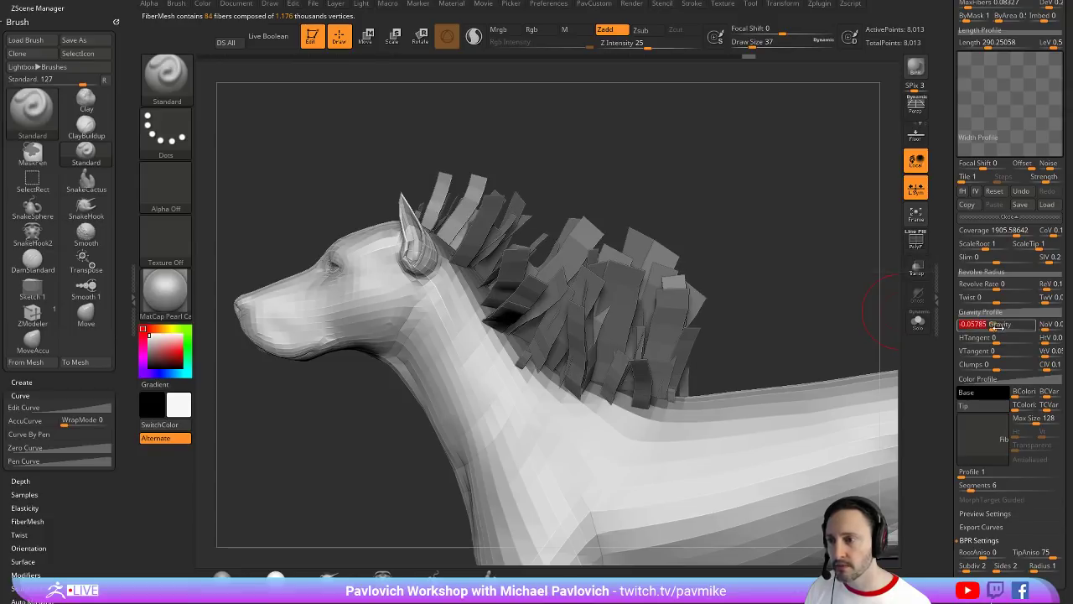
{"action": "left_click_drag", "start_coordinate": [776, 287], "coordinate": [817, 283]}
{"action": "left_click_drag", "start_coordinate": [1009, 327], "coordinate": [1032, 330]}
{"action": "left_click_drag", "start_coordinate": [838, 319], "coordinate": [810, 359], "text": "alt"}
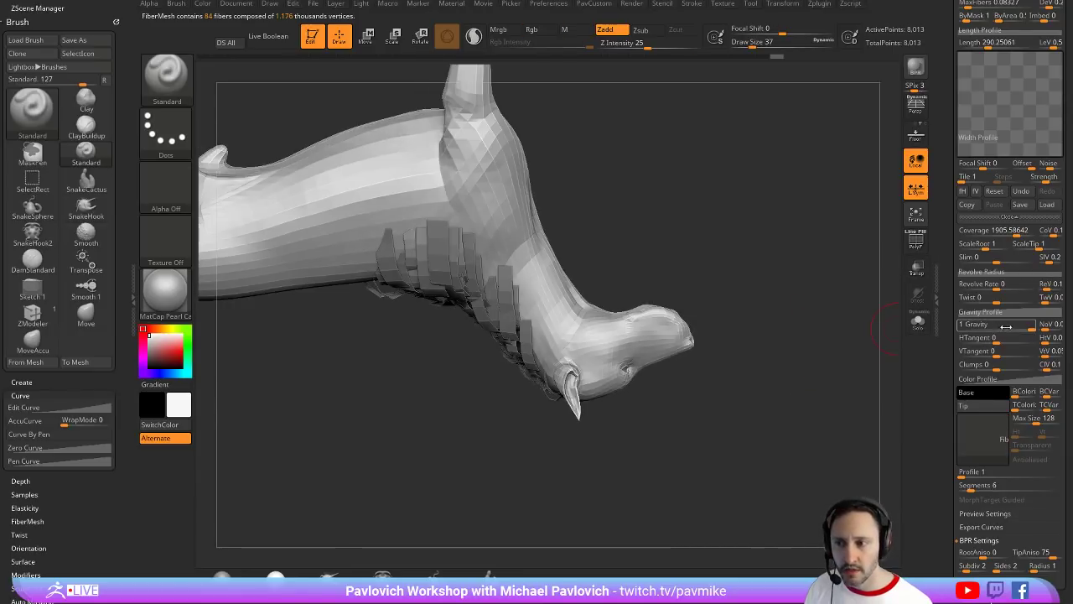
{"action": "left_click_drag", "start_coordinate": [1006, 326], "coordinate": [1050, 325]}
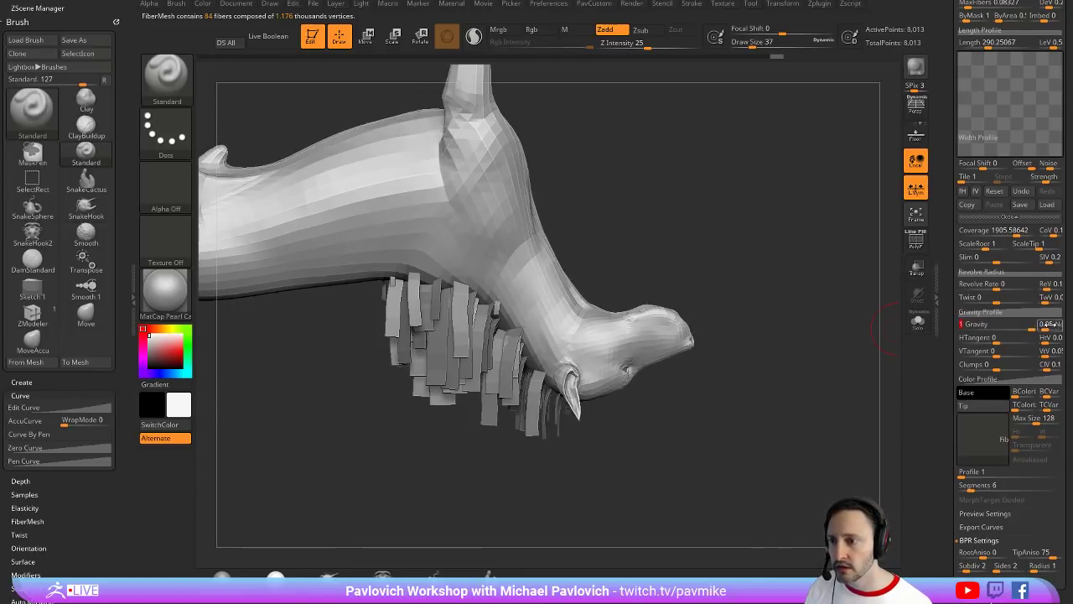
{"action": "left_click_drag", "start_coordinate": [492, 516], "coordinate": [847, 280]}
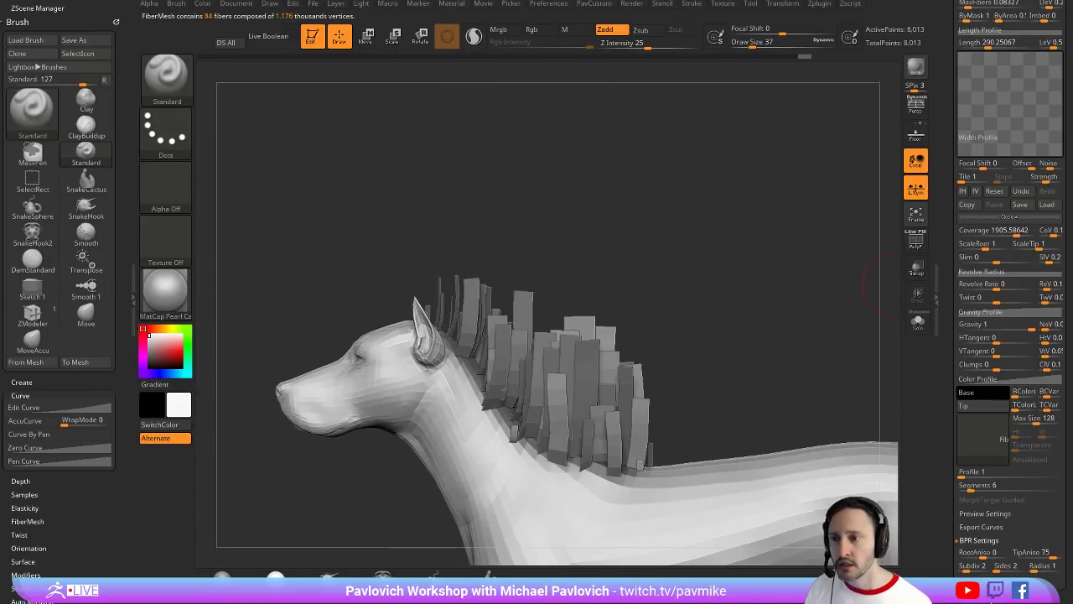
{"action": "left_click_drag", "start_coordinate": [1021, 328], "coordinate": [1008, 327]}
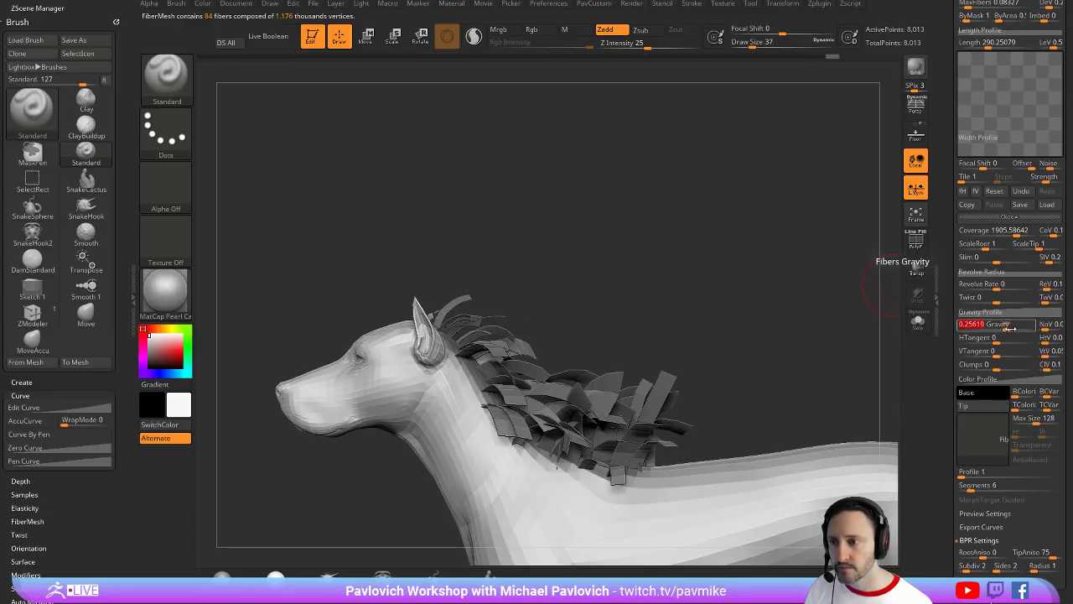
{"action": "left_click_drag", "start_coordinate": [764, 276], "coordinate": [820, 287]}
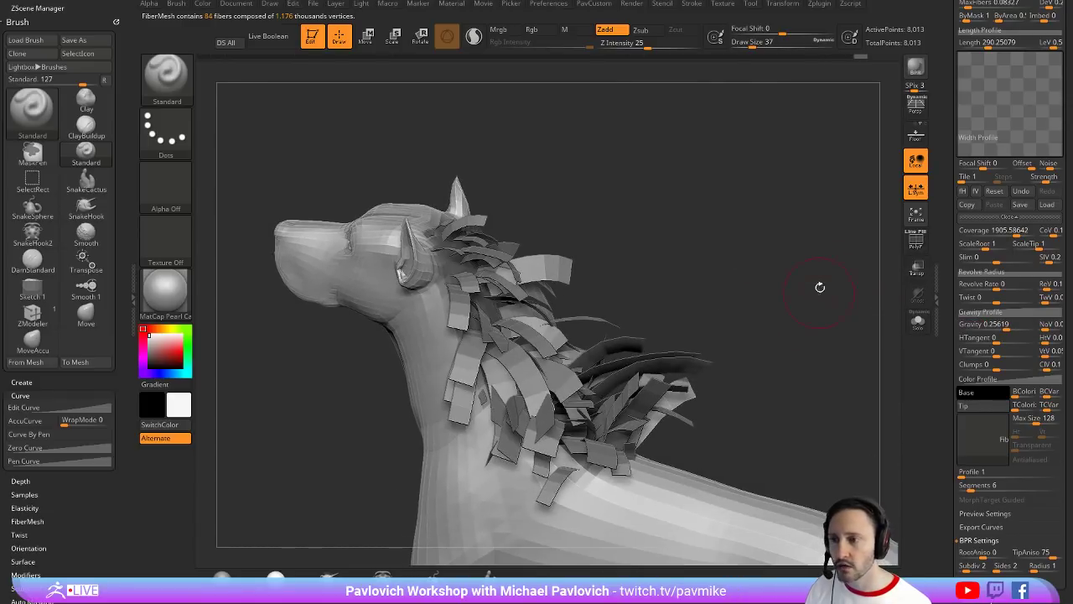
Apply the orange star Texture 12 to the fibres, always accepting auto-resize, and render a BPR preview
{"action": "scroll", "coordinate": [954, 337], "scroll_direction": "down", "scroll_amount": 3}
{"action": "left_click", "coordinate": [987, 316]}
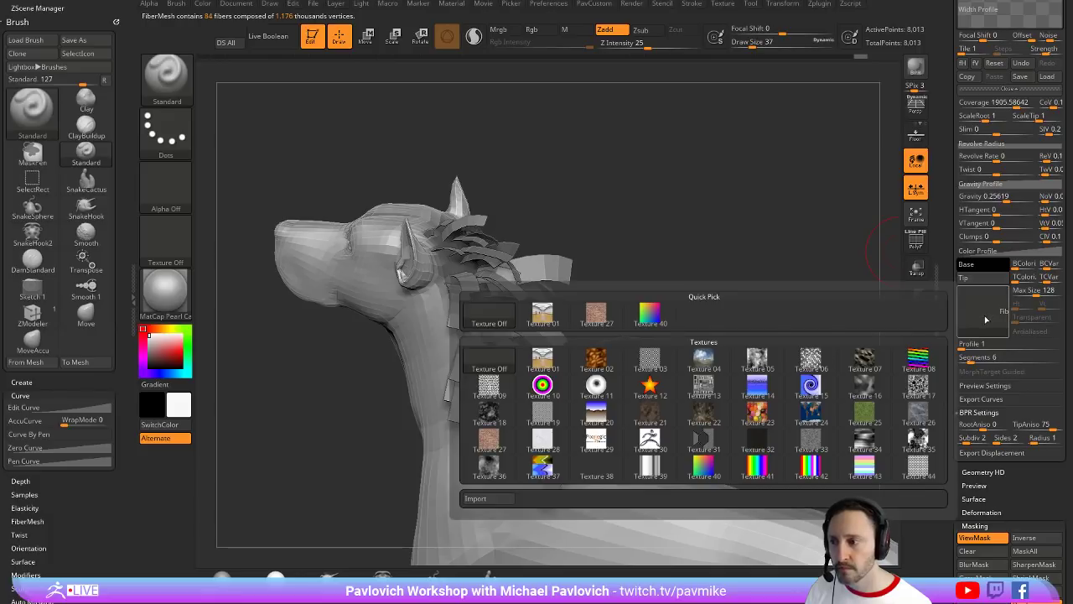
{"action": "left_click", "coordinate": [651, 388]}
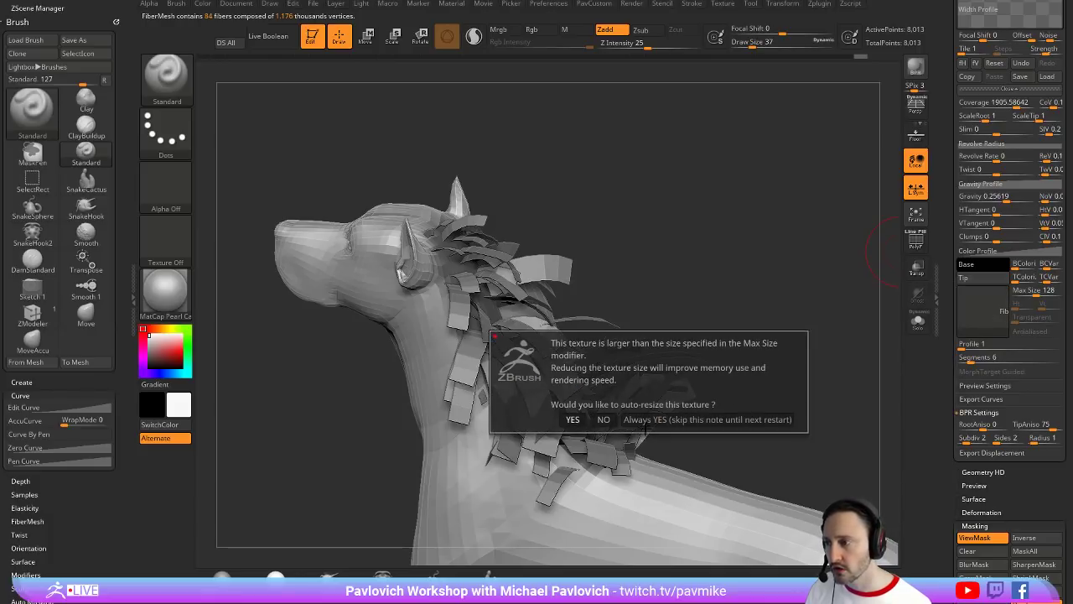
{"action": "left_click", "coordinate": [645, 419]}
{"action": "left_click_drag", "start_coordinate": [783, 277], "coordinate": [808, 294]}
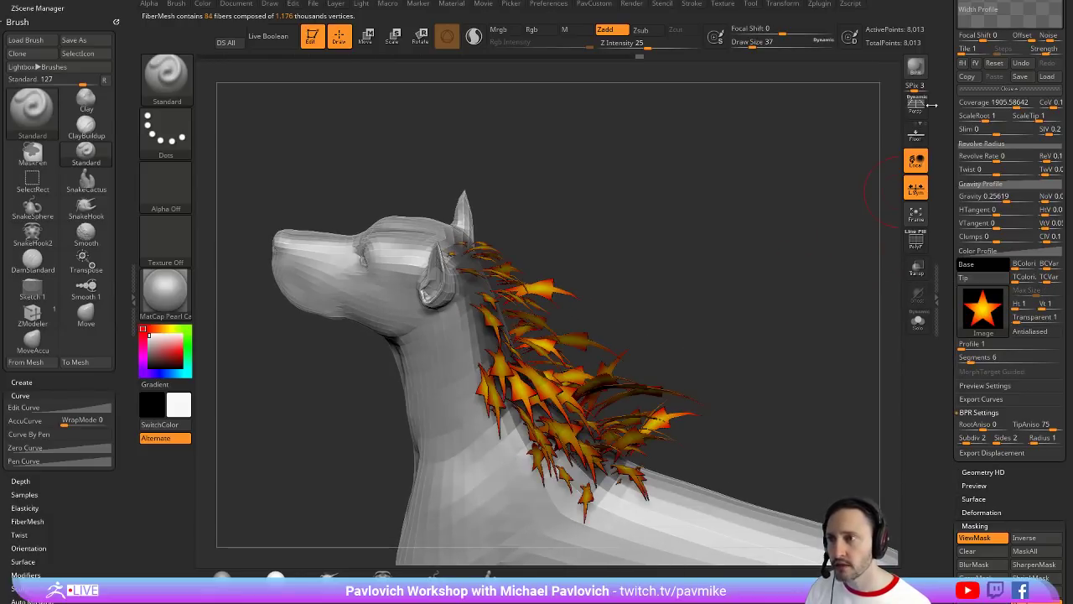
{"action": "left_click", "coordinate": [915, 68]}
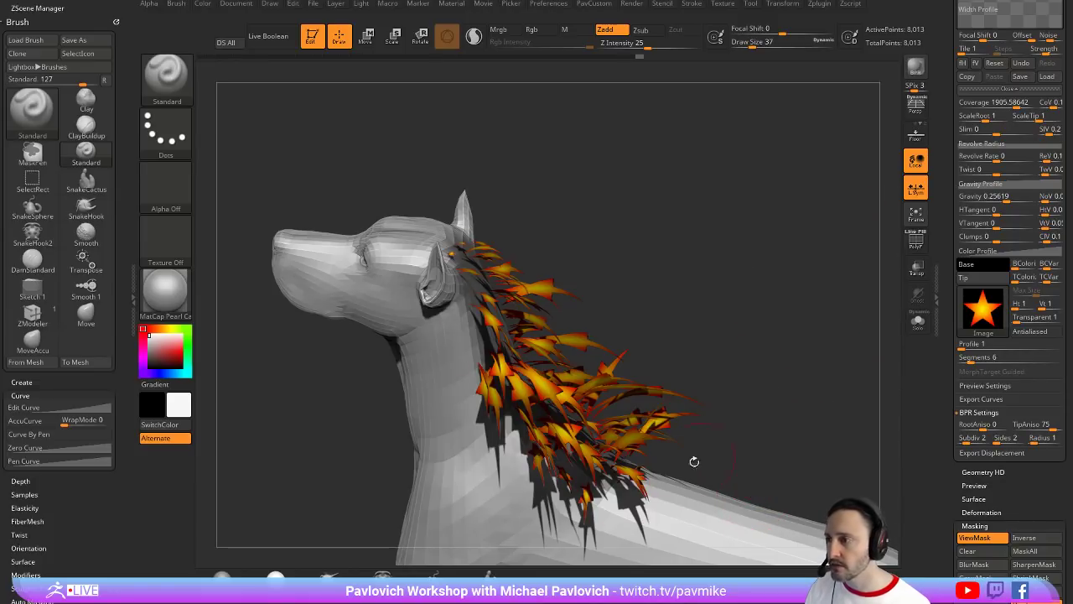
Reduce the brush Draw Size to 23
{"action": "key", "text": "s"}
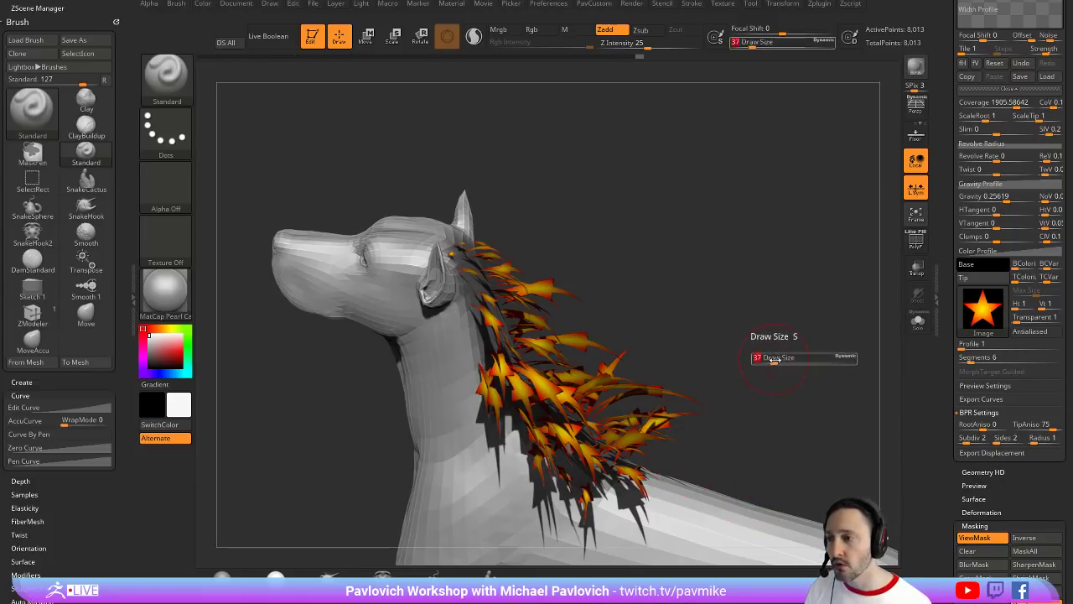
{"action": "left_click", "coordinate": [772, 359]}
{"action": "left_click_drag", "start_coordinate": [773, 358], "coordinate": [776, 358]}
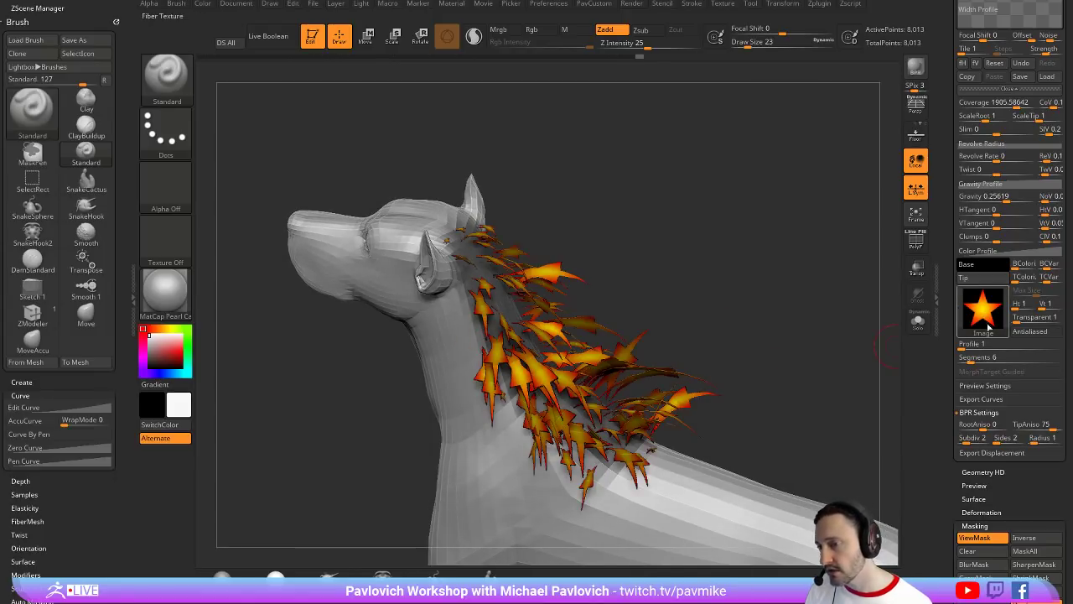
Enable antialiasing for the star fibre texture and set the fibre texture back to Texture Off
{"action": "mouse_move", "coordinate": [995, 304]}
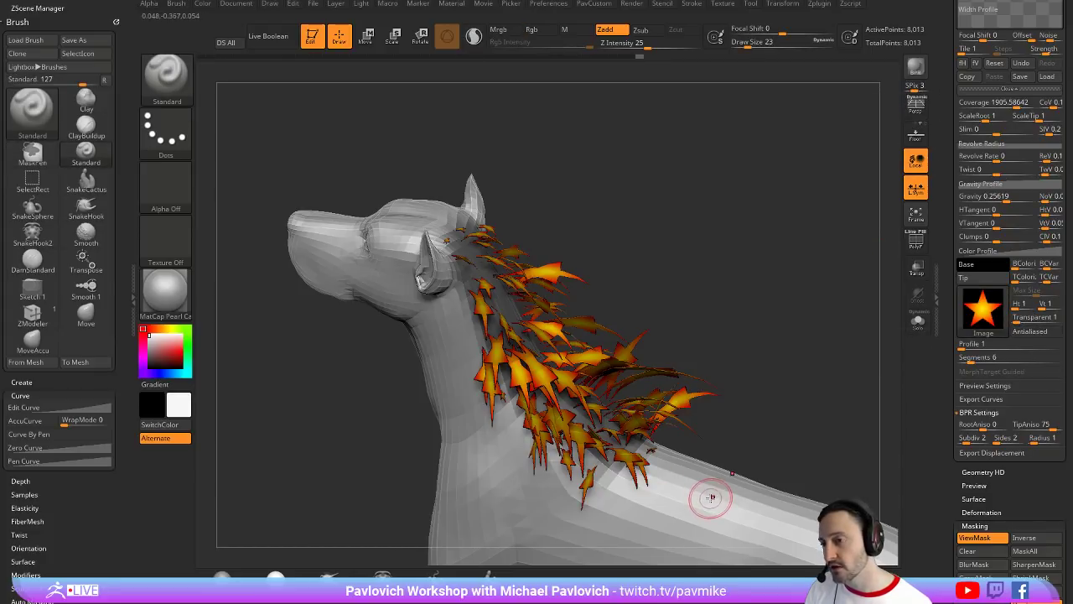
{"action": "left_click", "coordinate": [1029, 331]}
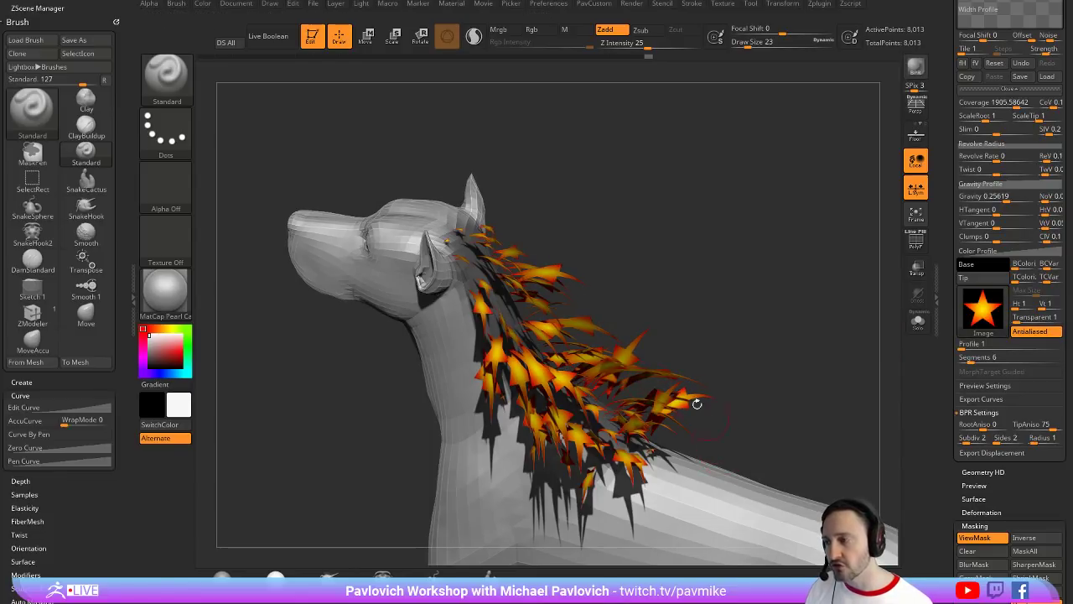
{"action": "left_click_drag", "start_coordinate": [747, 371], "coordinate": [772, 343]}
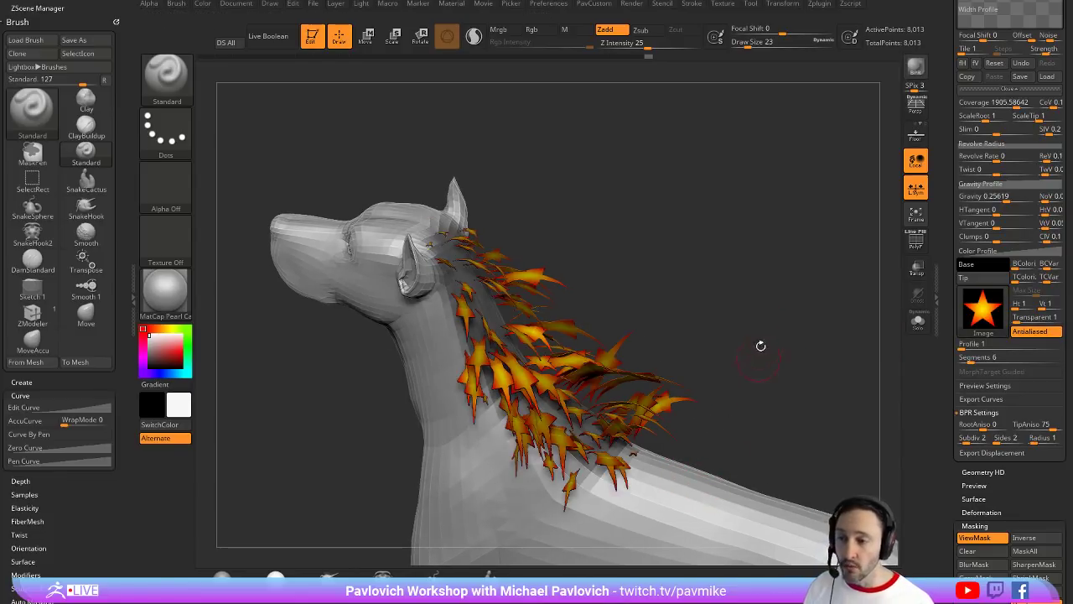
{"action": "left_click", "coordinate": [982, 312]}
{"action": "left_click", "coordinate": [496, 317]}
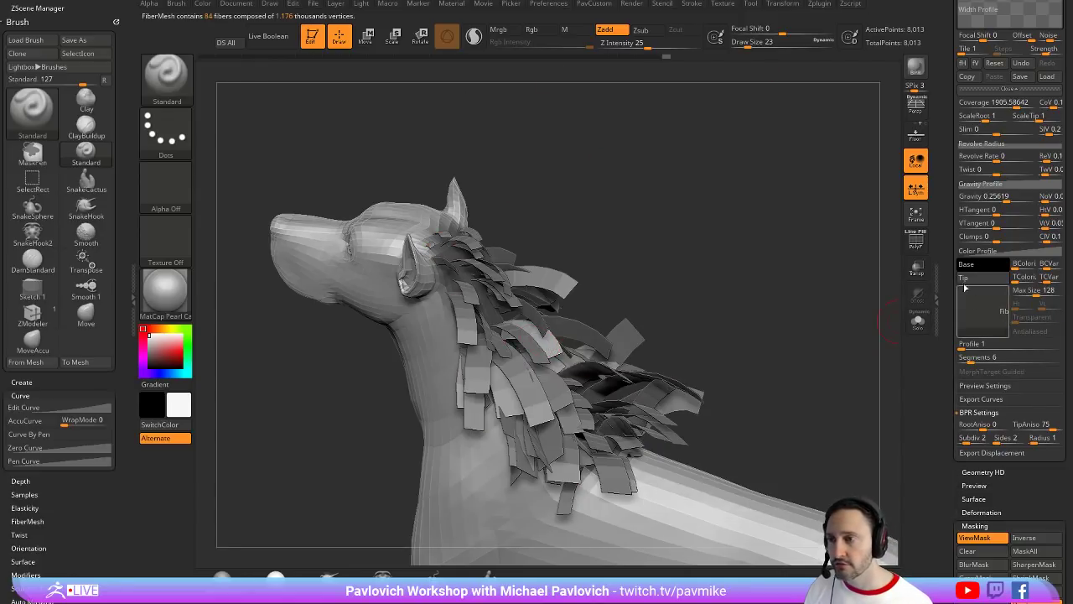
Assign the feather mesh PM3D_Plane3D_1 as the dog's Micro Mesh and accept the BPR visibility note
{"action": "scroll", "coordinate": [955, 247], "scroll_direction": "up", "scroll_amount": 10}
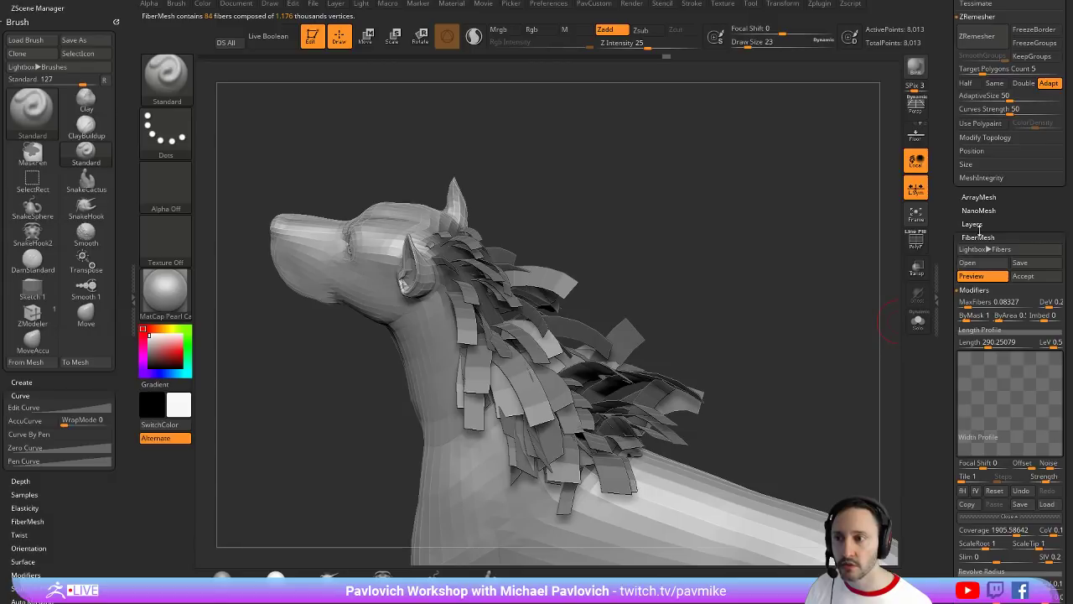
{"action": "scroll", "coordinate": [964, 238], "scroll_direction": "up", "scroll_amount": 8}
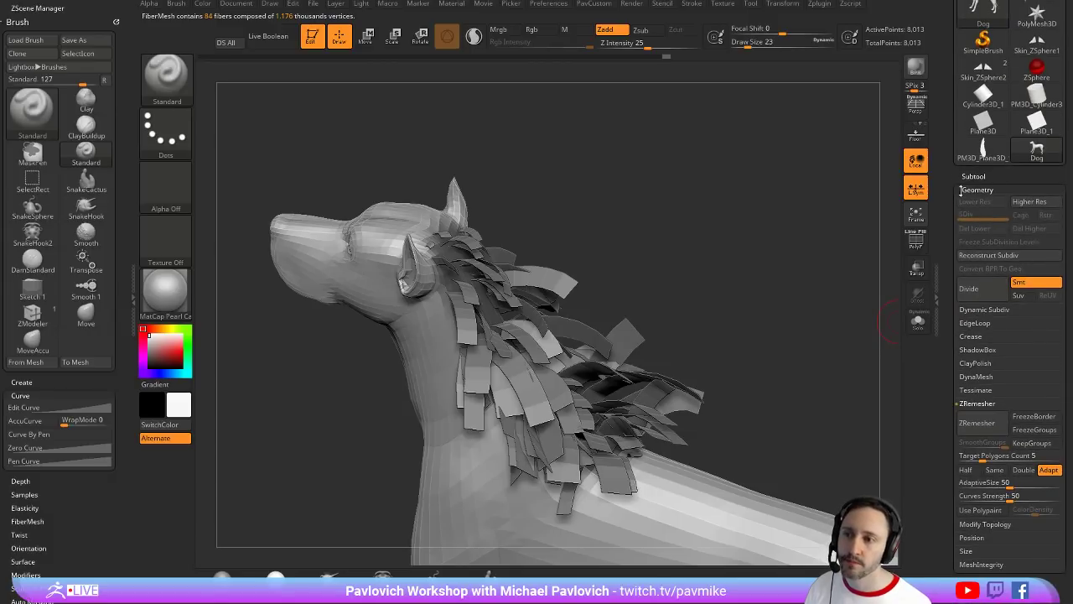
{"action": "scroll", "coordinate": [949, 237], "scroll_direction": "down", "scroll_amount": 2}
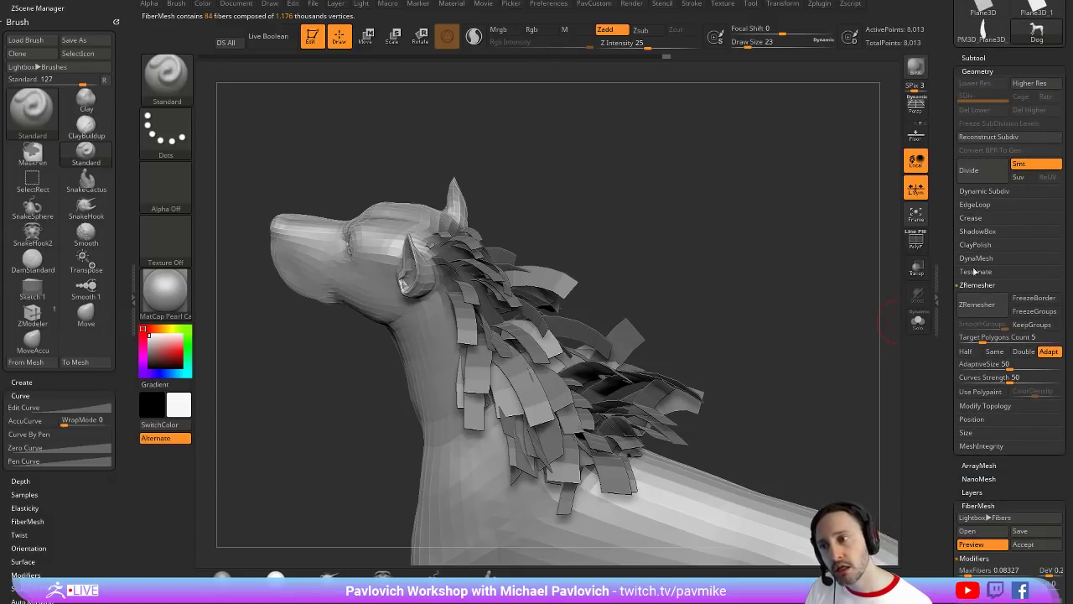
{"action": "left_click", "coordinate": [975, 285], "text": "shift"}
{"action": "left_click", "coordinate": [975, 297], "text": "shift"}
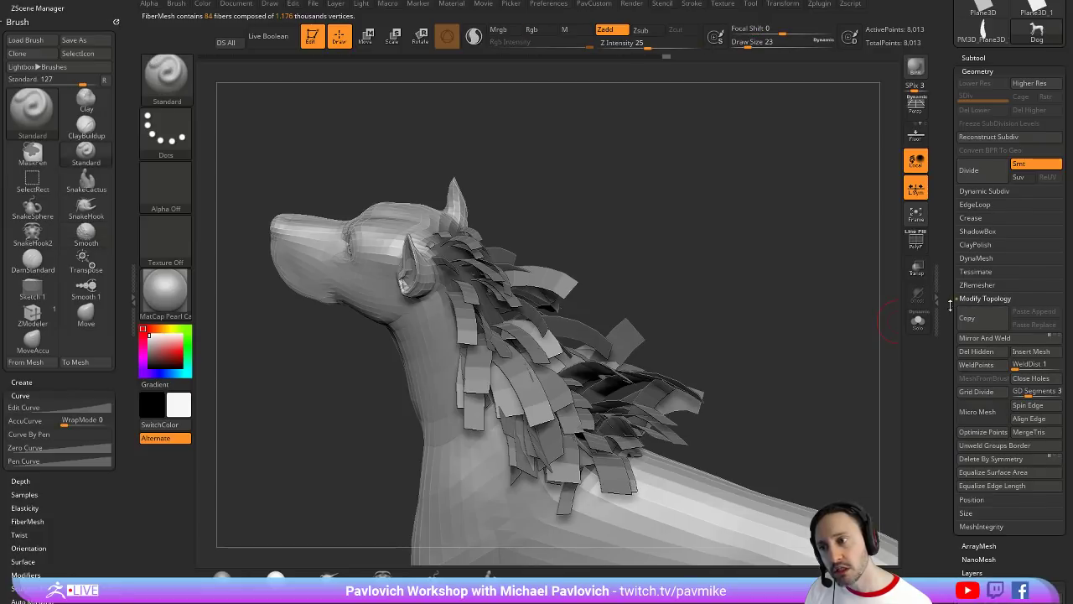
{"action": "scroll", "coordinate": [980, 335], "scroll_direction": "down", "scroll_amount": 2}
{"action": "left_click", "coordinate": [986, 369]}
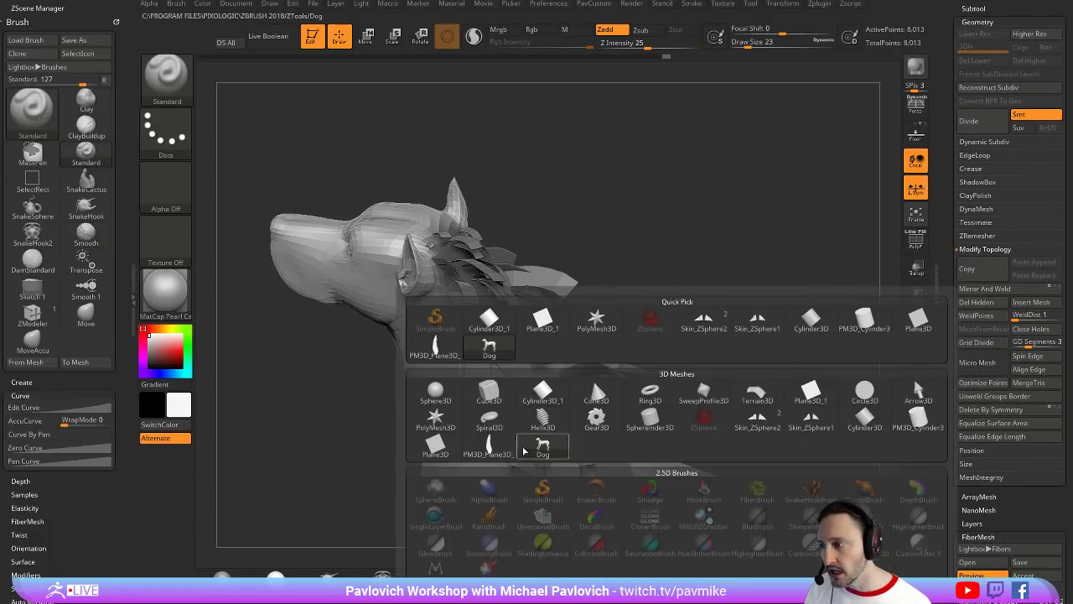
{"action": "left_click", "coordinate": [488, 444]}
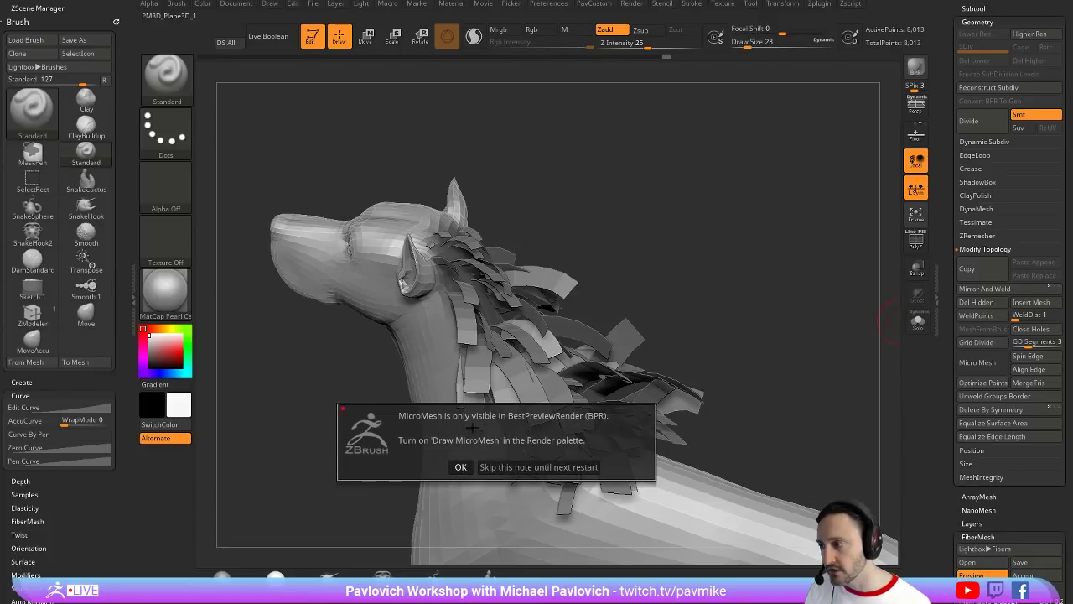
{"action": "left_click", "coordinate": [460, 466]}
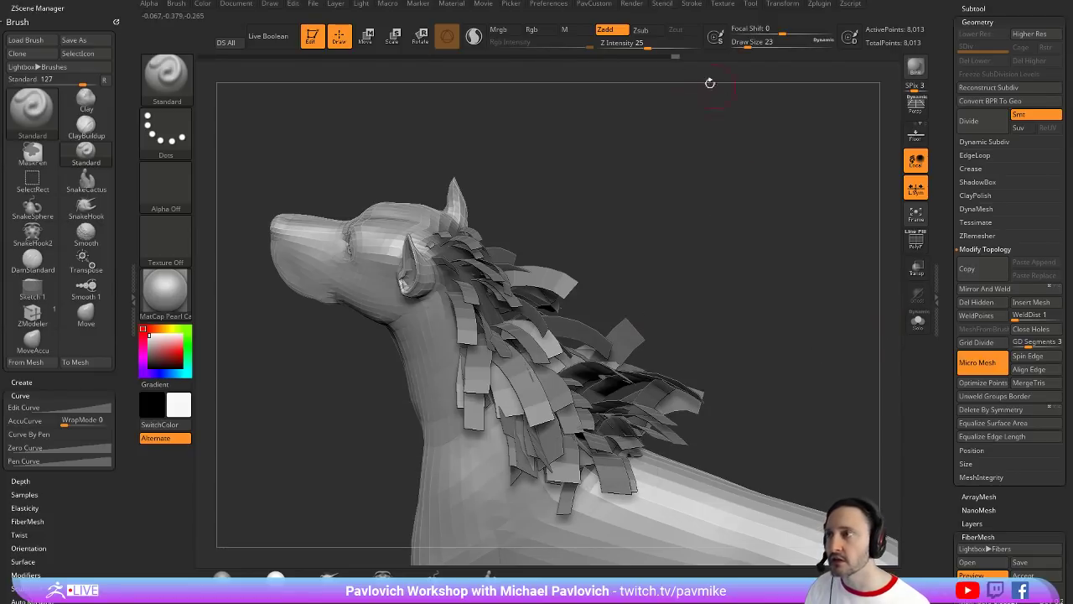
Enable Draw MicroMesh in the render properties
{"action": "left_click", "coordinate": [632, 4]}
{"action": "key", "text": "shift"}
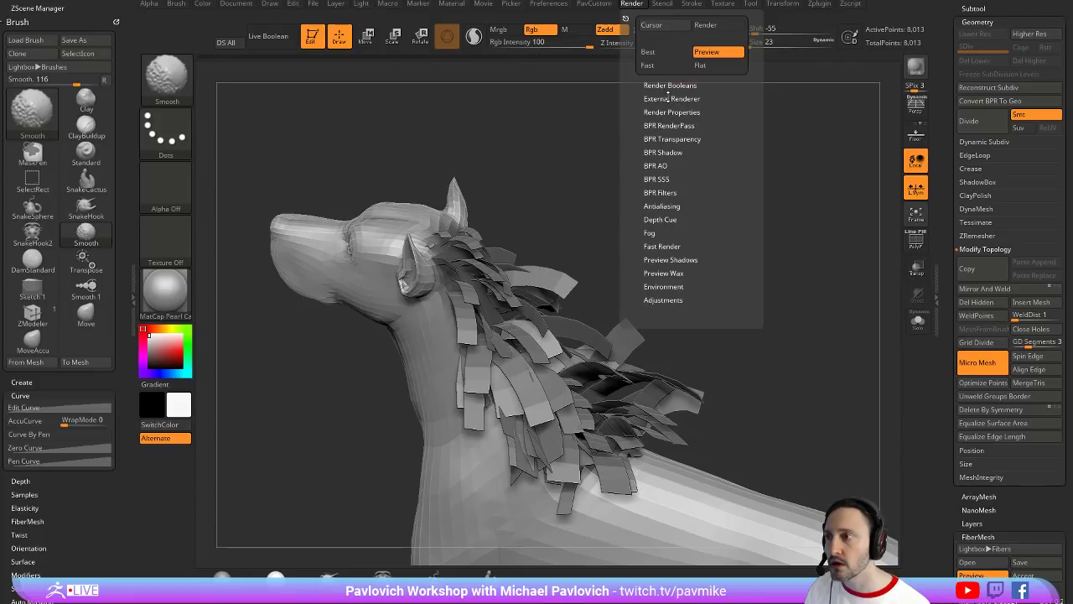
{"action": "left_click", "coordinate": [671, 112]}
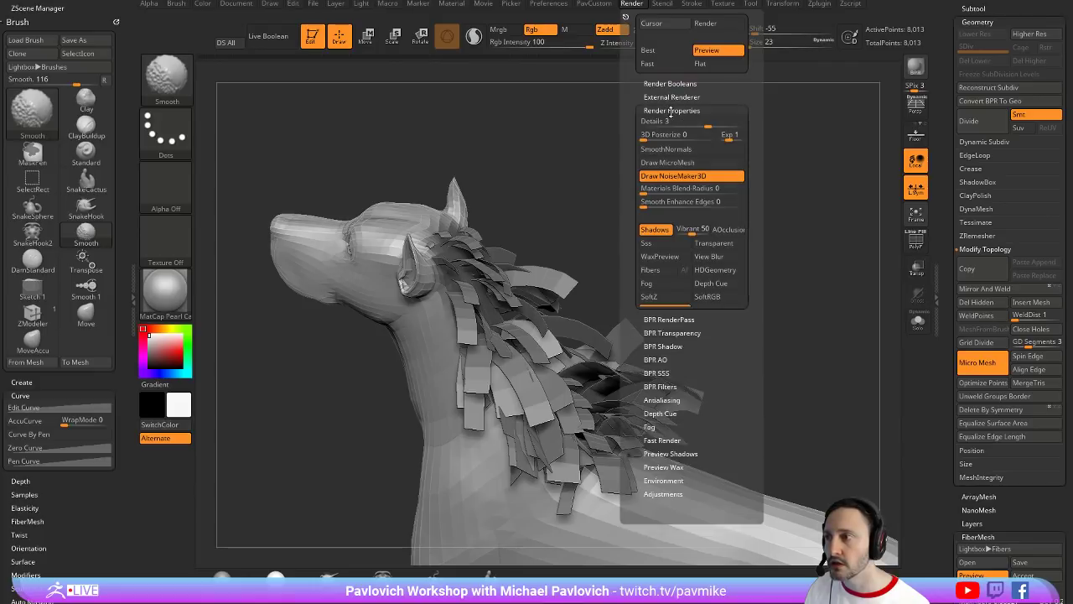
{"action": "left_click", "coordinate": [667, 161]}
{"action": "mouse_move", "coordinate": [814, 209]}
{"action": "left_mouse_down"}
{"action": "mouse_move", "coordinate": [820, 263]}
{"action": "mouse_move", "coordinate": [823, 245]}
{"action": "left_mouse_up"}
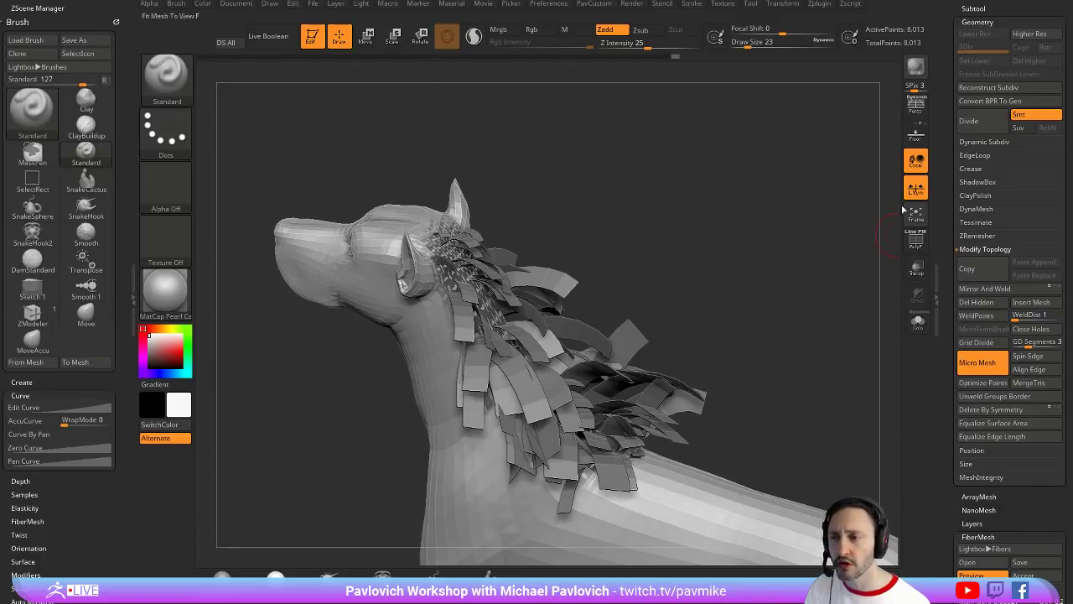
Turn off Micro Mesh on the dog and return to the FiberMesh settings
{"action": "left_click", "coordinate": [976, 363]}
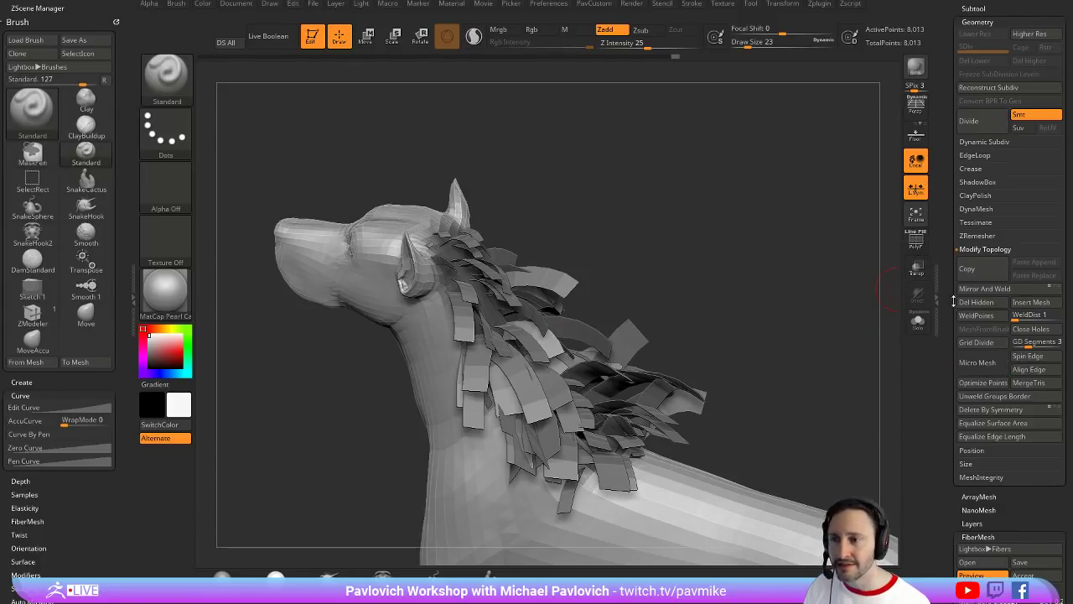
{"action": "left_click_drag", "start_coordinate": [953, 302], "coordinate": [942, 181]}
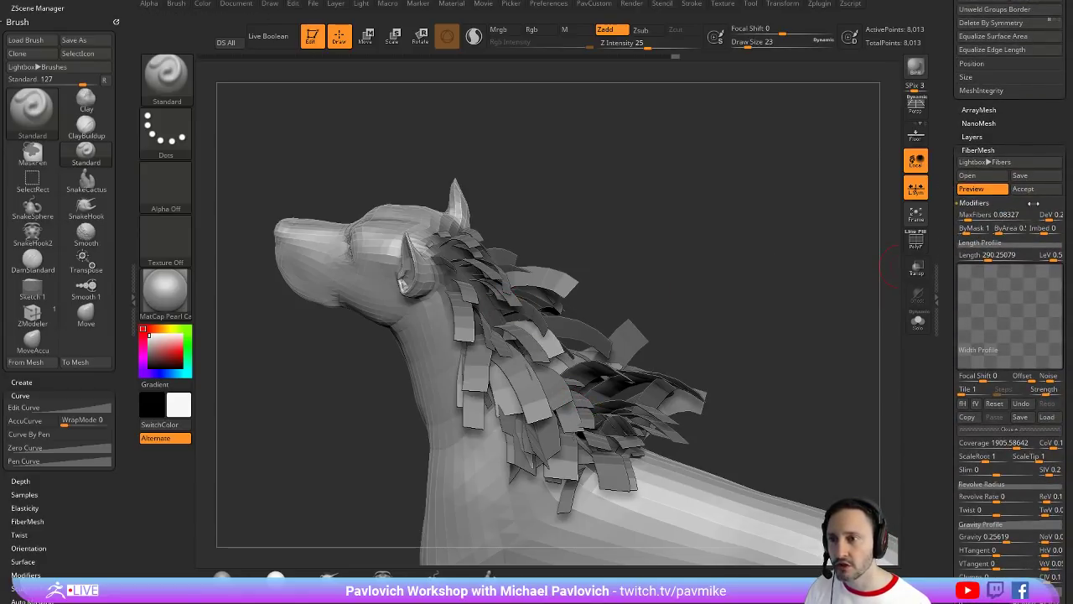
Accept the FiberMesh preview so the neck strips become their own subtool
{"action": "left_click", "coordinate": [1024, 188]}
{"action": "scroll", "coordinate": [973, 236], "scroll_direction": "up", "scroll_amount": 10}
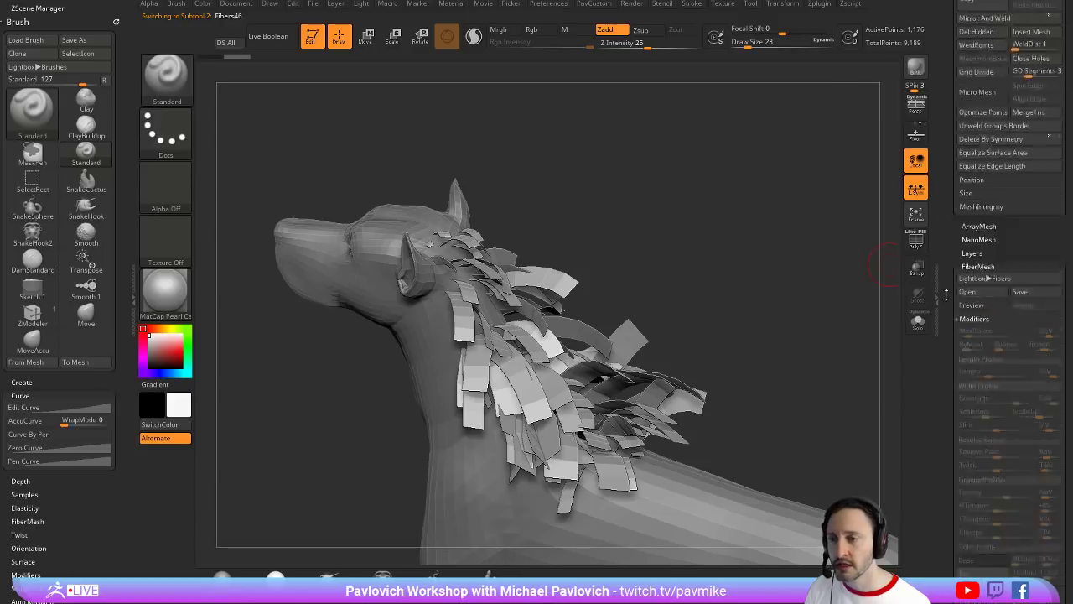
{"action": "key", "text": "shift"}
{"action": "scroll", "coordinate": [974, 324], "scroll_direction": "down", "scroll_amount": 1}
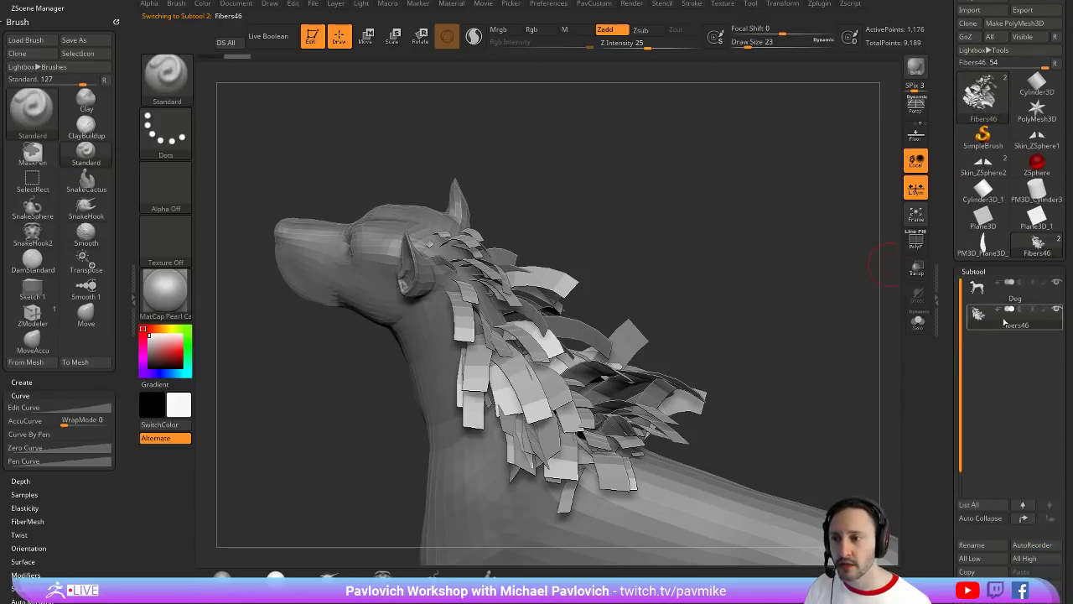
Choose the GroomHairLong brush, comb the neck strips out toward the dog's back, and undo the last stroke
{"action": "left_click_drag", "start_coordinate": [827, 322], "coordinate": [782, 260]}
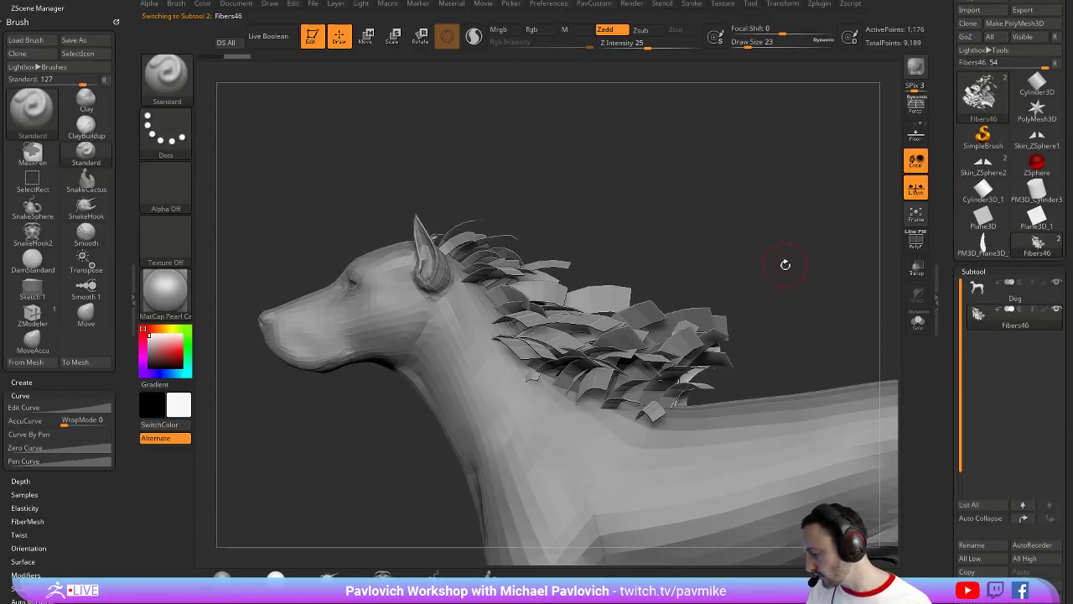
{"action": "key", "text": "b"}
{"action": "key", "text": "g"}
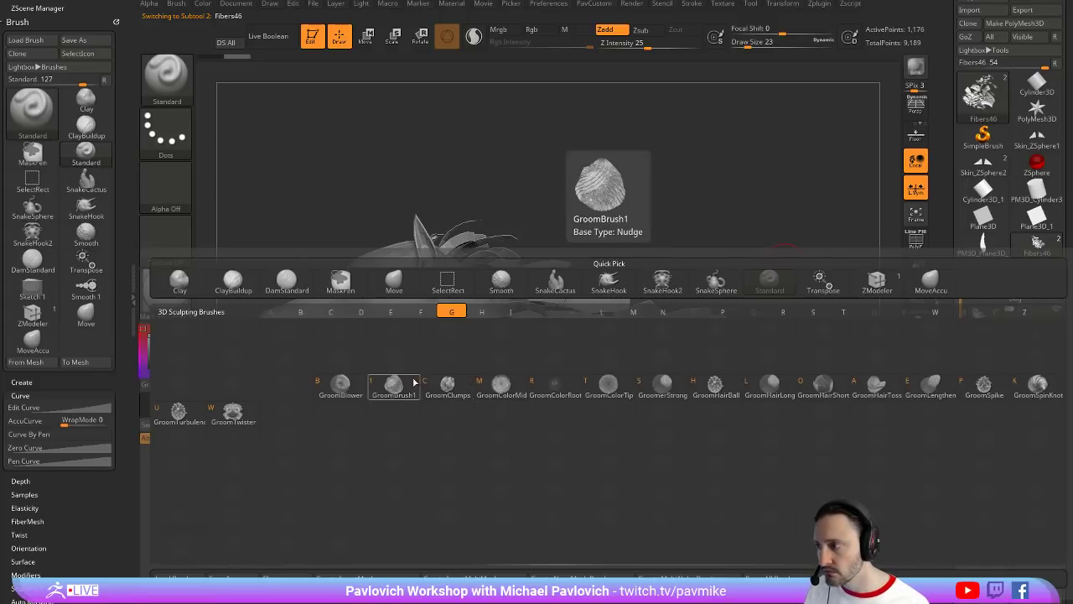
{"action": "left_click", "coordinate": [769, 384]}
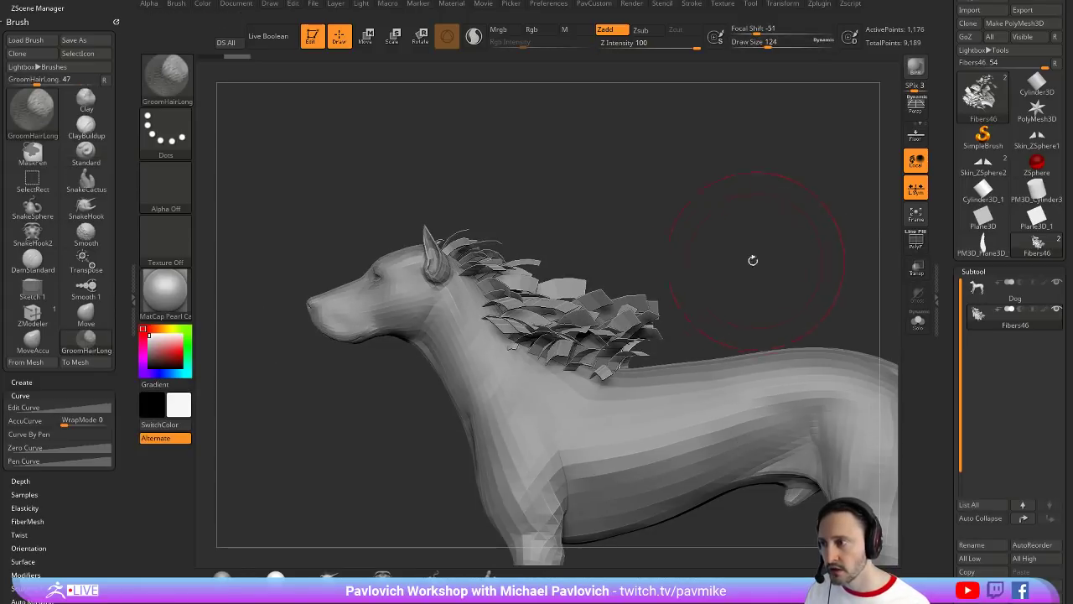
{"action": "left_click_drag", "start_coordinate": [600, 310], "coordinate": [695, 276]}
{"action": "left_click_drag", "start_coordinate": [550, 330], "coordinate": [672, 266]}
{"action": "mouse_move", "coordinate": [513, 304]}
{"action": "left_mouse_down"}
{"action": "mouse_move", "coordinate": [743, 239]}
{"action": "mouse_move", "coordinate": [790, 252]}
{"action": "mouse_move", "coordinate": [766, 265]}
{"action": "left_mouse_up"}
{"action": "key", "text": "ctrl"}
{"action": "key", "text": "ctrl+z"}
{"action": "key", "text": "s"}
{"action": "mouse_move", "coordinate": [767, 262]}
{"action": "left_mouse_down", "text": "alt"}
{"action": "mouse_move", "coordinate": [784, 272]}
{"action": "mouse_move", "coordinate": [775, 289]}
{"action": "left_mouse_up", "text": "alt"}
Turn on the polyframe display and assign PM3D_Plane3D_1 as the Micro Mesh of the fiber subtool
{"action": "left_click", "coordinate": [915, 242]}
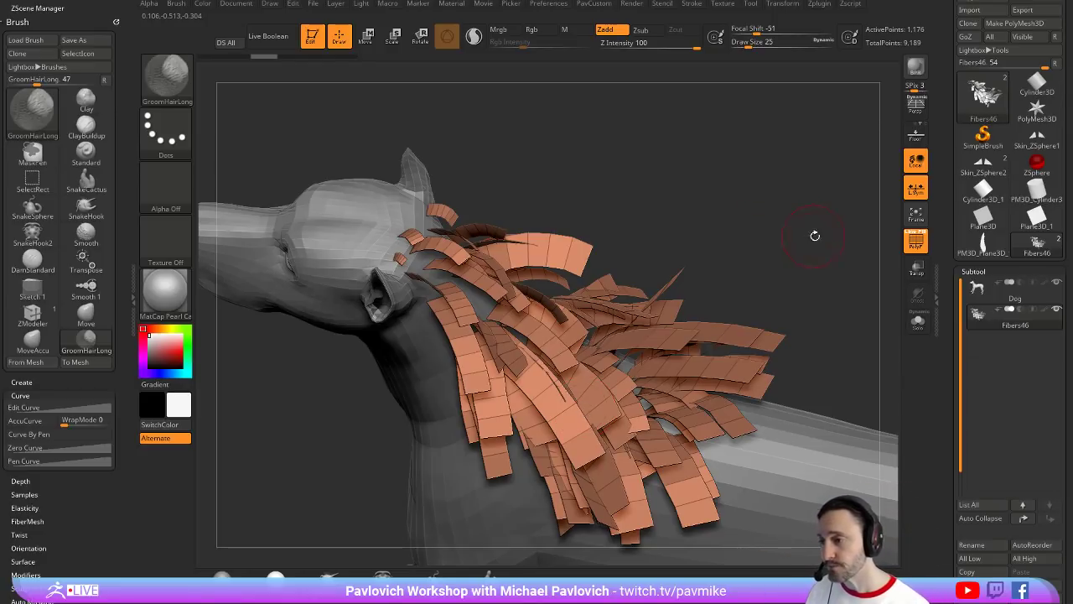
{"action": "mouse_move", "coordinate": [814, 234]}
{"action": "left_mouse_down"}
{"action": "mouse_move", "coordinate": [807, 220]}
{"action": "mouse_move", "coordinate": [869, 228]}
{"action": "left_mouse_up"}
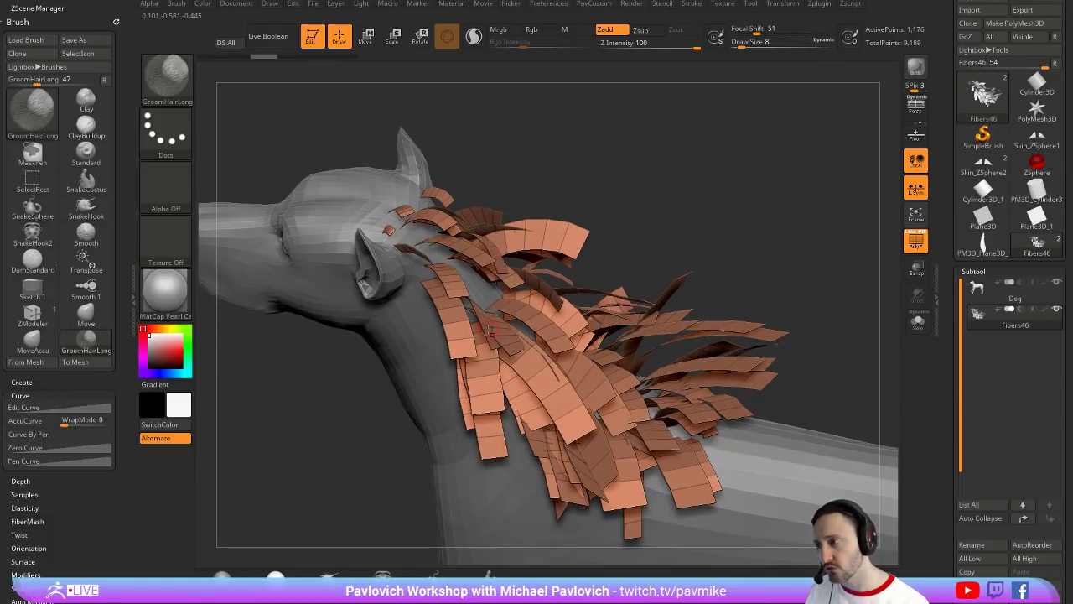
{"action": "scroll", "coordinate": [952, 323], "scroll_direction": "down", "scroll_amount": 5}
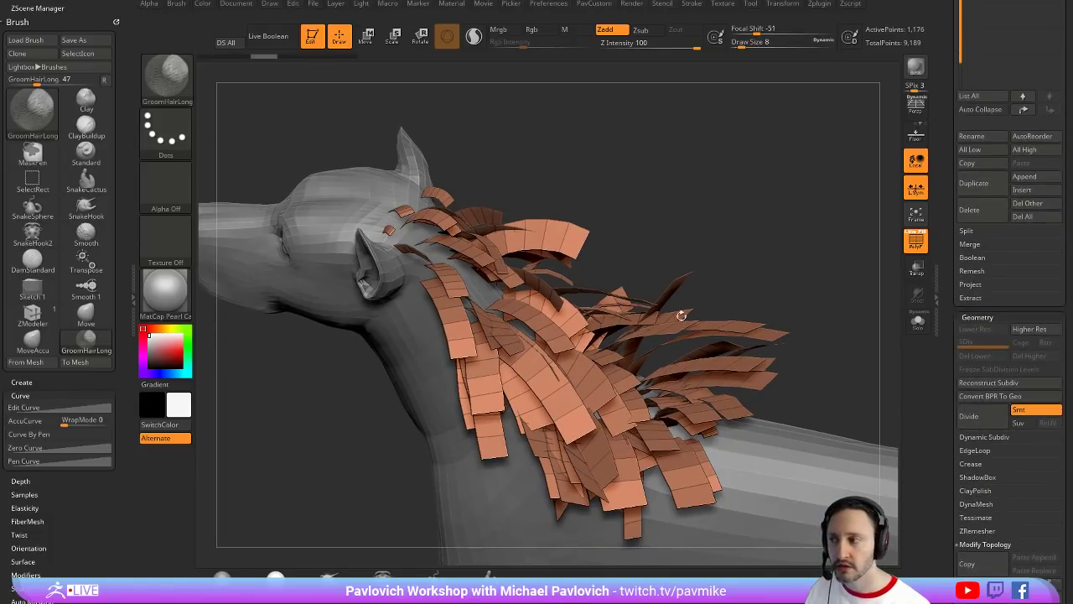
{"action": "scroll", "coordinate": [952, 252], "scroll_direction": "down", "scroll_amount": 1}
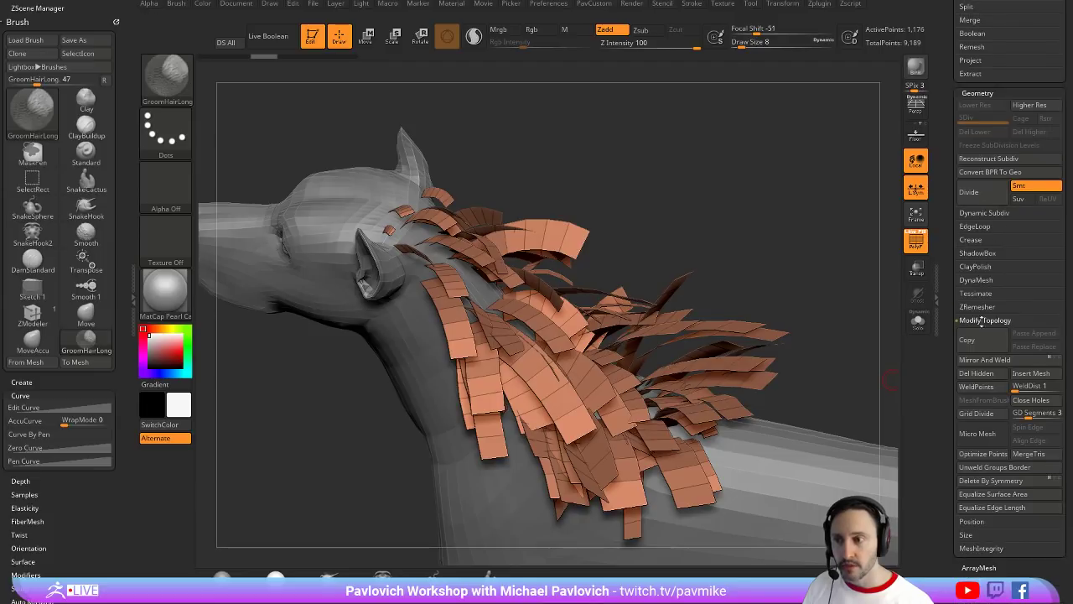
{"action": "left_click", "coordinate": [979, 434]}
{"action": "left_click", "coordinate": [488, 445]}
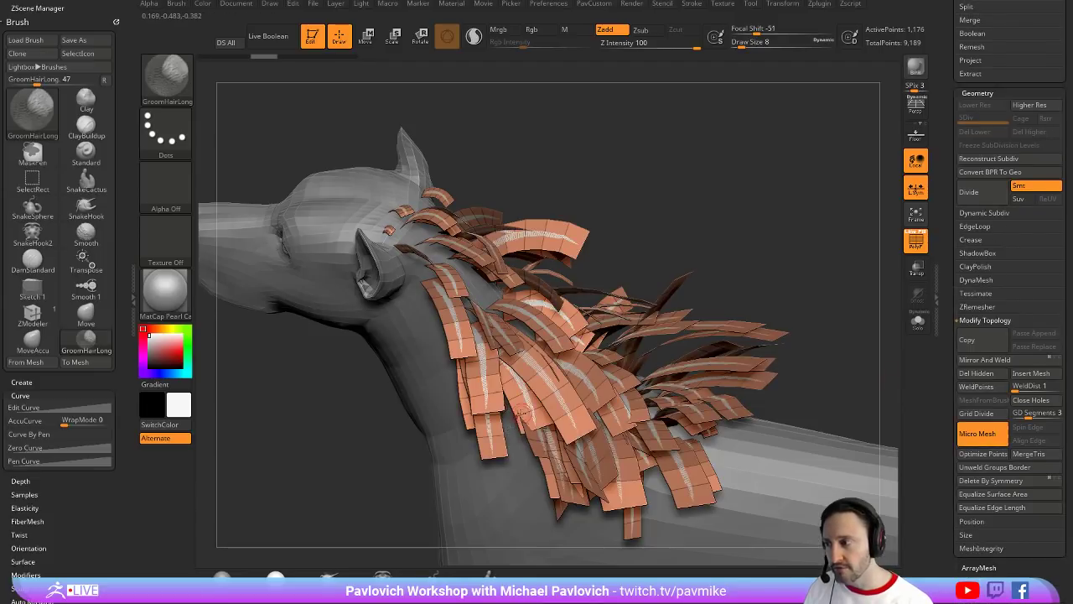
Render the feathered neck with BPR from a higher viewpoint and turn off the polyframe display
{"action": "left_click_drag", "start_coordinate": [803, 249], "coordinate": [498, 331]}
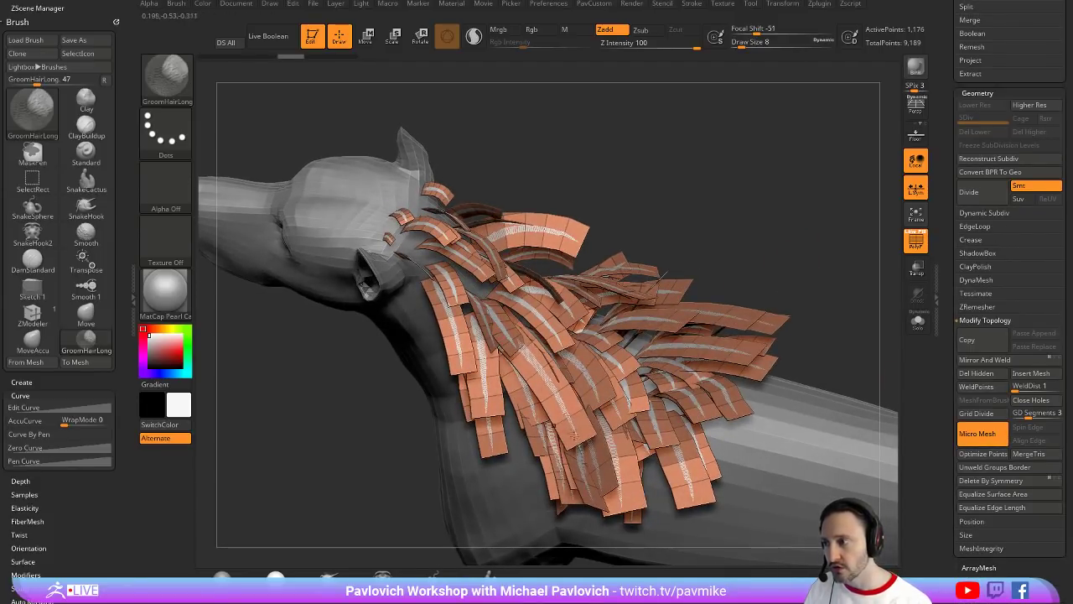
{"action": "left_click_drag", "start_coordinate": [638, 201], "coordinate": [680, 354]}
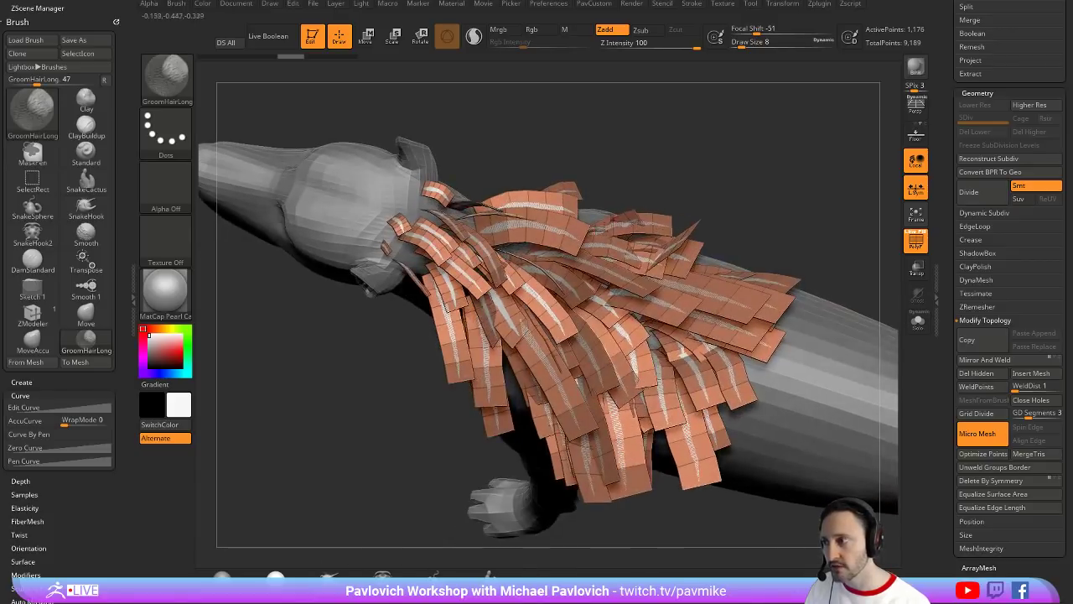
{"action": "left_click", "coordinate": [915, 67]}
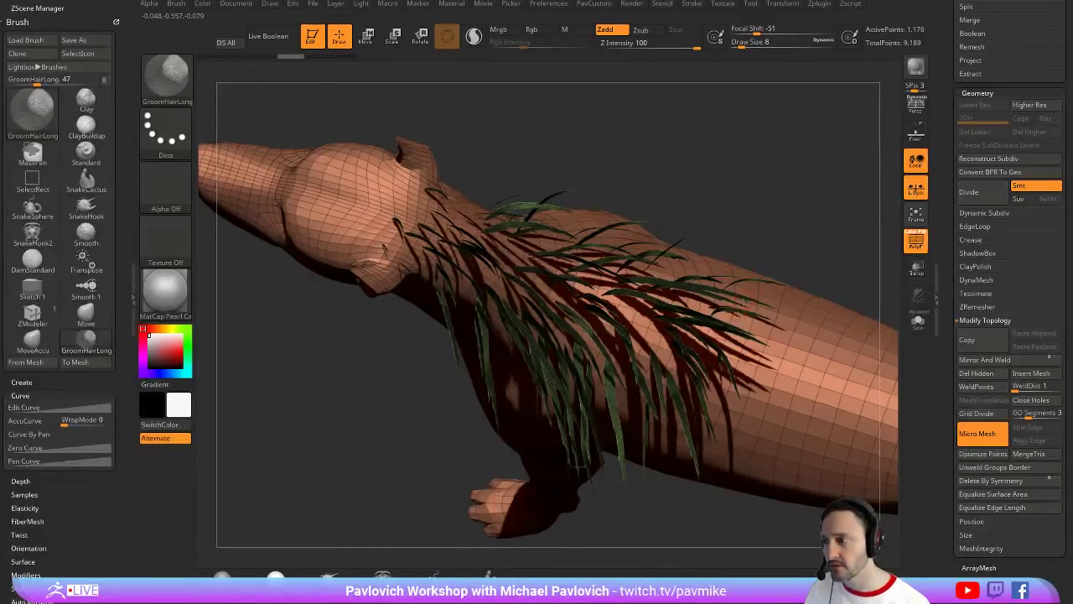
{"action": "left_click", "coordinate": [916, 240]}
Switch to the feather tool PM3D_Plane3D_1 and widen the mesh by scaling it across its width
{"action": "left_click_drag", "start_coordinate": [954, 199], "coordinate": [953, 290]}
{"action": "left_click", "coordinate": [983, 84]}
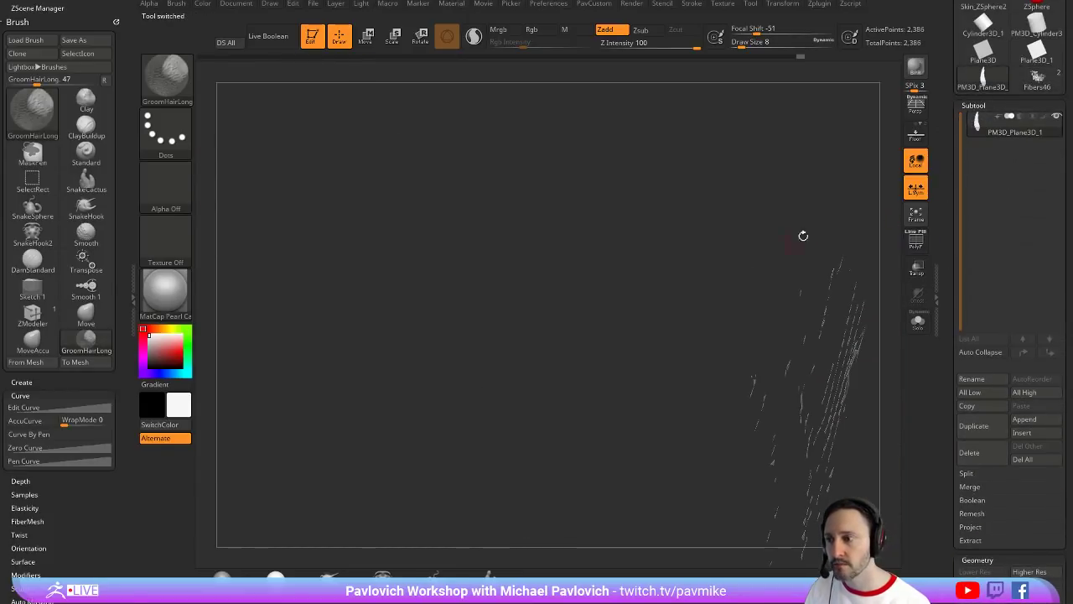
{"action": "left_click_drag", "start_coordinate": [777, 187], "coordinate": [845, 212]}
{"action": "left_click_drag", "start_coordinate": [844, 212], "coordinate": [690, 206], "text": "alt"}
{"action": "key", "text": "w"}
{"action": "left_click_drag", "start_coordinate": [656, 350], "coordinate": [658, 309]}
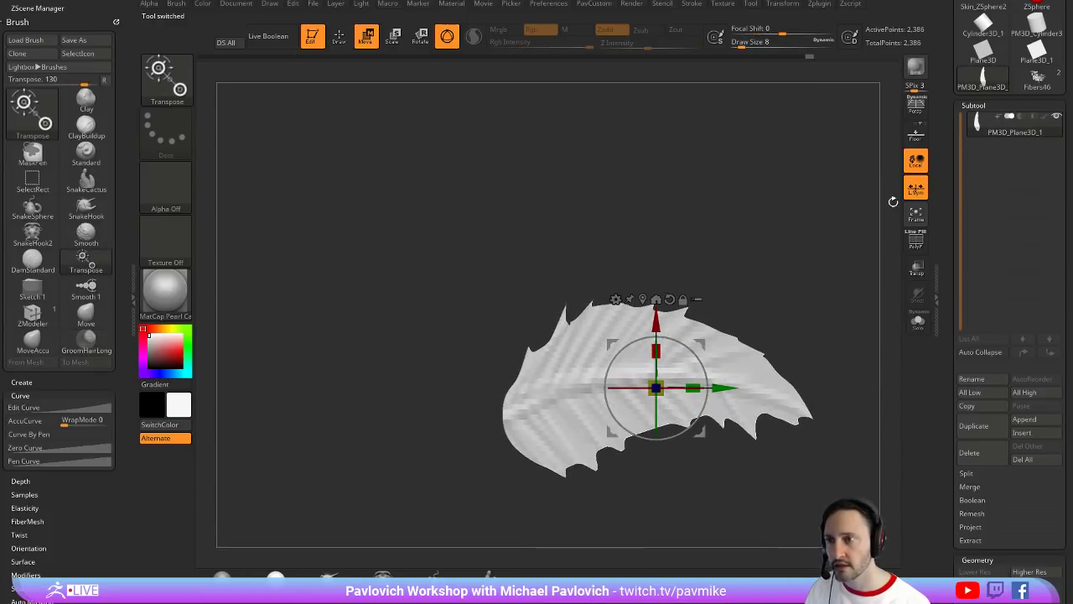
Return to the dog's Fibers46 subtool, reassign the feather PM3D_Plane3D_1 as its Micro Mesh, and render with BPR
{"action": "left_click", "coordinate": [1038, 88]}
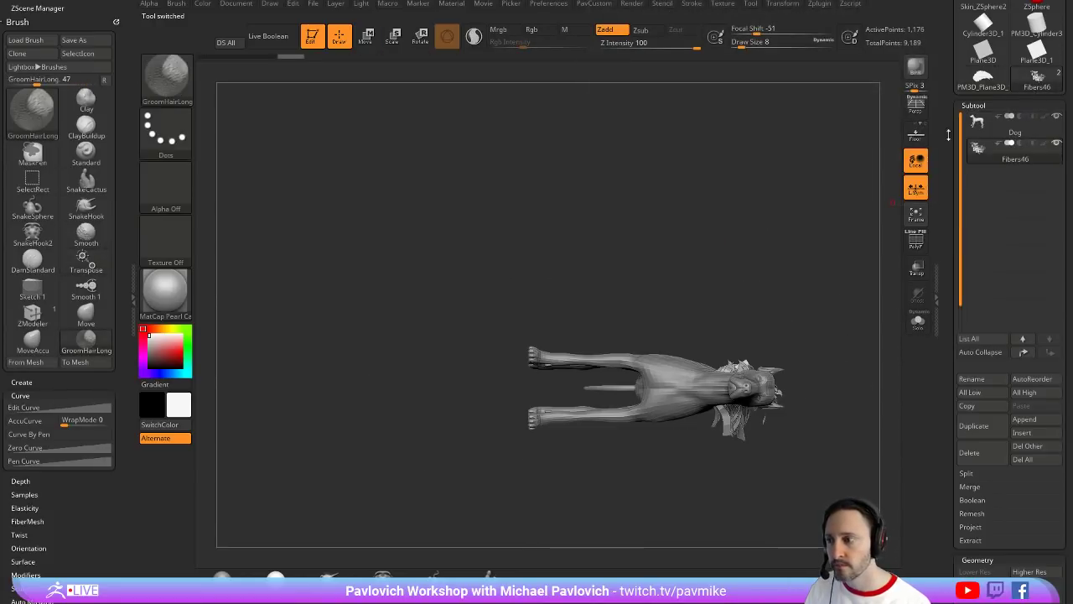
{"action": "mouse_move", "coordinate": [825, 279]}
{"action": "left_mouse_down"}
{"action": "mouse_move", "coordinate": [788, 174]}
{"action": "mouse_move", "coordinate": [628, 172]}
{"action": "mouse_move", "coordinate": [820, 276]}
{"action": "mouse_move", "coordinate": [883, 264]}
{"action": "mouse_move", "coordinate": [862, 274]}
{"action": "left_mouse_up"}
{"action": "scroll", "coordinate": [951, 320], "scroll_direction": "down", "scroll_amount": 8}
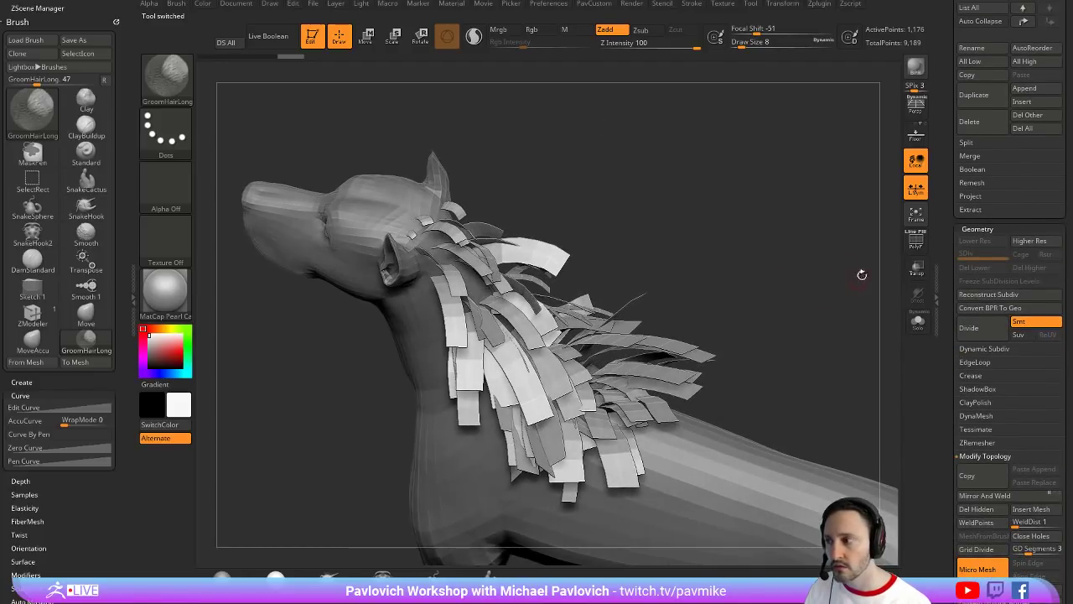
{"action": "scroll", "coordinate": [981, 402], "scroll_direction": "down", "scroll_amount": 5}
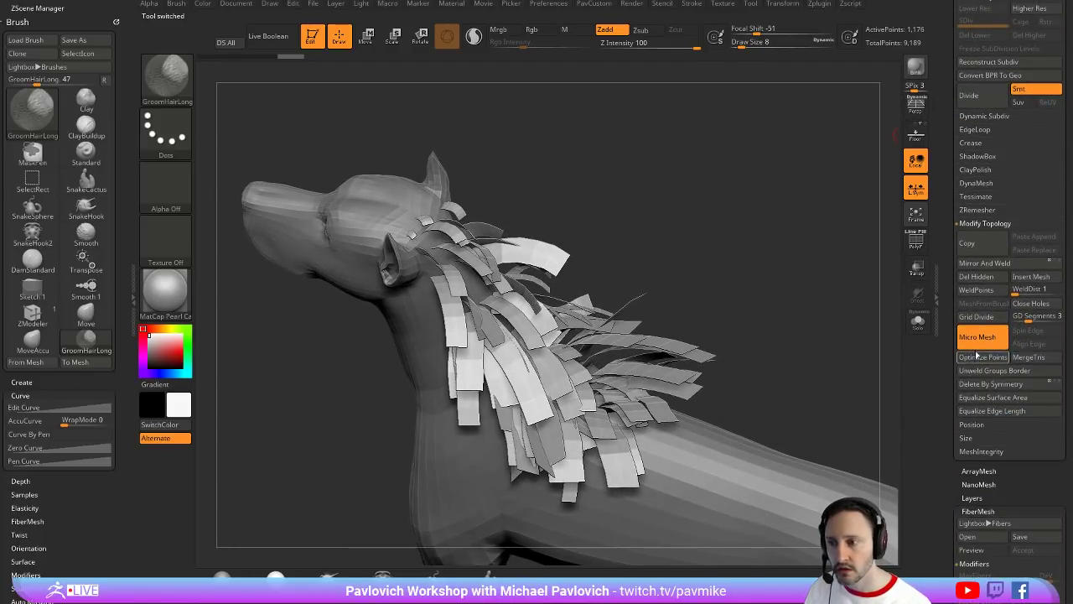
{"action": "left_click", "coordinate": [982, 339]}
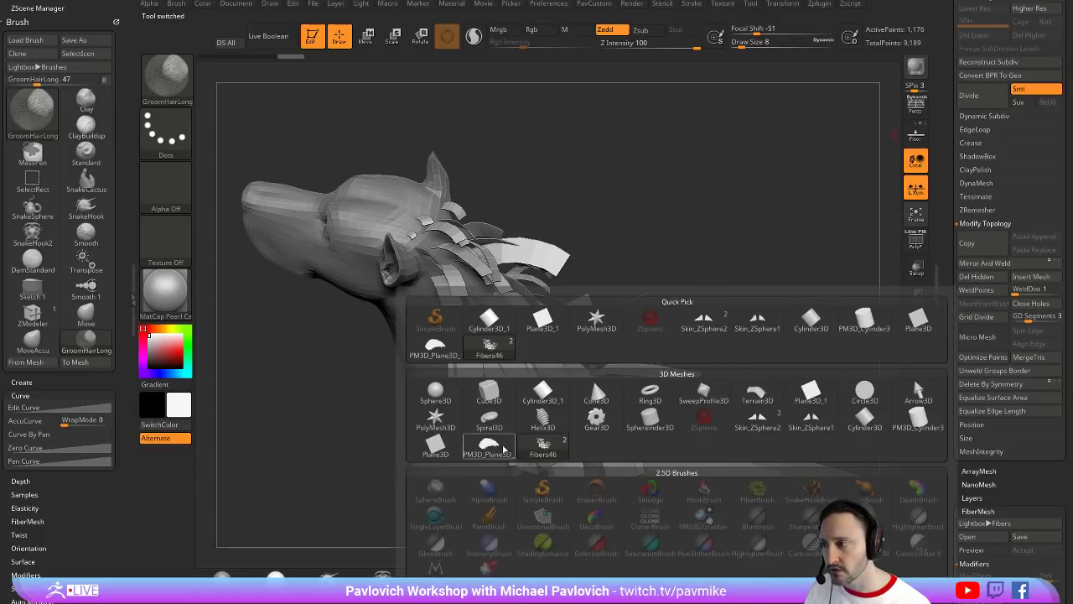
{"action": "left_click", "coordinate": [543, 444]}
{"action": "left_click", "coordinate": [915, 71]}
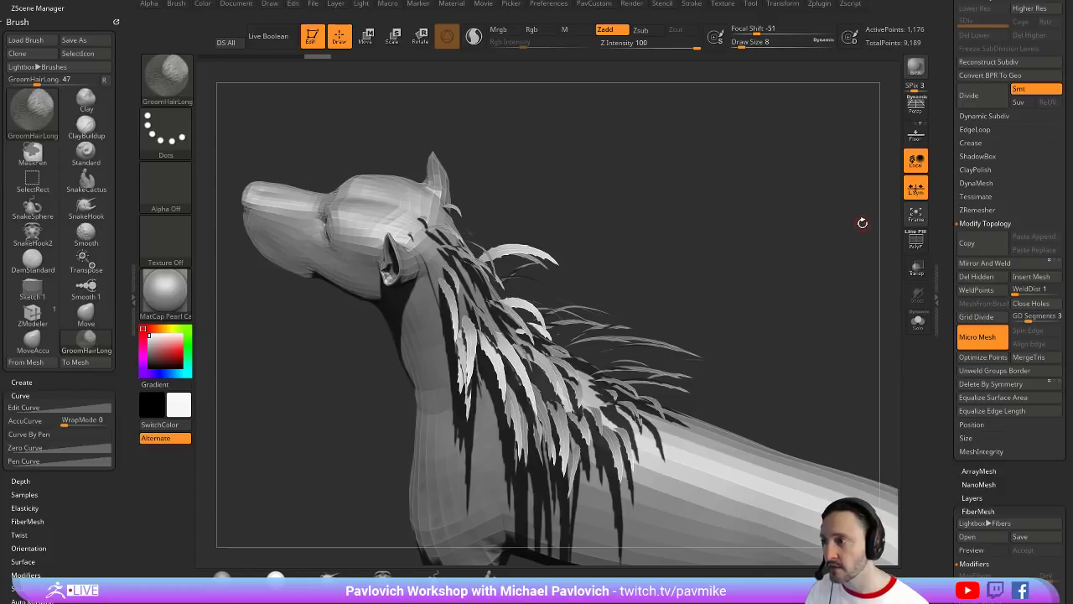
Convert the BPR-rendered feathers on the neck to real geometry
{"action": "scroll", "coordinate": [968, 150], "scroll_direction": "up", "scroll_amount": 3}
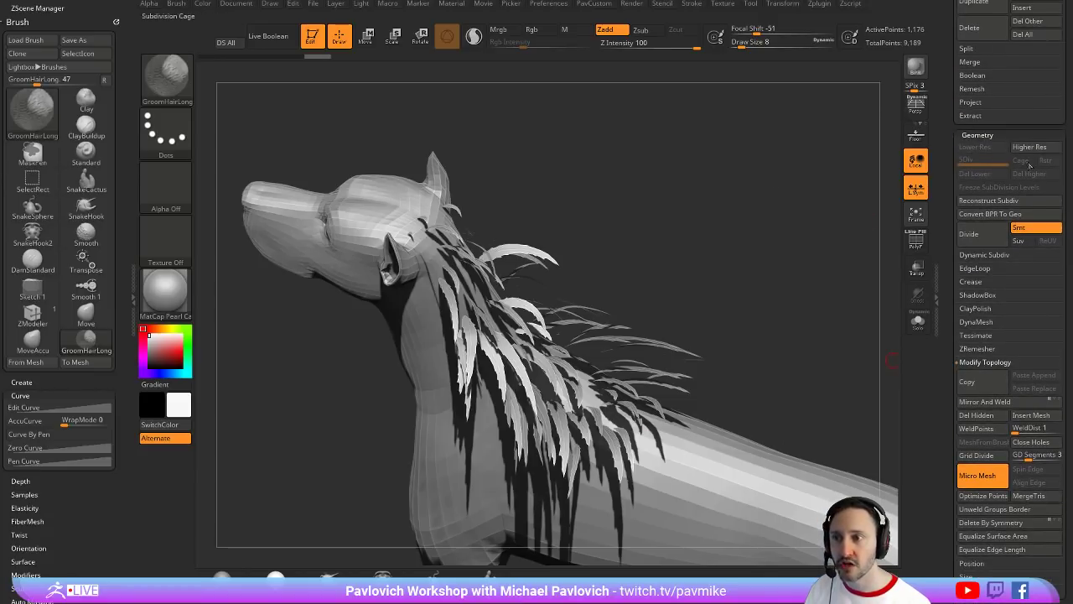
{"action": "left_click", "coordinate": [1006, 216]}
{"action": "mouse_move", "coordinate": [740, 283]}
{"action": "left_mouse_down"}
{"action": "mouse_move", "coordinate": [816, 240]}
{"action": "mouse_move", "coordinate": [799, 277]}
{"action": "mouse_move", "coordinate": [821, 282]}
{"action": "left_mouse_up"}
Select the Move brush at draw size 104 and try to pull the converted neck feathers upward
{"action": "key", "text": "s"}
{"action": "key", "text": "b"}
{"action": "key", "text": "m"}
{"action": "key", "text": "v"}
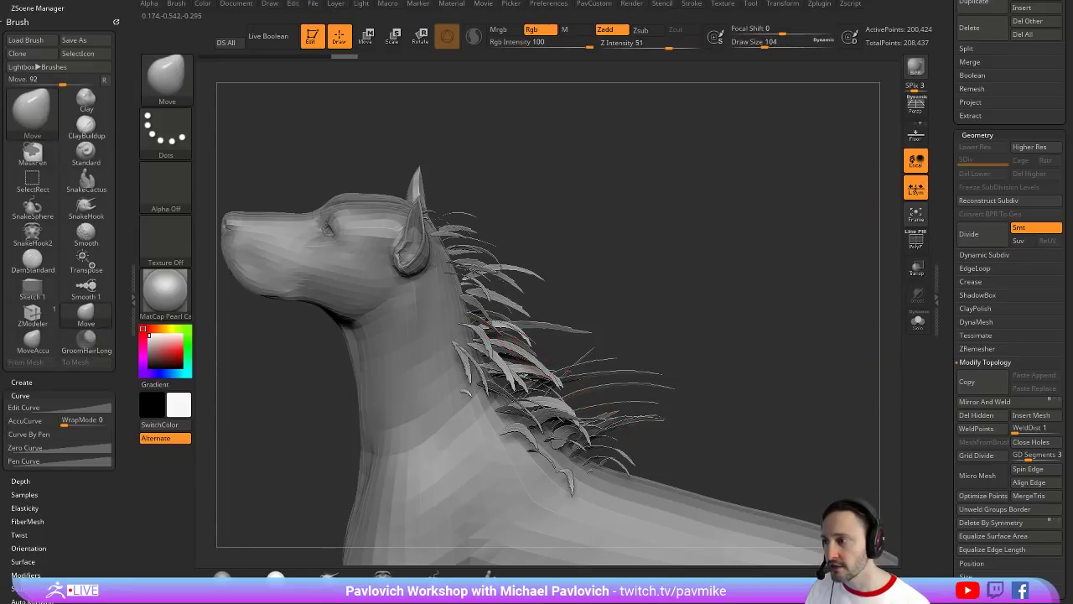
{"action": "left_click_drag", "start_coordinate": [534, 387], "coordinate": [576, 352]}
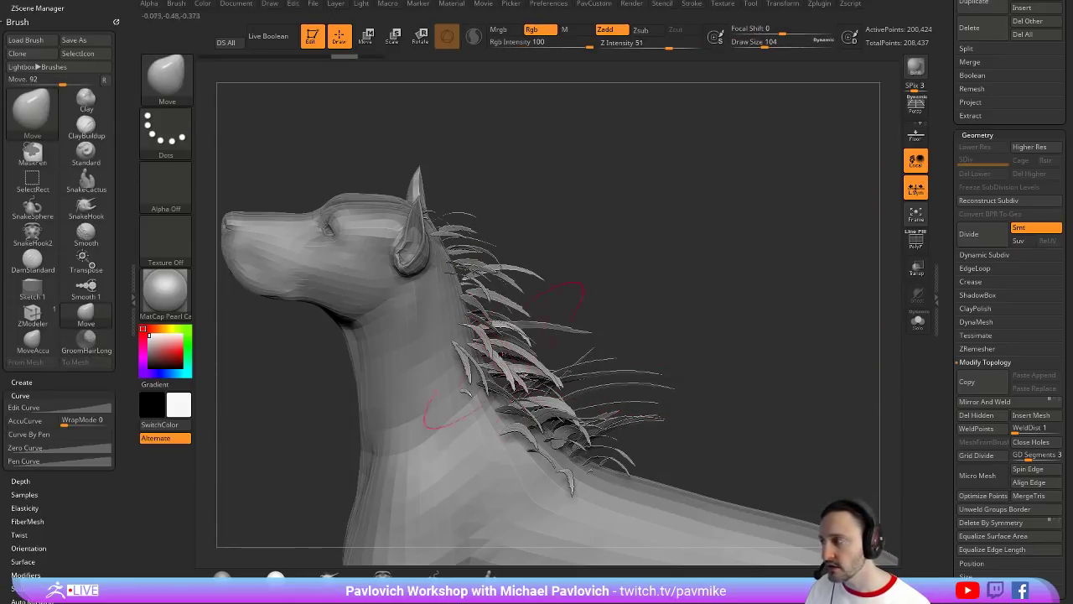
Open the Move brush's auto masking settings and expand the FiberMesh mask curve
{"action": "scroll", "coordinate": [112, 294], "scroll_direction": "down", "scroll_amount": 5}
{"action": "key", "text": "shift"}
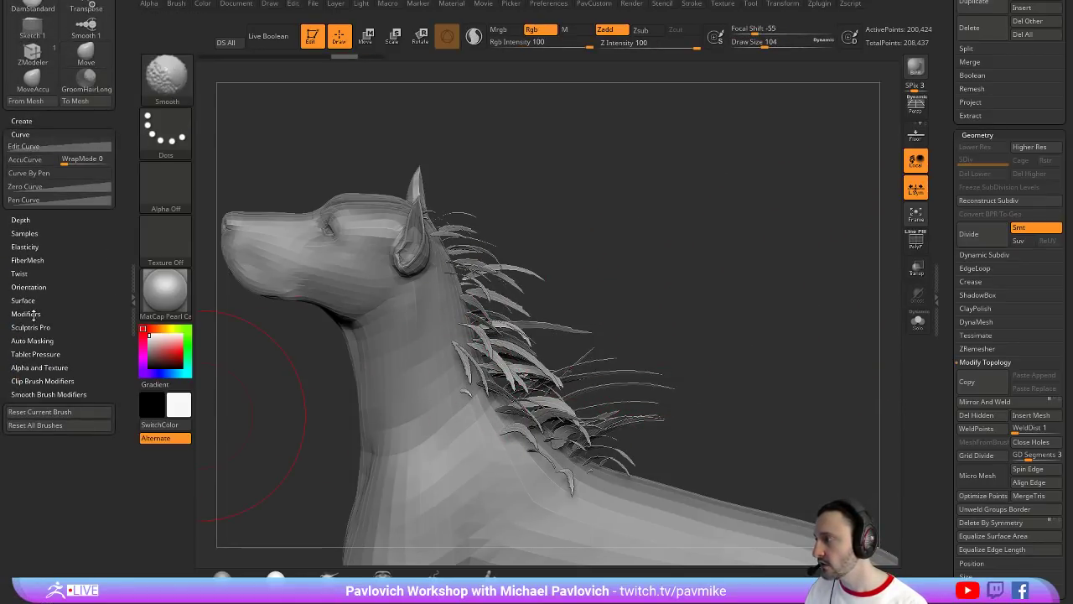
{"action": "left_click", "coordinate": [37, 338]}
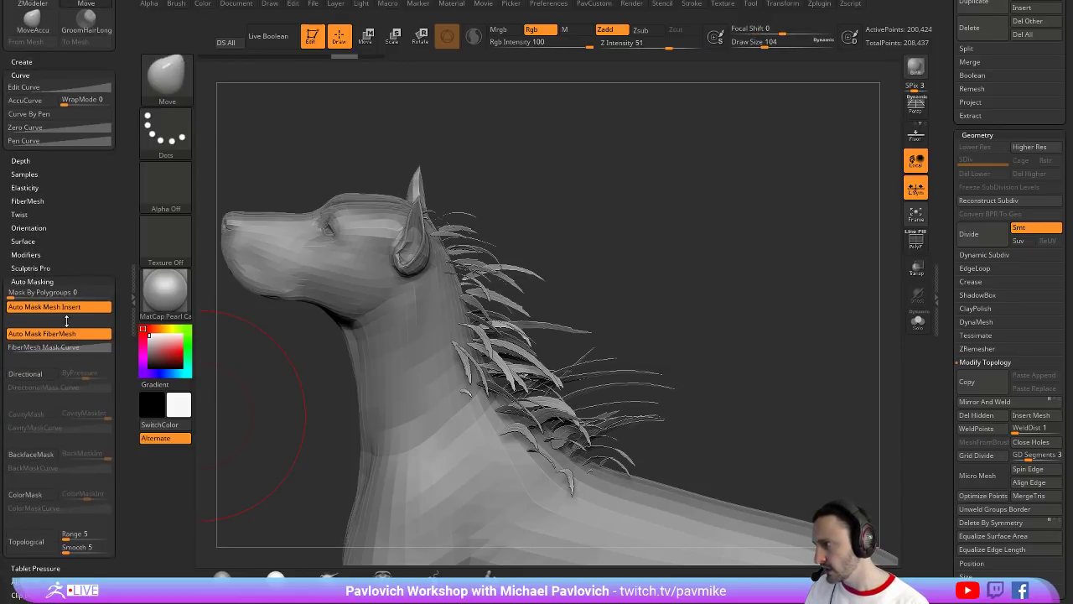
{"action": "left_click", "coordinate": [46, 333]}
{"action": "left_click", "coordinate": [50, 346]}
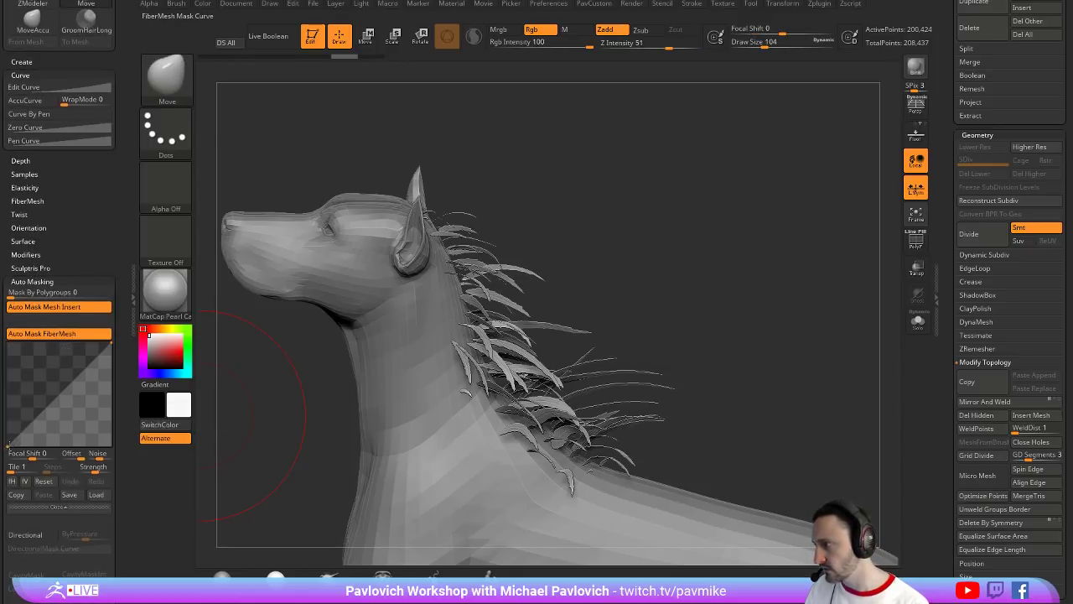
Try to pull the neck feathers outward with the Move brush and undo the stroke
{"action": "mouse_move", "coordinate": [633, 219]}
{"action": "right_mouse_down"}
{"action": "mouse_move", "coordinate": [663, 225]}
{"action": "mouse_move", "coordinate": [662, 236]}
{"action": "right_mouse_up"}
{"action": "mouse_move", "coordinate": [561, 352]}
{"action": "left_mouse_down"}
{"action": "mouse_move", "coordinate": [674, 386]}
{"action": "mouse_move", "coordinate": [788, 373]}
{"action": "left_mouse_up"}
{"action": "key", "text": "ctrl+z"}
{"action": "right_click_drag", "start_coordinate": [752, 360], "coordinate": [730, 323]}
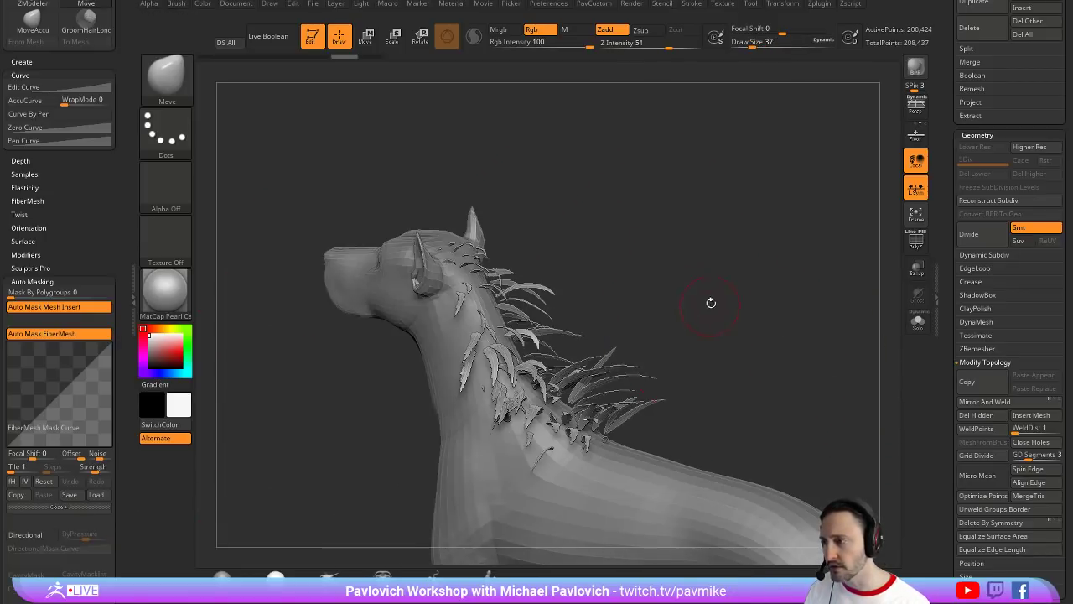
{"action": "right_click_drag", "start_coordinate": [710, 303], "coordinate": [721, 326]}
{"action": "left_click_drag", "start_coordinate": [721, 327], "coordinate": [665, 277]}
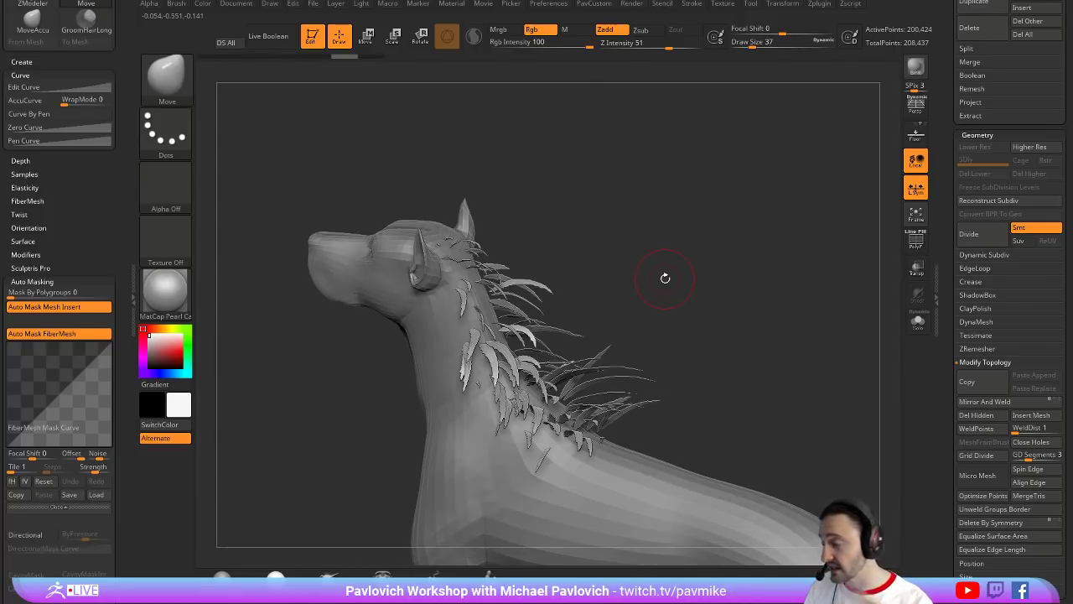
{"action": "mouse_move", "coordinate": [729, 200]}
{"action": "left_mouse_down"}
{"action": "mouse_move", "coordinate": [626, 186]}
{"action": "mouse_move", "coordinate": [743, 215]}
{"action": "mouse_move", "coordinate": [742, 181]}
{"action": "mouse_move", "coordinate": [702, 198]}
{"action": "mouse_move", "coordinate": [709, 223]}
{"action": "mouse_move", "coordinate": [746, 201]}
{"action": "left_mouse_up"}
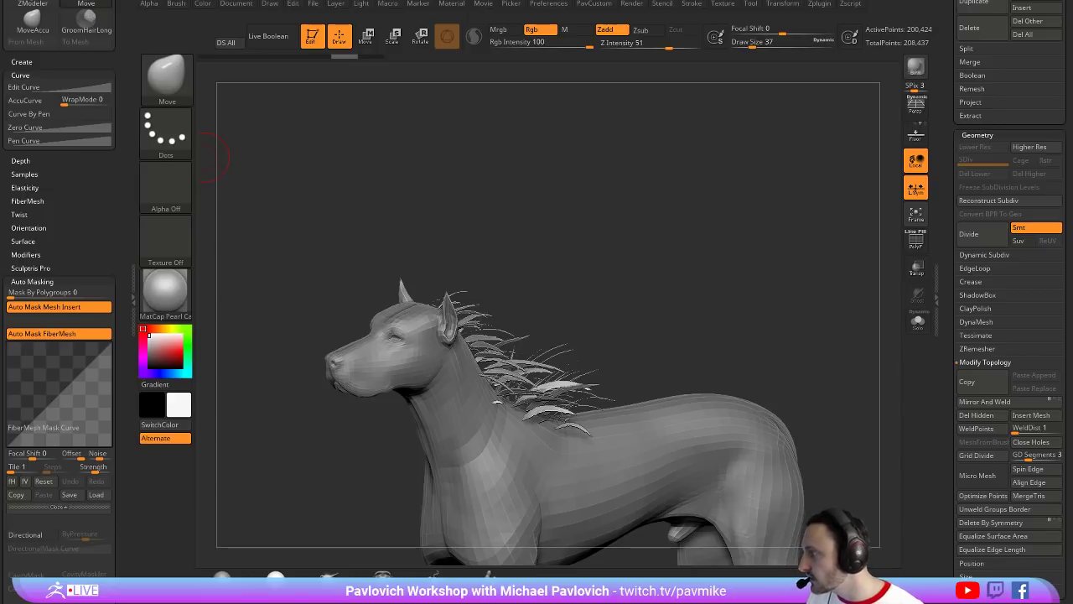
{"action": "left_click_drag", "start_coordinate": [534, 208], "coordinate": [562, 196]}
{"action": "key", "text": "comma"}
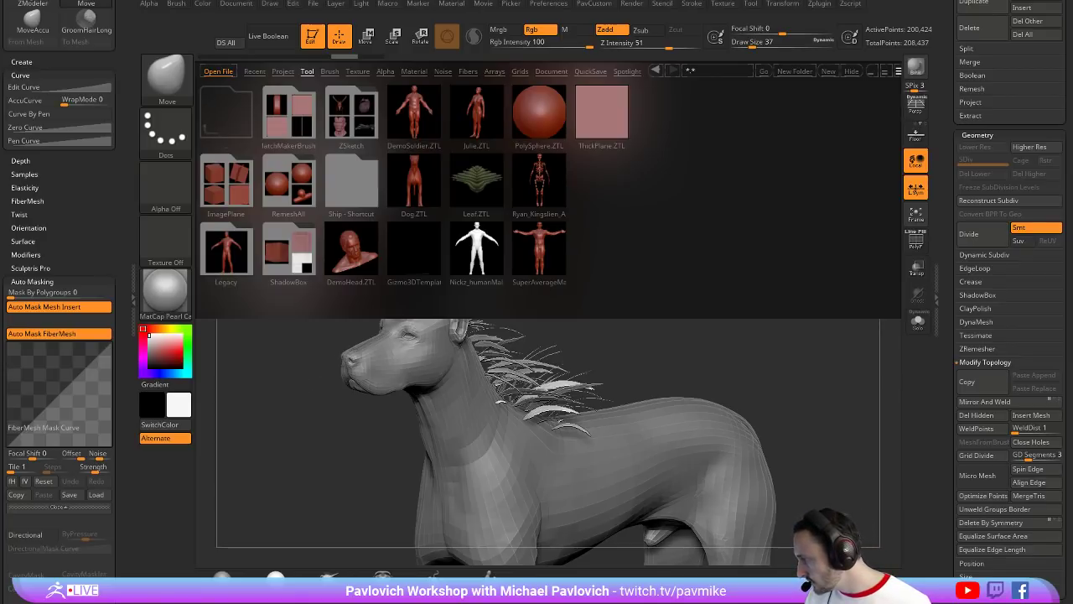
{"action": "left_click_drag", "start_coordinate": [503, 599], "coordinate": [422, 89]}
Switch to YouTube in the browser, open the Sci Fi Pistol Series playlist, pause its intro video and look through the video list
{"action": "key", "text": "alt+Tab"}
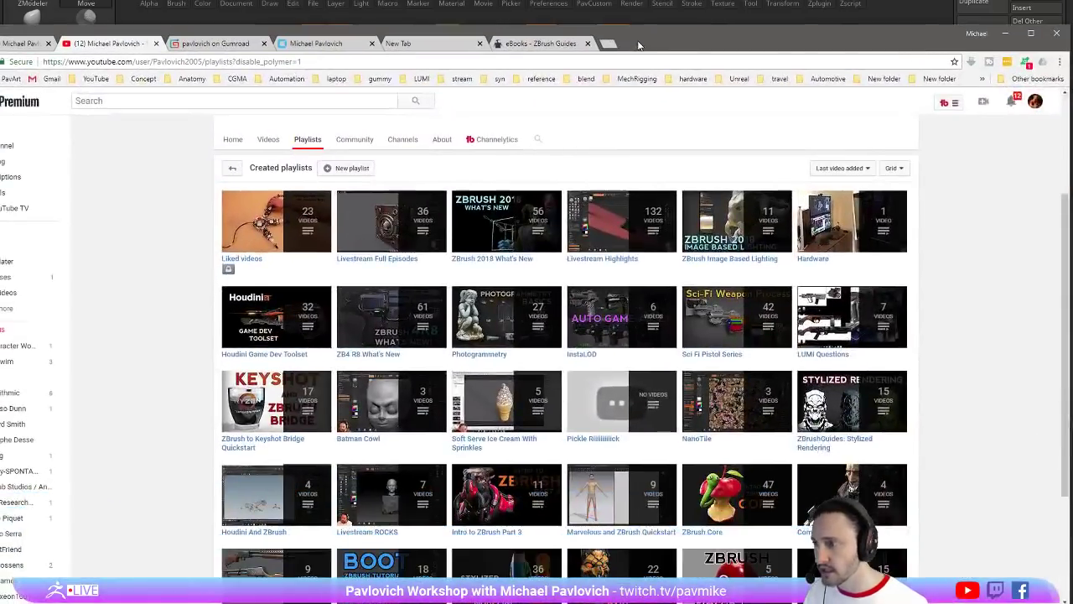
{"action": "scroll", "coordinate": [629, 316], "scroll_direction": "down", "scroll_amount": 1}
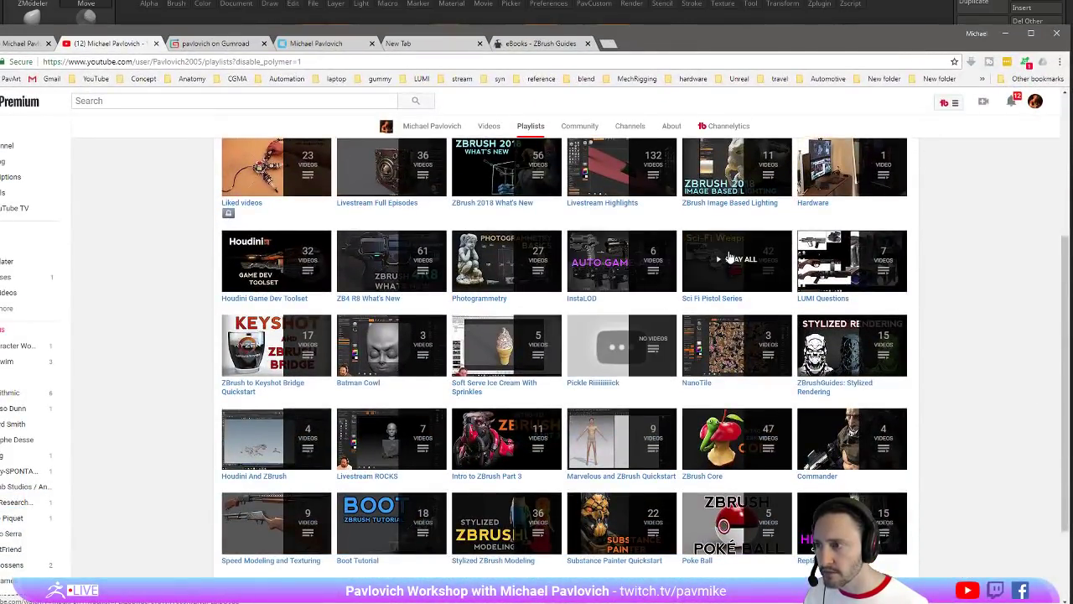
{"action": "left_click", "coordinate": [736, 246]}
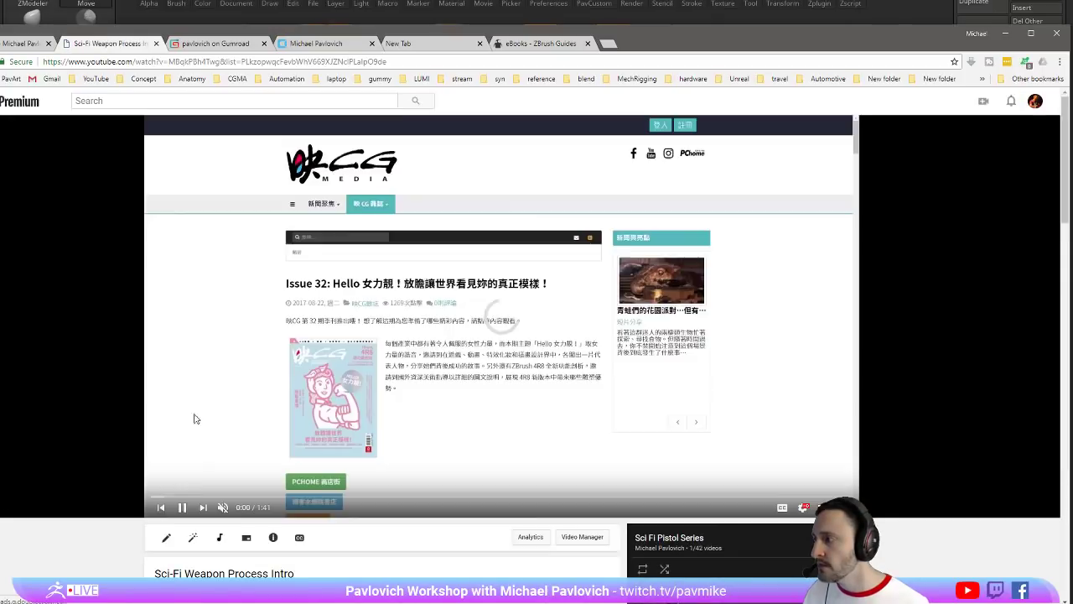
{"action": "left_click", "coordinate": [183, 508]}
{"action": "scroll", "coordinate": [678, 426], "scroll_direction": "down", "scroll_amount": 4}
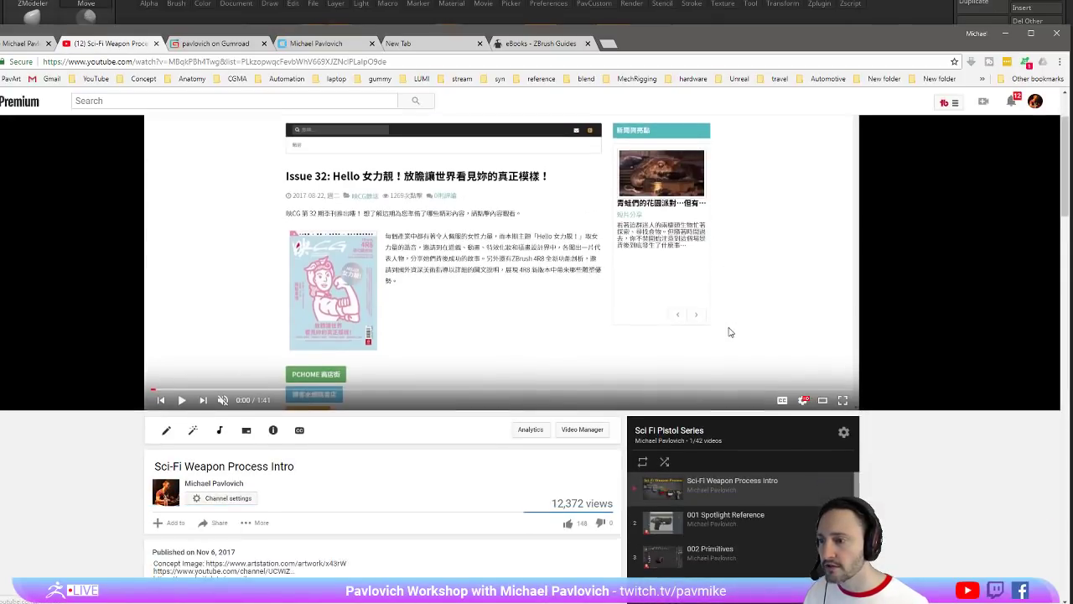
{"action": "scroll", "coordinate": [750, 336], "scroll_direction": "down", "scroll_amount": 14}
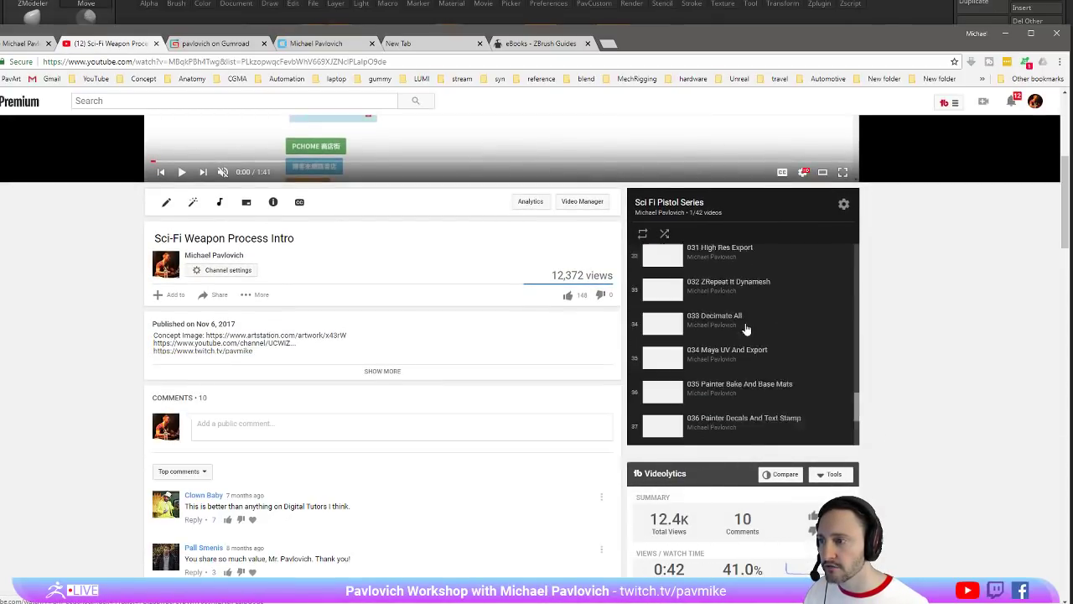
Switch to the ArtStation portfolio page and look through the tutorial and character artwork thumbnails
{"action": "left_click_drag", "start_coordinate": [157, 28], "coordinate": [156, 26]}
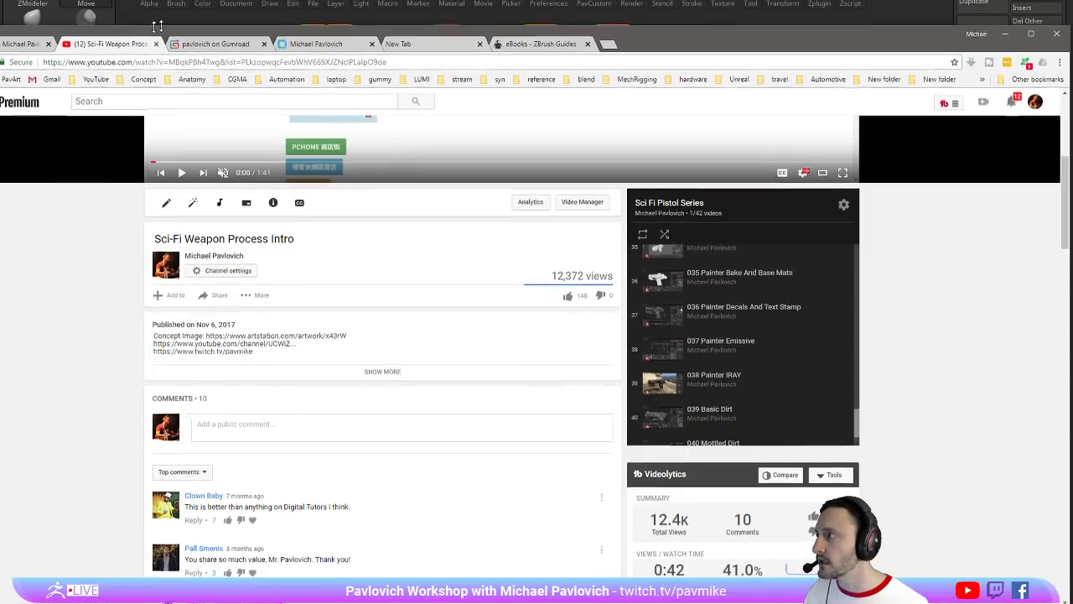
{"action": "left_click_drag", "start_coordinate": [27, 40], "coordinate": [95, 40]}
{"action": "left_click", "coordinate": [72, 42]}
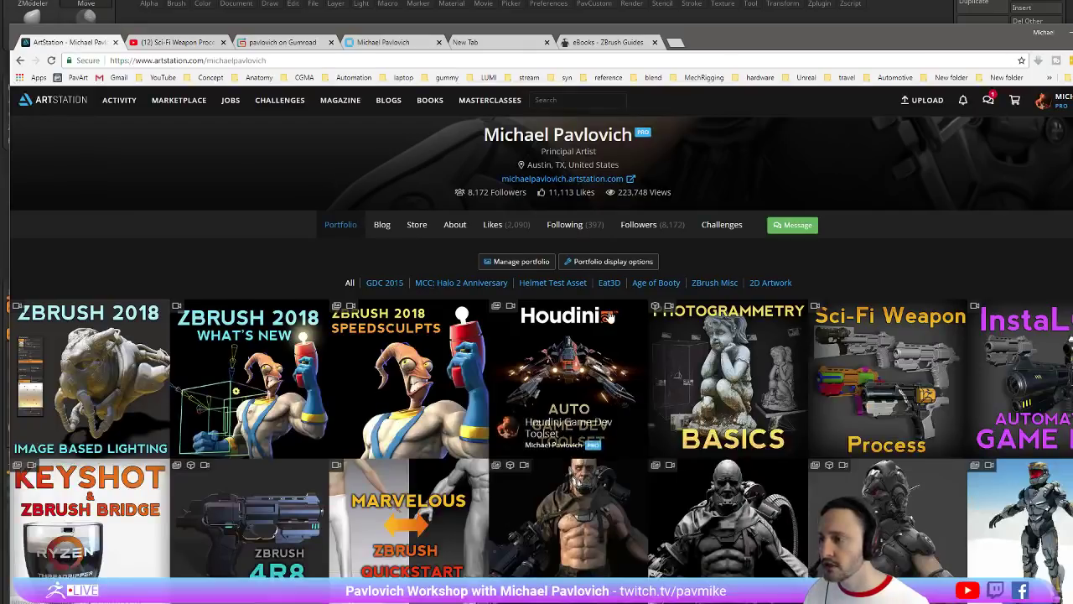
{"action": "scroll", "coordinate": [609, 317], "scroll_direction": "down", "scroll_amount": 3}
{"action": "left_click_drag", "start_coordinate": [716, 41], "coordinate": [695, 0]}
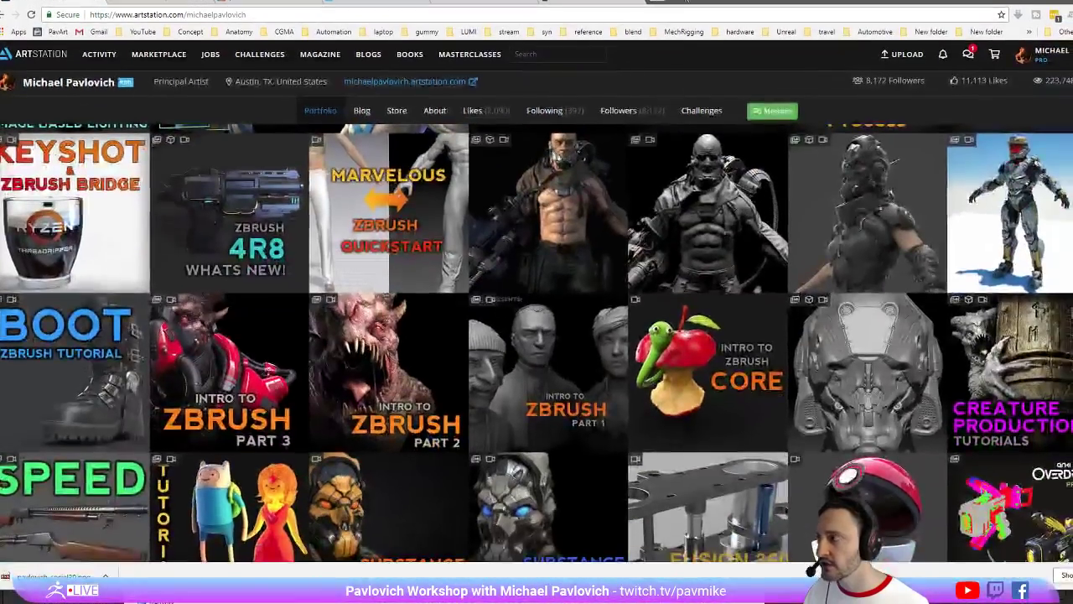
{"action": "scroll", "coordinate": [399, 278], "scroll_direction": "down", "scroll_amount": 3}
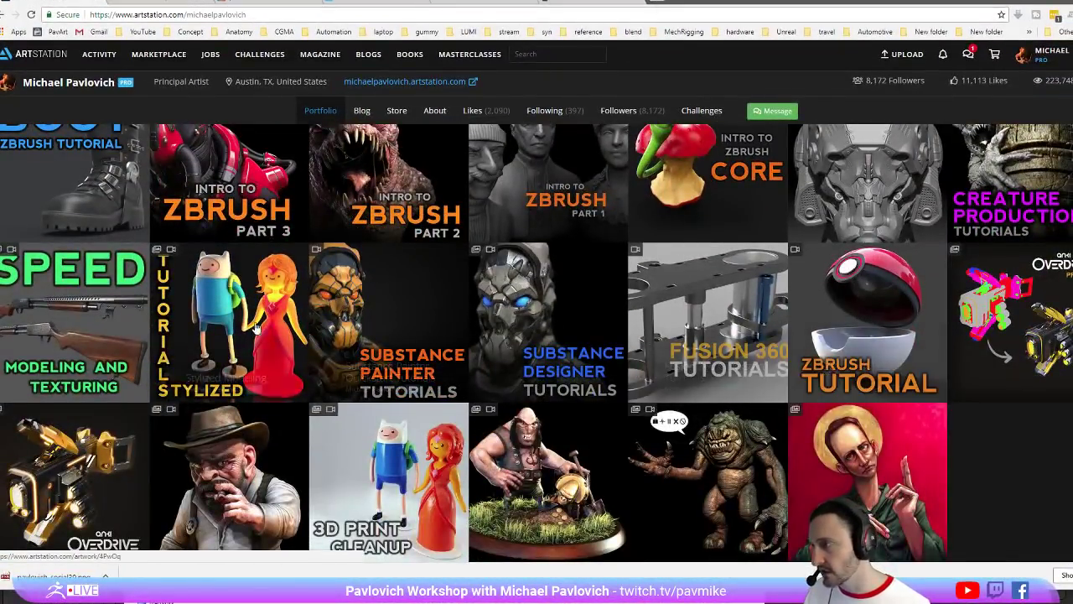
{"action": "scroll", "coordinate": [235, 248], "scroll_direction": "up", "scroll_amount": 3}
{"action": "scroll", "coordinate": [663, 403], "scroll_direction": "up", "scroll_amount": 1}
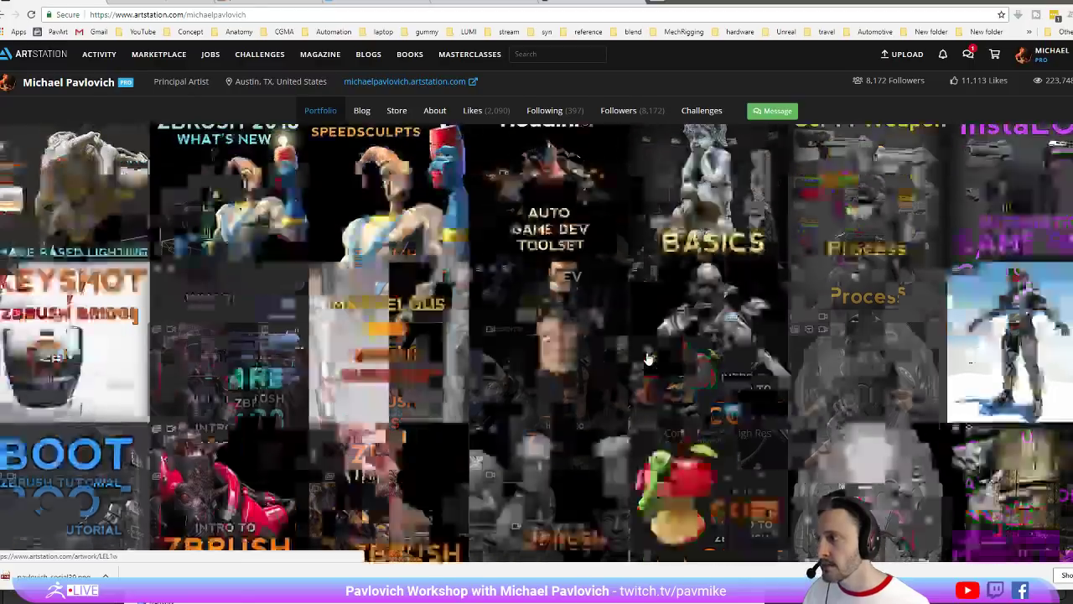
{"action": "scroll", "coordinate": [648, 359], "scroll_direction": "down", "scroll_amount": 4}
{"action": "scroll", "coordinate": [218, 335], "scroll_direction": "up", "scroll_amount": 2}
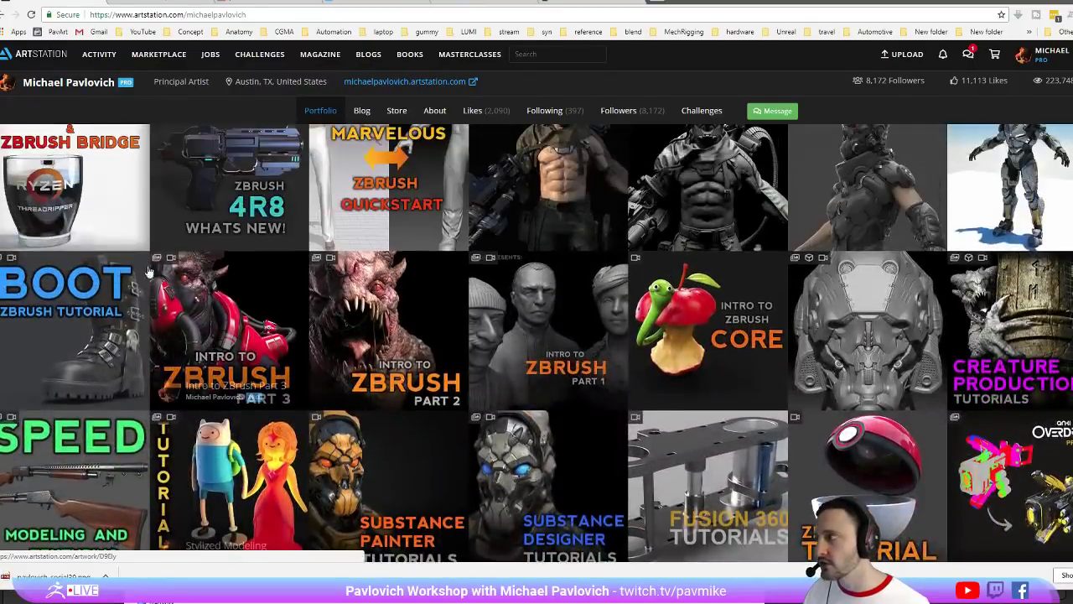
Open the Boot ZBrush Tutorial artwork, look through its video playlist and breakdown images, and return to the portfolio
{"action": "left_click", "coordinate": [106, 281]}
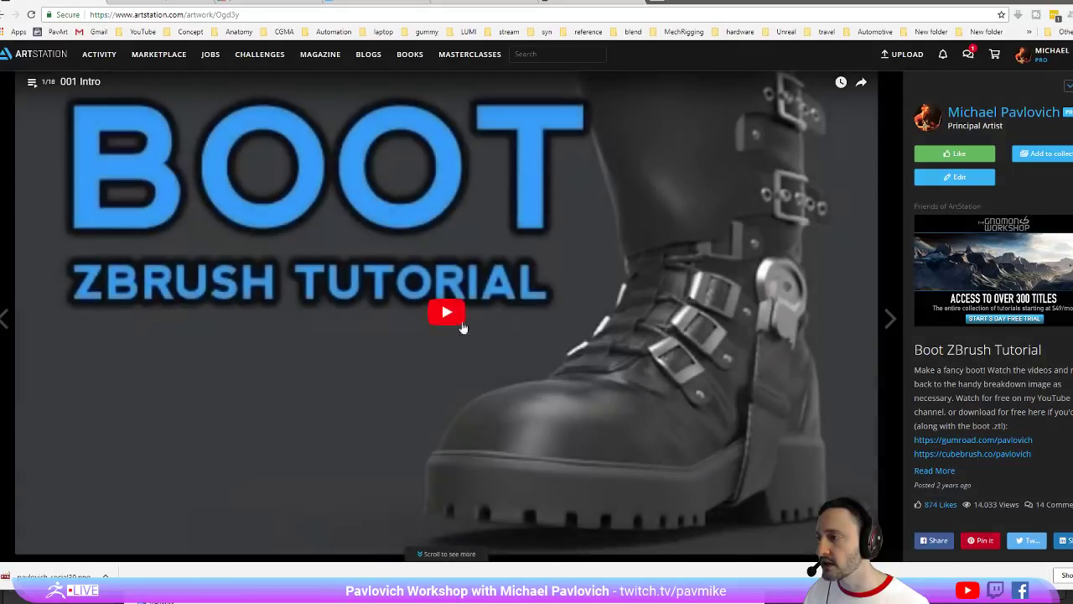
{"action": "left_click", "coordinate": [31, 83]}
{"action": "scroll", "coordinate": [126, 293], "scroll_direction": "down", "scroll_amount": 6}
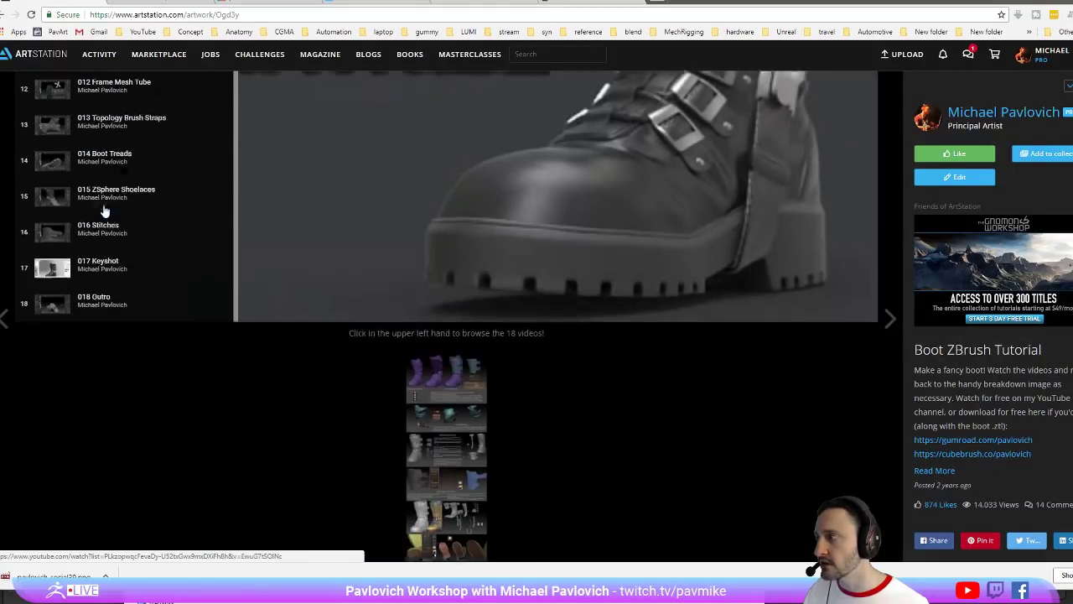
{"action": "scroll", "coordinate": [553, 163], "scroll_direction": "up", "scroll_amount": 6}
{"action": "scroll", "coordinate": [553, 164], "scroll_direction": "down", "scroll_amount": 7}
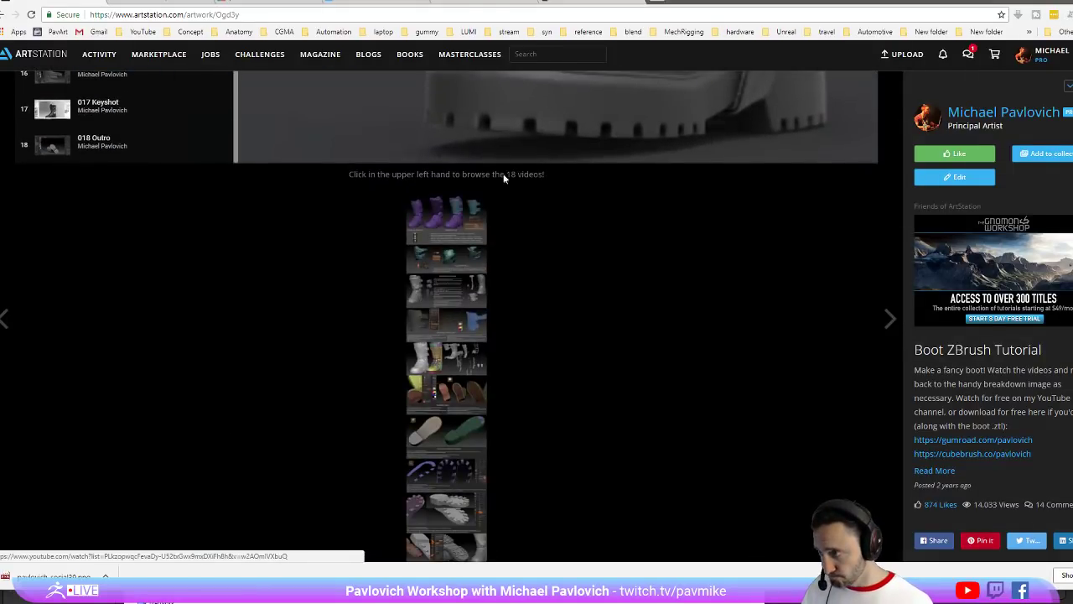
{"action": "left_click", "coordinate": [2, 14]}
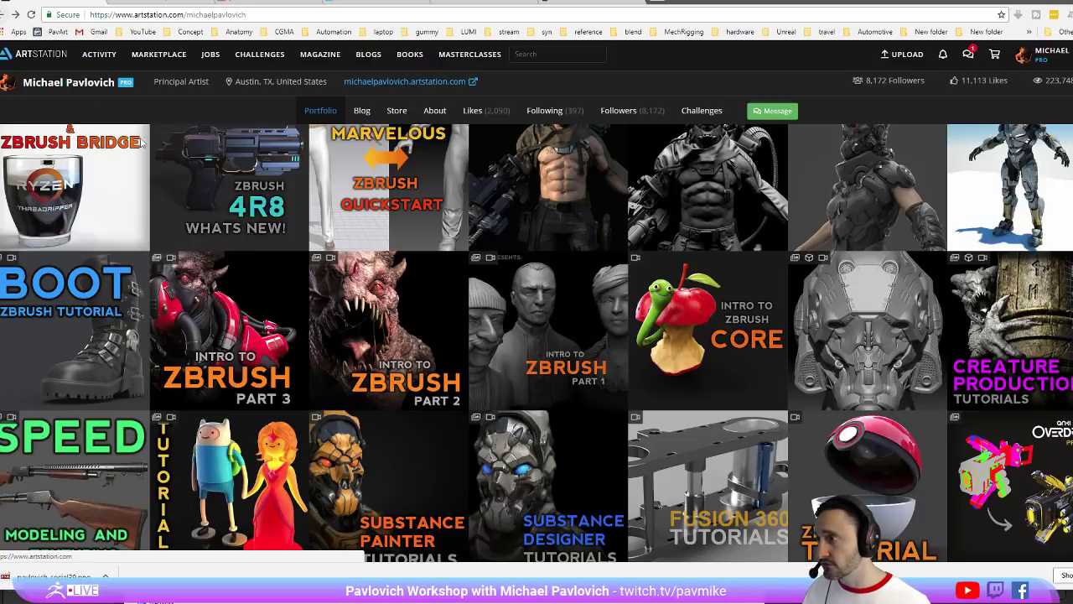
Open the Commander - High Res Process artwork, look through its breakdown images, and return to the portfolio
{"action": "left_click", "coordinate": [478, 224]}
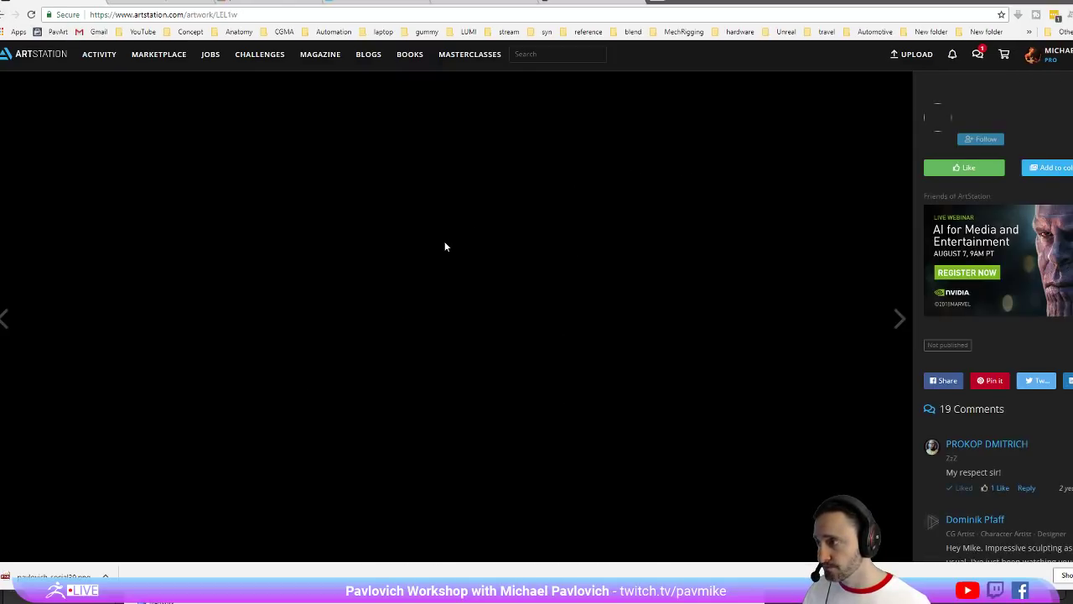
{"action": "scroll", "coordinate": [449, 242], "scroll_direction": "down", "scroll_amount": 10}
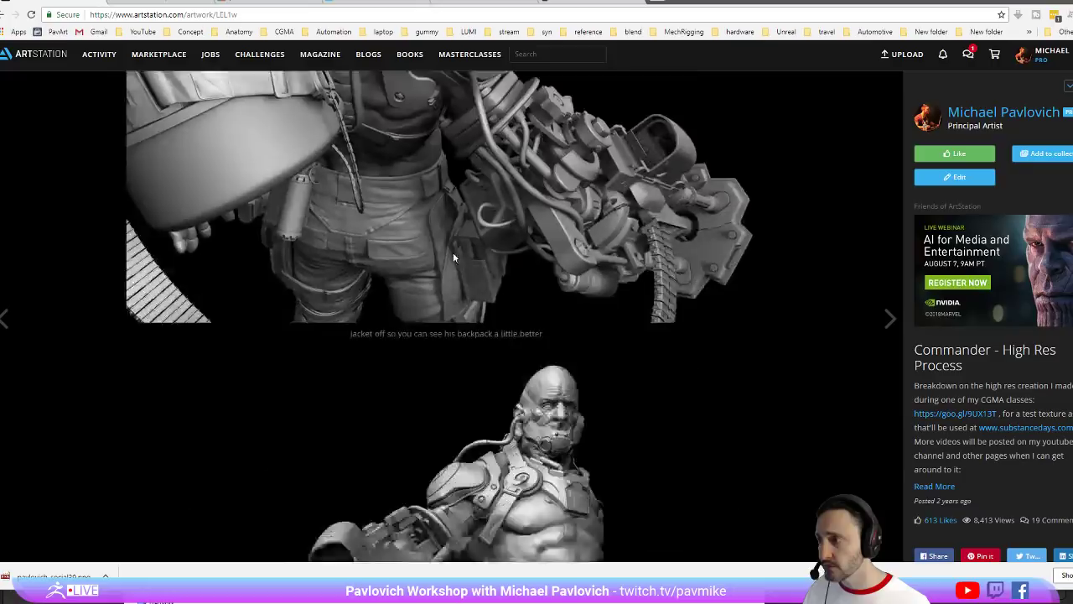
{"action": "scroll", "coordinate": [467, 259], "scroll_direction": "up", "scroll_amount": 15}
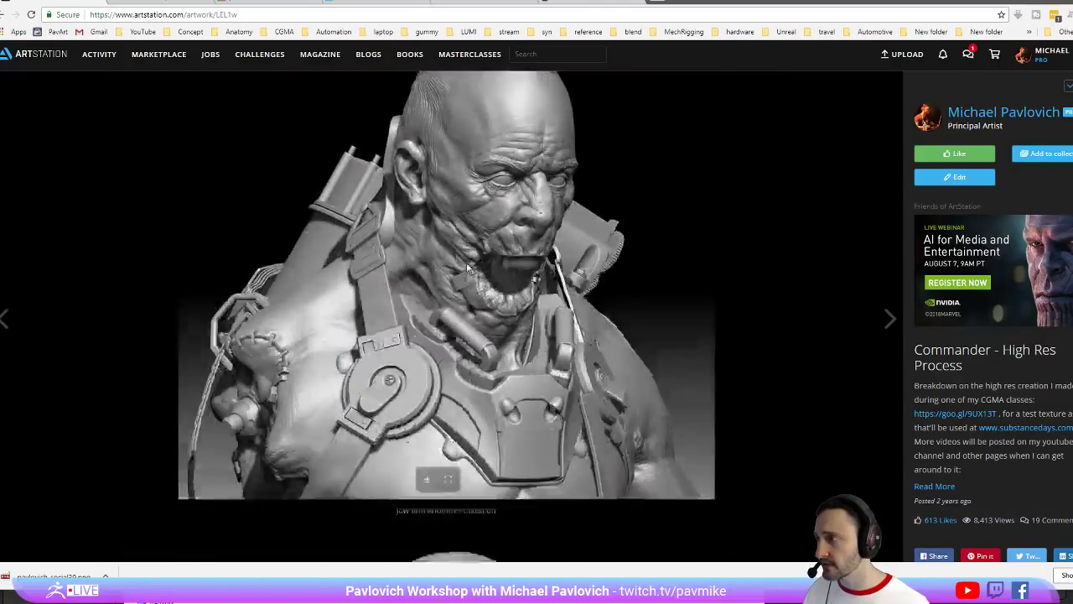
{"action": "scroll", "coordinate": [467, 268], "scroll_direction": "down", "scroll_amount": 10}
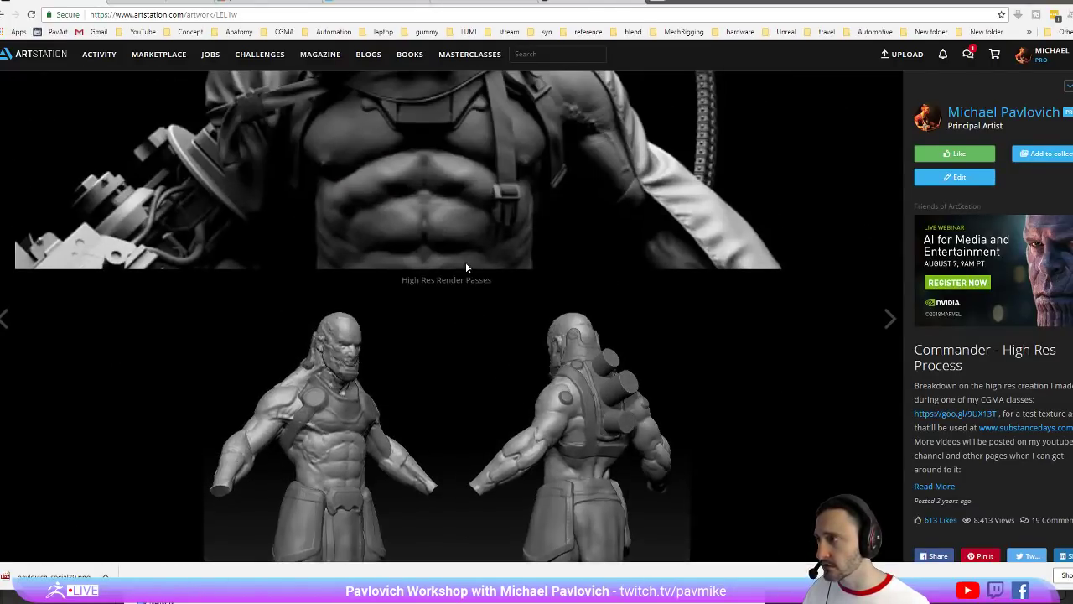
{"action": "scroll", "coordinate": [423, 276], "scroll_direction": "down", "scroll_amount": 10}
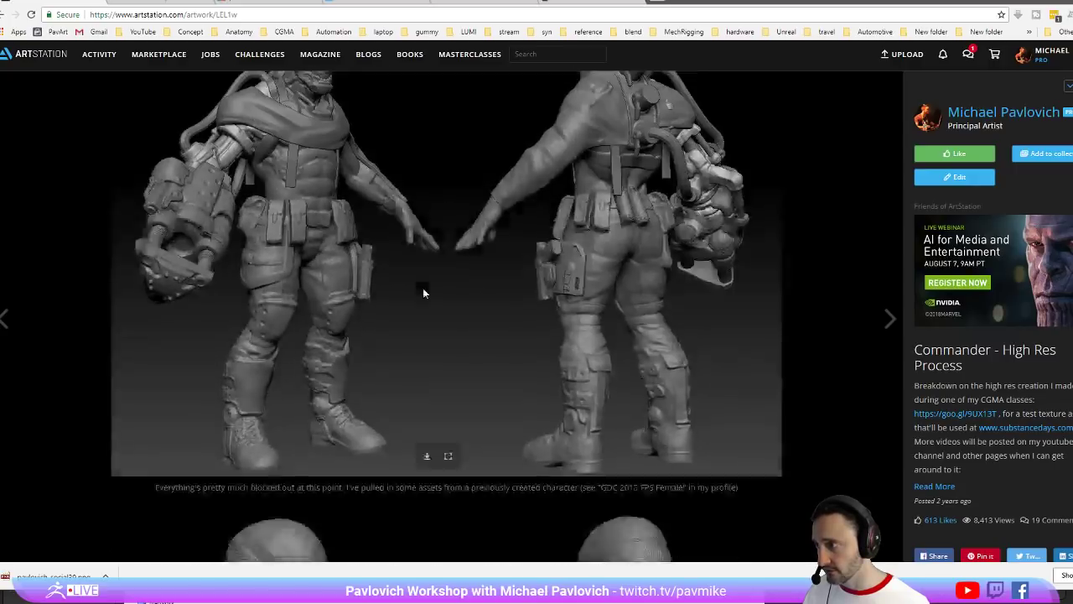
{"action": "scroll", "coordinate": [444, 295], "scroll_direction": "down", "scroll_amount": 6}
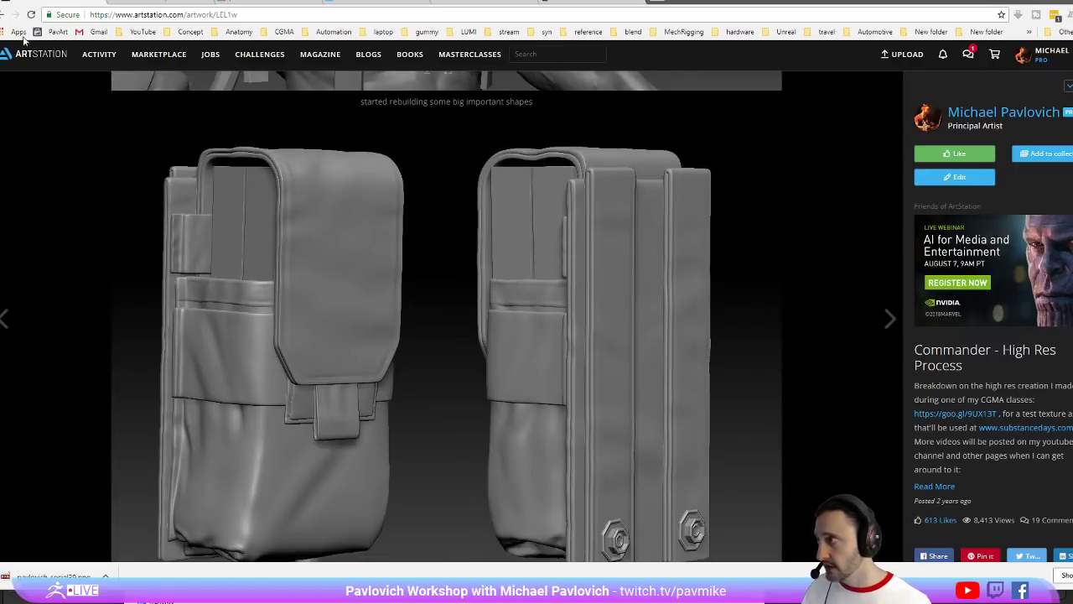
{"action": "left_click", "coordinate": [5, 15]}
Open the Corporal artwork and load its interactive 3D Commander model
{"action": "left_click", "coordinate": [487, 222]}
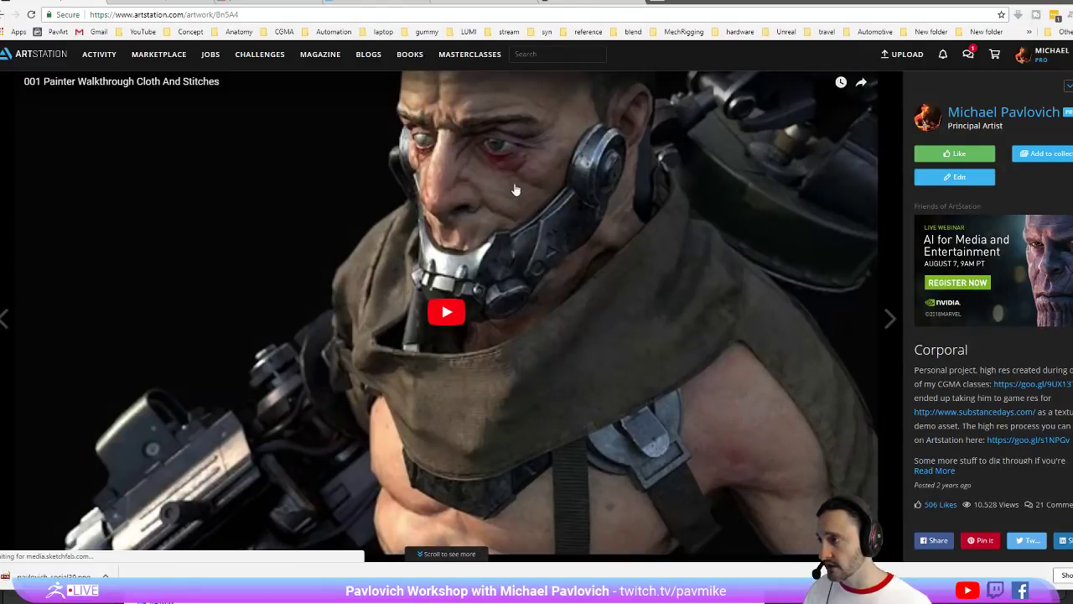
{"action": "scroll", "coordinate": [513, 192], "scroll_direction": "down", "scroll_amount": 8}
{"action": "scroll", "coordinate": [515, 194], "scroll_direction": "down", "scroll_amount": 12}
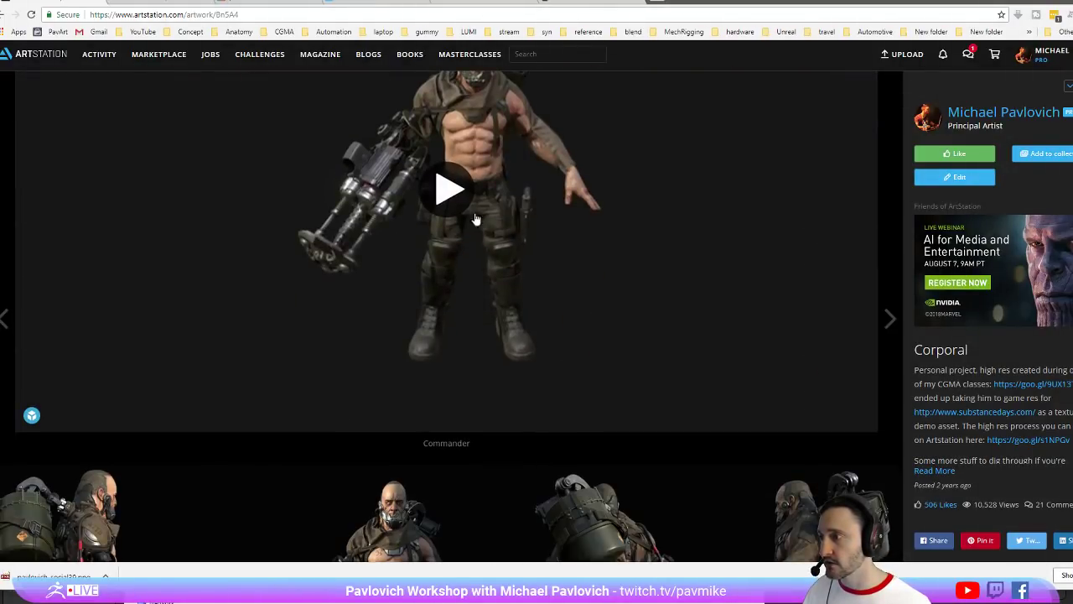
{"action": "scroll", "coordinate": [448, 193], "scroll_direction": "up", "scroll_amount": 1}
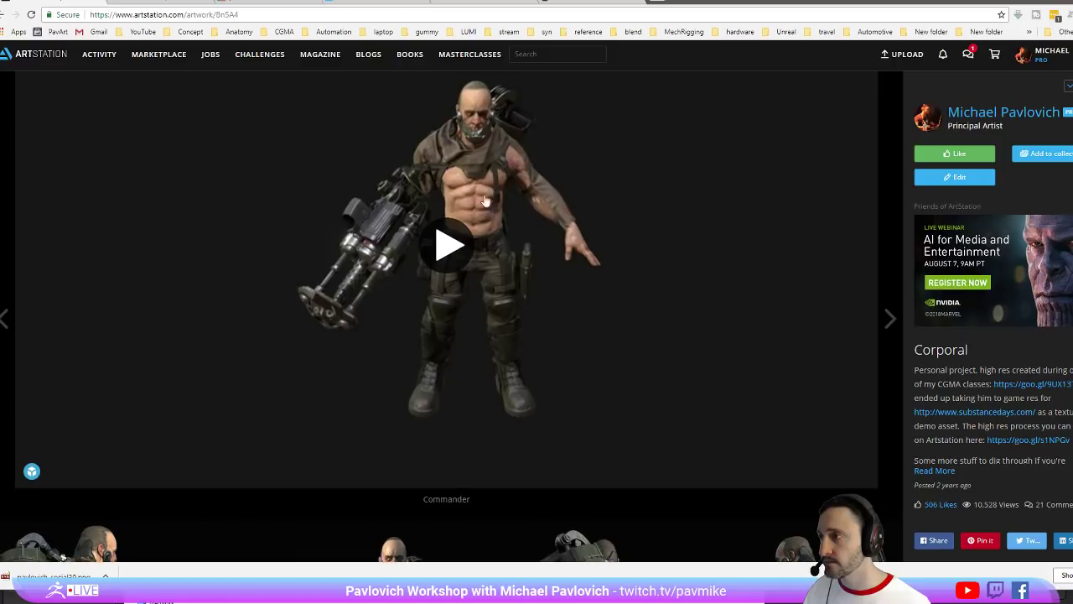
{"action": "left_click", "coordinate": [448, 243]}
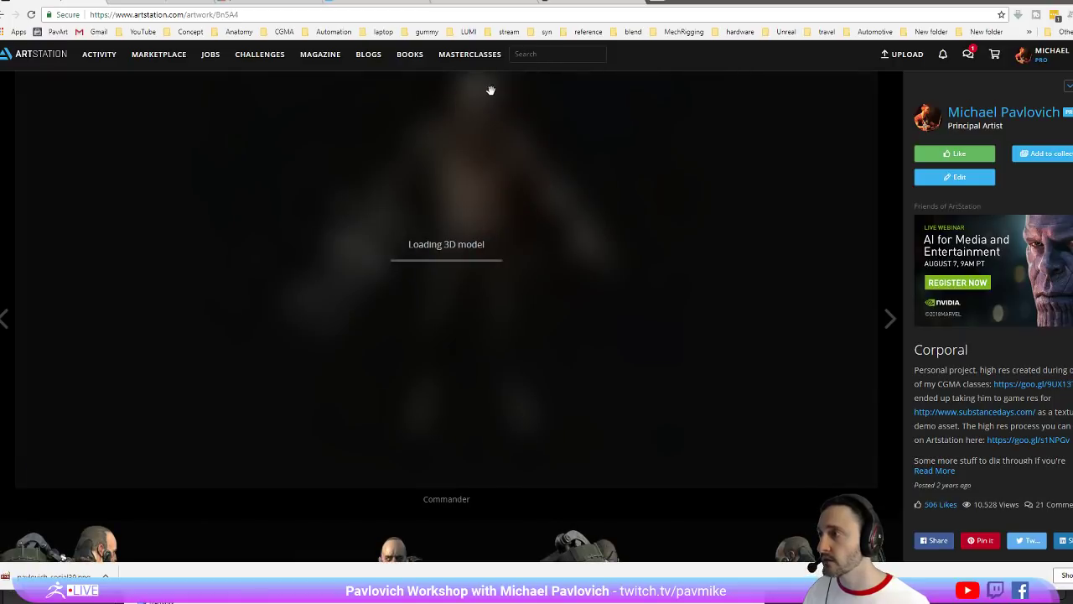
Look over the YouTube playlist and Gumroad profile pages, return to the Corporal artwork, and reposition the browser window
{"action": "left_click", "coordinate": [177, 2]}
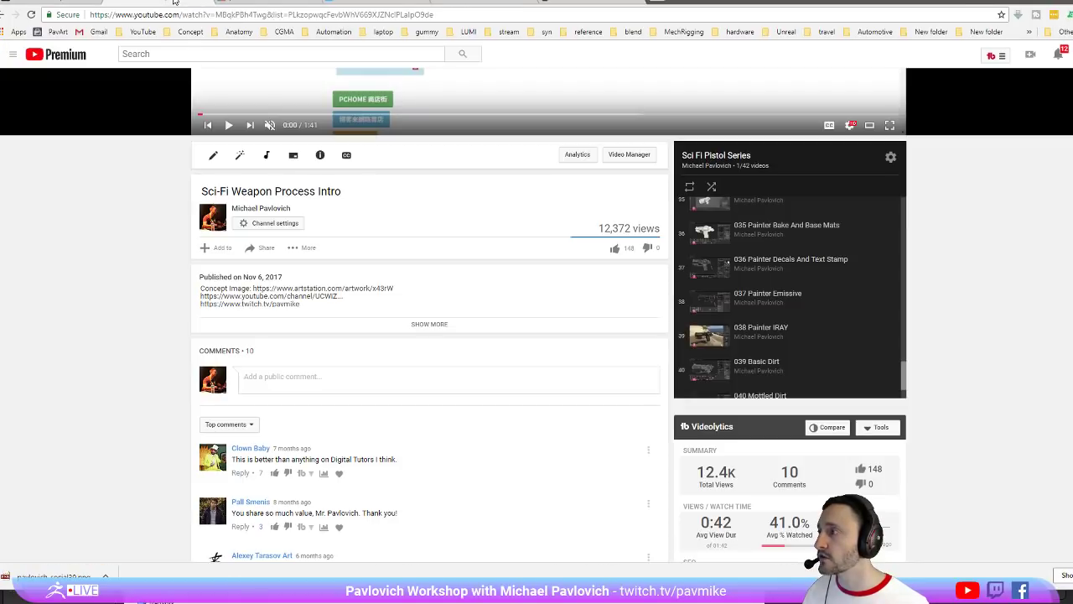
{"action": "left_click", "coordinate": [285, 4]}
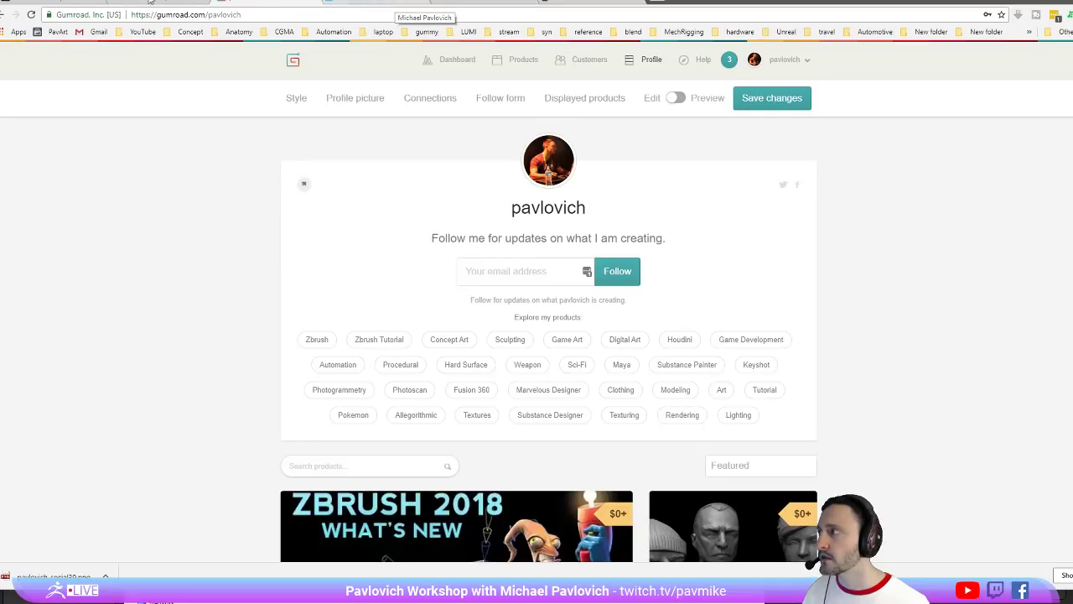
{"action": "left_click", "coordinate": [400, 6]}
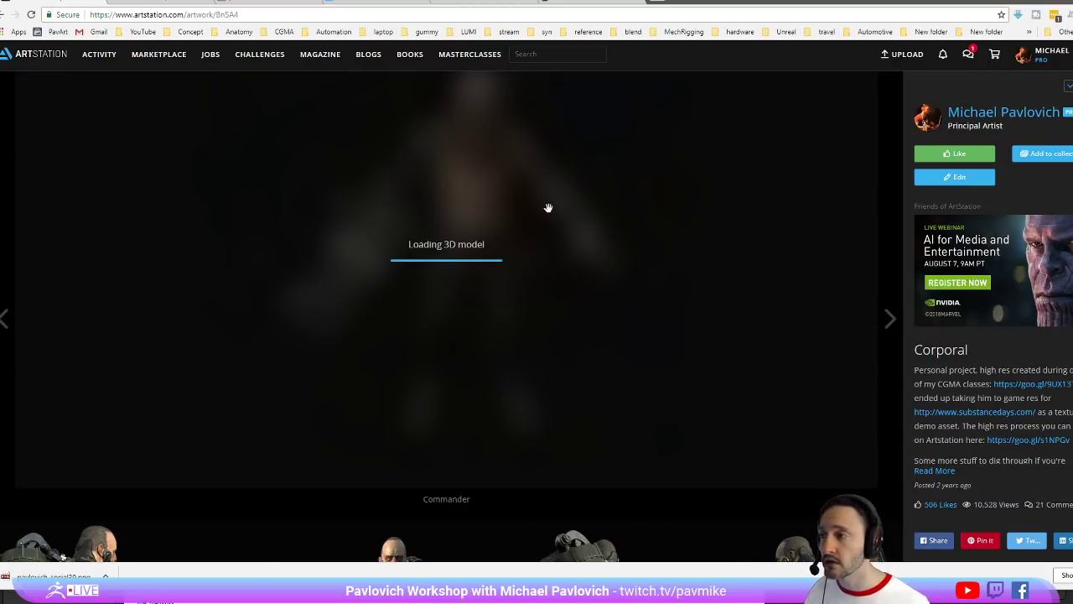
{"action": "left_click_drag", "start_coordinate": [698, 3], "coordinate": [745, 10]}
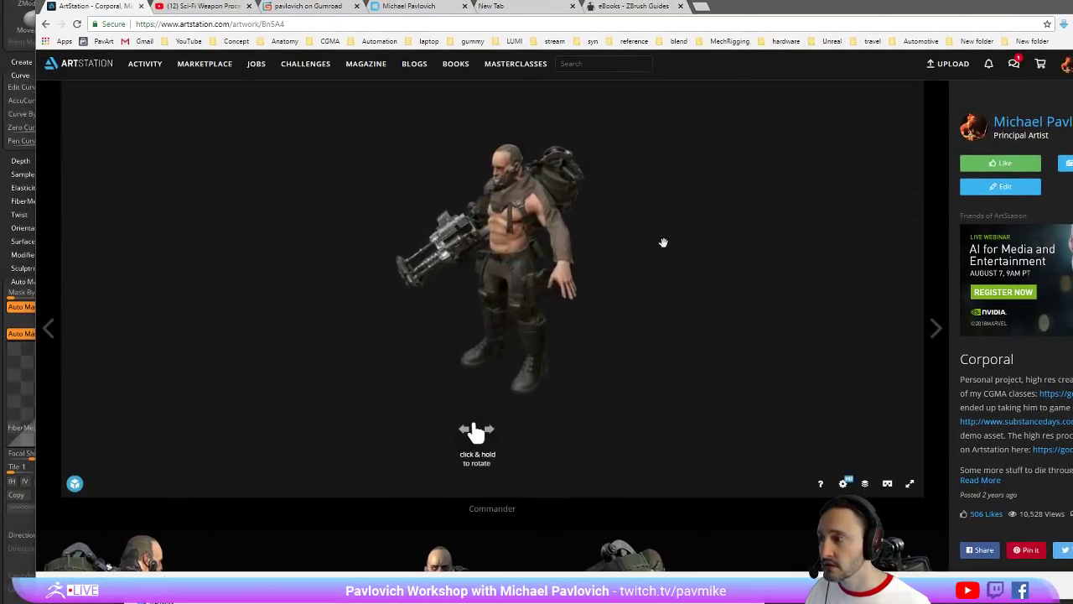
Rotate and zoom the Corporal 3D model to examine the weapon arm, sleeve and backpack
{"action": "left_click_drag", "start_coordinate": [690, 218], "coordinate": [656, 204]}
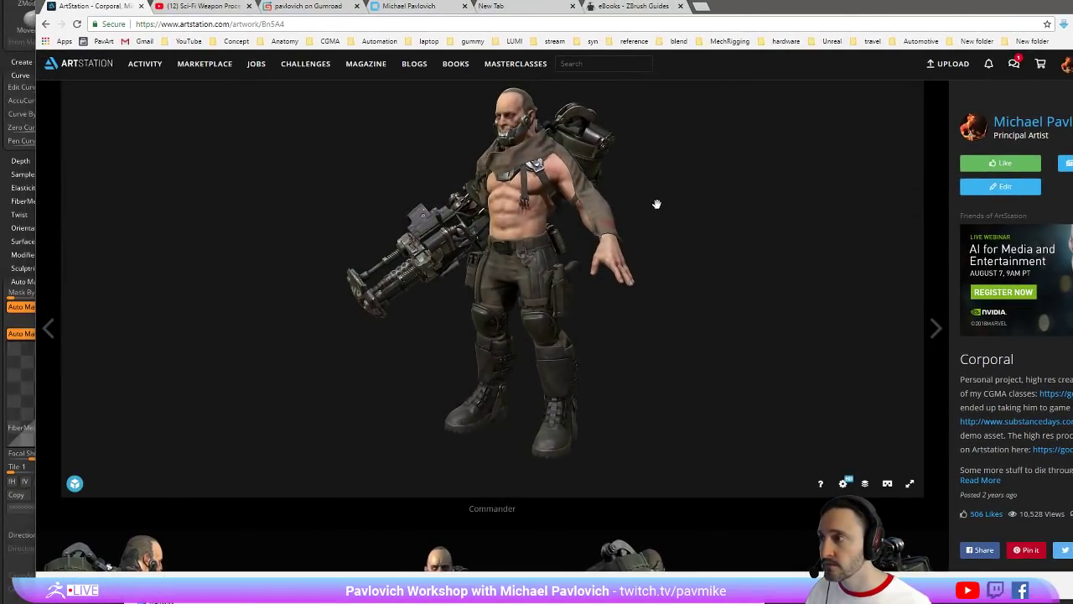
{"action": "scroll", "coordinate": [632, 205], "scroll_direction": "up", "scroll_amount": 5}
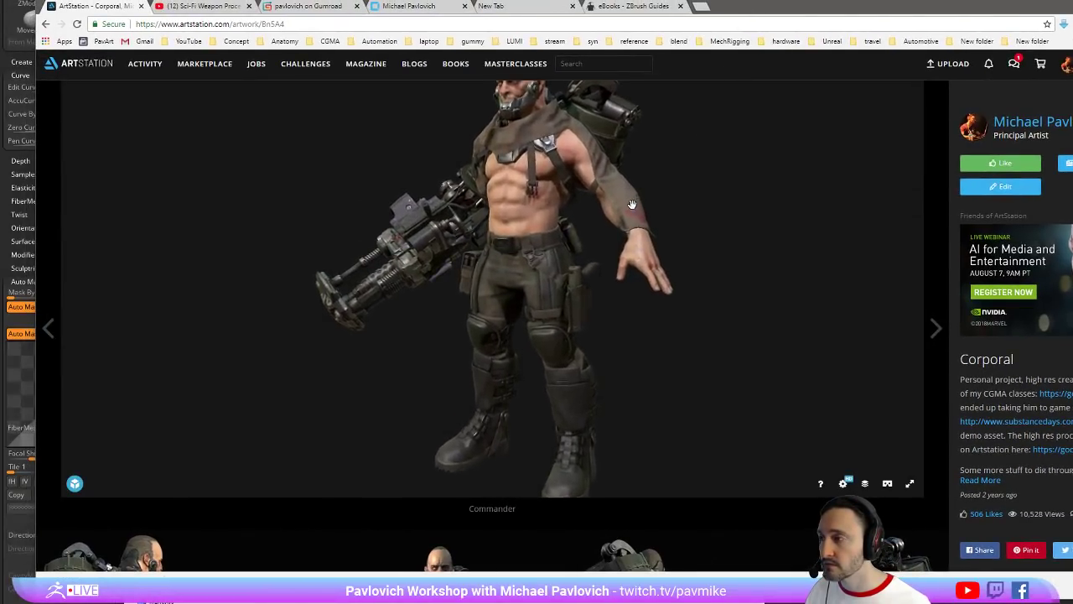
{"action": "left_click_drag", "start_coordinate": [616, 210], "coordinate": [668, 297]}
{"action": "left_click_drag", "start_coordinate": [733, 179], "coordinate": [567, 248]}
{"action": "scroll", "coordinate": [620, 242], "scroll_direction": "down", "scroll_amount": 5}
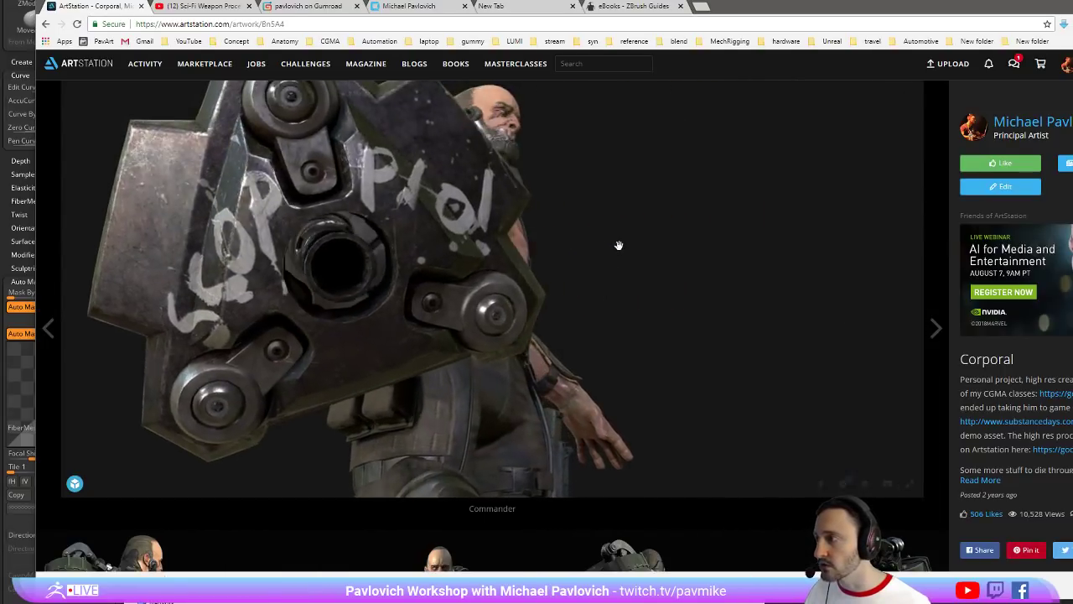
{"action": "left_click_drag", "start_coordinate": [608, 240], "coordinate": [402, 280]}
{"action": "scroll", "coordinate": [494, 293], "scroll_direction": "up", "scroll_amount": 3}
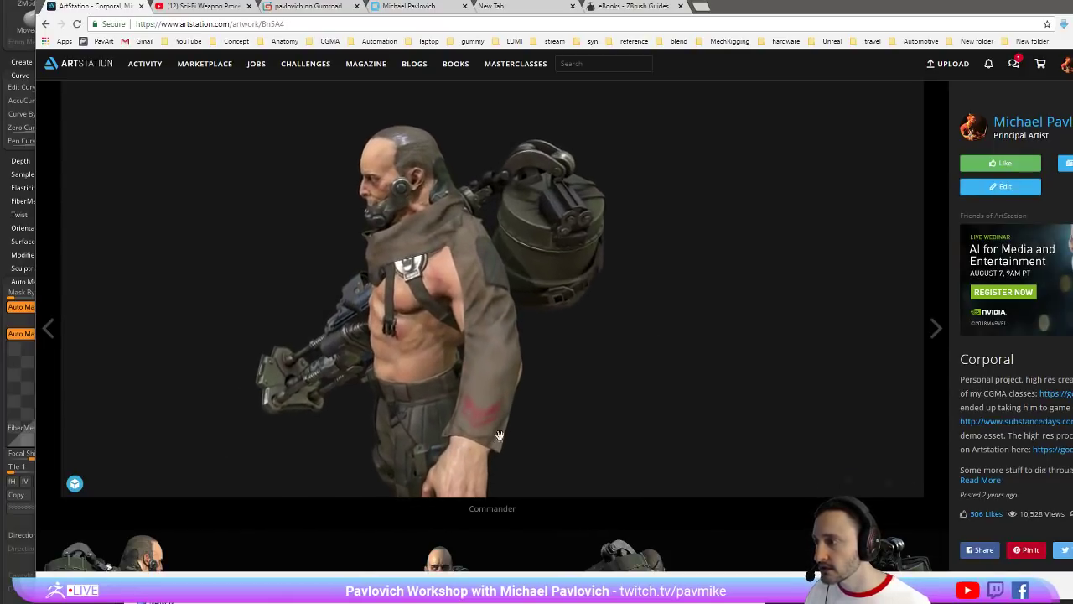
{"action": "mouse_move", "coordinate": [494, 293]}
{"action": "left_mouse_down"}
{"action": "mouse_move", "coordinate": [553, 390]}
{"action": "mouse_move", "coordinate": [681, 350]}
{"action": "mouse_move", "coordinate": [584, 328]}
{"action": "mouse_move", "coordinate": [651, 244]}
{"action": "mouse_move", "coordinate": [783, 273]}
{"action": "mouse_move", "coordinate": [428, 342]}
{"action": "mouse_move", "coordinate": [522, 291]}
{"action": "left_mouse_up"}
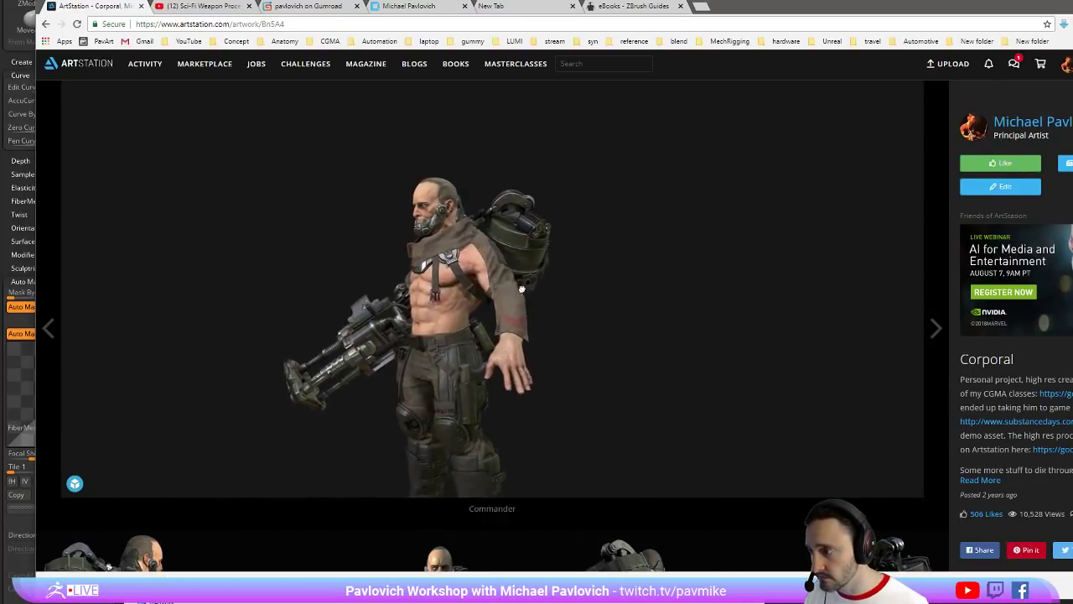
Pan, zoom and rotate the Corporal 3D model to examine the boots, knee pads and trousers
{"action": "mouse_move", "coordinate": [523, 290]}
{"action": "right_mouse_down"}
{"action": "mouse_move", "coordinate": [537, 206]}
{"action": "mouse_move", "coordinate": [539, 239]}
{"action": "right_mouse_up"}
{"action": "scroll", "coordinate": [582, 272], "scroll_direction": "up", "scroll_amount": 3}
{"action": "scroll", "coordinate": [581, 272], "scroll_direction": "up", "scroll_amount": 2}
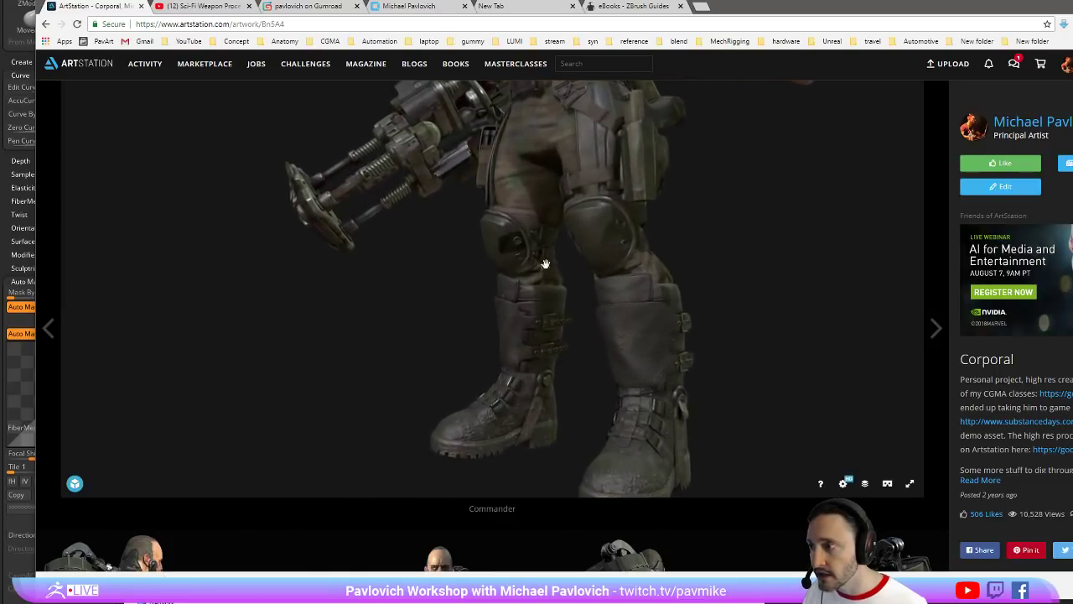
{"action": "left_click_drag", "start_coordinate": [544, 263], "coordinate": [496, 282]}
{"action": "right_click_drag", "start_coordinate": [490, 213], "coordinate": [483, 292]}
{"action": "left_click_drag", "start_coordinate": [483, 293], "coordinate": [441, 290]}
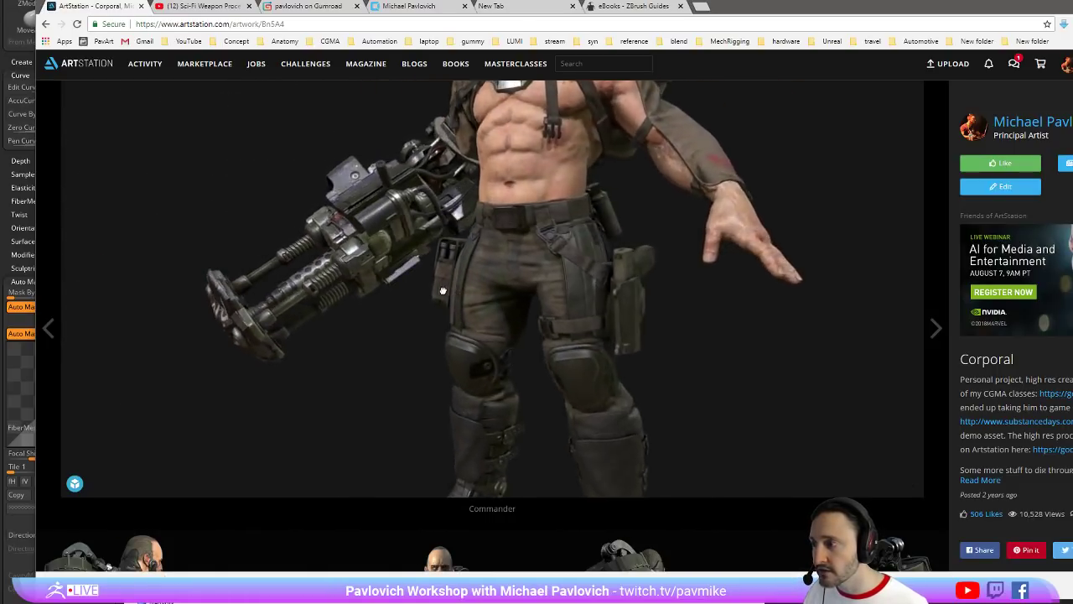
Examine the Corporal 3D model's belt canisters, torso straps and upper body from the side and front
{"action": "mouse_move", "coordinate": [501, 359]}
{"action": "left_mouse_down"}
{"action": "mouse_move", "coordinate": [539, 370]}
{"action": "mouse_move", "coordinate": [568, 238]}
{"action": "mouse_move", "coordinate": [559, 322]}
{"action": "mouse_move", "coordinate": [471, 241]}
{"action": "mouse_move", "coordinate": [349, 237]}
{"action": "mouse_move", "coordinate": [265, 288]}
{"action": "mouse_move", "coordinate": [438, 347]}
{"action": "mouse_move", "coordinate": [437, 258]}
{"action": "mouse_move", "coordinate": [354, 319]}
{"action": "mouse_move", "coordinate": [179, 335]}
{"action": "left_mouse_up"}
{"action": "mouse_move", "coordinate": [259, 337]}
{"action": "left_mouse_down"}
{"action": "mouse_move", "coordinate": [290, 357]}
{"action": "mouse_move", "coordinate": [357, 307]}
{"action": "mouse_move", "coordinate": [439, 315]}
{"action": "mouse_move", "coordinate": [433, 304]}
{"action": "left_mouse_up"}
{"action": "scroll", "coordinate": [449, 310], "scroll_direction": "down", "scroll_amount": 4}
{"action": "scroll", "coordinate": [469, 326], "scroll_direction": "up", "scroll_amount": 6}
{"action": "left_click_drag", "start_coordinate": [498, 347], "coordinate": [546, 359]}
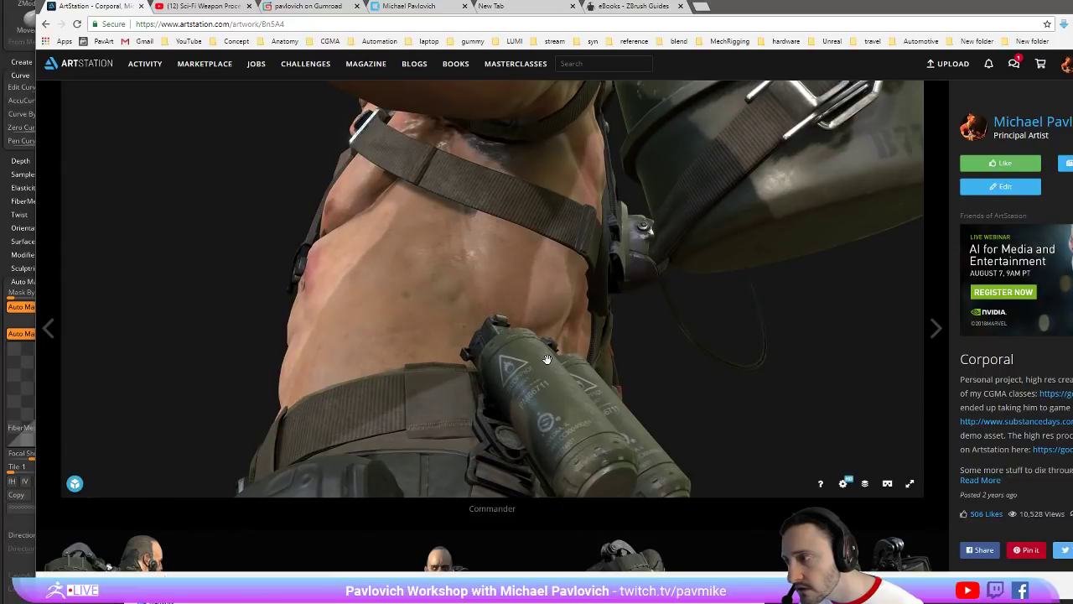
{"action": "scroll", "coordinate": [536, 339], "scroll_direction": "down", "scroll_amount": 6}
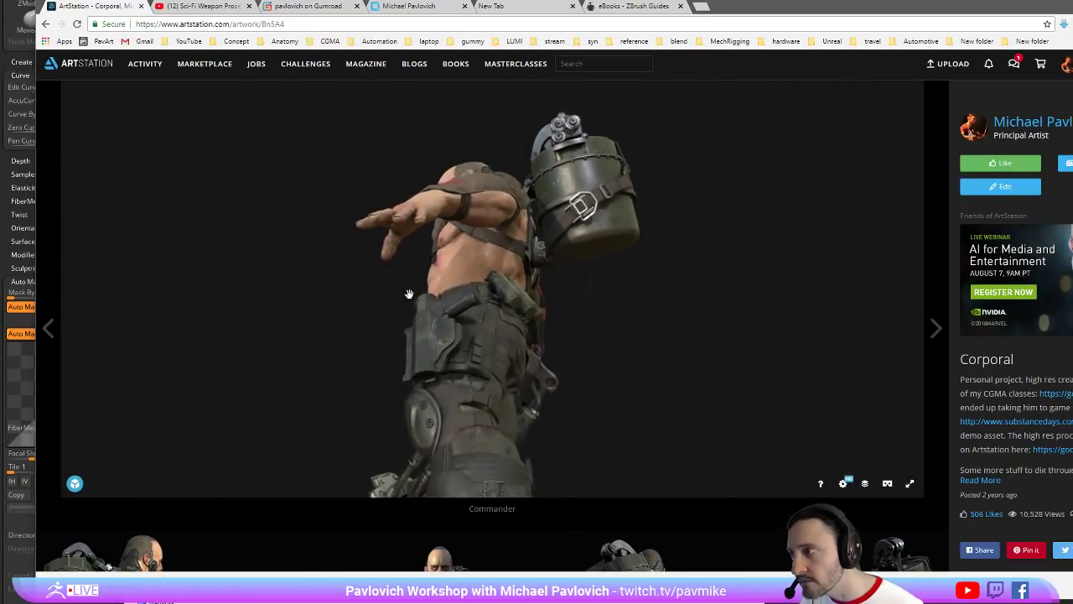
{"action": "left_click_drag", "start_coordinate": [408, 294], "coordinate": [530, 355]}
{"action": "scroll", "coordinate": [553, 302], "scroll_direction": "up", "scroll_amount": 5}
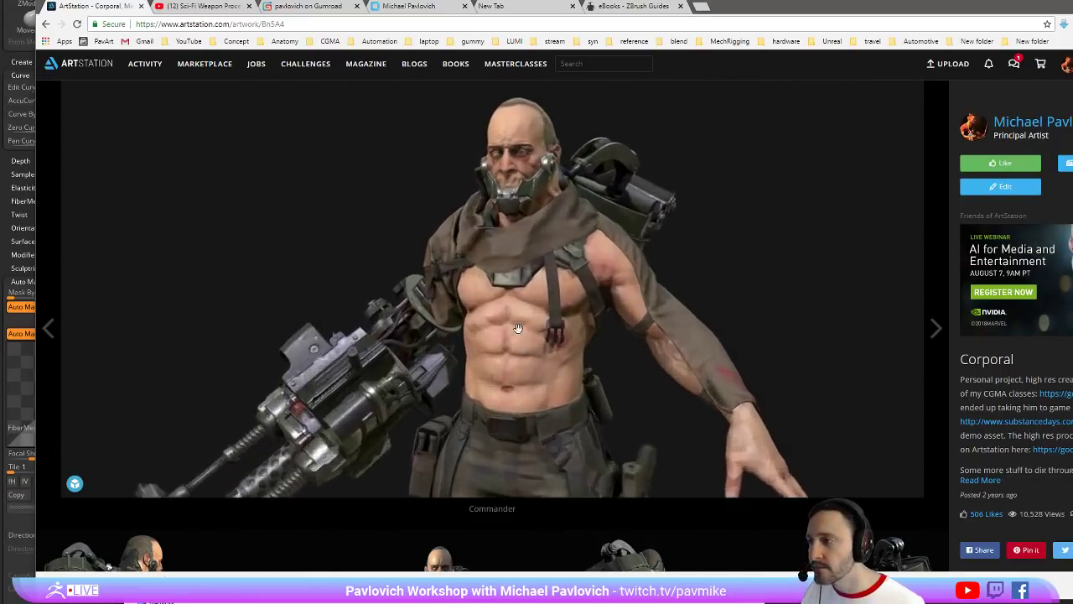
{"action": "left_click_drag", "start_coordinate": [585, 250], "coordinate": [598, 250]}
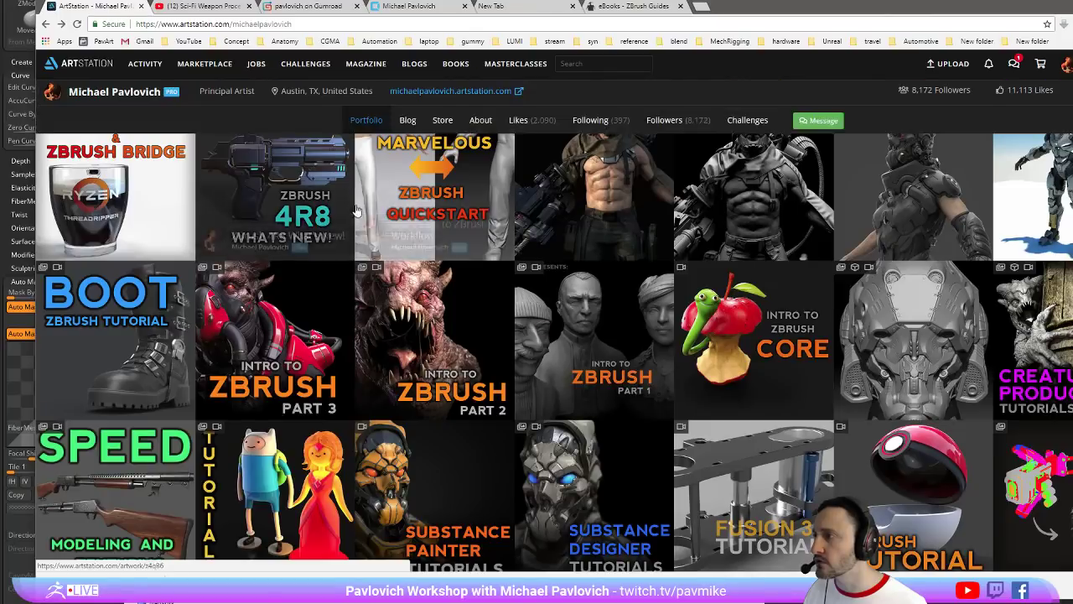
Open the Boot ZBrush Tutorial artwork and look down its page to the process breakdown image
{"action": "left_click", "coordinate": [118, 352]}
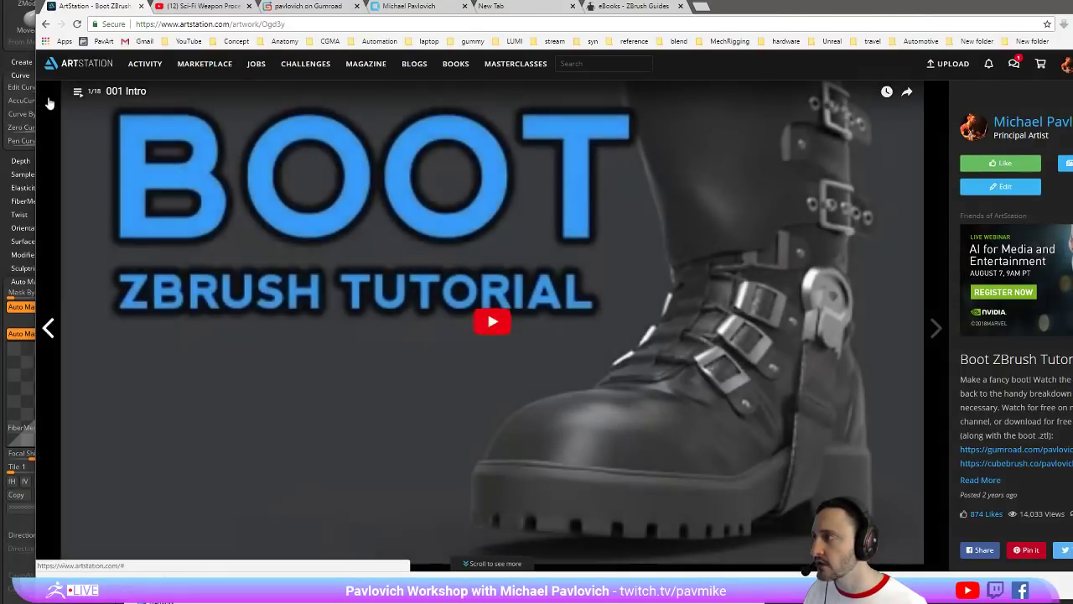
{"action": "left_click", "coordinate": [77, 93]}
{"action": "scroll", "coordinate": [220, 218], "scroll_direction": "down", "scroll_amount": 3}
{"action": "scroll", "coordinate": [469, 275], "scroll_direction": "down", "scroll_amount": 2}
{"action": "scroll", "coordinate": [470, 274], "scroll_direction": "down", "scroll_amount": 5}
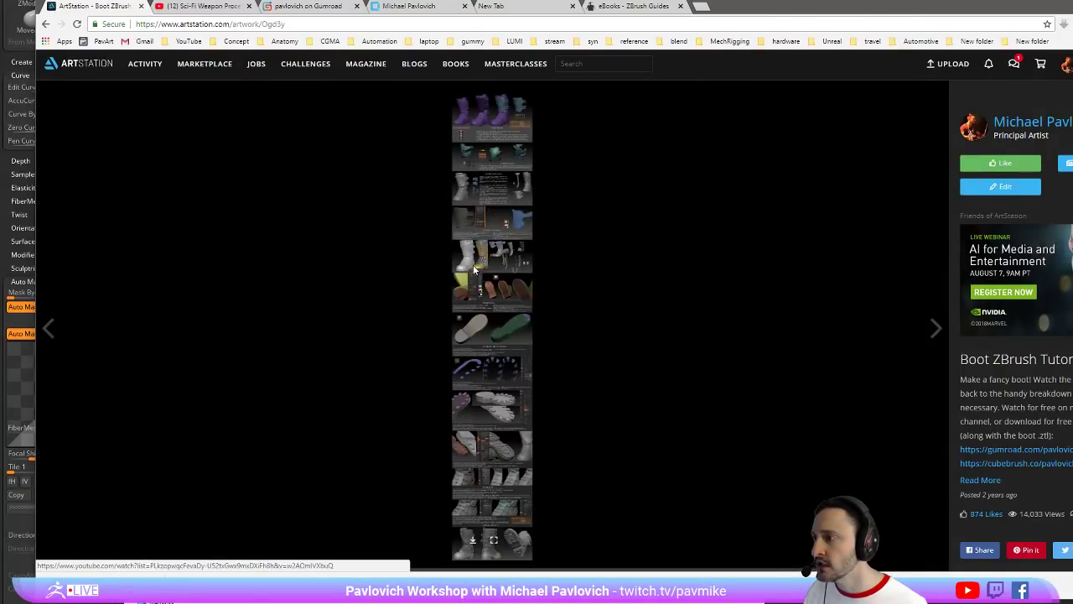
{"action": "scroll", "coordinate": [481, 285], "scroll_direction": "down", "scroll_amount": 5}
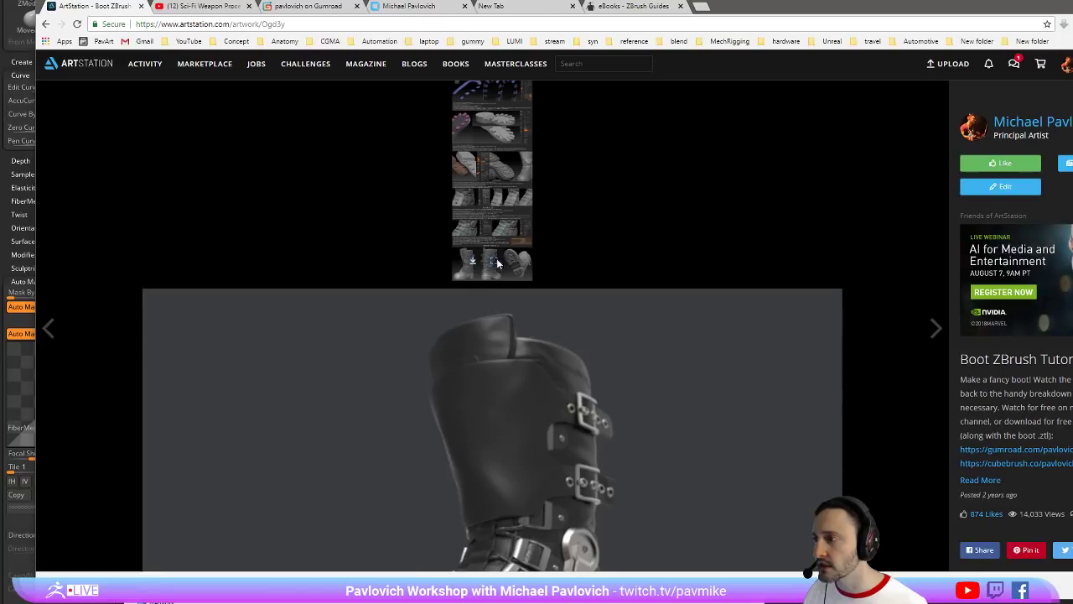
Open the boot process breakdown full size and examine it from the quick blockout through to the sole treads
{"action": "left_click", "coordinate": [496, 262]}
{"action": "left_click", "coordinate": [589, 181]}
{"action": "scroll", "coordinate": [588, 181], "scroll_direction": "up", "scroll_amount": 10}
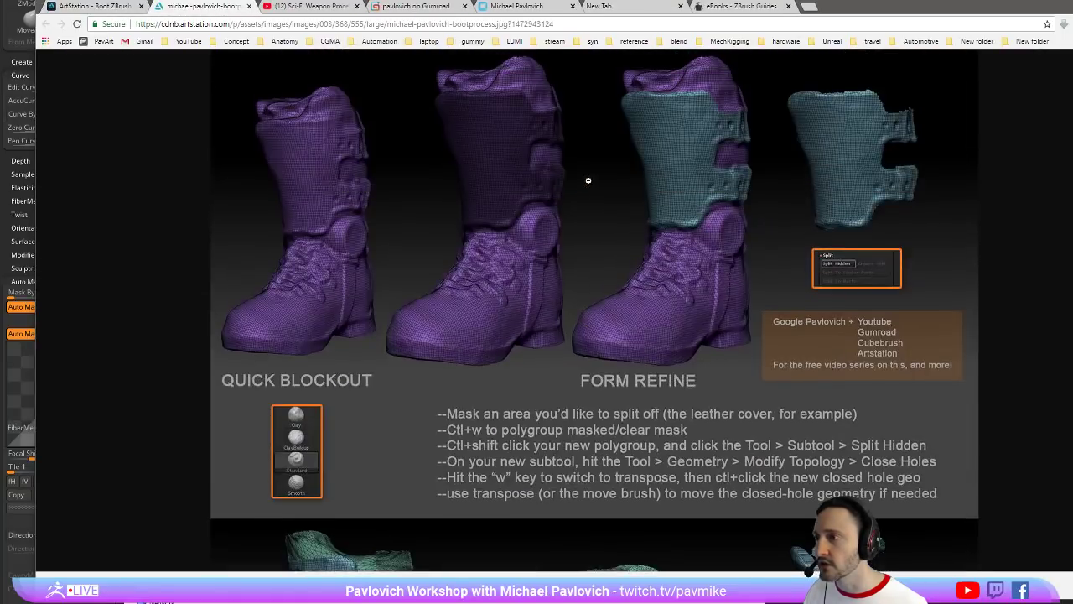
{"action": "scroll", "coordinate": [589, 181], "scroll_direction": "down", "scroll_amount": 15}
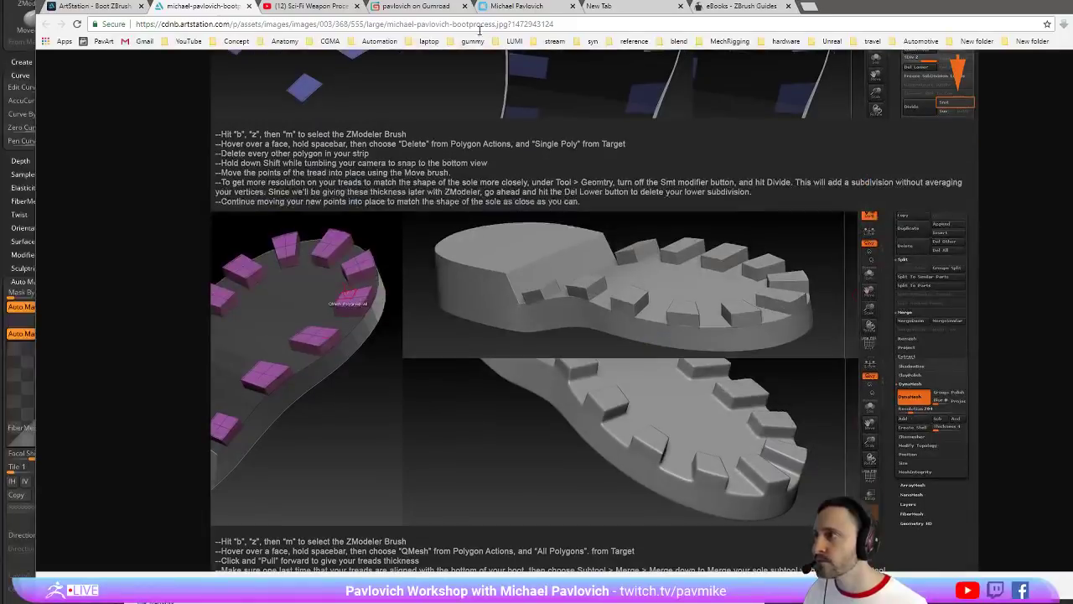
Move the browser out of the way and place File Explorer's PepBoys Pistol folder window beside Lightbox
{"action": "left_click_drag", "start_coordinate": [833, 15], "coordinate": [833, 602]}
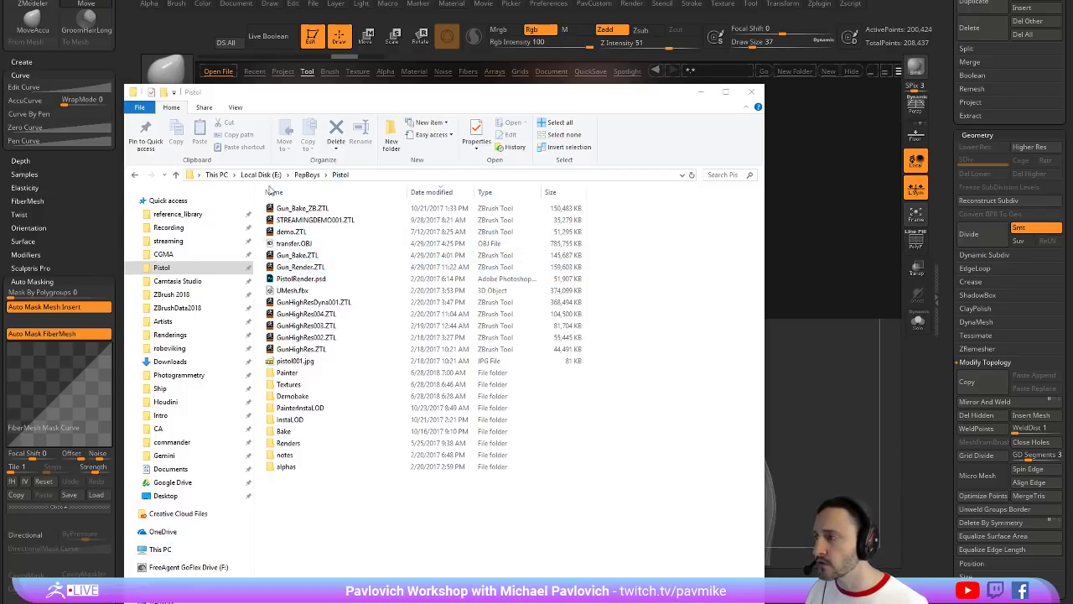
{"action": "left_click_drag", "start_coordinate": [423, 94], "coordinate": [462, 73]}
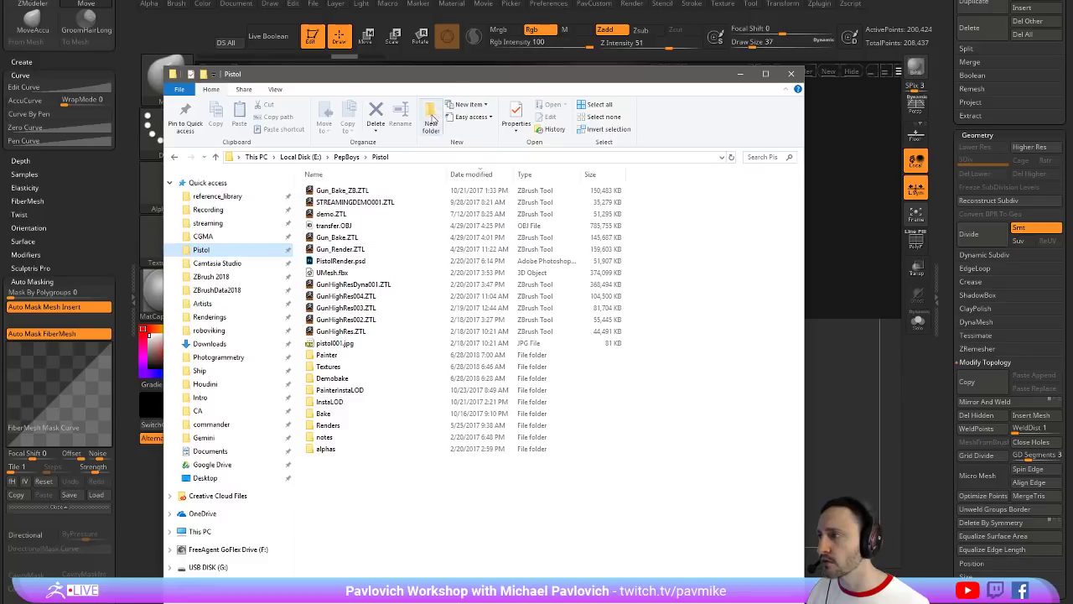
{"action": "left_click", "coordinate": [409, 157]}
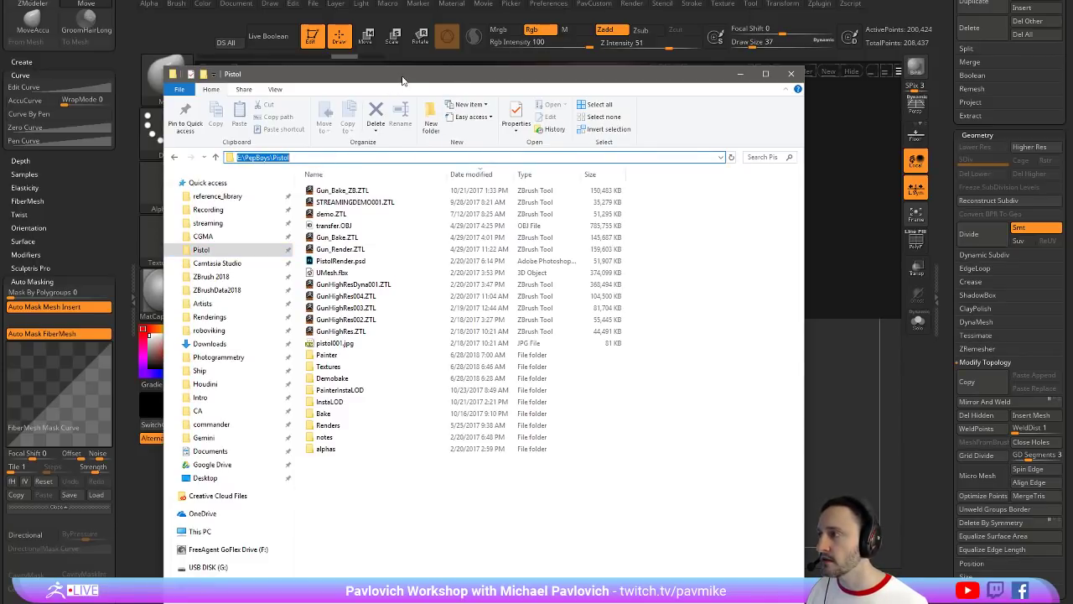
{"action": "left_click_drag", "start_coordinate": [402, 81], "coordinate": [892, 30]}
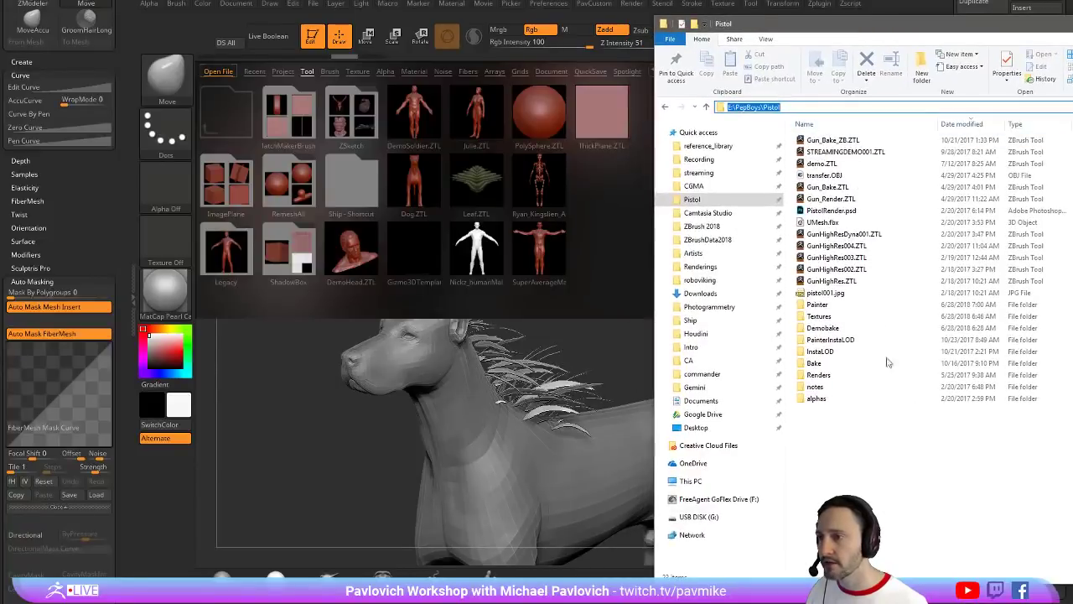
{"action": "left_click", "coordinate": [949, 457]}
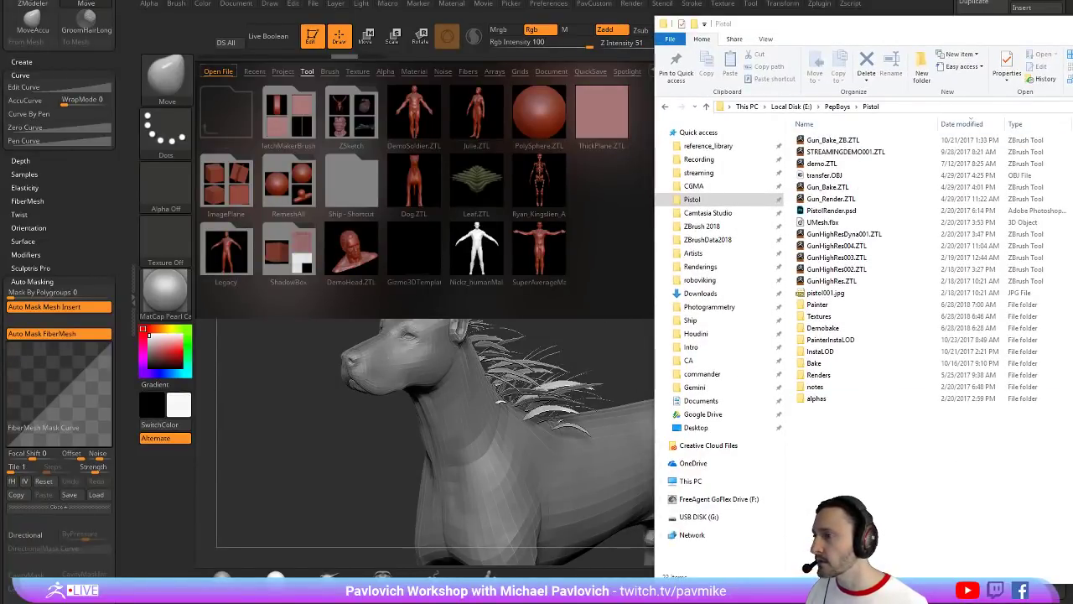
Open the ZTools folder of the ZBrush 2018 installation in a second File Explorer window and arrange both windows side by side
{"action": "key", "text": "super+e"}
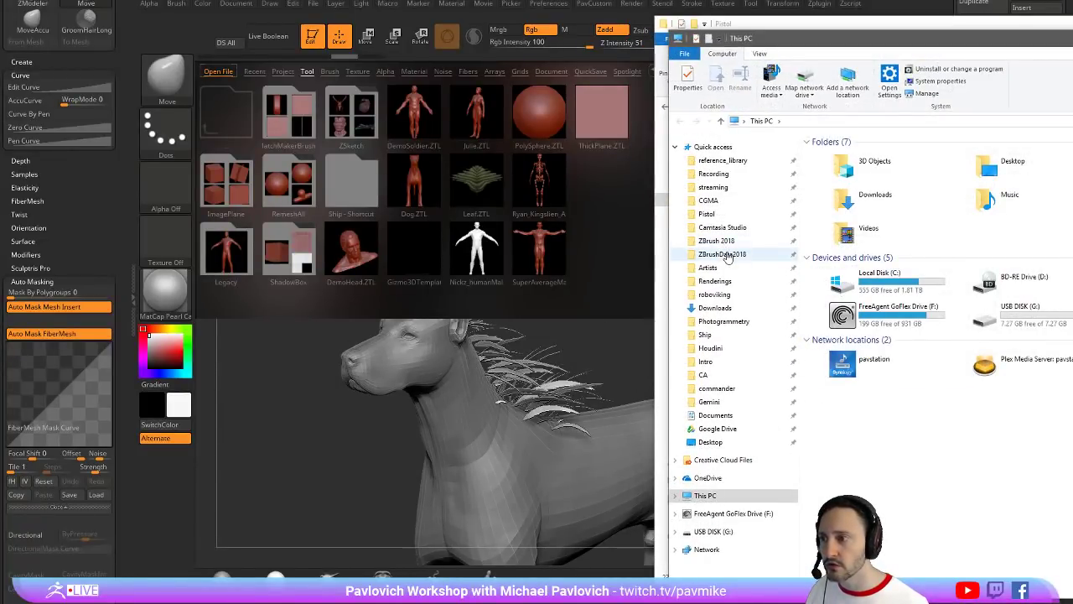
{"action": "left_click", "coordinate": [717, 242]}
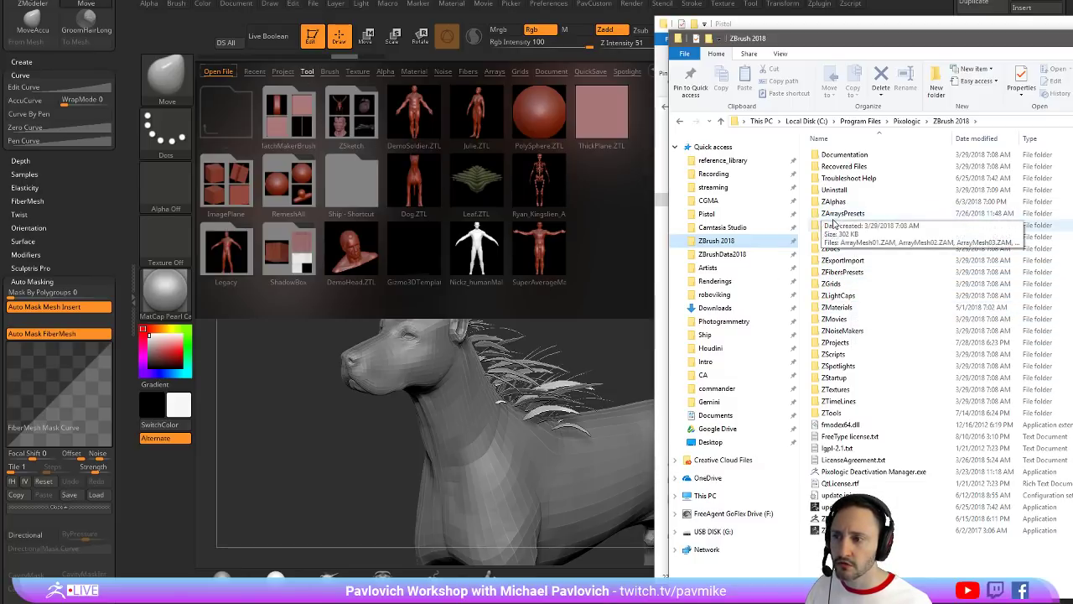
{"action": "double_click", "coordinate": [843, 414]}
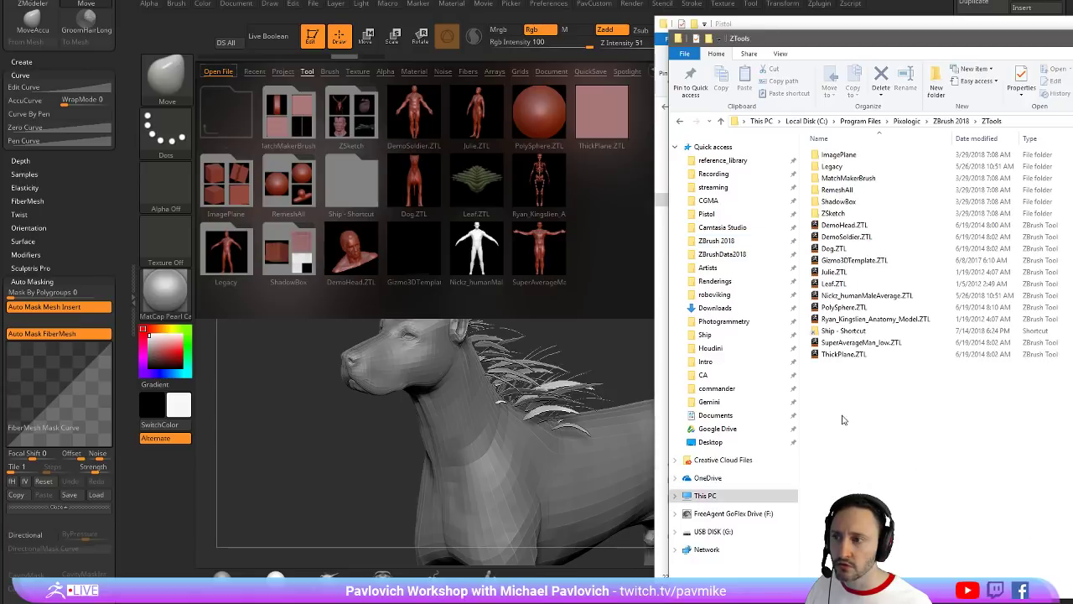
{"action": "left_click_drag", "start_coordinate": [838, 38], "coordinate": [273, 16]}
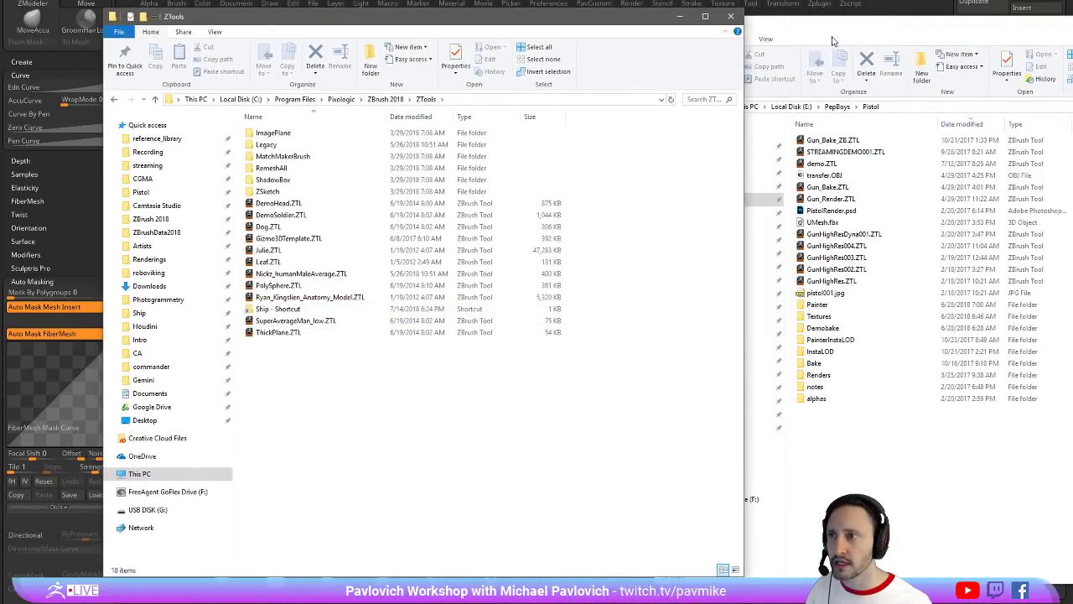
{"action": "left_click", "coordinate": [886, 23]}
{"action": "left_click_drag", "start_coordinate": [886, 22], "coordinate": [921, 11]}
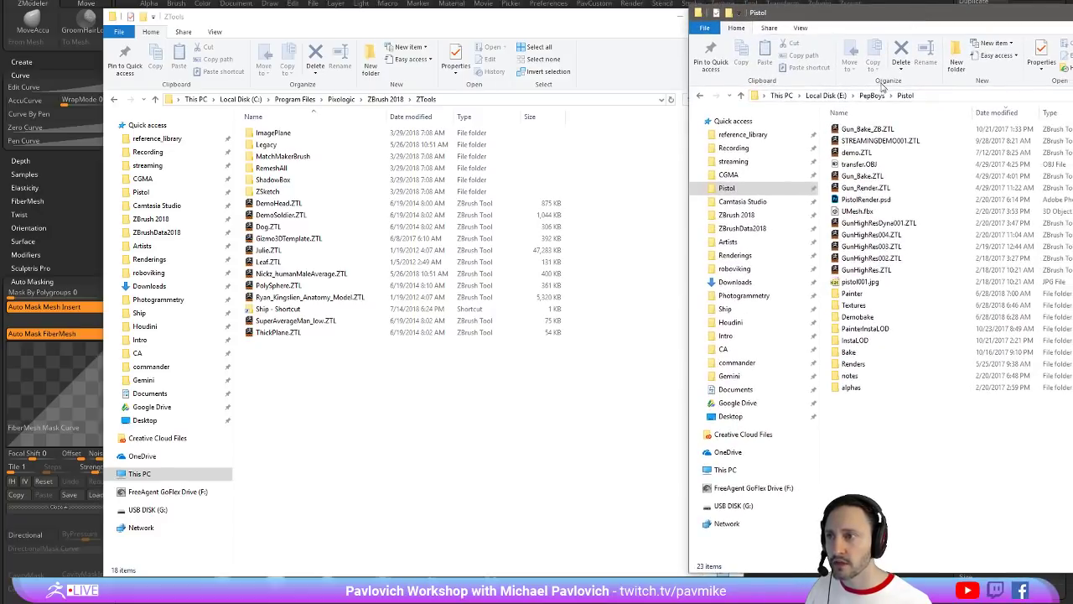
Create a shortcut to the PepBoys Pistol folder inside ZTools and close both File Explorer windows
{"action": "left_click", "coordinate": [874, 97]}
{"action": "right_click_drag", "start_coordinate": [852, 155], "coordinate": [373, 414]}
{"action": "left_click", "coordinate": [411, 464]}
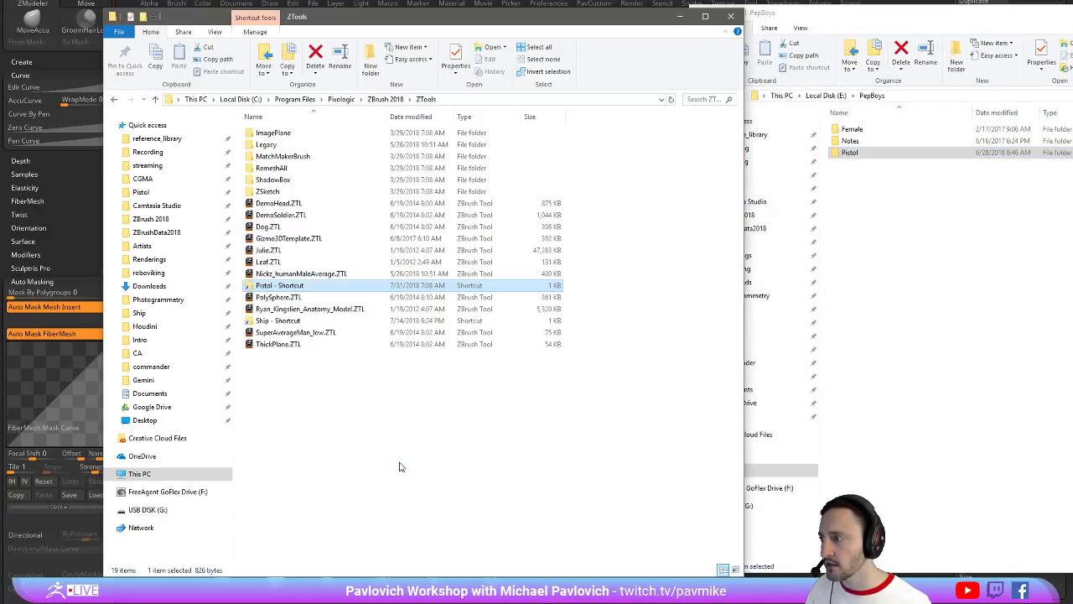
{"action": "left_click", "coordinate": [1072, 12]}
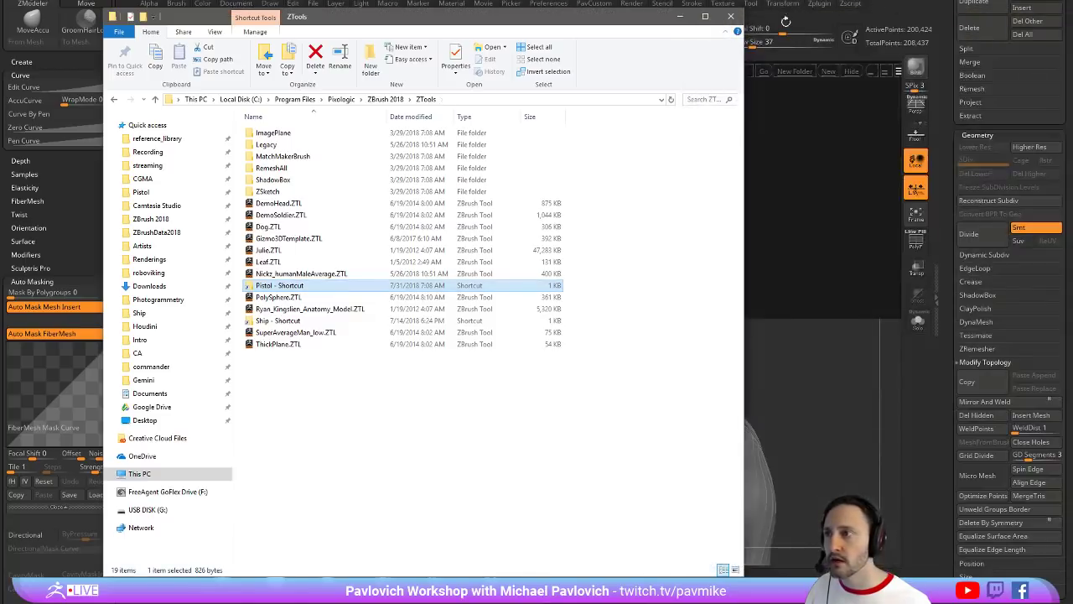
{"action": "left_click", "coordinate": [731, 16]}
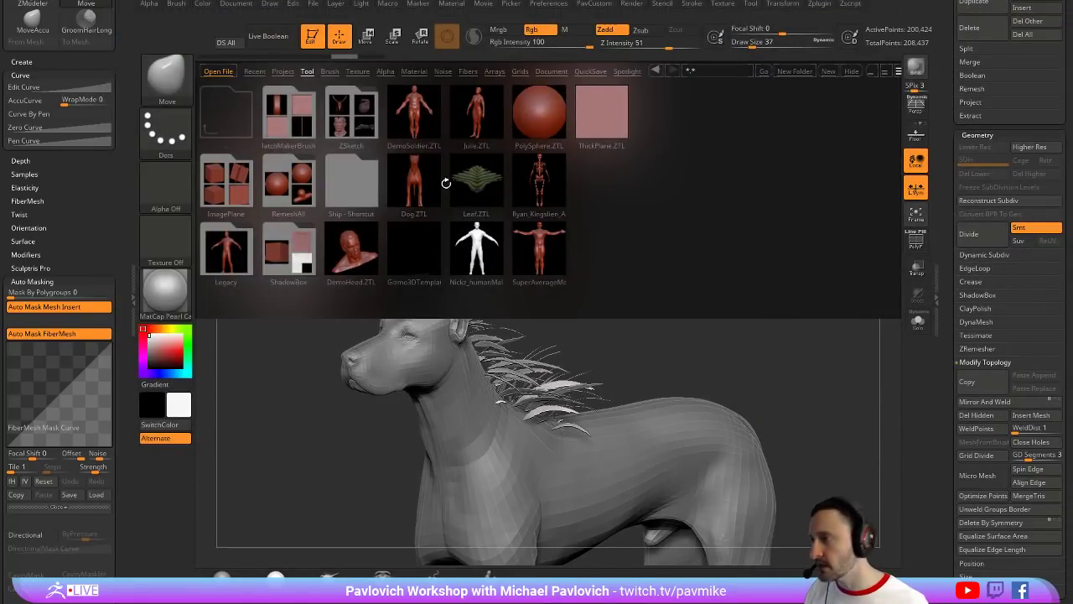
Reload Lightbox, look through the Pistol - Shortcut folder and hide Lightbox
{"action": "key", "text": "comma"}
{"action": "key", "text": "comma"}
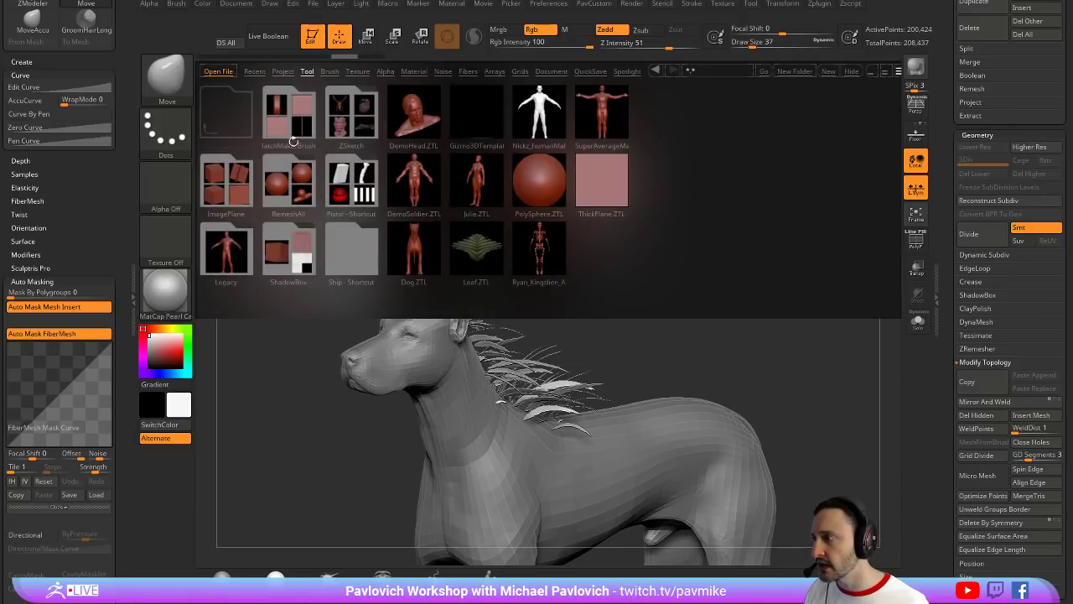
{"action": "left_click", "coordinate": [362, 178]}
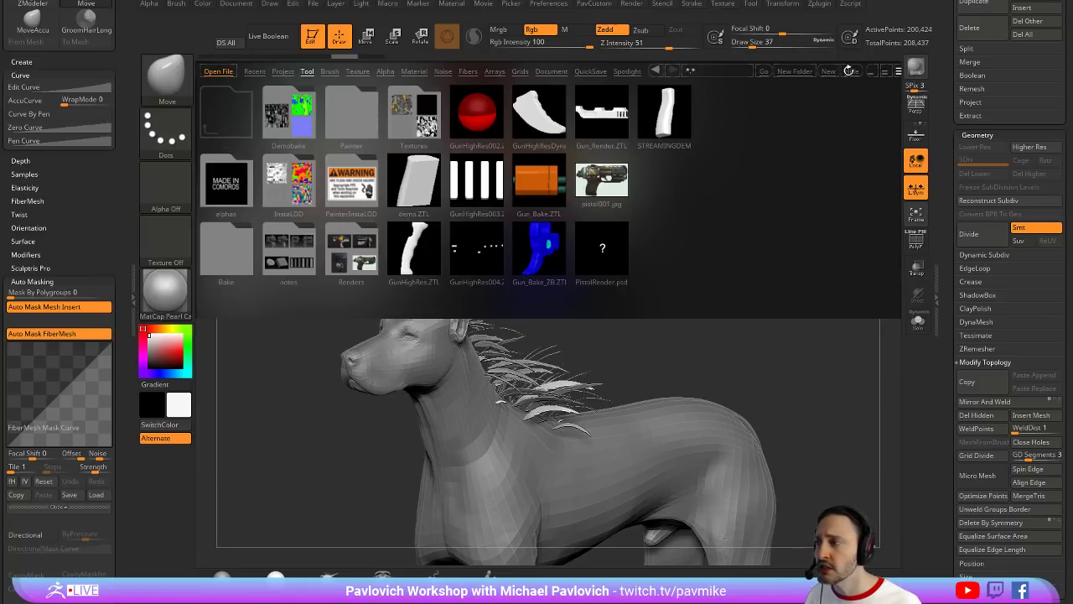
{"action": "left_click", "coordinate": [848, 71]}
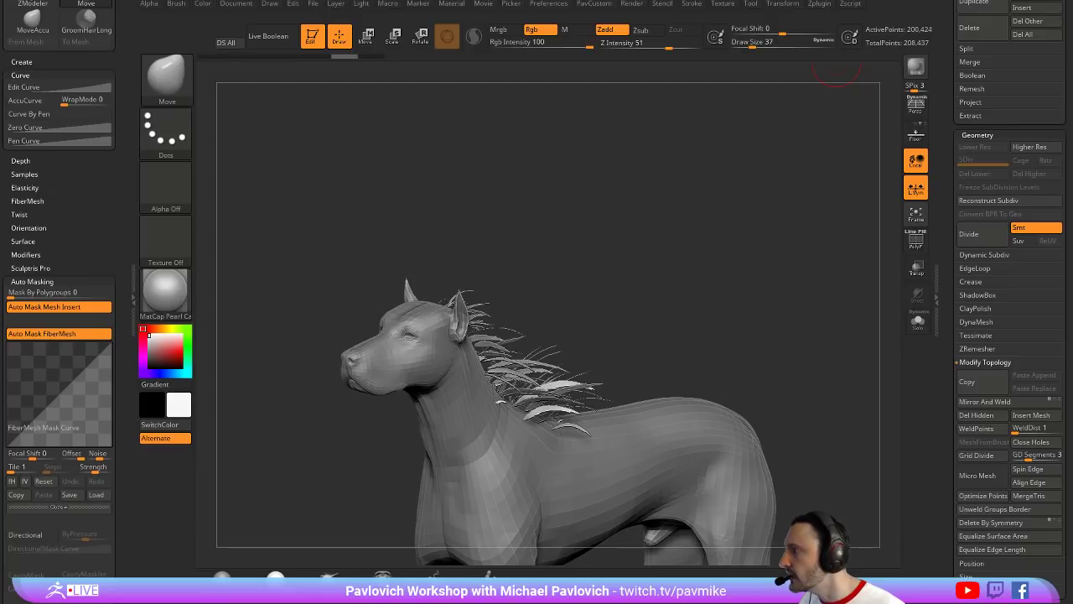
Exit Edit mode and clear the dog and its fibers from the canvas
{"action": "left_click", "coordinate": [312, 37]}
{"action": "key", "text": "ctrl+n"}
{"action": "left_click_drag", "start_coordinate": [946, 118], "coordinate": [962, 363]}
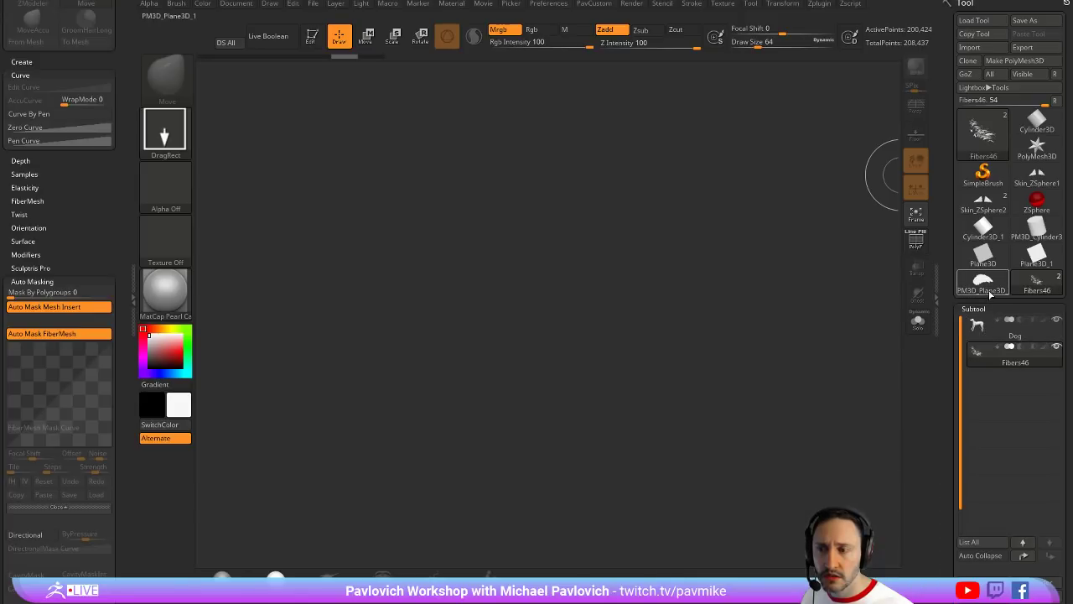
{"action": "mouse_move", "coordinate": [989, 292]}
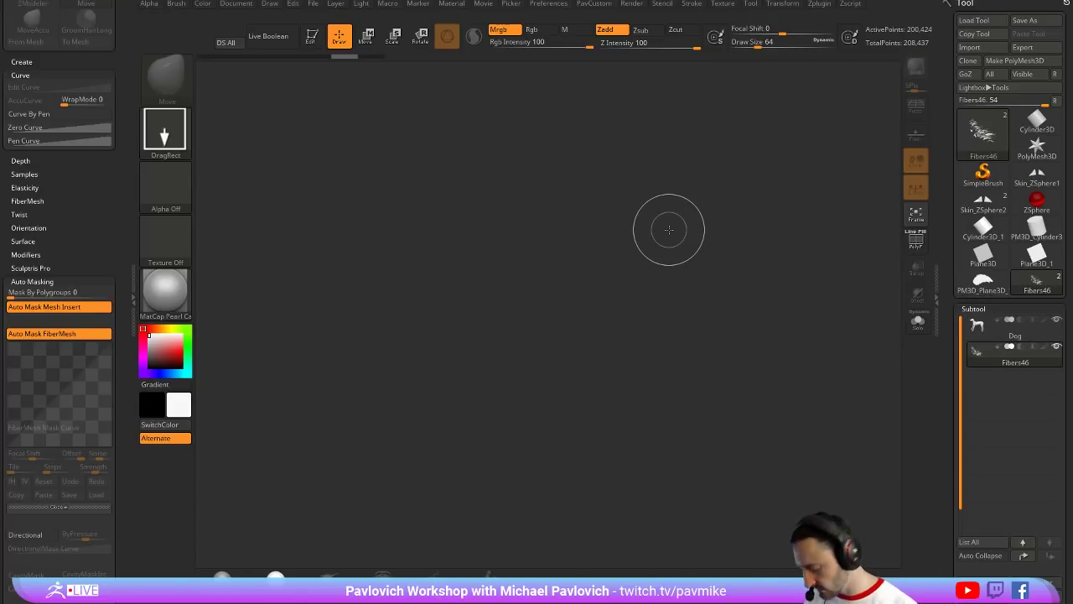
Draw a Cylinder3D on the canvas, enter Edit mode, and convert it to a PolyMesh3D
{"action": "left_click", "coordinate": [1037, 121]}
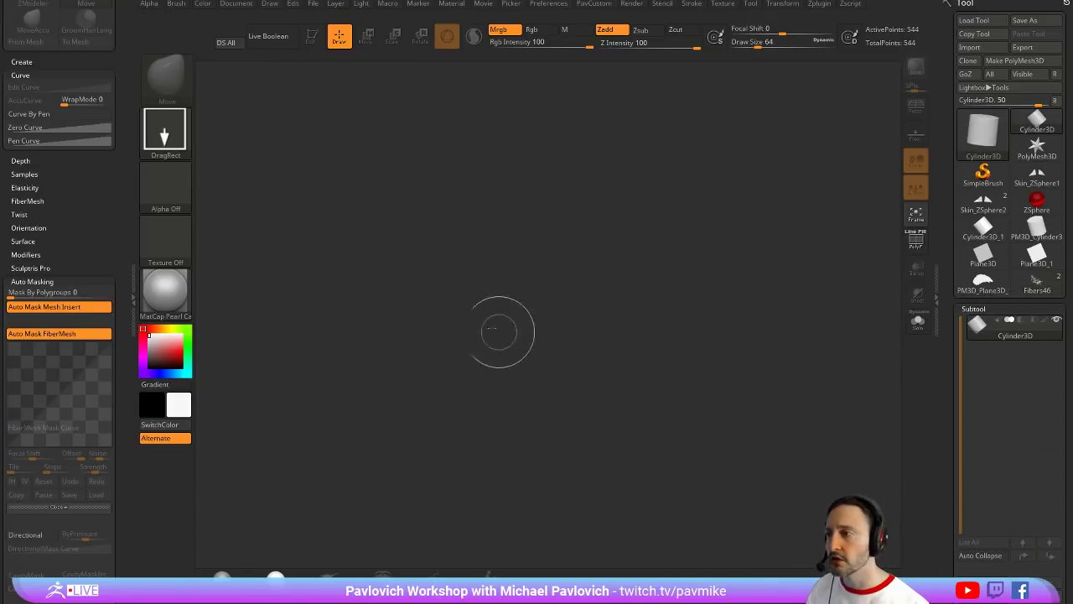
{"action": "left_click_drag", "start_coordinate": [496, 318], "coordinate": [420, 228]}
{"action": "left_click", "coordinate": [312, 36]}
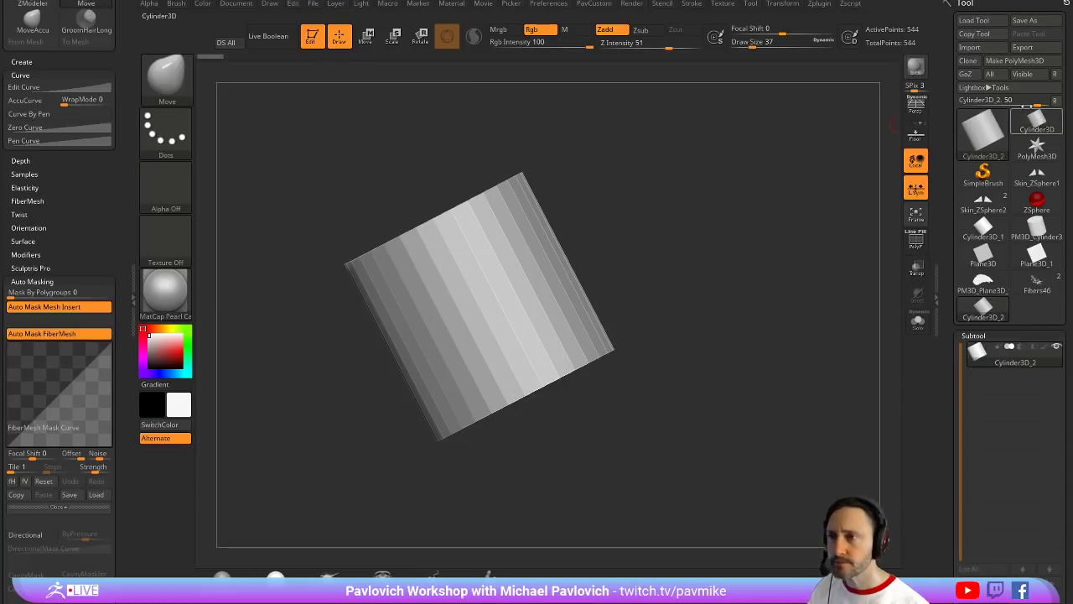
{"action": "left_click", "coordinate": [1015, 61]}
{"action": "left_click_drag", "start_coordinate": [745, 222], "coordinate": [716, 151], "text": "shift"}
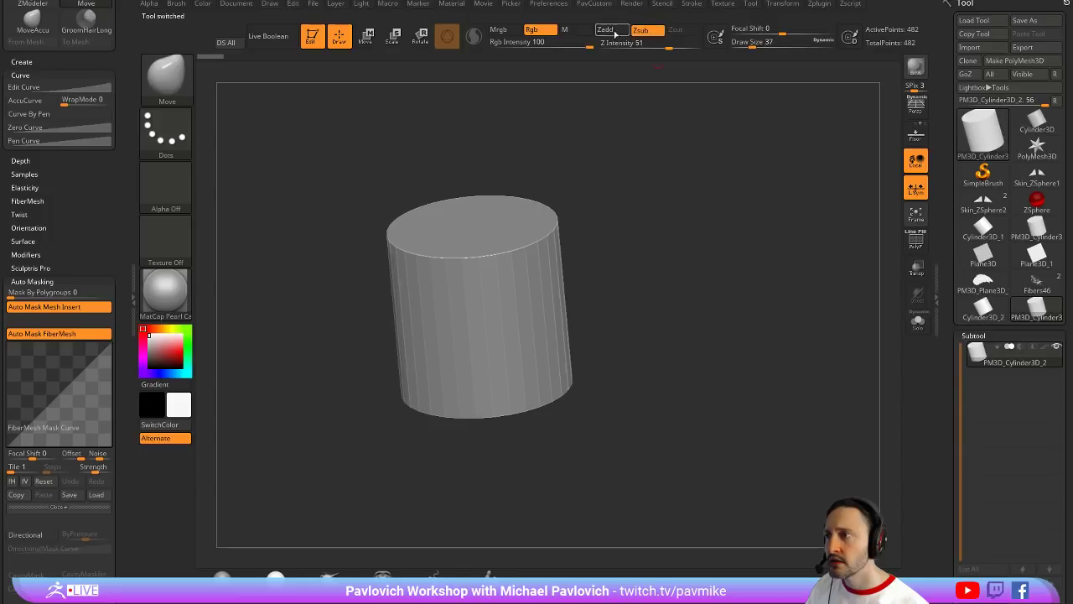
{"action": "key", "text": "ctrl"}
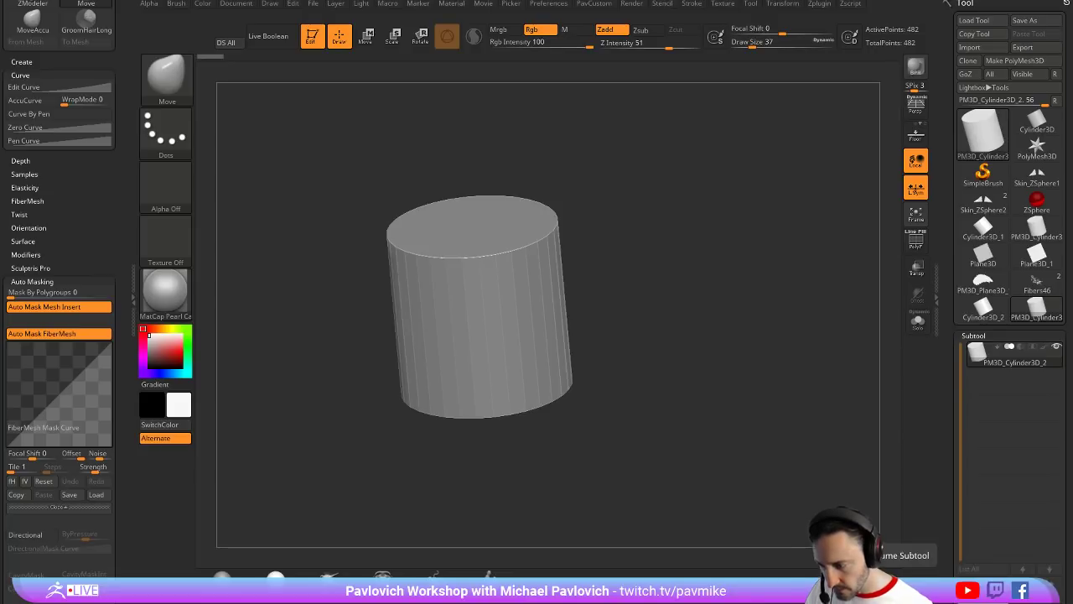
Switch the active tool to Sphere3D and convert it to a PolyMesh3D
{"action": "left_click", "coordinate": [982, 130]}
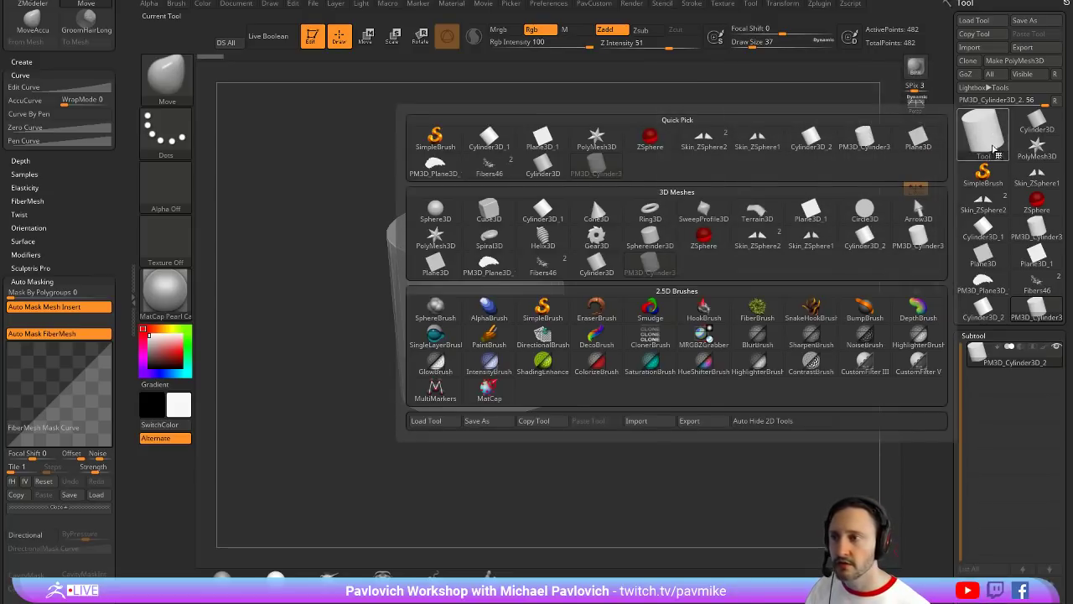
{"action": "left_click", "coordinate": [435, 209]}
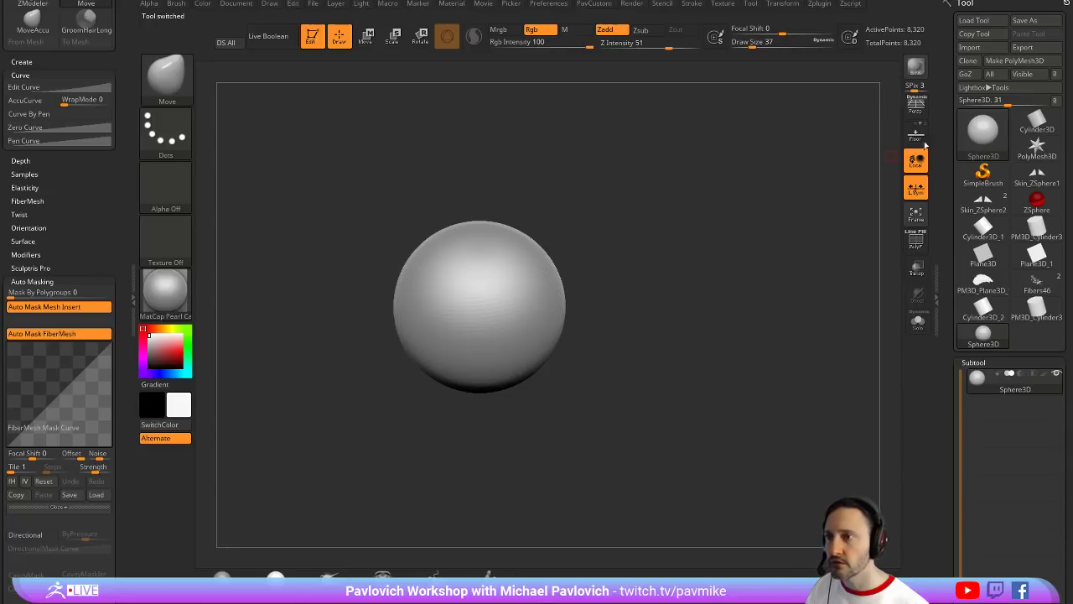
{"action": "left_click", "coordinate": [1017, 61]}
{"action": "key", "text": "b"}
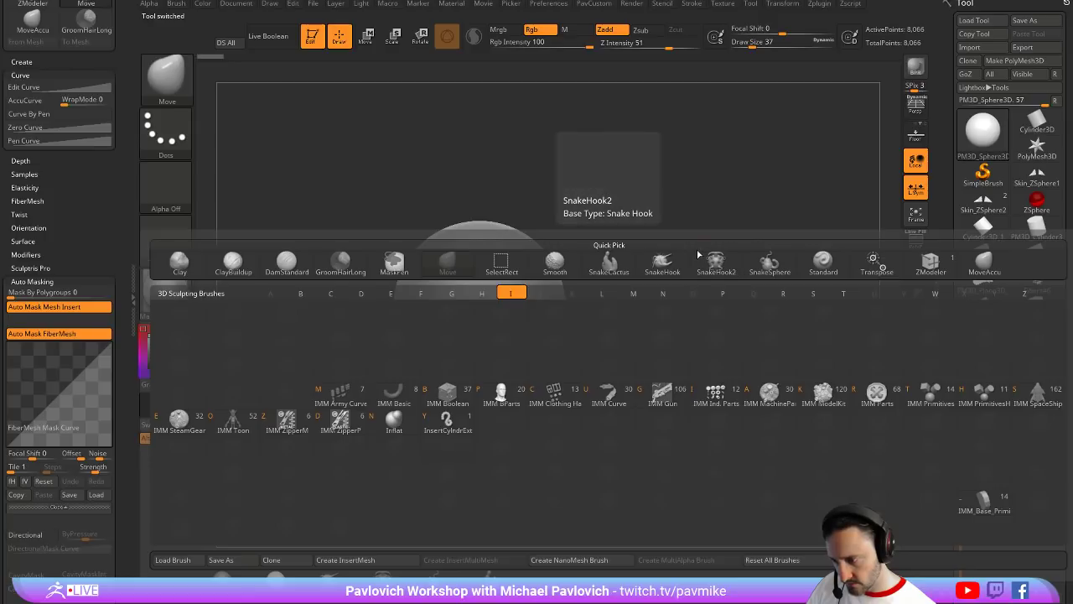
{"action": "key", "text": "Escape"}
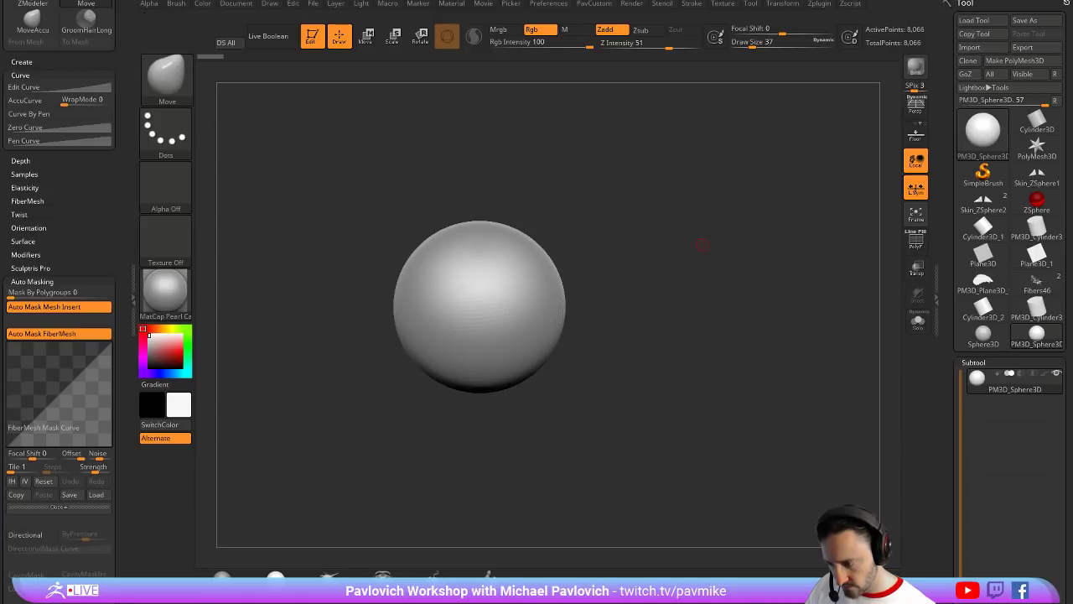
Switch to the browser and read the ZBrushCentral thread "Tutorial: ZCut & ZSub"
{"action": "key", "text": "alt+Tab"}
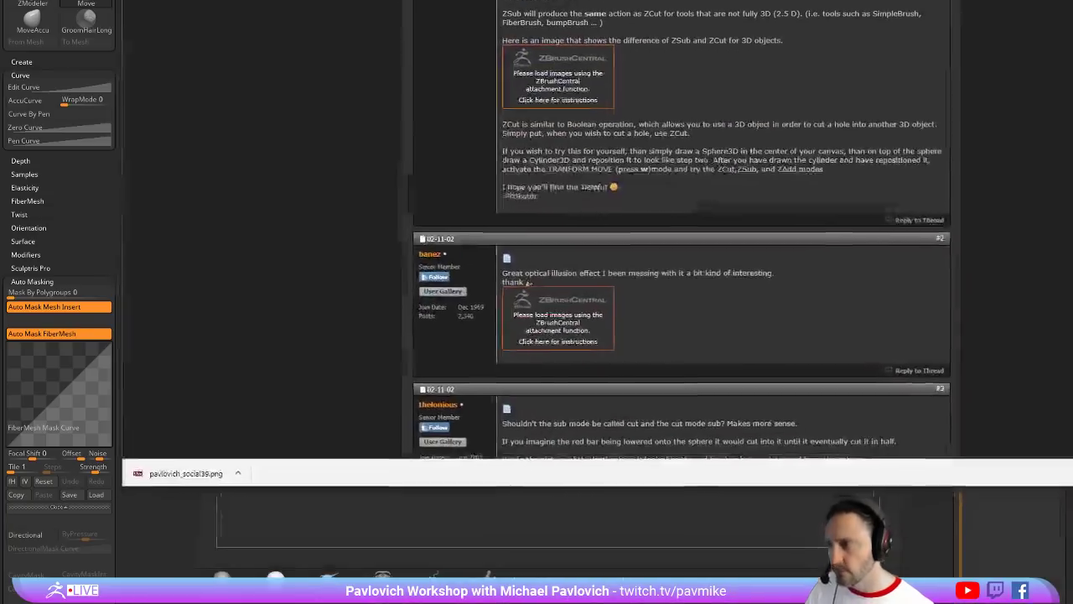
{"action": "scroll", "coordinate": [592, 250], "scroll_direction": "down", "scroll_amount": 4}
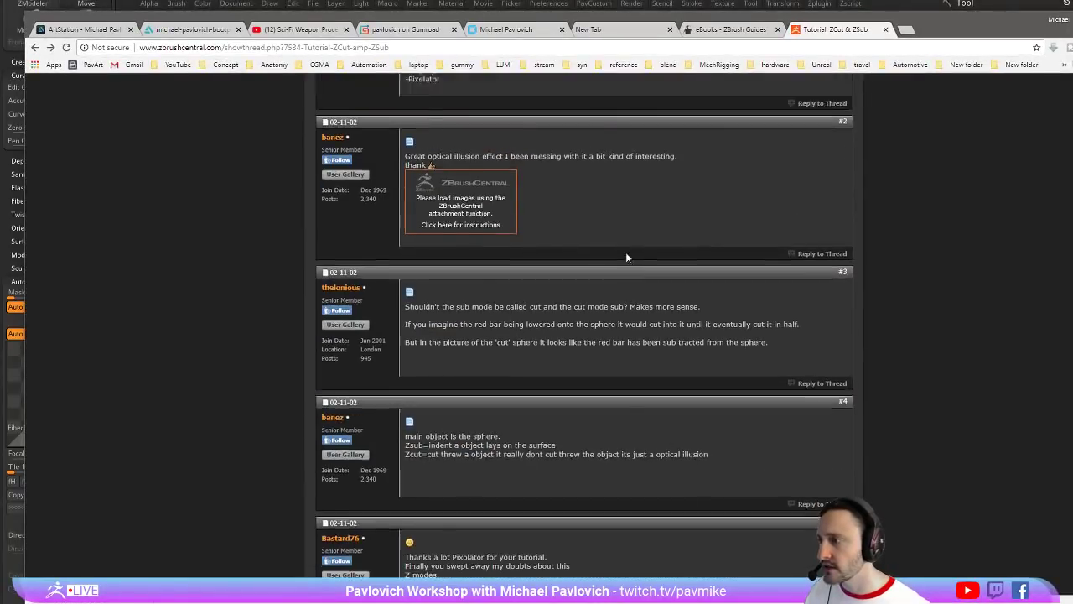
{"action": "scroll", "coordinate": [627, 255], "scroll_direction": "up", "scroll_amount": 4}
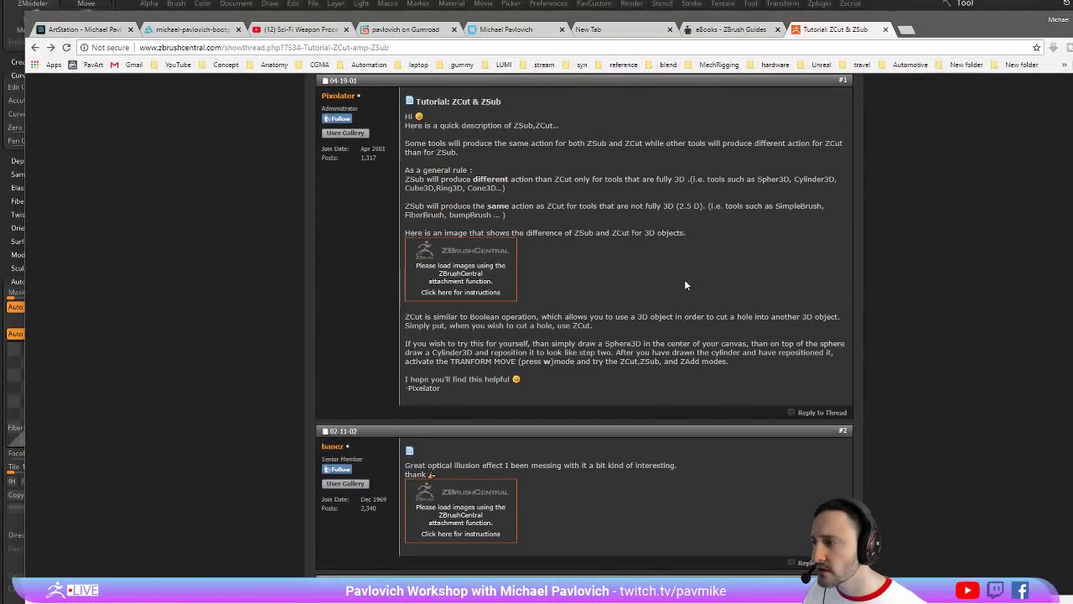
{"action": "scroll", "coordinate": [704, 282], "scroll_direction": "up", "scroll_amount": 1}
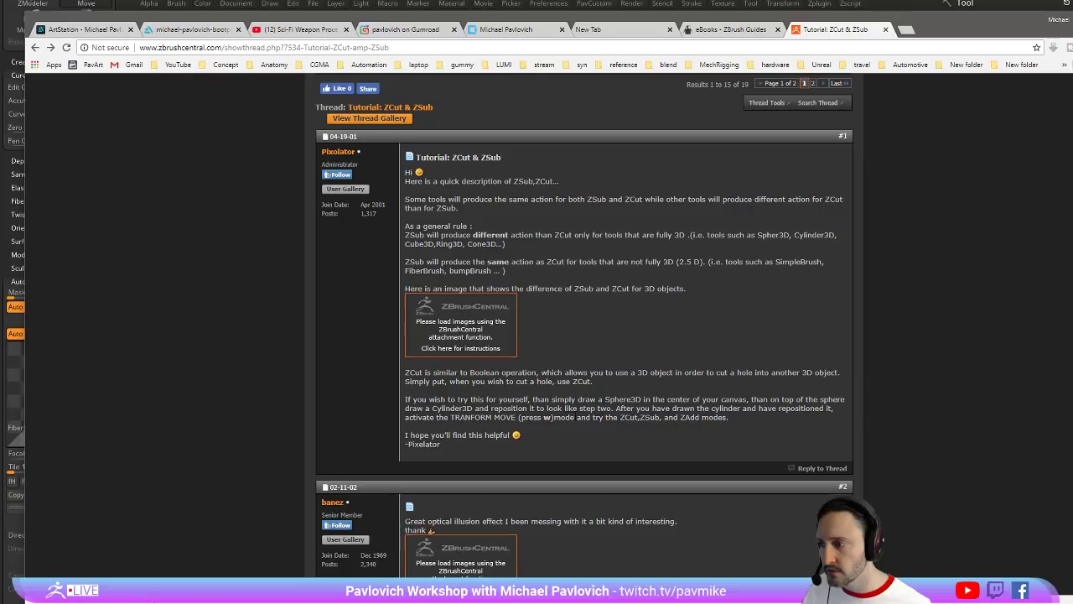
Switch back to ZBrush and draw an Insert Cylinder from the IMM Primitives brush on the sphere
{"action": "key", "text": "alt+Tab"}
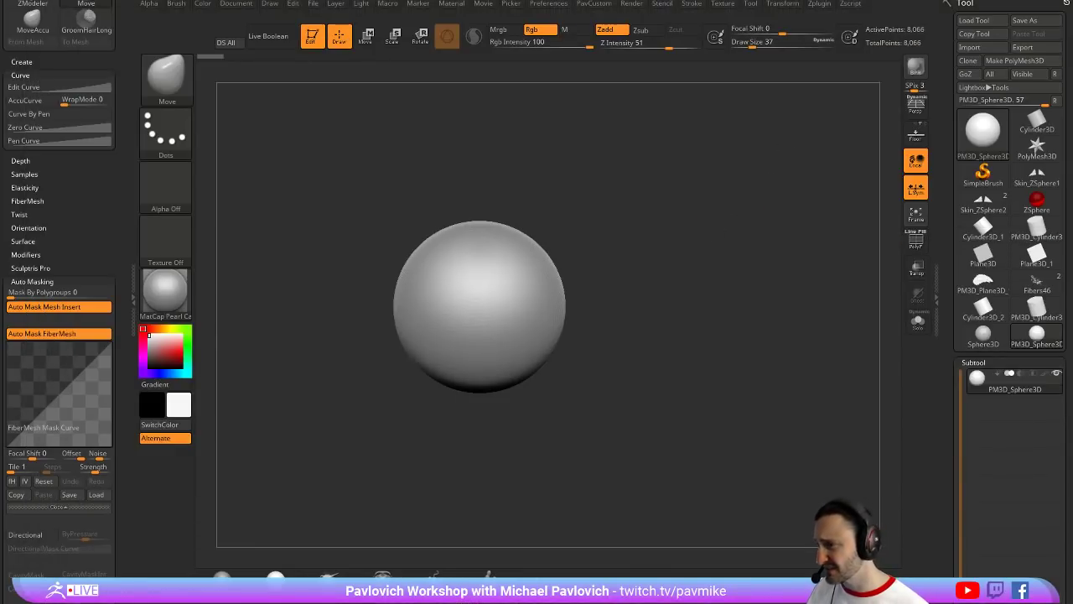
{"action": "key", "text": "s"}
{"action": "mouse_move", "coordinate": [717, 233]}
{"action": "left_mouse_down"}
{"action": "mouse_move", "coordinate": [769, 238]}
{"action": "mouse_move", "coordinate": [746, 240]}
{"action": "left_mouse_up"}
{"action": "key", "text": "b"}
{"action": "key", "text": "i"}
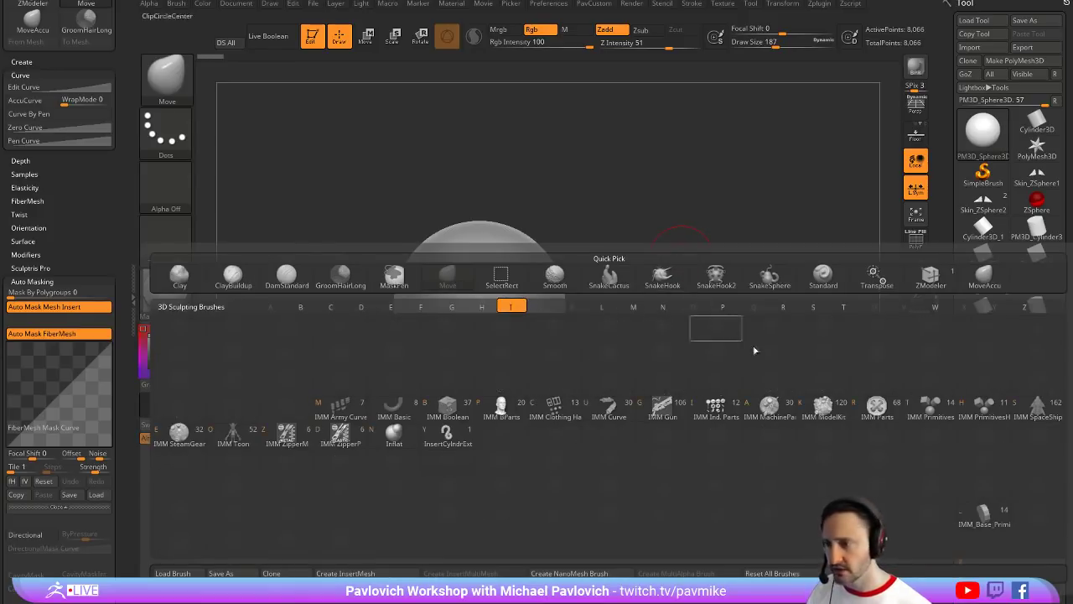
{"action": "left_click", "coordinate": [937, 413]}
{"action": "key", "text": "m"}
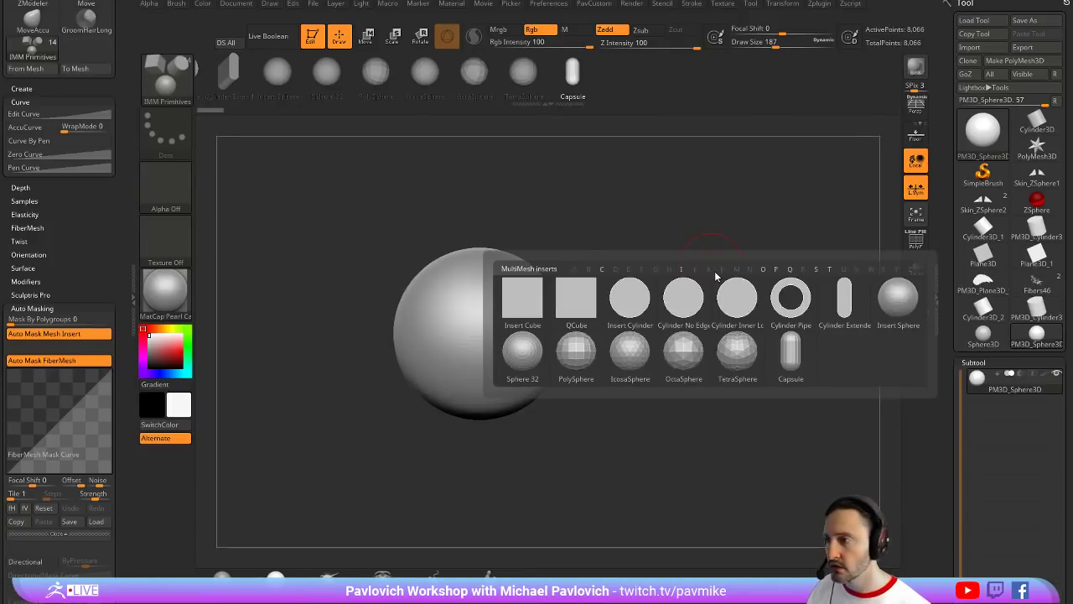
{"action": "left_click", "coordinate": [629, 294]}
{"action": "left_click_drag", "start_coordinate": [507, 289], "coordinate": [539, 313]}
Reposition and stretch the inserted cylinder so it passes right through the sphere, and clear the mask
{"action": "key", "text": "w"}
{"action": "left_click_drag", "start_coordinate": [604, 249], "coordinate": [613, 220]}
{"action": "mouse_move", "coordinate": [526, 237]}
{"action": "left_mouse_down"}
{"action": "mouse_move", "coordinate": [427, 419]}
{"action": "mouse_move", "coordinate": [438, 400]}
{"action": "left_mouse_up"}
{"action": "key", "text": "q"}
{"action": "left_click_drag", "start_coordinate": [666, 247], "coordinate": [670, 261]}
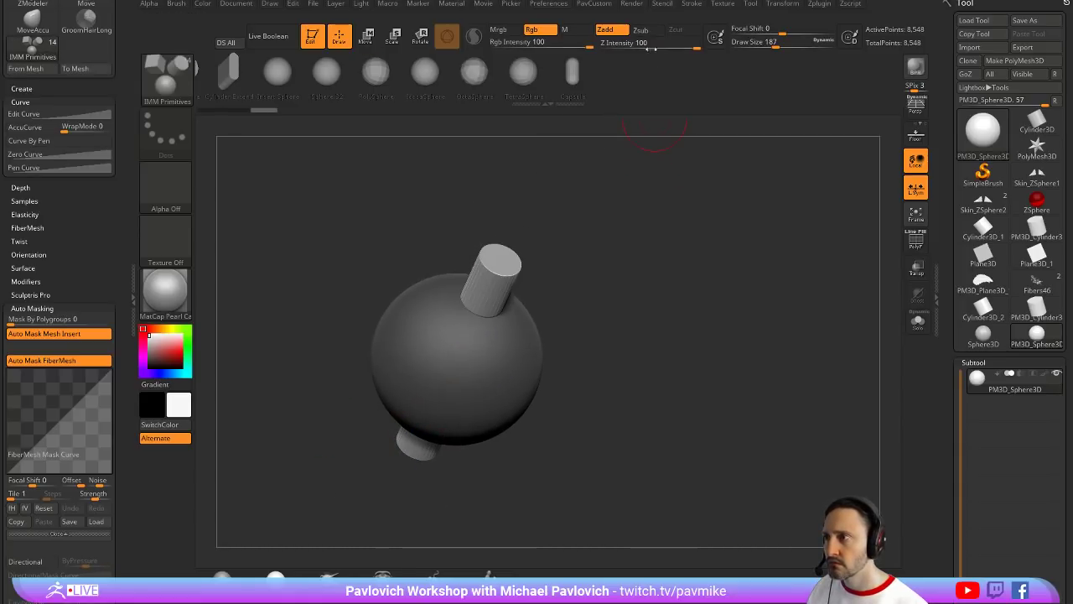
{"action": "left_click_drag", "start_coordinate": [619, 202], "coordinate": [700, 131], "text": "ctrl"}
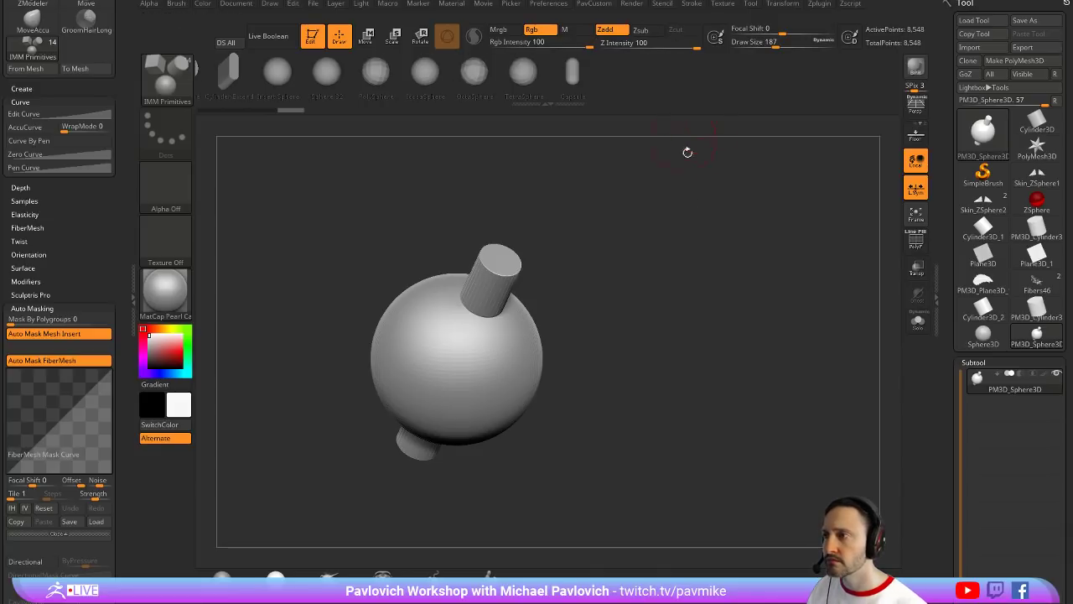
Show the polyframe, isolate the cylinder's polygroup, and split the hidden sphere into its own subtool
{"action": "left_click_drag", "start_coordinate": [688, 153], "coordinate": [711, 233]}
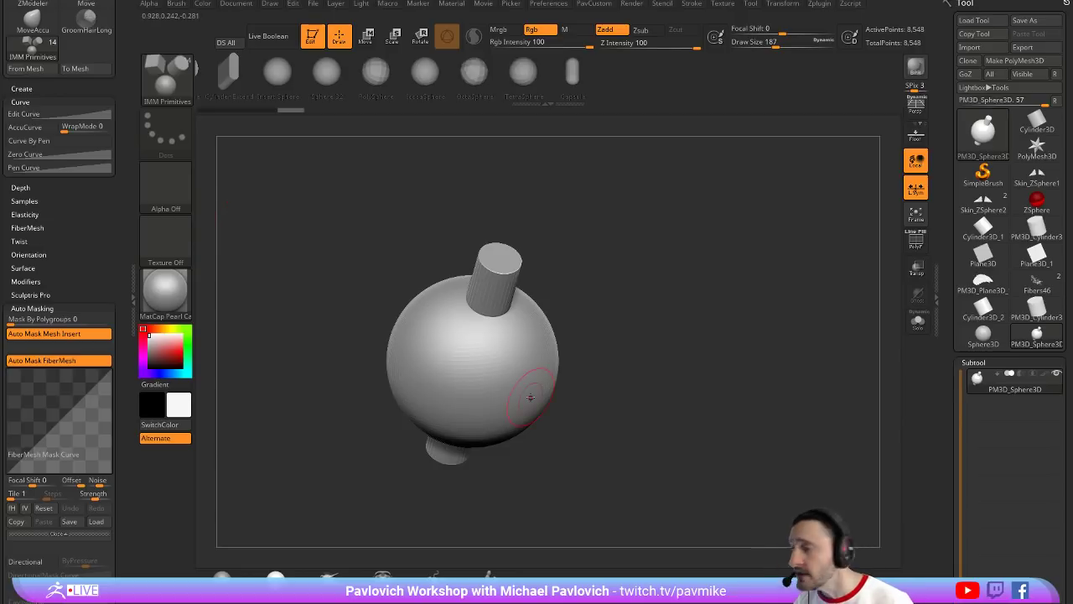
{"action": "left_click_drag", "start_coordinate": [715, 235], "coordinate": [704, 220]}
{"action": "left_click", "coordinate": [915, 243]}
{"action": "left_click_drag", "start_coordinate": [713, 283], "coordinate": [683, 294]}
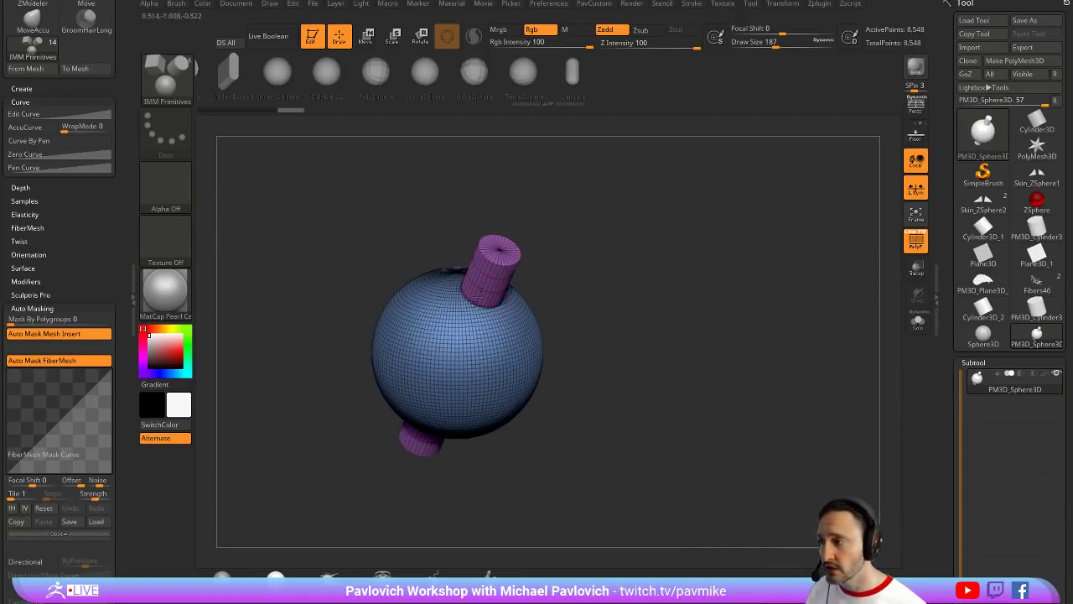
{"action": "left_click", "coordinate": [507, 270], "text": "ctrl+shift"}
{"action": "key", "text": "2"}
{"action": "left_click", "coordinate": [738, 224]}
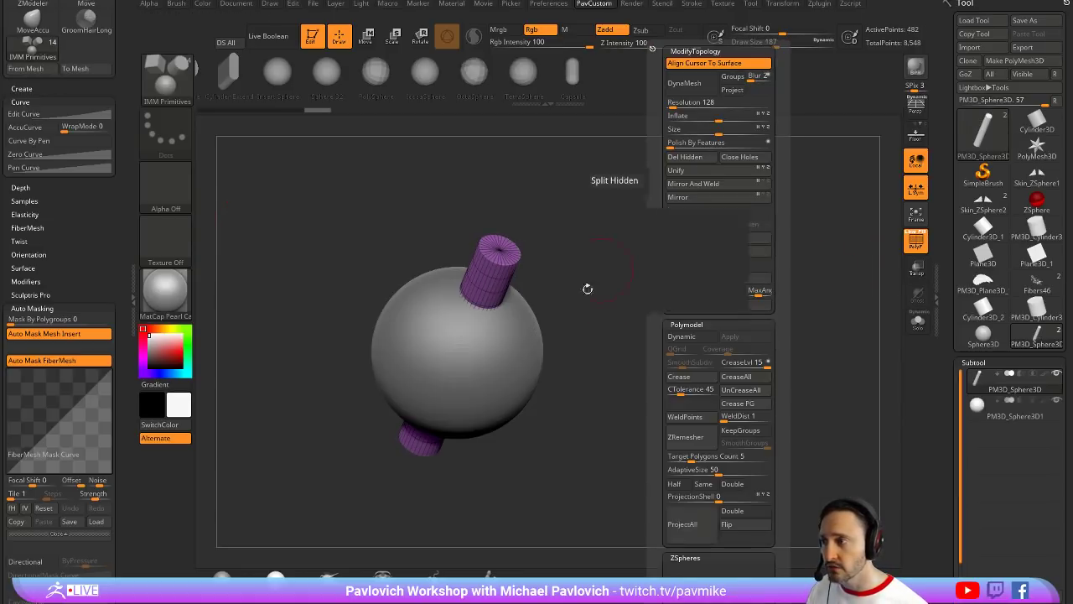
Move the cylinder subtool below the sphere in the subtool order and set it to subtraction
{"action": "left_click_drag", "start_coordinate": [954, 518], "coordinate": [955, 442]}
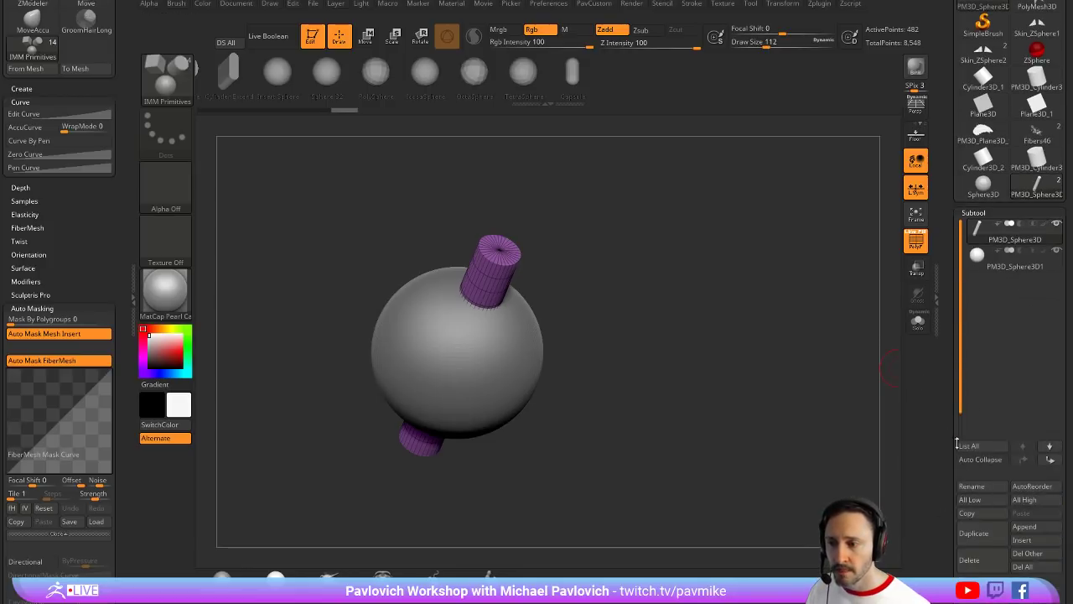
{"action": "left_click", "coordinate": [1049, 460]}
{"action": "left_click", "coordinate": [1019, 251]}
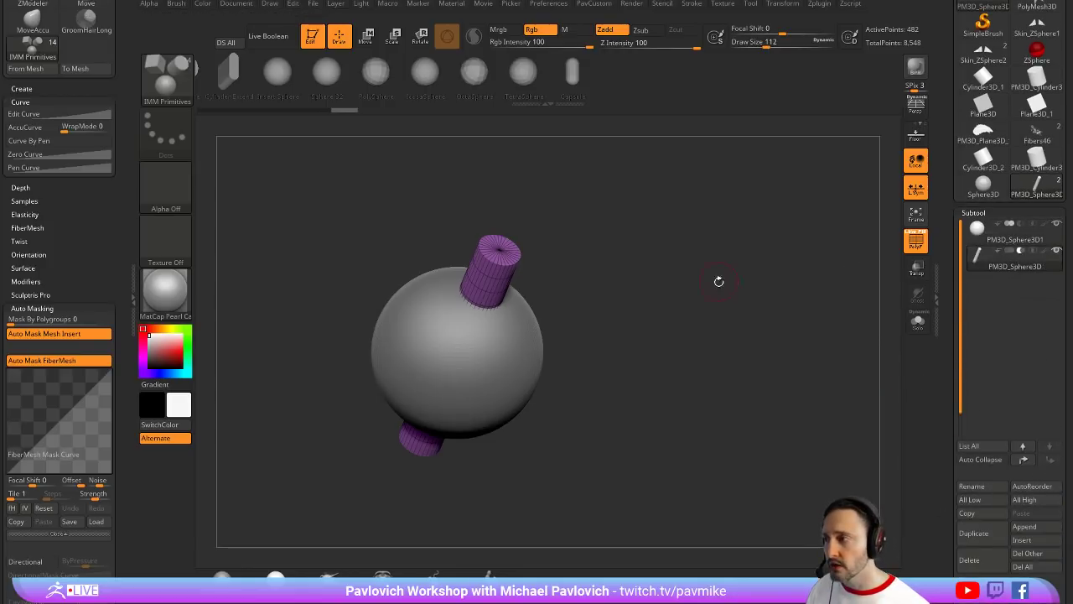
{"action": "left_click_drag", "start_coordinate": [718, 280], "coordinate": [759, 293], "text": "alt"}
{"action": "mouse_move", "coordinate": [759, 293]}
{"action": "left_mouse_down"}
{"action": "mouse_move", "coordinate": [802, 300]}
{"action": "mouse_move", "coordinate": [736, 299]}
{"action": "mouse_move", "coordinate": [803, 300]}
{"action": "left_mouse_up"}
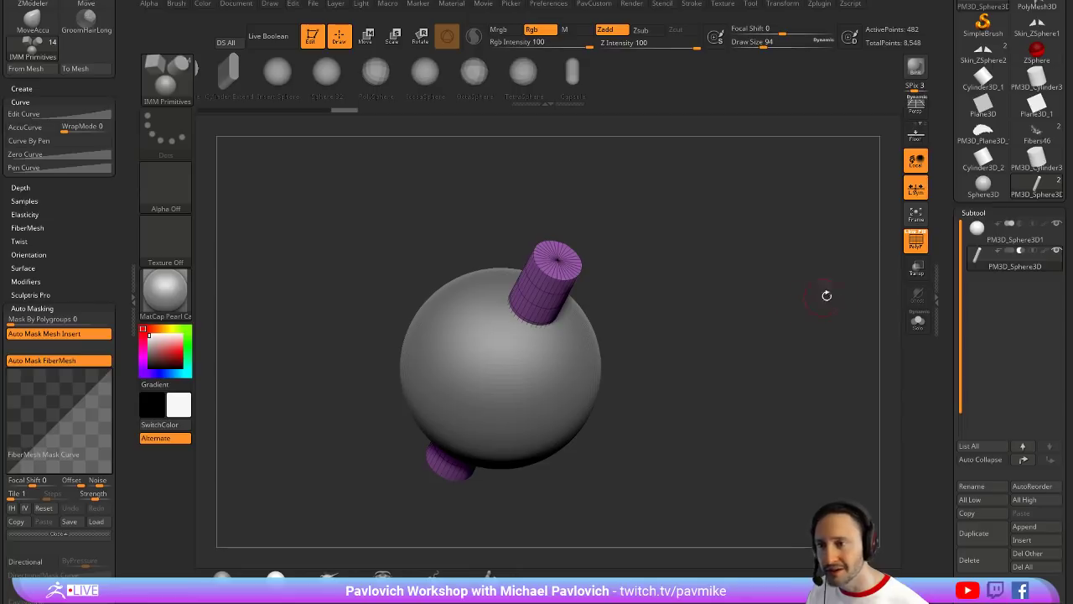
Turn on Live Boolean with the polyframe hidden, and undo a trial move of the cutting cylinder
{"action": "left_click", "coordinate": [265, 39]}
{"action": "left_click", "coordinate": [915, 240]}
{"action": "left_click_drag", "start_coordinate": [834, 281], "coordinate": [768, 294]}
{"action": "key", "text": "w"}
{"action": "left_click_drag", "start_coordinate": [433, 334], "coordinate": [463, 351]}
{"action": "key", "text": "ctrl+z"}
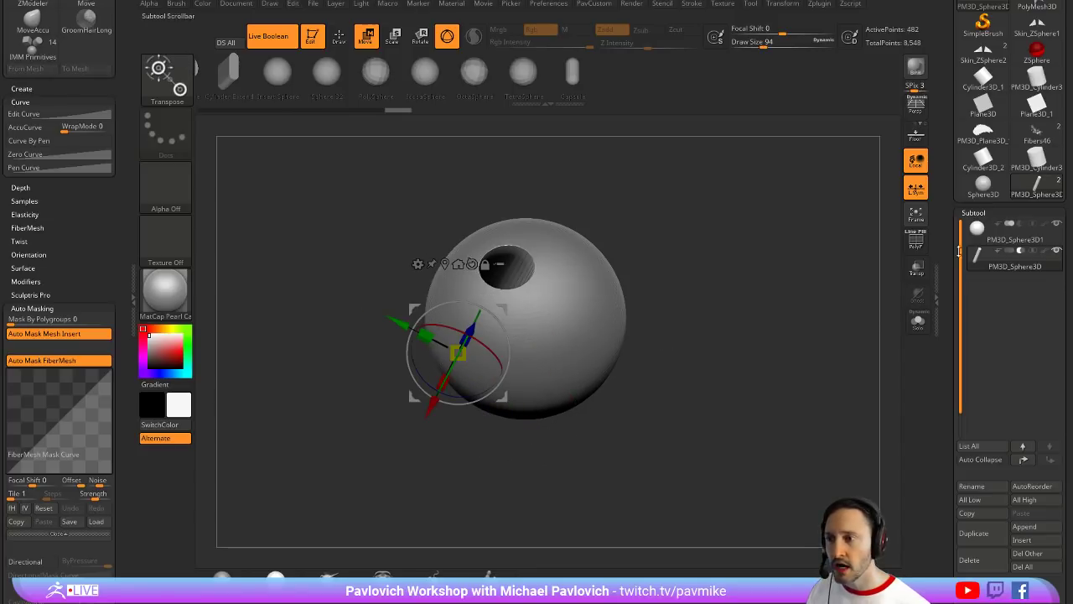
Show the polyframe and reshape the cutting cylinder into a longer, thinner rod shifted toward the sphere's side
{"action": "left_click", "coordinate": [915, 241]}
{"action": "right_click_drag", "start_coordinate": [559, 295], "coordinate": [592, 326], "text": "alt"}
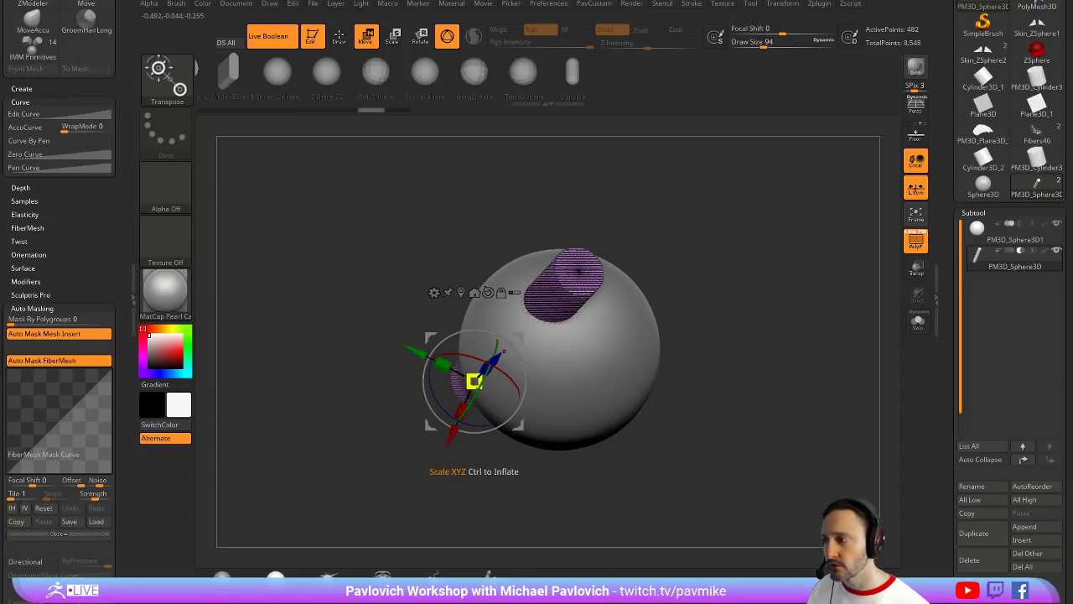
{"action": "left_click_drag", "start_coordinate": [474, 382], "coordinate": [536, 321]}
{"action": "right_click_drag", "start_coordinate": [706, 305], "coordinate": [742, 243], "text": "ctrl"}
{"action": "left_click_drag", "start_coordinate": [519, 337], "coordinate": [453, 402]}
{"action": "right_click_drag", "start_coordinate": [453, 401], "coordinate": [452, 372], "text": "ctrl"}
{"action": "right_click_drag", "start_coordinate": [453, 372], "coordinate": [452, 387]}
{"action": "left_click_drag", "start_coordinate": [359, 410], "coordinate": [344, 400]}
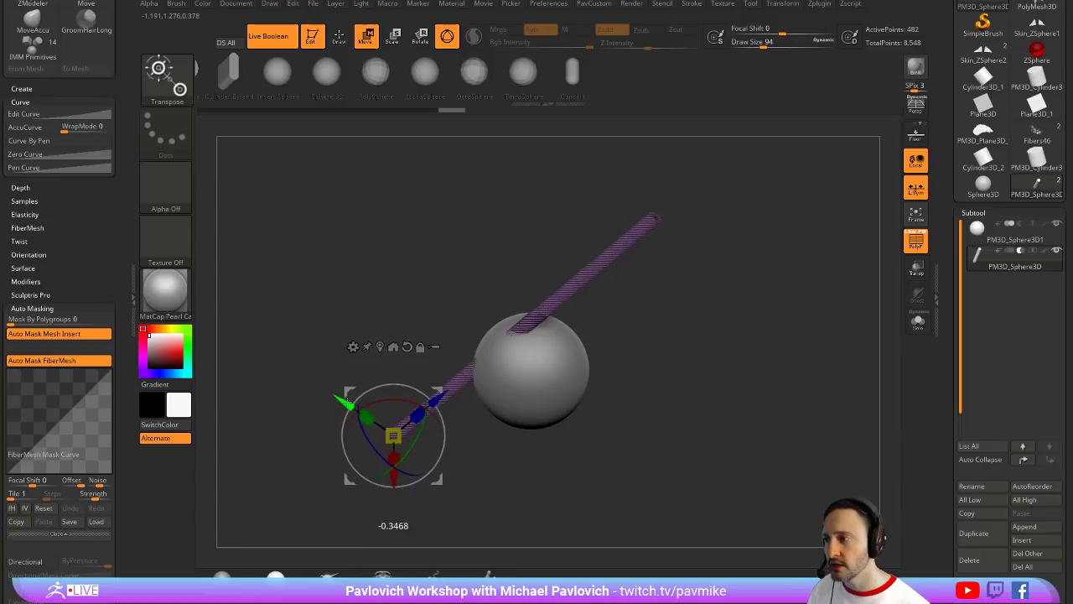
Replicate the cutting cylinder into an evenly spaced row of five across the sphere, and hide the polyframe
{"action": "right_click_drag", "start_coordinate": [561, 443], "coordinate": [529, 432]}
{"action": "left_click_drag", "start_coordinate": [350, 402], "coordinate": [426, 459], "text": "ctrl"}
{"action": "right_click_drag", "start_coordinate": [645, 371], "coordinate": [677, 372]}
{"action": "key", "text": "q"}
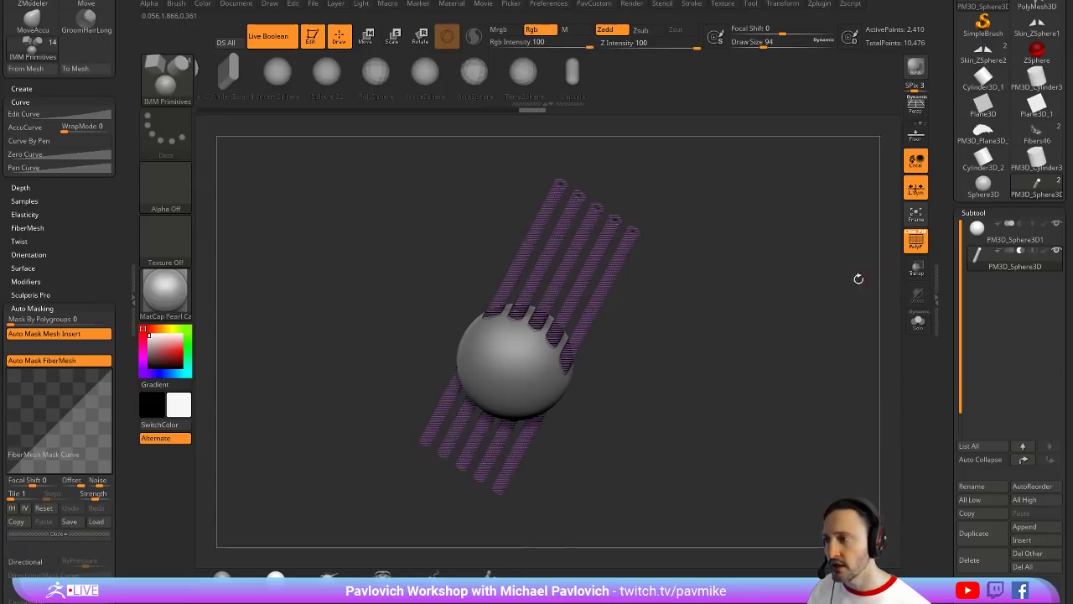
{"action": "left_click_drag", "start_coordinate": [788, 313], "coordinate": [635, 348]}
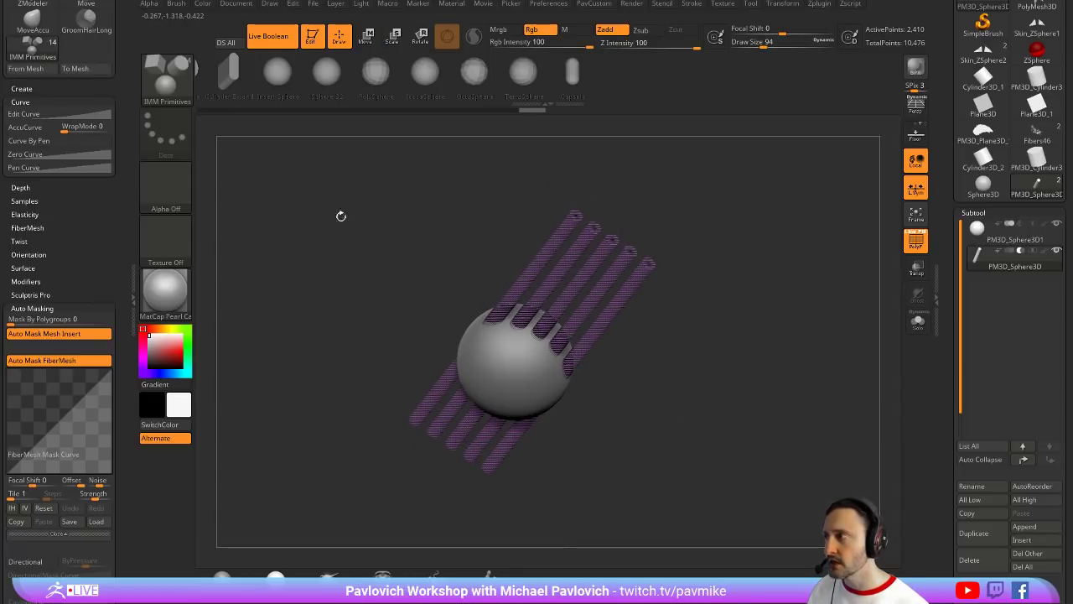
{"action": "left_click", "coordinate": [916, 241]}
Try shifting the row of cutting cylinders, and undo back to the single cylinder
{"action": "key", "text": "w"}
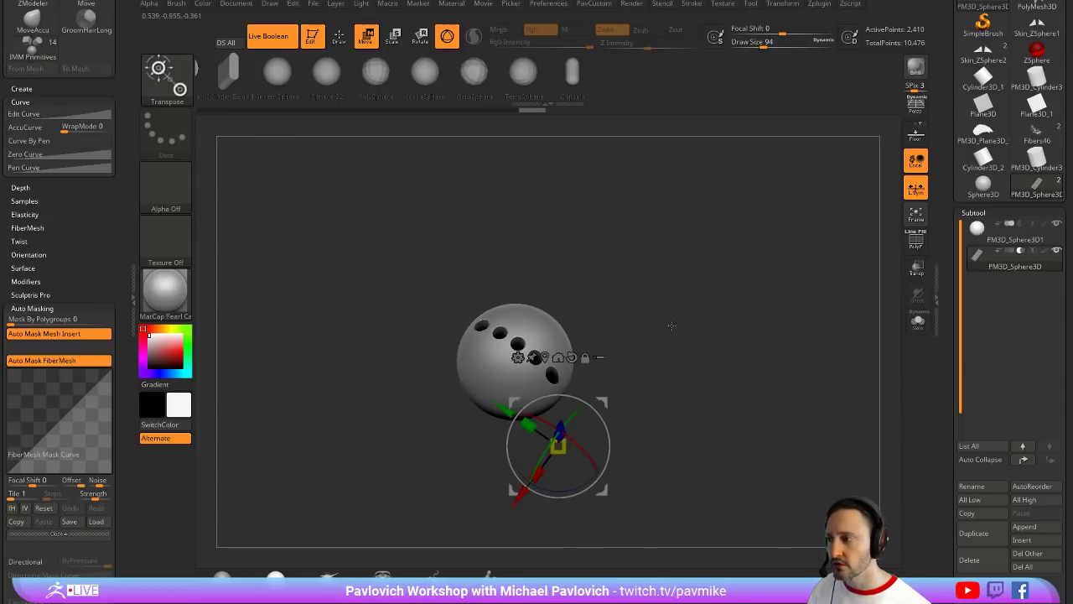
{"action": "mouse_move", "coordinate": [521, 494]}
{"action": "left_mouse_down"}
{"action": "mouse_move", "coordinate": [535, 474]}
{"action": "mouse_move", "coordinate": [523, 486]}
{"action": "left_mouse_up"}
{"action": "left_click_drag", "start_coordinate": [726, 424], "coordinate": [768, 309]}
{"action": "key", "text": "ctrl+z"}
{"action": "key", "text": "ctrl+z"}
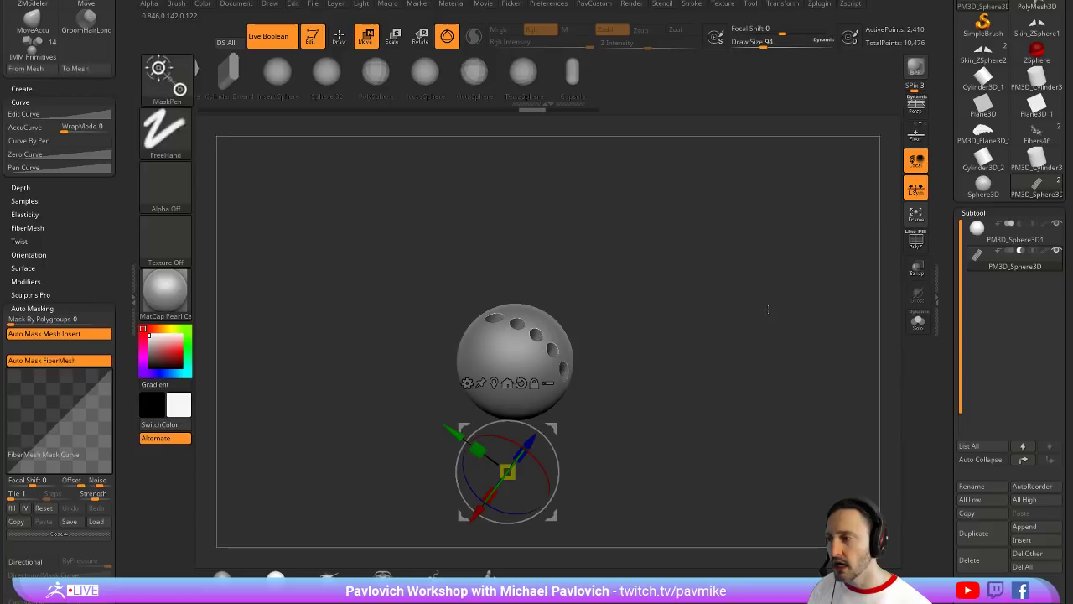
{"action": "key", "text": "ctrl+z"}
{"action": "key", "text": "q"}
{"action": "key", "text": "ctrl+z"}
Show the polyframe and enable Array Mesh on the cylinder with Lock Pos, Lock Size and Transpose
{"action": "left_click", "coordinate": [915, 244]}
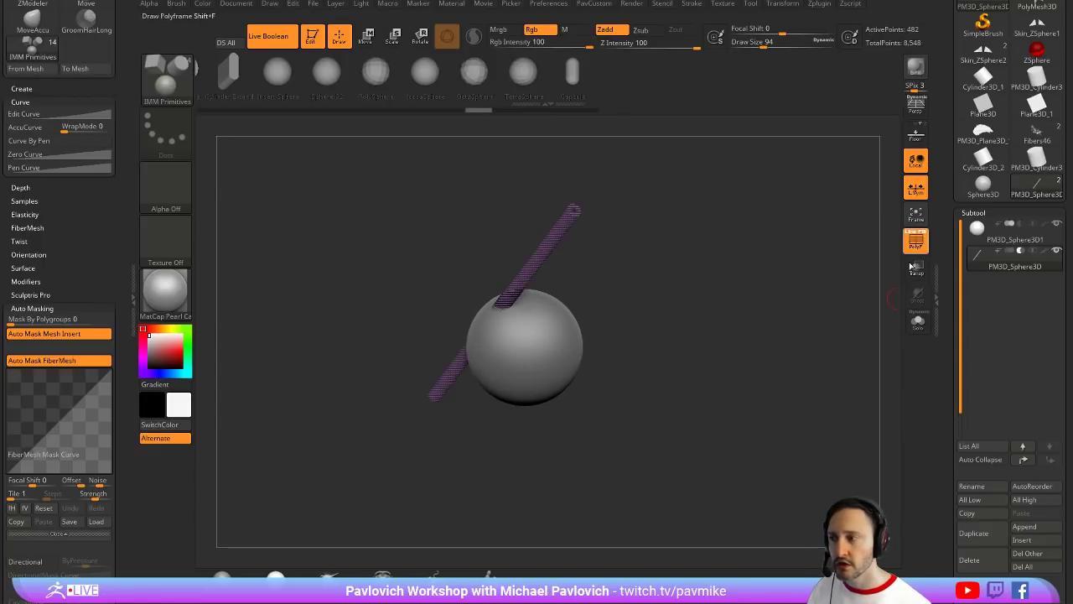
{"action": "key", "text": "f"}
{"action": "left_click_drag", "start_coordinate": [946, 337], "coordinate": [959, 189]}
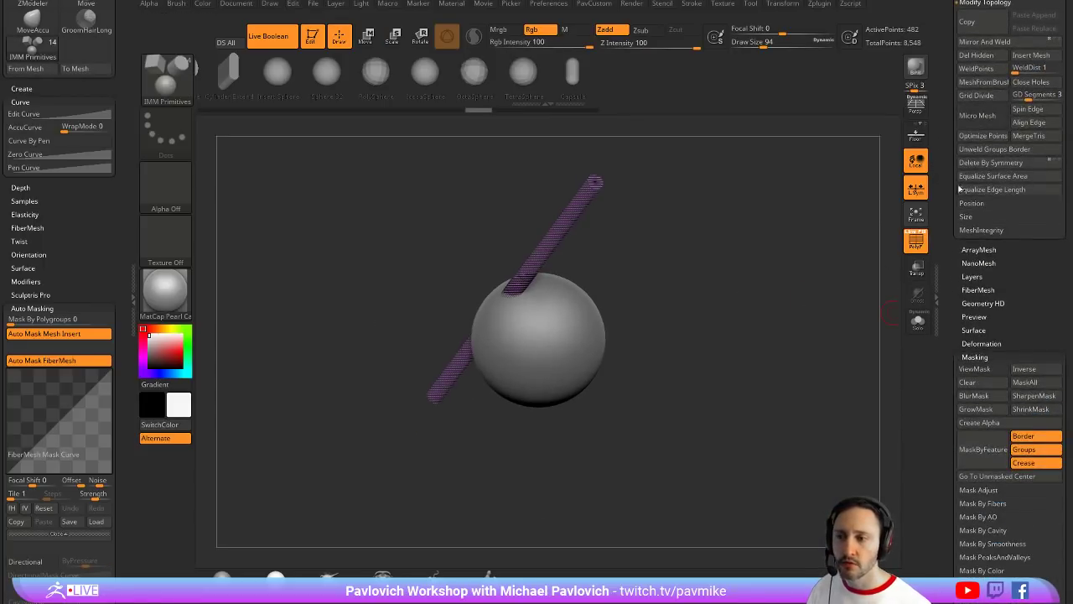
{"action": "scroll", "coordinate": [948, 336], "scroll_direction": "down", "scroll_amount": 1}
{"action": "left_click", "coordinate": [972, 337], "text": "shift"}
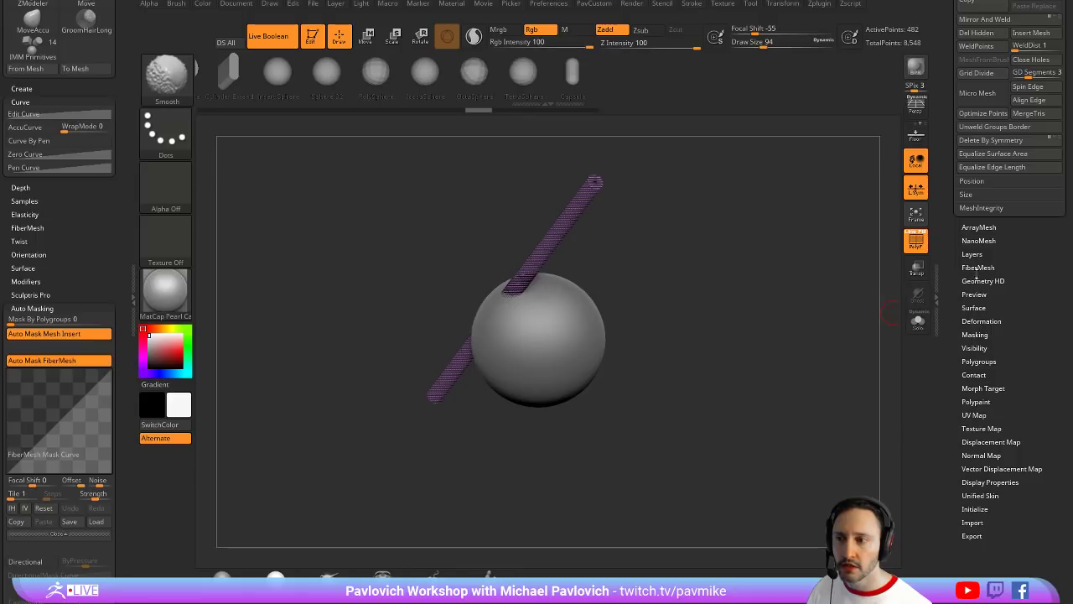
{"action": "left_click", "coordinate": [977, 227]}
{"action": "left_click", "coordinate": [977, 233]}
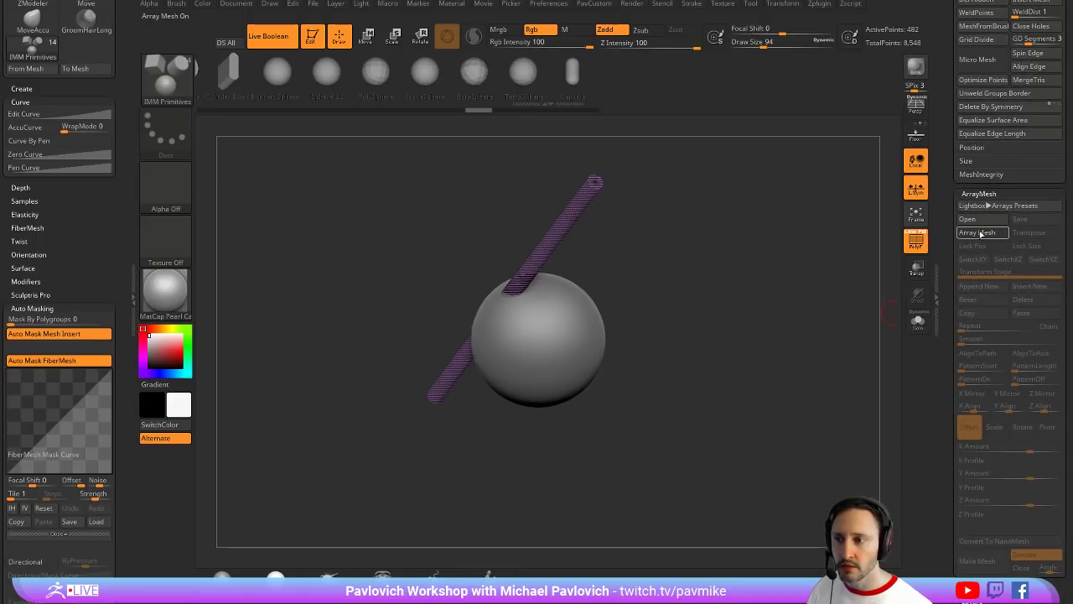
{"action": "left_click_drag", "start_coordinate": [879, 339], "coordinate": [852, 366], "text": "alt"}
{"action": "left_click", "coordinate": [974, 245]}
{"action": "left_click", "coordinate": [1029, 247]}
{"action": "left_click", "coordinate": [1029, 233]}
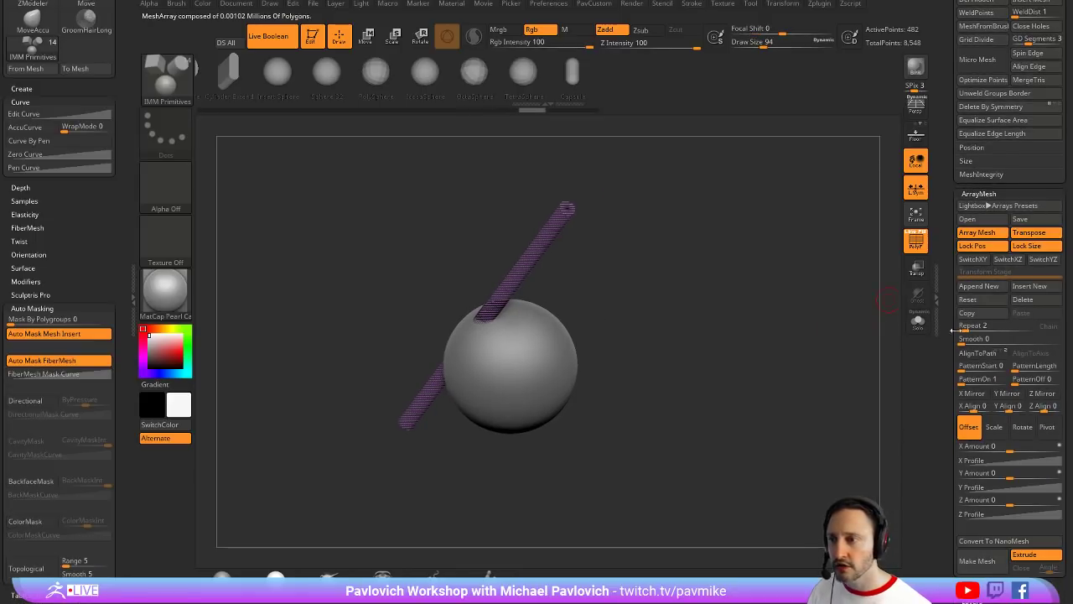
Switch to the transpose line and offset the array's second cylinder by X 0.80509 and Y 0.14639
{"action": "key", "text": "w"}
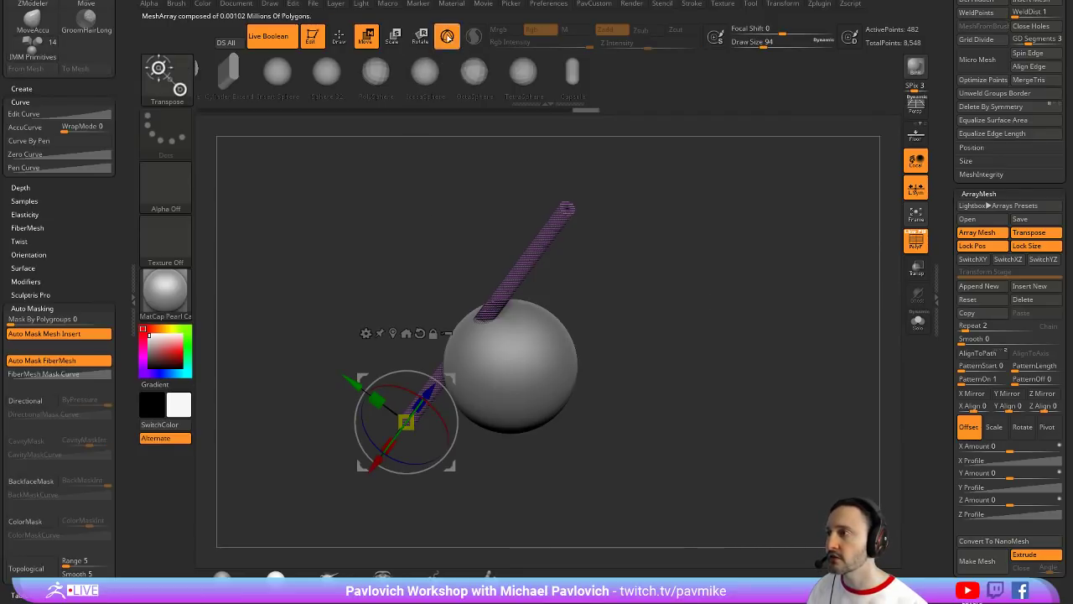
{"action": "left_click", "coordinate": [447, 37]}
{"action": "left_click_drag", "start_coordinate": [670, 328], "coordinate": [658, 291], "text": "alt"}
{"action": "left_click_drag", "start_coordinate": [659, 289], "coordinate": [654, 329]}
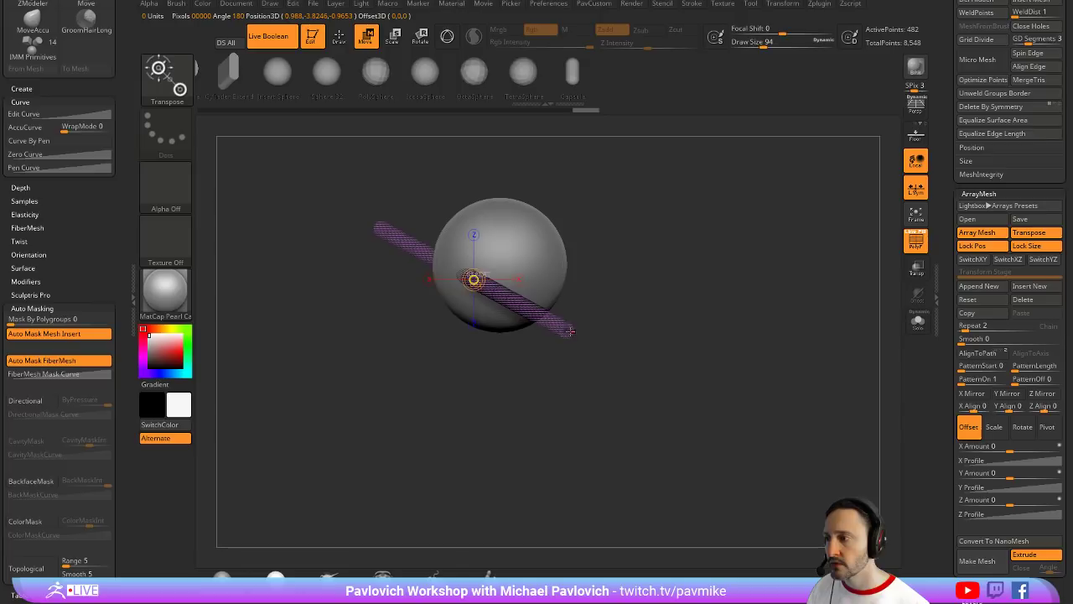
{"action": "left_click_drag", "start_coordinate": [604, 321], "coordinate": [605, 289], "text": "alt"}
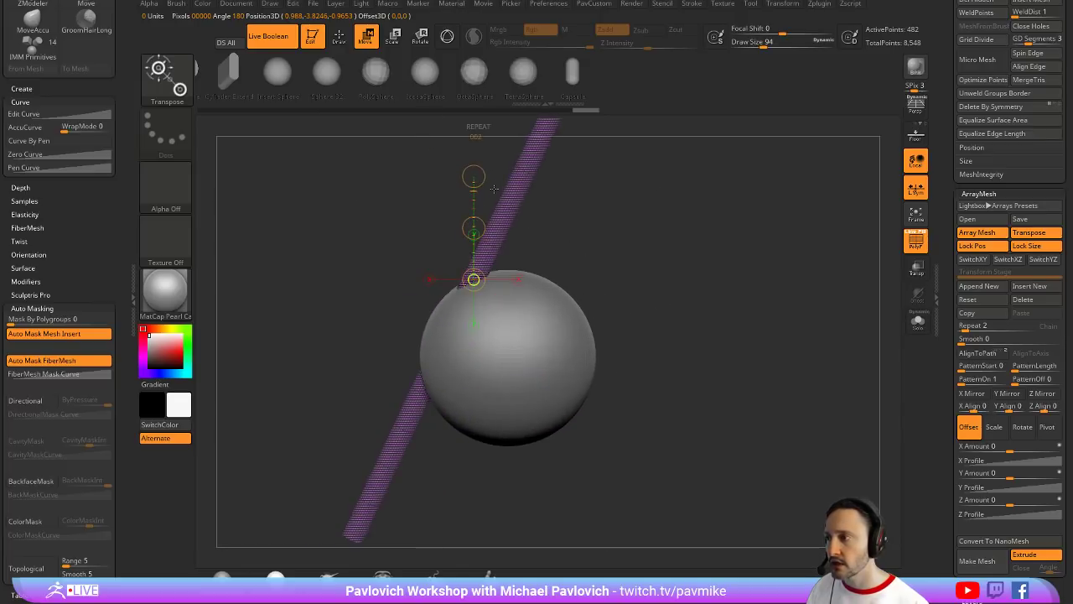
{"action": "left_click_drag", "start_coordinate": [494, 189], "coordinate": [694, 314]}
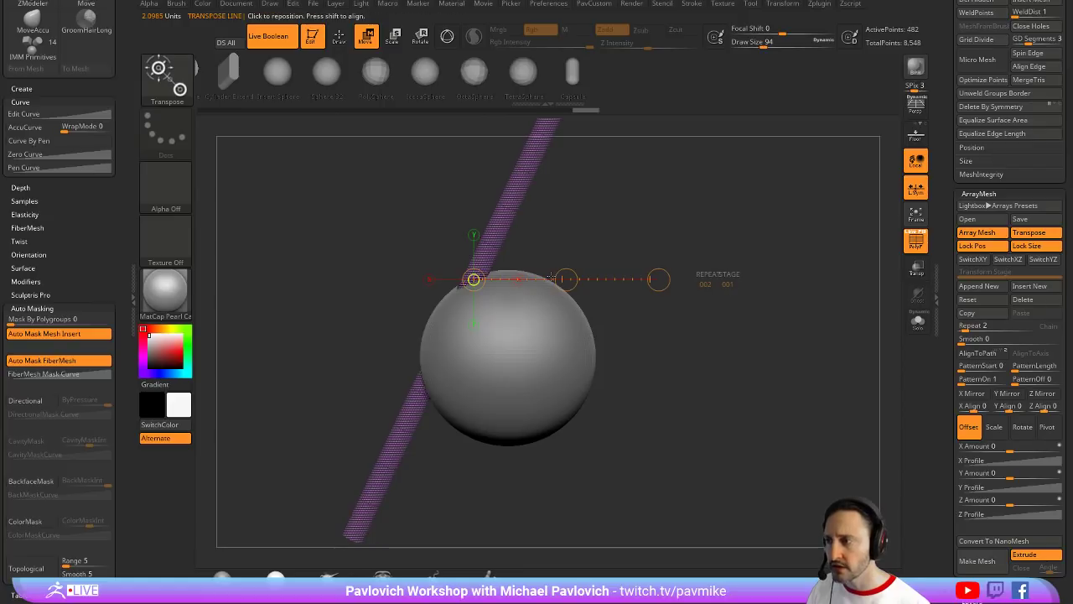
{"action": "left_click_drag", "start_coordinate": [567, 280], "coordinate": [785, 358]}
{"action": "right_click_drag", "start_coordinate": [788, 361], "coordinate": [756, 321], "text": "ctrl"}
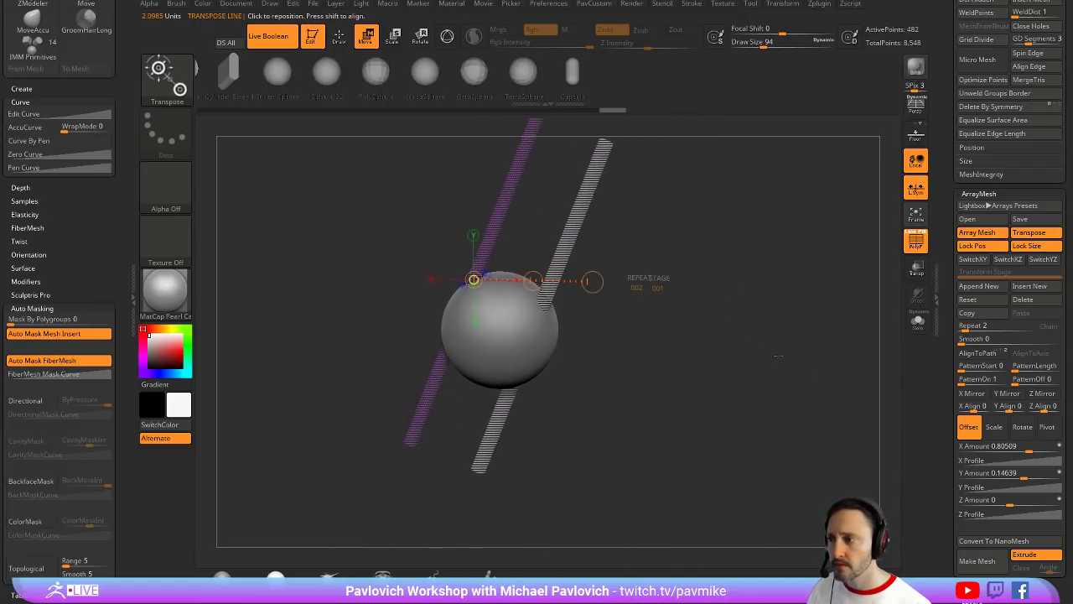
Set the array to repeat 4 times and tighten its offset to X 0.56742 and Y 0.08802
{"action": "left_click_drag", "start_coordinate": [650, 288], "coordinate": [681, 304]}
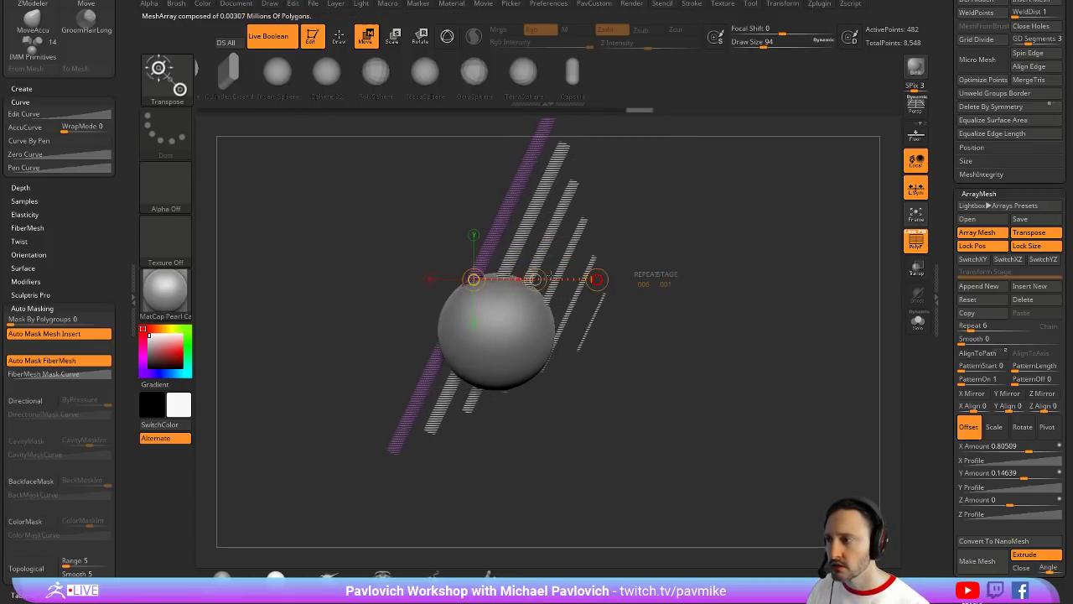
{"action": "left_click_drag", "start_coordinate": [537, 278], "coordinate": [494, 259]}
{"action": "left_click_drag", "start_coordinate": [628, 285], "coordinate": [614, 286]}
{"action": "right_click_drag", "start_coordinate": [591, 282], "coordinate": [594, 312]}
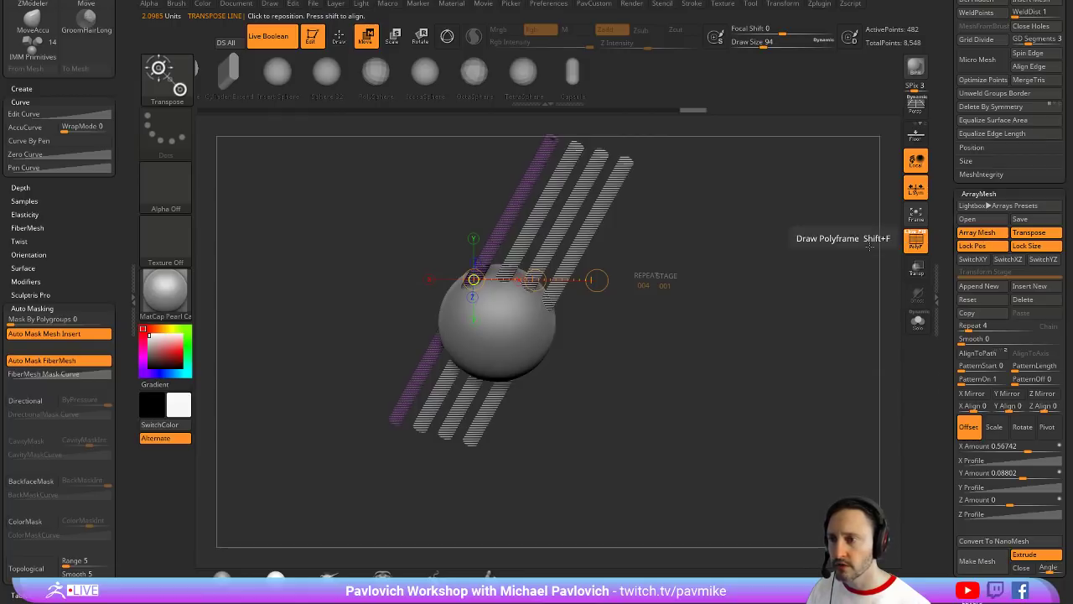
Hide the polyframe to inspect the holes the array cuts in the sphere, and show it again
{"action": "left_click", "coordinate": [915, 241]}
{"action": "left_click_drag", "start_coordinate": [732, 278], "coordinate": [744, 291]}
{"action": "key", "text": "q"}
{"action": "left_click_drag", "start_coordinate": [530, 295], "coordinate": [620, 341], "text": "alt"}
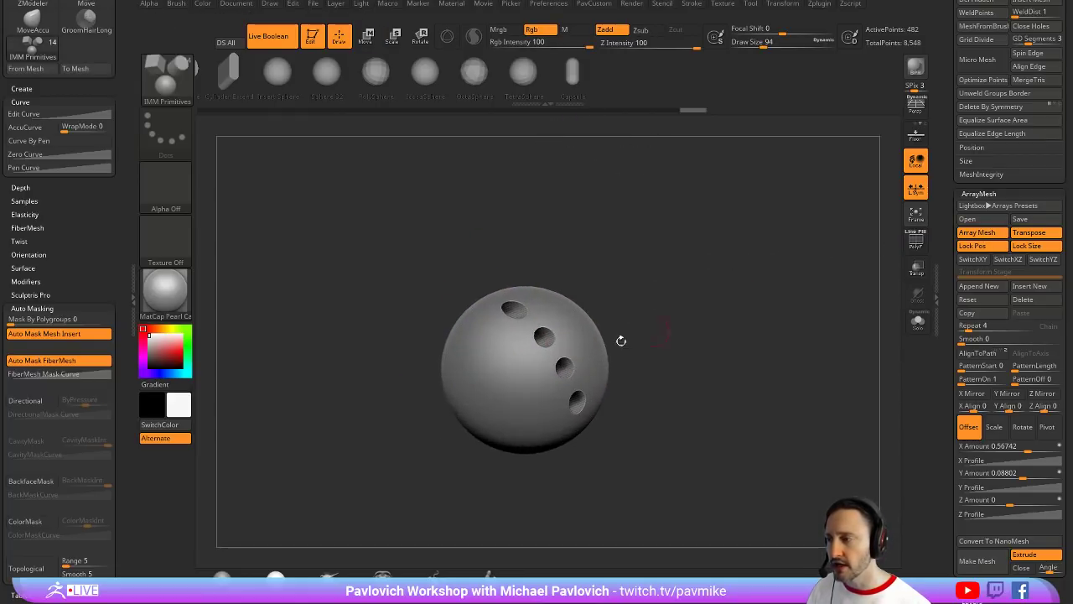
{"action": "left_click", "coordinate": [917, 243]}
{"action": "mouse_move", "coordinate": [613, 240]}
{"action": "left_mouse_down"}
{"action": "mouse_move", "coordinate": [771, 207]}
{"action": "mouse_move", "coordinate": [836, 211]}
{"action": "mouse_move", "coordinate": [842, 184]}
{"action": "mouse_move", "coordinate": [888, 227]}
{"action": "left_mouse_up"}
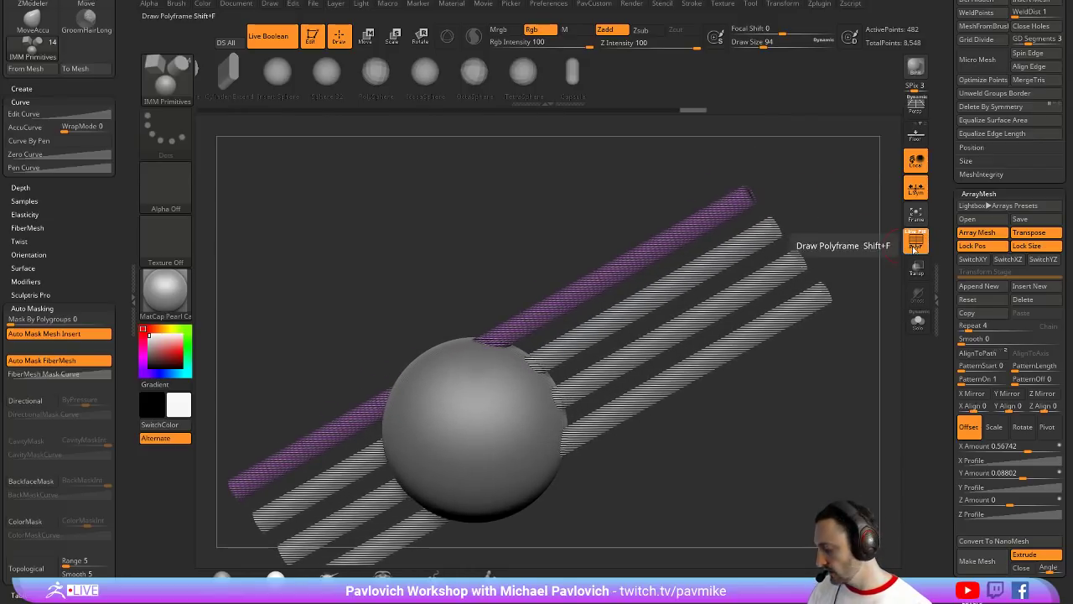
Solo the cylinder array and use the ZModeler brush to give one ring of the source cylinder a new polygroup
{"action": "left_click", "coordinate": [917, 321]}
{"action": "left_click_drag", "start_coordinate": [475, 215], "coordinate": [524, 280], "text": "alt"}
{"action": "key", "text": "b"}
{"action": "key", "text": "z"}
{"action": "key", "text": "m"}
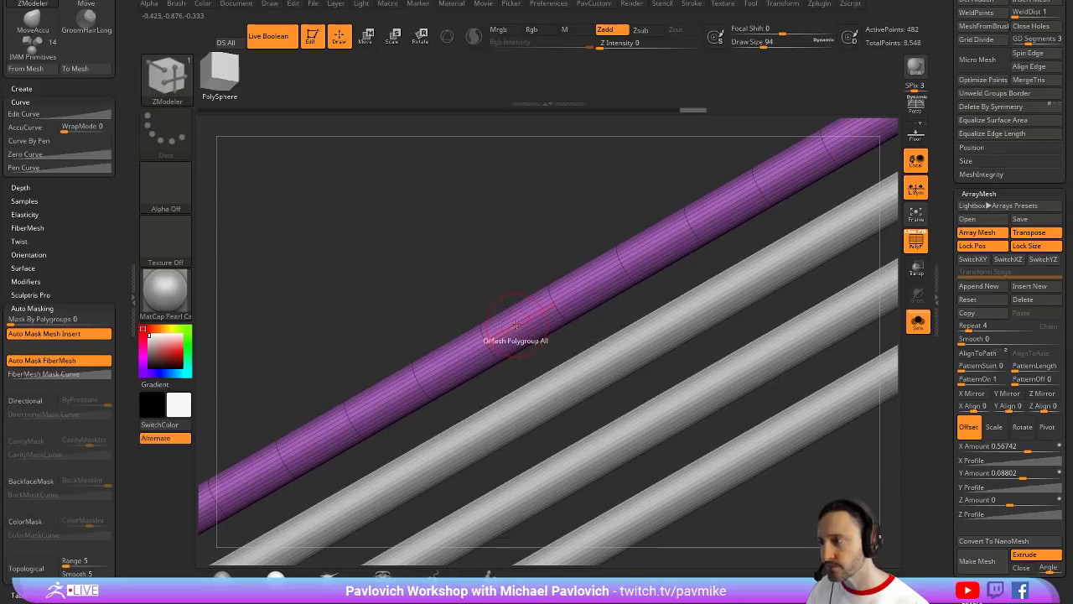
{"action": "key", "text": "space"}
{"action": "left_click", "coordinate": [491, 372]}
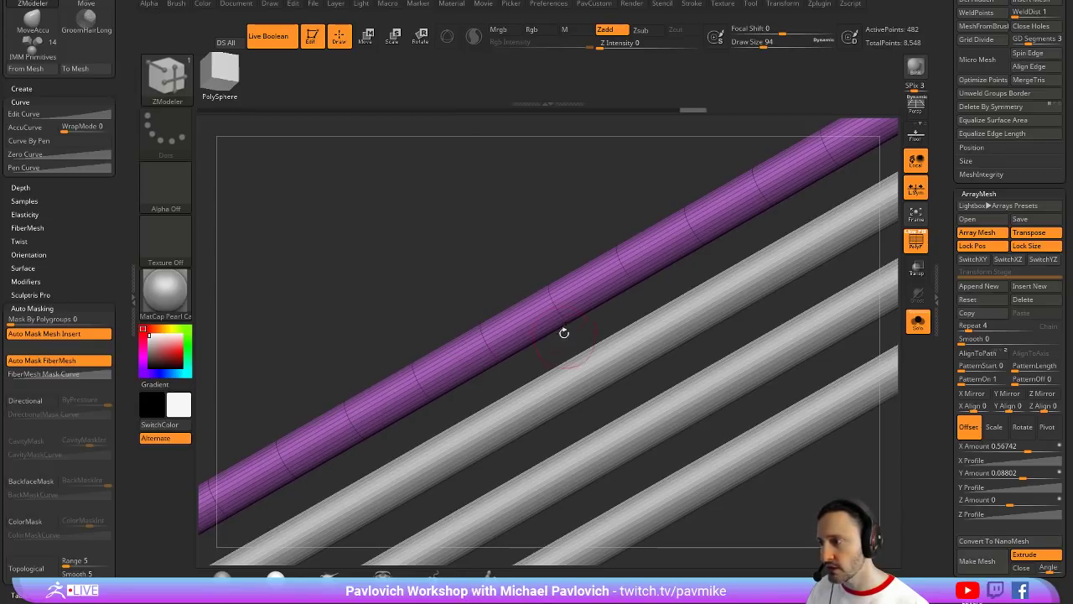
{"action": "left_click", "coordinate": [524, 315]}
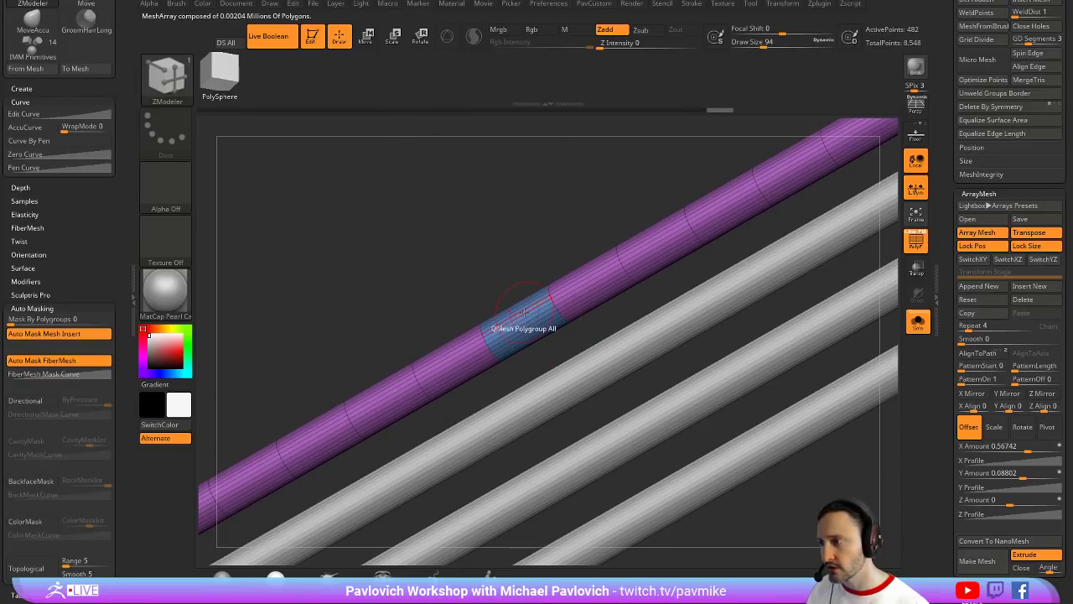
QMesh the ring's whole polygroup outward into a wider collar and bevel its front edge loop with a single row
{"action": "key", "text": "space"}
{"action": "left_click_drag", "start_coordinate": [520, 316], "coordinate": [521, 317]}
{"action": "key", "text": "space"}
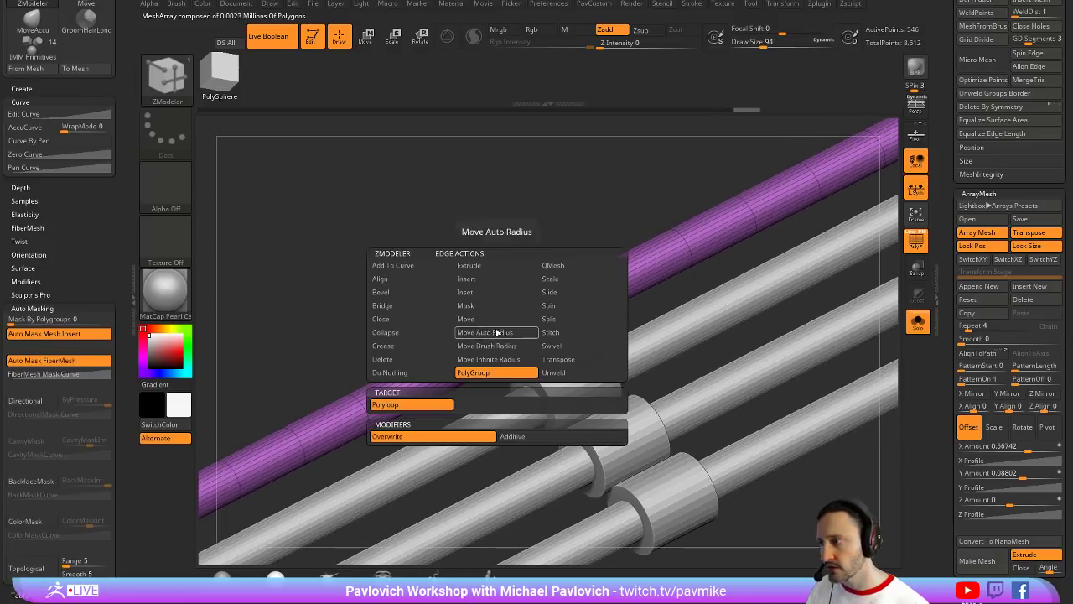
{"action": "left_click", "coordinate": [394, 279]}
{"action": "left_click", "coordinate": [394, 429]}
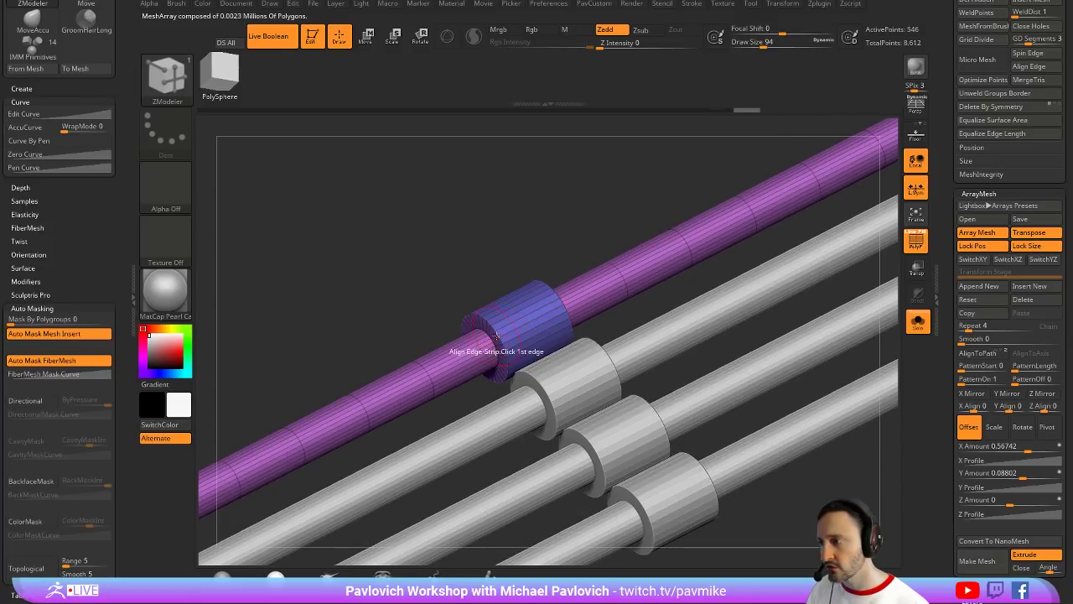
{"action": "key", "text": "space"}
{"action": "left_click", "coordinate": [411, 293]}
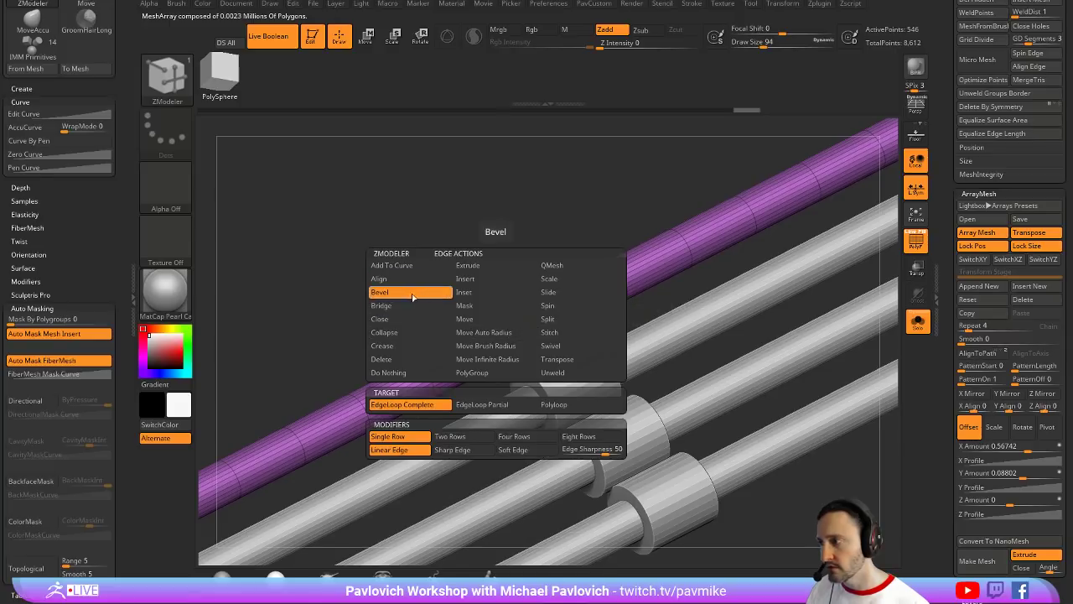
{"action": "left_click", "coordinate": [503, 348]}
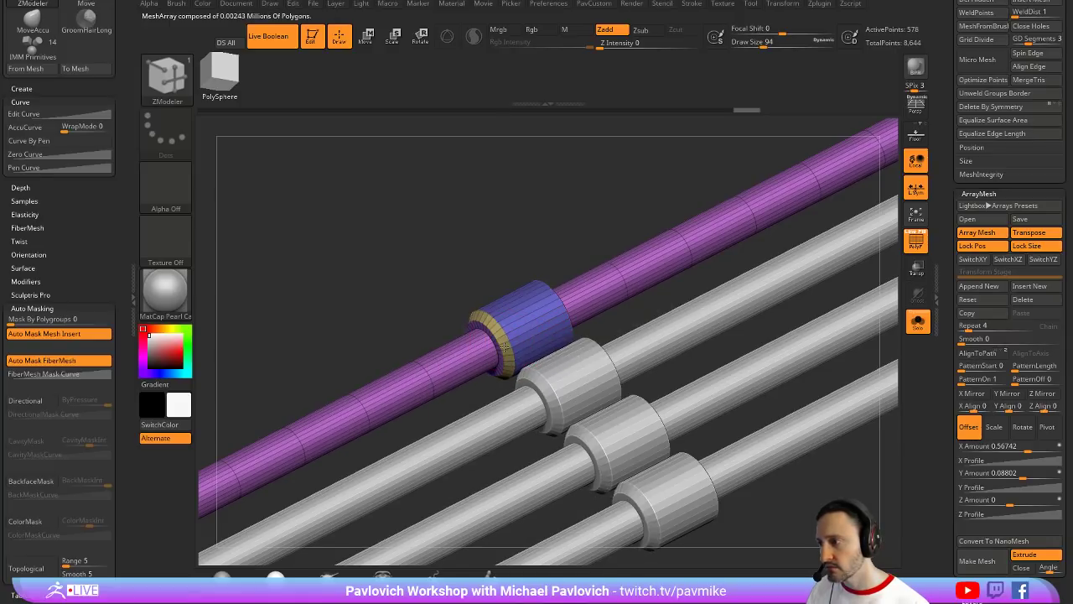
Hide the polyframe, turn off Solo and examine the stepped holes the collared cylinders cut in the sphere
{"action": "left_click_drag", "start_coordinate": [560, 263], "coordinate": [574, 210], "text": "alt"}
{"action": "left_click", "coordinate": [917, 243]}
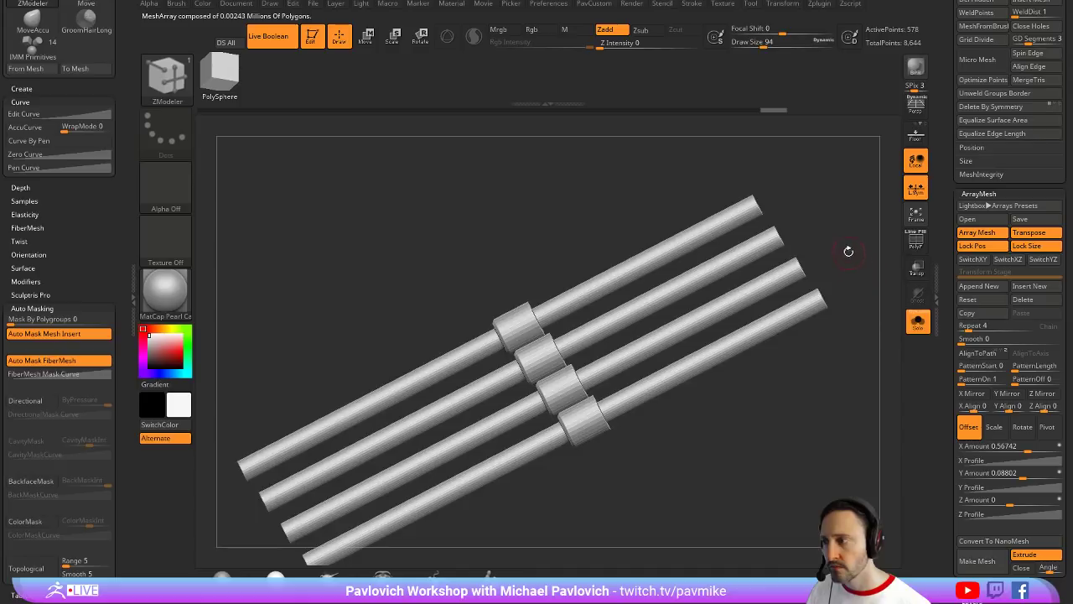
{"action": "left_click", "coordinate": [918, 321]}
{"action": "left_click_drag", "start_coordinate": [835, 307], "coordinate": [802, 343]}
{"action": "left_click_drag", "start_coordinate": [673, 450], "coordinate": [704, 423], "text": "alt"}
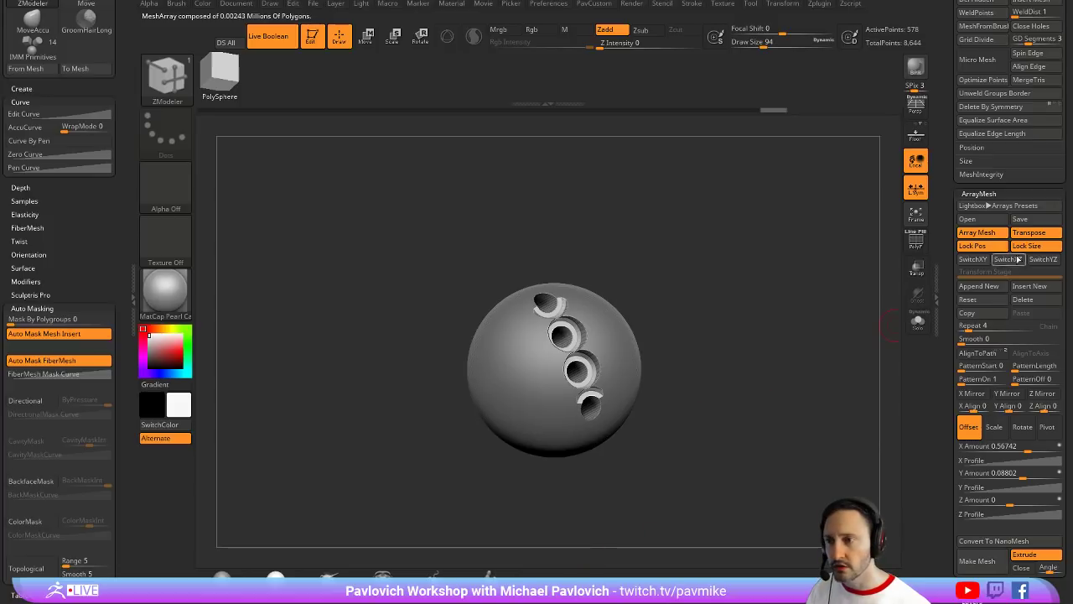
{"action": "left_click", "coordinate": [964, 245]}
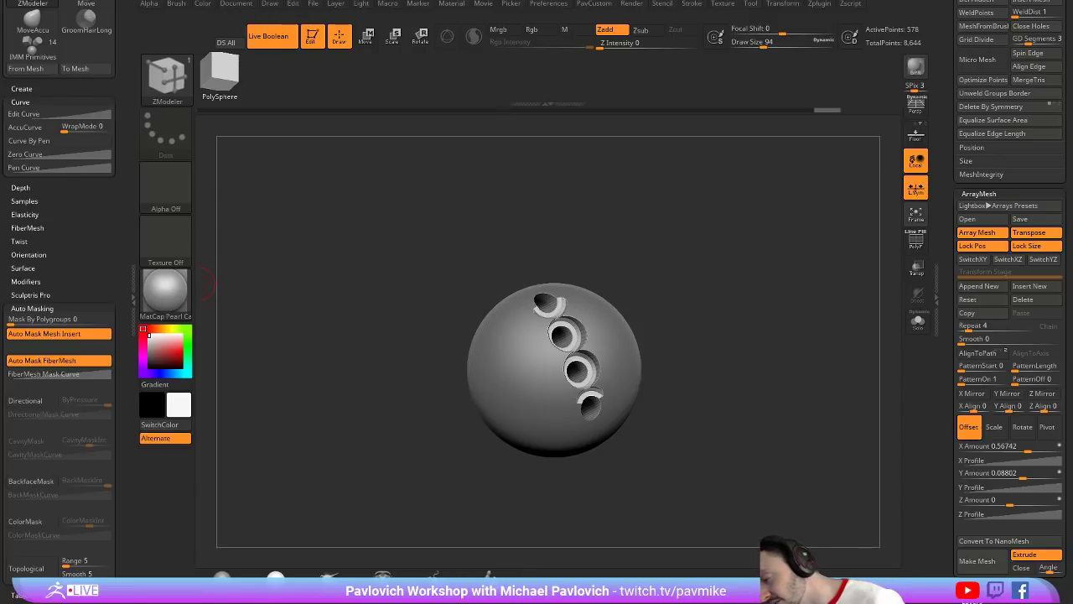
{"action": "left_click_drag", "start_coordinate": [945, 199], "coordinate": [972, 415]}
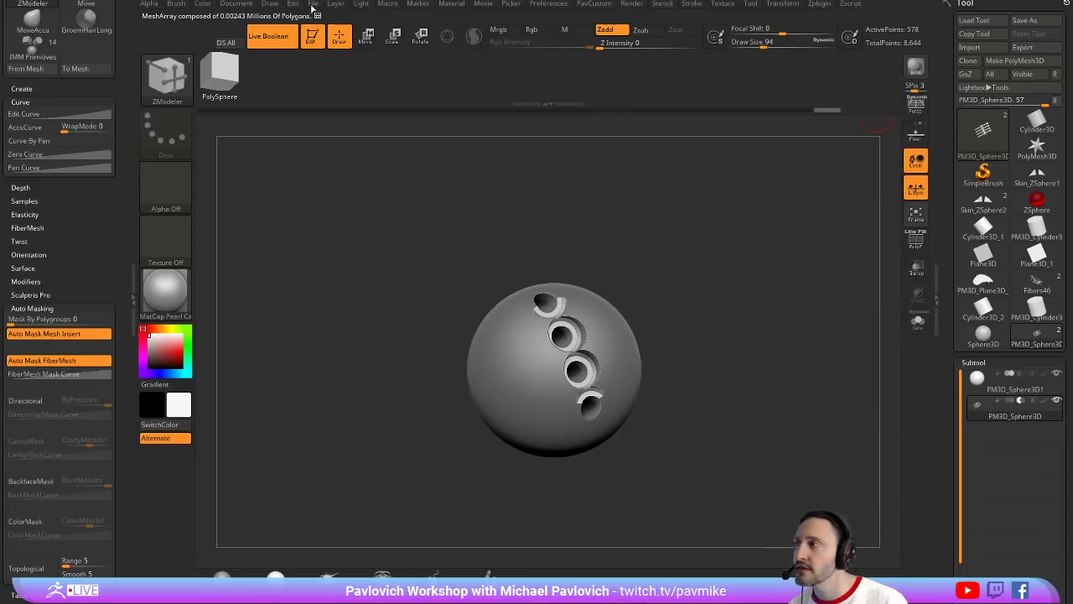
Open the dialog for saving the model as a ZTool file and cancel it
{"action": "left_click", "coordinate": [319, 7]}
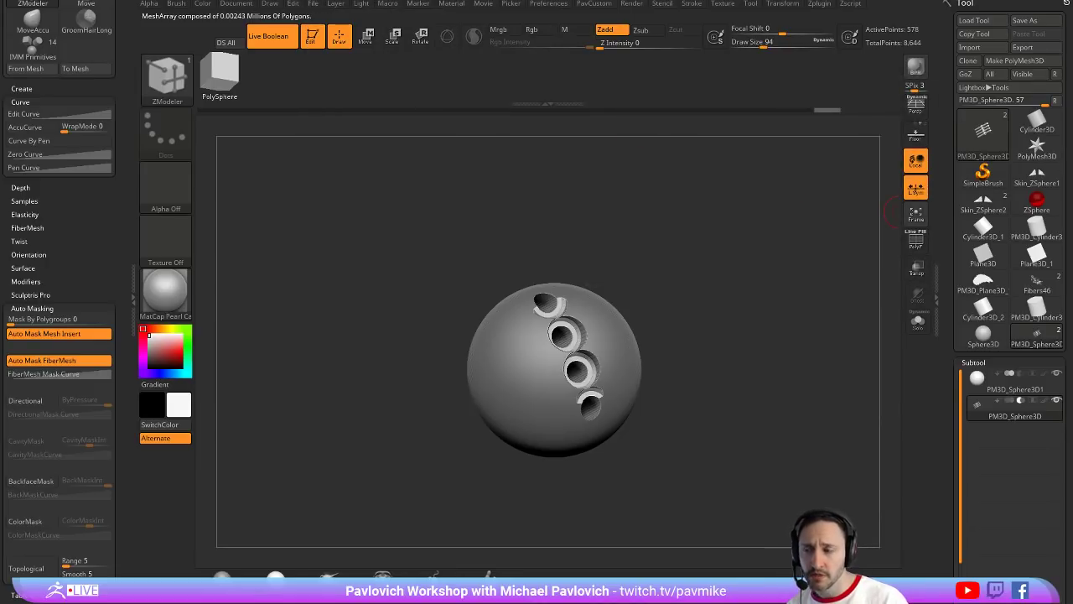
{"action": "left_click_drag", "start_coordinate": [675, 246], "coordinate": [706, 220]}
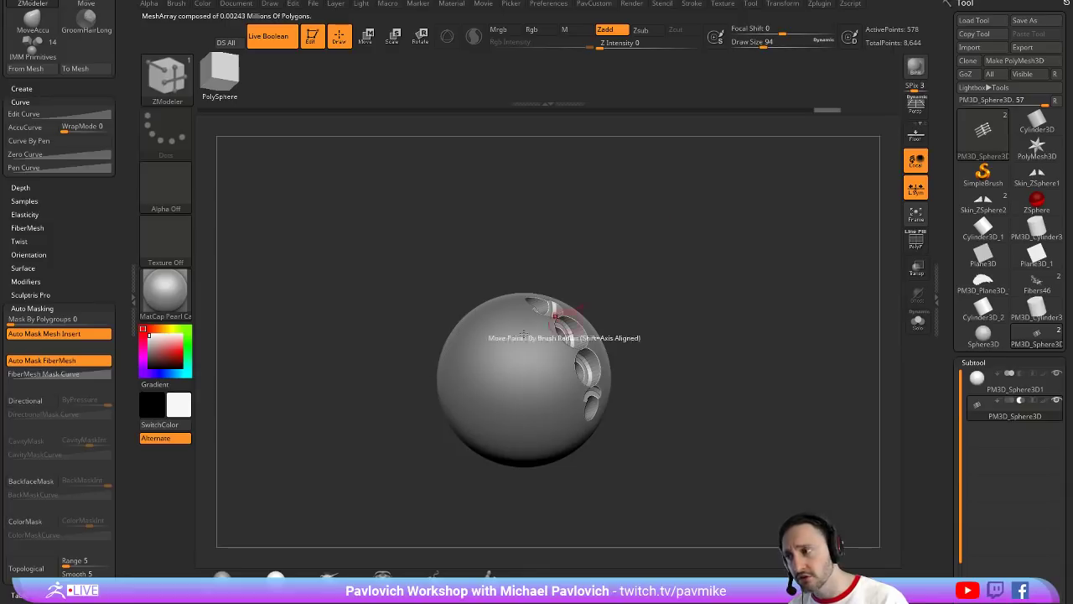
{"action": "left_click", "coordinate": [1014, 19]}
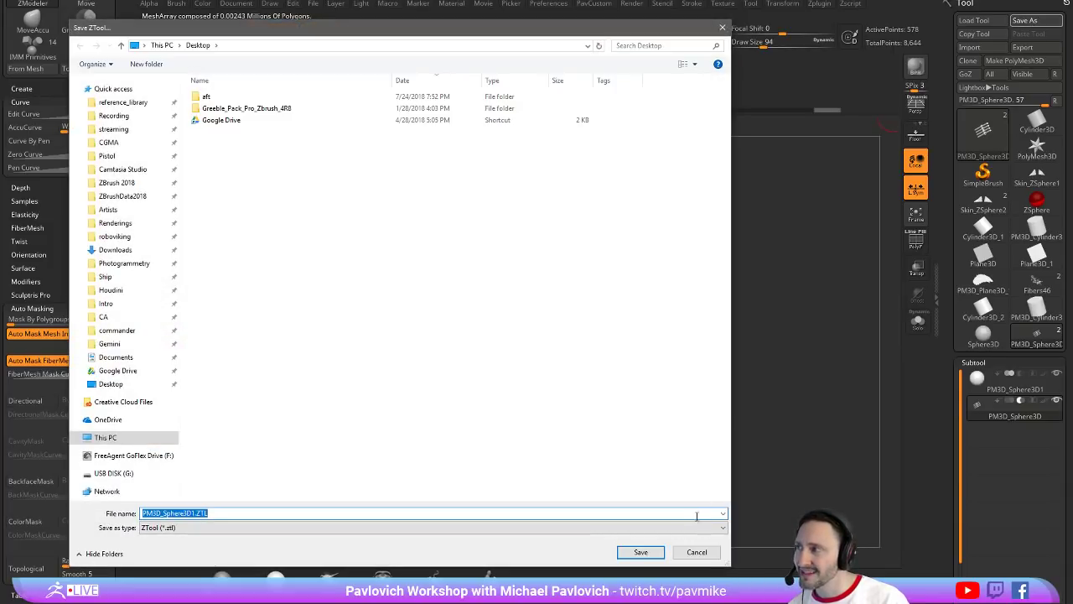
{"action": "left_click", "coordinate": [696, 552]}
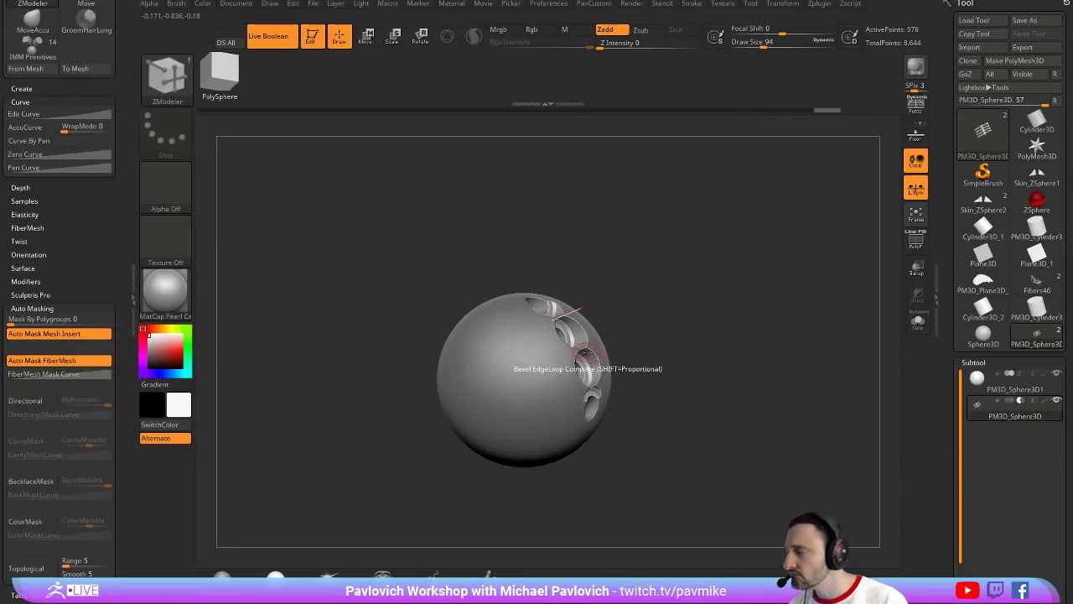
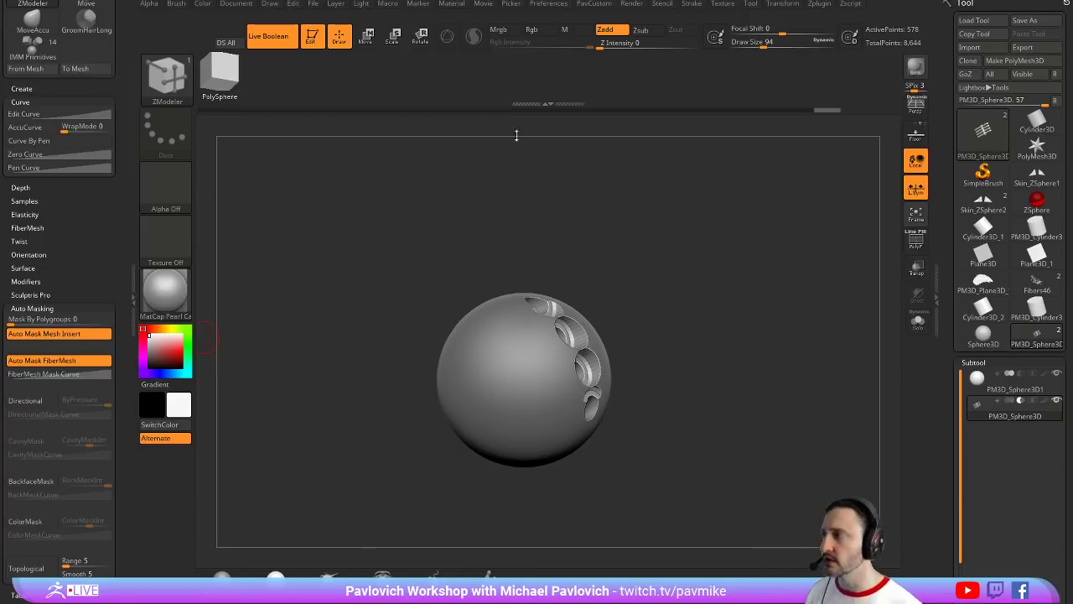
Turn off Live Boolean, clear the canvas and load the average male human tool from Lightbox
{"action": "left_click", "coordinate": [276, 40]}
{"action": "key", "text": "ctrl+n"}
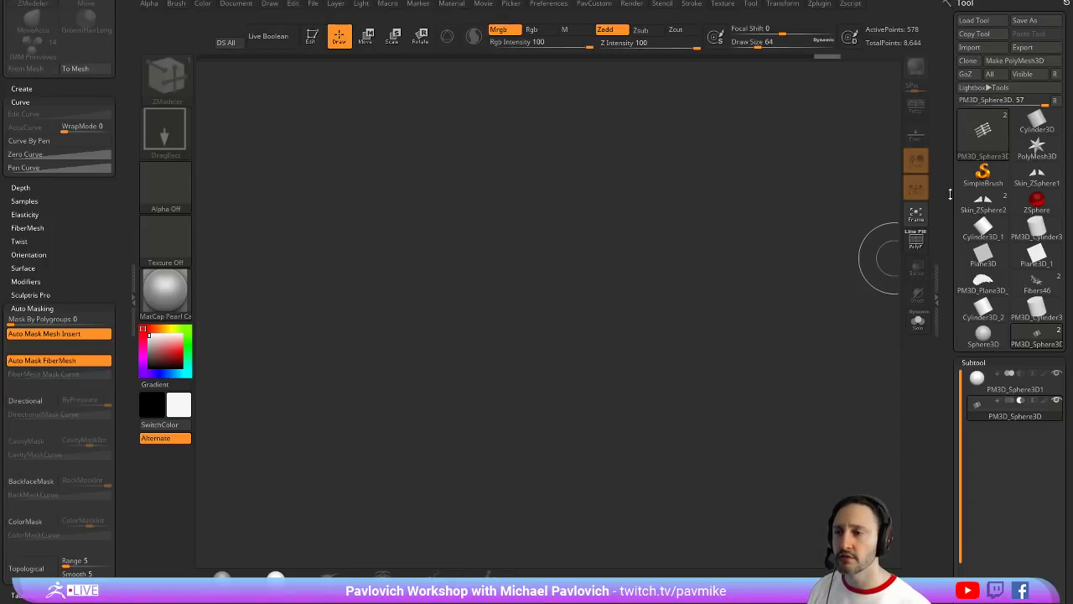
{"action": "key", "text": "comma"}
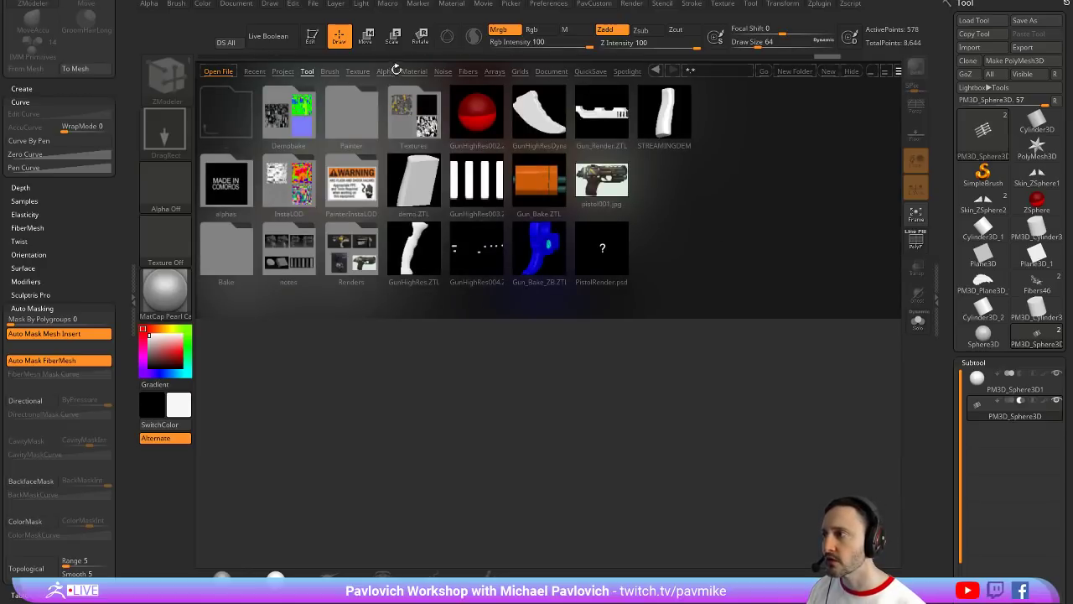
{"action": "left_click", "coordinate": [309, 72]}
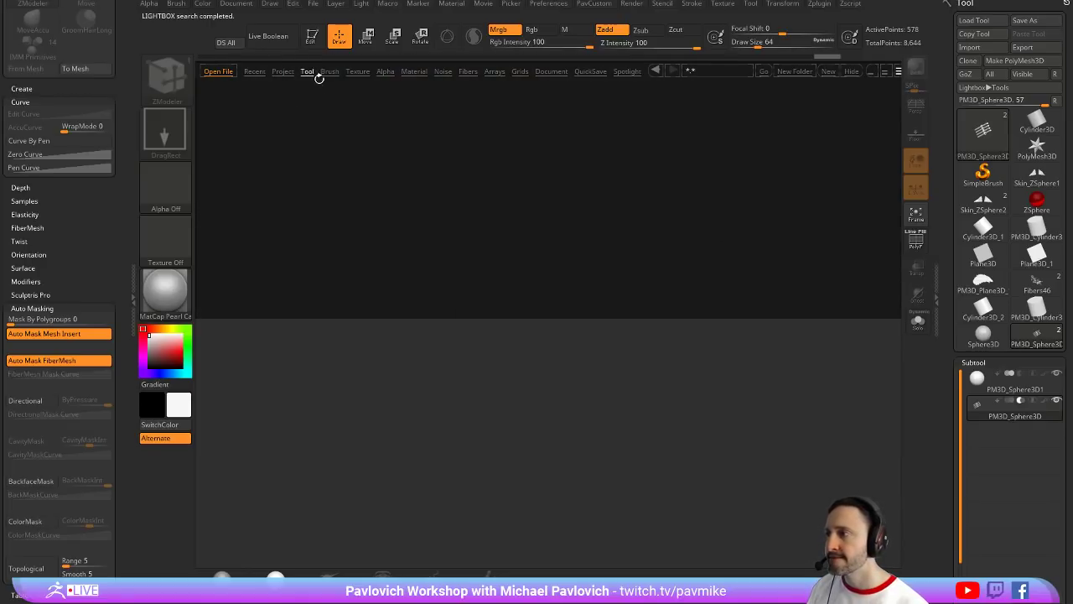
{"action": "double_click", "coordinate": [539, 114]}
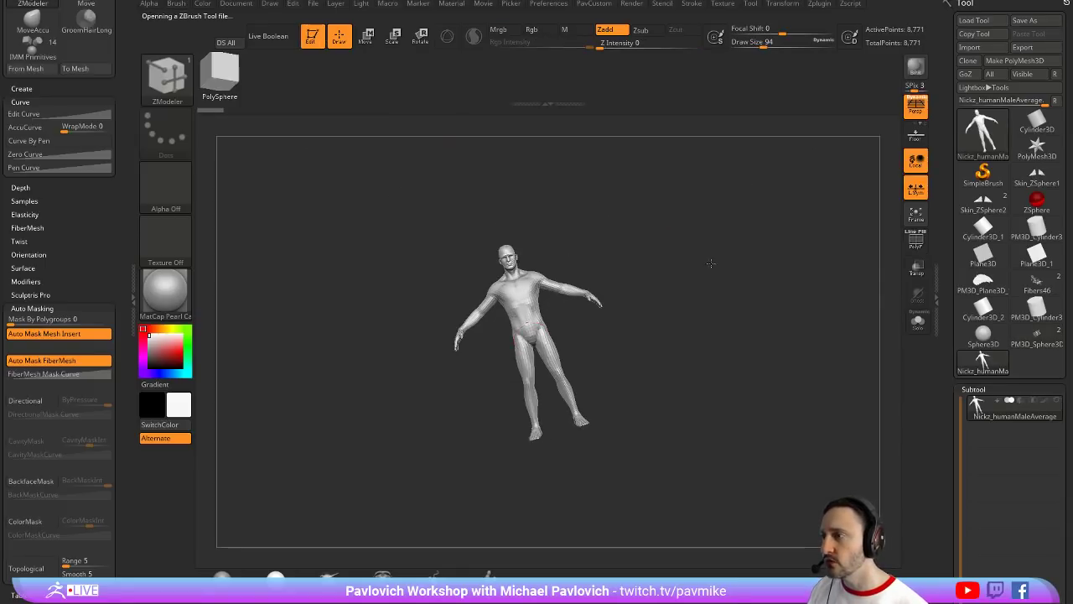
Choose the MaskLasso brush and mask the figure so that only both arms stay unmasked
{"action": "key", "text": "s"}
{"action": "mouse_move", "coordinate": [729, 219]}
{"action": "left_mouse_down"}
{"action": "mouse_move", "coordinate": [598, 208]}
{"action": "mouse_move", "coordinate": [574, 223]}
{"action": "mouse_move", "coordinate": [719, 431]}
{"action": "mouse_move", "coordinate": [725, 407]}
{"action": "left_mouse_up"}
{"action": "left_click", "coordinate": [178, 87], "text": "ctrl"}
{"action": "left_click", "coordinate": [335, 144], "text": "ctrl"}
{"action": "key", "text": "w"}
{"action": "left_click_drag", "start_coordinate": [666, 252], "coordinate": [717, 189], "text": "alt"}
{"action": "left_click_drag", "start_coordinate": [601, 190], "coordinate": [680, 212]}
{"action": "key", "text": "ctrl+z"}
{"action": "key", "text": "ctrl+z"}
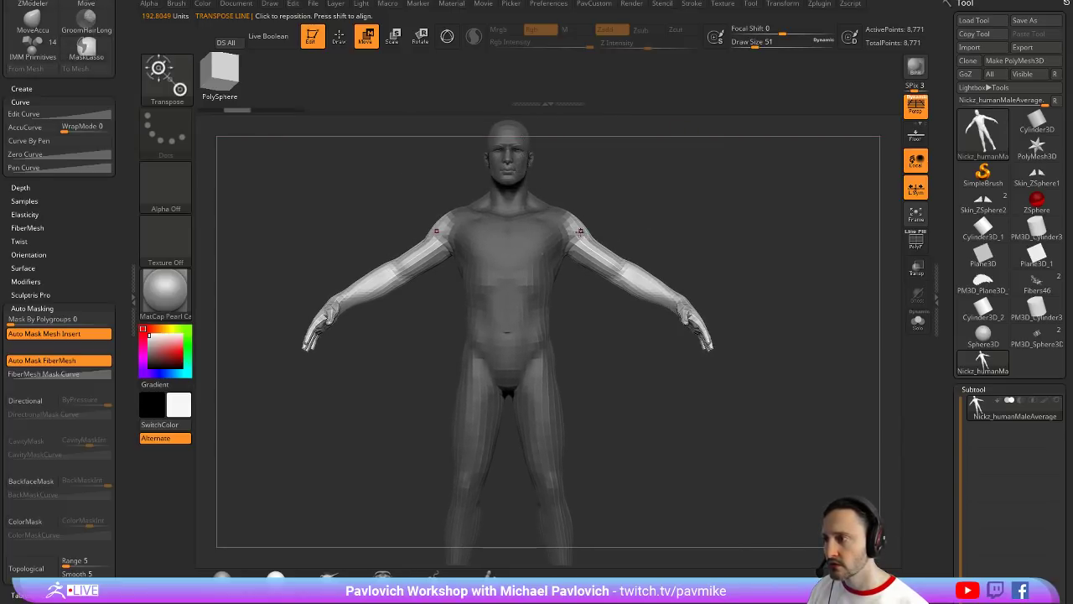
Place the gizmo at the shoulder, rotate both arms down towards the body's sides and clear the mask
{"action": "key", "text": "y"}
{"action": "left_click", "coordinate": [577, 226], "text": "alt"}
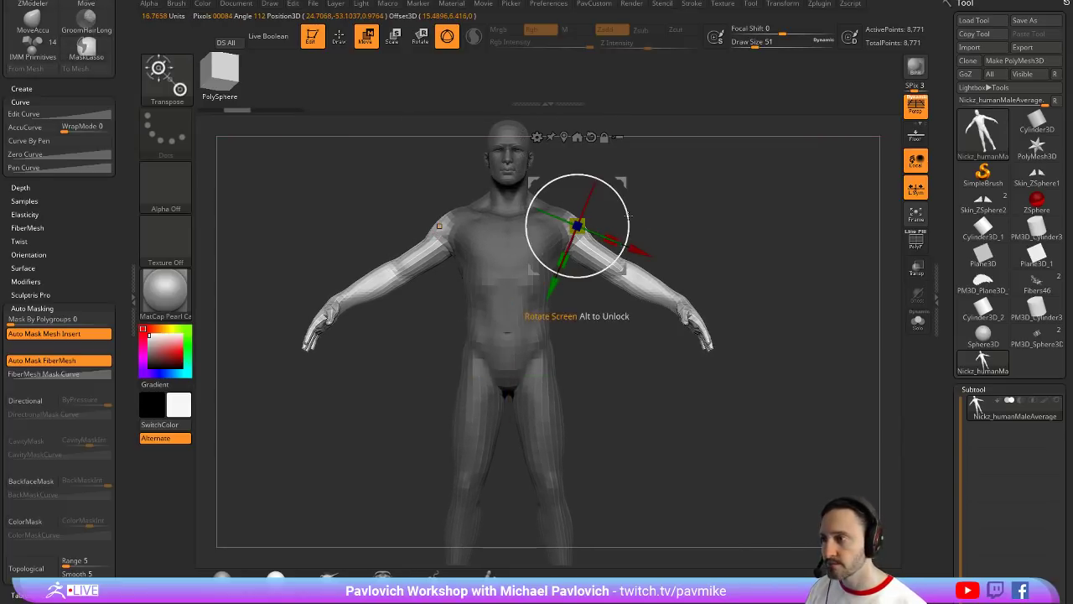
{"action": "left_click_drag", "start_coordinate": [580, 174], "coordinate": [617, 197]}
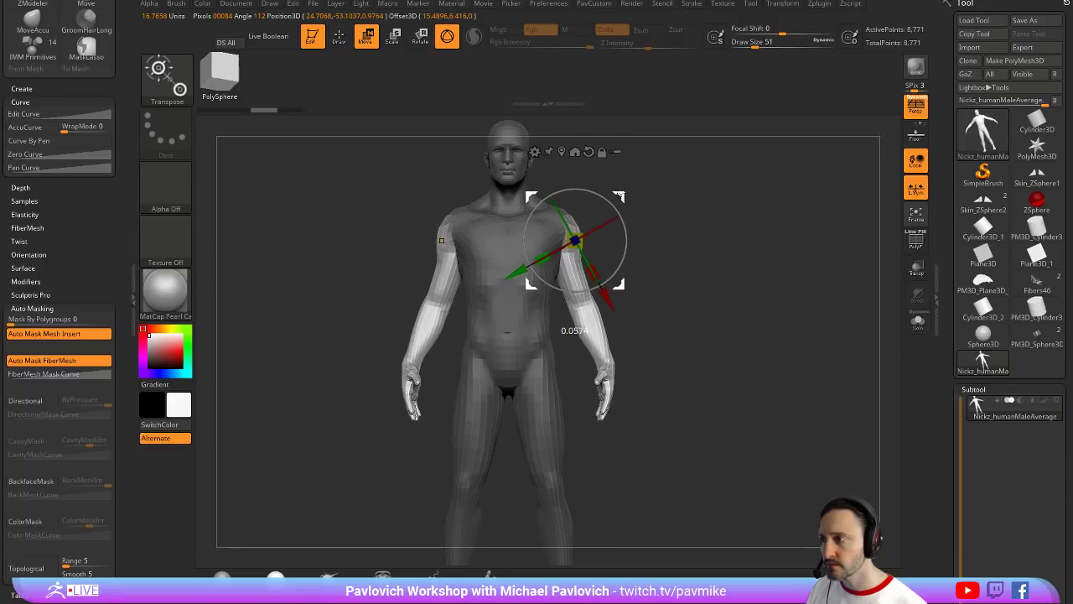
{"action": "key", "text": "q"}
{"action": "mouse_move", "coordinate": [755, 201]}
{"action": "left_mouse_down"}
{"action": "mouse_move", "coordinate": [658, 203]}
{"action": "mouse_move", "coordinate": [730, 203]}
{"action": "mouse_move", "coordinate": [730, 280]}
{"action": "mouse_move", "coordinate": [740, 232]}
{"action": "mouse_move", "coordinate": [730, 179]}
{"action": "mouse_move", "coordinate": [850, 228]}
{"action": "mouse_move", "coordinate": [771, 198]}
{"action": "mouse_move", "coordinate": [727, 271]}
{"action": "left_mouse_up"}
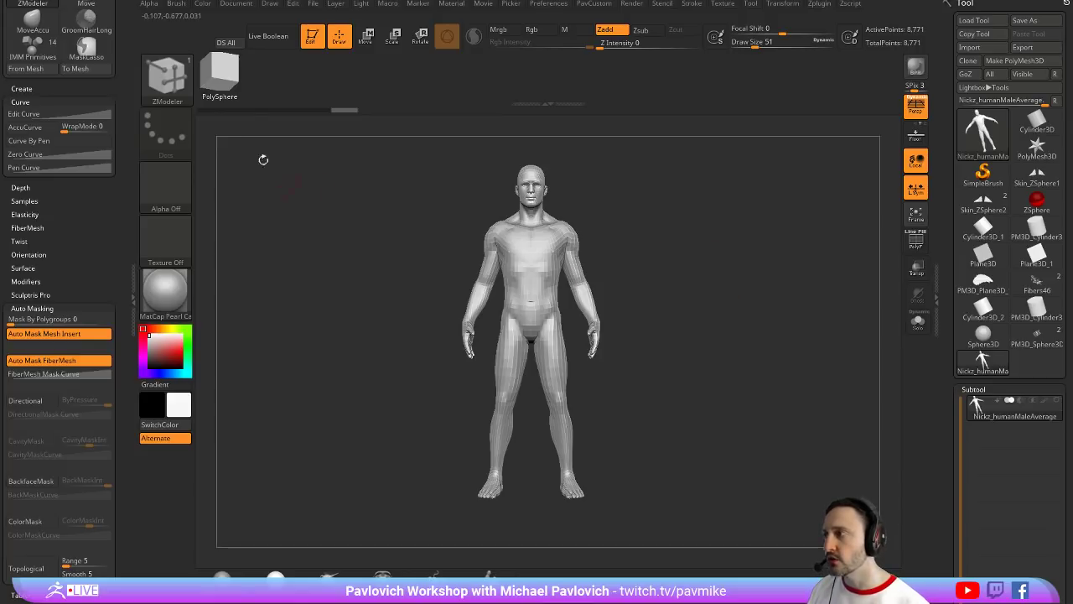
Leave Edit mode and capture the figure's depth and colour from the canvas with MRGBZGrabber
{"action": "left_click", "coordinate": [312, 37]}
{"action": "left_click", "coordinate": [982, 174]}
{"action": "left_click", "coordinate": [965, 155]}
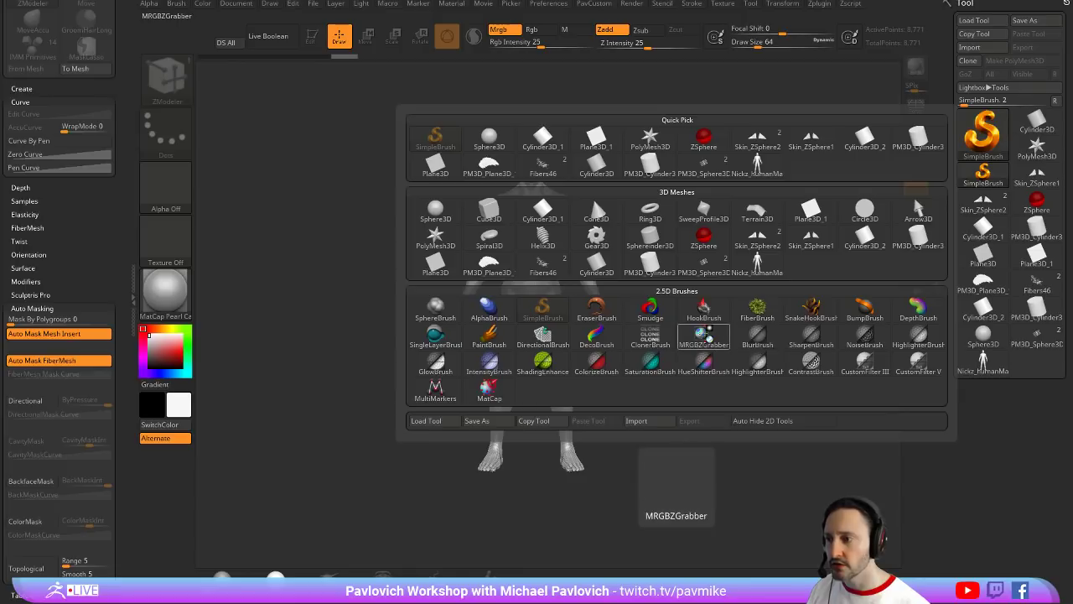
{"action": "left_click", "coordinate": [704, 337]}
{"action": "left_click_drag", "start_coordinate": [531, 278], "coordinate": [685, 481]}
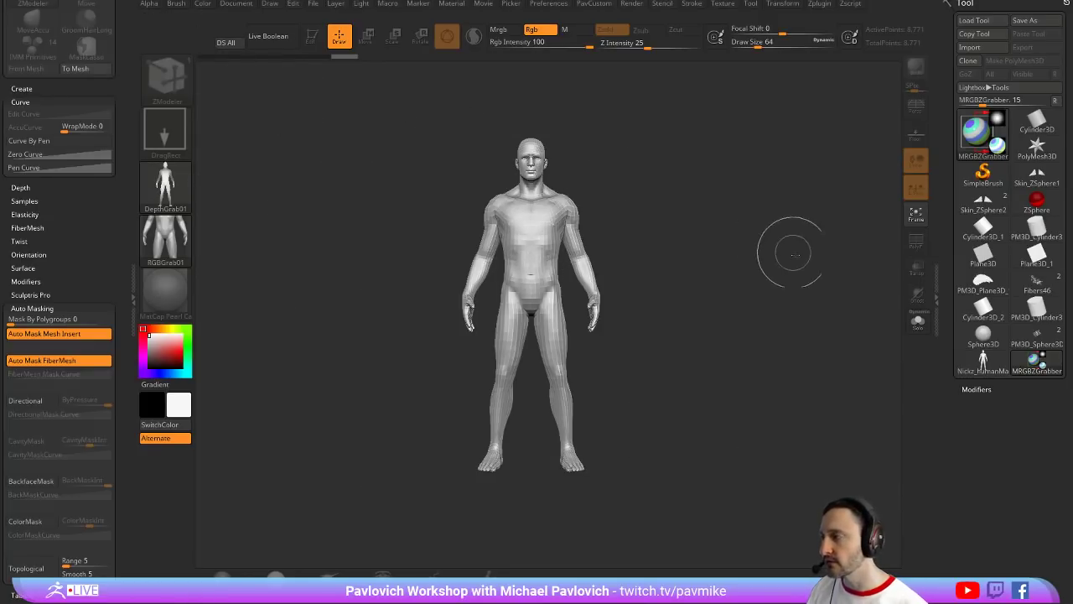
{"action": "left_click_drag", "start_coordinate": [790, 247], "coordinate": [826, 246]}
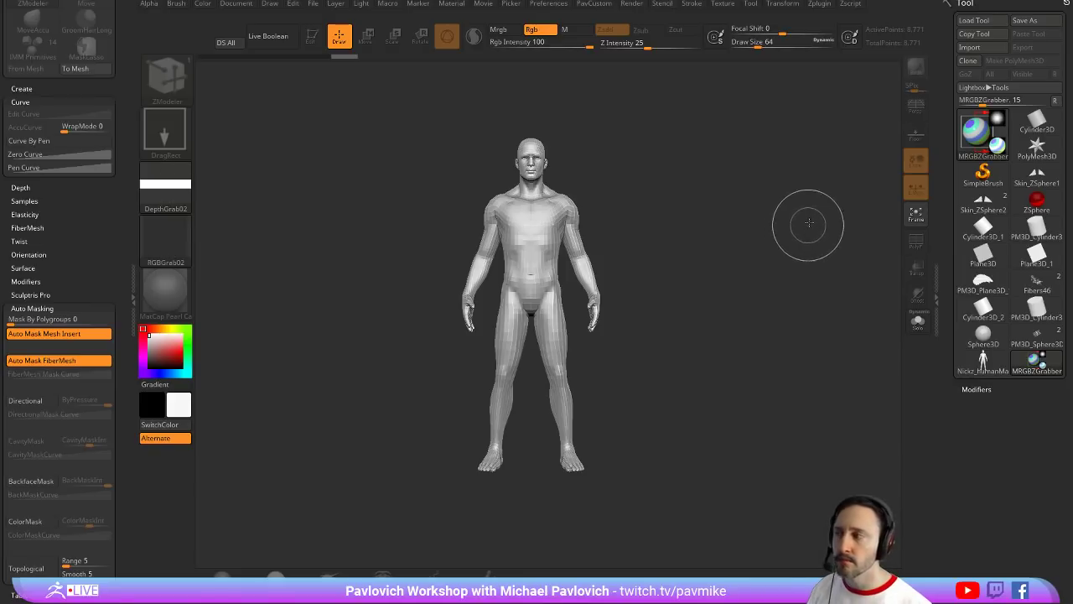
Clear the canvas, draw the polymesh cylinder on it and enter Edit mode
{"action": "key", "text": "ctrl+n"}
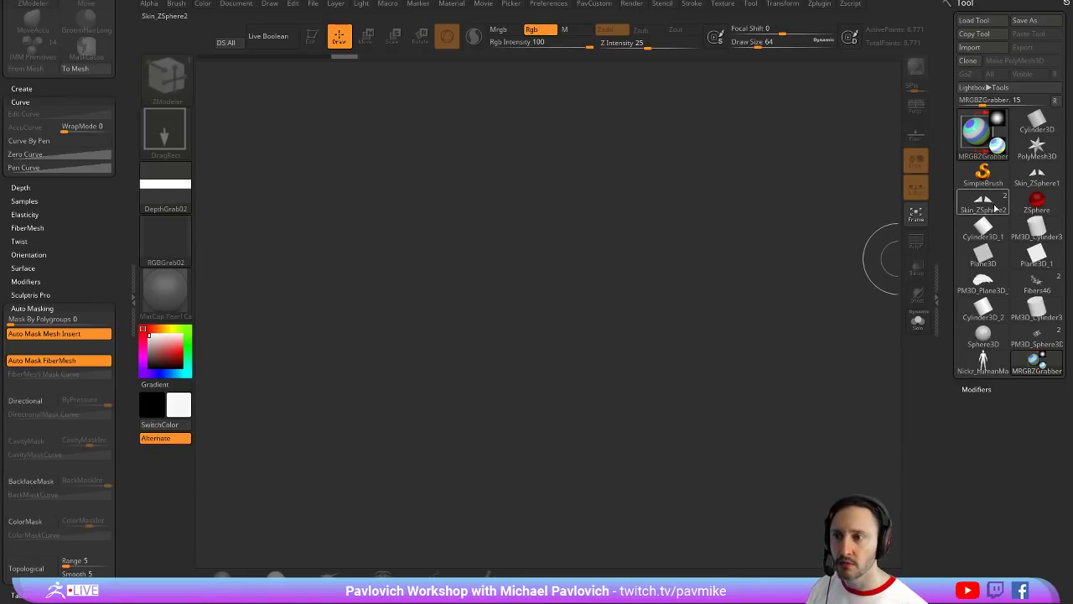
{"action": "left_click", "coordinate": [982, 174]}
{"action": "left_click", "coordinate": [983, 132]}
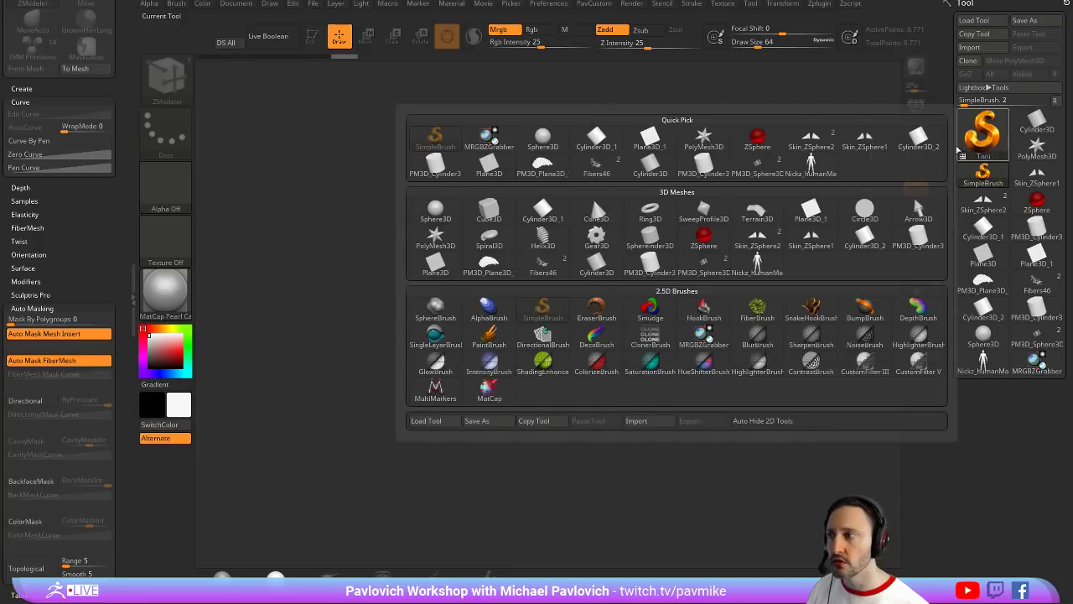
{"action": "left_click", "coordinate": [702, 168]}
{"action": "left_click_drag", "start_coordinate": [509, 312], "coordinate": [570, 402]}
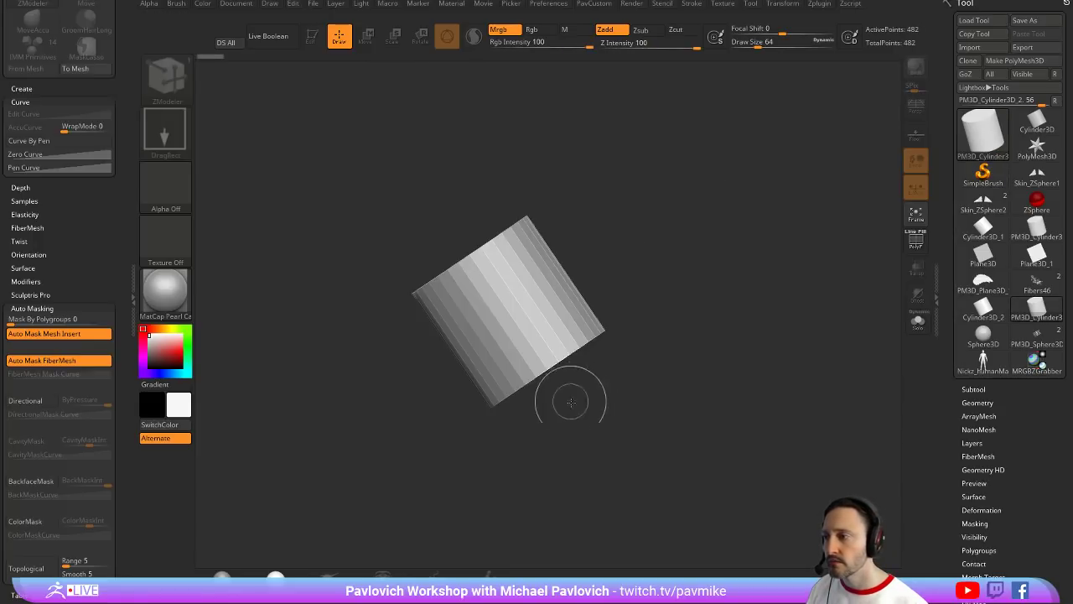
{"action": "left_click", "coordinate": [312, 37]}
Show the polyframe and scale the cylinder along its height with the gizmo to about 0.1, forming a thin disc
{"action": "left_click_drag", "start_coordinate": [748, 186], "coordinate": [780, 244]}
{"action": "key", "text": "w"}
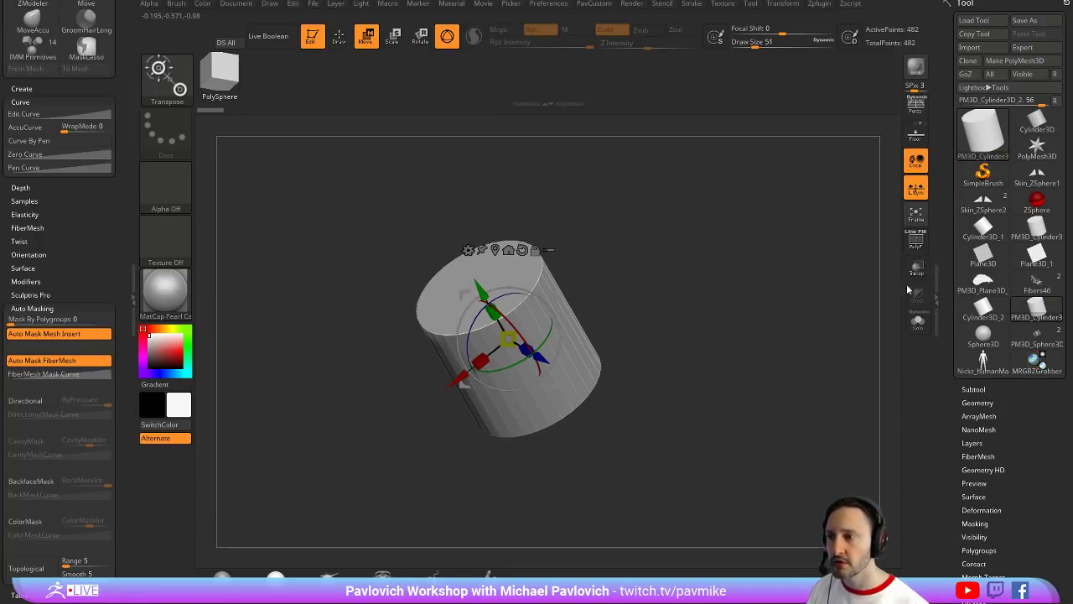
{"action": "key", "text": "shift+f"}
{"action": "left_click_drag", "start_coordinate": [493, 312], "coordinate": [532, 380]}
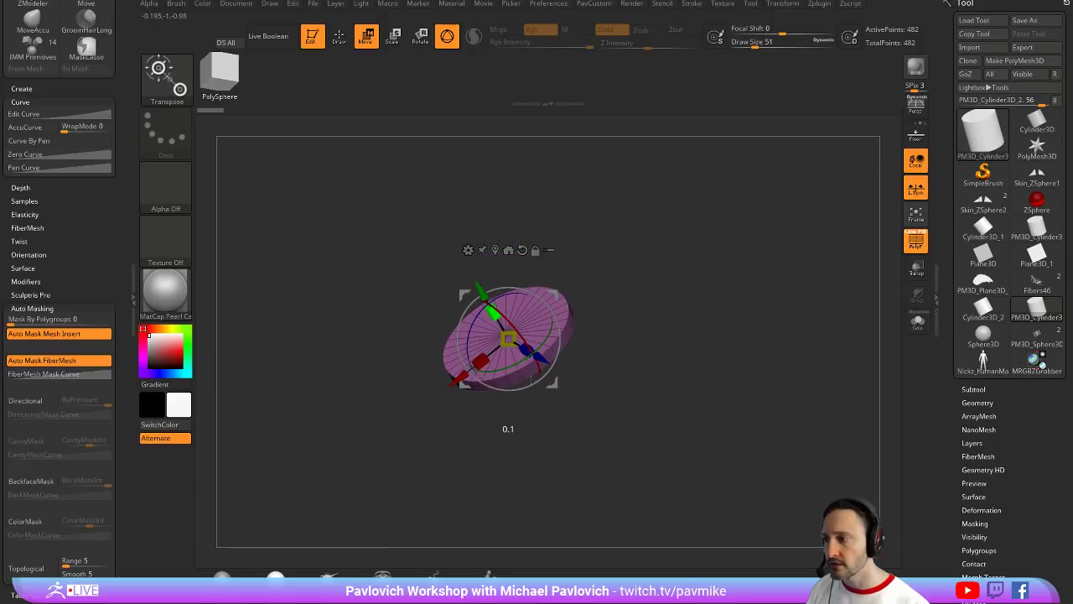
{"action": "key", "text": "q"}
{"action": "left_click_drag", "start_coordinate": [680, 290], "coordinate": [707, 311]}
Lower the DynaMesh blur and DynaMesh the disc at resolution 128
{"action": "key", "text": "4"}
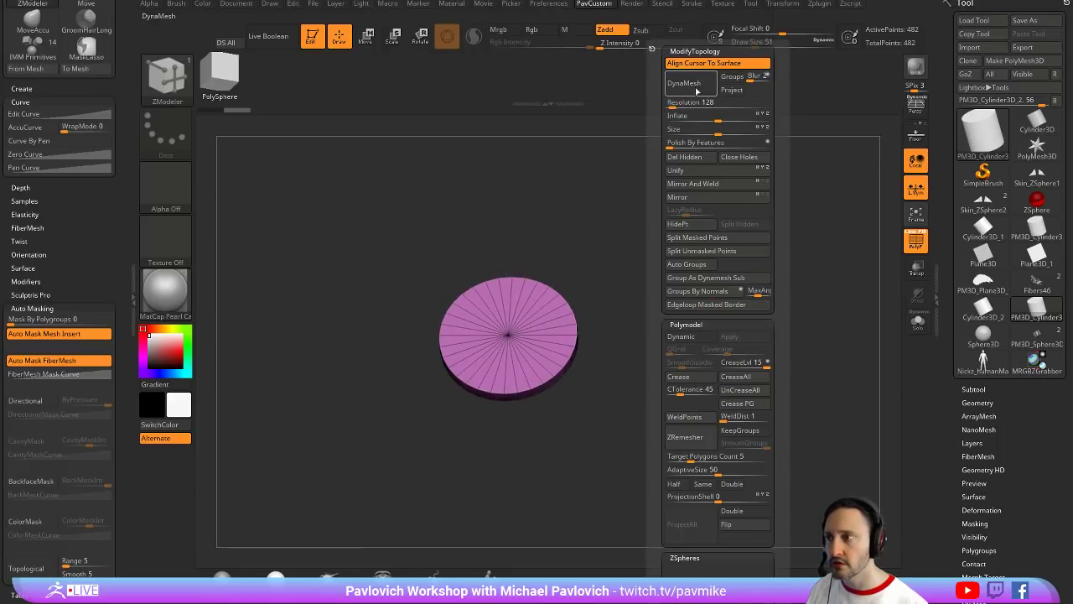
{"action": "left_click_drag", "start_coordinate": [757, 76], "coordinate": [704, 76]}
{"action": "left_click", "coordinate": [701, 77]}
{"action": "left_click_drag", "start_coordinate": [710, 146], "coordinate": [749, 216]}
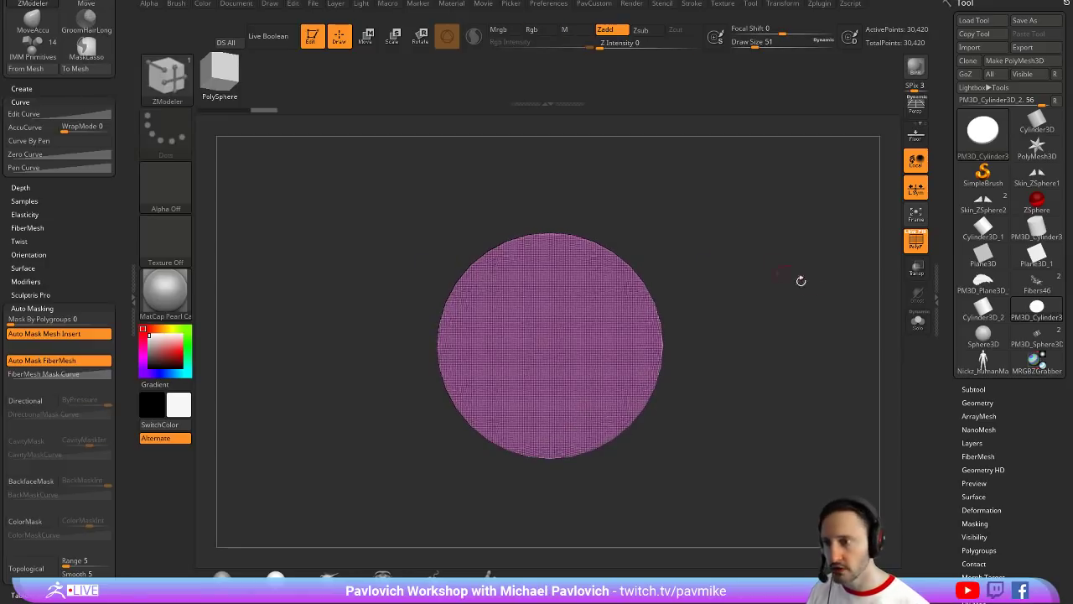
Switch to the male figure, turn it front-on, create a new InsertMesh brush from it and return to the disc
{"action": "left_click", "coordinate": [983, 362]}
{"action": "mouse_move", "coordinate": [707, 315]}
{"action": "left_mouse_down"}
{"action": "mouse_move", "coordinate": [752, 259]}
{"action": "mouse_move", "coordinate": [728, 284]}
{"action": "mouse_move", "coordinate": [756, 288]}
{"action": "left_mouse_up"}
{"action": "mouse_move", "coordinate": [756, 288]}
{"action": "left_mouse_down"}
{"action": "mouse_move", "coordinate": [754, 321]}
{"action": "mouse_move", "coordinate": [737, 341]}
{"action": "mouse_move", "coordinate": [728, 317]}
{"action": "mouse_move", "coordinate": [762, 290]}
{"action": "mouse_move", "coordinate": [771, 297]}
{"action": "mouse_move", "coordinate": [612, 320]}
{"action": "left_mouse_up"}
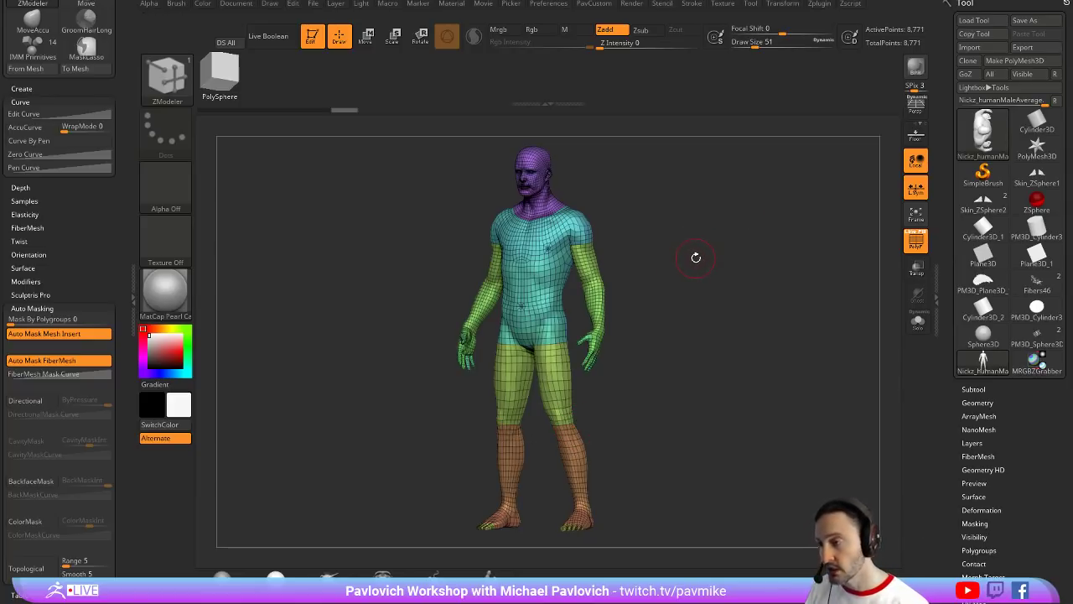
{"action": "key", "text": "b"}
{"action": "left_click_drag", "start_coordinate": [728, 223], "coordinate": [737, 227], "text": "shift"}
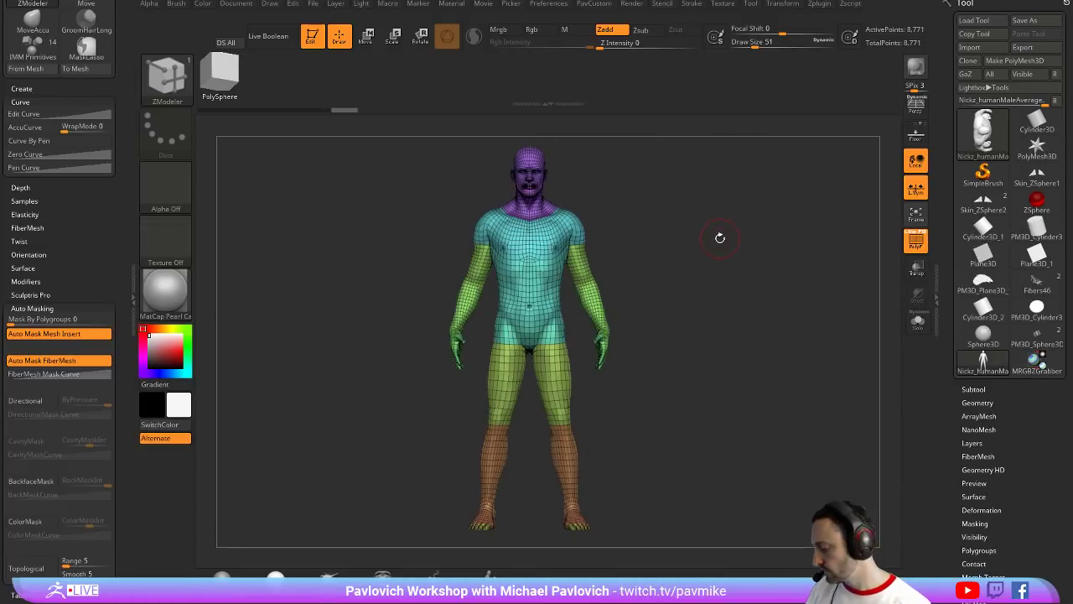
{"action": "key", "text": "b"}
{"action": "left_click", "coordinate": [388, 577]}
{"action": "left_click", "coordinate": [476, 193]}
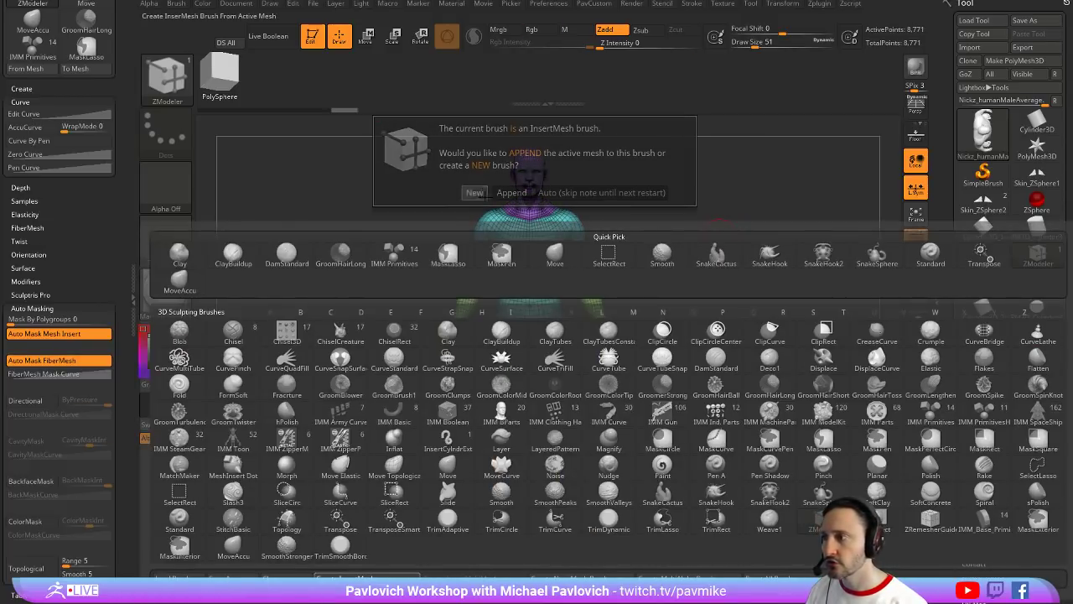
{"action": "left_click", "coordinate": [983, 312]}
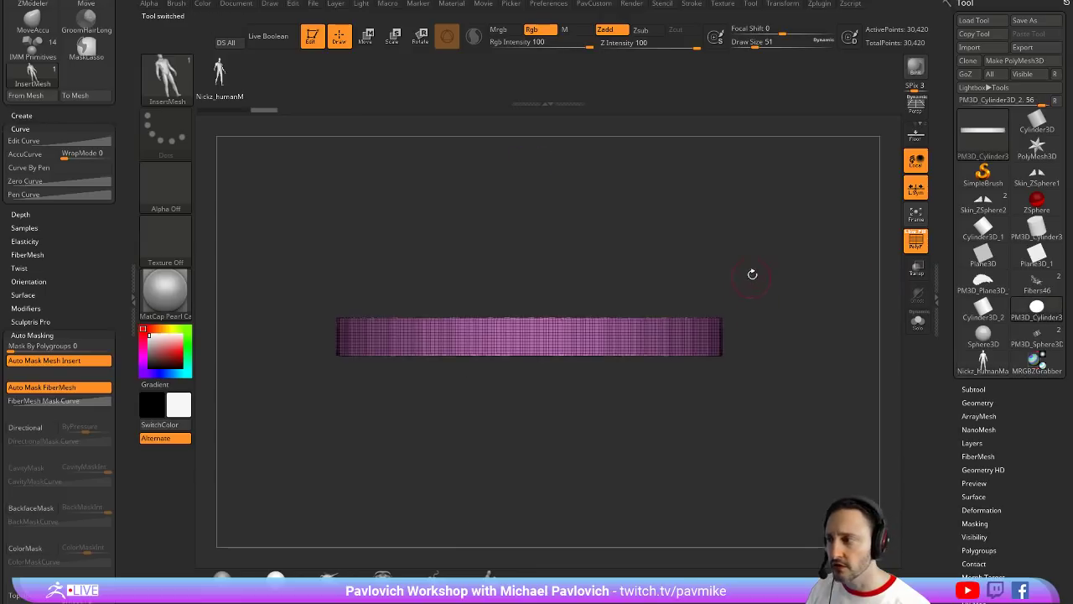
Turn the disc face-on, hide the polyframe and insert the human figure mesh onto the centre of its face
{"action": "left_click_drag", "start_coordinate": [751, 276], "coordinate": [905, 252]}
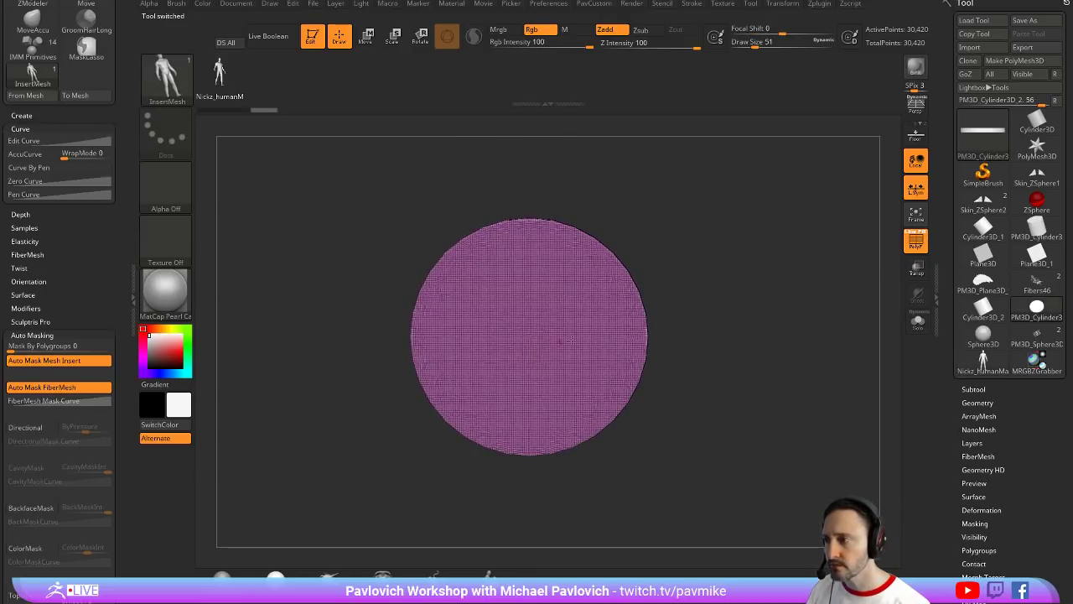
{"action": "left_click", "coordinate": [915, 241]}
{"action": "left_click_drag", "start_coordinate": [530, 326], "coordinate": [579, 358]}
{"action": "key", "text": "w"}
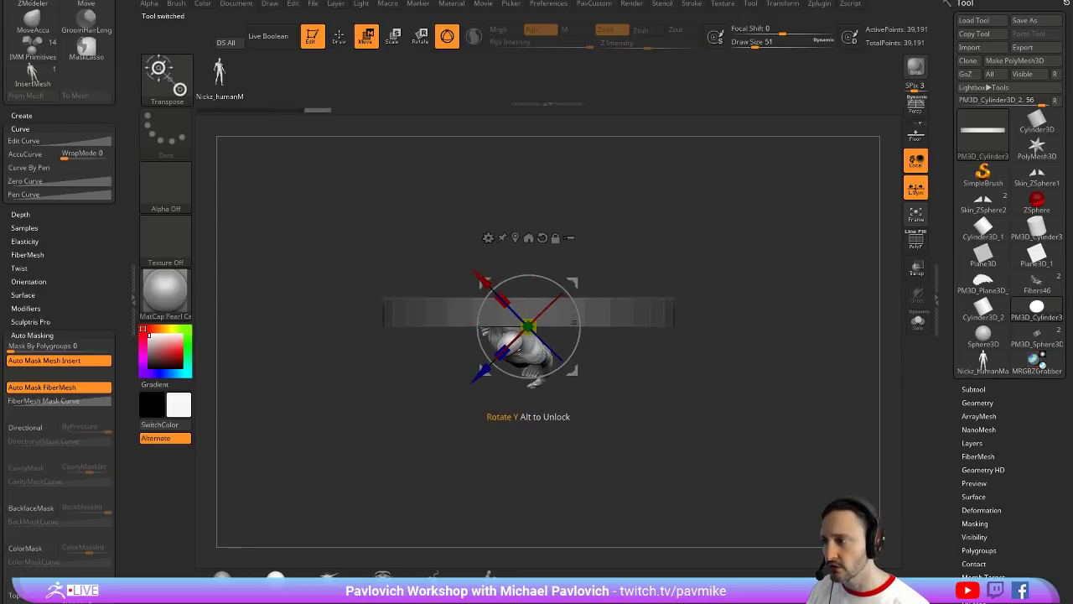
Flatten the inserted figure along its depth and set it against the disc's face
{"action": "left_click_drag", "start_coordinate": [573, 283], "coordinate": [589, 294]}
{"action": "key", "text": "q"}
{"action": "mouse_move", "coordinate": [754, 281]}
{"action": "left_mouse_down"}
{"action": "mouse_move", "coordinate": [766, 211]}
{"action": "mouse_move", "coordinate": [747, 232]}
{"action": "mouse_move", "coordinate": [671, 238]}
{"action": "left_mouse_up"}
{"action": "key", "text": "w"}
{"action": "left_click", "coordinate": [544, 266]}
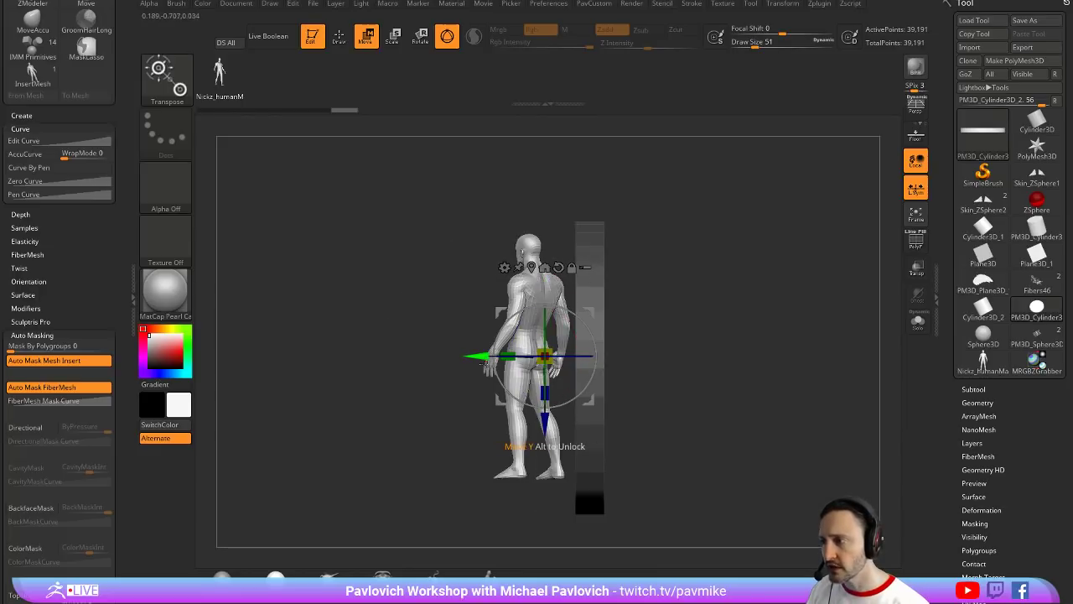
{"action": "left_click_drag", "start_coordinate": [508, 356], "coordinate": [694, 300]}
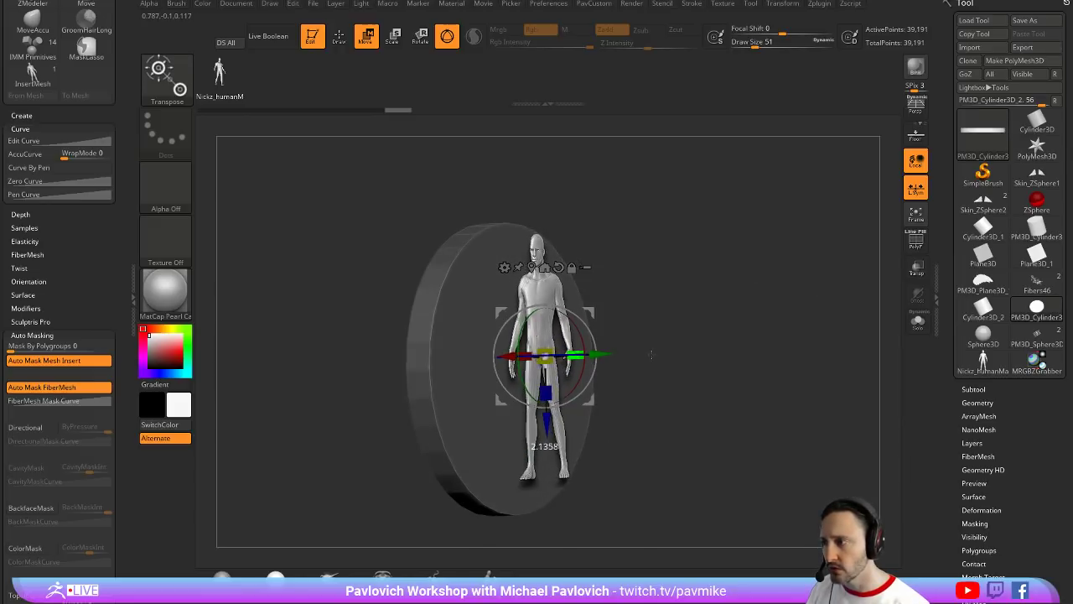
{"action": "left_click_drag", "start_coordinate": [634, 355], "coordinate": [500, 455]}
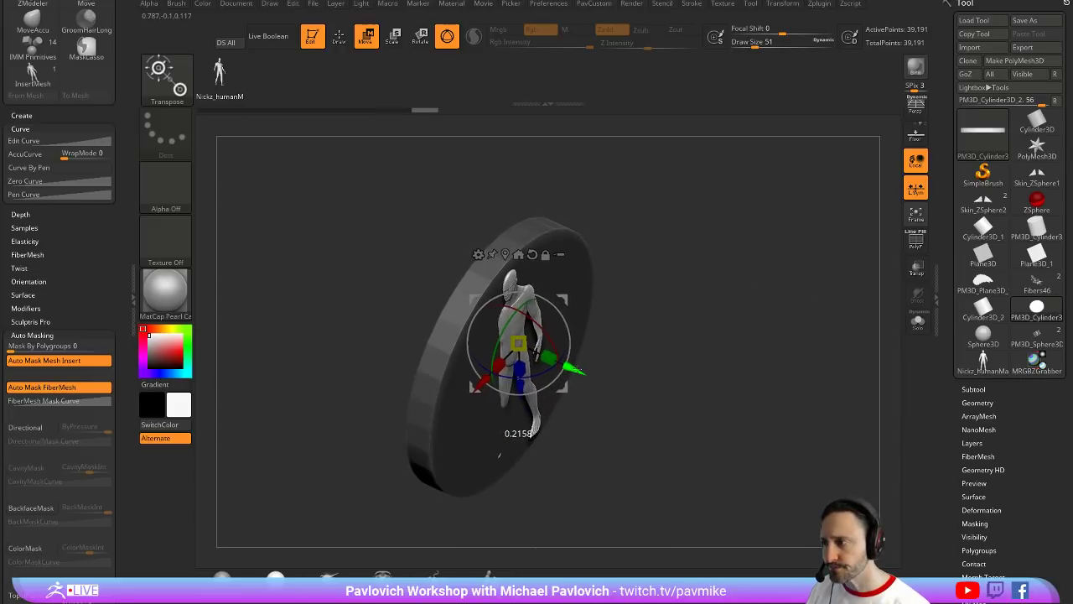
Examine the flattened figure on the disc from the front and at an angle
{"action": "key", "text": "q"}
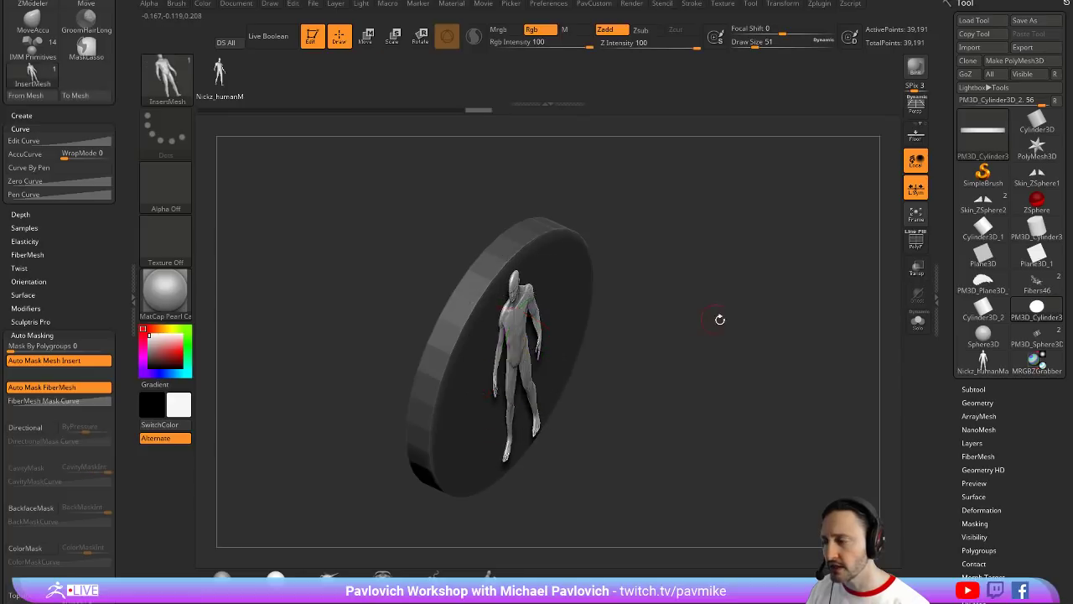
{"action": "left_click_drag", "start_coordinate": [718, 319], "coordinate": [724, 275], "text": "shift"}
{"action": "left_click_drag", "start_coordinate": [727, 220], "coordinate": [732, 205], "text": "alt"}
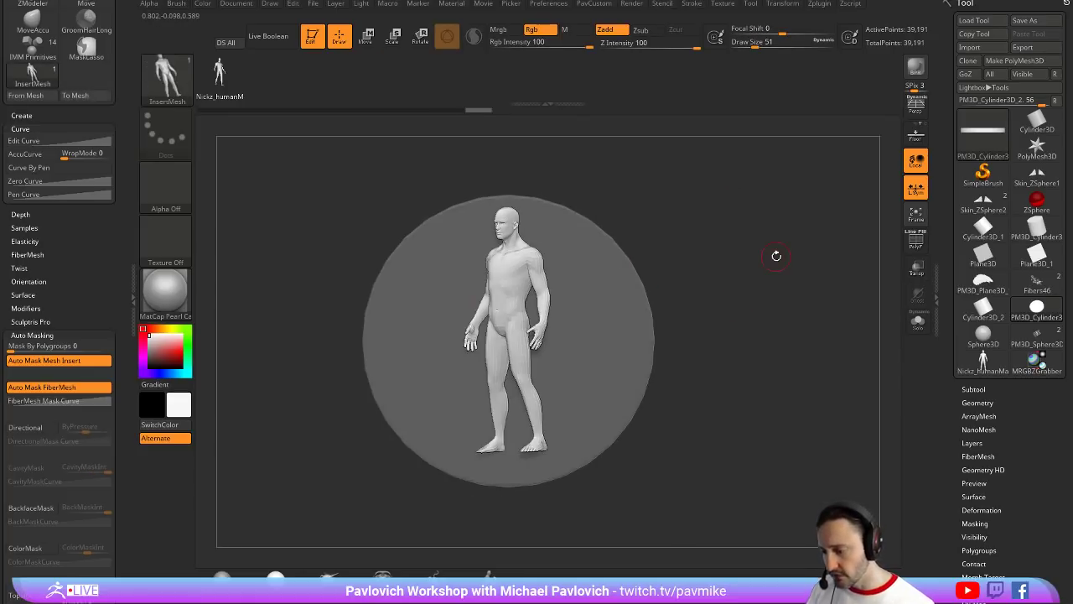
{"action": "left_click_drag", "start_coordinate": [747, 195], "coordinate": [526, 242]}
{"action": "left_click_drag", "start_coordinate": [621, 223], "coordinate": [774, 256]}
{"action": "key", "text": "w"}
{"action": "mouse_move", "coordinate": [580, 333]}
{"action": "left_mouse_down"}
{"action": "mouse_move", "coordinate": [569, 333]}
{"action": "mouse_move", "coordinate": [580, 332]}
{"action": "left_mouse_up"}
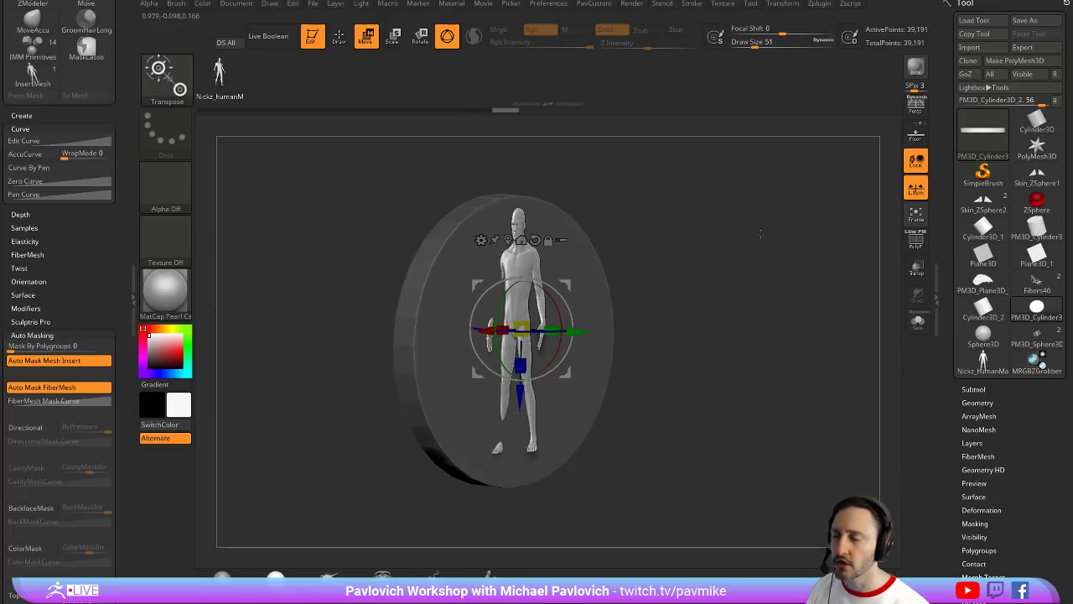
Switch to the male figure, turn on perspective, pose it at a three-quarter view and subdivide it
{"action": "left_click", "coordinate": [987, 366]}
{"action": "left_click_drag", "start_coordinate": [773, 315], "coordinate": [782, 282]}
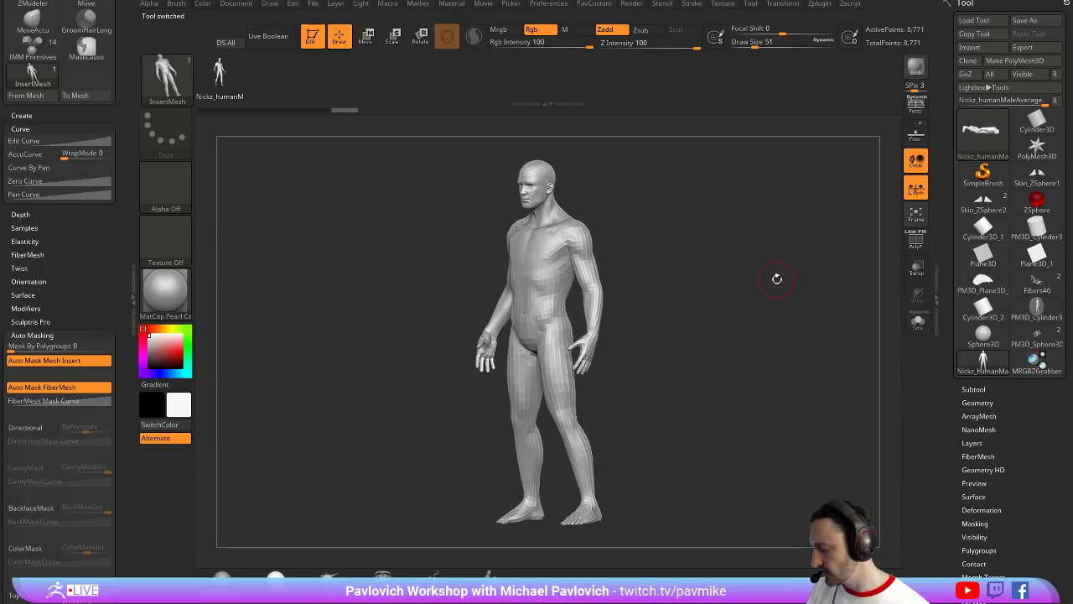
{"action": "left_click", "coordinate": [918, 112]}
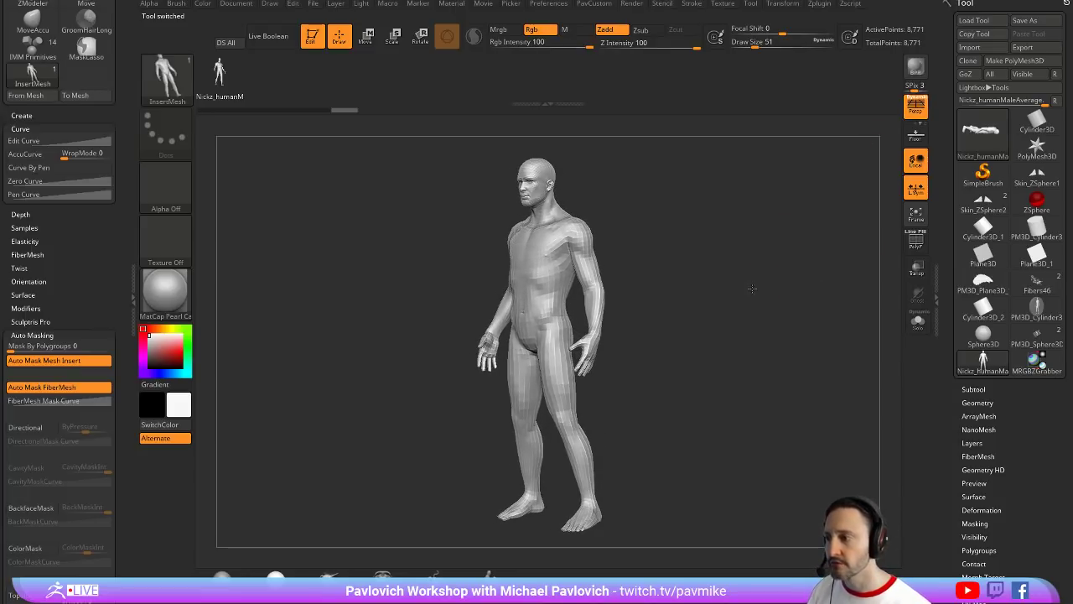
{"action": "left_click_drag", "start_coordinate": [752, 289], "coordinate": [759, 274]}
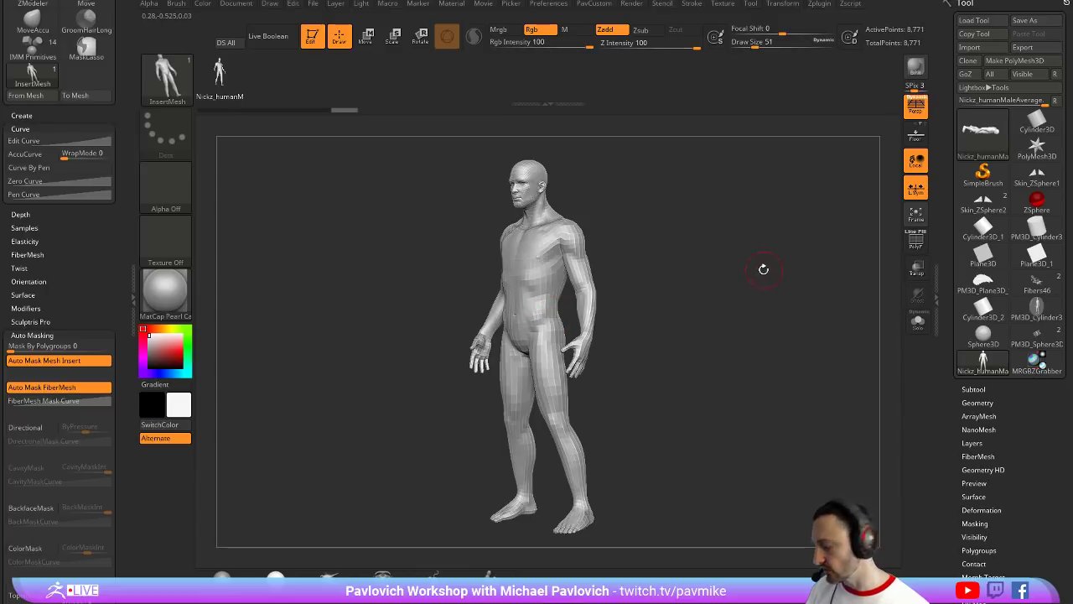
{"action": "key", "text": "d"}
{"action": "left_click", "coordinate": [473, 186]}
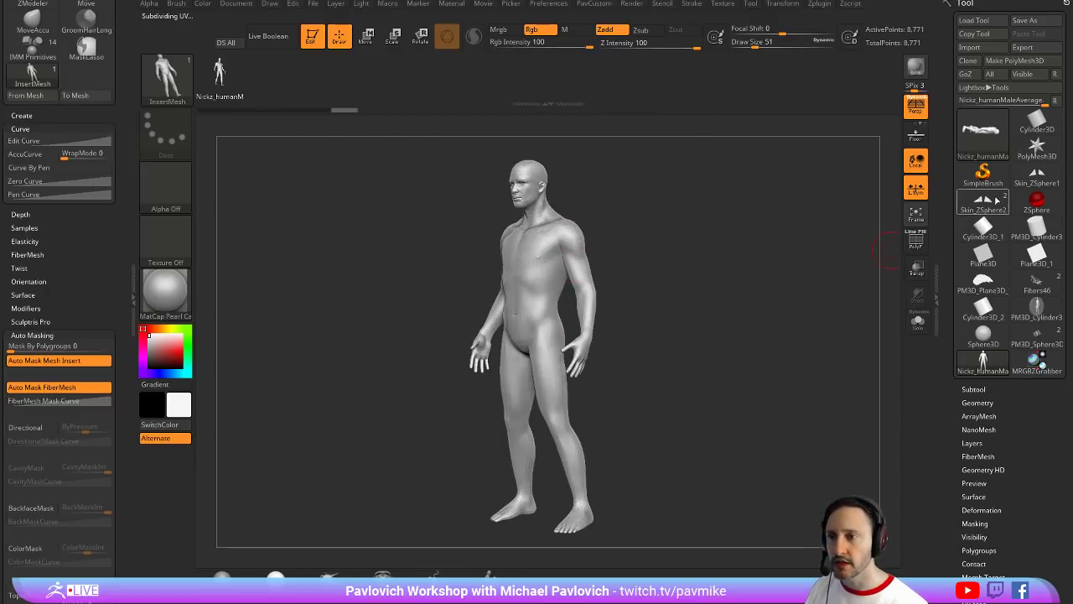
Leave Edit mode with the figure on the canvas and choose the MRGBZGrabber tool
{"action": "left_click", "coordinate": [315, 37]}
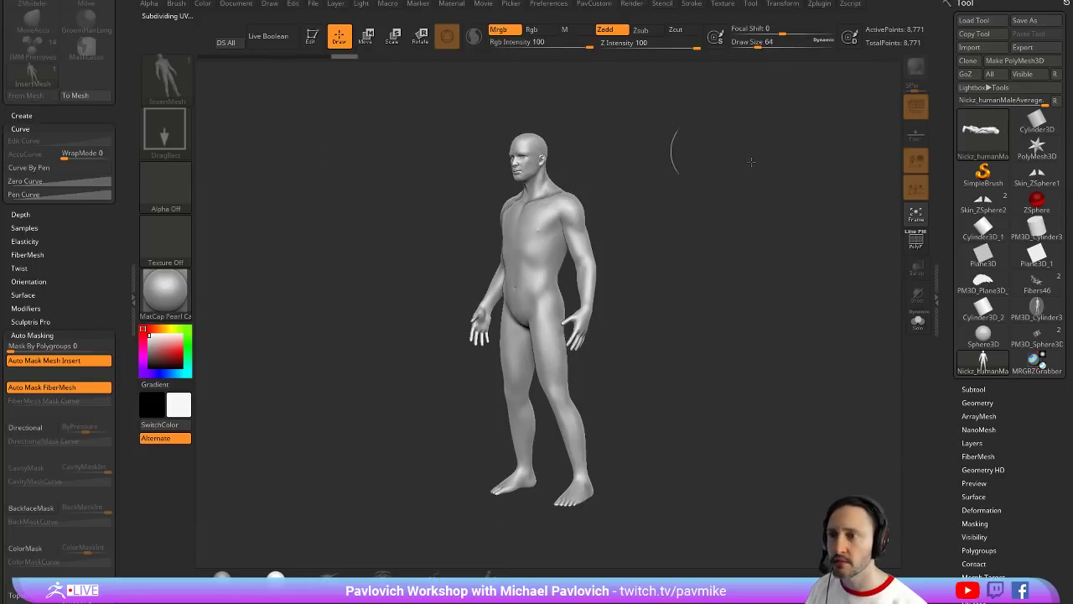
{"action": "left_click", "coordinate": [989, 174]}
{"action": "left_click", "coordinate": [991, 144]}
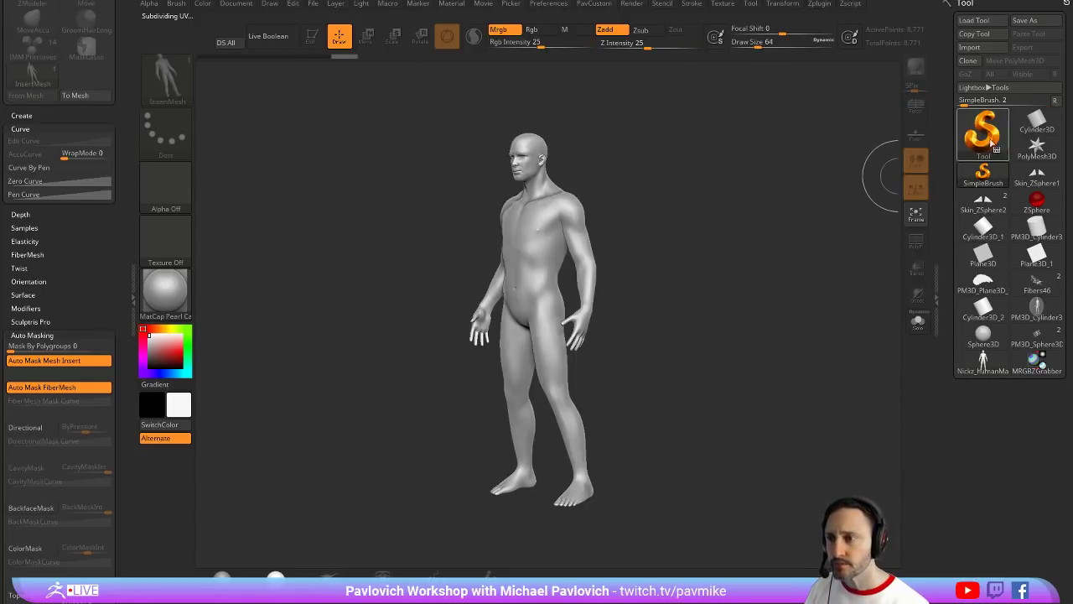
{"action": "left_click", "coordinate": [978, 149]}
{"action": "mouse_move", "coordinate": [651, 275]}
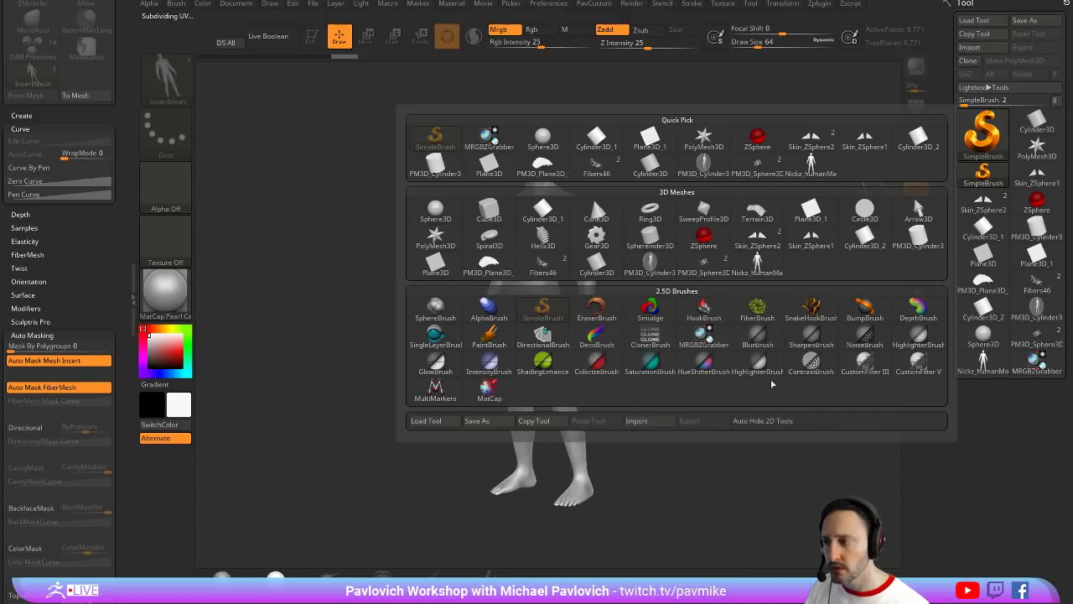
{"action": "left_click", "coordinate": [705, 337]}
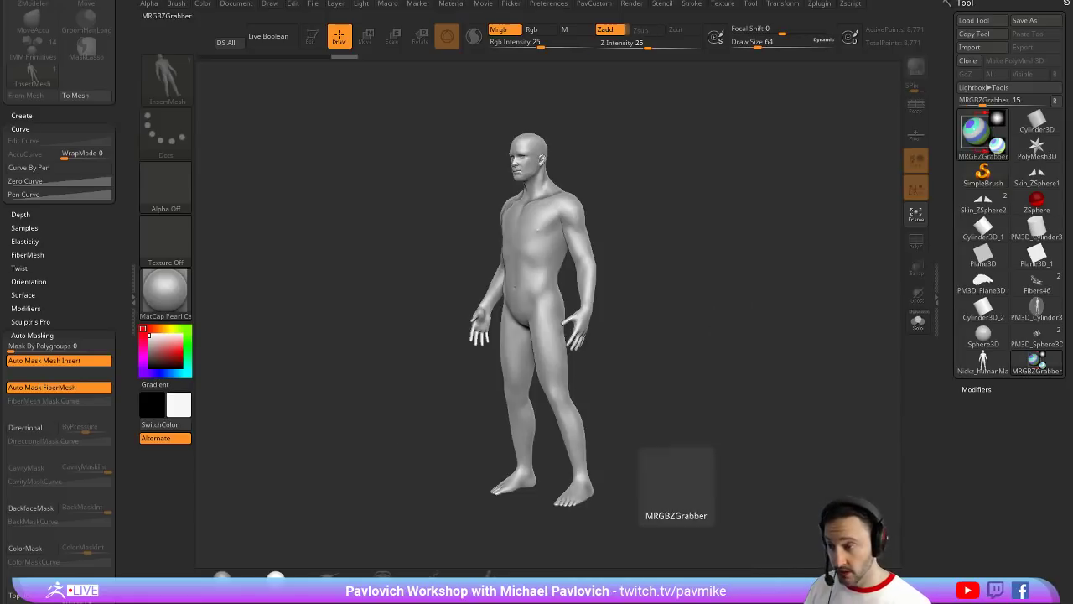
Grab the whole figure's depth as an alpha and turn the grabbed texture off
{"action": "left_click_drag", "start_coordinate": [498, 122], "coordinate": [711, 523]}
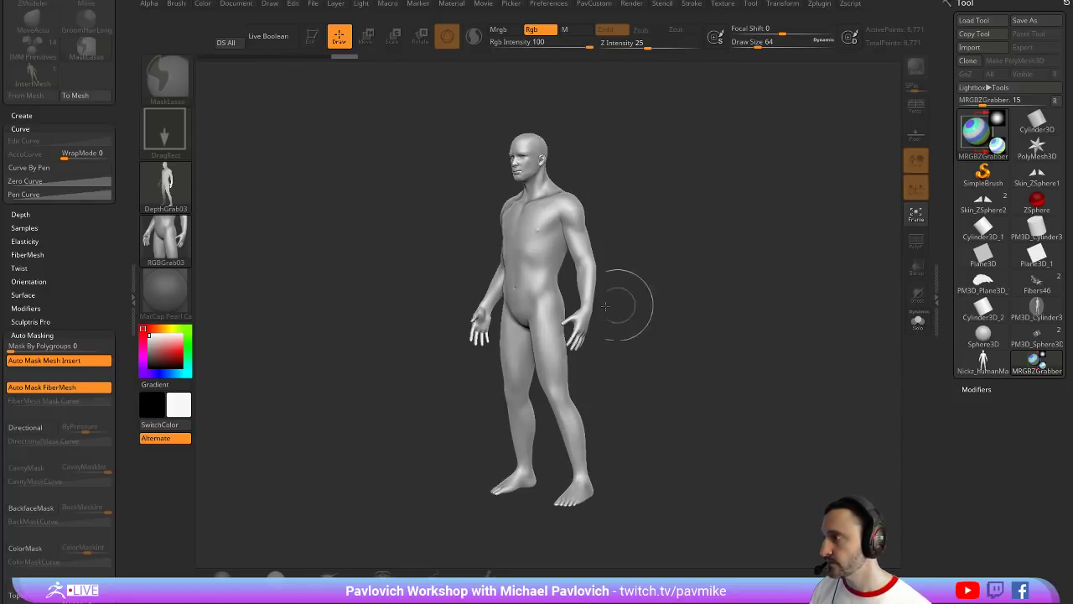
{"action": "left_click", "coordinate": [172, 241]}
{"action": "left_click", "coordinate": [226, 258]}
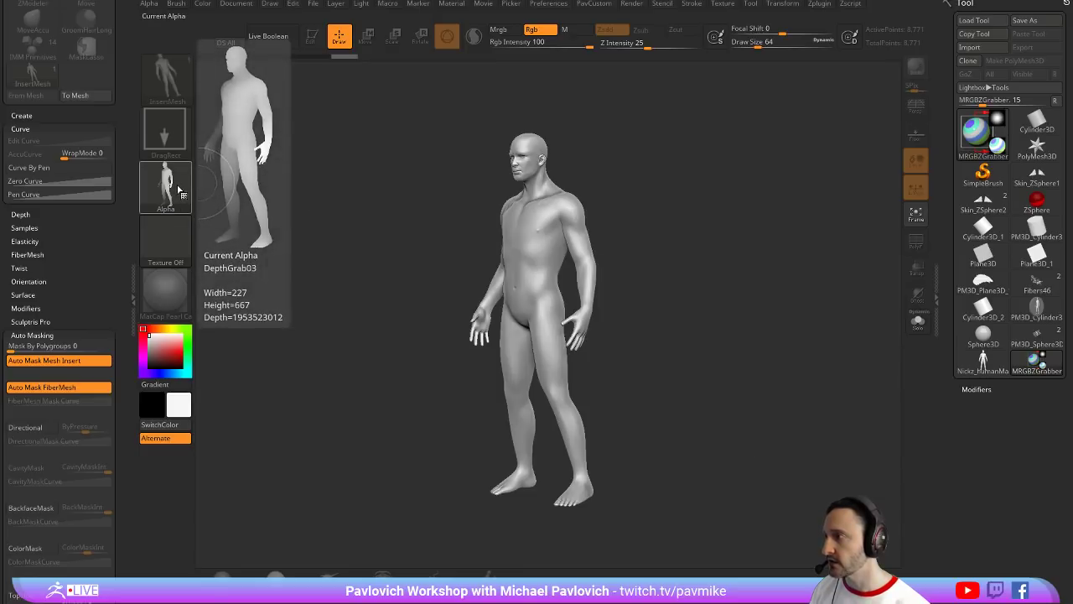
Clear the canvas, draw the disc on it and enter Edit mode
{"action": "key", "text": "ctrl+n"}
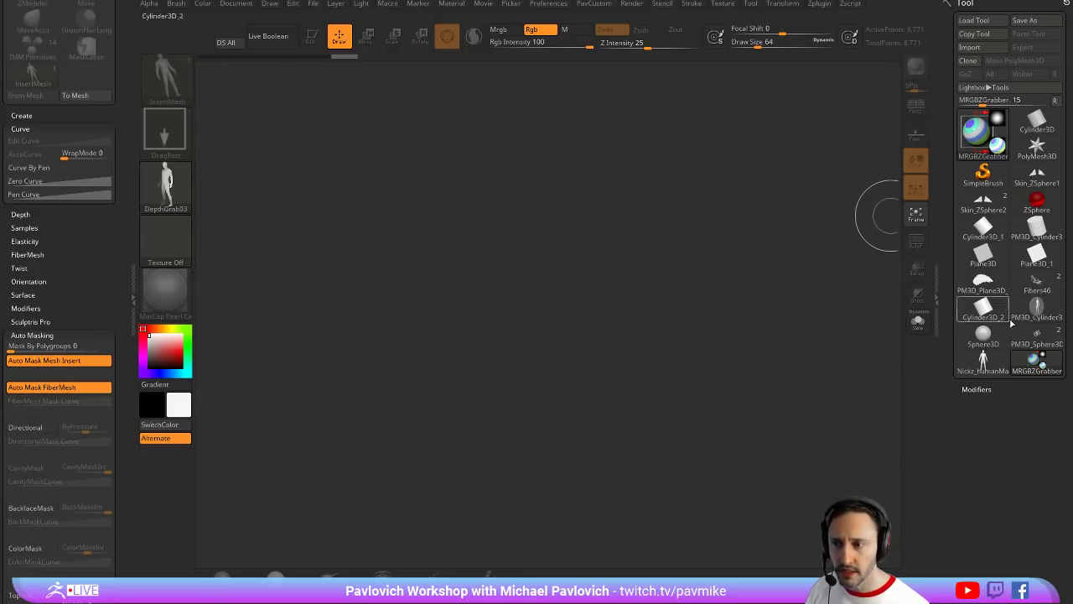
{"action": "left_click", "coordinate": [1037, 310]}
{"action": "left_click_drag", "start_coordinate": [515, 324], "coordinate": [595, 436]}
{"action": "left_click", "coordinate": [312, 38]}
Turn the disc face-on and undo the inserted figure to get back to the plain disc
{"action": "left_click_drag", "start_coordinate": [621, 233], "coordinate": [773, 342]}
{"action": "key", "text": "f"}
{"action": "key", "text": "2"}
{"action": "left_click", "coordinate": [762, 227]}
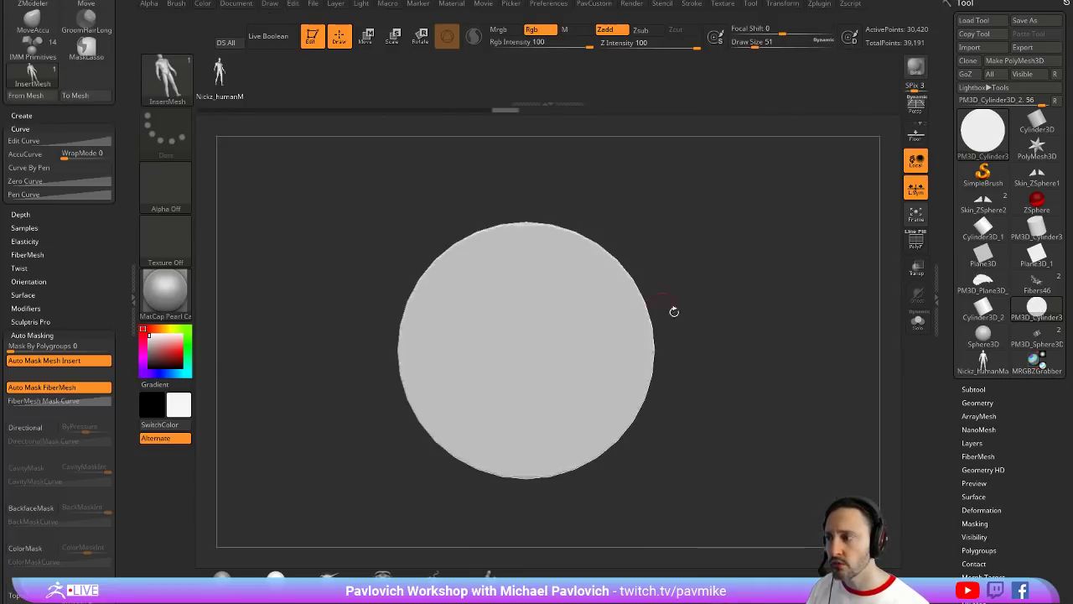
{"action": "key", "text": "2"}
{"action": "left_click", "coordinate": [719, 157]}
{"action": "left_click_drag", "start_coordinate": [742, 168], "coordinate": [793, 273]}
{"action": "scroll", "coordinate": [945, 428], "scroll_direction": "down", "scroll_amount": 5}
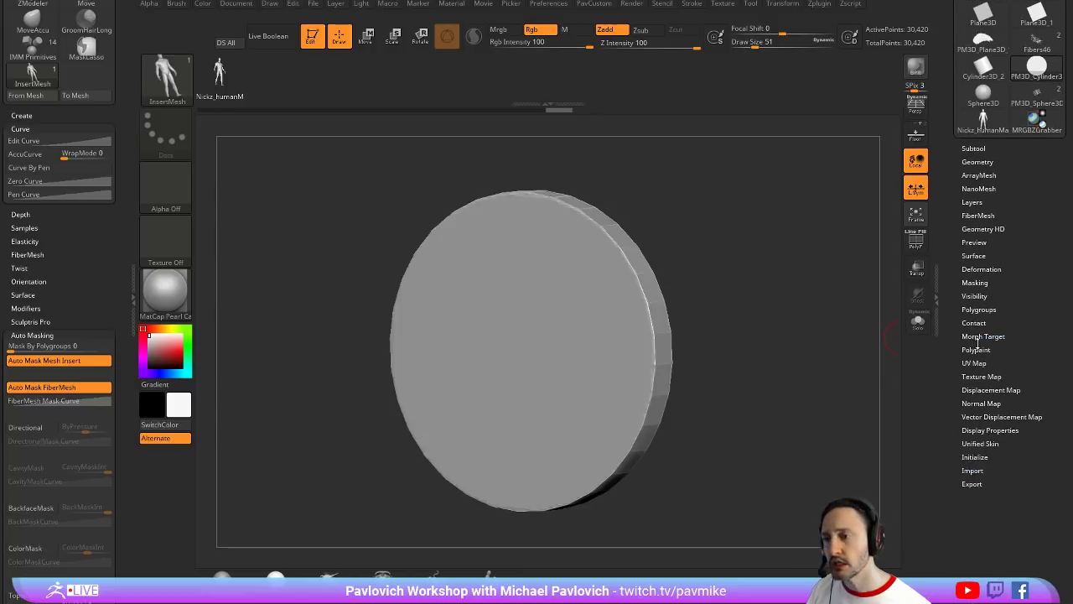
{"action": "key", "text": "shift"}
{"action": "left_click", "coordinate": [974, 296]}
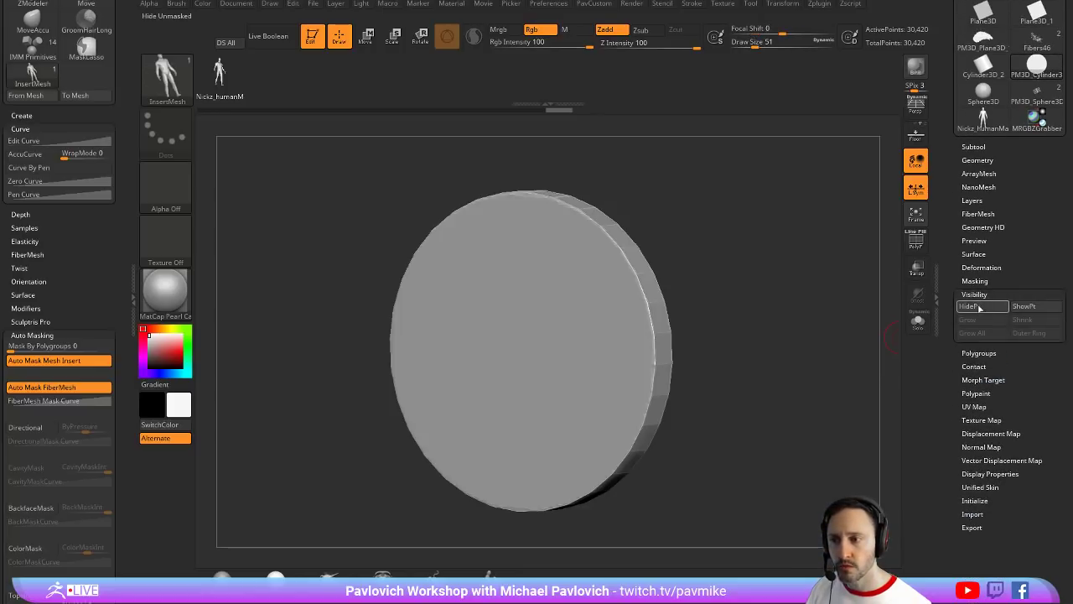
{"action": "scroll", "coordinate": [981, 295], "scroll_direction": "up", "scroll_amount": 5}
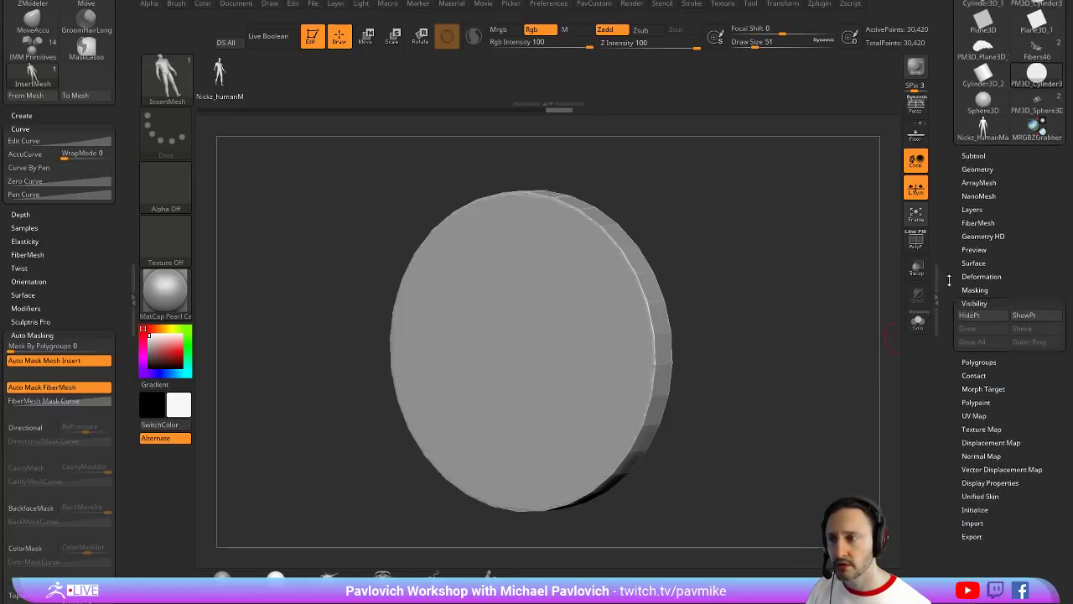
Face the disc to the view, check its polyframe and subdivide it once
{"action": "mouse_move", "coordinate": [788, 252]}
{"action": "left_mouse_down", "text": "shift"}
{"action": "mouse_move", "coordinate": [789, 275]}
{"action": "mouse_move", "coordinate": [828, 273]}
{"action": "mouse_move", "coordinate": [775, 277]}
{"action": "left_mouse_up", "text": "shift"}
{"action": "left_click", "coordinate": [920, 242]}
{"action": "key", "text": "ctrl+d"}
{"action": "left_click", "coordinate": [916, 241]}
{"action": "left_click_drag", "start_coordinate": [533, 332], "coordinate": [533, 359]}
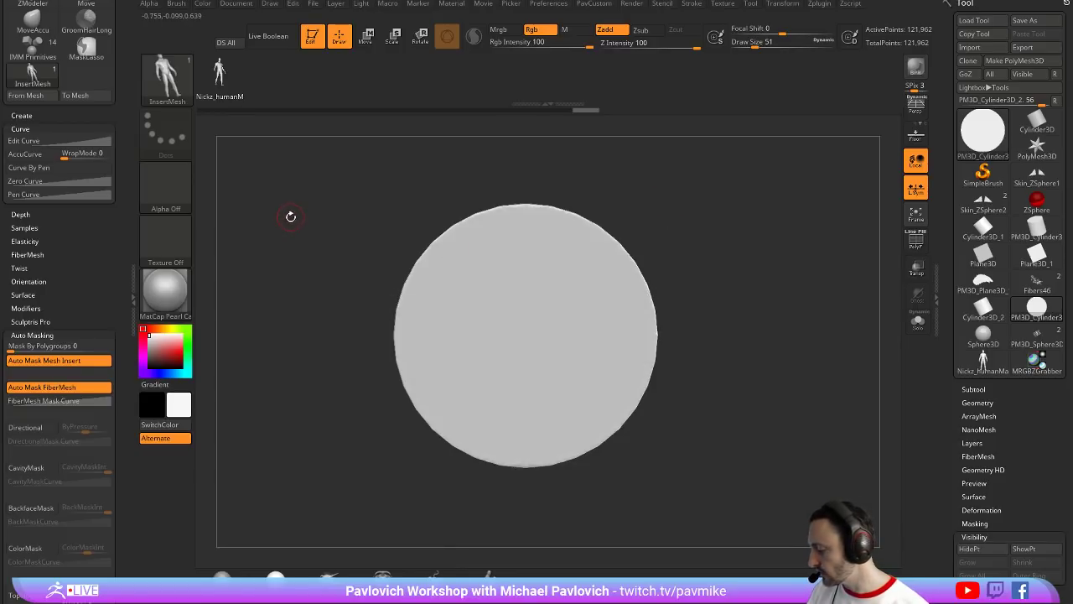
Switch to the Standard brush and make a clone of it
{"action": "key", "text": "b"}
{"action": "key", "text": "s"}
{"action": "key", "text": "t"}
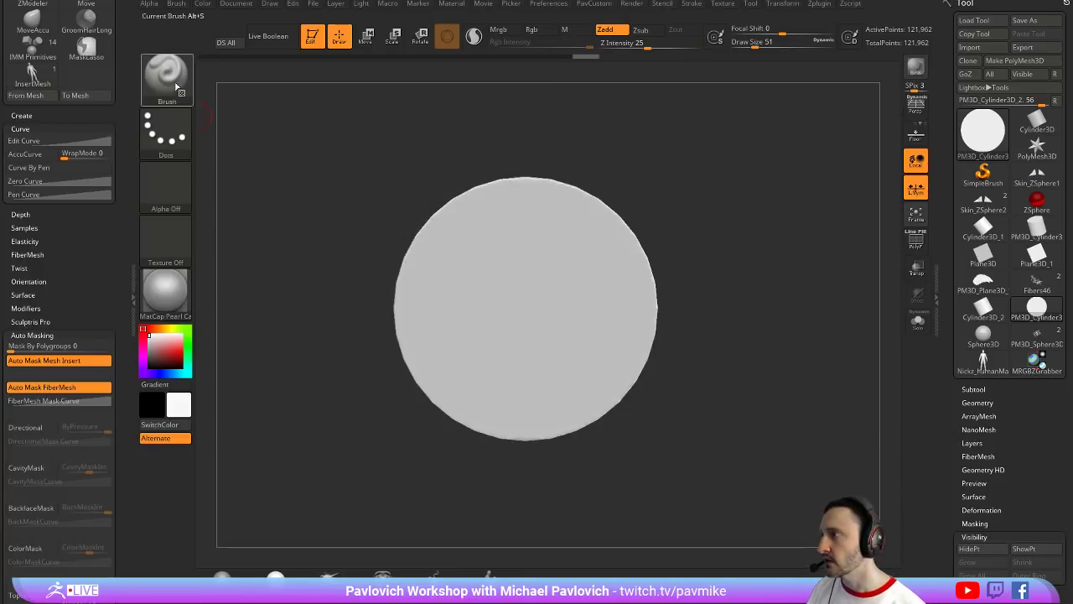
{"action": "left_click", "coordinate": [165, 78]}
{"action": "left_click", "coordinate": [288, 415]}
Give the cloned brush the DragRect stroke and the DepthGrab03 alpha, with a Z Intensity of 34
{"action": "left_click", "coordinate": [167, 138]}
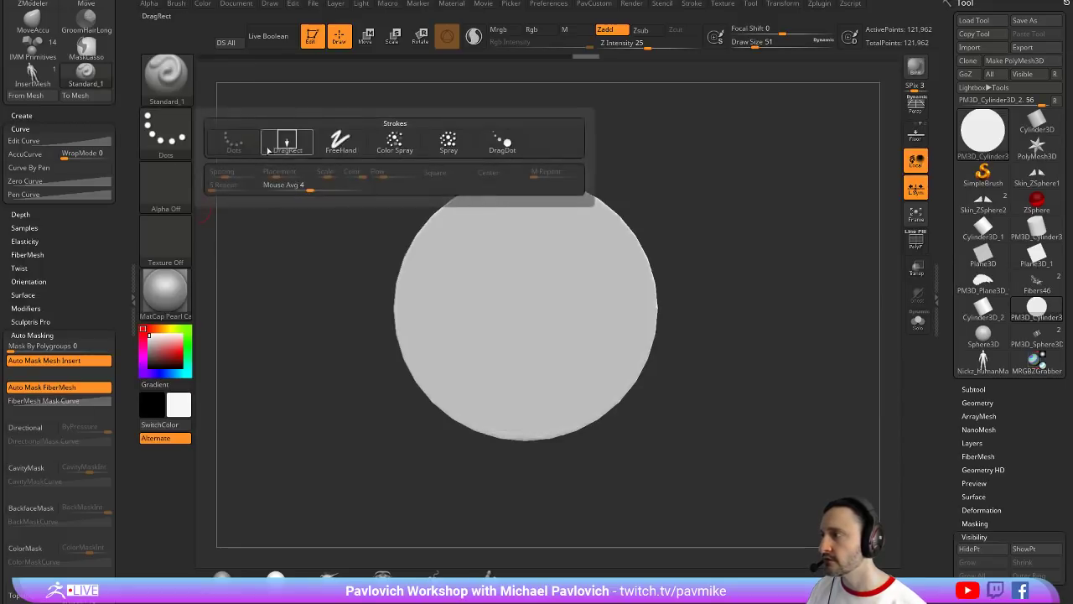
{"action": "left_click", "coordinate": [281, 146]}
{"action": "left_click", "coordinate": [176, 186]}
{"action": "left_click", "coordinate": [610, 195]}
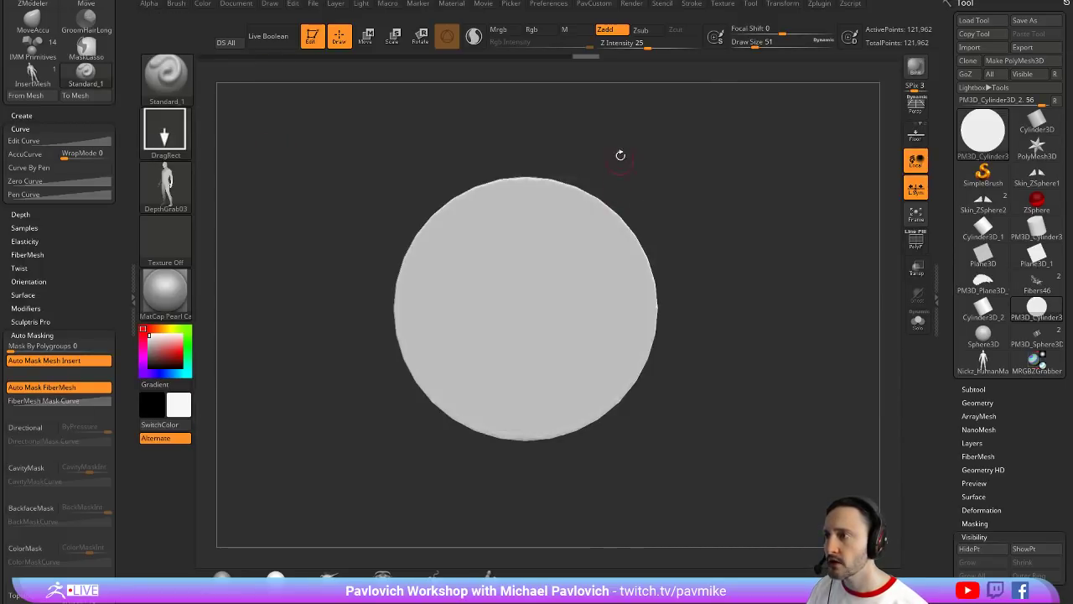
{"action": "left_click_drag", "start_coordinate": [637, 48], "coordinate": [666, 42]}
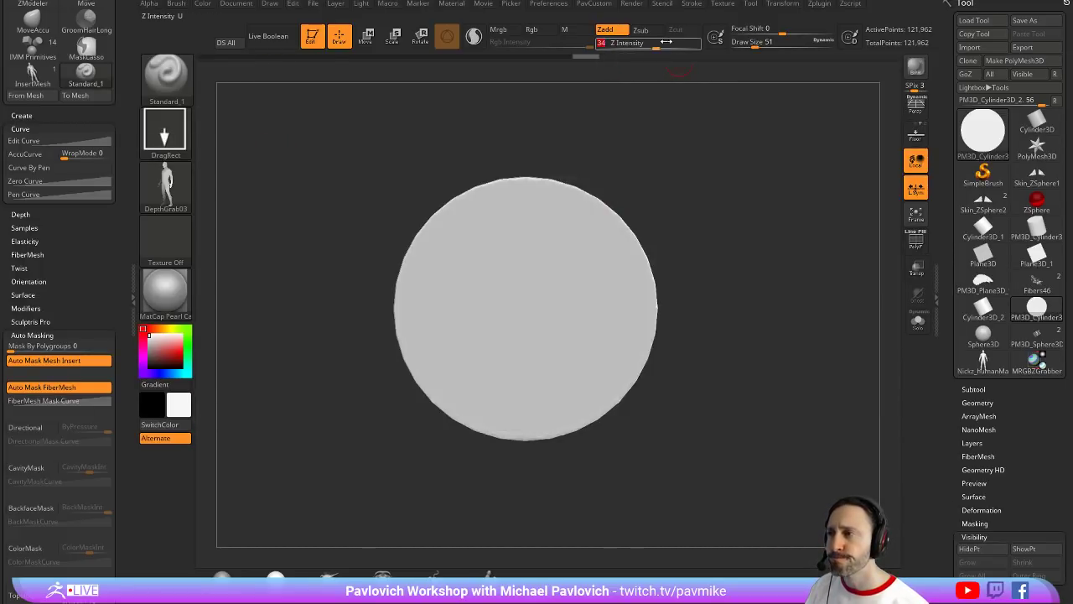
{"action": "key", "text": "3"}
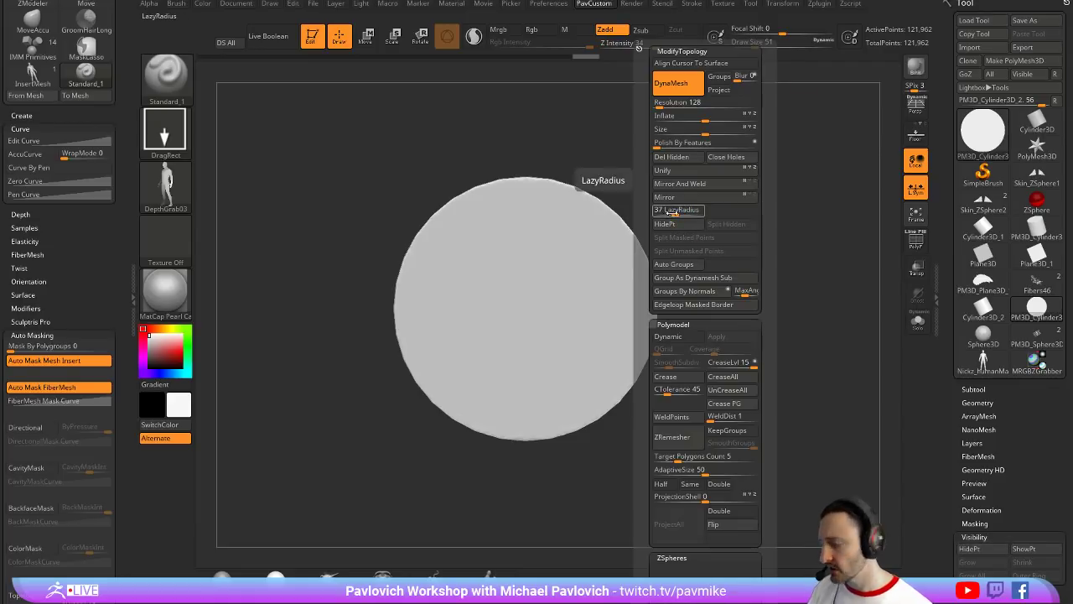
Undo a trial stamp, set the Focal Shift to -100 and stamp the figure alpha from the disc's centre
{"action": "left_click_drag", "start_coordinate": [520, 305], "coordinate": [525, 418]}
{"action": "key", "text": "ctrl+z"}
{"action": "left_click_drag", "start_coordinate": [780, 31], "coordinate": [731, 31]}
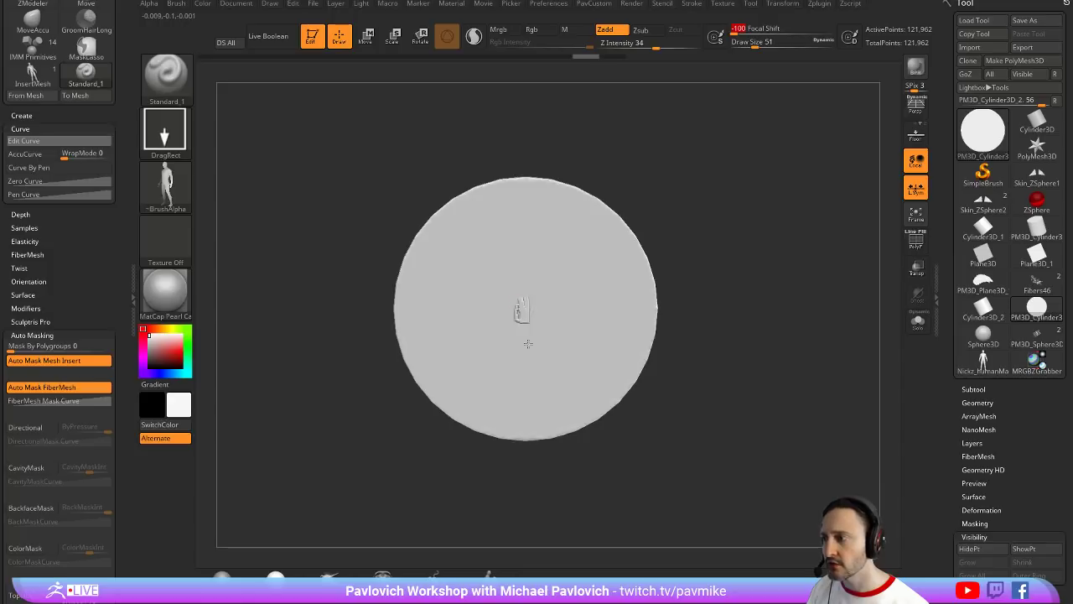
{"action": "left_click_drag", "start_coordinate": [522, 307], "coordinate": [525, 394]}
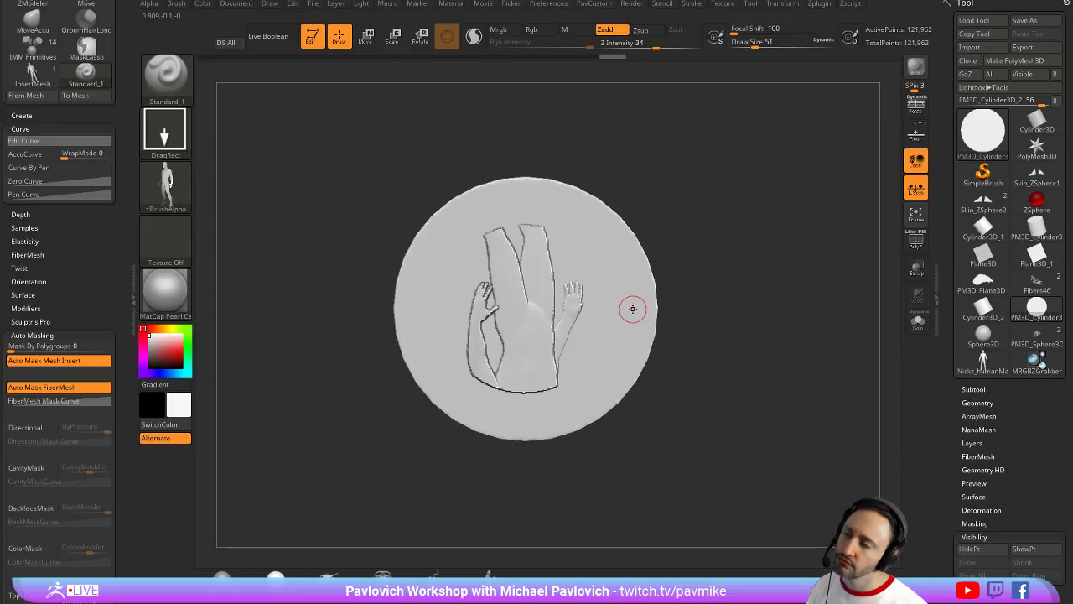
Leave Edit mode, clear the canvas and resize the document to 1024 by 1024 with Pro turned off
{"action": "key", "text": "t"}
{"action": "key", "text": "ctrl+n"}
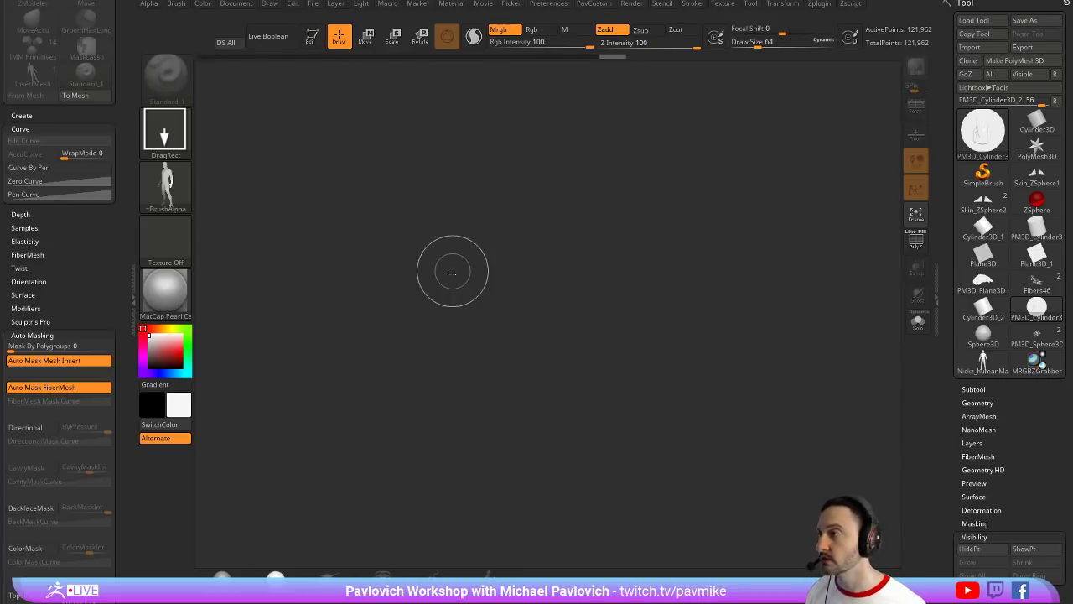
{"action": "left_click", "coordinate": [236, 4]}
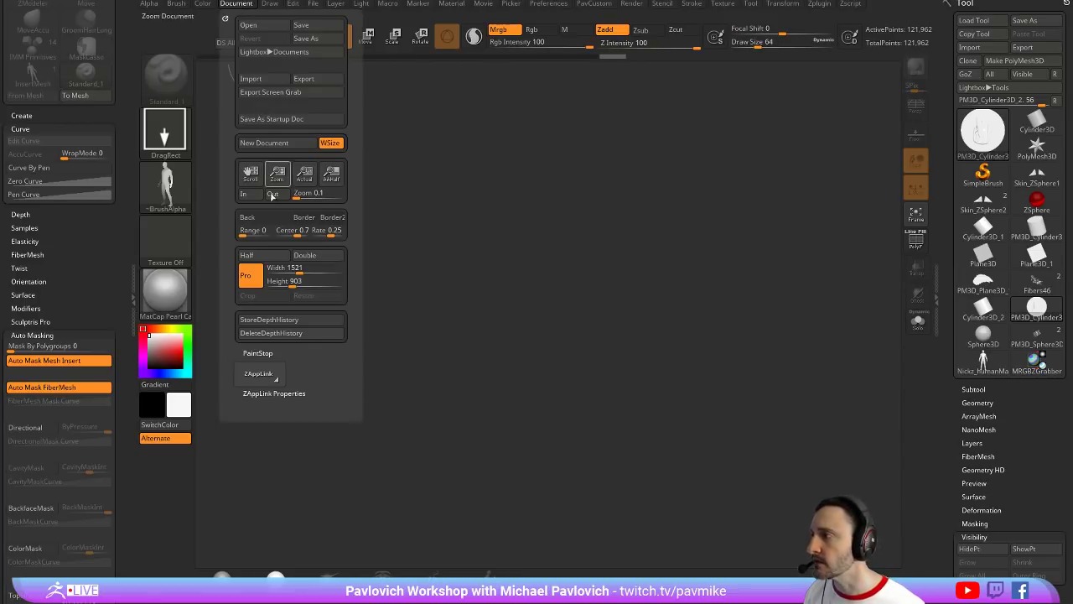
{"action": "left_click", "coordinate": [250, 275]}
{"action": "left_click", "coordinate": [277, 267]}
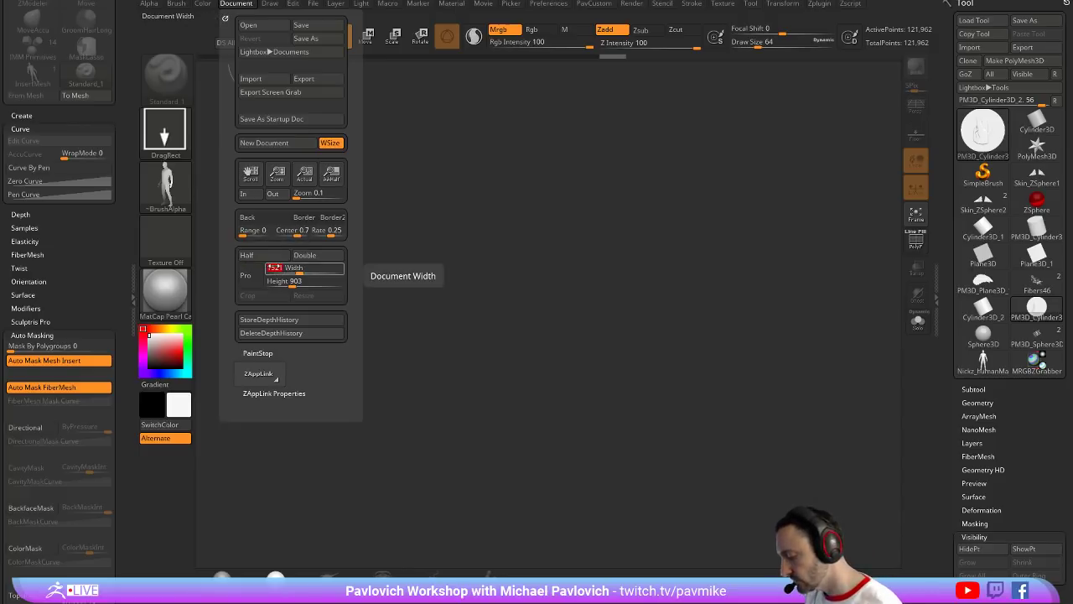
{"action": "type", "text": "1024"}
{"action": "key", "text": "Tab"}
{"action": "type", "text": "102"}
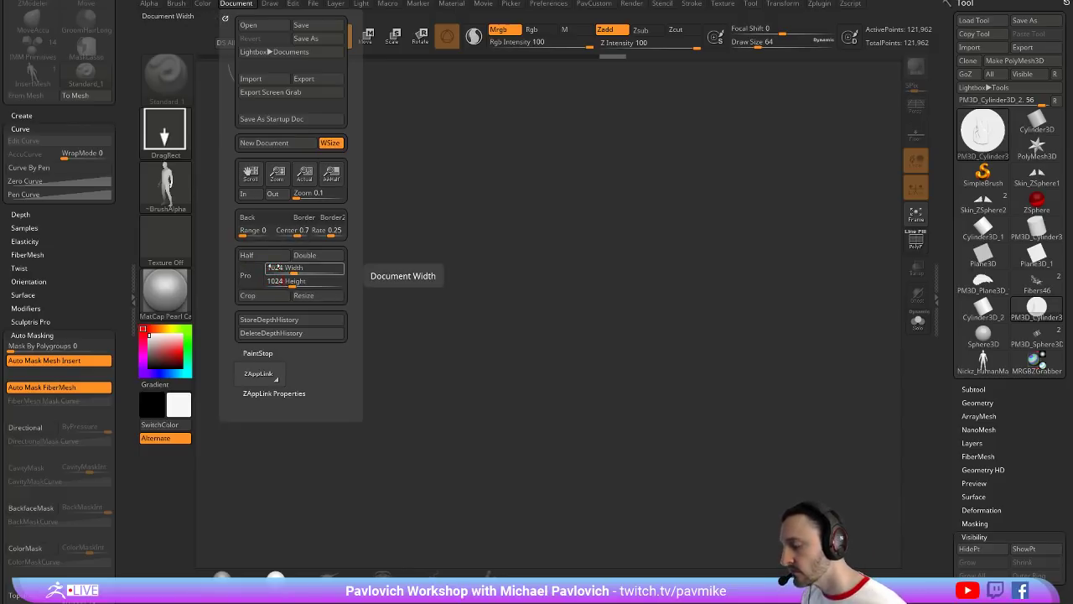
{"action": "left_click", "coordinate": [304, 295]}
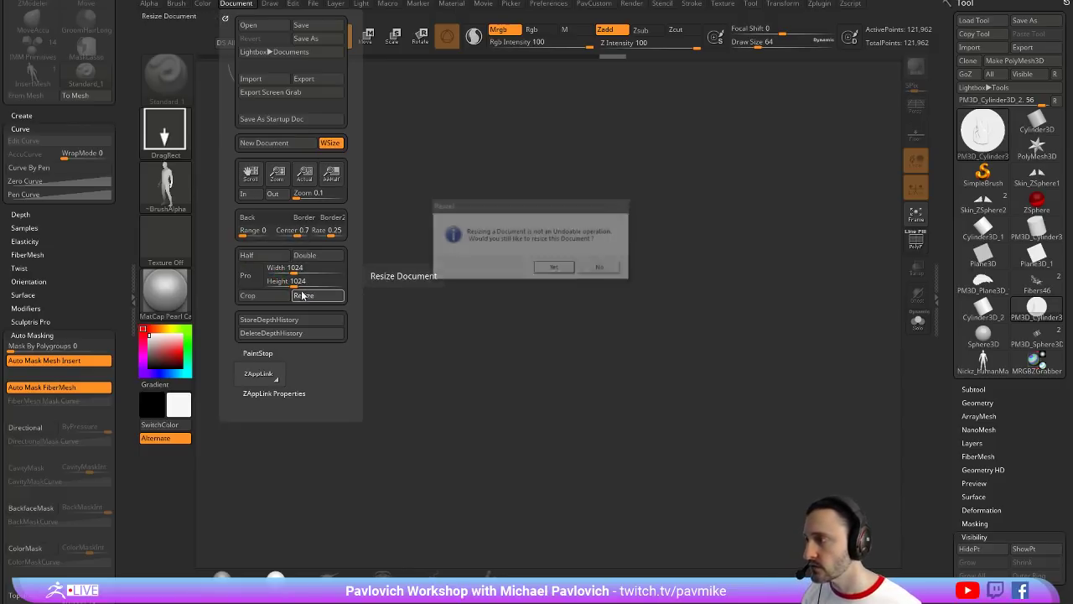
{"action": "left_click", "coordinate": [556, 266]}
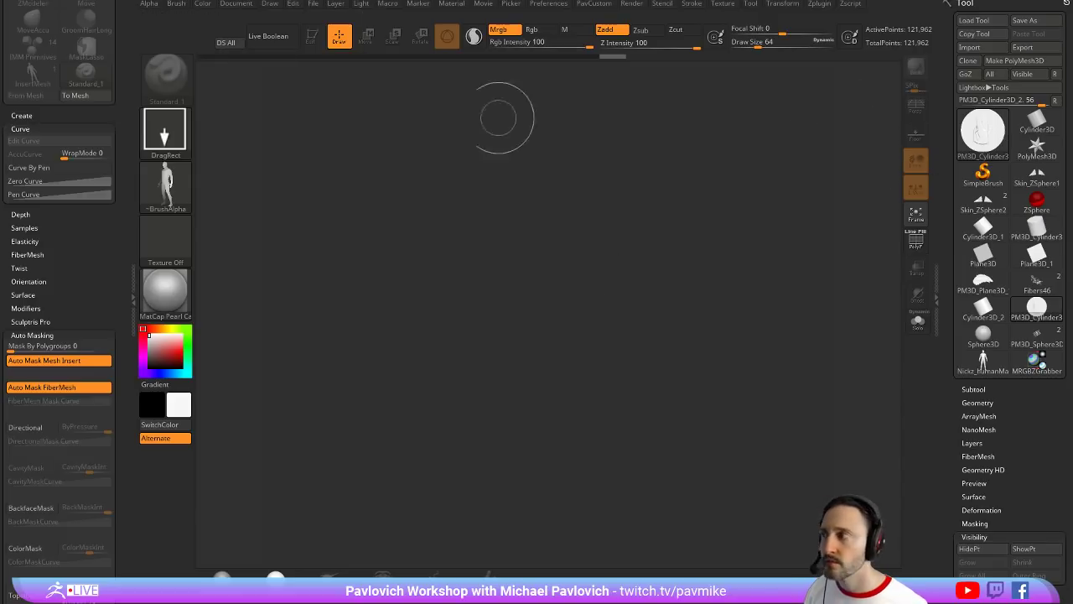
{"action": "left_click", "coordinate": [236, 4]}
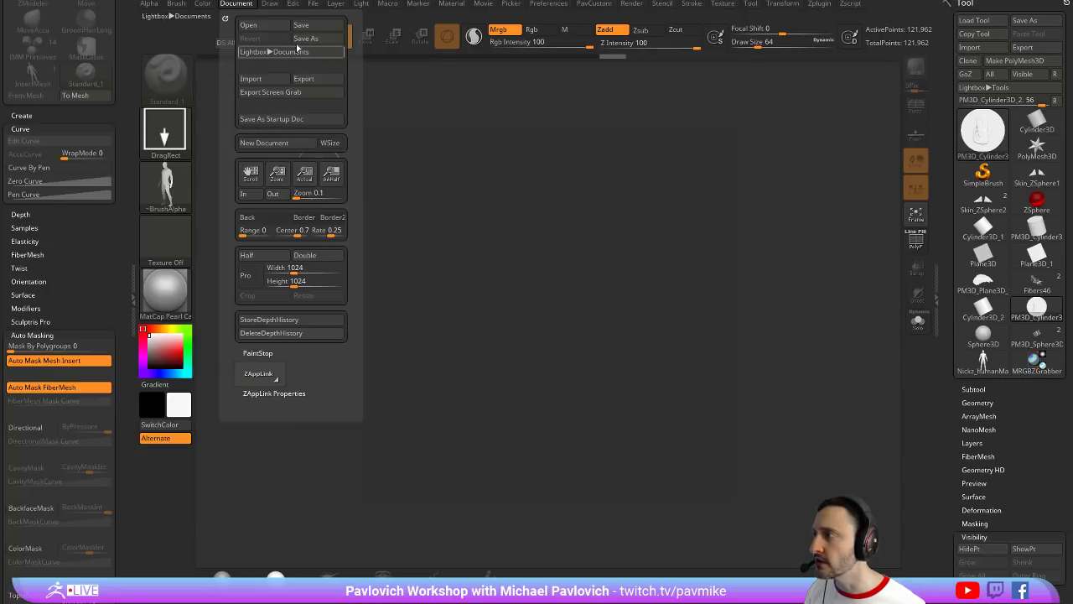
{"action": "left_click", "coordinate": [156, 7]}
{"action": "left_click", "coordinate": [151, 5]}
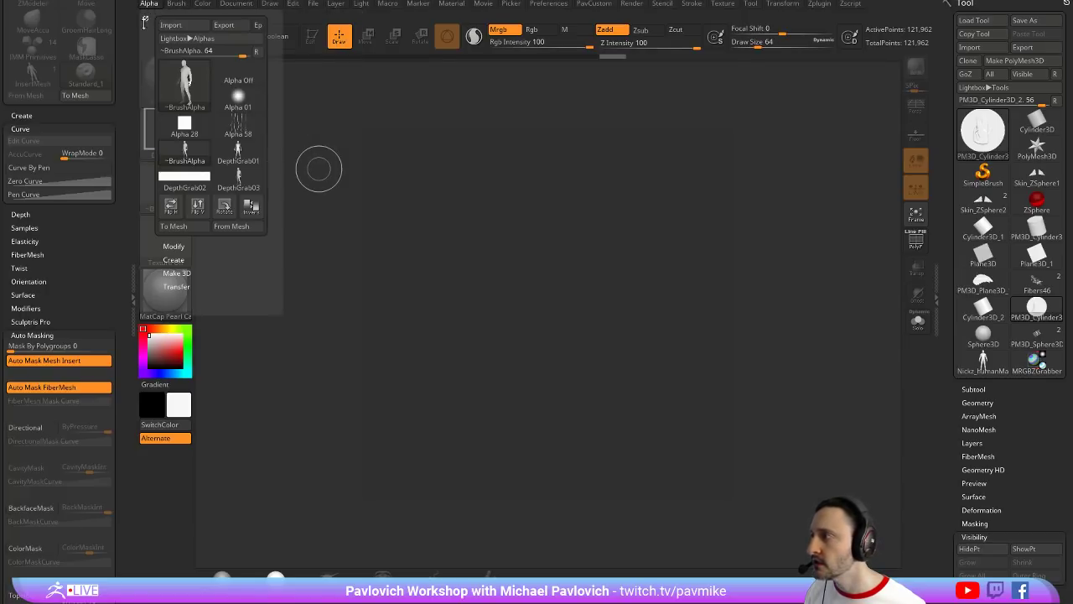
{"action": "left_click", "coordinate": [174, 246]}
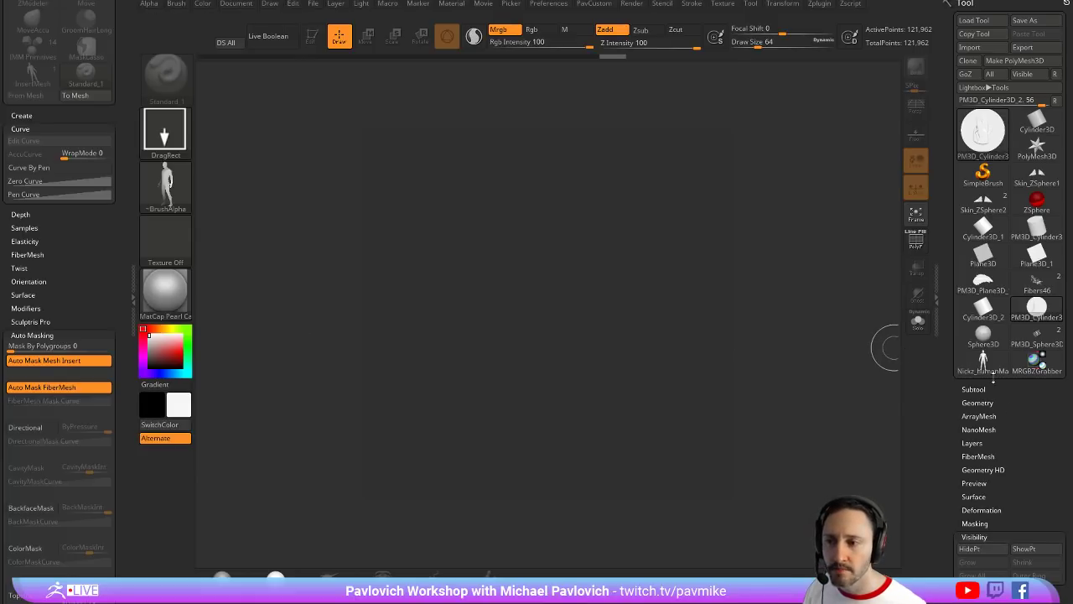
Draw the human male tool on the square canvas in Edit mode, frame it and turn it to a three-quarter view
{"action": "left_click", "coordinate": [994, 370]}
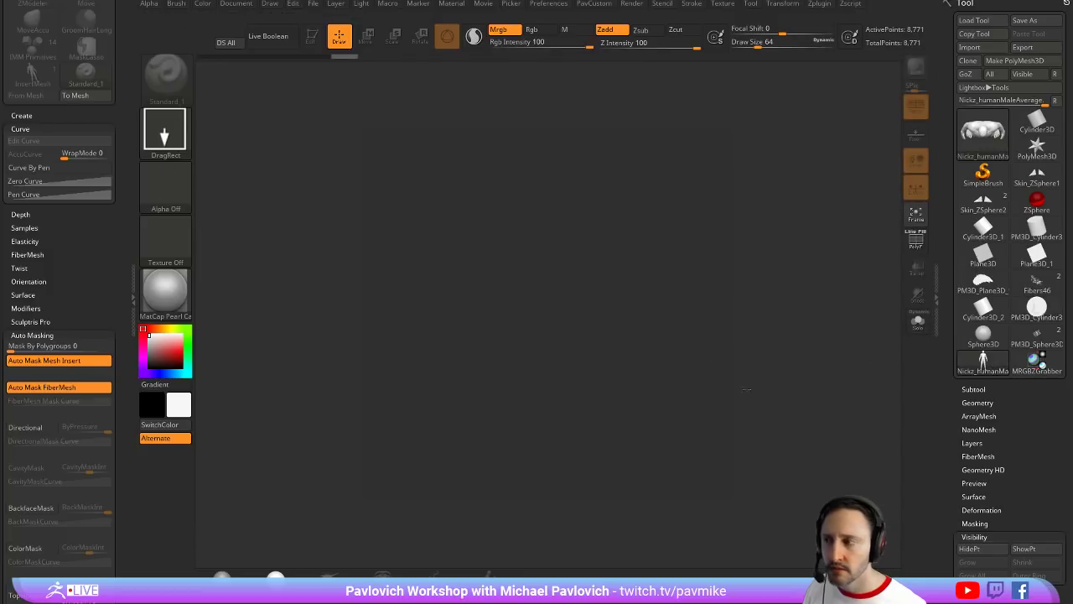
{"action": "left_click_drag", "start_coordinate": [550, 293], "coordinate": [570, 419]}
{"action": "left_click", "coordinate": [312, 39]}
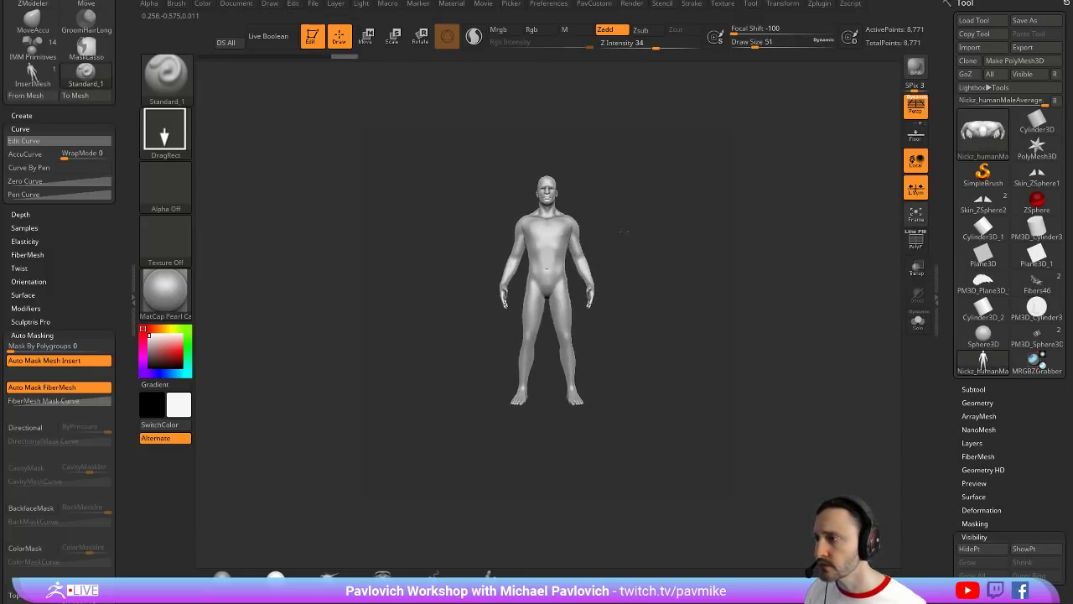
{"action": "key", "text": "f"}
{"action": "mouse_move", "coordinate": [685, 240]}
{"action": "left_mouse_down"}
{"action": "mouse_move", "coordinate": [678, 235]}
{"action": "mouse_move", "coordinate": [689, 237]}
{"action": "left_mouse_up"}
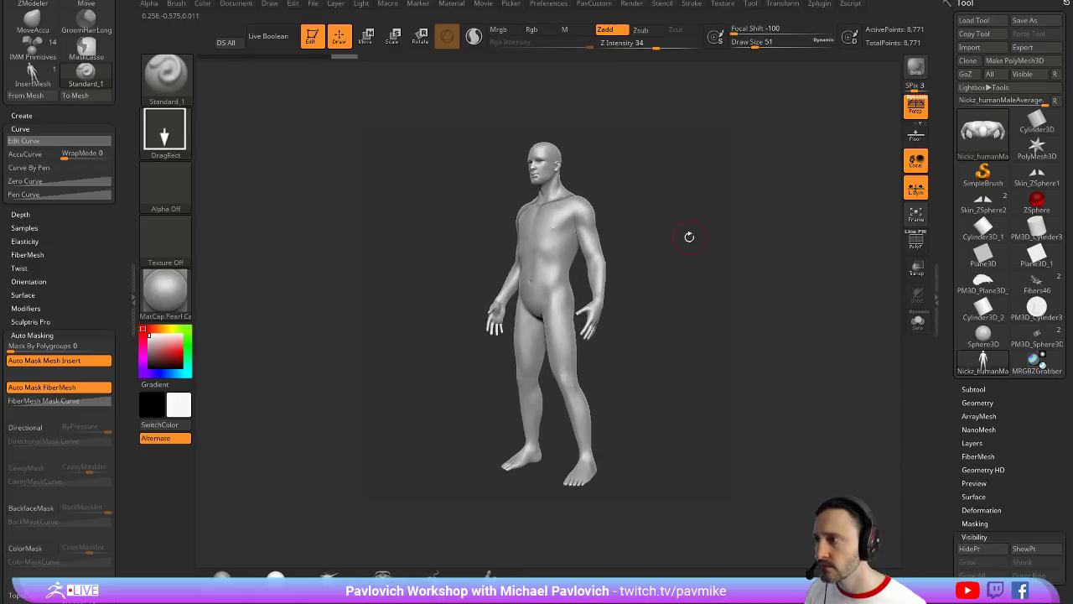
Capture the three-quarter view of the figure as a new alpha with GrabDoc
{"action": "left_click", "coordinate": [235, 5]}
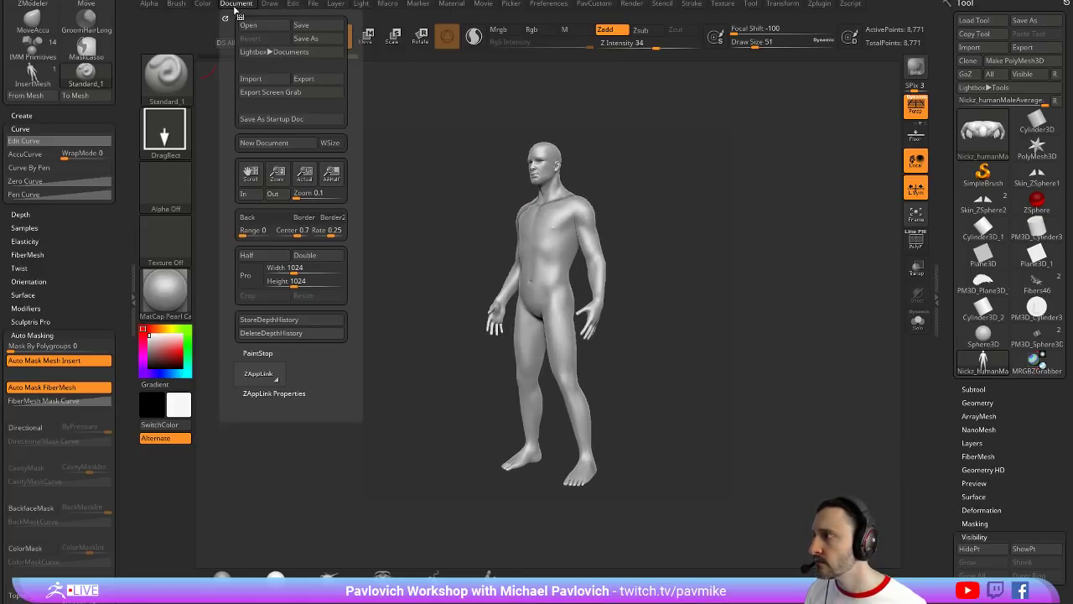
{"action": "mouse_move", "coordinate": [156, 5]}
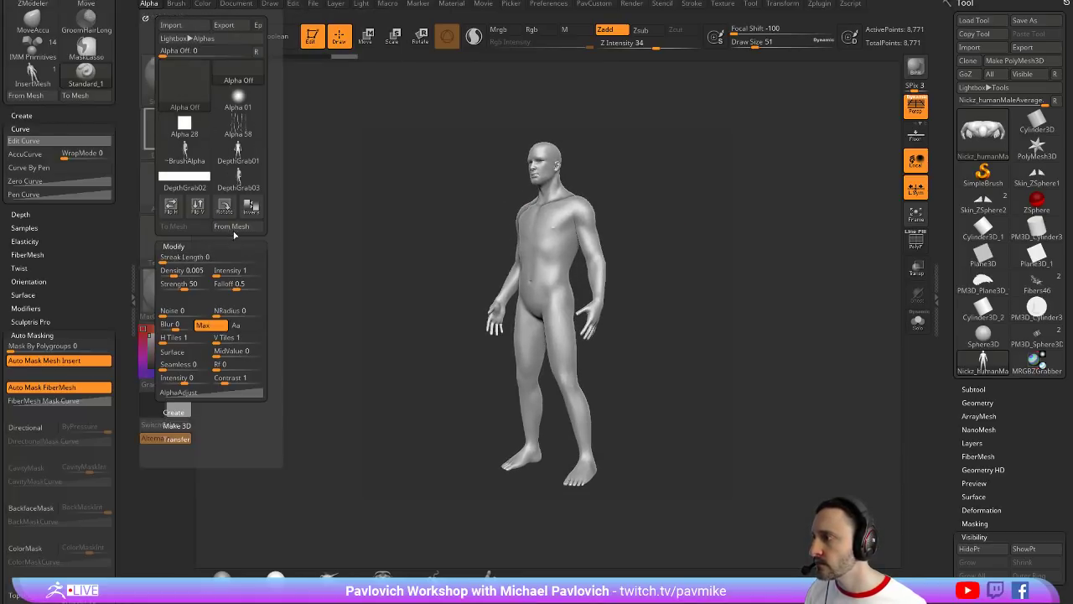
{"action": "mouse_move", "coordinate": [243, 117]}
{"action": "left_click", "coordinate": [175, 413]}
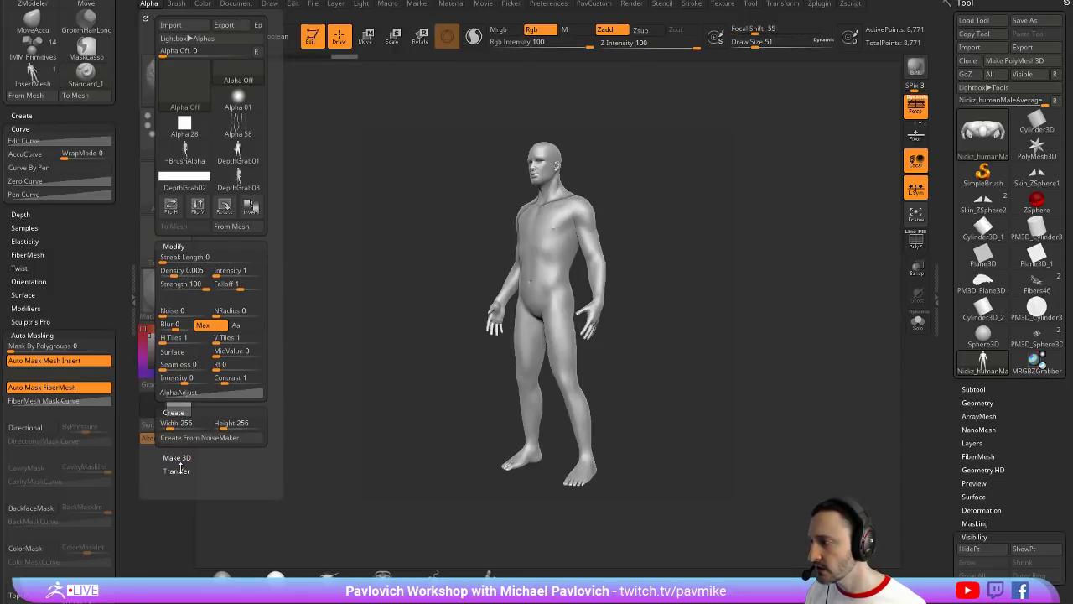
{"action": "left_click", "coordinate": [176, 470]}
{"action": "left_click", "coordinate": [235, 502]}
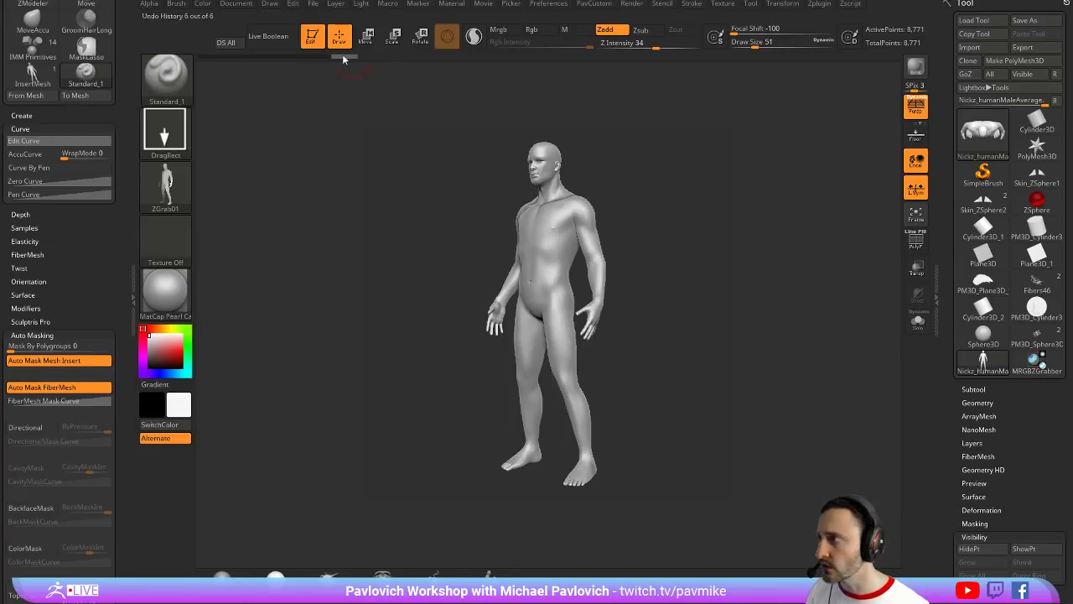
Clear the canvas, draw the disc in Edit mode facing the view and choose the ZGrab01 alpha
{"action": "key", "text": "ctrl+n"}
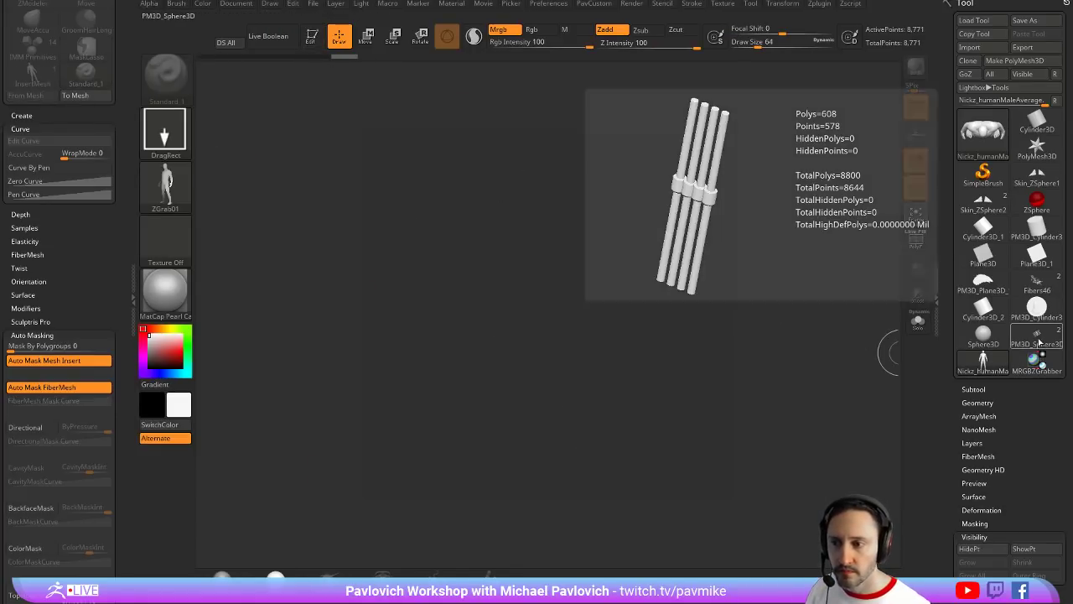
{"action": "left_click", "coordinate": [1036, 311]}
{"action": "left_click_drag", "start_coordinate": [539, 344], "coordinate": [594, 419]}
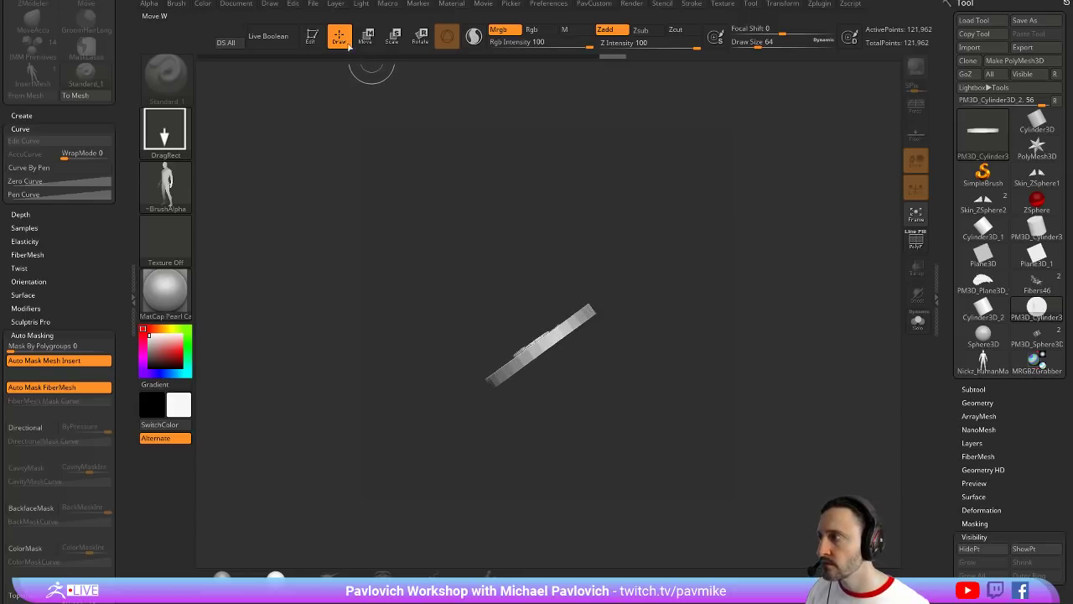
{"action": "key", "text": "t"}
{"action": "left_click_drag", "start_coordinate": [570, 239], "coordinate": [699, 329]}
{"action": "left_click", "coordinate": [168, 180]}
{"action": "left_click", "coordinate": [675, 198]}
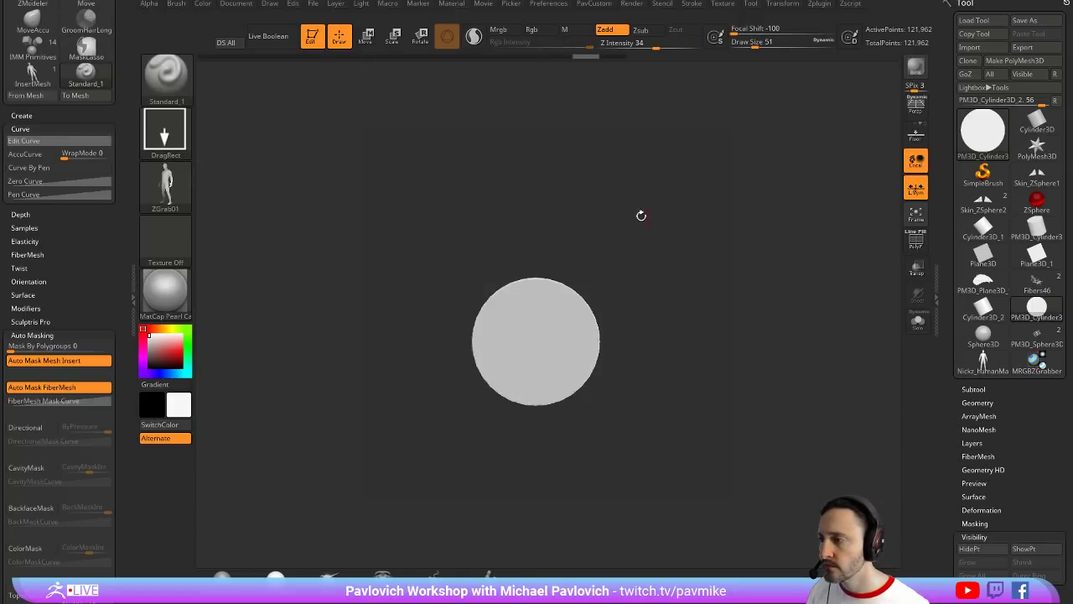
Try stamping the figure alpha on the disc, first inverted and then upright, undoing each stamp
{"action": "right_click_drag", "start_coordinate": [641, 215], "coordinate": [520, 315], "text": "ctrl"}
{"action": "left_click_drag", "start_coordinate": [522, 315], "coordinate": [527, 424]}
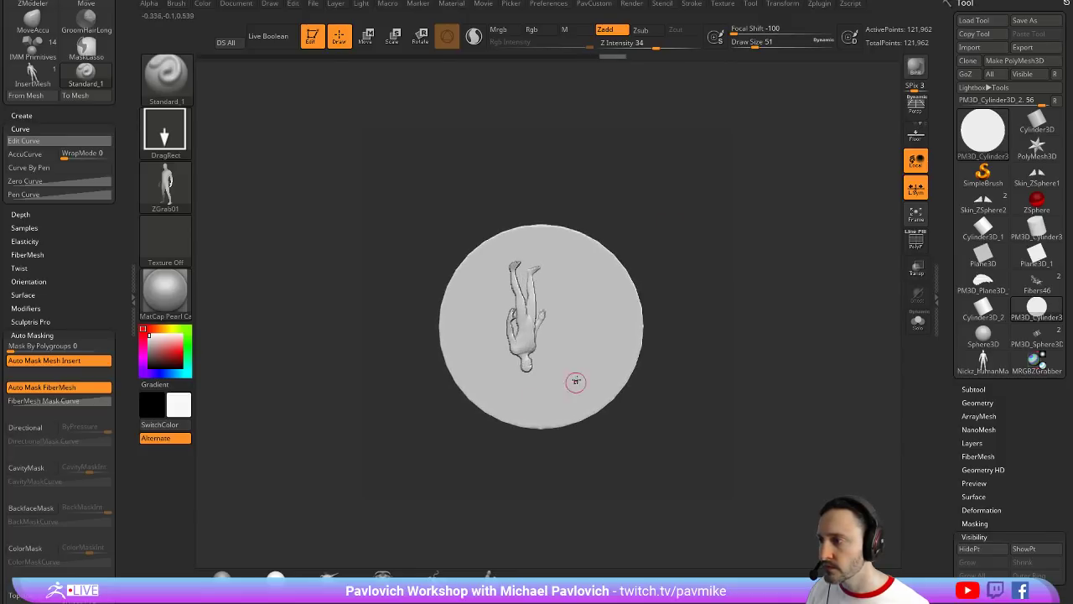
{"action": "key", "text": "ctrl+z"}
{"action": "left_click_drag", "start_coordinate": [539, 338], "coordinate": [548, 218]}
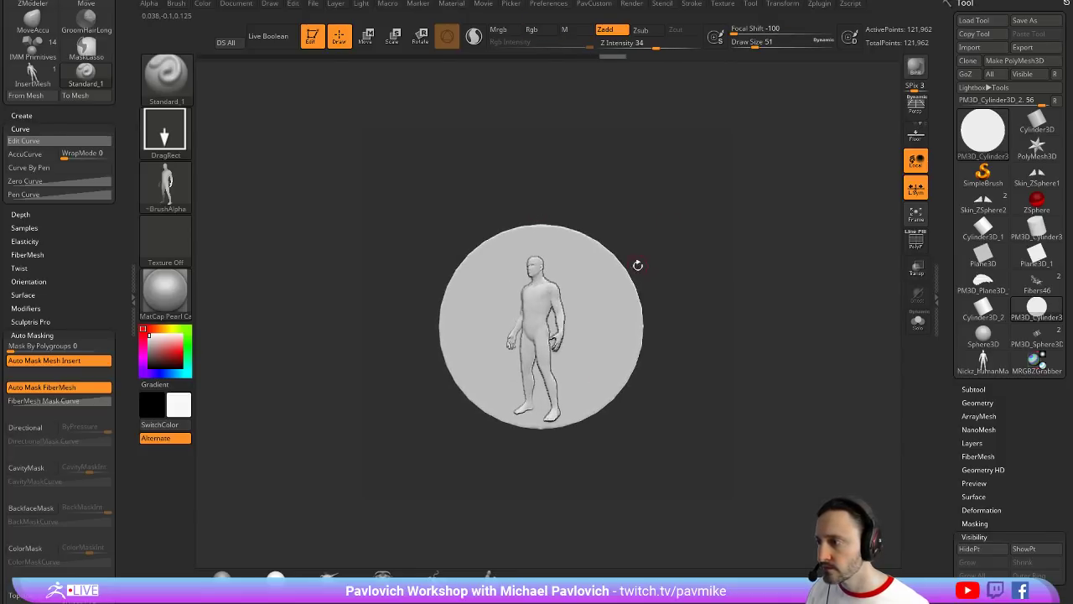
{"action": "key", "text": "ctrl+z"}
{"action": "key", "text": "ctrl+z"}
Subdivide the disc once and switch to the TransposeSmart brush
{"action": "key", "text": "ctrl+d"}
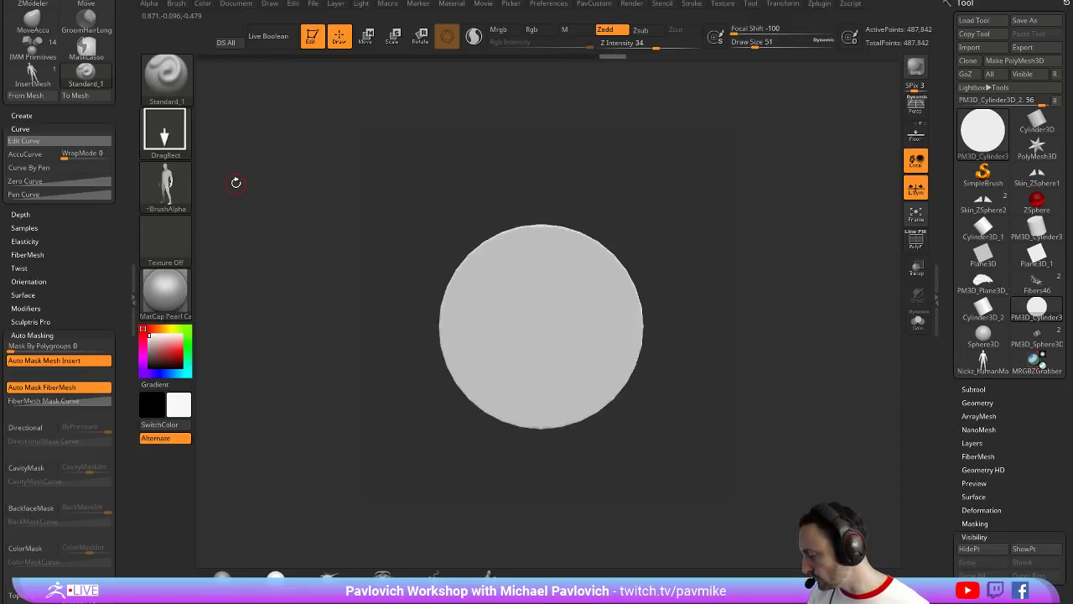
{"action": "key", "text": "b"}
{"action": "key", "text": "t"}
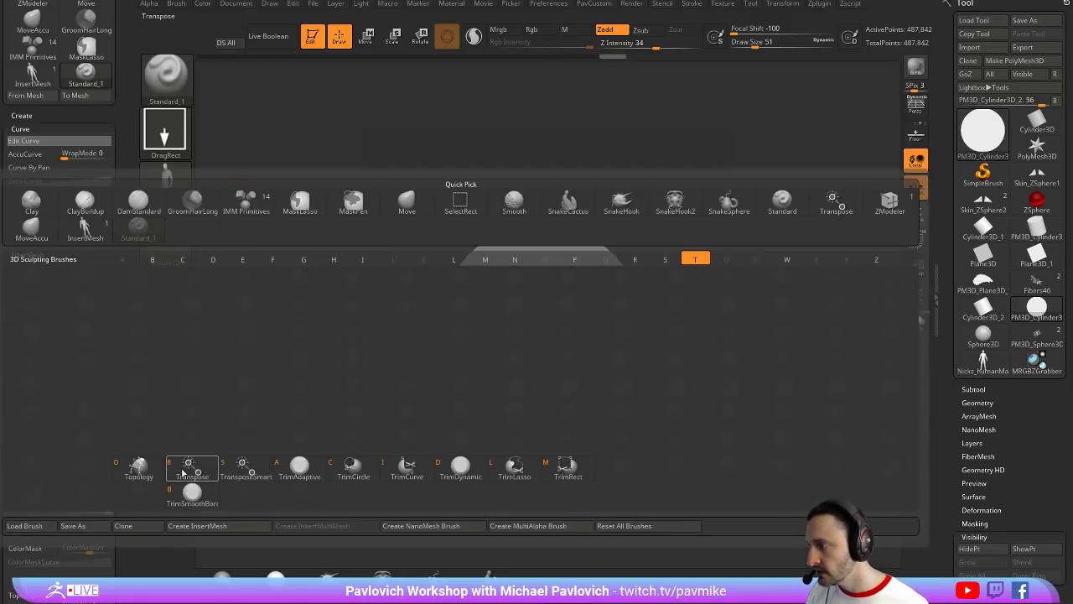
{"action": "key", "text": "s"}
Load the ZGrab01 alpha and mask the figure onto the disc with a vertical transpose line from its upper to lower edge
{"action": "left_click", "coordinate": [166, 189]}
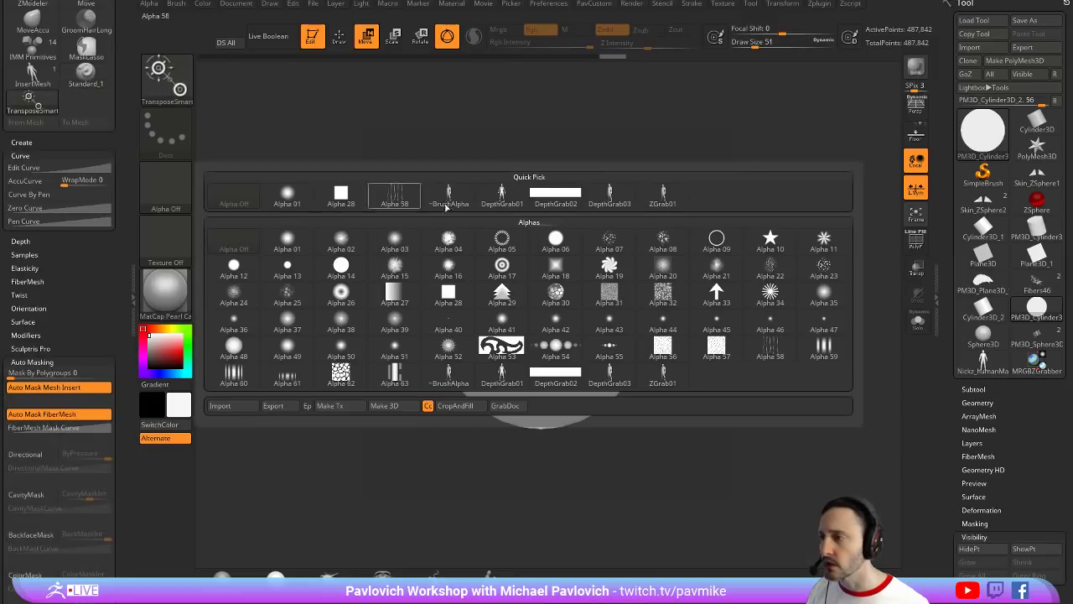
{"action": "left_click", "coordinate": [640, 208]}
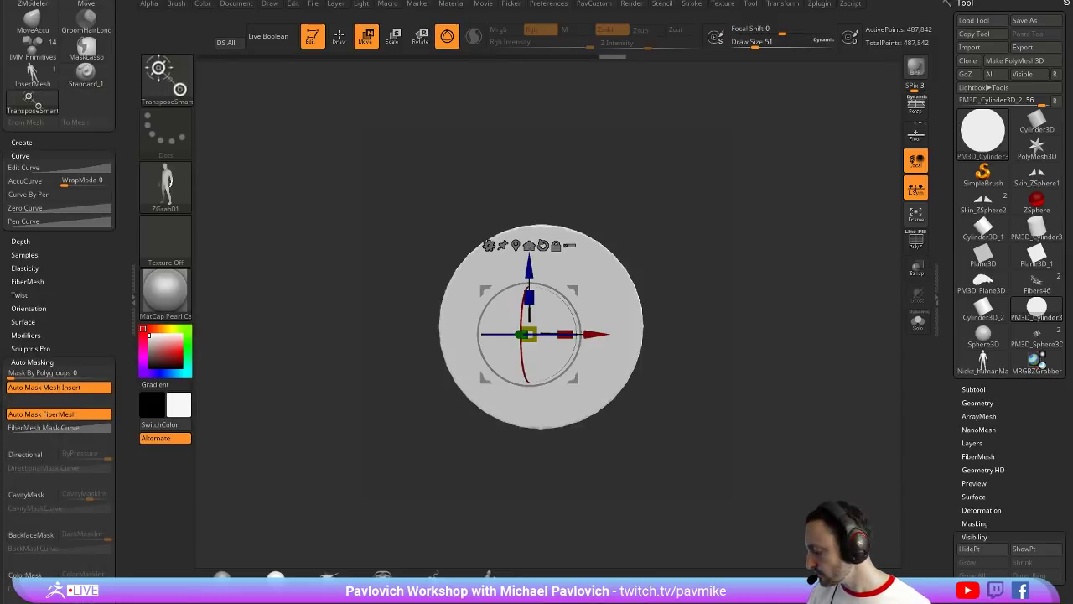
{"action": "left_click", "coordinate": [447, 36]}
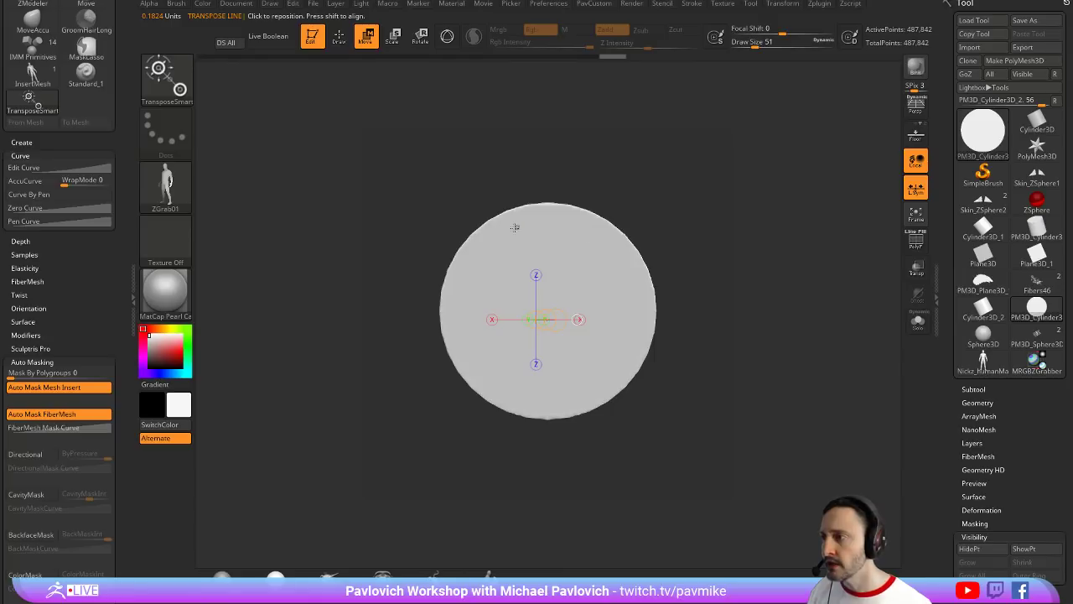
{"action": "mouse_move", "coordinate": [514, 226]}
{"action": "left_mouse_down"}
{"action": "mouse_move", "coordinate": [560, 298]}
{"action": "mouse_move", "coordinate": [530, 359]}
{"action": "mouse_move", "coordinate": [557, 383]}
{"action": "mouse_move", "coordinate": [554, 413]}
{"action": "mouse_move", "coordinate": [552, 394]}
{"action": "mouse_move", "coordinate": [545, 407]}
{"action": "left_mouse_up"}
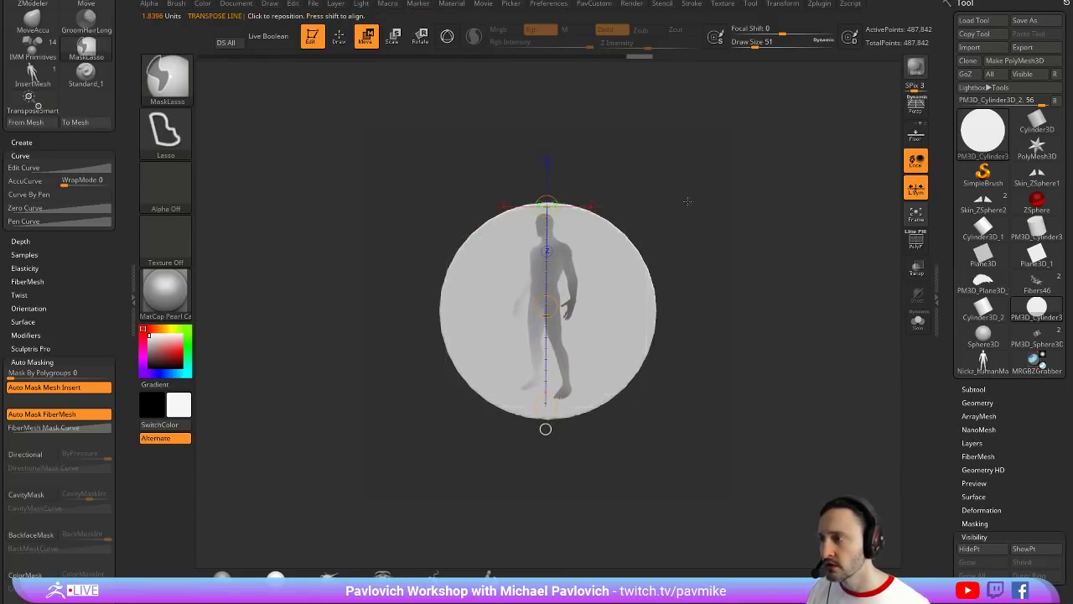
Return to Draw mode, invert the figure mask and bring up the disc's Deformation settings
{"action": "key", "text": "q"}
{"action": "left_click_drag", "start_coordinate": [940, 295], "coordinate": [941, 126]}
{"action": "left_click", "coordinate": [964, 212]}
{"action": "left_click_drag", "start_coordinate": [948, 212], "coordinate": [947, 163]}
{"action": "scroll", "coordinate": [964, 251], "scroll_direction": "down", "scroll_amount": 3}
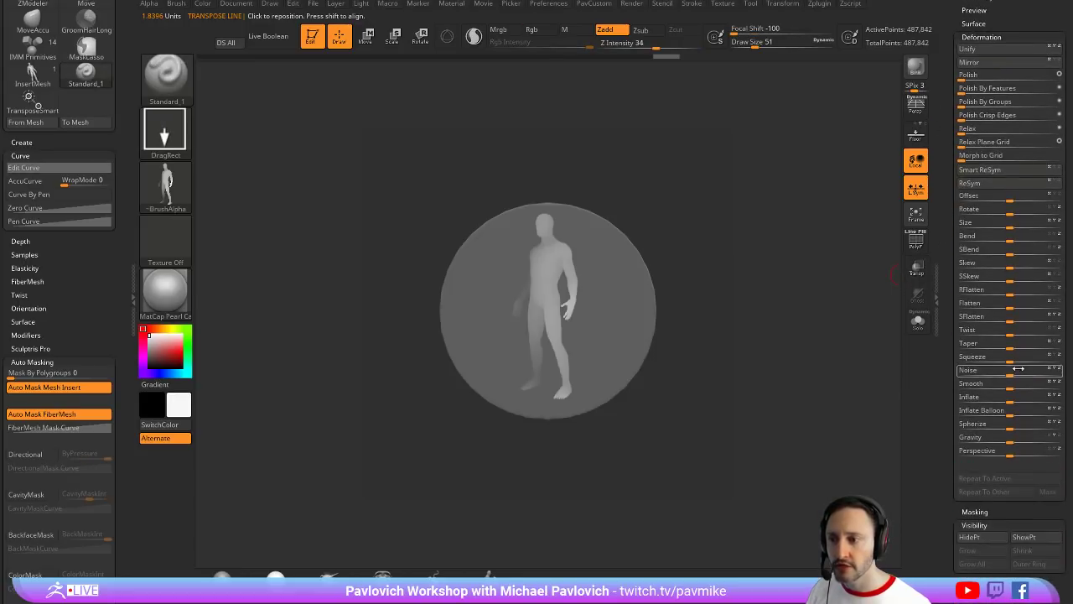
Raise the unmasked figure with the Inflate deformation, clear the mask and inspect the relief on the disc
{"action": "left_click_drag", "start_coordinate": [1012, 399], "coordinate": [1043, 404]}
{"action": "mouse_move", "coordinate": [704, 175]}
{"action": "left_mouse_down"}
{"action": "mouse_move", "coordinate": [622, 177]}
{"action": "mouse_move", "coordinate": [684, 191]}
{"action": "mouse_move", "coordinate": [666, 204]}
{"action": "mouse_move", "coordinate": [683, 212]}
{"action": "left_mouse_up"}
{"action": "mouse_move", "coordinate": [683, 213]}
{"action": "left_mouse_down"}
{"action": "mouse_move", "coordinate": [635, 214]}
{"action": "mouse_move", "coordinate": [675, 227]}
{"action": "left_mouse_up"}
{"action": "left_click_drag", "start_coordinate": [675, 226], "coordinate": [690, 169], "text": "alt"}
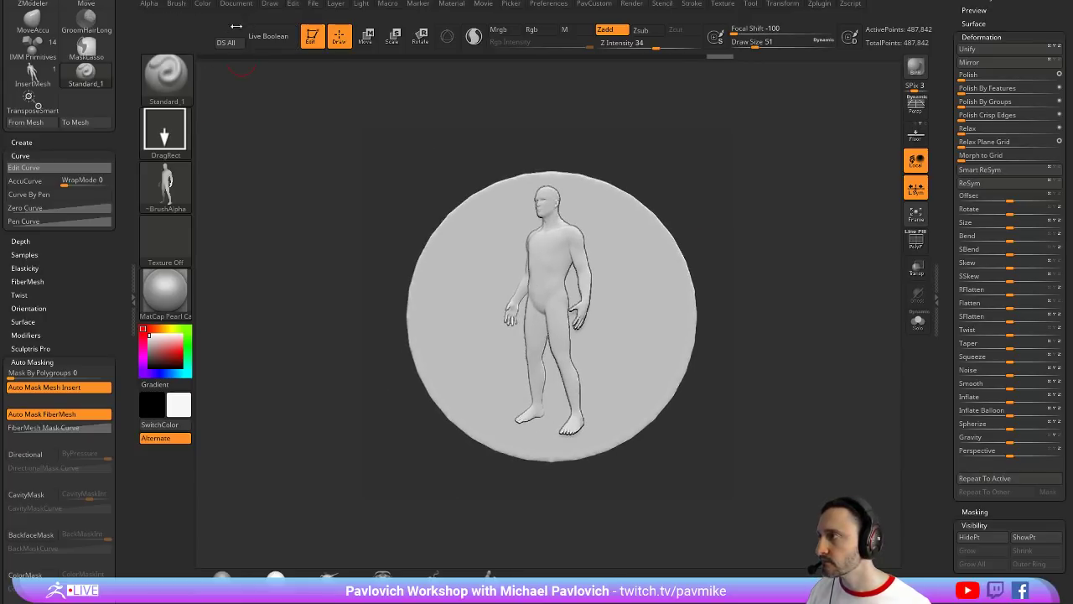
Leave Edit mode and clear the disc from the canvas
{"action": "left_click", "coordinate": [310, 38]}
{"action": "key", "text": "ctrl+n"}
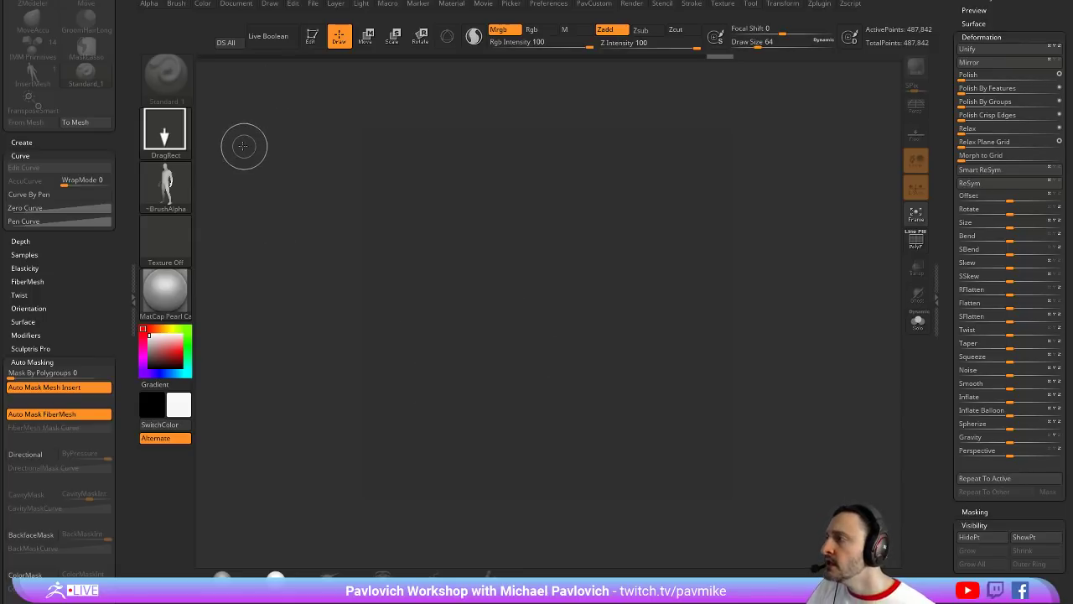
{"action": "mouse_move", "coordinate": [189, 195]}
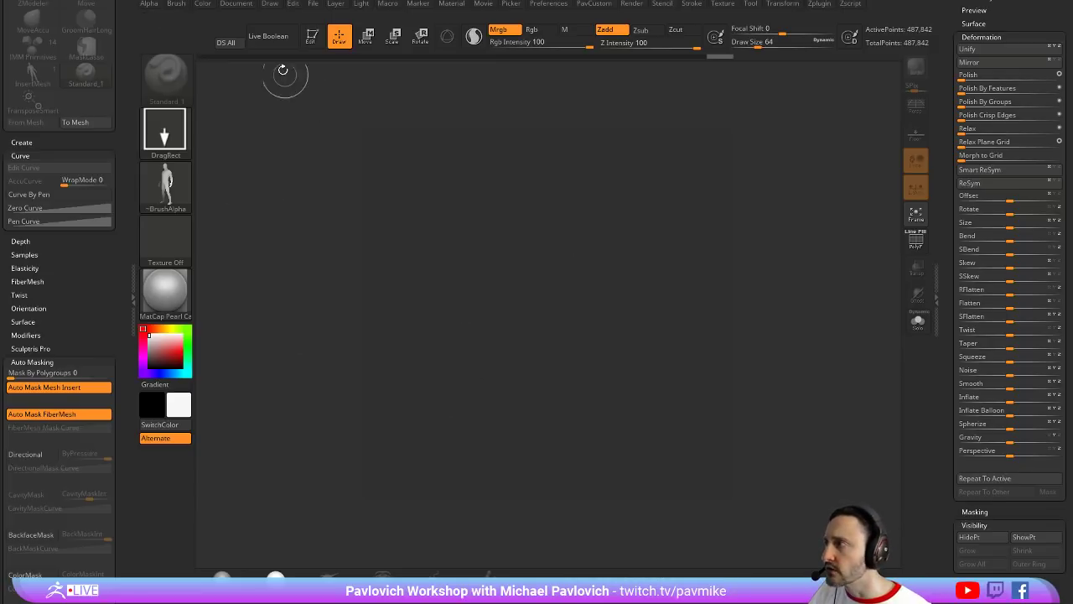
{"action": "left_click", "coordinate": [234, 4]}
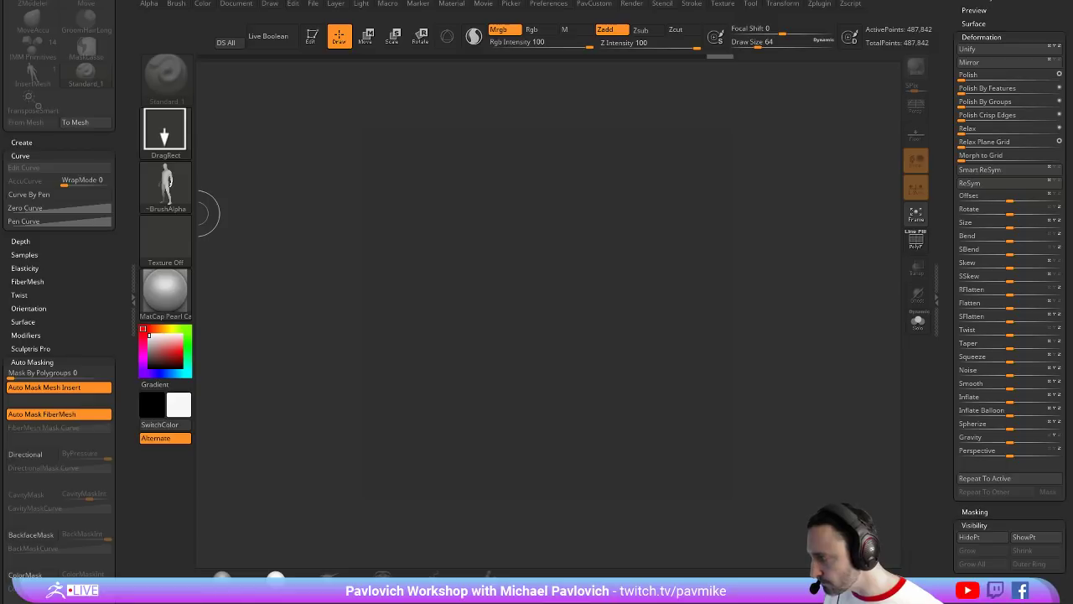
Switch to the browser, open the ZBrush 2018 What's New playlist on YouTube and look through its videos to the end
{"action": "key", "text": "alt+Tab"}
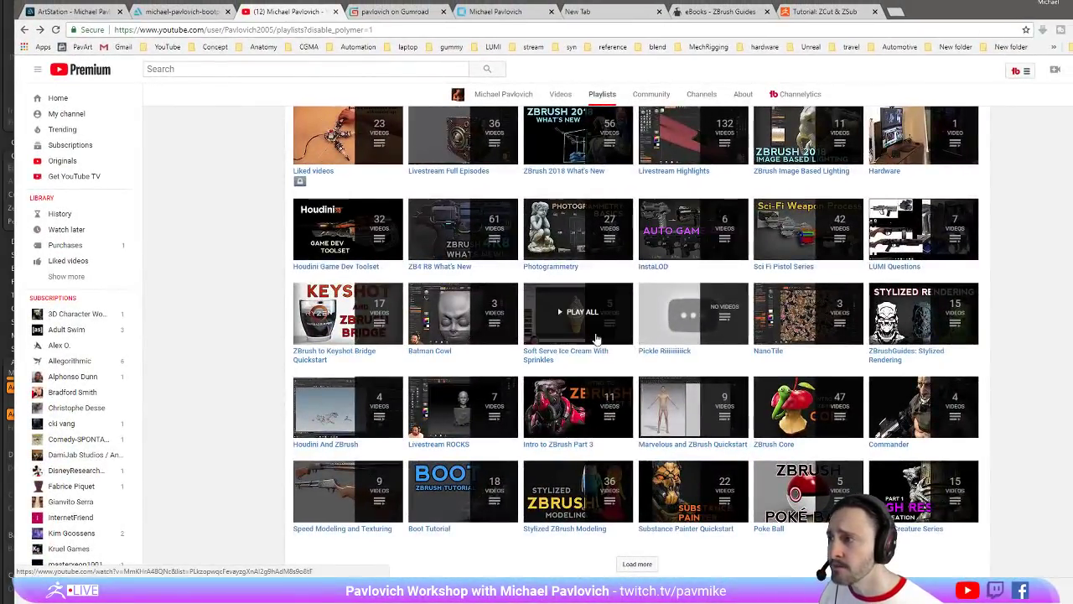
{"action": "scroll", "coordinate": [594, 335], "scroll_direction": "down", "scroll_amount": 2}
{"action": "scroll", "coordinate": [595, 336], "scroll_direction": "up", "scroll_amount": 5}
{"action": "scroll", "coordinate": [597, 336], "scroll_direction": "down", "scroll_amount": 2}
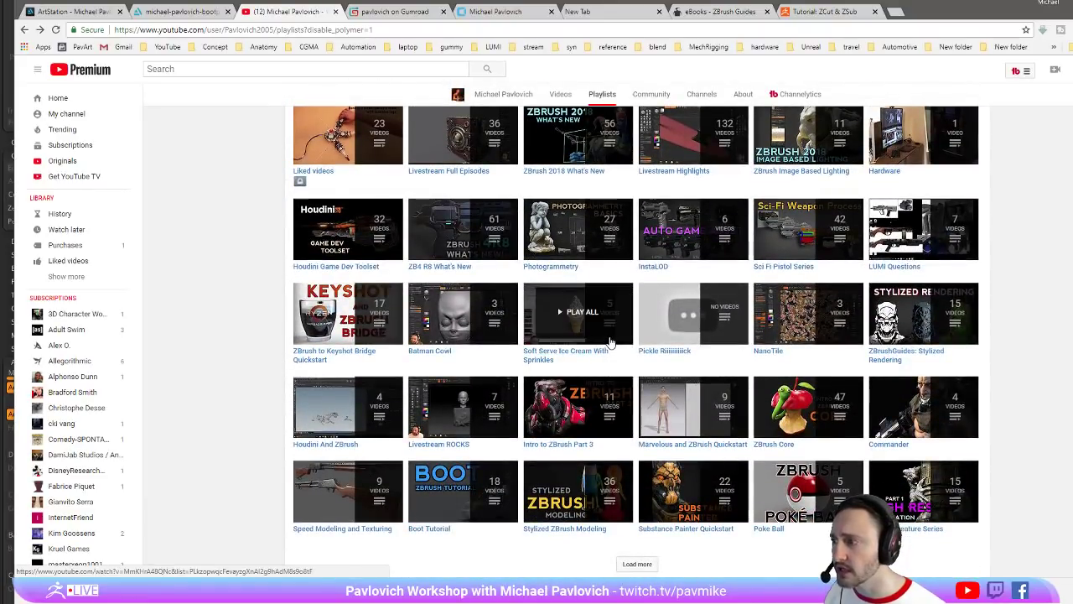
{"action": "scroll", "coordinate": [610, 342], "scroll_direction": "up", "scroll_amount": 1}
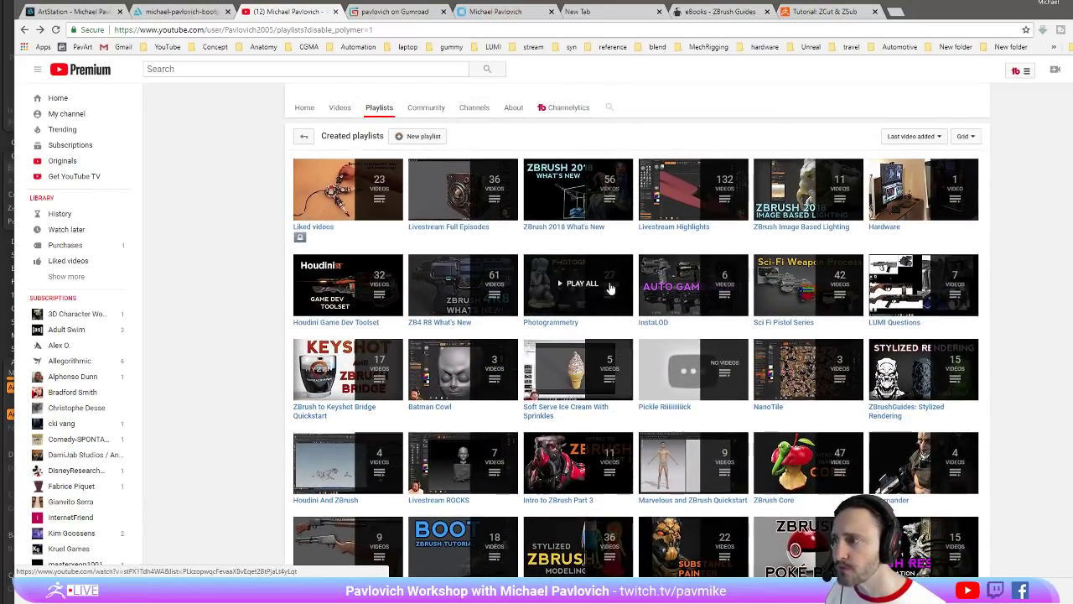
{"action": "left_click", "coordinate": [580, 176]}
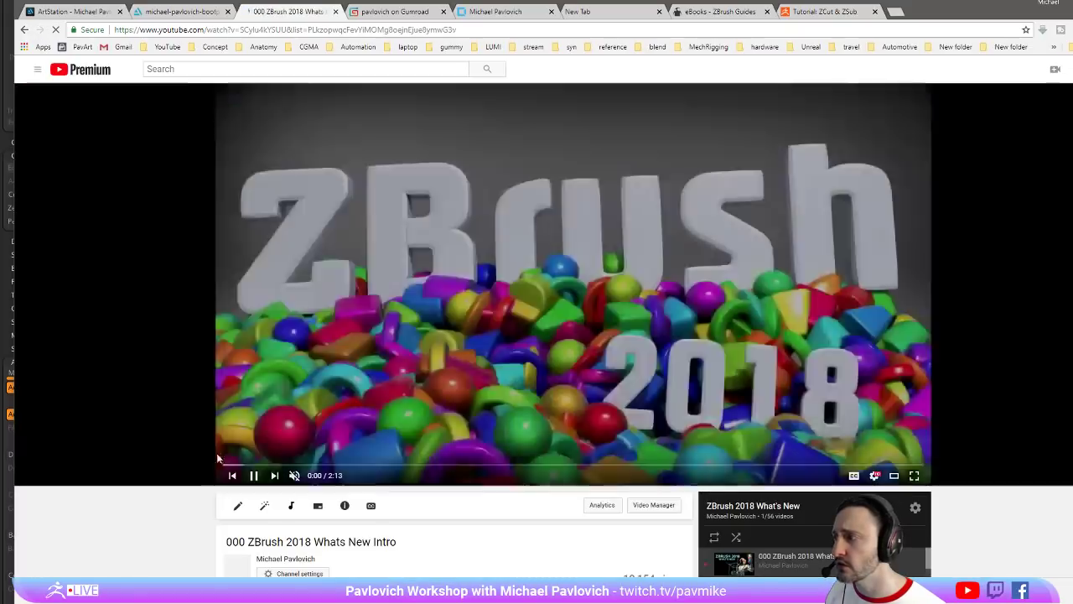
{"action": "scroll", "coordinate": [694, 386], "scroll_direction": "down", "scroll_amount": 3}
{"action": "scroll", "coordinate": [792, 430], "scroll_direction": "down", "scroll_amount": 15}
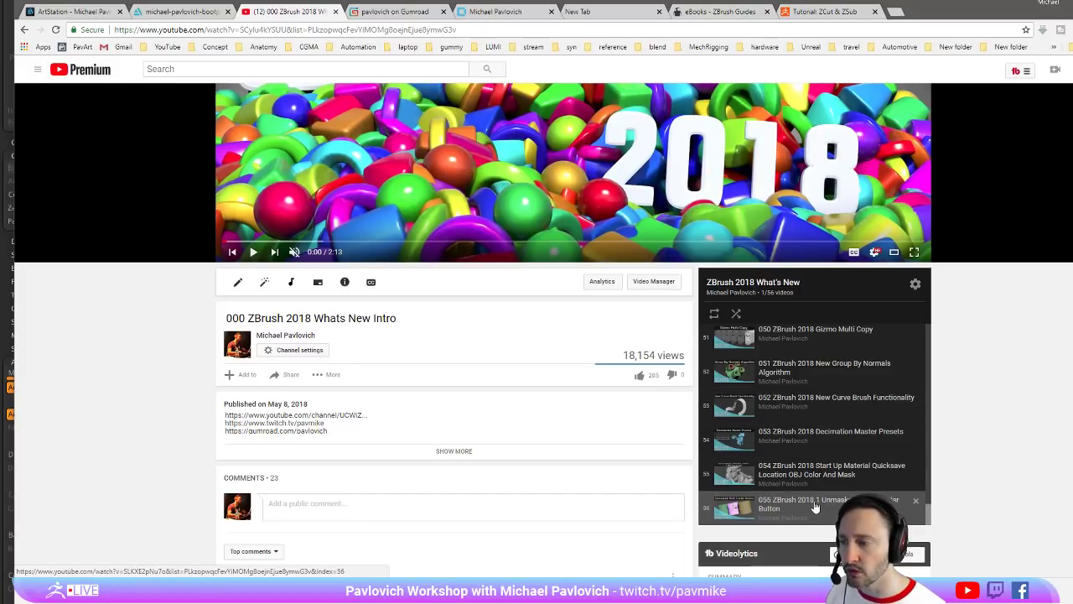
Switch back to ZBrush and create a new document, discarding the changes to the current one
{"action": "key", "text": "alt+Tab"}
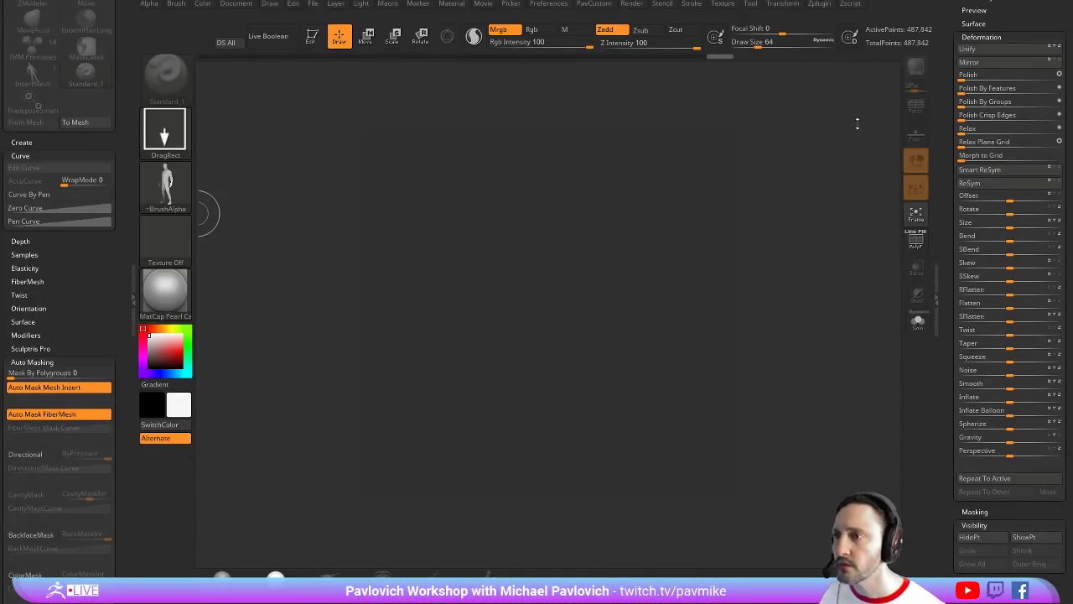
{"action": "scroll", "coordinate": [950, 98], "scroll_direction": "up", "scroll_amount": 5}
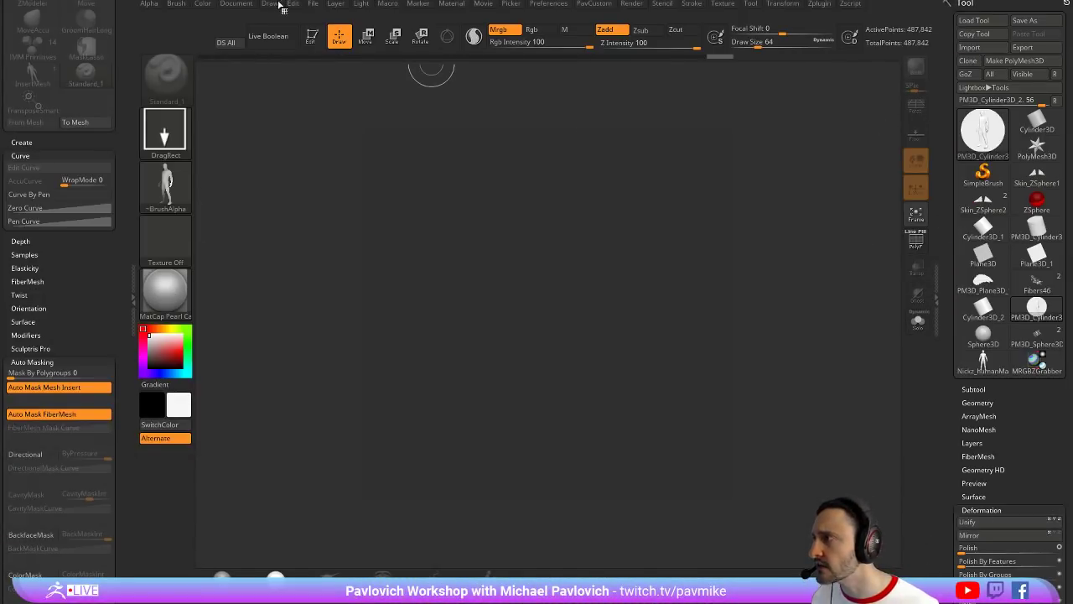
{"action": "left_click", "coordinate": [235, 3]}
{"action": "left_click", "coordinate": [285, 144]}
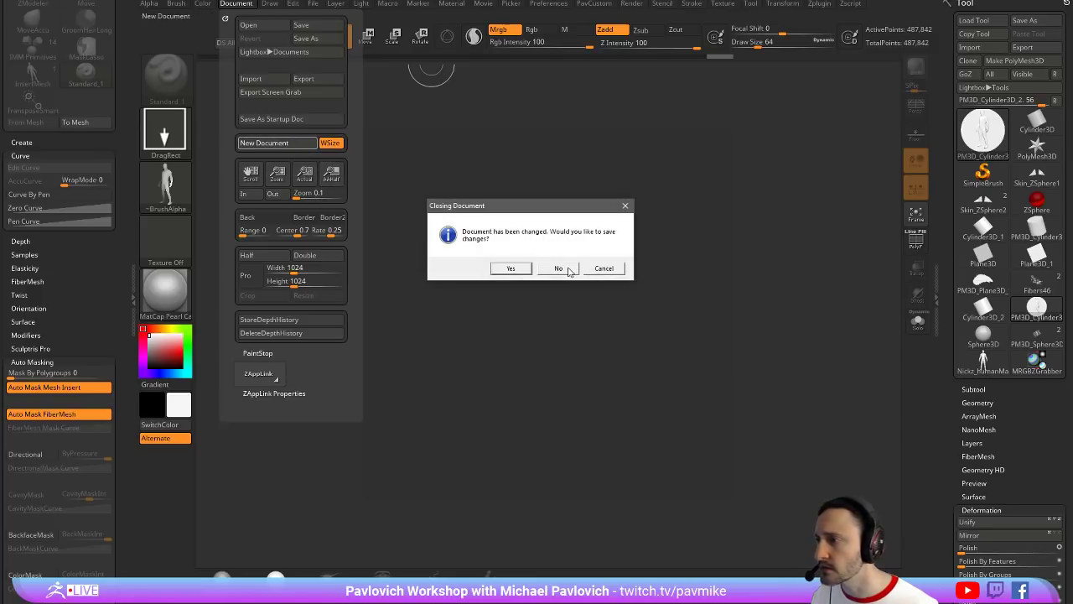
{"action": "left_click", "coordinate": [560, 268]}
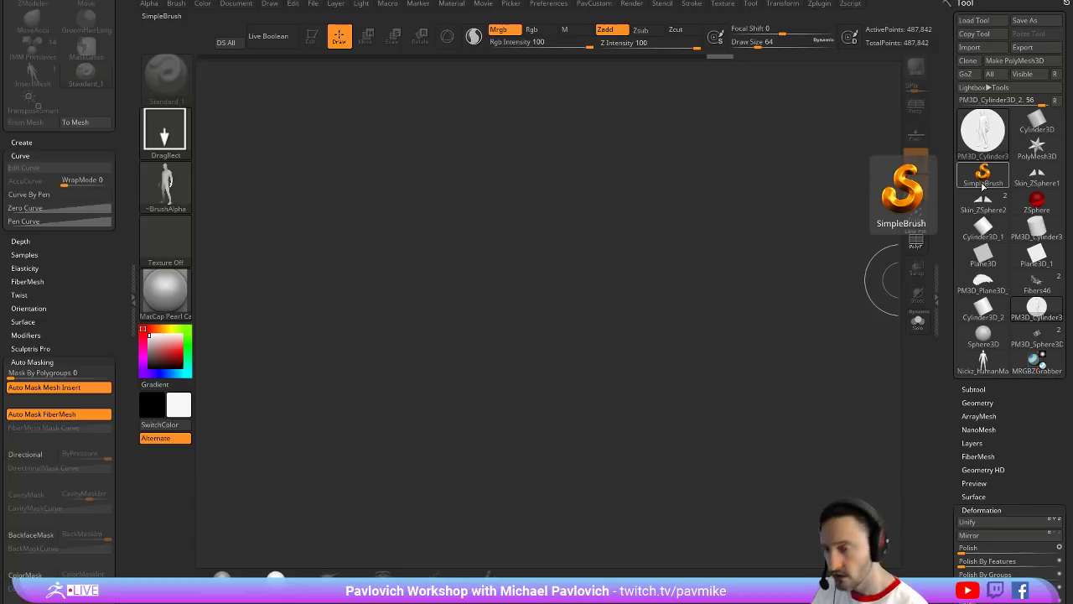
Draw the PolyMesh3D star on the canvas, make it editable and activate Move mode
{"action": "left_click", "coordinate": [1037, 147]}
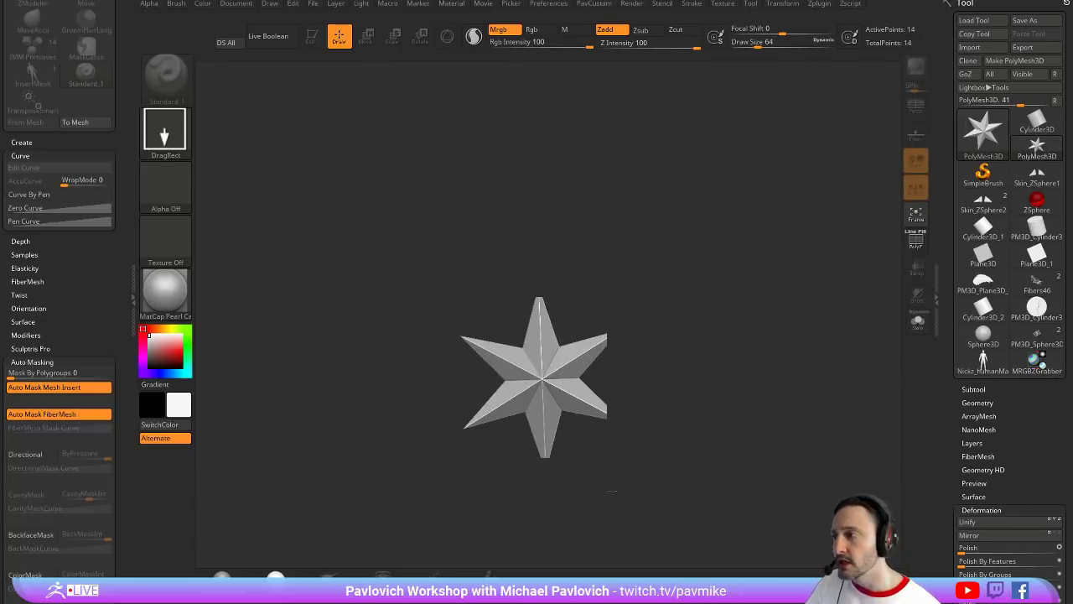
{"action": "key", "text": "w"}
{"action": "left_click_drag", "start_coordinate": [674, 254], "coordinate": [730, 294]}
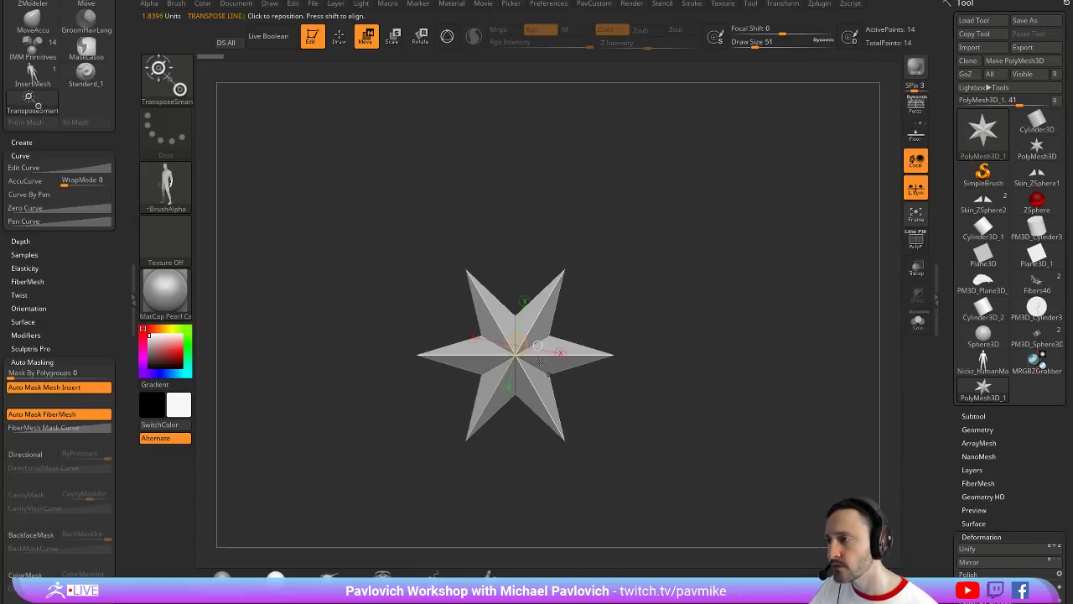
Turn on the Gizmo 3D and place it off the star, above its upper-right point, without moving the mesh
{"action": "left_click", "coordinate": [446, 36]}
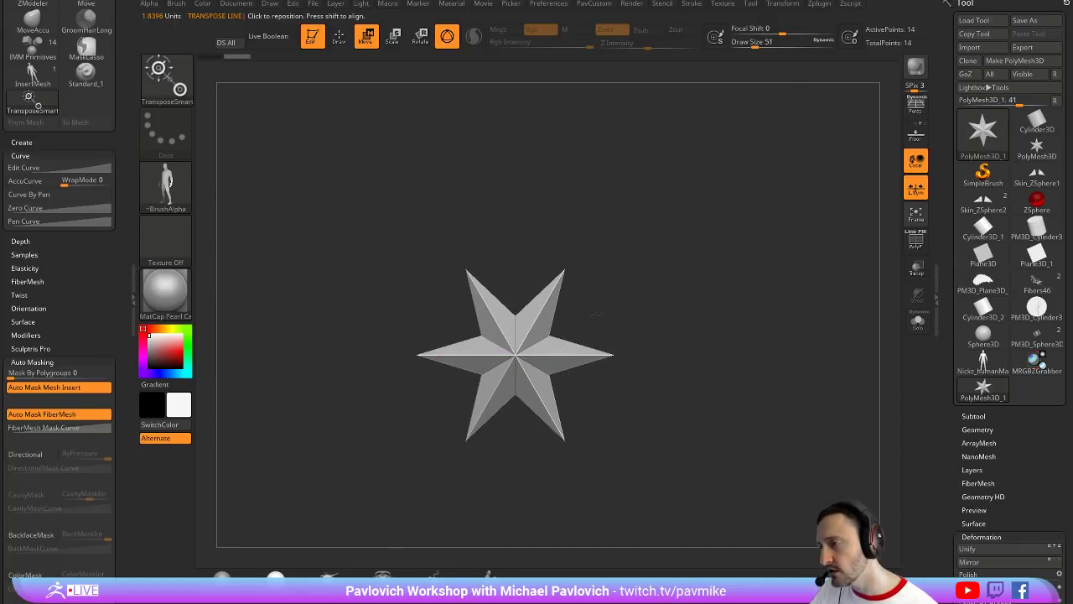
{"action": "left_click", "coordinate": [515, 356], "text": "alt"}
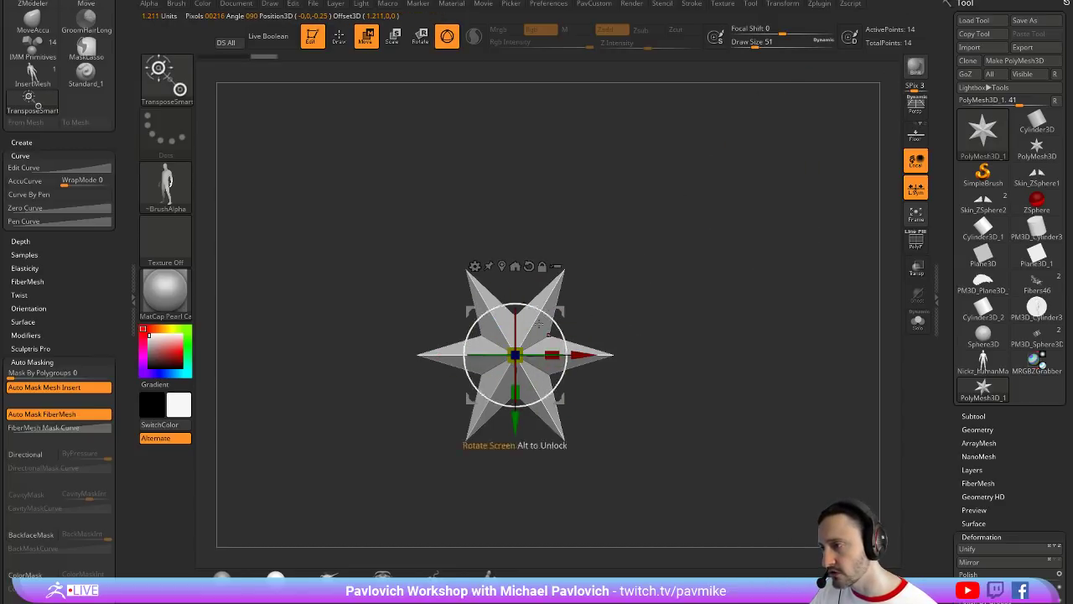
{"action": "left_click_drag", "start_coordinate": [561, 309], "coordinate": [585, 317], "text": "alt"}
{"action": "left_click_drag", "start_coordinate": [538, 362], "coordinate": [605, 174], "text": "alt"}
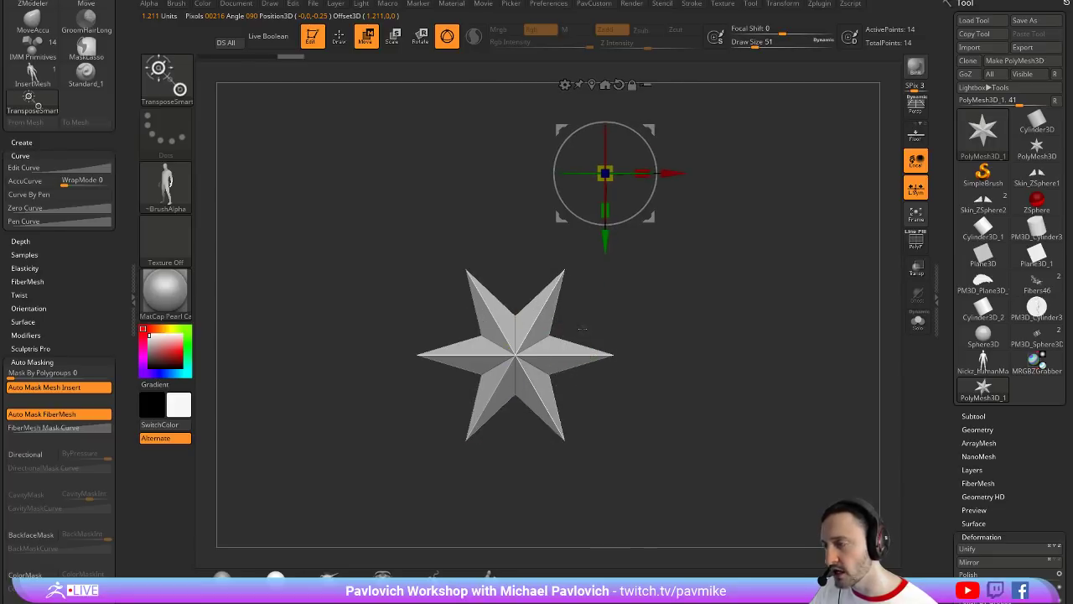
Bring up the Masking settings and recentre the gizmo on the star with Go To Unmasked Center
{"action": "left_click", "coordinate": [981, 537]}
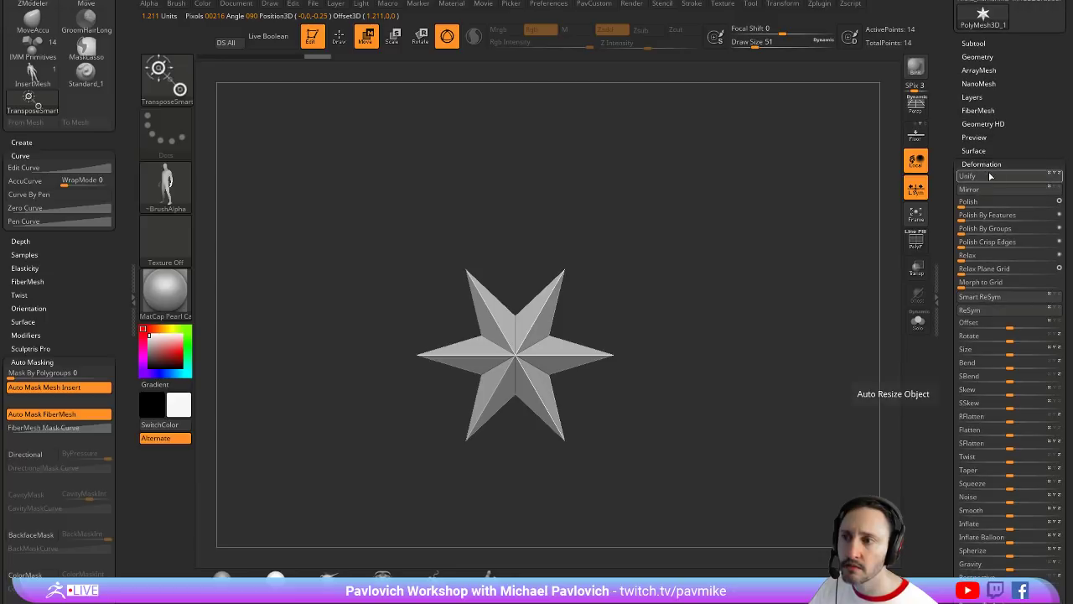
{"action": "left_click", "coordinate": [992, 163]}
{"action": "left_click", "coordinate": [975, 189]}
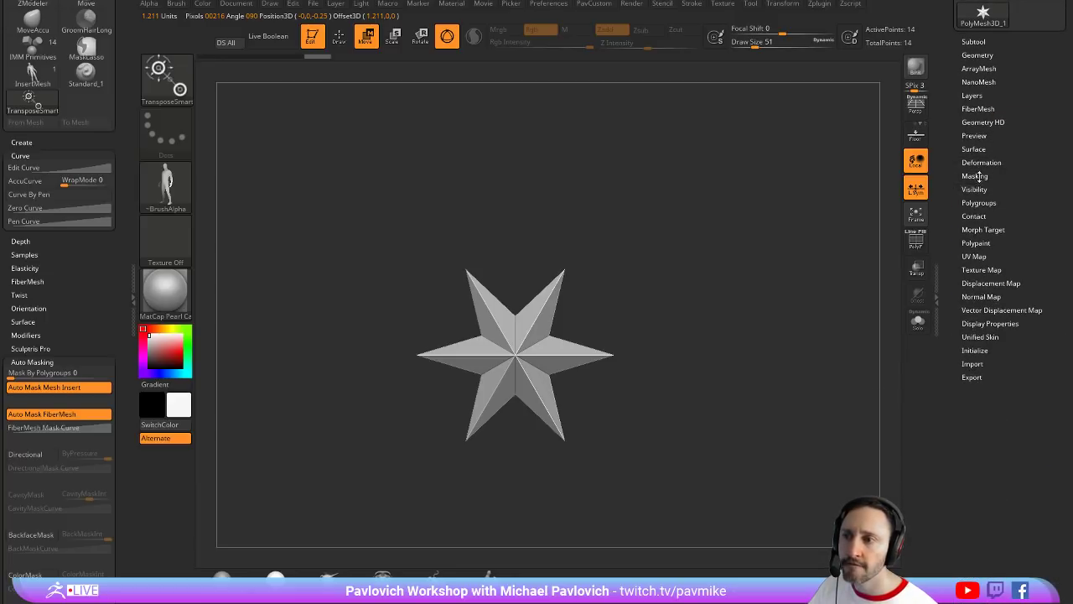
{"action": "left_click", "coordinate": [974, 175]}
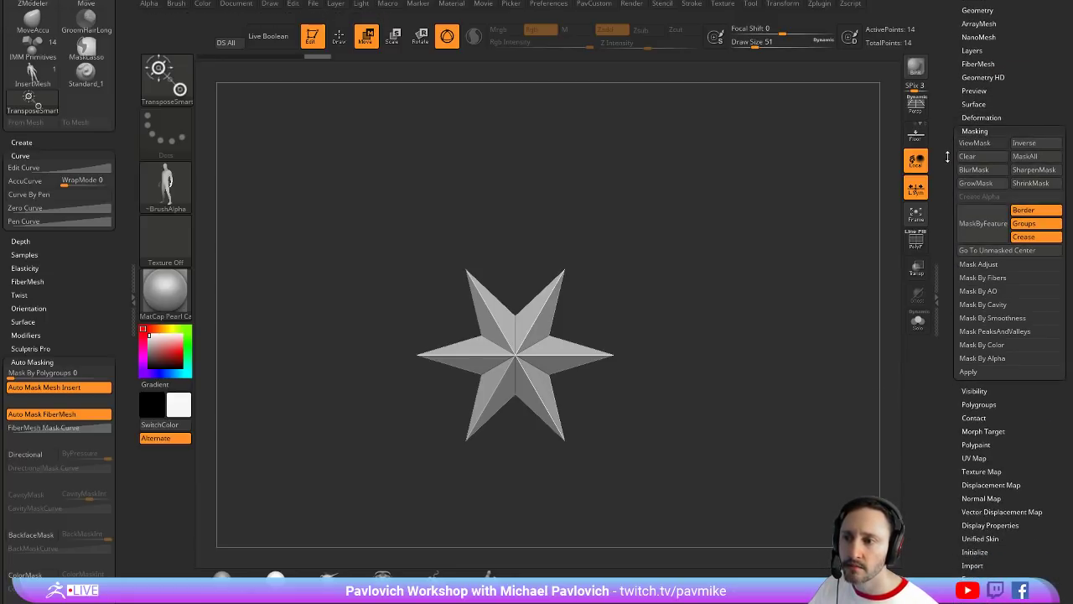
{"action": "left_click", "coordinate": [1004, 250]}
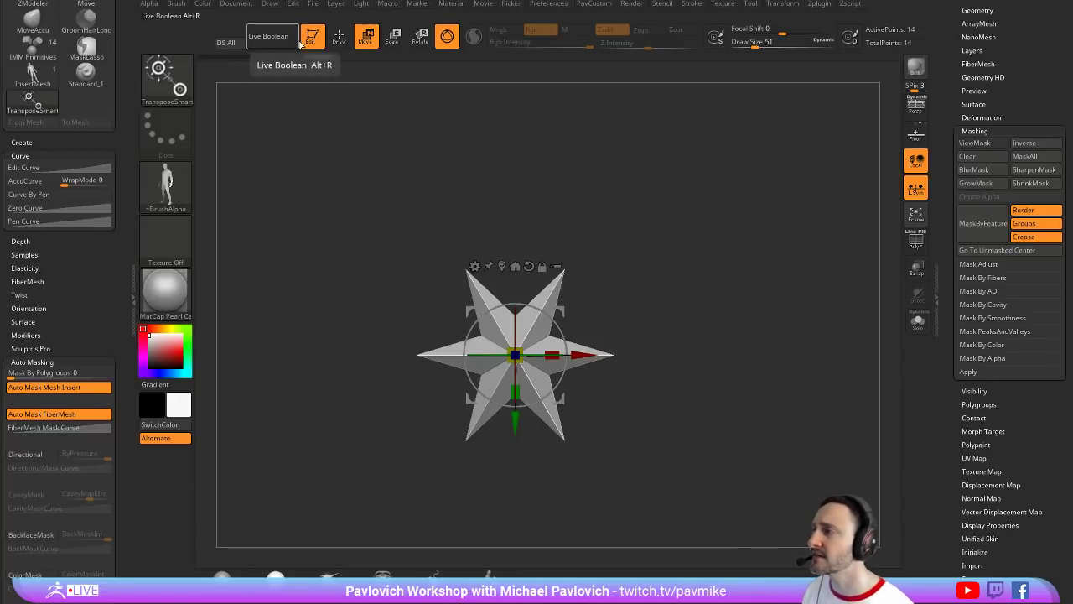
Leave Edit mode, clear the star from the canvas and return to the list of tools
{"action": "left_click", "coordinate": [312, 36]}
{"action": "key", "text": "ctrl+n"}
{"action": "left_click_drag", "start_coordinate": [947, 253], "coordinate": [1015, 474]}
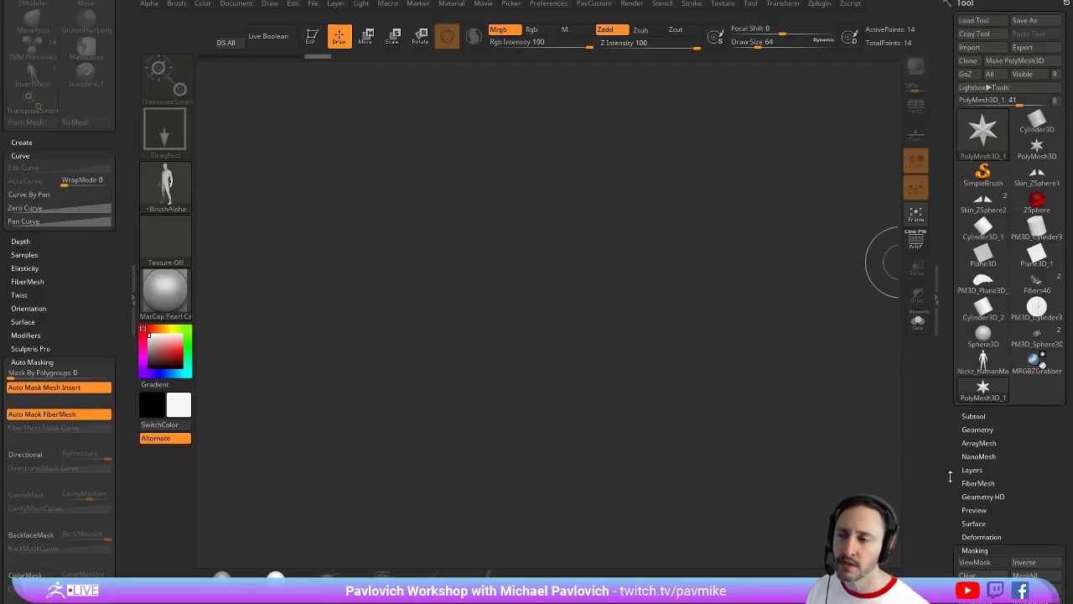
Place the PM3D_Cylinder3D_1 mesh on the empty canvas and rotate it to an angled view in Edit mode
{"action": "left_click", "coordinate": [985, 227]}
{"action": "left_click_drag", "start_coordinate": [523, 327], "coordinate": [372, 136]}
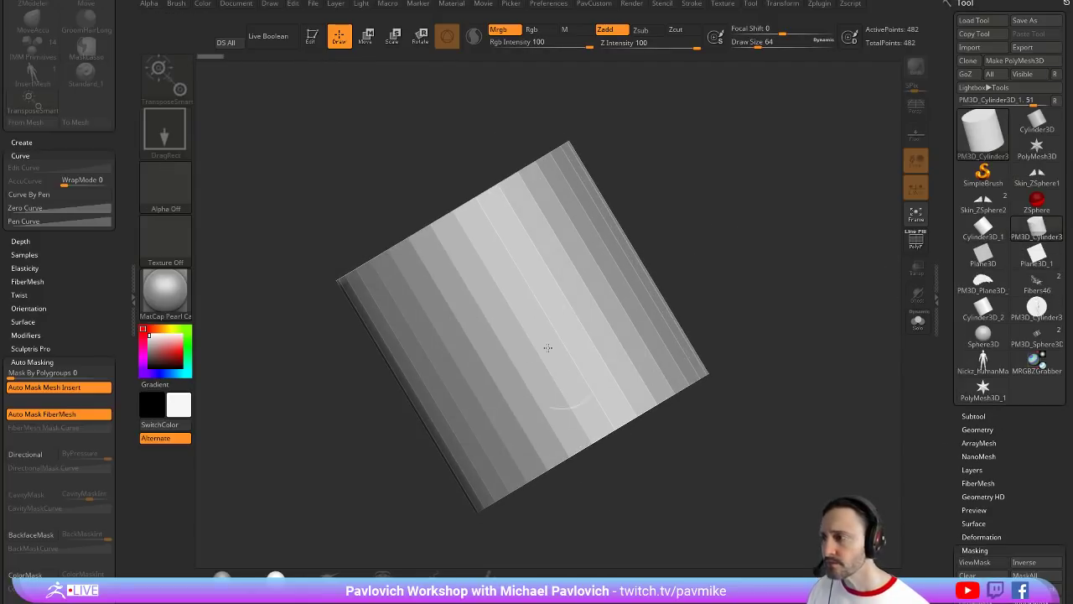
{"action": "left_click", "coordinate": [314, 39]}
{"action": "left_click_drag", "start_coordinate": [718, 228], "coordinate": [553, 185]}
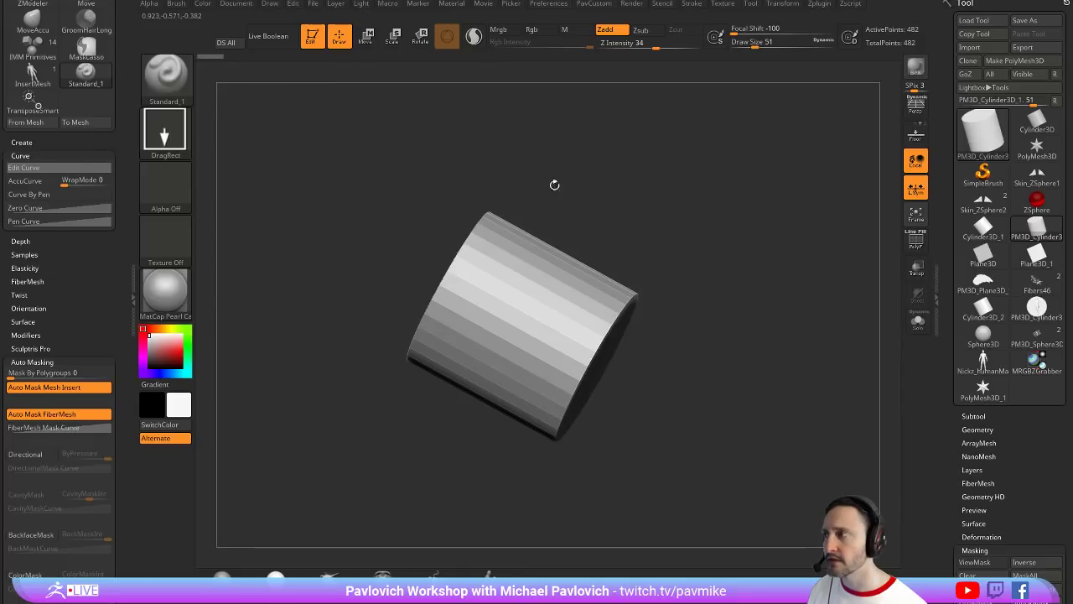
Paint a wavy vertical stroke beside the cylinder using the SimpleBrush with Alpha 01 at draw size 54
{"action": "left_click", "coordinate": [983, 176]}
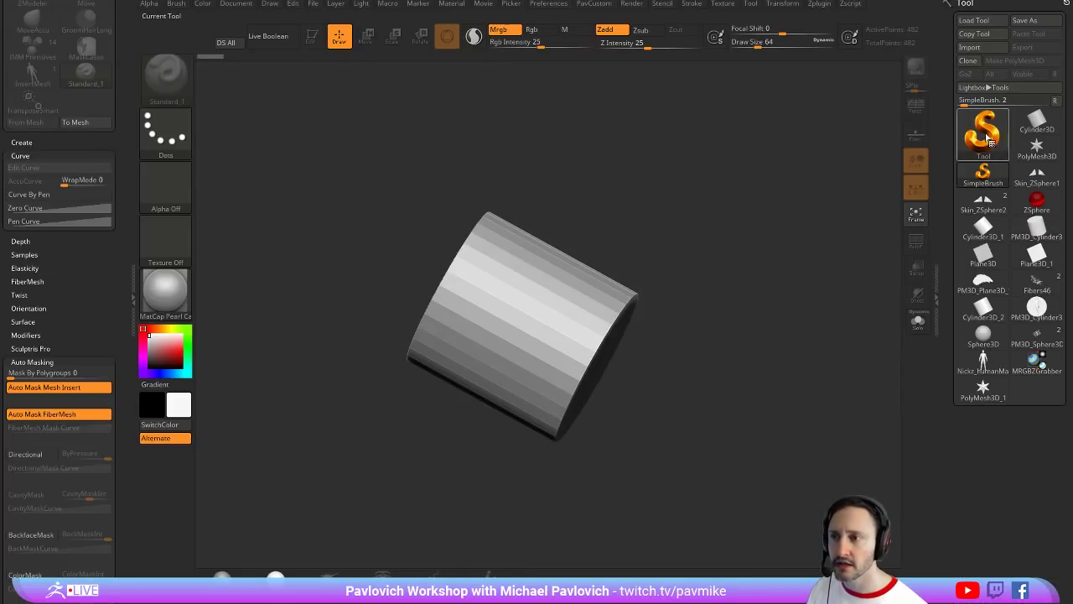
{"action": "left_click", "coordinate": [985, 134]}
{"action": "left_click", "coordinate": [165, 185]}
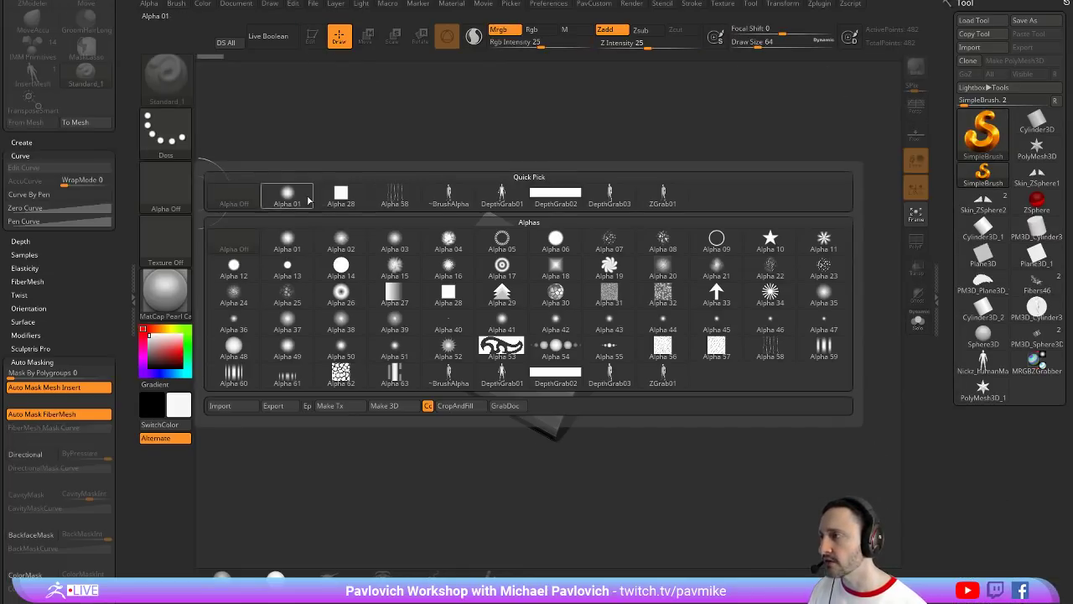
{"action": "left_click", "coordinate": [286, 241]}
{"action": "key", "text": "["}
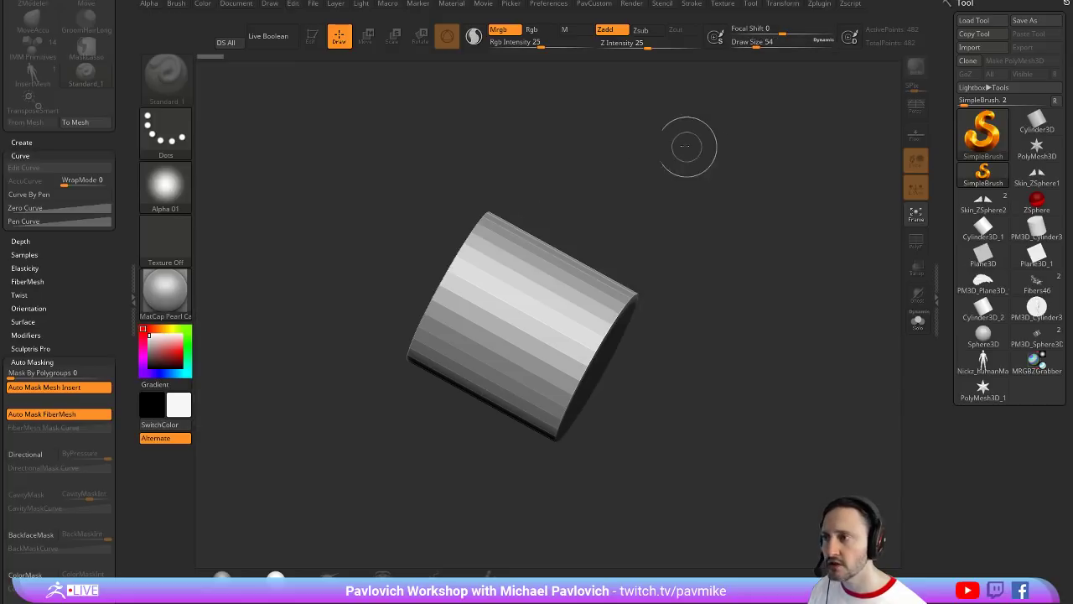
{"action": "mouse_move", "coordinate": [675, 132]}
{"action": "left_mouse_down"}
{"action": "mouse_move", "coordinate": [723, 261]}
{"action": "mouse_move", "coordinate": [746, 419]}
{"action": "left_mouse_up"}
Set the draw size to 35 and use the EraserBrush to cut through the wavy stroke and punch round holes in the cylinder
{"action": "key", "text": "s"}
{"action": "left_click_drag", "start_coordinate": [807, 292], "coordinate": [801, 292]}
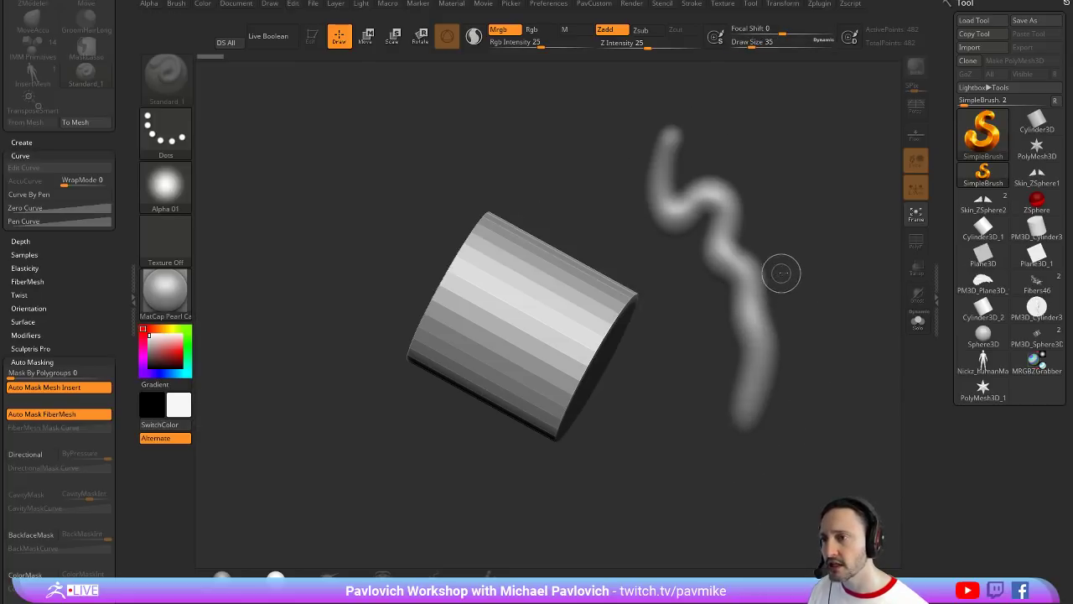
{"action": "left_click", "coordinate": [981, 144]}
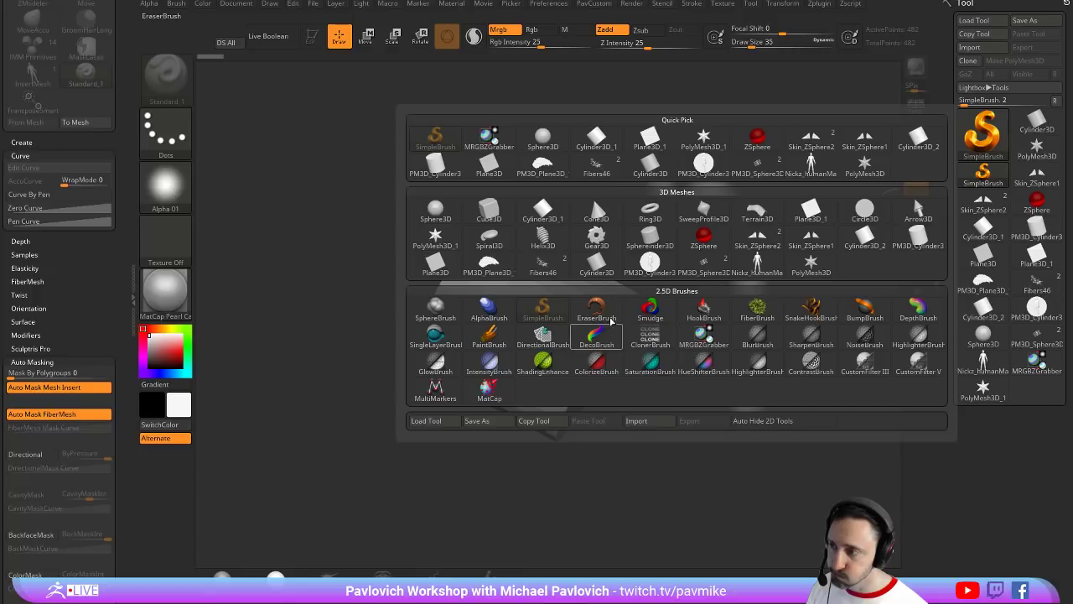
{"action": "left_click", "coordinate": [596, 312]}
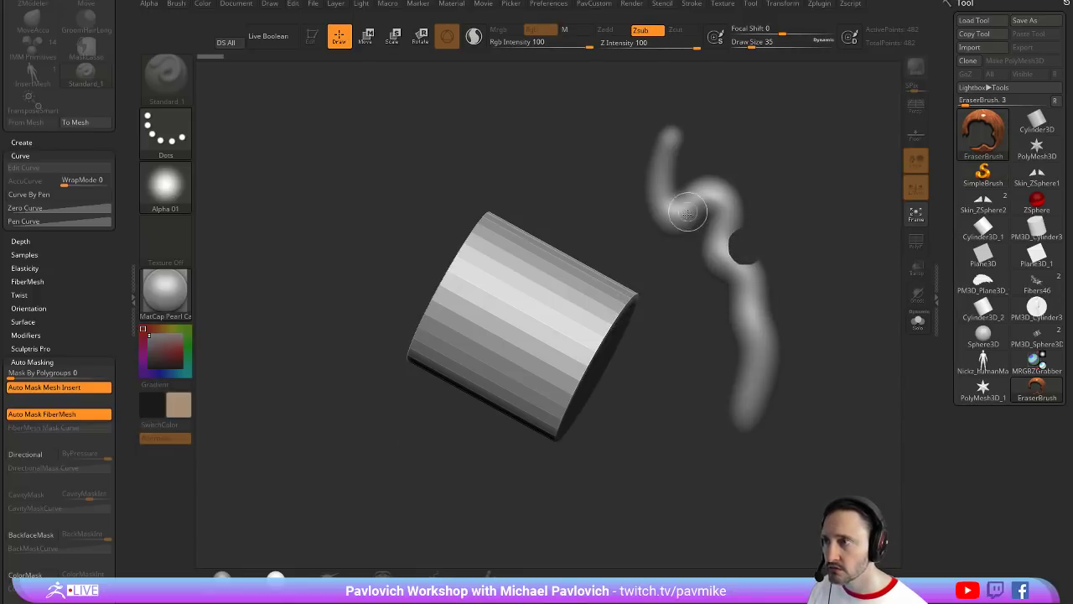
{"action": "mouse_move", "coordinate": [668, 227]}
{"action": "left_mouse_down"}
{"action": "mouse_move", "coordinate": [722, 199]}
{"action": "mouse_move", "coordinate": [709, 272]}
{"action": "mouse_move", "coordinate": [683, 209]}
{"action": "mouse_move", "coordinate": [705, 163]}
{"action": "left_mouse_up"}
{"action": "left_click_drag", "start_coordinate": [529, 308], "coordinate": [529, 309]}
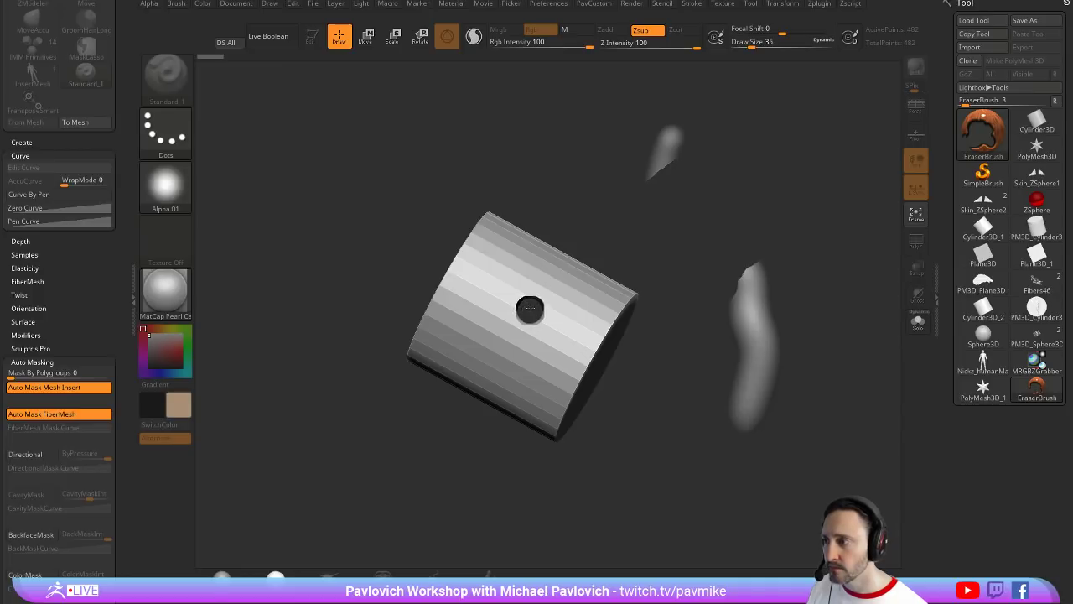
{"action": "left_click", "coordinate": [525, 363]}
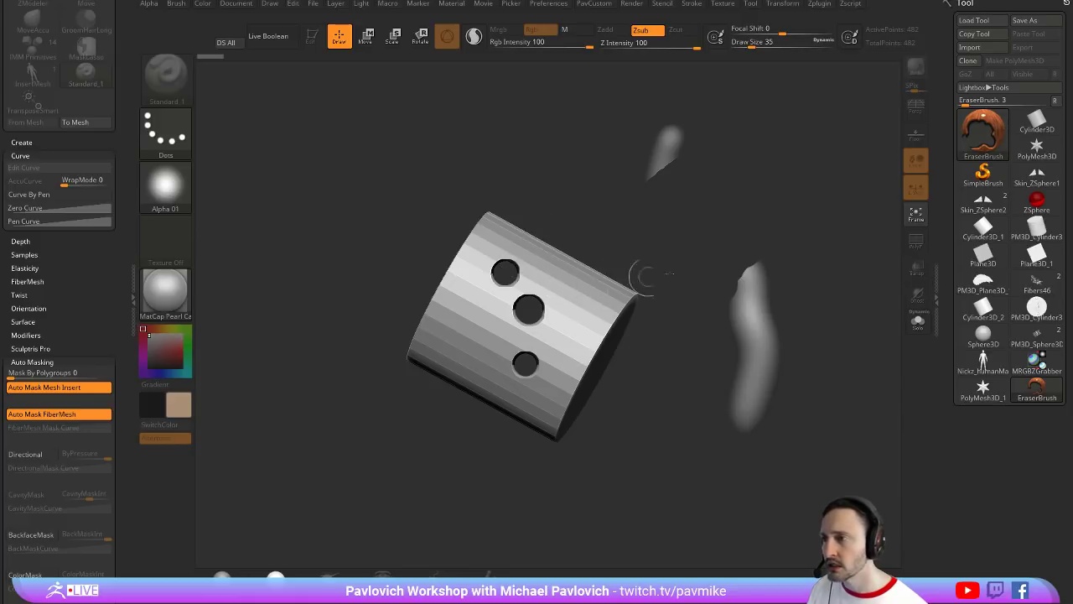
{"action": "left_click", "coordinate": [751, 377]}
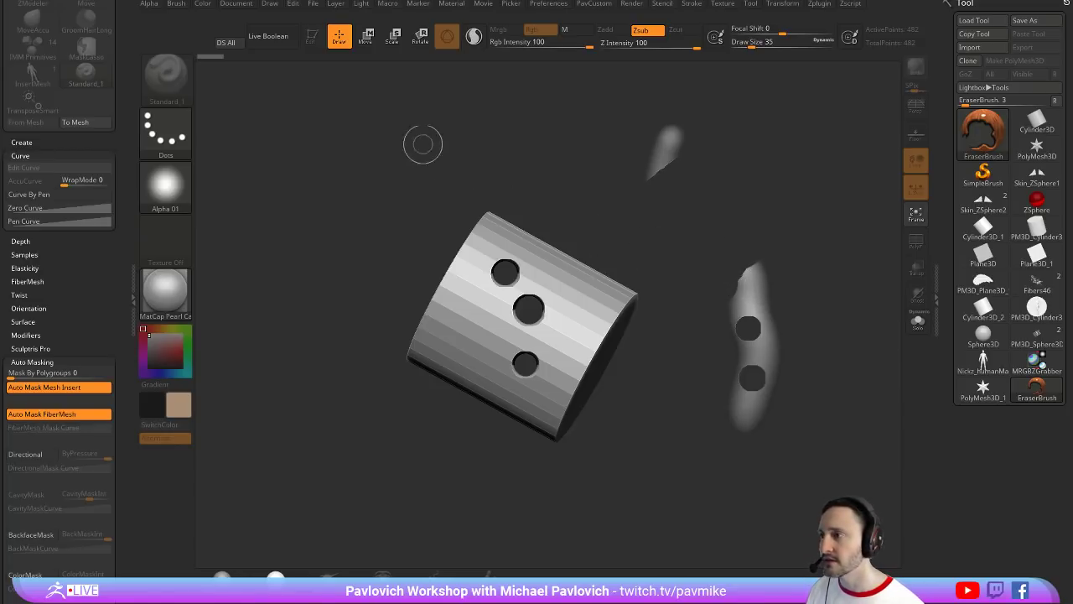
Shift the canvas image diagonally so it wraps around the document edges, and clear the canvas
{"action": "left_click_drag", "start_coordinate": [422, 143], "coordinate": [779, 383]}
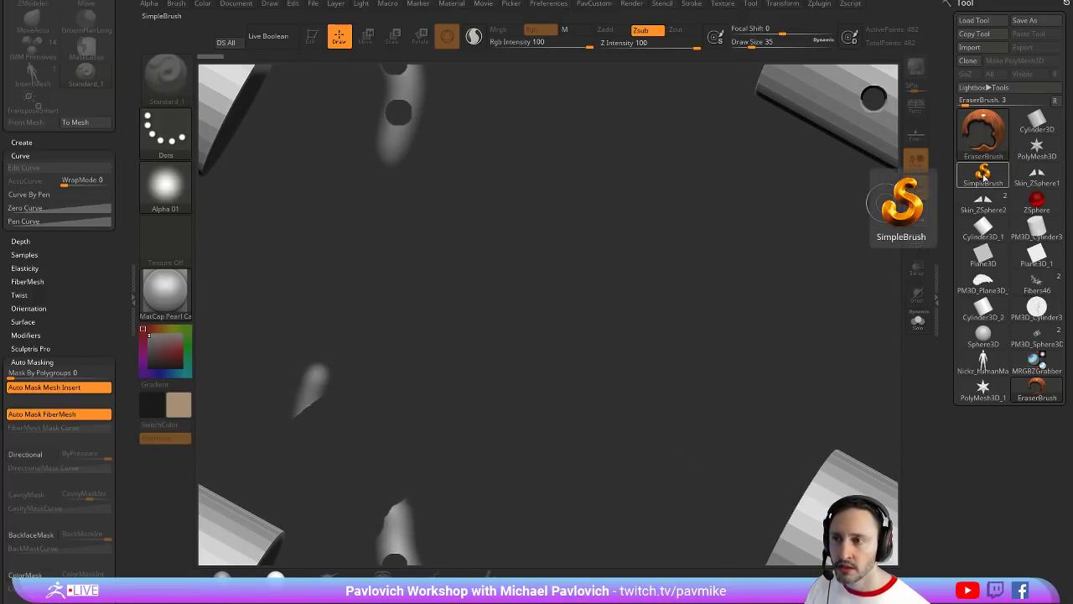
{"action": "key", "text": "ctrl+n"}
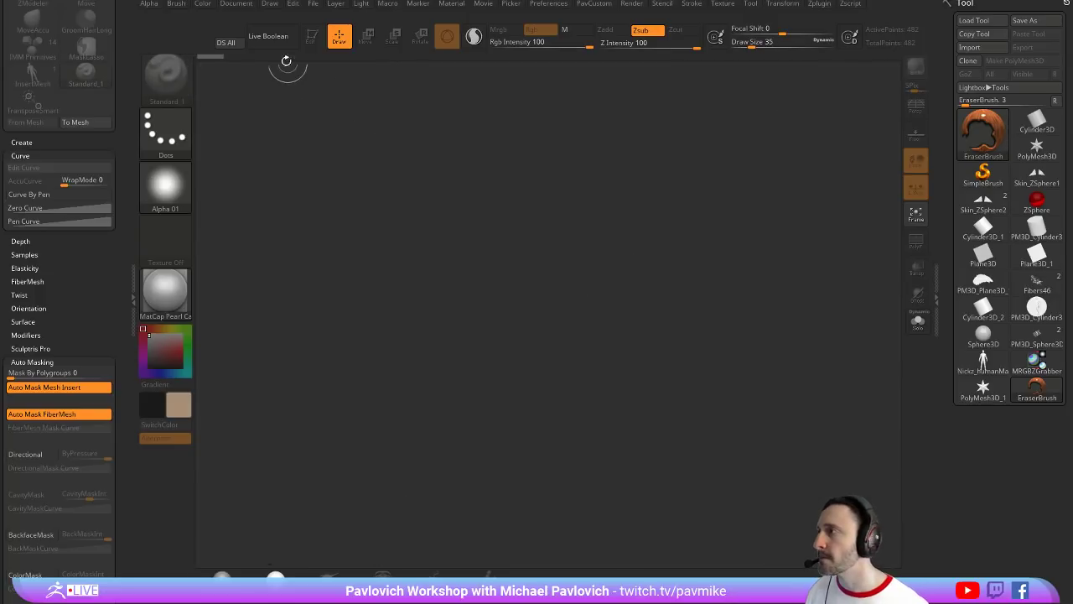
Resize the document to 1024 wide by 1024 high without constrained proportions
{"action": "left_click", "coordinate": [243, 4]}
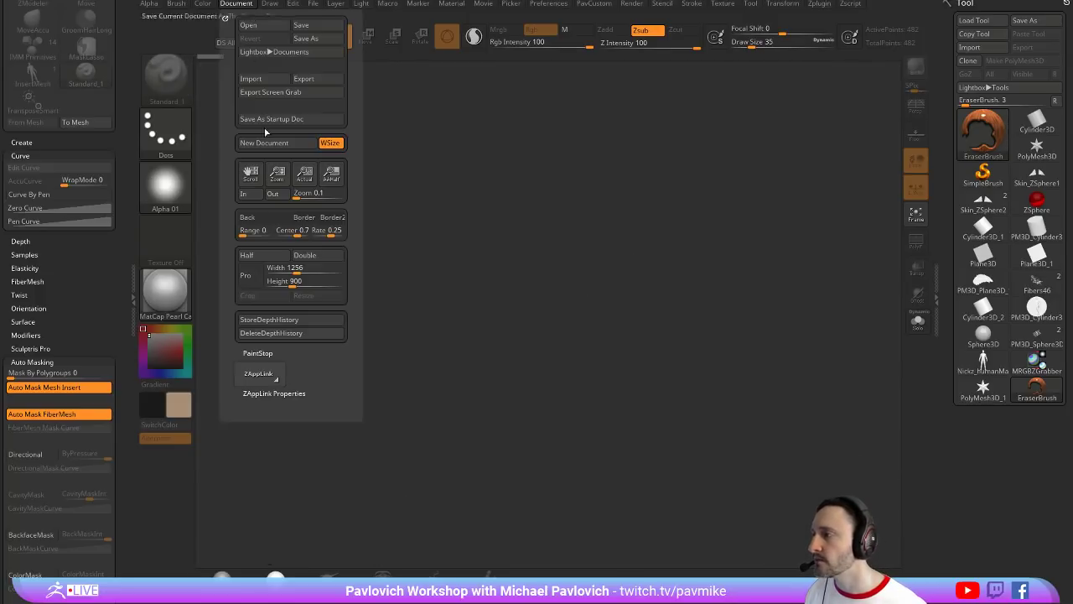
{"action": "left_click", "coordinate": [245, 275]}
{"action": "left_click", "coordinate": [300, 267]}
{"action": "type", "text": "1 "}
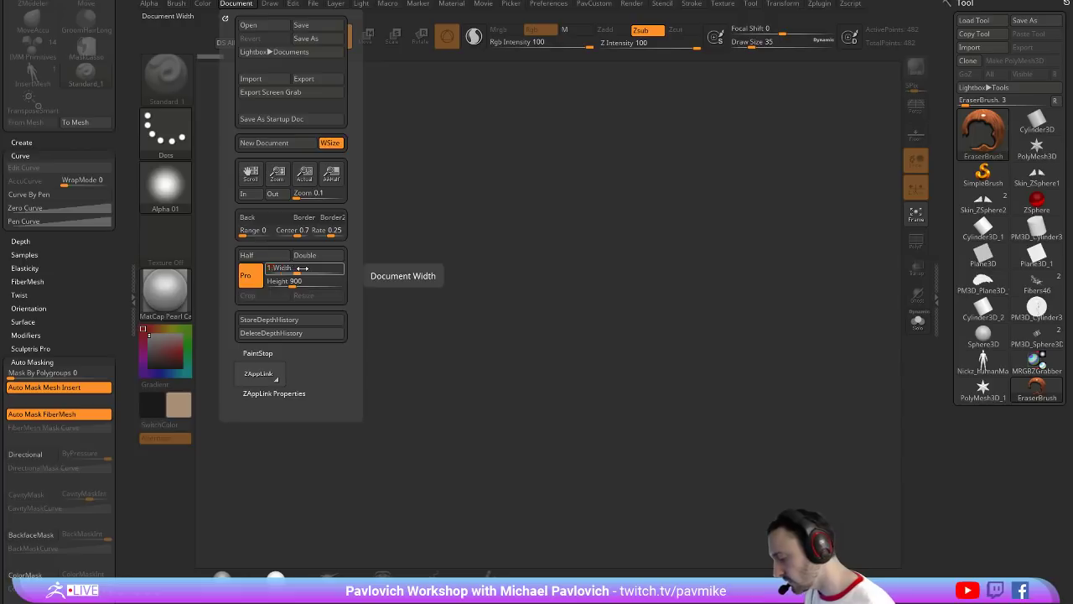
{"action": "type", "text": "024"}
{"action": "key", "text": "Return"}
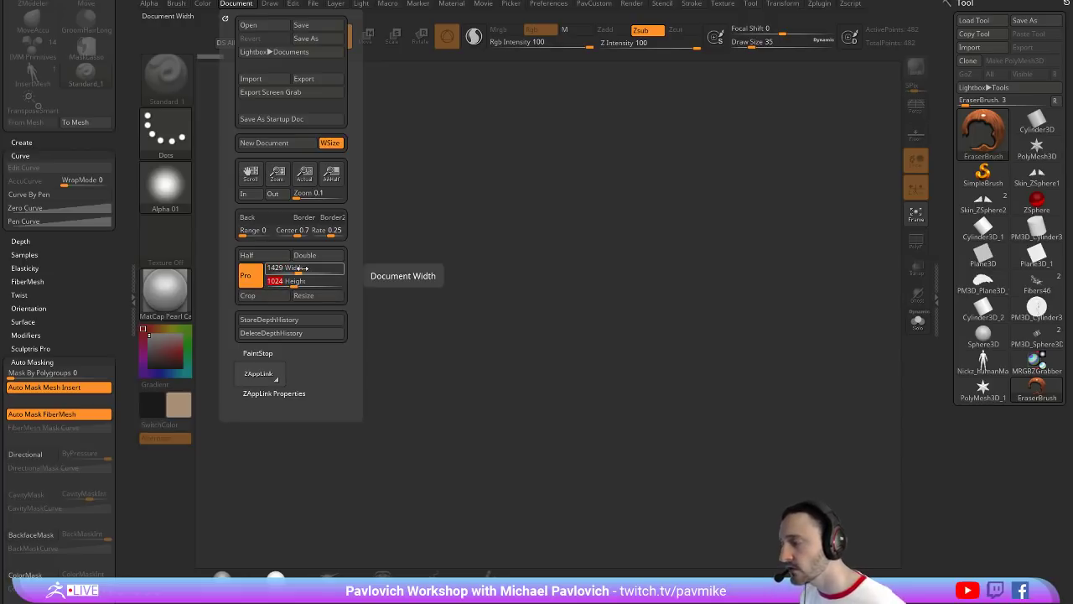
{"action": "left_click", "coordinate": [245, 275]}
{"action": "left_click", "coordinate": [275, 268]}
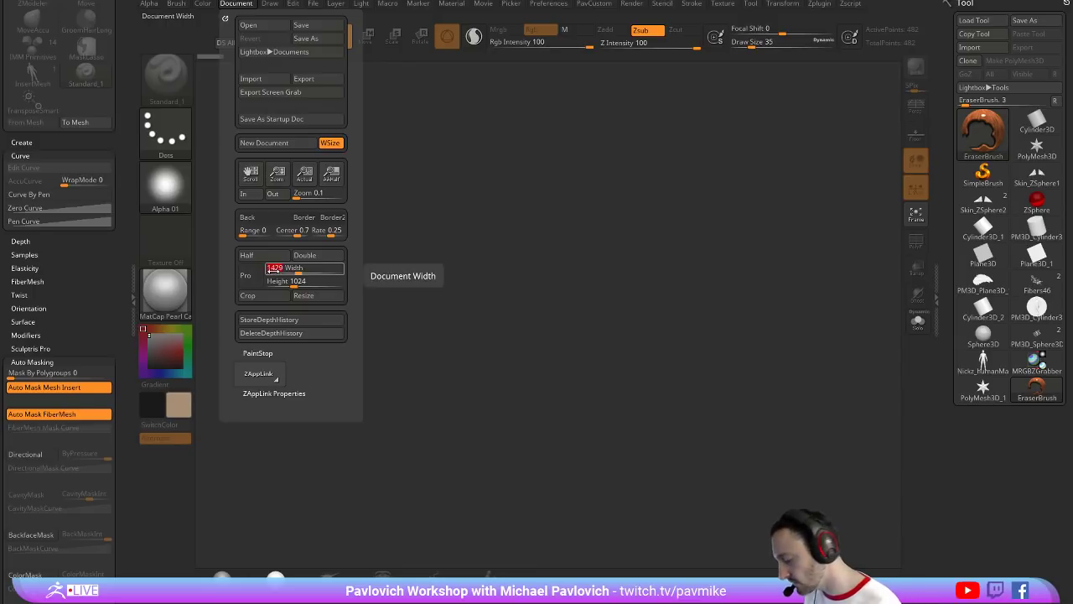
{"action": "type", "text": "1024"}
{"action": "key", "text": "Return"}
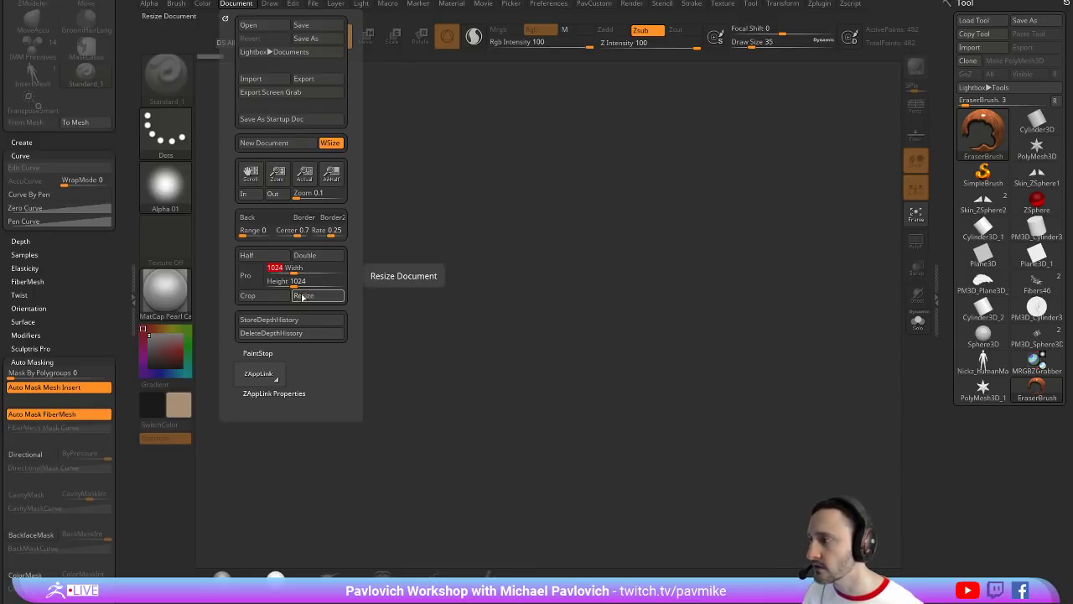
{"action": "left_click", "coordinate": [304, 295]}
{"action": "left_click", "coordinate": [554, 268]}
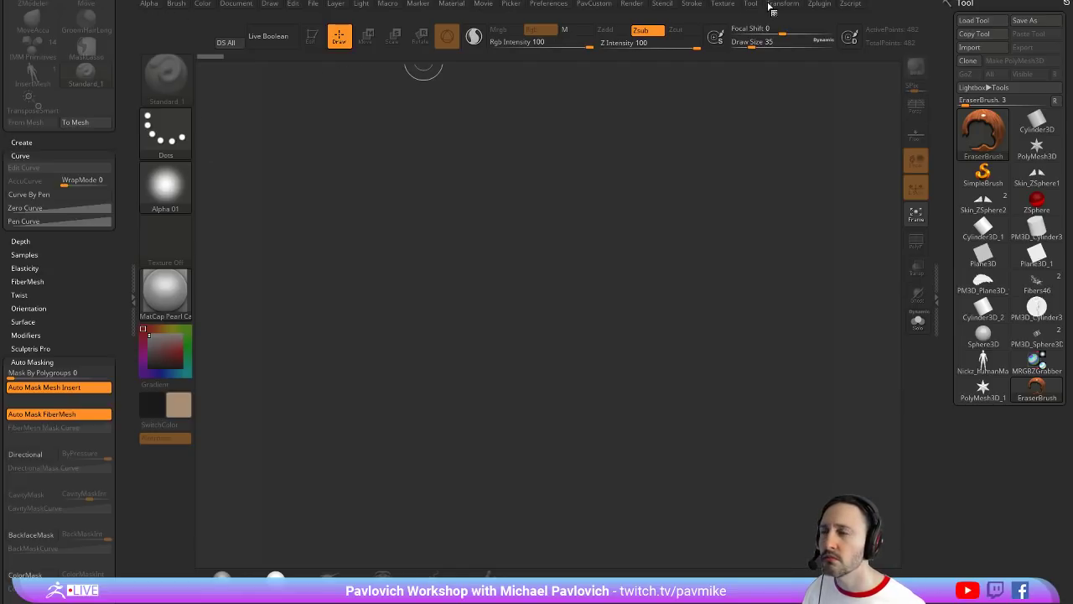
{"action": "left_click", "coordinate": [238, 5]}
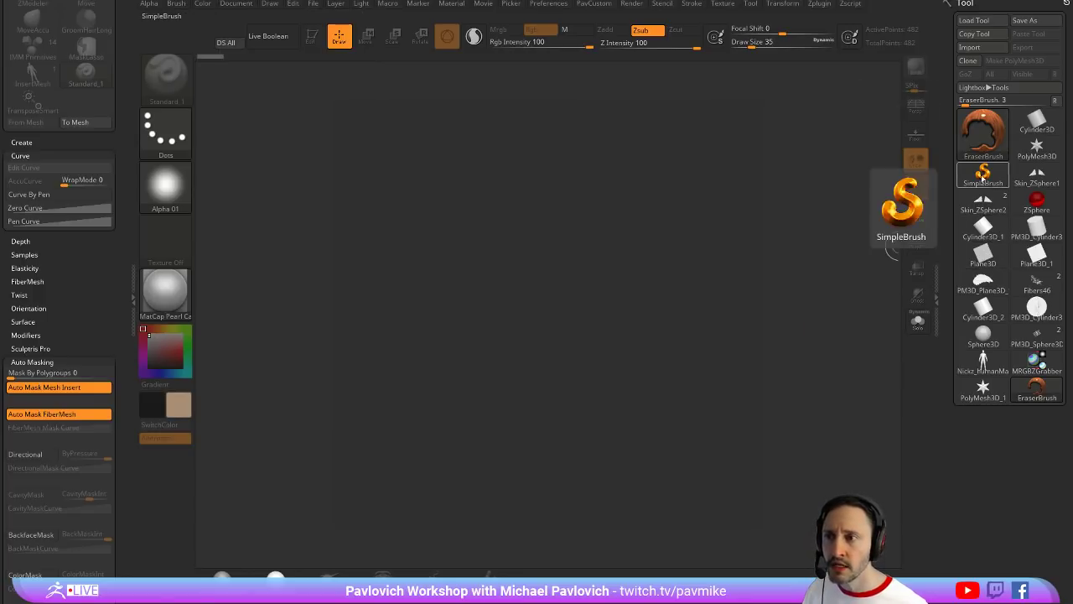
Place a Ring3D in the upper-left area of the canvas and orient it to face the front in Edit mode
{"action": "left_click", "coordinate": [983, 171]}
{"action": "left_click", "coordinate": [986, 134]}
{"action": "left_click", "coordinate": [650, 210]}
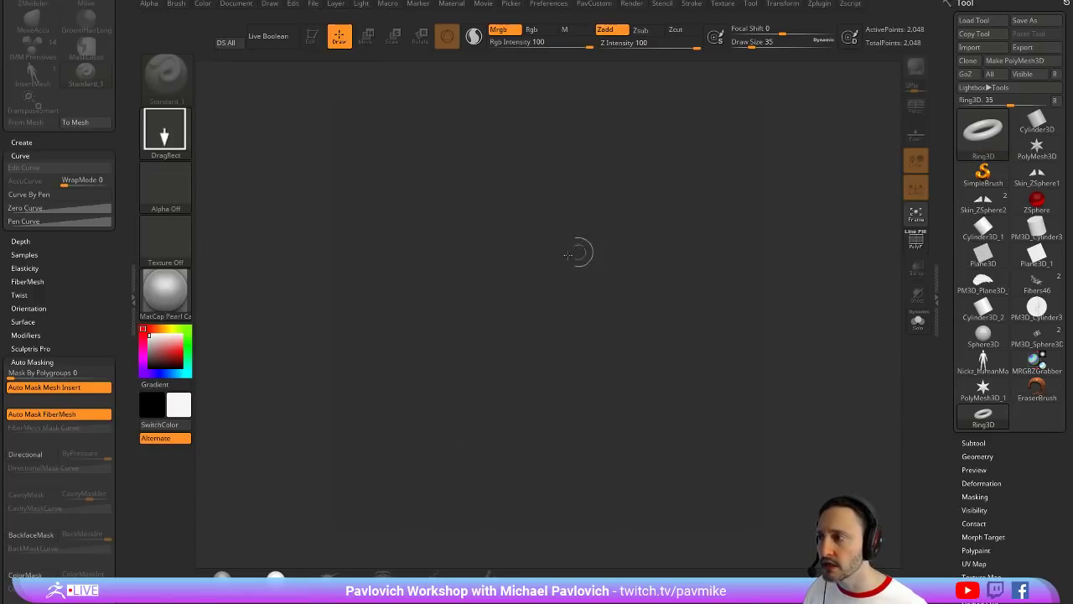
{"action": "left_click_drag", "start_coordinate": [549, 254], "coordinate": [607, 206]}
{"action": "left_click", "coordinate": [313, 37]}
{"action": "left_click_drag", "start_coordinate": [452, 216], "coordinate": [611, 188], "text": "shift"}
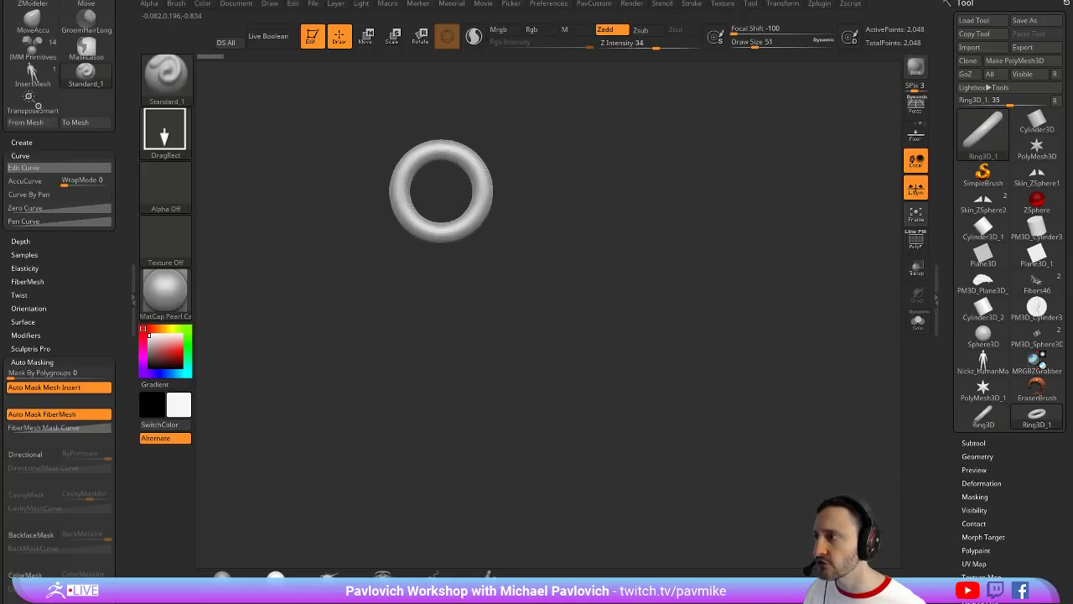
Snapshot the ring with a second copy beside it, and shift the canvas diagonally so the rings wrap around the document edges
{"action": "left_click", "coordinate": [311, 38]}
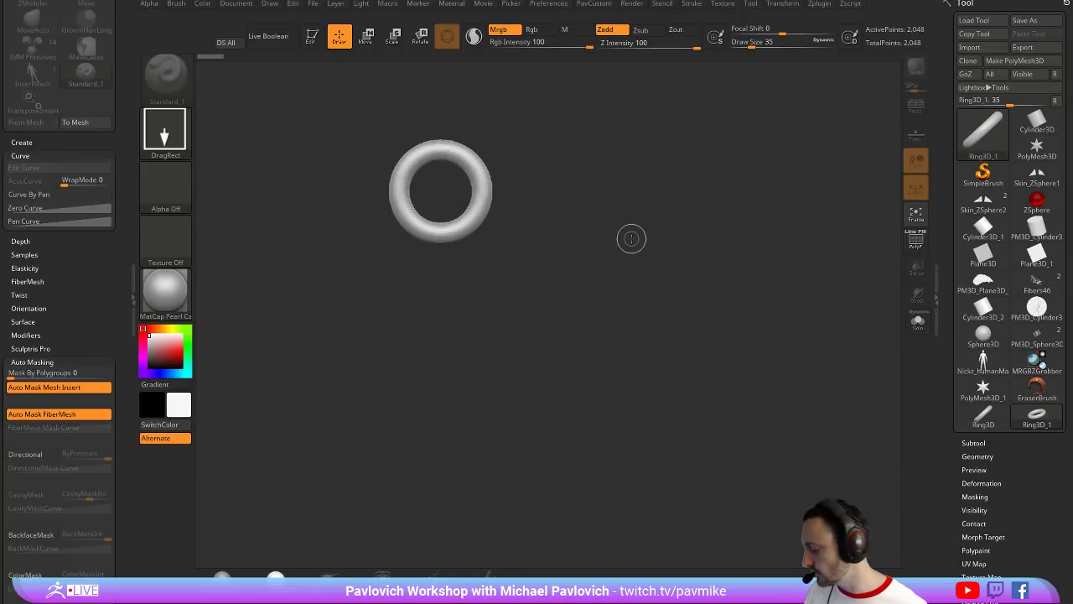
{"action": "key", "text": "w"}
{"action": "mouse_move", "coordinate": [446, 191]}
{"action": "left_mouse_down"}
{"action": "mouse_move", "coordinate": [468, 191]}
{"action": "mouse_move", "coordinate": [445, 191]}
{"action": "left_mouse_up"}
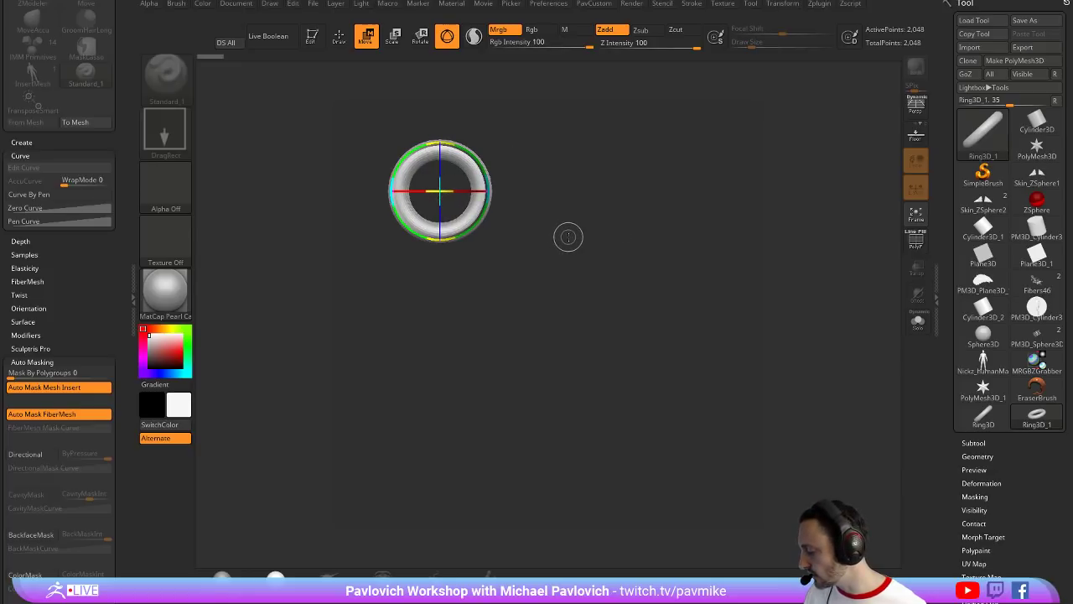
{"action": "key", "text": "shift+s"}
{"action": "left_click_drag", "start_coordinate": [443, 191], "coordinate": [563, 191], "text": "ctrl"}
{"action": "key", "text": "q"}
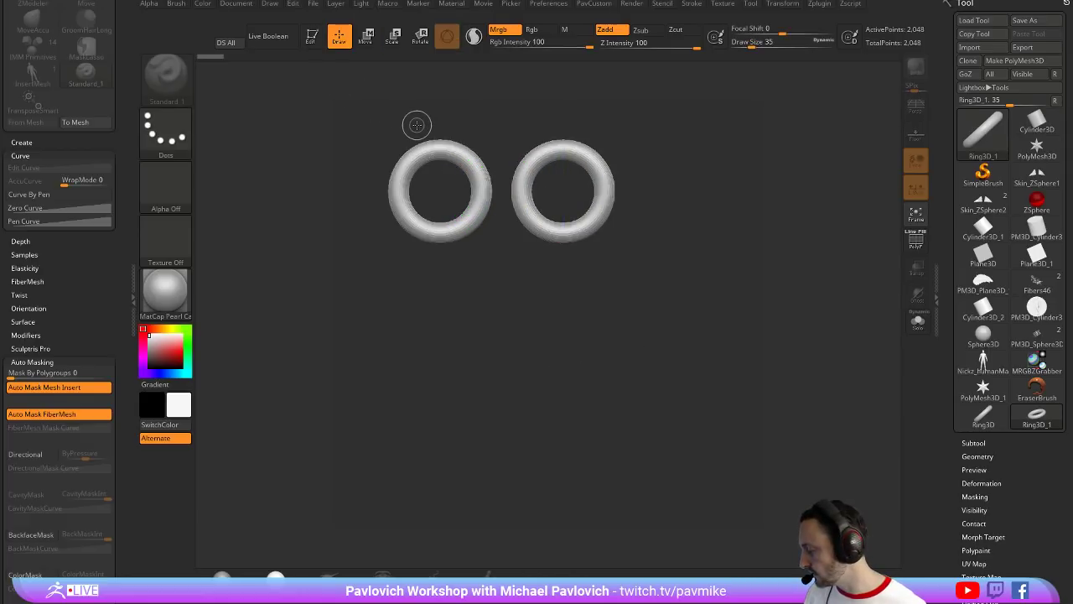
{"action": "mouse_move", "coordinate": [417, 125]}
{"action": "left_mouse_down"}
{"action": "mouse_move", "coordinate": [594, 315]}
{"action": "mouse_move", "coordinate": [551, 249]}
{"action": "mouse_move", "coordinate": [835, 238]}
{"action": "mouse_move", "coordinate": [582, 441]}
{"action": "mouse_move", "coordinate": [535, 300]}
{"action": "mouse_move", "coordinate": [702, 465]}
{"action": "left_mouse_up"}
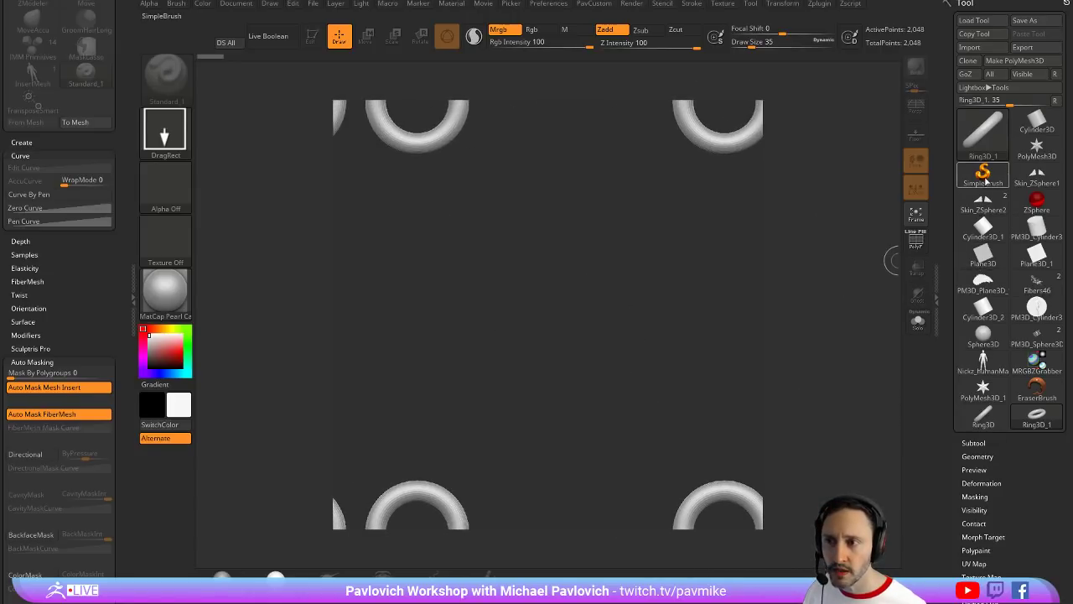
Stamp three front-facing PolyMesh3D stars in a triangle in the empty centre, and shift the canvas so they wrap around the edges
{"action": "left_click", "coordinate": [1037, 147]}
{"action": "left_click_drag", "start_coordinate": [506, 310], "coordinate": [558, 365]}
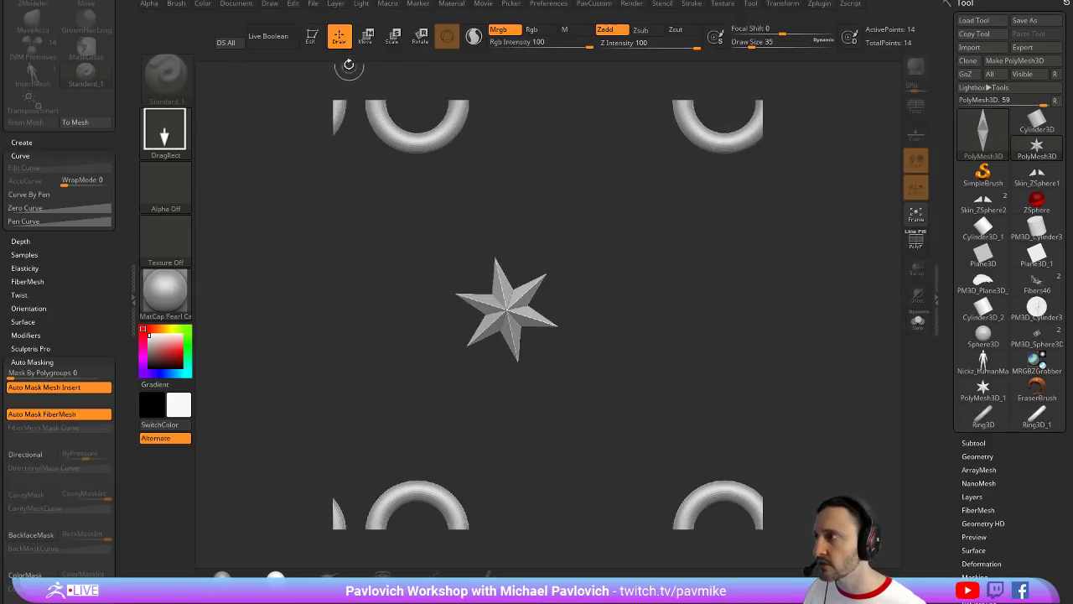
{"action": "key", "text": "t"}
{"action": "key", "text": "f"}
{"action": "mouse_move", "coordinate": [725, 325]}
{"action": "left_mouse_down", "text": "alt"}
{"action": "mouse_move", "coordinate": [746, 293]}
{"action": "mouse_move", "coordinate": [735, 330]}
{"action": "mouse_move", "coordinate": [707, 279]}
{"action": "mouse_move", "coordinate": [708, 255]}
{"action": "mouse_move", "coordinate": [623, 404]}
{"action": "mouse_move", "coordinate": [626, 375]}
{"action": "left_mouse_up", "text": "alt"}
{"action": "key", "text": "shift+s"}
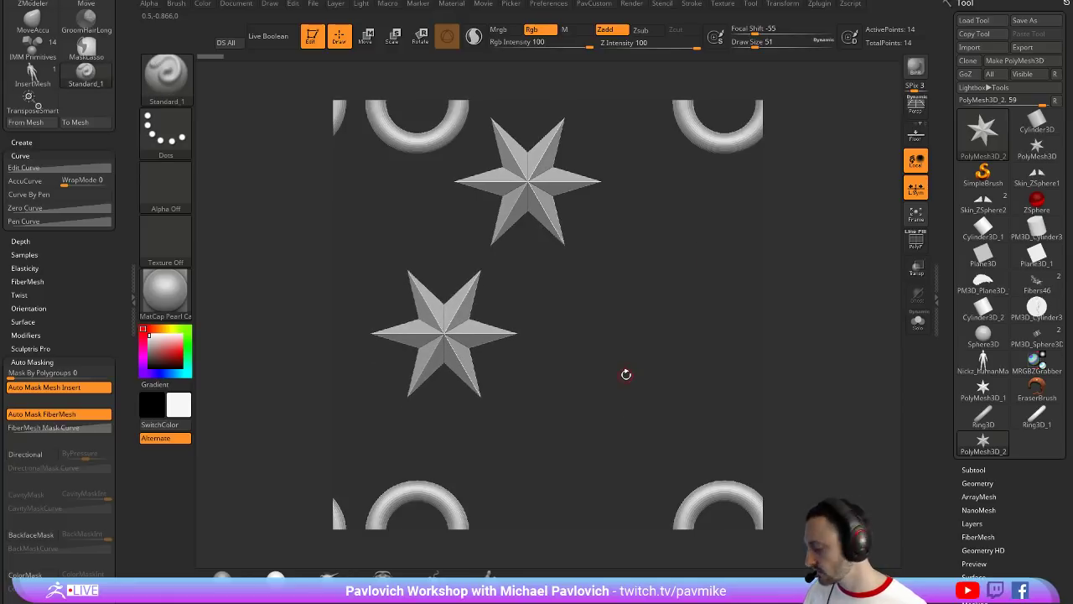
{"action": "key", "text": "shift+s"}
{"action": "left_click_drag", "start_coordinate": [611, 336], "coordinate": [639, 276], "text": "alt"}
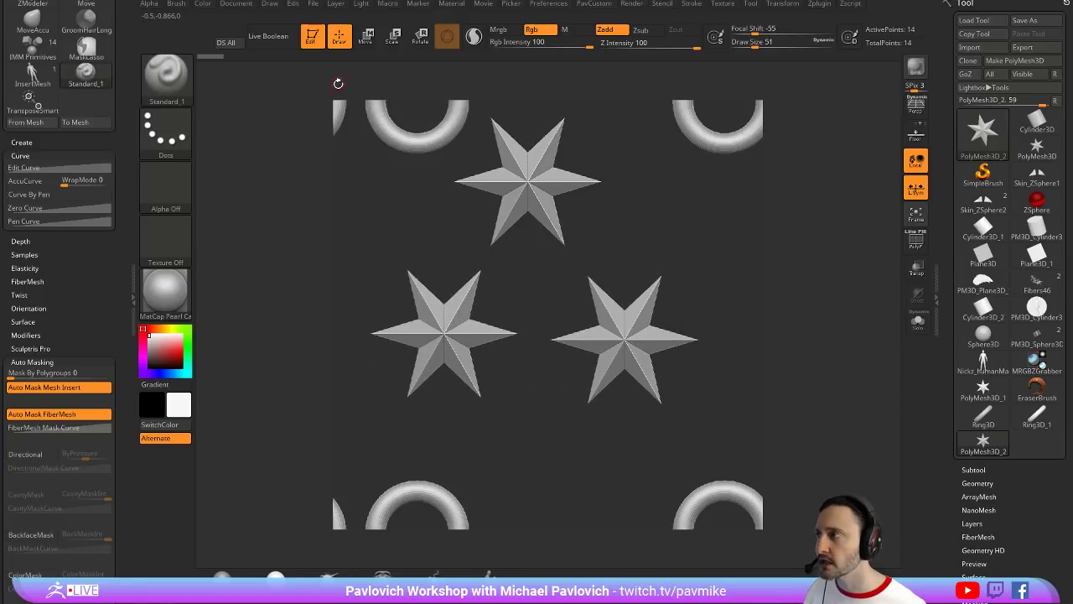
{"action": "left_click", "coordinate": [311, 36]}
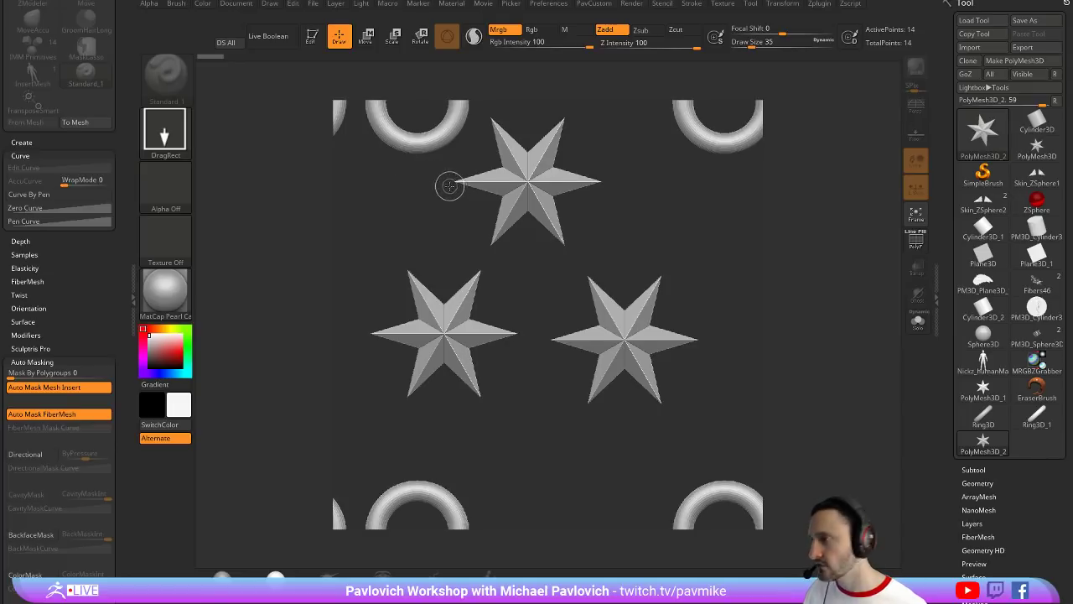
{"action": "left_click_drag", "start_coordinate": [449, 186], "coordinate": [697, 376]}
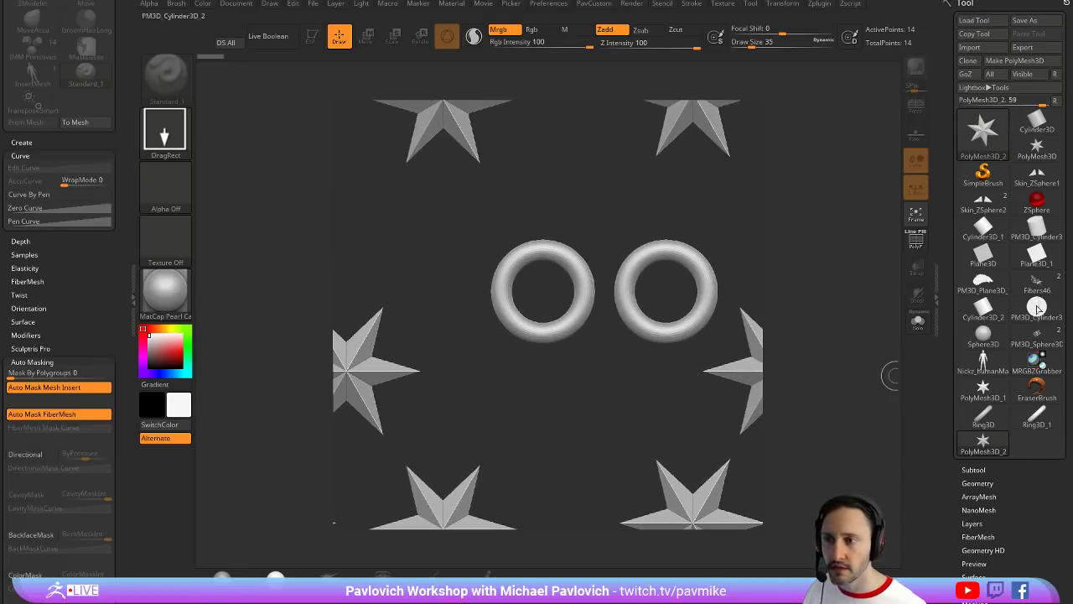
Place a Sphere3D in the gap beside the two rings and put it in Edit mode
{"action": "left_click", "coordinate": [985, 173]}
{"action": "left_click", "coordinate": [985, 173]}
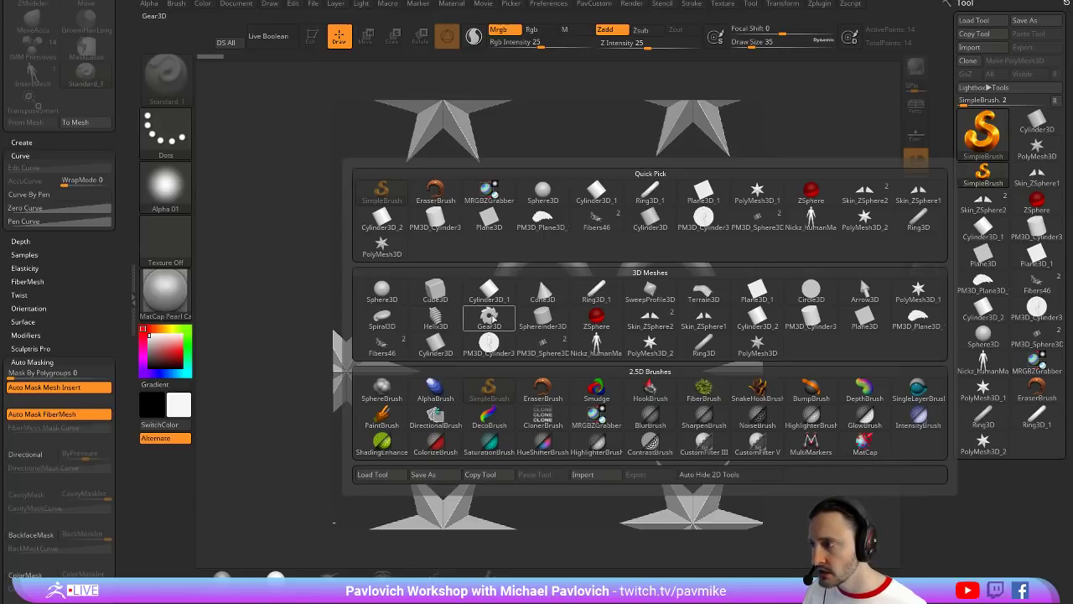
{"action": "mouse_move", "coordinate": [491, 316]}
{"action": "left_click", "coordinate": [383, 291]}
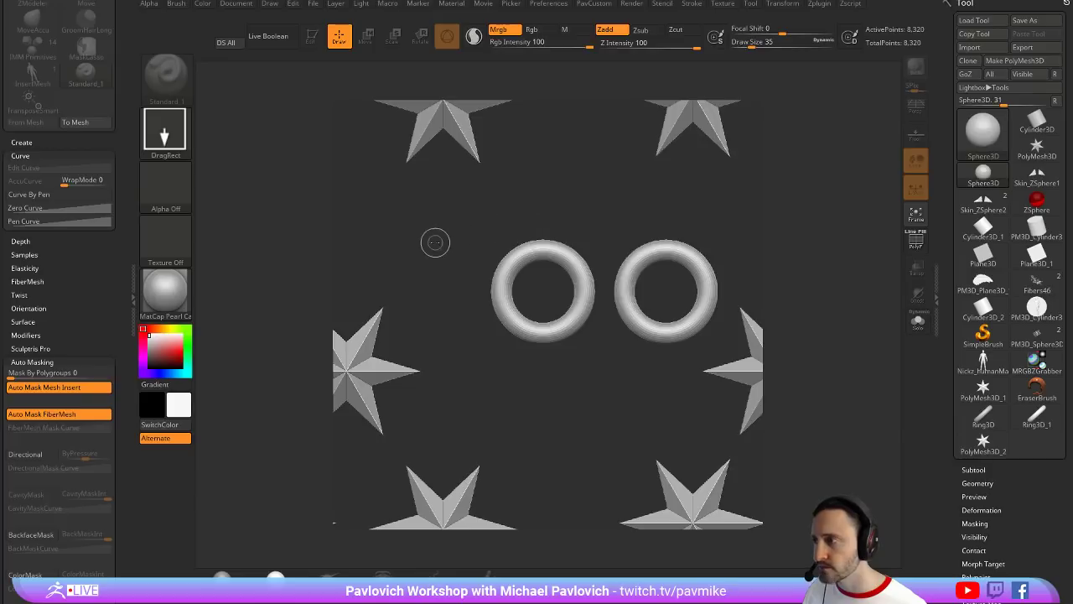
{"action": "left_click_drag", "start_coordinate": [426, 264], "coordinate": [409, 228]}
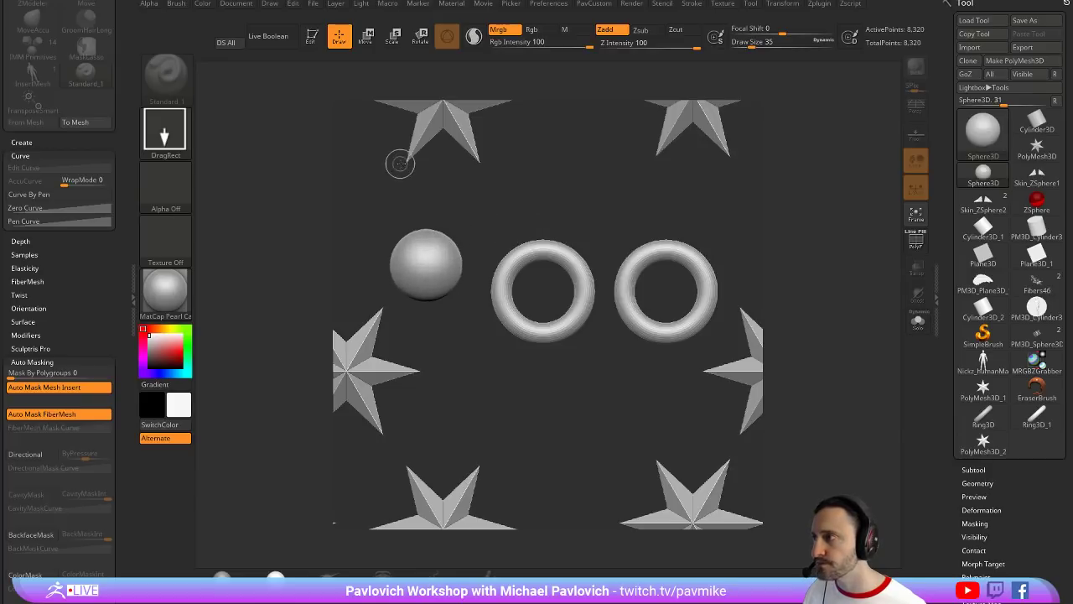
{"action": "left_click", "coordinate": [312, 38]}
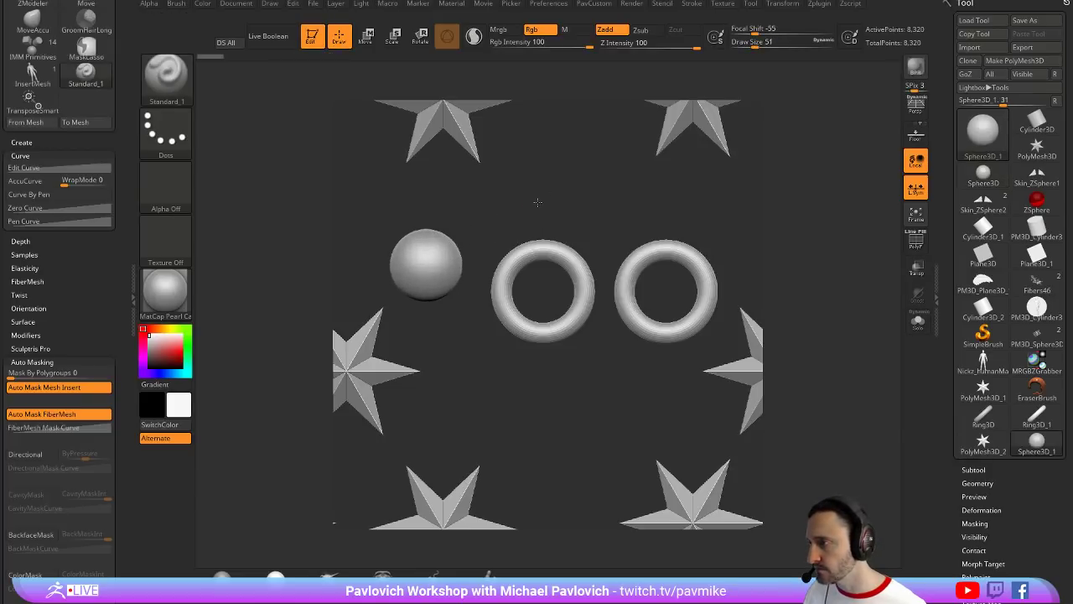
Snapshot Sphere3D copies of varying sizes above and below the rings, inside one ring, and beside the large lower sphere
{"action": "left_click_drag", "start_coordinate": [537, 202], "coordinate": [675, 120], "text": "alt"}
{"action": "mouse_move", "coordinate": [702, 198]}
{"action": "left_mouse_down"}
{"action": "mouse_move", "coordinate": [706, 187]}
{"action": "mouse_move", "coordinate": [731, 195]}
{"action": "mouse_move", "coordinate": [571, 252]}
{"action": "left_mouse_up"}
{"action": "key", "text": "shift+s"}
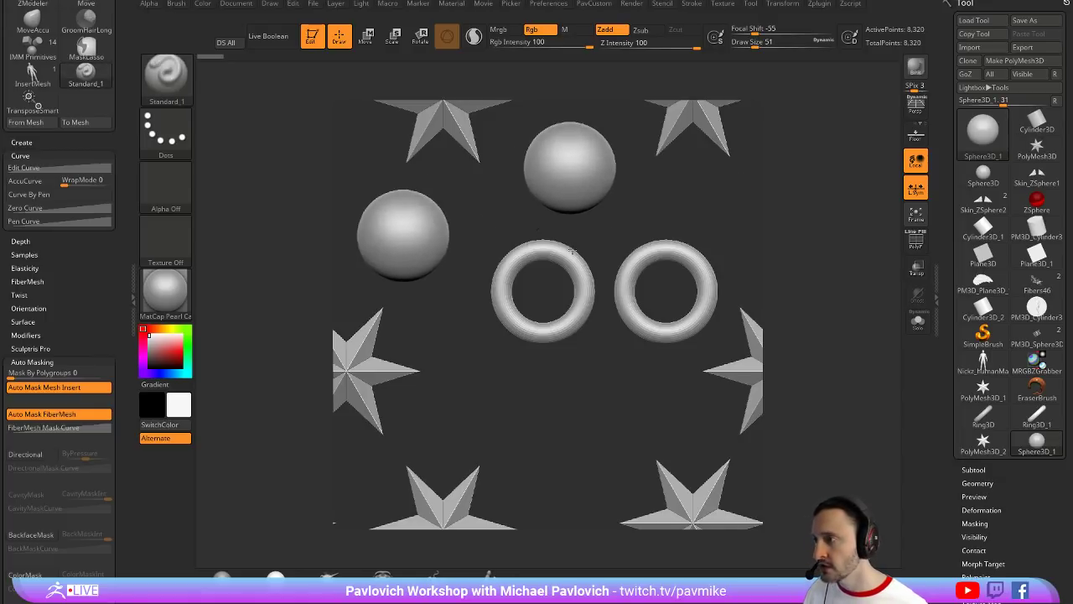
{"action": "mouse_move", "coordinate": [645, 249]}
{"action": "left_mouse_down"}
{"action": "mouse_move", "coordinate": [620, 233]}
{"action": "mouse_move", "coordinate": [719, 315]}
{"action": "left_mouse_up"}
{"action": "key", "text": "shift+s"}
{"action": "left_click_drag", "start_coordinate": [706, 236], "coordinate": [739, 232]}
{"action": "mouse_move", "coordinate": [741, 231]}
{"action": "left_mouse_down", "text": "alt"}
{"action": "mouse_move", "coordinate": [834, 315]}
{"action": "mouse_move", "coordinate": [761, 250]}
{"action": "left_mouse_up", "text": "alt"}
{"action": "key", "text": "shift+s"}
{"action": "left_click_drag", "start_coordinate": [792, 266], "coordinate": [911, 269], "text": "alt"}
{"action": "key", "text": "shift+s"}
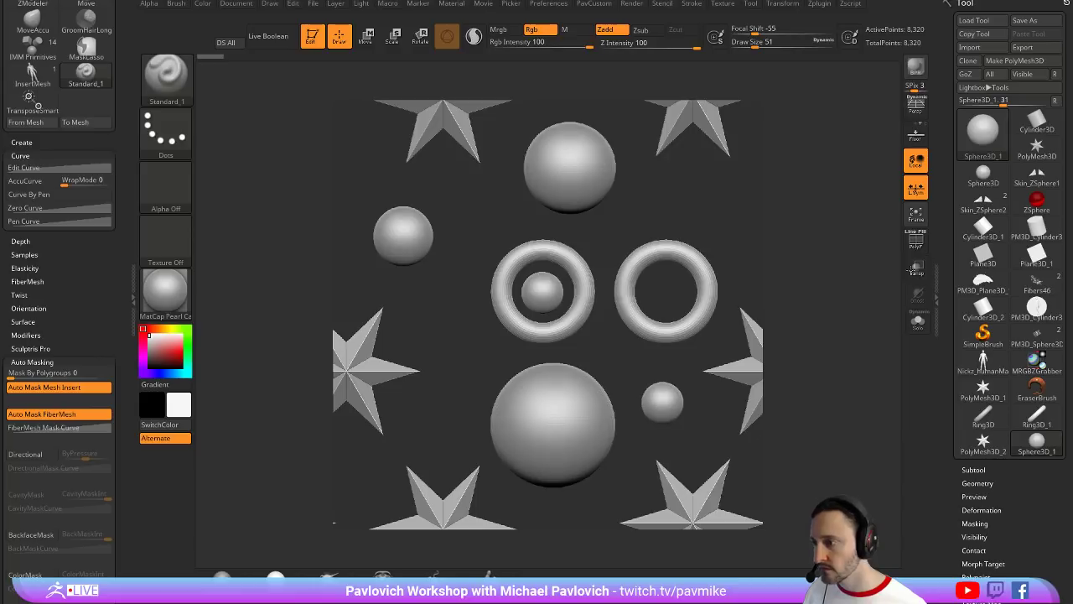
Leave Edit mode, shift the canvas diagonally so the pattern wraps around the edges, and grab the document as an alpha
{"action": "left_click", "coordinate": [323, 43]}
{"action": "mouse_move", "coordinate": [488, 237]}
{"action": "left_mouse_down"}
{"action": "mouse_move", "coordinate": [474, 204]}
{"action": "mouse_move", "coordinate": [469, 229]}
{"action": "mouse_move", "coordinate": [455, 208]}
{"action": "mouse_move", "coordinate": [803, 450]}
{"action": "left_mouse_up"}
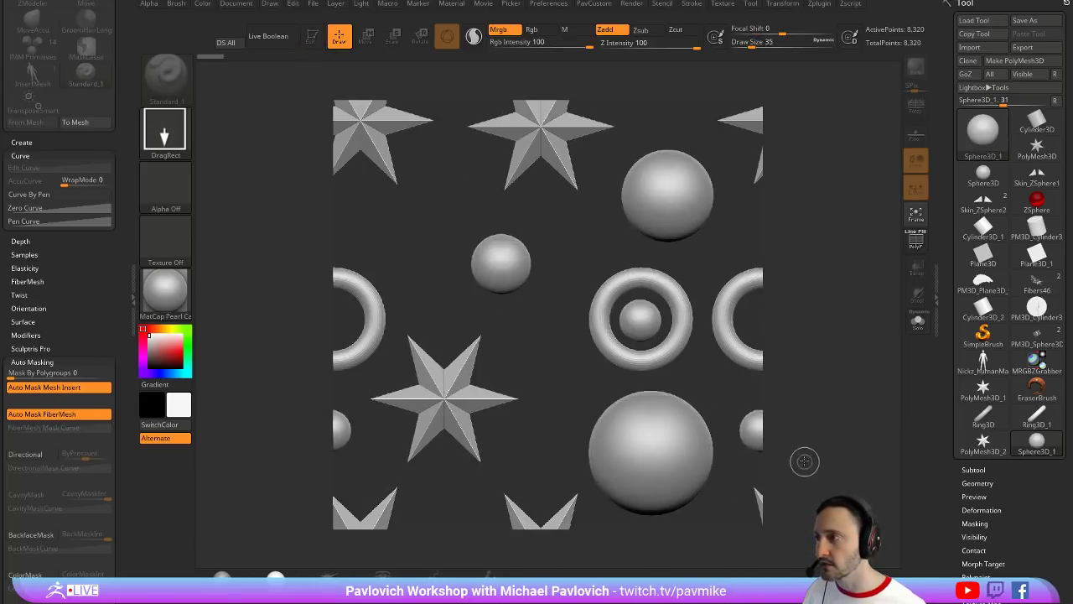
{"action": "left_click", "coordinate": [164, 181]}
{"action": "left_click", "coordinate": [505, 406]}
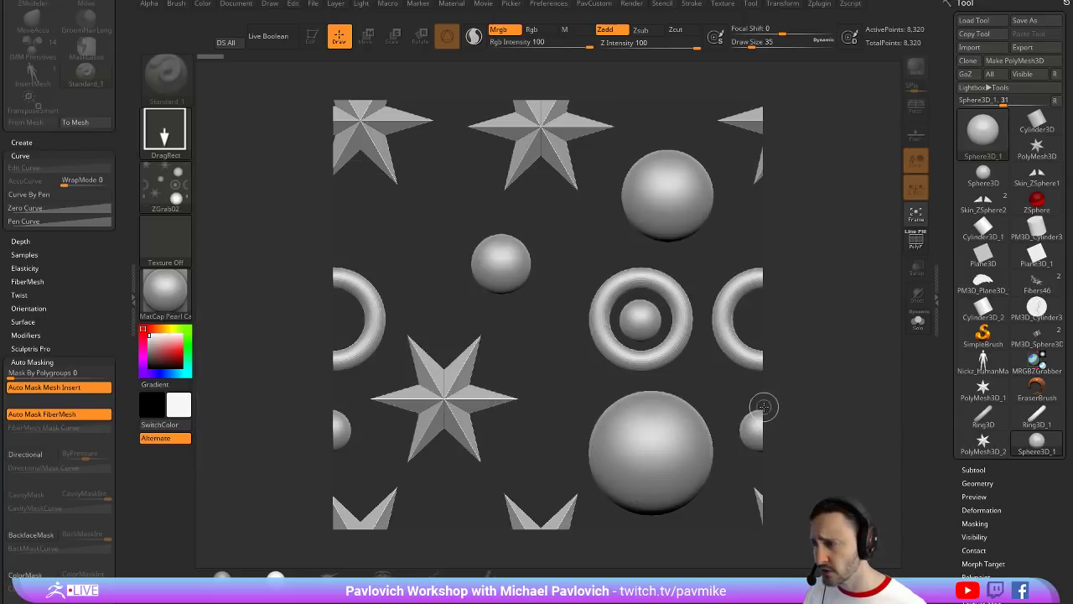
Clear the canvas and create a new document with WSize enabled, without saving the old one
{"action": "key", "text": "ctrl+n"}
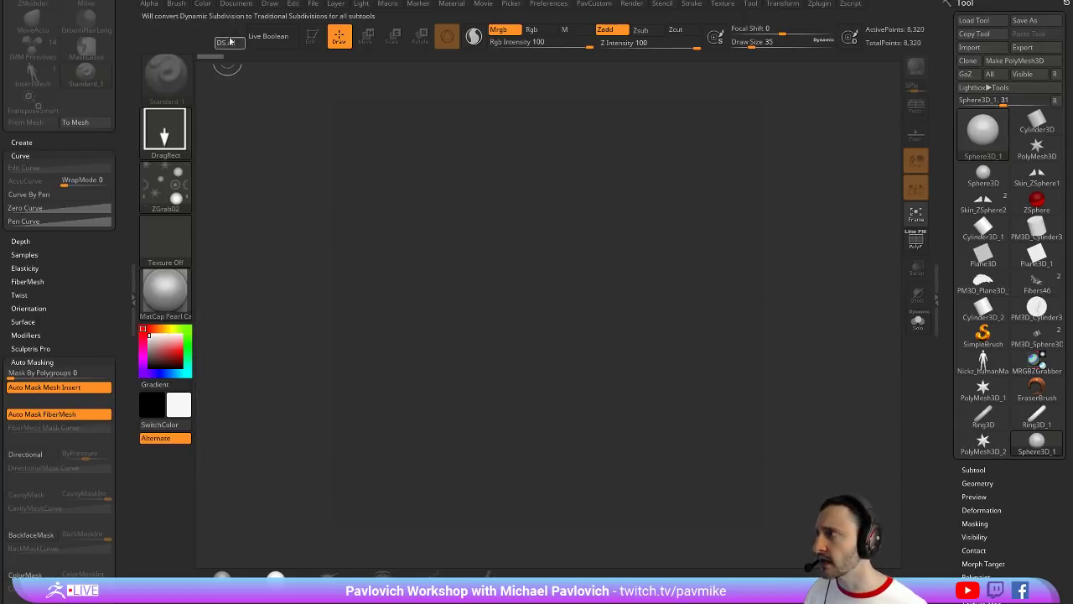
{"action": "left_click", "coordinate": [235, 3]}
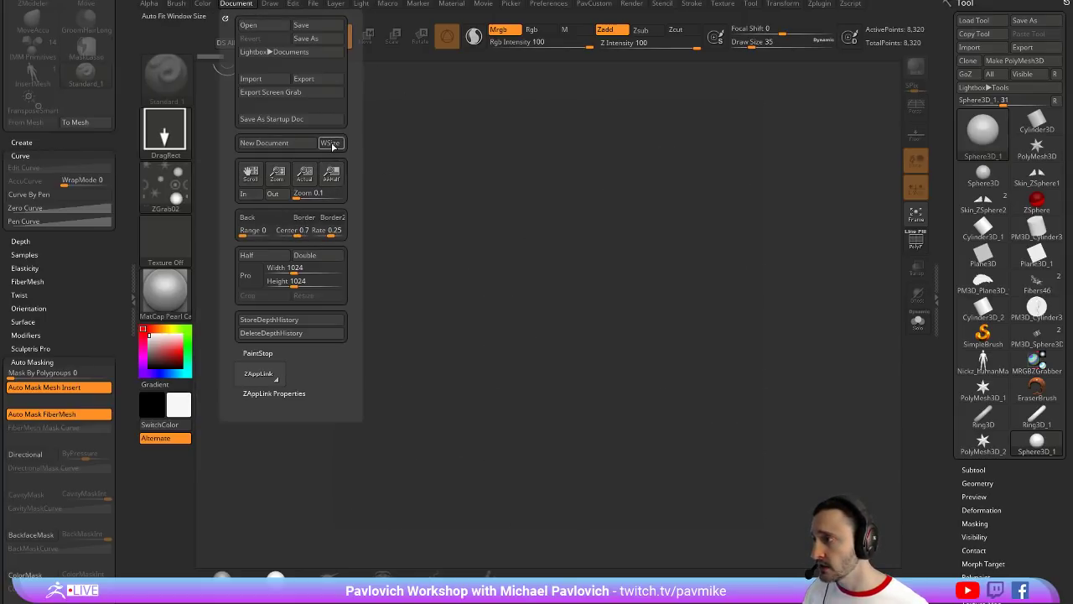
{"action": "left_click", "coordinate": [274, 144]}
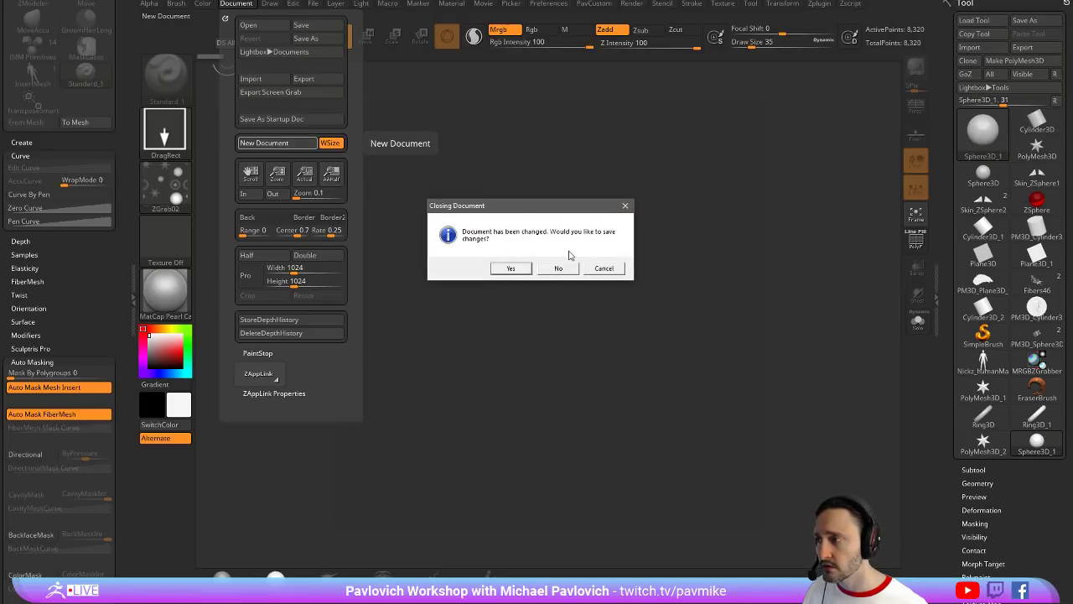
{"action": "left_click", "coordinate": [558, 268]}
Draw a Plane3D in the new document, put it in Edit mode, frame it, and convert it to a PolyMesh3D
{"action": "mouse_move", "coordinate": [948, 241]}
{"action": "left_mouse_down"}
{"action": "mouse_move", "coordinate": [944, 198]}
{"action": "mouse_move", "coordinate": [947, 212]}
{"action": "left_mouse_up"}
{"action": "left_click", "coordinate": [983, 109]}
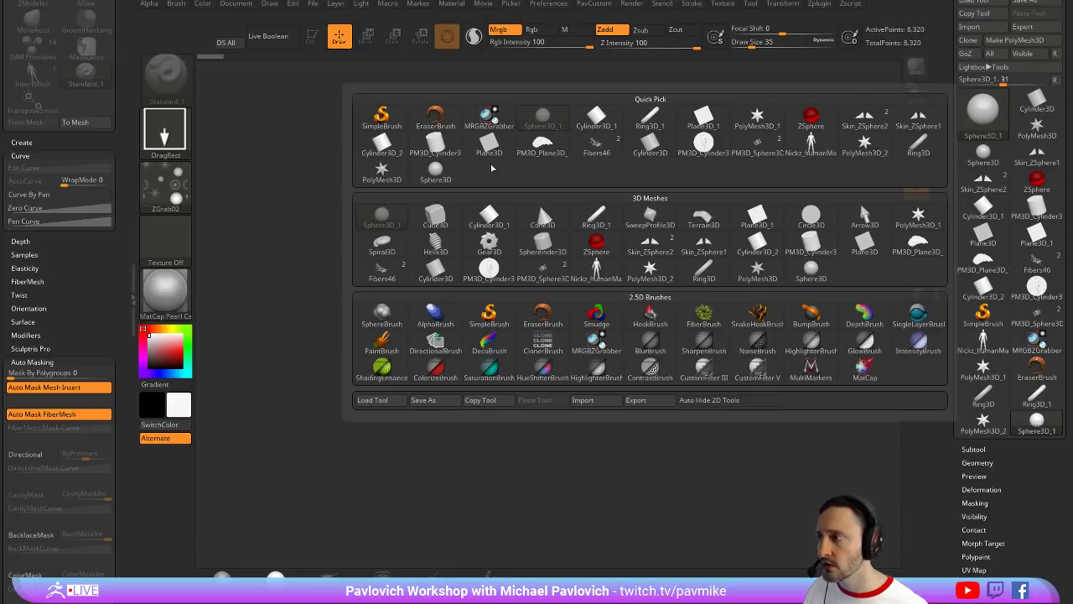
{"action": "left_click", "coordinate": [864, 243]}
{"action": "mouse_move", "coordinate": [601, 313]}
{"action": "left_mouse_down"}
{"action": "mouse_move", "coordinate": [562, 189]}
{"action": "mouse_move", "coordinate": [711, 186]}
{"action": "left_mouse_up"}
{"action": "key", "text": "t"}
{"action": "key", "text": "f"}
{"action": "left_click", "coordinate": [1022, 40]}
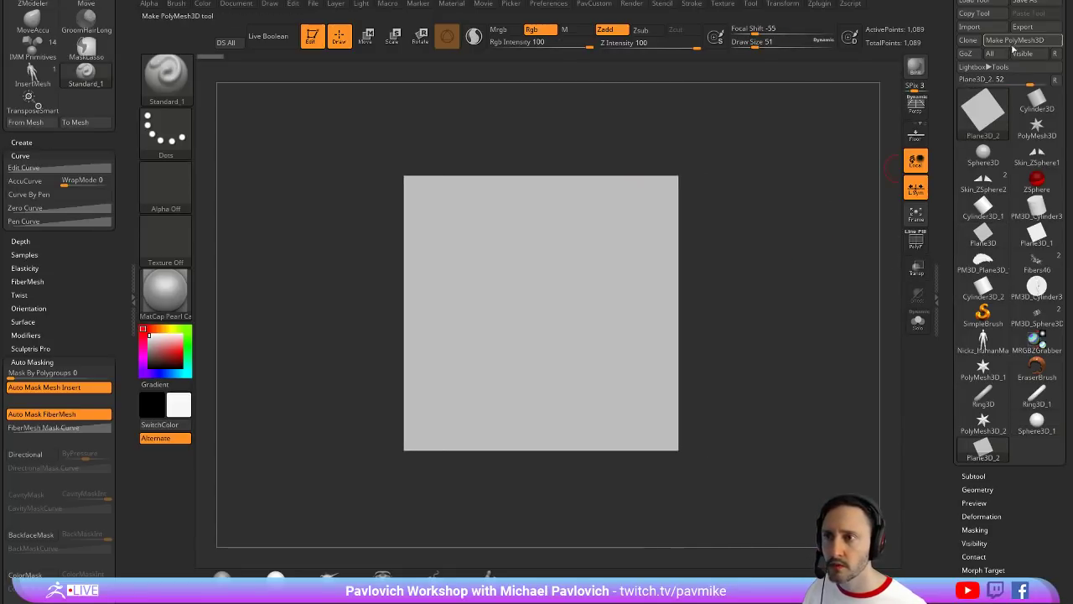
Expand the plane's Surface settings, open NoiseMaker and cancel it
{"action": "left_click_drag", "start_coordinate": [954, 168], "coordinate": [931, 80]}
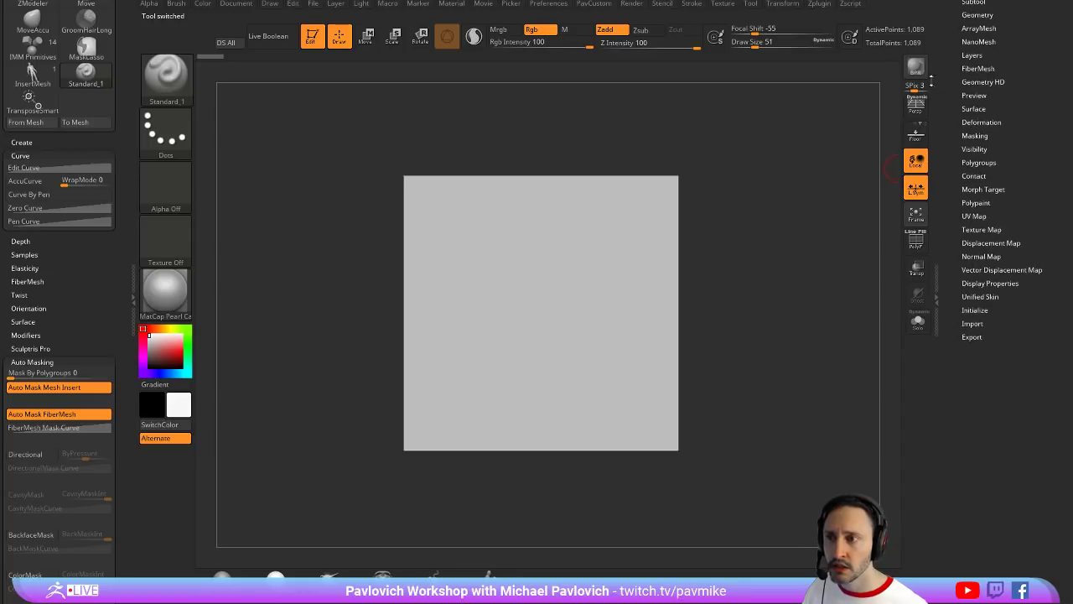
{"action": "left_click", "coordinate": [973, 109]}
{"action": "left_click", "coordinate": [989, 145]}
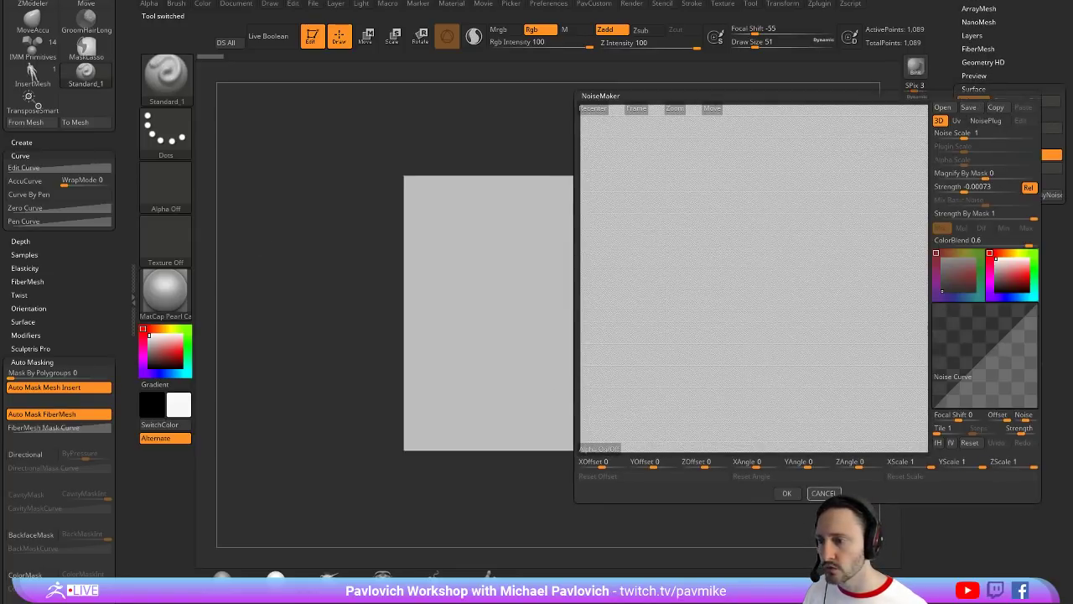
{"action": "left_click", "coordinate": [822, 493]}
Select the grabbed ZGrab02 alpha and export it to the Desktop as a Photoshop file named tiling
{"action": "left_click", "coordinate": [165, 187]}
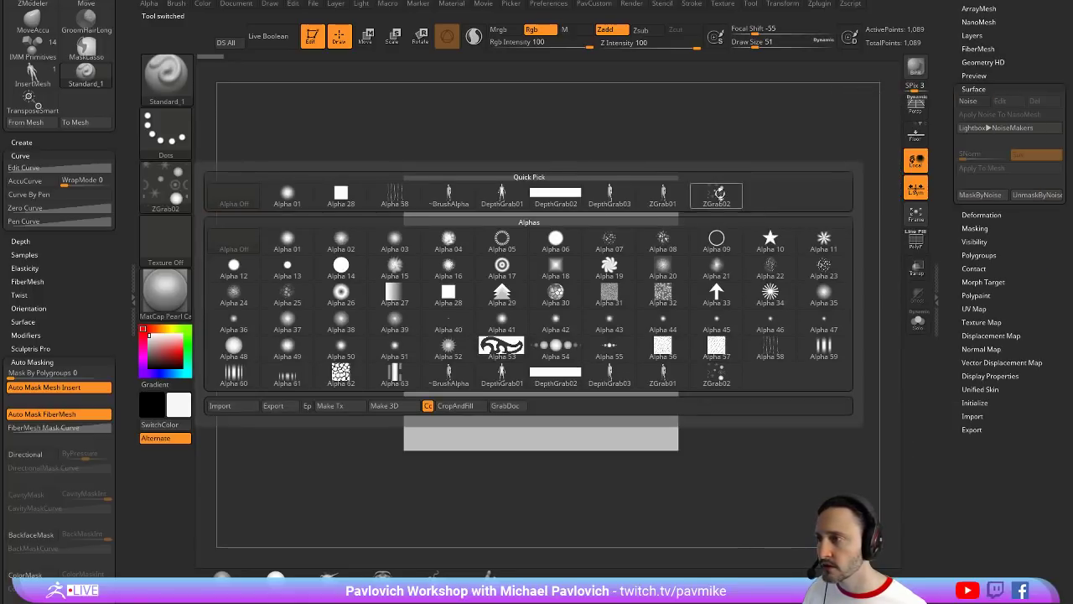
{"action": "left_click", "coordinate": [719, 193]}
{"action": "left_click", "coordinate": [165, 186]}
{"action": "left_click", "coordinate": [293, 405]}
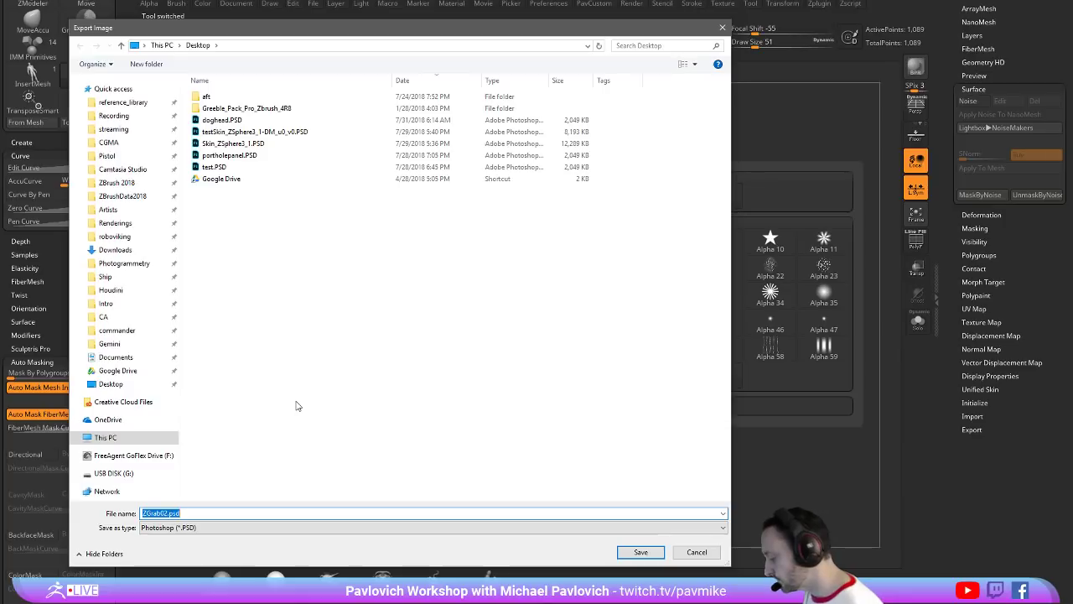
{"action": "type", "text": "1"}
{"action": "key", "text": "Return"}
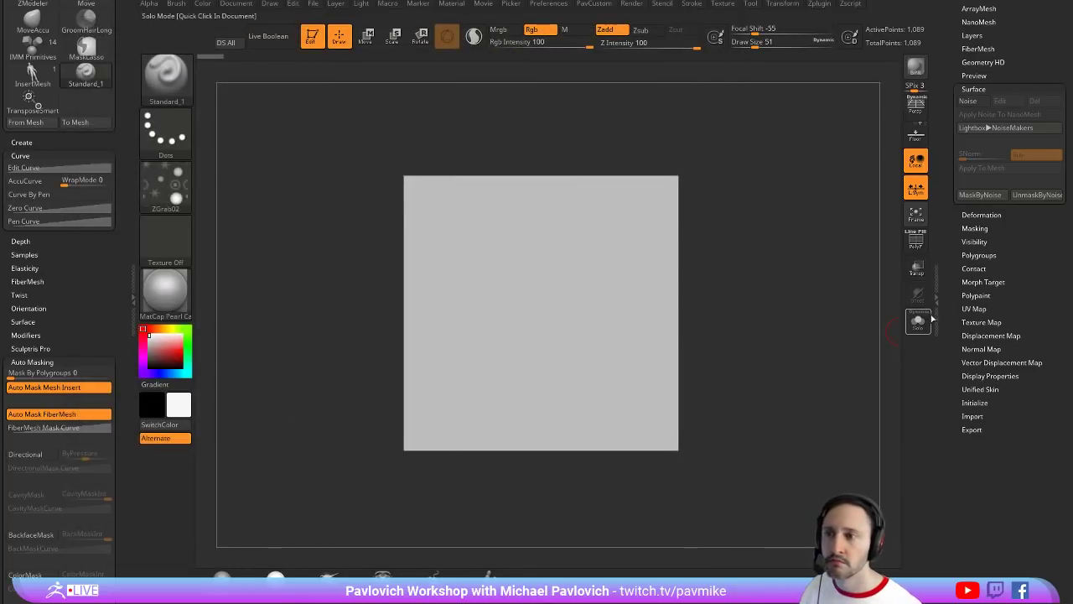
Load the tiling image as the plane's NoiseMaker alpha, with Strength 0.5, Mix Basic Noise 0 and an inverted noise curve
{"action": "left_click", "coordinate": [968, 102]}
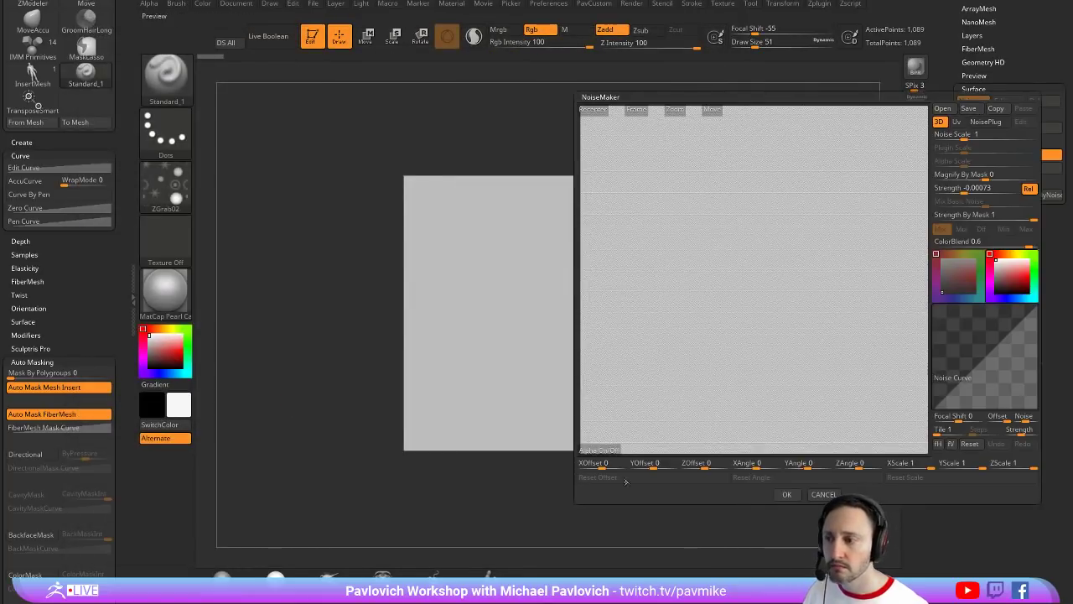
{"action": "left_click", "coordinate": [598, 449]}
{"action": "double_click", "coordinate": [252, 124]}
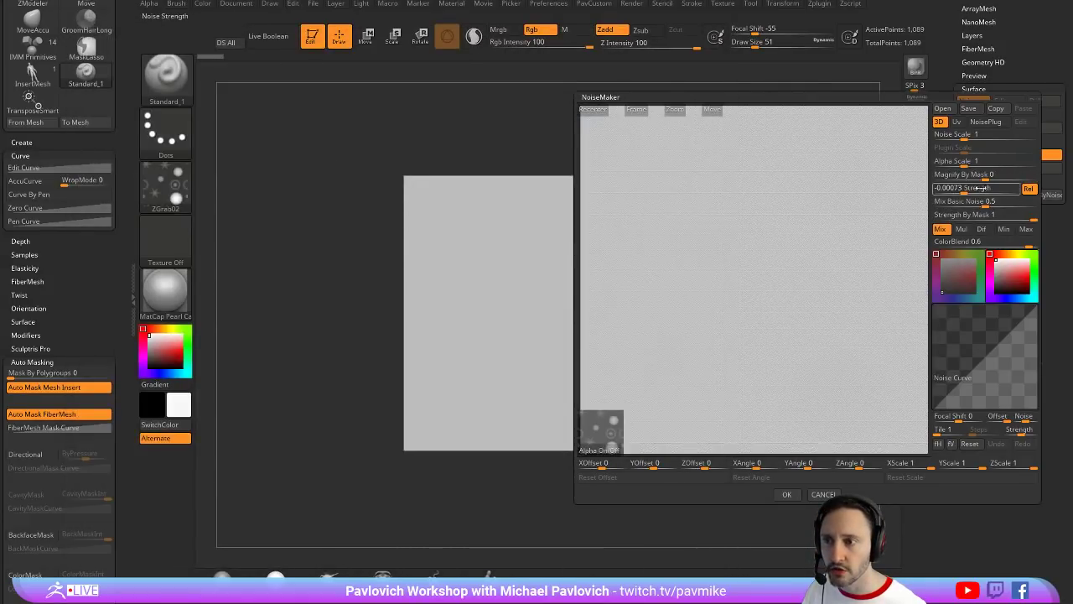
{"action": "left_click_drag", "start_coordinate": [980, 189], "coordinate": [936, 204]}
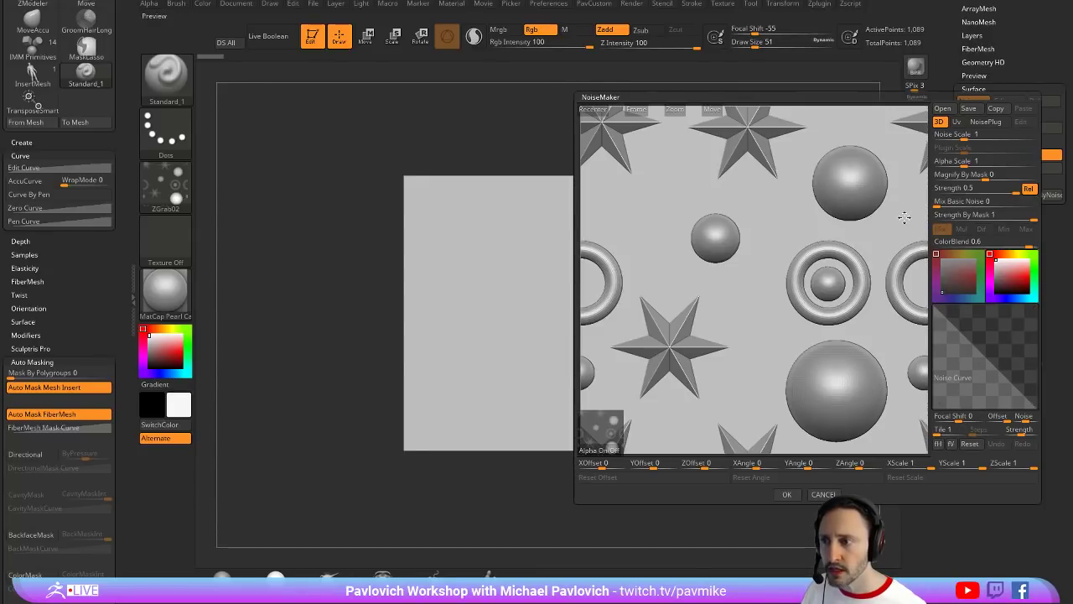
Set the noise's Alpha Scale to 0.32871 so the pattern repeats across the plane, and accept the noise
{"action": "left_click_drag", "start_coordinate": [904, 217], "coordinate": [847, 195], "text": "alt"}
{"action": "left_click_drag", "start_coordinate": [966, 164], "coordinate": [957, 167]}
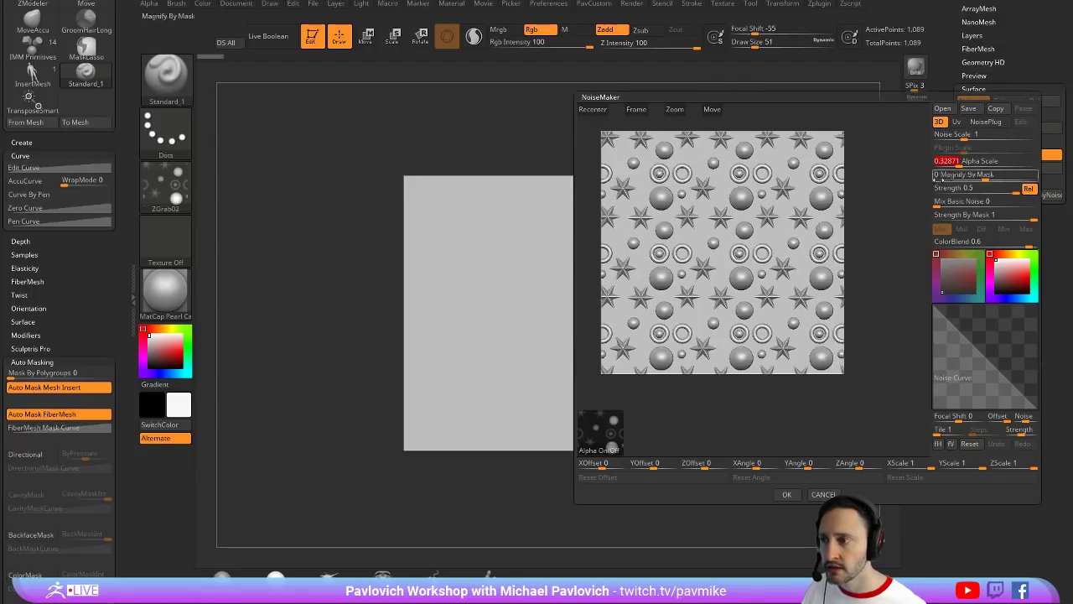
{"action": "left_click", "coordinate": [786, 494]}
{"action": "left_click_drag", "start_coordinate": [788, 180], "coordinate": [816, 212]}
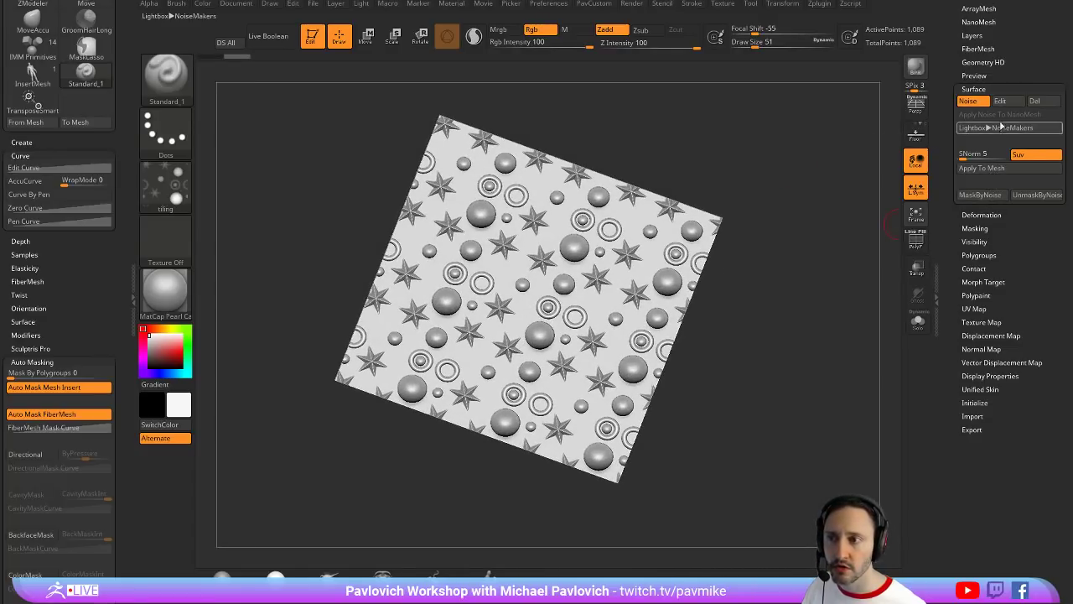
Edit the surface noise, set its Offset to about -0.13 so only the raised shapes show, and accept it
{"action": "left_click", "coordinate": [1002, 101]}
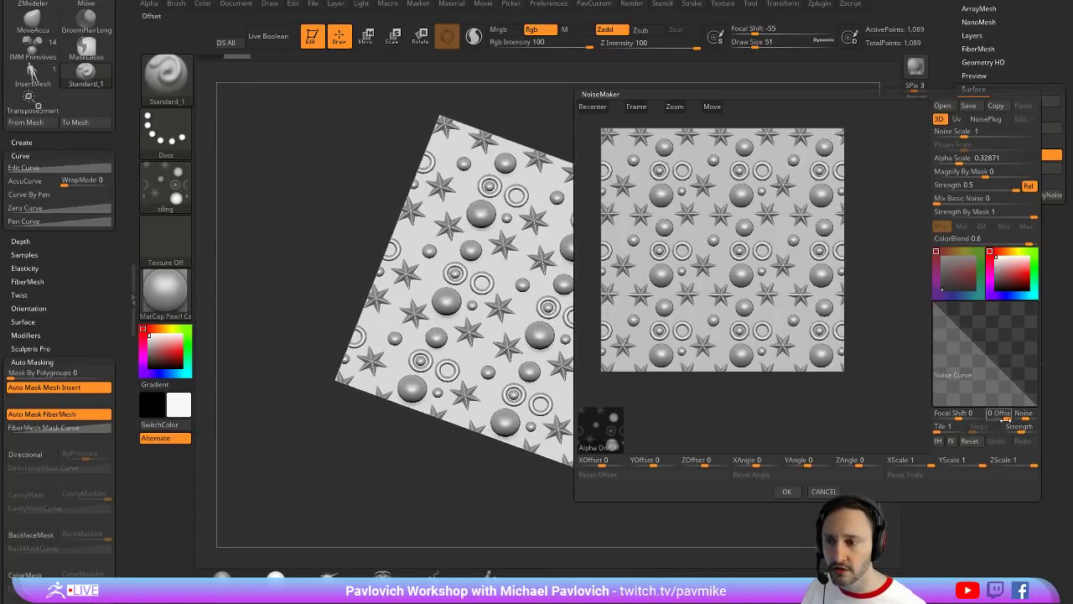
{"action": "left_click_drag", "start_coordinate": [1004, 417], "coordinate": [992, 417]}
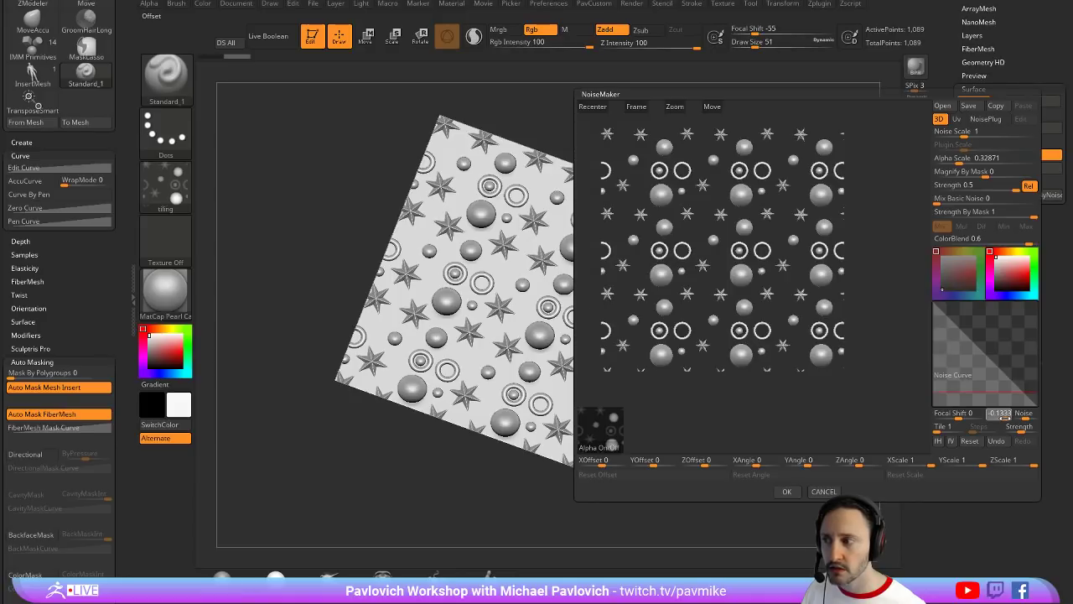
{"action": "left_click", "coordinate": [787, 491]}
{"action": "mouse_move", "coordinate": [760, 174]}
{"action": "left_mouse_down"}
{"action": "mouse_move", "coordinate": [780, 201]}
{"action": "mouse_move", "coordinate": [765, 186]}
{"action": "mouse_move", "coordinate": [750, 197]}
{"action": "mouse_move", "coordinate": [758, 191]}
{"action": "left_mouse_up"}
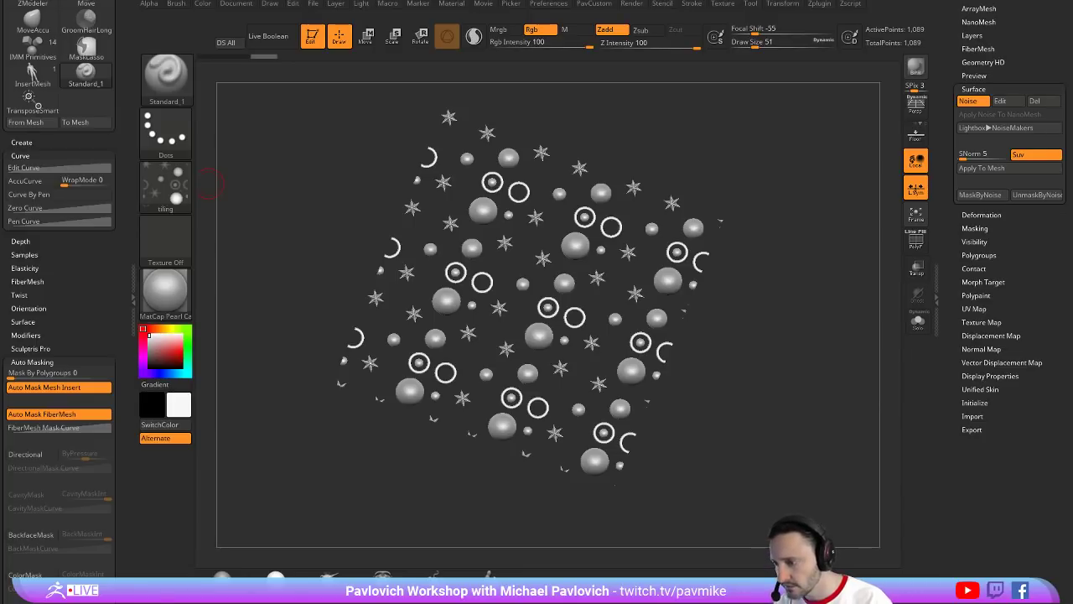
Switch to the browser, open the Kitbash Organization document from the Drive CG folder, read through its part categories, and return to ZBrush
{"action": "key", "text": "alt+Tab"}
{"action": "scroll", "coordinate": [496, 240], "scroll_direction": "down", "scroll_amount": 2}
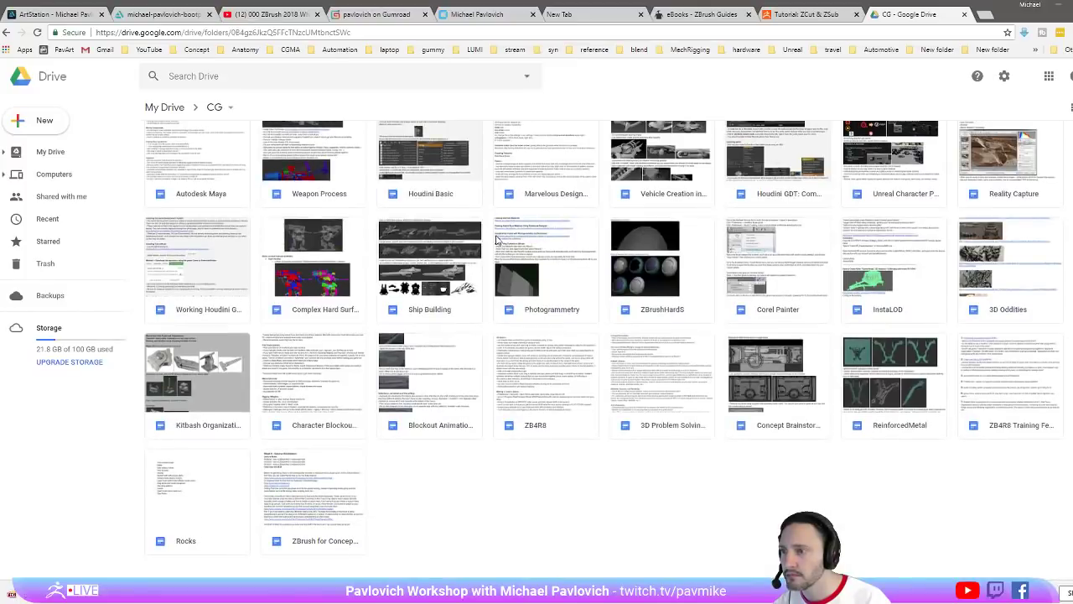
{"action": "scroll", "coordinate": [496, 240], "scroll_direction": "up", "scroll_amount": 2}
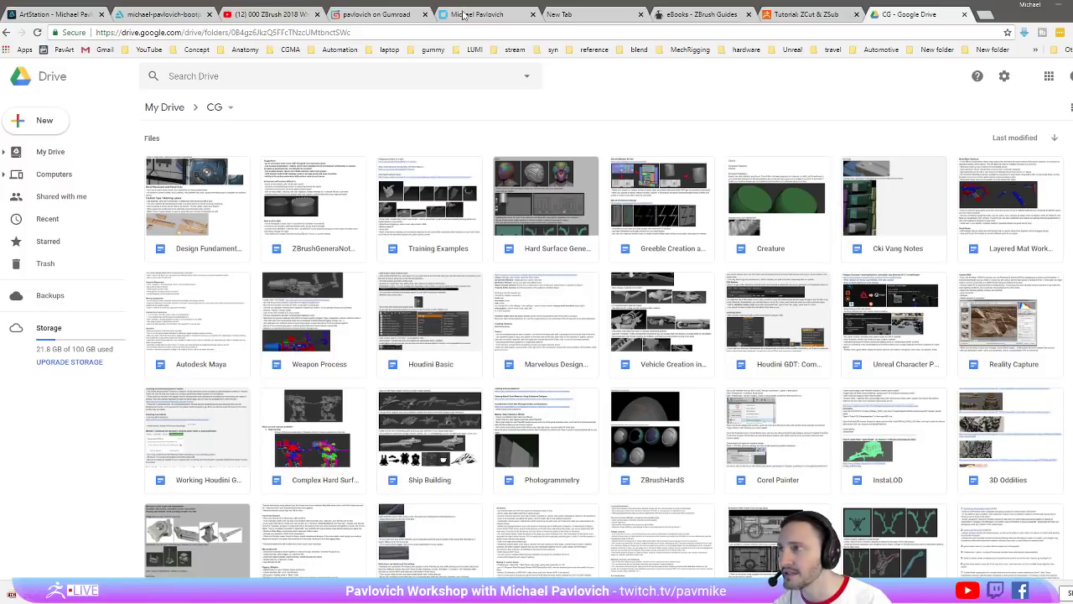
{"action": "double_click", "coordinate": [198, 547]}
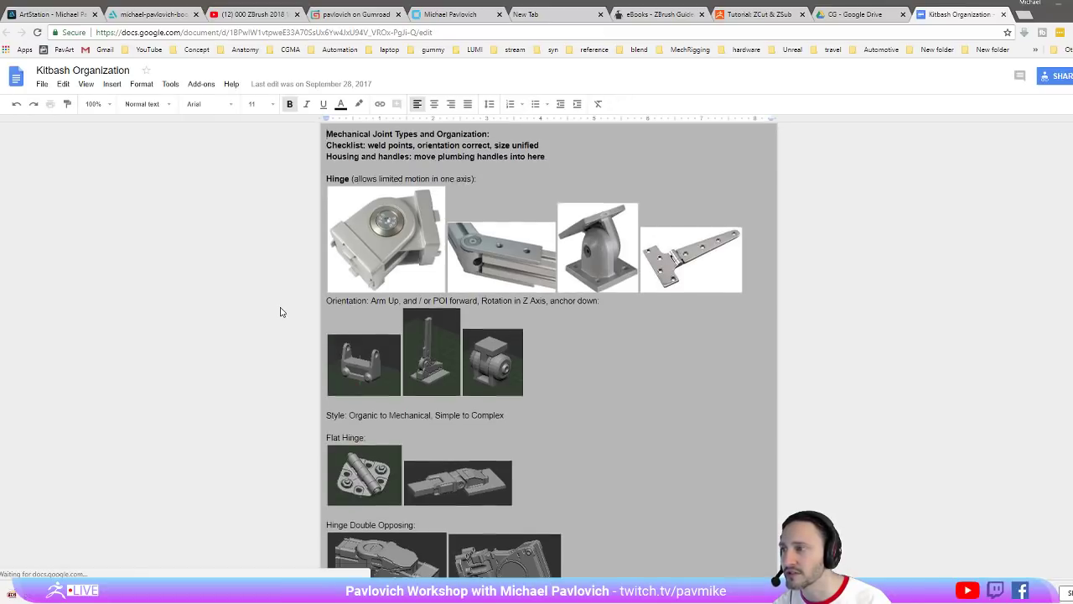
{"action": "scroll", "coordinate": [281, 312], "scroll_direction": "down", "scroll_amount": 20}
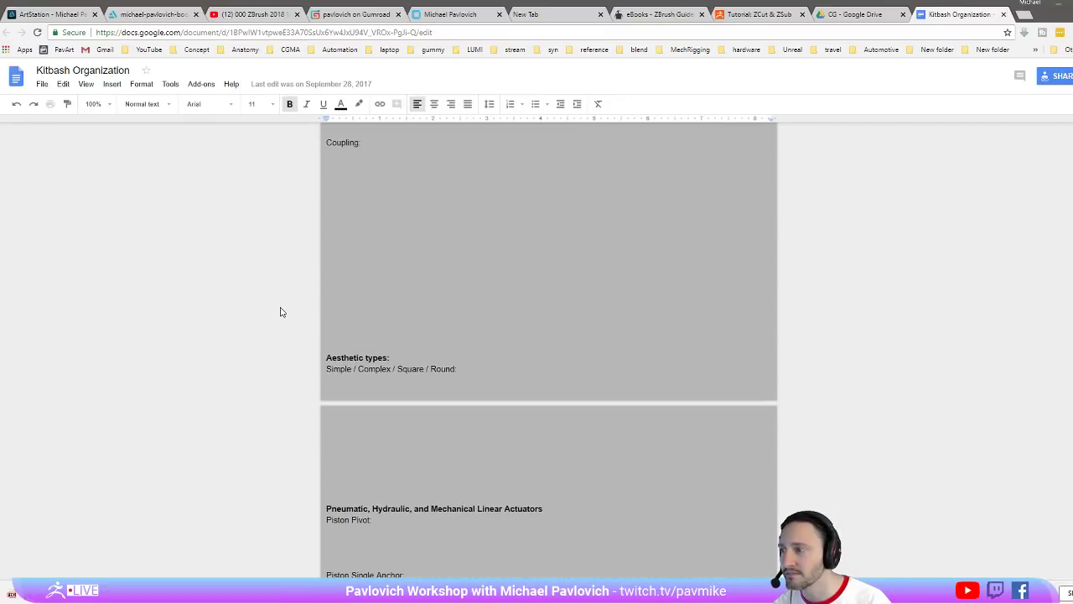
{"action": "scroll", "coordinate": [281, 312], "scroll_direction": "down", "scroll_amount": 10}
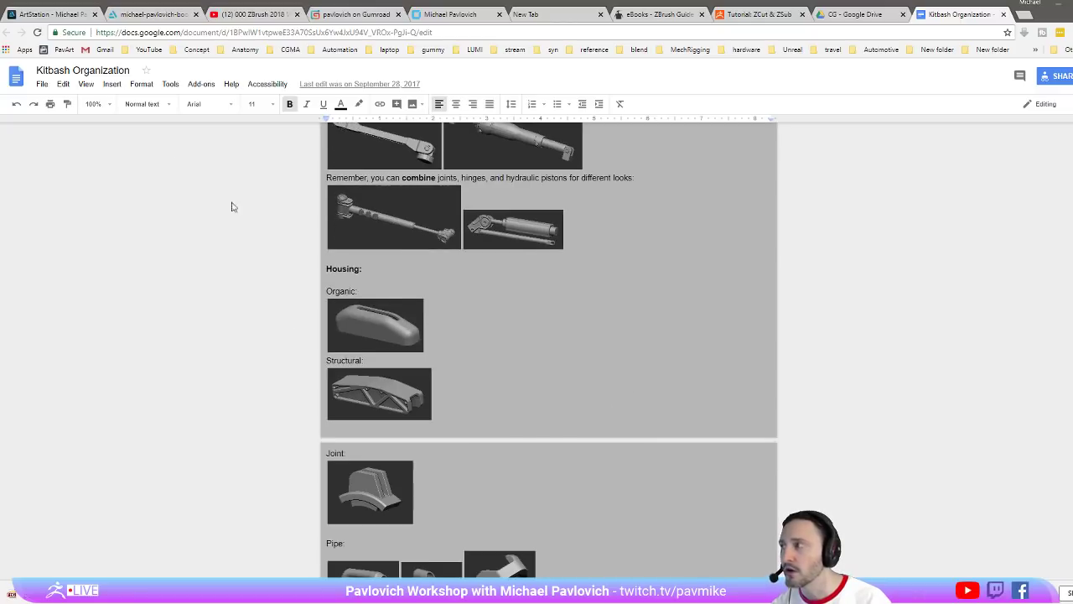
{"action": "left_click_drag", "start_coordinate": [400, 7], "coordinate": [469, 602]}
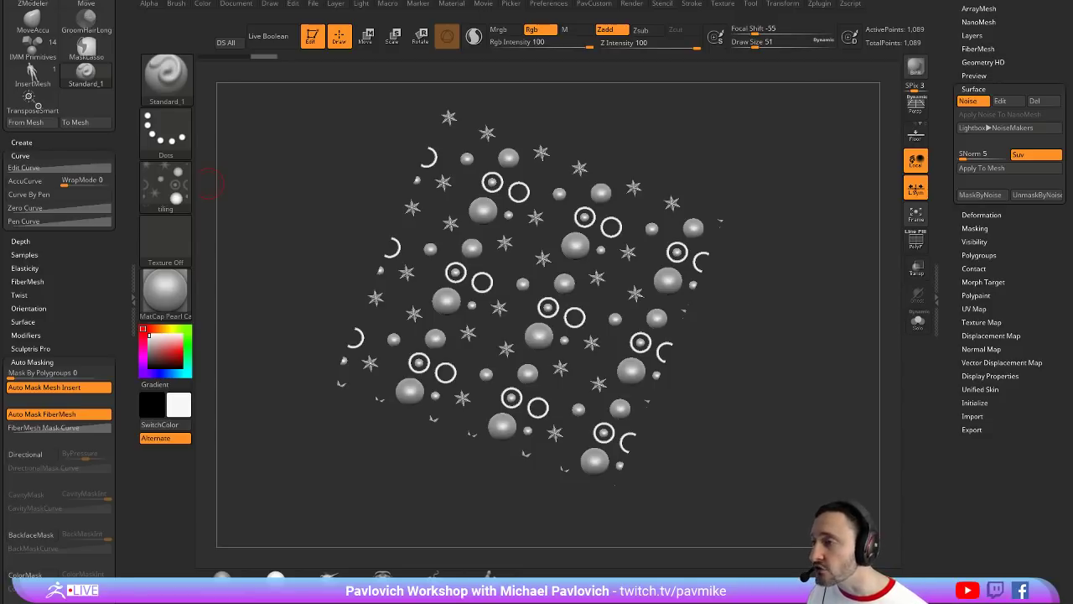
Snap the patterned plane to a straight front view and set the Draw Size to 44
{"action": "mouse_move", "coordinate": [779, 407]}
{"action": "left_mouse_down", "text": "shift"}
{"action": "mouse_move", "coordinate": [799, 376]}
{"action": "mouse_move", "coordinate": [794, 384]}
{"action": "left_mouse_up", "text": "shift"}
{"action": "key", "text": "s"}
{"action": "mouse_move", "coordinate": [790, 387]}
{"action": "left_mouse_down"}
{"action": "mouse_move", "coordinate": [801, 381]}
{"action": "mouse_move", "coordinate": [786, 380]}
{"action": "left_mouse_up"}
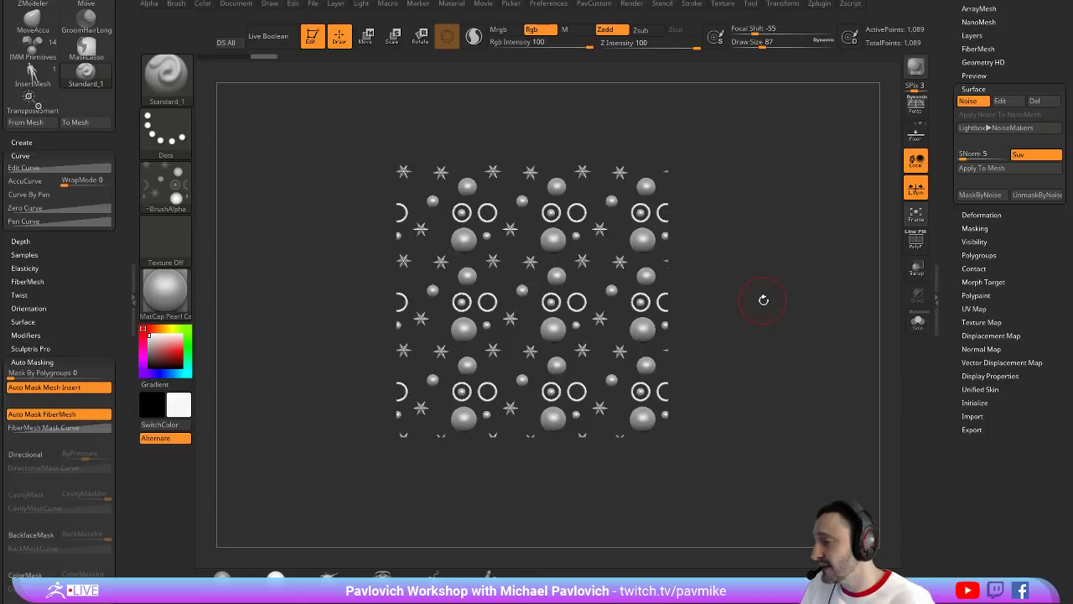
{"action": "mouse_move", "coordinate": [761, 299]}
{"action": "left_mouse_down"}
{"action": "mouse_move", "coordinate": [702, 308]}
{"action": "mouse_move", "coordinate": [779, 302]}
{"action": "mouse_move", "coordinate": [767, 298]}
{"action": "mouse_move", "coordinate": [797, 317]}
{"action": "mouse_move", "coordinate": [791, 328]}
{"action": "mouse_move", "coordinate": [803, 294]}
{"action": "left_mouse_up"}
{"action": "key", "text": "s"}
{"action": "left_click", "coordinate": [797, 310]}
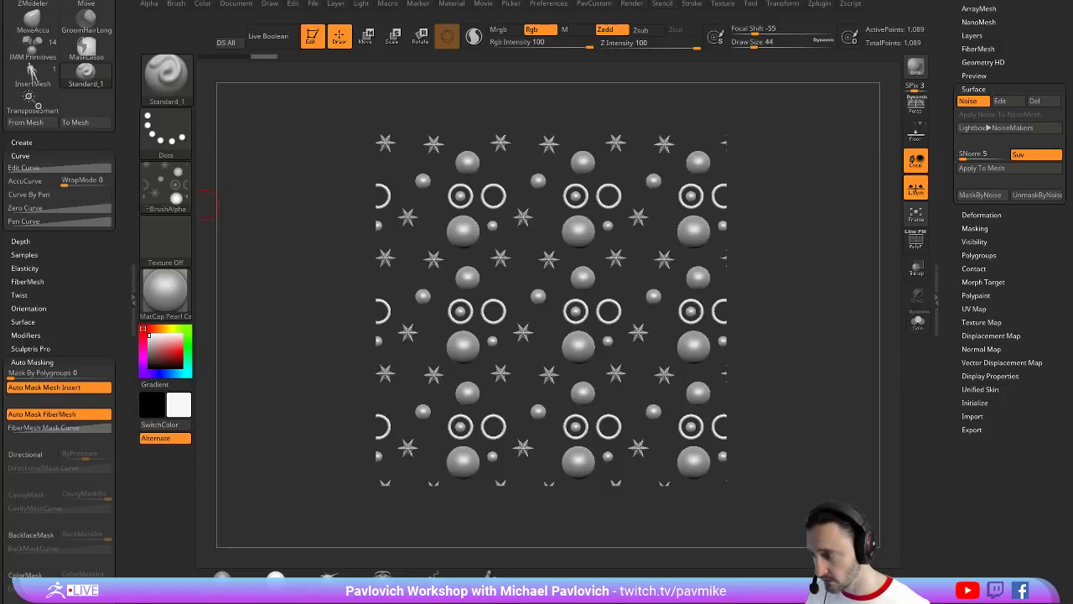
Switch to the browser, browse the Gumroad product page, and open the Intro To ZBrush files product to read its description
{"action": "left_click_drag", "start_coordinate": [521, 599], "coordinate": [473, 10]}
{"action": "scroll", "coordinate": [502, 369], "scroll_direction": "down", "scroll_amount": 6}
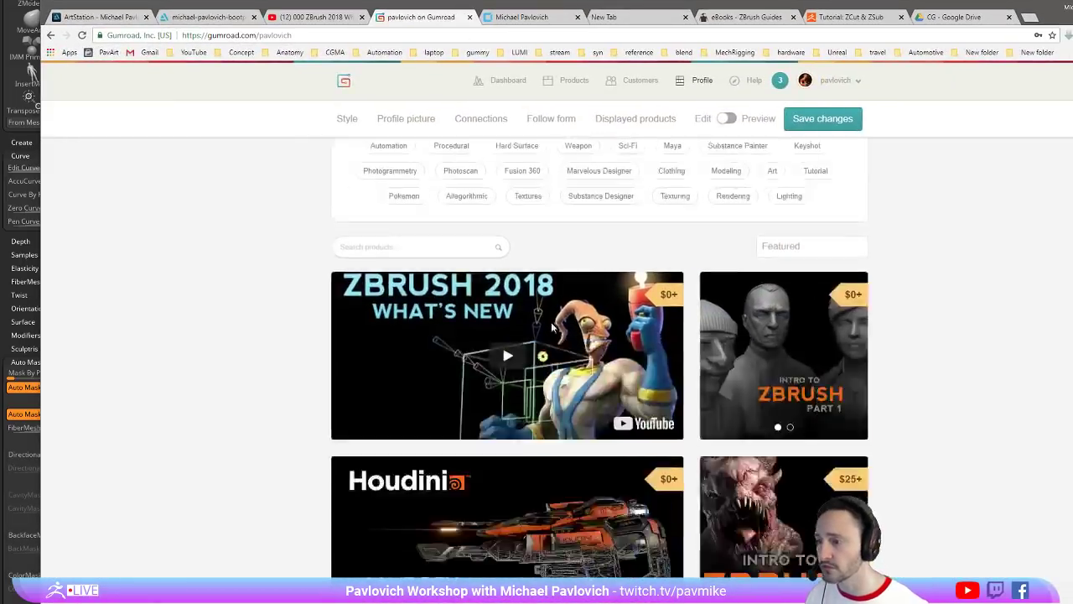
{"action": "scroll", "coordinate": [612, 372], "scroll_direction": "down", "scroll_amount": 3}
{"action": "scroll", "coordinate": [612, 372], "scroll_direction": "down", "scroll_amount": 8}
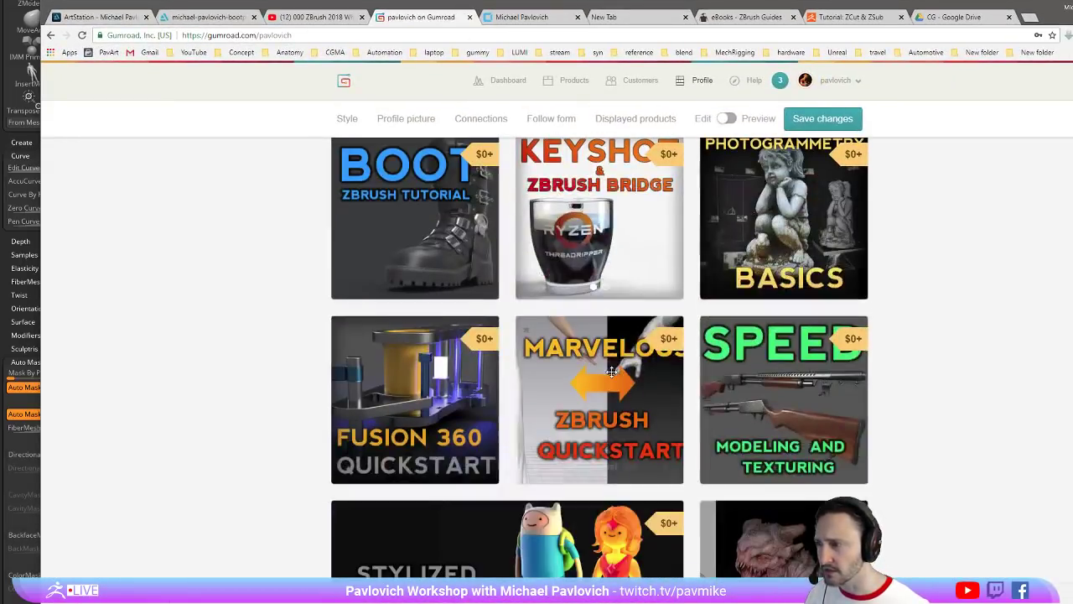
{"action": "scroll", "coordinate": [612, 372], "scroll_direction": "down", "scroll_amount": 2}
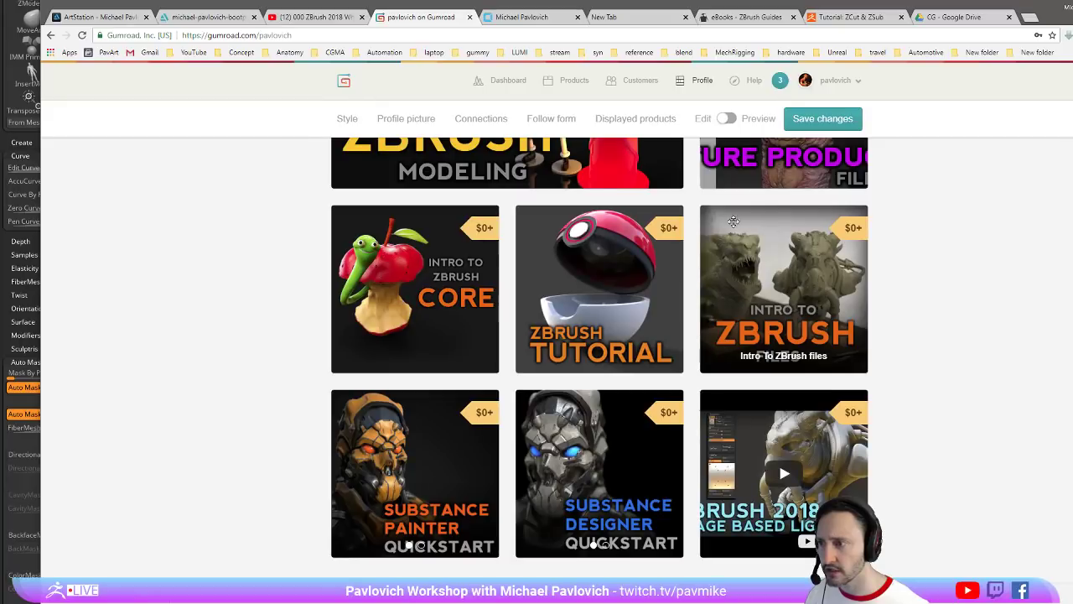
{"action": "left_click", "coordinate": [712, 224]}
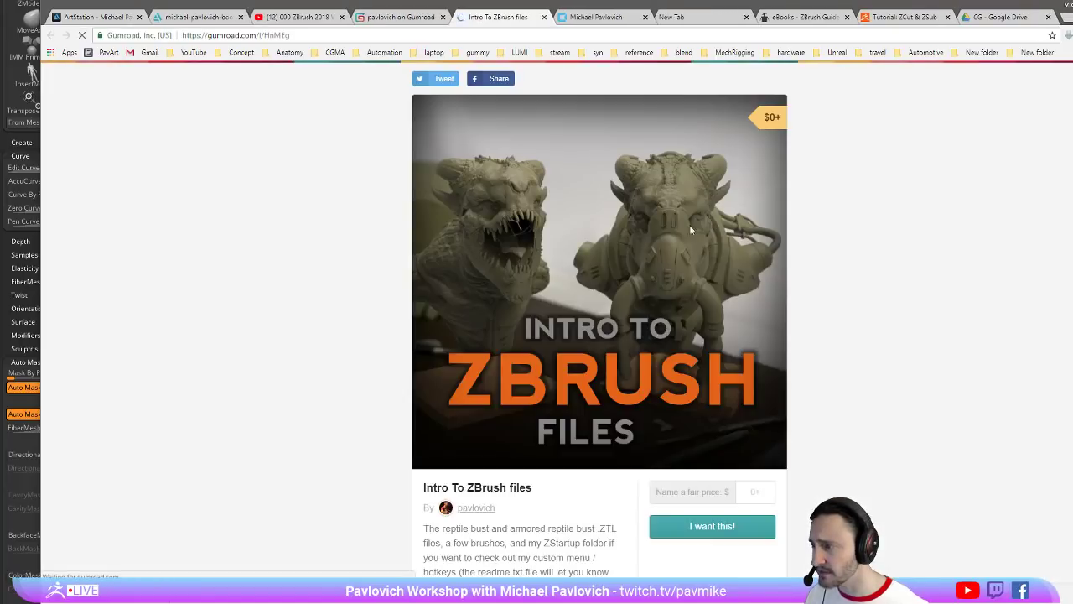
{"action": "scroll", "coordinate": [527, 319], "scroll_direction": "down", "scroll_amount": 2}
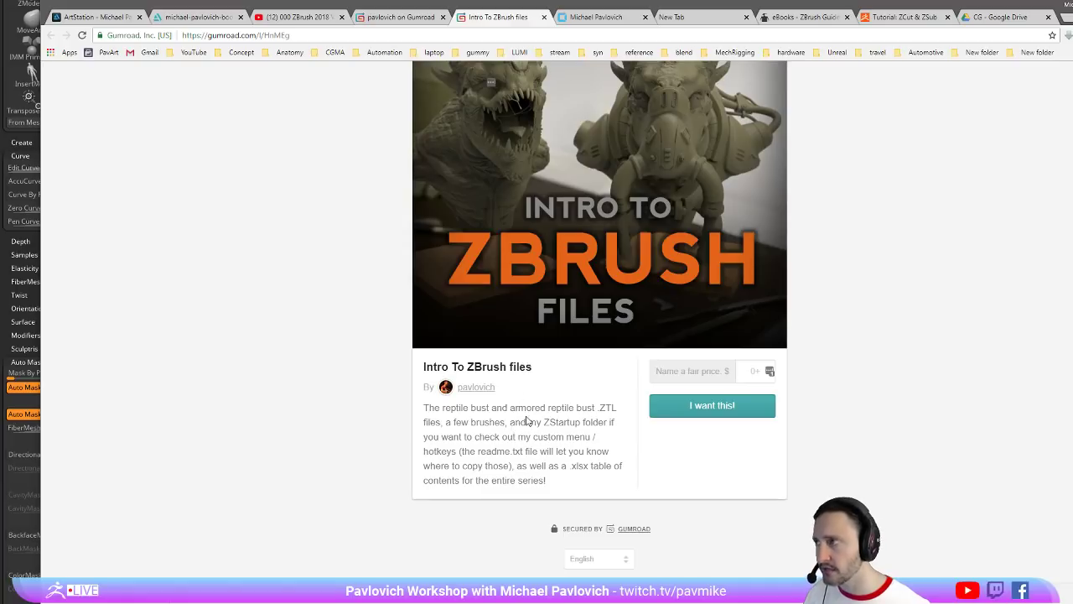
Return to ZBrush and turn the patterned plane slightly
{"action": "left_click_drag", "start_coordinate": [660, 8], "coordinate": [696, 603]}
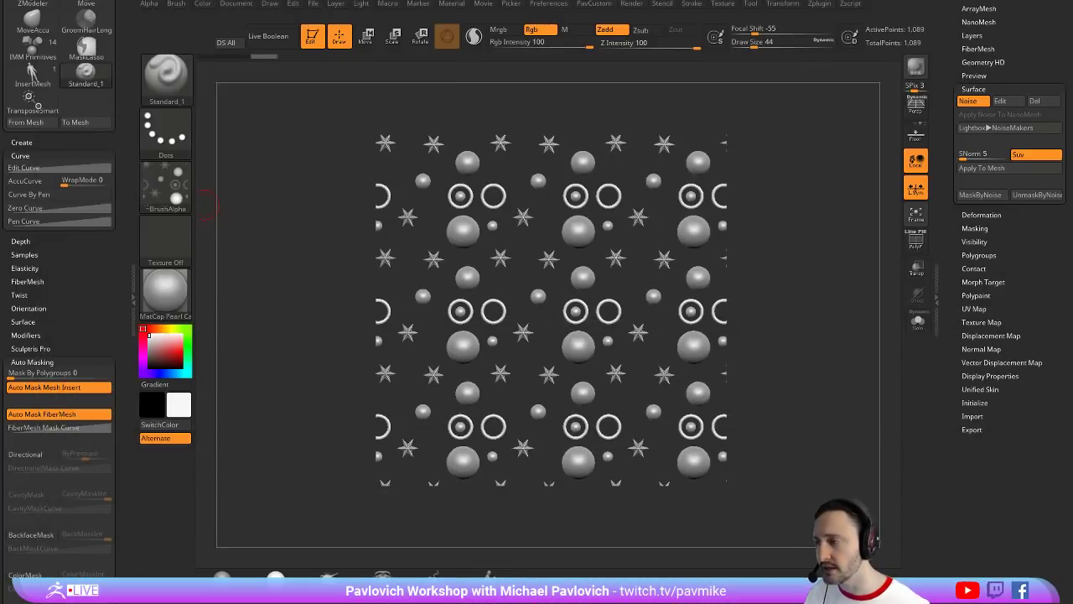
{"action": "left_click_drag", "start_coordinate": [786, 253], "coordinate": [758, 253]}
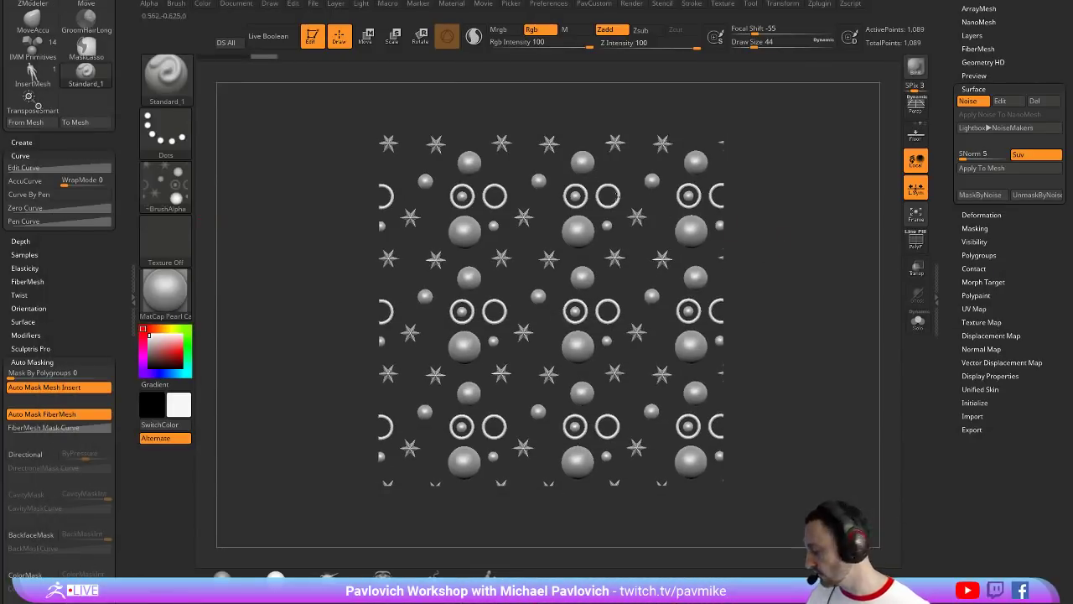
{"action": "key", "text": "3"}
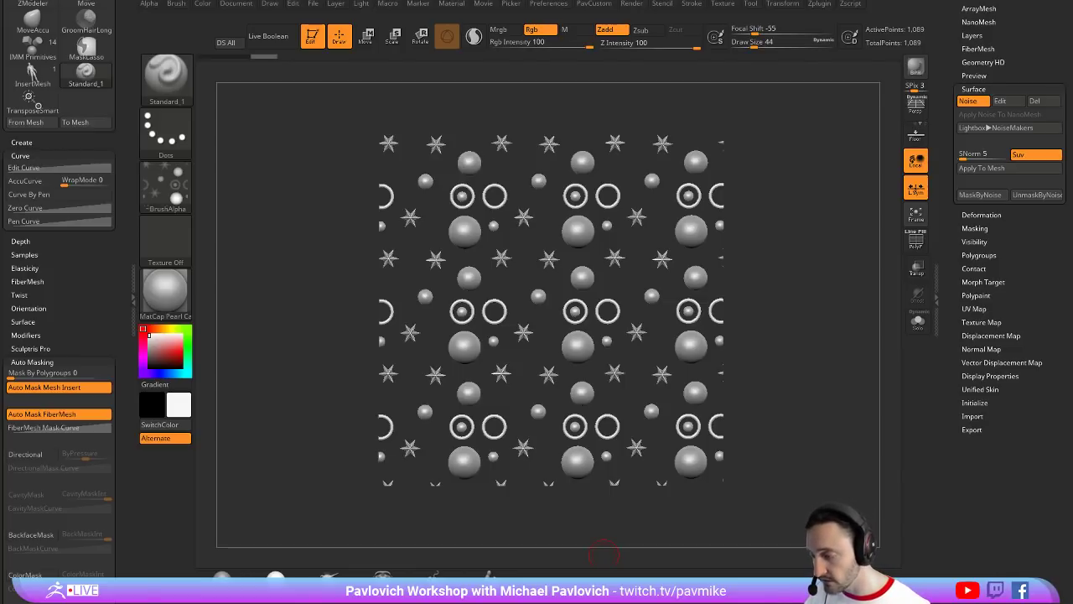
Switch to the browser, look through the YouTube channel's created playlists, and load the rest of the list
{"action": "key", "text": "alt+Tab"}
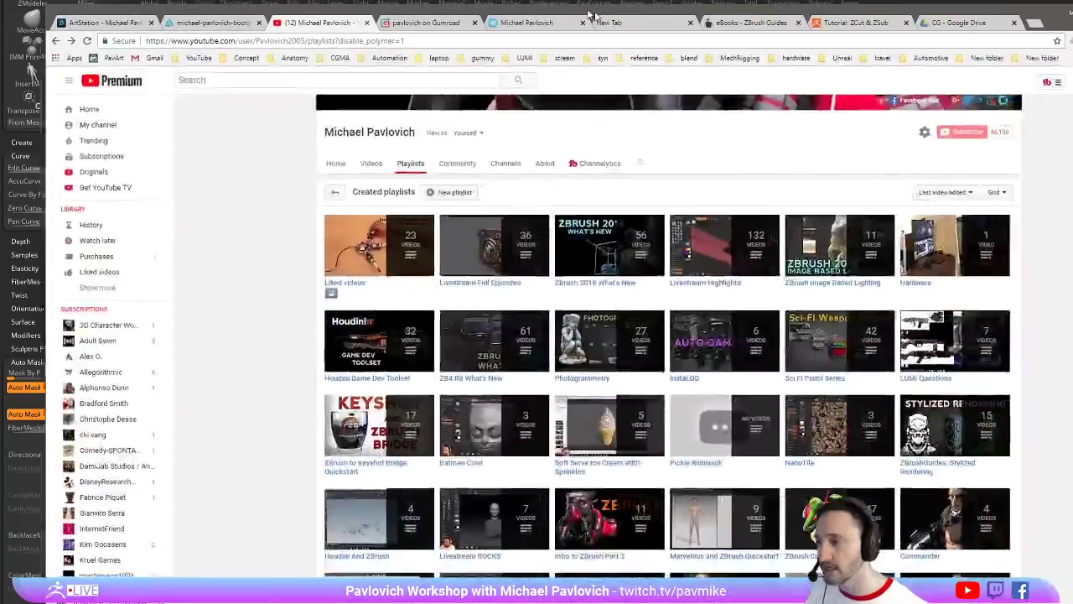
{"action": "scroll", "coordinate": [665, 278], "scroll_direction": "down", "scroll_amount": 2}
{"action": "scroll", "coordinate": [664, 277], "scroll_direction": "down", "scroll_amount": 2}
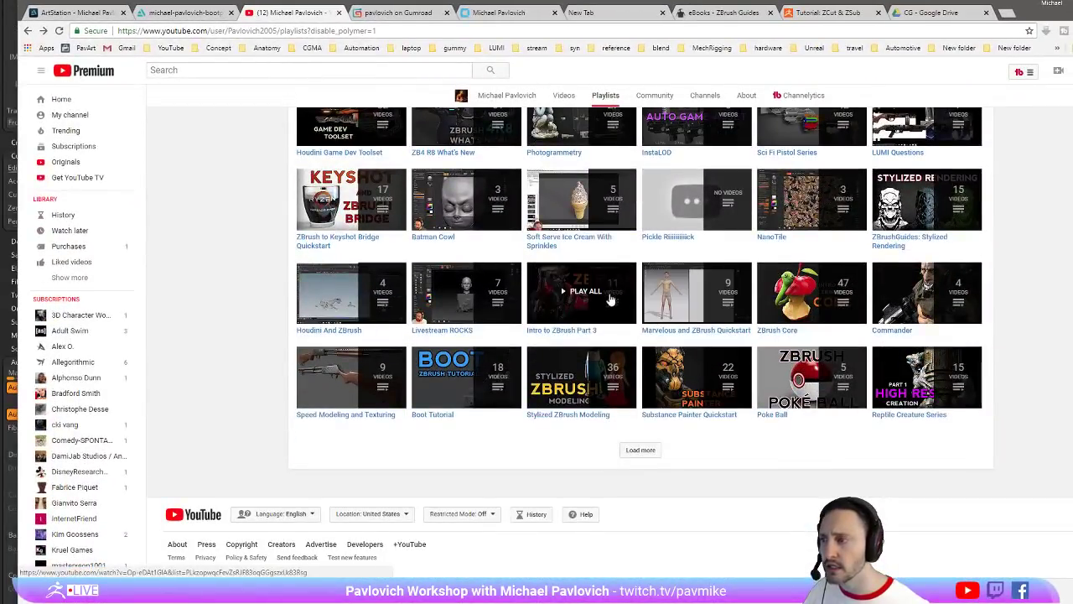
{"action": "scroll", "coordinate": [683, 331], "scroll_direction": "up", "scroll_amount": 1}
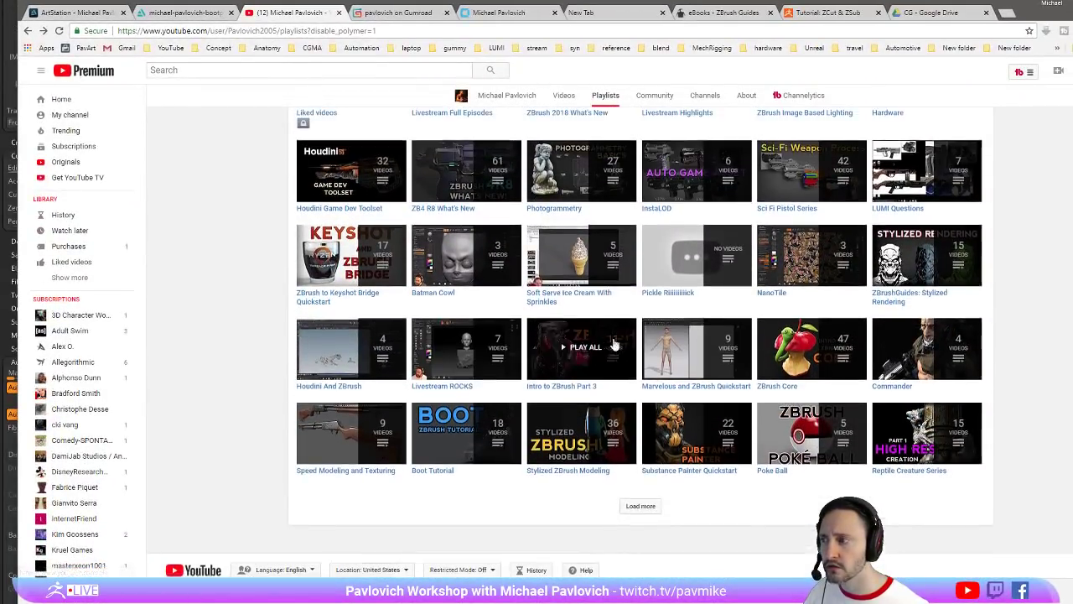
{"action": "scroll", "coordinate": [650, 332], "scroll_direction": "up", "scroll_amount": 1}
{"action": "scroll", "coordinate": [650, 332], "scroll_direction": "up", "scroll_amount": 1}
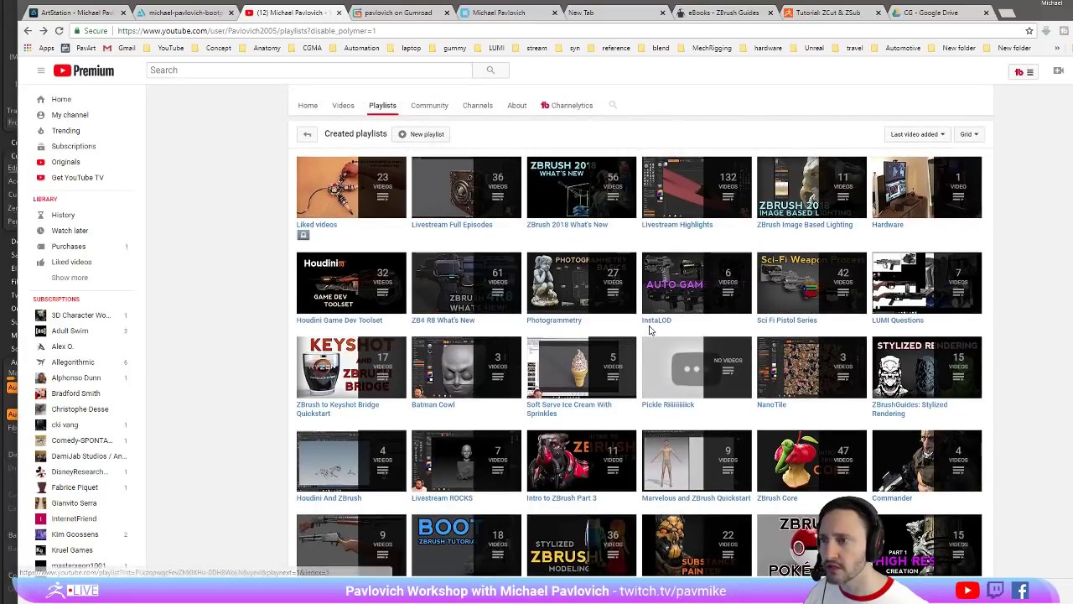
{"action": "scroll", "coordinate": [658, 325], "scroll_direction": "down", "scroll_amount": 1}
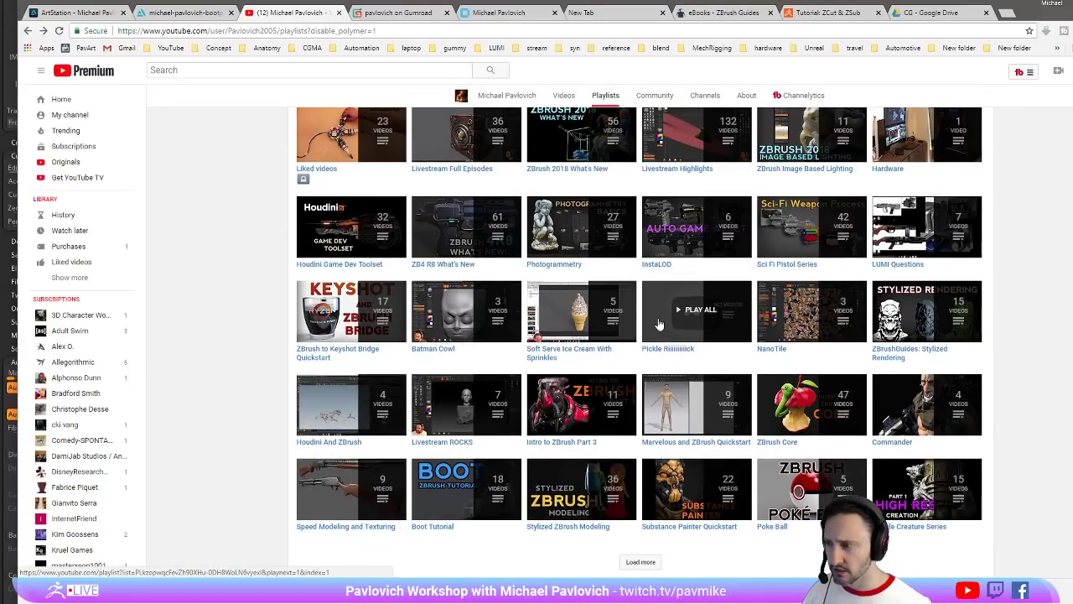
{"action": "scroll", "coordinate": [631, 403], "scroll_direction": "up", "scroll_amount": 1}
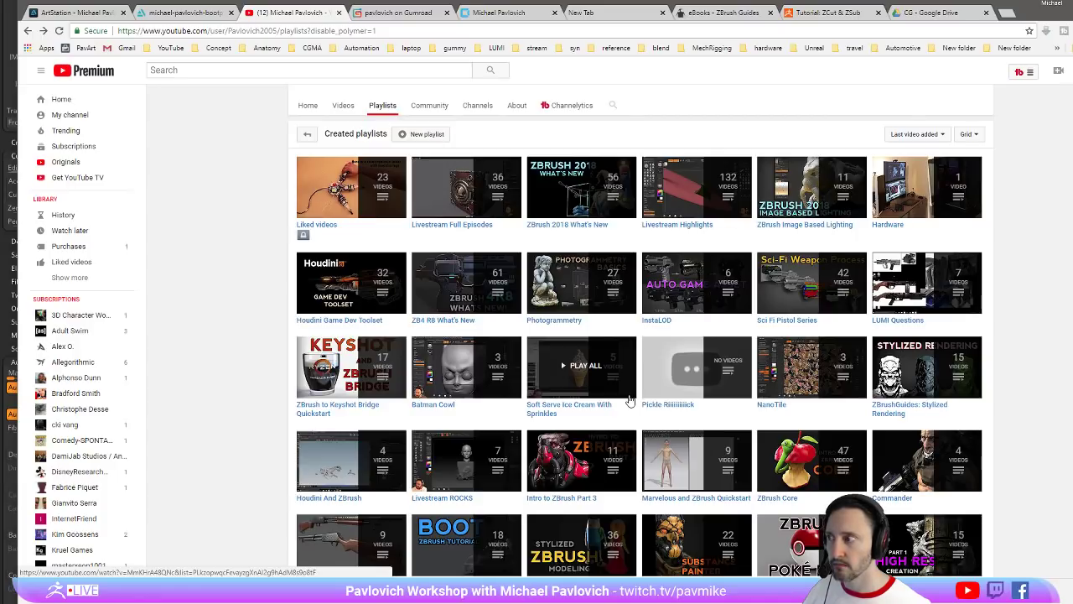
{"action": "scroll", "coordinate": [630, 402], "scroll_direction": "down", "scroll_amount": 1}
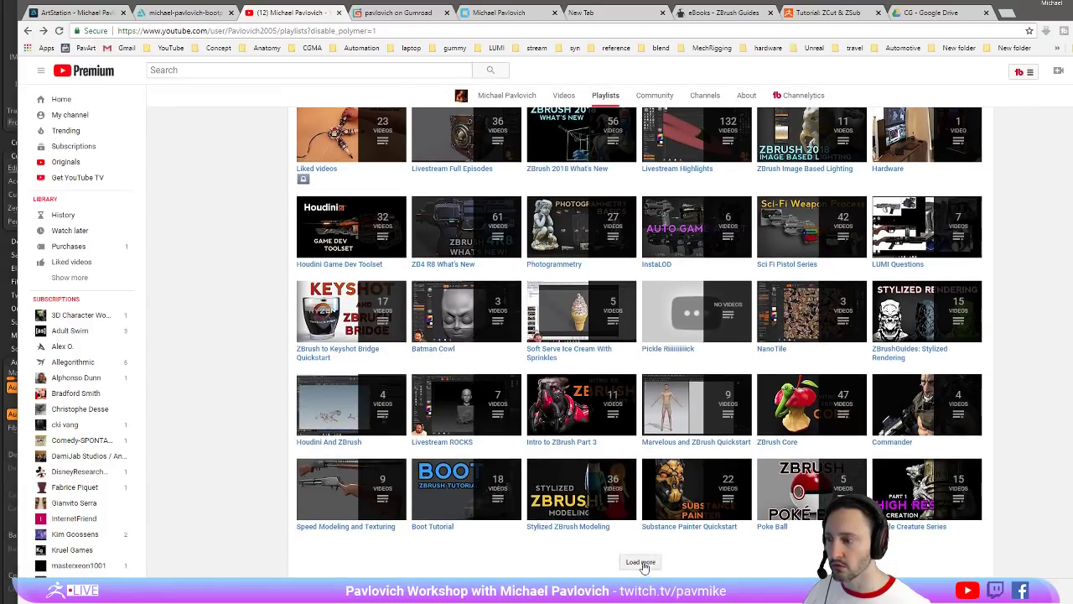
{"action": "left_click", "coordinate": [641, 563]}
{"action": "scroll", "coordinate": [270, 358], "scroll_direction": "down", "scroll_amount": 3}
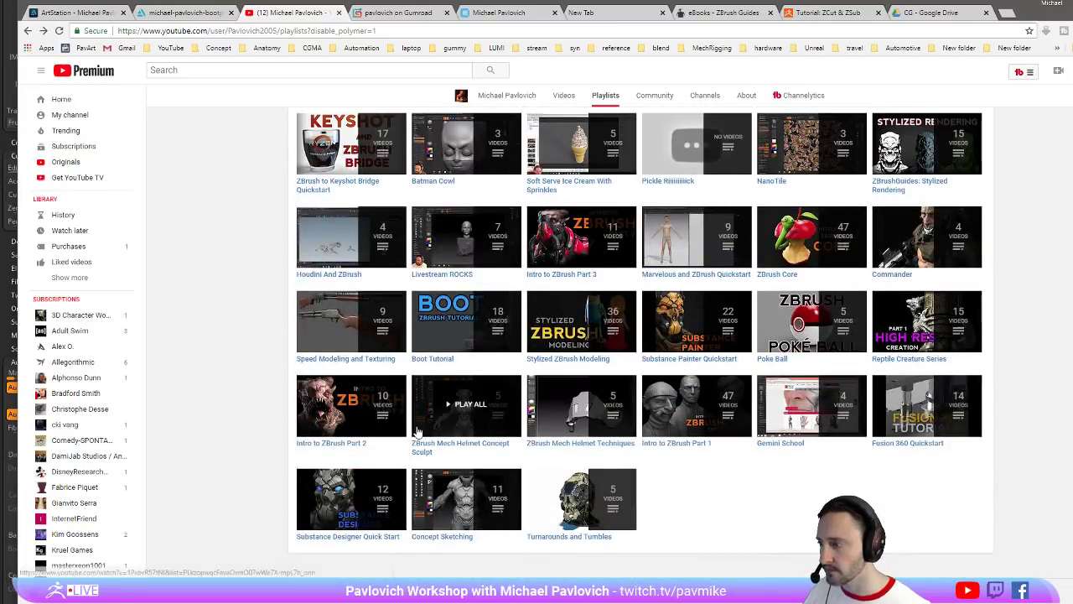
Open the Intro to ZBrush Part 2 playlist, read through its video titles, and return to ZBrush
{"action": "left_click", "coordinate": [346, 441]}
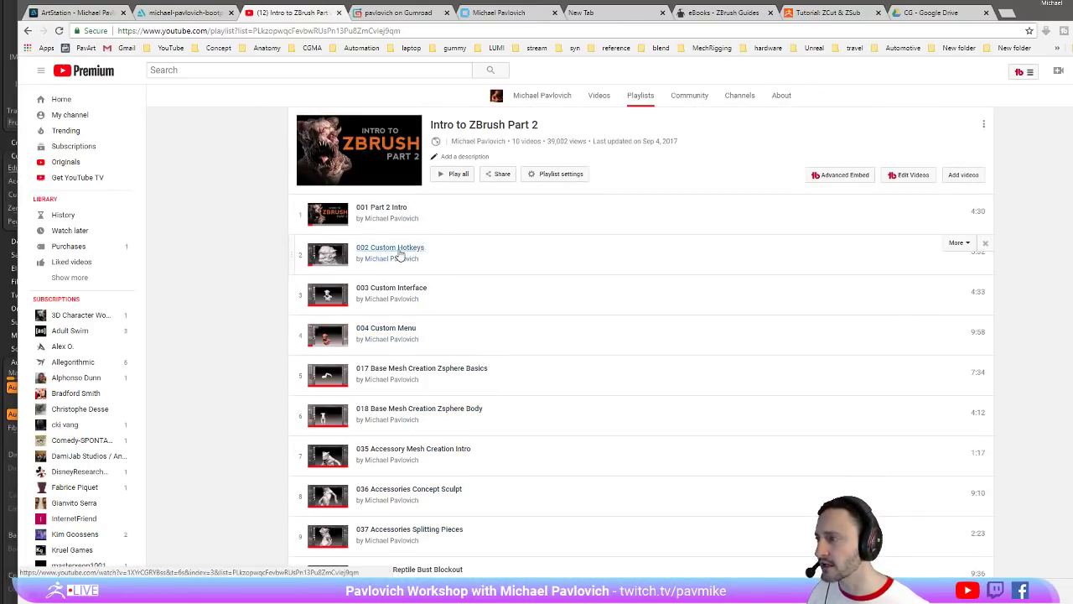
{"action": "left_click", "coordinate": [450, 29]}
{"action": "key", "text": "alt+Tab"}
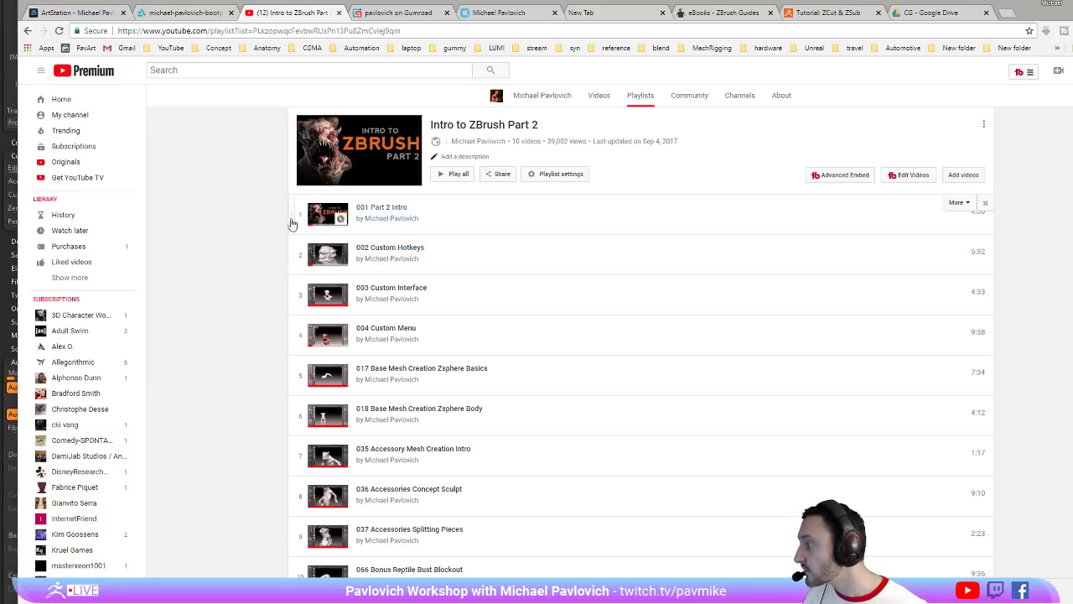
{"action": "left_click_drag", "start_coordinate": [448, 4], "coordinate": [608, 602]}
Leave Edit mode, clear the patterned plane from the canvas, and set the Draw Size to 31
{"action": "key", "text": "t"}
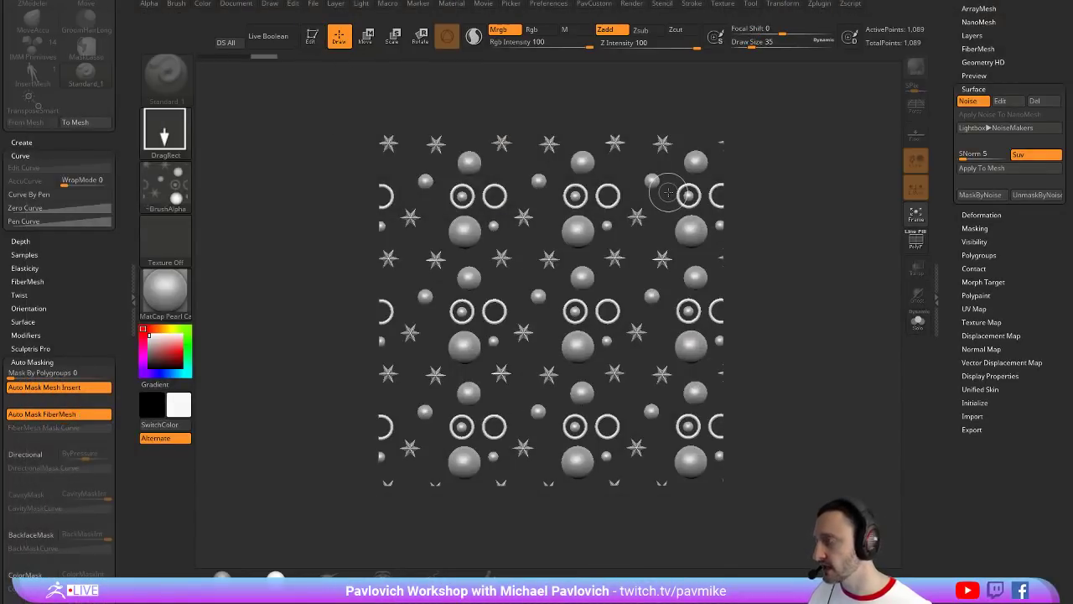
{"action": "key", "text": "ctrl+n"}
{"action": "key", "text": "s"}
{"action": "left_click_drag", "start_coordinate": [746, 265], "coordinate": [748, 266]}
{"action": "left_click_drag", "start_coordinate": [956, 228], "coordinate": [954, 419]}
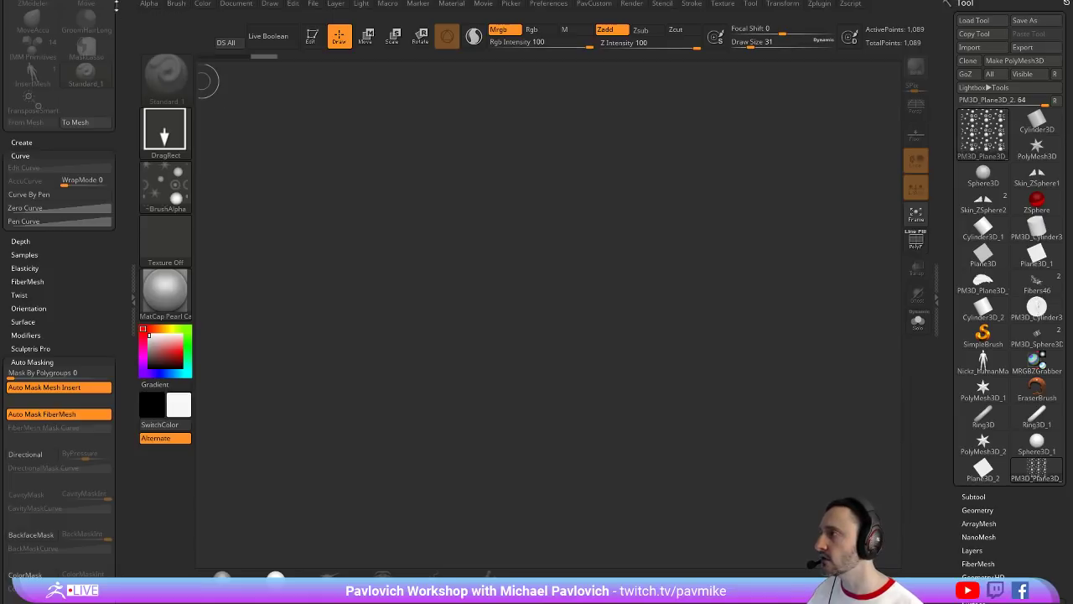
Remove the Brush palette from the side tray and dock the Preferences palette in its place
{"action": "left_click_drag", "start_coordinate": [121, 36], "coordinate": [121, 69]}
{"action": "left_click", "coordinate": [50, 4]}
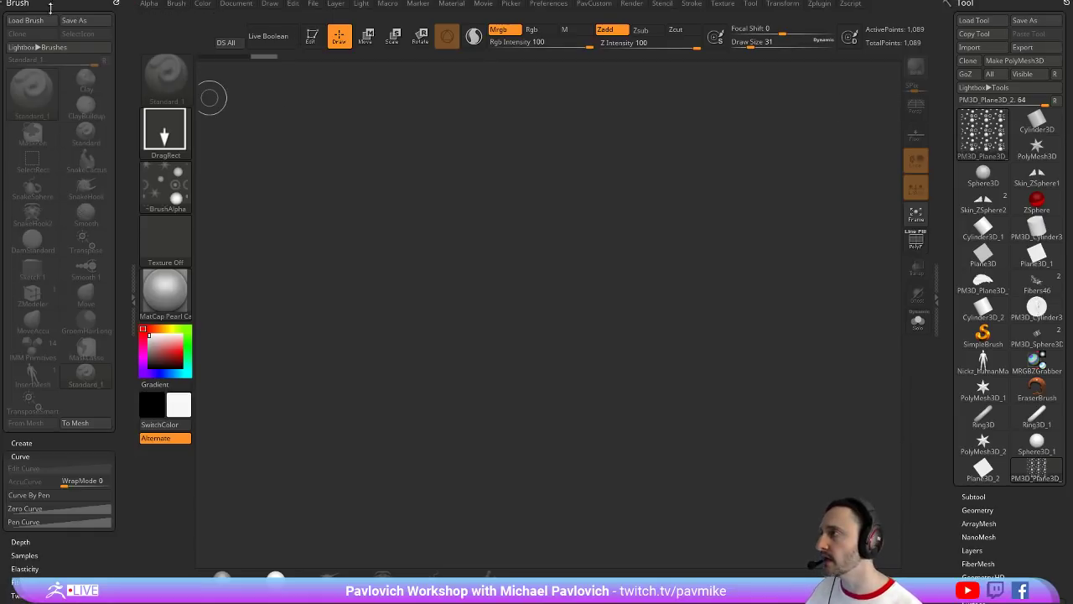
{"action": "left_click", "coordinate": [114, 4]}
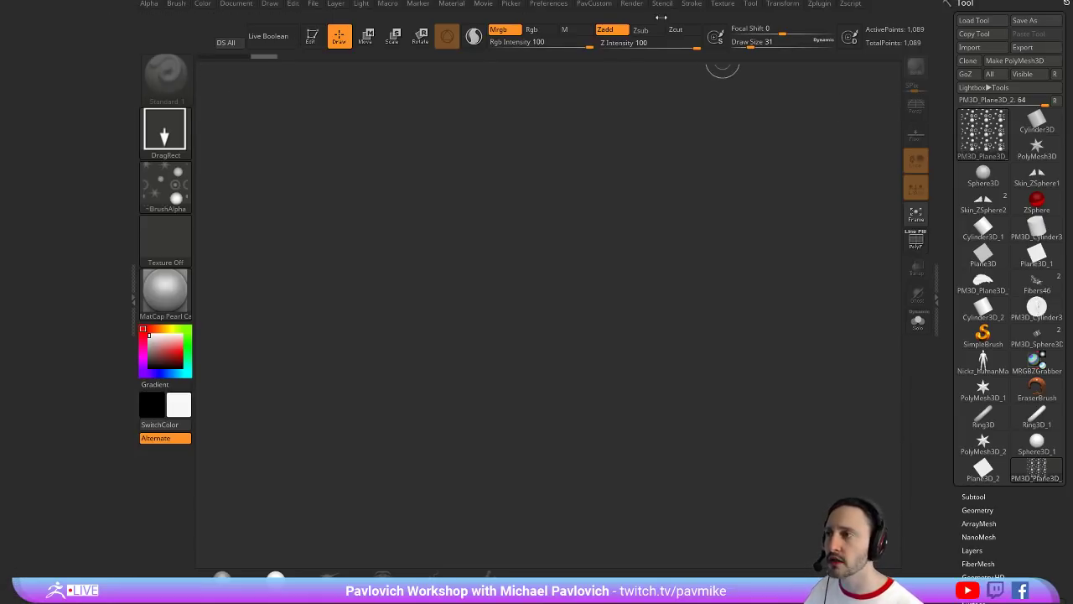
{"action": "left_click", "coordinate": [567, 5]}
{"action": "left_click_drag", "start_coordinate": [537, 15], "coordinate": [144, 39]}
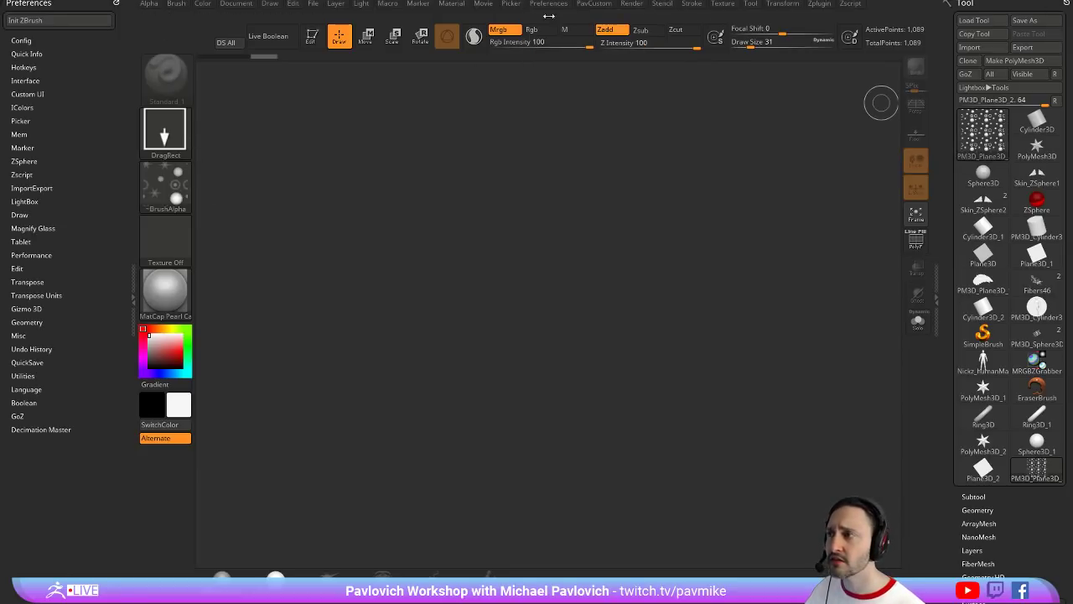
{"action": "left_click", "coordinate": [595, 5]}
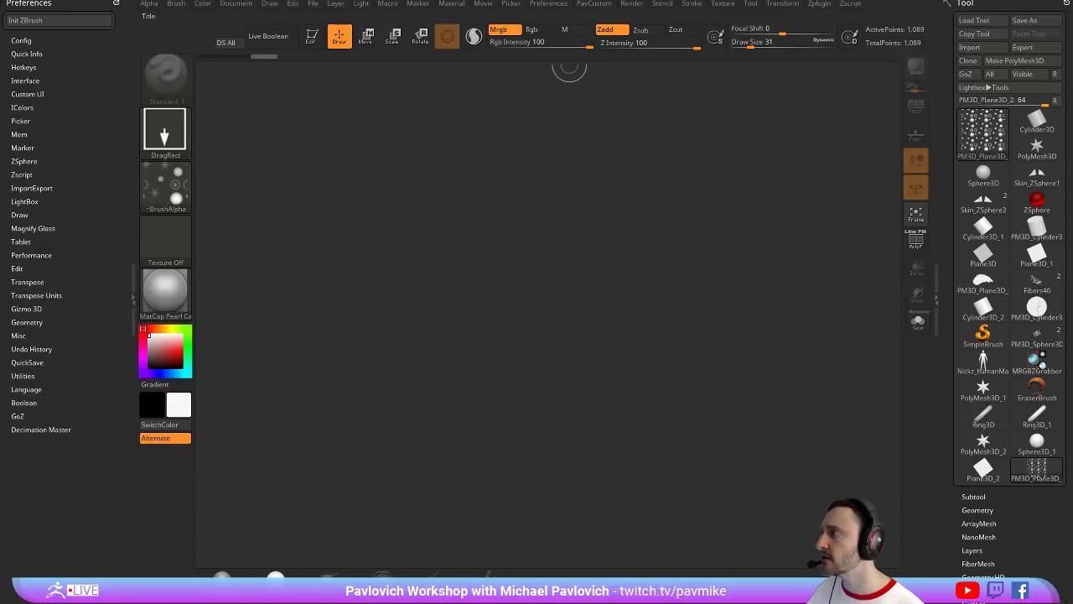
Expand the Config preferences and turn on Enable Customize
{"action": "left_click", "coordinate": [29, 80], "text": "shift"}
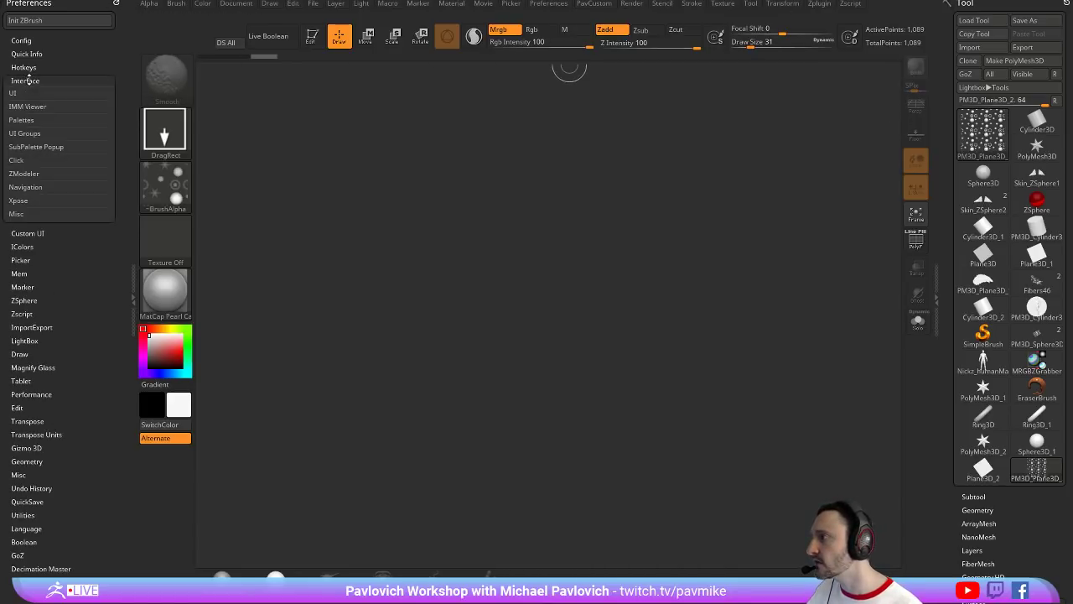
{"action": "left_click", "coordinate": [28, 78], "text": "shift"}
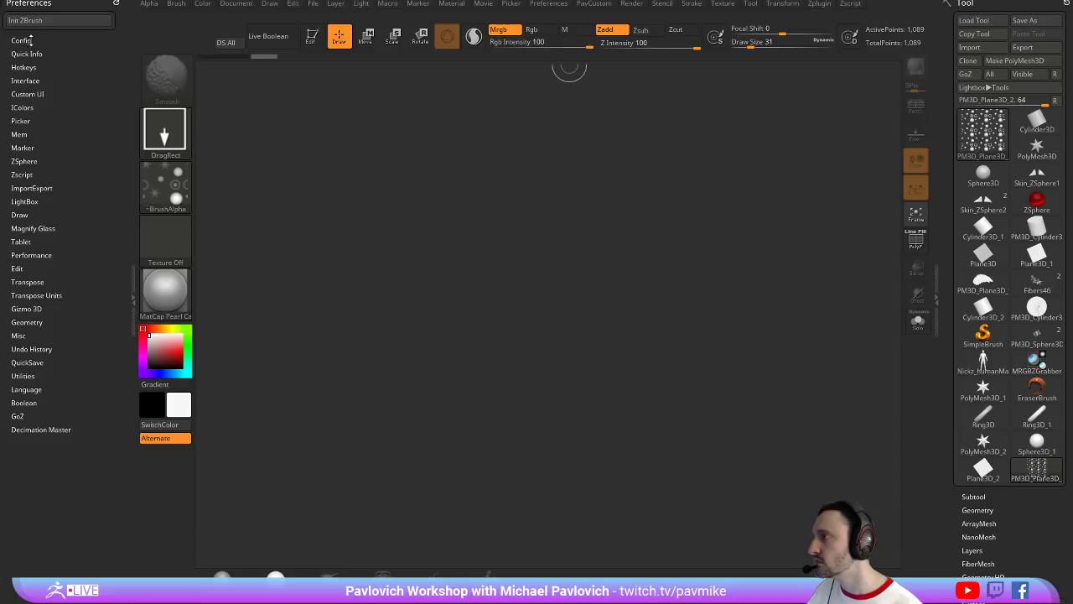
{"action": "left_click", "coordinate": [22, 40]}
{"action": "left_click", "coordinate": [27, 41]}
{"action": "left_click", "coordinate": [28, 93]}
{"action": "left_click", "coordinate": [28, 92]}
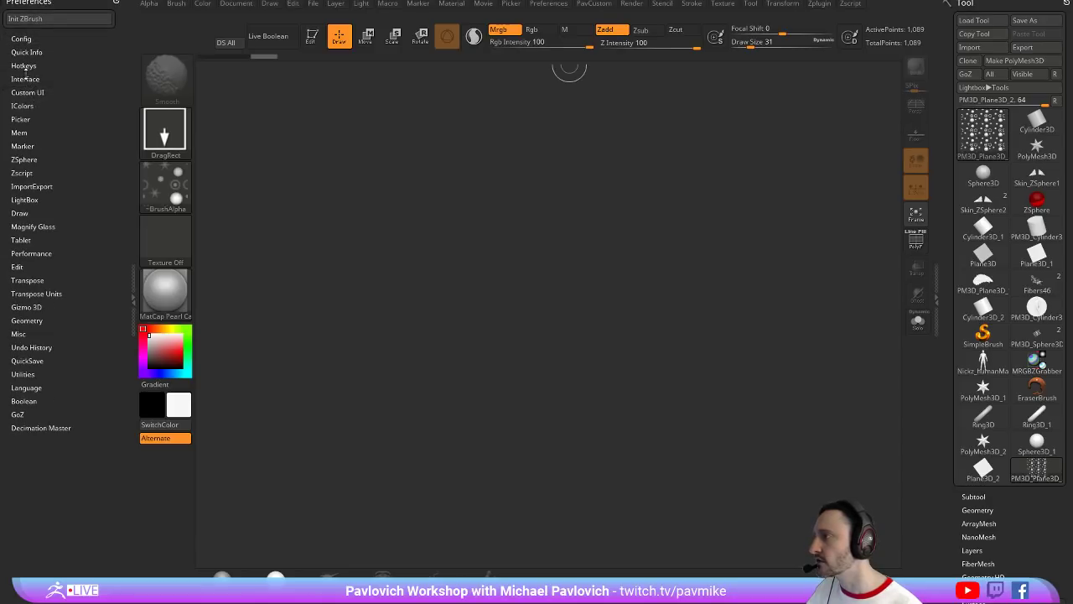
{"action": "left_click", "coordinate": [23, 40]}
{"action": "left_click", "coordinate": [36, 105]}
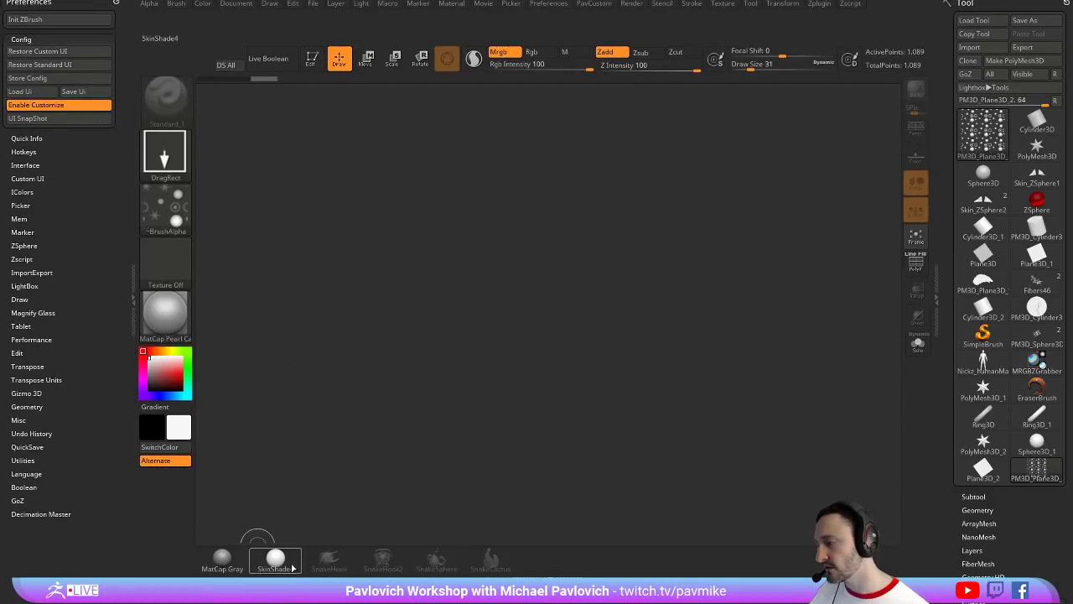
Move the SnakeHook brush shortcut to the end of the custom shelf, after SnakeCactus
{"action": "mouse_move", "coordinate": [344, 566]}
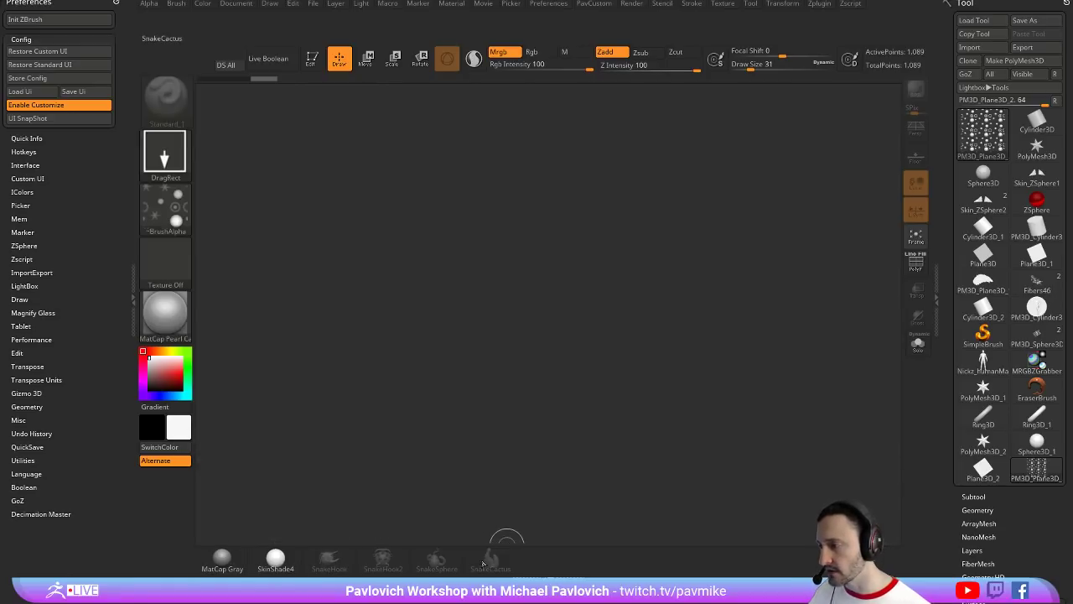
{"action": "left_click_drag", "start_coordinate": [331, 557], "coordinate": [528, 561], "text": "ctrl+alt"}
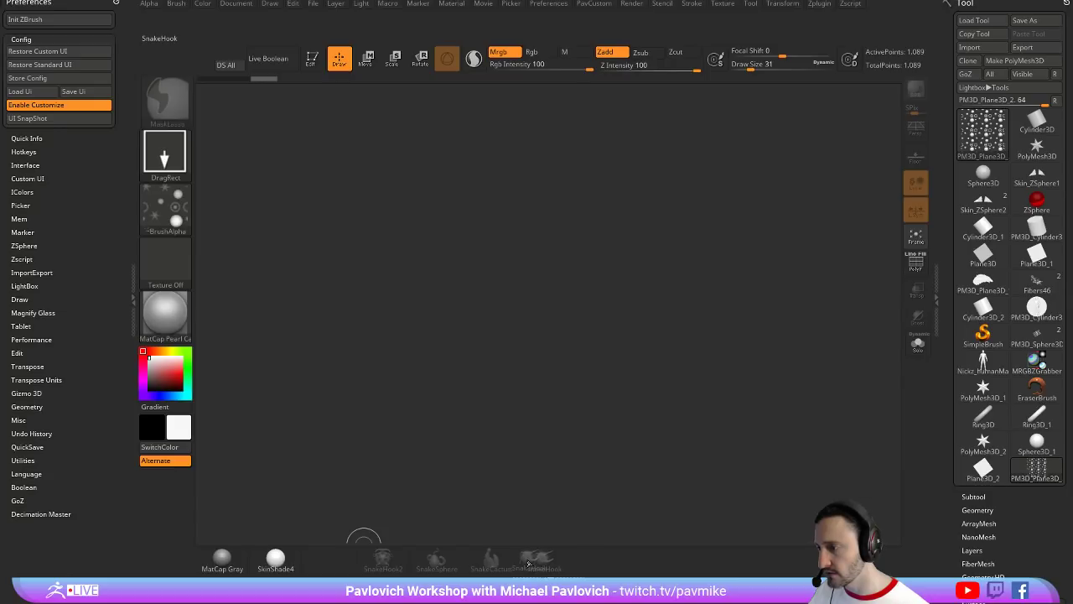
{"action": "mouse_move", "coordinate": [537, 556]}
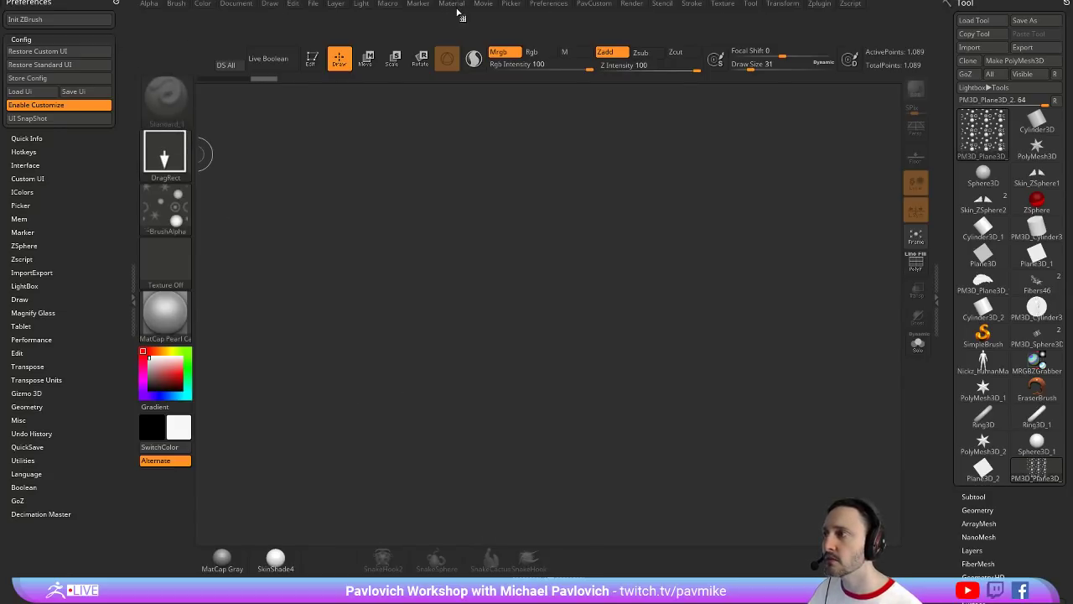
Dock the Material palette in the tray and choose the Chrome BrightBlueTint material as current
{"action": "left_click", "coordinate": [454, 6]}
{"action": "left_click_drag", "start_coordinate": [443, 8], "coordinate": [44, 109]}
{"action": "mouse_move", "coordinate": [35, 100]}
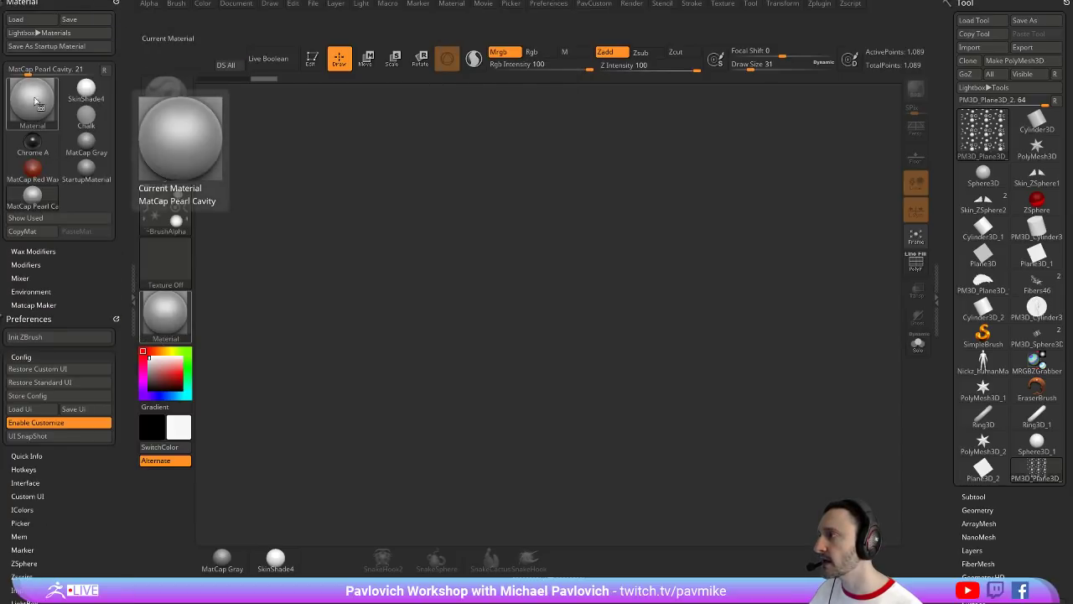
{"action": "left_click", "coordinate": [33, 99]}
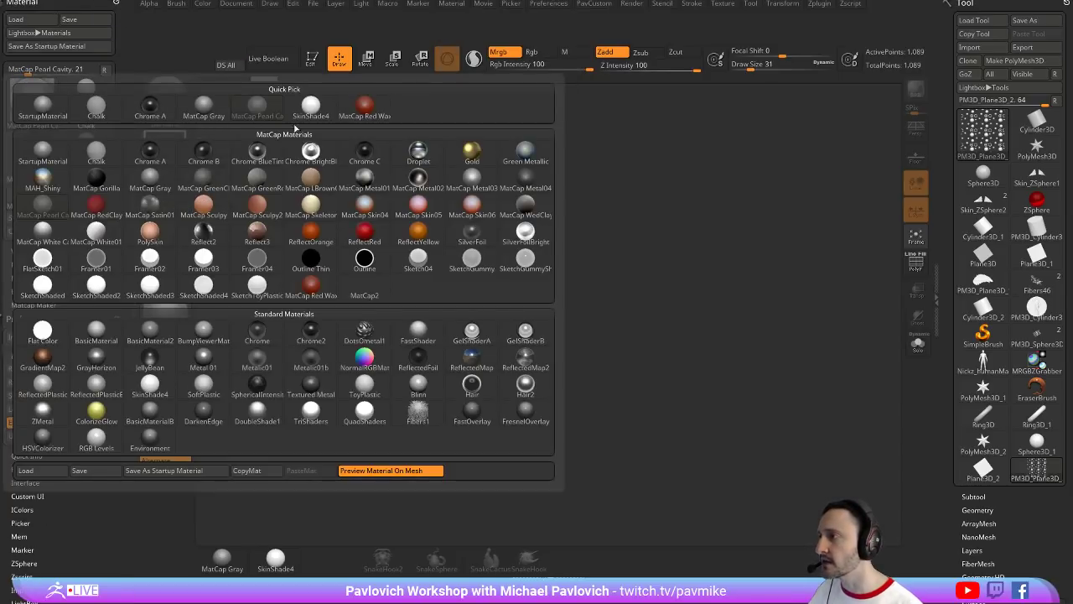
{"action": "left_click", "coordinate": [311, 153]}
Add a MatCap Pearl Cavity shortcut to the custom shelf beside SkinShade4
{"action": "mouse_move", "coordinate": [33, 180]}
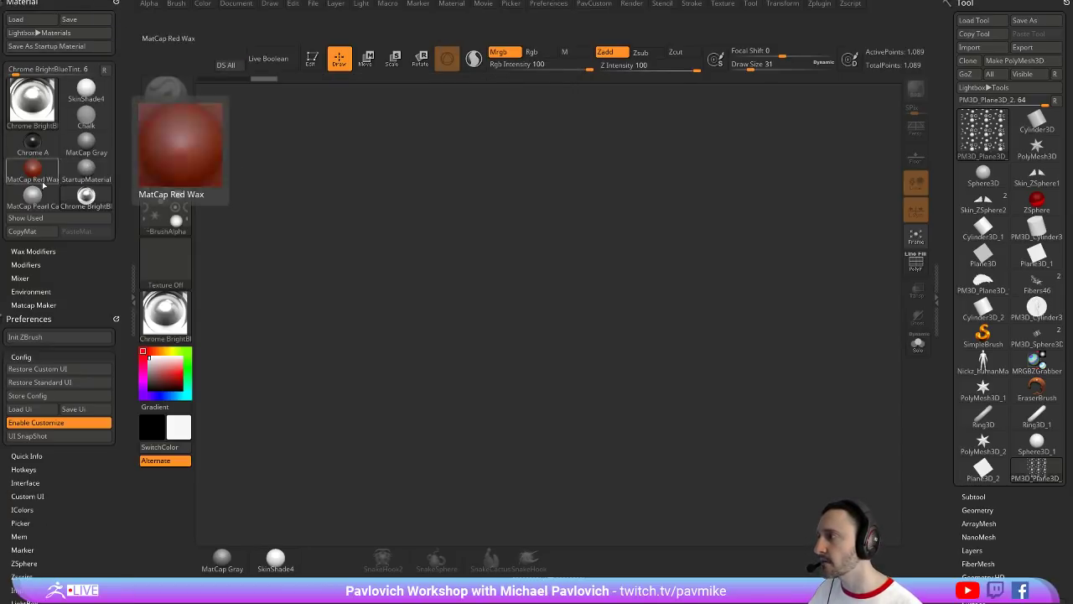
{"action": "mouse_move", "coordinate": [34, 200]}
{"action": "left_click_drag", "start_coordinate": [33, 199], "coordinate": [329, 558], "text": "ctrl+alt"}
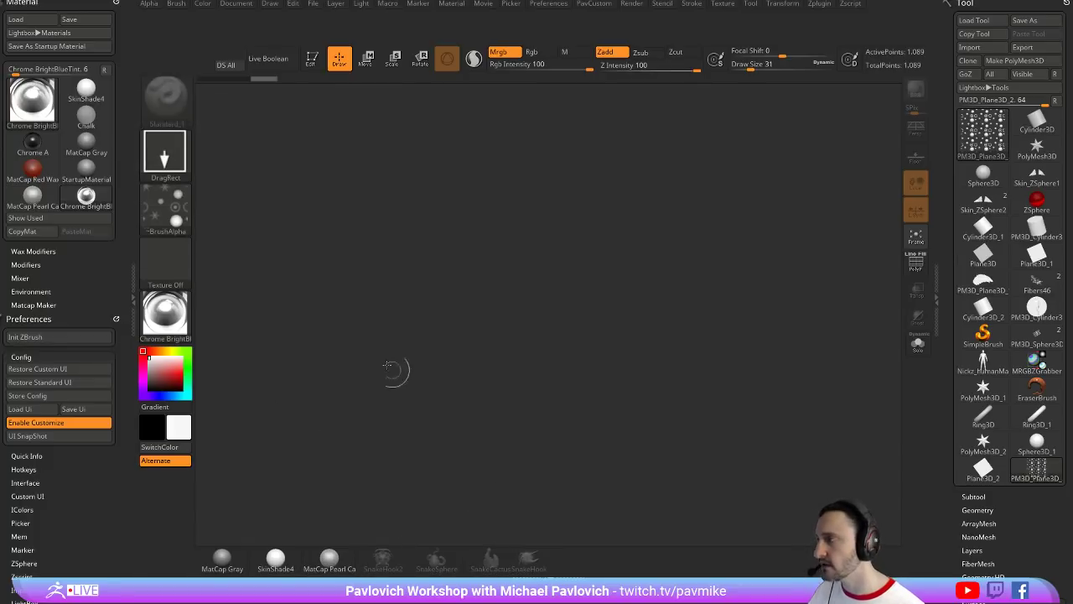
Turn off Enable Customize and try the MatCap Gray, SkinShade4 and MatCap Pearl Cavity shortcuts, ending on MatCap Pearl Cavity
{"action": "left_click", "coordinate": [65, 422]}
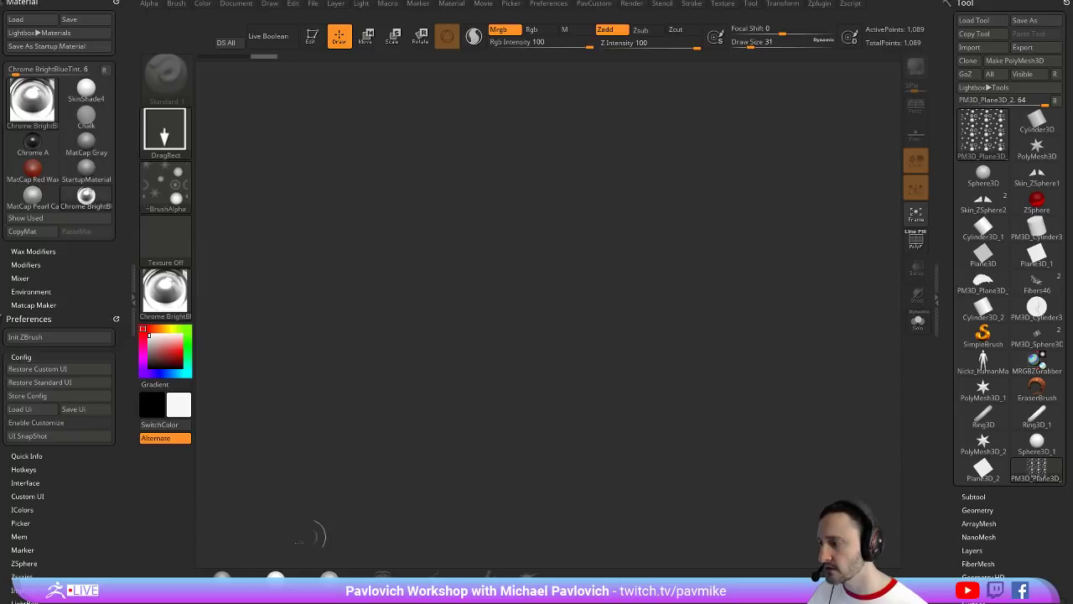
{"action": "mouse_move", "coordinate": [275, 573]}
{"action": "left_click", "coordinate": [228, 573]}
{"action": "left_click", "coordinate": [276, 573]}
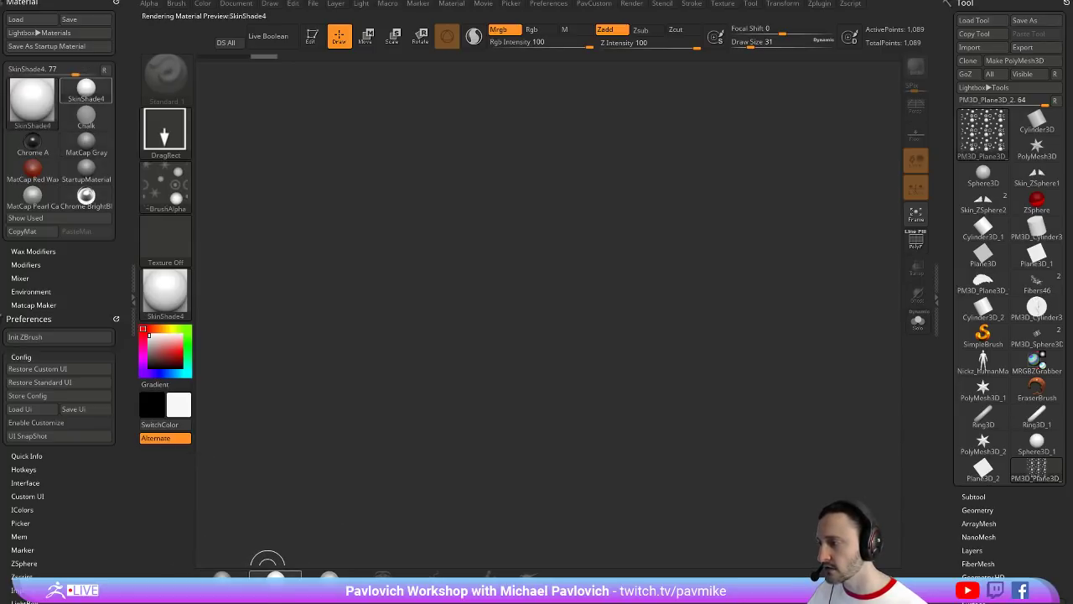
{"action": "left_click", "coordinate": [335, 572]}
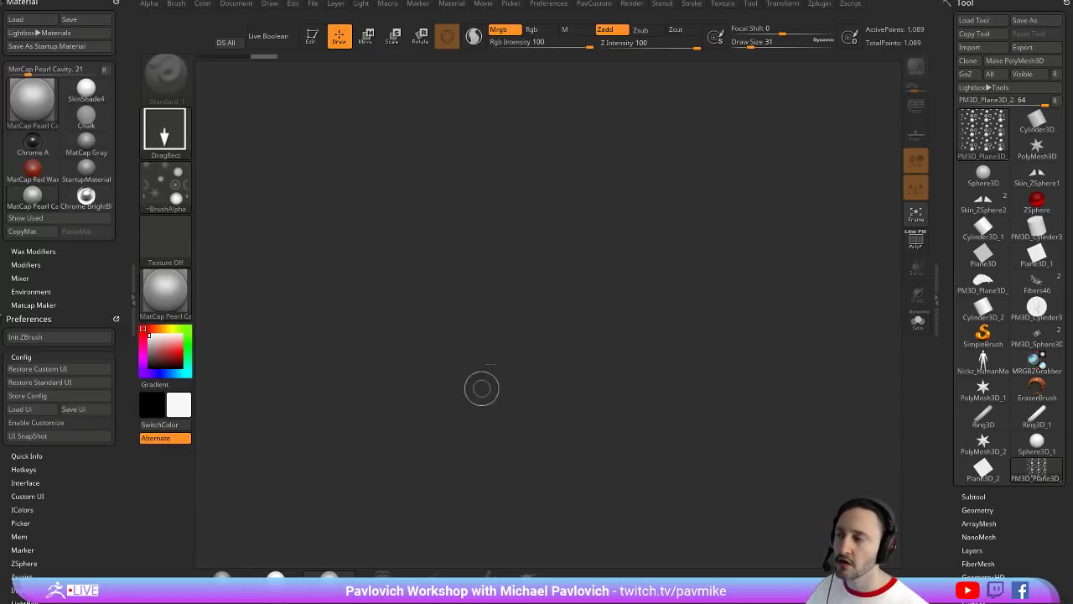
Turn Enable Customize back on in the Config preferences
{"action": "scroll", "coordinate": [34, 276], "scroll_direction": "down", "scroll_amount": 2}
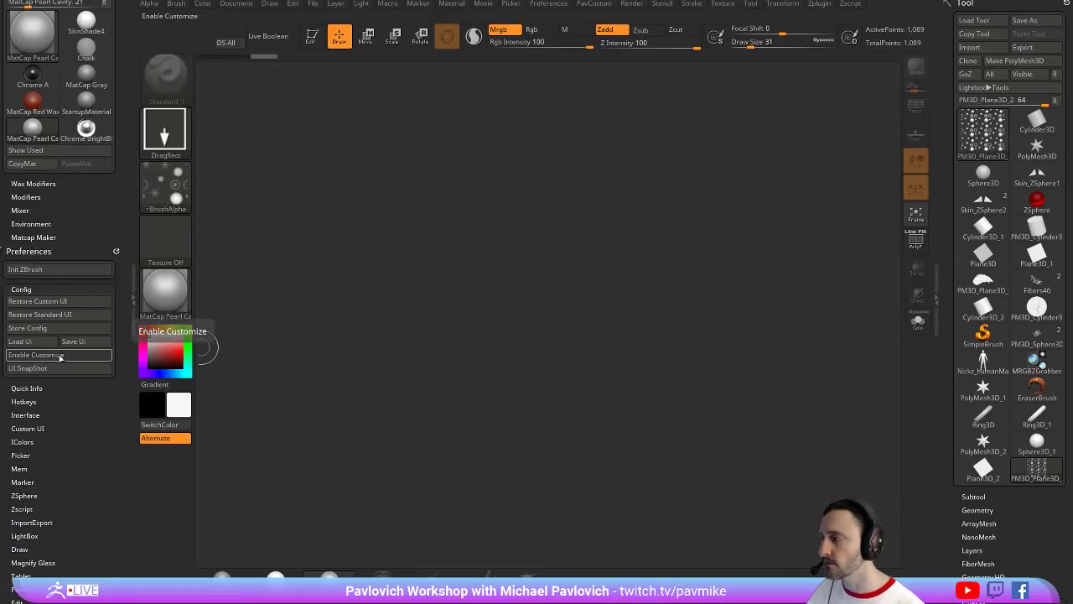
{"action": "left_click", "coordinate": [34, 356]}
{"action": "scroll", "coordinate": [25, 252], "scroll_direction": "down", "scroll_amount": 6}
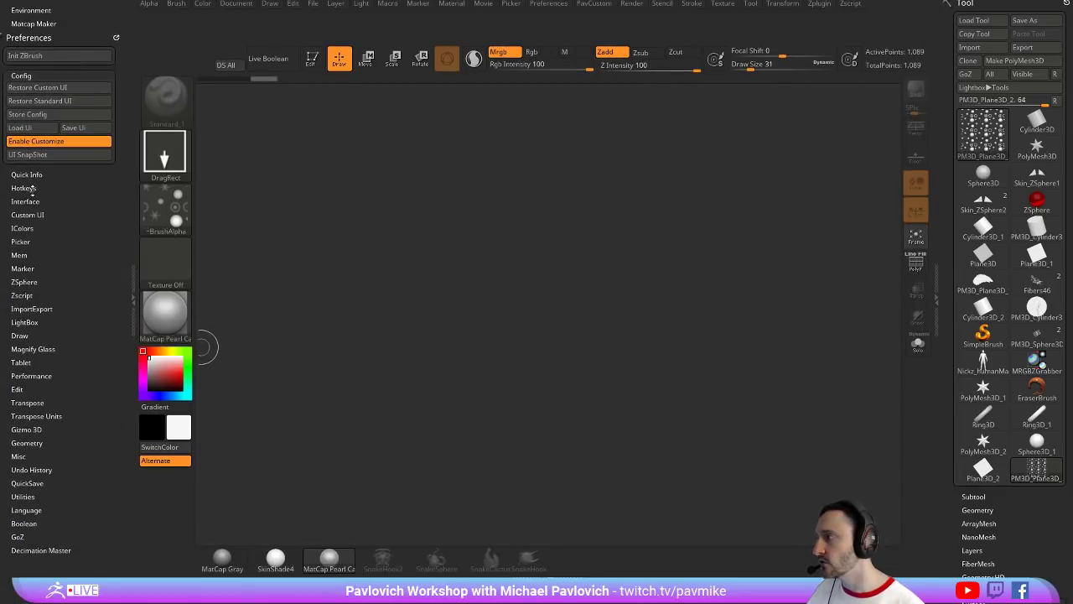
Create a new custom menu titled "test" from the Custom UI preferences
{"action": "left_click", "coordinate": [30, 200]}
{"action": "left_click", "coordinate": [30, 200]}
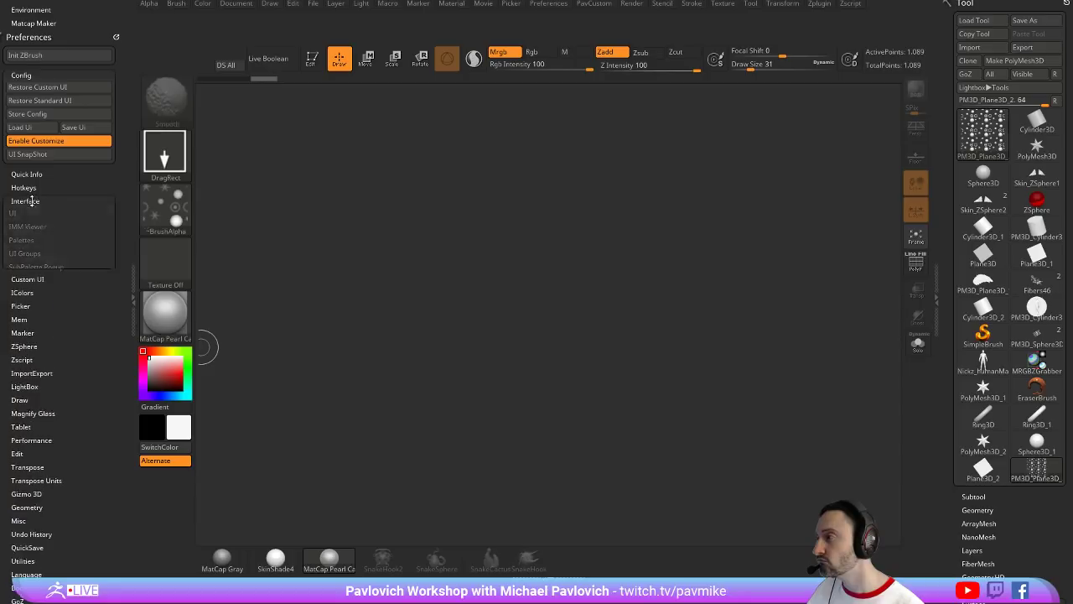
{"action": "left_click", "coordinate": [30, 214]}
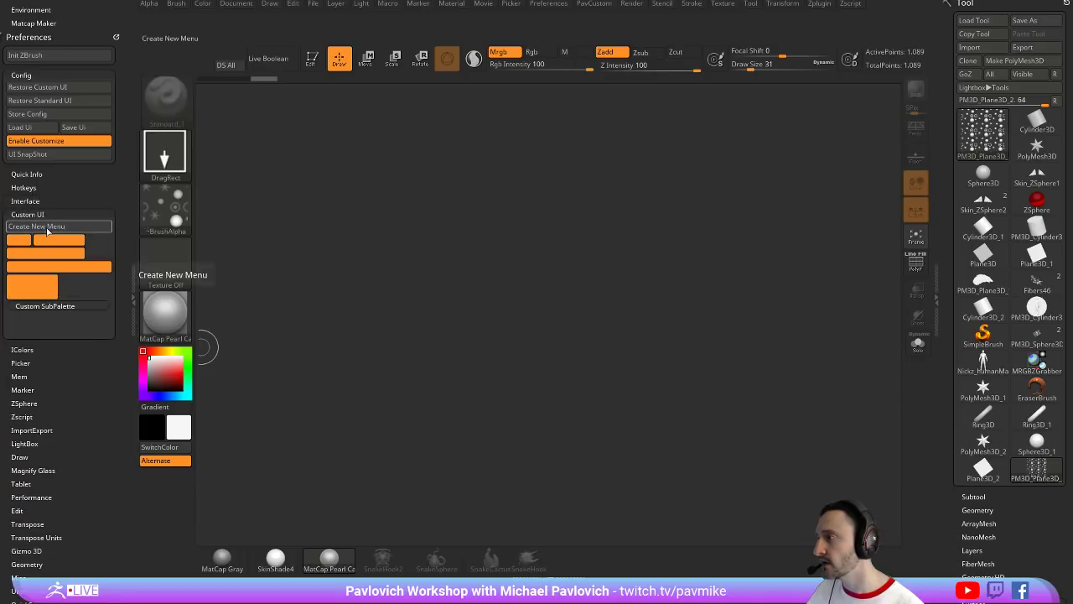
{"action": "left_click", "coordinate": [52, 227]}
{"action": "type", "text": "test"}
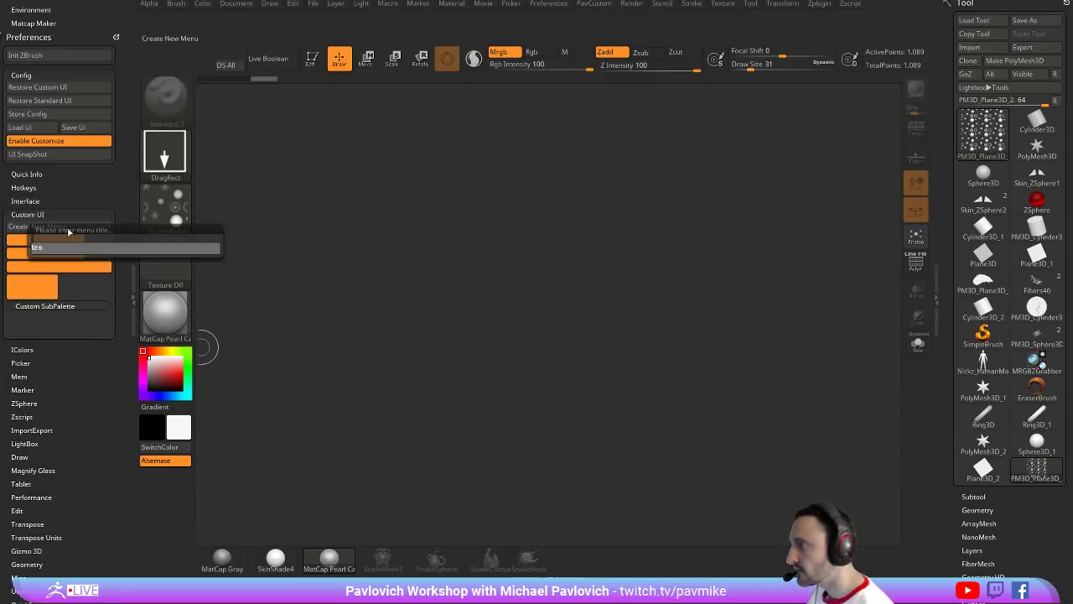
{"action": "key", "text": "Return"}
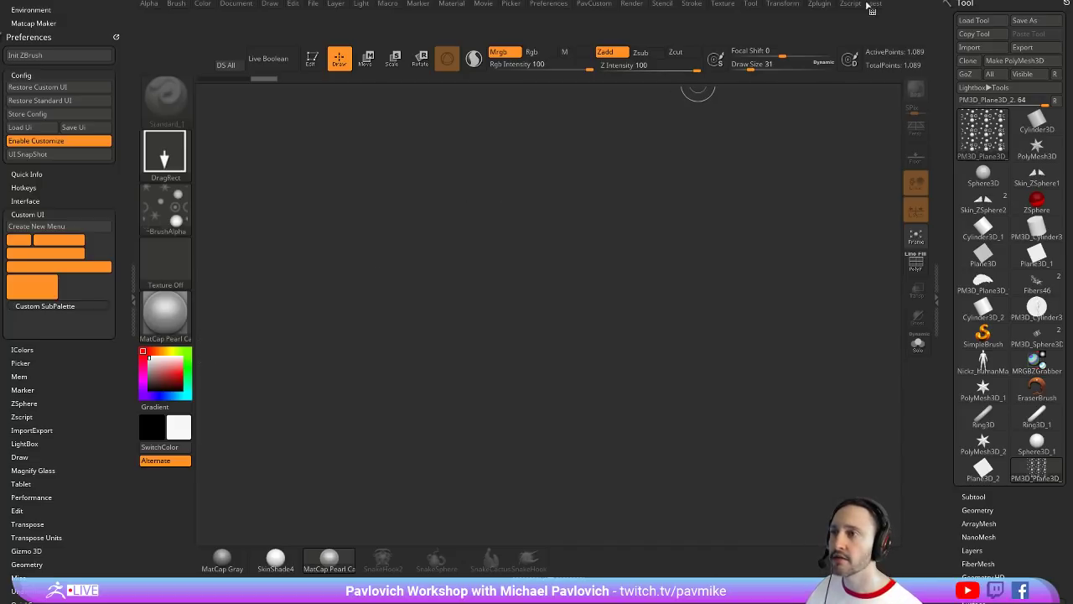
Dock the test menu above the Material palette and move the Preferences palette to the top of the tray holding the Tool palette
{"action": "left_click", "coordinate": [851, 5]}
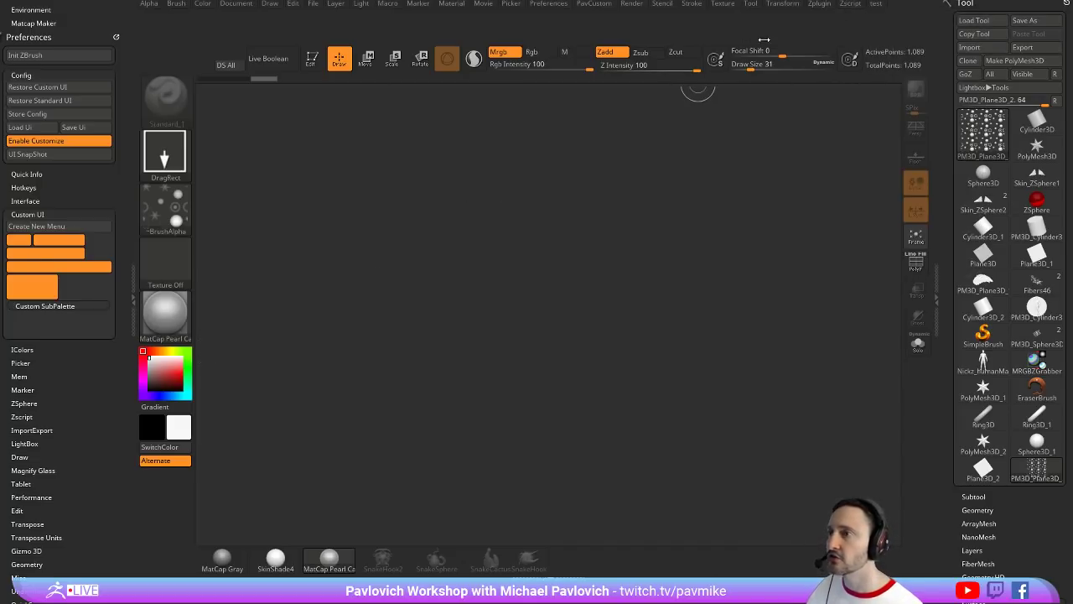
{"action": "left_click", "coordinate": [876, 4]}
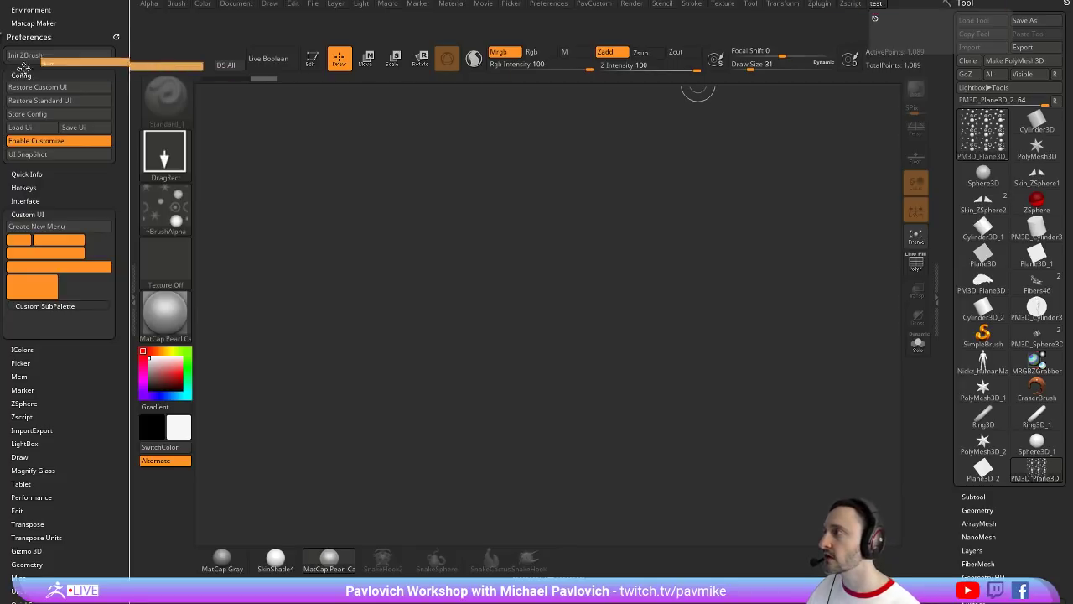
{"action": "left_click_drag", "start_coordinate": [58, 39], "coordinate": [59, 71]}
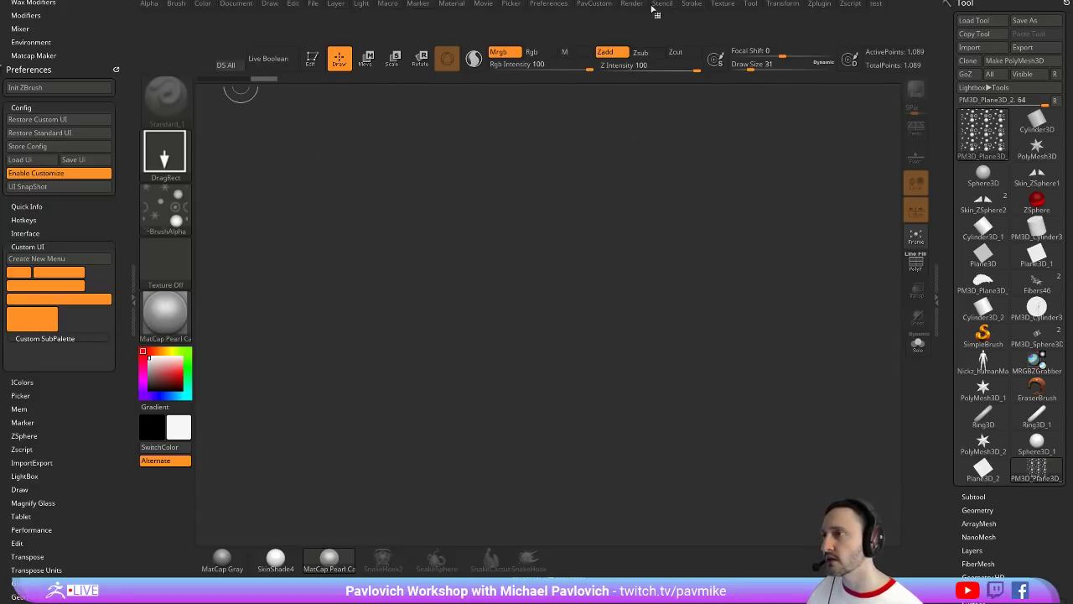
{"action": "left_click_drag", "start_coordinate": [95, 37], "coordinate": [87, 134]}
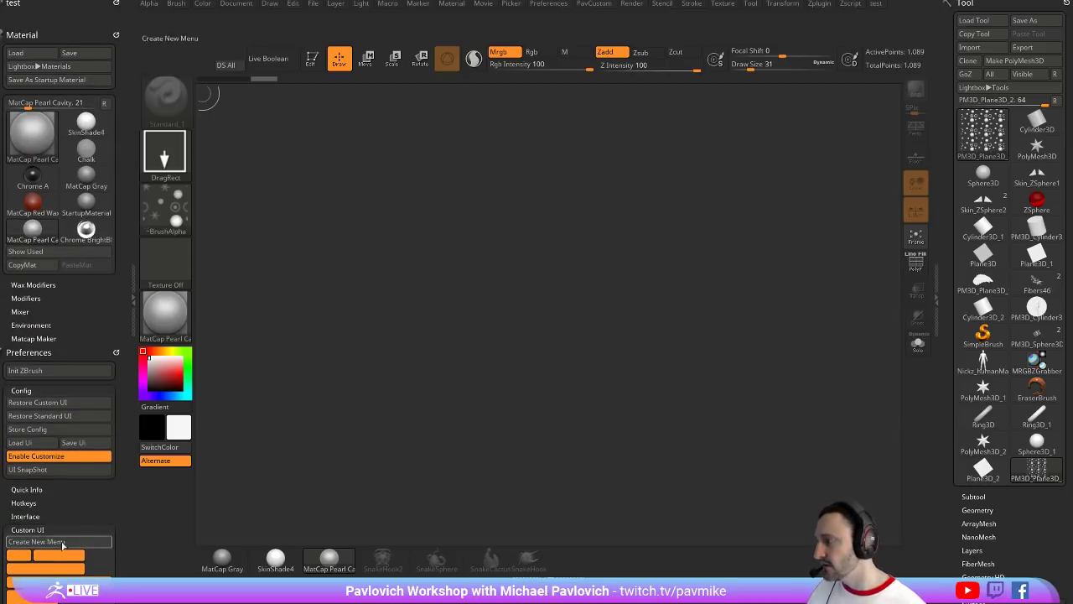
{"action": "scroll", "coordinate": [81, 492], "scroll_direction": "down", "scroll_amount": 3}
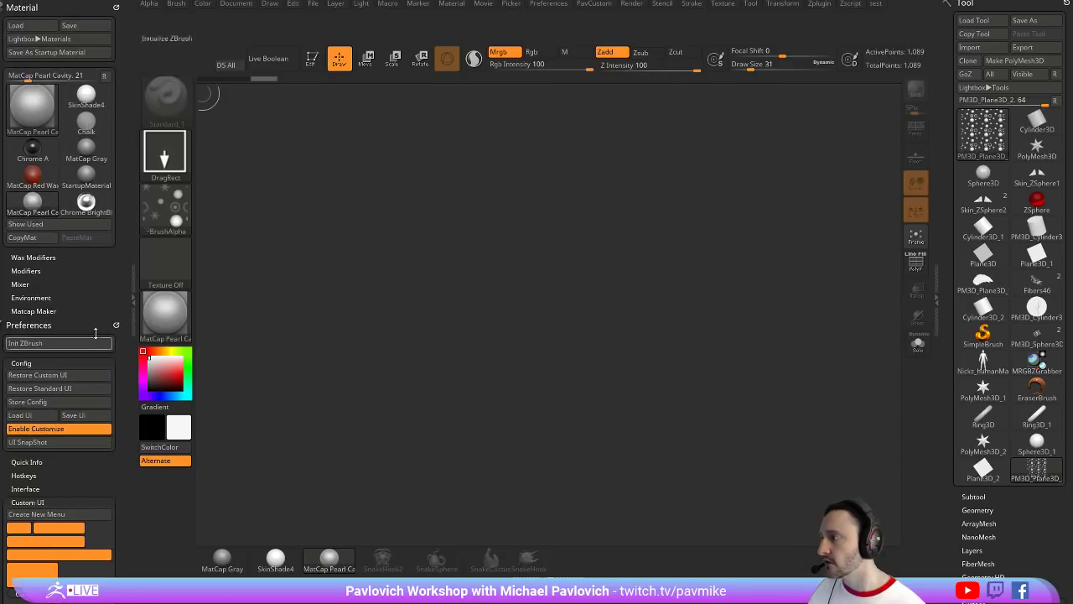
{"action": "left_click_drag", "start_coordinate": [115, 324], "coordinate": [1006, 50]}
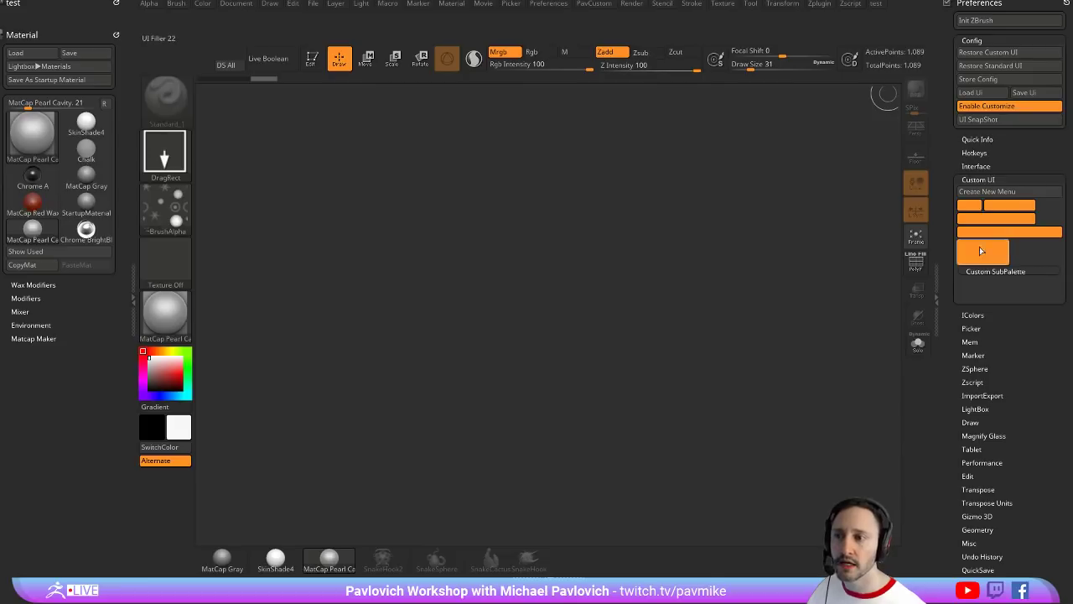
Add a custom subpalette to the test menu and place the material's wax Strength slider in it
{"action": "left_click_drag", "start_coordinate": [995, 272], "coordinate": [67, 14]}
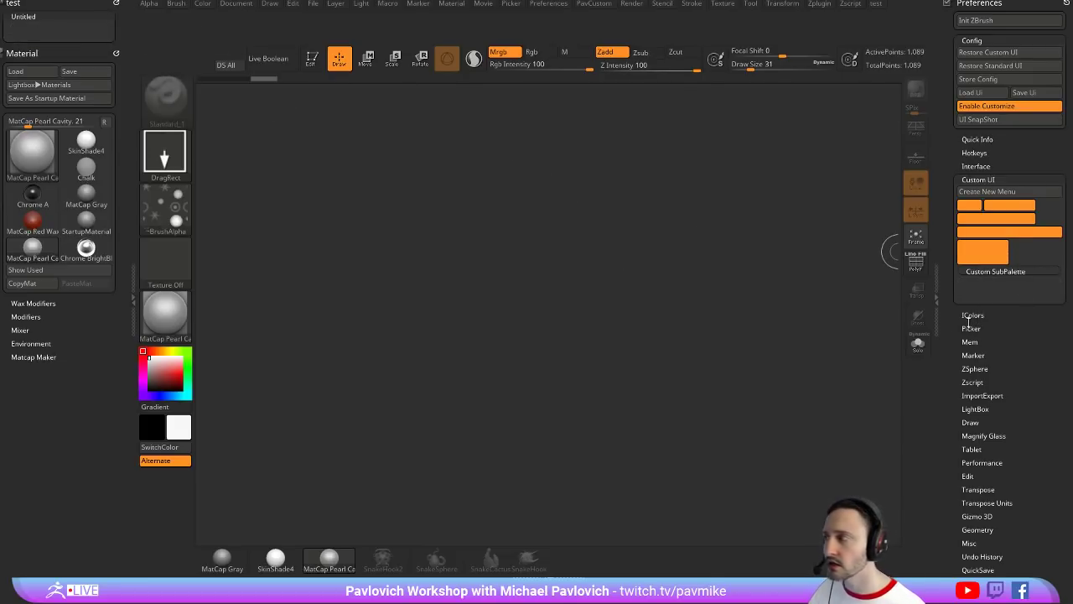
{"action": "left_click", "coordinate": [33, 303]}
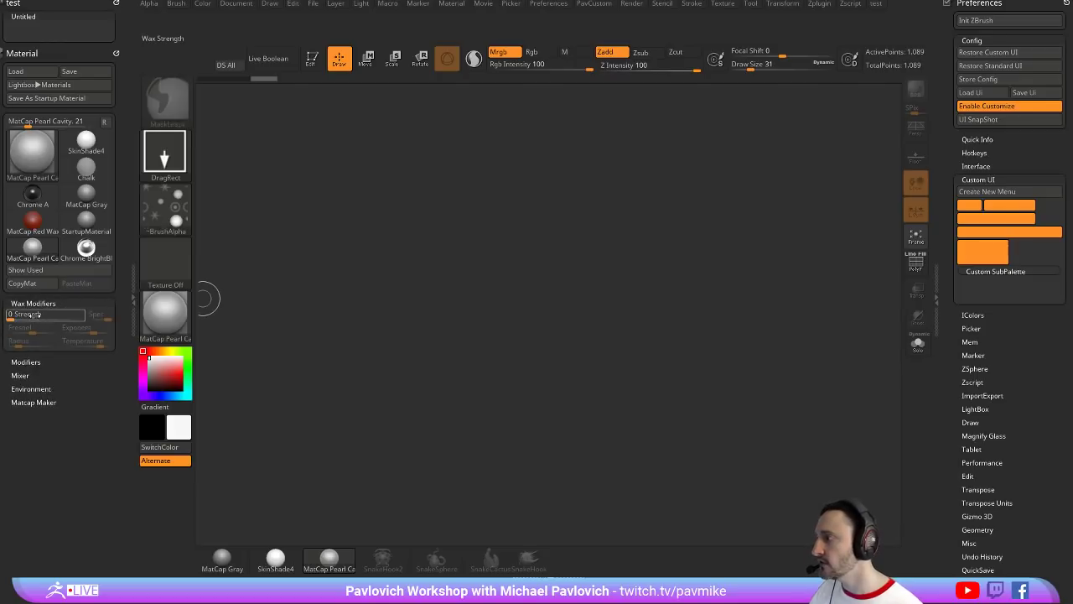
{"action": "left_click_drag", "start_coordinate": [33, 314], "coordinate": [28, 34], "text": "ctrl+alt"}
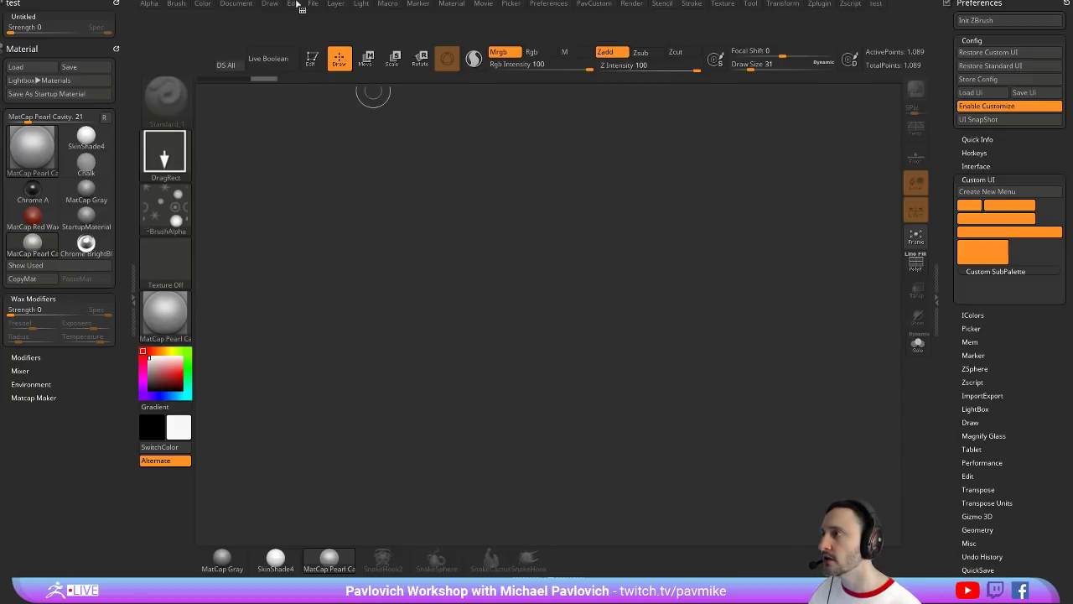
Dock the Stroke palette below Material and add the Dots and DragDot strokes to the test menu's subpalette
{"action": "left_click", "coordinate": [691, 8]}
{"action": "left_click_drag", "start_coordinate": [688, 15], "coordinate": [41, 499]}
{"action": "mouse_move", "coordinate": [98, 396]}
{"action": "left_mouse_down"}
{"action": "mouse_move", "coordinate": [98, 257]}
{"action": "mouse_move", "coordinate": [98, 396]}
{"action": "mouse_move", "coordinate": [29, 15]}
{"action": "left_mouse_up"}
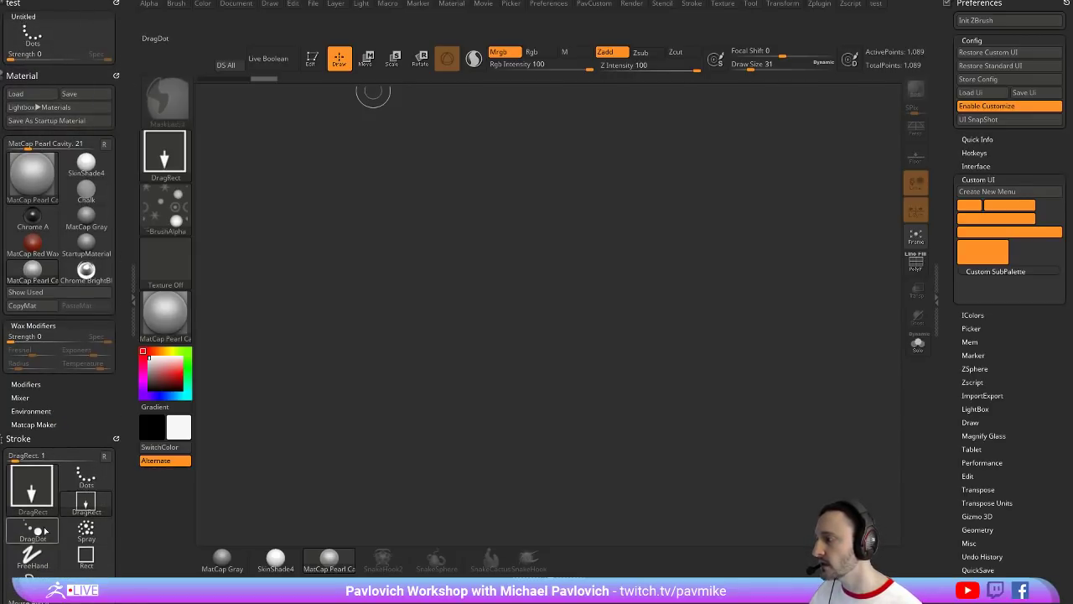
{"action": "left_click_drag", "start_coordinate": [33, 530], "coordinate": [87, 35], "text": "ctrl+alt"}
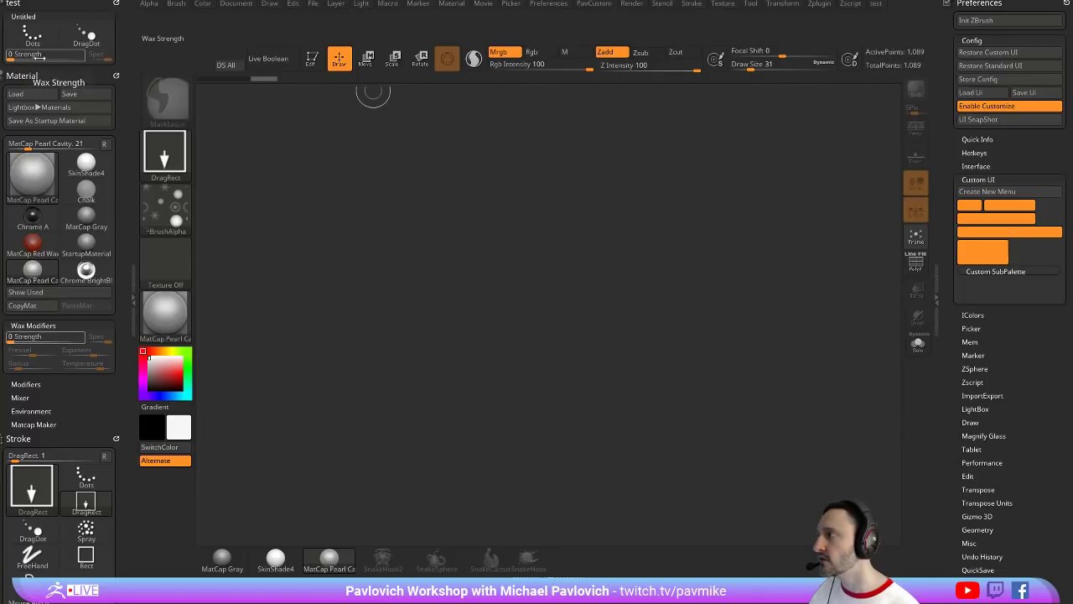
Move the Strength slider above the stroke buttons, then add a wide UI filler and a nested custom subpalette beneath them
{"action": "left_click_drag", "start_coordinate": [32, 55], "coordinate": [94, 32], "text": "ctrl+alt"}
{"action": "left_click_drag", "start_coordinate": [987, 218], "coordinate": [119, 71], "text": "ctrl+alt"}
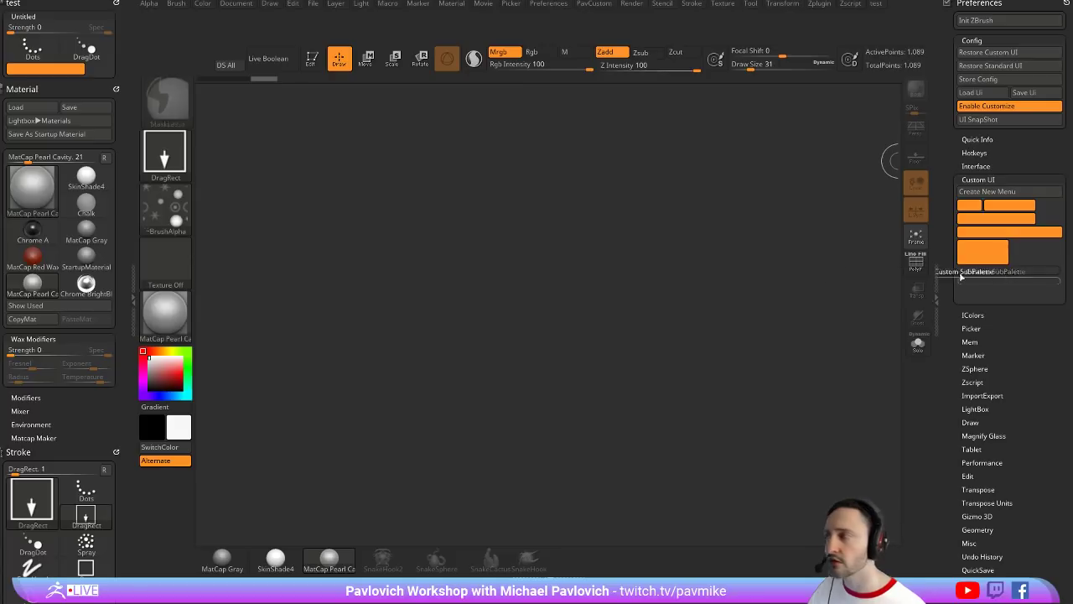
{"action": "left_click_drag", "start_coordinate": [1006, 275], "coordinate": [80, 67], "text": "ctrl+alt"}
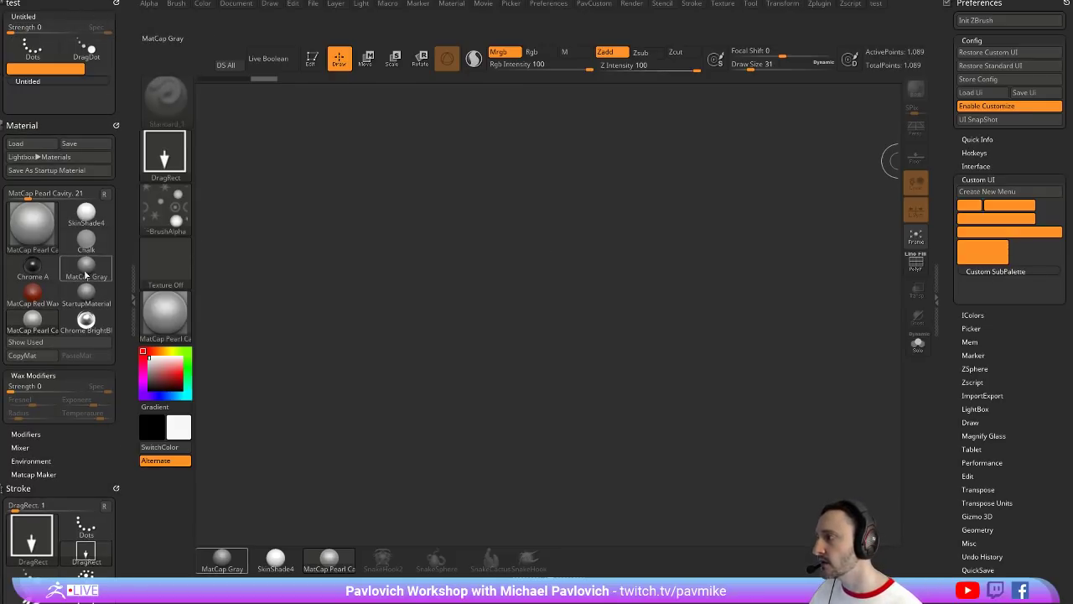
Add the material's Opacity, Depth A and Depth B modifier sliders under the nested subpalette in the test menu
{"action": "left_click", "coordinate": [46, 433]}
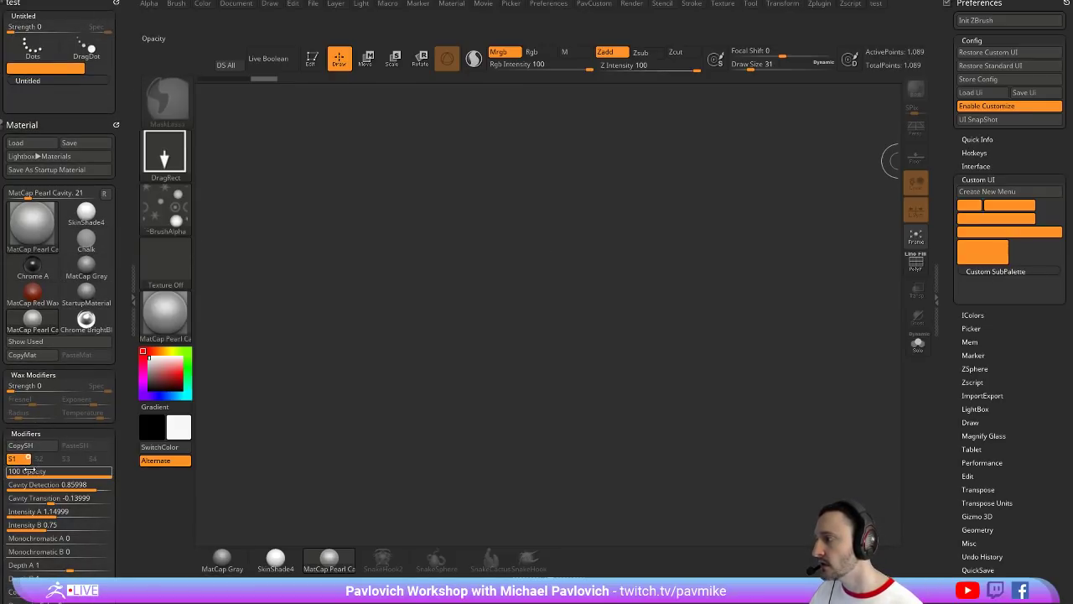
{"action": "left_click_drag", "start_coordinate": [30, 472], "coordinate": [50, 103], "text": "ctrl+alt"}
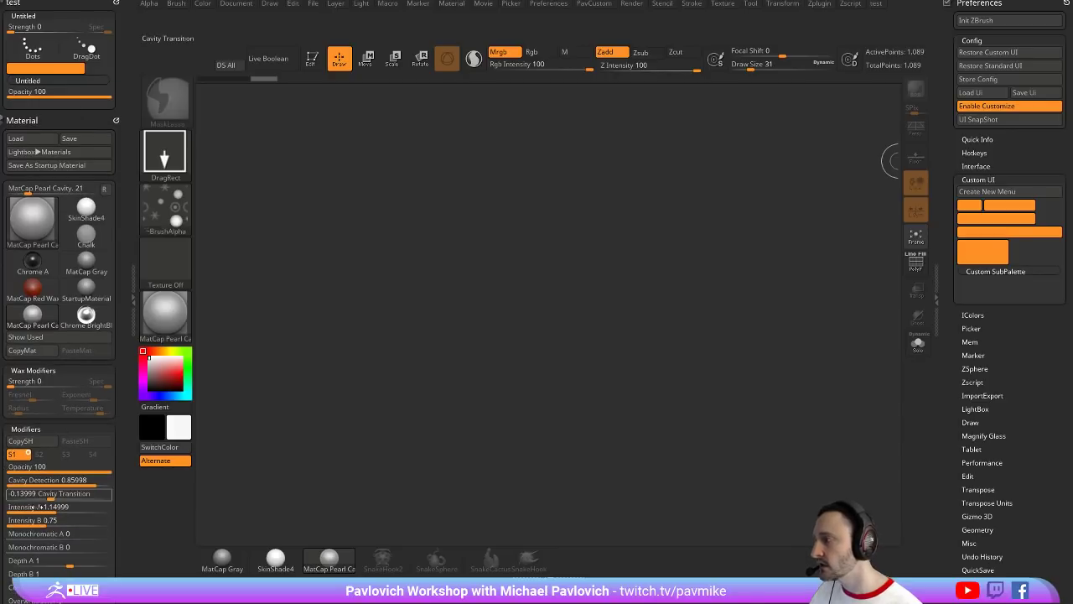
{"action": "left_click_drag", "start_coordinate": [39, 245], "coordinate": [457, 194], "text": "ctrl+alt"}
{"action": "left_click_drag", "start_coordinate": [34, 561], "coordinate": [33, 107], "text": "ctrl+alt"}
{"action": "left_click_drag", "start_coordinate": [52, 574], "coordinate": [33, 117], "text": "ctrl+alt"}
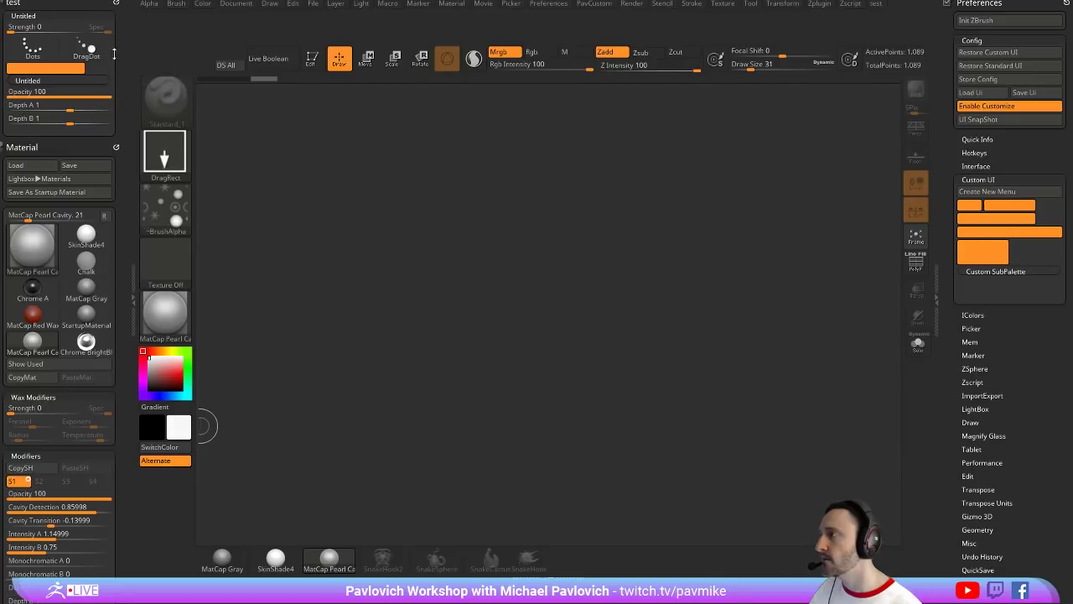
Rename the nested subpalette "Other" and the main subpalette of the test menu "thing"
{"action": "key", "text": "ctrl"}
{"action": "left_click", "coordinate": [31, 82], "text": "ctrl"}
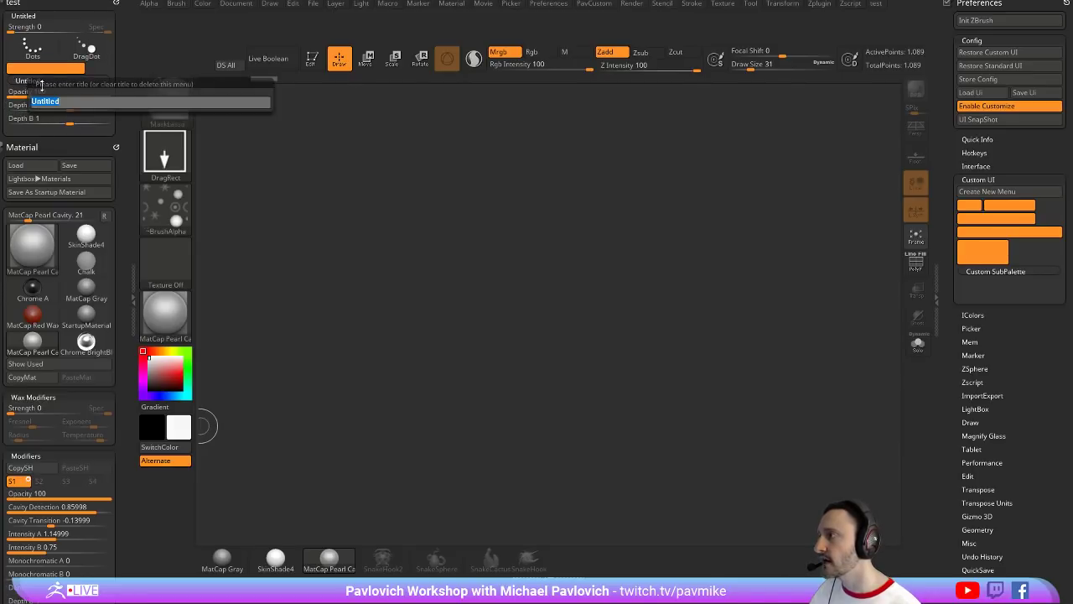
{"action": "type", "text": "Other"}
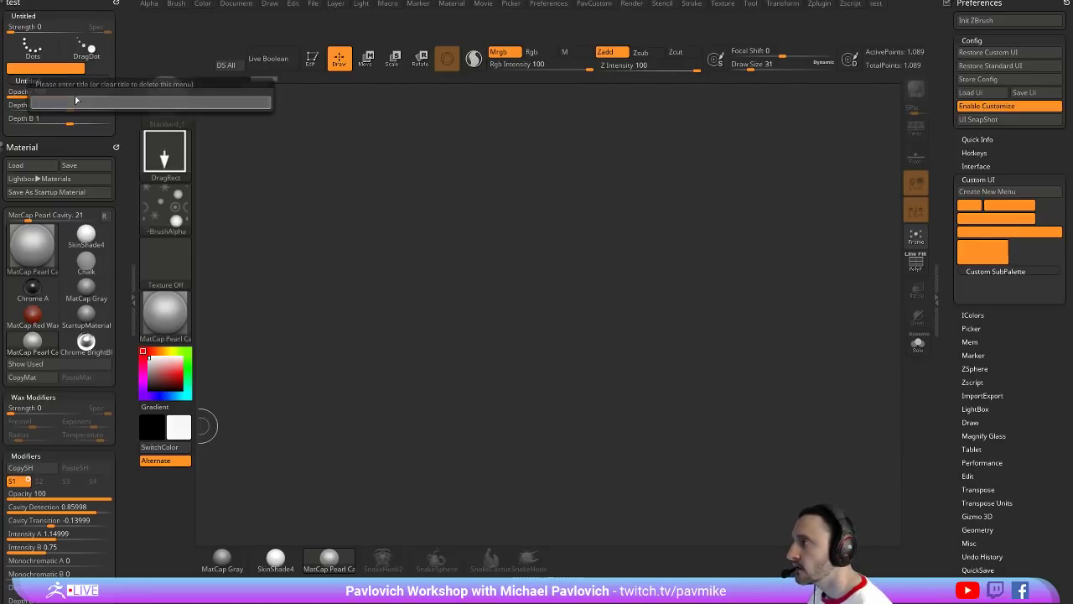
{"action": "key", "text": "Return"}
{"action": "left_click", "coordinate": [25, 15], "text": "ctrl"}
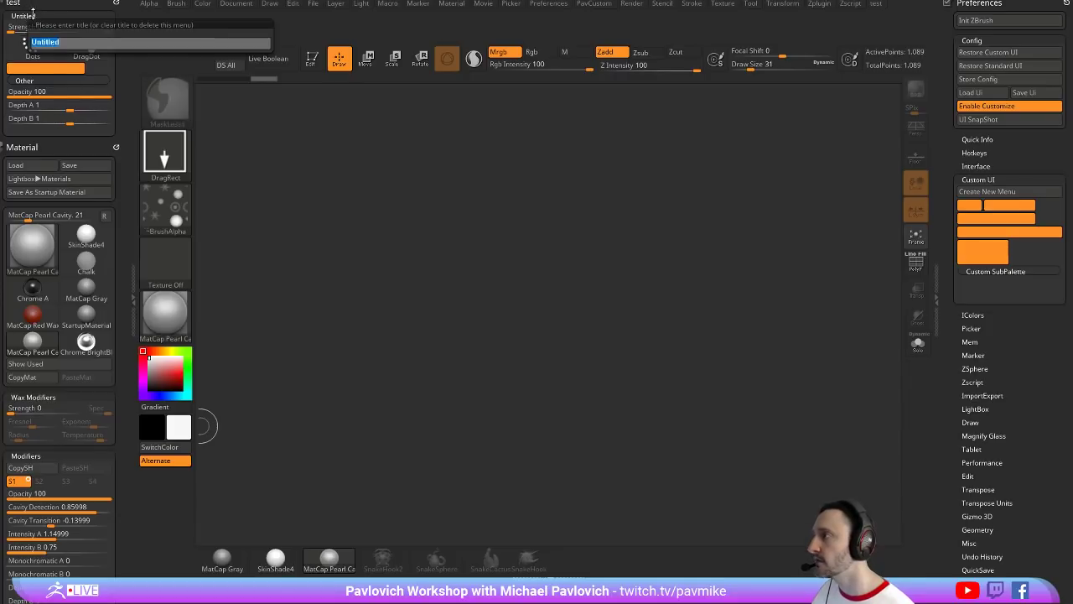
{"action": "type", "text": "thing"}
{"action": "key", "text": "Return"}
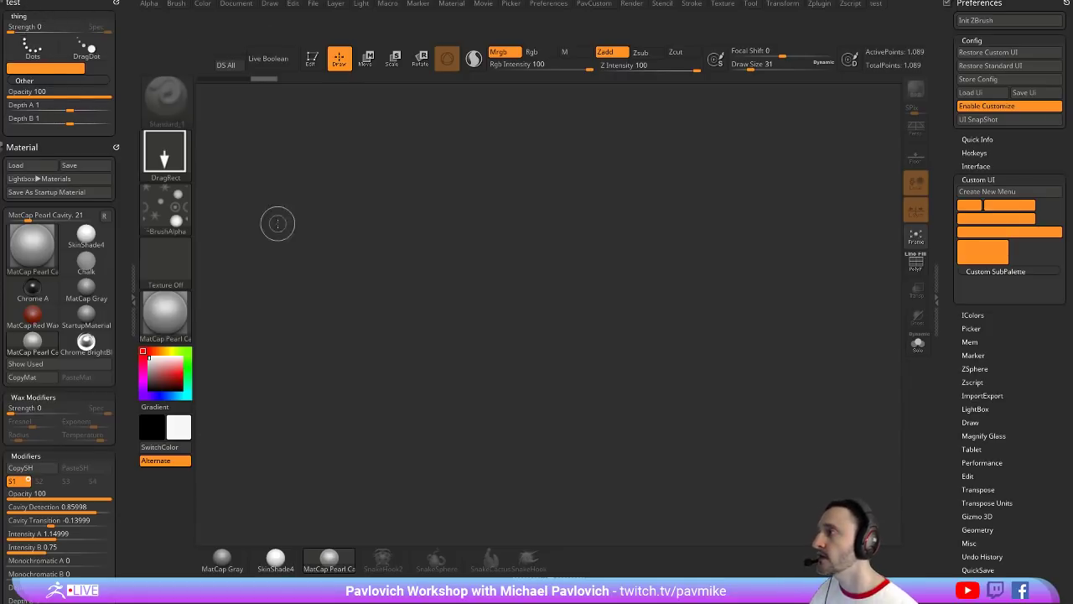
Turn off Enable Customize and assign a custom hotkey to the test menu
{"action": "mouse_move", "coordinate": [122, 233]}
{"action": "left_mouse_down"}
{"action": "mouse_move", "coordinate": [142, 69]}
{"action": "mouse_move", "coordinate": [127, 335]}
{"action": "left_mouse_up"}
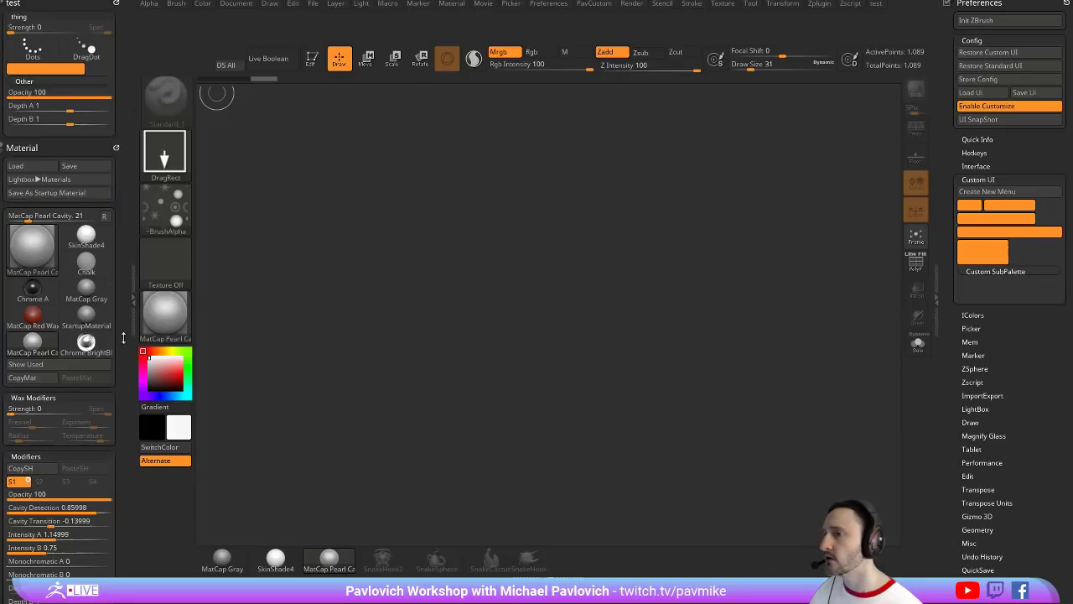
{"action": "left_click", "coordinate": [984, 106]}
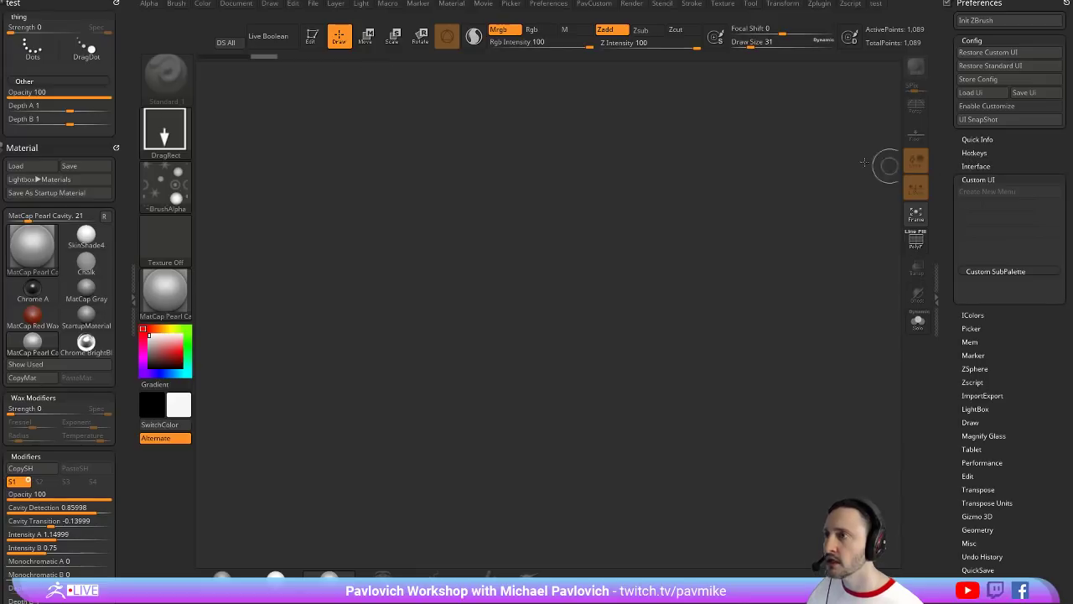
{"action": "left_click", "coordinate": [877, 6], "text": "ctrl+alt"}
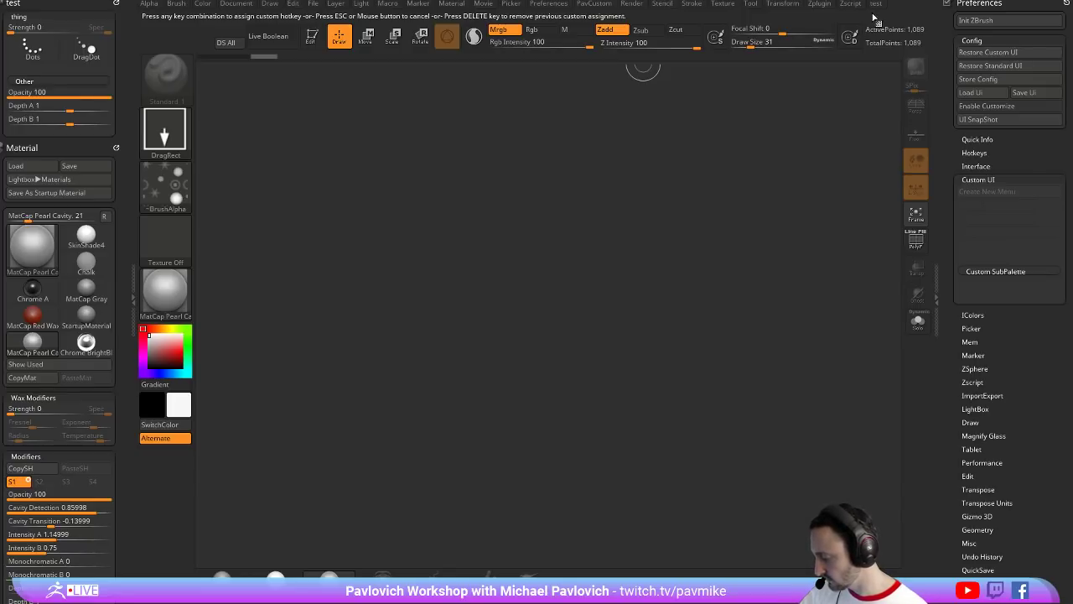
{"action": "key", "text": "1"}
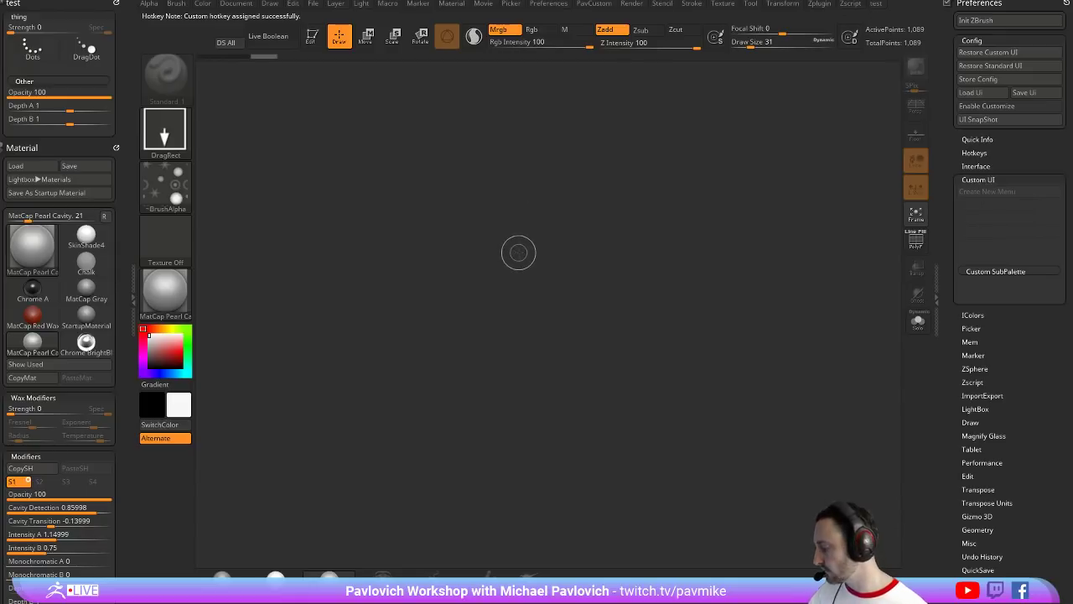
Open the test menu over the canvas with its hotkey and check the thing and Other subpalettes
{"action": "key", "text": "ctrl+t"}
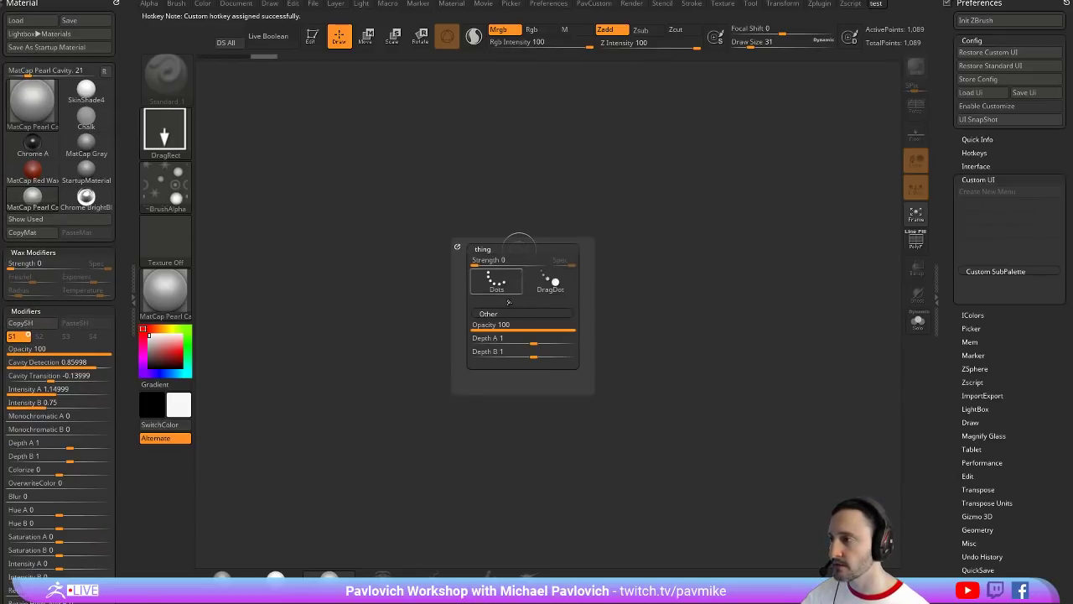
{"action": "left_click", "coordinate": [503, 312]}
{"action": "left_click", "coordinate": [508, 310]}
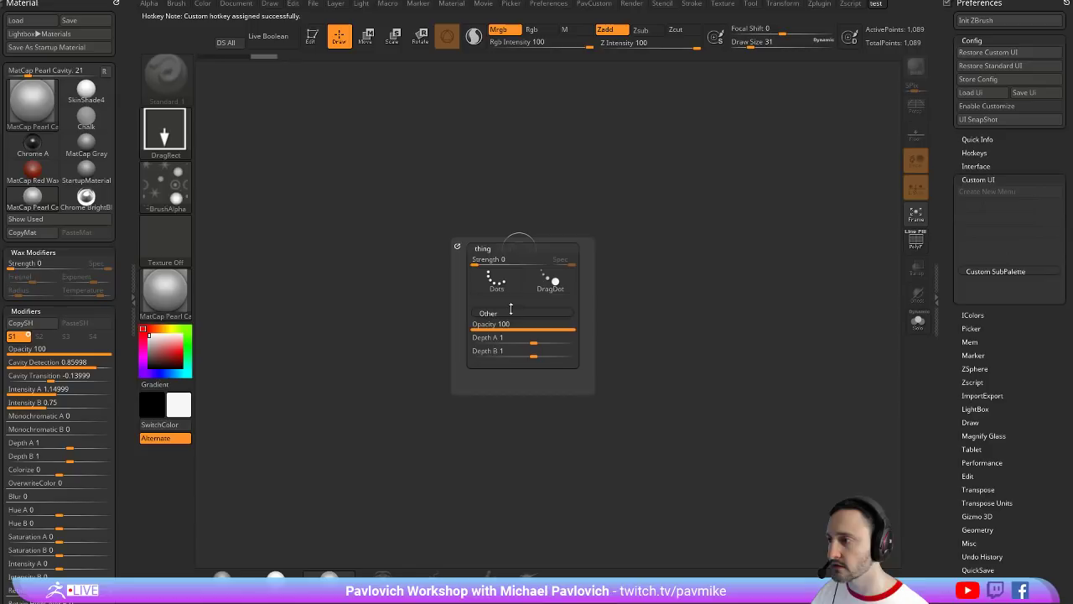
{"action": "left_click", "coordinate": [499, 248]}
{"action": "left_click", "coordinate": [517, 248]}
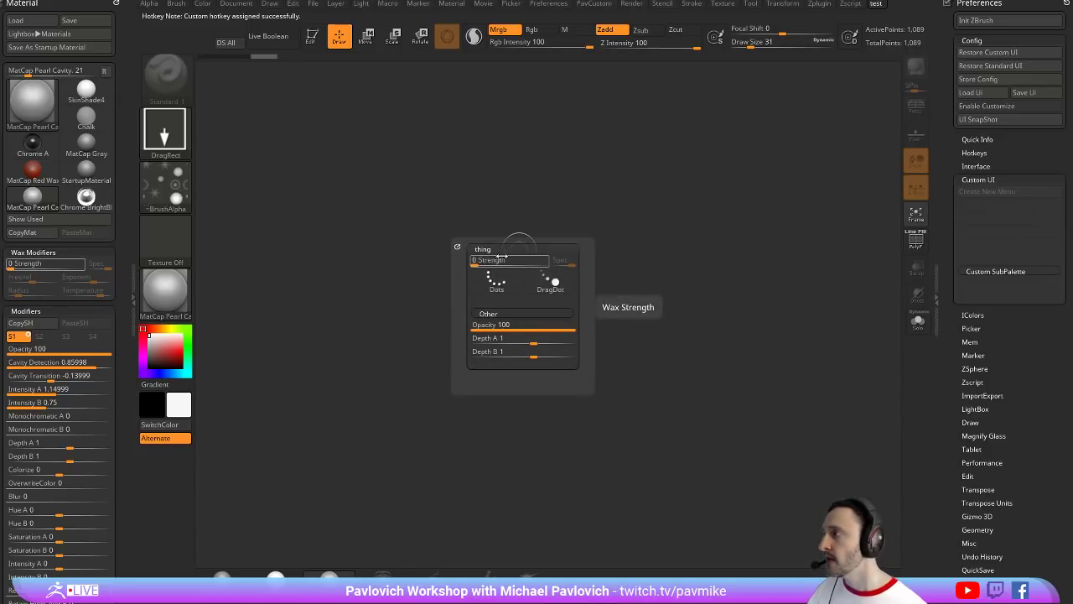
{"action": "left_click_drag", "start_coordinate": [517, 247], "coordinate": [126, 113]}
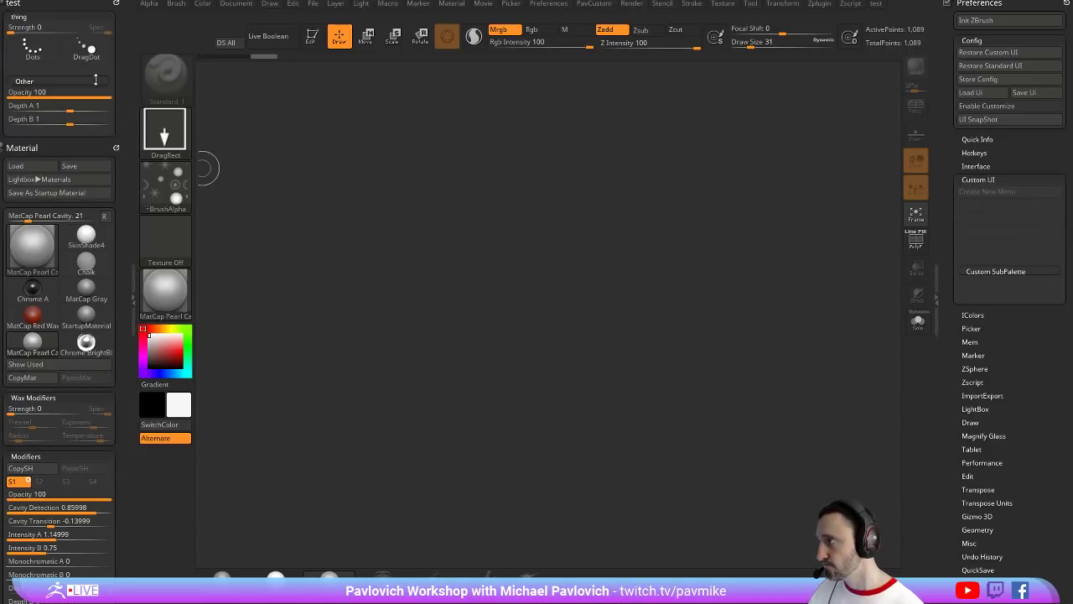
Turn Enable Customize back on and add another custom subpalette to the test menu below the thing subpalette
{"action": "scroll", "coordinate": [117, 472], "scroll_direction": "down", "scroll_amount": 10}
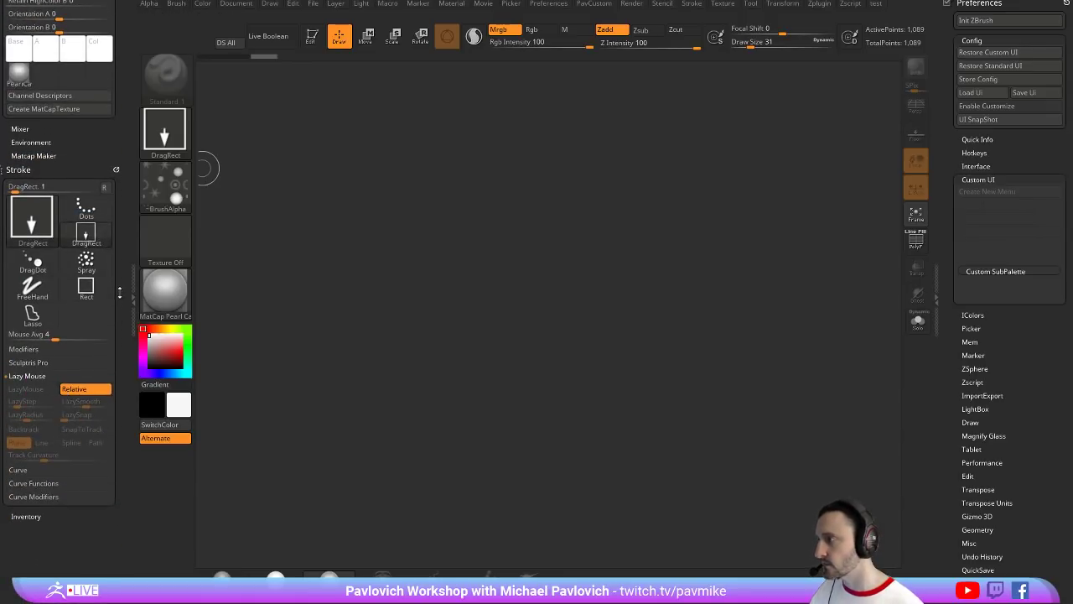
{"action": "left_click", "coordinate": [119, 296]}
{"action": "left_click", "coordinate": [986, 107]}
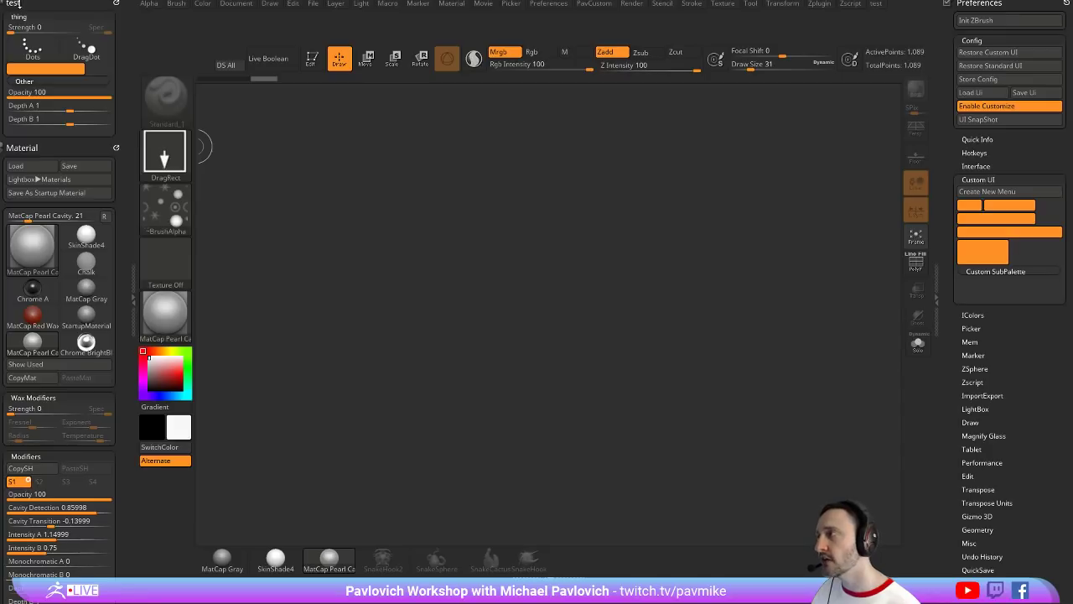
{"action": "key", "text": "ctrl"}
{"action": "left_click_drag", "start_coordinate": [1024, 272], "coordinate": [57, 6], "text": "ctrl+alt"}
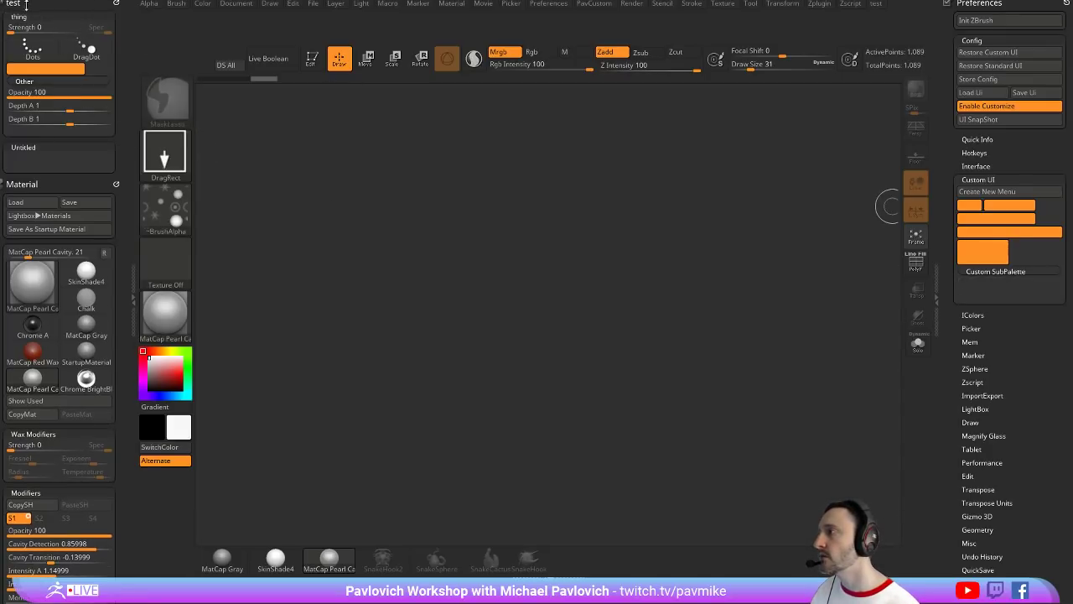
Place the material Load and Save buttons in the untitled subpalette of the test menu and rename that subpalette "heyyoooo"
{"action": "left_click_drag", "start_coordinate": [42, 208], "coordinate": [94, 168], "text": "ctrl+alt"}
{"action": "left_click", "coordinate": [33, 147], "text": "ctrl+alt"}
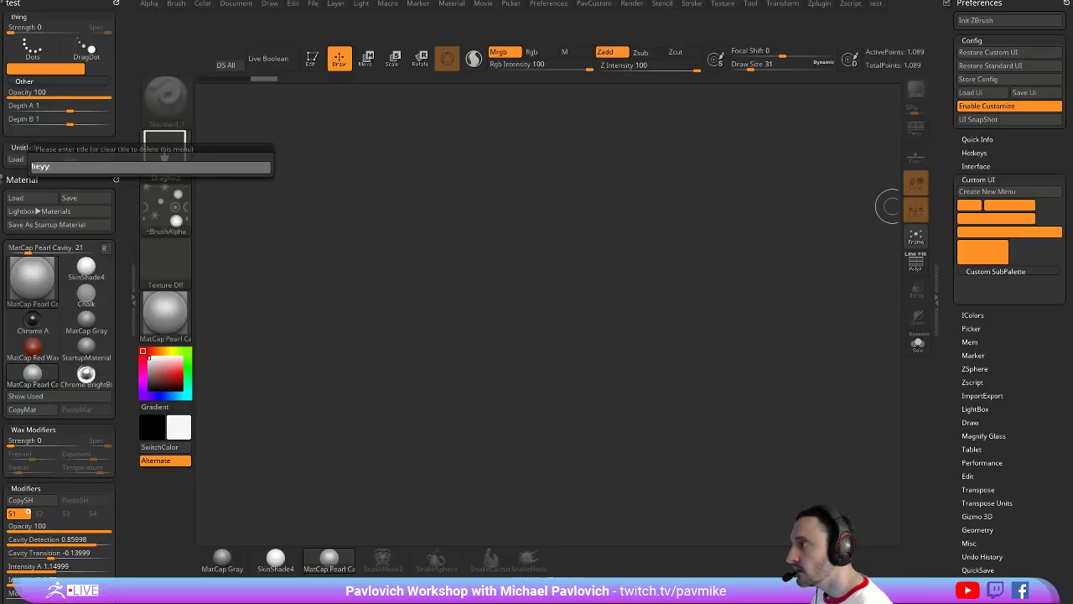
{"action": "type", "text": "heyyoooo"}
{"action": "key", "text": "Return"}
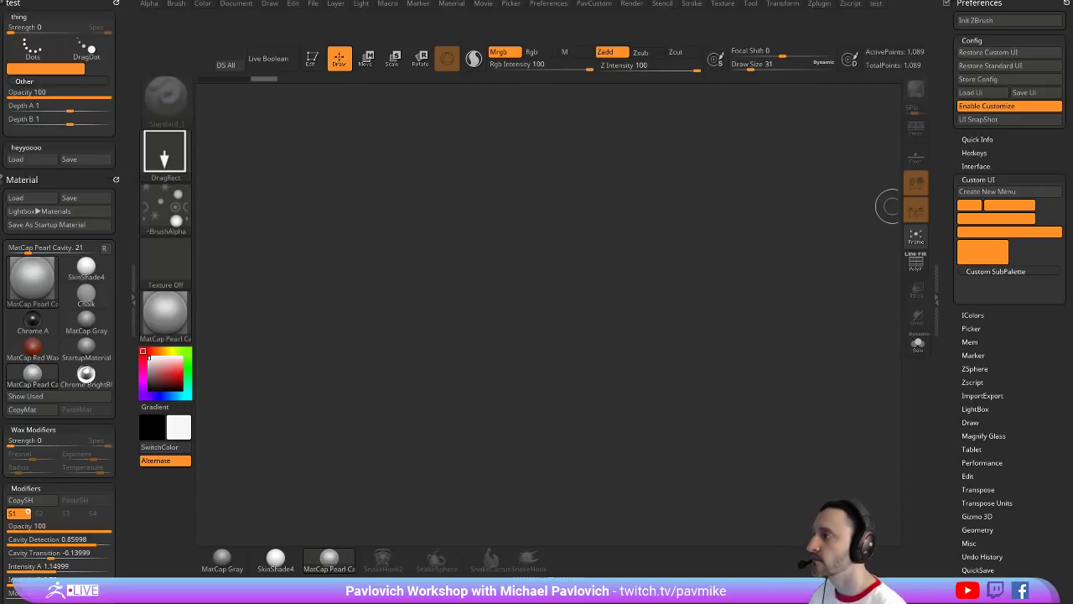
Turn off Enable Customize to lock the customized interface layout
{"action": "left_click", "coordinate": [986, 106]}
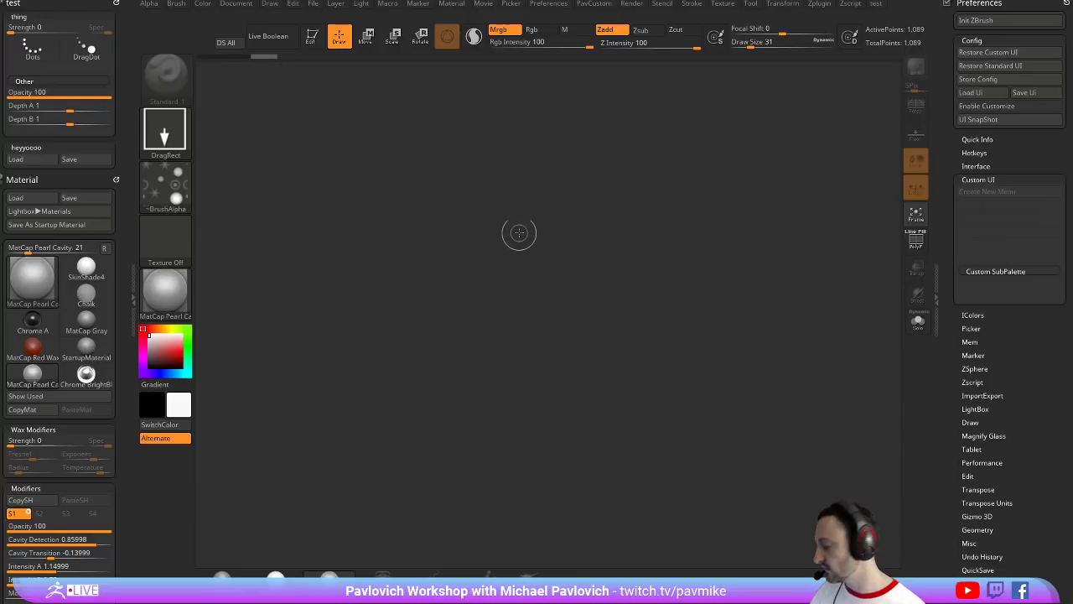
{"action": "key", "text": "1"}
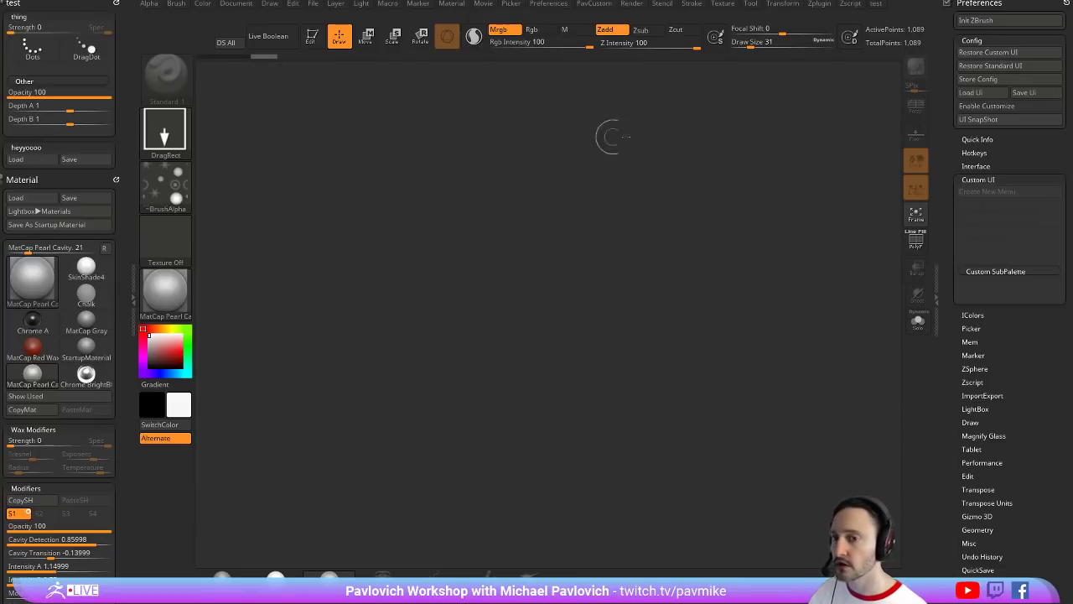
{"action": "left_click", "coordinate": [936, 318]}
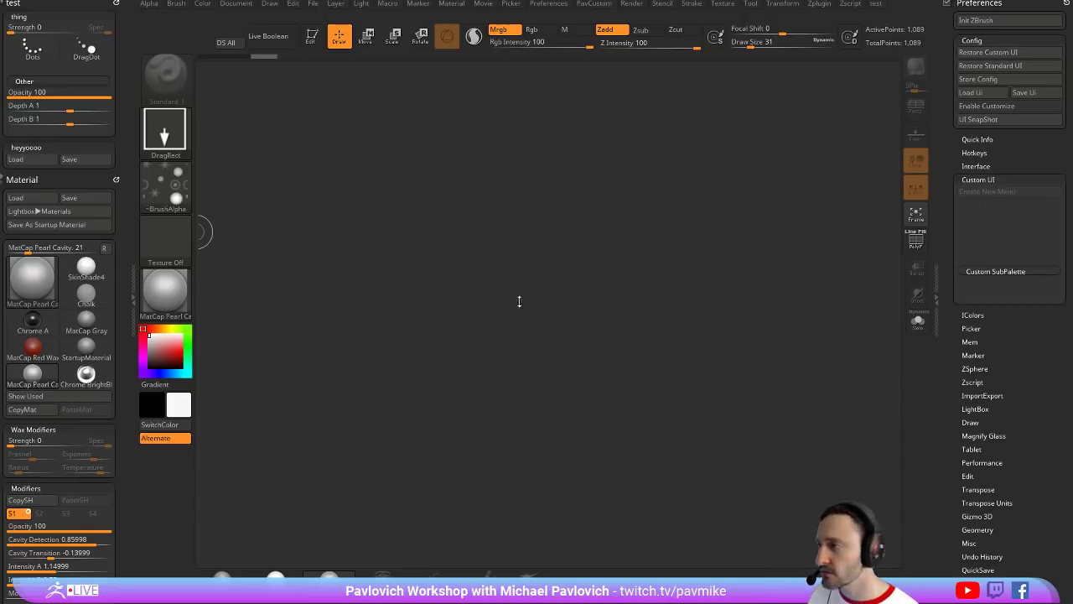
Browse LightBox through the Ship shortcut to ZBrush and Feedback004, and load the HoudiniSkimmer tool
{"action": "key", "text": "comma"}
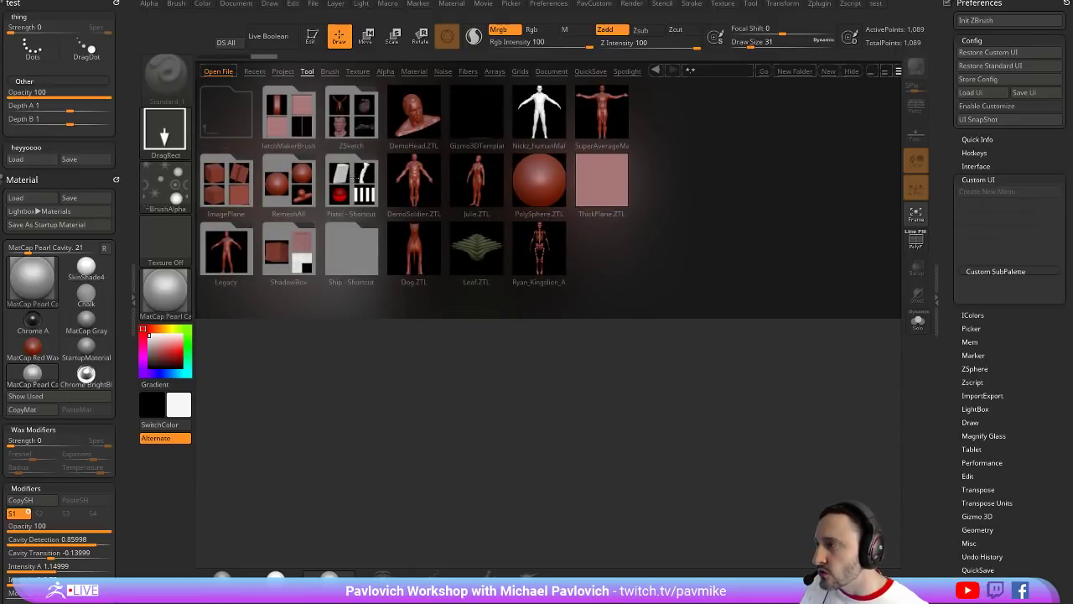
{"action": "left_click", "coordinate": [355, 179]}
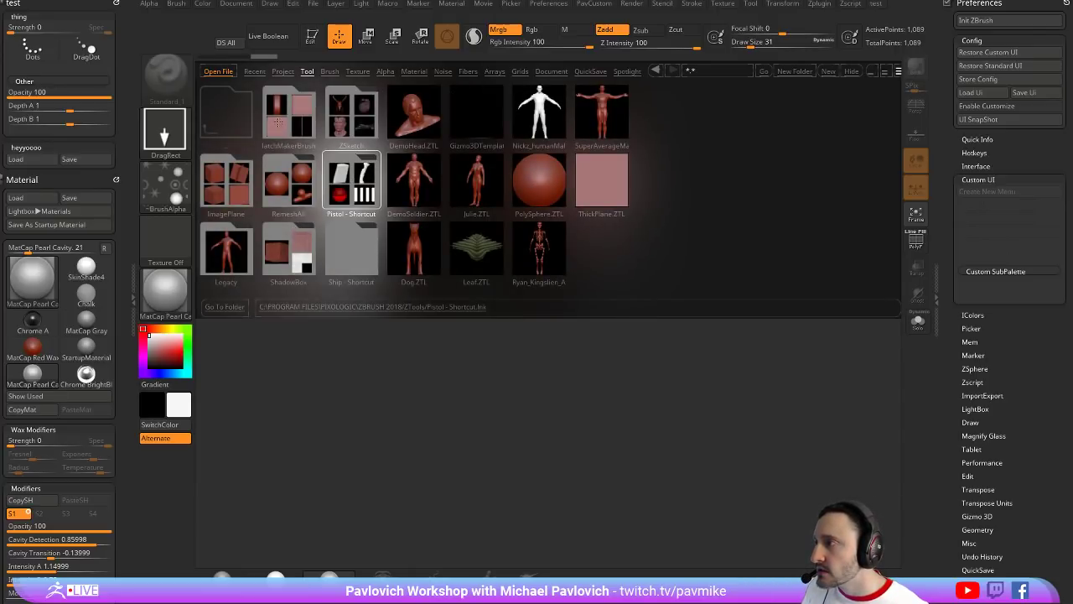
{"action": "left_click", "coordinate": [279, 125]}
{"action": "double_click", "coordinate": [346, 271]}
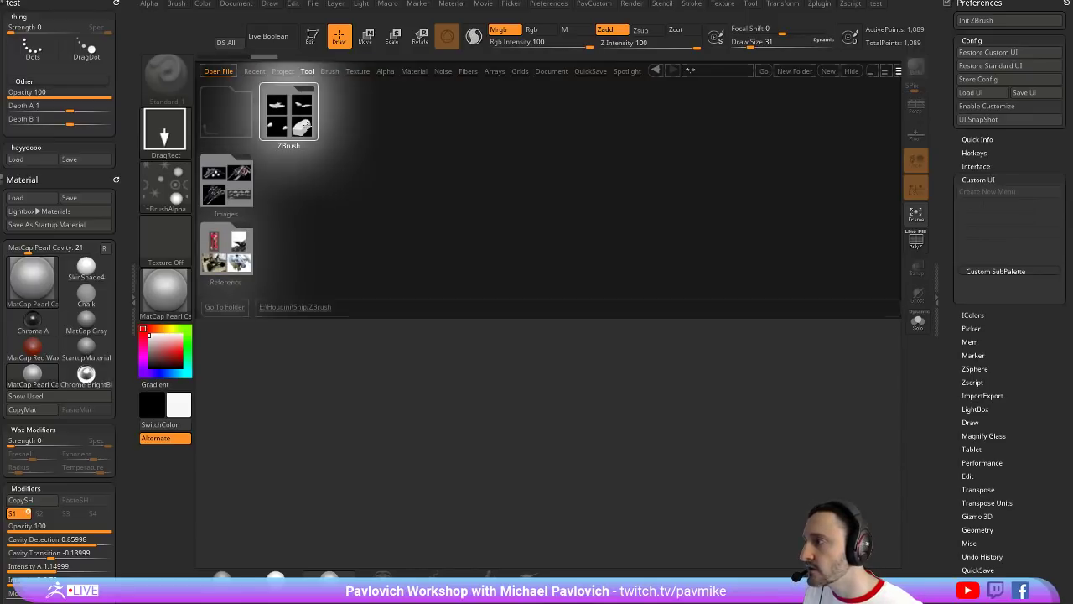
{"action": "double_click", "coordinate": [289, 113]}
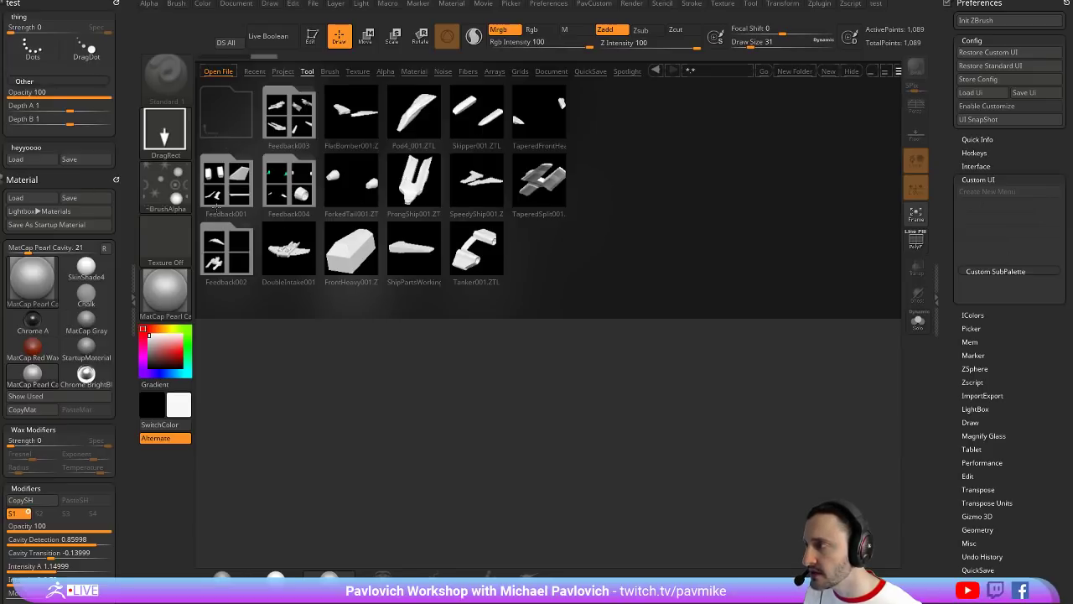
{"action": "double_click", "coordinate": [299, 189]}
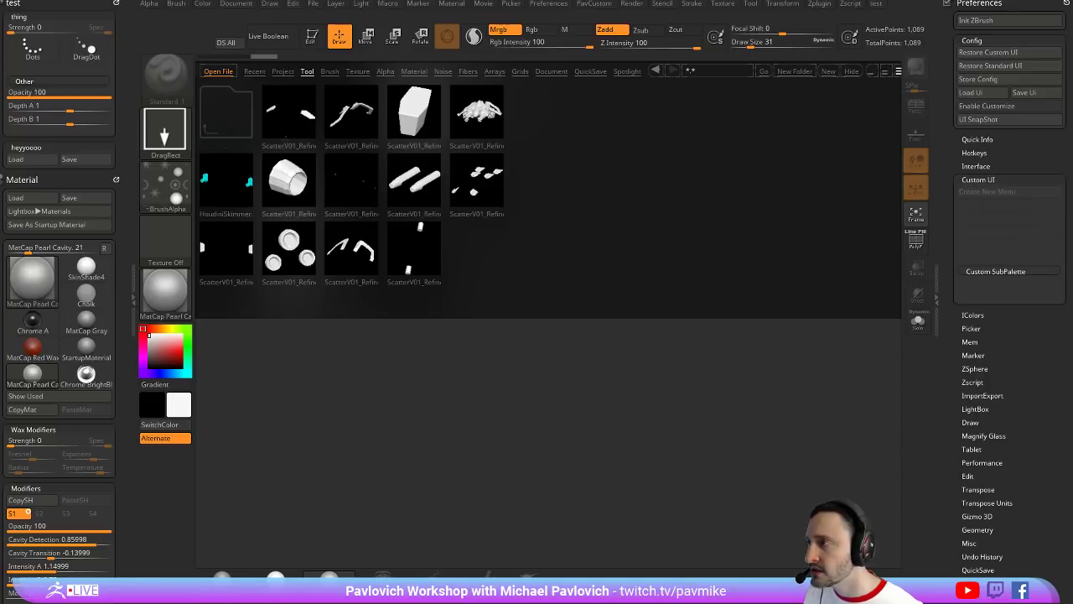
{"action": "double_click", "coordinate": [234, 184]}
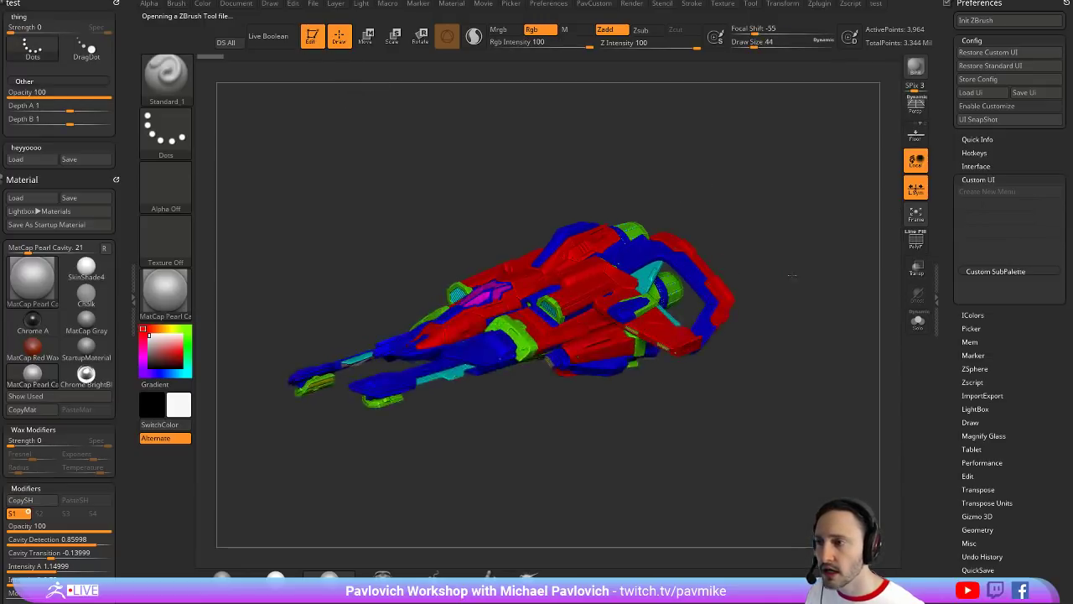
Replace the docked Preferences palette with the Tool palette and inspect the loaded ship model
{"action": "left_click_drag", "start_coordinate": [792, 274], "coordinate": [805, 274]}
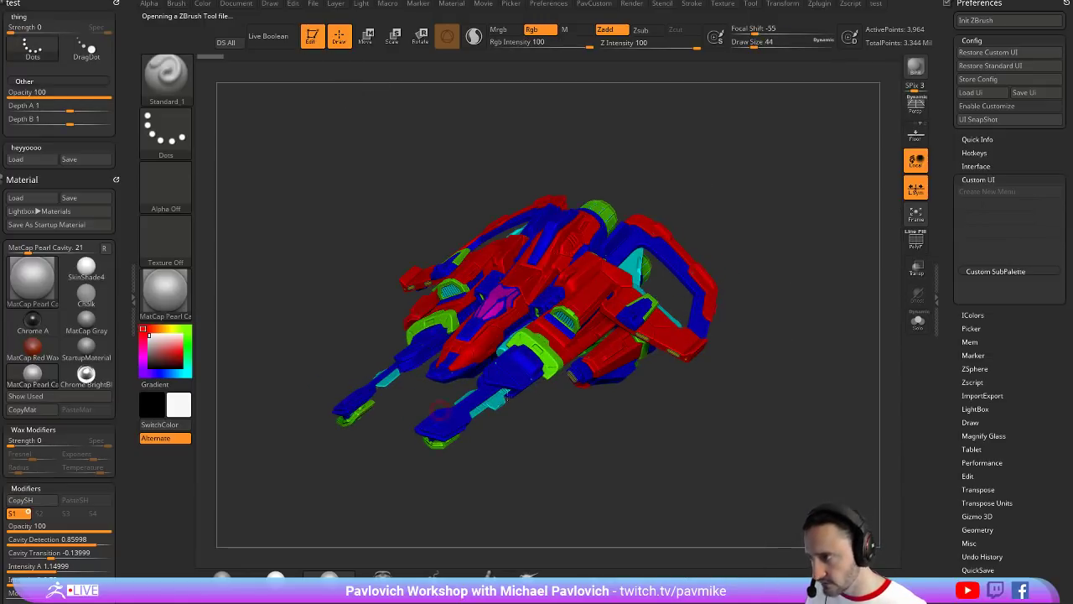
{"action": "left_click", "coordinate": [1062, 3]}
{"action": "left_click_drag", "start_coordinate": [776, 218], "coordinate": [899, 253]}
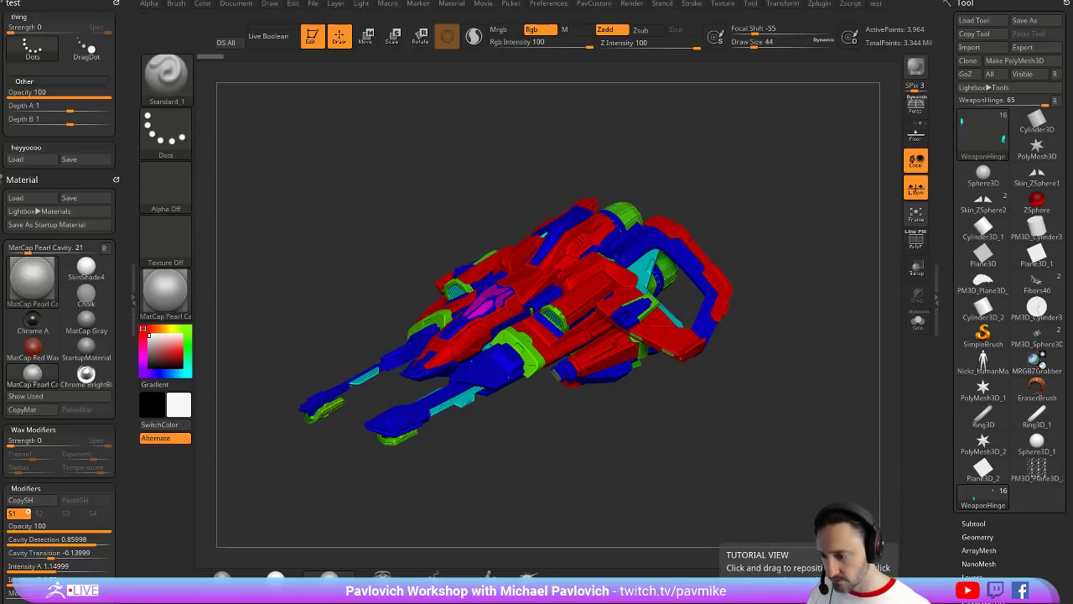
Switch to YouTube in the browser and look through the playlist of short PavWork tutorial clips
{"action": "left_click_drag", "start_coordinate": [621, 600], "coordinate": [545, 2]}
{"action": "scroll", "coordinate": [450, 285], "scroll_direction": "down", "scroll_amount": 7}
{"action": "scroll", "coordinate": [450, 286], "scroll_direction": "down", "scroll_amount": 12}
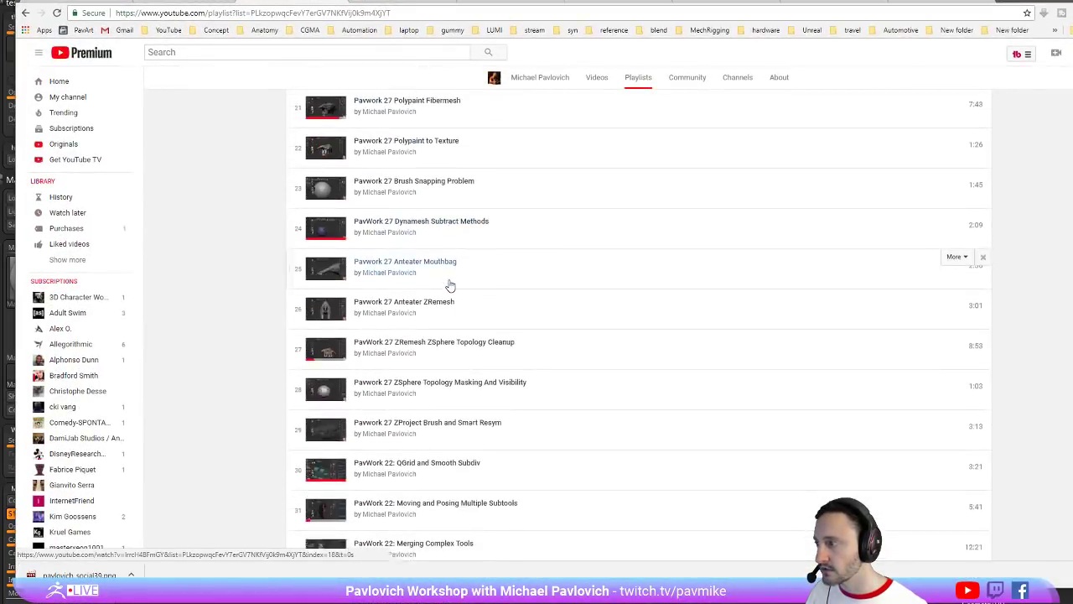
{"action": "scroll", "coordinate": [450, 286], "scroll_direction": "down", "scroll_amount": 9}
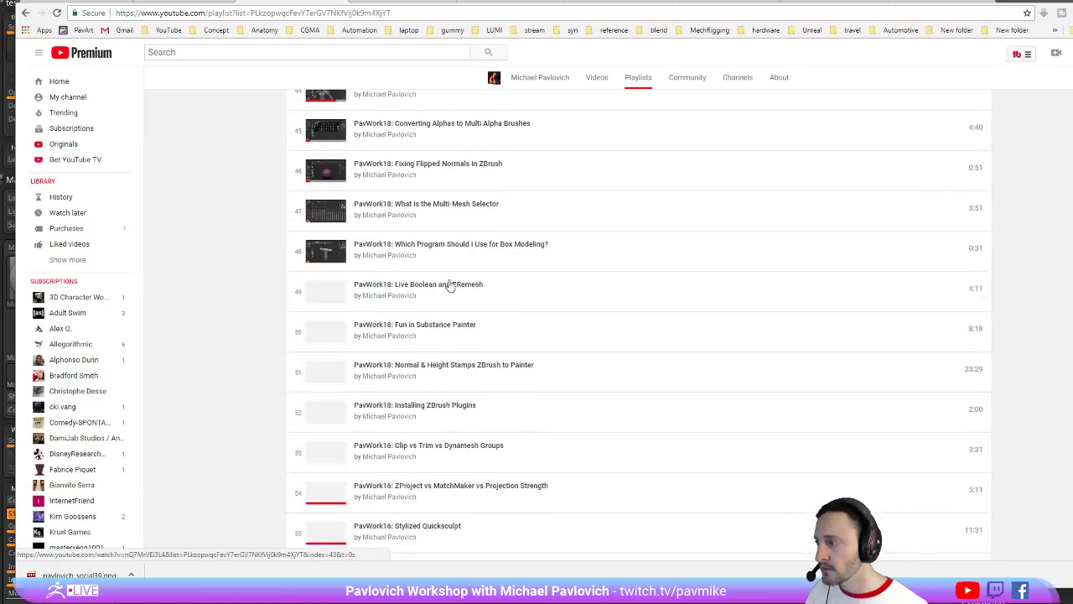
{"action": "scroll", "coordinate": [451, 297], "scroll_direction": "down", "scroll_amount": 6}
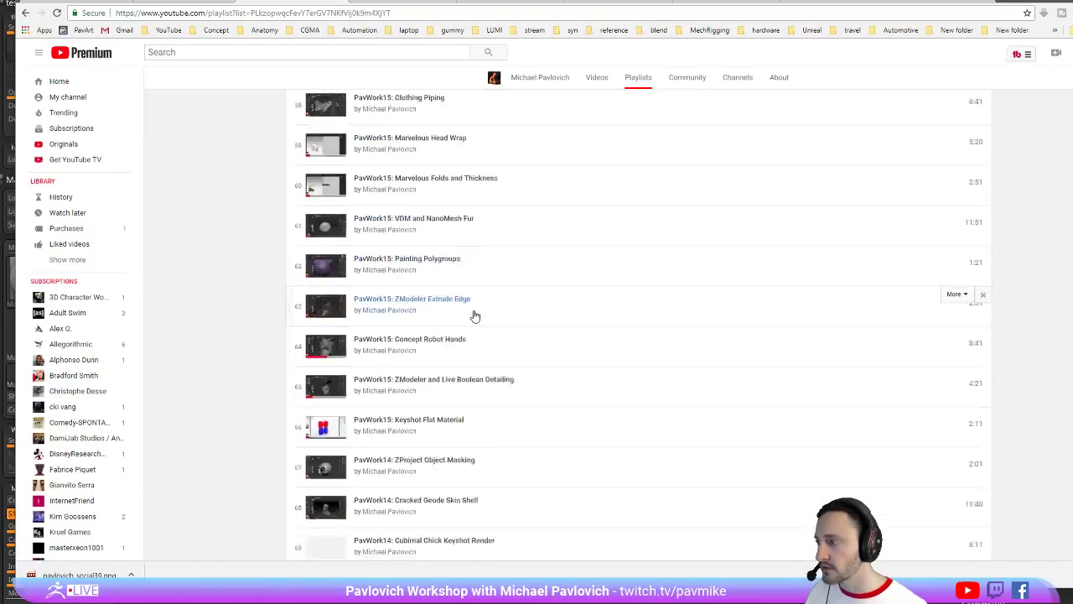
{"action": "scroll", "coordinate": [475, 315], "scroll_direction": "up", "scroll_amount": 13}
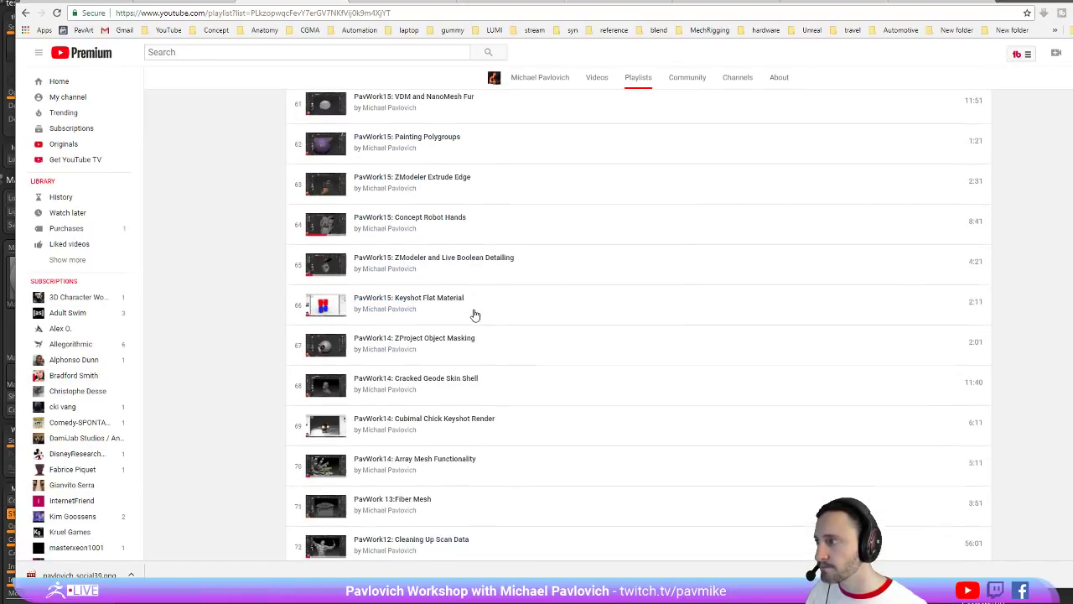
{"action": "scroll", "coordinate": [475, 315], "scroll_direction": "up", "scroll_amount": 2}
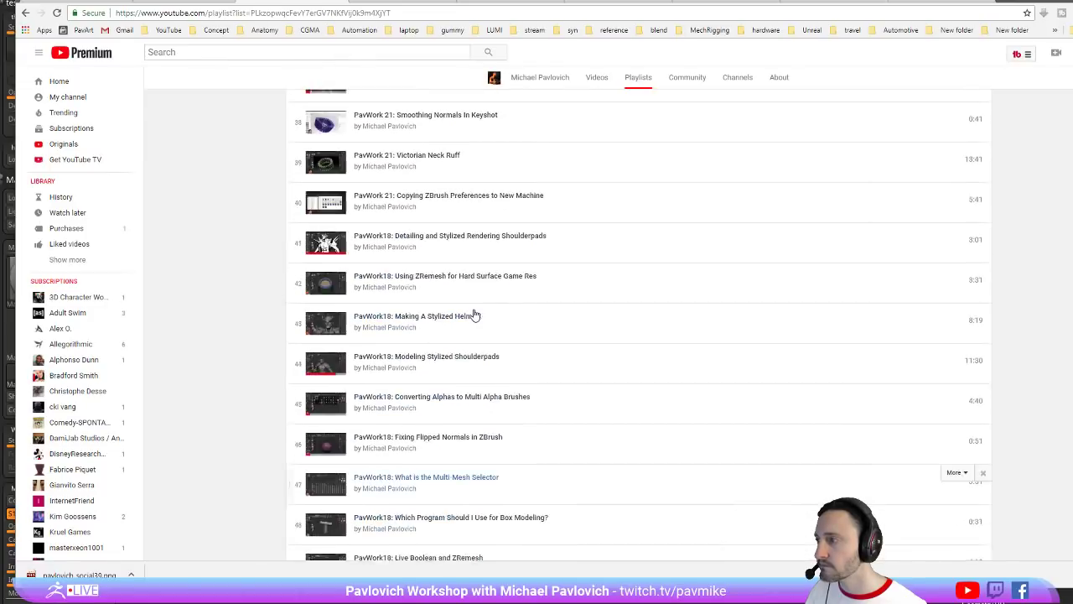
{"action": "scroll", "coordinate": [445, 289], "scroll_direction": "up", "scroll_amount": 3}
{"action": "scroll", "coordinate": [438, 279], "scroll_direction": "up", "scroll_amount": 9}
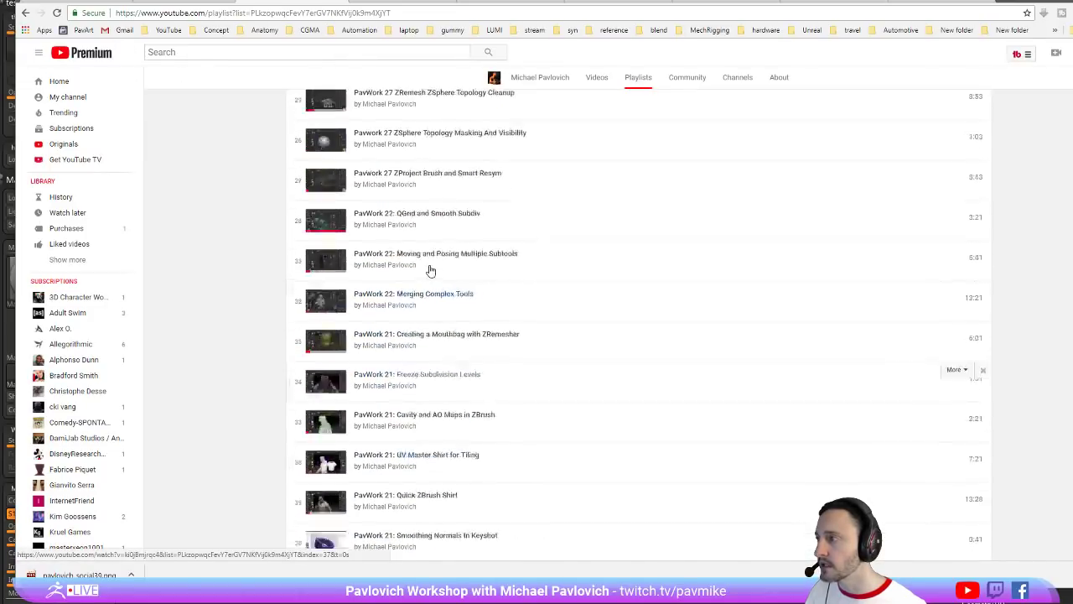
{"action": "scroll", "coordinate": [430, 270], "scroll_direction": "up", "scroll_amount": 2}
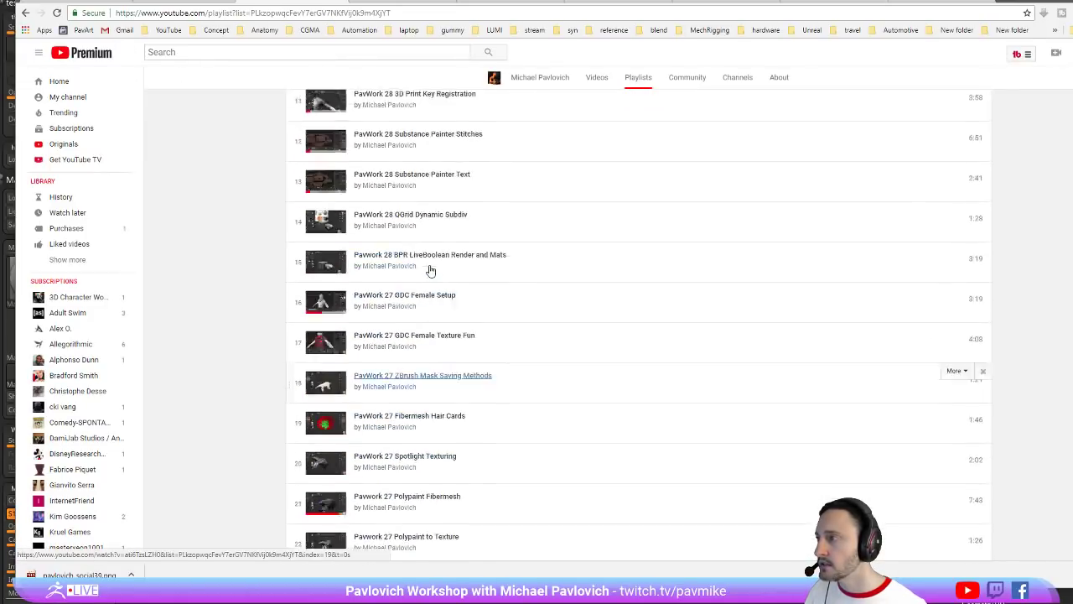
Return to the channel's created playlists and look through the episodes in Livestream Full Episodes
{"action": "left_click", "coordinate": [485, 135]}
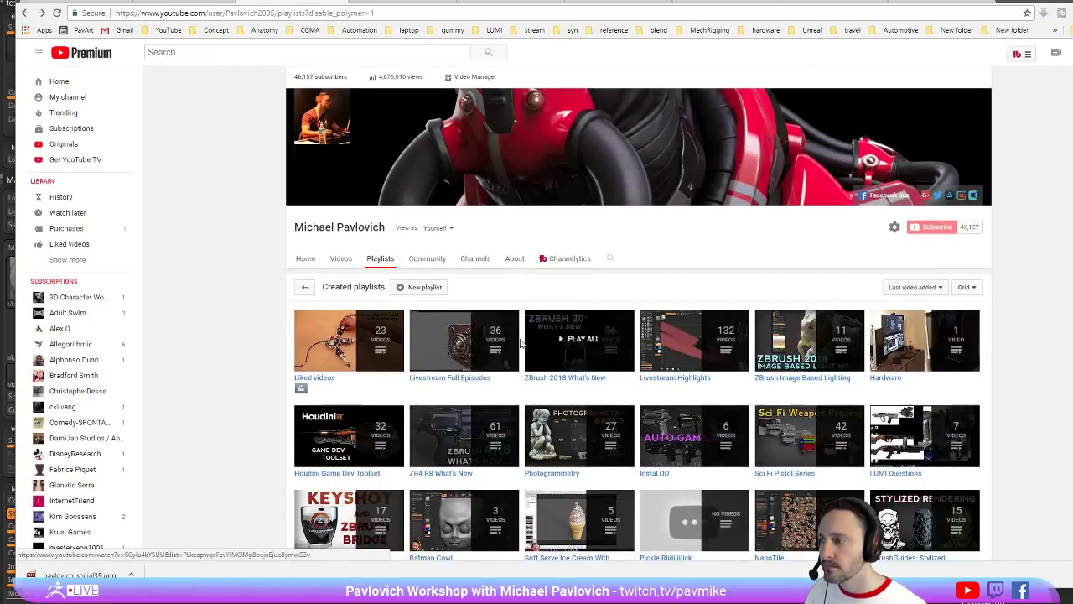
{"action": "left_click", "coordinate": [463, 377]}
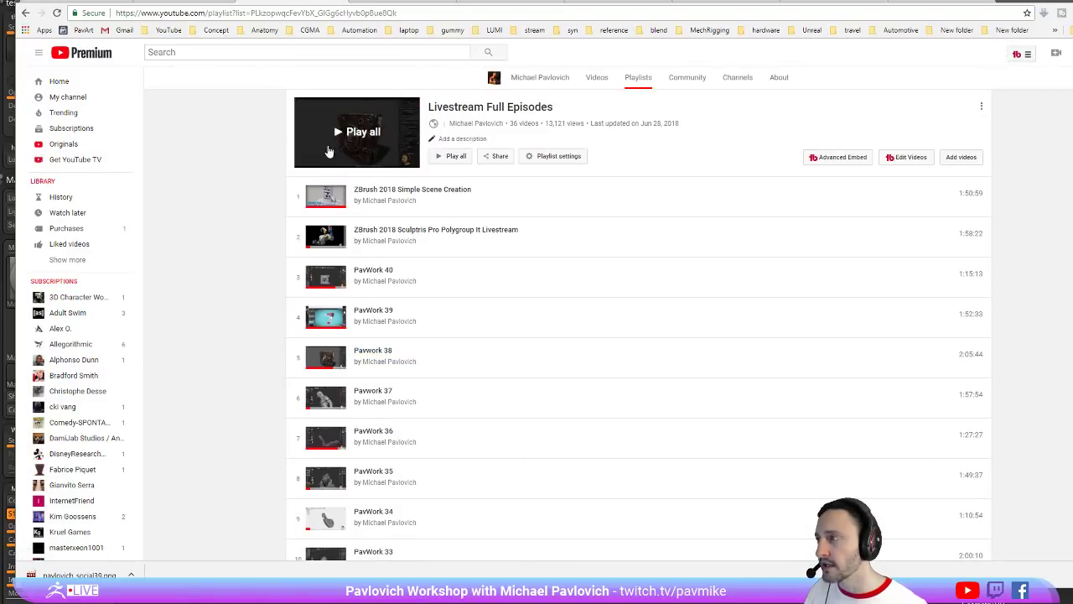
{"action": "scroll", "coordinate": [226, 186], "scroll_direction": "down", "scroll_amount": 2}
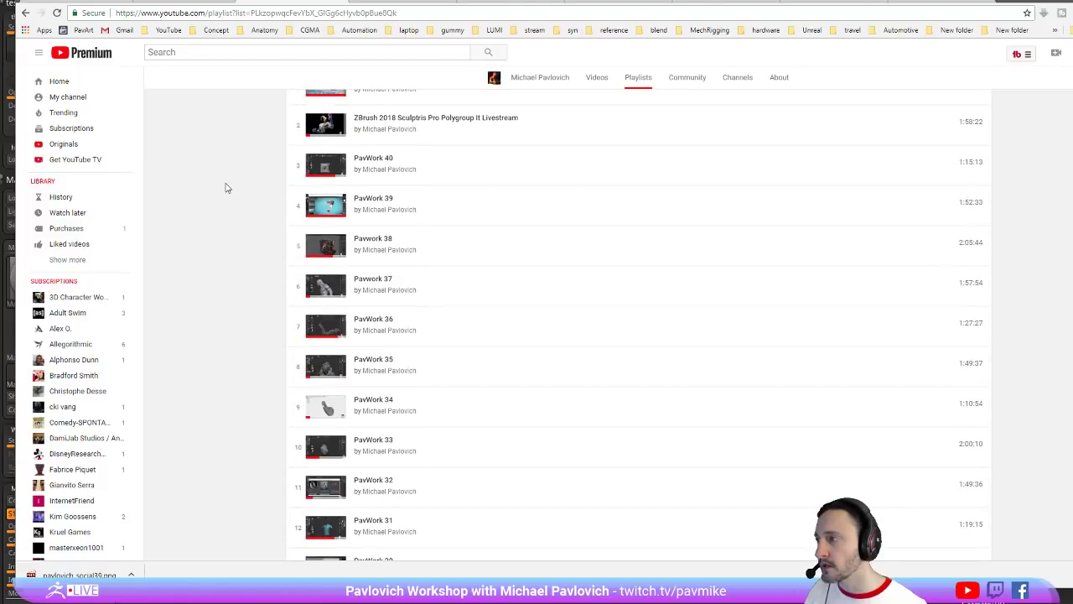
{"action": "scroll", "coordinate": [226, 187], "scroll_direction": "down", "scroll_amount": 9}
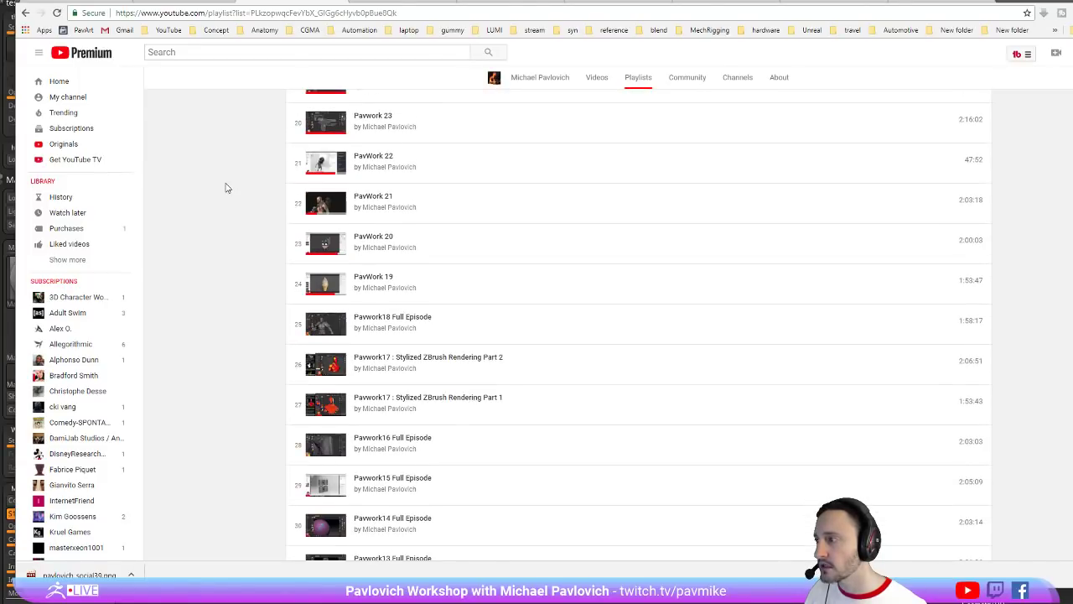
{"action": "scroll", "coordinate": [226, 187], "scroll_direction": "down", "scroll_amount": 6}
{"action": "scroll", "coordinate": [226, 187], "scroll_direction": "up", "scroll_amount": 9}
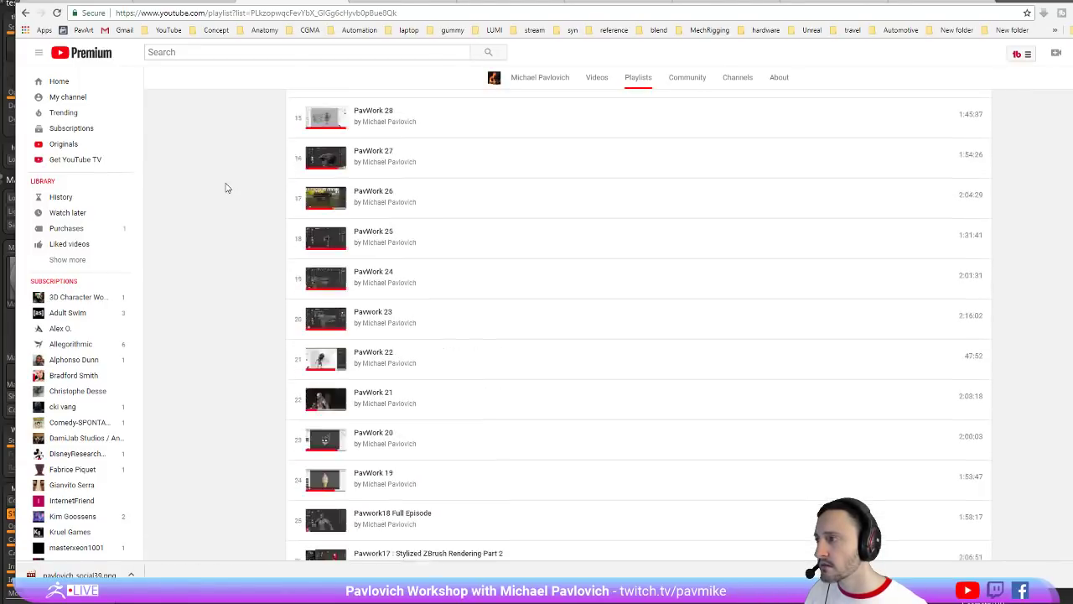
{"action": "scroll", "coordinate": [225, 187], "scroll_direction": "up", "scroll_amount": 1}
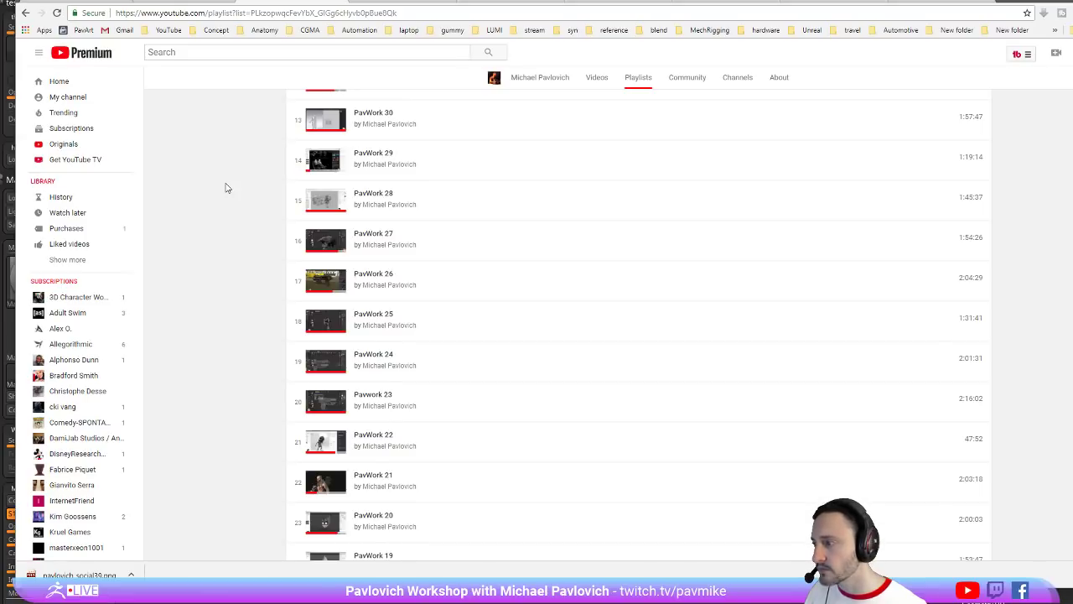
{"action": "scroll", "coordinate": [226, 187], "scroll_direction": "up", "scroll_amount": 3}
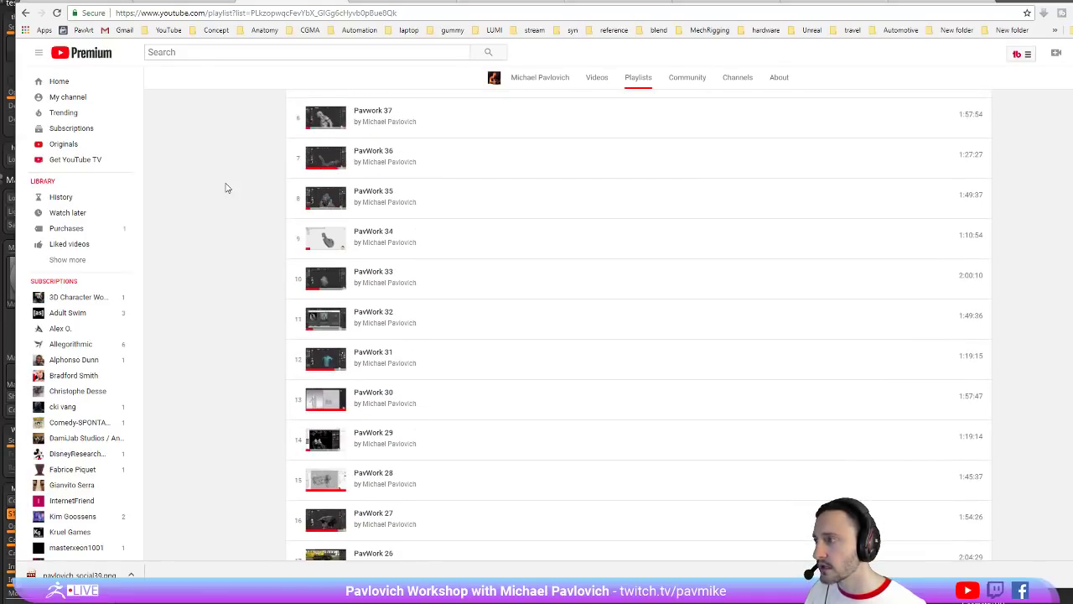
{"action": "scroll", "coordinate": [225, 187], "scroll_direction": "up", "scroll_amount": 3}
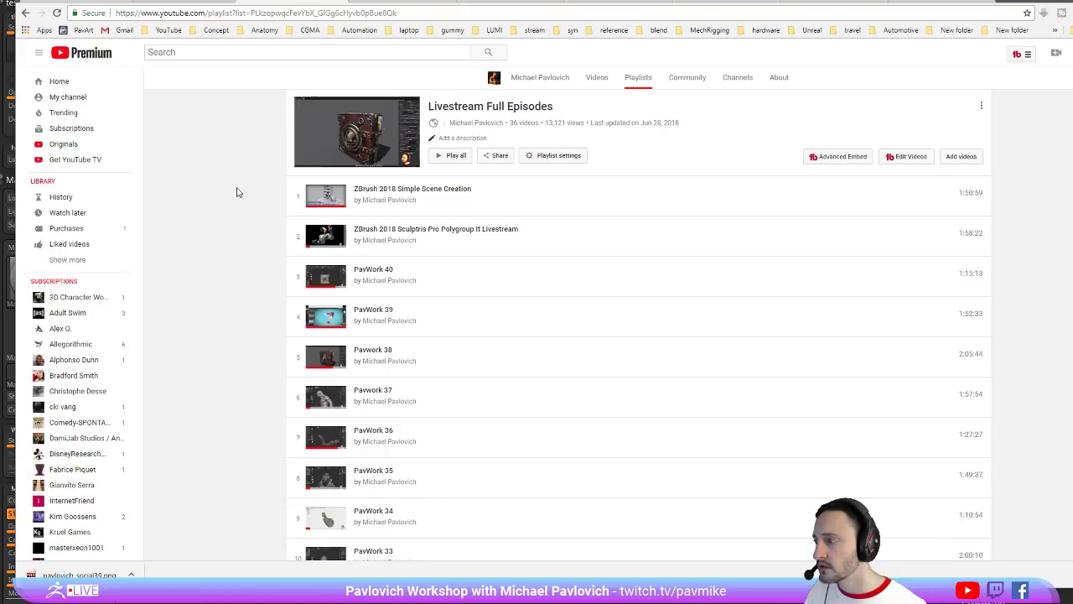
Switch back to ZBrush and view the ship model from a slightly different angle
{"action": "key", "text": "alt+Tab"}
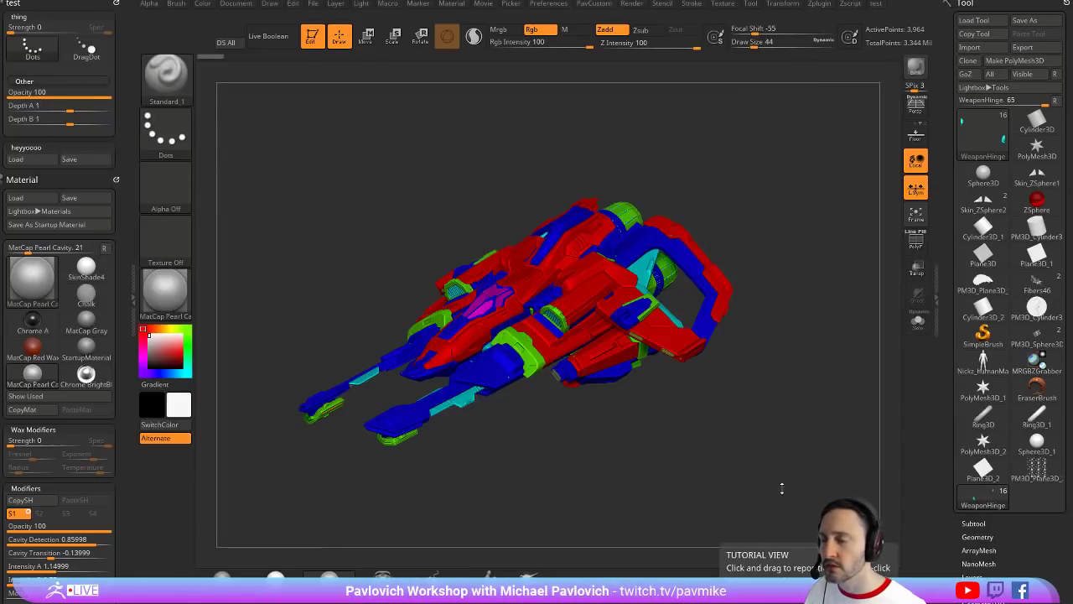
{"action": "left_click_drag", "start_coordinate": [785, 201], "coordinate": [801, 186]}
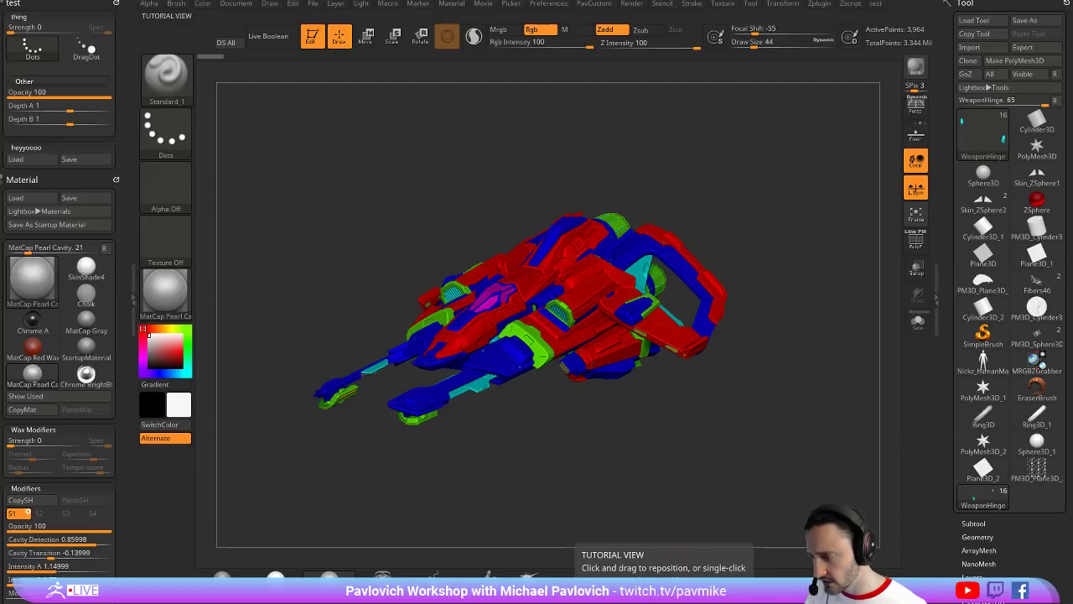
Switch to YouTube in the browser, look over the created playlists and play the Houdini Game Dev Toolset playlist
{"action": "key", "text": "alt+Tab"}
{"action": "scroll", "coordinate": [513, 503], "scroll_direction": "down", "scroll_amount": 3}
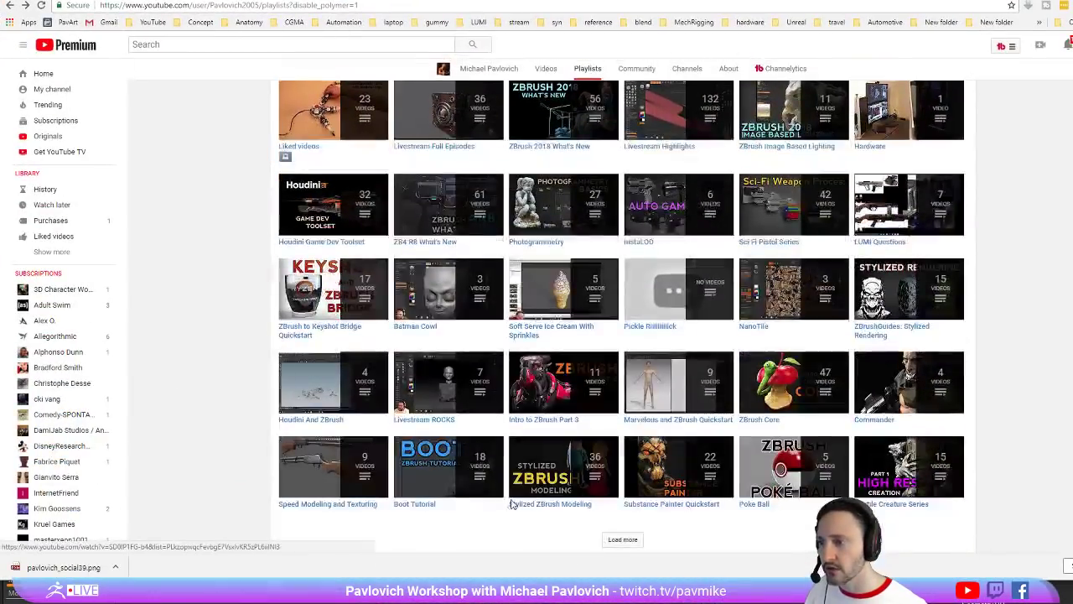
{"action": "scroll", "coordinate": [537, 372], "scroll_direction": "up", "scroll_amount": 1}
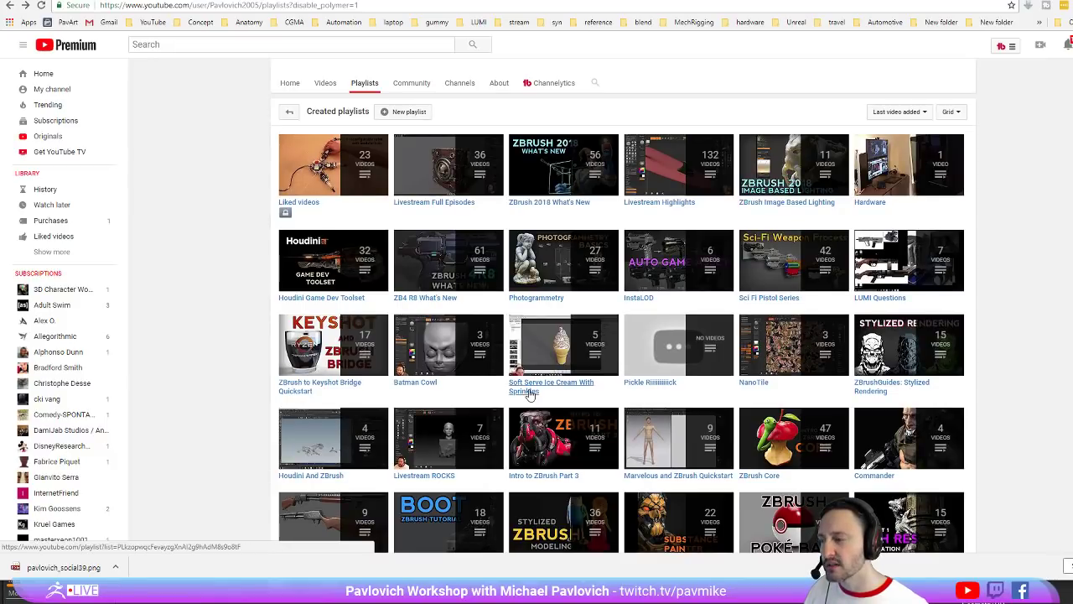
{"action": "scroll", "coordinate": [529, 394], "scroll_direction": "up", "scroll_amount": 1}
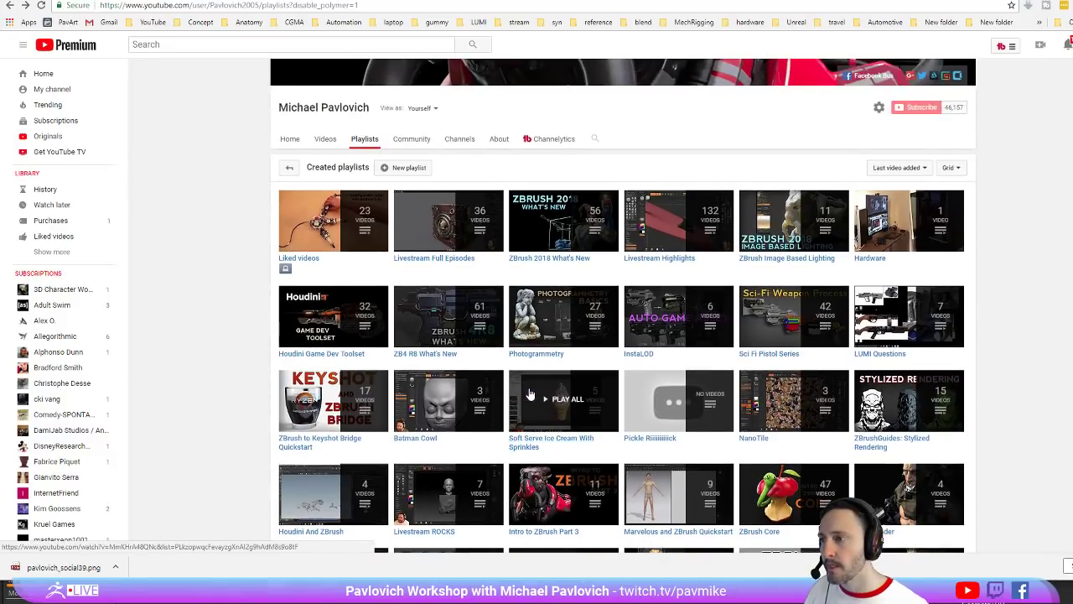
{"action": "left_click", "coordinate": [317, 302]}
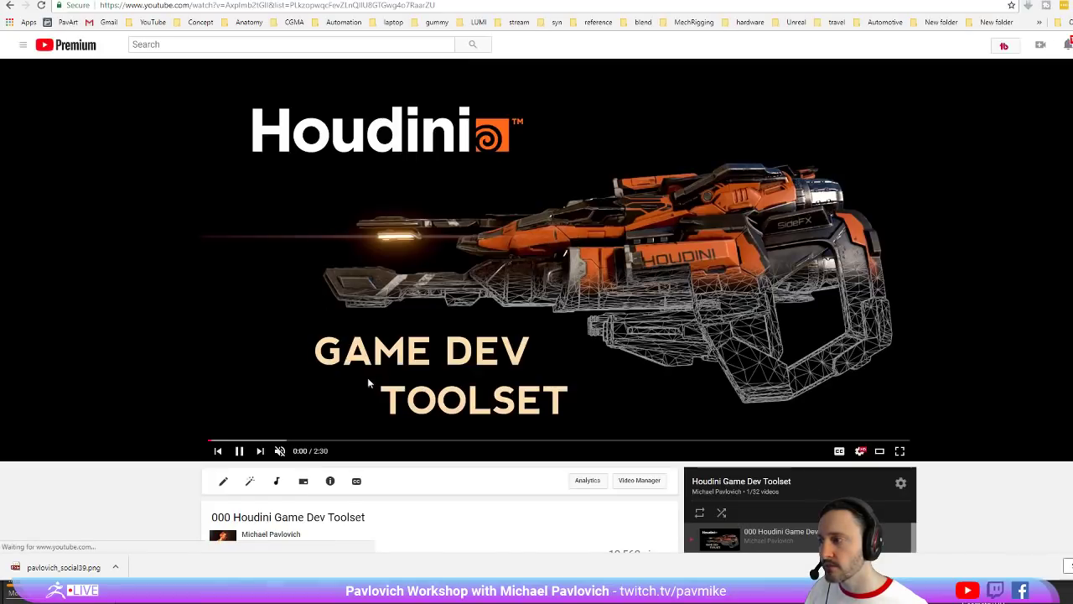
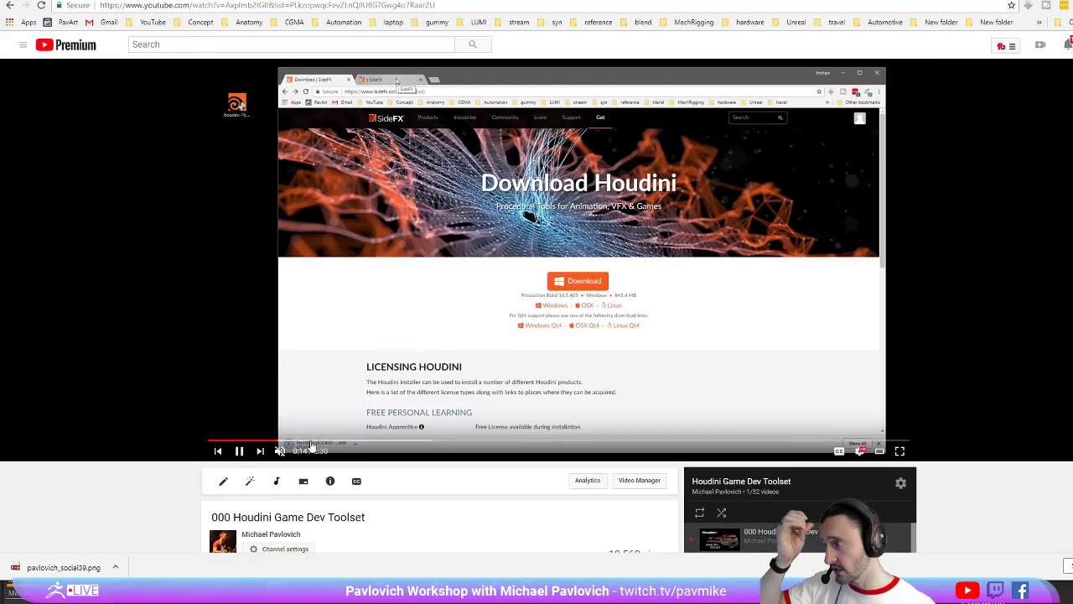
Skim the first half of the Houdini Game Dev Toolset video, covering the voxel mesh, PolyReduce and auto UV parts
{"action": "left_click", "coordinate": [311, 442]}
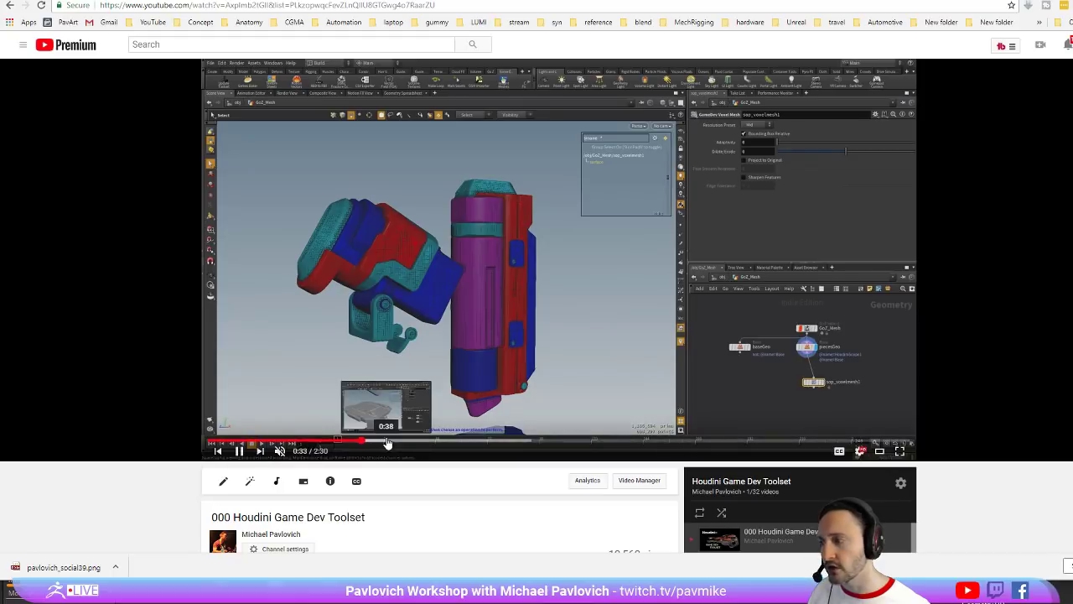
{"action": "left_click", "coordinate": [388, 442]}
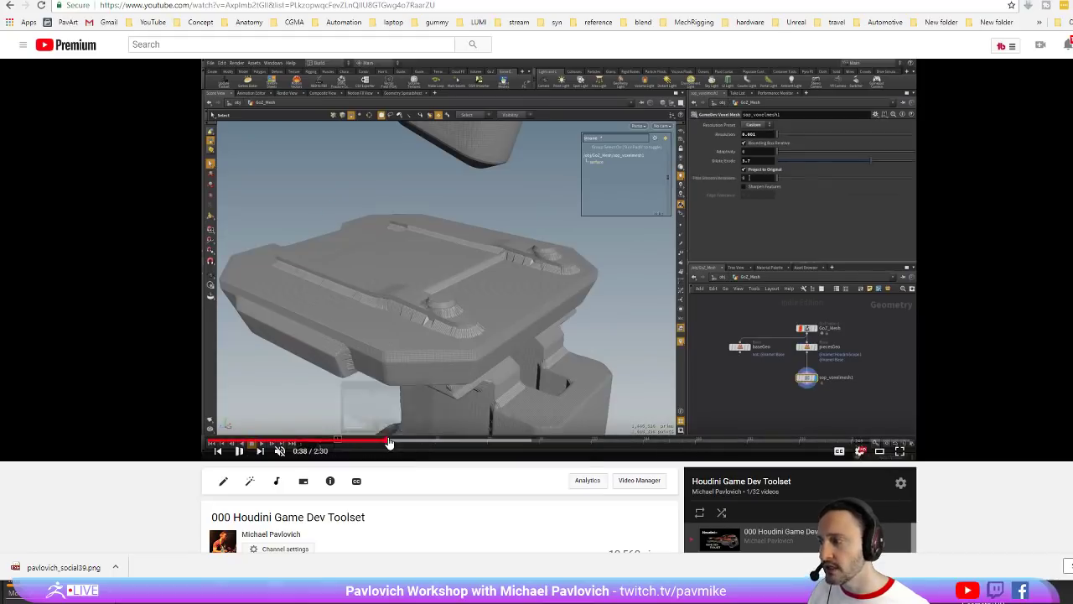
{"action": "left_click", "coordinate": [415, 442]}
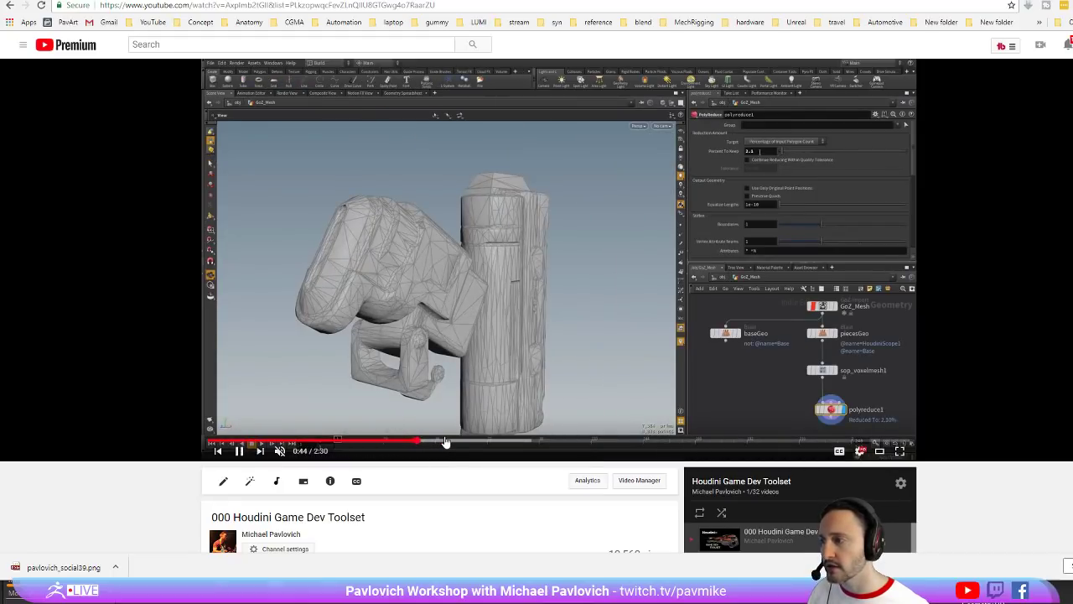
{"action": "left_click", "coordinate": [446, 442]}
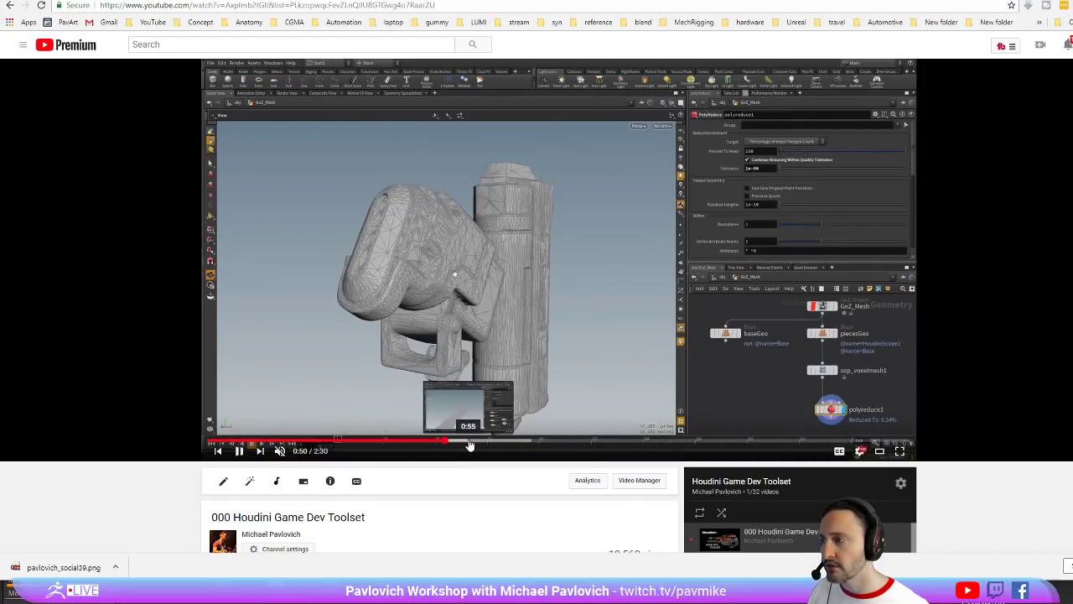
{"action": "left_click", "coordinate": [471, 443]}
{"action": "left_click", "coordinate": [503, 445]}
{"action": "left_click", "coordinate": [535, 444]}
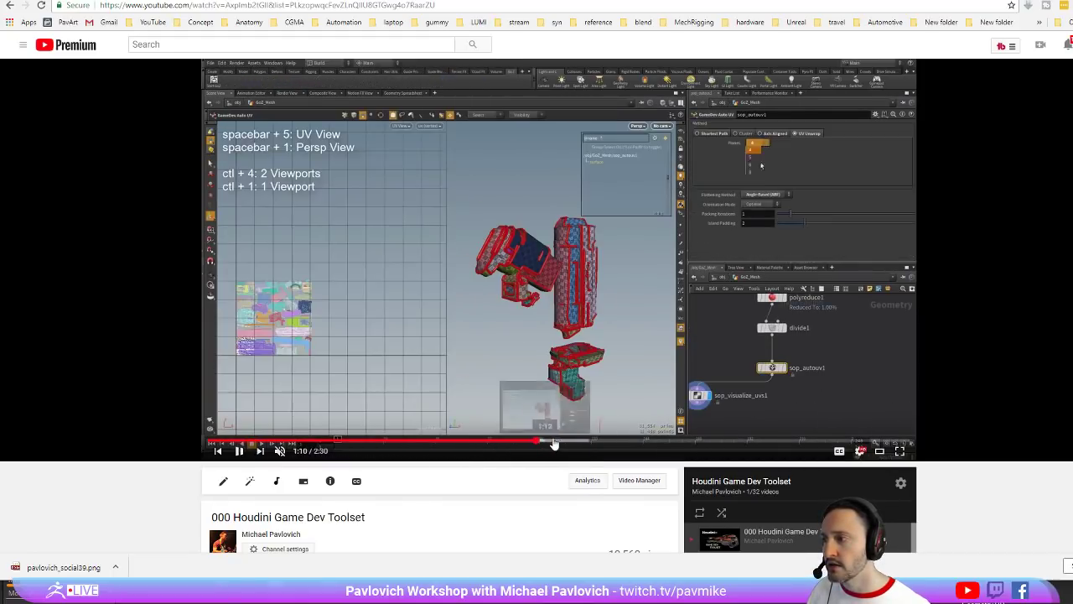
{"action": "left_click_drag", "start_coordinate": [553, 444], "coordinate": [575, 444]}
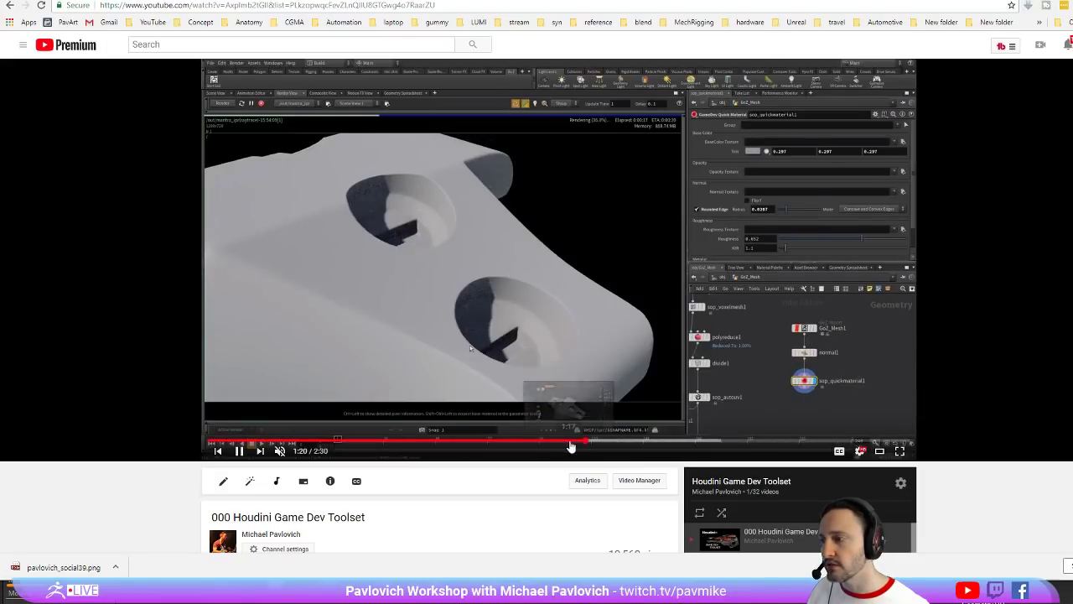
Skim the rest of the Houdini Game Dev Toolset video, from the quick material render to the end screen
{"action": "left_click", "coordinate": [571, 443]}
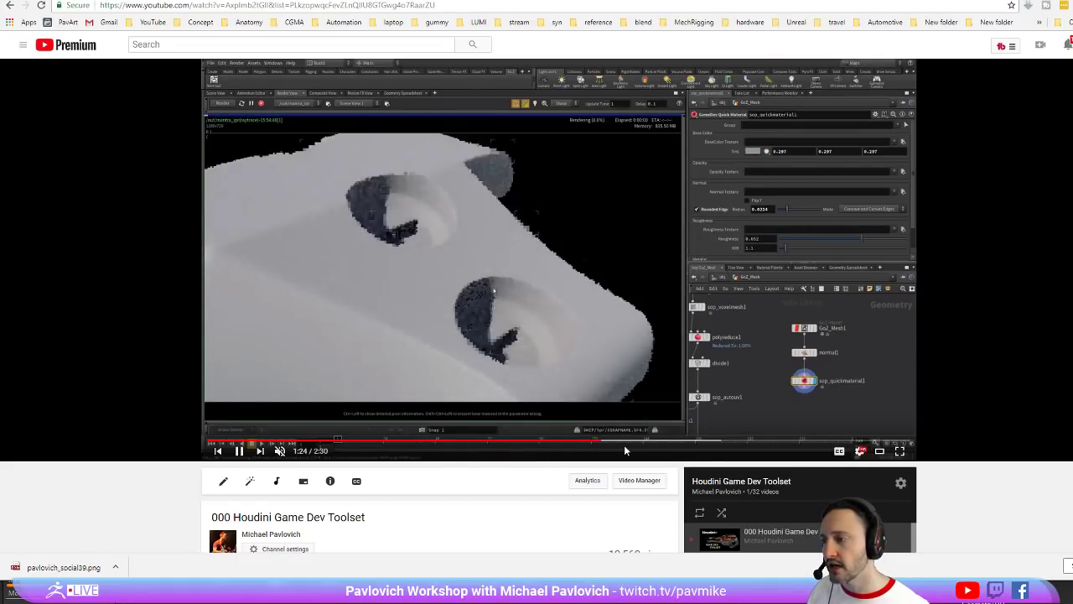
{"action": "left_click", "coordinate": [666, 442]}
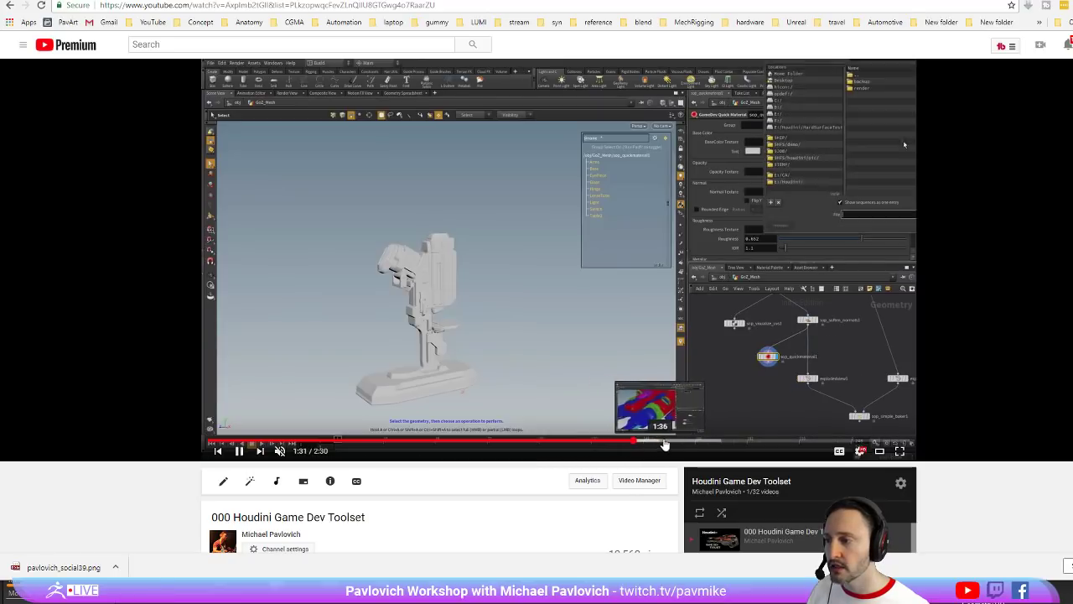
{"action": "left_click", "coordinate": [692, 441]}
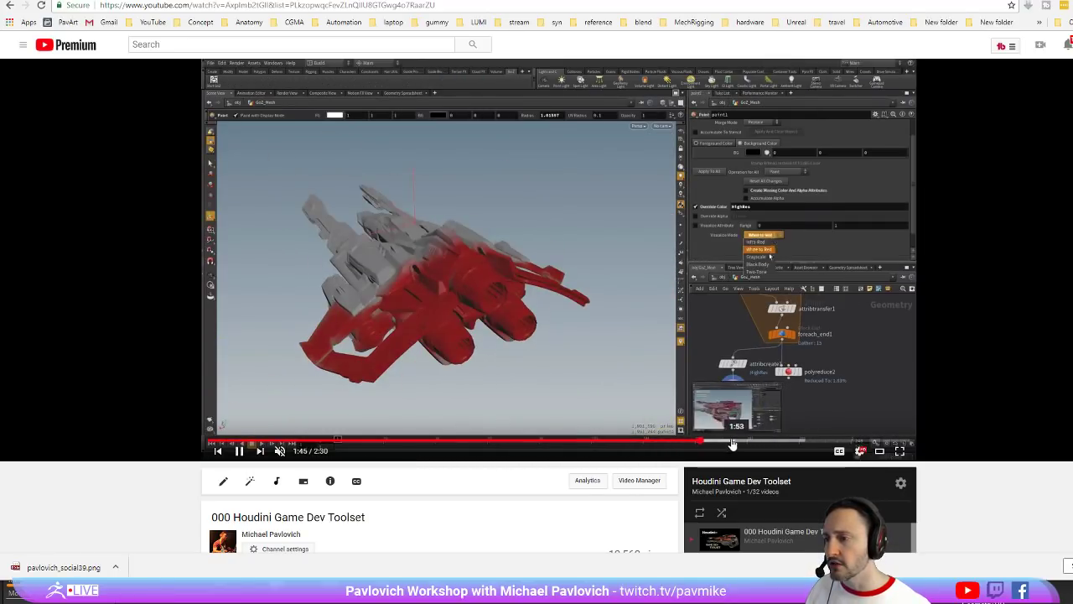
{"action": "left_click", "coordinate": [725, 442]}
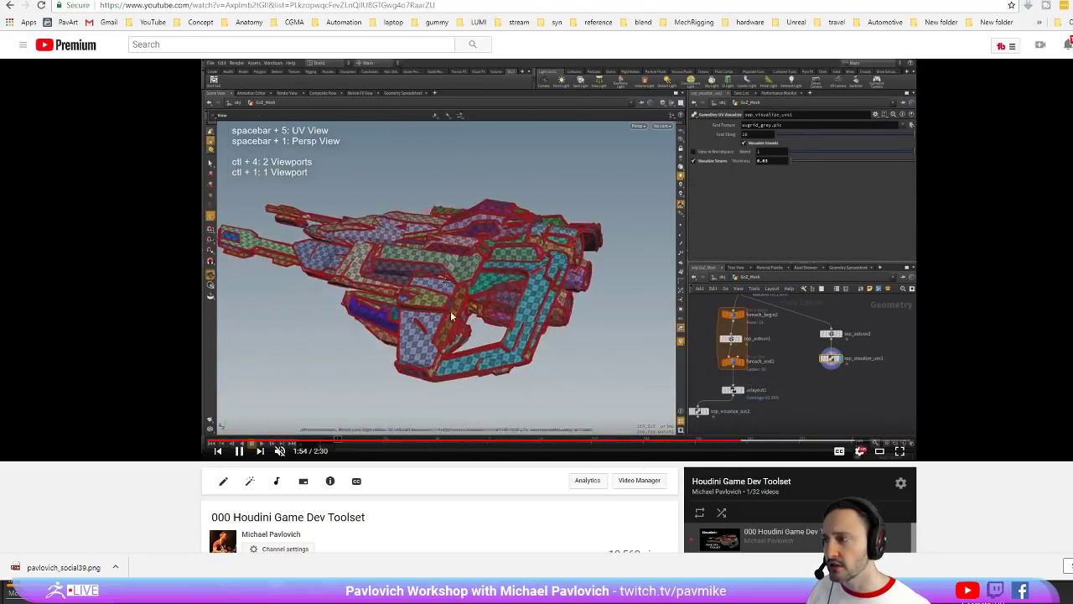
{"action": "left_click_drag", "start_coordinate": [757, 445], "coordinate": [837, 444]}
{"action": "left_click", "coordinate": [869, 443]}
{"action": "left_click", "coordinate": [832, 442]}
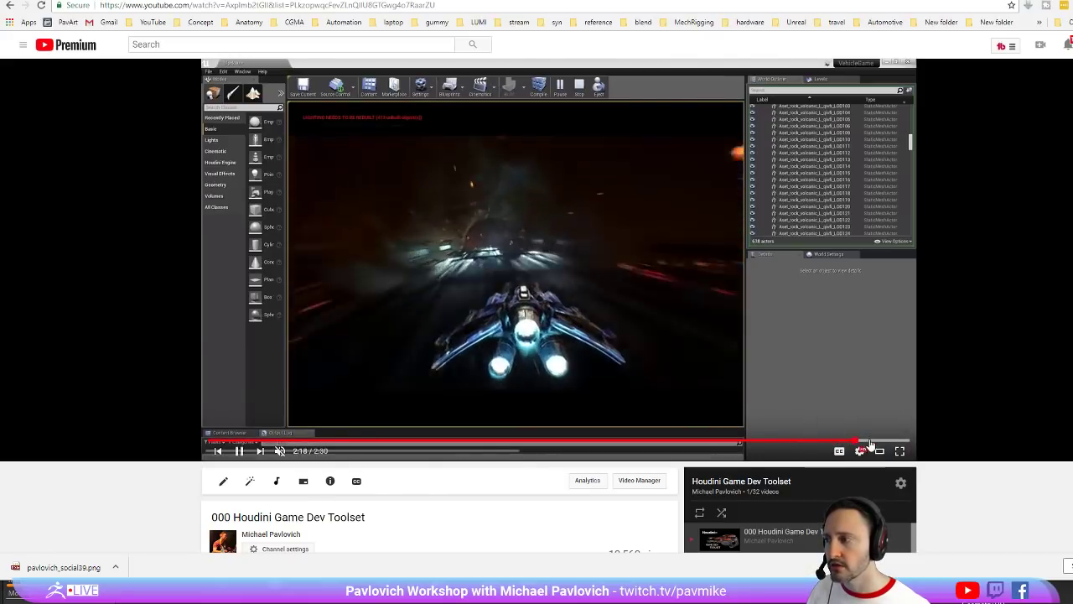
{"action": "left_click", "coordinate": [874, 444]}
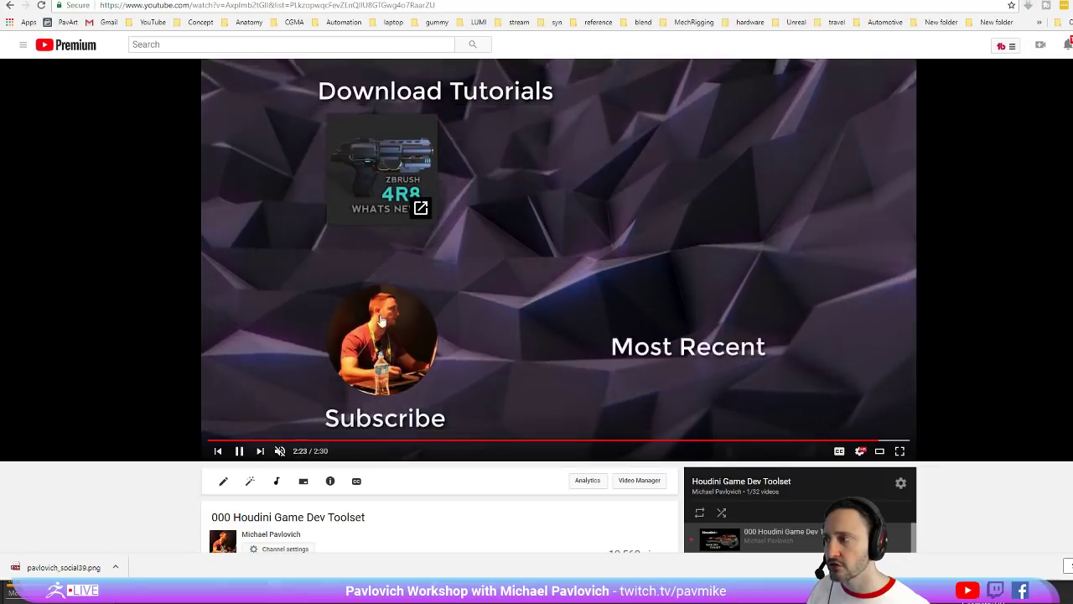
{"action": "mouse_move", "coordinate": [398, 352]}
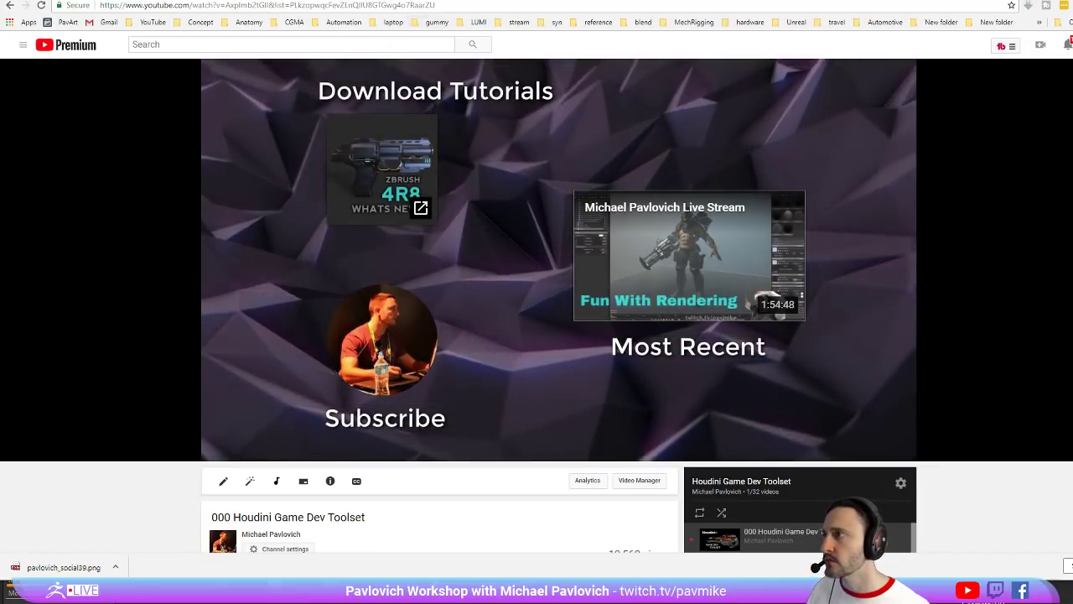
Switch back to ZBrush, frame the ship closer and turn off the polypaint display on all its subtools
{"action": "left_click", "coordinate": [581, 593]}
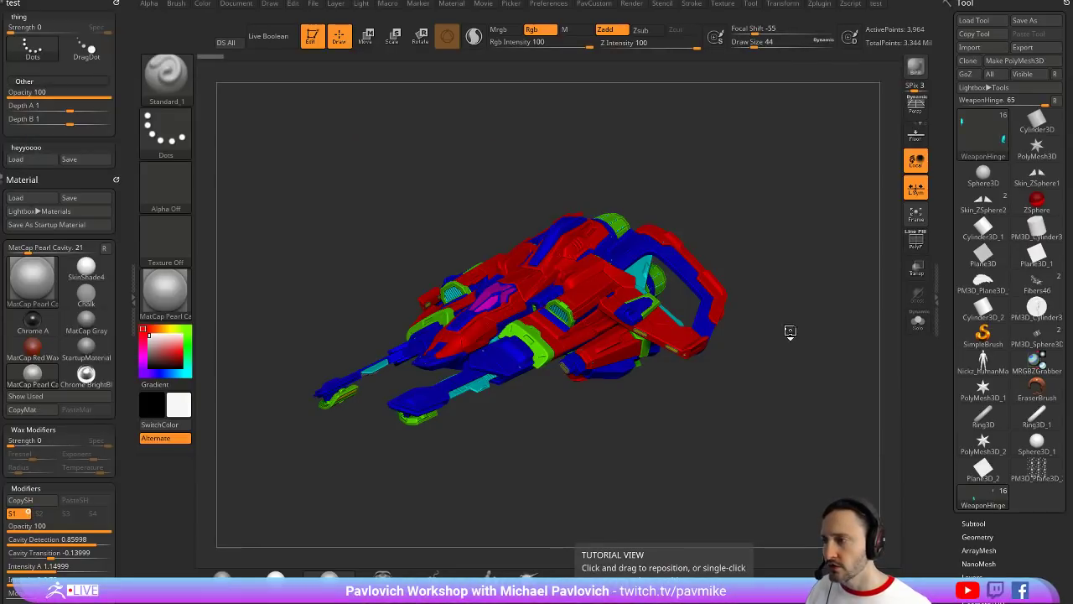
{"action": "left_click_drag", "start_coordinate": [790, 331], "coordinate": [810, 323]}
{"action": "right_click_drag", "start_coordinate": [811, 318], "coordinate": [830, 343], "text": "ctrl"}
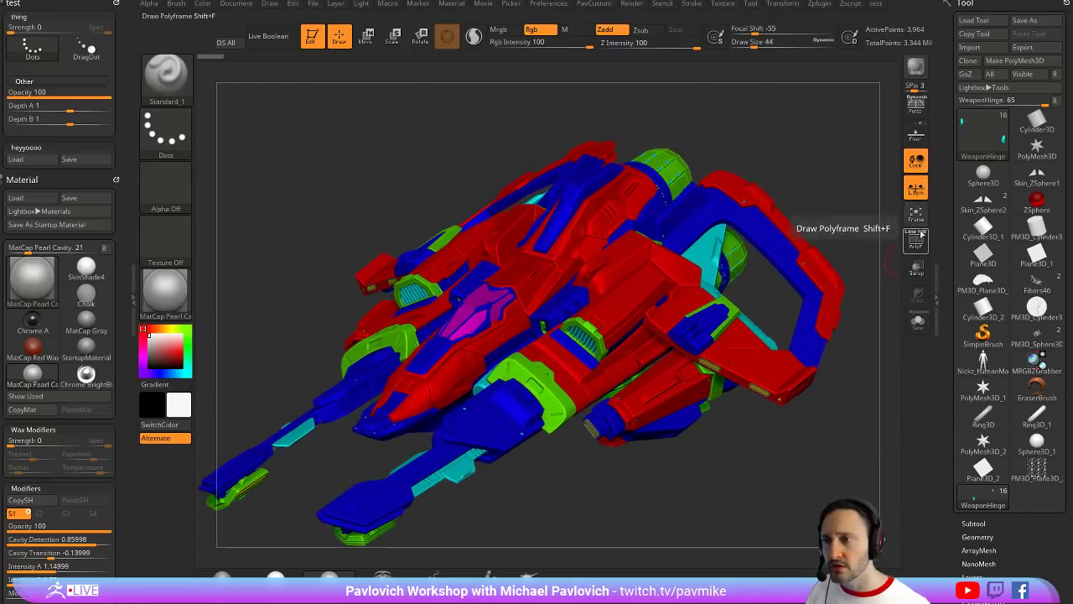
{"action": "left_click", "coordinate": [974, 523]}
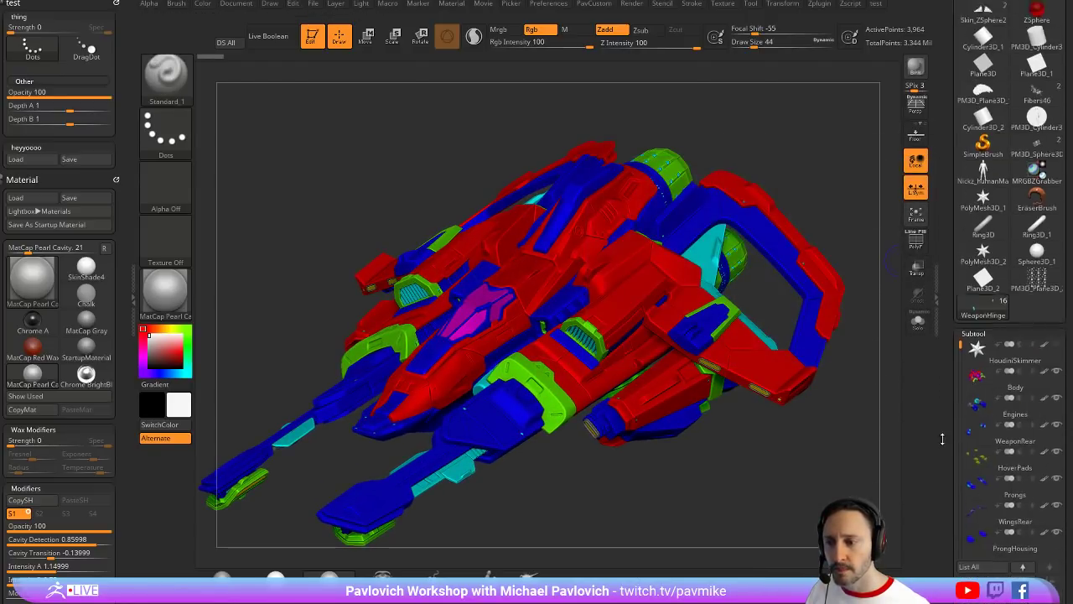
{"action": "left_click", "coordinate": [1042, 317], "text": "shift"}
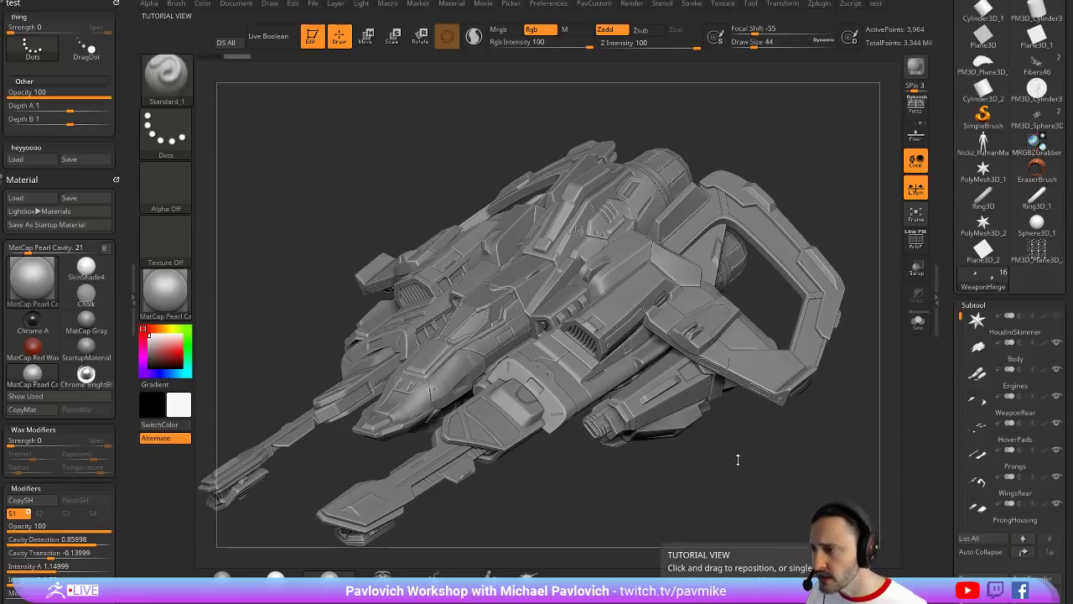
Examine the ship from below and above, and make the Body subtool active
{"action": "left_click_drag", "start_coordinate": [737, 460], "coordinate": [762, 347]}
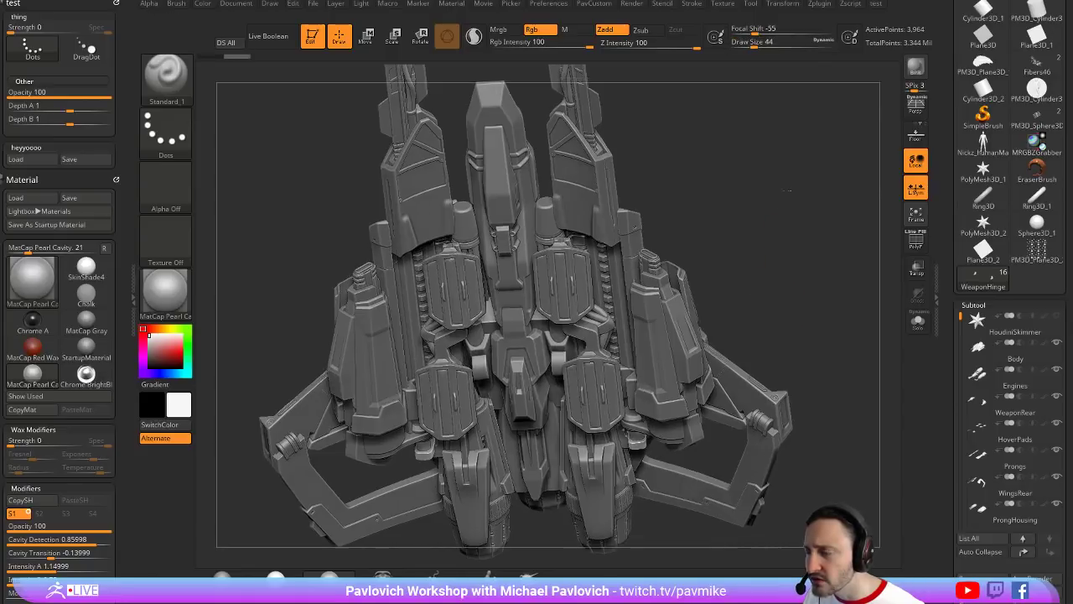
{"action": "left_click_drag", "start_coordinate": [788, 191], "coordinate": [734, 492]}
{"action": "left_click", "coordinate": [572, 246], "text": "alt"}
{"action": "left_click_drag", "start_coordinate": [813, 426], "coordinate": [907, 305]}
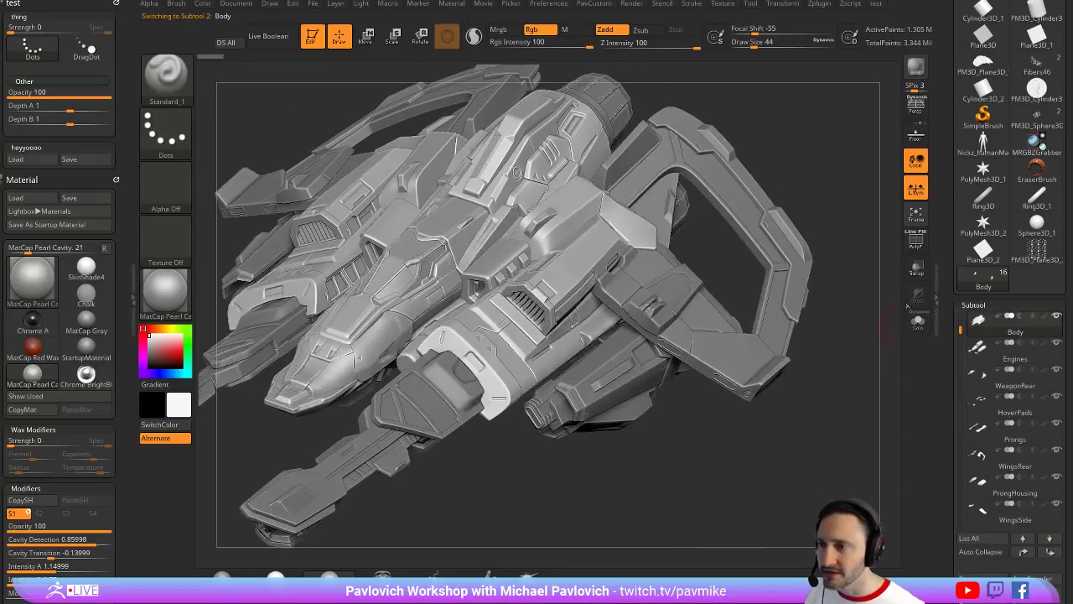
Examine the Body subtool's polygroups with the polyframe shown, and inspect the plain hull from several angles
{"action": "left_click", "coordinate": [916, 241]}
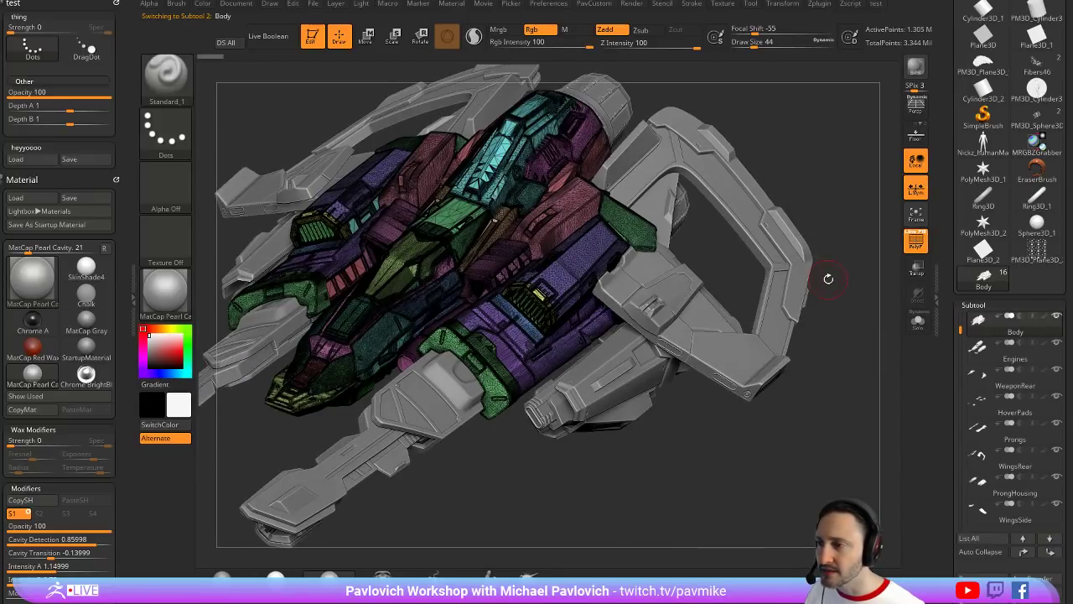
{"action": "key", "text": "s"}
{"action": "left_click_drag", "start_coordinate": [828, 280], "coordinate": [841, 327]}
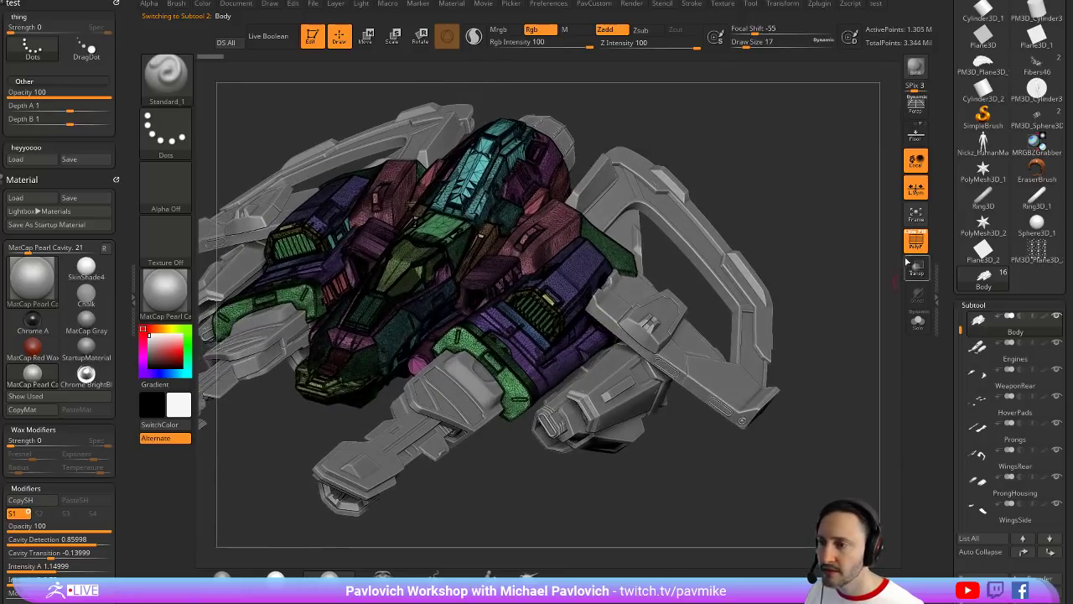
{"action": "key", "text": "shift+f"}
{"action": "left_click_drag", "start_coordinate": [838, 208], "coordinate": [686, 285]}
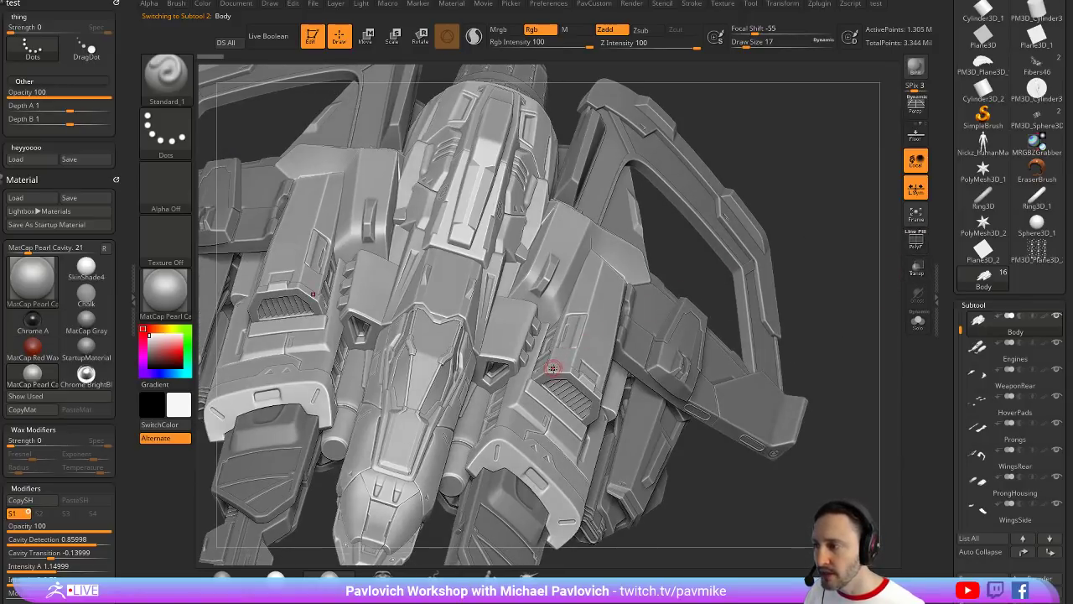
{"action": "left_click_drag", "start_coordinate": [799, 265], "coordinate": [499, 283]}
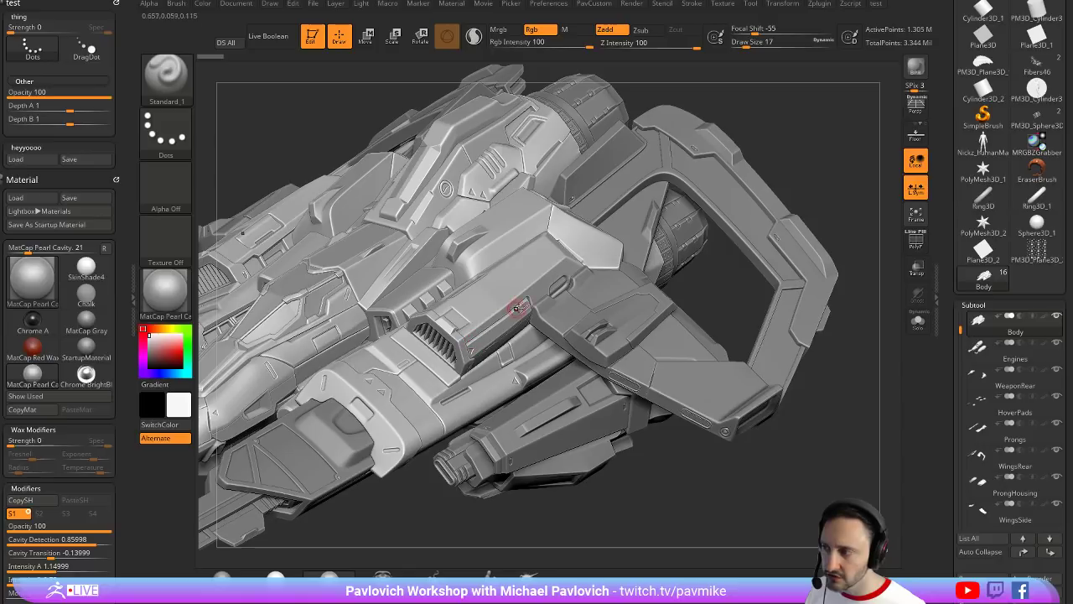
{"action": "left_click_drag", "start_coordinate": [716, 182], "coordinate": [495, 296]}
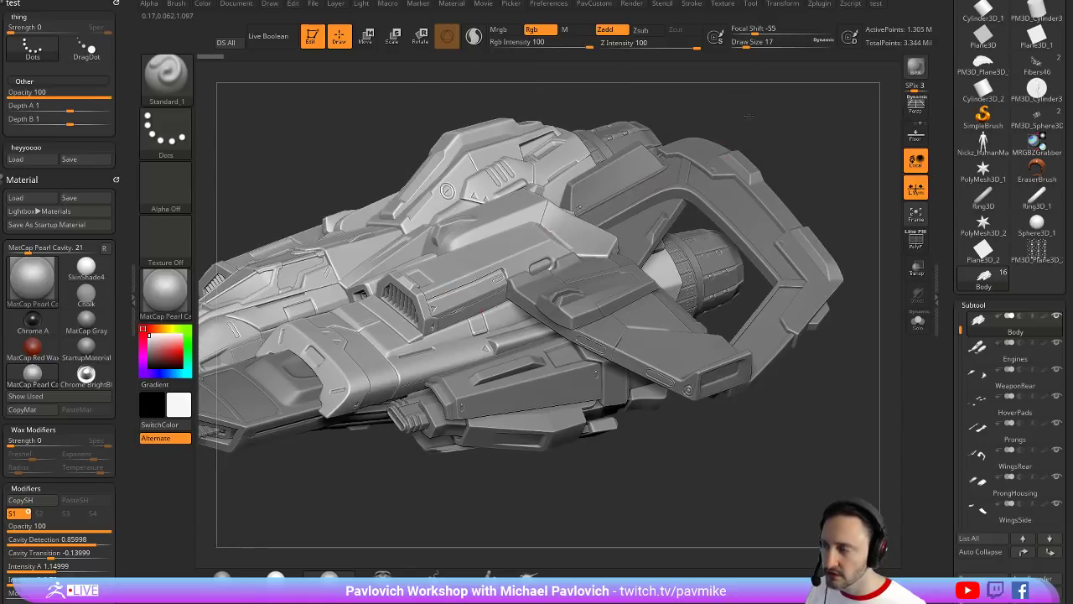
{"action": "left_click_drag", "start_coordinate": [748, 117], "coordinate": [754, 121]}
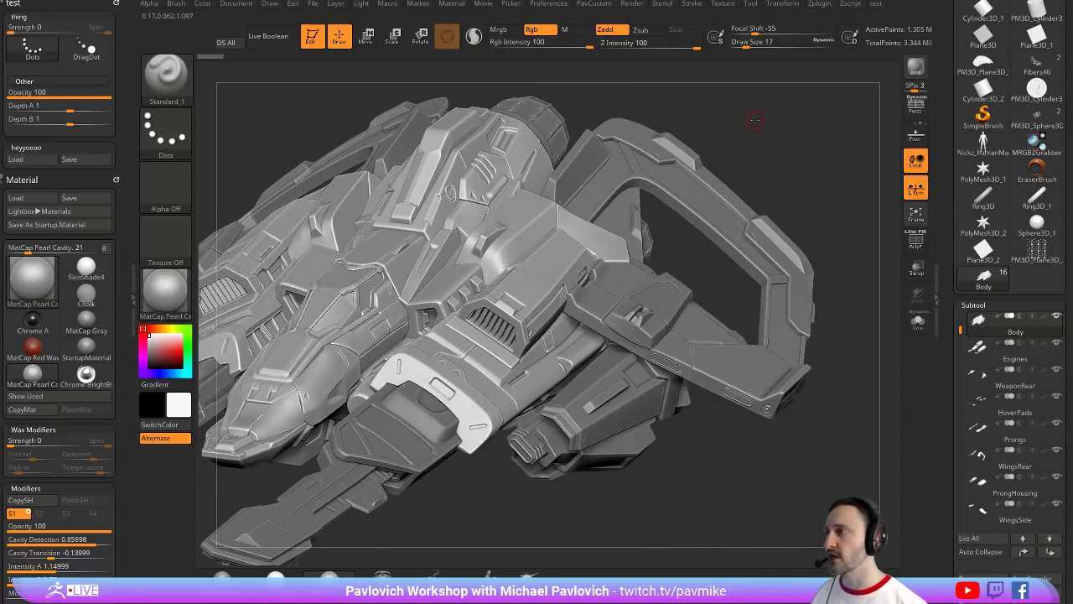
Clear the canvas, place an editable PolyMesh3D star, and show it from the front with its polyframe
{"action": "left_click", "coordinate": [312, 31]}
{"action": "key", "text": "ctrl+n"}
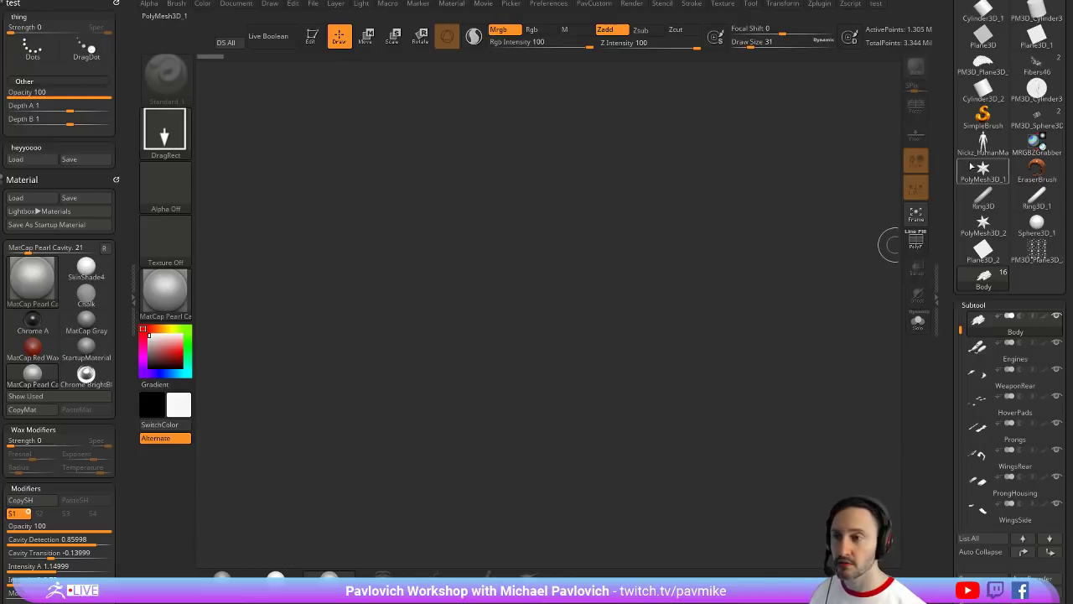
{"action": "left_click", "coordinate": [956, 108]}
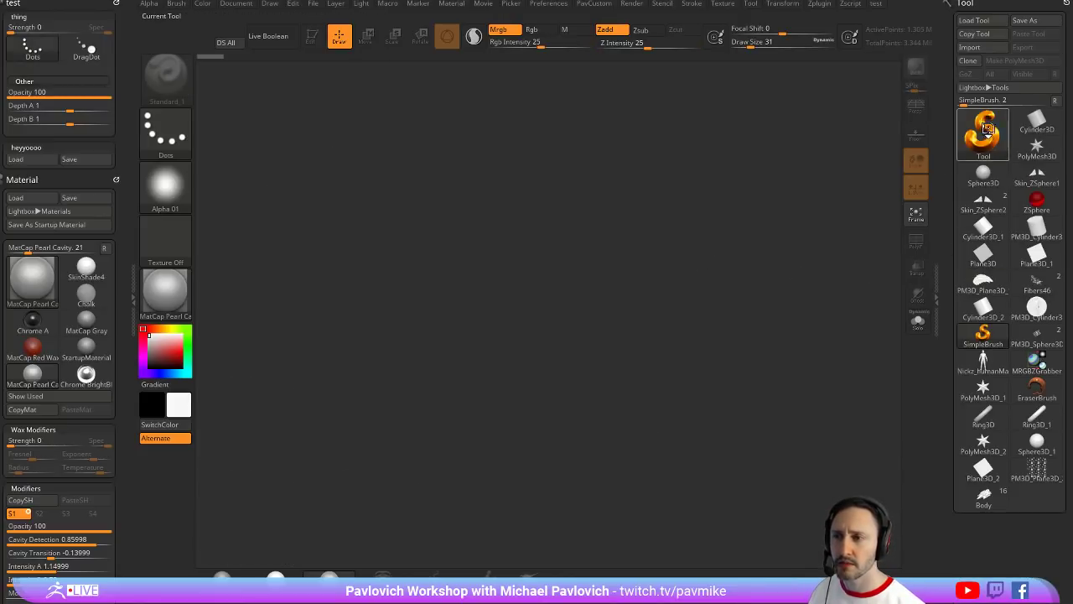
{"action": "left_click", "coordinate": [986, 130]}
{"action": "left_click", "coordinate": [391, 192]}
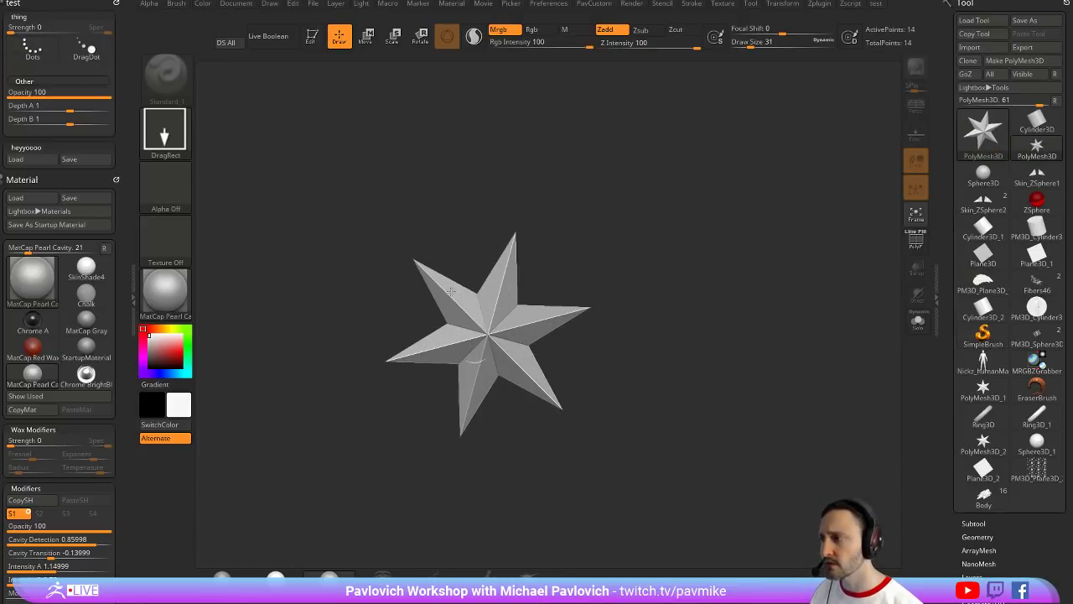
{"action": "left_click", "coordinate": [308, 36]}
{"action": "left_click", "coordinate": [916, 241]}
{"action": "left_click_drag", "start_coordinate": [814, 278], "coordinate": [826, 281], "text": "shift"}
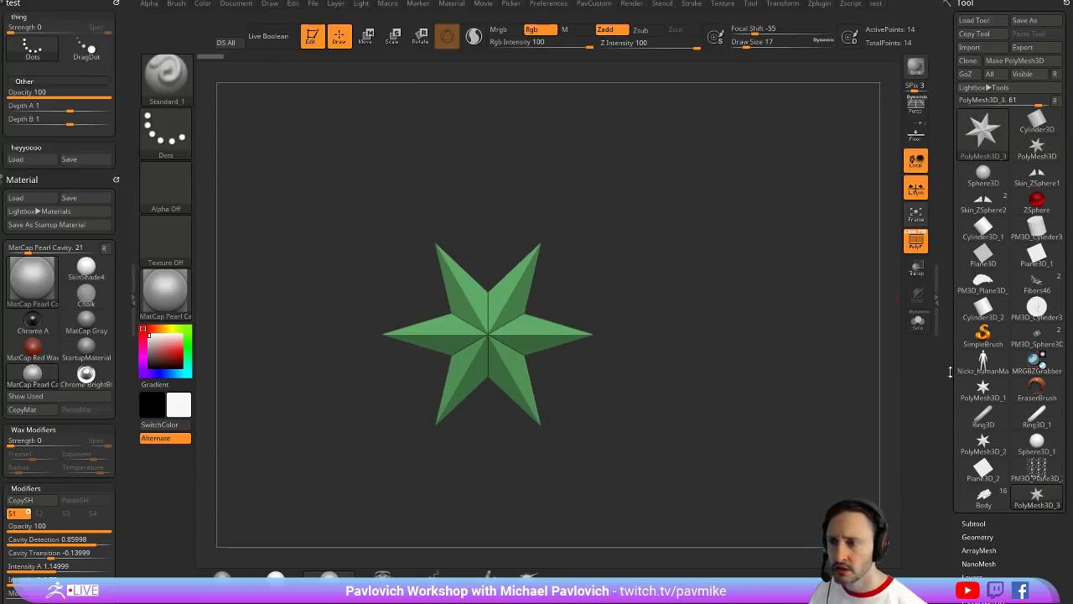
Initialize the star as a QCube with a resolution of 2 on each axis
{"action": "left_click_drag", "start_coordinate": [949, 371], "coordinate": [980, 231]}
{"action": "left_click_drag", "start_coordinate": [990, 81], "coordinate": [995, 209]}
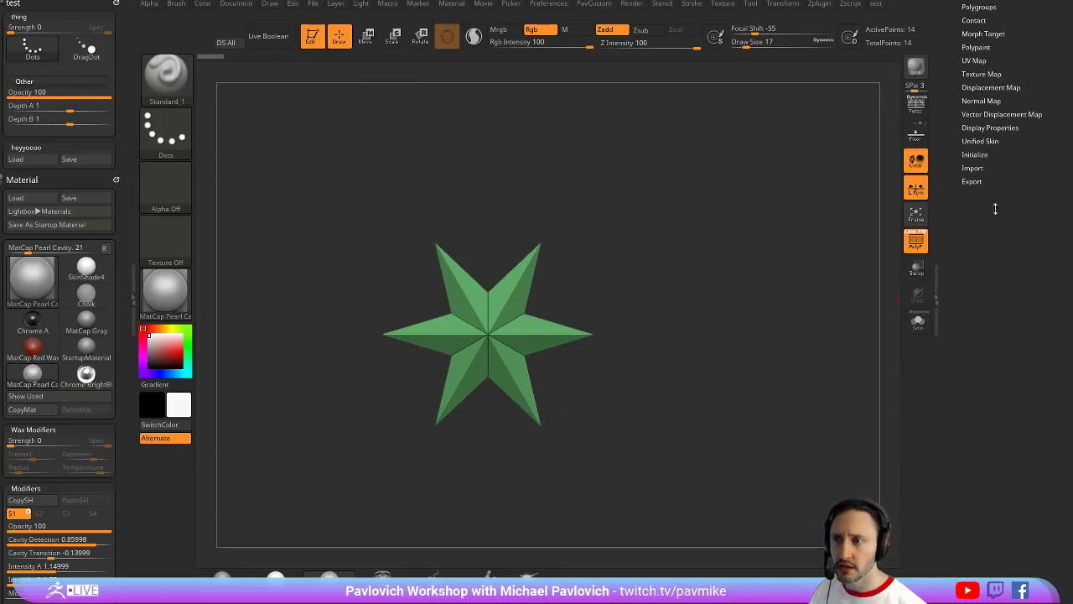
{"action": "left_click", "coordinate": [972, 154]}
{"action": "left_click", "coordinate": [972, 166]}
{"action": "left_click_drag", "start_coordinate": [647, 245], "coordinate": [772, 281]}
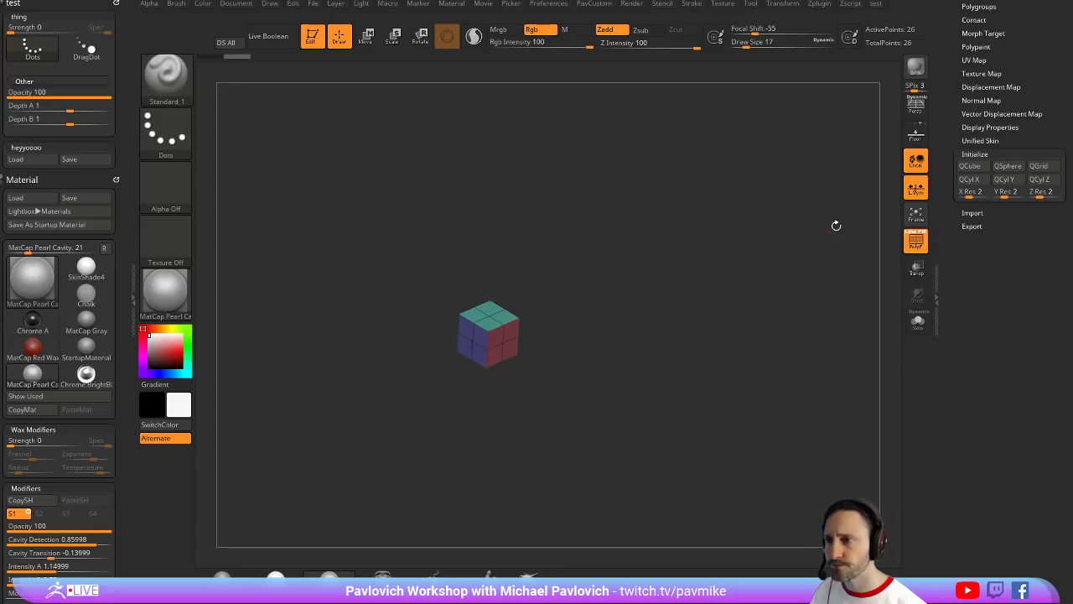
Stretch the cube along its depth into a long box
{"action": "key", "text": "1"}
{"action": "key", "text": "f"}
{"action": "key", "text": "w"}
{"action": "left_click_drag", "start_coordinate": [488, 334], "coordinate": [545, 220]}
{"action": "mouse_move", "coordinate": [452, 339]}
{"action": "left_mouse_down"}
{"action": "mouse_move", "coordinate": [382, 378]}
{"action": "mouse_move", "coordinate": [749, 142]}
{"action": "left_mouse_up"}
{"action": "key", "text": "q"}
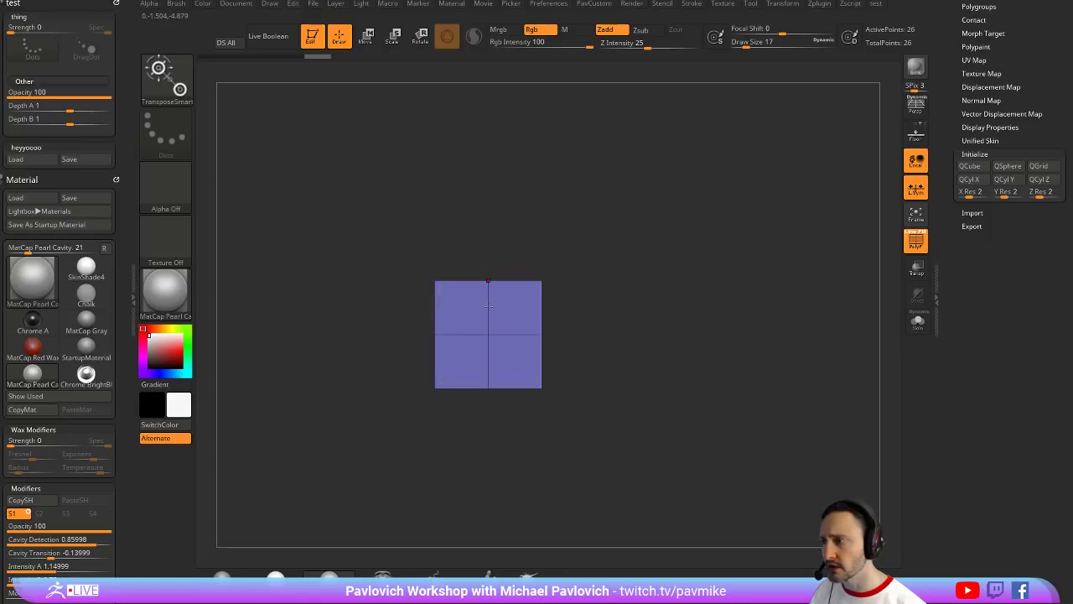
Bevel the box's central lengthwise edge loop with the ZModeler brush, using a single row and linear edge
{"action": "key", "text": "b"}
{"action": "key", "text": "z"}
{"action": "key", "text": "m"}
{"action": "key", "text": "space"}
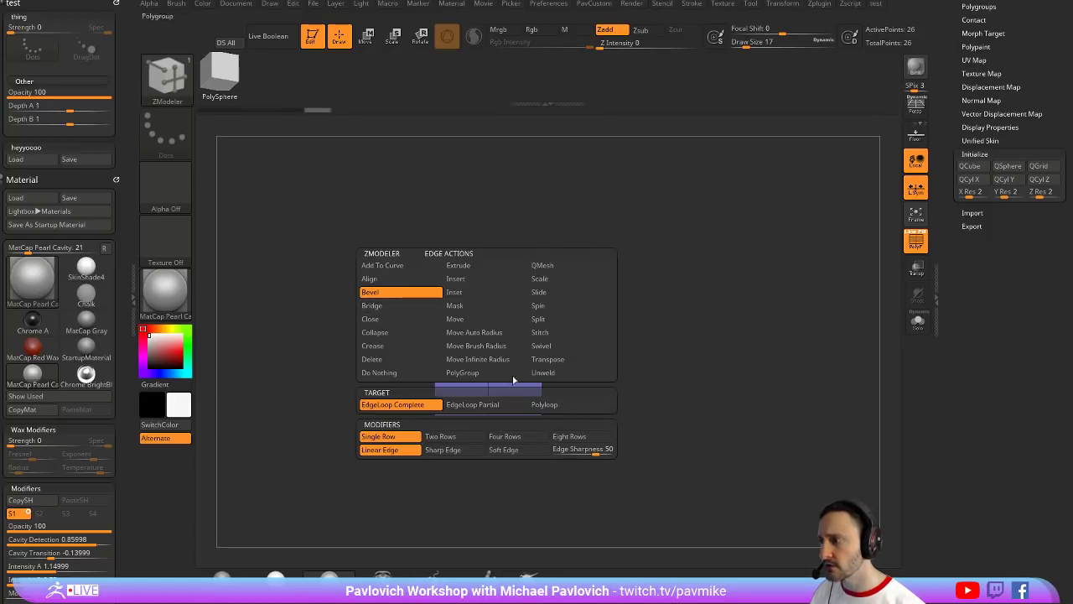
{"action": "mouse_move", "coordinate": [489, 335]}
{"action": "left_mouse_down"}
{"action": "mouse_move", "coordinate": [489, 317]}
{"action": "mouse_move", "coordinate": [459, 289]}
{"action": "left_mouse_up"}
Use masking and the transform gizmo to shape the box's top into a raised central strip with sloped sides
{"action": "key", "text": "ctrl"}
{"action": "left_click", "coordinate": [570, 285], "text": "ctrl"}
{"action": "key", "text": "w"}
{"action": "left_click_drag", "start_coordinate": [570, 285], "coordinate": [491, 325], "text": "ctrl"}
{"action": "key", "text": "q"}
Enable dynamic subdivision on the block and crease its edges with a crease tolerance of 35
{"action": "mouse_move", "coordinate": [719, 252]}
{"action": "left_mouse_down"}
{"action": "mouse_move", "coordinate": [743, 236]}
{"action": "mouse_move", "coordinate": [749, 260]}
{"action": "mouse_move", "coordinate": [761, 244]}
{"action": "mouse_move", "coordinate": [773, 297]}
{"action": "left_mouse_up"}
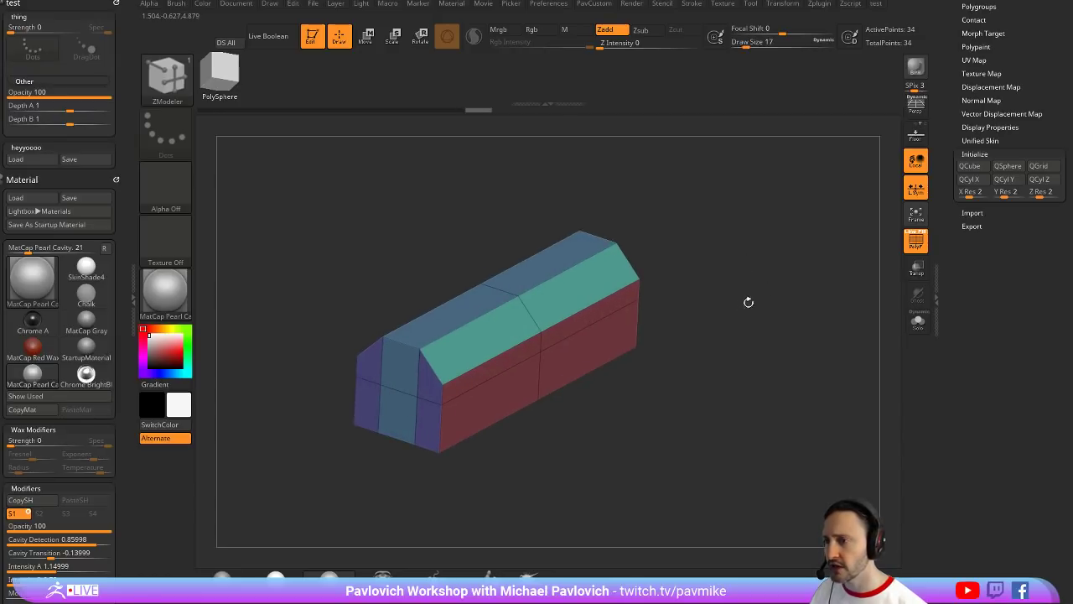
{"action": "key", "text": "ctrl+2"}
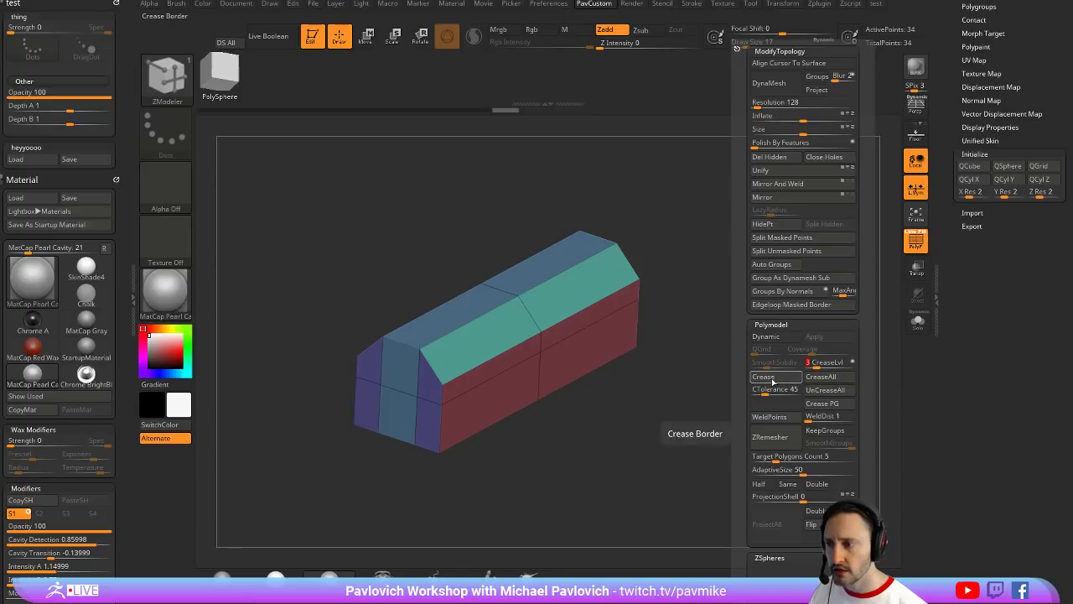
{"action": "left_click", "coordinate": [784, 336]}
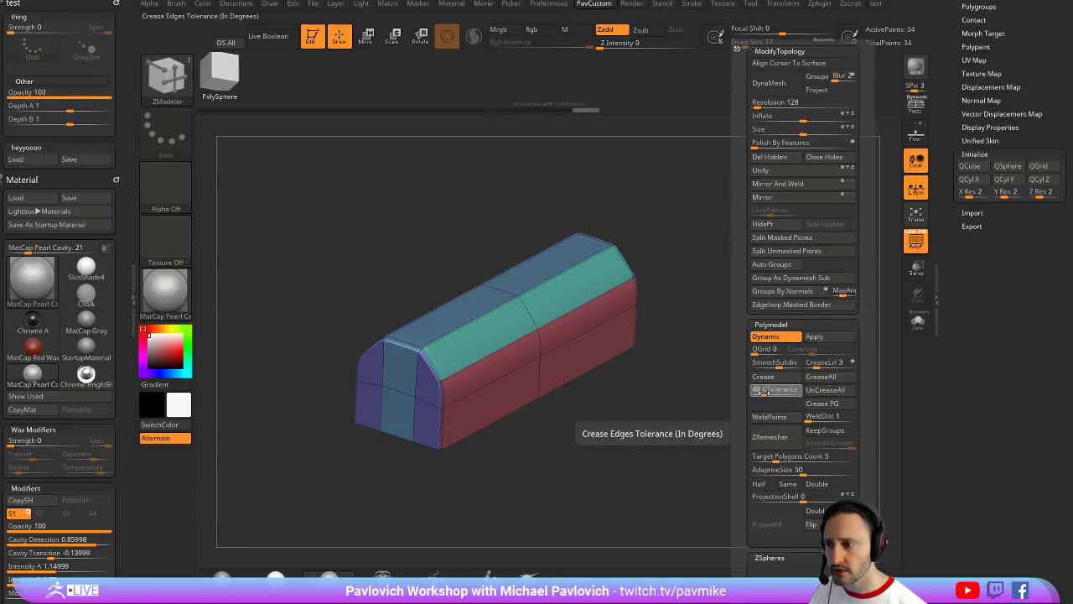
{"action": "left_click", "coordinate": [771, 389]}
{"action": "type", "text": "35"}
{"action": "key", "text": "Return"}
{"action": "left_click", "coordinate": [771, 380]}
{"action": "key", "text": "shift+f"}
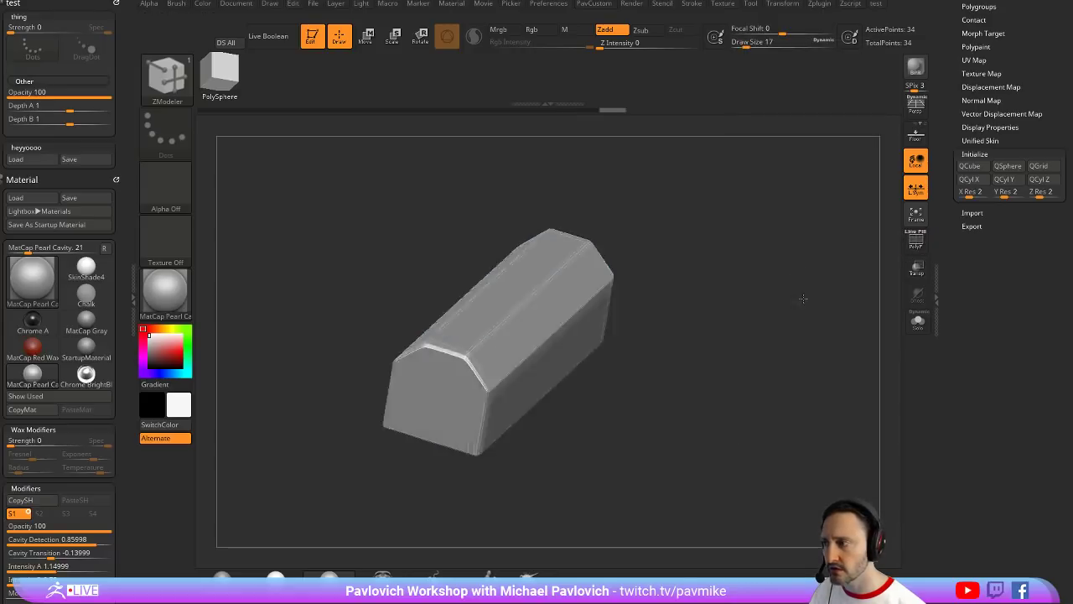
{"action": "left_click_drag", "start_coordinate": [826, 306], "coordinate": [796, 321]}
{"action": "key", "text": "3"}
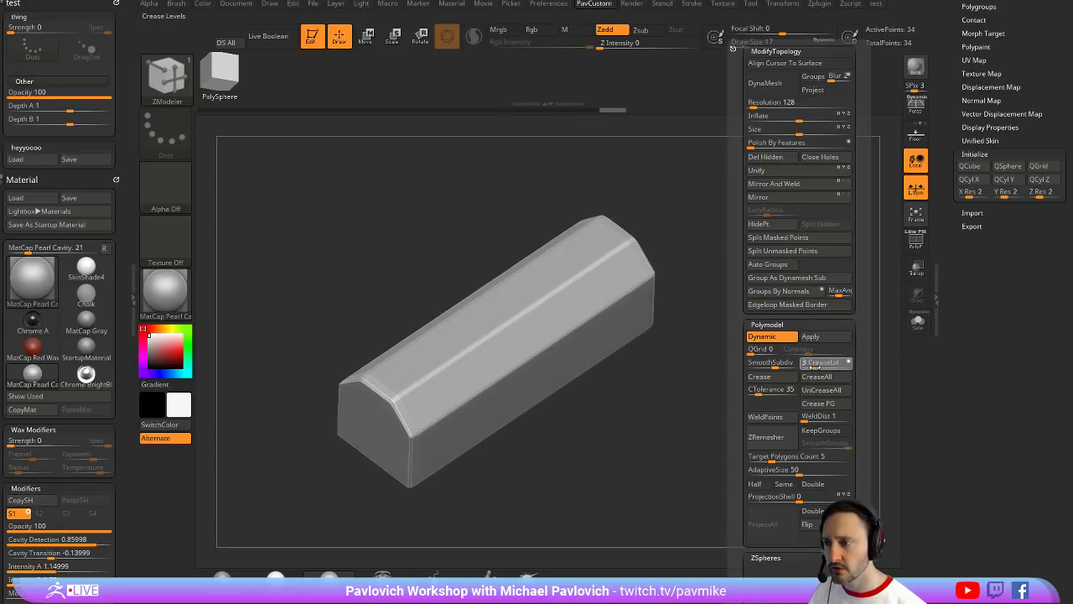
Insert two crosswise edge loops into the block with the ZModeler brush's edge Insert action
{"action": "key", "text": "space"}
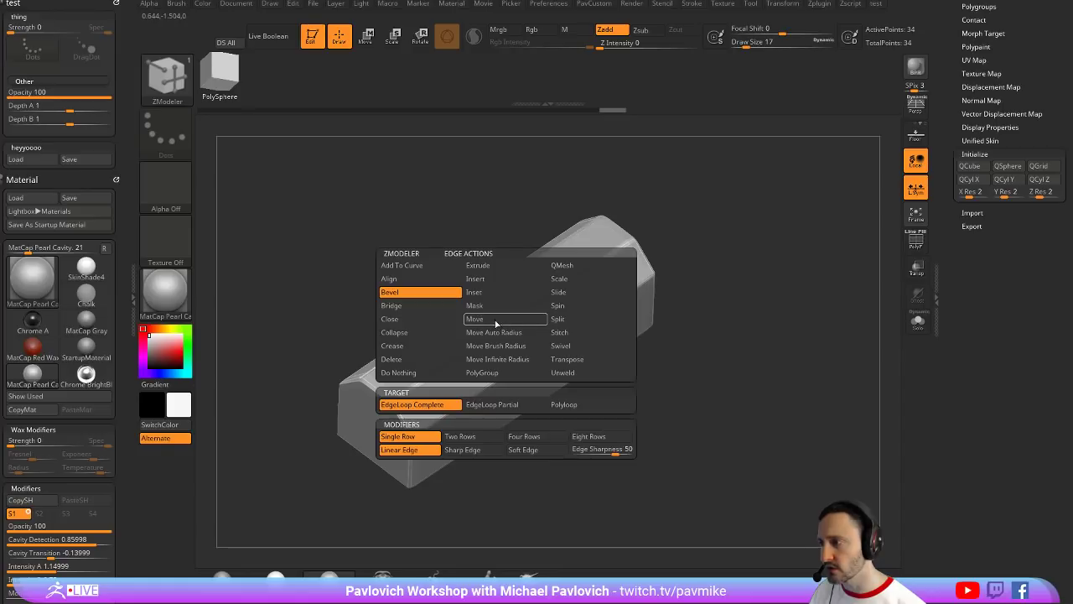
{"action": "key", "text": "space"}
{"action": "left_click", "coordinate": [458, 280]}
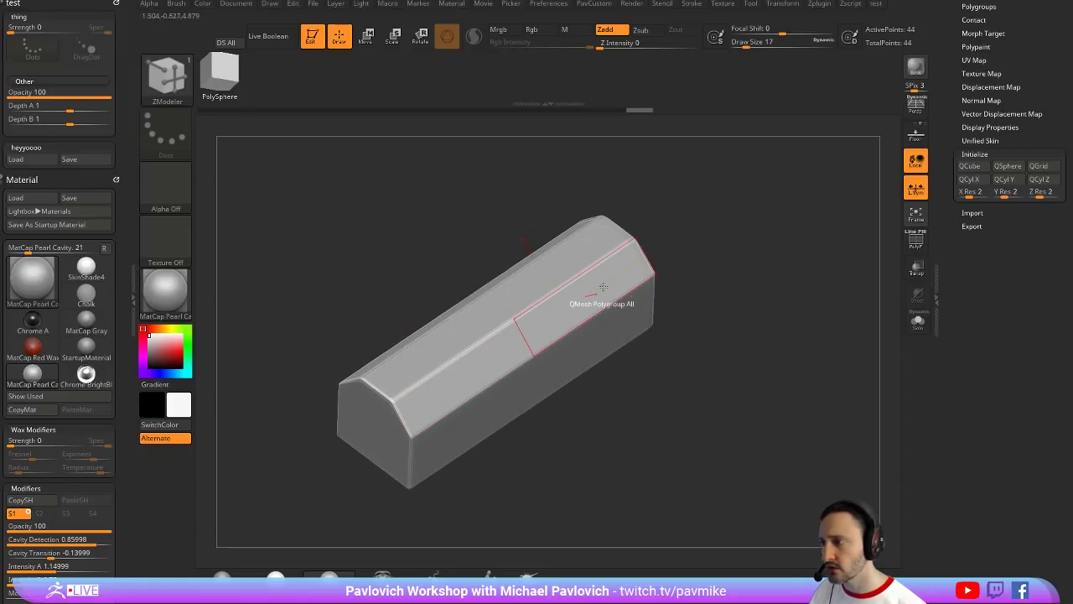
{"action": "left_click", "coordinate": [586, 271]}
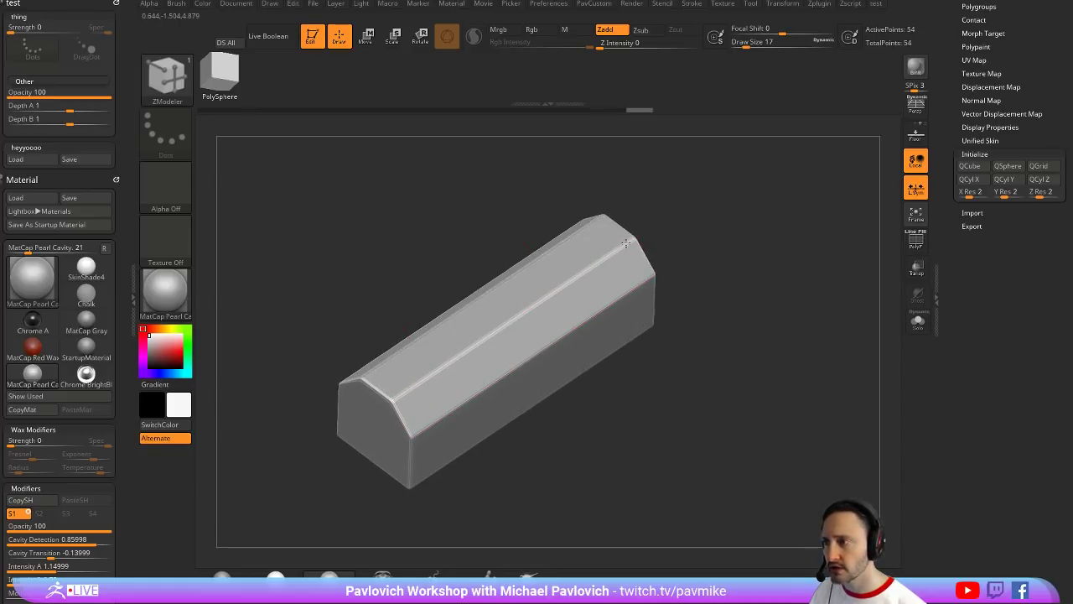
{"action": "left_click", "coordinate": [916, 243]}
{"action": "left_click_drag", "start_coordinate": [853, 273], "coordinate": [831, 278]}
{"action": "left_click", "coordinate": [916, 242]}
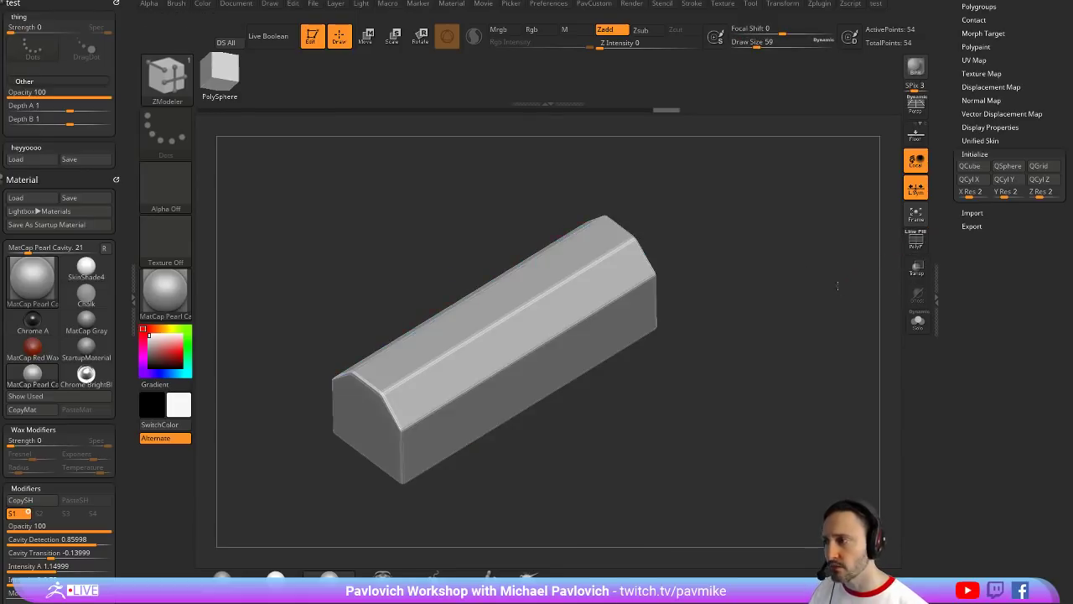
Select the IMM Boolean insert brush, show the block from the side and reveal its subtool list
{"action": "key", "text": "b"}
{"action": "key", "text": "i"}
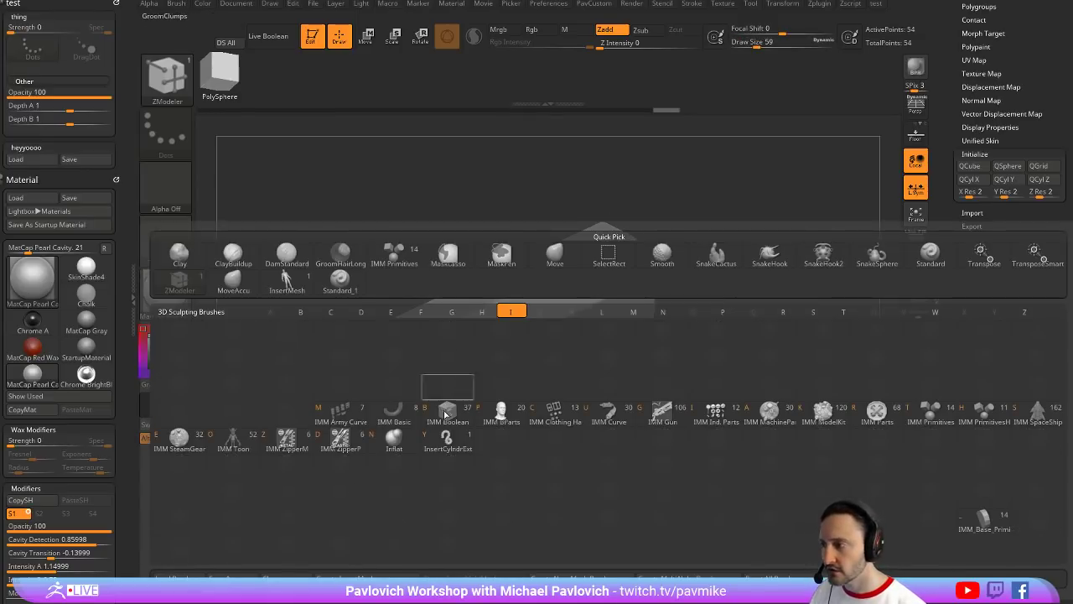
{"action": "left_click", "coordinate": [444, 414]}
{"action": "left_click_drag", "start_coordinate": [730, 318], "coordinate": [877, 262], "text": "shift"}
{"action": "left_click_drag", "start_coordinate": [949, 246], "coordinate": [953, 435]}
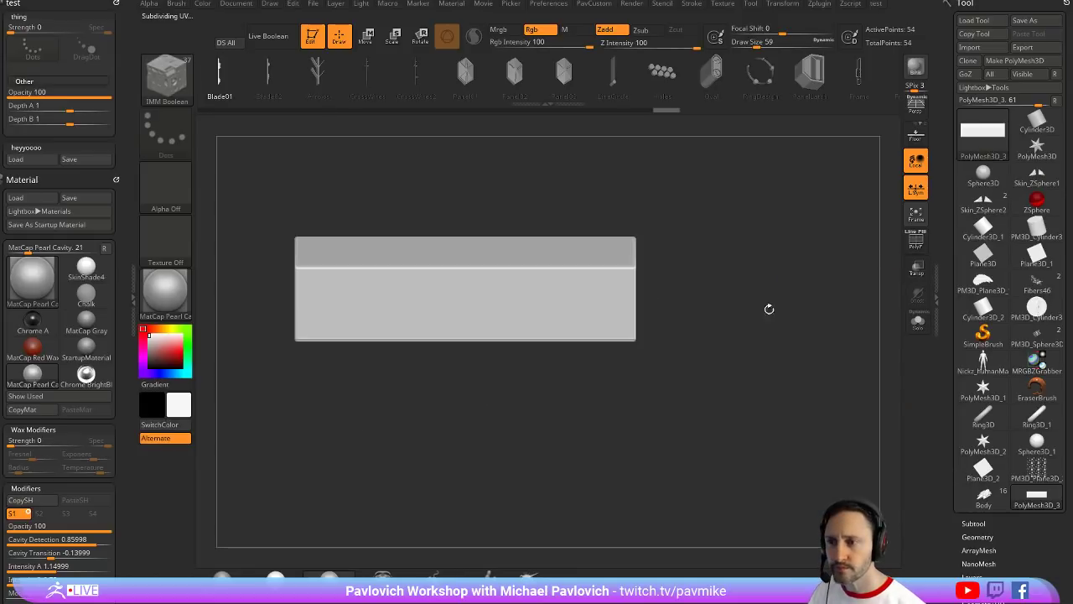
{"action": "left_click_drag", "start_coordinate": [769, 309], "coordinate": [787, 302], "text": "alt"}
{"action": "left_click", "coordinate": [1055, 102]}
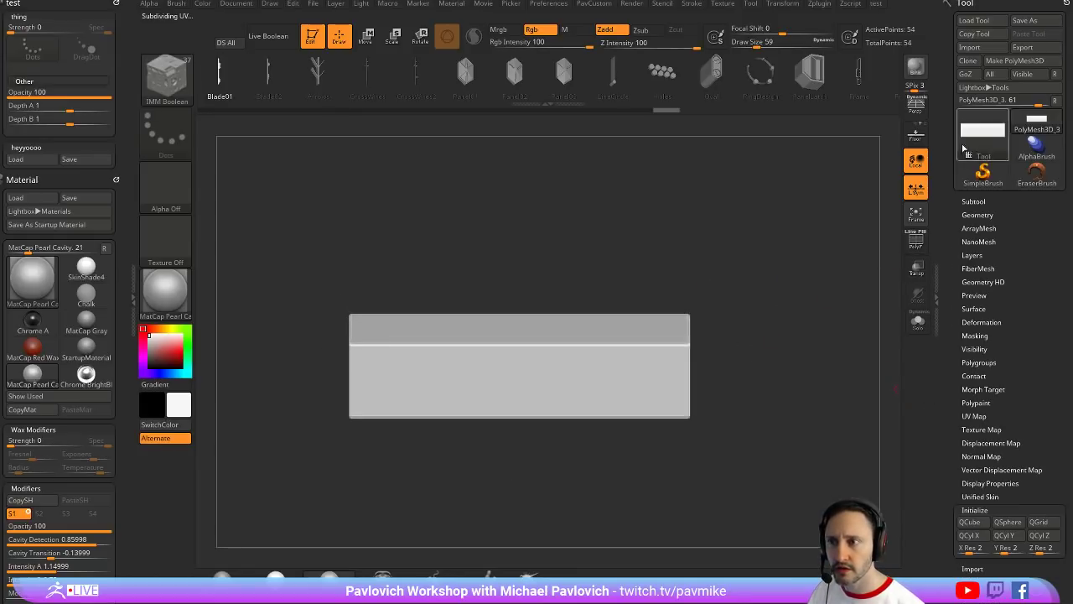
{"action": "left_click_drag", "start_coordinate": [953, 226], "coordinate": [953, 202]}
{"action": "left_click", "coordinate": [972, 177]}
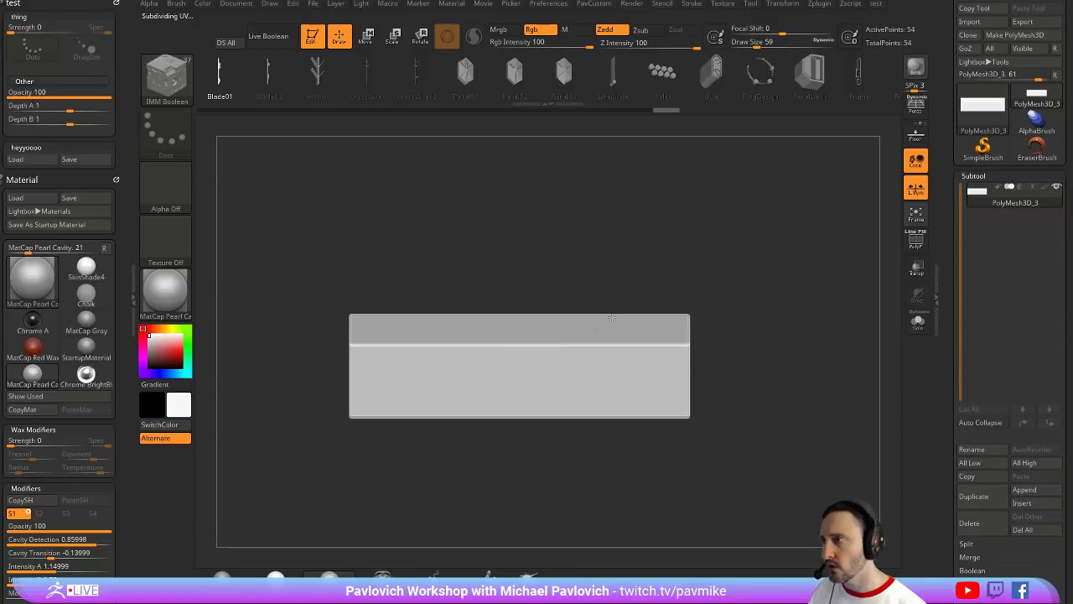
Insert the DoubleIndent mesh on the block's side face
{"action": "key", "text": "m"}
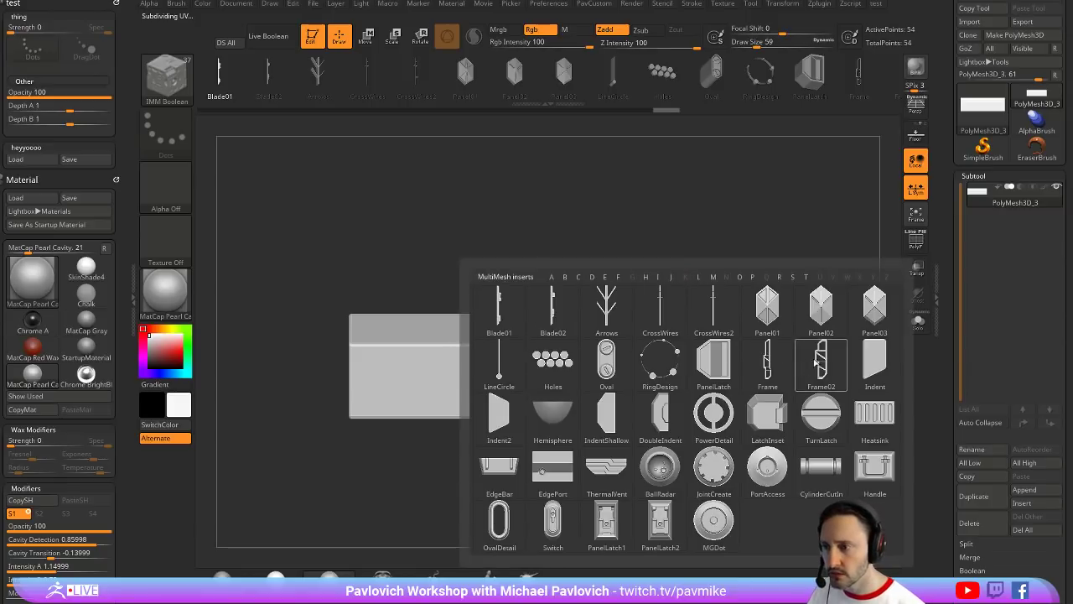
{"action": "left_click", "coordinate": [646, 414]}
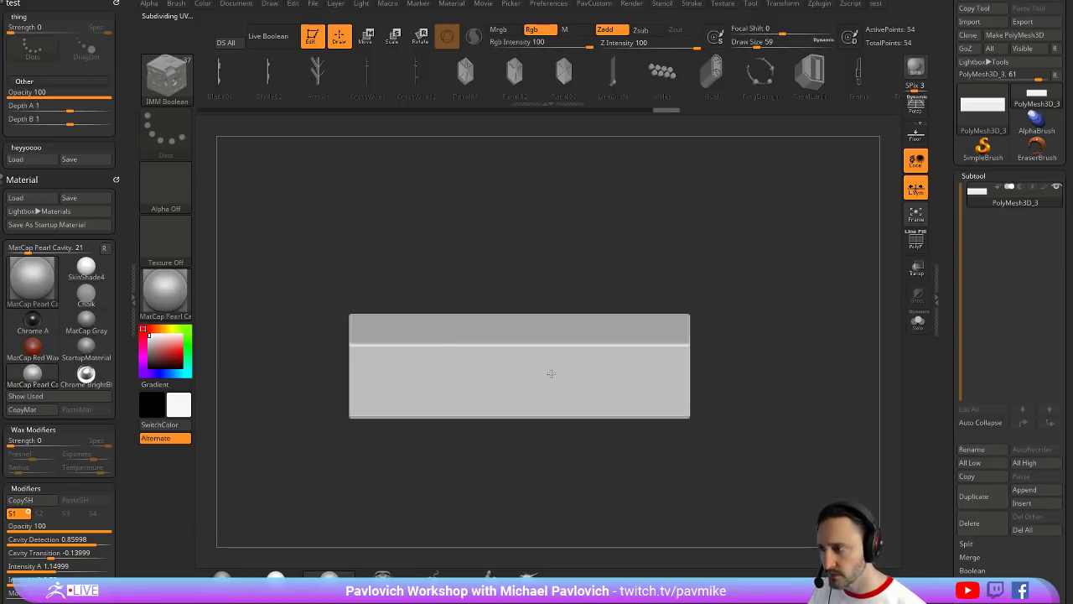
{"action": "left_click_drag", "start_coordinate": [508, 321], "coordinate": [570, 375]}
{"action": "left_click_drag", "start_coordinate": [704, 285], "coordinate": [662, 317]}
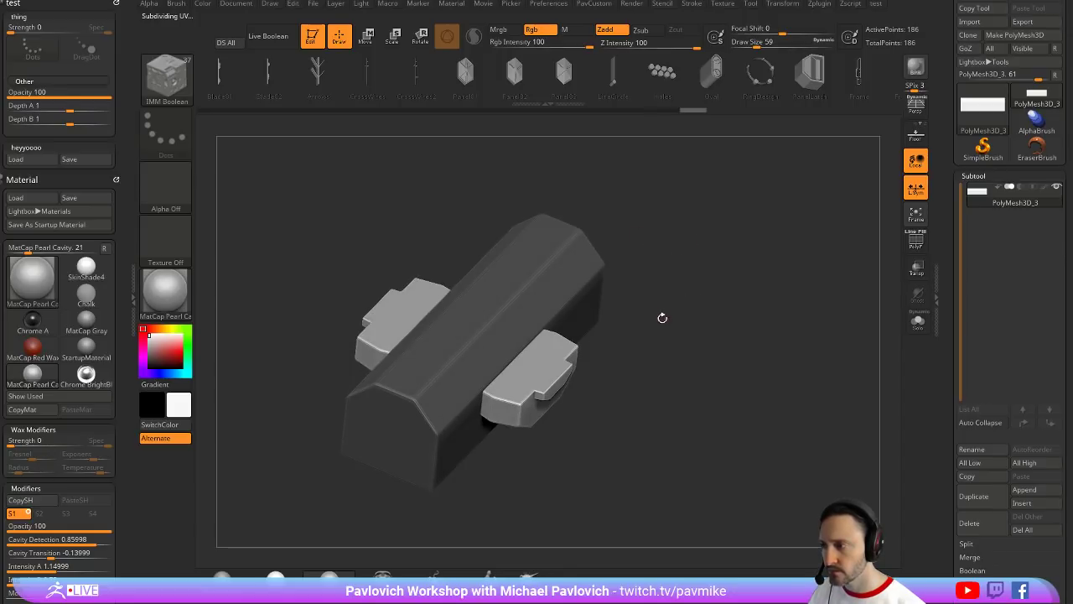
Split the masked block from the inserted indents into separate subtools and turn on Live Boolean
{"action": "left_click_drag", "start_coordinate": [681, 279], "coordinate": [765, 268]}
{"action": "key", "text": "space"}
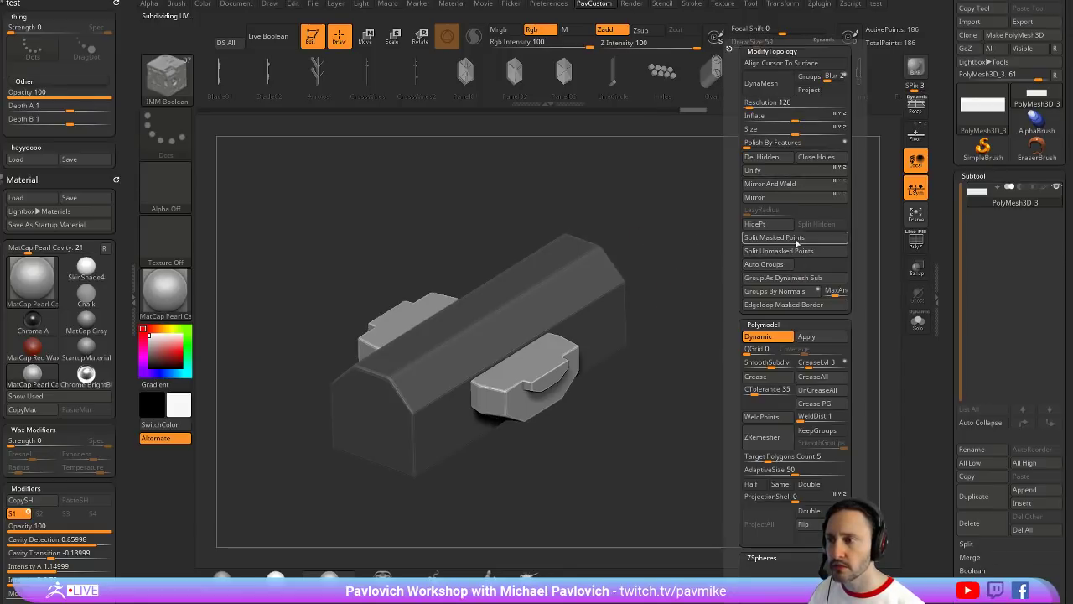
{"action": "left_click", "coordinate": [796, 241]}
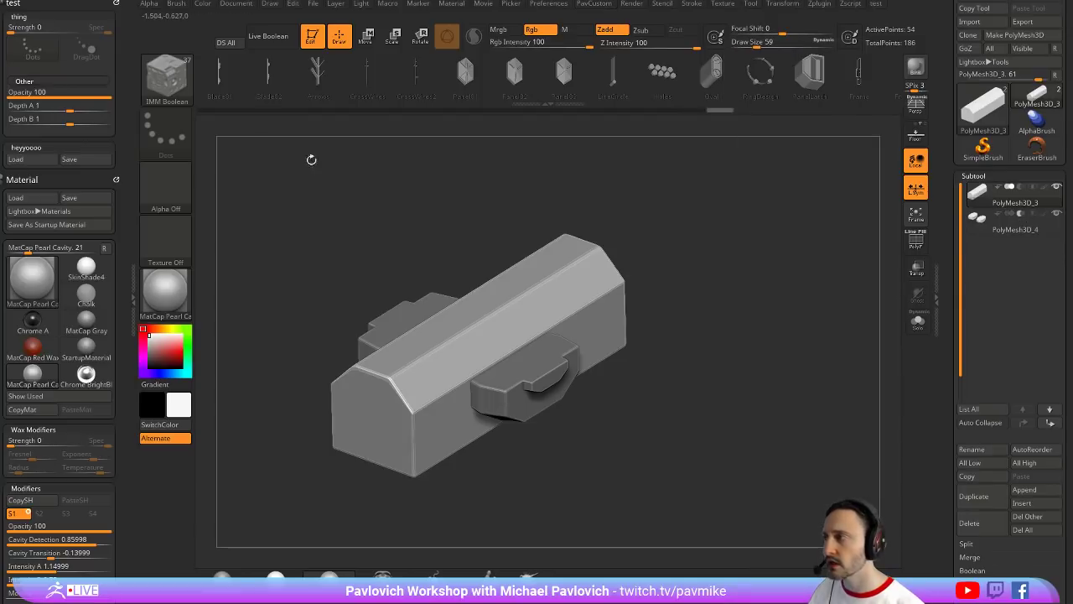
{"action": "left_click", "coordinate": [269, 38]}
{"action": "left_click_drag", "start_coordinate": [802, 314], "coordinate": [796, 267]}
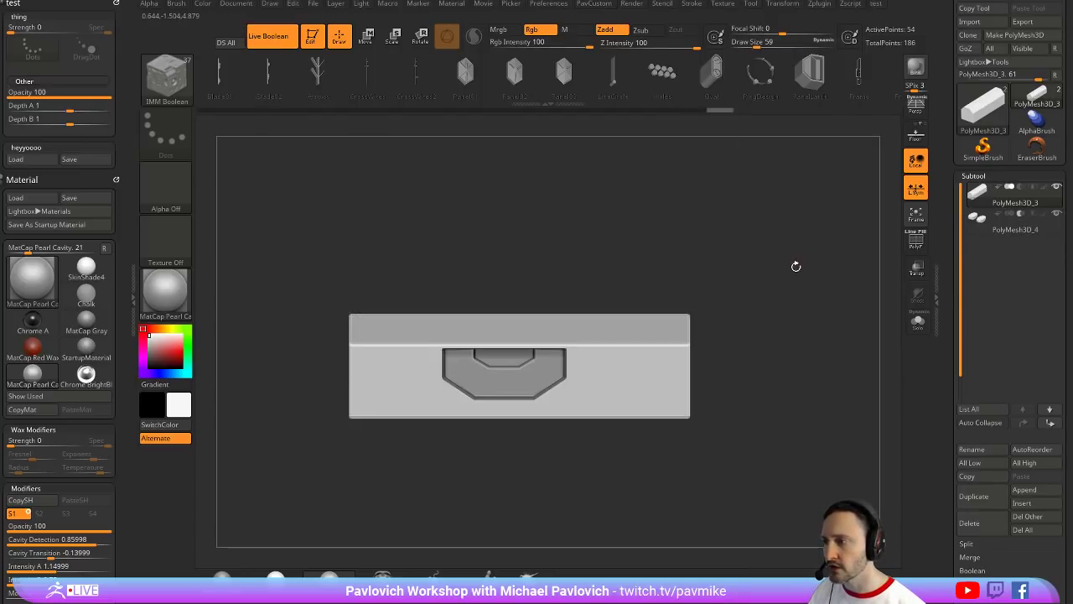
Select the subtractive insert subtool and replace its mesh with the Oval insert
{"action": "key", "text": "w"}
{"action": "left_click_drag", "start_coordinate": [674, 71], "coordinate": [631, 87]}
{"action": "key", "text": "ctrl+z"}
{"action": "left_click", "coordinate": [1010, 229]}
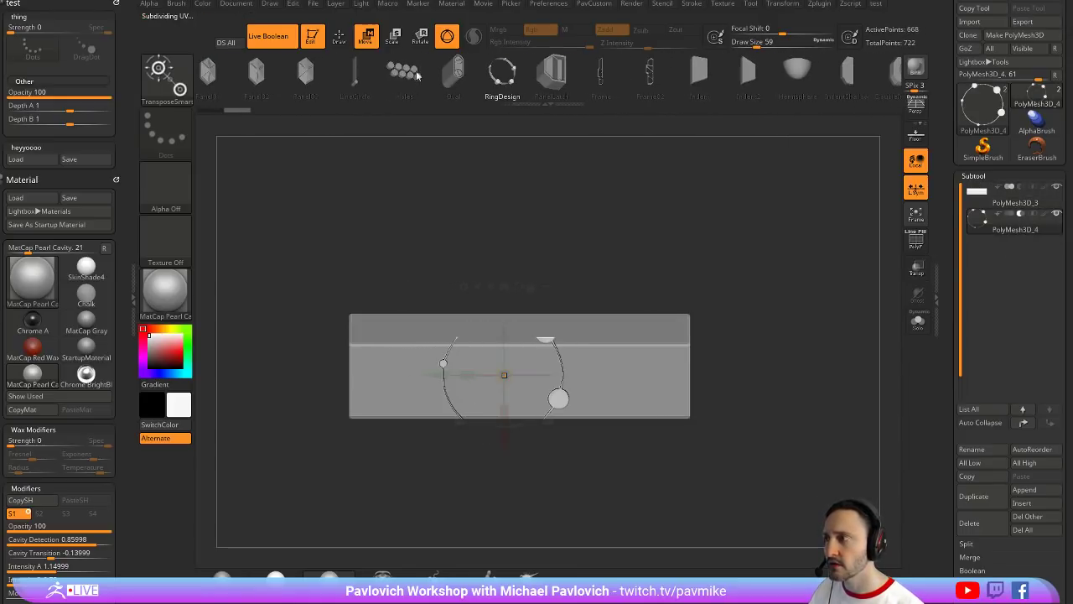
{"action": "left_click", "coordinate": [316, 77]}
{"action": "left_click", "coordinate": [514, 74]}
Adjust the oval's depth in the block's side and slide it lengthwise toward one end of the block
{"action": "left_click_drag", "start_coordinate": [638, 173], "coordinate": [713, 186]}
{"action": "left_click_drag", "start_coordinate": [563, 380], "coordinate": [570, 382]}
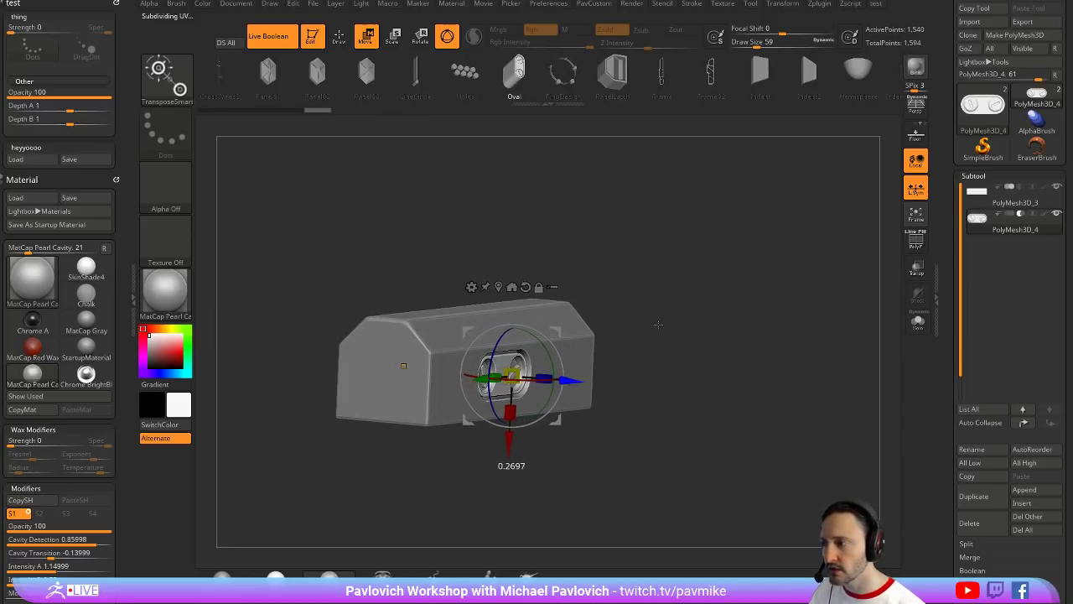
{"action": "left_click_drag", "start_coordinate": [659, 324], "coordinate": [467, 339], "text": "shift"}
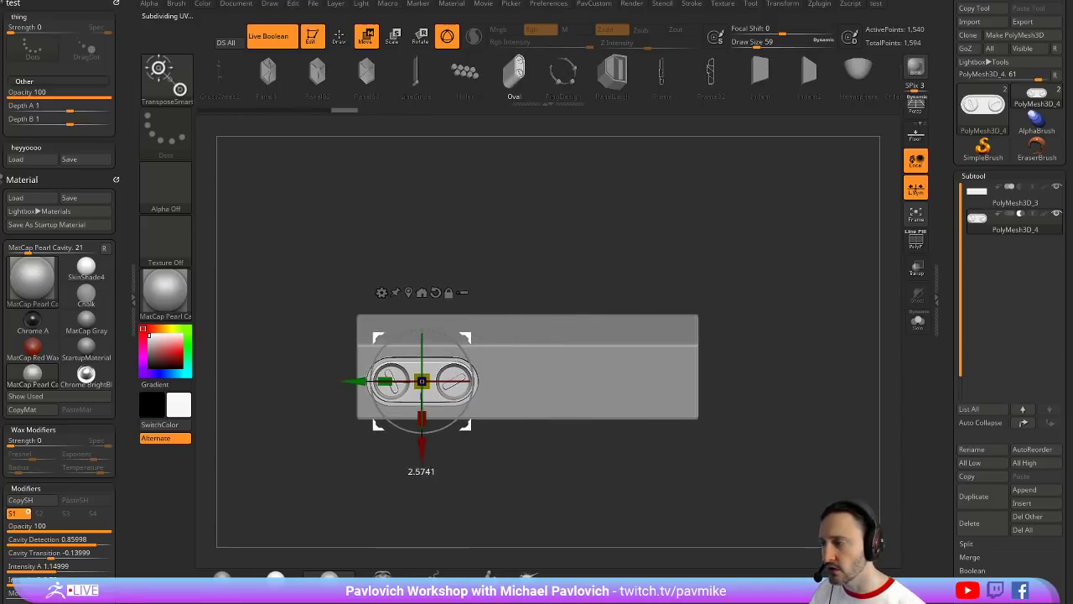
Turn on dynamic subdivision for the oval insert, adjust its crease level and compare the smoothed and unsmoothed shapes
{"action": "key", "text": "q"}
{"action": "left_click_drag", "start_coordinate": [948, 354], "coordinate": [947, 222]}
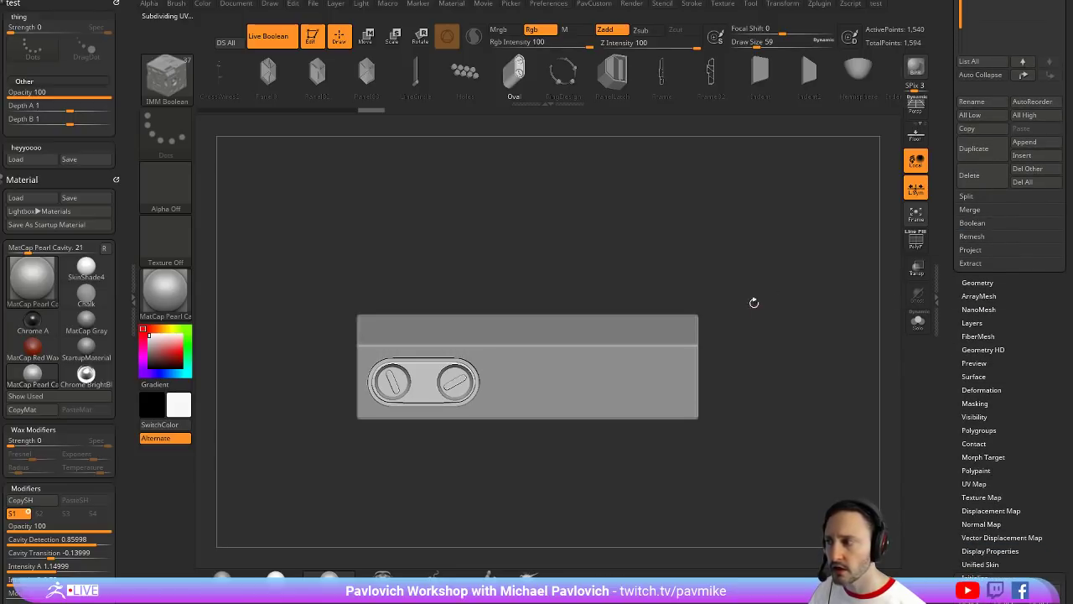
{"action": "key", "text": "1"}
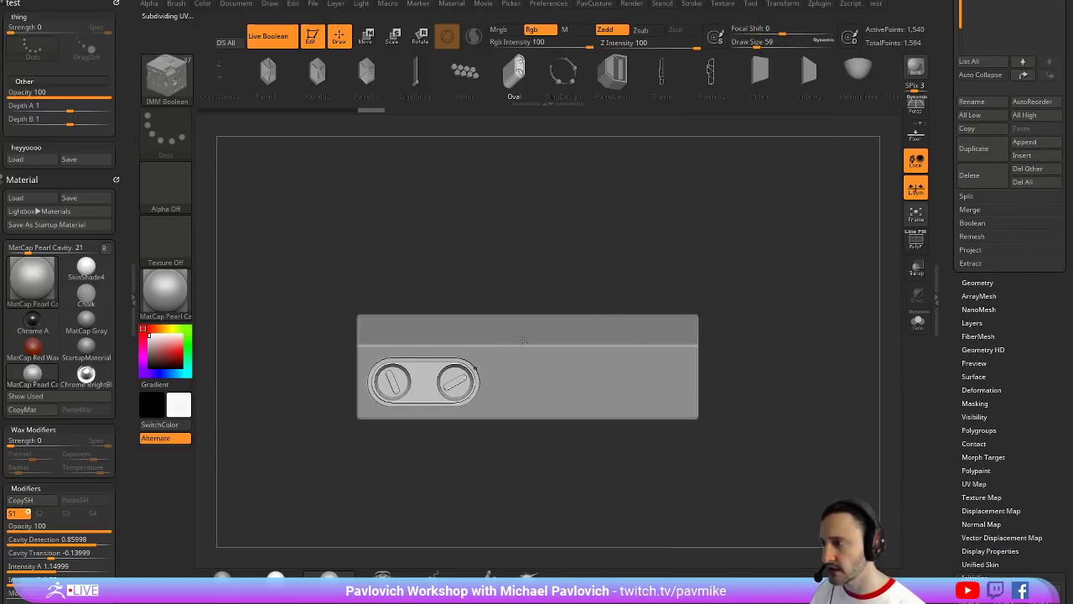
{"action": "key", "text": "1"}
{"action": "left_click", "coordinate": [750, 337]}
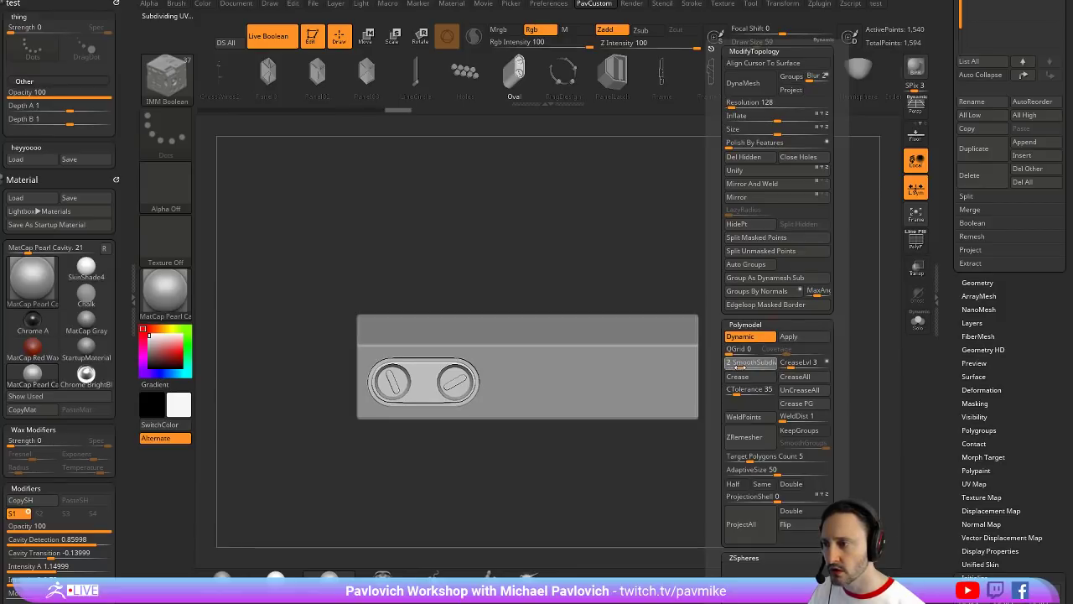
{"action": "left_click_drag", "start_coordinate": [789, 366], "coordinate": [781, 366]}
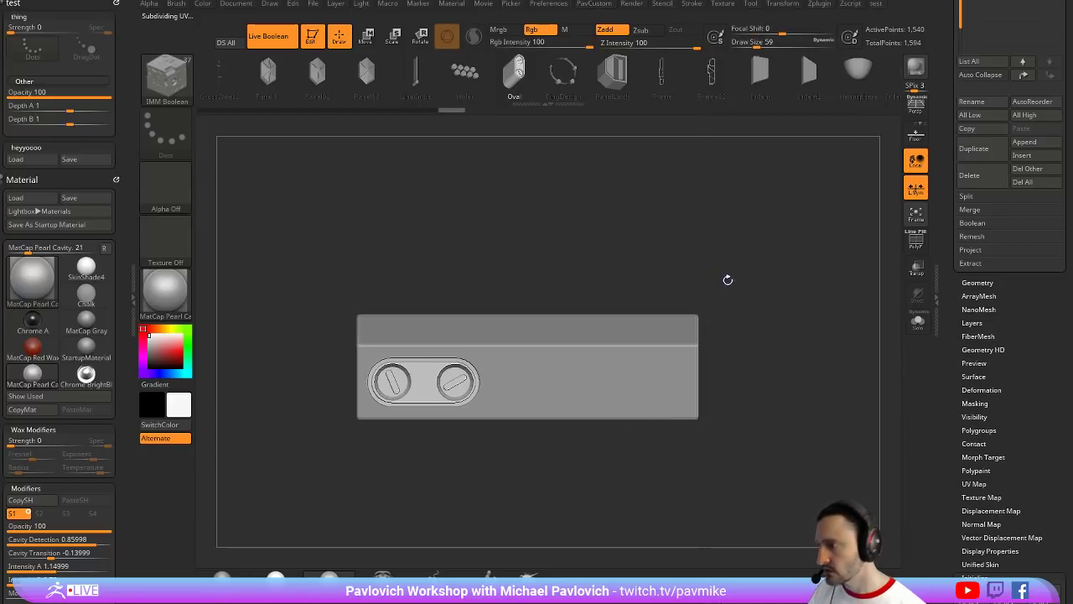
{"action": "key", "text": "d"}
{"action": "left_click", "coordinate": [609, 192]}
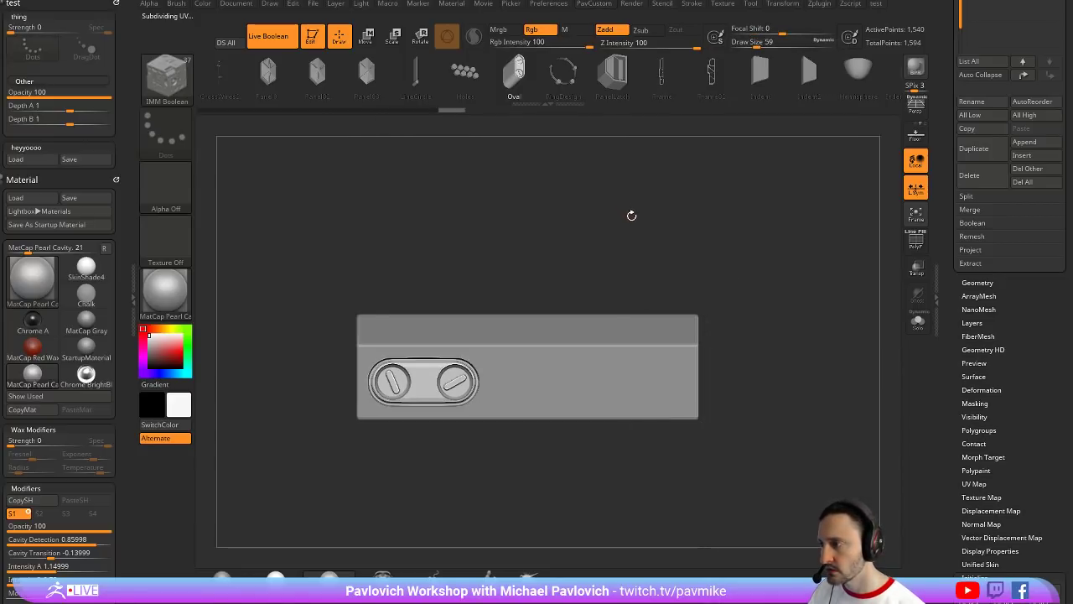
{"action": "key", "text": "3"}
{"action": "key", "text": "3"}
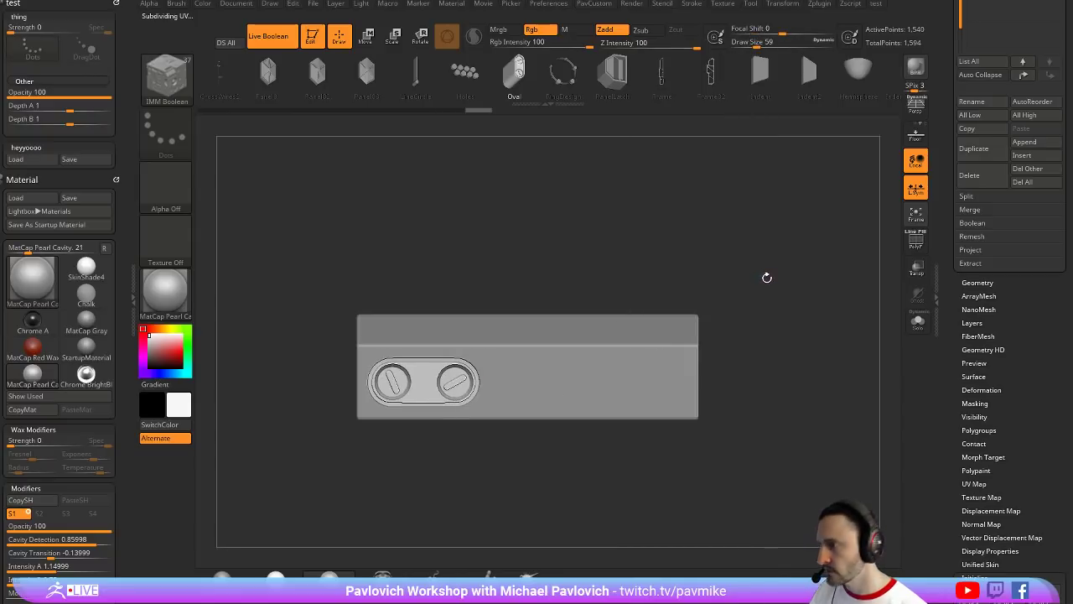
Rotate the oval upright, scale it to fit the block's side and move it close to the block's end
{"action": "key", "text": "w"}
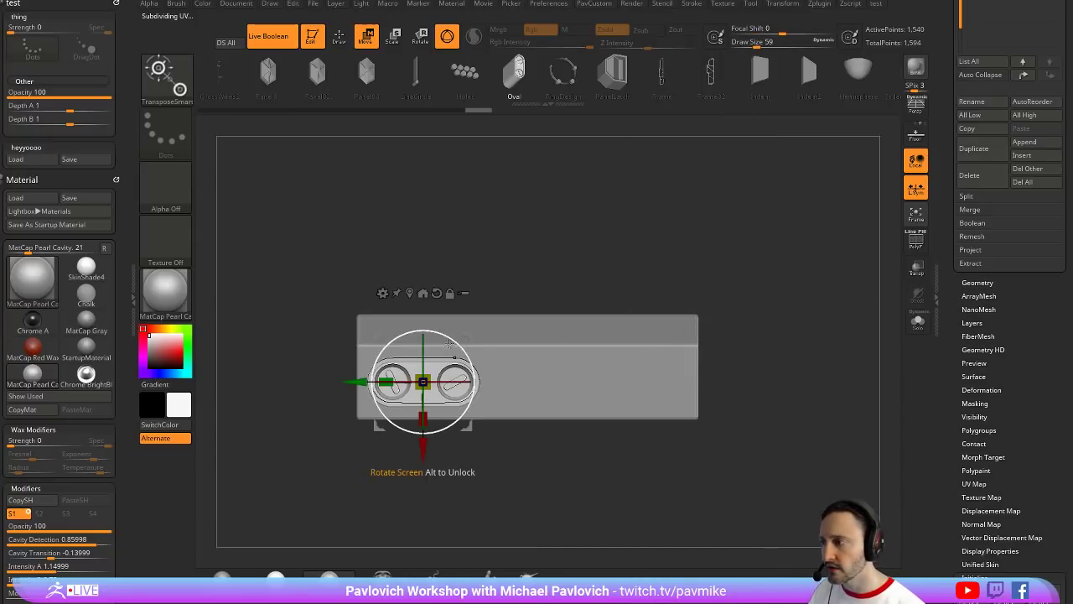
{"action": "left_click_drag", "start_coordinate": [453, 341], "coordinate": [475, 419]}
{"action": "left_click_drag", "start_coordinate": [424, 382], "coordinate": [419, 414]}
{"action": "left_click_drag", "start_coordinate": [356, 382], "coordinate": [315, 382]}
{"action": "key", "text": "q"}
Check the oval insert in isolation and fine-tune how deep it sits in the block's side
{"action": "left_click", "coordinate": [913, 243]}
{"action": "mouse_move", "coordinate": [786, 191]}
{"action": "right_mouse_down", "text": "ctrl"}
{"action": "mouse_move", "coordinate": [814, 285]}
{"action": "mouse_move", "coordinate": [822, 250]}
{"action": "mouse_move", "coordinate": [831, 270]}
{"action": "right_mouse_up", "text": "ctrl"}
{"action": "left_click", "coordinate": [917, 322]}
{"action": "left_click", "coordinate": [916, 241]}
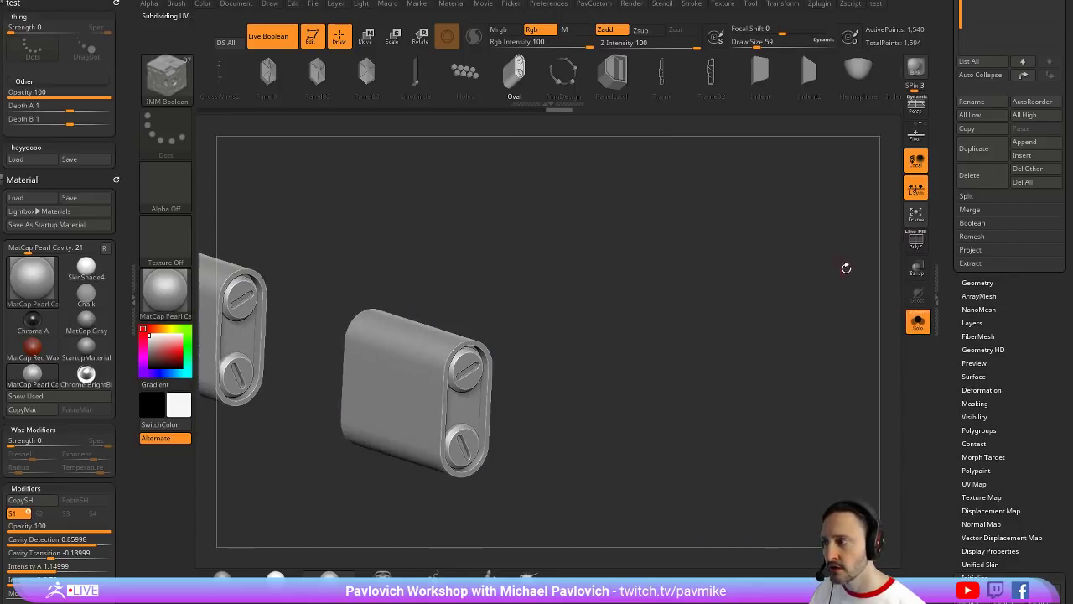
{"action": "left_click", "coordinate": [918, 321]}
{"action": "right_click_drag", "start_coordinate": [677, 491], "coordinate": [700, 492]}
{"action": "key", "text": "w"}
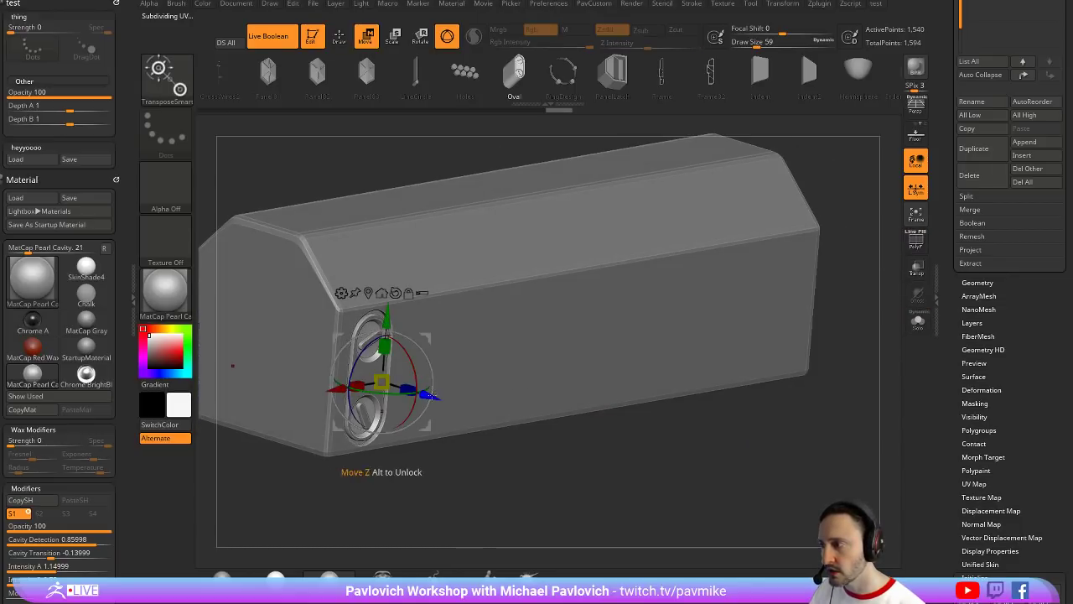
{"action": "left_click_drag", "start_coordinate": [433, 396], "coordinate": [426, 393]}
{"action": "key", "text": "q"}
{"action": "left_click_drag", "start_coordinate": [673, 482], "coordinate": [677, 453], "text": "shift"}
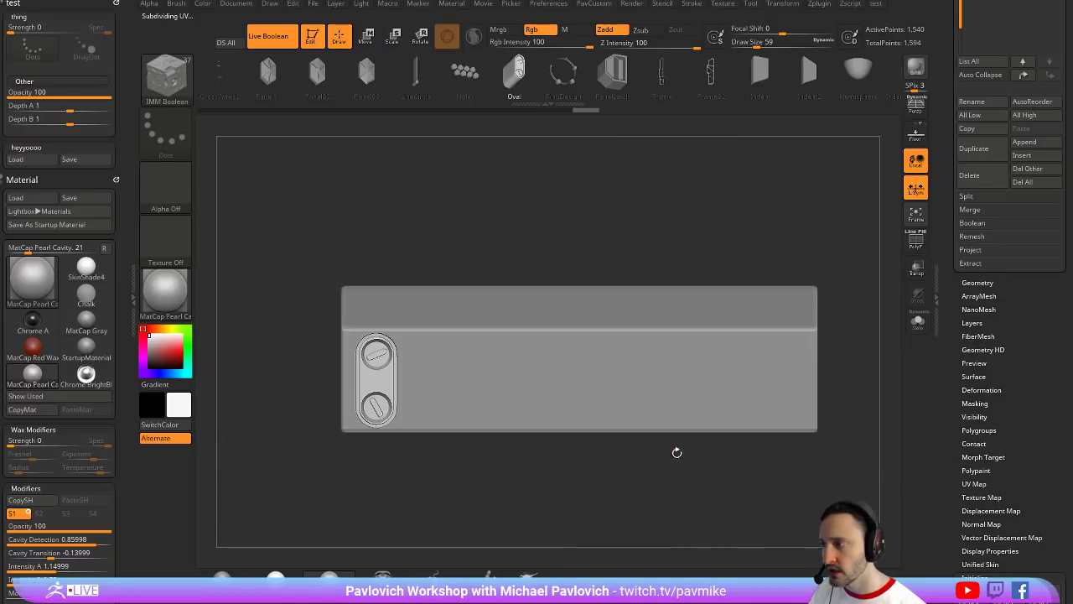
Scale the upright oval down slightly within the block's side face
{"action": "key", "text": "w"}
{"action": "left_click_drag", "start_coordinate": [375, 379], "coordinate": [367, 383]}
{"action": "key", "text": "q"}
Enable ArrayMesh on the oval insert with Transpose, Lock Pos and Lock Size active
{"action": "scroll", "coordinate": [945, 402], "scroll_direction": "down", "scroll_amount": 1}
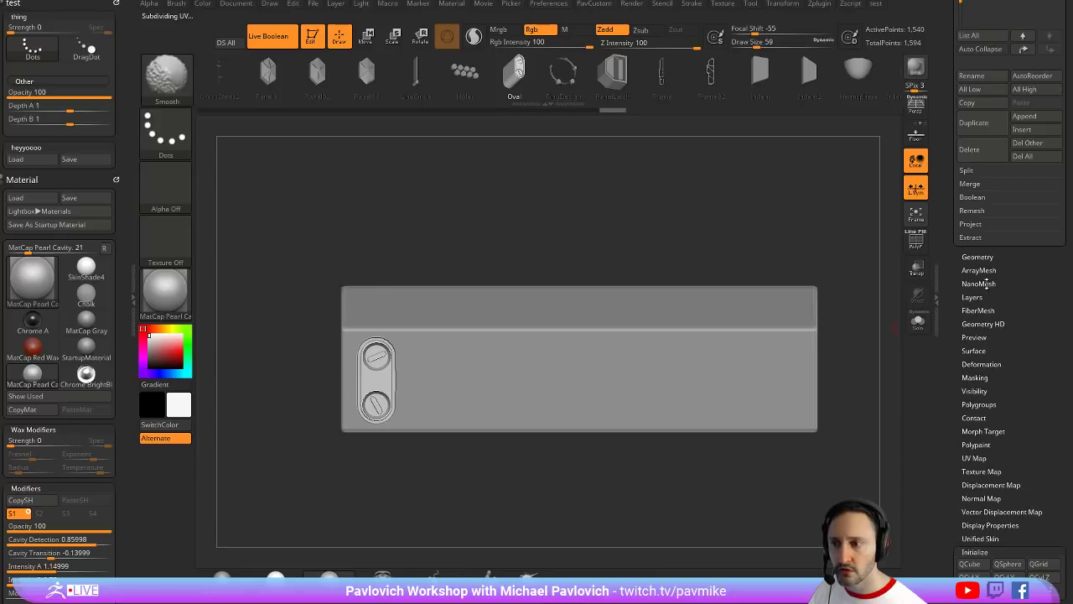
{"action": "left_click", "coordinate": [987, 271]}
{"action": "left_click", "coordinate": [979, 308]}
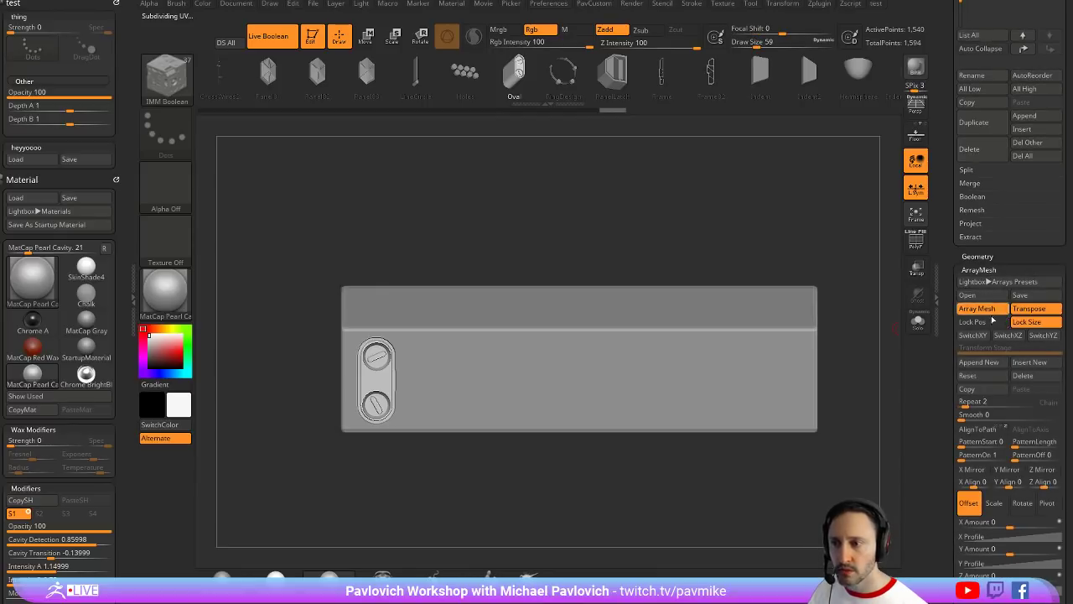
{"action": "key", "text": "w"}
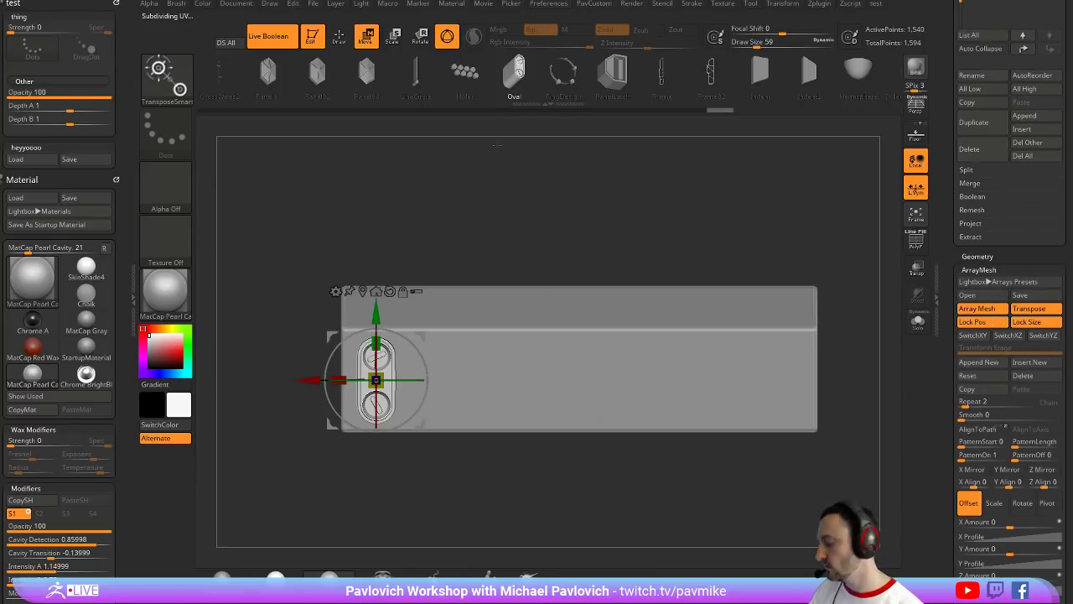
Spread the oval array evenly along the block's side with 6 repeats and a Z amount of 12.9
{"action": "key", "text": "y"}
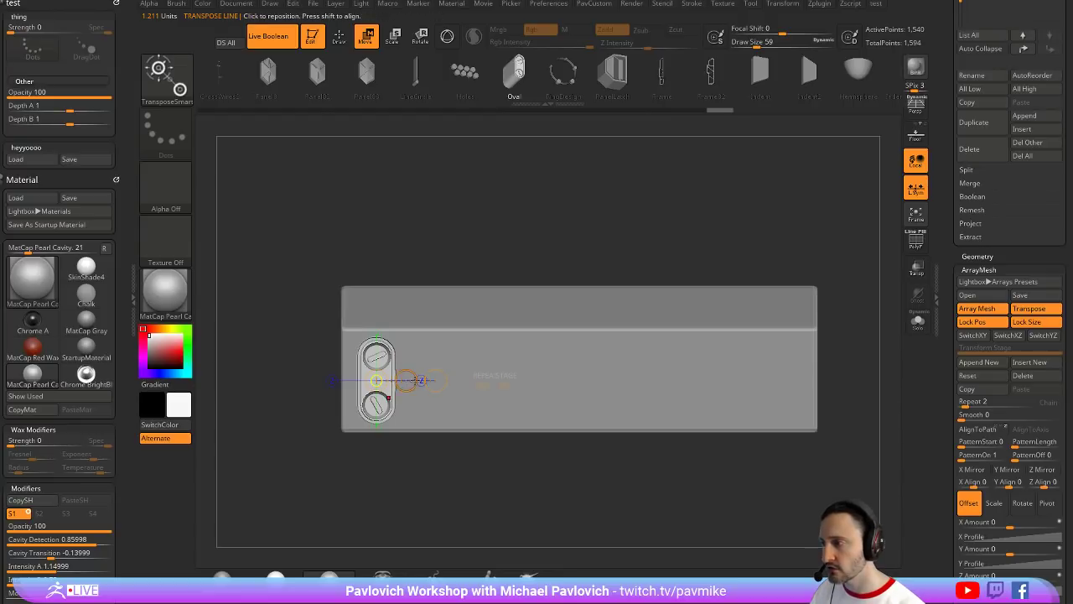
{"action": "left_click_drag", "start_coordinate": [419, 380], "coordinate": [577, 388]}
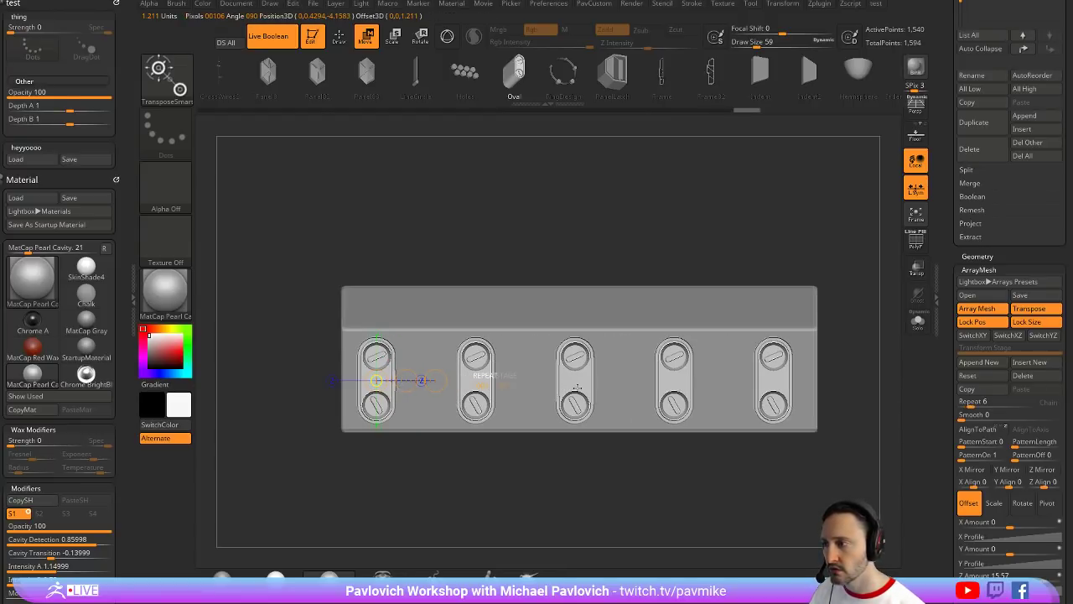
{"action": "mouse_move", "coordinate": [408, 381]}
{"action": "left_mouse_down"}
{"action": "mouse_move", "coordinate": [293, 378]}
{"action": "mouse_move", "coordinate": [721, 216]}
{"action": "mouse_move", "coordinate": [836, 237]}
{"action": "mouse_move", "coordinate": [842, 255]}
{"action": "left_mouse_up"}
{"action": "key", "text": "q"}
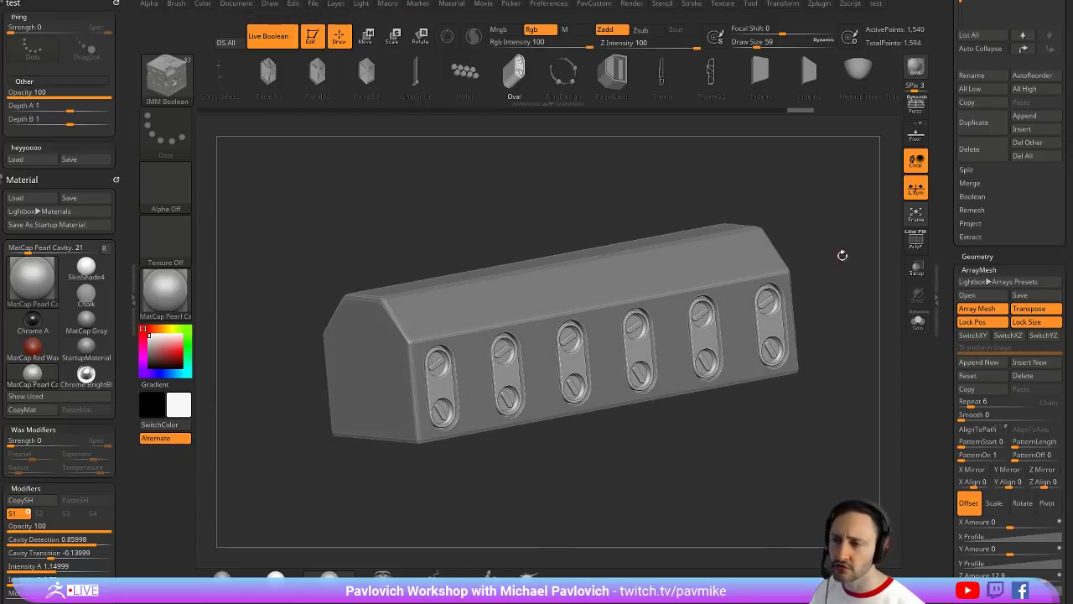
Turn off Live Boolean, convert the oval array to a NanoMesh and show it isolated with its polyframe
{"action": "left_click", "coordinate": [268, 36]}
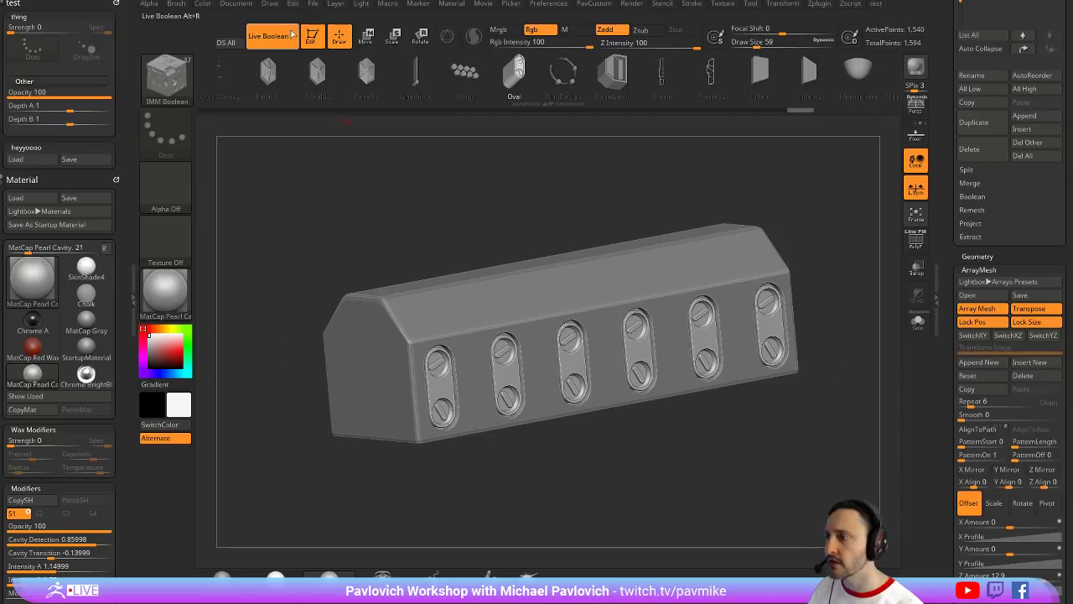
{"action": "scroll", "coordinate": [981, 335], "scroll_direction": "down", "scroll_amount": 5}
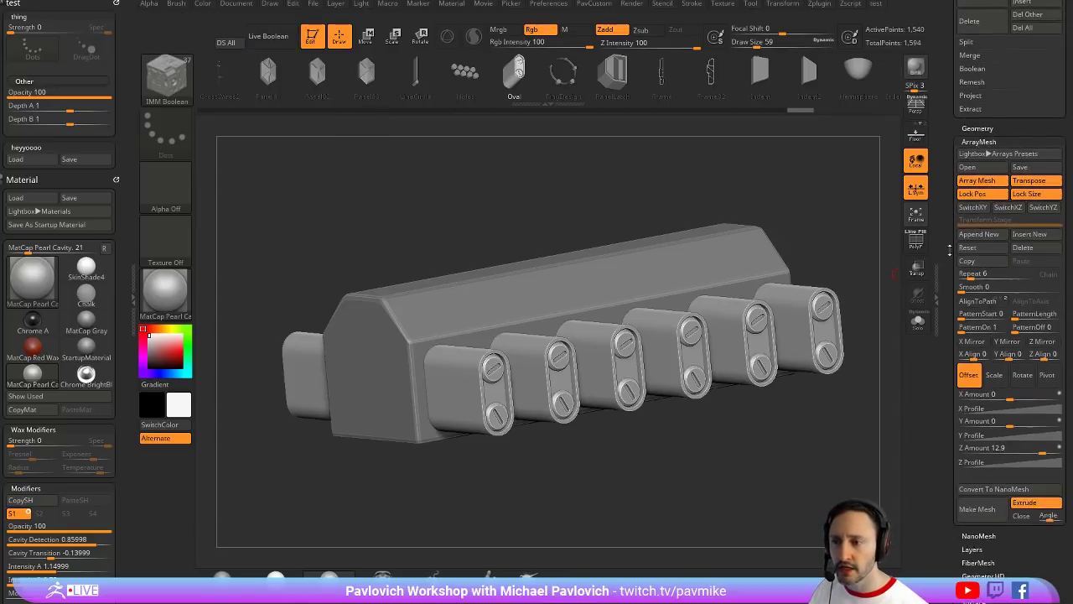
{"action": "left_click", "coordinate": [992, 365]}
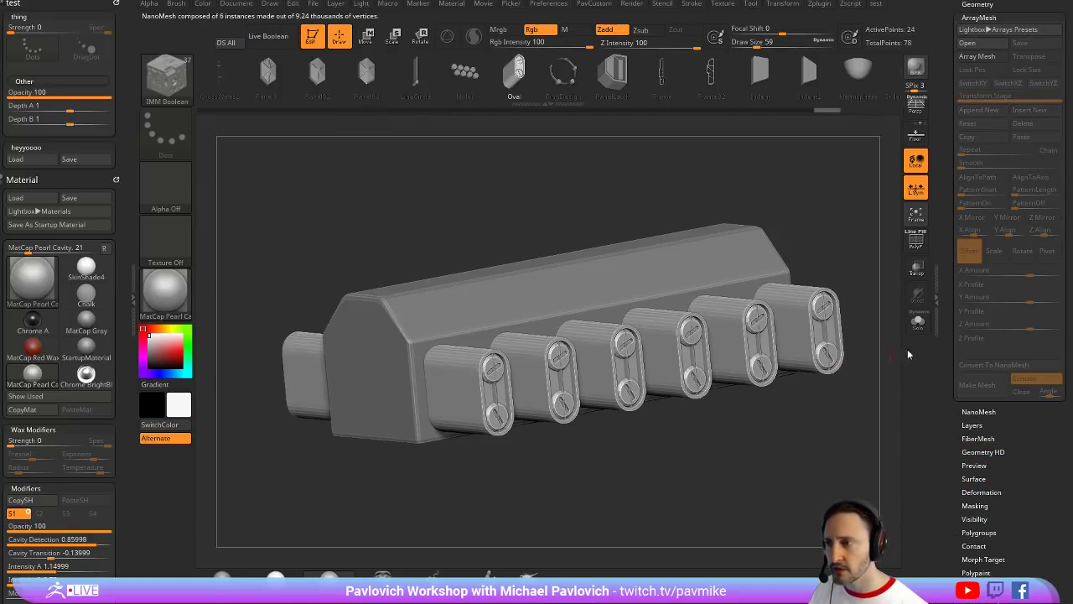
{"action": "key", "text": "shift+f"}
{"action": "left_click", "coordinate": [916, 321]}
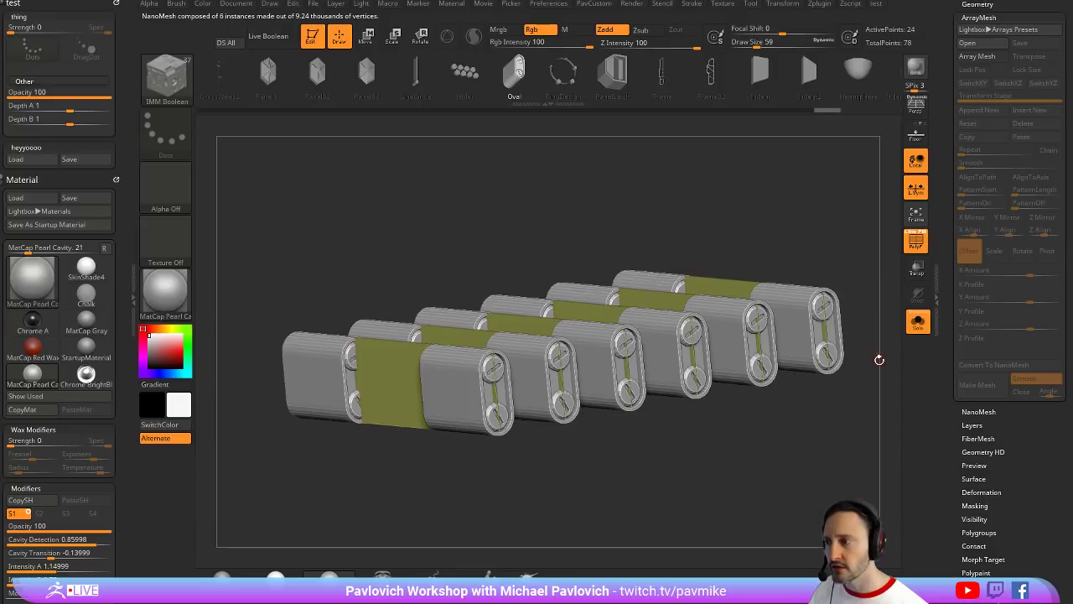
{"action": "mouse_move", "coordinate": [879, 359]}
{"action": "left_mouse_down"}
{"action": "mouse_move", "coordinate": [863, 385]}
{"action": "mouse_move", "coordinate": [898, 359]}
{"action": "left_mouse_up"}
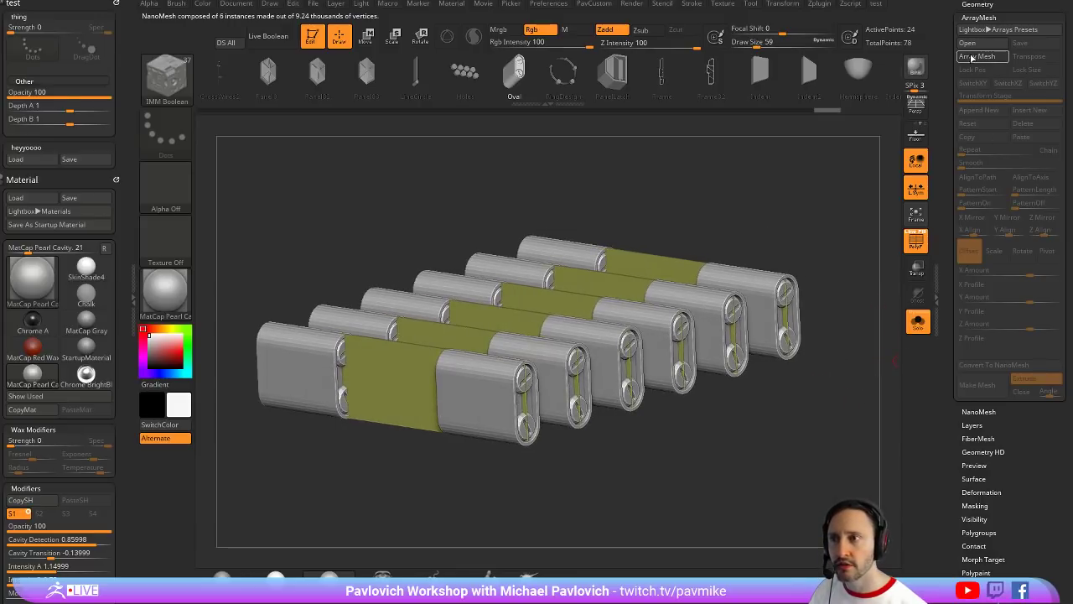
Bring up the NanoMesh settings and toggle the placement polygons off and on to compare the instances
{"action": "left_click", "coordinate": [978, 18], "text": "shift"}
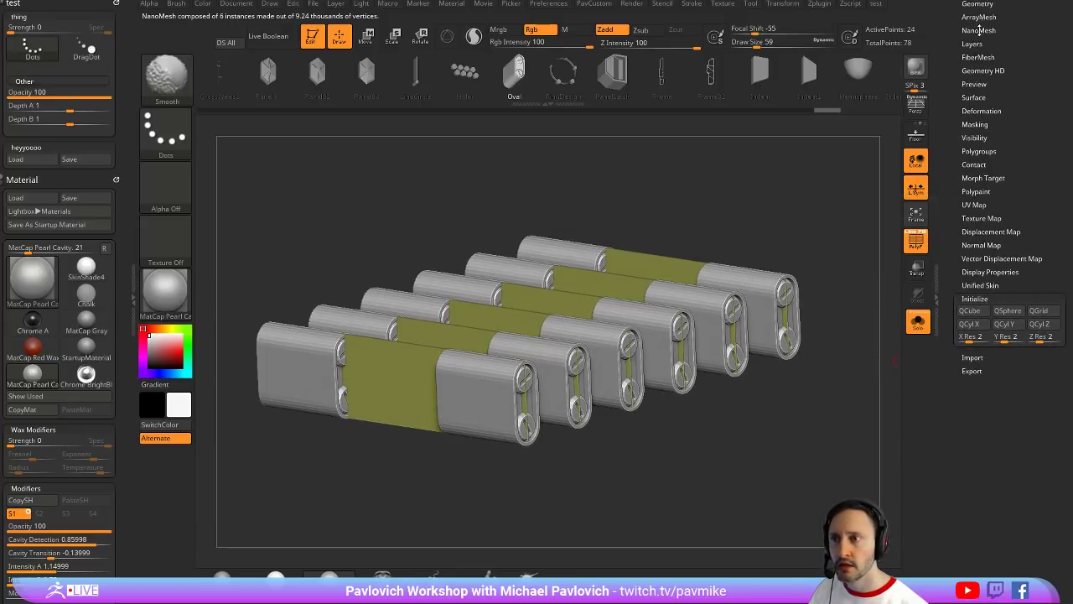
{"action": "left_click", "coordinate": [978, 30], "text": "shift"}
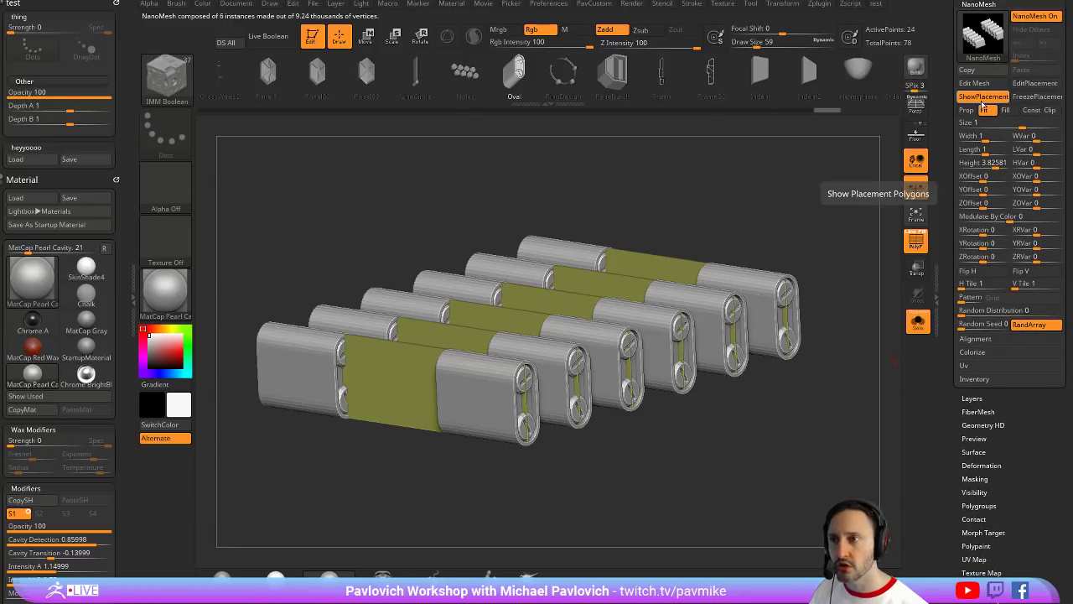
{"action": "left_click", "coordinate": [982, 98]}
{"action": "left_click", "coordinate": [982, 98]}
{"action": "left_click", "coordinate": [982, 99]}
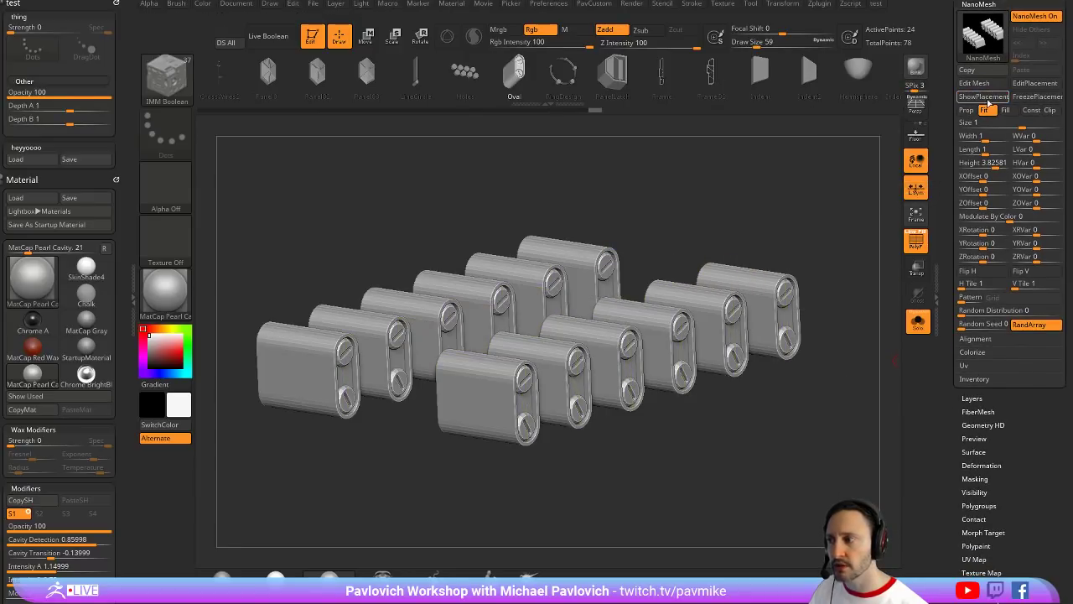
{"action": "left_click", "coordinate": [985, 98]}
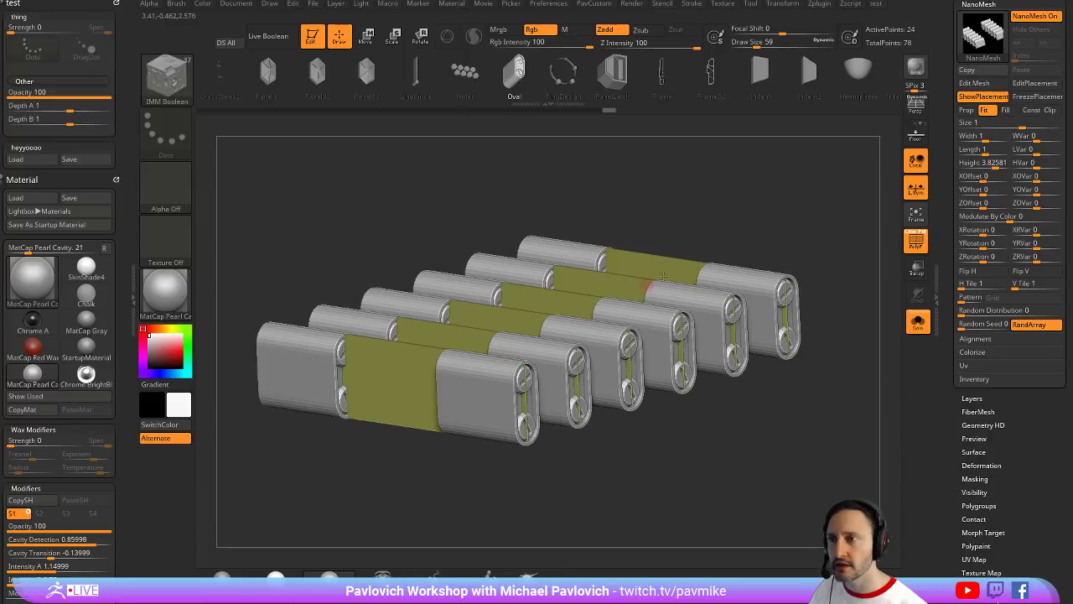
Edit the NanoMesh source with ZModeler and bevel the complete edge loop around the ovals' outer walls
{"action": "left_click", "coordinate": [974, 83]}
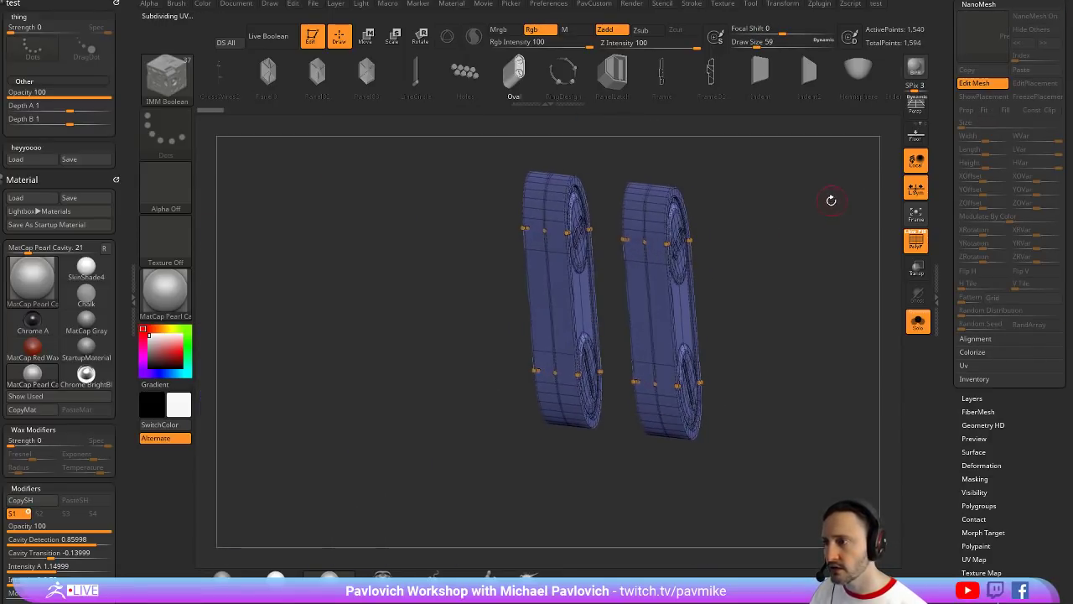
{"action": "left_click_drag", "start_coordinate": [831, 201], "coordinate": [797, 233], "text": "alt"}
{"action": "key", "text": "b"}
{"action": "key", "text": "z"}
{"action": "key", "text": "m"}
{"action": "key", "text": "space"}
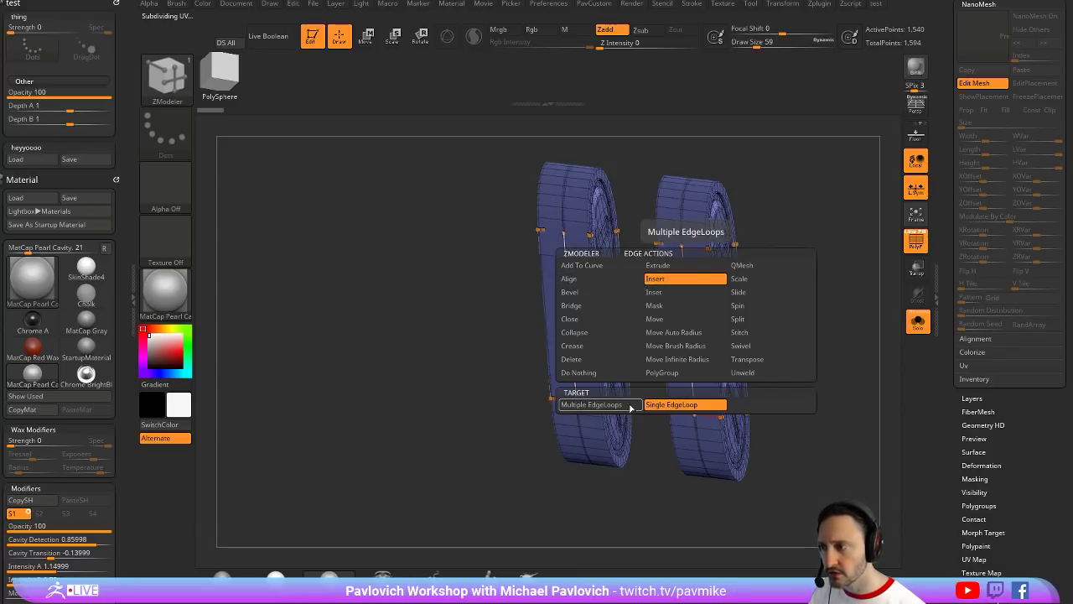
{"action": "left_click", "coordinate": [570, 292]}
{"action": "left_click", "coordinate": [587, 405]}
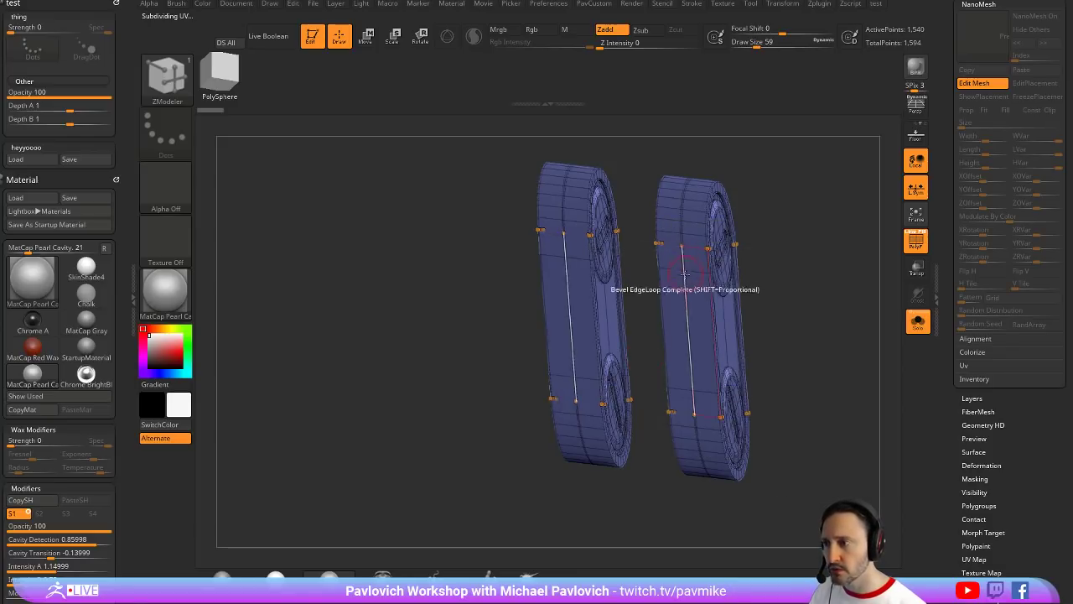
{"action": "left_click", "coordinate": [685, 272]}
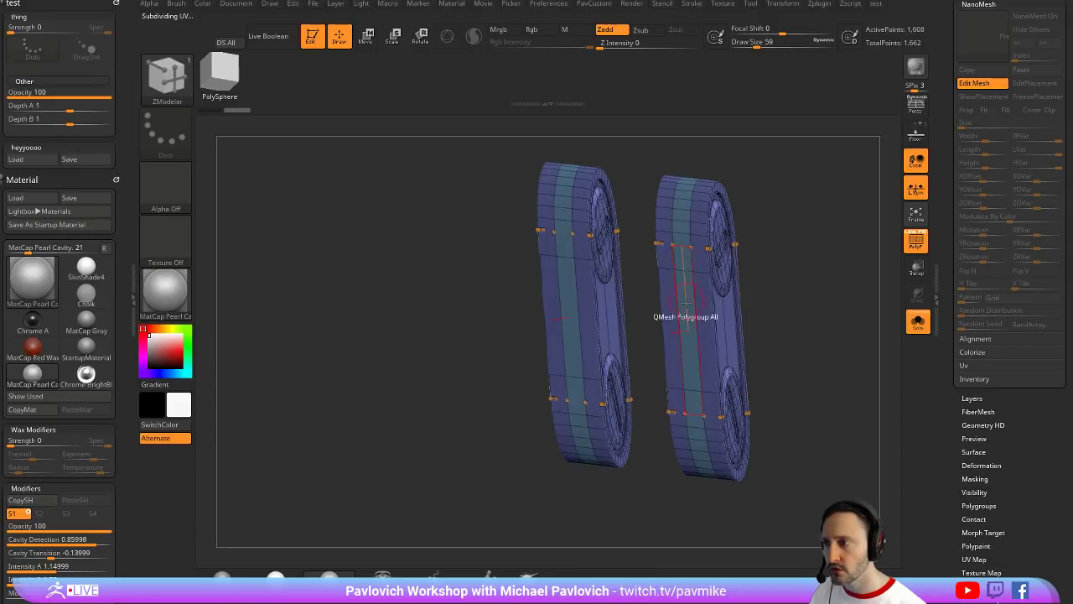
Extrude the bevelled polygroup bands outward on the ovals and finish editing the NanoMesh source
{"action": "key", "text": "space"}
{"action": "left_click_drag", "start_coordinate": [682, 302], "coordinate": [652, 308]}
{"action": "left_click", "coordinate": [975, 85]}
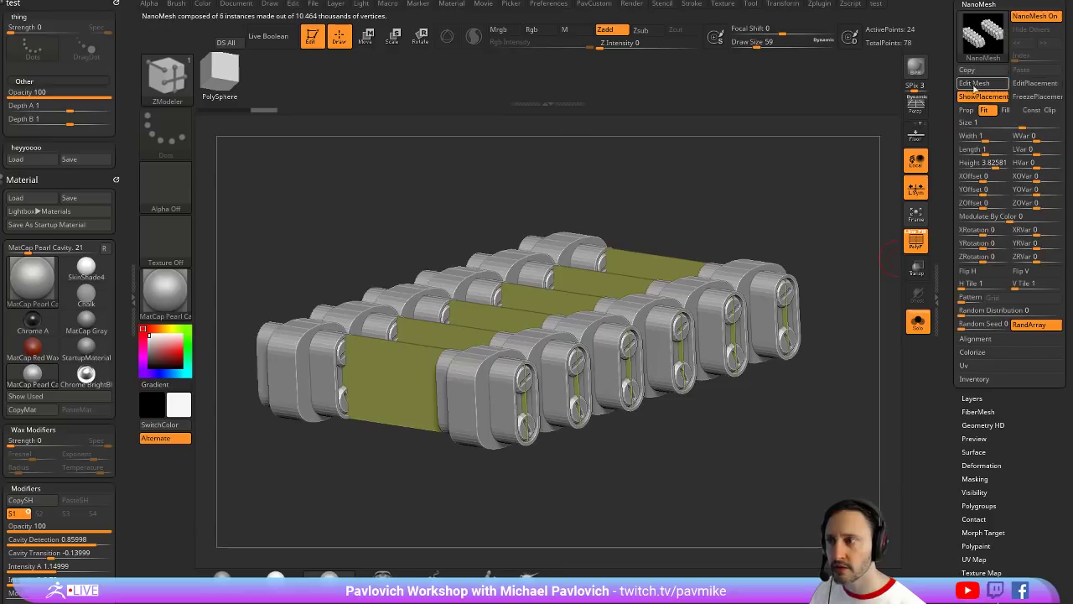
Try stretching the NanoMesh instances to a Length of 2.85896 and undo it
{"action": "left_click_drag", "start_coordinate": [828, 289], "coordinate": [864, 251]}
{"action": "left_click_drag", "start_coordinate": [987, 141], "coordinate": [995, 154]}
{"action": "key", "text": "ctrl+z"}
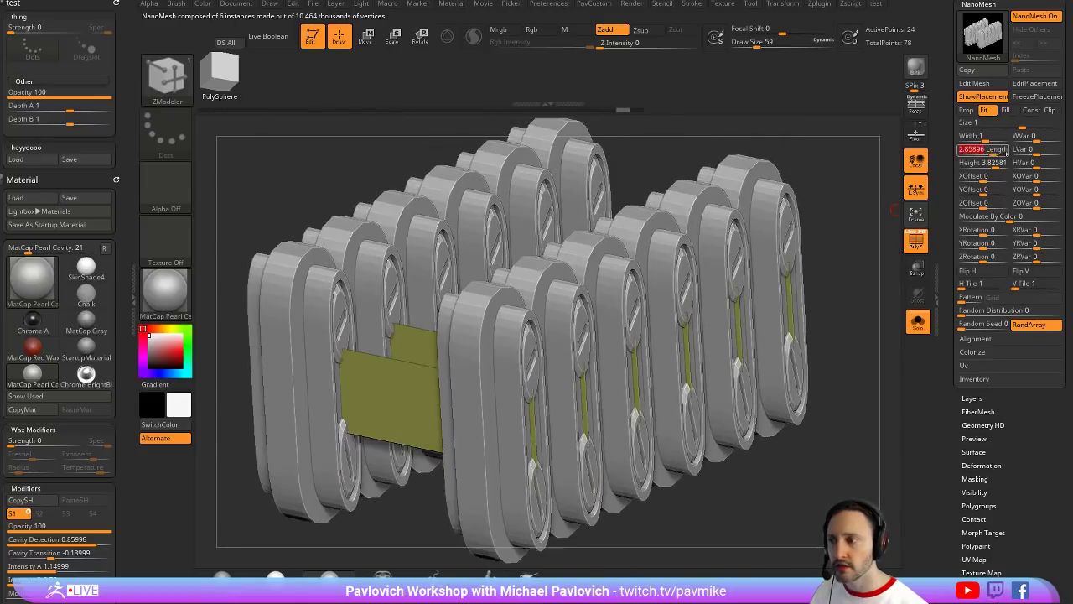
{"action": "key", "text": "ctrl+z"}
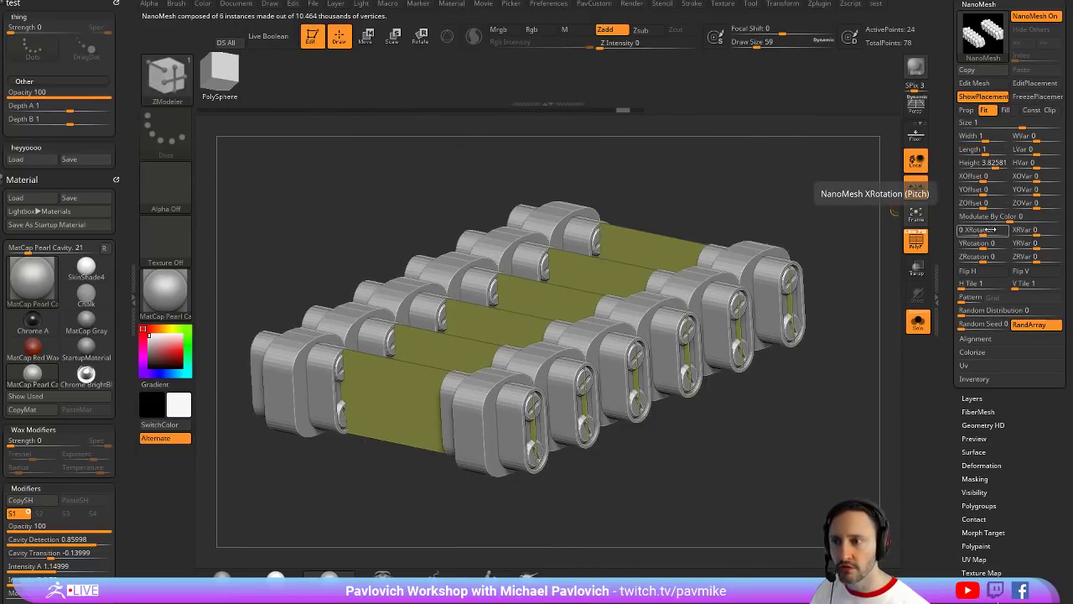
Set the NanoMesh XRotation to 2 with an XRVar of 5, unhide the block and hide the placement polygons
{"action": "left_click_drag", "start_coordinate": [983, 231], "coordinate": [946, 288]}
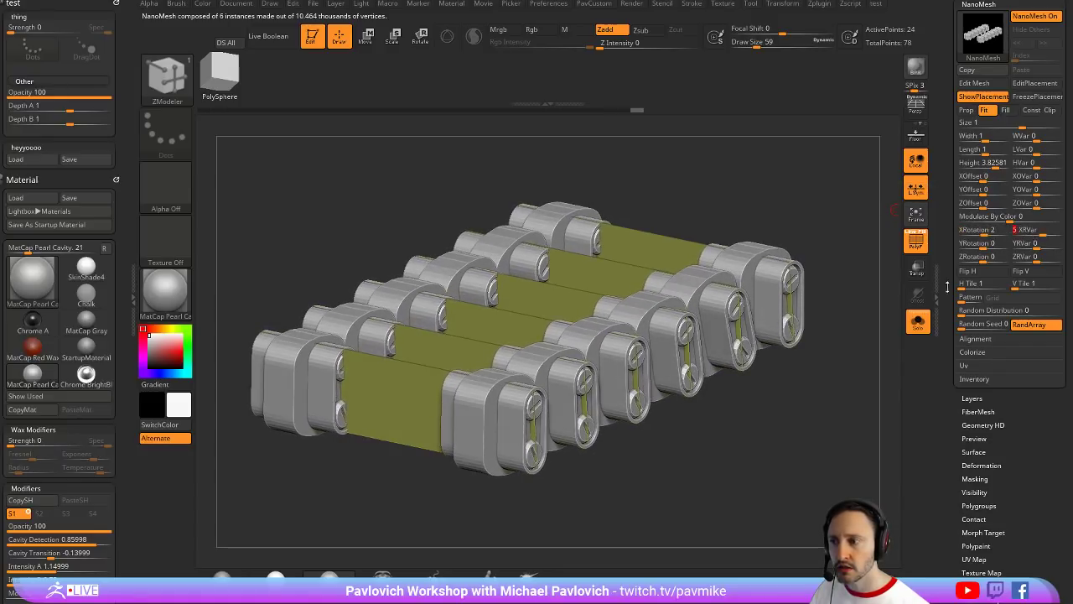
{"action": "left_click", "coordinate": [918, 323]}
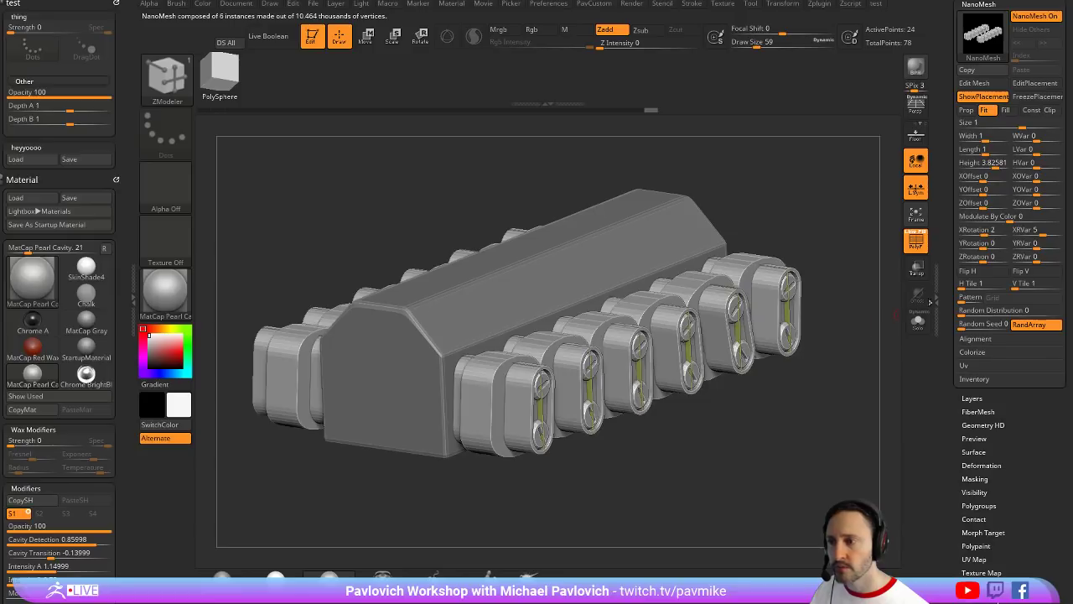
{"action": "scroll", "coordinate": [947, 285], "scroll_direction": "up", "scroll_amount": 1}
{"action": "scroll", "coordinate": [949, 287], "scroll_direction": "up", "scroll_amount": 2}
{"action": "left_click", "coordinate": [984, 157]}
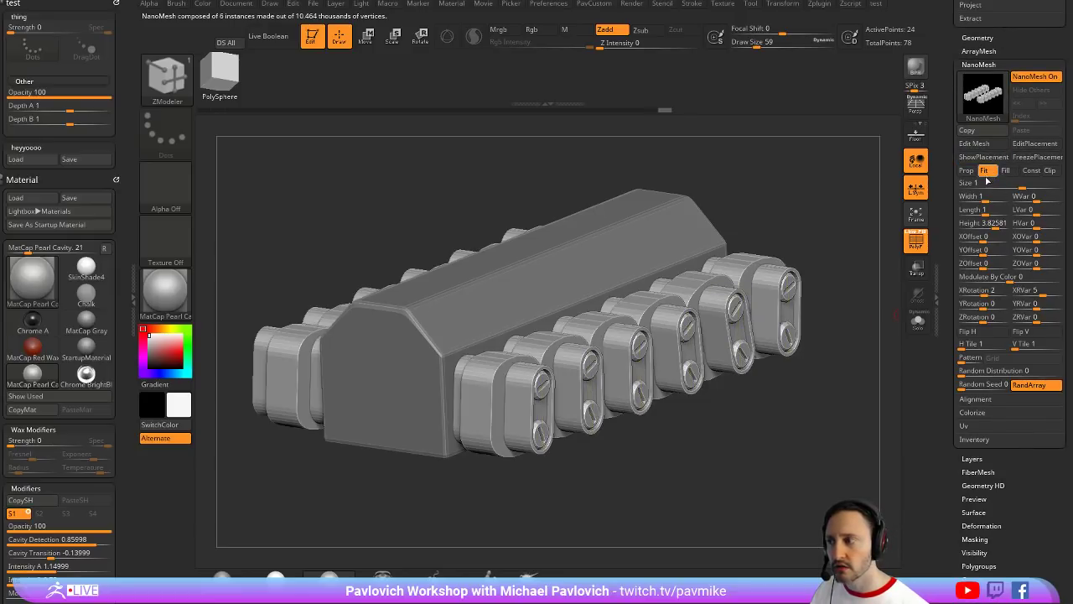
Turn Live Boolean back on and the polyframe off to preview the tilted oval inserts in the block
{"action": "left_click", "coordinate": [270, 38]}
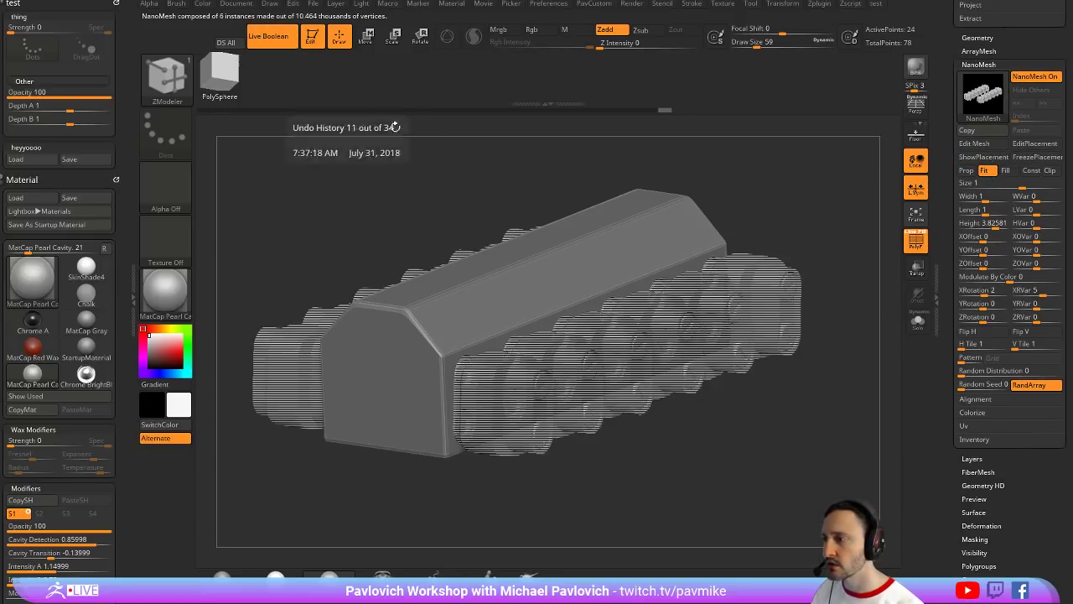
{"action": "left_click", "coordinate": [917, 238]}
{"action": "left_click_drag", "start_coordinate": [867, 210], "coordinate": [679, 174]}
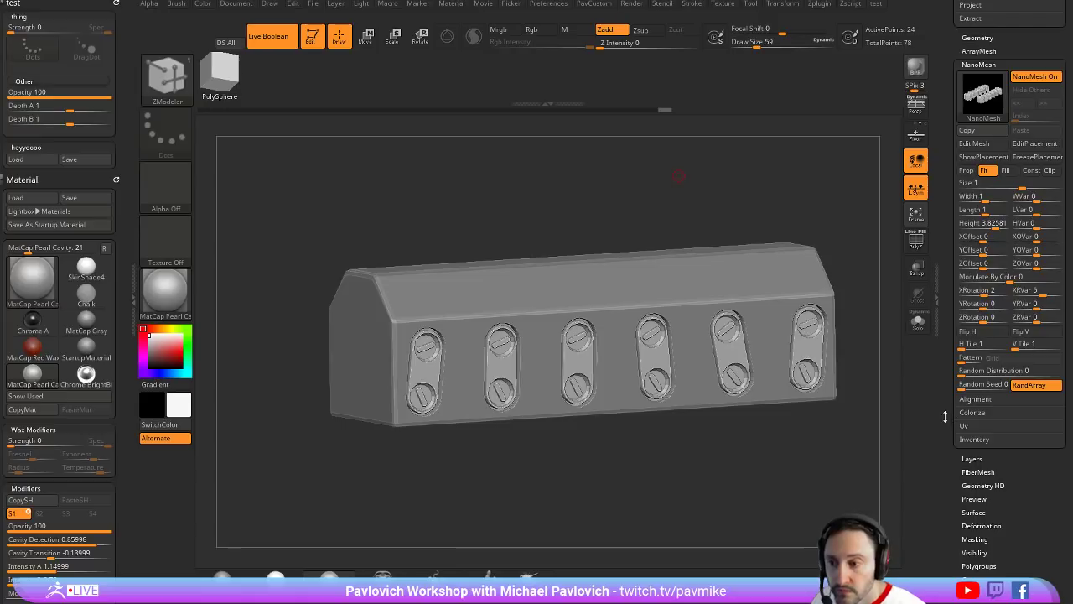
{"action": "scroll", "coordinate": [947, 352], "scroll_direction": "down", "scroll_amount": 3}
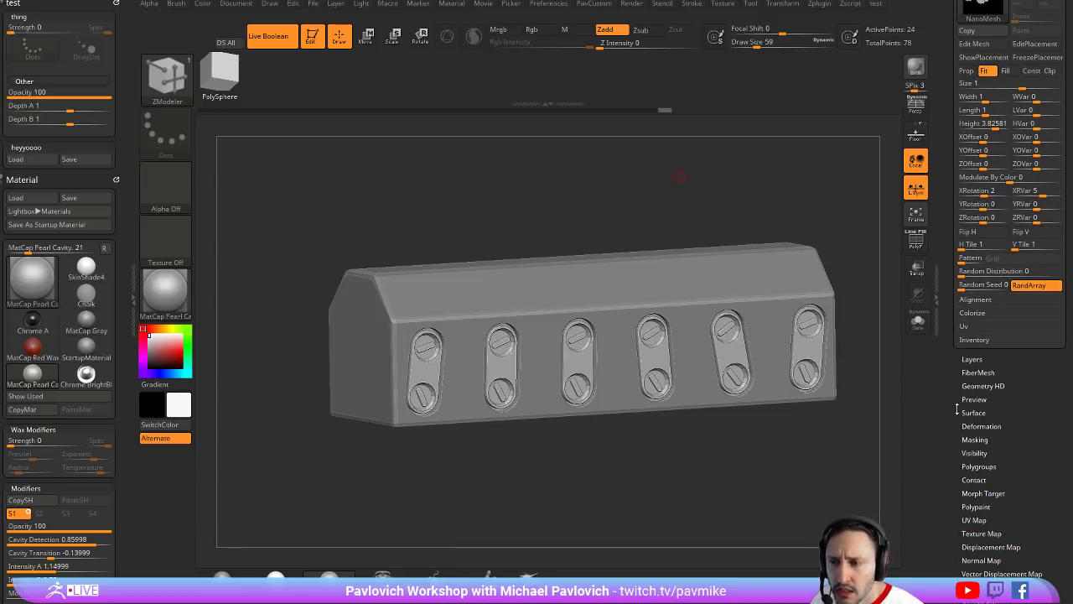
{"action": "scroll", "coordinate": [956, 409], "scroll_direction": "up", "scroll_amount": 5}
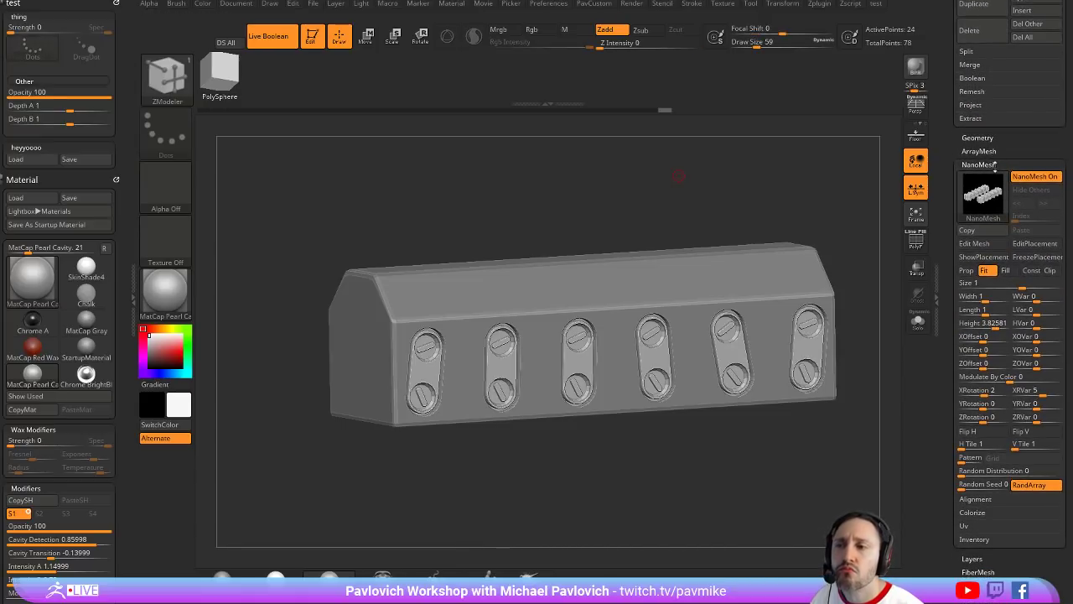
{"action": "left_click", "coordinate": [978, 149]}
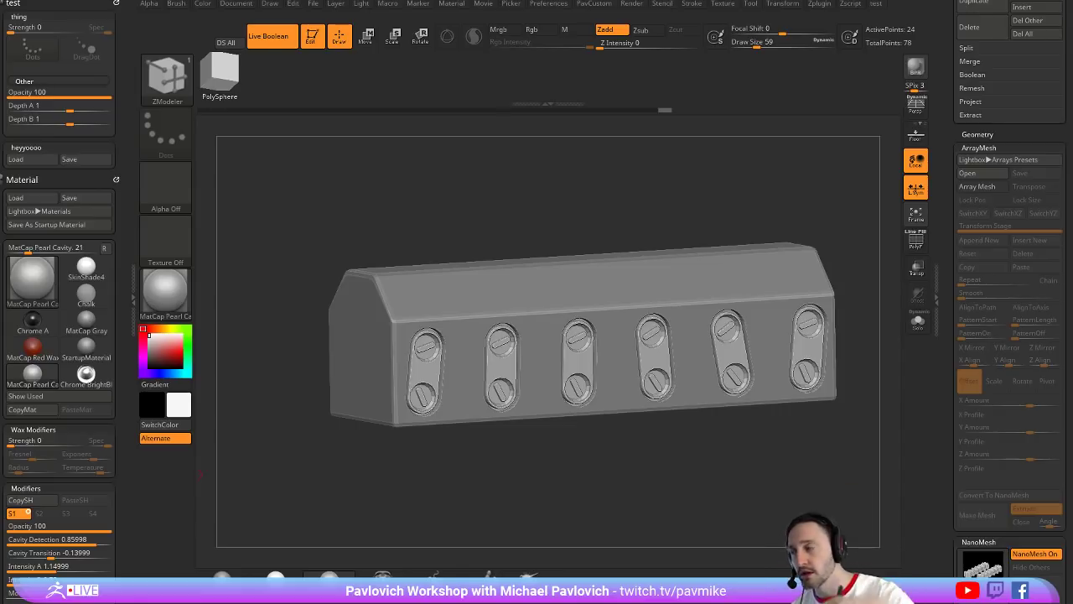
Turn on the polyframe, leave Edit mode and clear the block from the canvas
{"action": "left_click_drag", "start_coordinate": [839, 161], "coordinate": [917, 269]}
{"action": "left_click", "coordinate": [916, 240]}
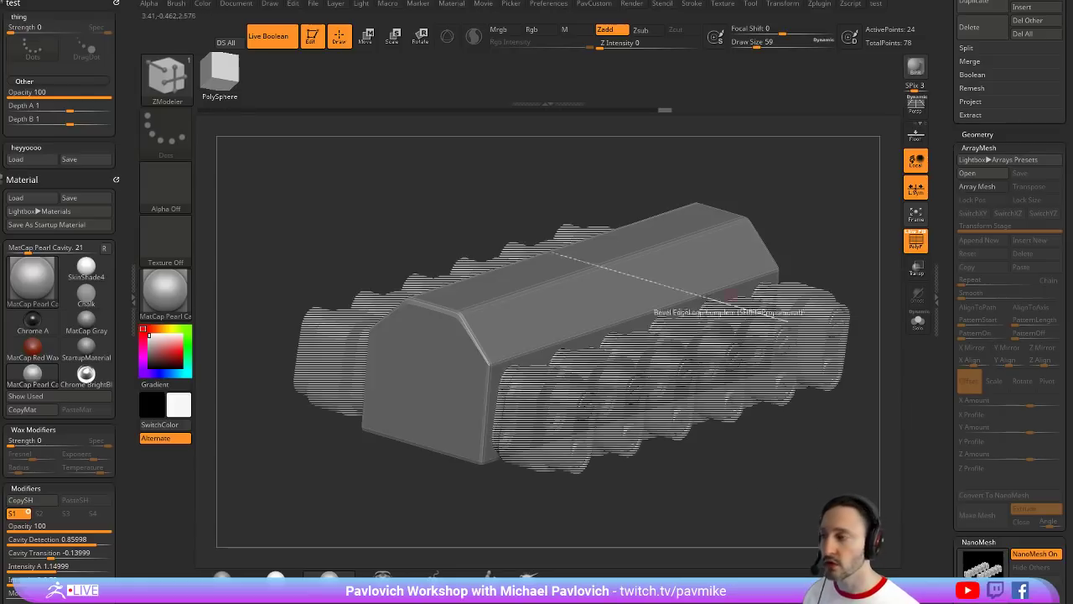
{"action": "left_click", "coordinate": [312, 38]}
{"action": "key", "text": "ctrl+n"}
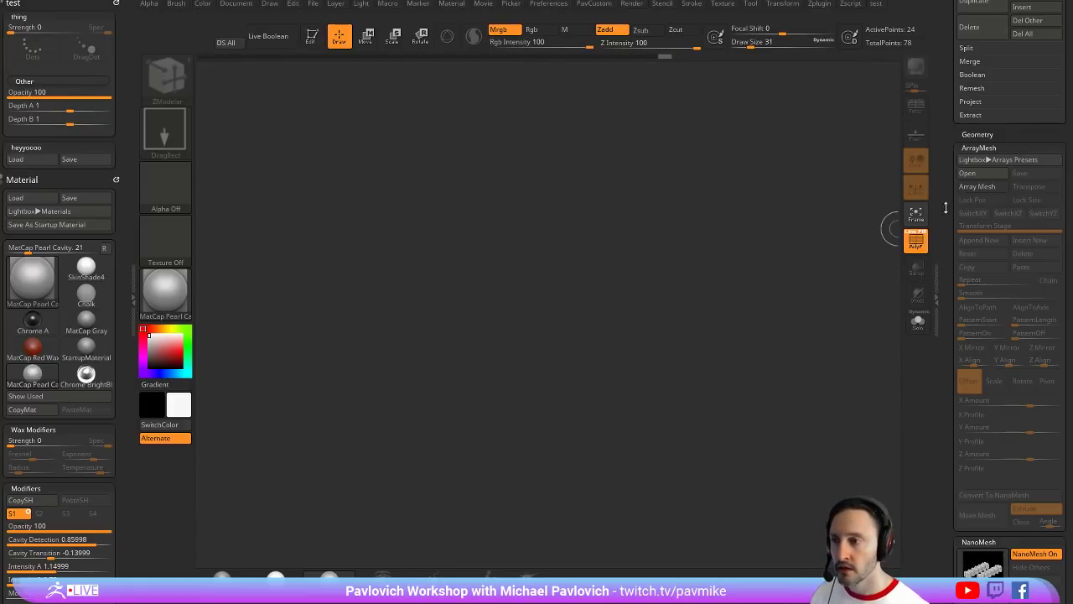
Load the Nickz_humanMaleAverage tool from LightBox and place it in Edit mode, framed from the front
{"action": "key", "text": "comma"}
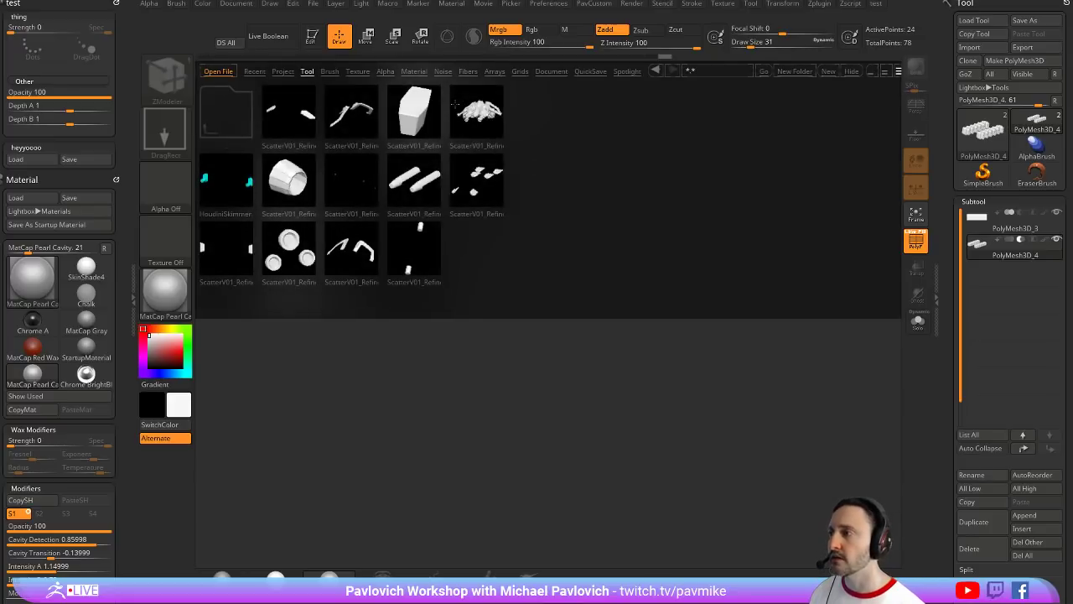
{"action": "left_click", "coordinate": [300, 73]}
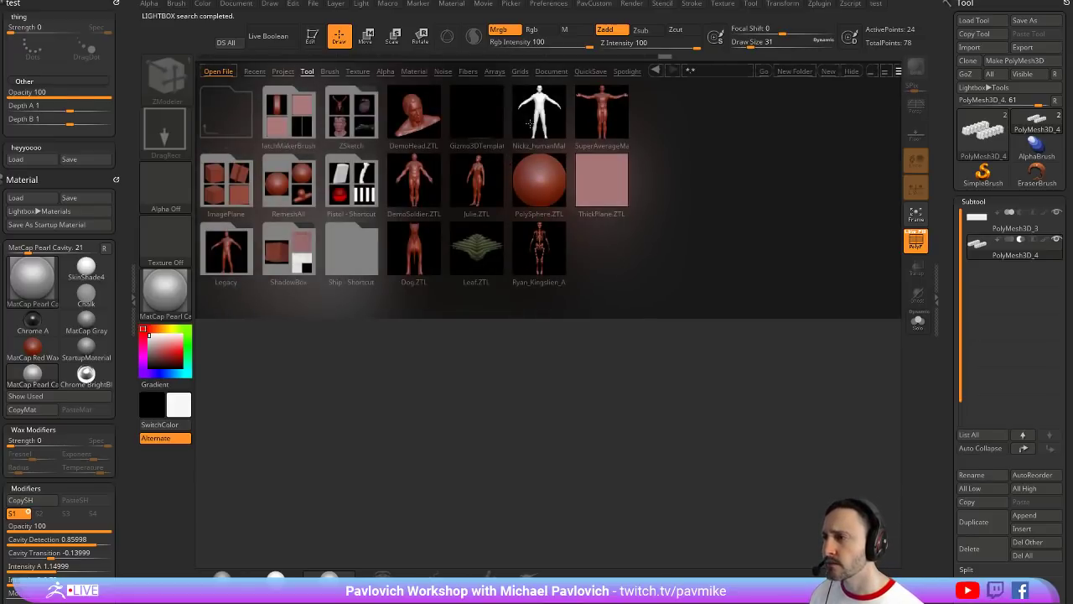
{"action": "double_click", "coordinate": [533, 118]}
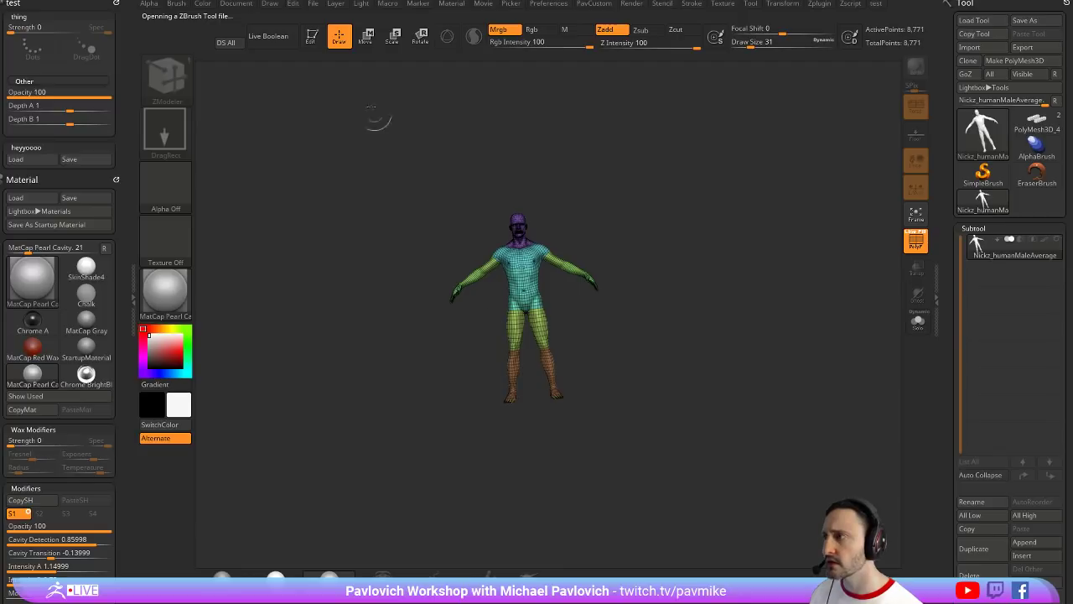
{"action": "key", "text": "f"}
{"action": "left_click_drag", "start_coordinate": [763, 255], "coordinate": [612, 227]}
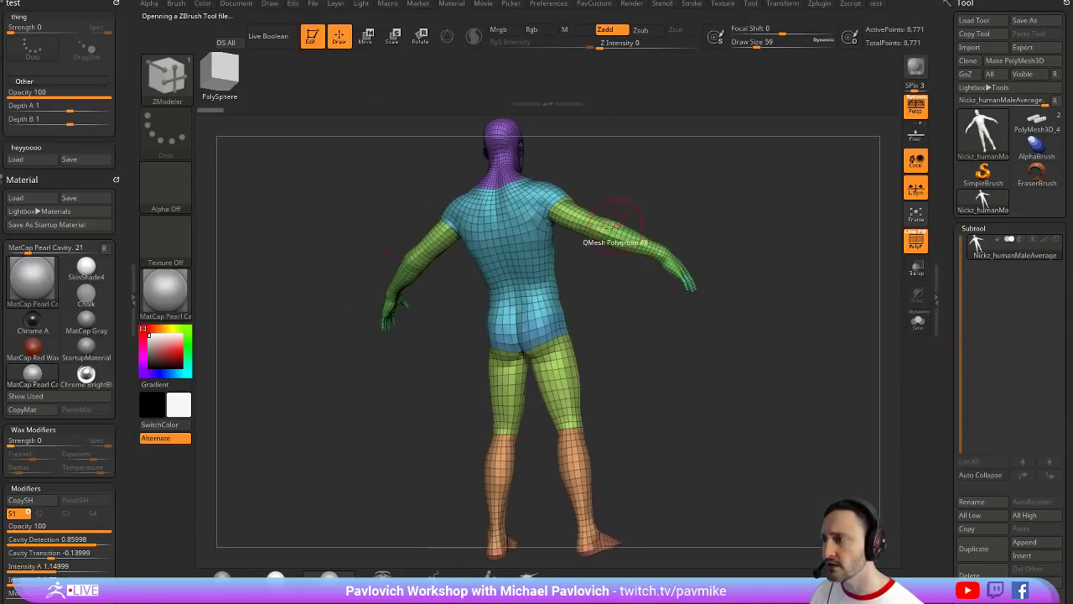
{"action": "left_click_drag", "start_coordinate": [760, 205], "coordinate": [891, 177], "text": "shift"}
Reduce the draw size to 12 and collapse the Material palette
{"action": "key", "text": "s"}
{"action": "left_click_drag", "start_coordinate": [813, 199], "coordinate": [772, 198]}
{"action": "right_click_drag", "start_coordinate": [629, 187], "coordinate": [714, 193], "text": "ctrl"}
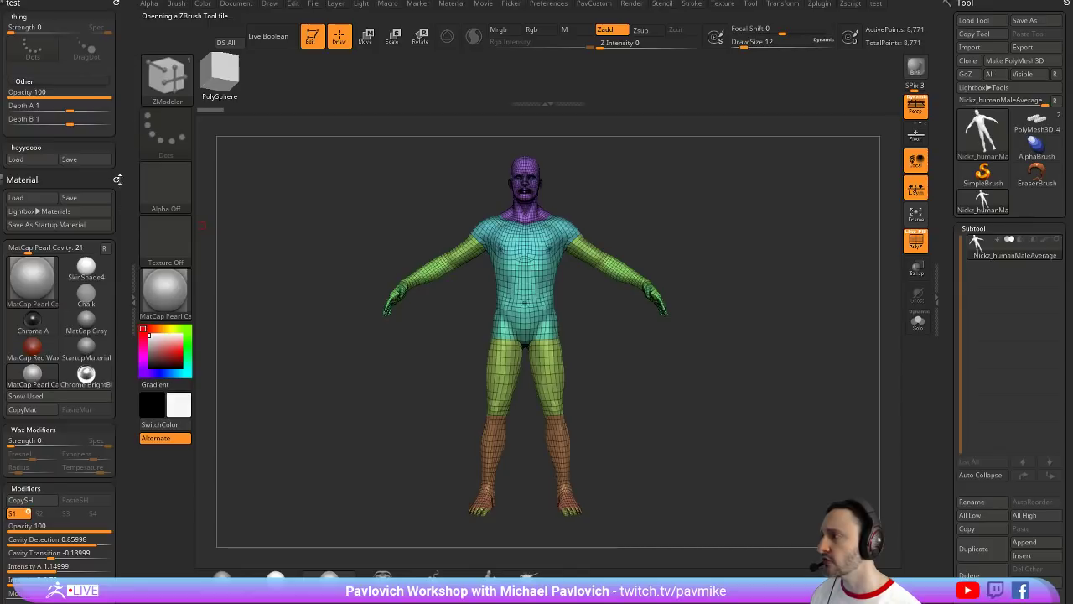
{"action": "left_click", "coordinate": [118, 179]}
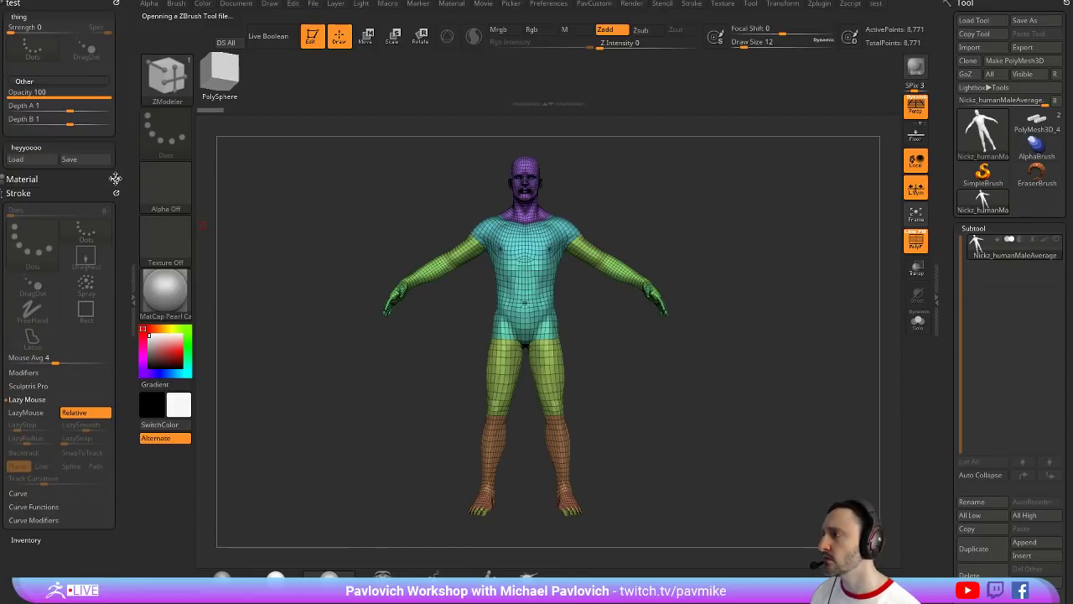
Clear the docked Material, Stroke and test palettes, dock Zplugin in their place and expand UV Master
{"action": "left_click", "coordinate": [116, 179]}
{"action": "left_click", "coordinate": [115, 179]}
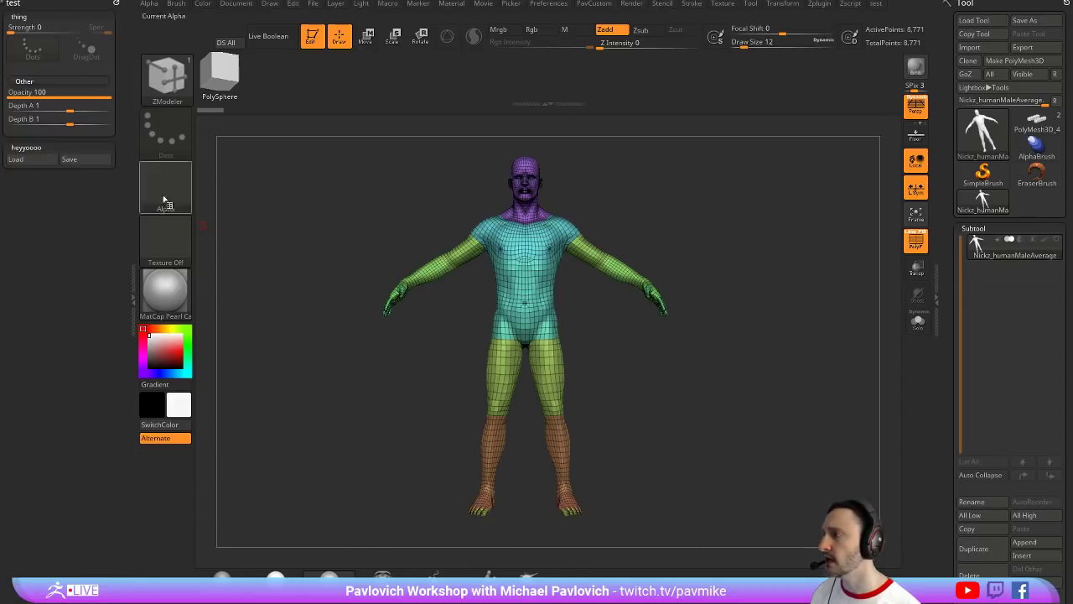
{"action": "left_click", "coordinate": [117, 5]}
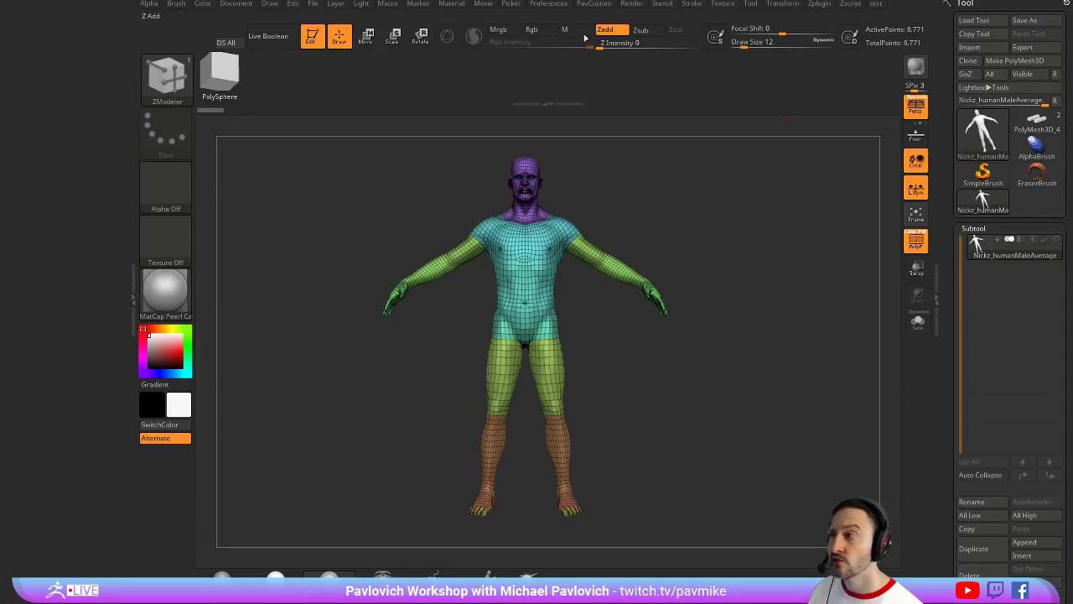
{"action": "left_click", "coordinate": [821, 4]}
{"action": "left_click_drag", "start_coordinate": [811, 17], "coordinate": [53, 253]}
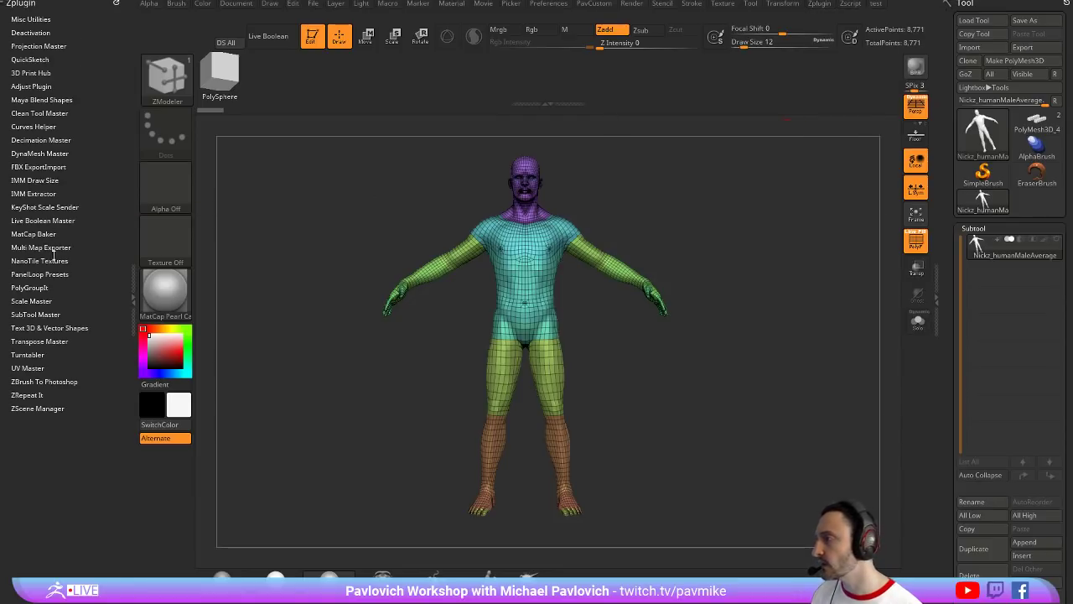
{"action": "left_click", "coordinate": [28, 368]}
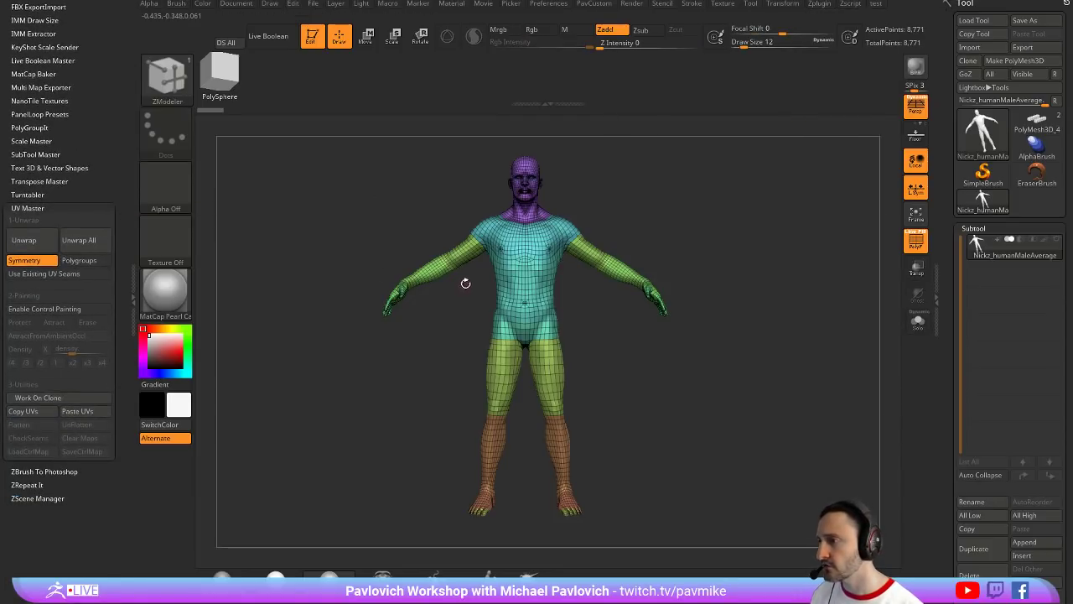
Mirror and weld the human mesh and unwrap it in UV Master with Symmetry and Polygroups enabled
{"action": "key", "text": "3"}
{"action": "left_click", "coordinate": [379, 183]}
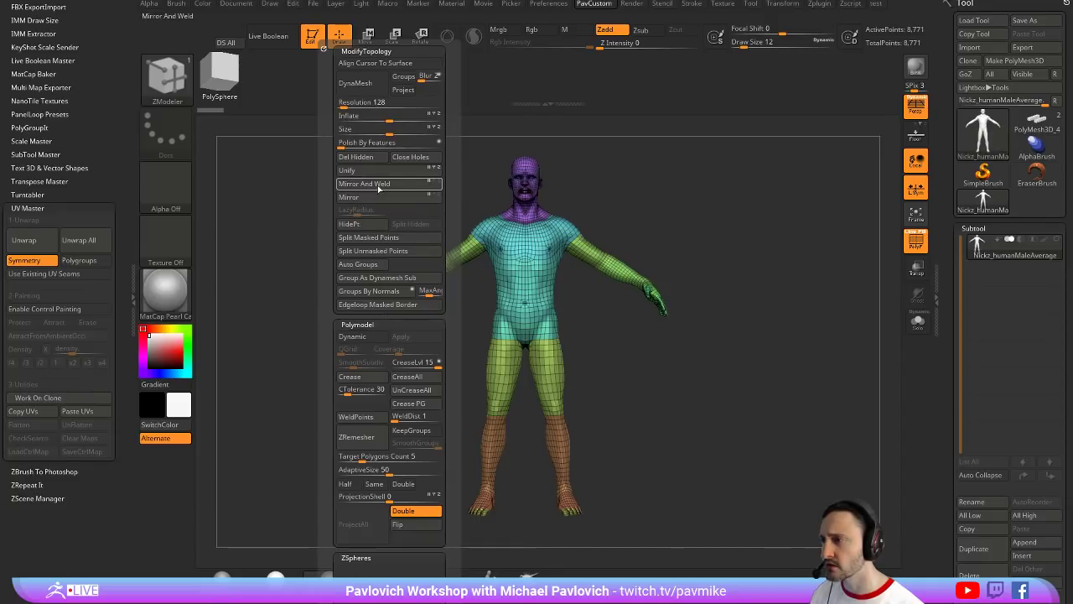
{"action": "left_click", "coordinate": [82, 262]}
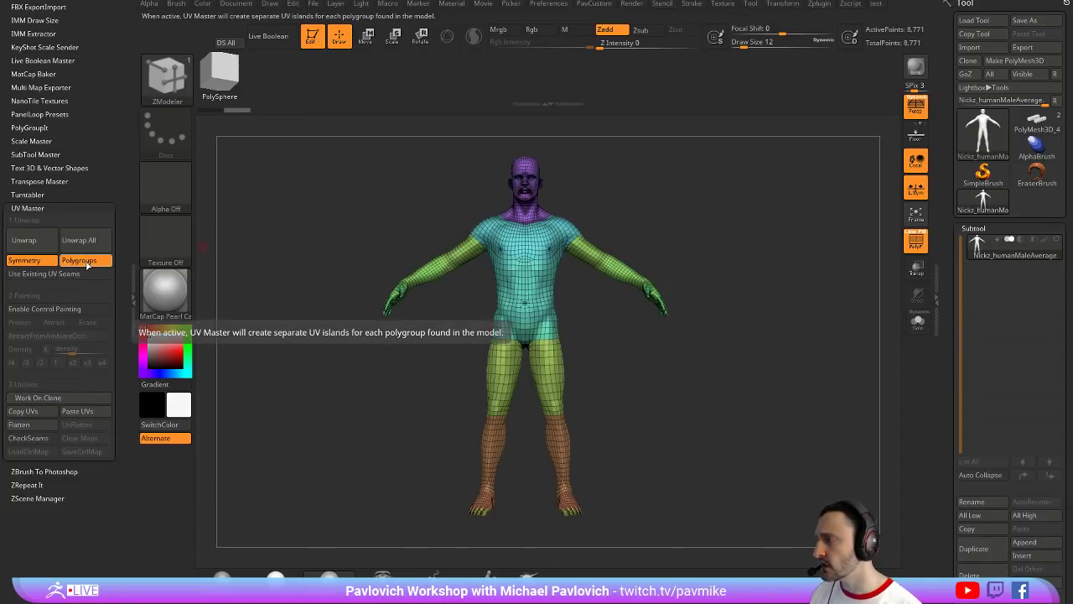
{"action": "left_click", "coordinate": [56, 245]}
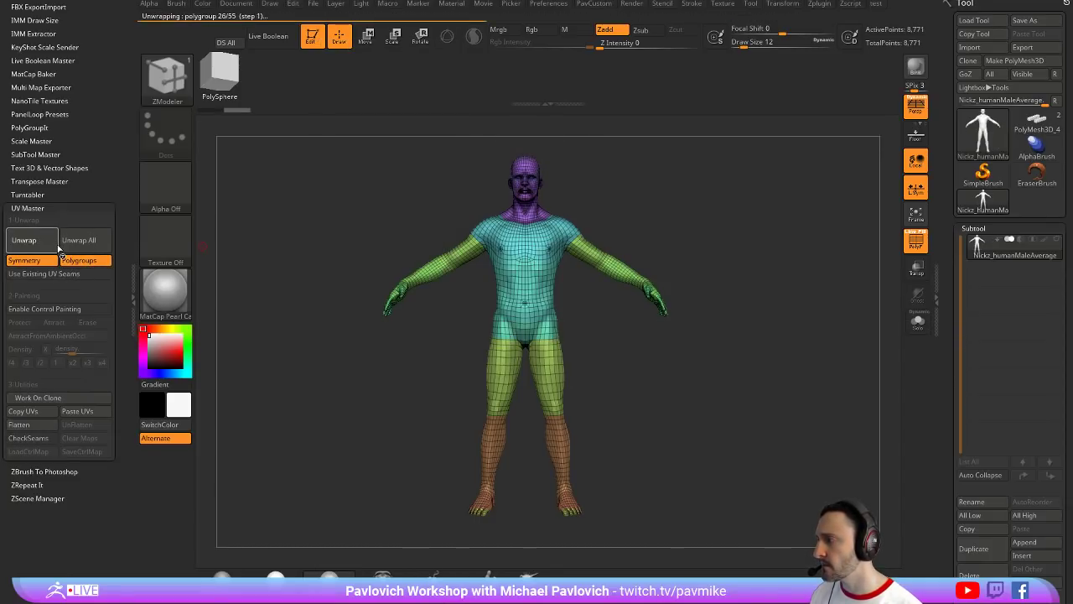
Flatten the figure to check its UV islands, restore the 3D shape and view it with draw size 41
{"action": "left_click", "coordinate": [19, 425]}
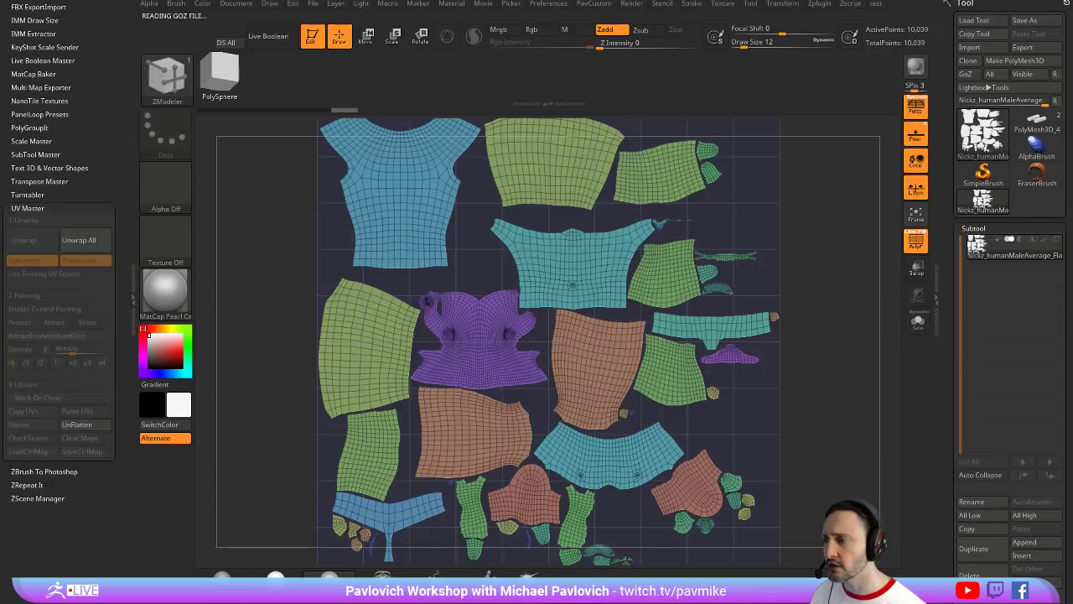
{"action": "left_click", "coordinate": [84, 424]}
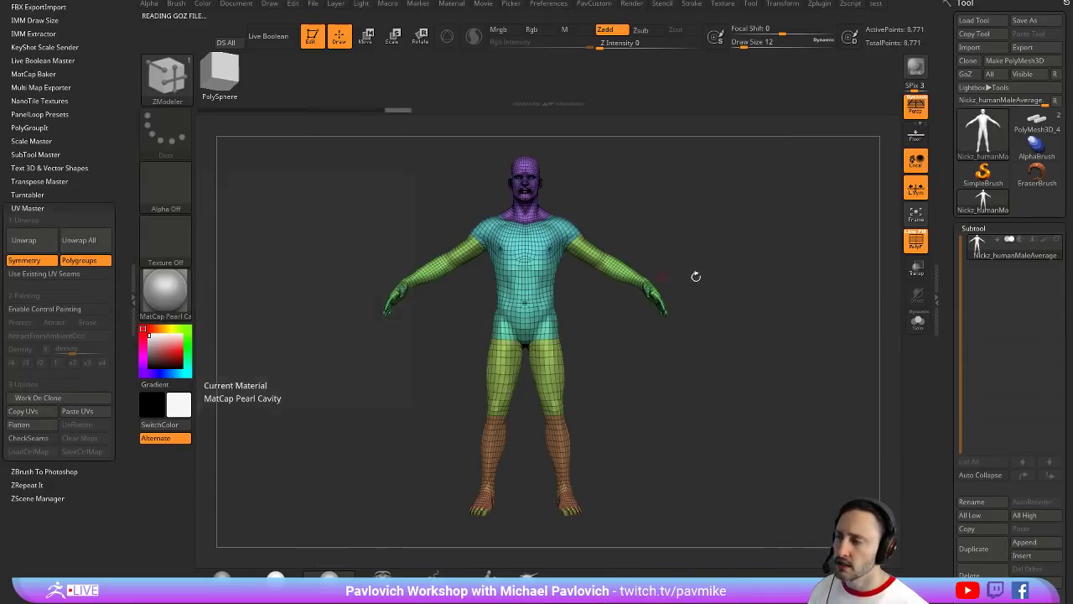
{"action": "mouse_move", "coordinate": [826, 289]}
{"action": "left_mouse_down"}
{"action": "mouse_move", "coordinate": [790, 299]}
{"action": "mouse_move", "coordinate": [809, 291]}
{"action": "left_mouse_up"}
{"action": "key", "text": "s"}
{"action": "left_click", "coordinate": [793, 303]}
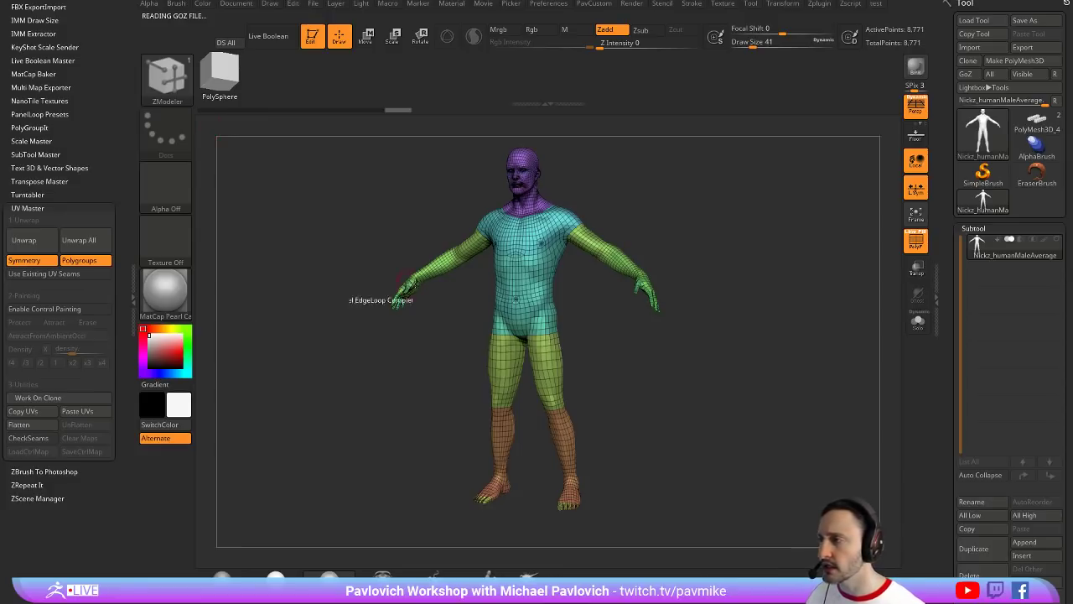
{"action": "left_click_drag", "start_coordinate": [647, 216], "coordinate": [655, 217]}
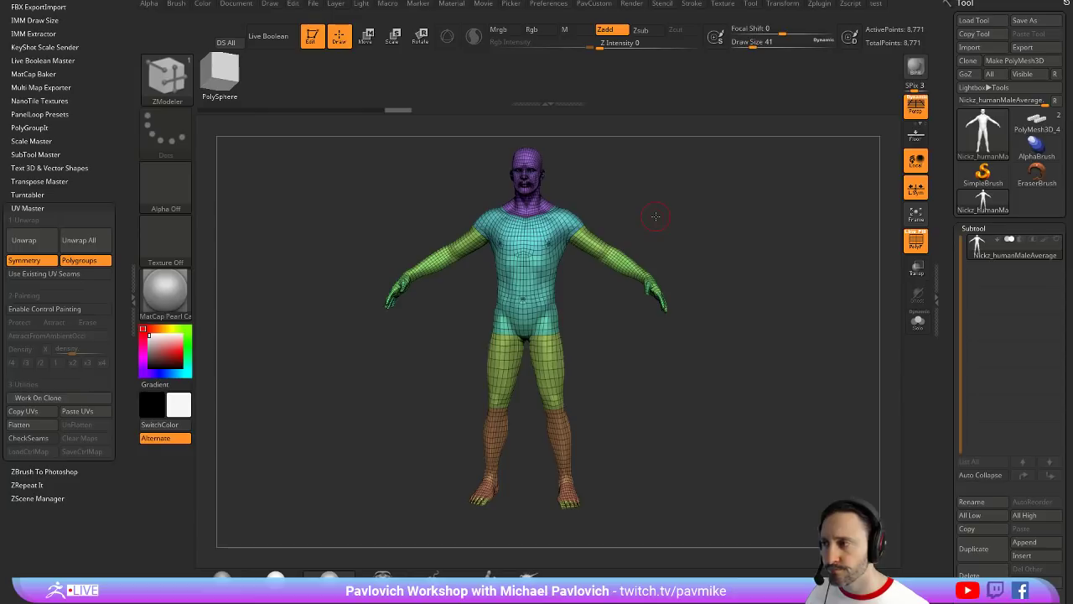
Load the book tool Book003.ZTL from the Book folder inside streaming > MedievalZombie
{"action": "left_click", "coordinate": [974, 20]}
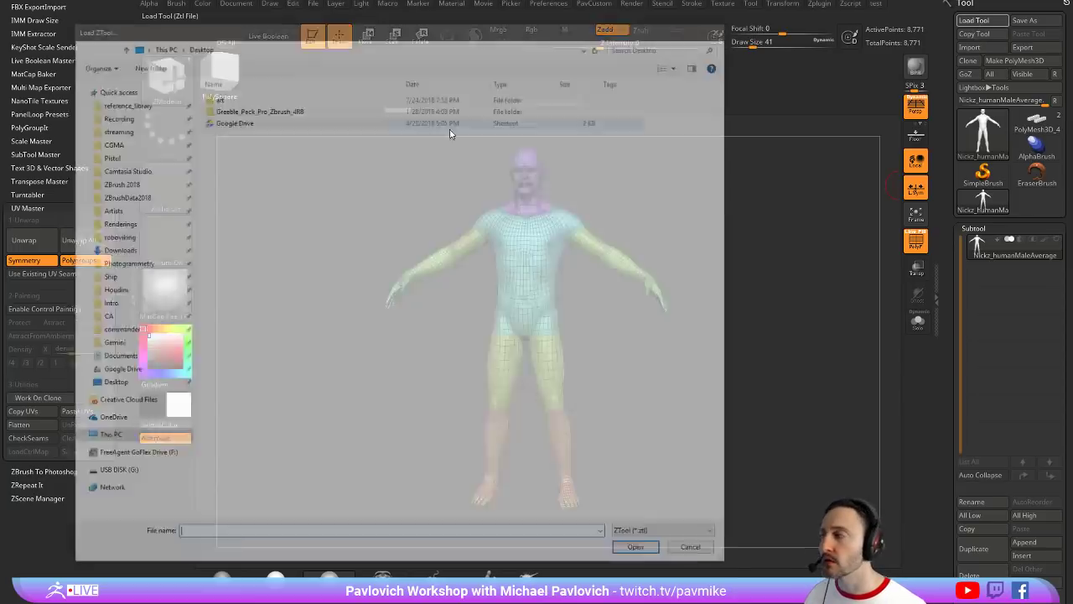
{"action": "left_click", "coordinate": [126, 127]}
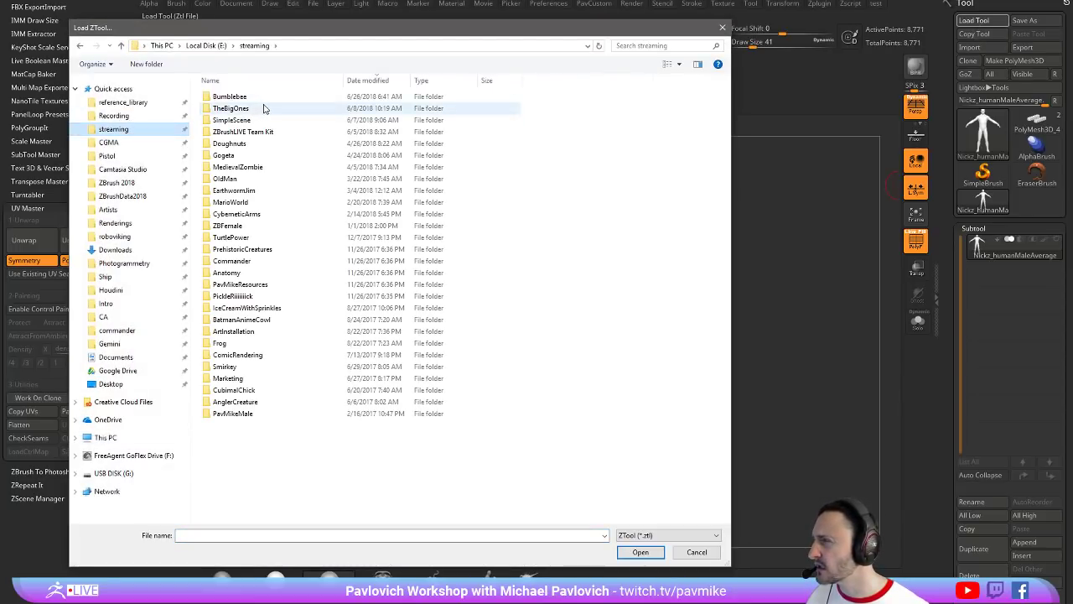
{"action": "double_click", "coordinate": [265, 167]}
{"action": "double_click", "coordinate": [263, 98]}
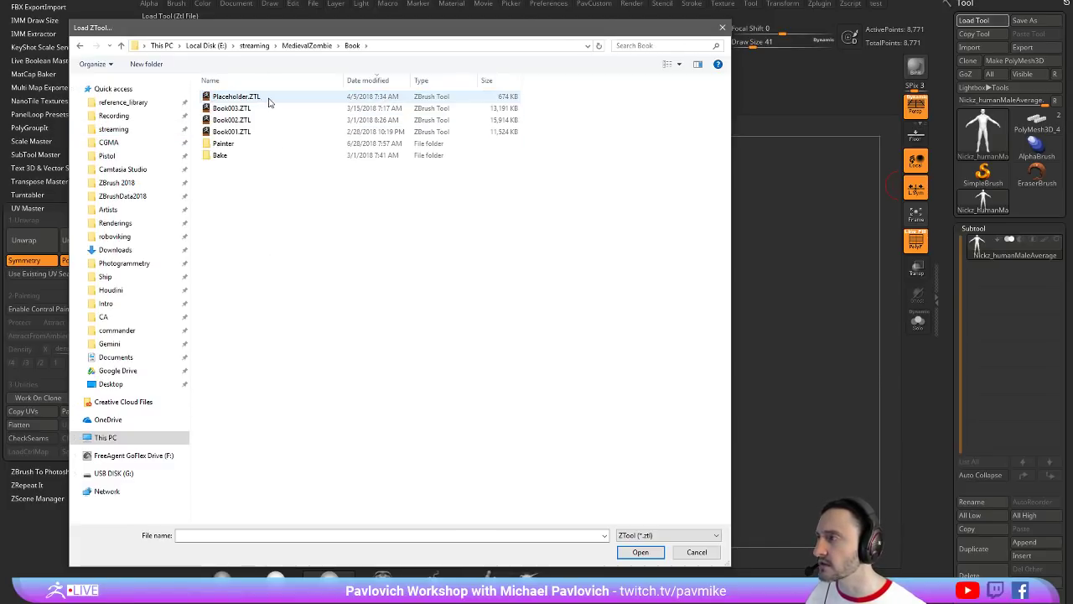
{"action": "double_click", "coordinate": [267, 108]}
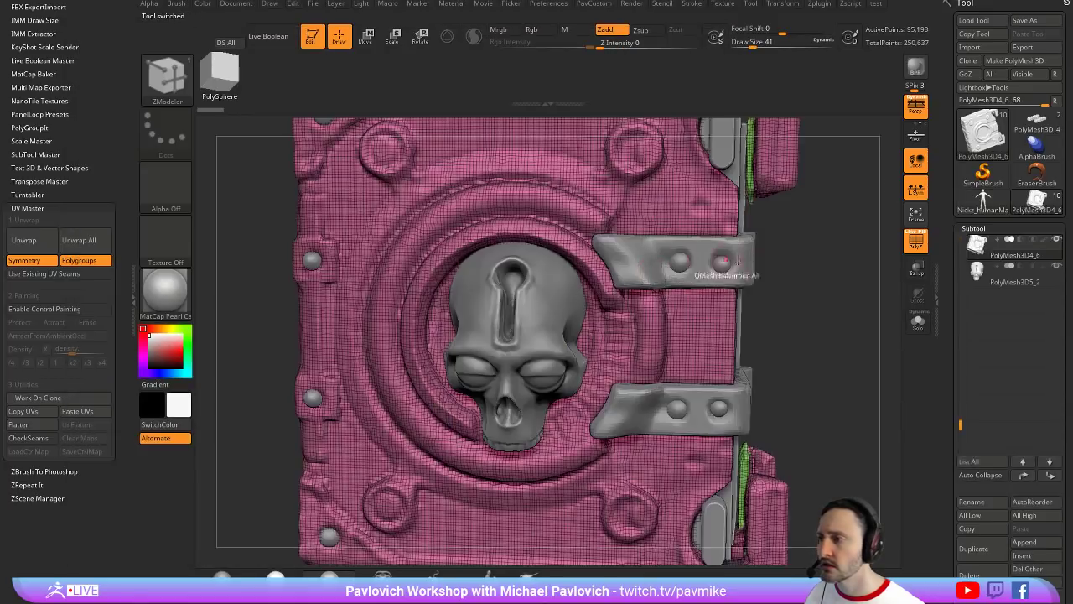
Hide the book's polyframe, set the draw size to 22 and isolate the test subtool containing the pages
{"action": "key", "text": "f"}
{"action": "left_click_drag", "start_coordinate": [842, 264], "coordinate": [762, 289]}
{"action": "left_click", "coordinate": [912, 241]}
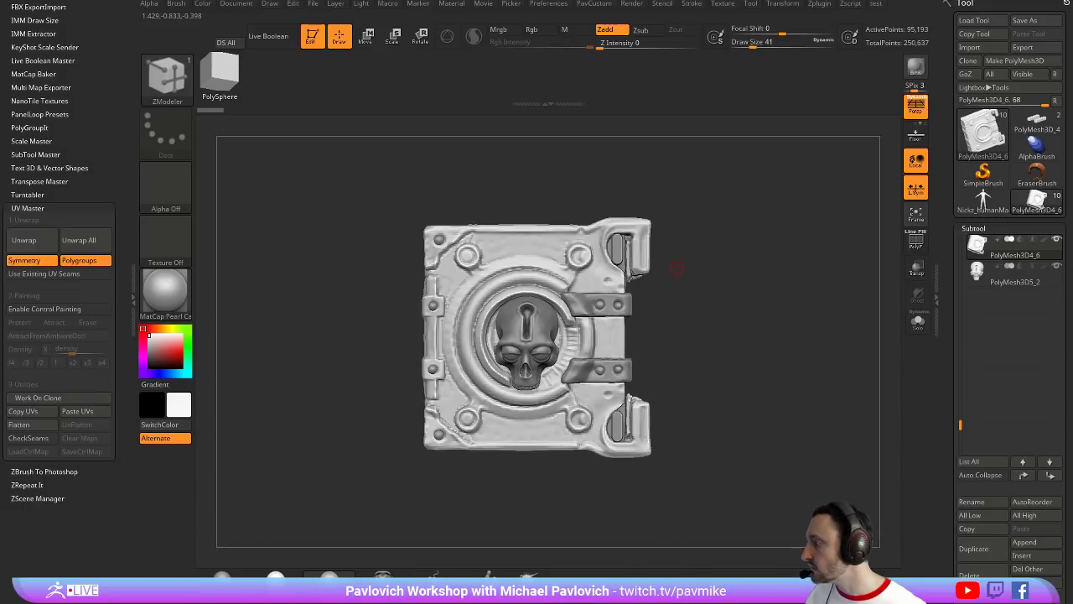
{"action": "mouse_move", "coordinate": [745, 222]}
{"action": "left_mouse_down"}
{"action": "mouse_move", "coordinate": [805, 235]}
{"action": "mouse_move", "coordinate": [744, 238]}
{"action": "left_mouse_up"}
{"action": "key", "text": "s"}
{"action": "left_click", "coordinate": [726, 238]}
{"action": "left_click", "coordinate": [539, 202], "text": "alt"}
{"action": "left_click_drag", "start_coordinate": [745, 172], "coordinate": [763, 260], "text": "alt"}
{"action": "left_click", "coordinate": [918, 322]}
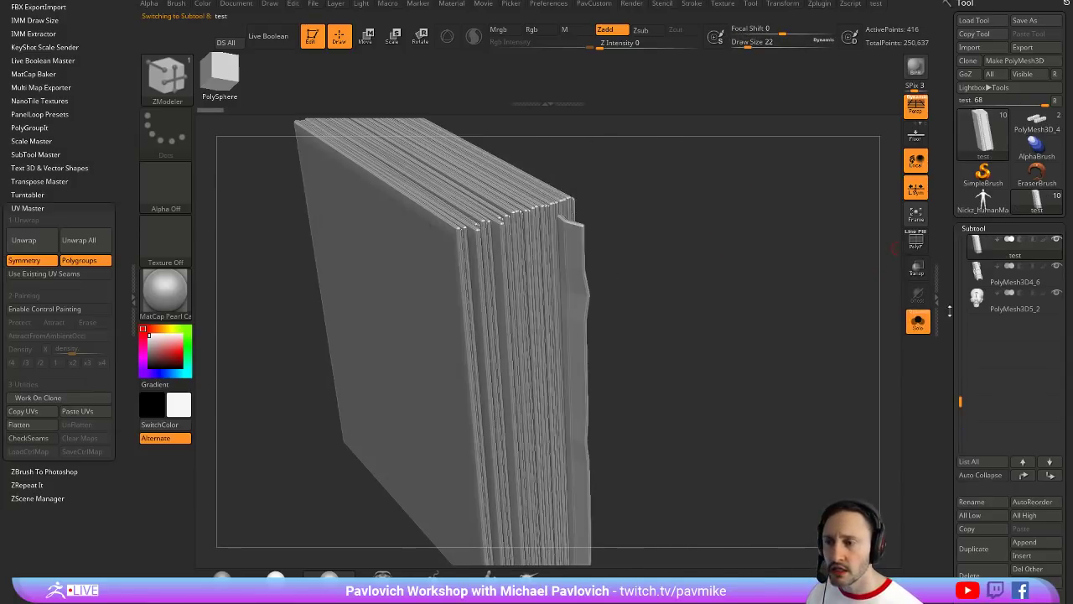
Select the PolyMesh3D4_6 cover subtool, end the isolation and examine the book's top and clasps
{"action": "left_click_drag", "start_coordinate": [950, 311], "coordinate": [955, 169]}
{"action": "scroll", "coordinate": [955, 170], "scroll_direction": "up", "scroll_amount": 10}
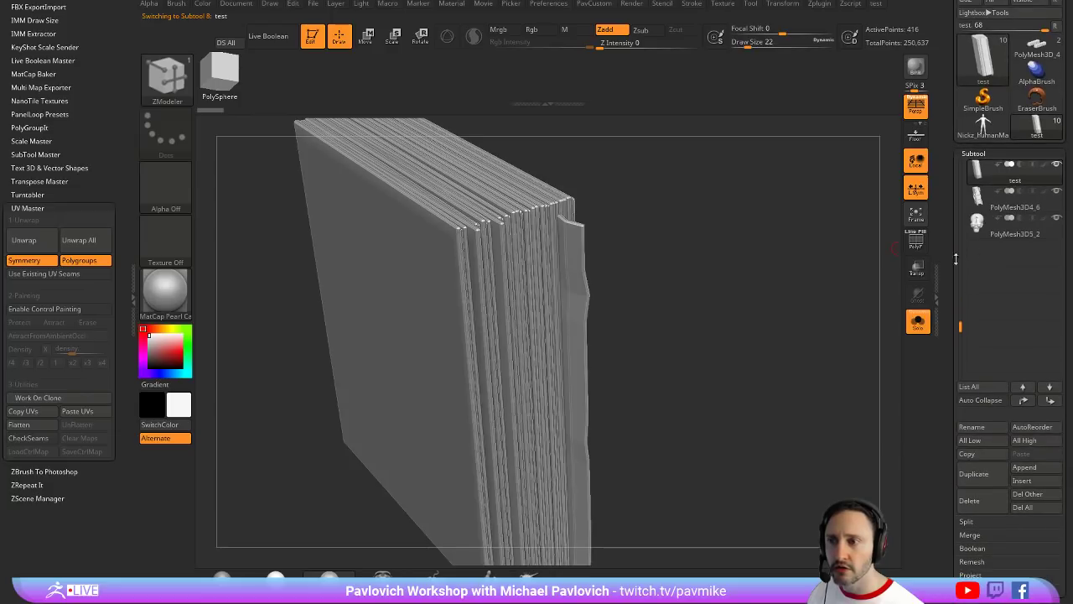
{"action": "left_click", "coordinate": [1009, 203]}
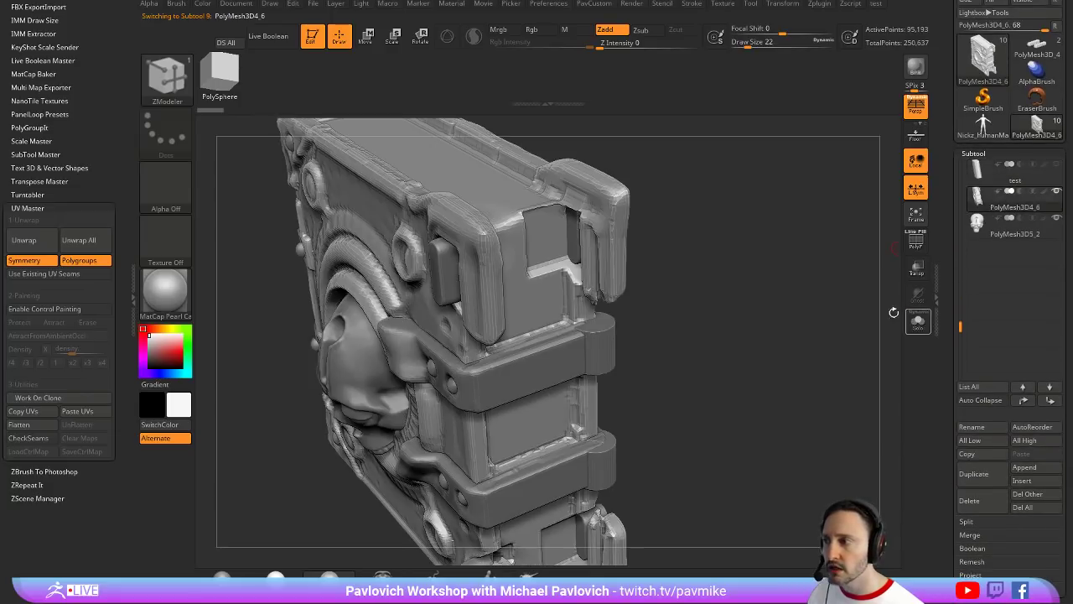
{"action": "key", "text": "f"}
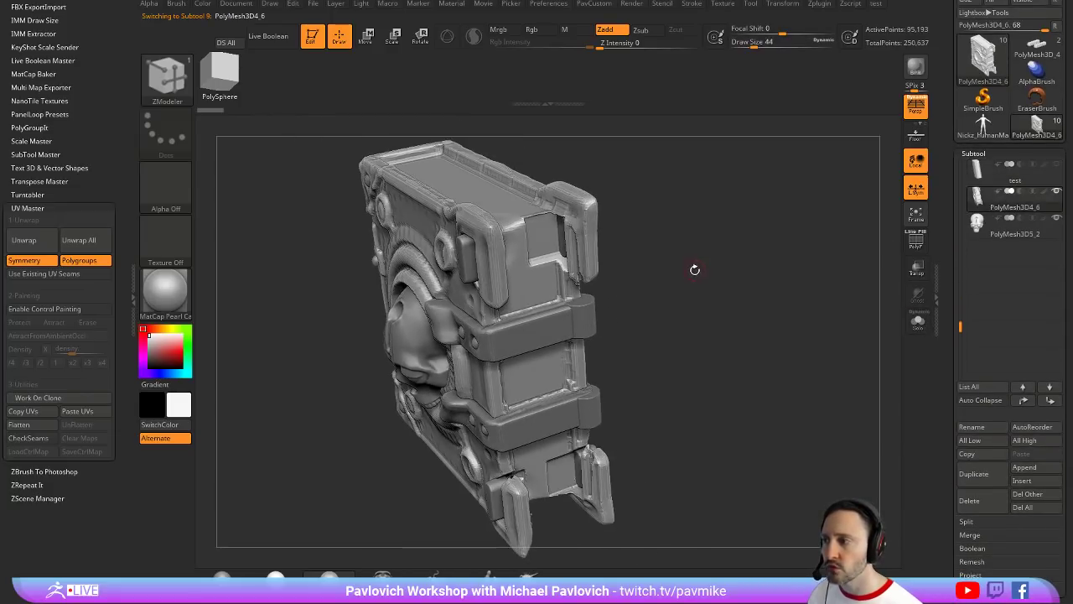
{"action": "left_click_drag", "start_coordinate": [664, 231], "coordinate": [710, 232]}
{"action": "key", "text": "s"}
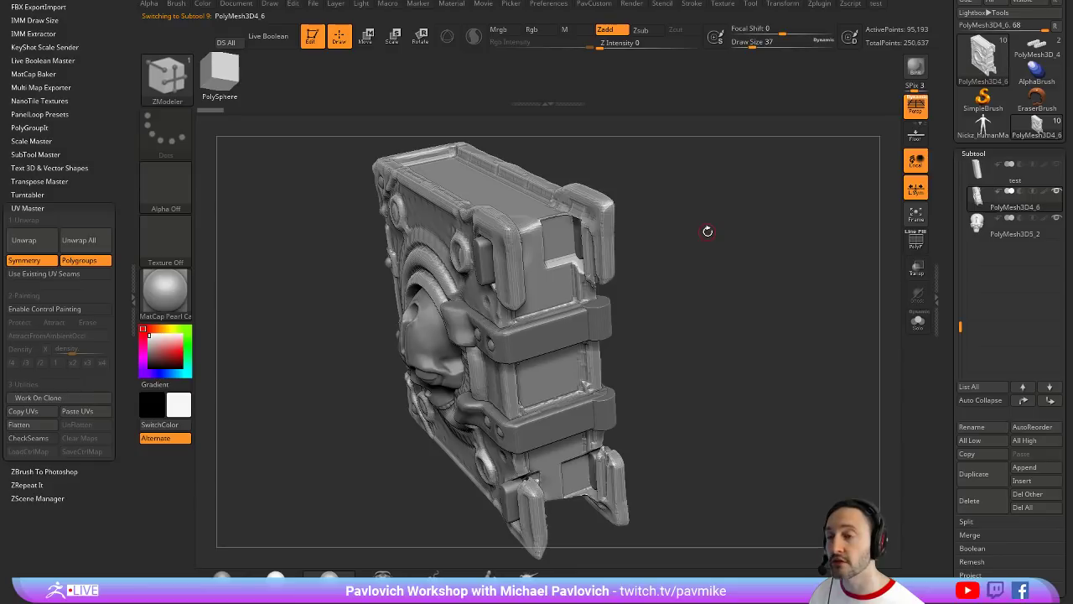
{"action": "left_click_drag", "start_coordinate": [705, 232], "coordinate": [622, 211]}
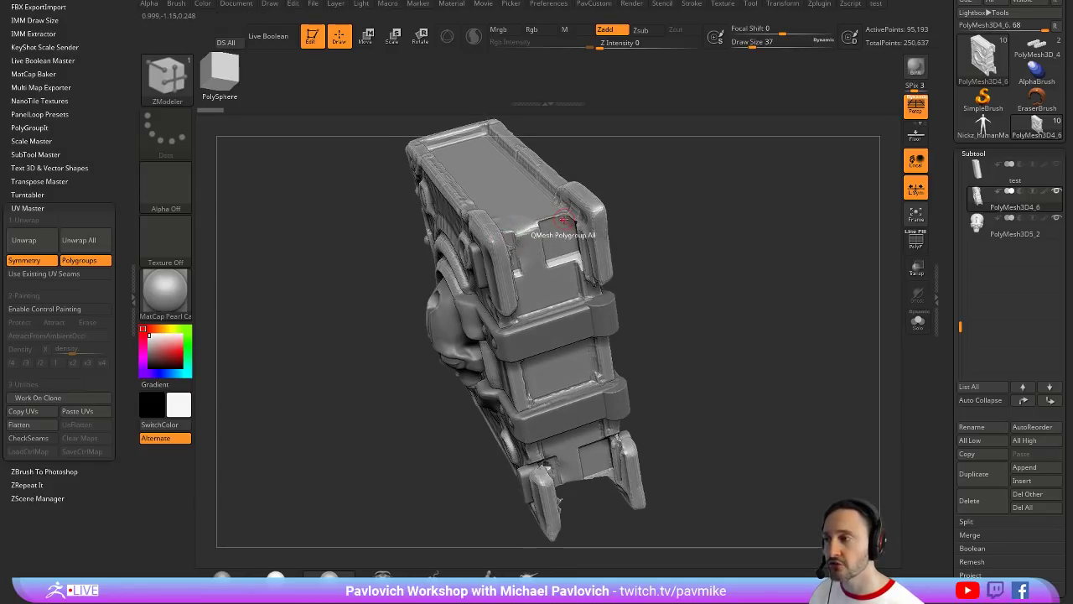
Clear the book from the canvas and place the PolyMesh3D_1 star in Edit mode
{"action": "left_click", "coordinate": [312, 39]}
{"action": "key", "text": "ctrl+n"}
{"action": "left_click_drag", "start_coordinate": [957, 135], "coordinate": [973, 209]}
{"action": "left_click", "coordinate": [1000, 176]}
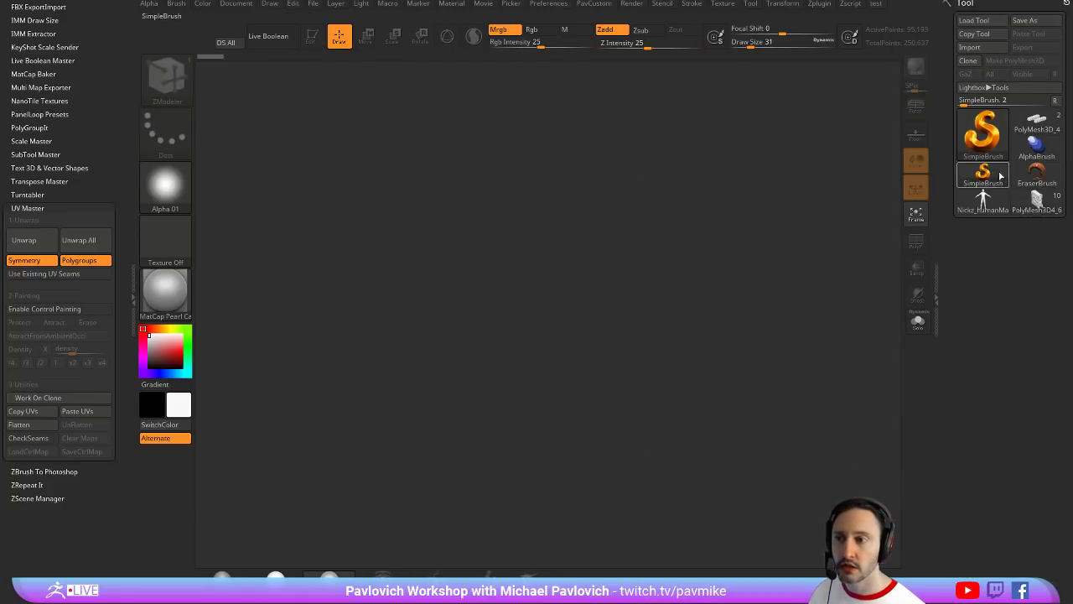
{"action": "left_click", "coordinate": [985, 174]}
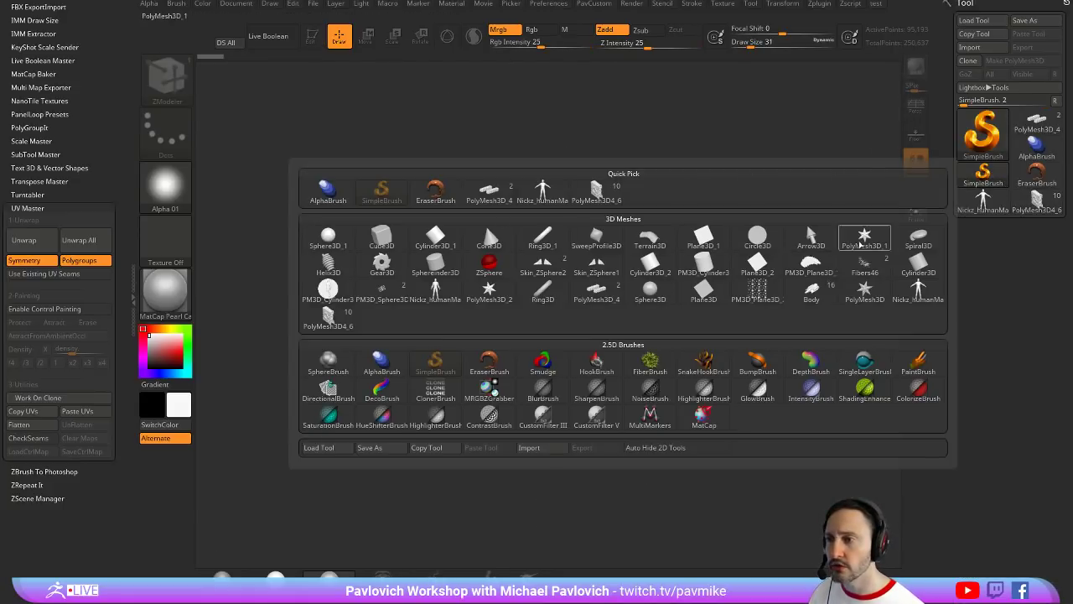
{"action": "left_click", "coordinate": [863, 238]}
{"action": "left_click", "coordinate": [311, 39]}
Initialize the star as a QCube with X, Y and Z Res 1 and turn on the polyframe
{"action": "scroll", "coordinate": [956, 342], "scroll_direction": "down", "scroll_amount": 5}
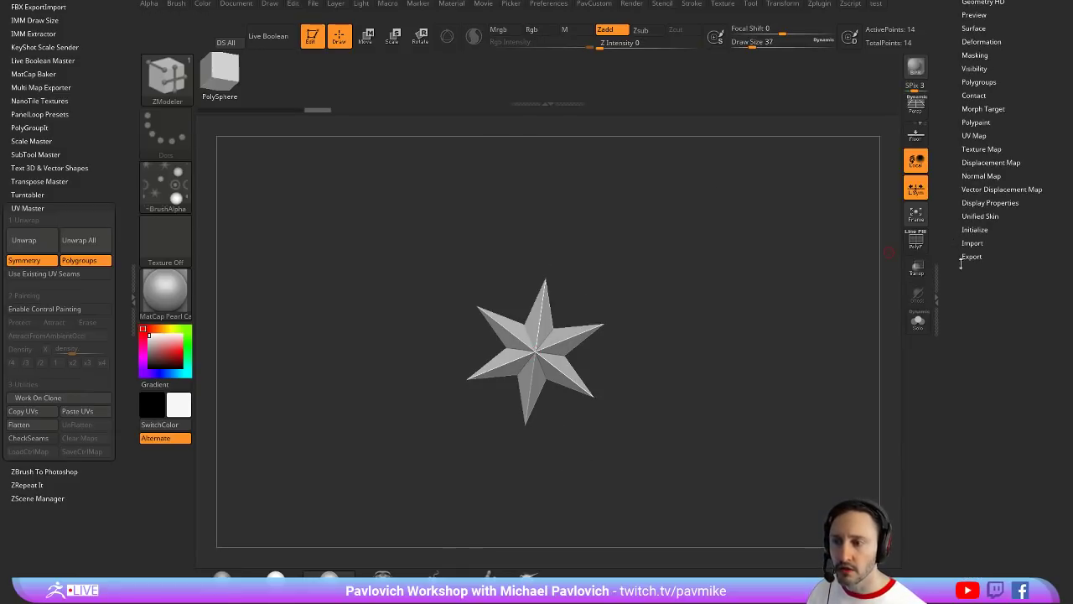
{"action": "left_click", "coordinate": [974, 228]}
{"action": "left_click", "coordinate": [970, 240]}
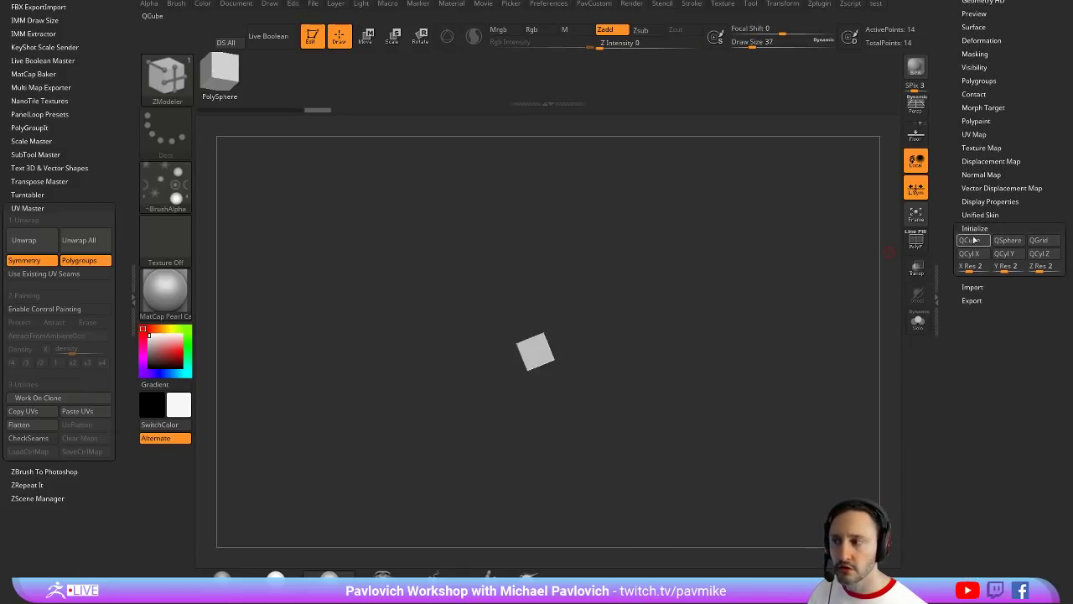
{"action": "left_click", "coordinate": [915, 242]}
{"action": "left_click_drag", "start_coordinate": [784, 257], "coordinate": [784, 327]}
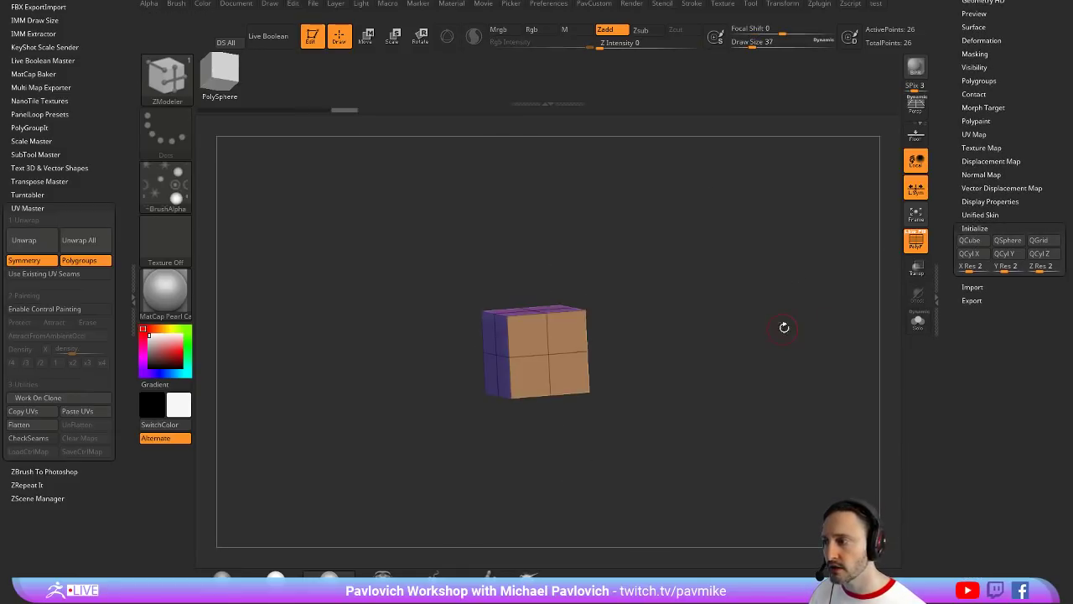
{"action": "left_click_drag", "start_coordinate": [1039, 267], "coordinate": [972, 266]}
{"action": "left_click", "coordinate": [970, 240]}
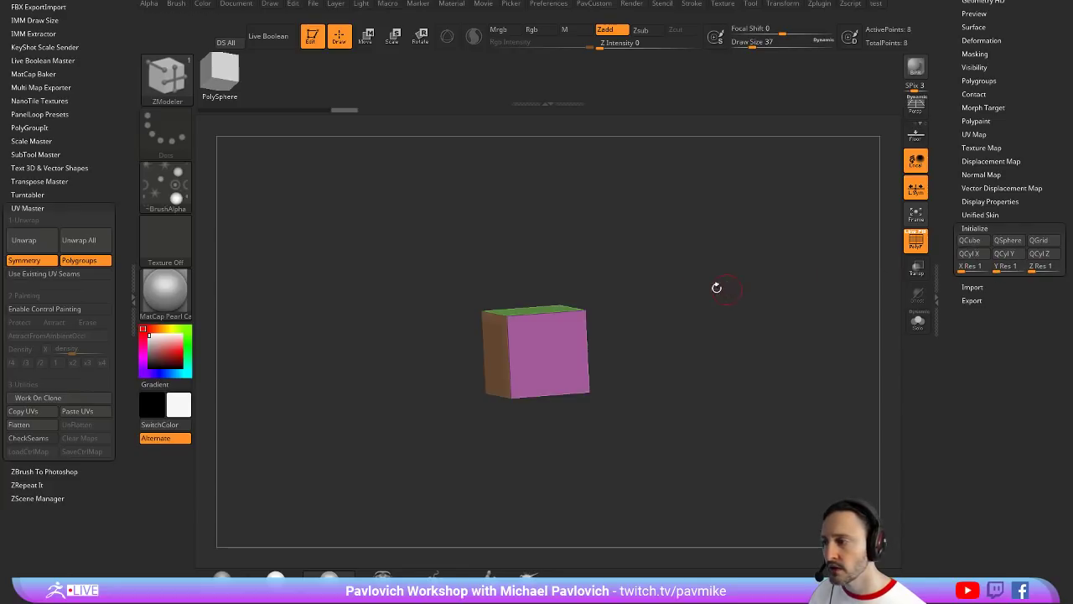
{"action": "key", "text": "w"}
{"action": "left_click_drag", "start_coordinate": [594, 263], "coordinate": [587, 272], "text": "shift"}
{"action": "left_click_drag", "start_coordinate": [534, 328], "coordinate": [618, 316]}
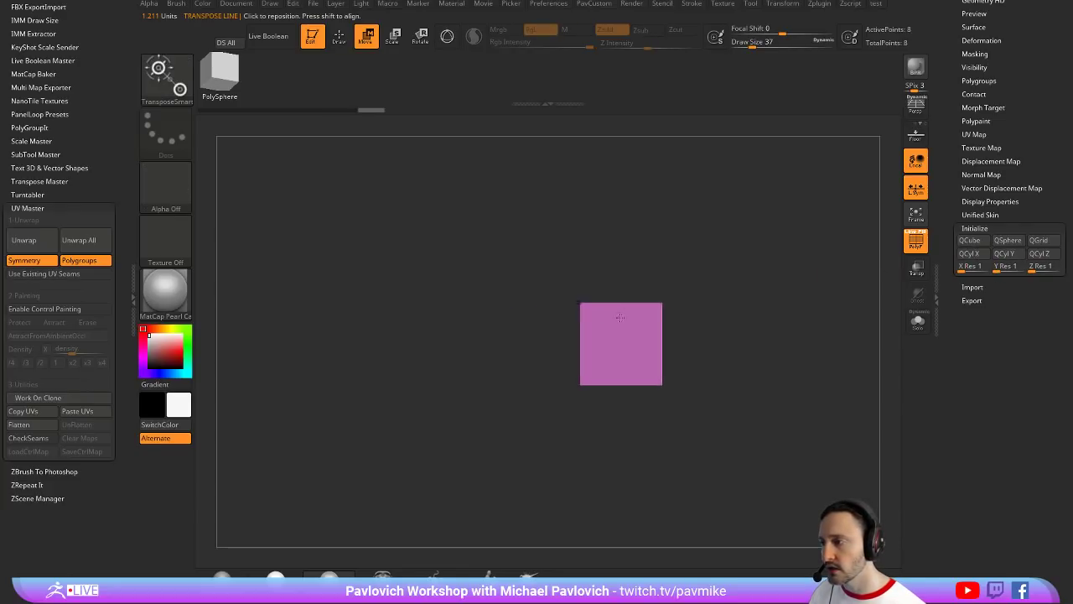
{"action": "key", "text": "ctrl+z"}
{"action": "key", "text": "q"}
Scale the cube with the Gizmo into a larger, very thin page-like sheet and return to Draw mode
{"action": "left_click_drag", "start_coordinate": [643, 267], "coordinate": [624, 280], "text": "alt"}
{"action": "key", "text": "w"}
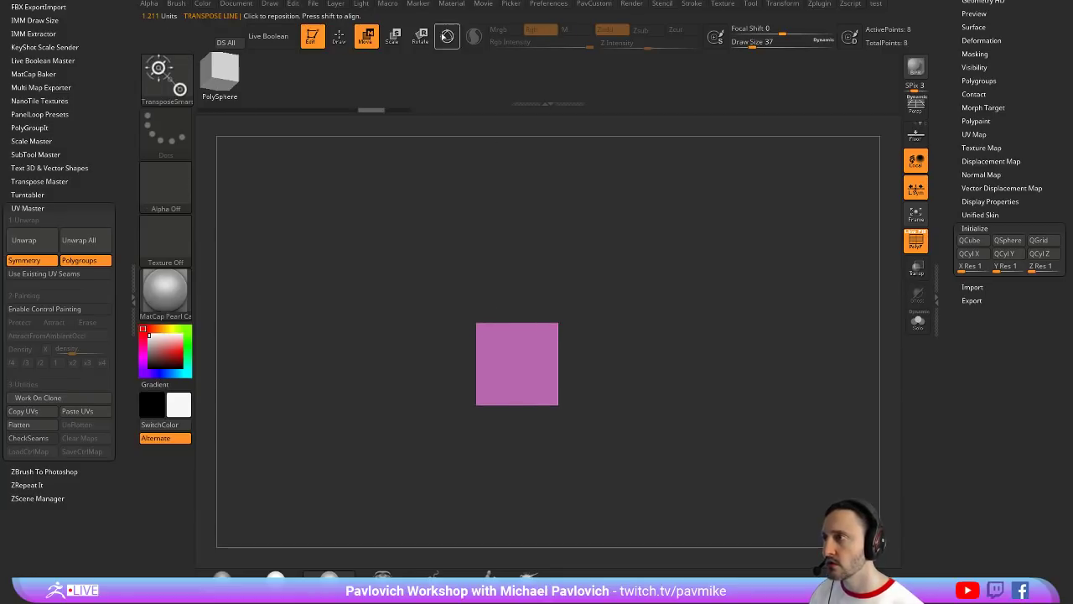
{"action": "key", "text": "y"}
{"action": "left_click_drag", "start_coordinate": [478, 364], "coordinate": [513, 364]}
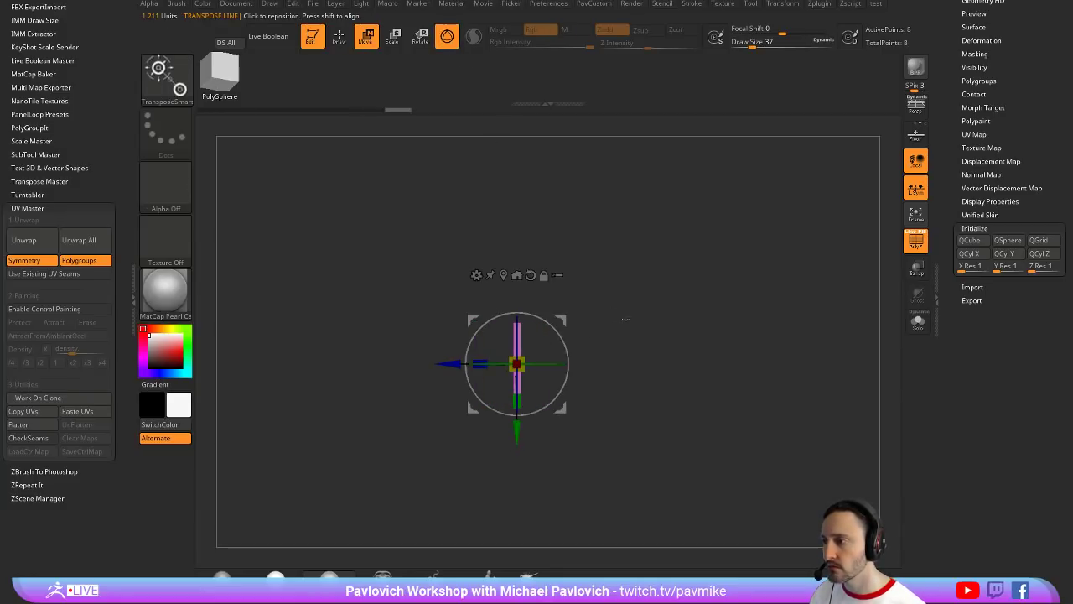
{"action": "left_click_drag", "start_coordinate": [626, 319], "coordinate": [702, 322]}
{"action": "left_click_drag", "start_coordinate": [517, 364], "coordinate": [665, 290]}
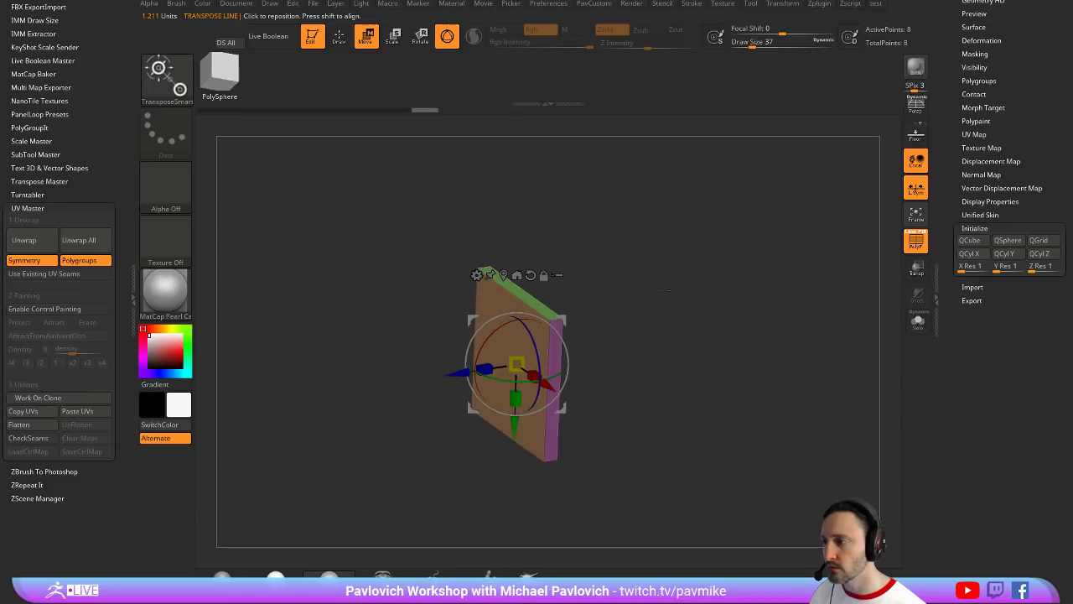
{"action": "left_click_drag", "start_coordinate": [484, 368], "coordinate": [513, 365]}
{"action": "key", "text": "q"}
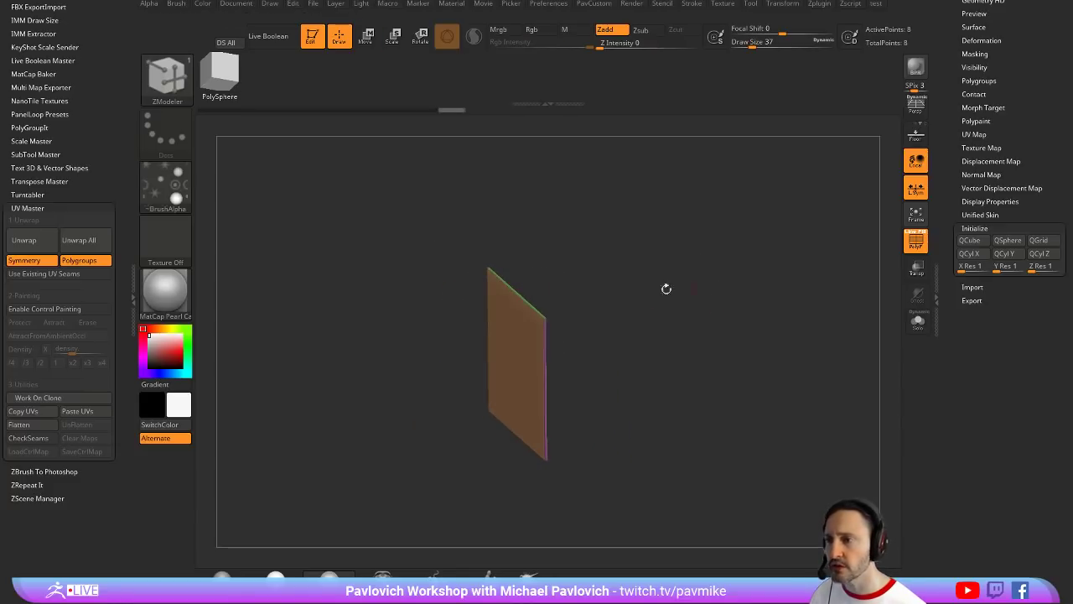
Turn on ArrayMesh for the thin page and display its Transpose line for editing the array
{"action": "scroll", "coordinate": [954, 242], "scroll_direction": "up", "scroll_amount": 3}
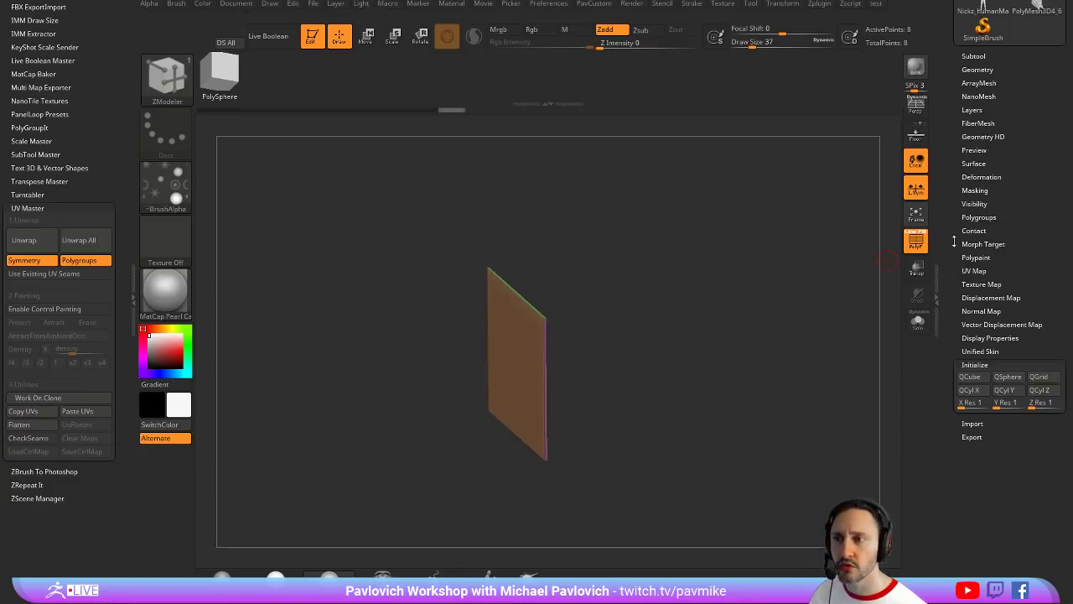
{"action": "left_click", "coordinate": [963, 364], "text": "shift"}
{"action": "left_click", "coordinate": [977, 83]}
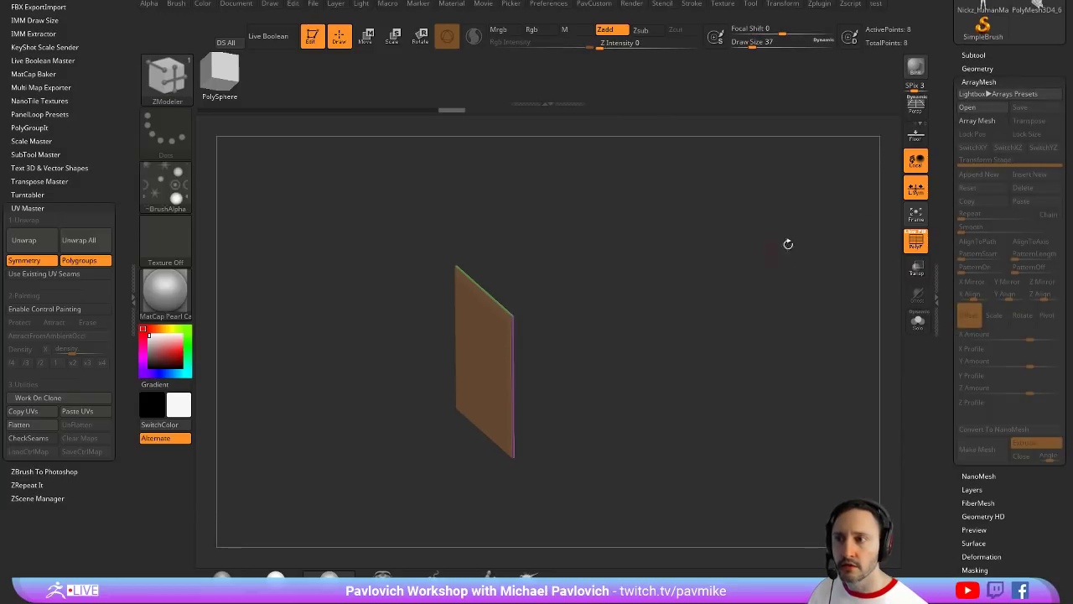
{"action": "left_click", "coordinate": [981, 121]}
{"action": "key", "text": "w"}
{"action": "left_click_drag", "start_coordinate": [679, 348], "coordinate": [669, 332]}
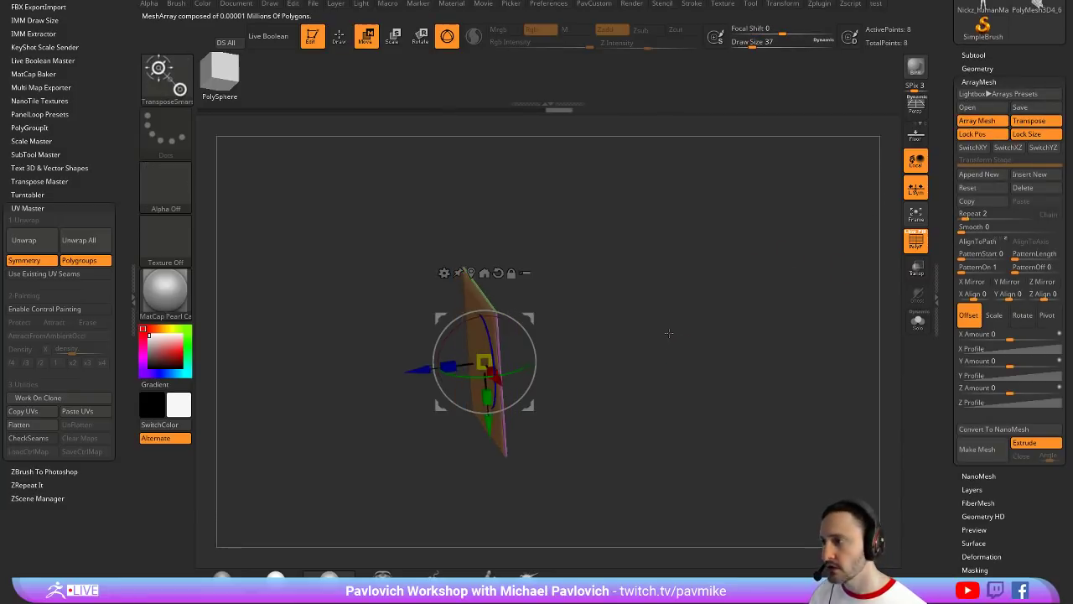
{"action": "key", "text": "y"}
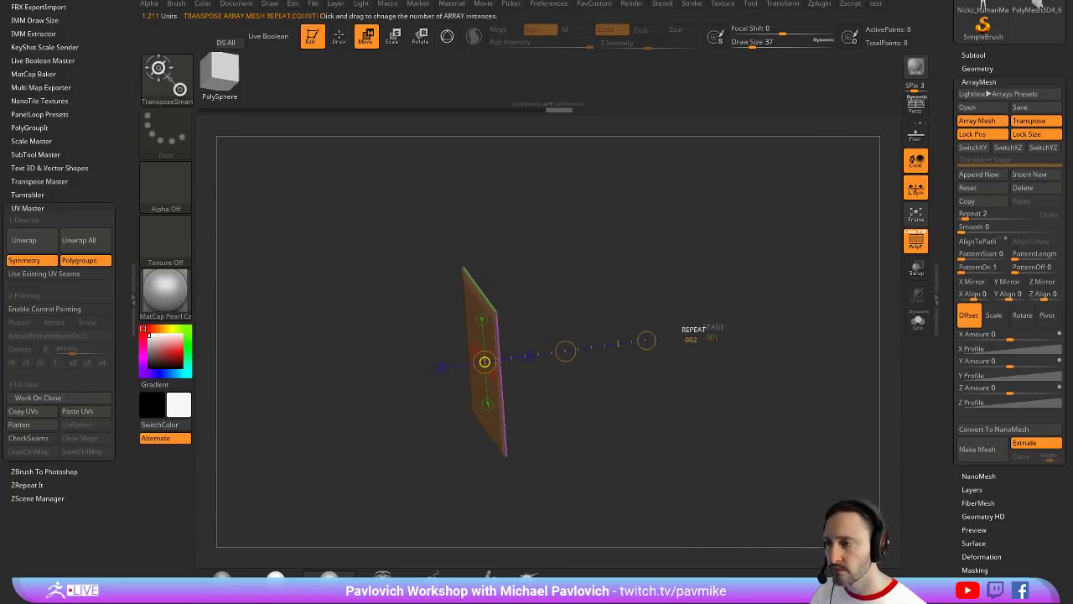
Array the page 13 times along Z with a Z Amount of 17.35 and return to Draw mode
{"action": "left_click_drag", "start_coordinate": [566, 351], "coordinate": [616, 343]}
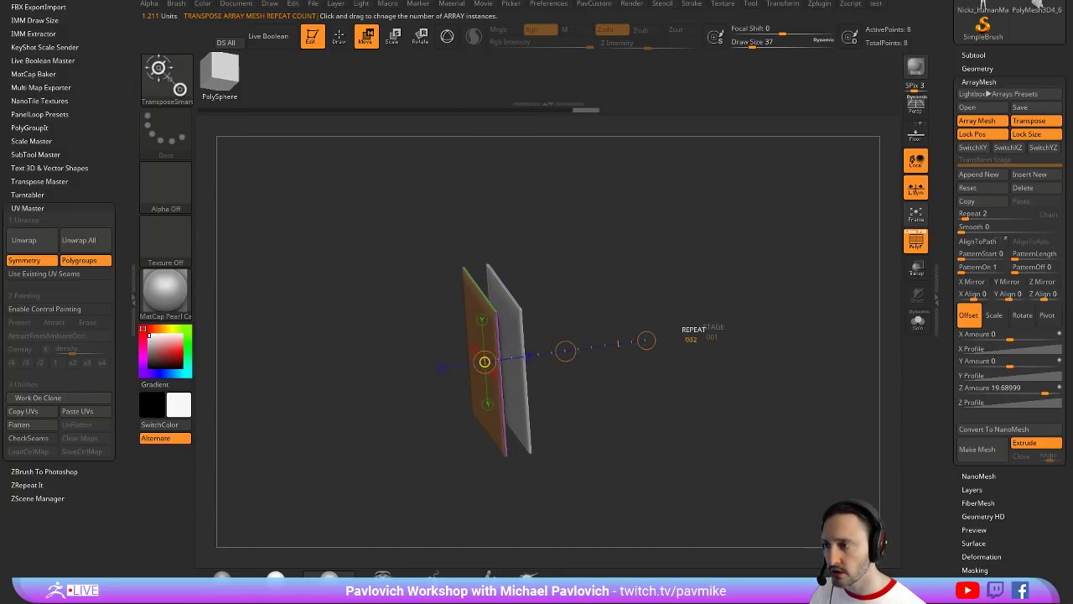
{"action": "left_click_drag", "start_coordinate": [690, 338], "coordinate": [966, 316]}
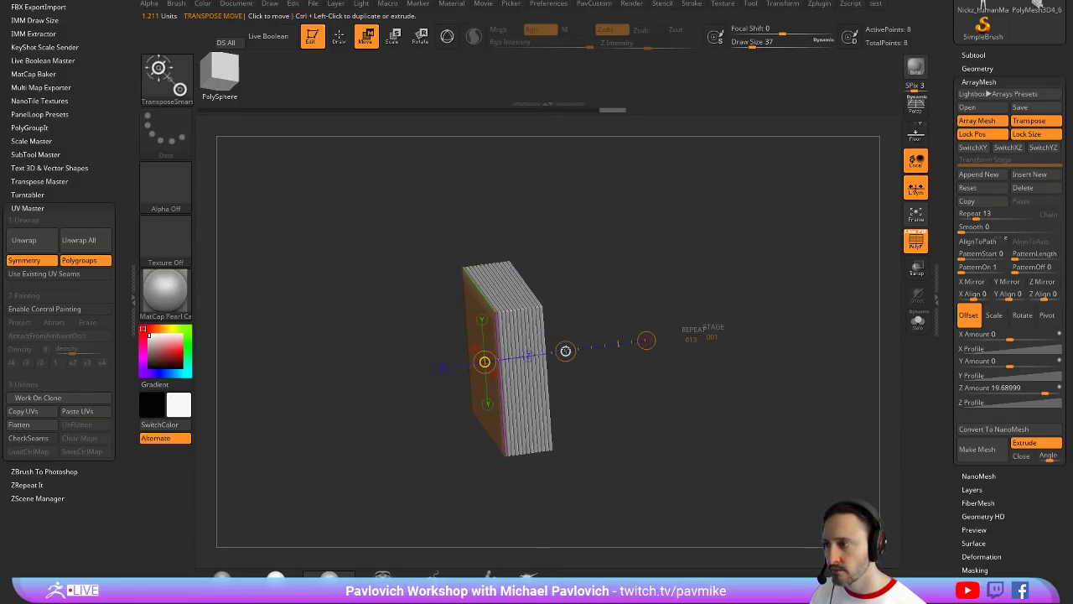
{"action": "left_click_drag", "start_coordinate": [565, 351], "coordinate": [559, 352]}
{"action": "key", "text": "q"}
{"action": "right_click_drag", "start_coordinate": [771, 220], "coordinate": [764, 251], "text": "ctrl"}
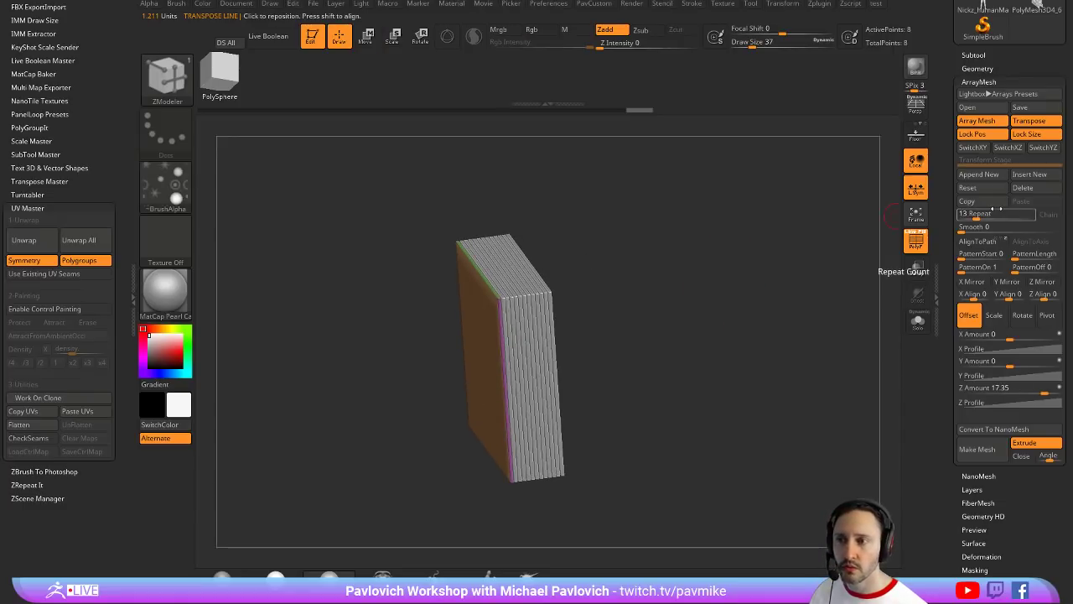
Convert the page array to a NanoMesh
{"action": "scroll", "coordinate": [951, 199], "scroll_direction": "down", "scroll_amount": 3}
{"action": "left_click", "coordinate": [975, 287]}
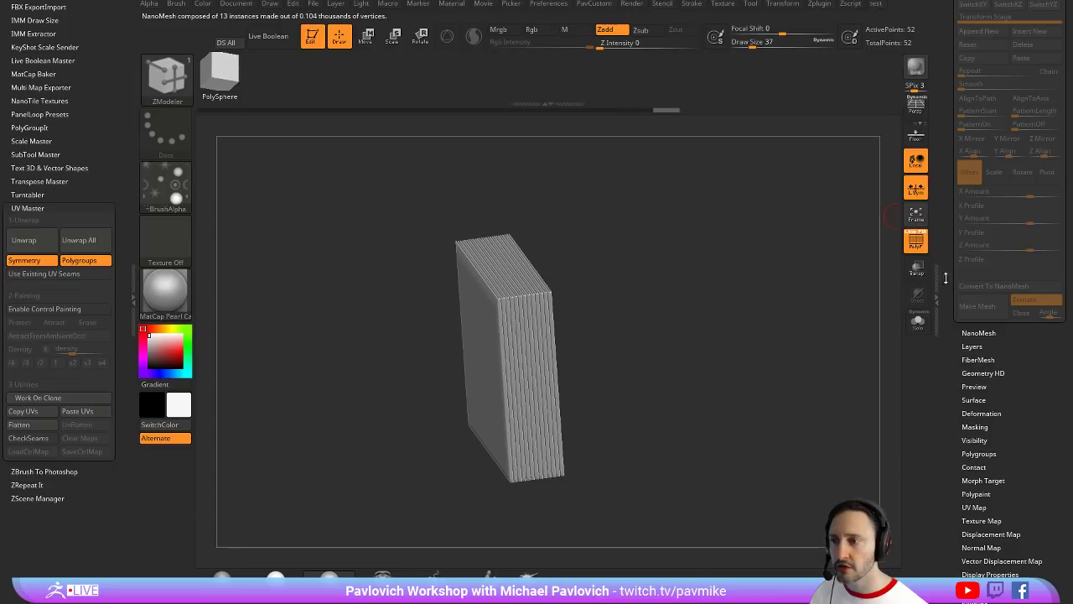
{"action": "scroll", "coordinate": [946, 269], "scroll_direction": "up", "scroll_amount": 3}
{"action": "left_click_drag", "start_coordinate": [855, 299], "coordinate": [838, 306]}
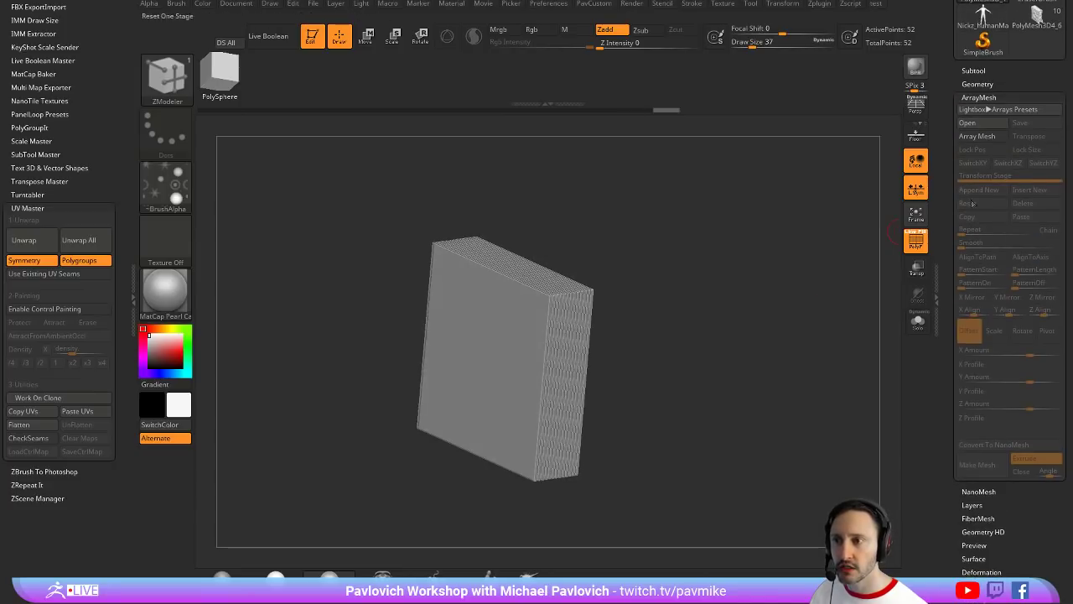
Vary the page sizes in NanoMesh with WVar 7, LVar 2 and HVar 16
{"action": "left_click", "coordinate": [977, 97]}
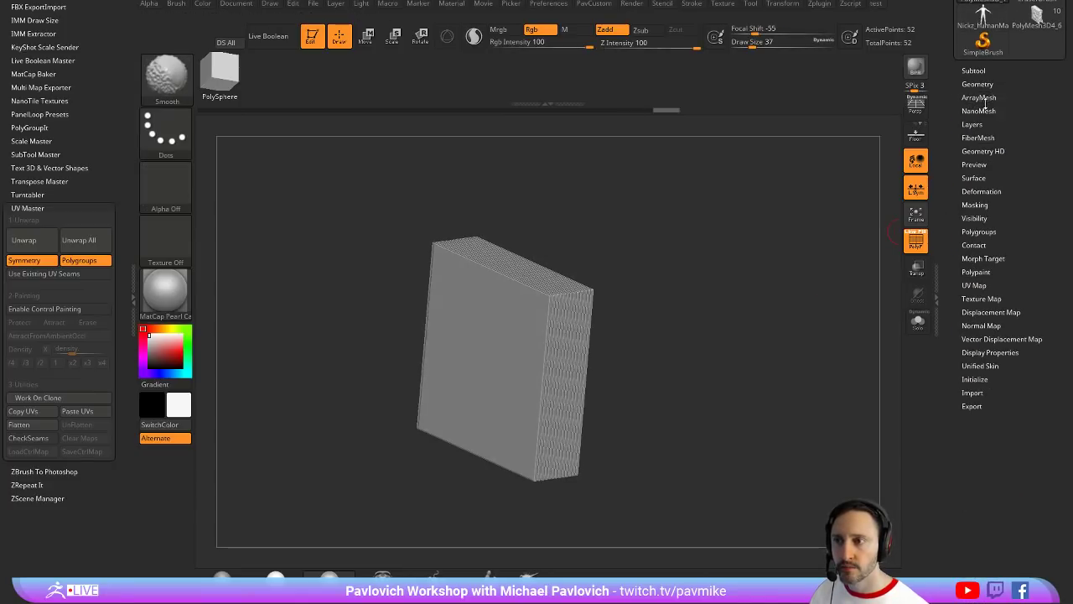
{"action": "left_click", "coordinate": [978, 111]}
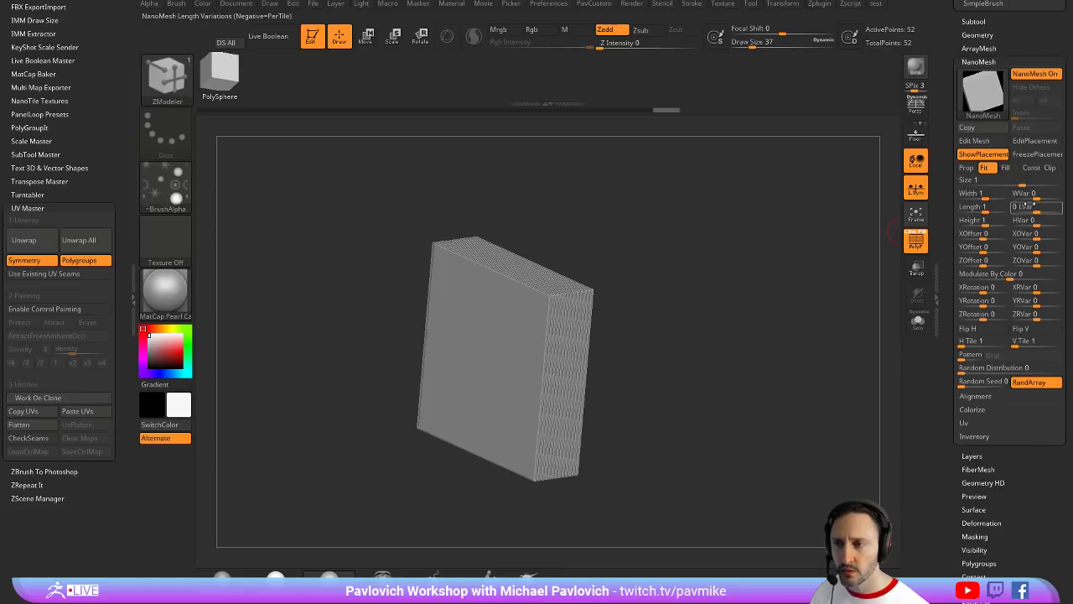
{"action": "left_click_drag", "start_coordinate": [1029, 195], "coordinate": [1045, 224]}
{"action": "left_click_drag", "start_coordinate": [817, 321], "coordinate": [785, 305]}
{"action": "left_click_drag", "start_coordinate": [885, 275], "coordinate": [859, 292]}
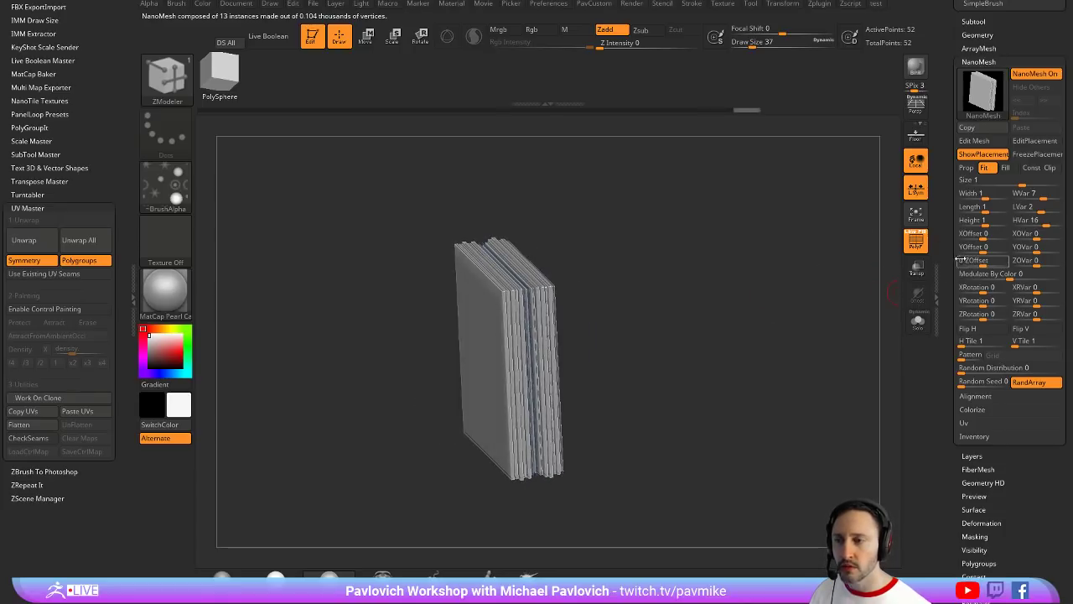
Turn off ShowPlacement so only the NanoMesh pages are displayed
{"action": "left_click_drag", "start_coordinate": [951, 244], "coordinate": [951, 272]}
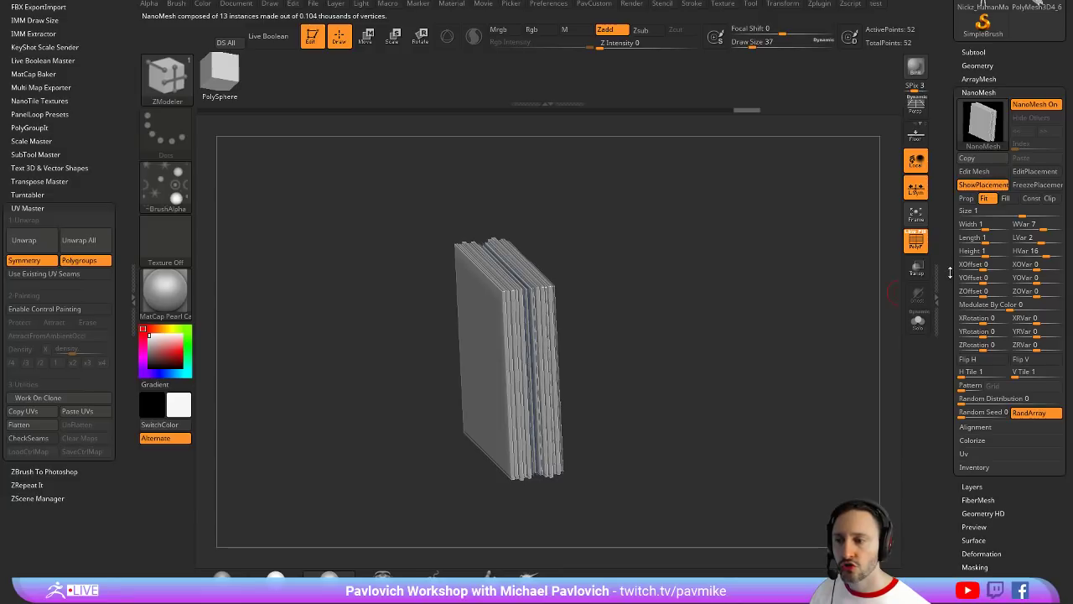
{"action": "left_click", "coordinate": [984, 186]}
{"action": "mouse_move", "coordinate": [792, 284]}
{"action": "left_mouse_down"}
{"action": "mouse_move", "coordinate": [855, 289]}
{"action": "mouse_move", "coordinate": [774, 292]}
{"action": "left_mouse_up"}
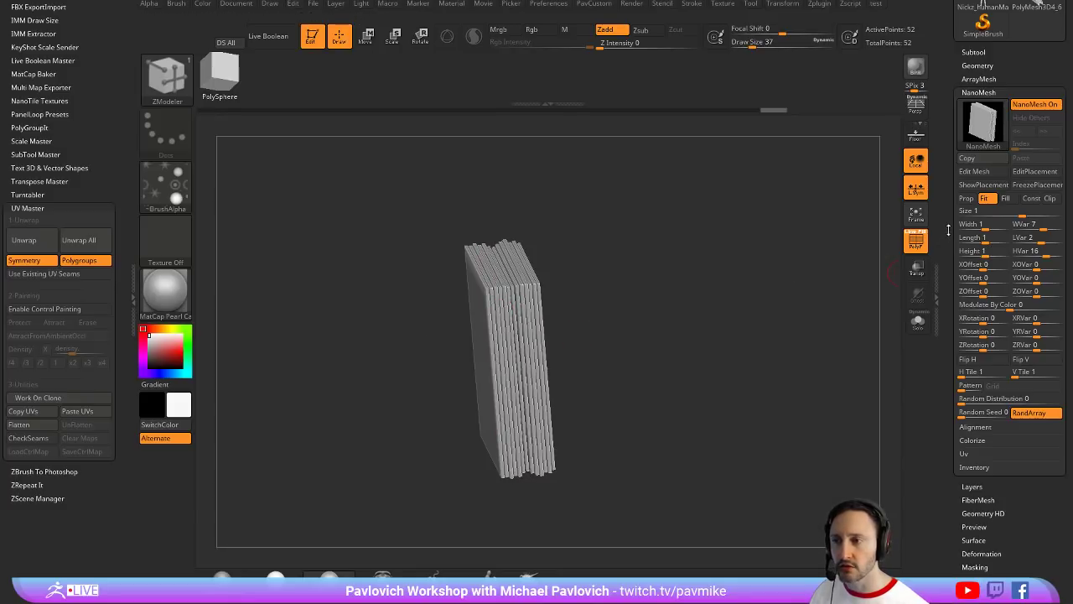
Reduce the Draw Size to 9 and examine the uneven page edges up close
{"action": "left_click_drag", "start_coordinate": [950, 253], "coordinate": [950, 456]}
{"action": "left_click_drag", "start_coordinate": [634, 331], "coordinate": [626, 301]}
{"action": "left_click_drag", "start_coordinate": [626, 301], "coordinate": [738, 466], "text": "alt"}
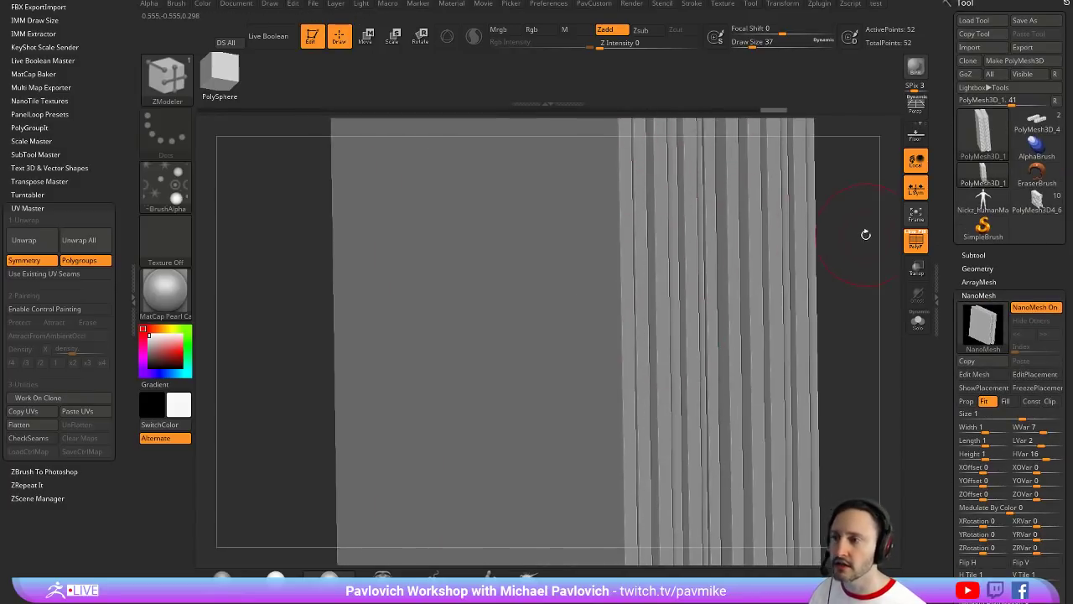
{"action": "key", "text": "s"}
{"action": "left_click_drag", "start_coordinate": [864, 241], "coordinate": [833, 191]}
{"action": "left_click_drag", "start_coordinate": [833, 190], "coordinate": [834, 200]}
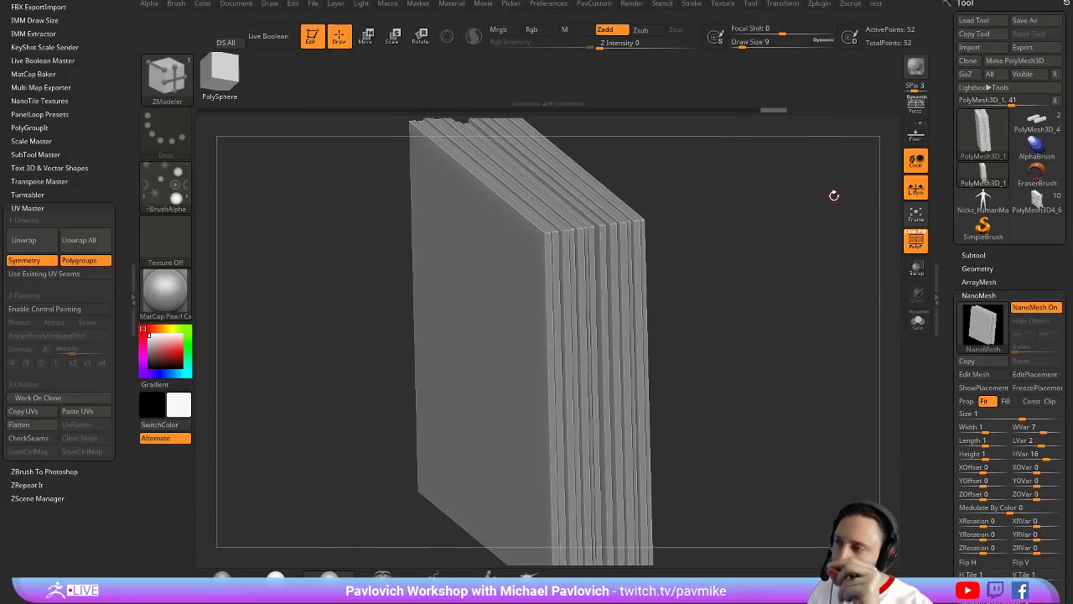
{"action": "left_click_drag", "start_coordinate": [767, 239], "coordinate": [714, 279], "text": "alt"}
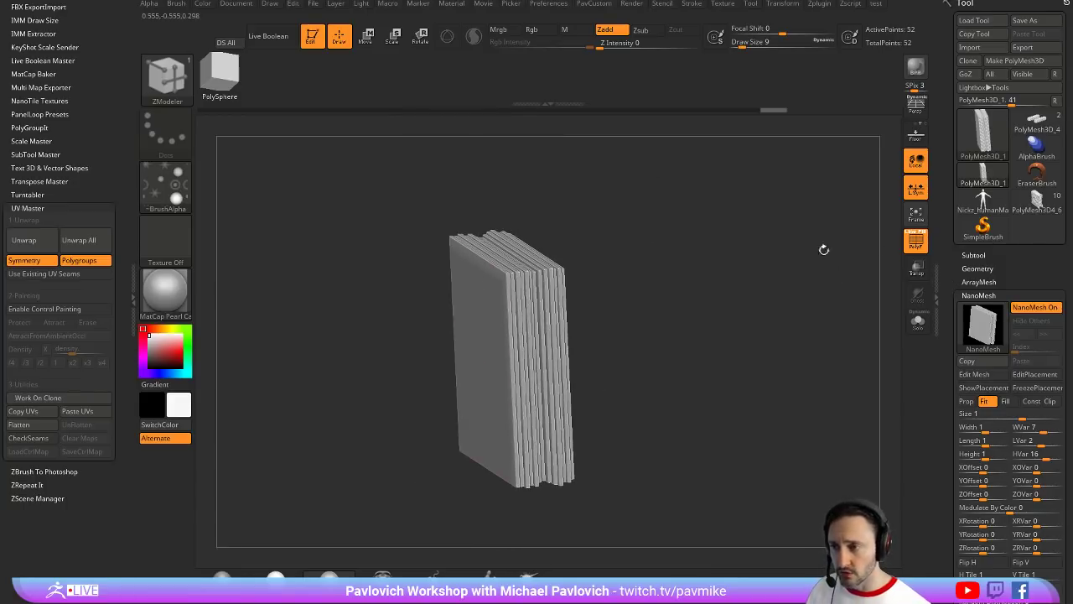
Convert the NanoMesh pages to real geometry with Convert BPR To Geo
{"action": "key", "text": "shift"}
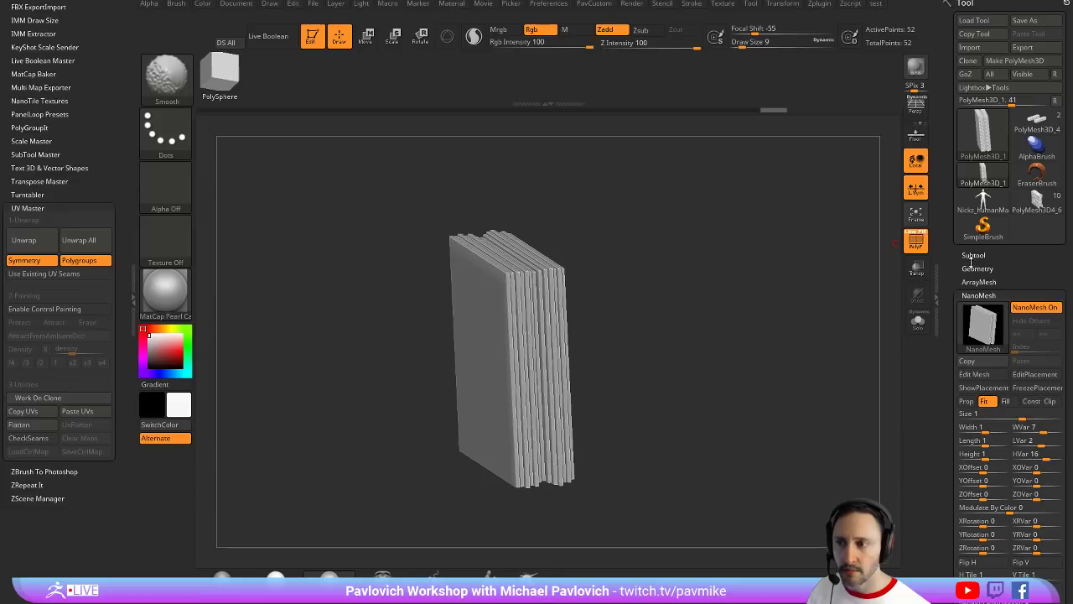
{"action": "scroll", "coordinate": [969, 335], "scroll_direction": "down", "scroll_amount": 5}
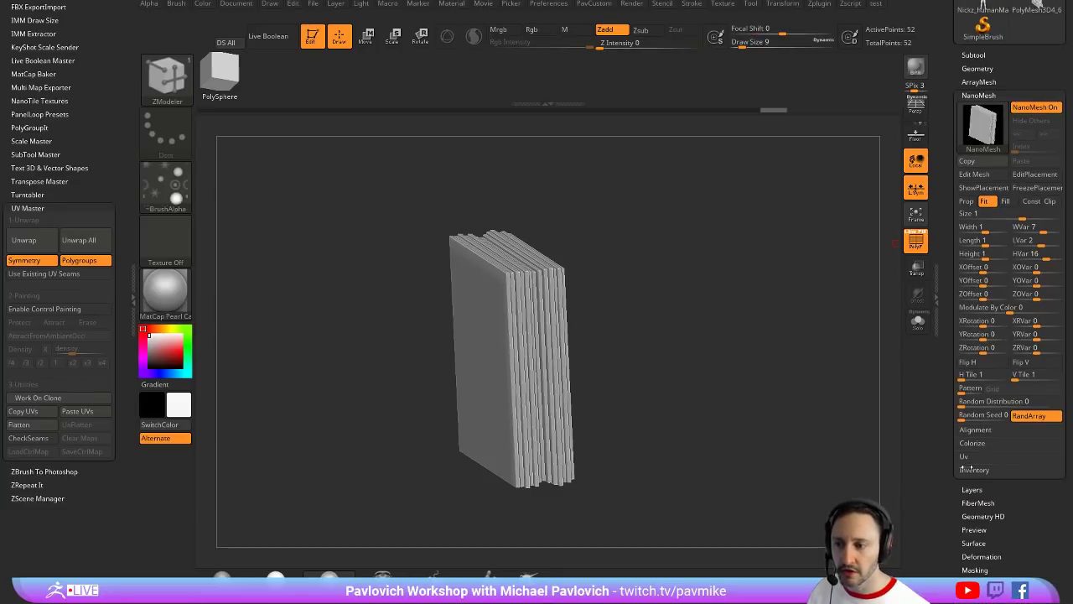
{"action": "left_click_drag", "start_coordinate": [957, 451], "coordinate": [949, 509]}
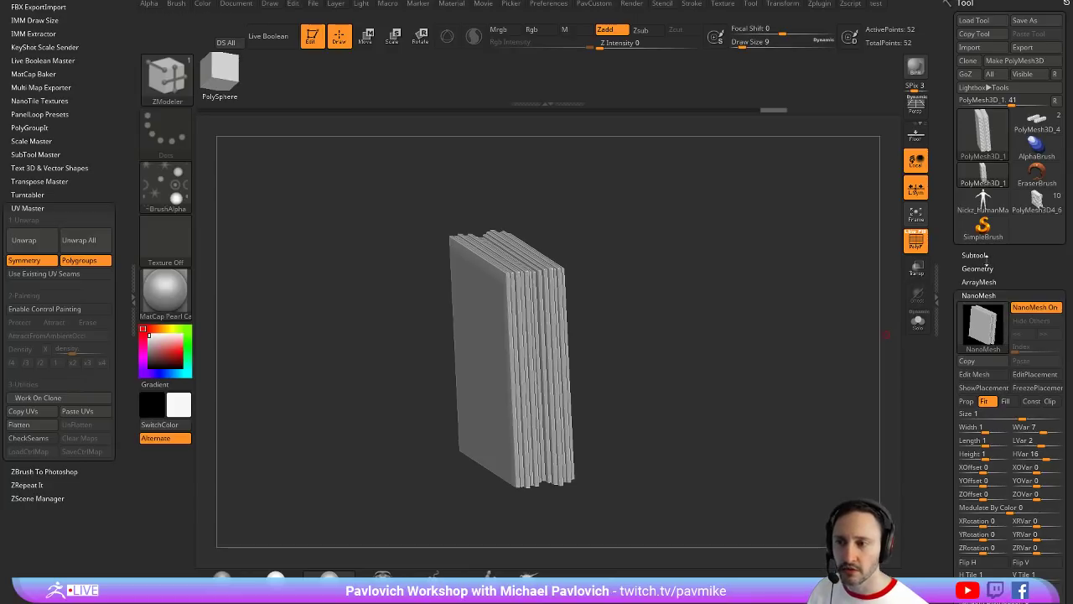
{"action": "left_click", "coordinate": [975, 267]}
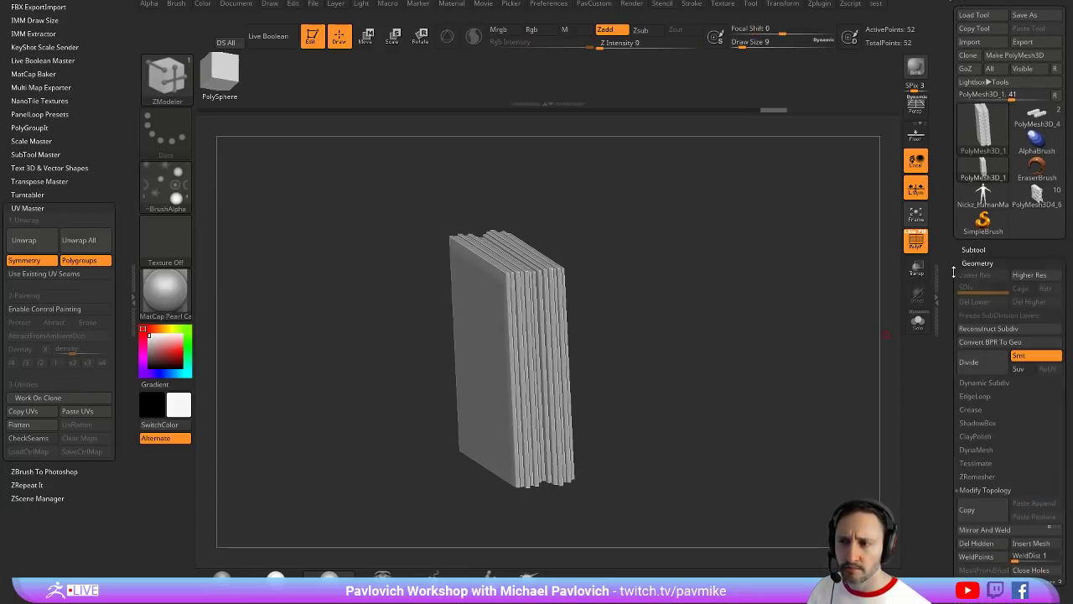
{"action": "left_click", "coordinate": [990, 216]}
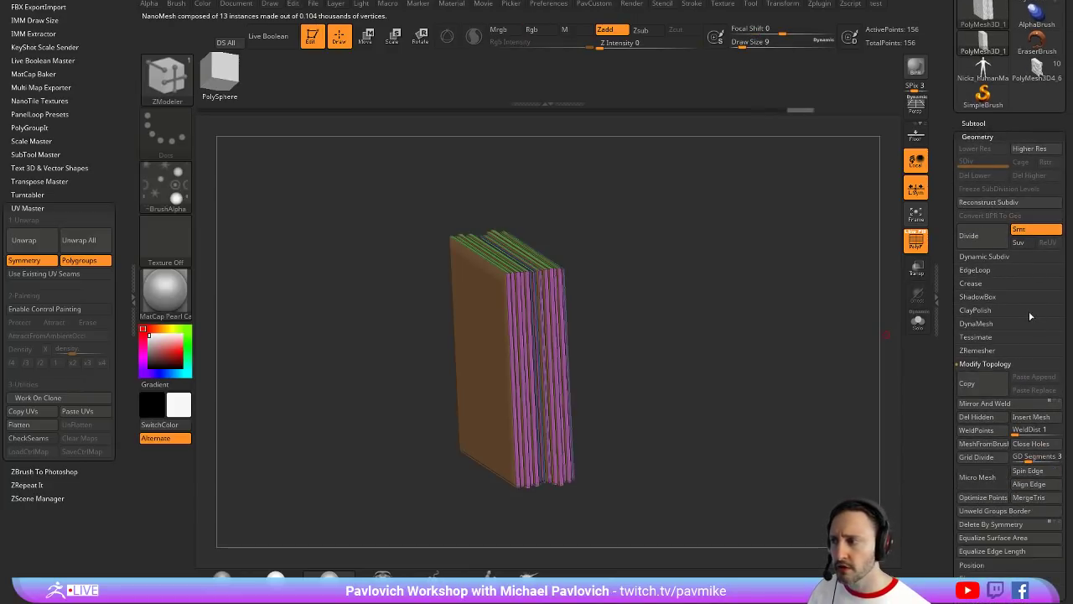
Hide the leftover placement planes between the pages and delete the hidden geometry
{"action": "mouse_move", "coordinate": [822, 320]}
{"action": "left_mouse_down"}
{"action": "mouse_move", "coordinate": [867, 319]}
{"action": "mouse_move", "coordinate": [818, 308]}
{"action": "mouse_move", "coordinate": [828, 320]}
{"action": "mouse_move", "coordinate": [809, 251]}
{"action": "mouse_move", "coordinate": [766, 276]}
{"action": "mouse_move", "coordinate": [821, 283]}
{"action": "mouse_move", "coordinate": [637, 244]}
{"action": "left_mouse_up"}
{"action": "key", "text": "ctrl+shift"}
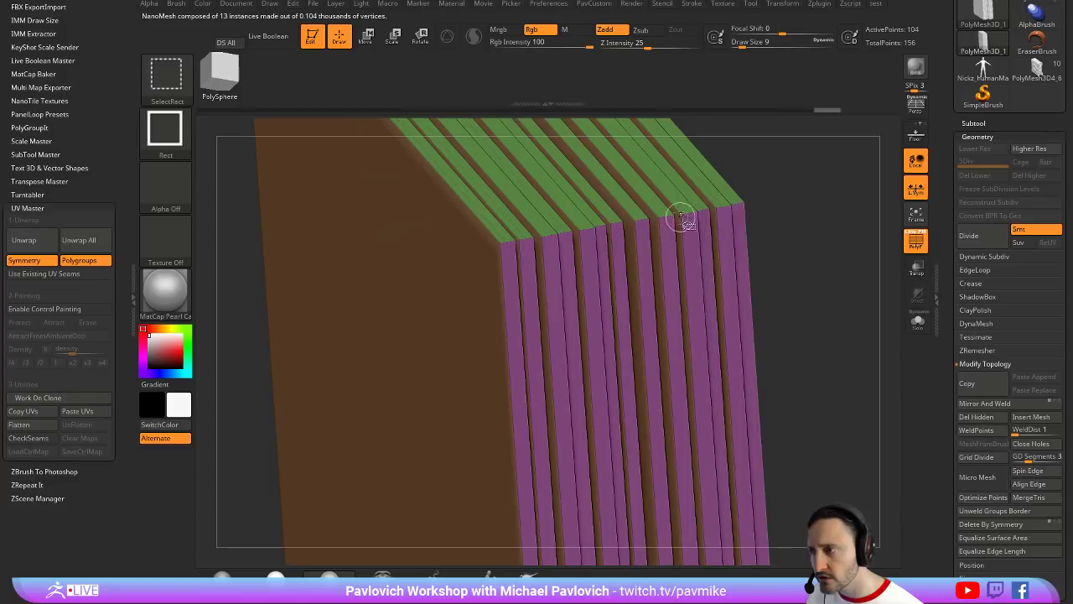
{"action": "left_click", "coordinate": [680, 220], "text": "ctrl+shift"}
{"action": "left_click_drag", "start_coordinate": [863, 258], "coordinate": [757, 215], "text": "ctrl+shift"}
{"action": "key", "text": "2"}
{"action": "left_click", "coordinate": [811, 162]}
Give each page its own polygroup with Auto Groups and reframe the stack
{"action": "key", "text": "space"}
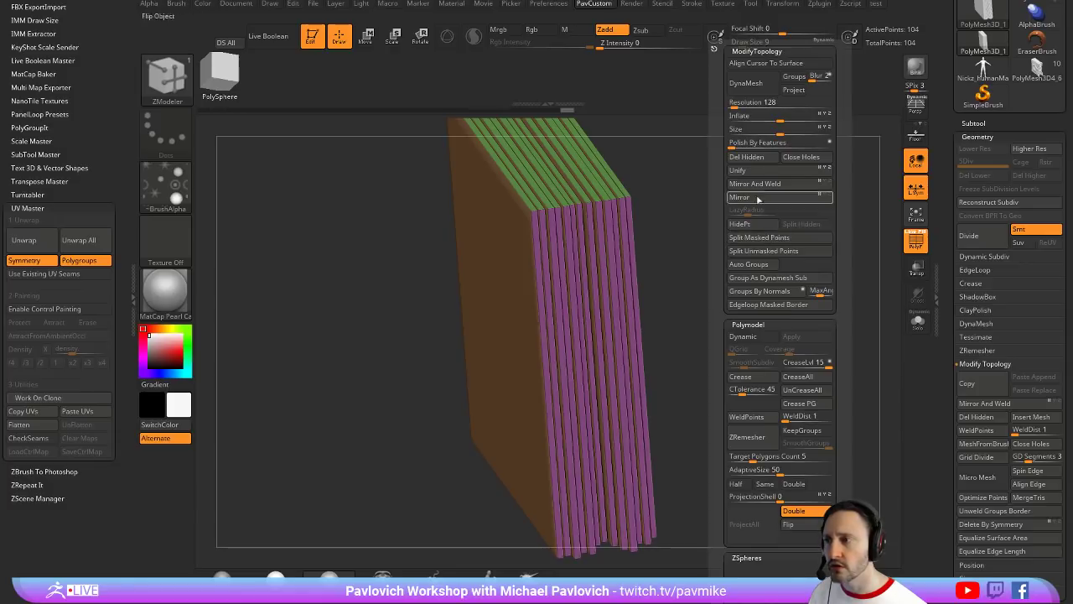
{"action": "left_click", "coordinate": [749, 264]}
{"action": "left_click_drag", "start_coordinate": [736, 265], "coordinate": [642, 212], "text": "alt"}
{"action": "key", "text": "f"}
{"action": "key", "text": "w"}
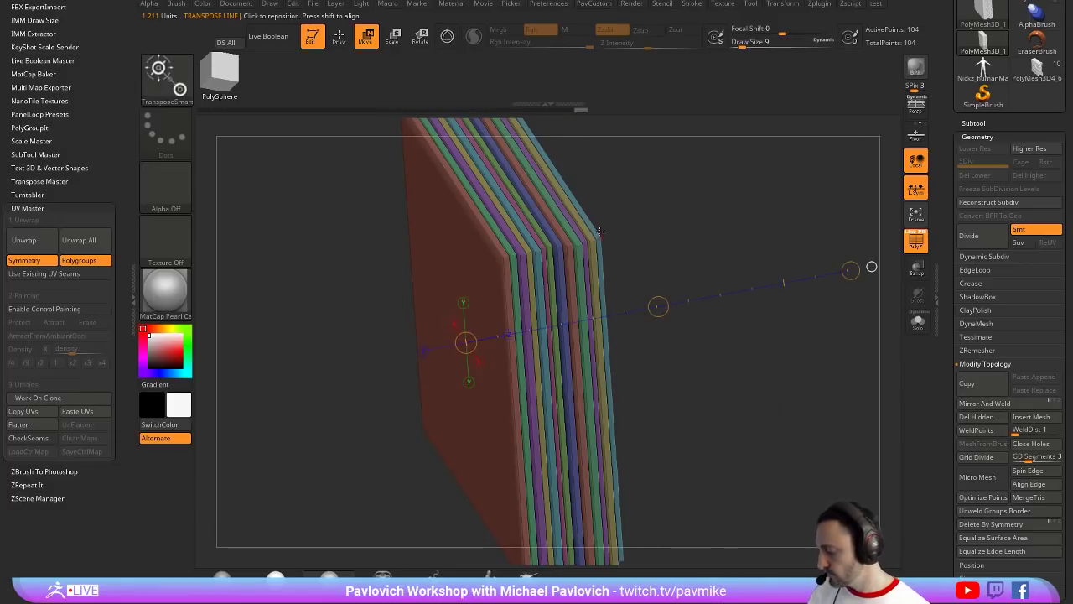
{"action": "key", "text": "y"}
{"action": "left_click", "coordinate": [541, 251], "text": "alt"}
{"action": "right_click_drag", "start_coordinate": [543, 252], "coordinate": [591, 251], "text": "shift"}
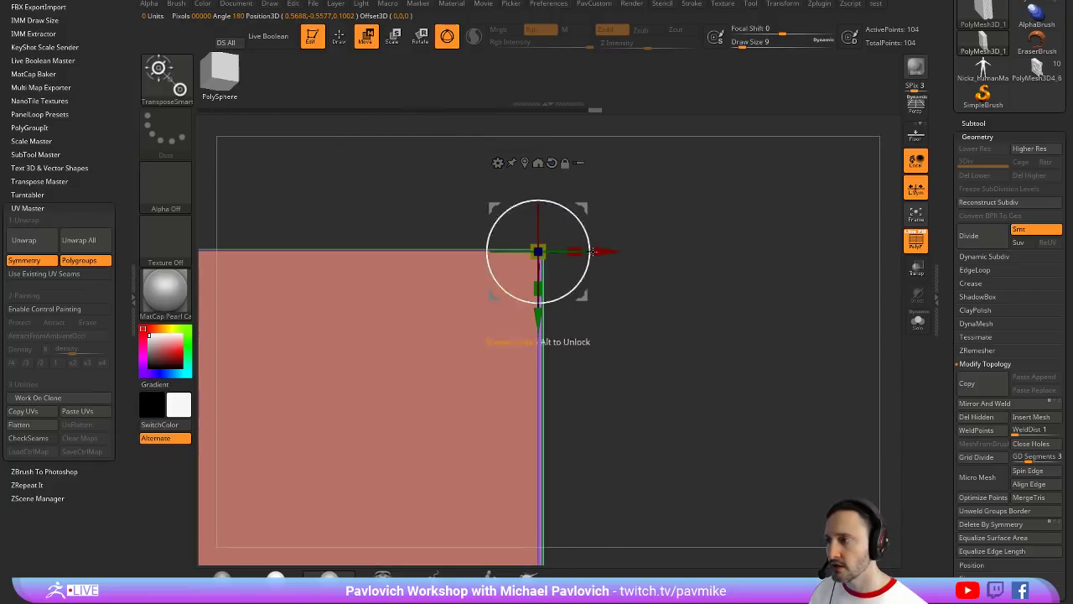
{"action": "mouse_move", "coordinate": [591, 252]}
{"action": "left_mouse_down"}
{"action": "mouse_move", "coordinate": [648, 251]}
{"action": "mouse_move", "coordinate": [639, 263]}
{"action": "left_mouse_up"}
{"action": "key", "text": "ctrl+z"}
{"action": "key", "text": "q"}
{"action": "key", "text": "w"}
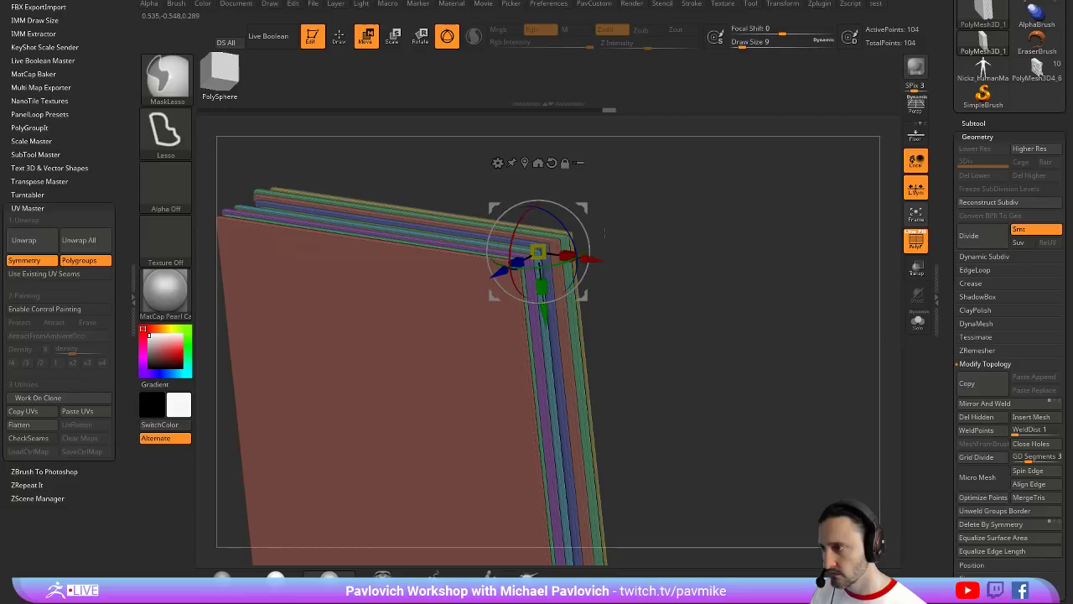
Try to place the Gizmo on a page corner, mask the other pages and move that page sideways
{"action": "right_click_drag", "start_coordinate": [604, 234], "coordinate": [696, 324], "text": "ctrl"}
{"action": "key", "text": "q"}
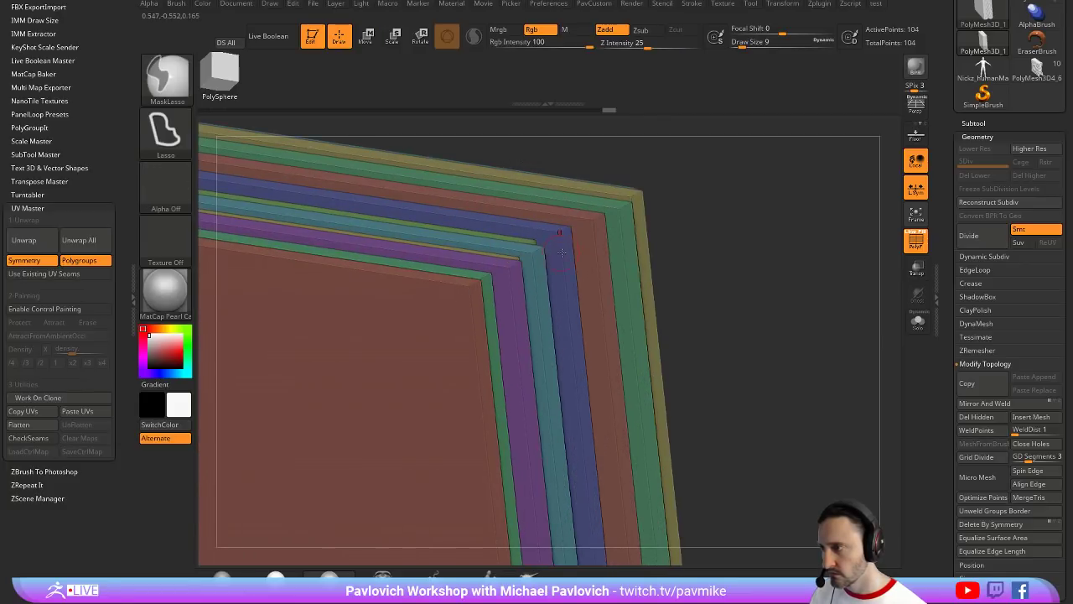
{"action": "key", "text": "w"}
{"action": "left_click", "coordinate": [491, 272]}
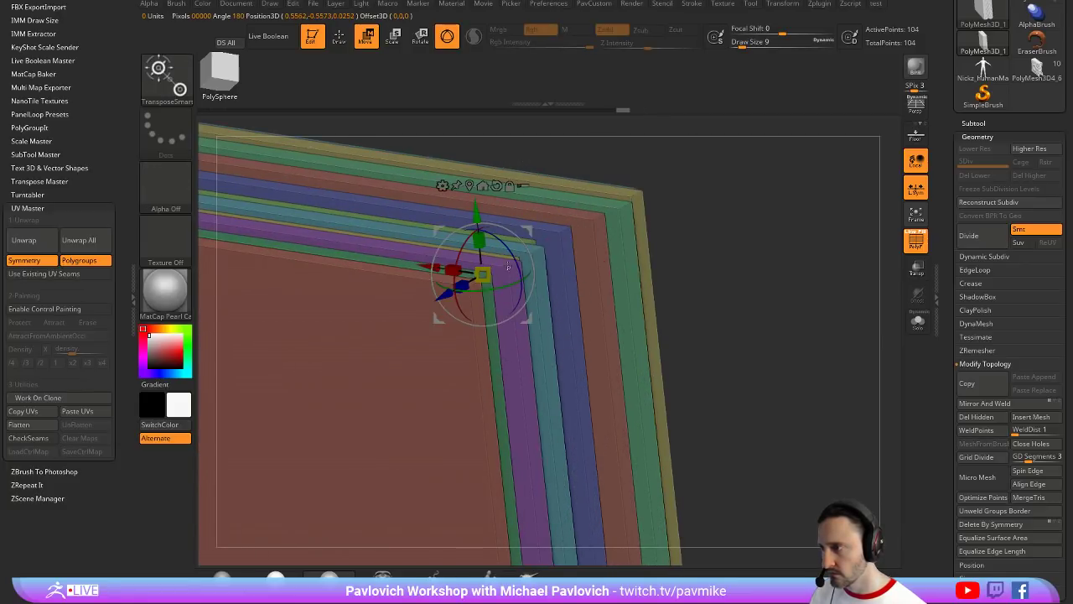
{"action": "left_click", "coordinate": [595, 221]}
{"action": "left_click_drag", "start_coordinate": [594, 222], "coordinate": [713, 177]}
{"action": "left_click", "coordinate": [712, 177], "text": "ctrl"}
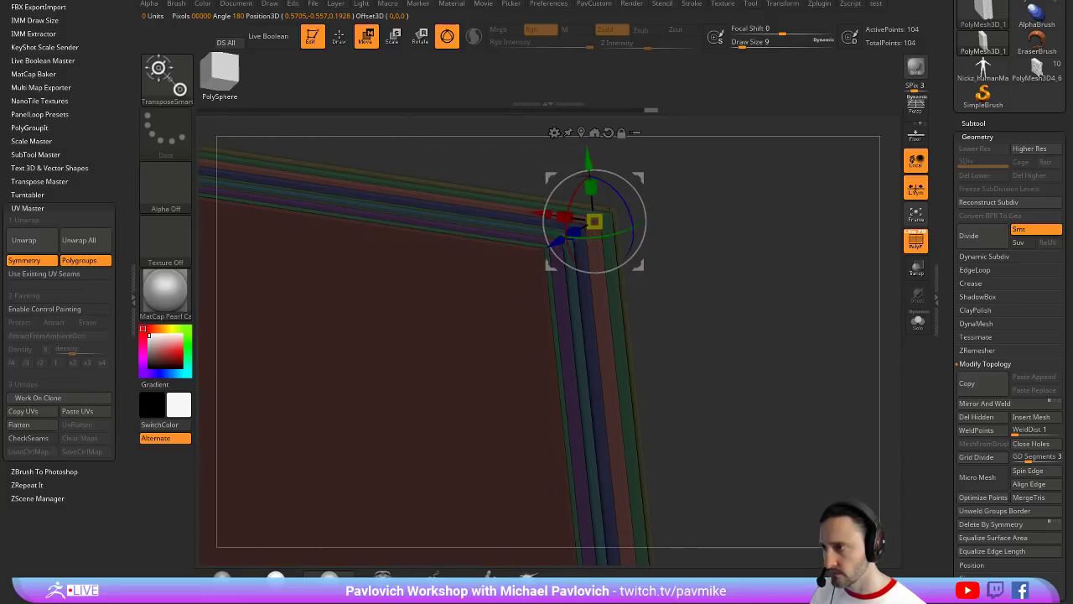
{"action": "mouse_move", "coordinate": [545, 213]}
{"action": "left_mouse_down"}
{"action": "mouse_move", "coordinate": [568, 217]}
{"action": "mouse_move", "coordinate": [552, 214]}
{"action": "left_mouse_up"}
{"action": "key", "text": "ctrl+z"}
{"action": "key", "text": "q"}
Raise the Draw Size to 87 and select the Move brush
{"action": "mouse_move", "coordinate": [757, 192]}
{"action": "left_mouse_down"}
{"action": "mouse_move", "coordinate": [762, 225]}
{"action": "mouse_move", "coordinate": [744, 207]}
{"action": "mouse_move", "coordinate": [735, 144]}
{"action": "left_mouse_up"}
{"action": "key", "text": "w"}
{"action": "key", "text": "q"}
{"action": "key", "text": "s"}
{"action": "mouse_move", "coordinate": [730, 211]}
{"action": "left_mouse_down"}
{"action": "mouse_move", "coordinate": [771, 211]}
{"action": "mouse_move", "coordinate": [749, 211]}
{"action": "left_mouse_up"}
{"action": "key", "text": "b"}
{"action": "key", "text": "m"}
{"action": "key", "text": "v"}
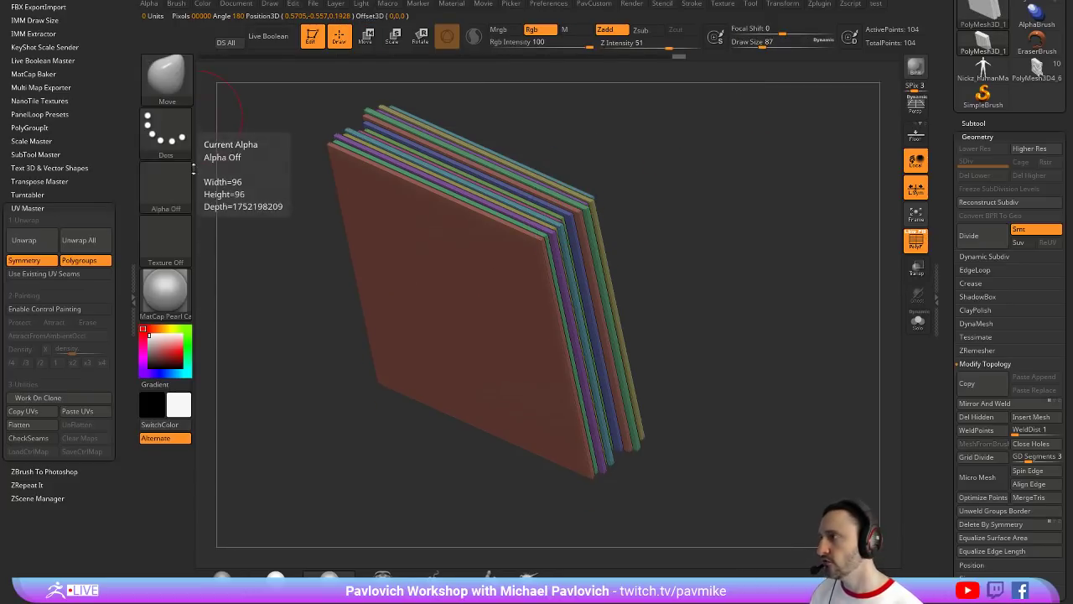
Dock the Brush settings in the tray and set the Move brush's Auto Masking Mask By Polygroups to 100
{"action": "left_click", "coordinate": [52, 209], "text": "shift"}
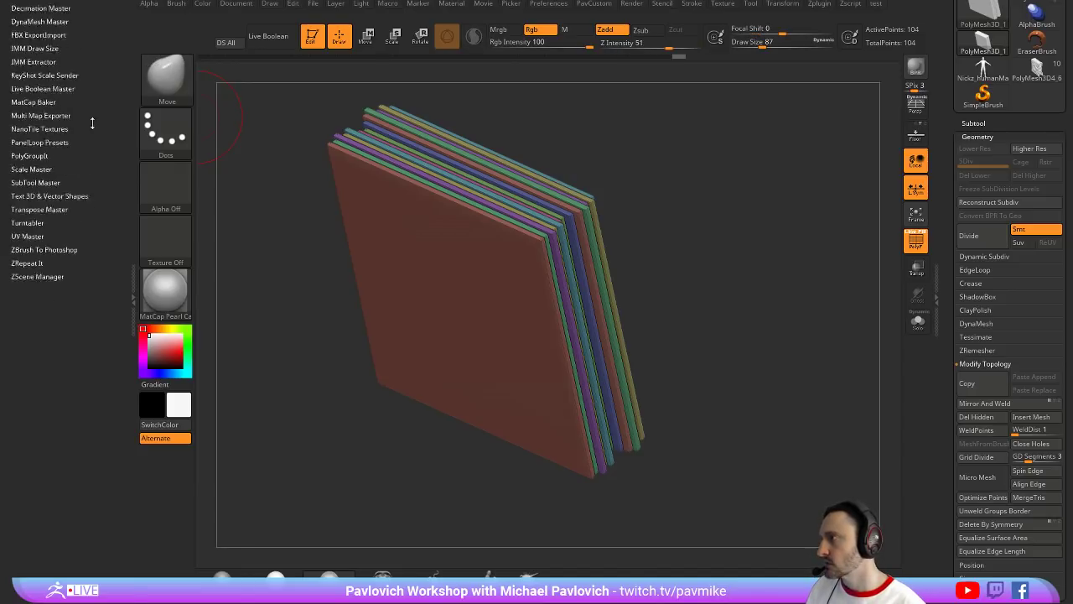
{"action": "left_click", "coordinate": [176, 4]}
{"action": "left_click", "coordinate": [172, 17]}
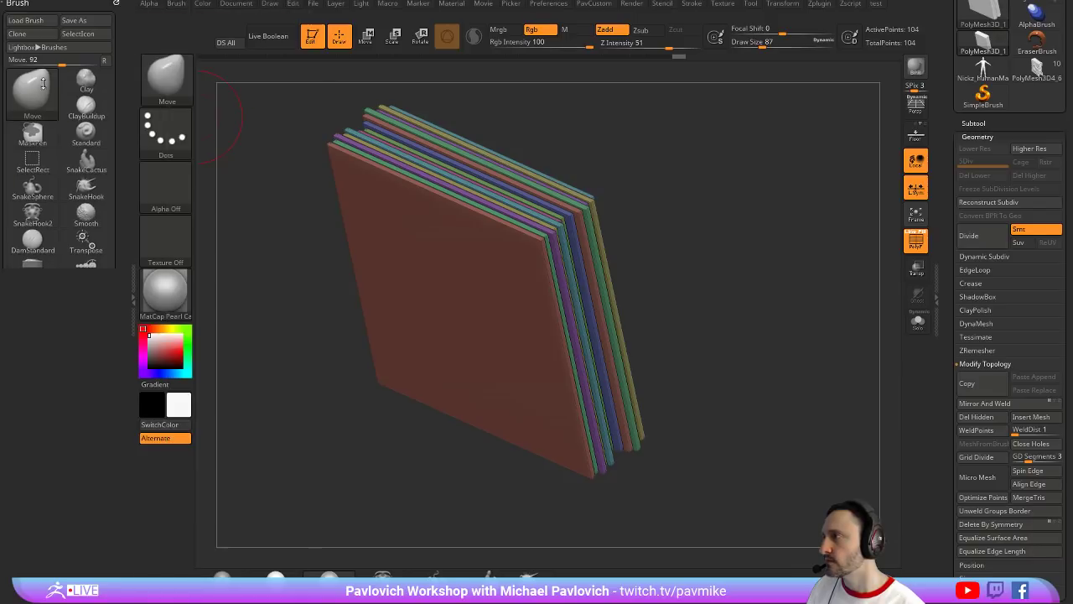
{"action": "left_click", "coordinate": [105, 64]}
{"action": "left_click_drag", "start_coordinate": [126, 106], "coordinate": [126, 97]}
{"action": "scroll", "coordinate": [126, 98], "scroll_direction": "down", "scroll_amount": 3}
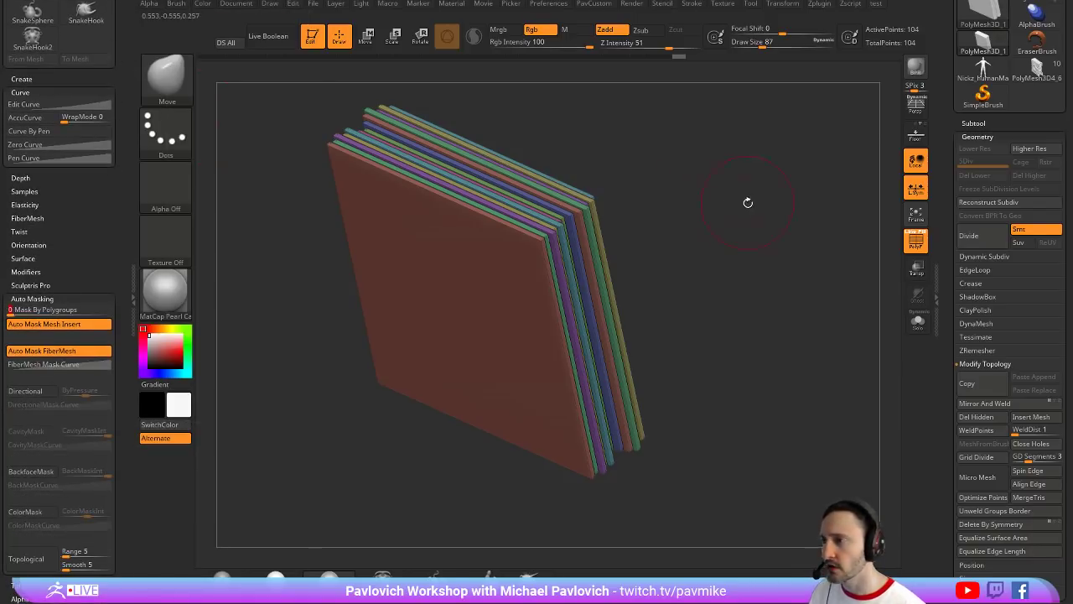
{"action": "left_click_drag", "start_coordinate": [97, 309], "coordinate": [119, 308]}
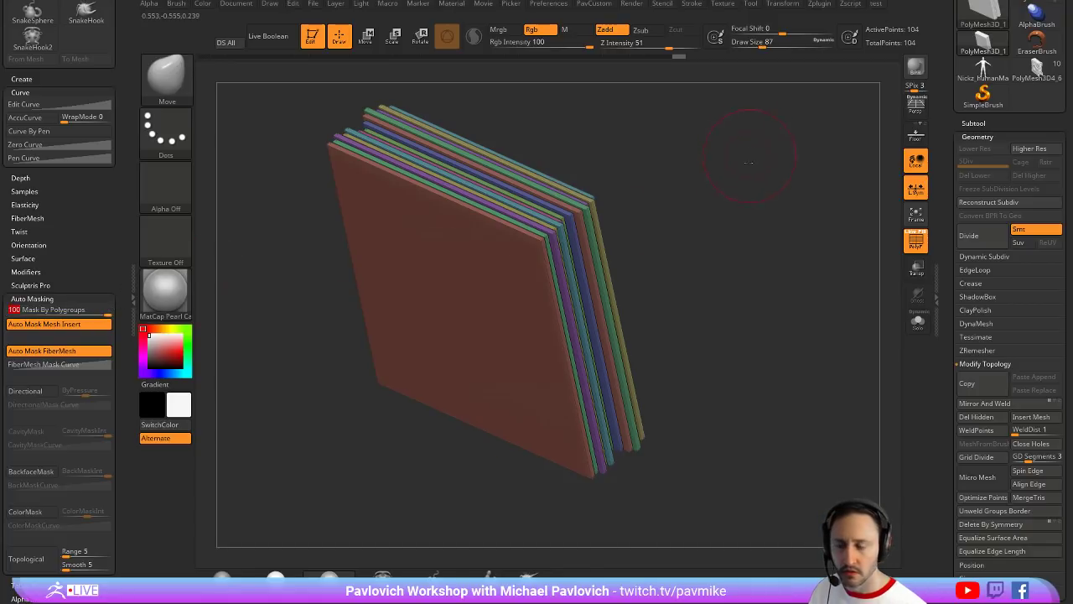
Try to pull a page edge sideways with the Move brush at Draw Size 158
{"action": "mouse_move", "coordinate": [729, 192]}
{"action": "left_mouse_down"}
{"action": "mouse_move", "coordinate": [667, 206]}
{"action": "mouse_move", "coordinate": [661, 227]}
{"action": "left_mouse_up"}
{"action": "key", "text": "s"}
{"action": "mouse_move", "coordinate": [583, 241]}
{"action": "left_mouse_down"}
{"action": "mouse_move", "coordinate": [668, 226]}
{"action": "mouse_move", "coordinate": [624, 243]}
{"action": "left_mouse_up"}
{"action": "key", "text": "ctrl+z"}
Place the Gizmo on the lower front corner of the stack, isolate the teal page and show all pages again
{"action": "key", "text": "w"}
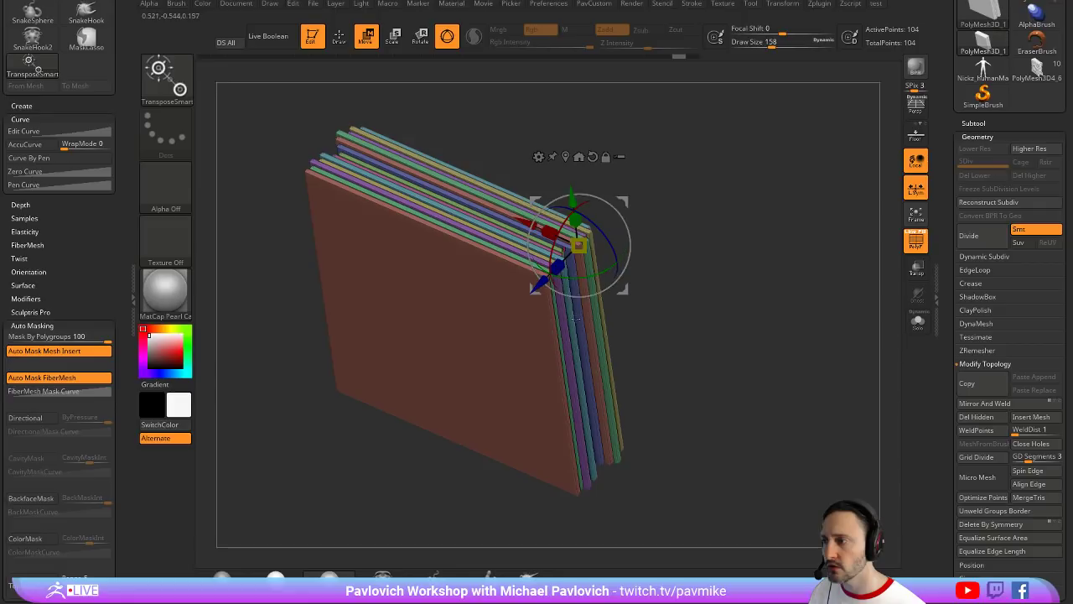
{"action": "left_click", "coordinate": [589, 479]}
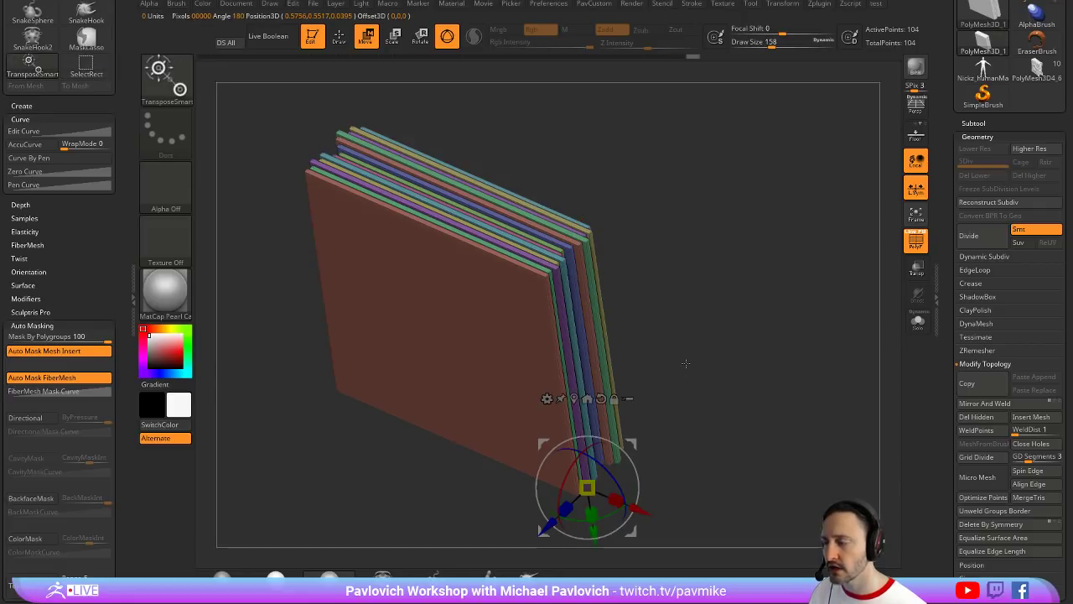
{"action": "key", "text": "ctrl"}
{"action": "key", "text": "q"}
{"action": "left_click", "coordinate": [534, 255], "text": "ctrl+shift"}
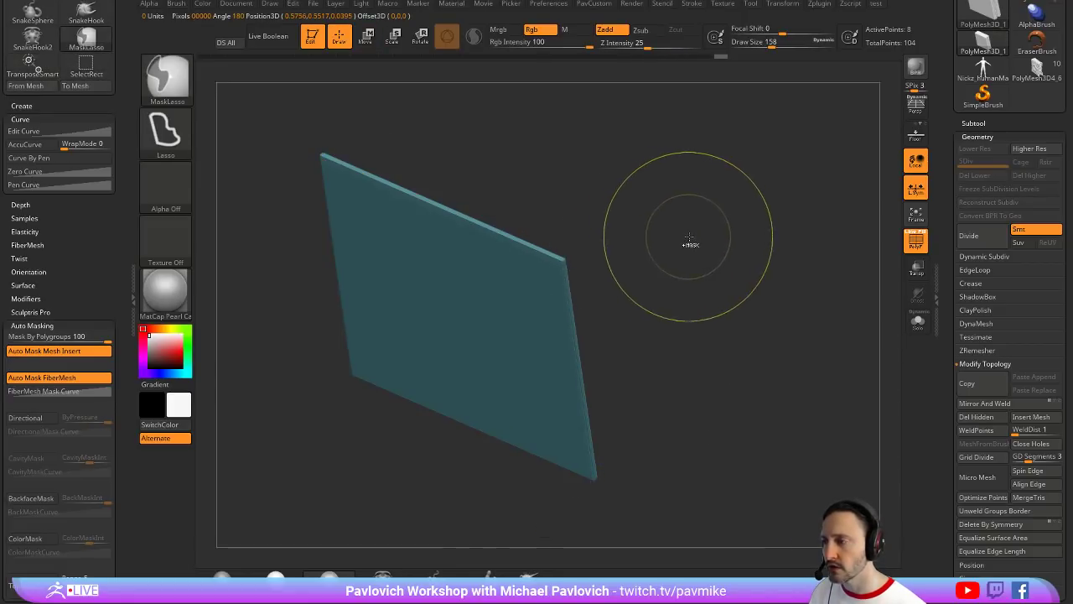
{"action": "left_click", "coordinate": [687, 197], "text": "ctrl+shift"}
Try to transform the pages with the Gizmo from a straight front view
{"action": "key", "text": "w"}
{"action": "left_click_drag", "start_coordinate": [699, 210], "coordinate": [668, 270], "text": "shift"}
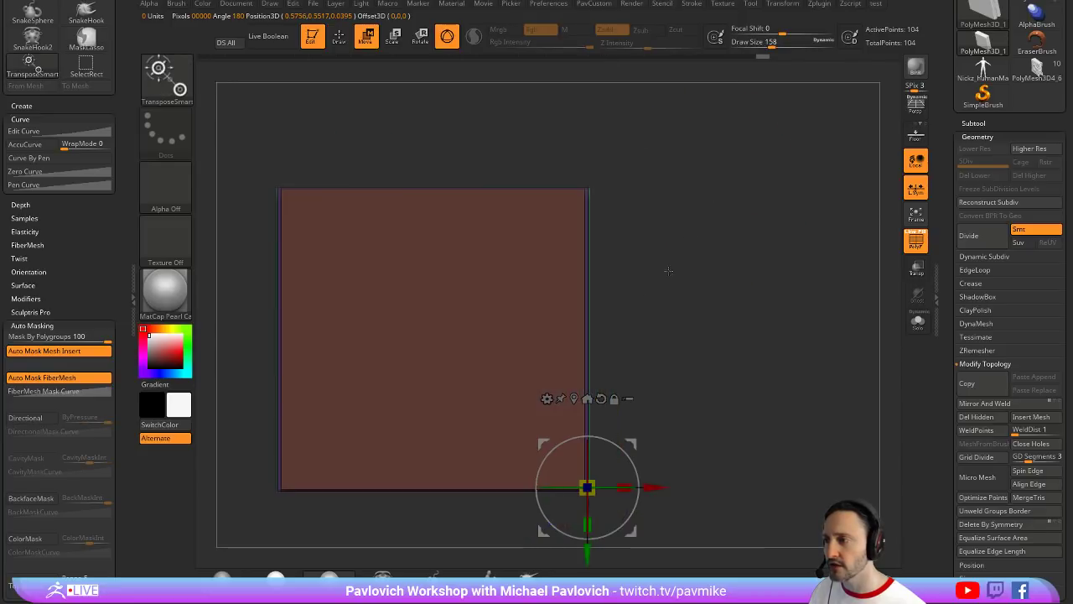
{"action": "mouse_move", "coordinate": [631, 444]}
{"action": "left_mouse_down"}
{"action": "mouse_move", "coordinate": [659, 327]}
{"action": "mouse_move", "coordinate": [678, 395]}
{"action": "left_mouse_up"}
{"action": "key", "text": "ctrl+z"}
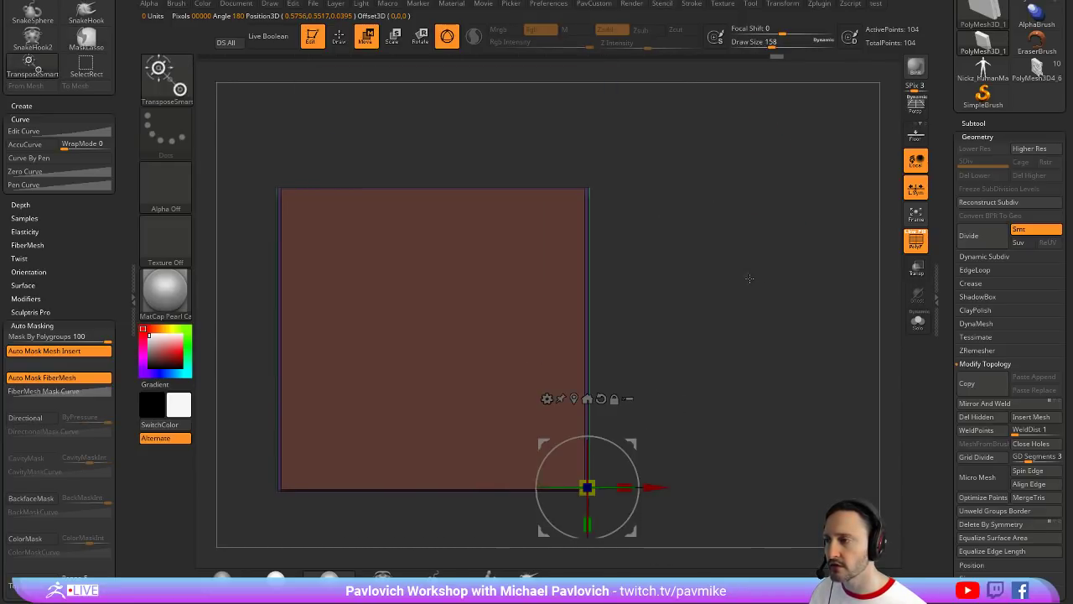
Set Mask By Polygroups to 0, turn on Topological auto masking and resize the Move brush
{"action": "key", "text": "q"}
{"action": "left_click_drag", "start_coordinate": [756, 215], "coordinate": [734, 237]}
{"action": "left_click", "coordinate": [735, 243], "text": "ctrl"}
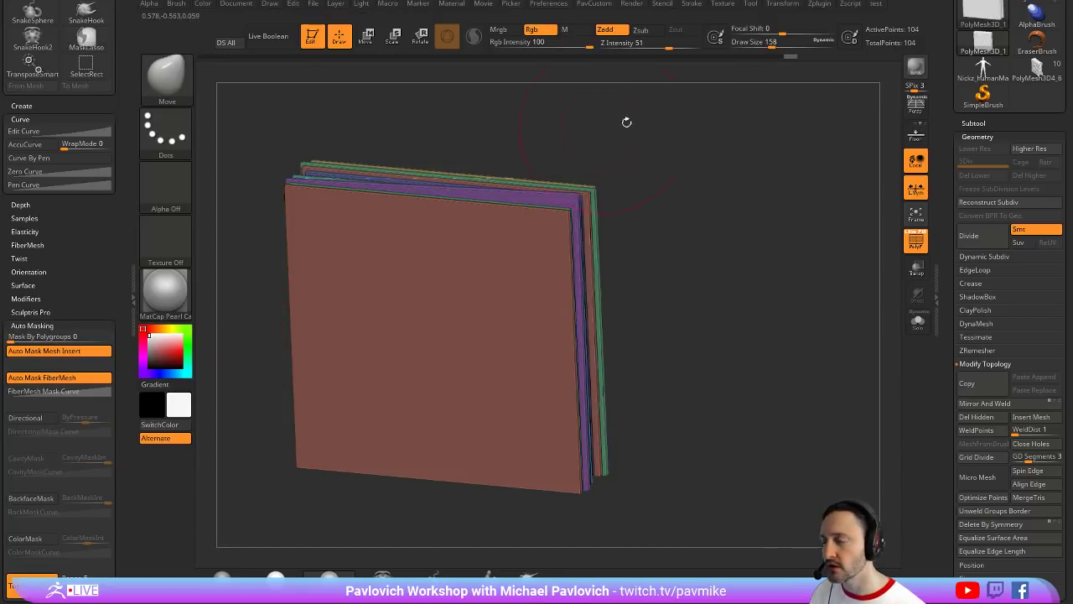
{"action": "left_click_drag", "start_coordinate": [673, 201], "coordinate": [668, 204]}
{"action": "key", "text": "s"}
{"action": "left_click_drag", "start_coordinate": [669, 204], "coordinate": [621, 205]}
{"action": "key", "text": "s"}
{"action": "mouse_move", "coordinate": [622, 206]}
{"action": "left_mouse_down"}
{"action": "mouse_move", "coordinate": [634, 204]}
{"action": "mouse_move", "coordinate": [586, 208]}
{"action": "left_mouse_up"}
Pull the purple page's outer edge past its neighbours with the topologically masked Move brush
{"action": "left_click_drag", "start_coordinate": [652, 280], "coordinate": [644, 181], "text": "alt"}
{"action": "left_click_drag", "start_coordinate": [572, 406], "coordinate": [578, 407]}
{"action": "key", "text": "s"}
{"action": "mouse_move", "coordinate": [697, 299]}
{"action": "left_mouse_down"}
{"action": "mouse_move", "coordinate": [676, 298]}
{"action": "mouse_move", "coordinate": [719, 266]}
{"action": "left_mouse_up"}
{"action": "key", "text": "s"}
{"action": "left_click_drag", "start_coordinate": [719, 266], "coordinate": [679, 267]}
{"action": "mouse_move", "coordinate": [722, 209]}
{"action": "left_mouse_down", "text": "alt"}
{"action": "mouse_move", "coordinate": [738, 226]}
{"action": "mouse_move", "coordinate": [755, 168]}
{"action": "mouse_move", "coordinate": [733, 248]}
{"action": "left_mouse_up", "text": "alt"}
Insert an edge loop near the purple page's corner with the ZModeler brush's Insert edge action
{"action": "key", "text": "b"}
{"action": "key", "text": "z"}
{"action": "key", "text": "m"}
{"action": "key", "text": "space"}
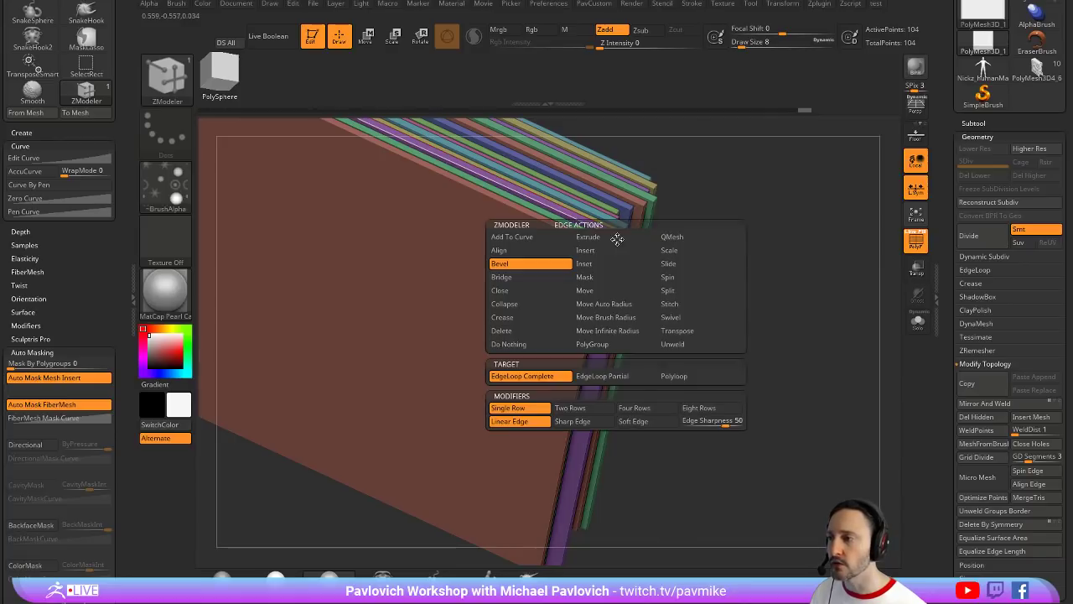
{"action": "left_click", "coordinate": [614, 249]}
{"action": "left_click", "coordinate": [613, 237]}
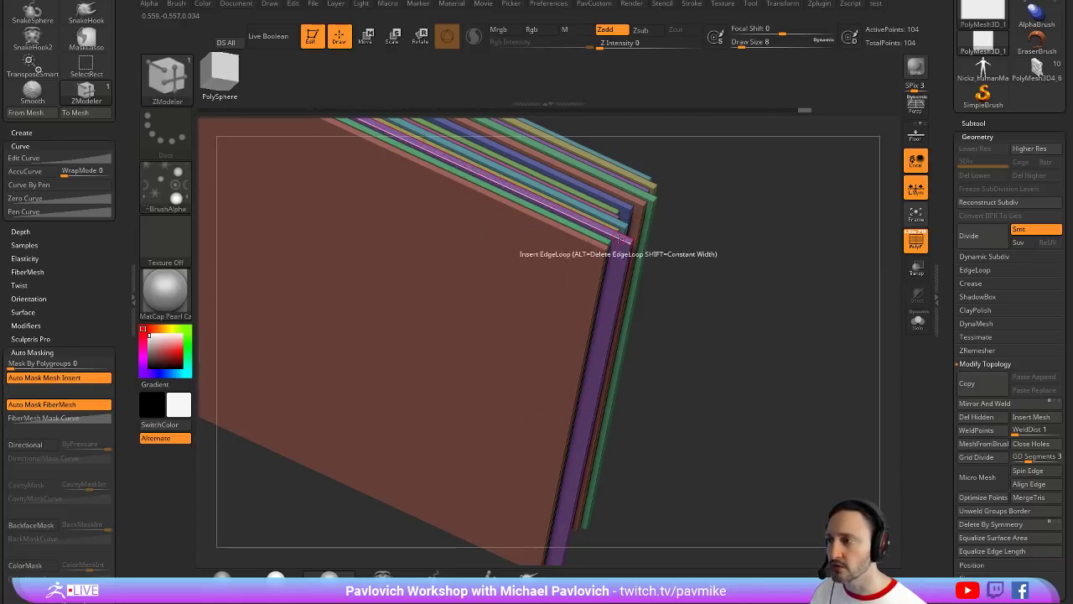
{"action": "left_click", "coordinate": [618, 235]}
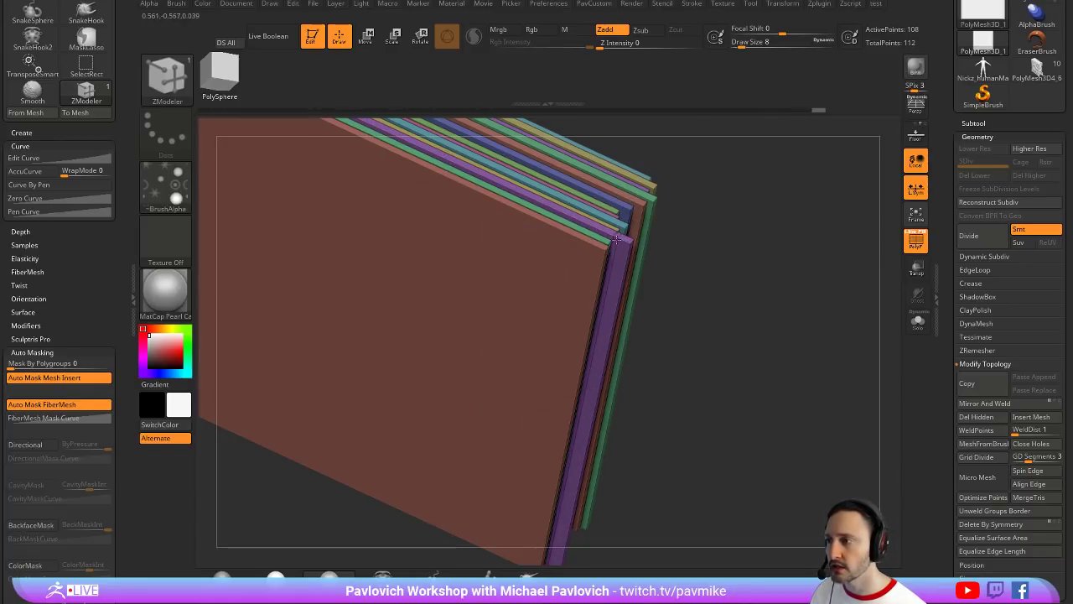
Lasso-mask the purple page's protruding end from the top view, adjust the page with the Gizmo and clear the mask
{"action": "left_click_drag", "start_coordinate": [706, 197], "coordinate": [675, 214]}
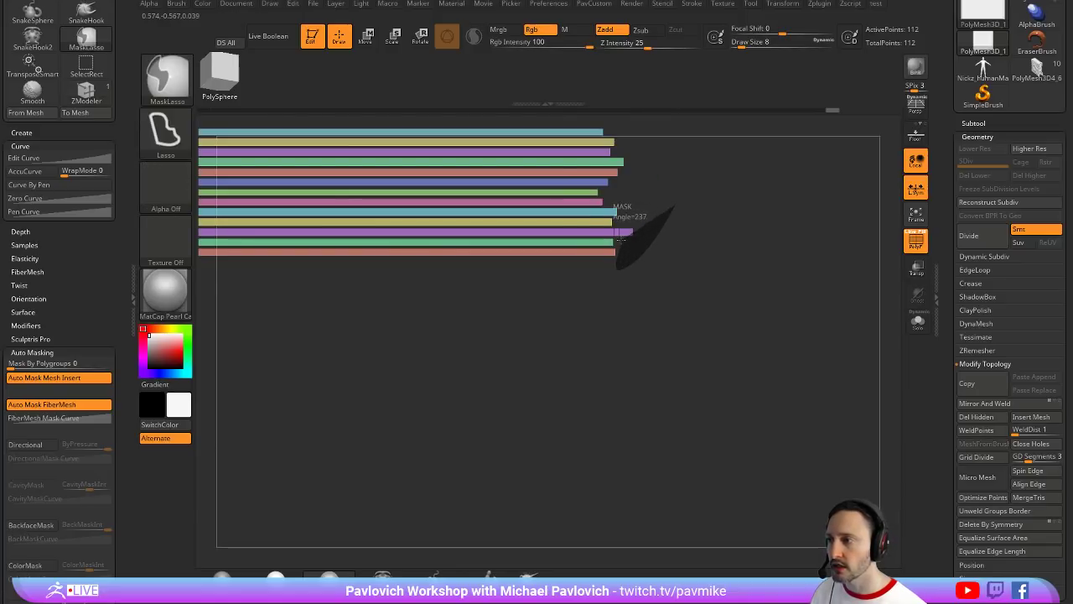
{"action": "key", "text": "w"}
{"action": "left_click_drag", "start_coordinate": [661, 207], "coordinate": [670, 237]}
{"action": "key", "text": "q"}
{"action": "left_click_drag", "start_coordinate": [720, 173], "coordinate": [754, 201], "text": "ctrl"}
Isolate the teal page to inspect its geometry and show all pages again
{"action": "mouse_move", "coordinate": [761, 206]}
{"action": "left_mouse_down"}
{"action": "mouse_move", "coordinate": [787, 159]}
{"action": "mouse_move", "coordinate": [754, 290]}
{"action": "left_mouse_up"}
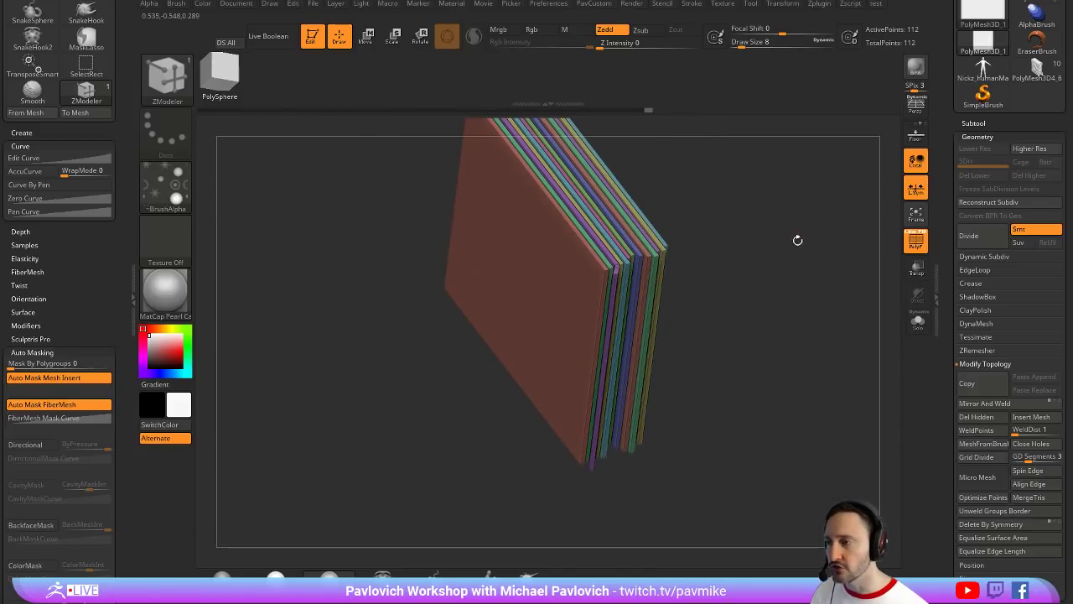
{"action": "left_click_drag", "start_coordinate": [741, 231], "coordinate": [602, 209]}
{"action": "key", "text": "ctrl+shift"}
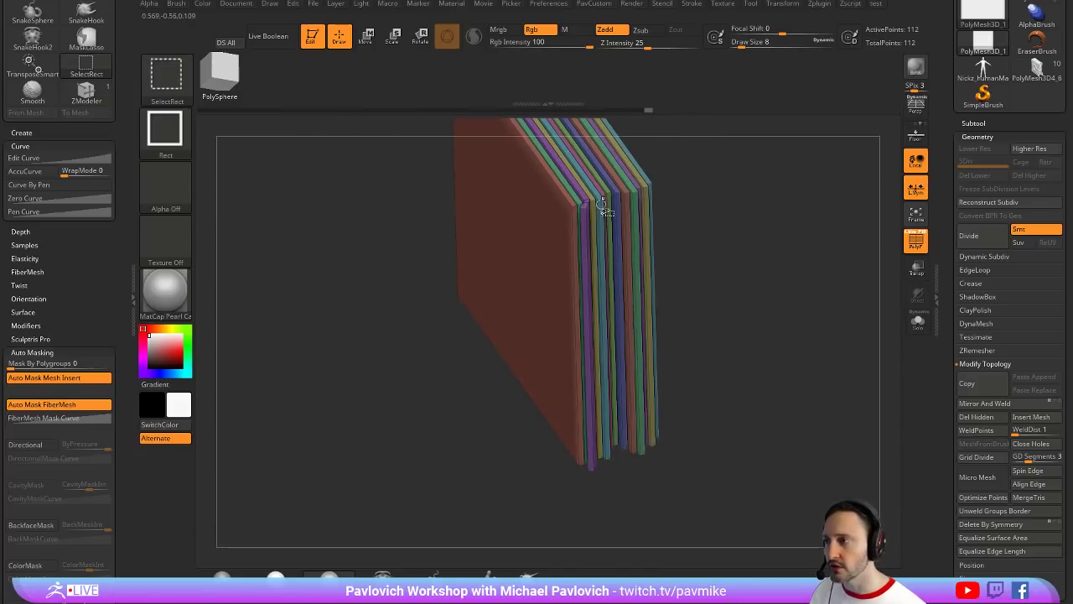
{"action": "left_click", "coordinate": [601, 209], "text": "ctrl+shift"}
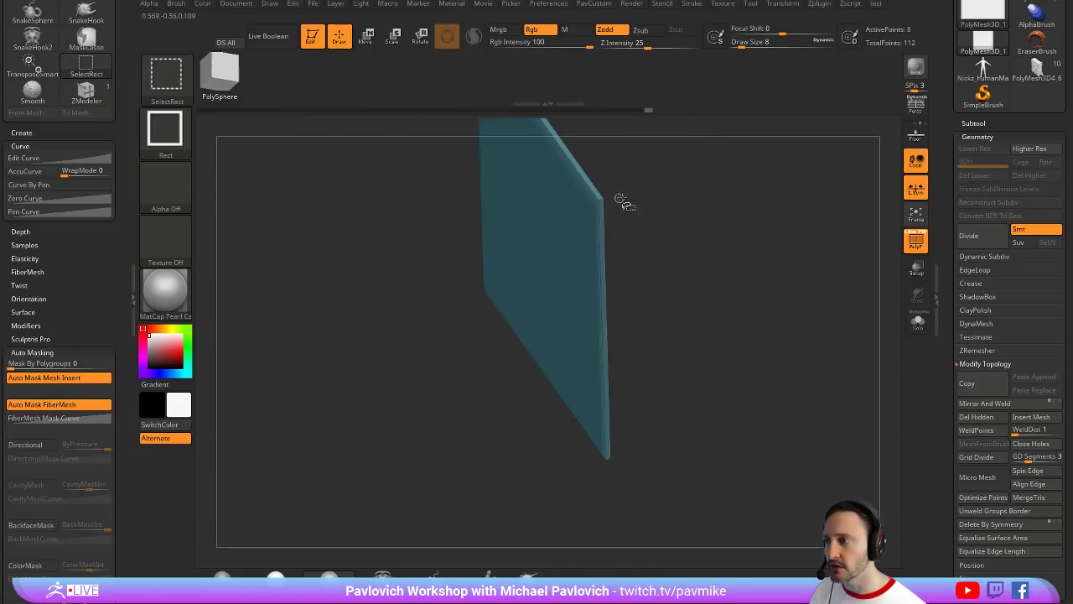
{"action": "left_click", "coordinate": [827, 285], "text": "ctrl+shift"}
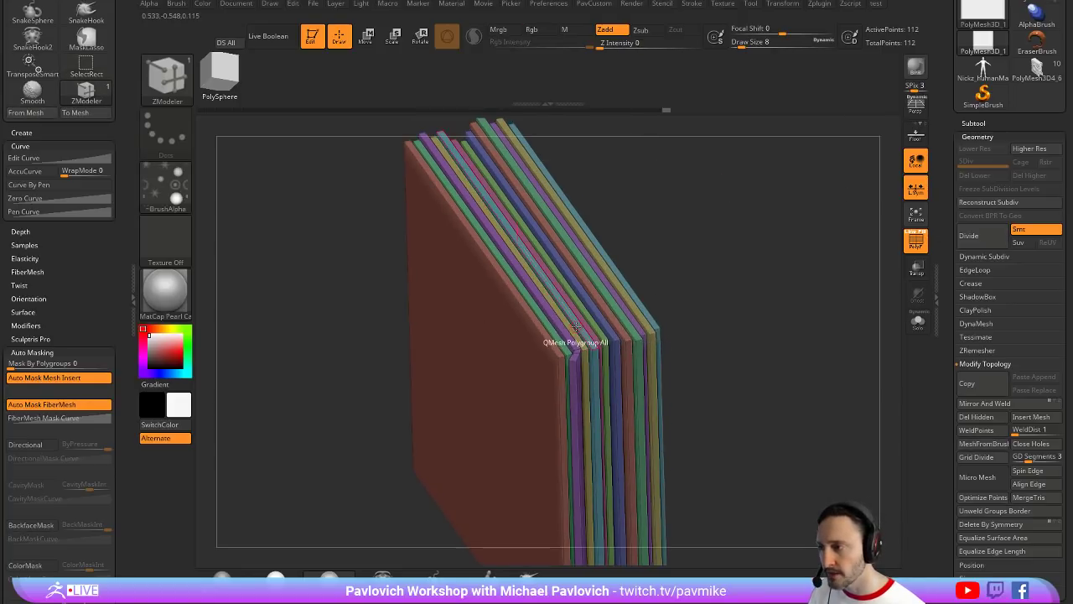
Insert multiple evenly spaced edge loops along the teal page's edges with ZModeler's Multiple EdgeLoops target
{"action": "key", "text": "space"}
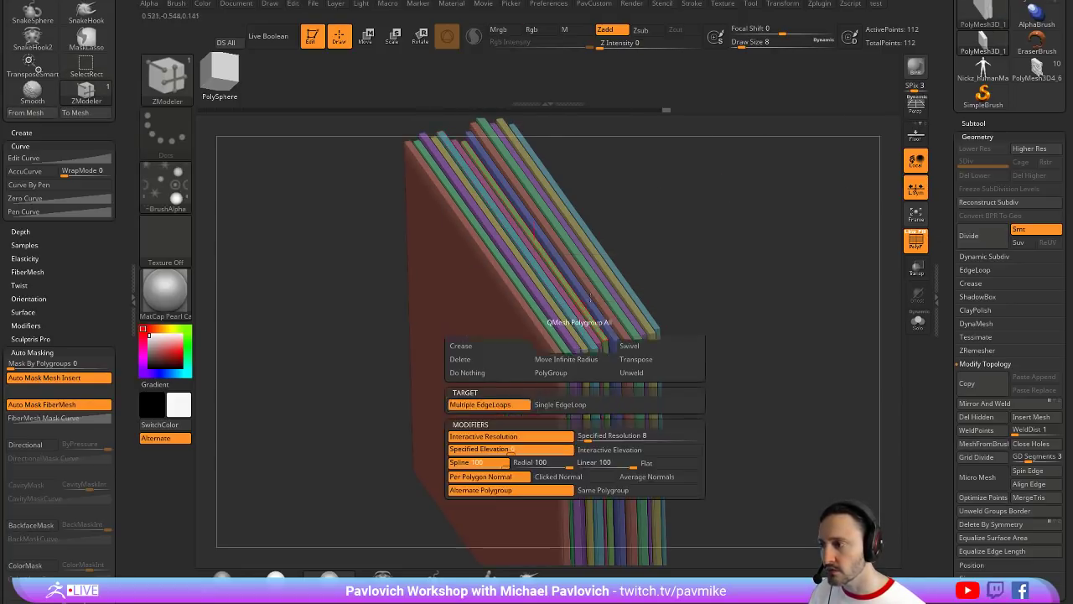
{"action": "right_click_drag", "start_coordinate": [590, 297], "coordinate": [559, 301]}
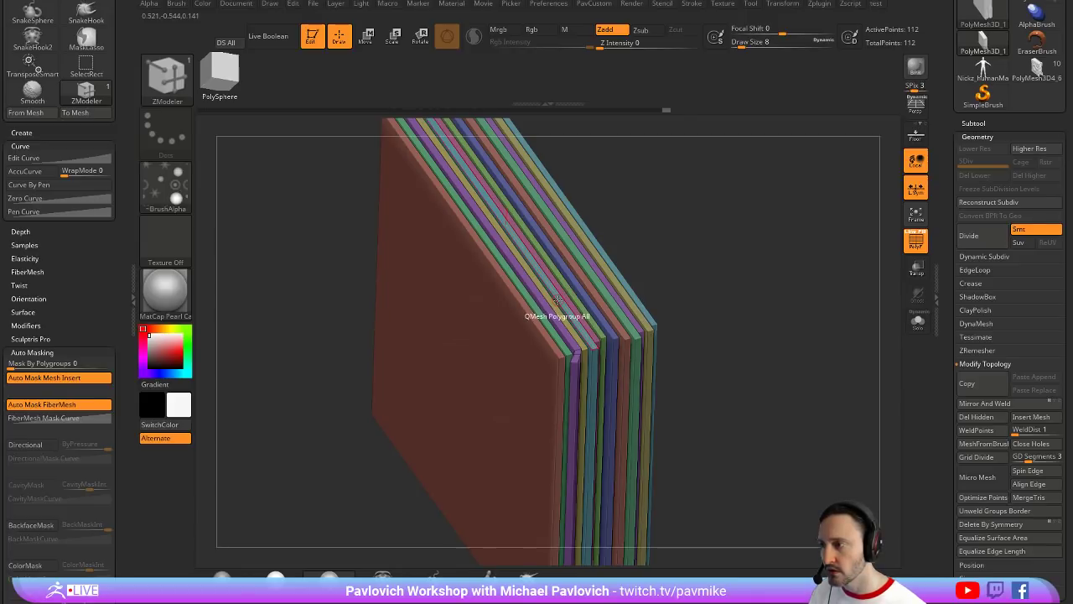
{"action": "left_click_drag", "start_coordinate": [558, 300], "coordinate": [598, 360]}
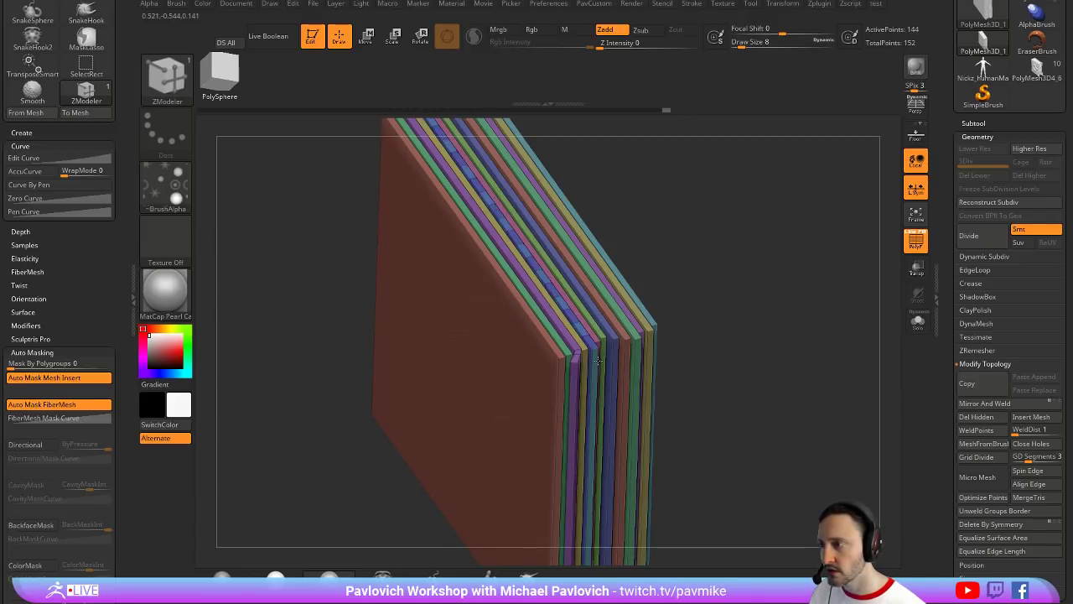
{"action": "left_click", "coordinate": [597, 361]}
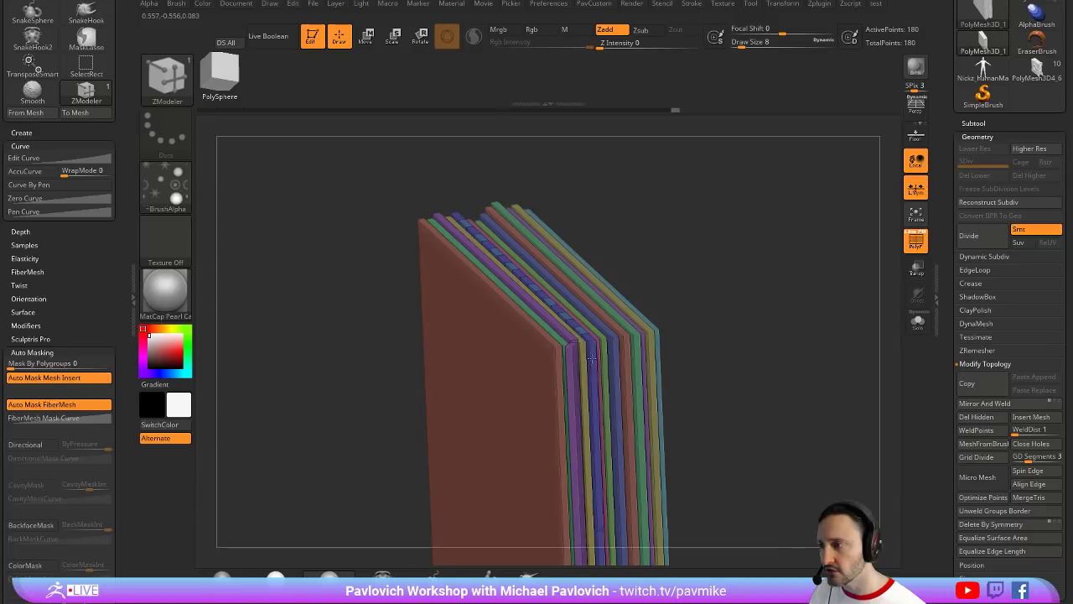
{"action": "left_click_drag", "start_coordinate": [717, 299], "coordinate": [699, 284], "text": "alt"}
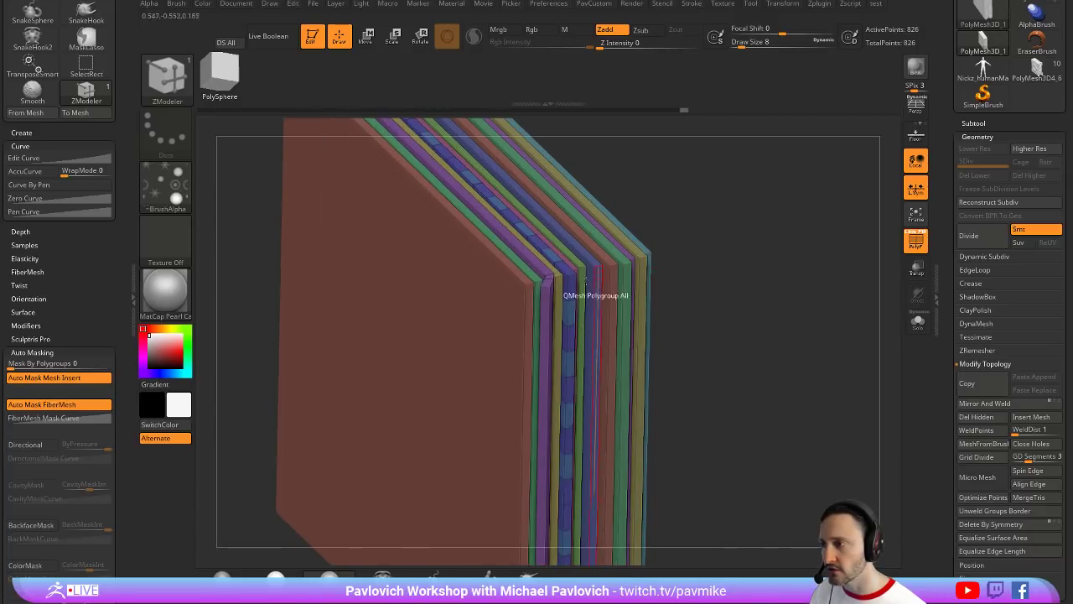
Isolate the subdivided page, merge its alternating strips into a single polygroup and show the whole stack
{"action": "left_click", "coordinate": [581, 279], "text": "ctrl+shift"}
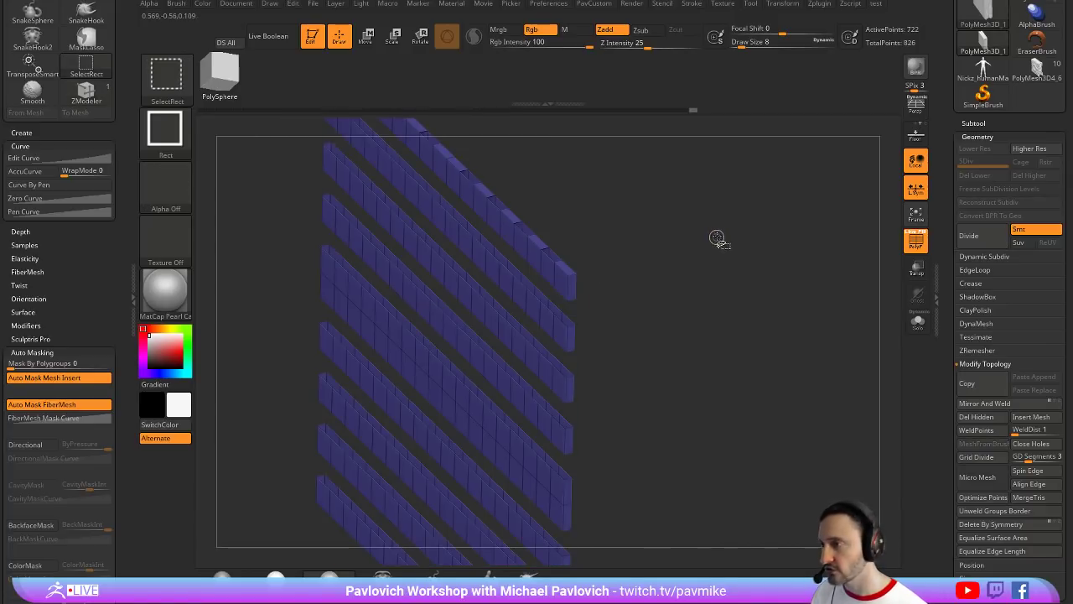
{"action": "left_click", "coordinate": [717, 238], "text": "ctrl+shift"}
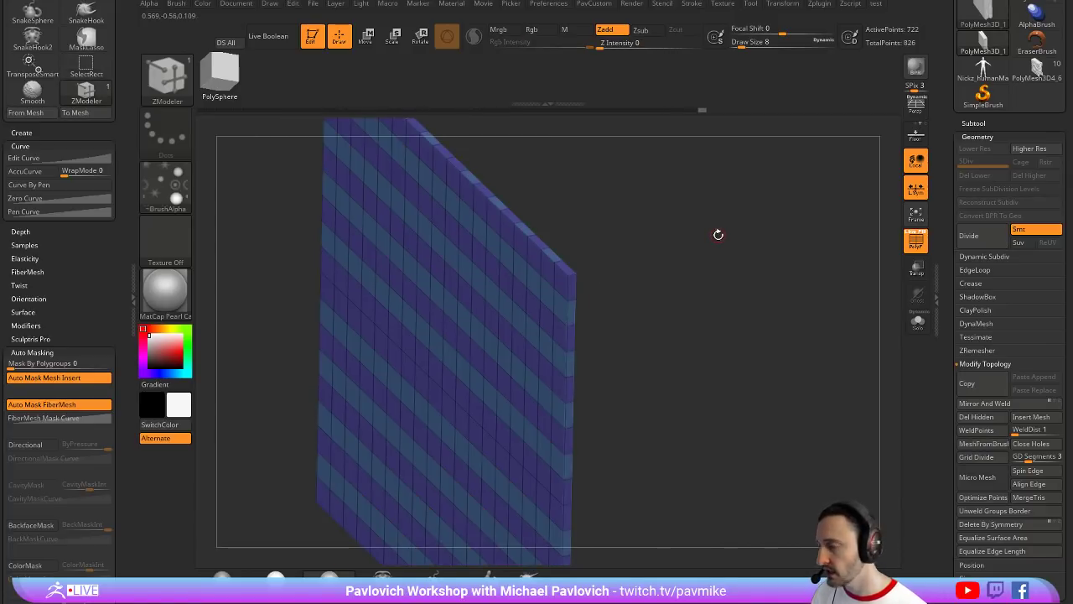
{"action": "left_click", "coordinate": [807, 297], "text": "ctrl+shift"}
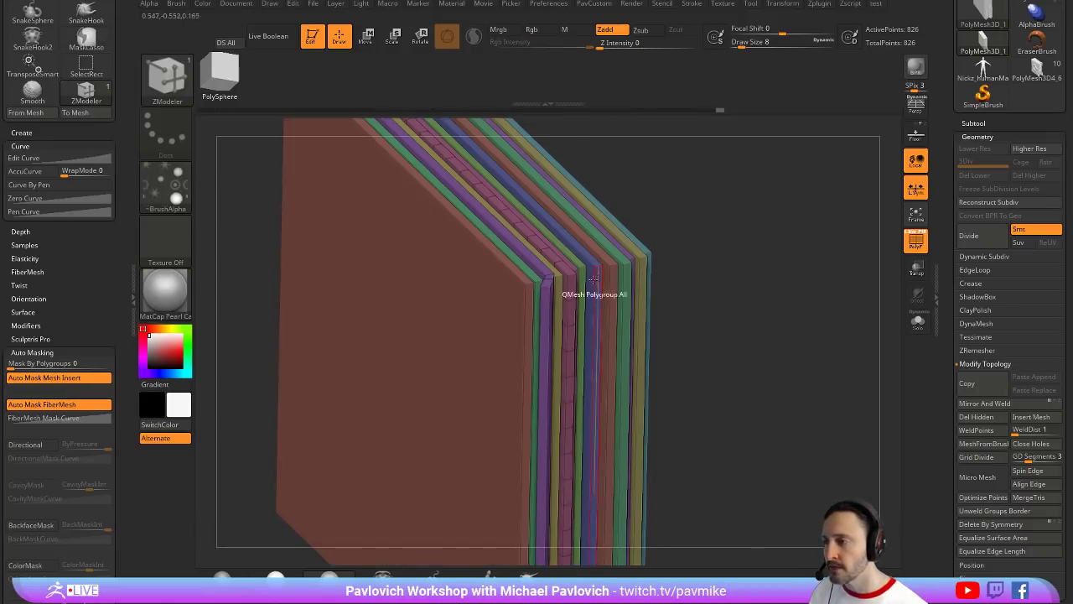
Isolate the subdivided page and roughen it with a Deformation Noise of 43
{"action": "left_click", "coordinate": [567, 280], "text": "ctrl+shift"}
{"action": "left_click_drag", "start_coordinate": [948, 328], "coordinate": [948, 92]}
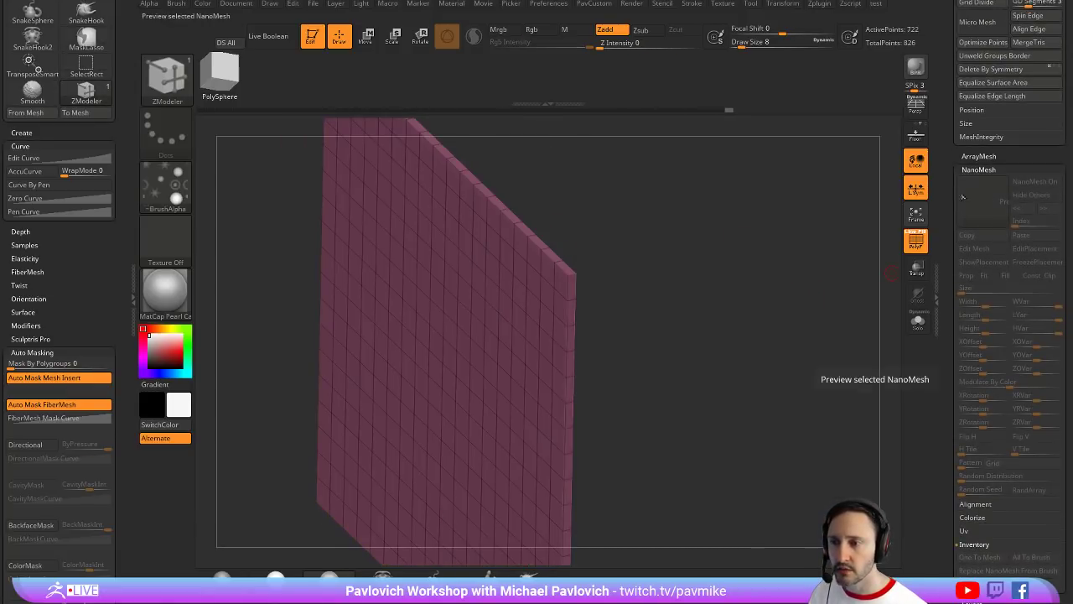
{"action": "left_click", "coordinate": [977, 168], "text": "shift"}
{"action": "left_click", "coordinate": [979, 244], "text": "shift"}
{"action": "left_click_drag", "start_coordinate": [950, 360], "coordinate": [951, 100]}
{"action": "left_click_drag", "start_coordinate": [1010, 321], "coordinate": [1026, 322]}
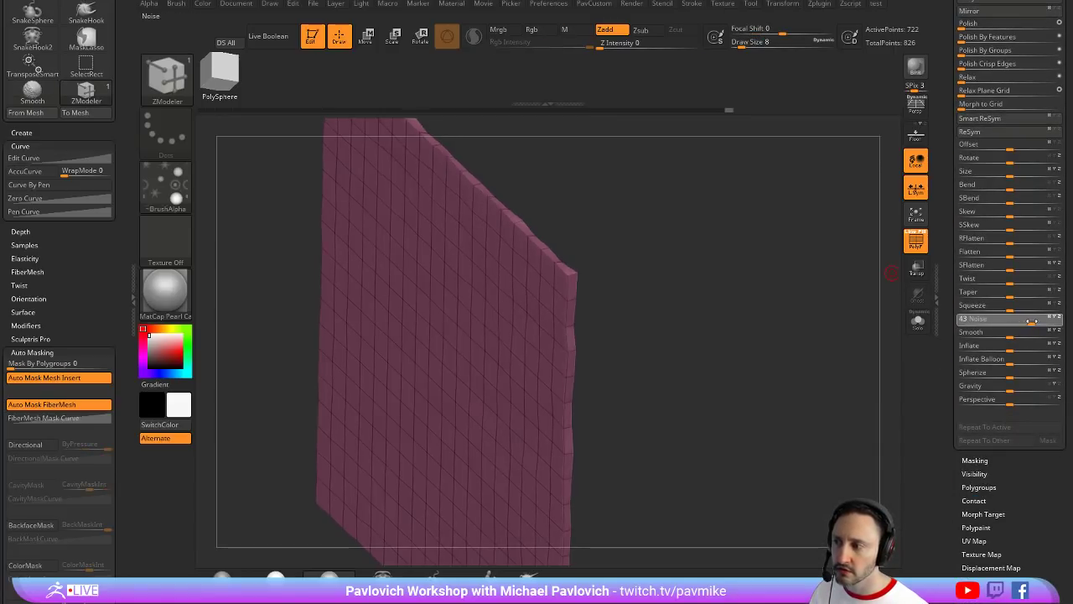
Show all pages and turn off the polygroup wireframe display
{"action": "left_click", "coordinate": [805, 313], "text": "ctrl+shift"}
{"action": "left_click_drag", "start_coordinate": [780, 276], "coordinate": [818, 316]}
{"action": "key", "text": "shift+f"}
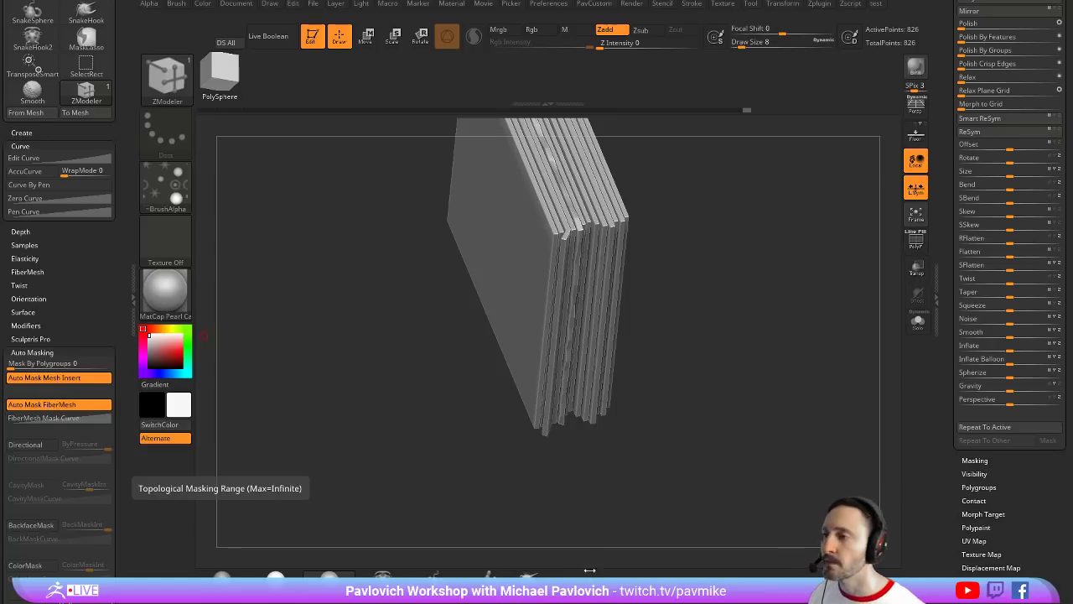
Leave Edit mode and clear the canvas
{"action": "left_click", "coordinate": [311, 38]}
{"action": "key", "text": "ctrl+n"}
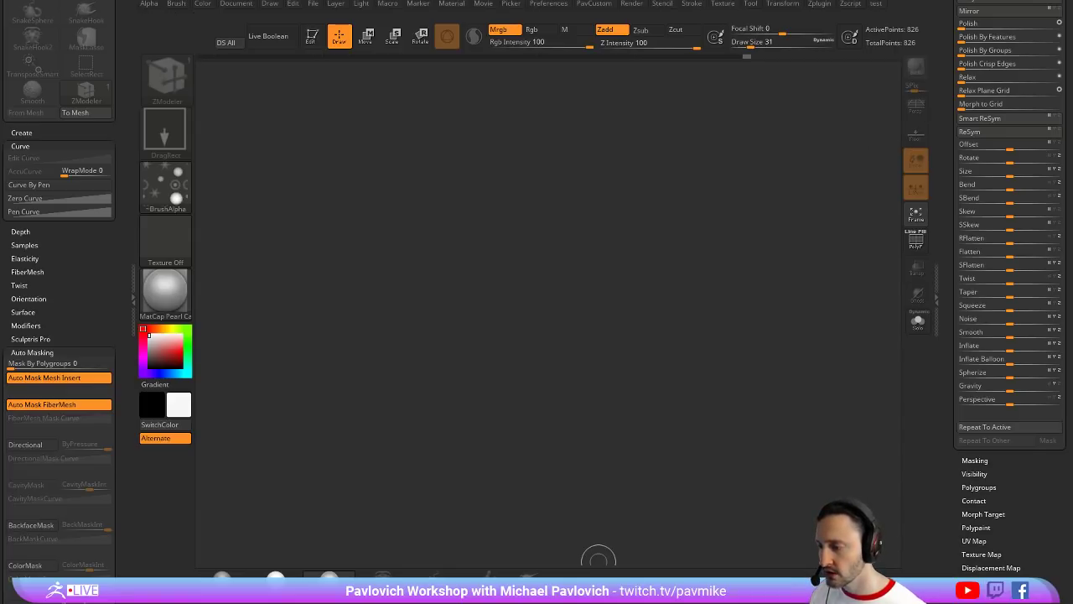
Switch to the YouTube window, return to the channel's playlists and browse the Livestream Full Episodes playlist to its end
{"action": "left_click", "coordinate": [599, 596]}
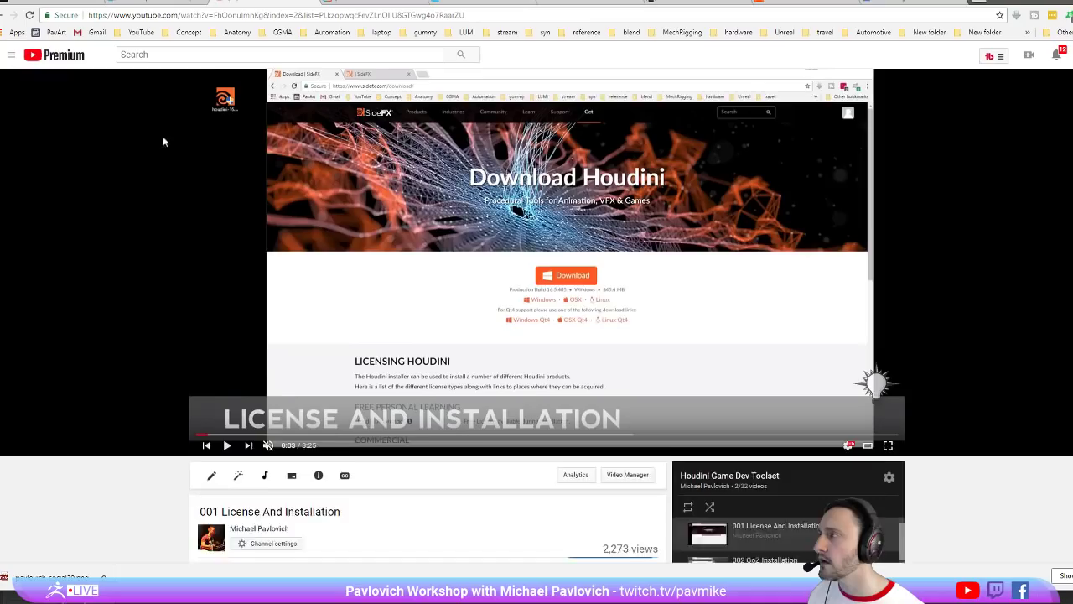
{"action": "left_click", "coordinate": [6, 15]}
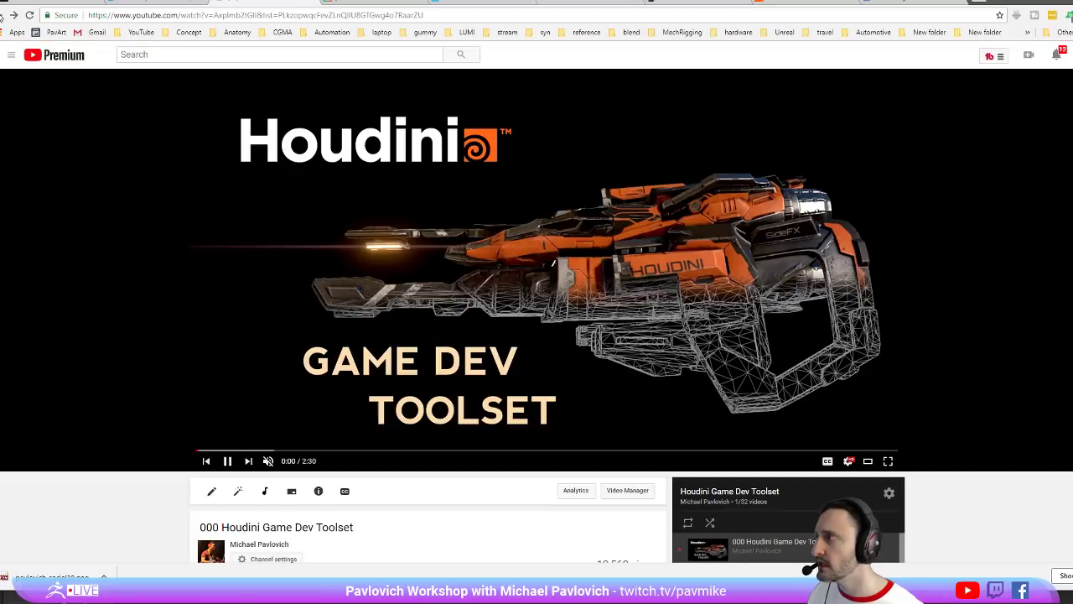
{"action": "left_click", "coordinate": [4, 15]}
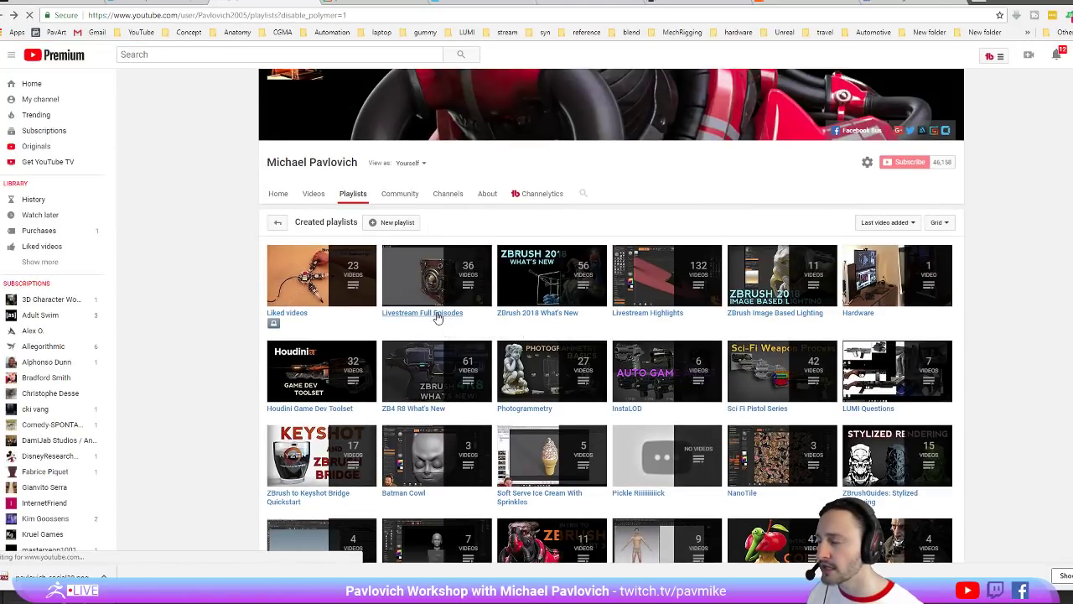
{"action": "left_click", "coordinate": [437, 314]}
{"action": "scroll", "coordinate": [428, 314], "scroll_direction": "down", "scroll_amount": 12}
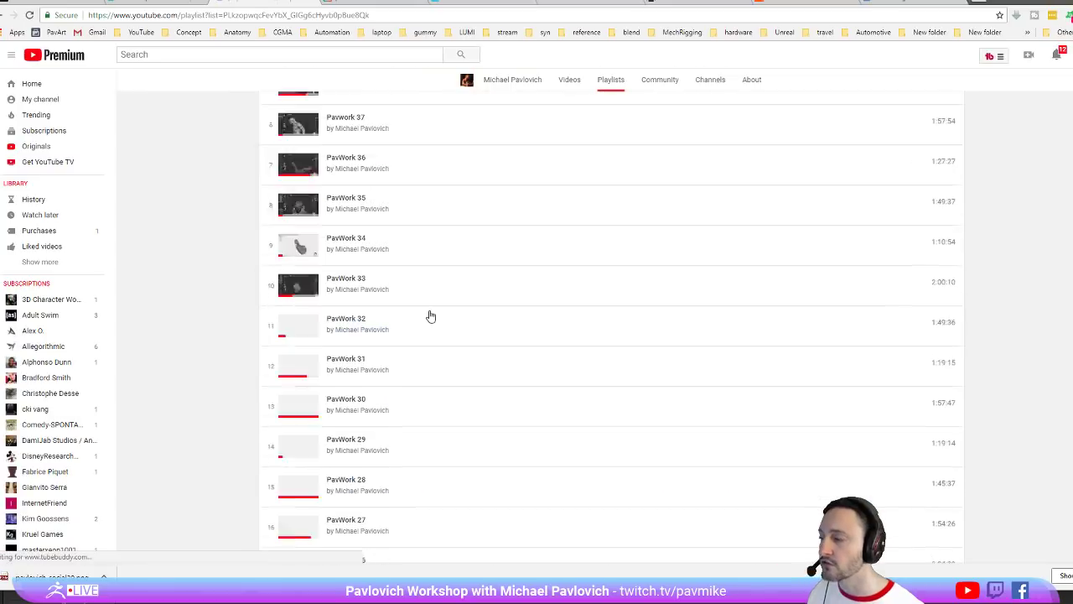
{"action": "scroll", "coordinate": [429, 314], "scroll_direction": "down", "scroll_amount": 2}
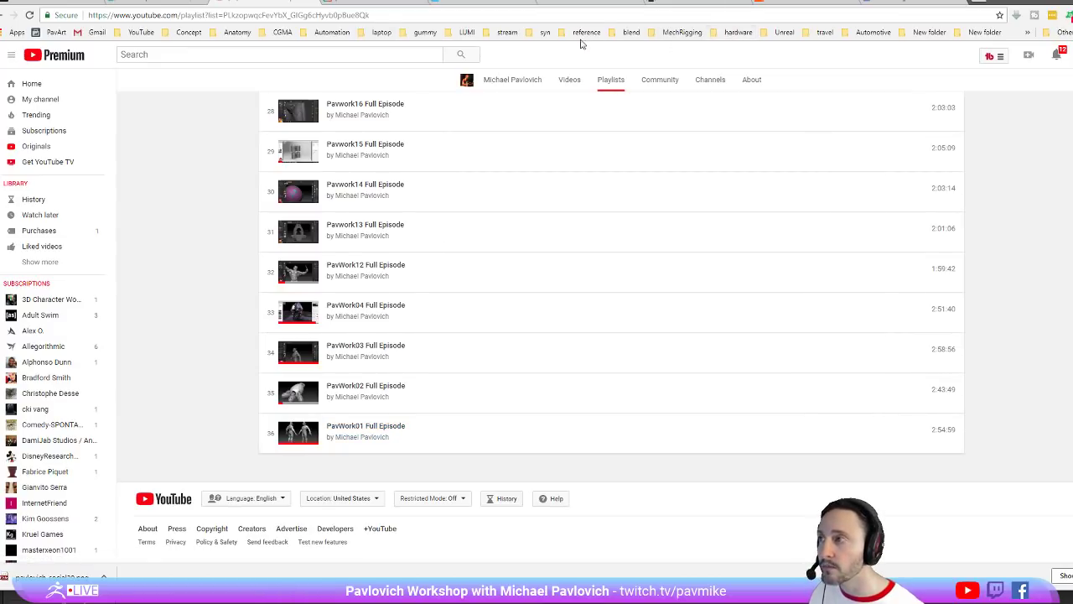
Switch to the browser window with the Pavlovich Workshop playlist and select the page's web address
{"action": "key", "text": "alt+Tab"}
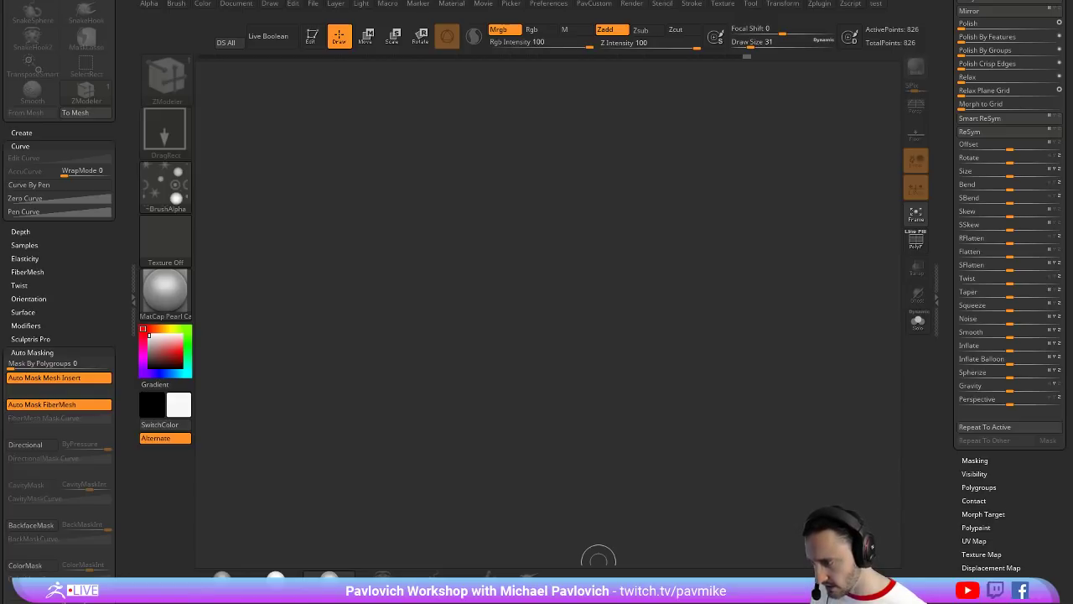
{"action": "key", "text": "alt+Tab"}
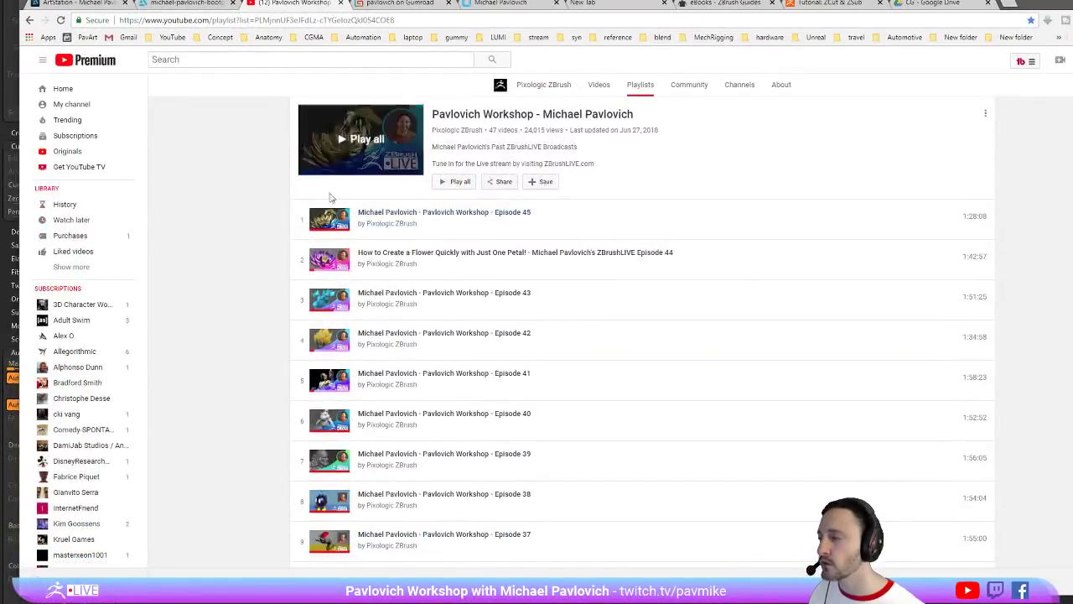
{"action": "left_click", "coordinate": [614, 20]}
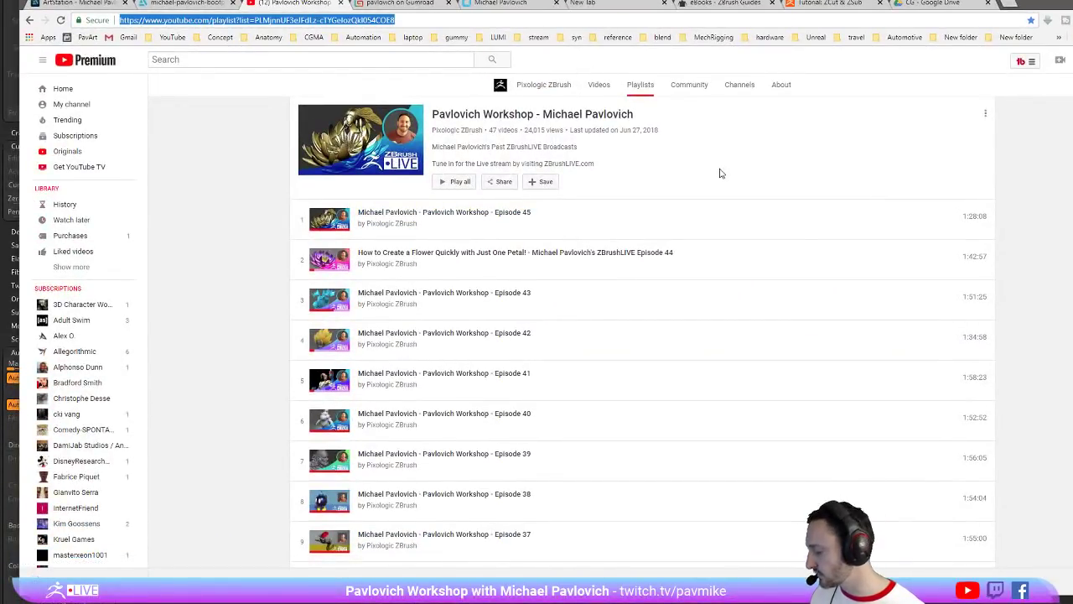
{"action": "key", "text": "alt+Tab"}
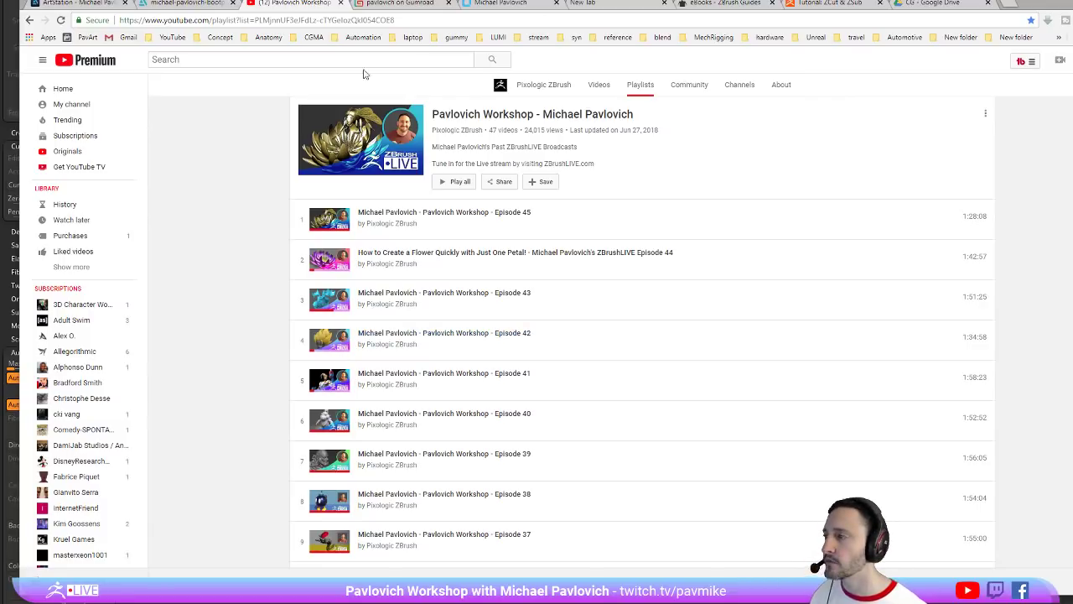
Open Pavlovich Workshop Broadcast #1 from the end of the playlist and skim roughly the first 25 minutes of the video
{"action": "scroll", "coordinate": [260, 227], "scroll_direction": "down", "scroll_amount": 20}
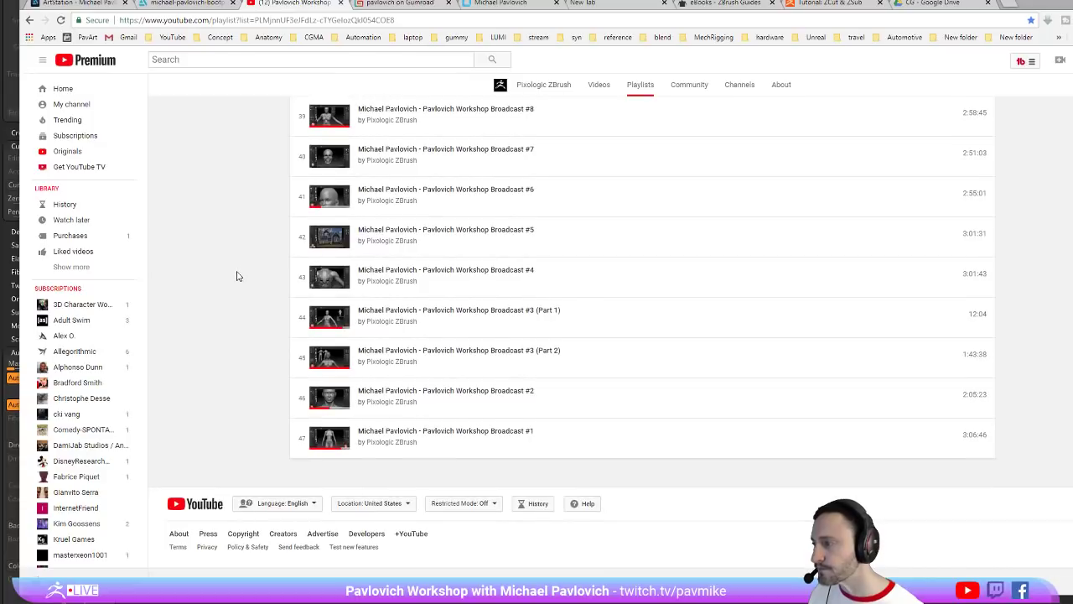
{"action": "left_click", "coordinate": [395, 433]}
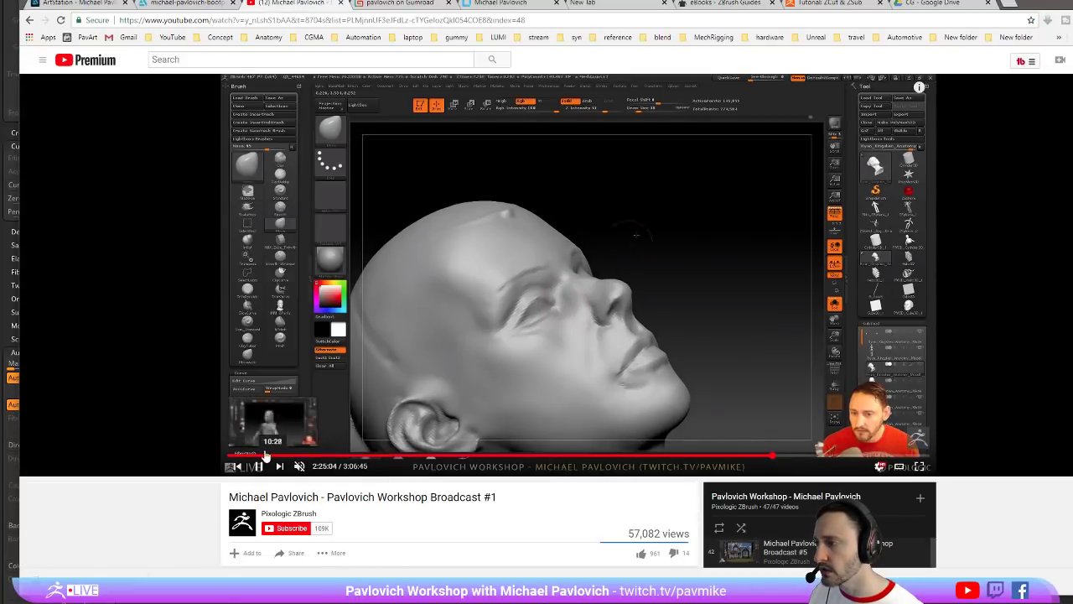
{"action": "left_click", "coordinate": [266, 455]}
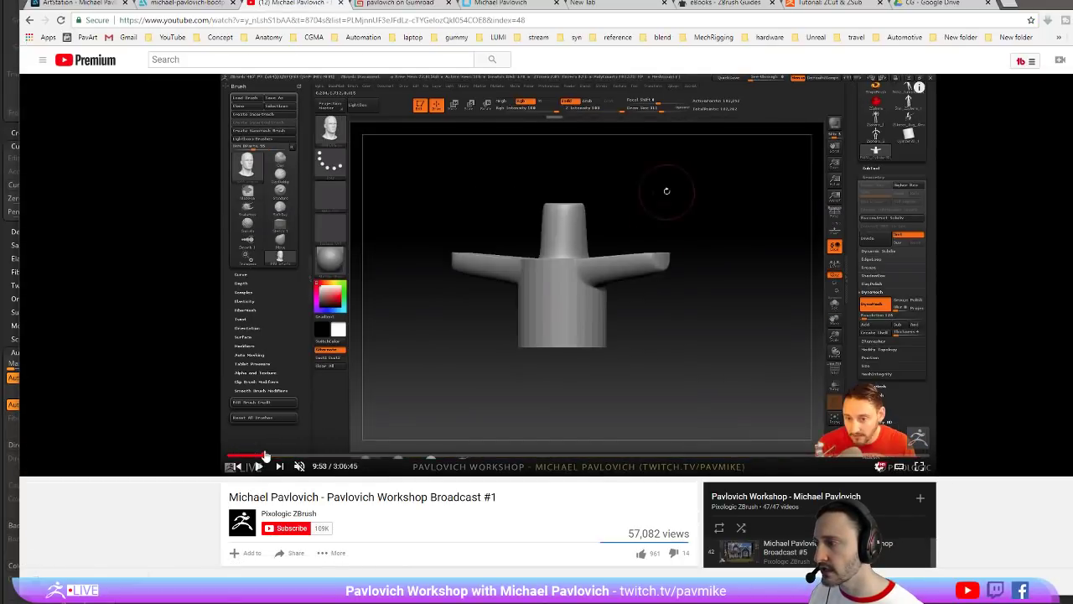
{"action": "left_click", "coordinate": [247, 455]}
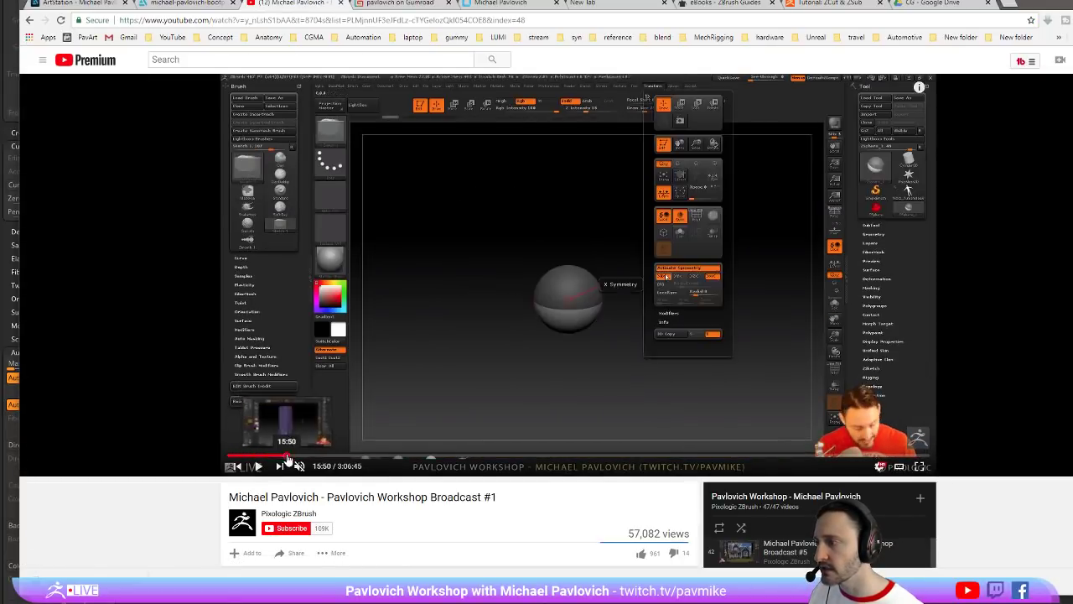
{"action": "left_click", "coordinate": [287, 456]}
{"action": "left_click", "coordinate": [325, 459]}
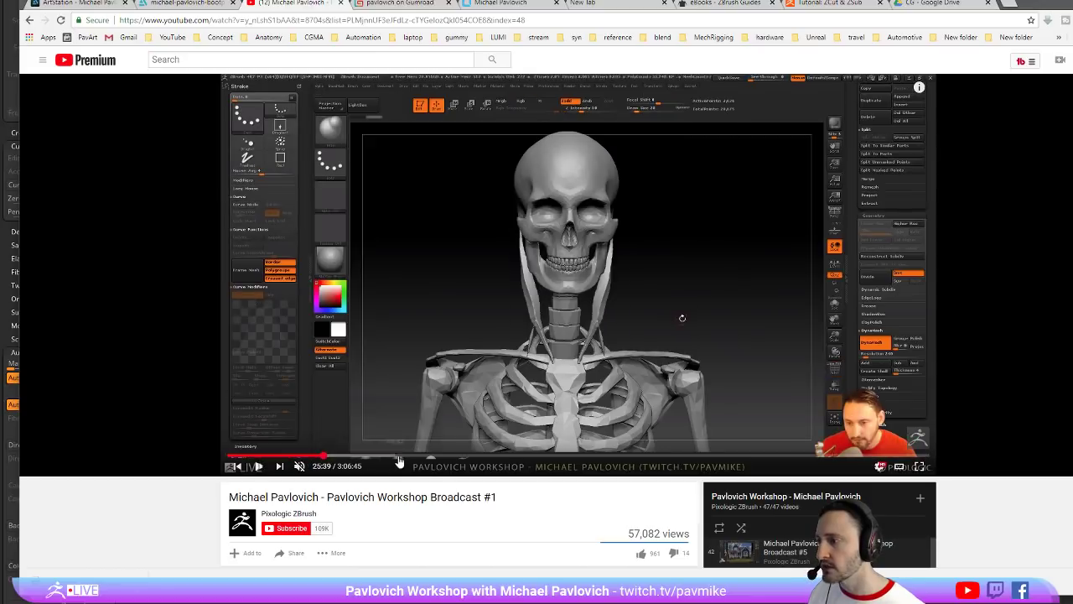
Skim the rest of the broadcast by jumping forward through the 1:00:08, 1:23:47 and 2:14:20 marks to about 2:54:38
{"action": "left_click", "coordinate": [400, 460]}
{"action": "left_click", "coordinate": [455, 459]}
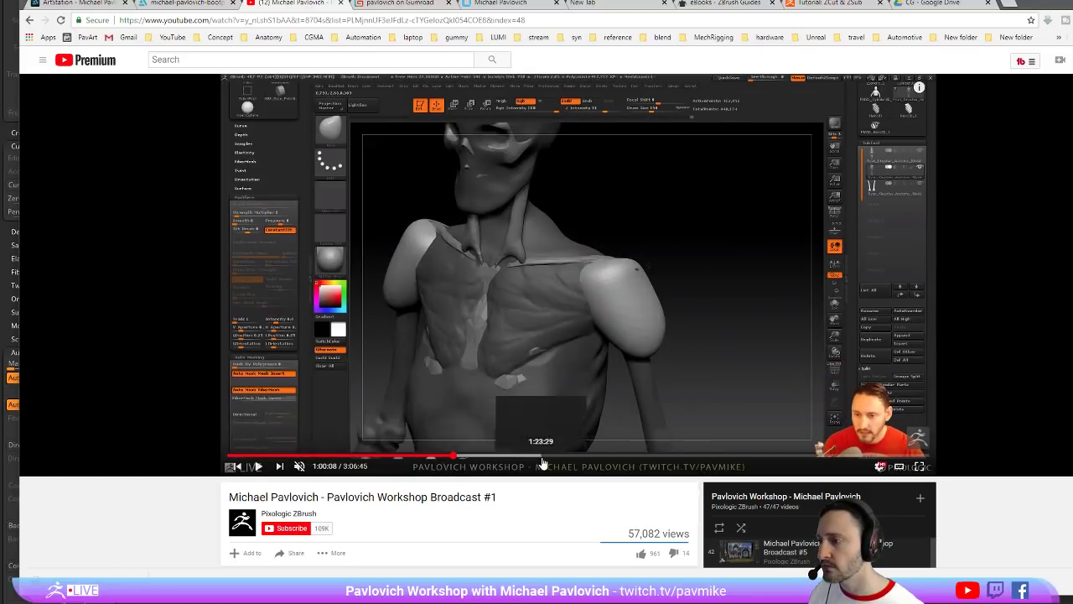
{"action": "left_click", "coordinate": [542, 463]}
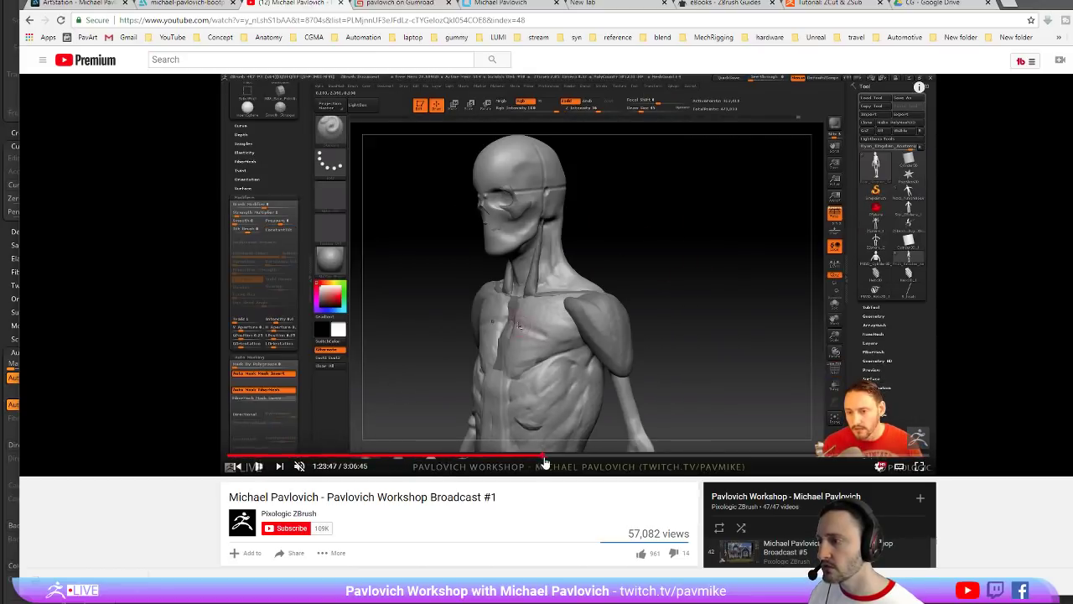
{"action": "left_click", "coordinate": [627, 462]}
{"action": "left_click", "coordinate": [733, 461]}
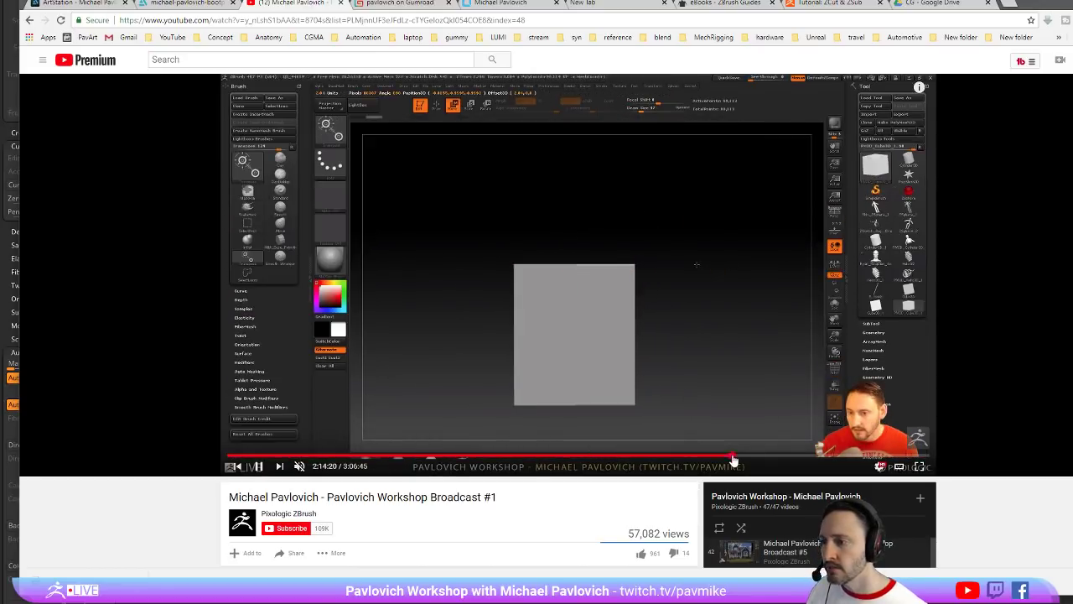
{"action": "left_click", "coordinate": [782, 461]}
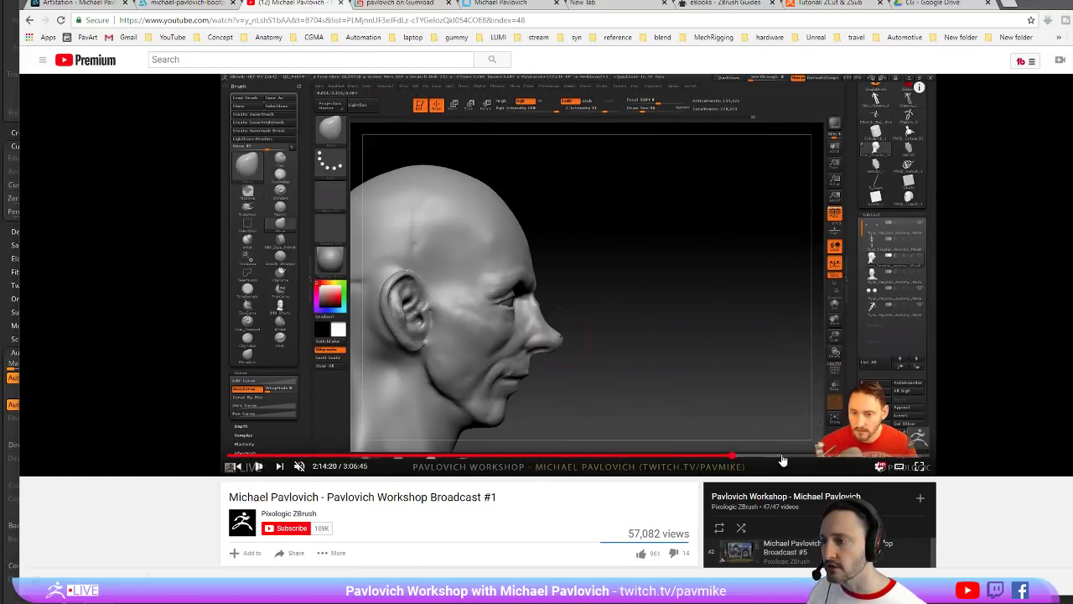
{"action": "left_click", "coordinate": [796, 461]}
{"action": "left_click", "coordinate": [824, 459]}
{"action": "left_click", "coordinate": [872, 456]}
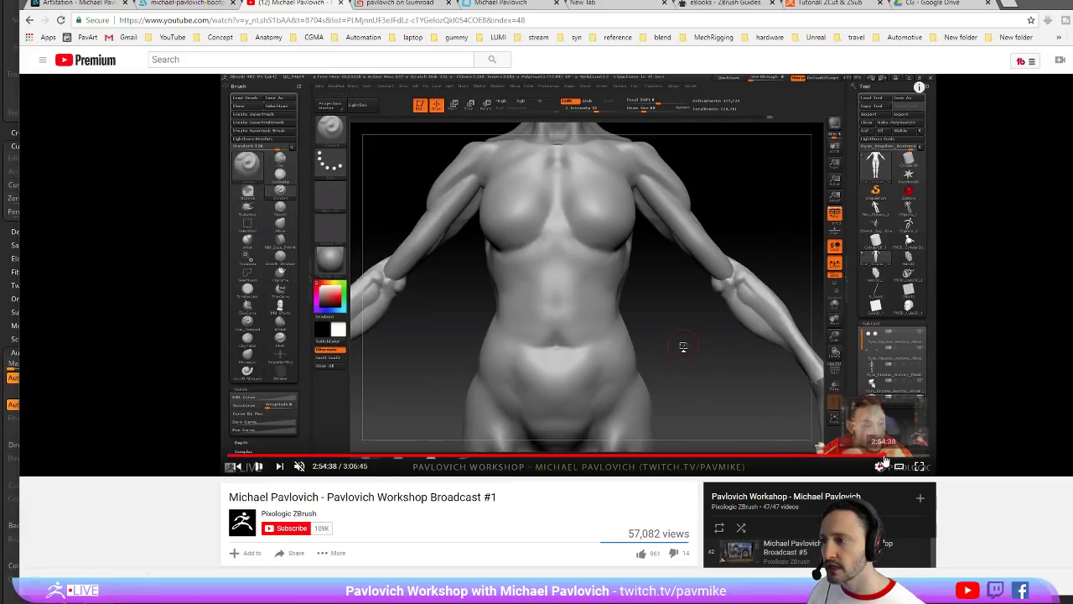
{"action": "left_click", "coordinate": [883, 456]}
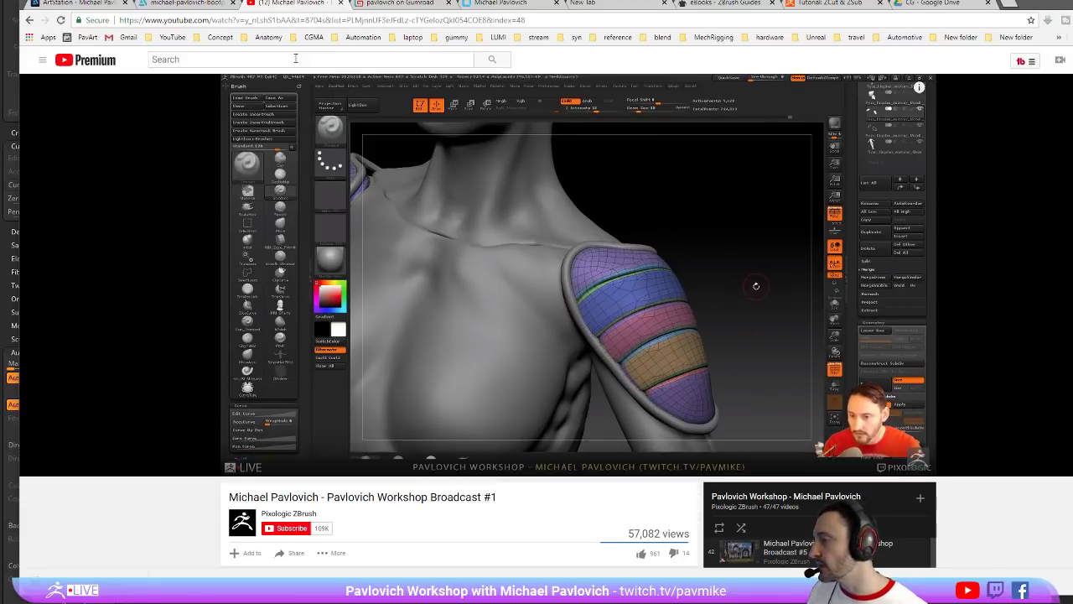
Close the YouTube video page and switch back to ZBrush
{"action": "left_click", "coordinate": [340, 3]}
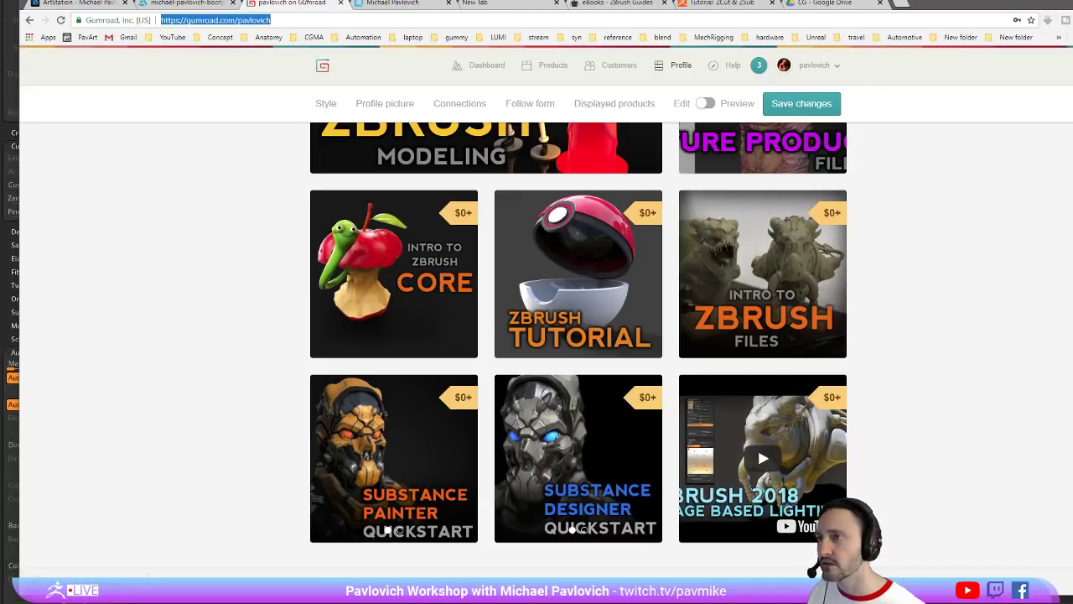
{"action": "key", "text": "alt+Tab"}
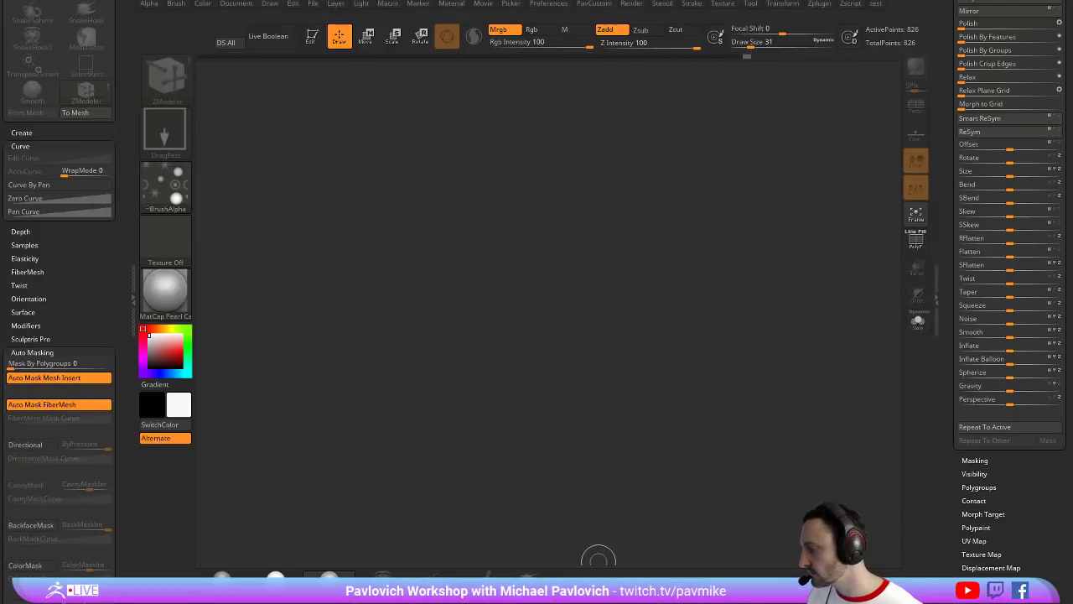